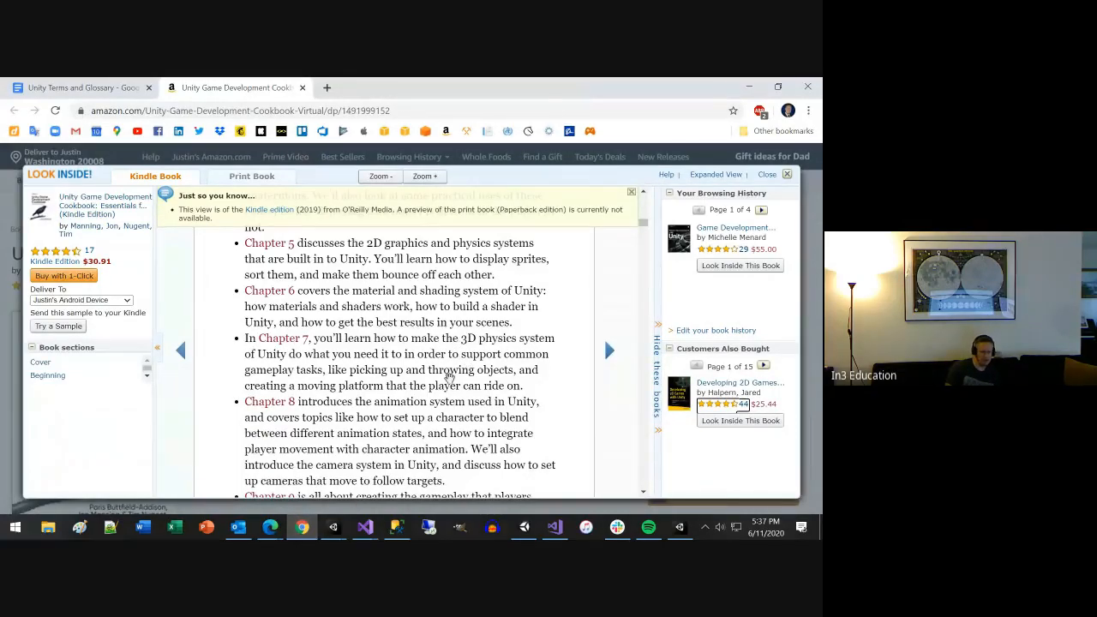
Step: Switch to Slack and highlight "Colliders, Rigid Bodies" in the Components line of the Unity topics message
key("alt+Tab")
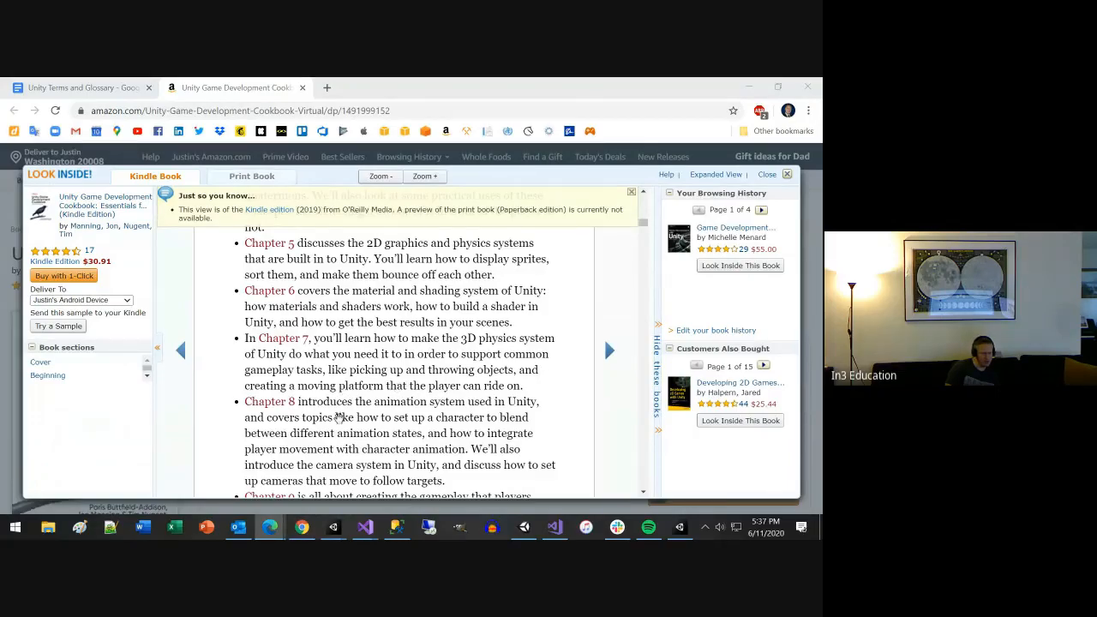
left_click(617, 526)
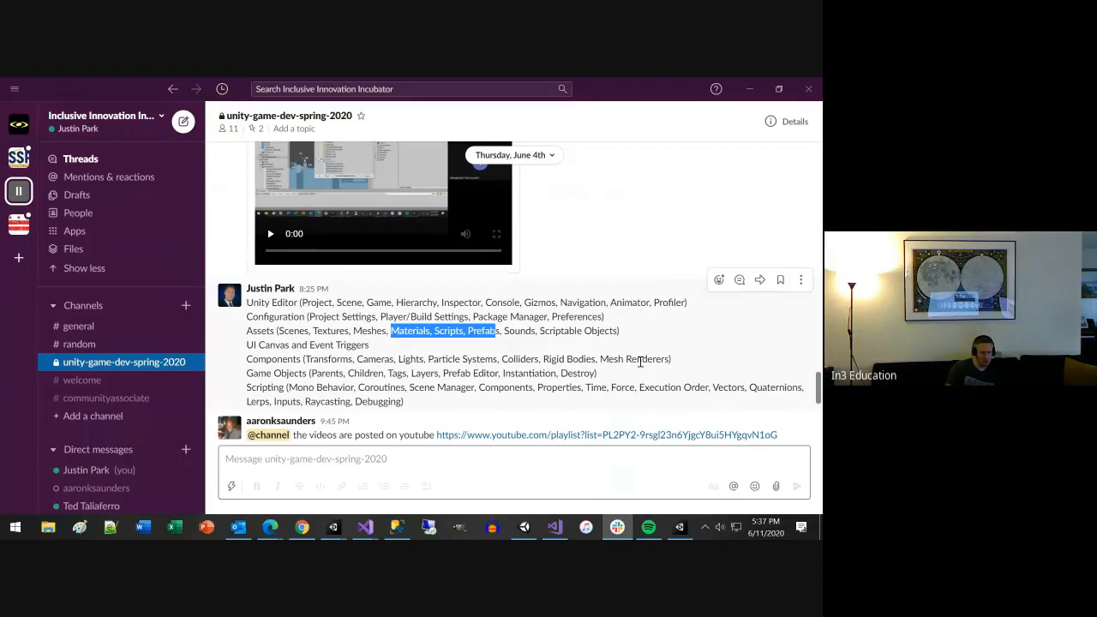
left_click_drag(599, 359, 503, 359)
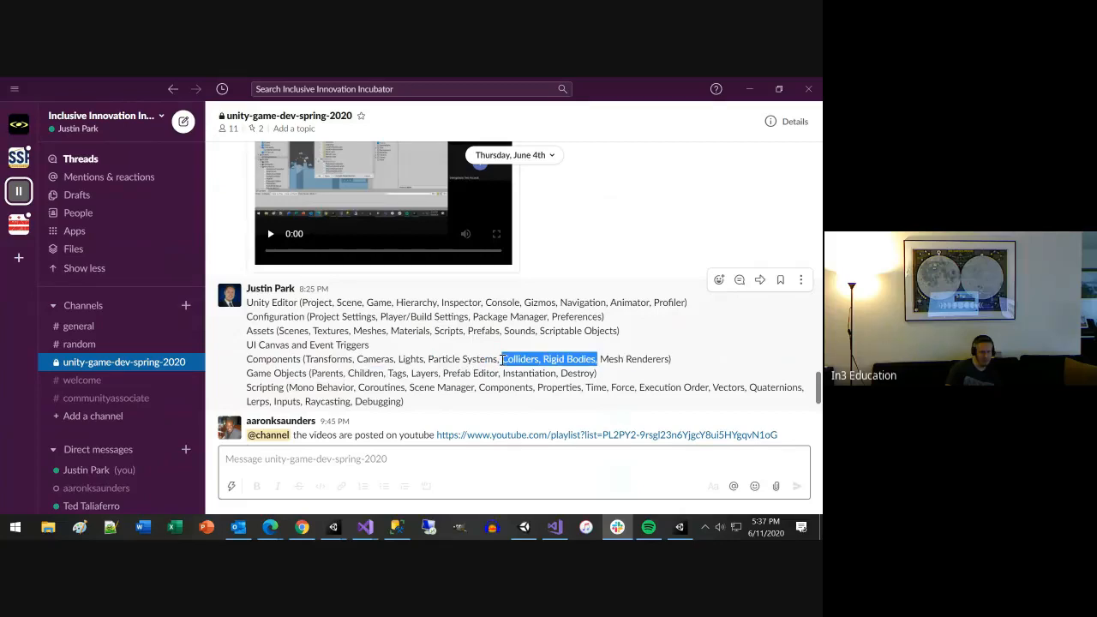
Step: Check the Chapter 8 summary in the Chrome book preview and highlight "Animator" in the Unity Editor line of the Slack topics message
left_click(303, 526)
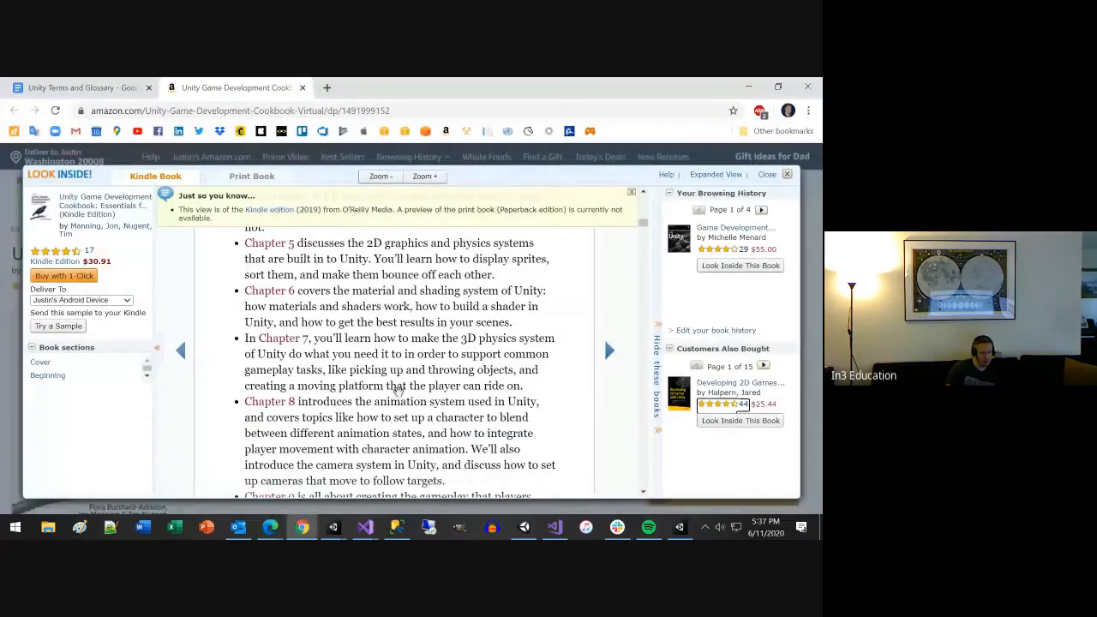
scroll(397, 370, "down", 1)
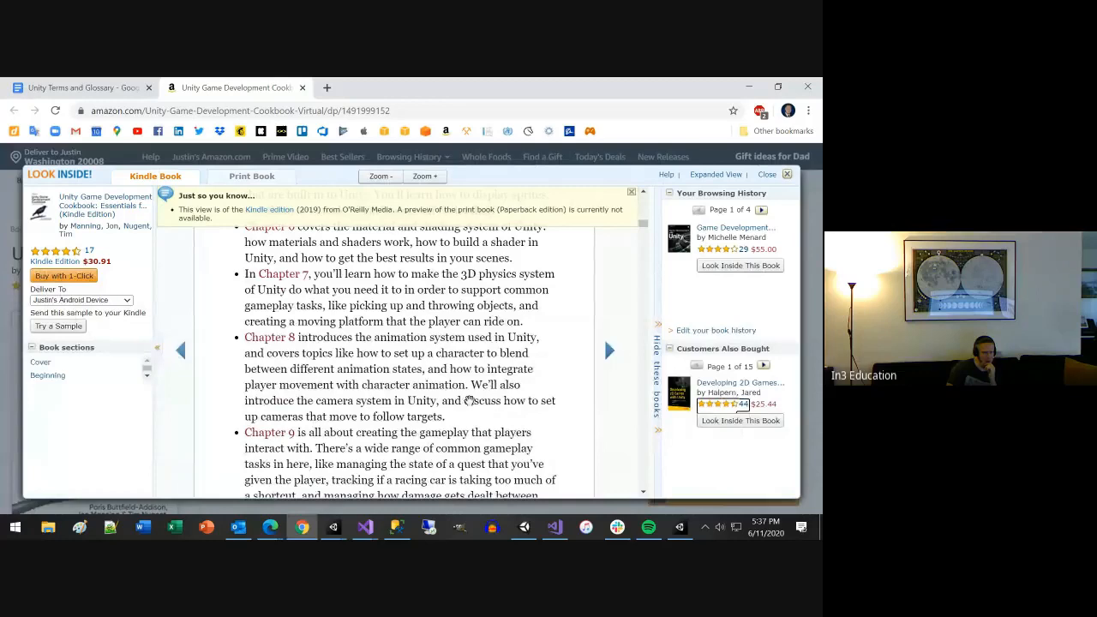
left_click(617, 527)
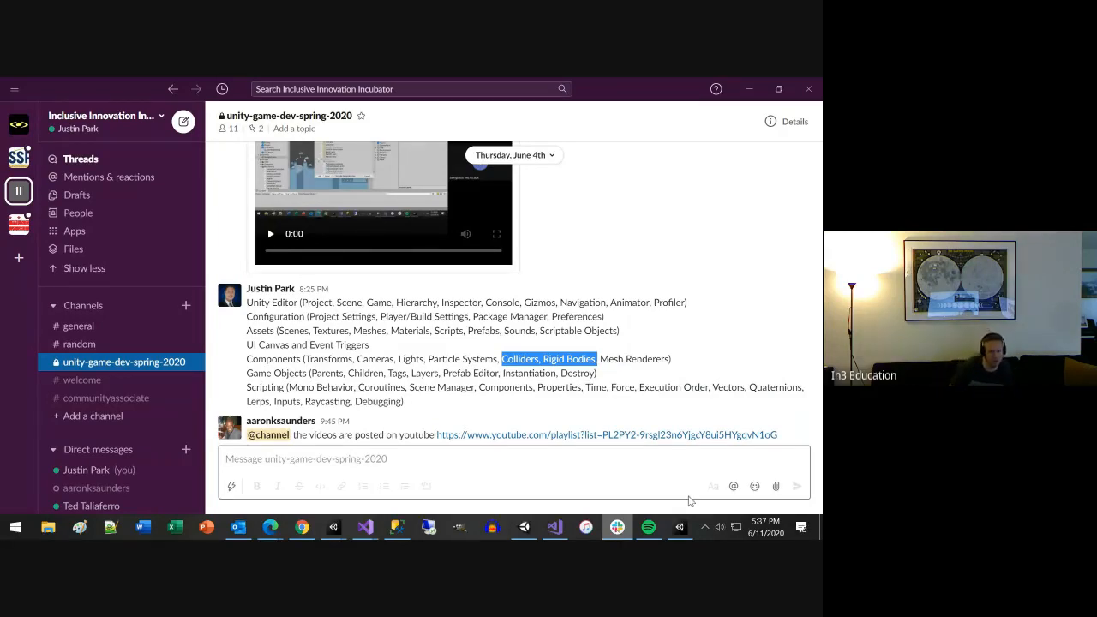
left_click(635, 300)
double_click(635, 302)
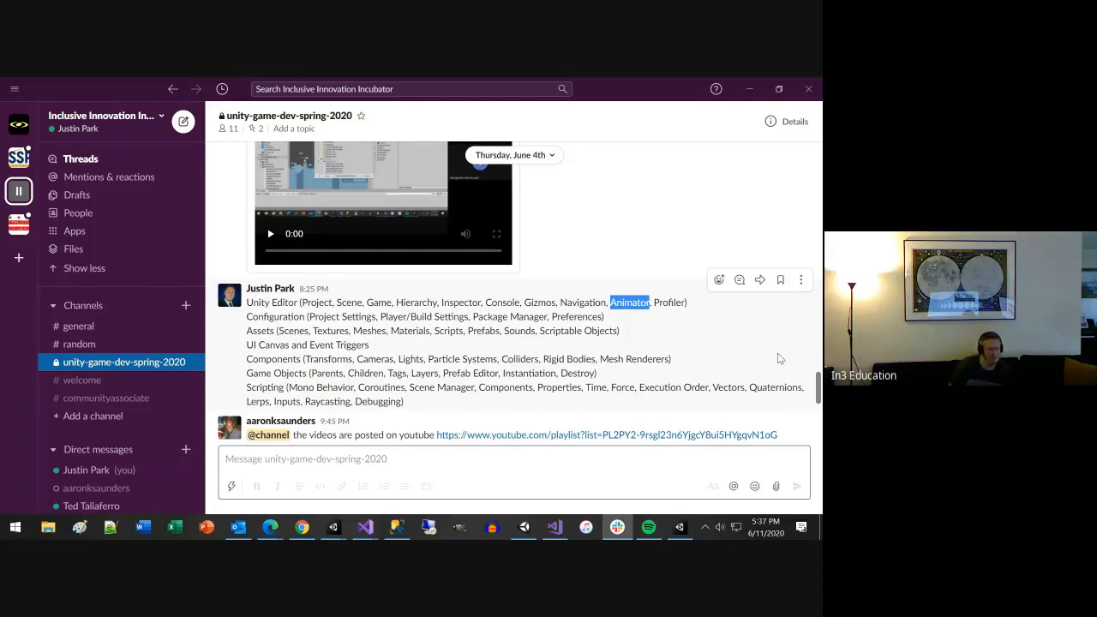
Step: Switch back to the book preview in Chrome and read the summaries of Chapters 9 to 12
key("alt+Tab")
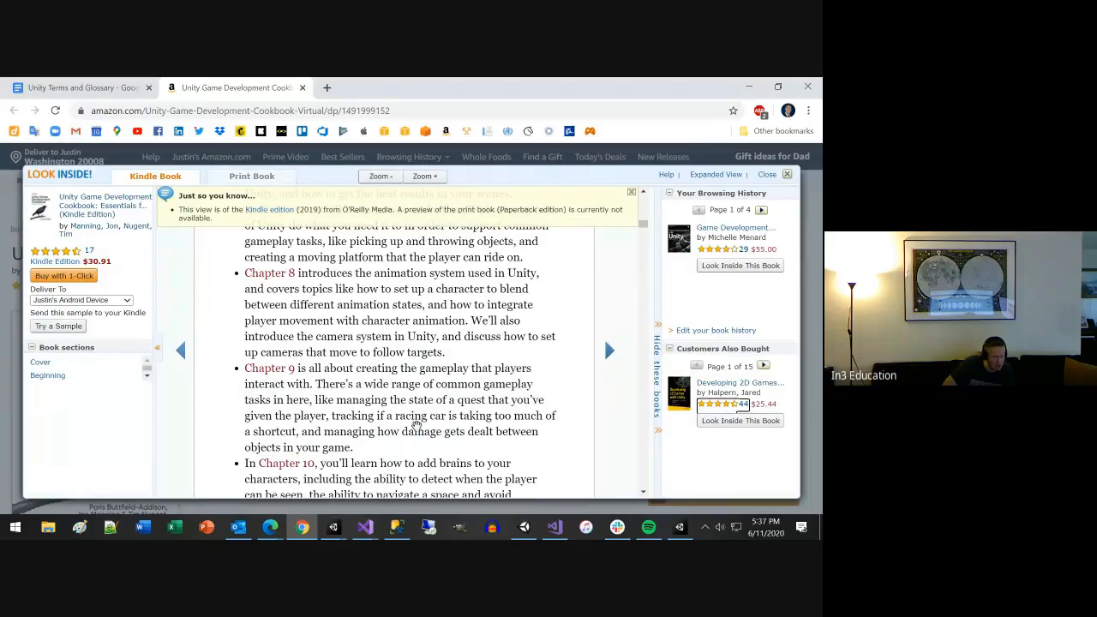
scroll(416, 426, "down", 1)
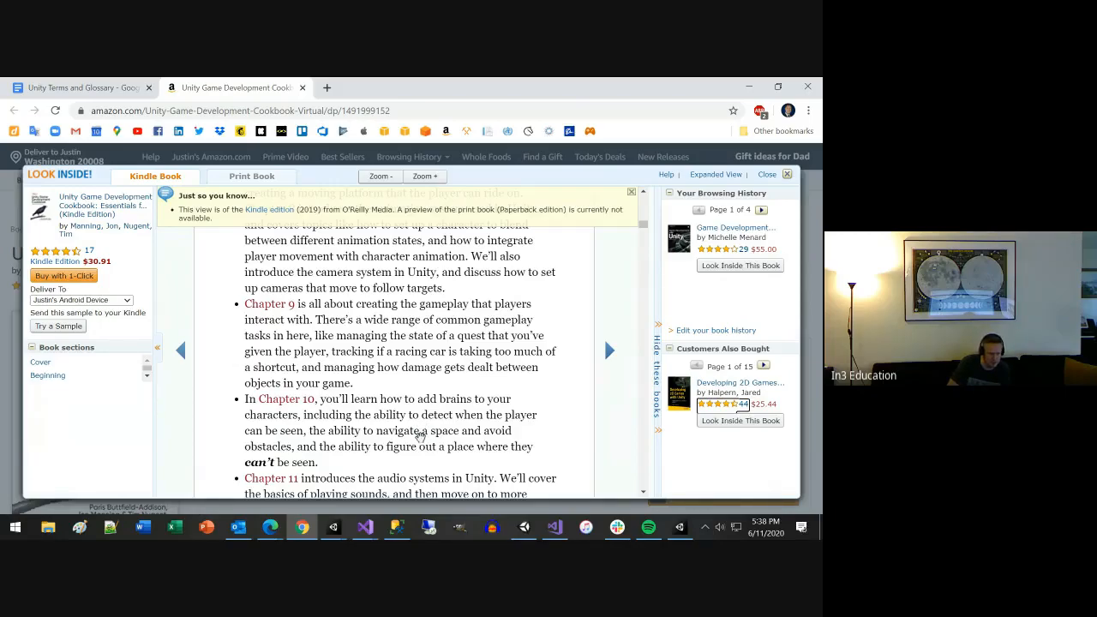
scroll(420, 435, "down", 1)
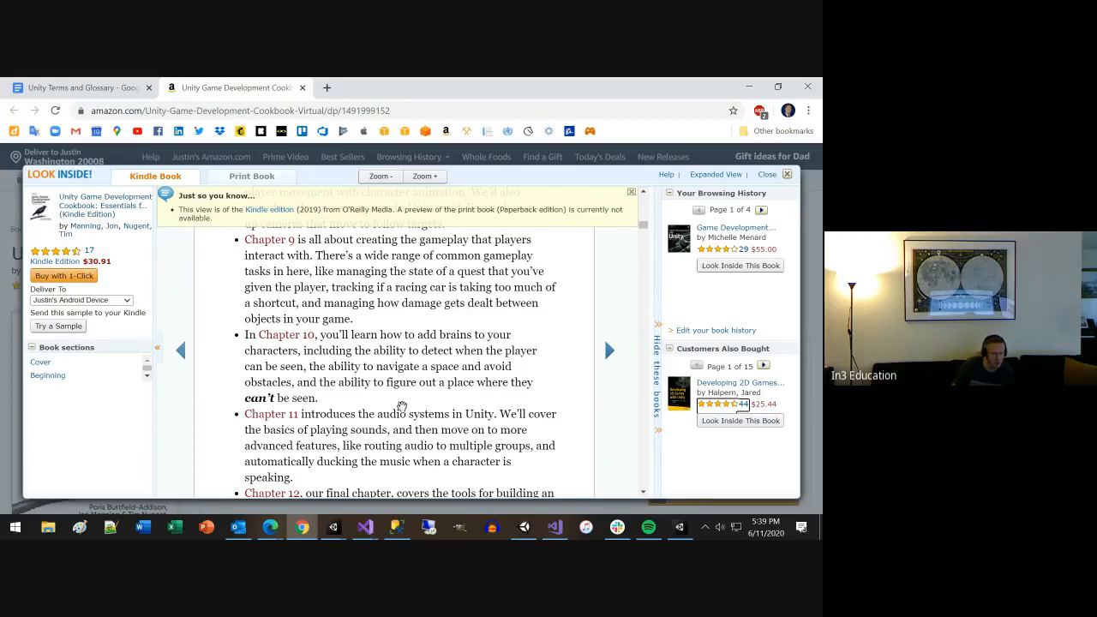
scroll(401, 406, "down", 2)
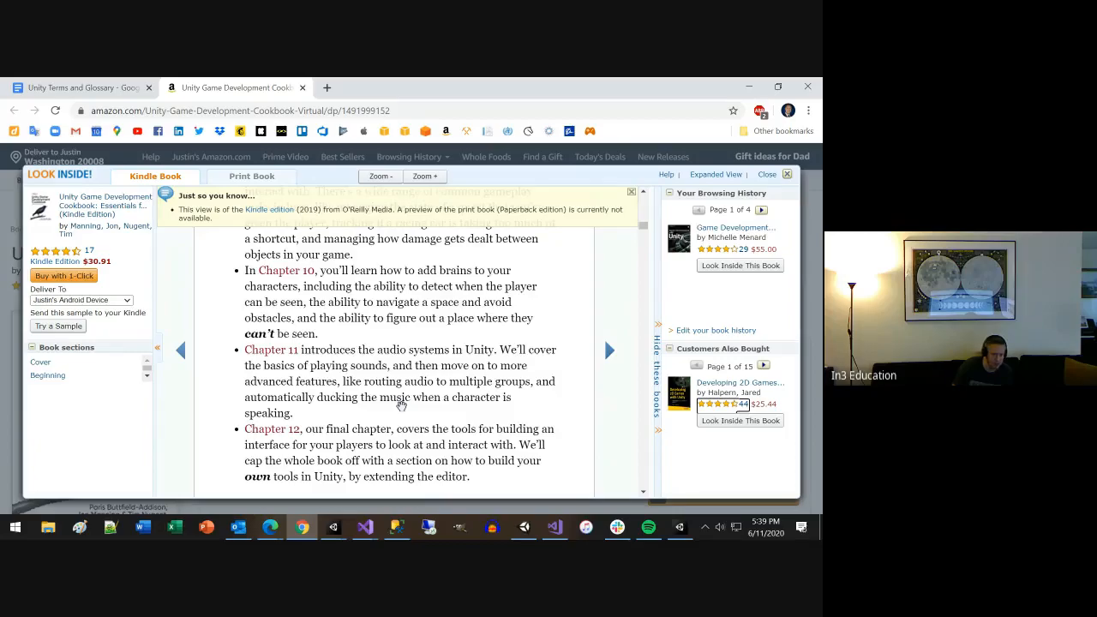
scroll(401, 406, "down", 1)
scroll(401, 406, "down", 2)
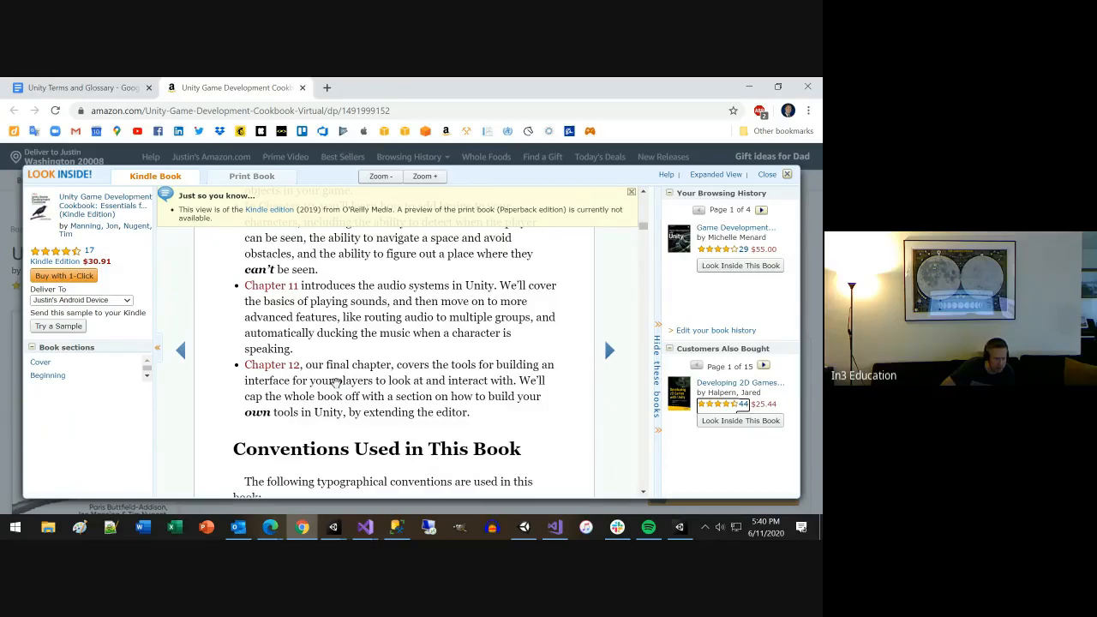
scroll(336, 383, "down", 1)
scroll(336, 383, "down", 2)
Step: Return to the book's cover and skim the copyright page and preface through to the start of Chapter 1
scroll(351, 382, "up", 10)
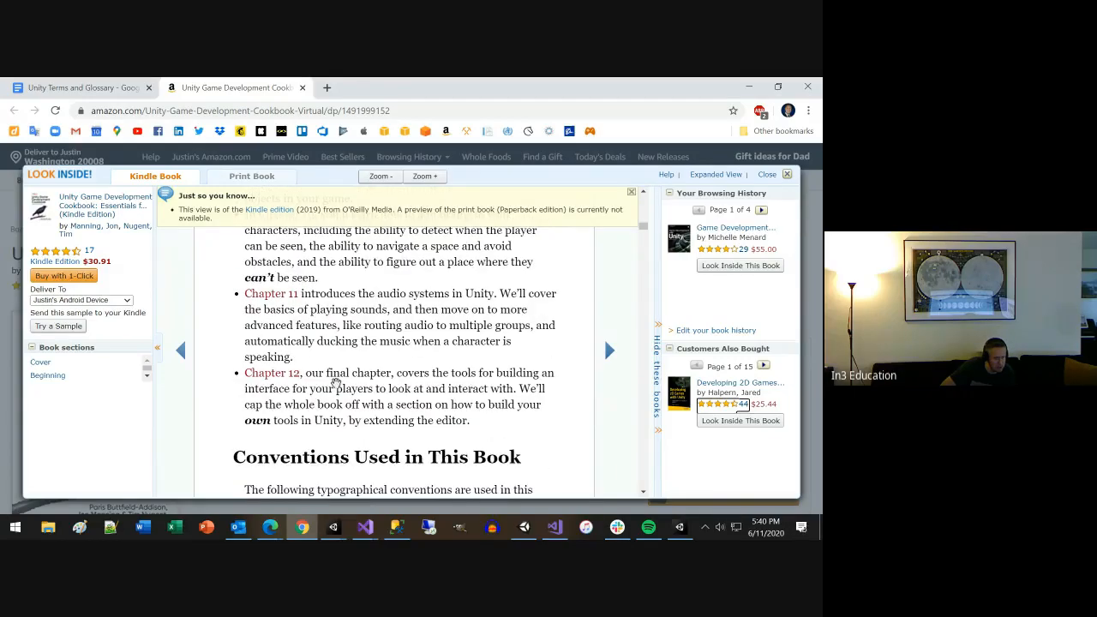
scroll(366, 377, "up", 15)
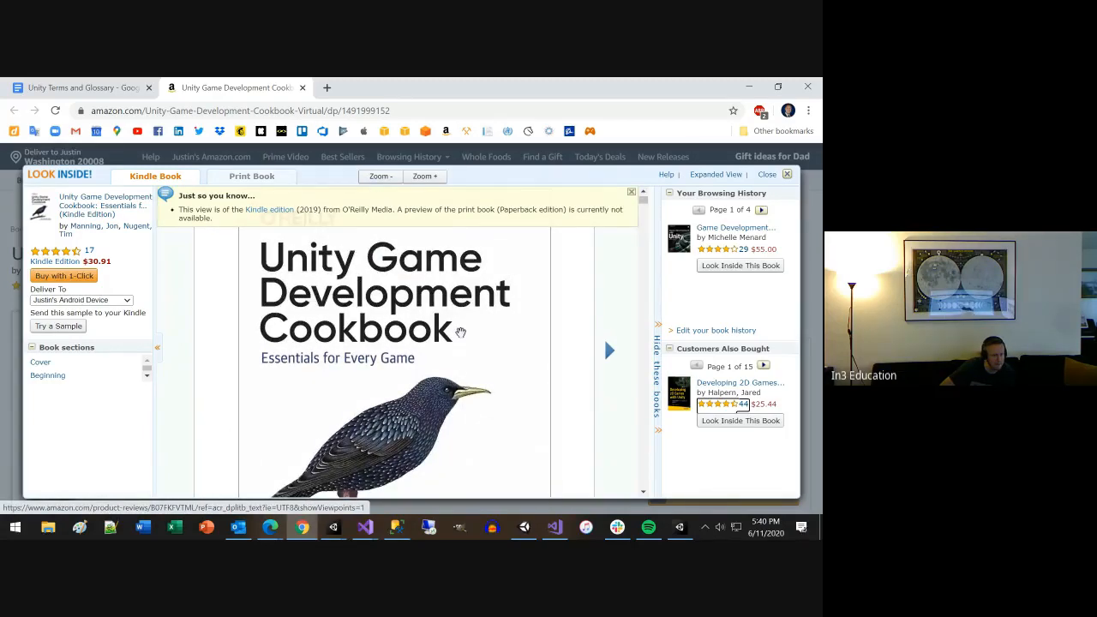
scroll(460, 332, "down", 5)
scroll(460, 332, "down", 3)
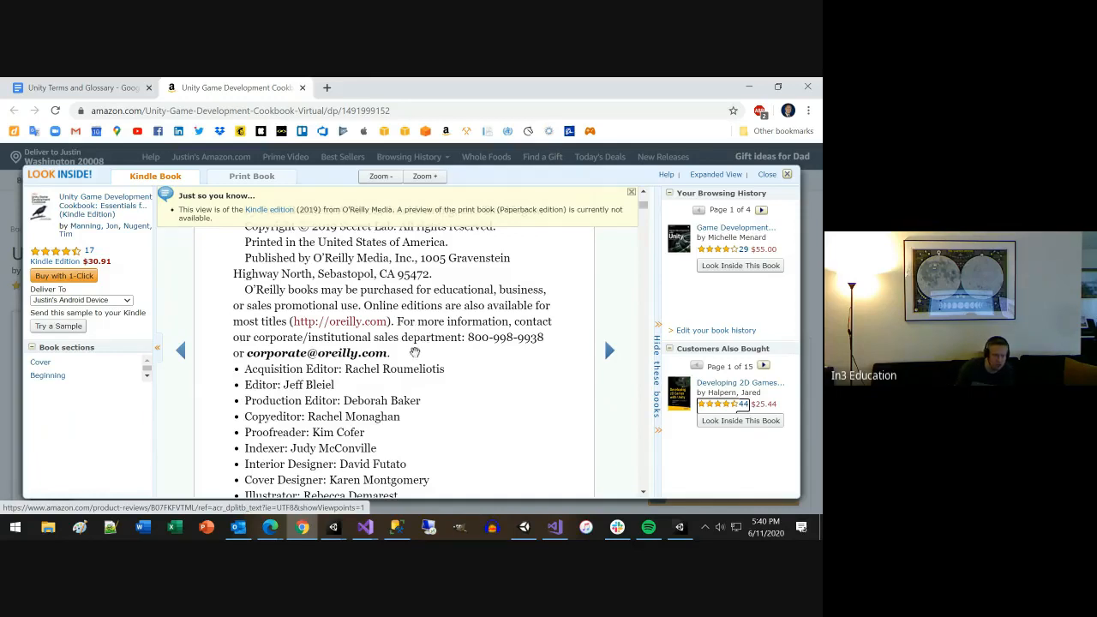
scroll(439, 354, "down", 1)
scroll(439, 355, "down", 1)
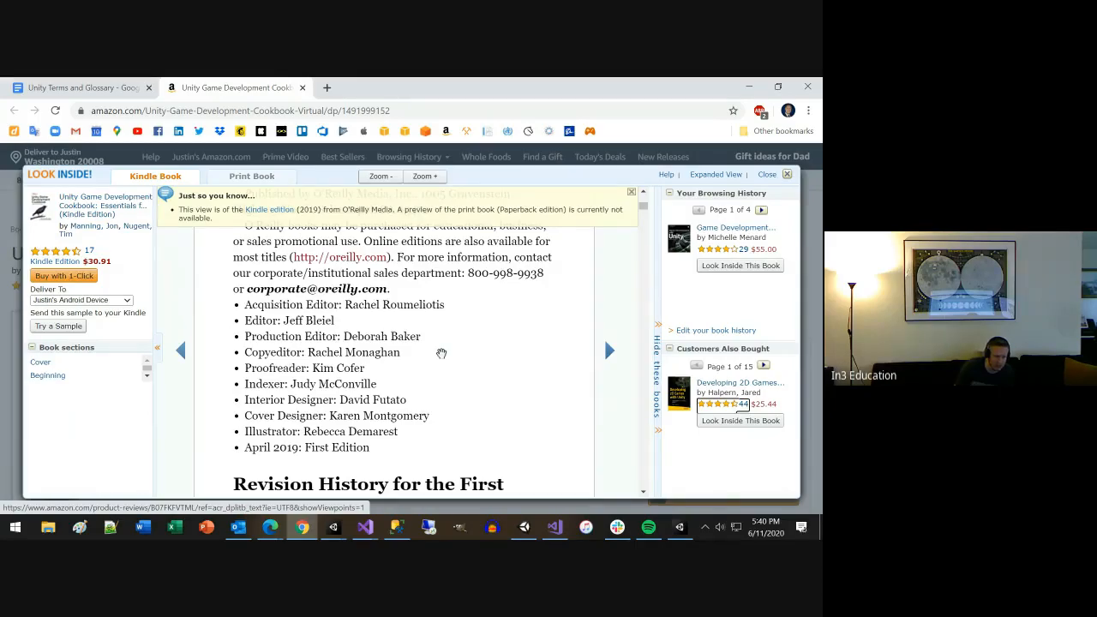
scroll(441, 353, "down", 10)
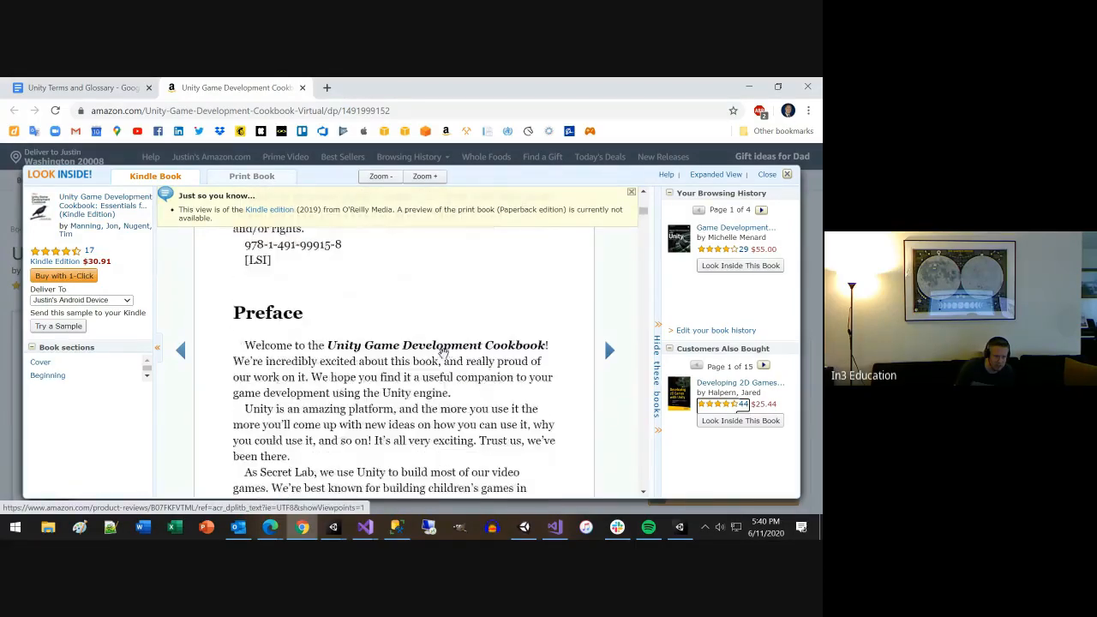
scroll(443, 353, "down", 12)
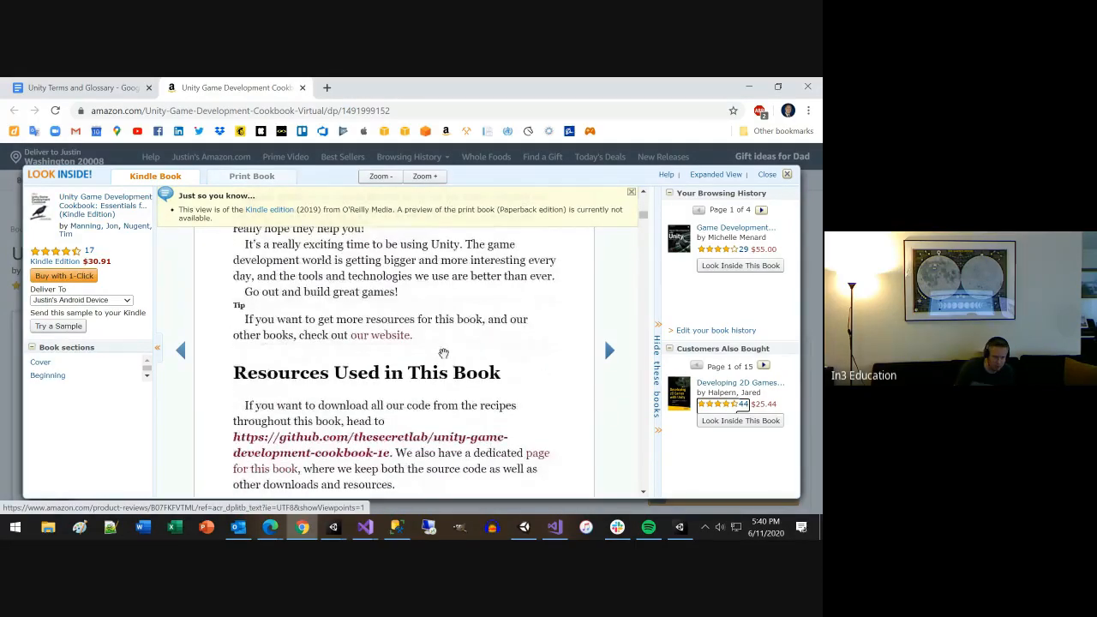
scroll(443, 353, "down", 12)
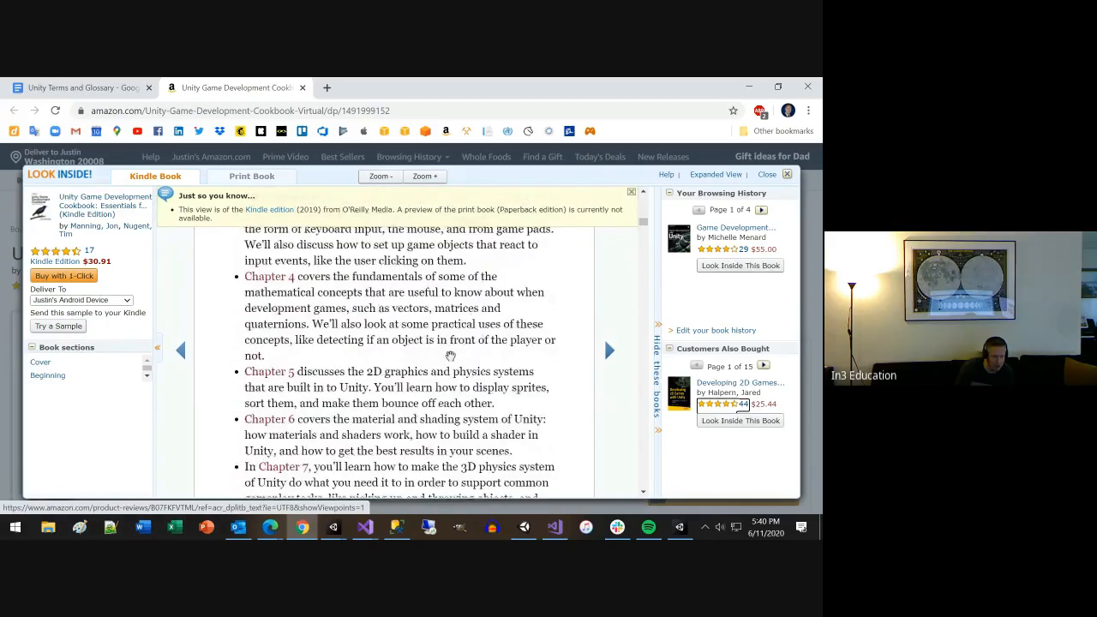
scroll(449, 355, "down", 12)
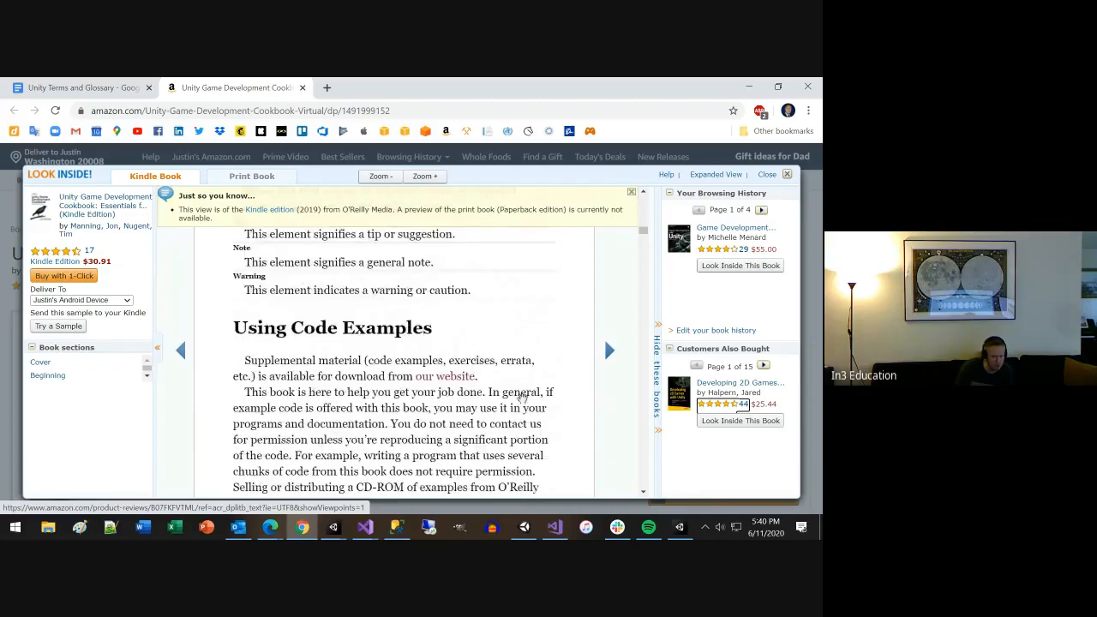
scroll(521, 398, "down", 5)
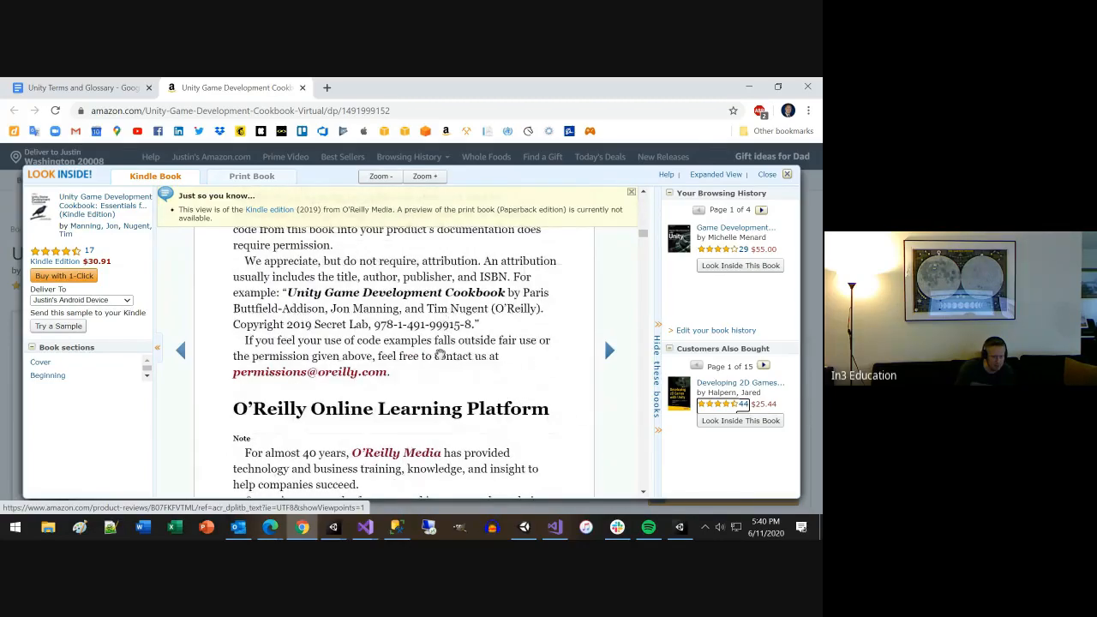
scroll(443, 340, "down", 6)
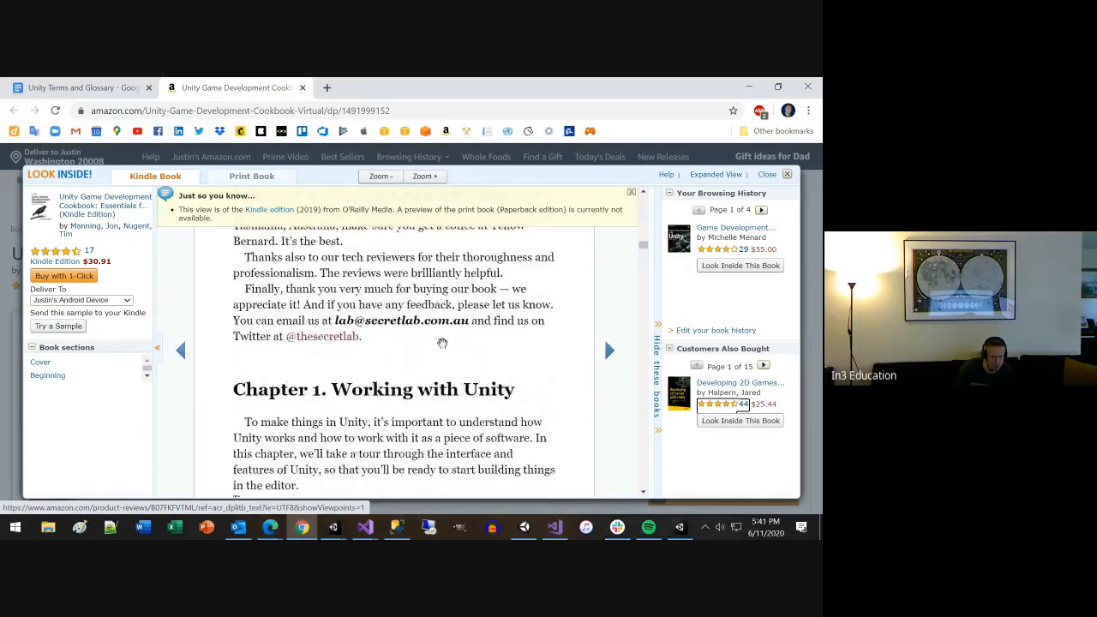
Step: Skim Chapter 1's tour of the Unity editor, covering the main window, toolbar, Scene view, Game view and Inspector
scroll(443, 343, "down", 2)
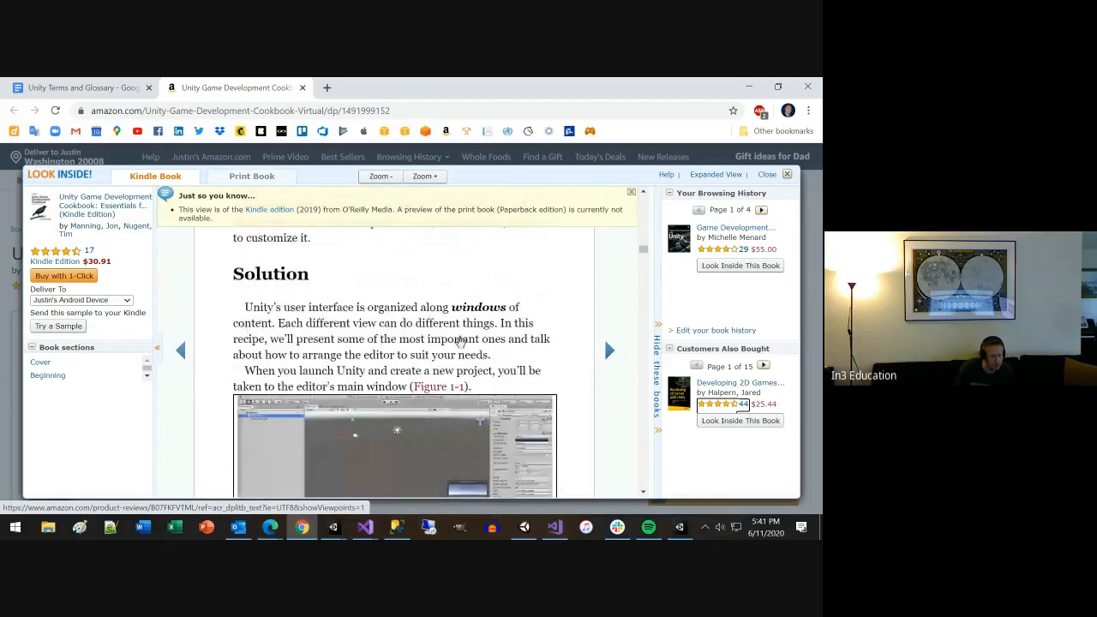
scroll(461, 341, "down", 8)
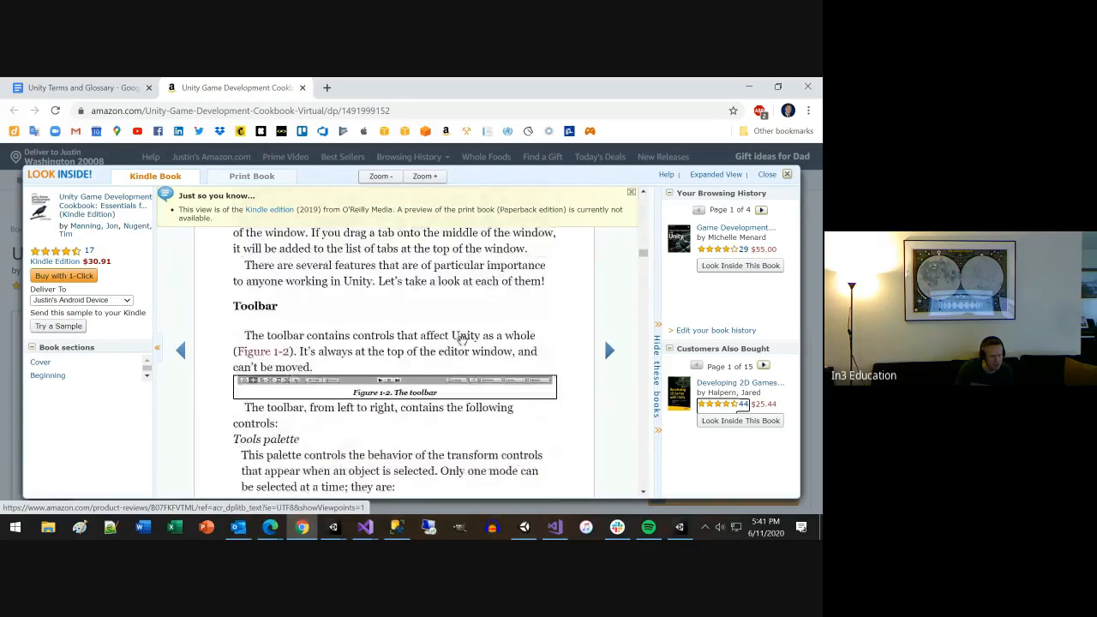
scroll(462, 340, "down", 3)
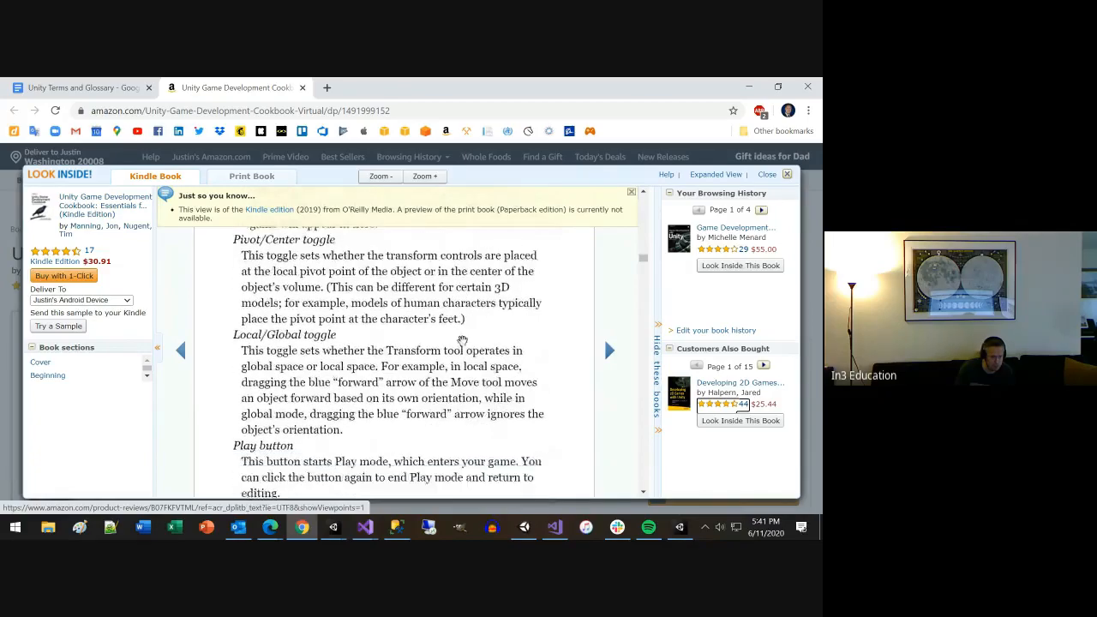
scroll(462, 340, "down", 3)
scroll(462, 341, "down", 3)
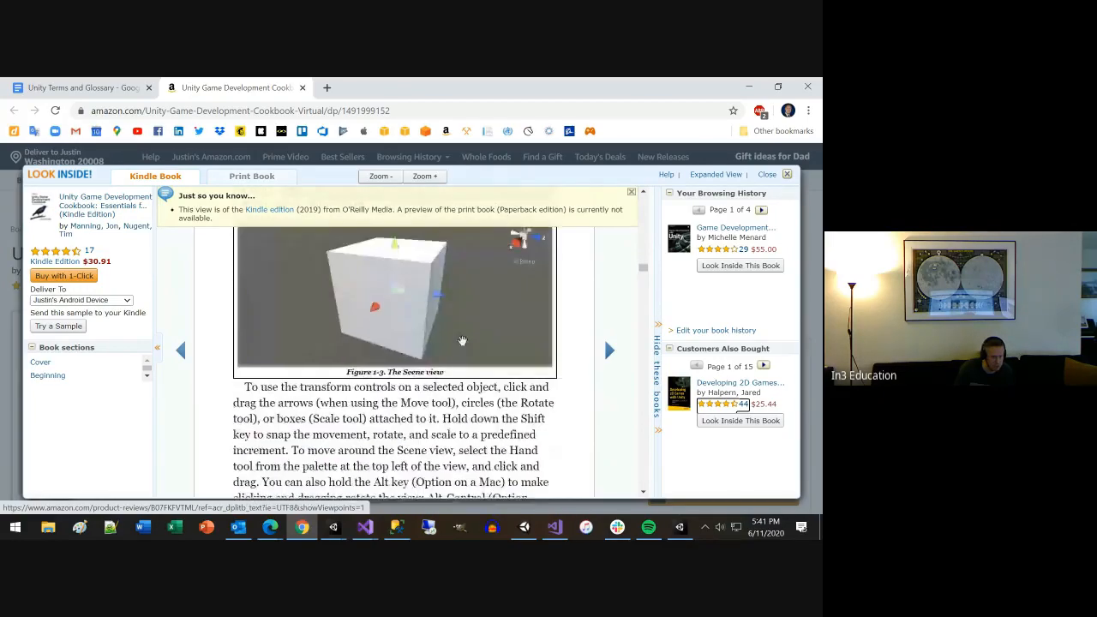
scroll(461, 340, "down", 12)
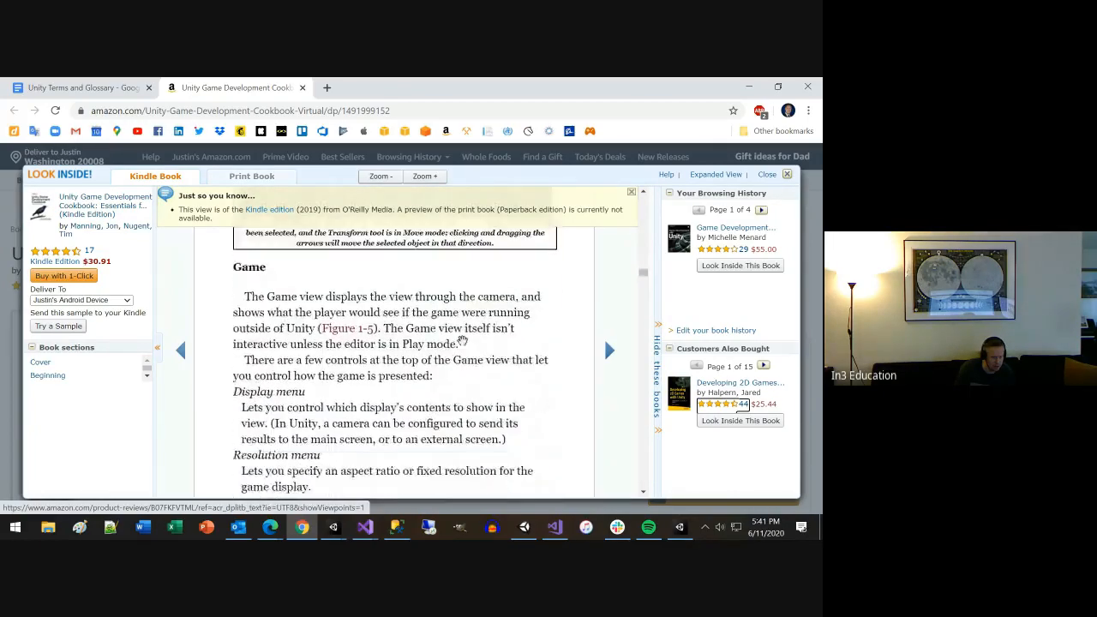
scroll(462, 340, "down", 10)
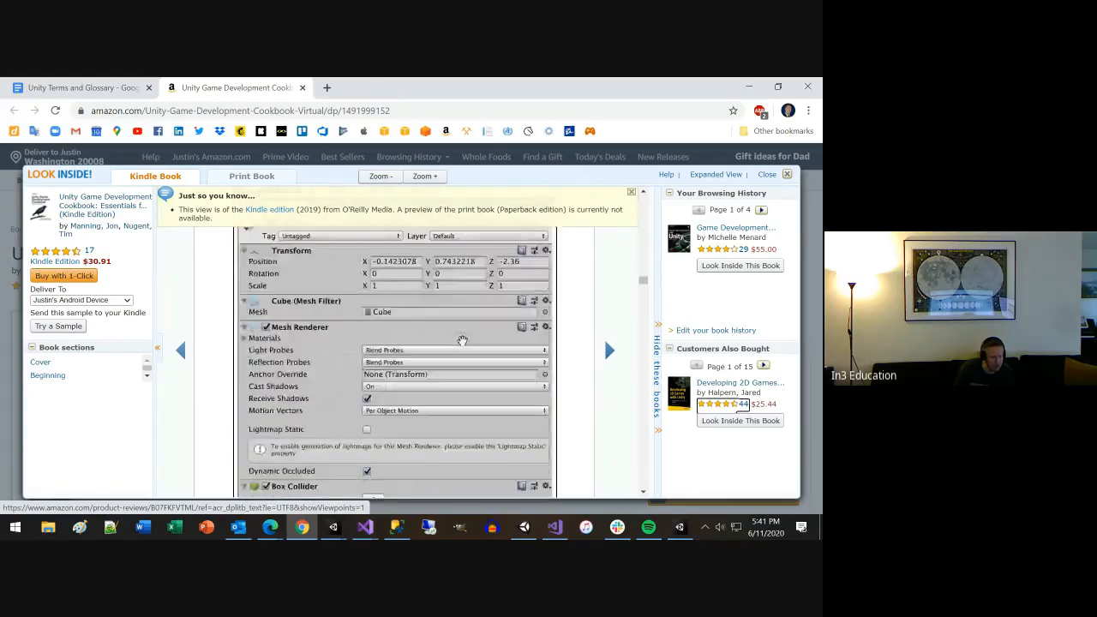
scroll(423, 313, "down", 12)
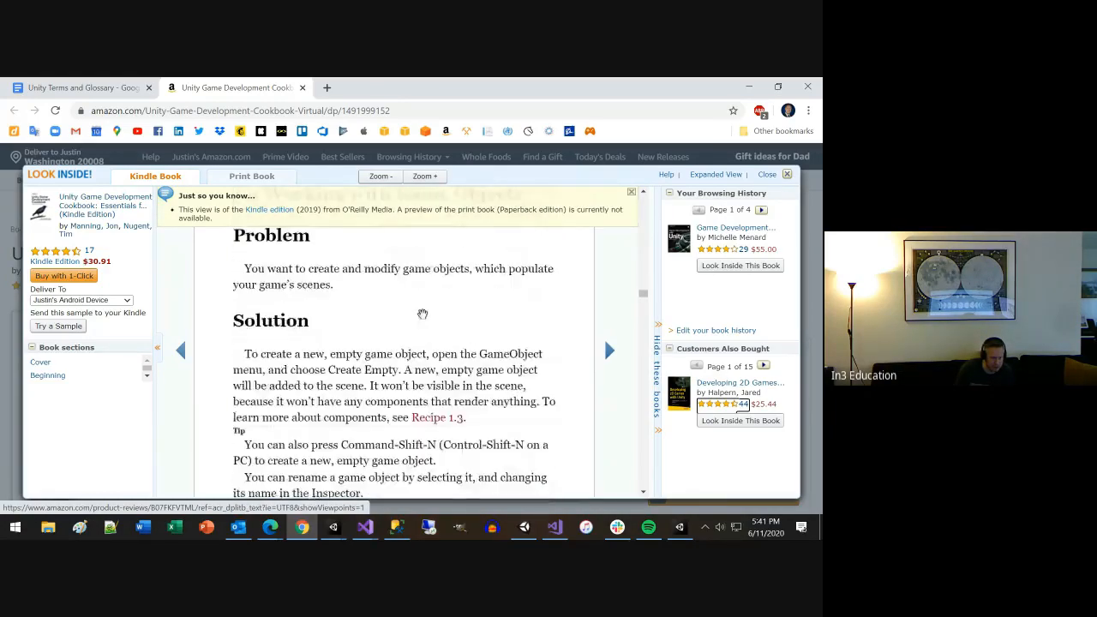
Step: Examine the Project view warning, the recipe on working with game objects and the start of recipe 1.3 on components
scroll(423, 314, "up", 3)
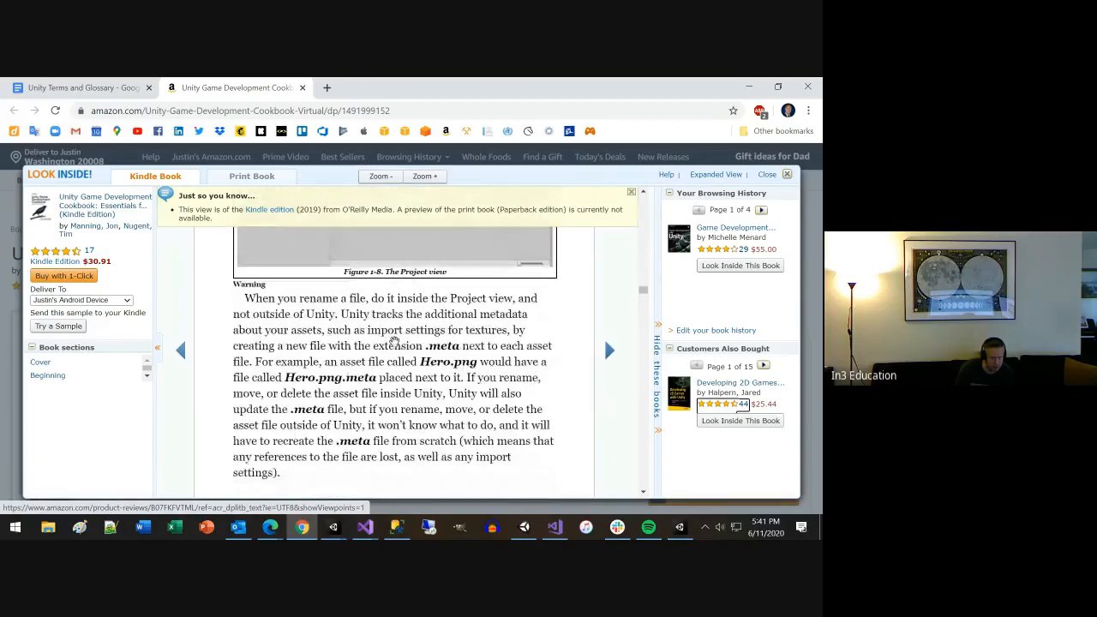
scroll(377, 409, "down", 8)
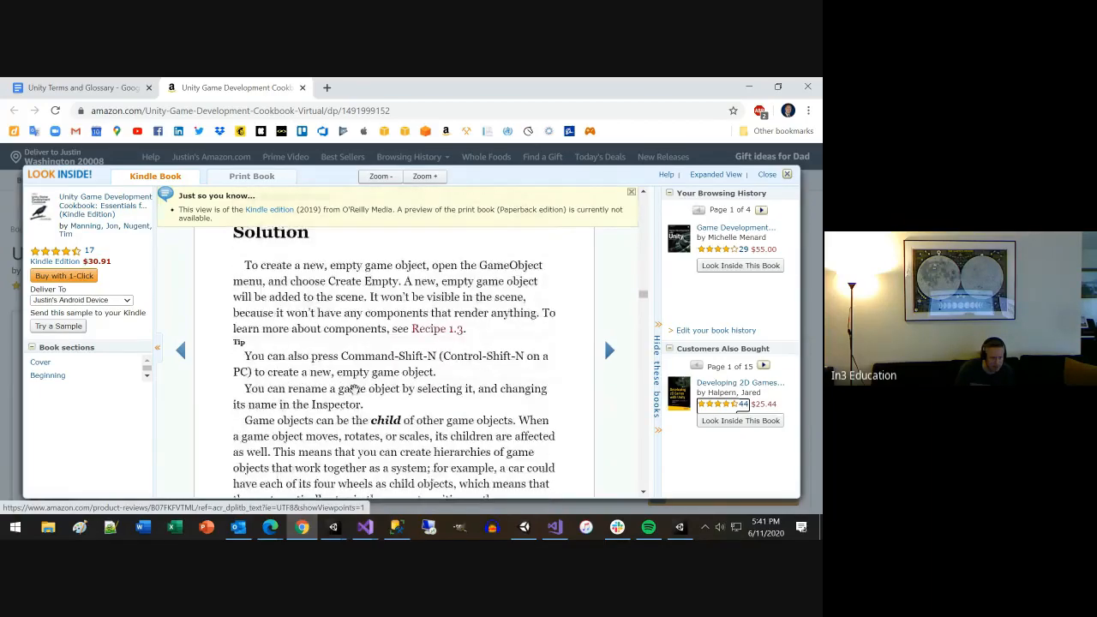
scroll(354, 388, "down", 3)
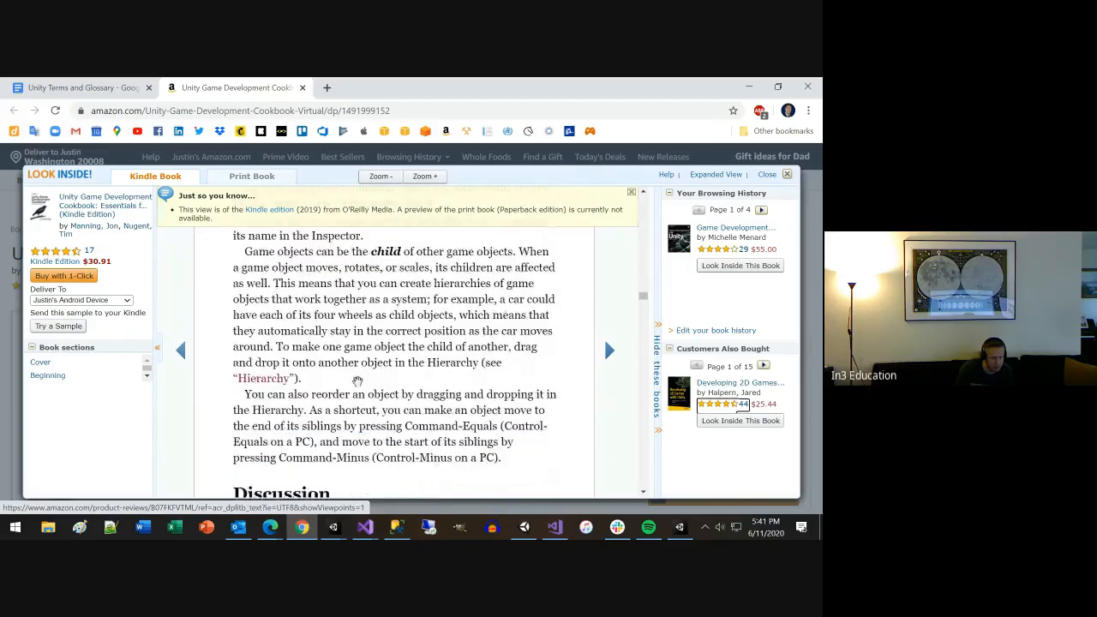
scroll(356, 381, "up", 2)
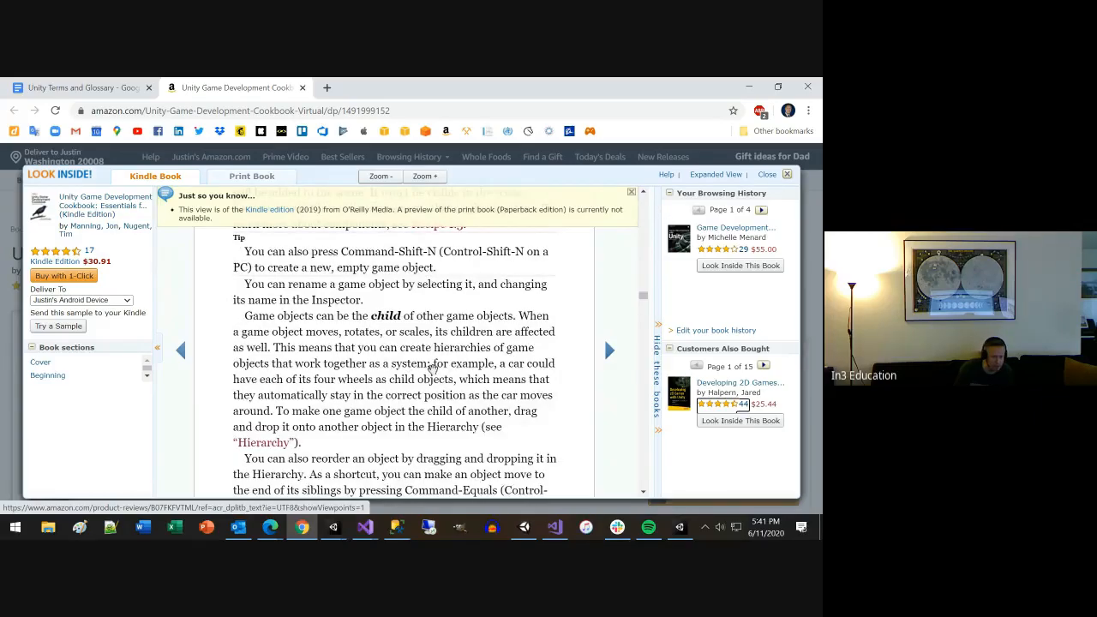
scroll(431, 370, "down", 4)
scroll(432, 369, "down", 1)
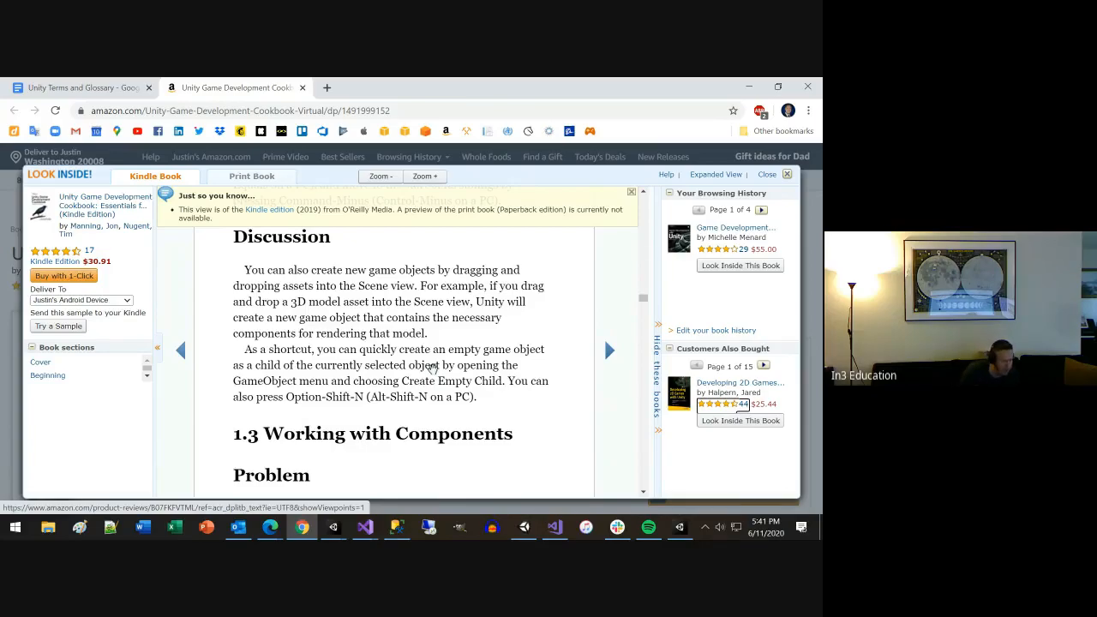
scroll(412, 391, "down", 8)
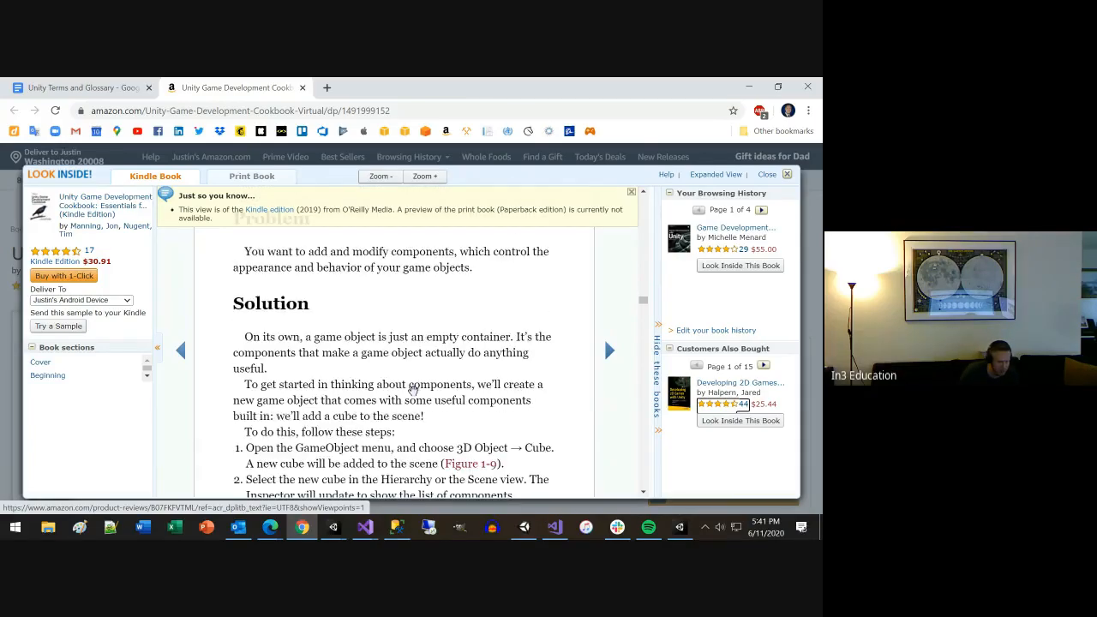
Step: Skim the rest of recipe 1.3 on components, glance at the Unity editor, and look through the preview up to the singleton code
scroll(412, 390, "down", 3)
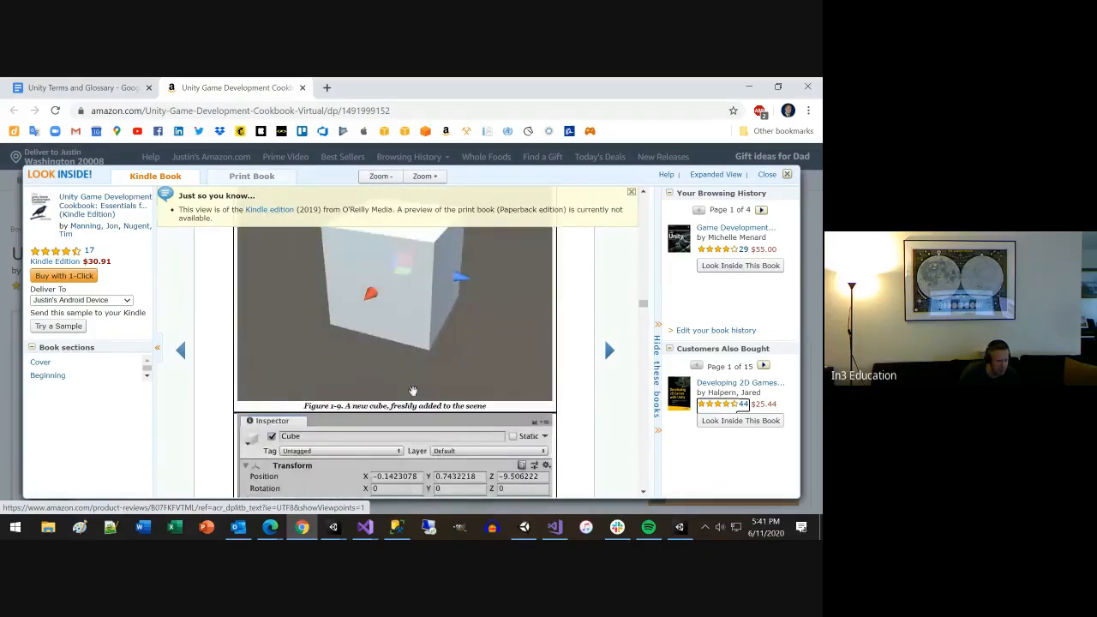
left_click(679, 526)
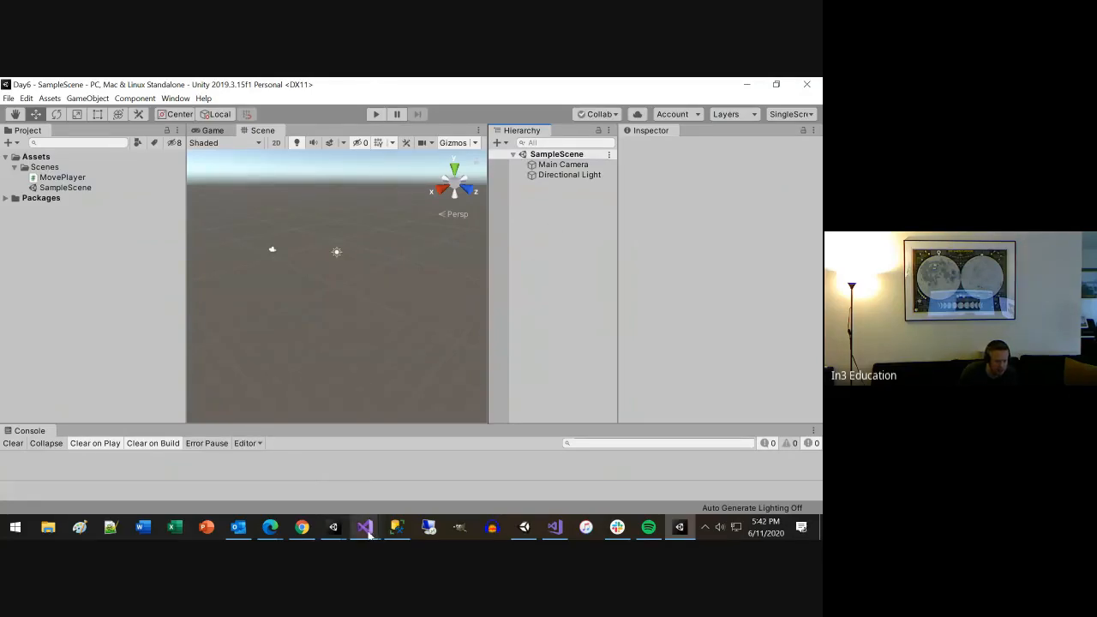
left_click(305, 528)
scroll(650, 315, "down", 5)
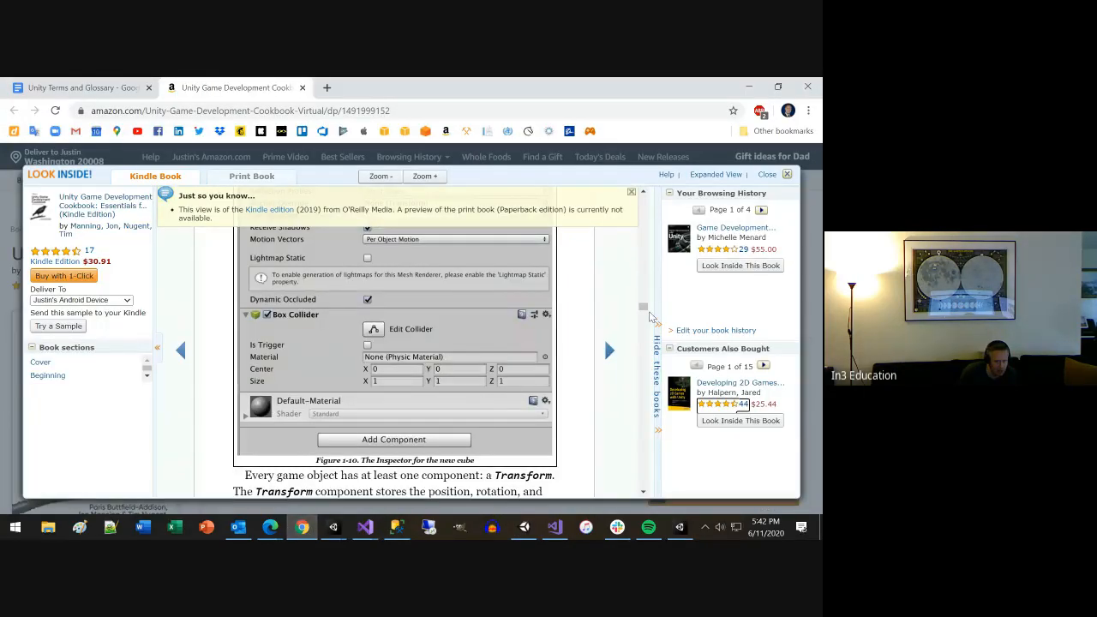
left_click_drag(642, 307, 643, 446)
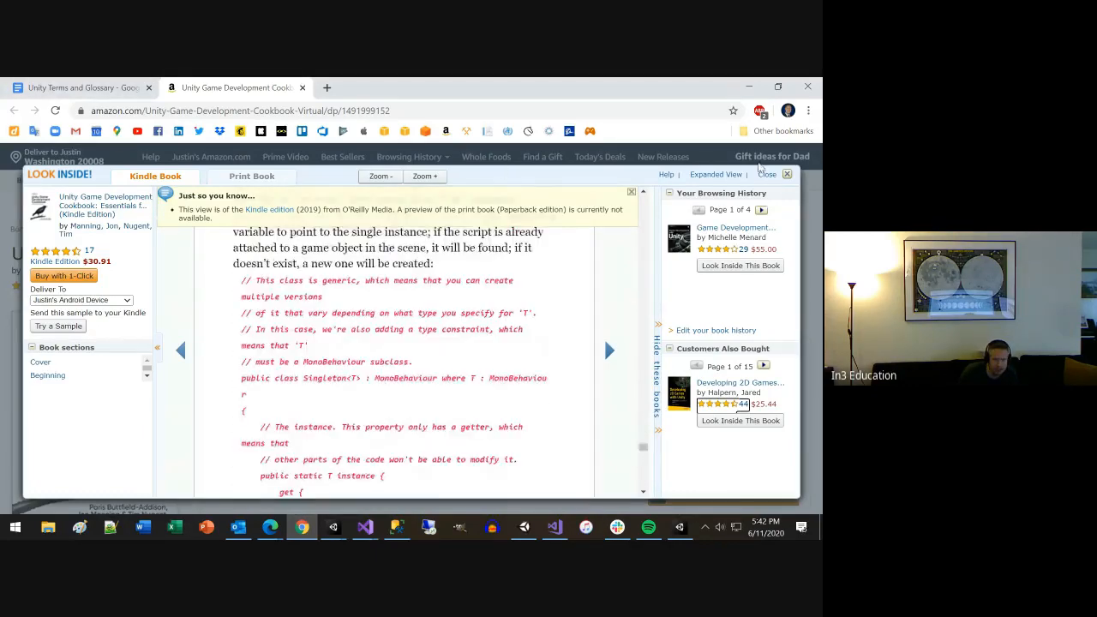
Step: Close the book preview, check the reference book link in the Unity Terms and Glossary document, and close Chrome to return to Unity
left_click(787, 175)
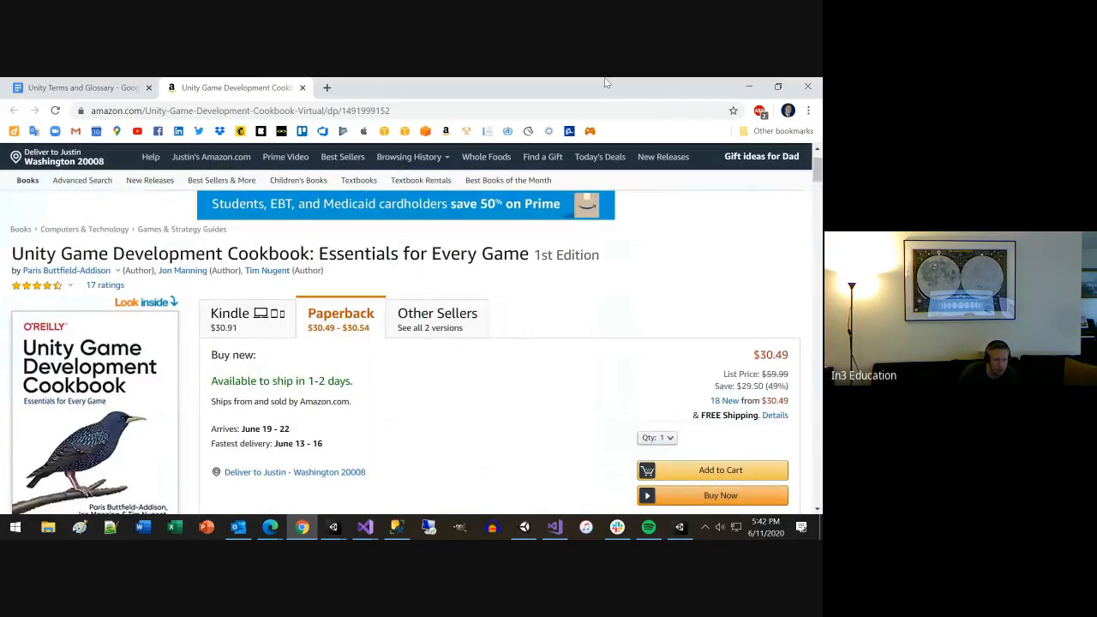
left_click(85, 87)
left_click(50, 177)
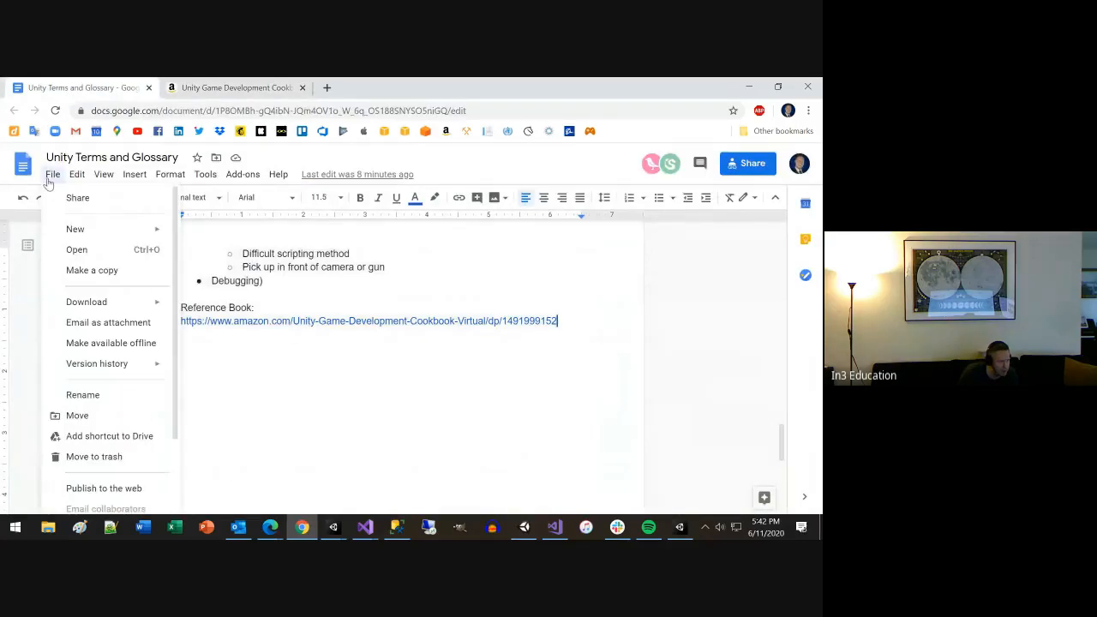
double_click(369, 331)
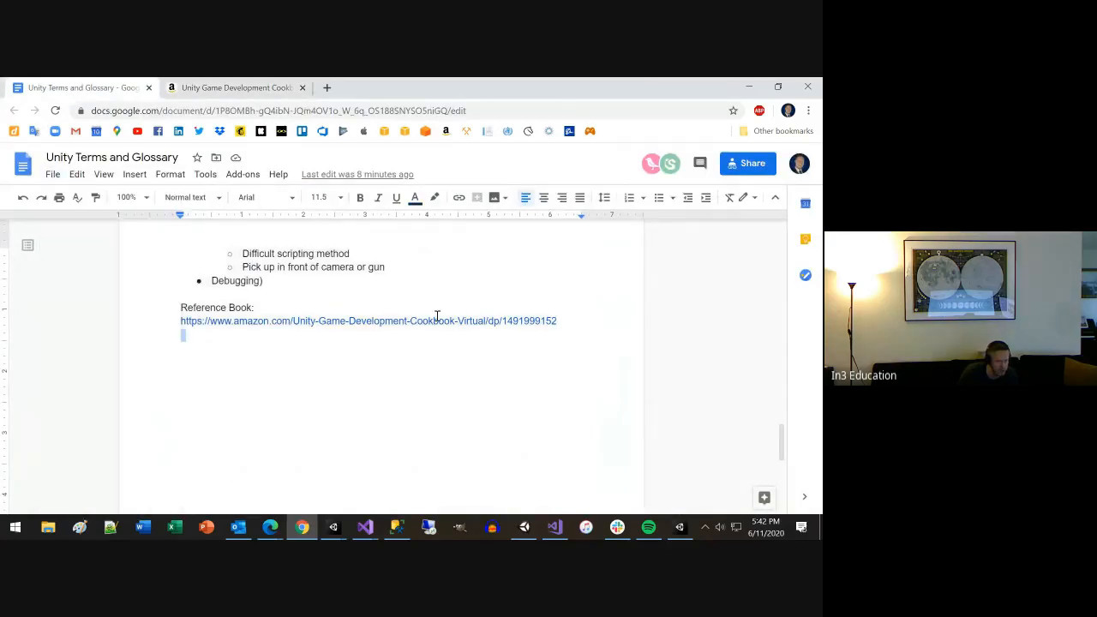
left_click(811, 91)
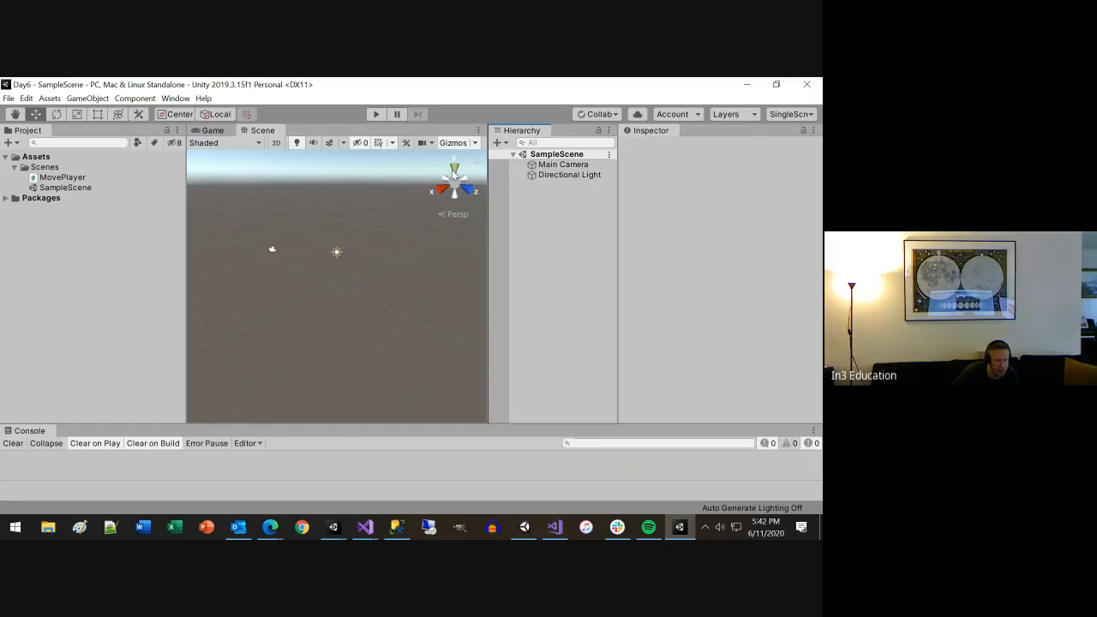
Step: Add a 3D Quad to SampleScene and set its X rotation to 90
right_click(551, 227)
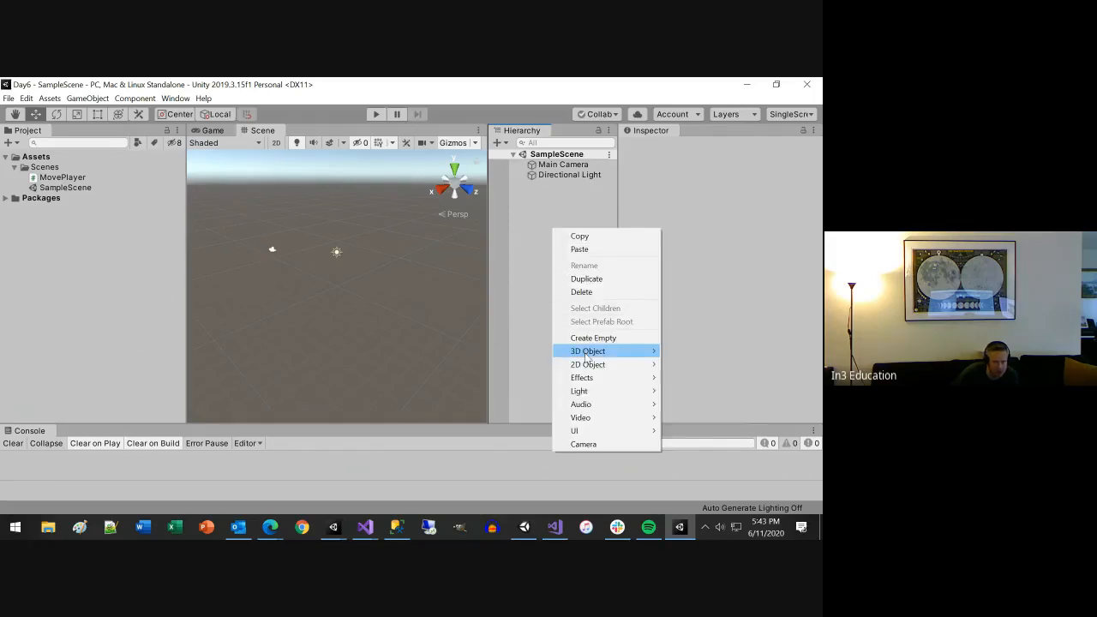
mouse_move(587, 355)
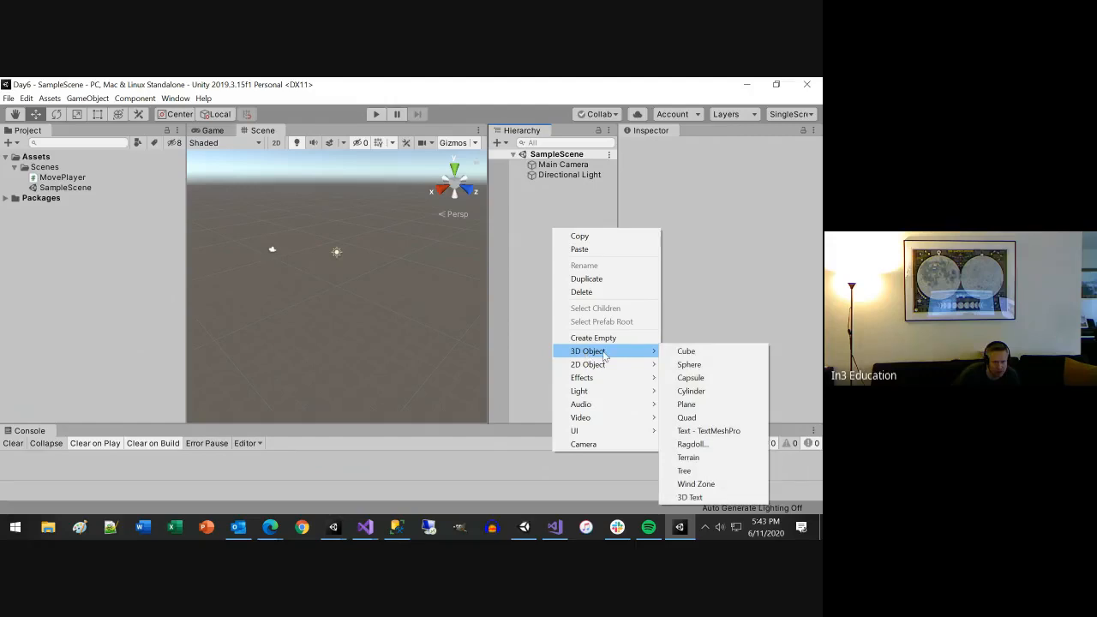
left_click(688, 418)
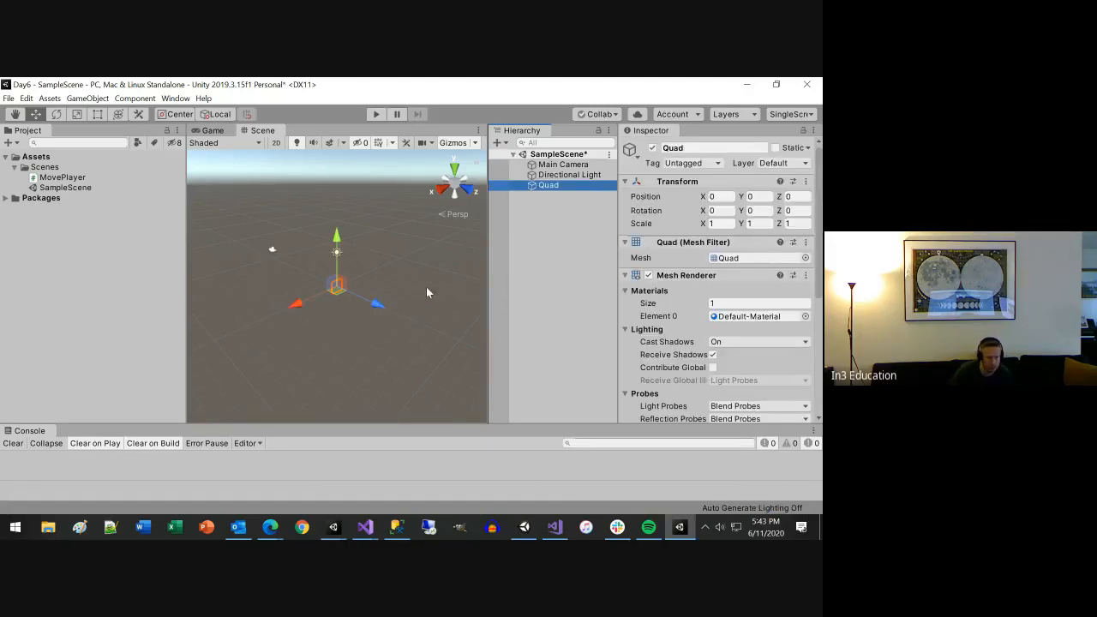
left_click(719, 210)
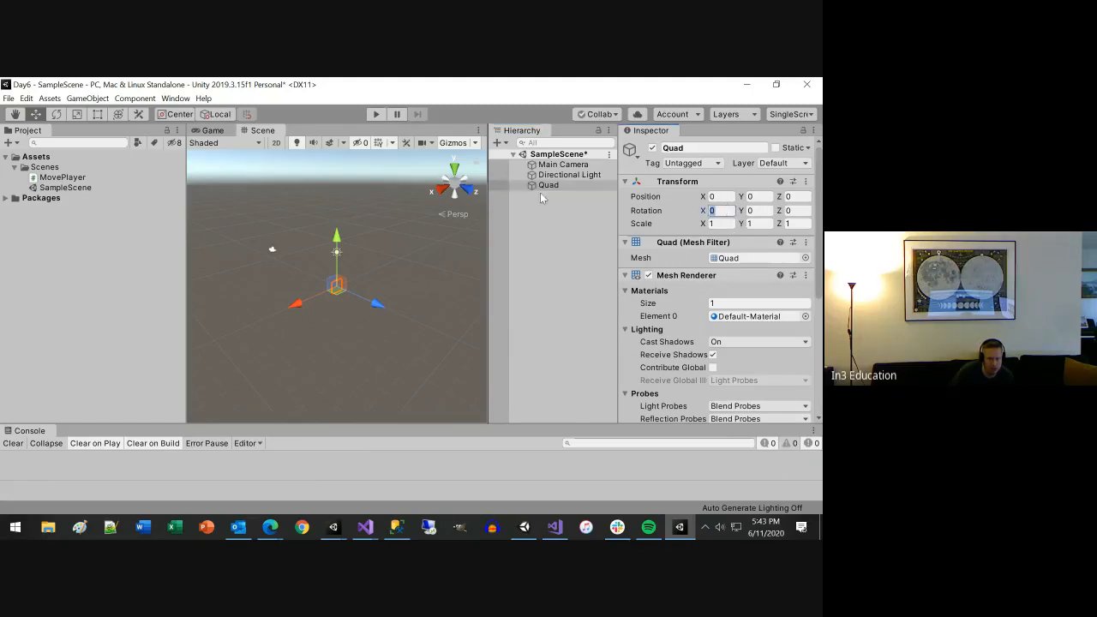
type("90")
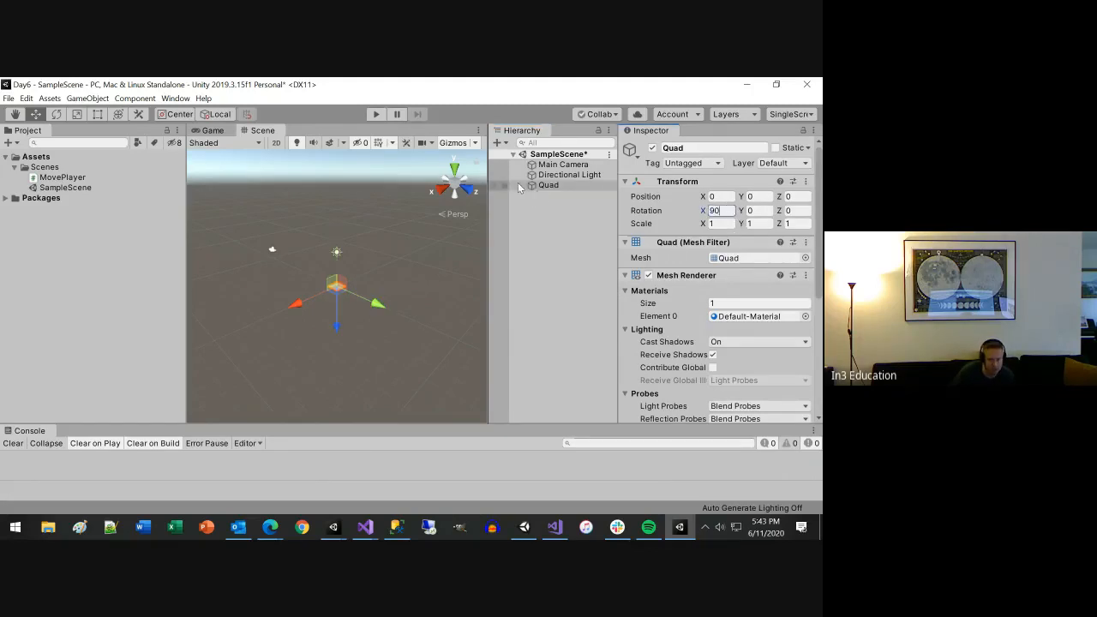
Step: Set the quad's X and Y scale to 100 to form a large ground surface
scroll(387, 329, "down", 4)
left_click(722, 223)
type("10")
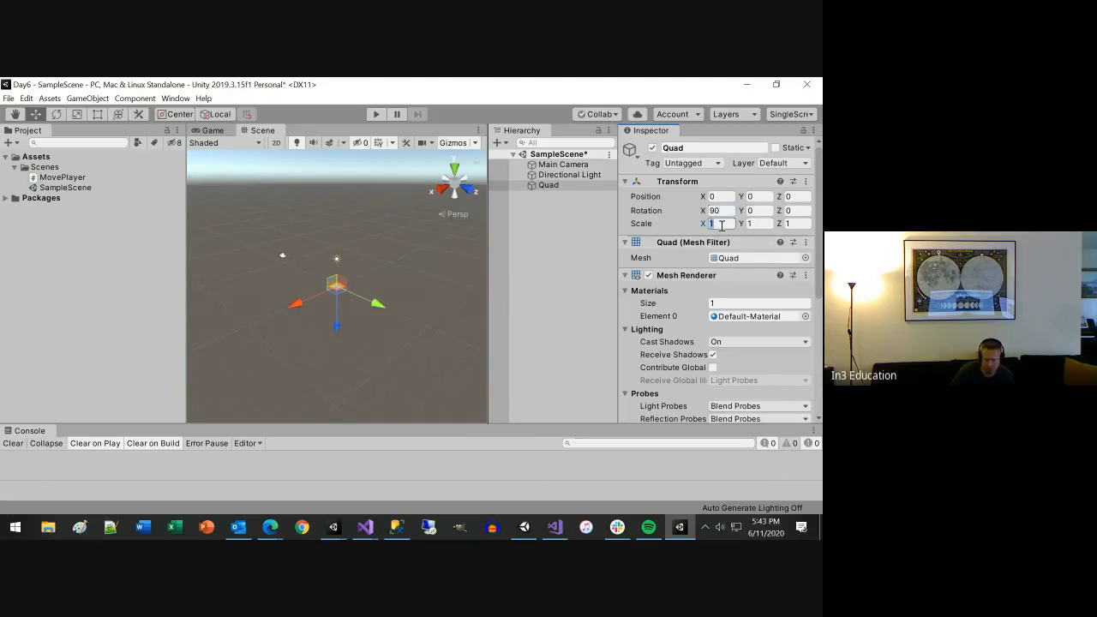
type("0")
key("Tab")
type("100")
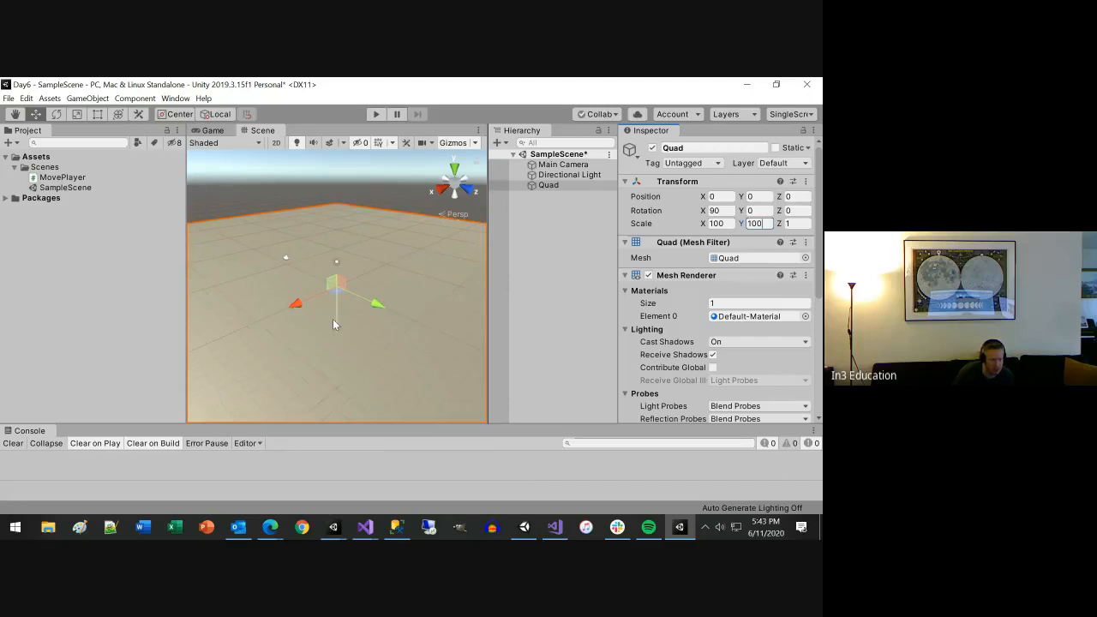
left_click_drag(334, 324, 445, 328, "alt")
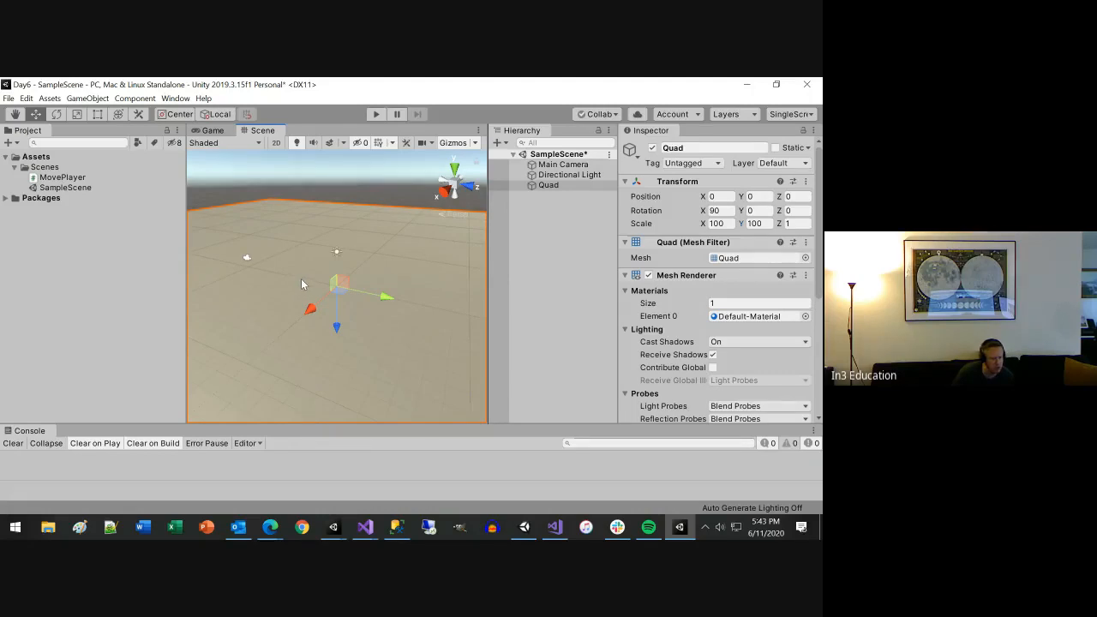
Step: Look up ProBuilder among all packages in the Package Manager, view its details and close the window without installing it
left_click(175, 99)
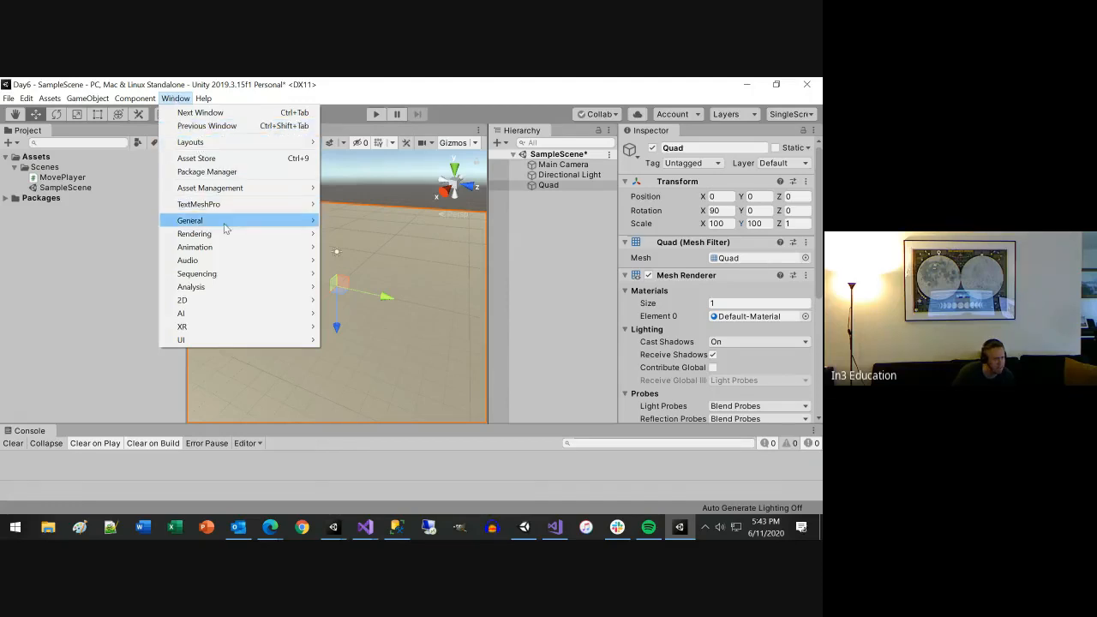
mouse_move(224, 223)
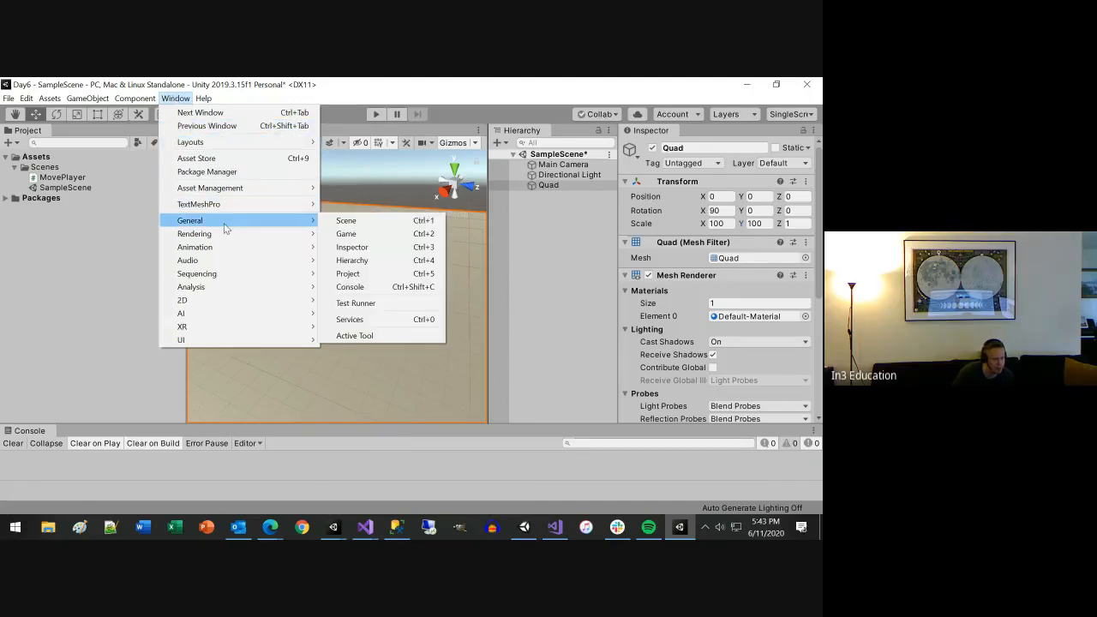
left_click(241, 174)
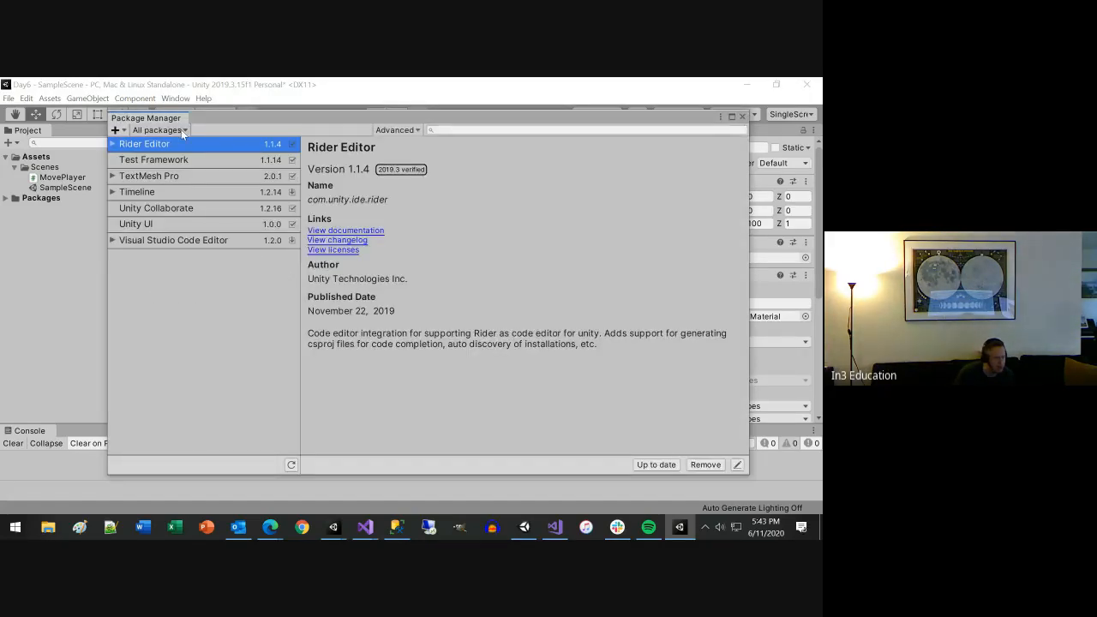
left_click(183, 131)
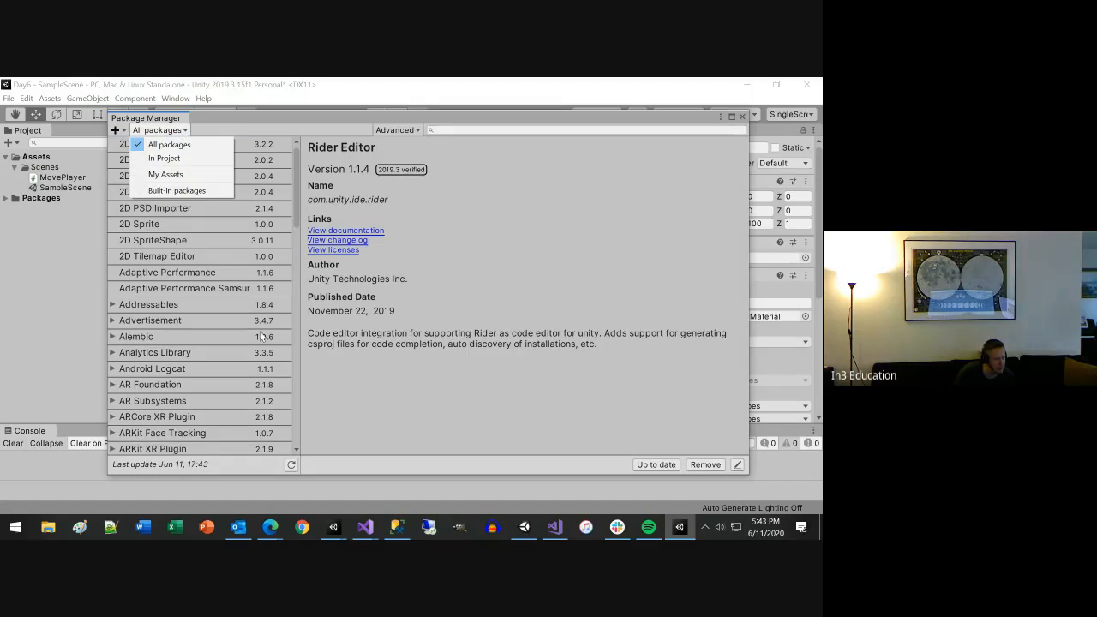
left_click(298, 201)
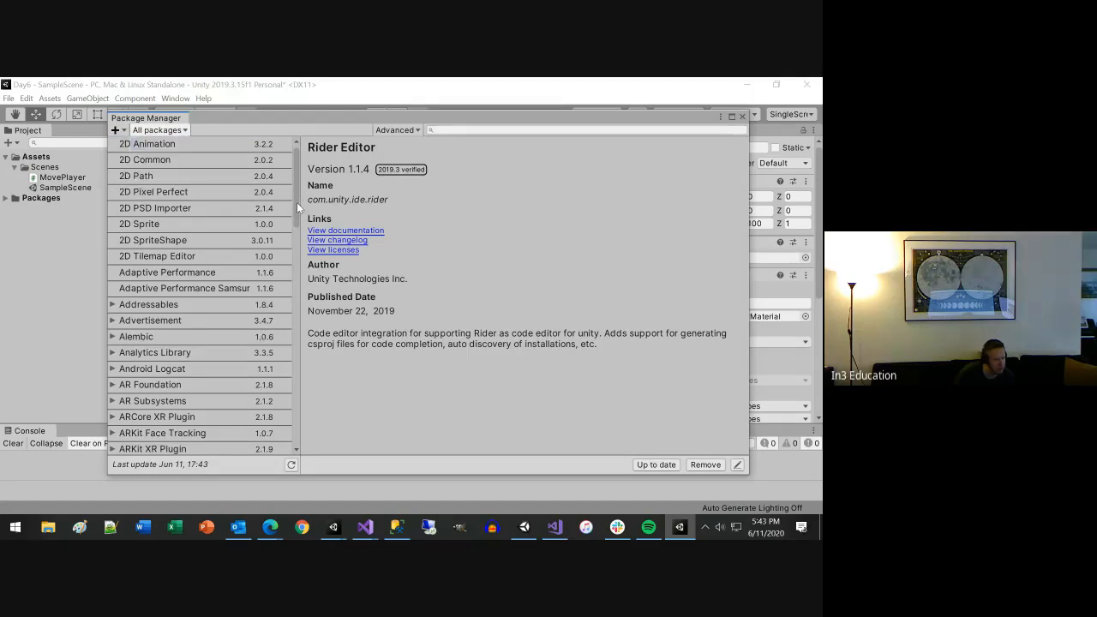
left_click_drag(297, 205, 297, 326)
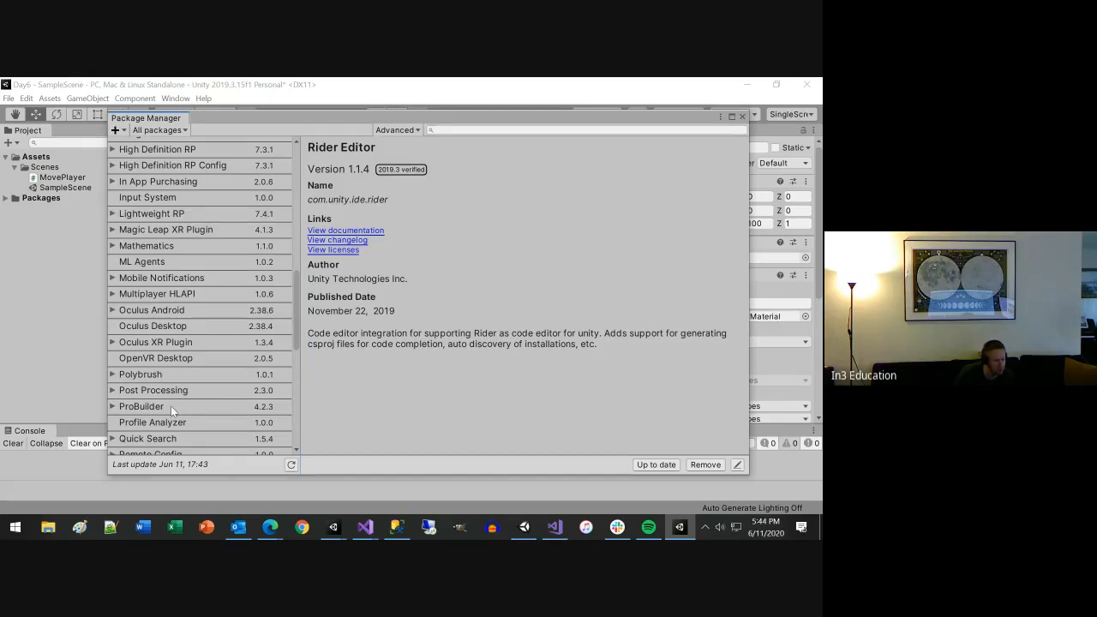
left_click(113, 406)
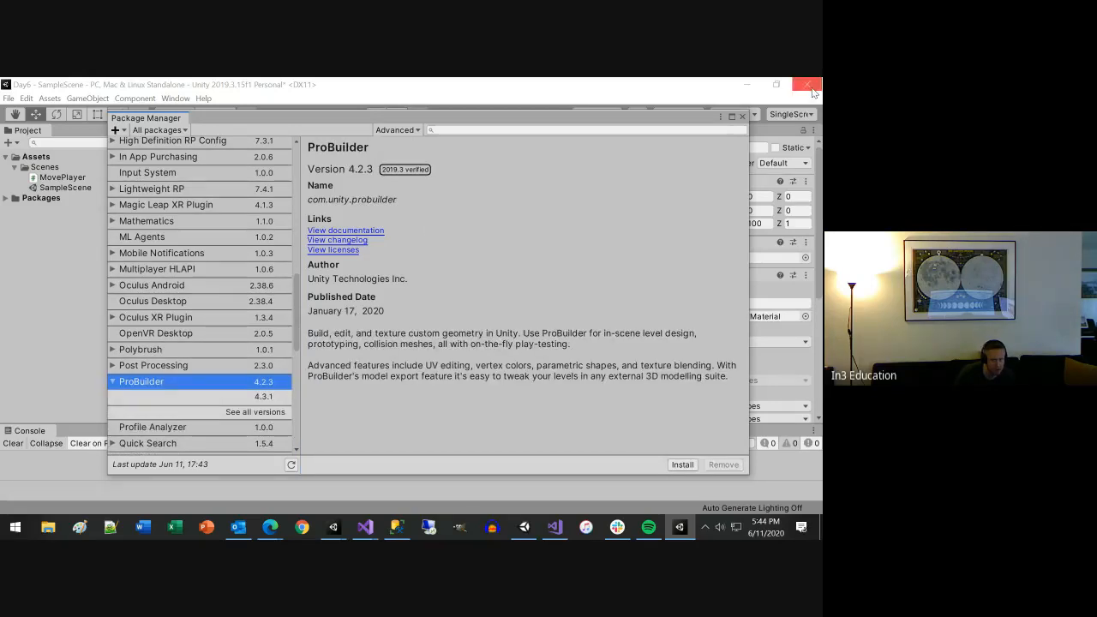
left_click(742, 115)
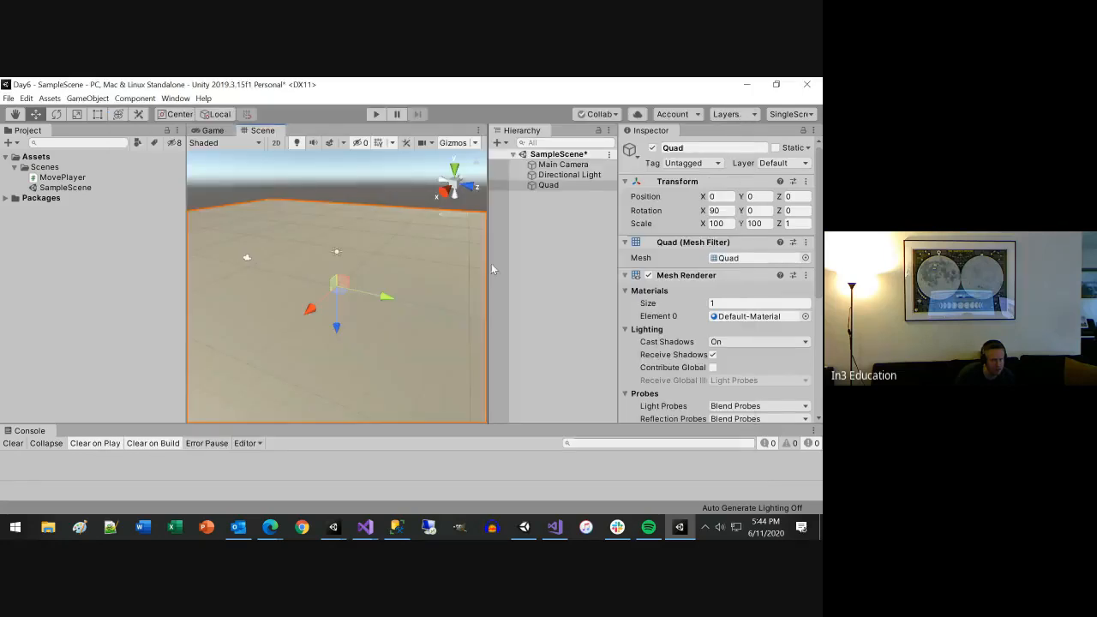
Step: Rename the Quad object in the scene hierarchy as Floor
left_click(548, 185)
right_click(549, 226)
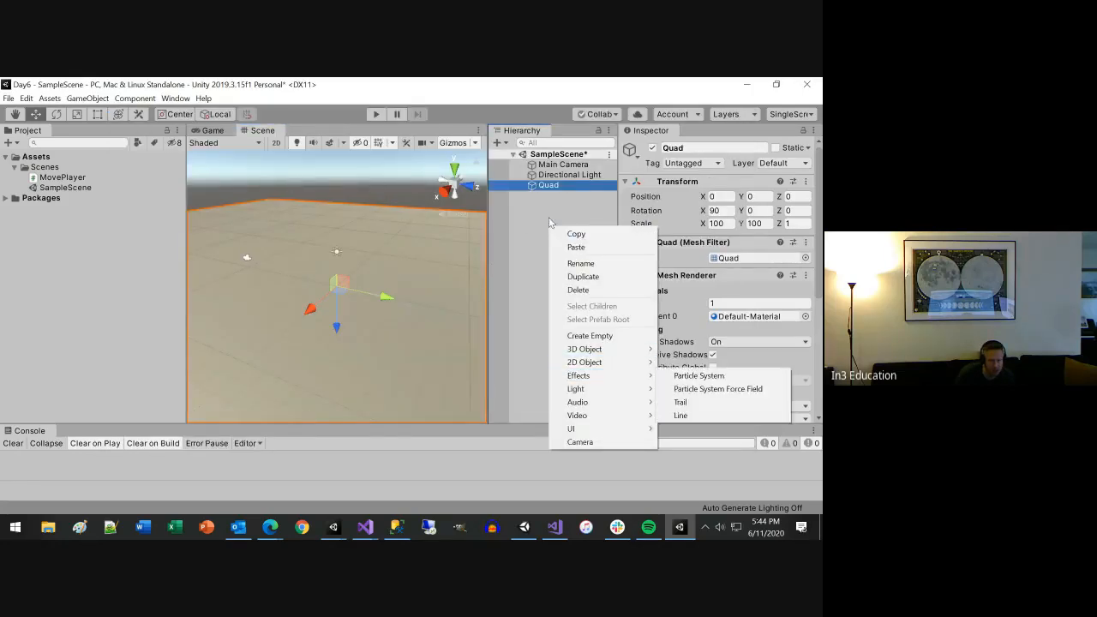
left_click(561, 193)
left_click(552, 189)
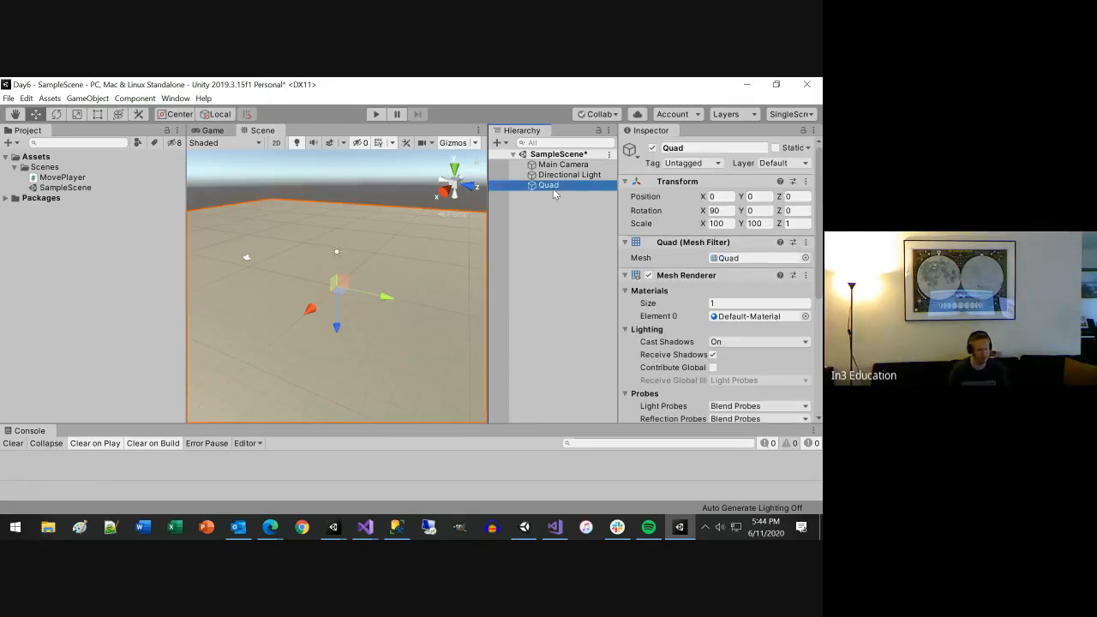
left_click(552, 188)
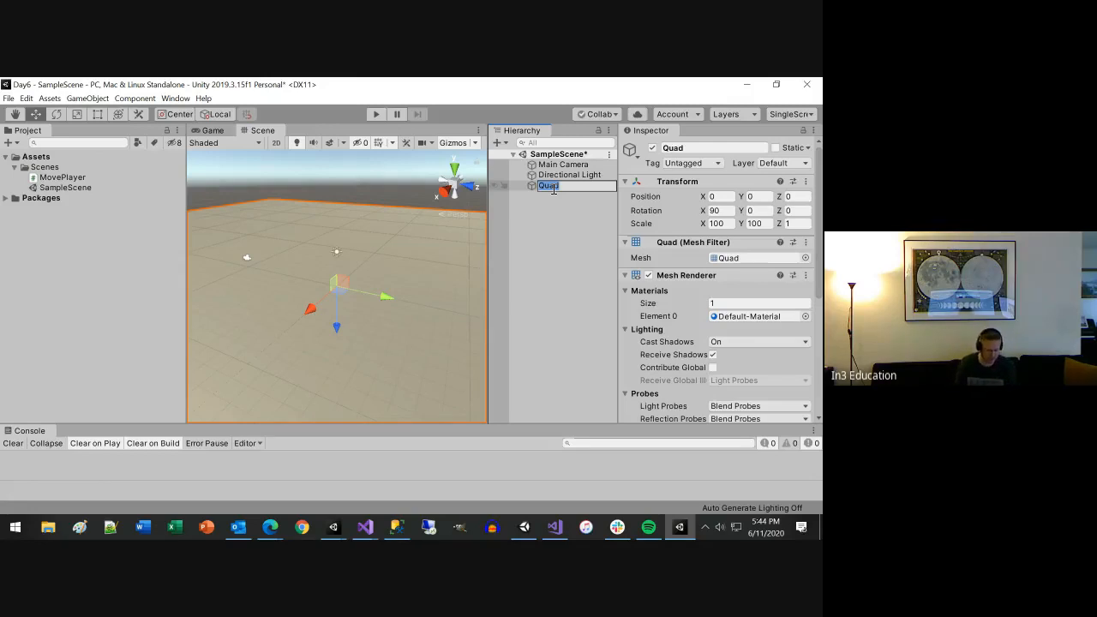
type("Flo")
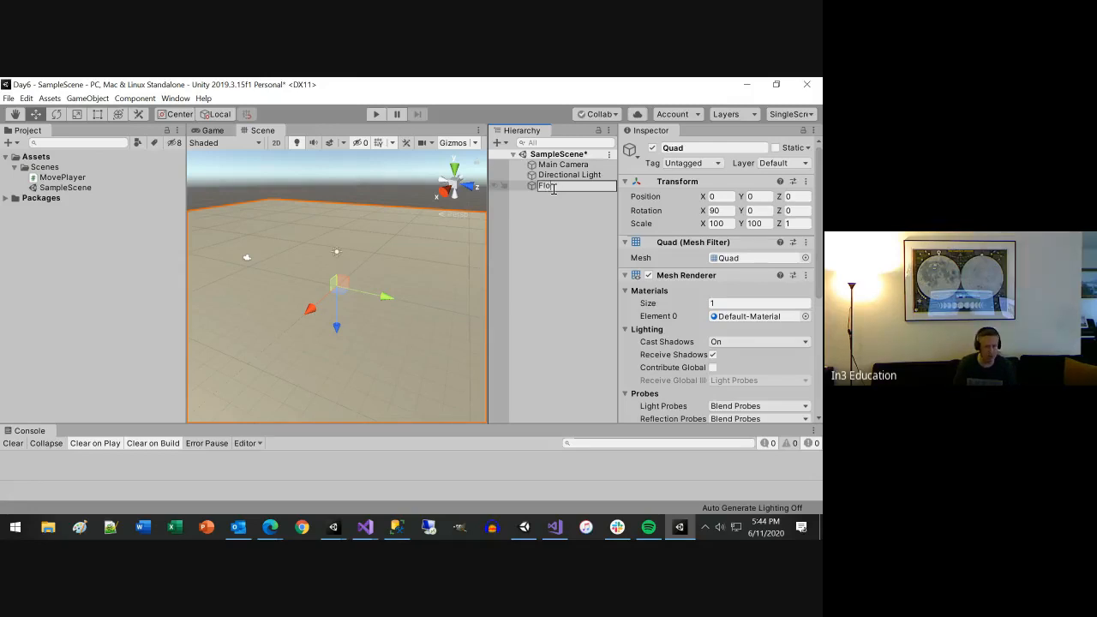
type("or")
key("Return")
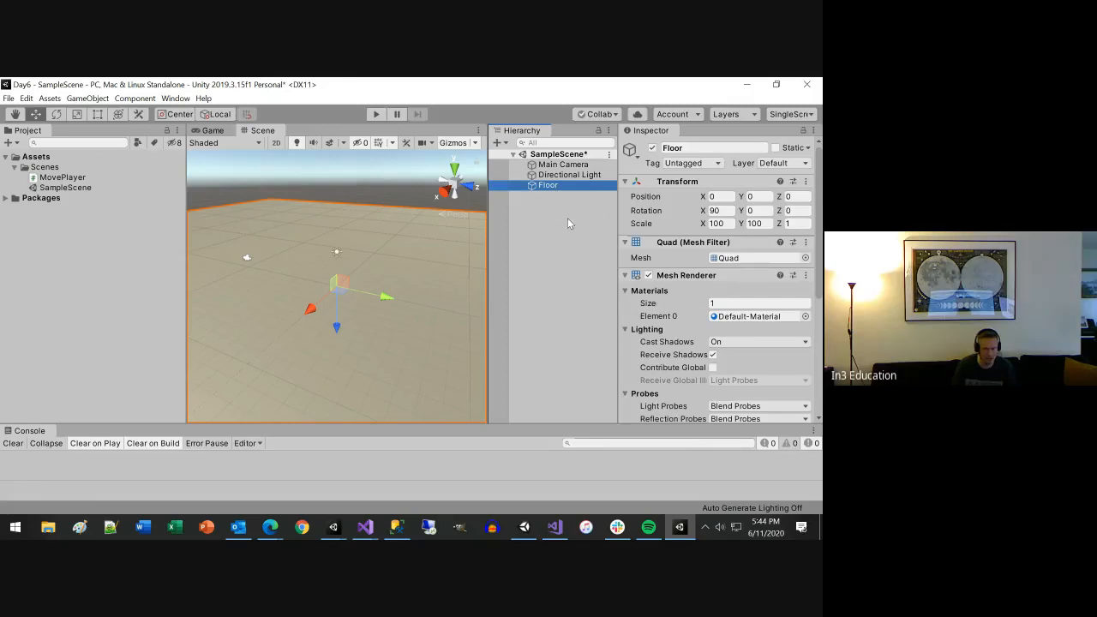
Step: Add a 3D Cube to the scene and raise it above the floor to a Y position of about 3.71
right_click(567, 218)
mouse_move(609, 345)
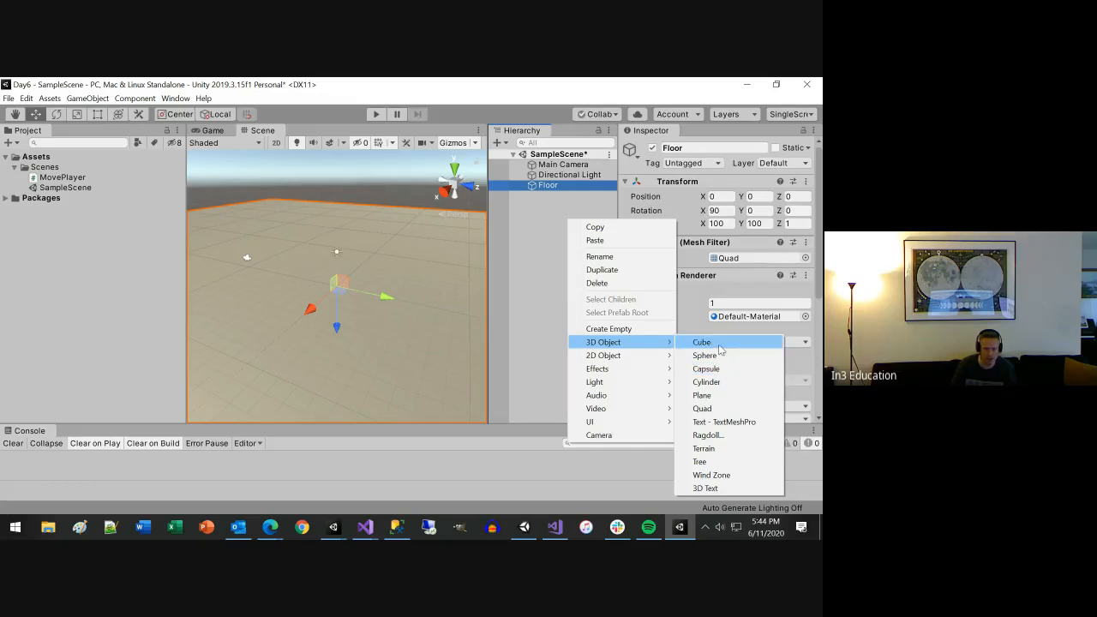
left_click(718, 344)
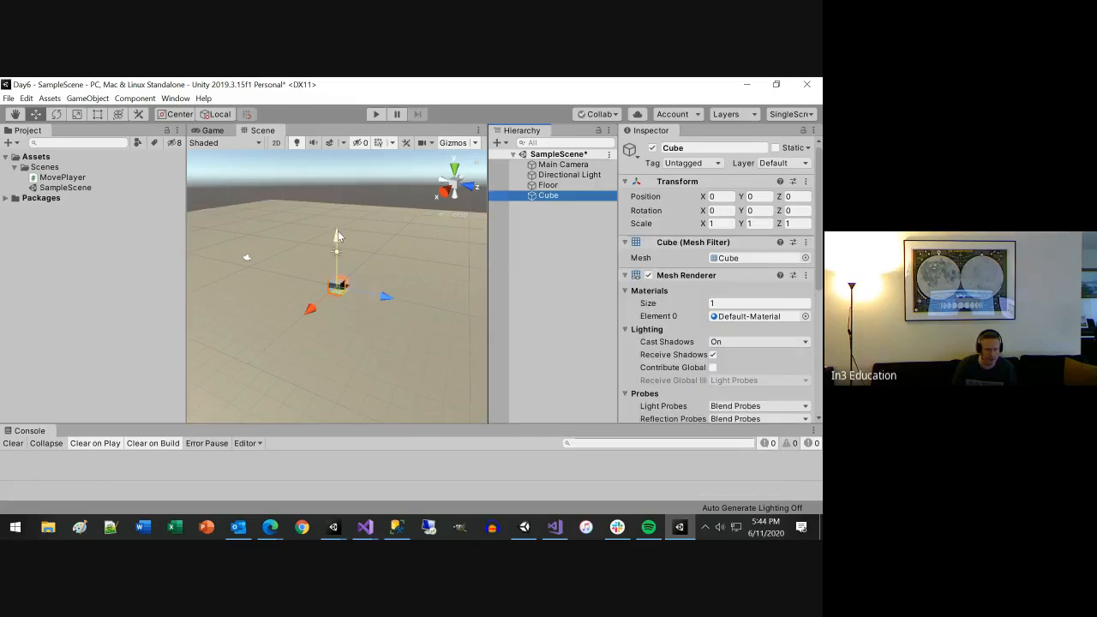
left_click_drag(337, 231, 344, 195)
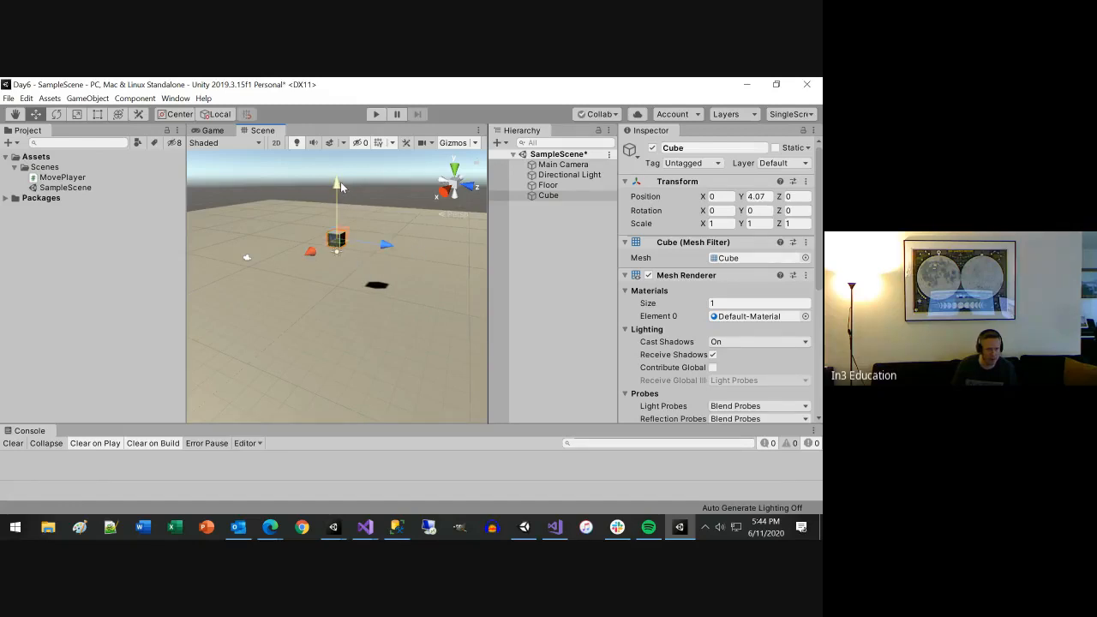
left_click_drag(340, 182, 332, 191)
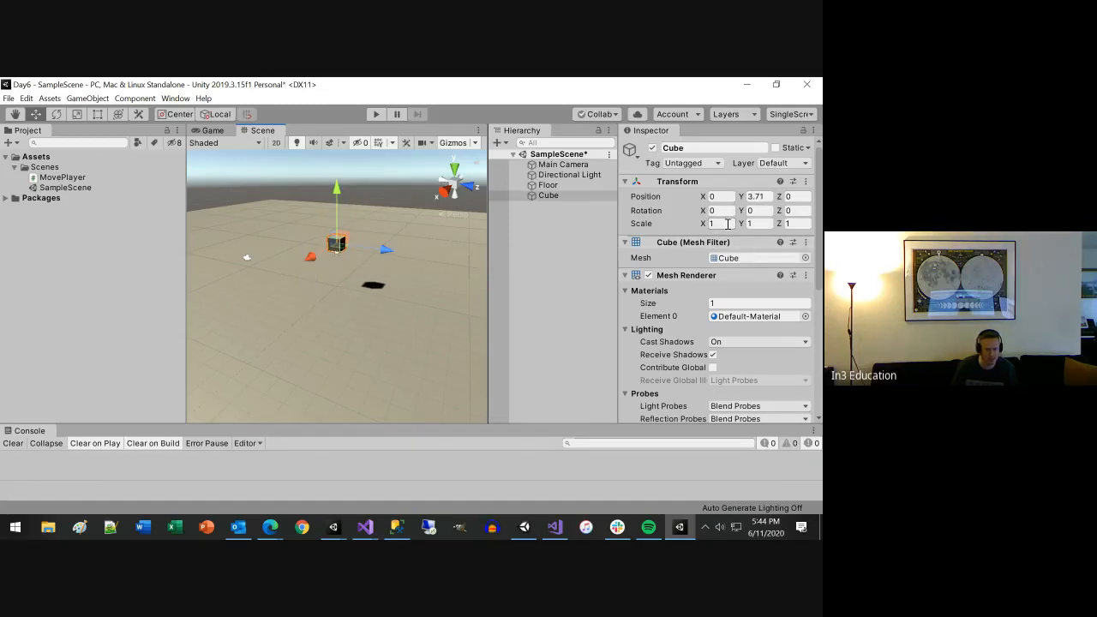
Step: Set the cube's Y and Z scale to 10, turning it into a thin upright wall
left_click(726, 224)
left_click(765, 224)
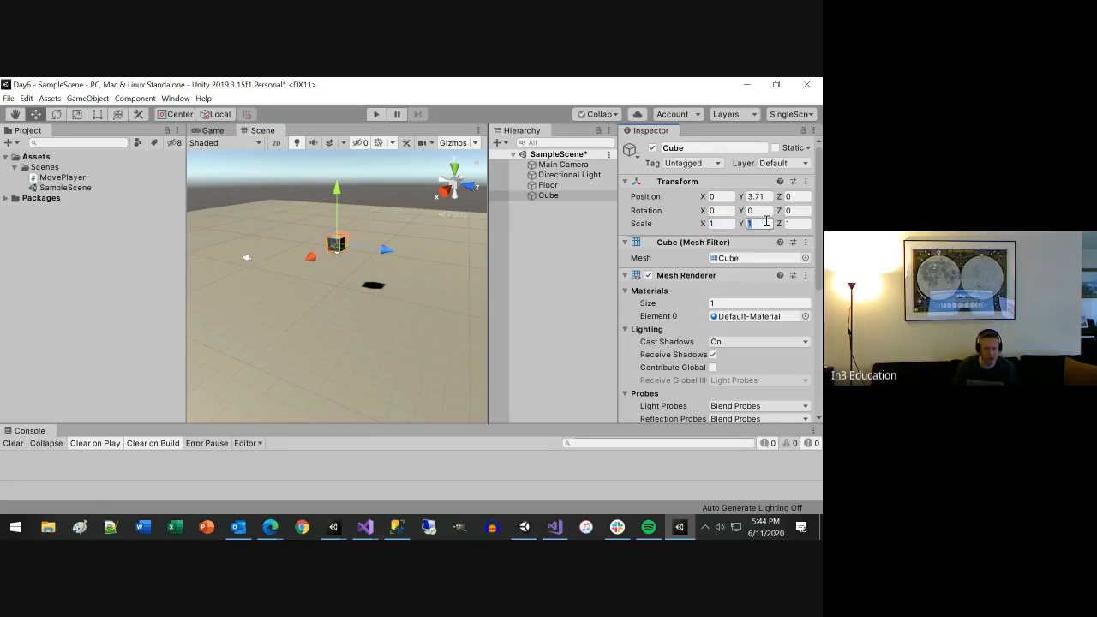
left_click(796, 223)
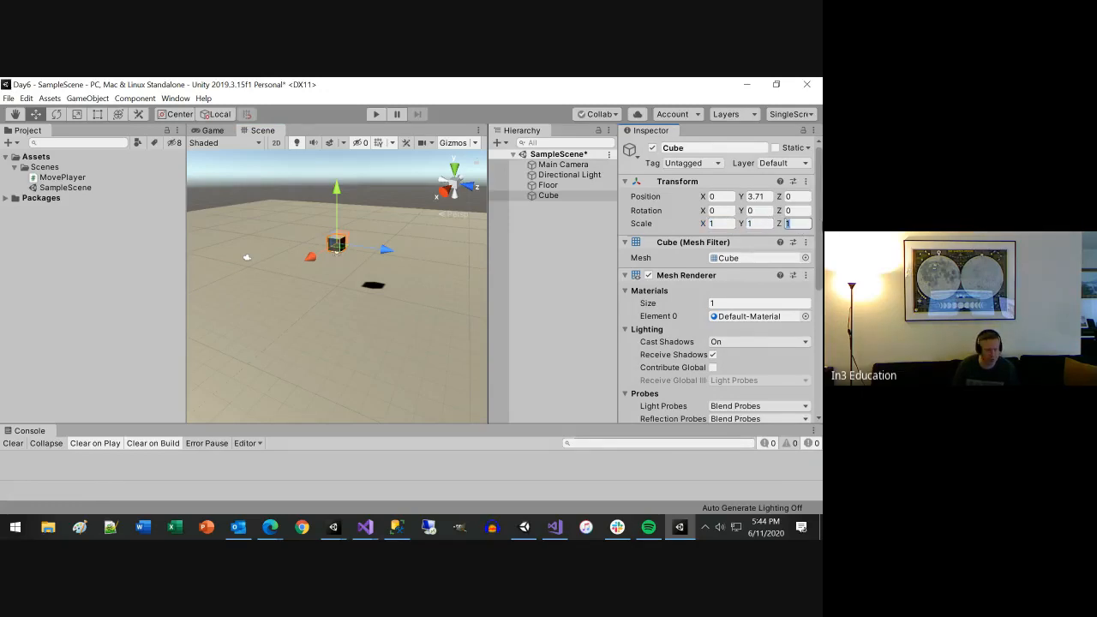
type("0")
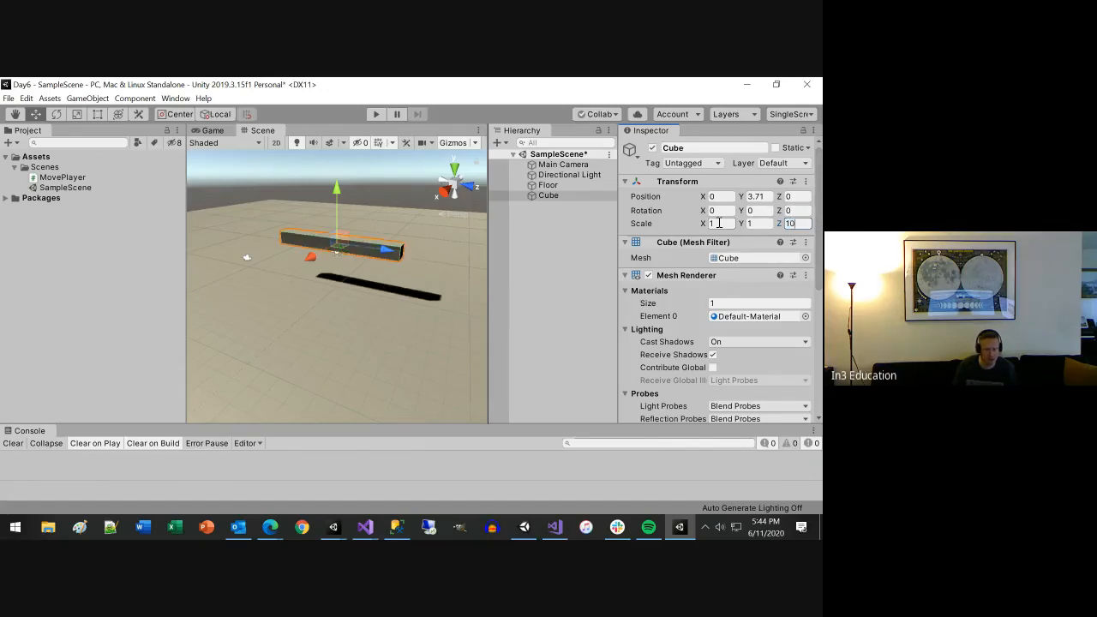
left_click(761, 226)
type("10")
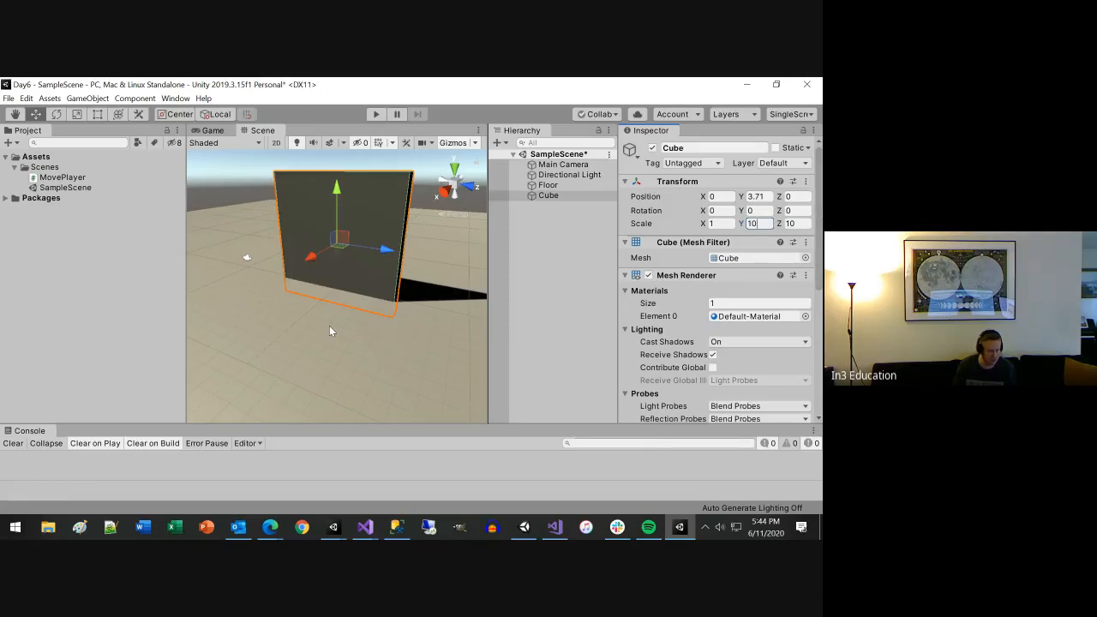
Step: Duplicate the wall-shaped cube and move the copy along the Z axis to a position of about 9.84
left_click_drag(329, 331, 370, 356, "alt")
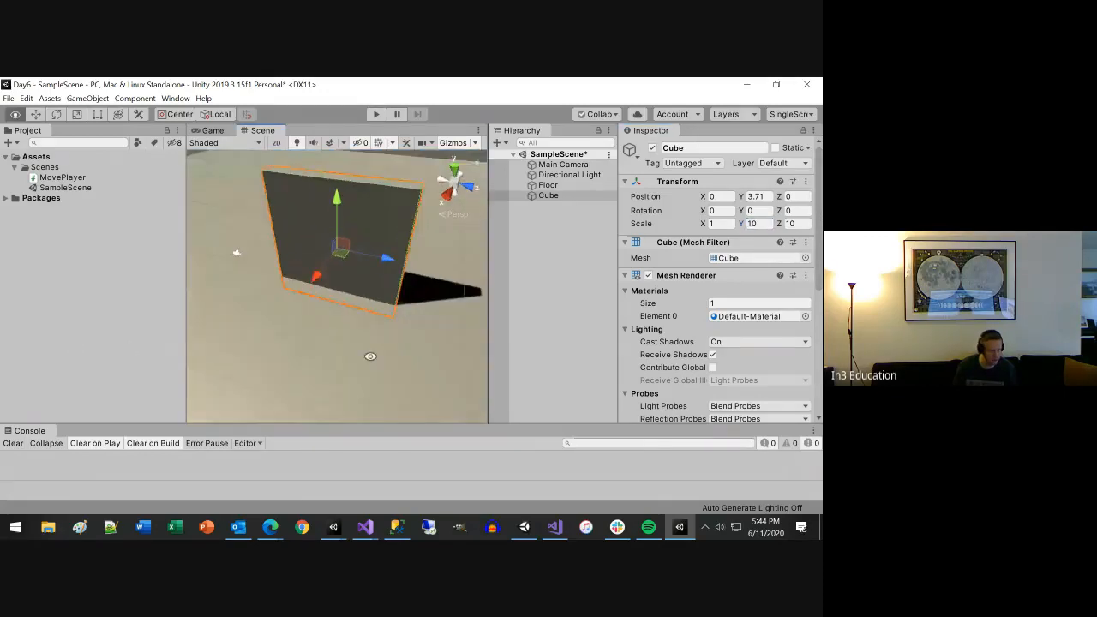
scroll(365, 344, "down", 5)
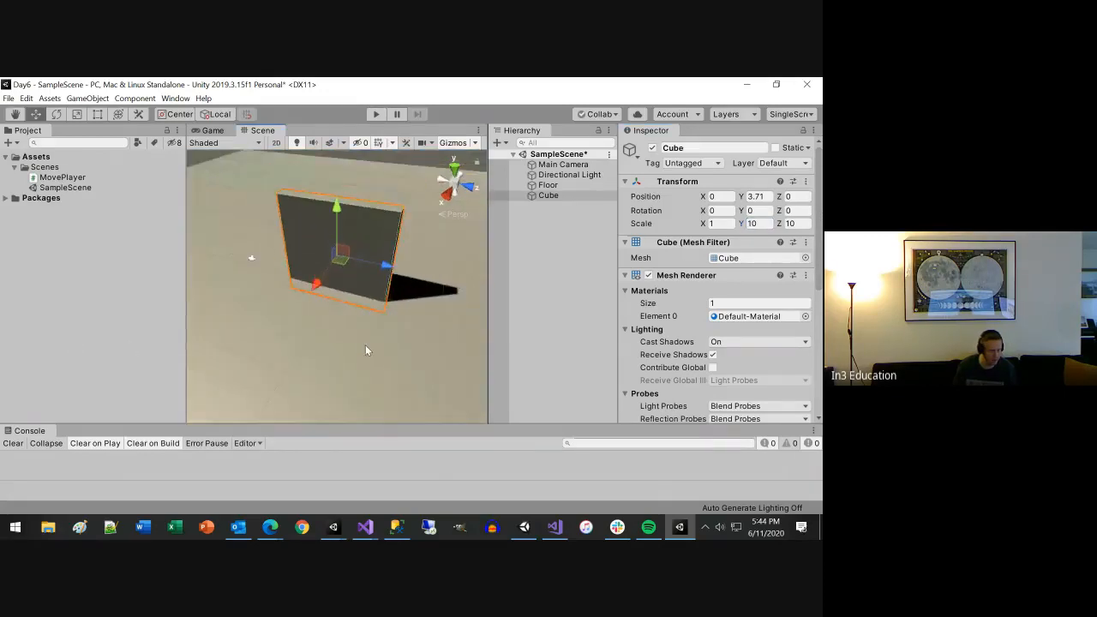
left_click(553, 197)
key("ctrl+d")
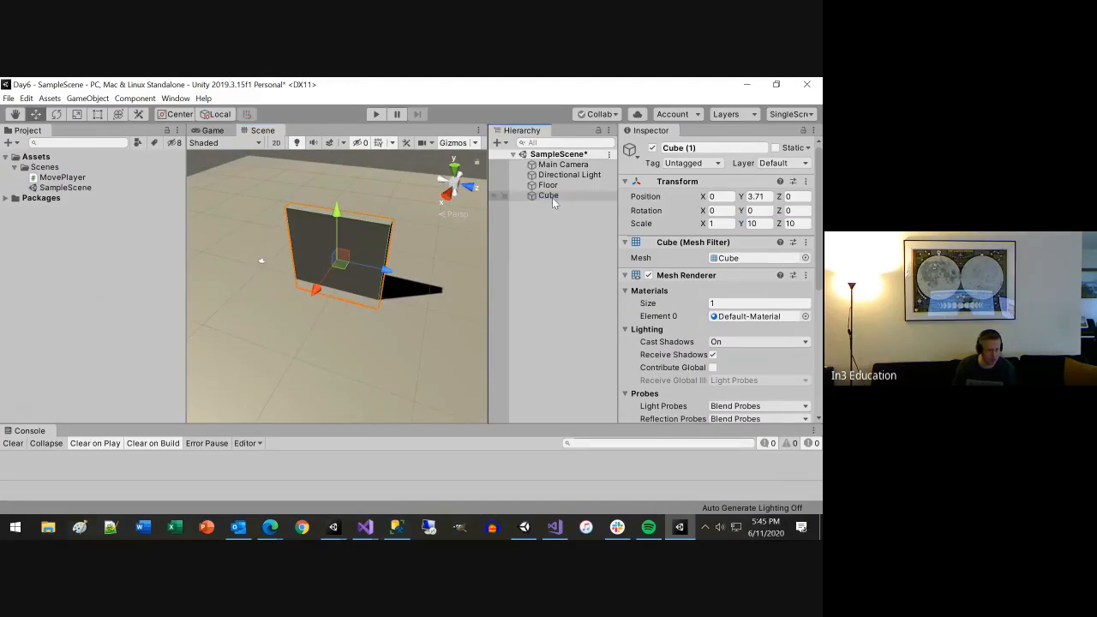
left_click_drag(387, 276, 473, 274)
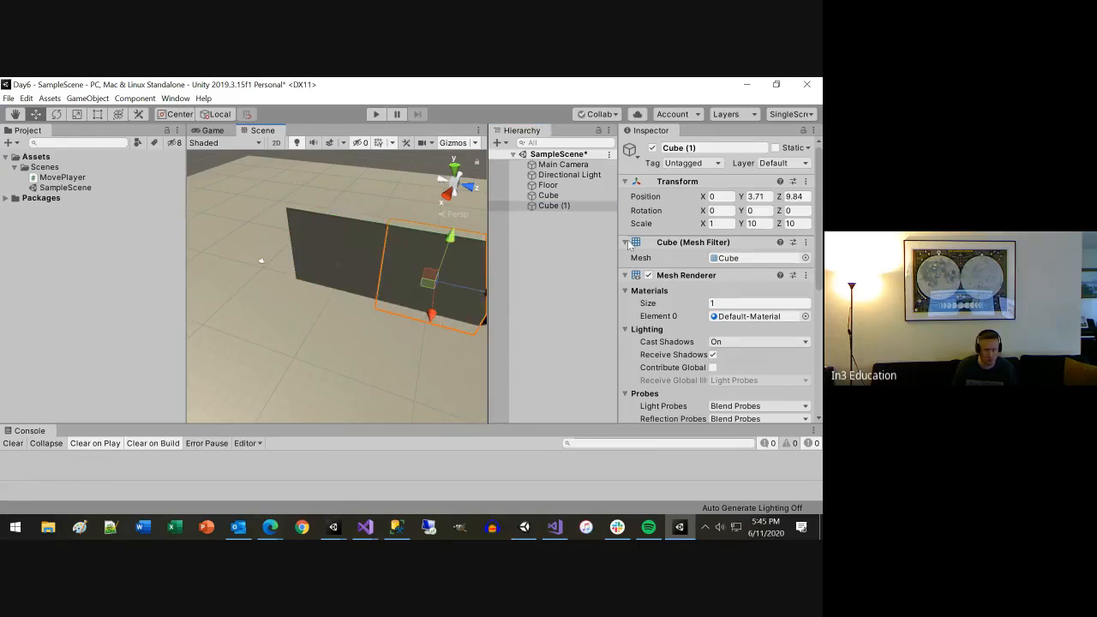
Step: Rotate the copied cube 90 degrees about Y and move it to about X 4.14, Z 5.51, forming a corner with the first wall
left_click(763, 210)
type("90")
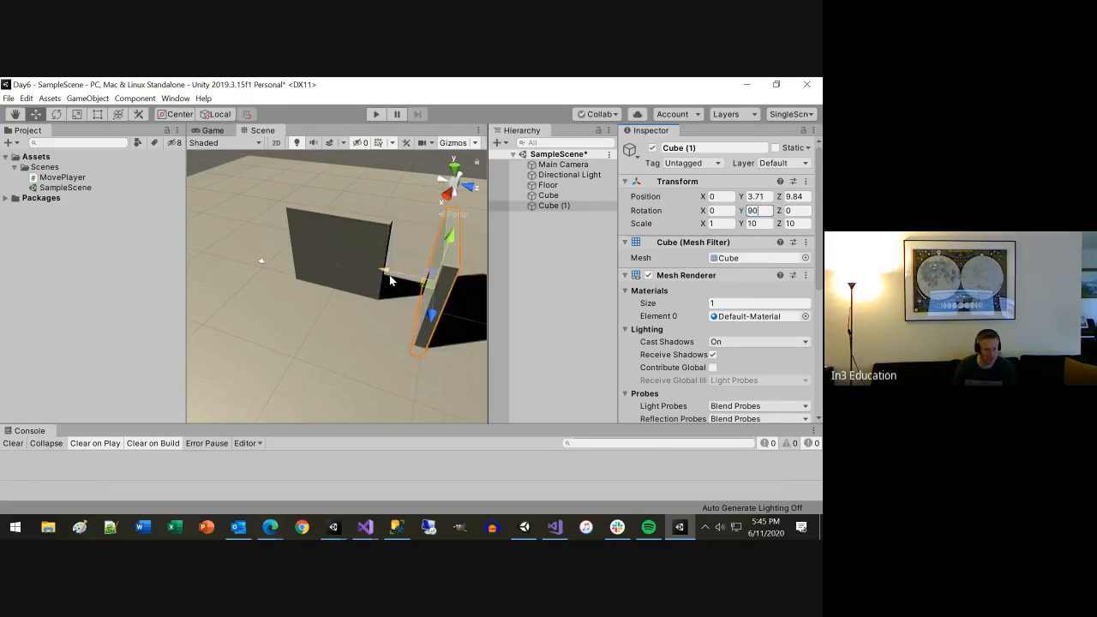
left_click_drag(388, 279, 339, 272)
left_click_drag(373, 308, 365, 336)
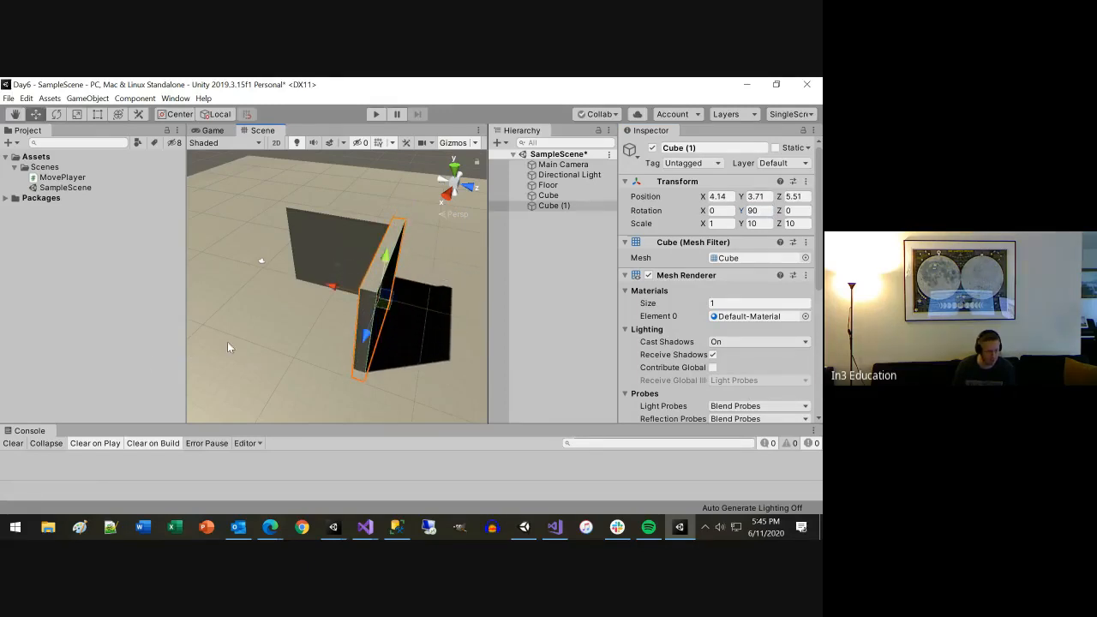
left_click_drag(203, 323, 288, 343, "alt")
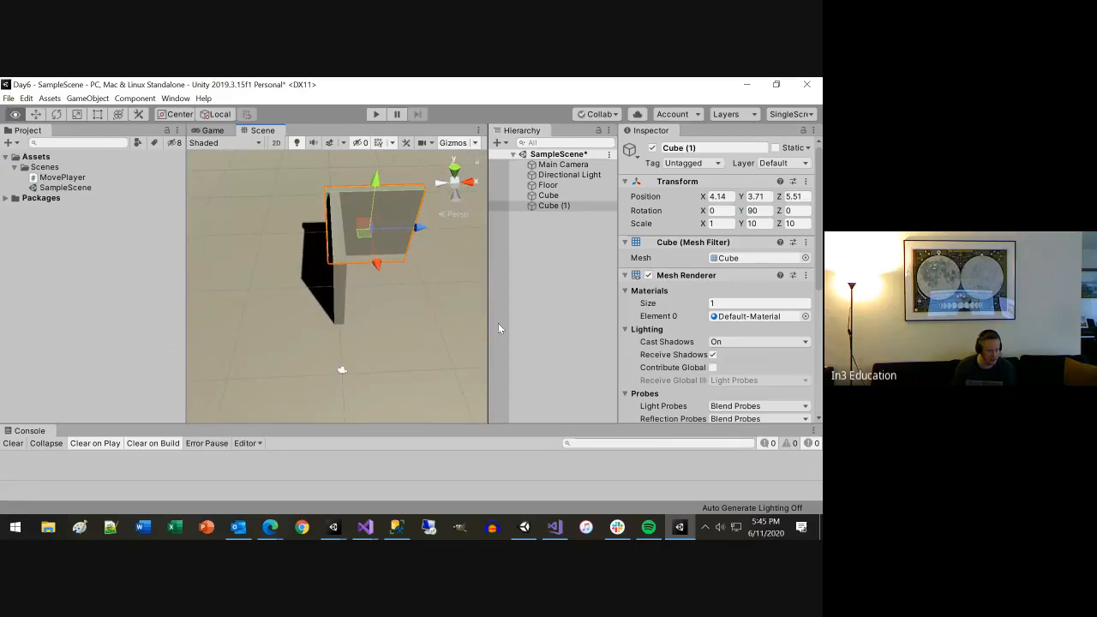
left_click_drag(433, 333, 345, 317, "alt")
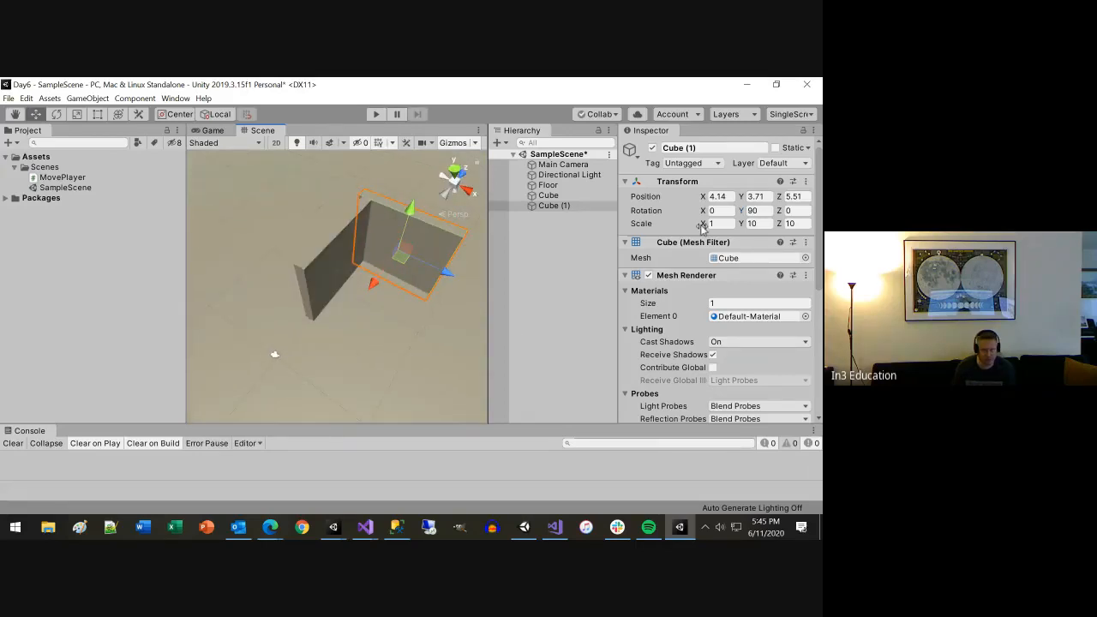
Step: Rename both wall-shaped cubes in the scene hierarchy as Wall
left_click(548, 197)
key("F2")
type("Wall")
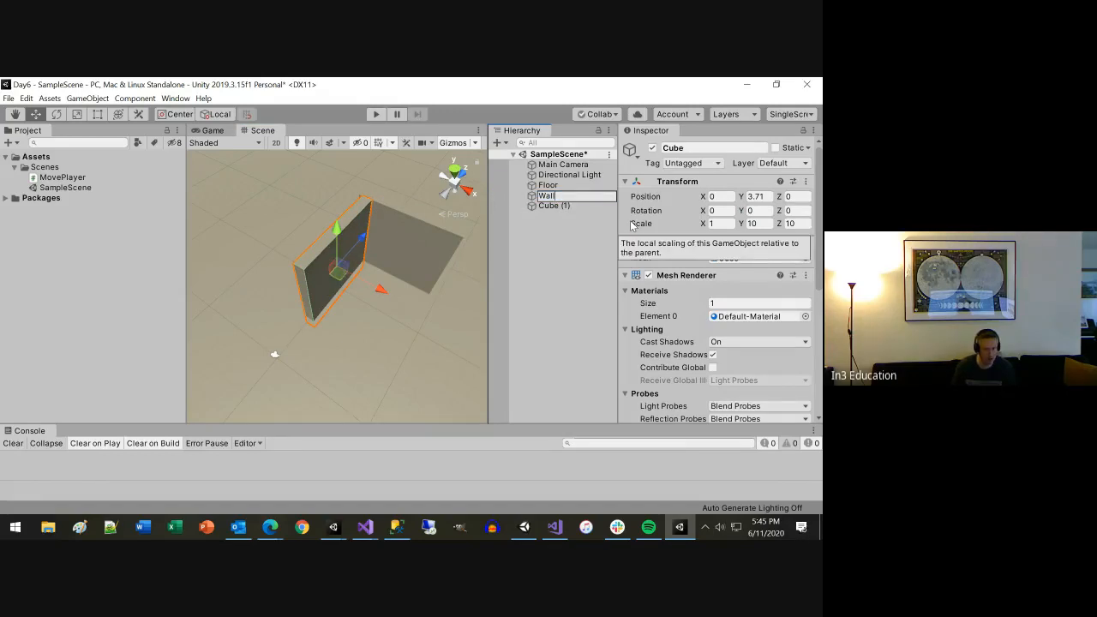
key("Return")
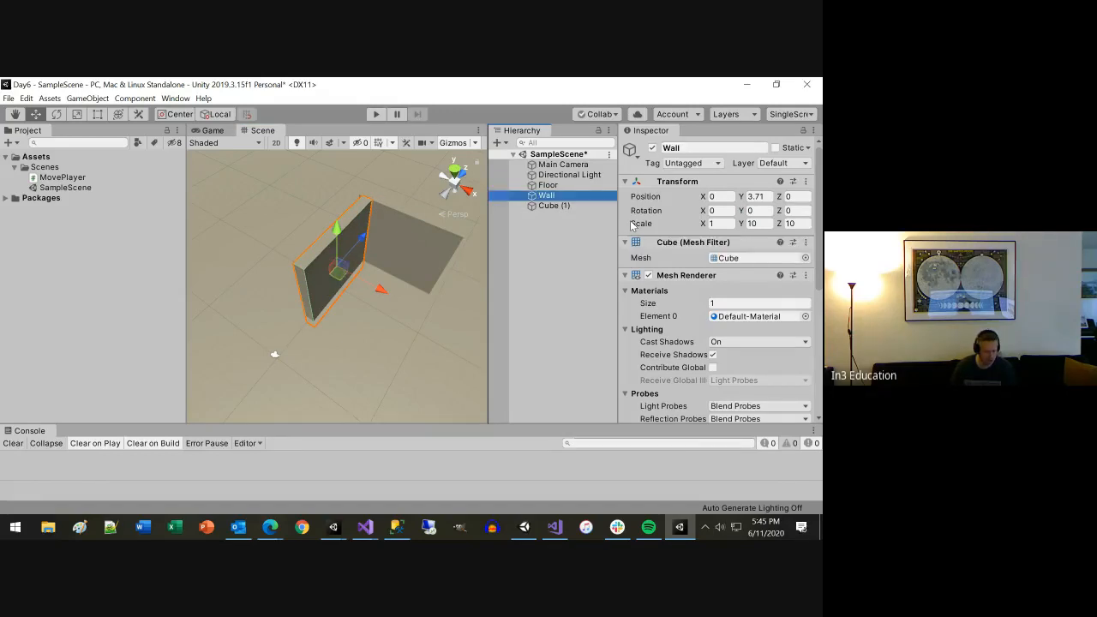
key("Down")
key("F2")
type("Wal")
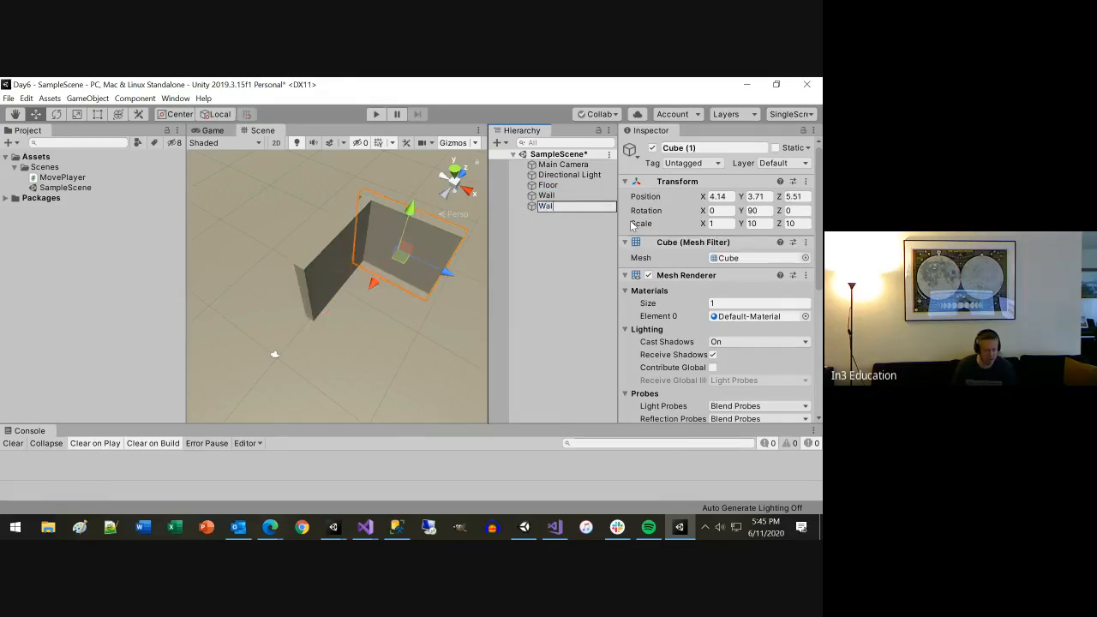
type("l")
key("Return")
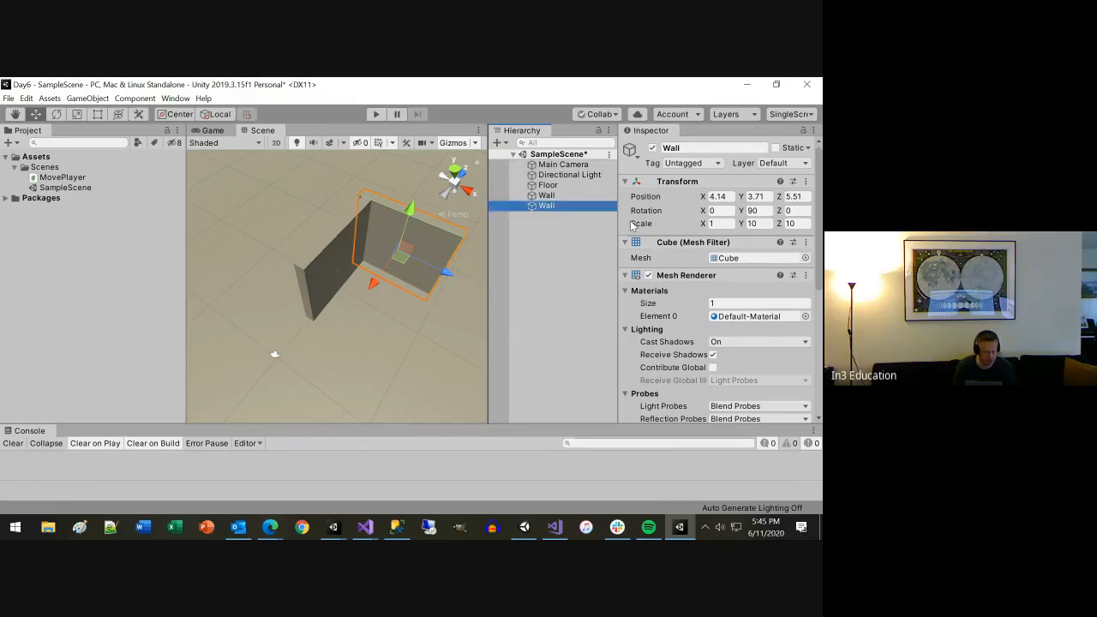
Step: Duplicate the rotated wall and move the copy along X to about 13.9 to extend that side
scroll(328, 367, "down", 5)
left_click_drag(346, 359, 279, 271, "alt")
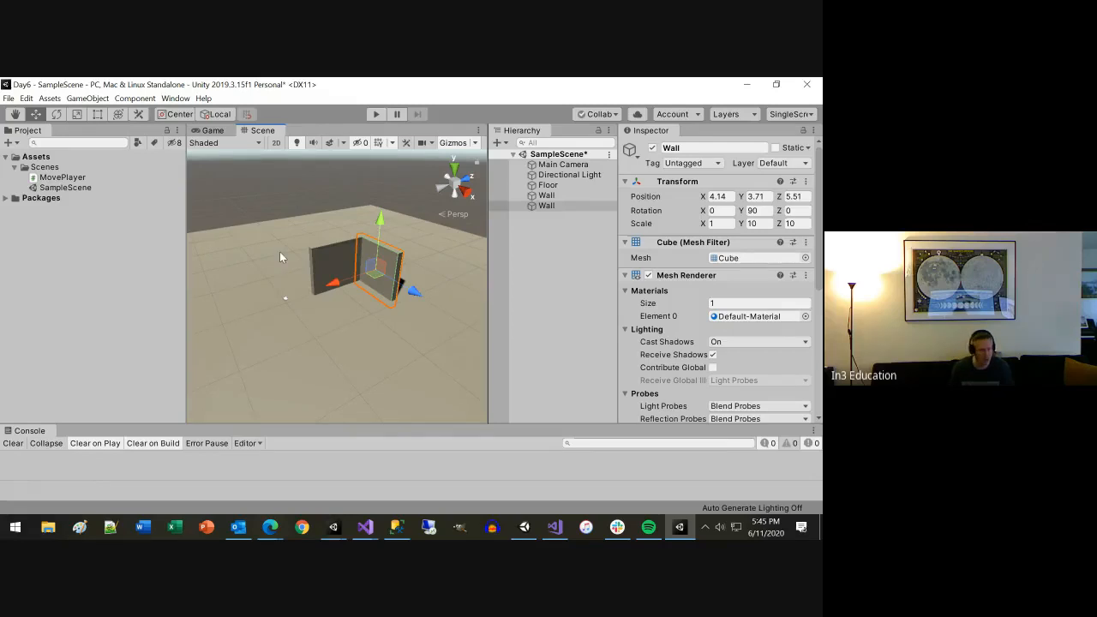
key("ctrl+d")
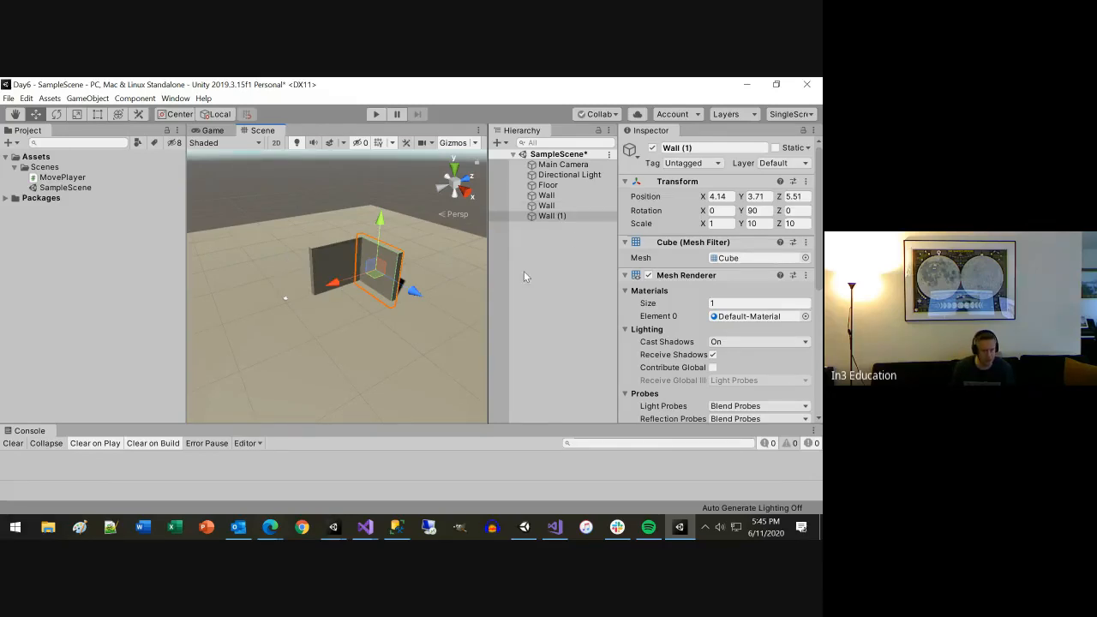
left_click_drag(417, 287, 447, 316)
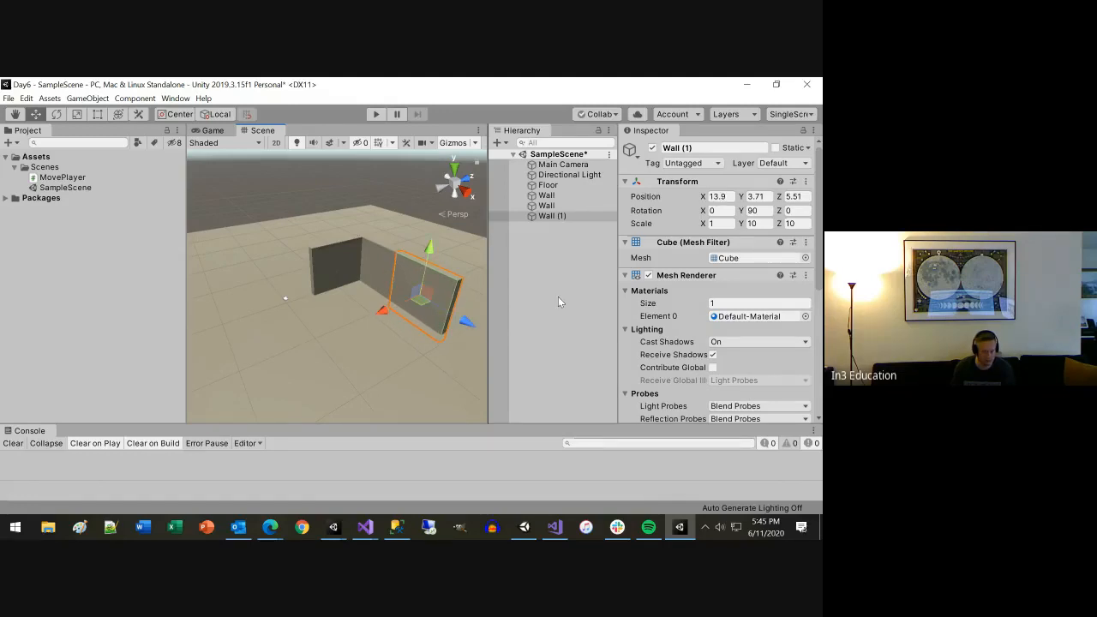
Step: Duplicate the extension wall and move the copy across the floor to a Z position of about -19.17
key("ctrl+d")
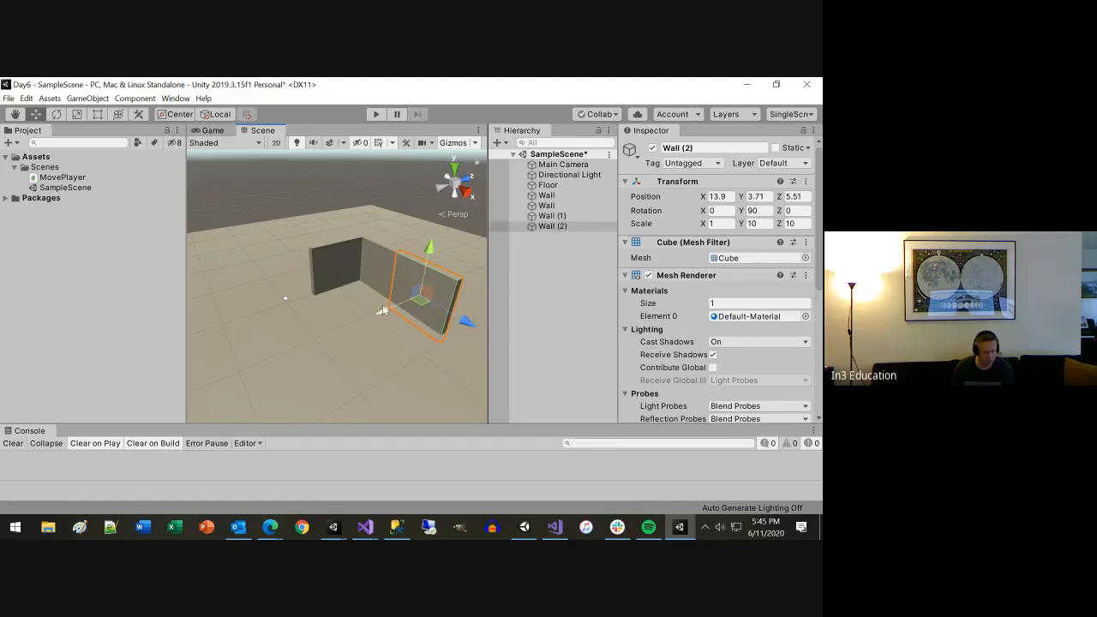
left_click_drag(381, 309, 268, 354)
scroll(366, 358, "down", 3)
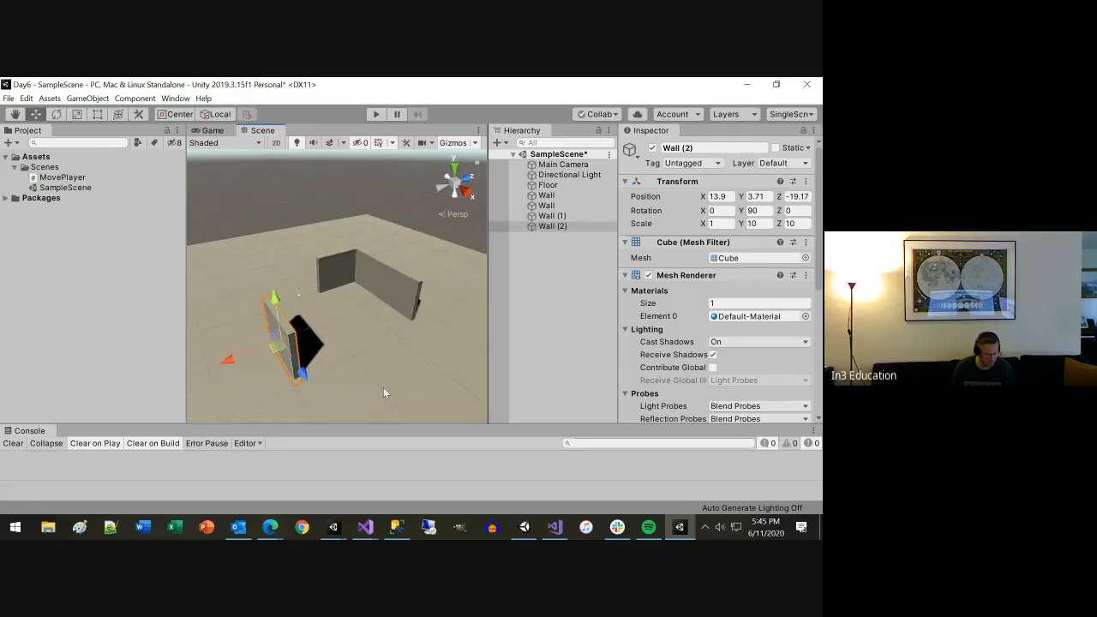
left_click_drag(384, 392, 299, 341, "alt")
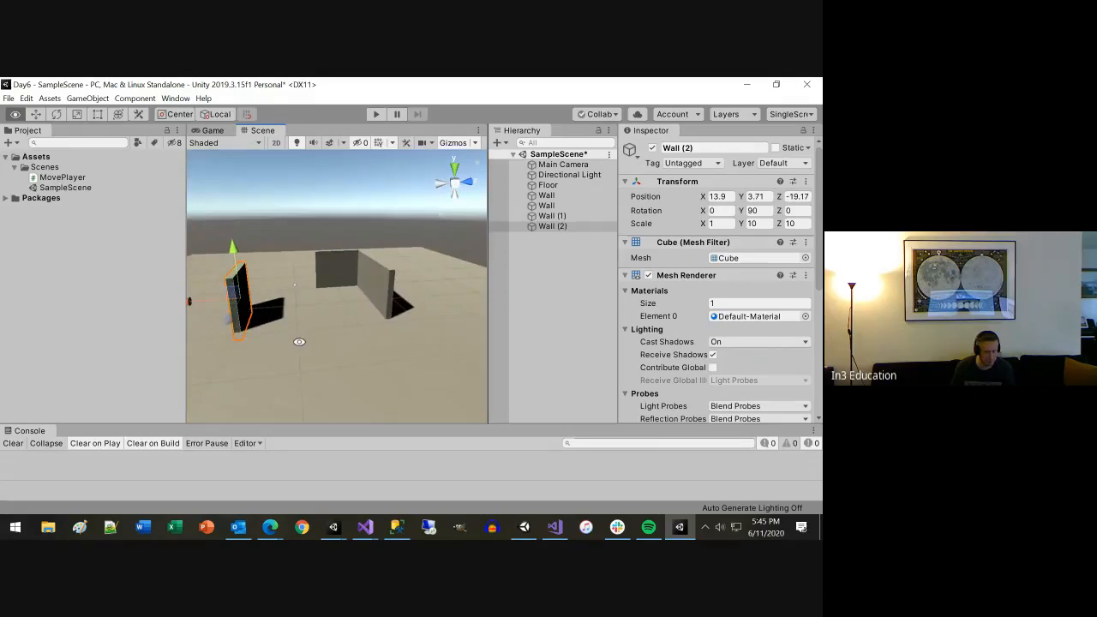
Step: Add a 3D Capsule to the scene and raise it above the floor to a Y position of about 1.34
right_click(556, 264)
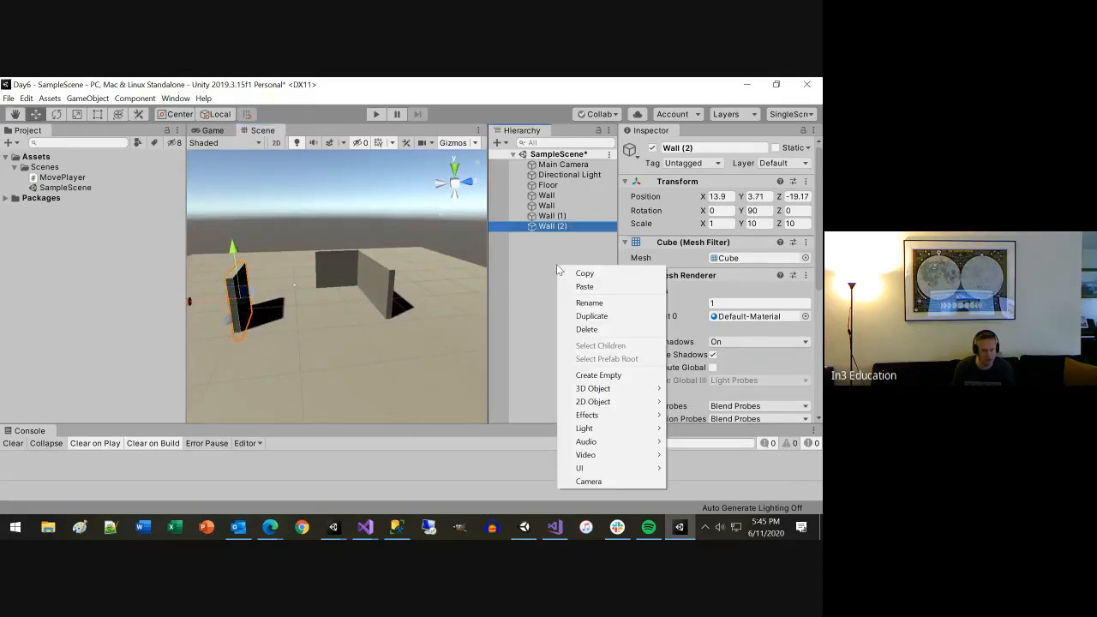
mouse_move(604, 416)
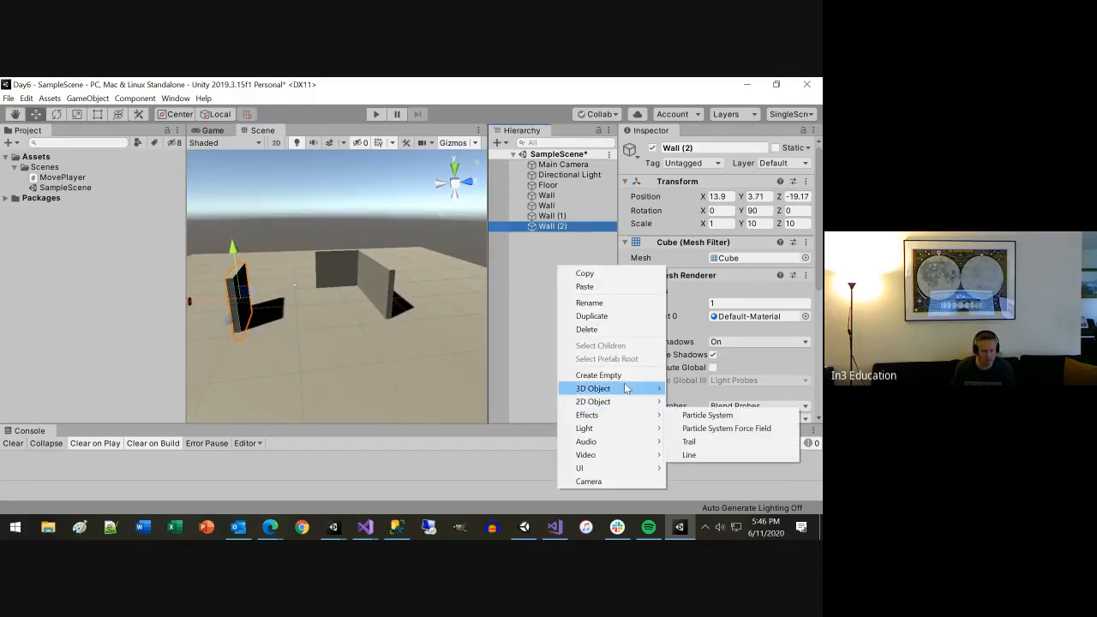
mouse_move(624, 390)
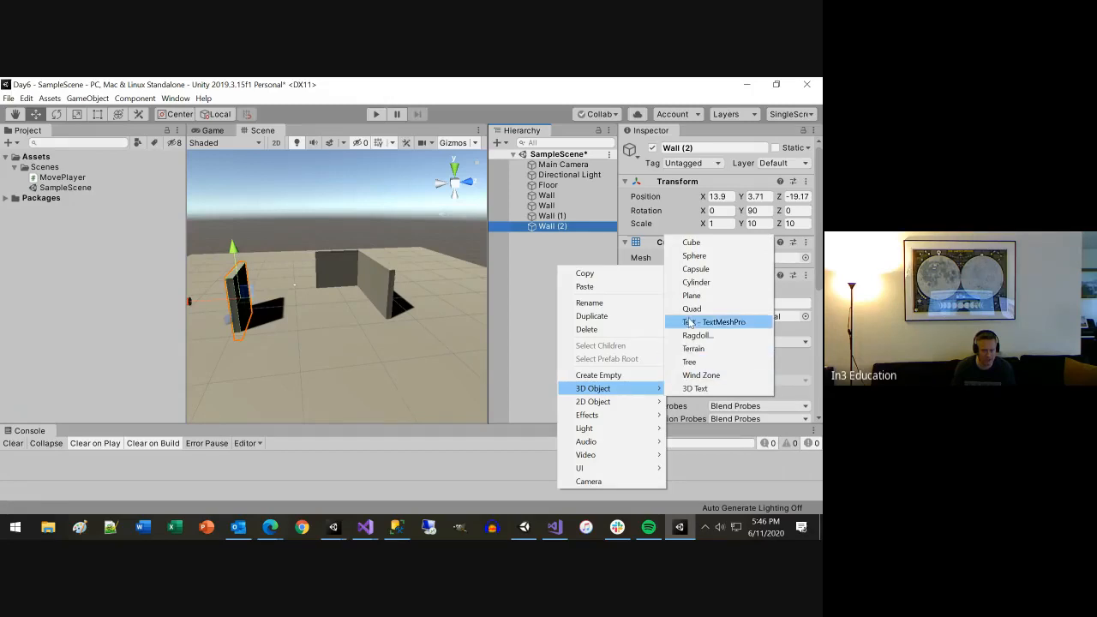
left_click(703, 271)
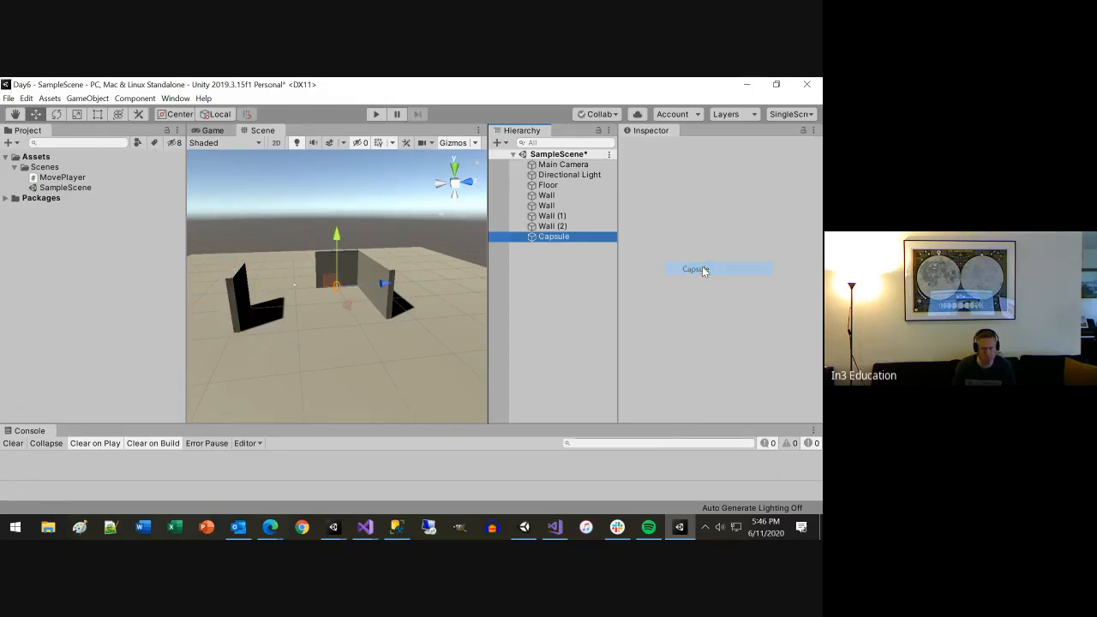
key("f")
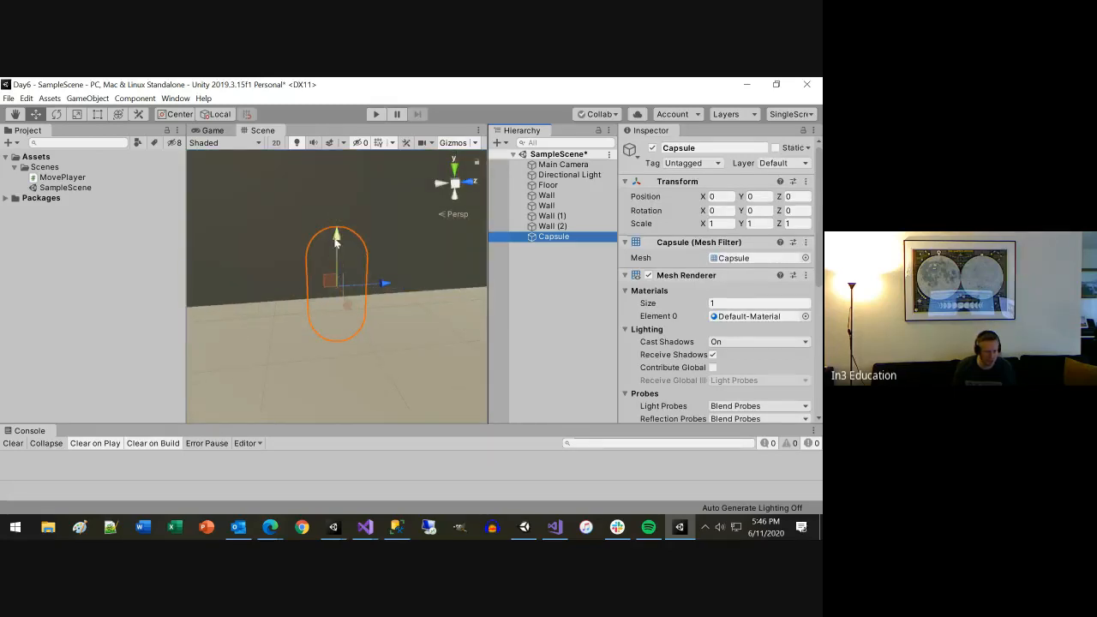
left_click_drag(337, 239, 345, 172)
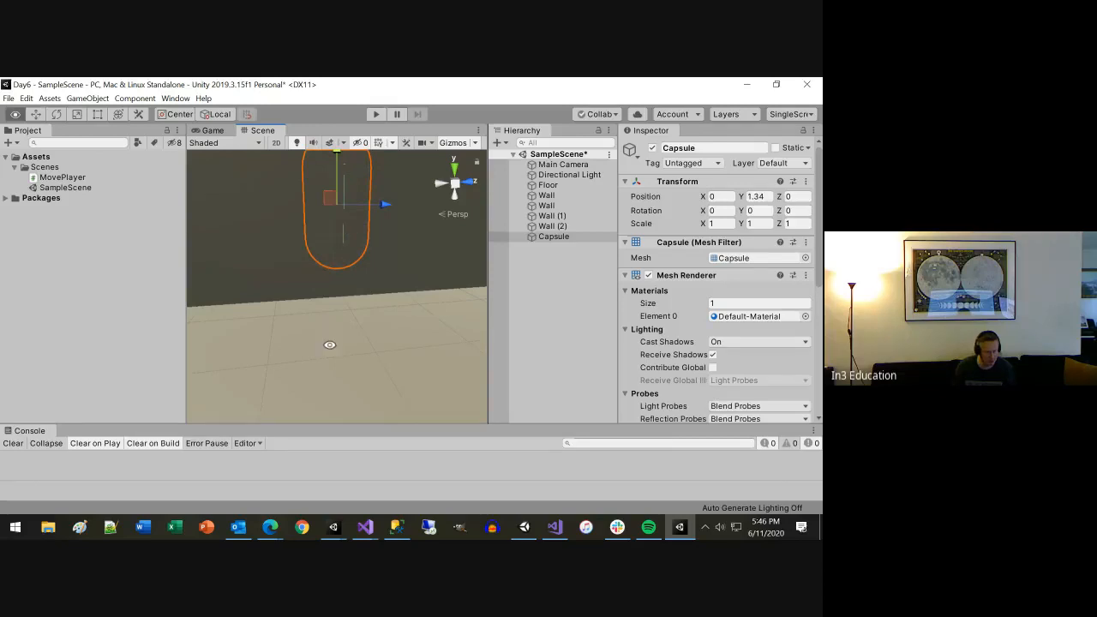
Step: Move the capsule along X to about 3.93, out of the first wall and into the open area
left_click_drag(329, 345, 703, 377, "alt")
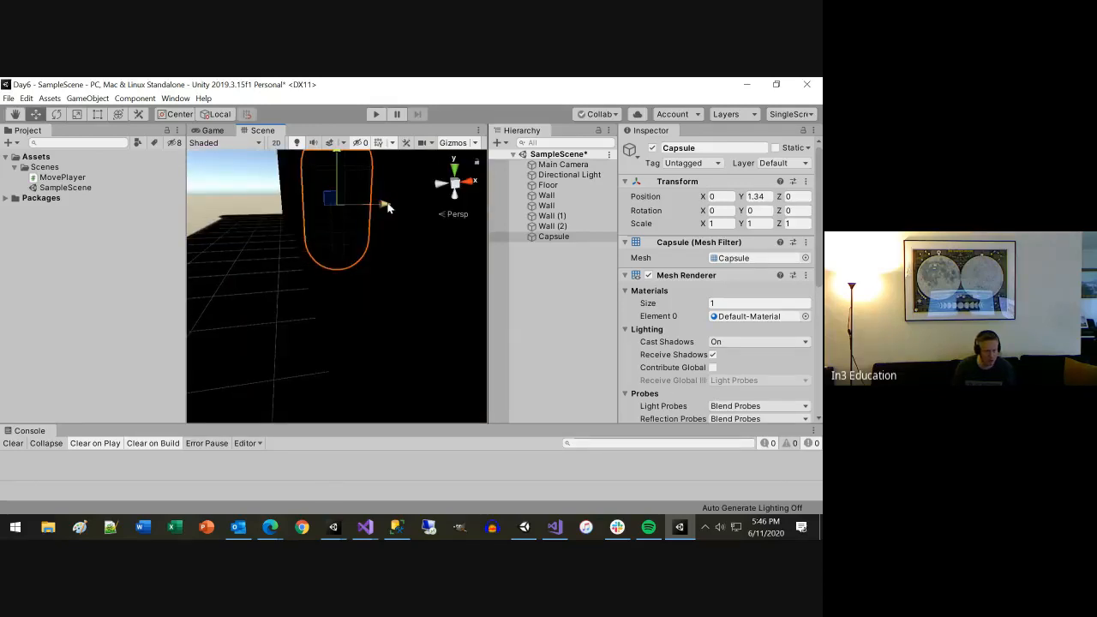
left_click_drag(385, 206, 510, 206)
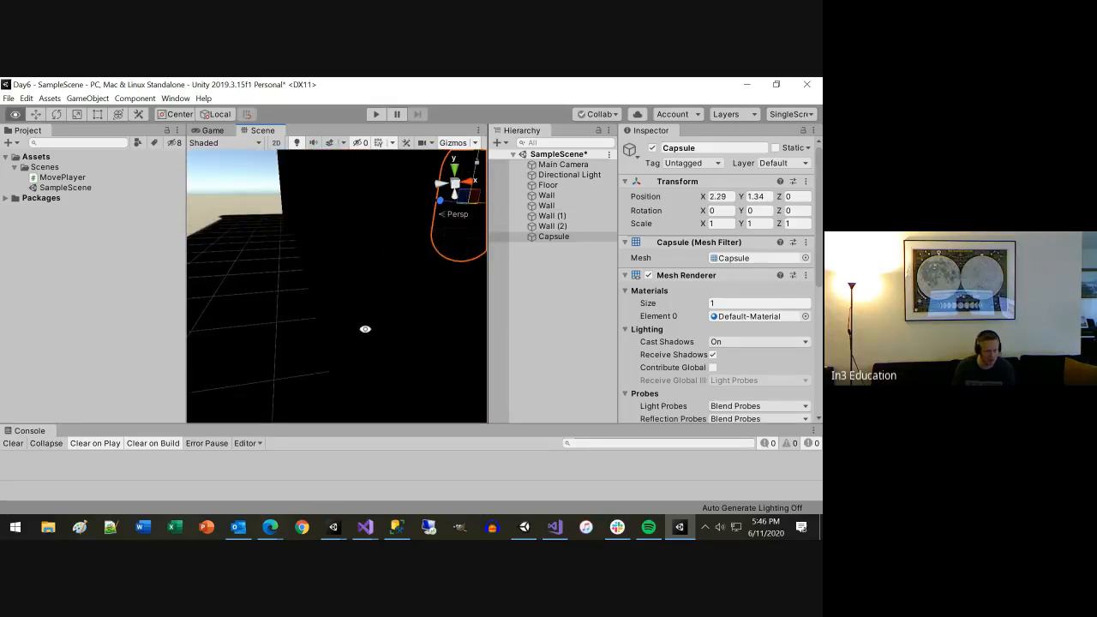
left_click_drag(365, 329, 152, 325, "alt")
scroll(297, 315, "down", 6)
scroll(409, 293, "down", 3)
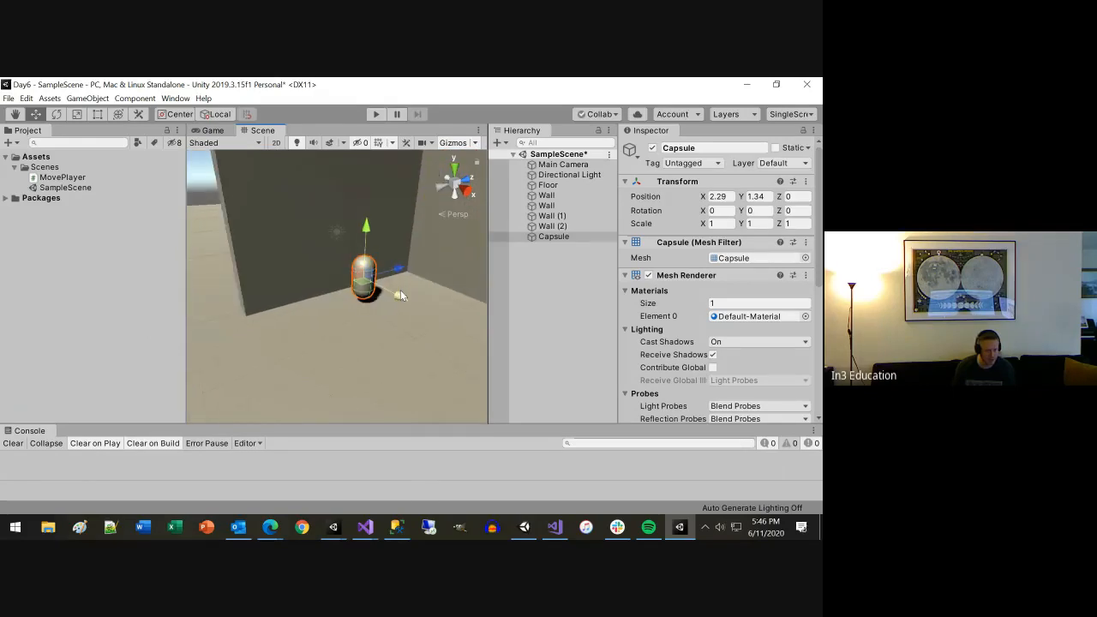
left_click_drag(396, 293, 346, 315)
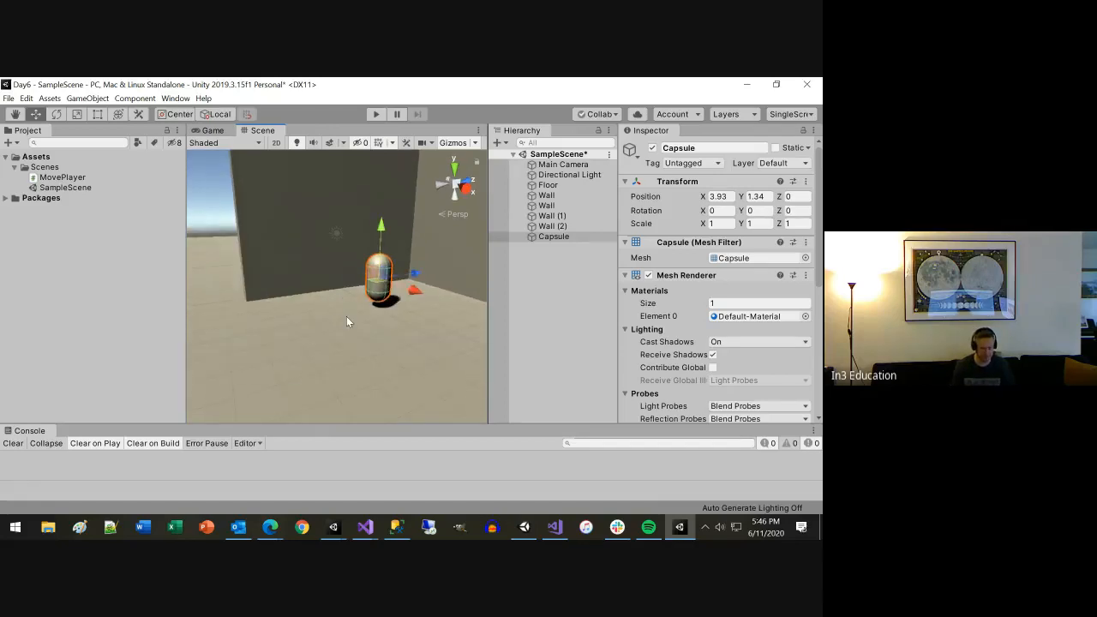
Step: Rename the Capsule object in the scene hierarchy as Player
scroll(357, 359, "down", 4)
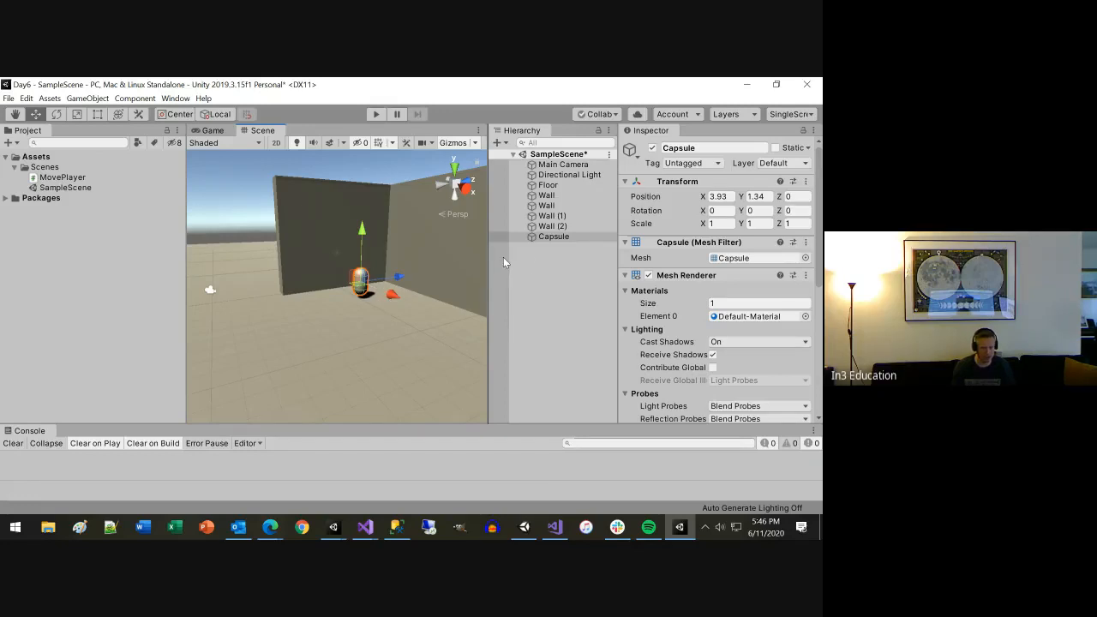
left_click(571, 238)
left_click(571, 238)
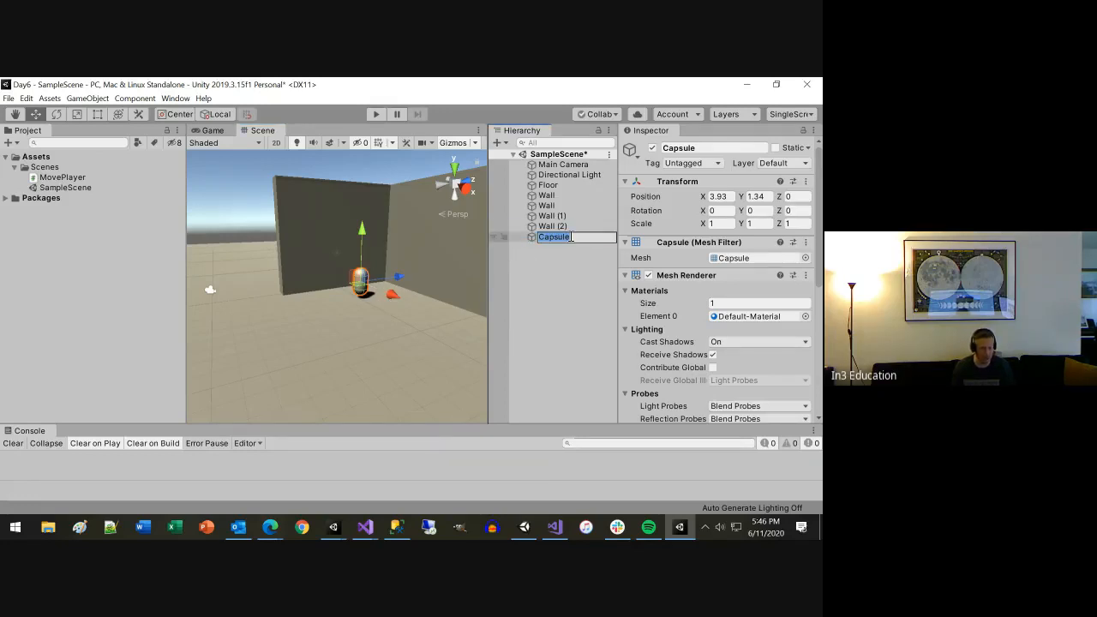
type("Player")
key("Return")
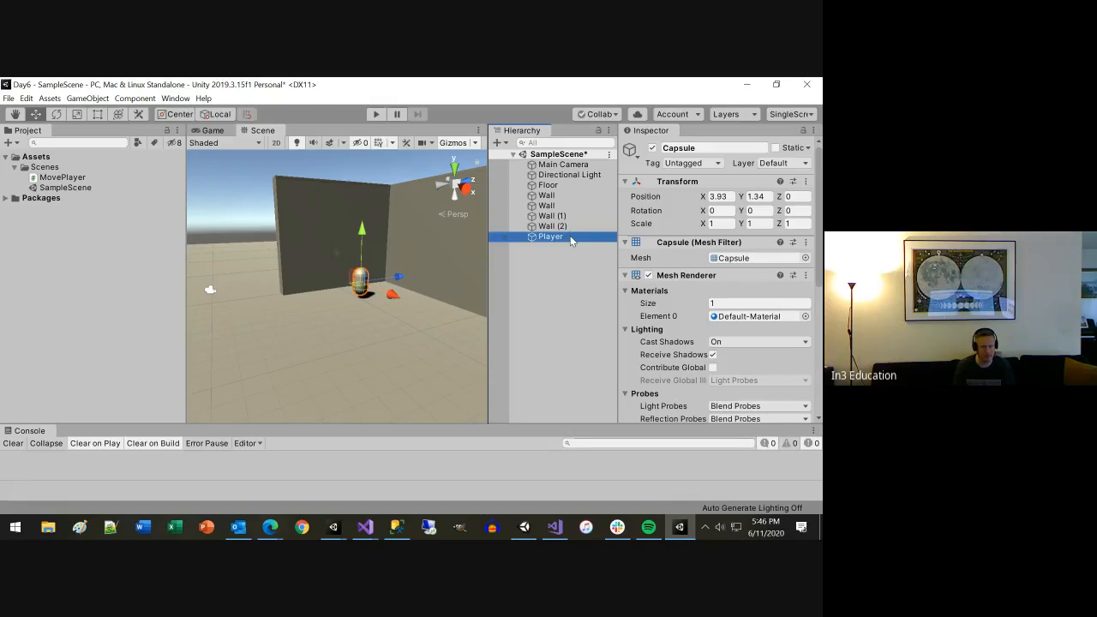
Step: Make the Main Camera a child of the Player object in the scene hierarchy
scroll(370, 340, "down", 5)
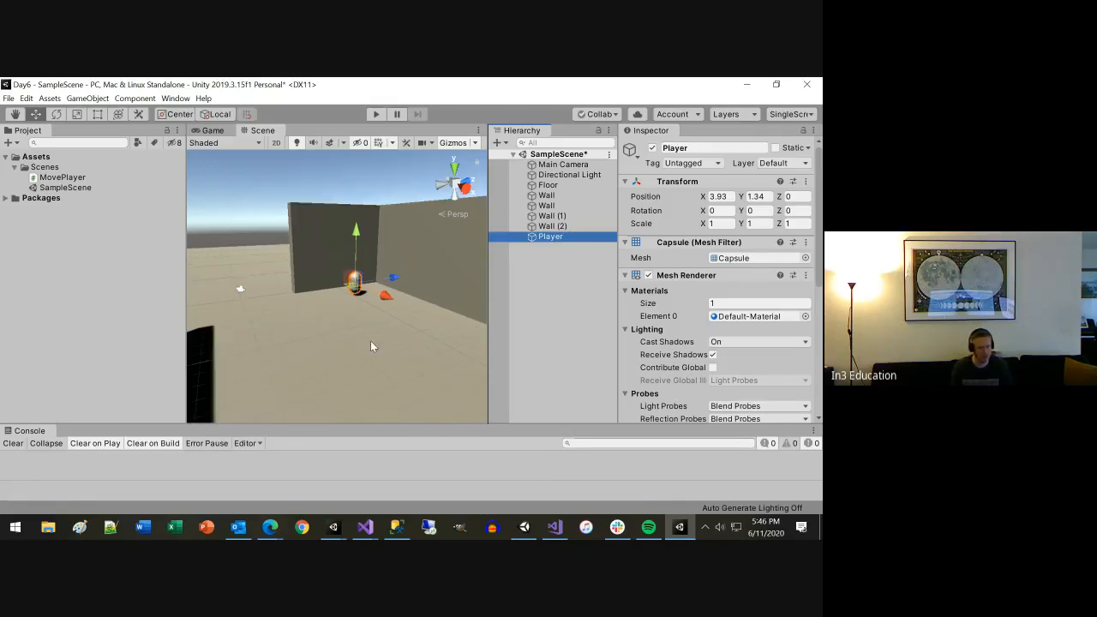
scroll(371, 345, "down", 2)
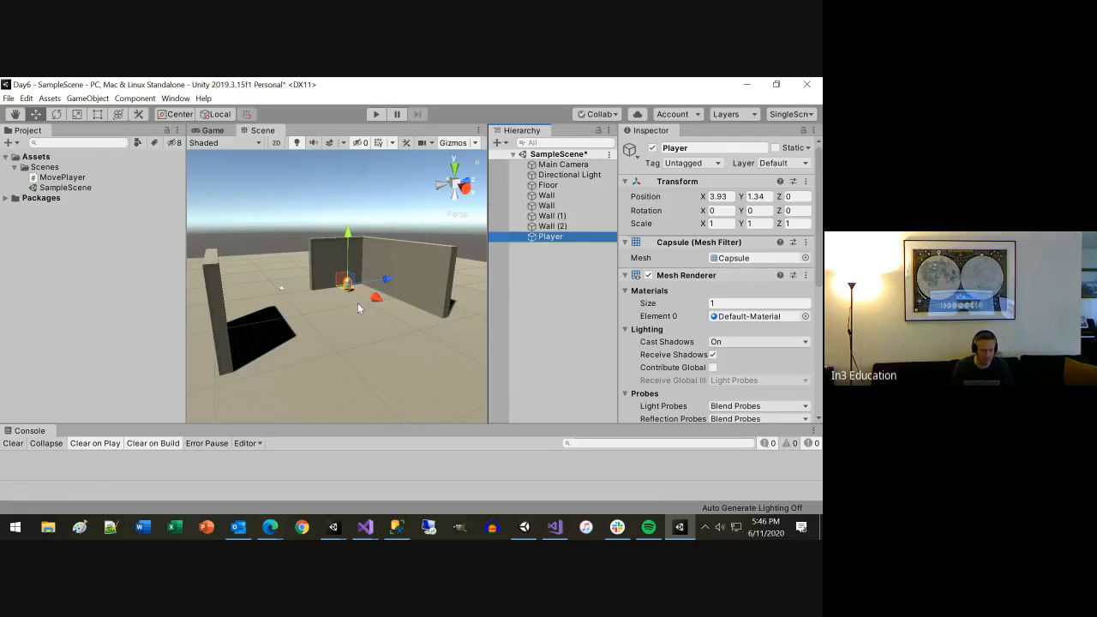
left_click(557, 166)
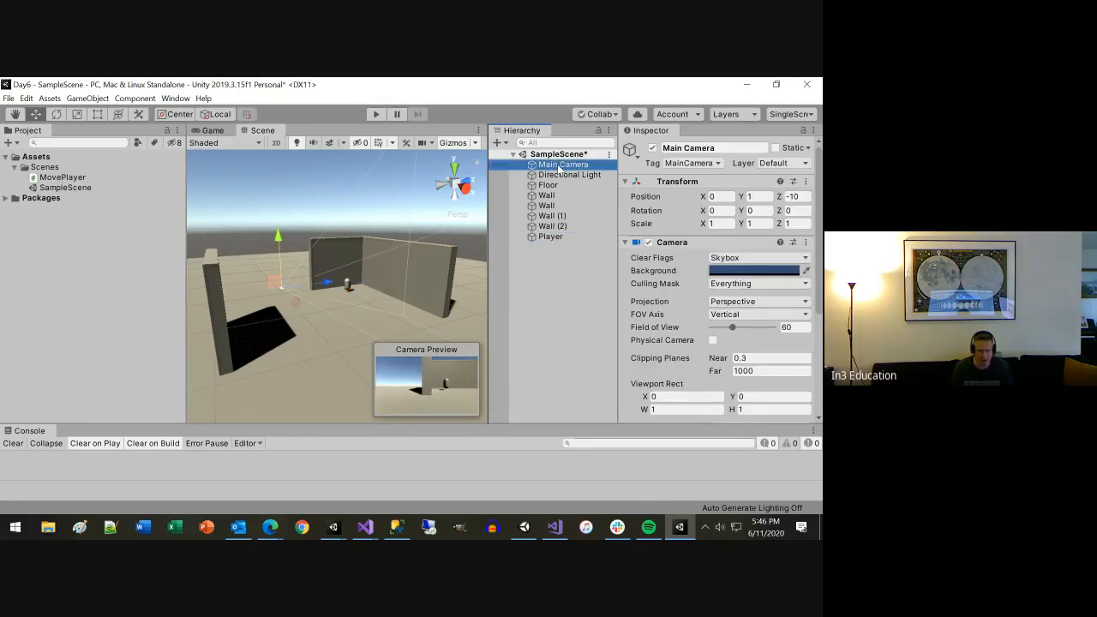
left_click_drag(559, 169, 558, 240)
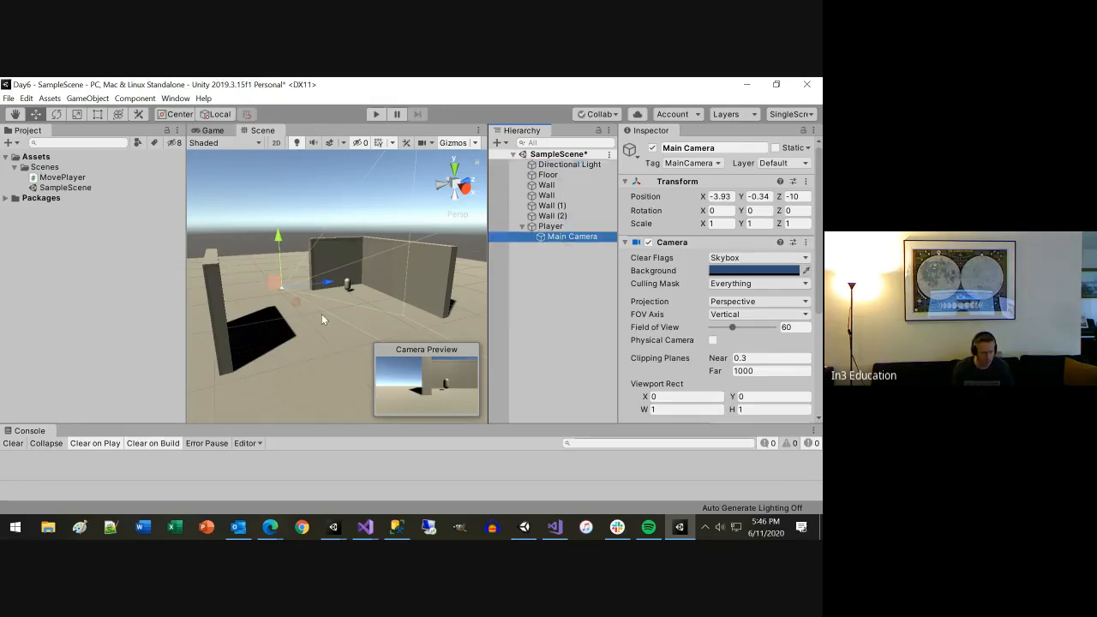
Step: Move the Main Camera to the capsule's head, at about X 0.41, Y 0.58, Z 0.11, and test the view in Play mode
mouse_move(322, 314)
left_mouse_down("alt")
mouse_move(252, 337)
mouse_move(416, 344)
mouse_move(236, 342)
mouse_move(389, 338)
mouse_move(365, 335)
mouse_move(425, 203)
mouse_move(385, 309)
mouse_move(321, 324)
left_mouse_up("alt")
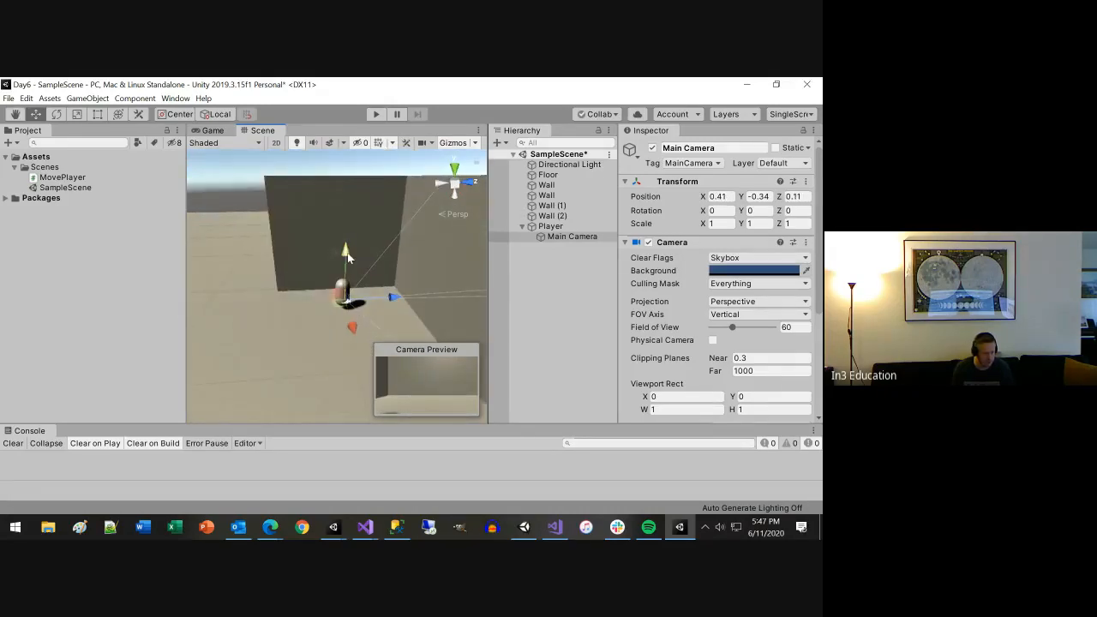
left_click_drag(347, 257, 345, 244)
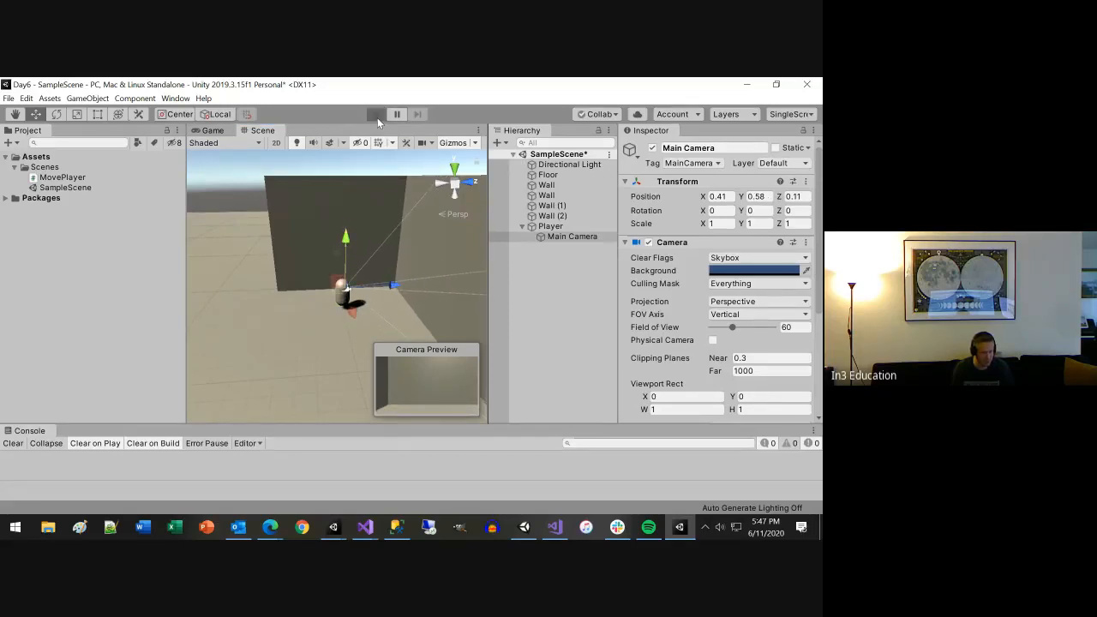
left_click(376, 115)
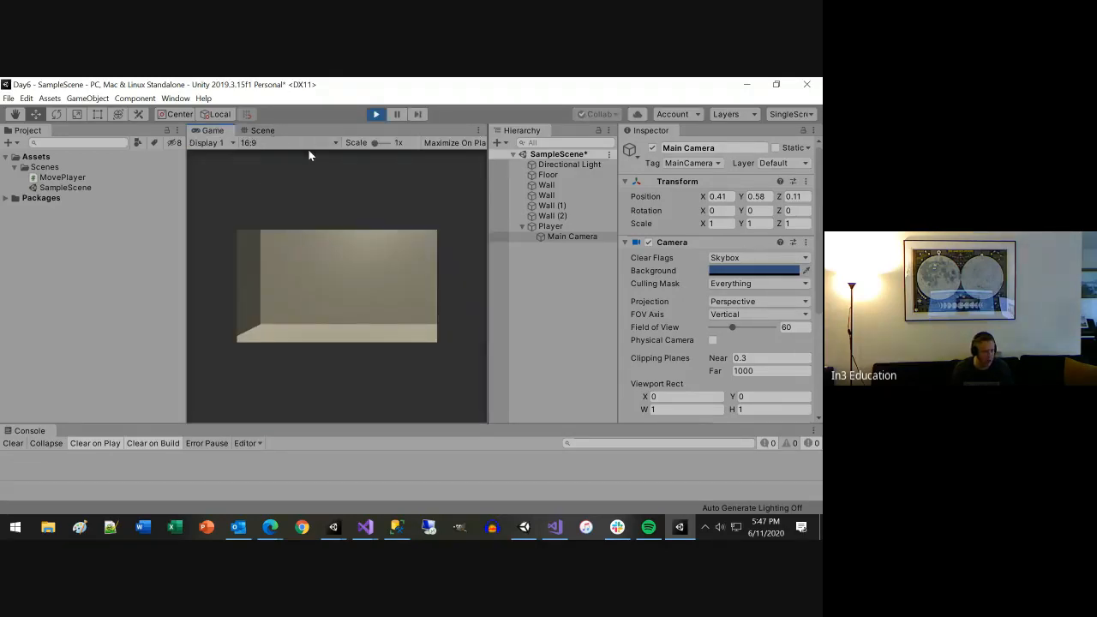
left_click(376, 114)
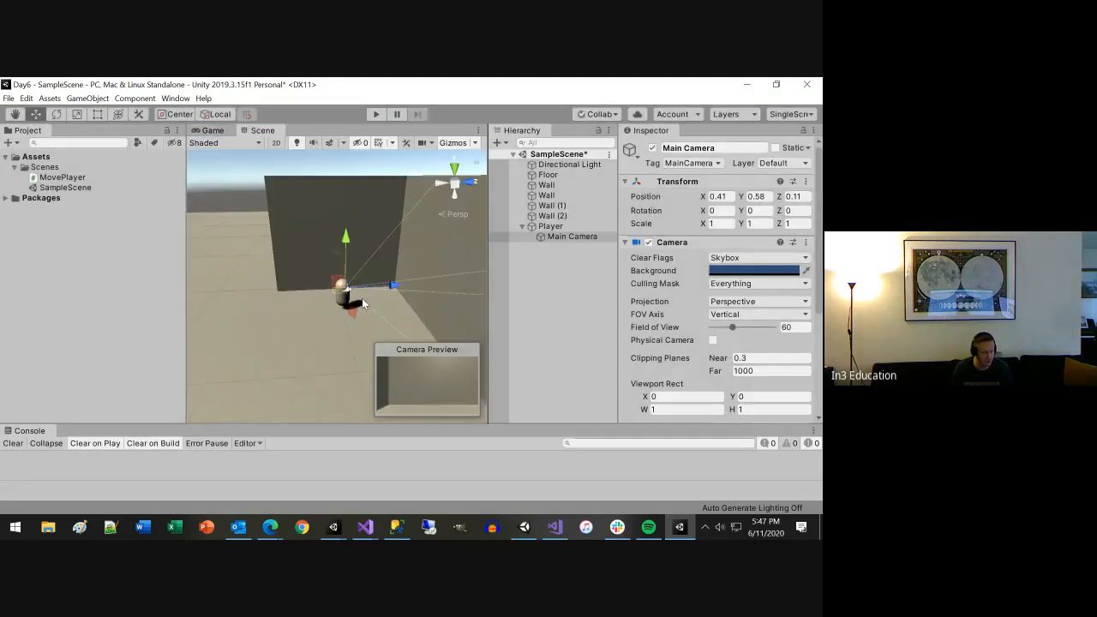
Step: Set the Main Camera's position relative to the Player to X 0, Y 0, Z 0
left_click_drag(331, 338, 352, 325, "alt")
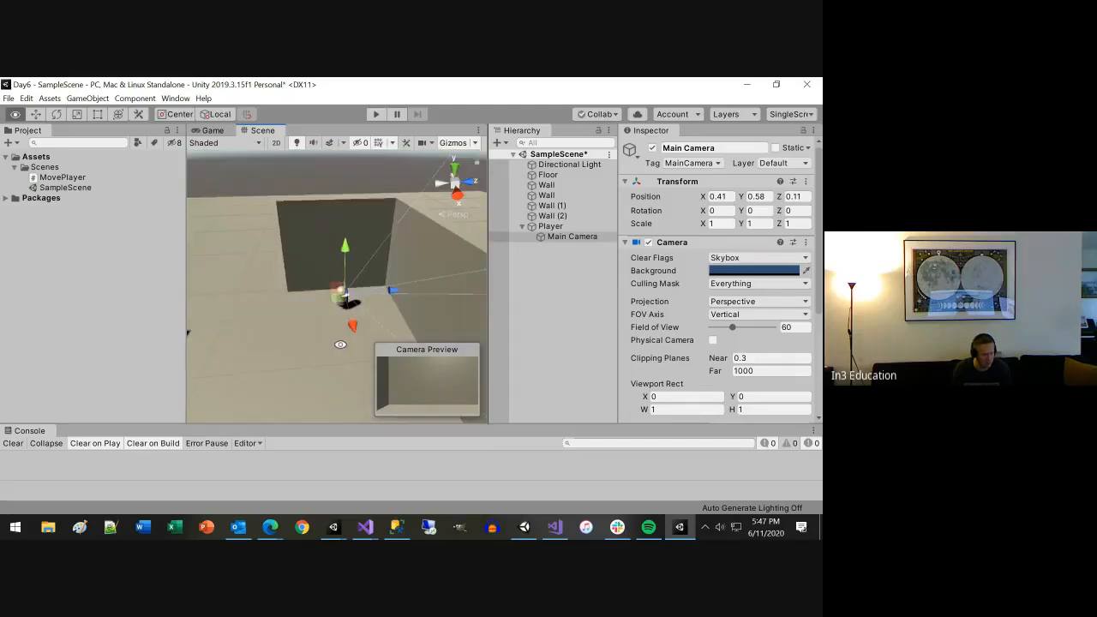
left_click_drag(389, 295, 399, 291)
left_click(718, 196)
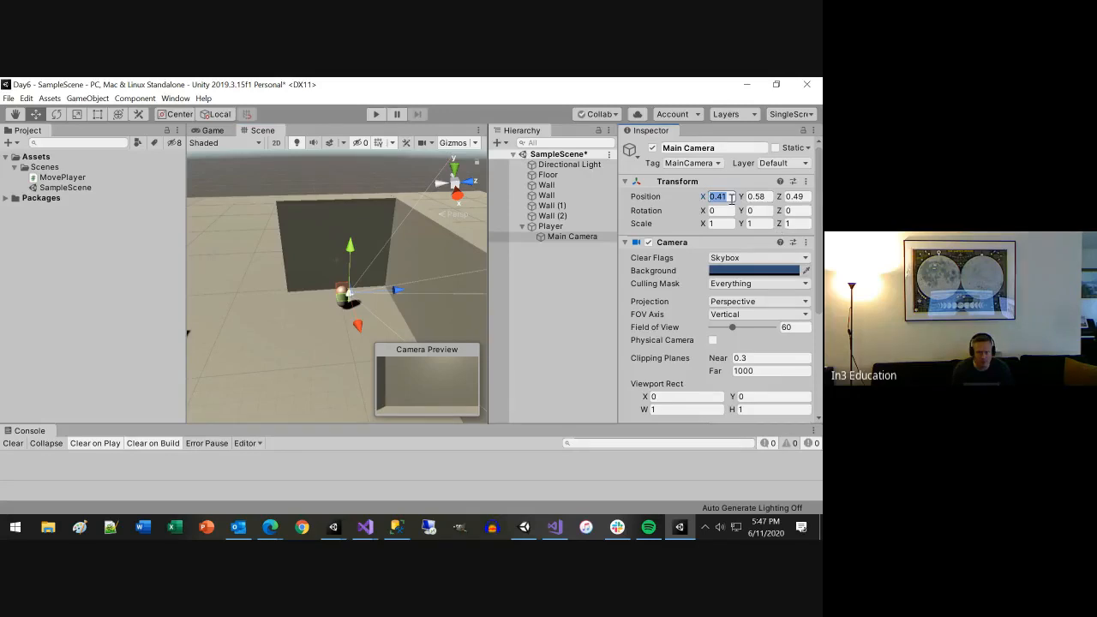
type("0")
key("Tab")
type("0")
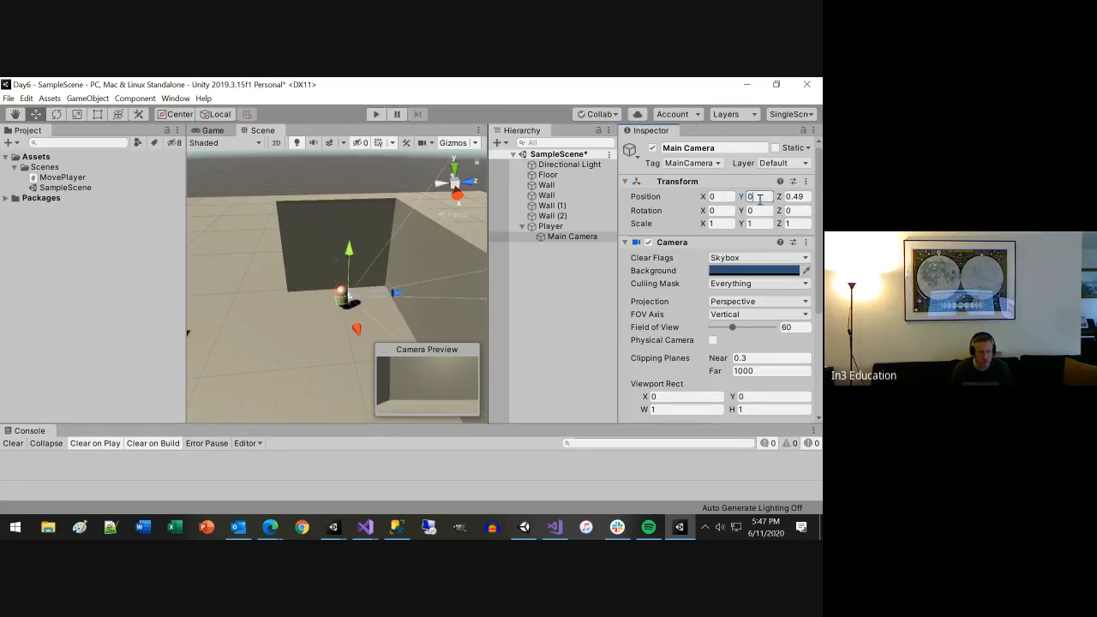
key("Tab")
type("0")
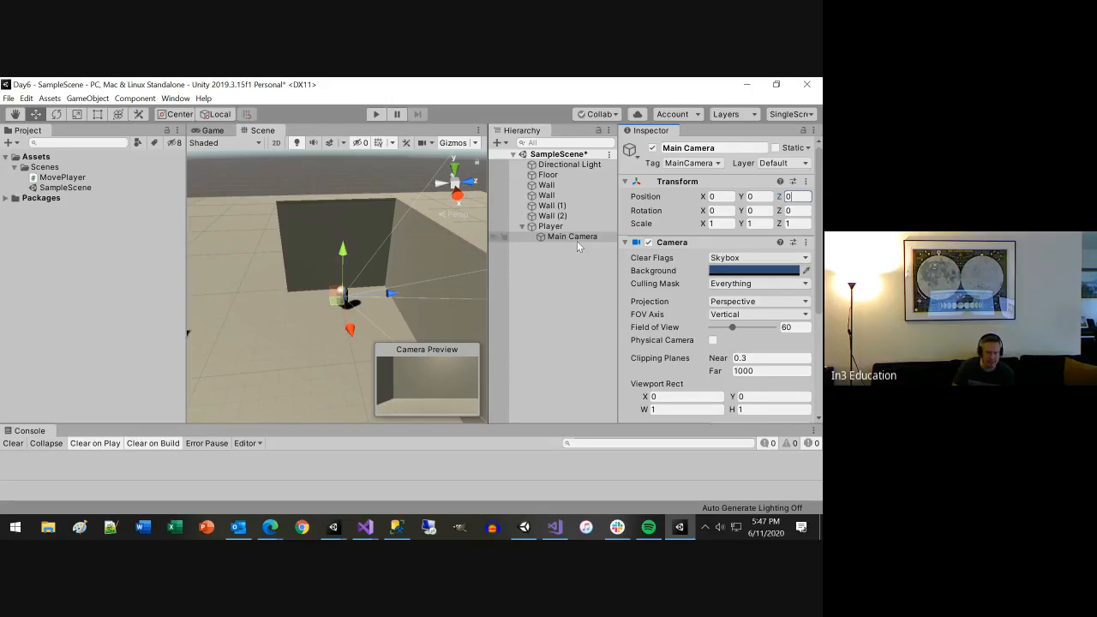
left_click(552, 205)
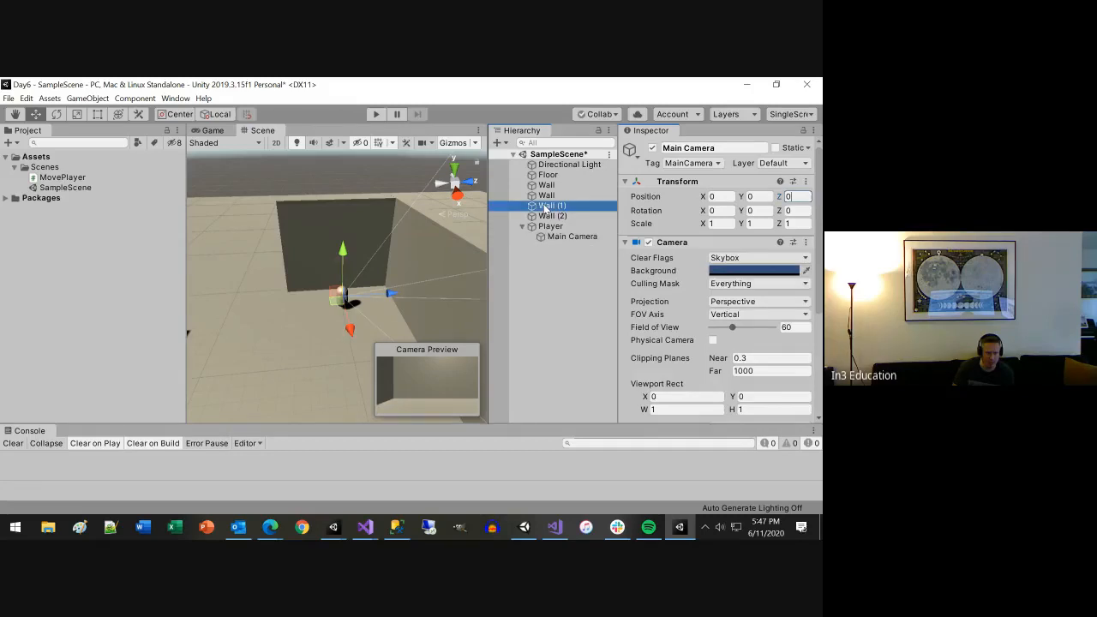
left_click(568, 236)
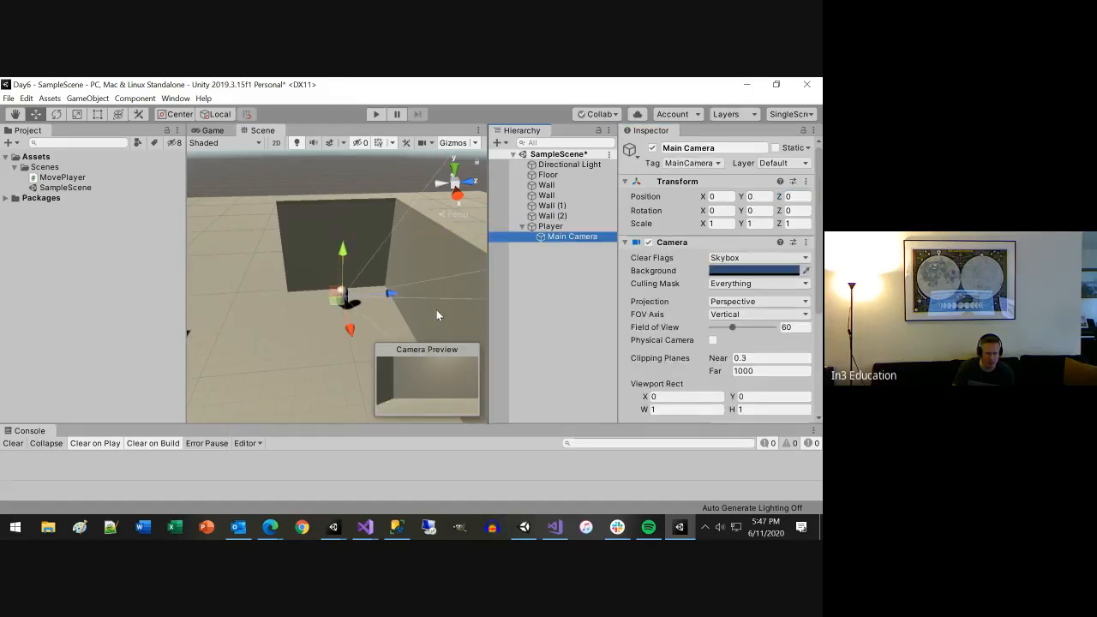
scroll(398, 319, "down", 5)
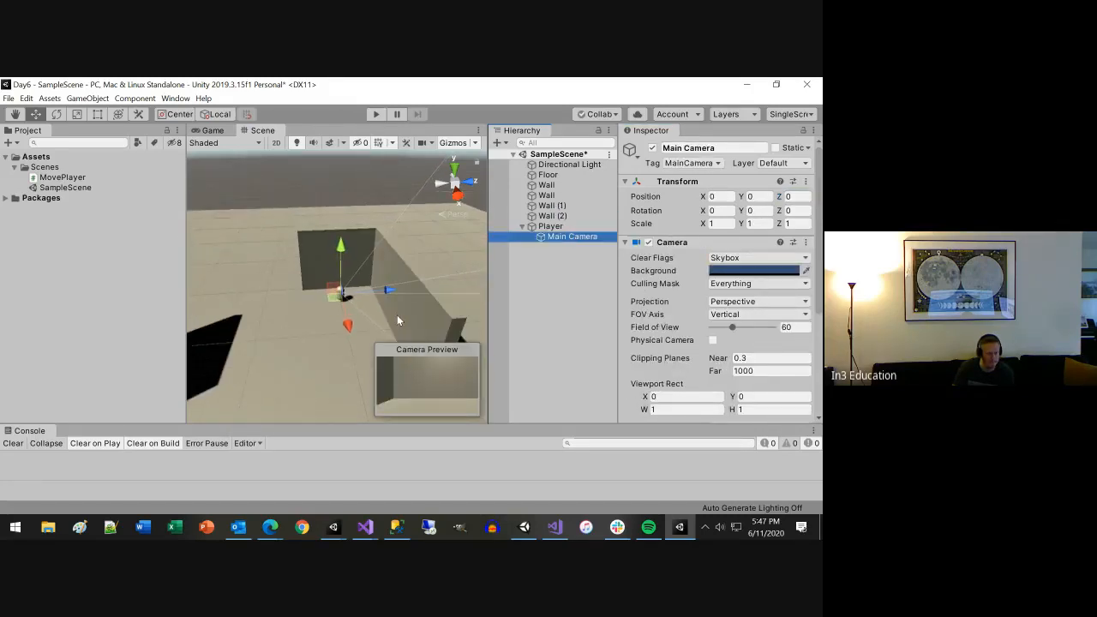
scroll(397, 320, "down", 3)
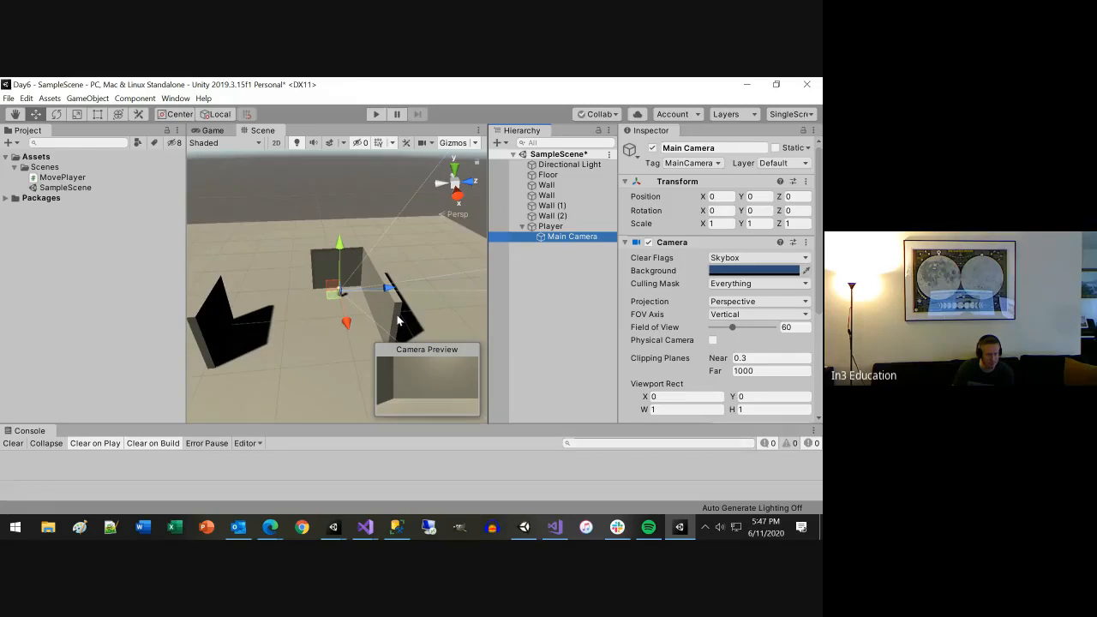
scroll(396, 320, "up", 5)
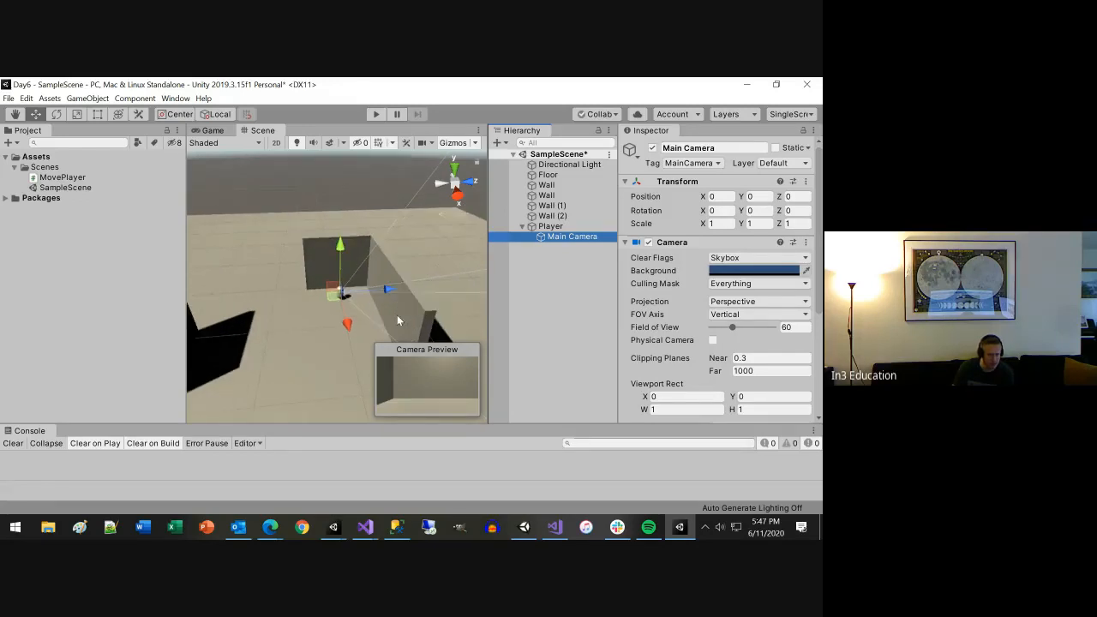
Step: Select the Player and collapse its Mesh Renderer and Capsule Collider components
left_click(552, 226)
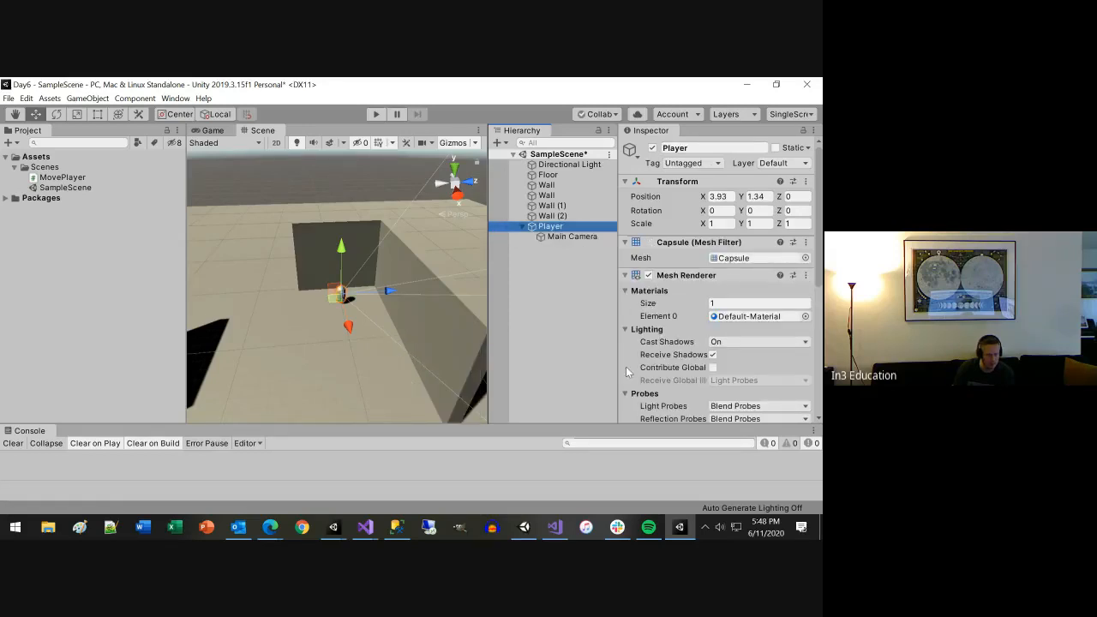
left_click(625, 277)
left_click(625, 275)
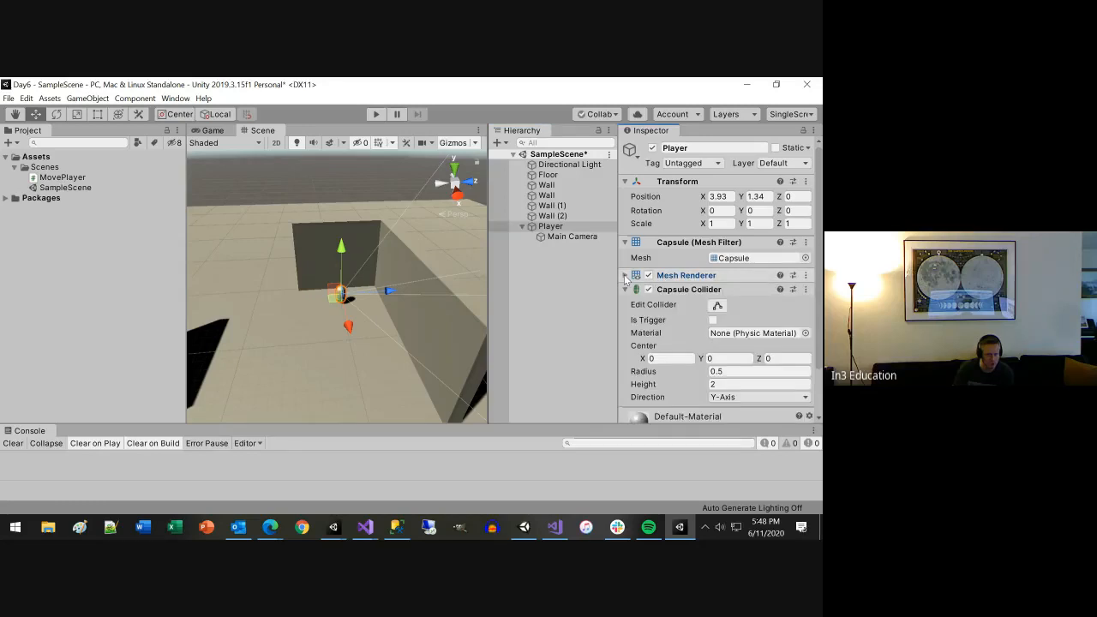
left_click(625, 290)
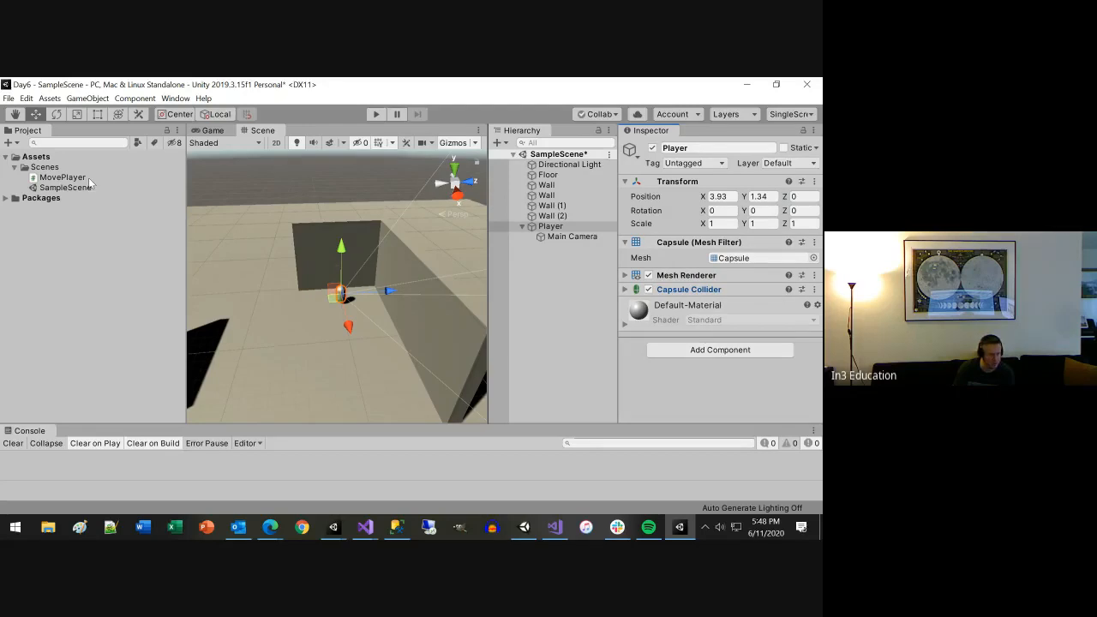
right_click(45, 167)
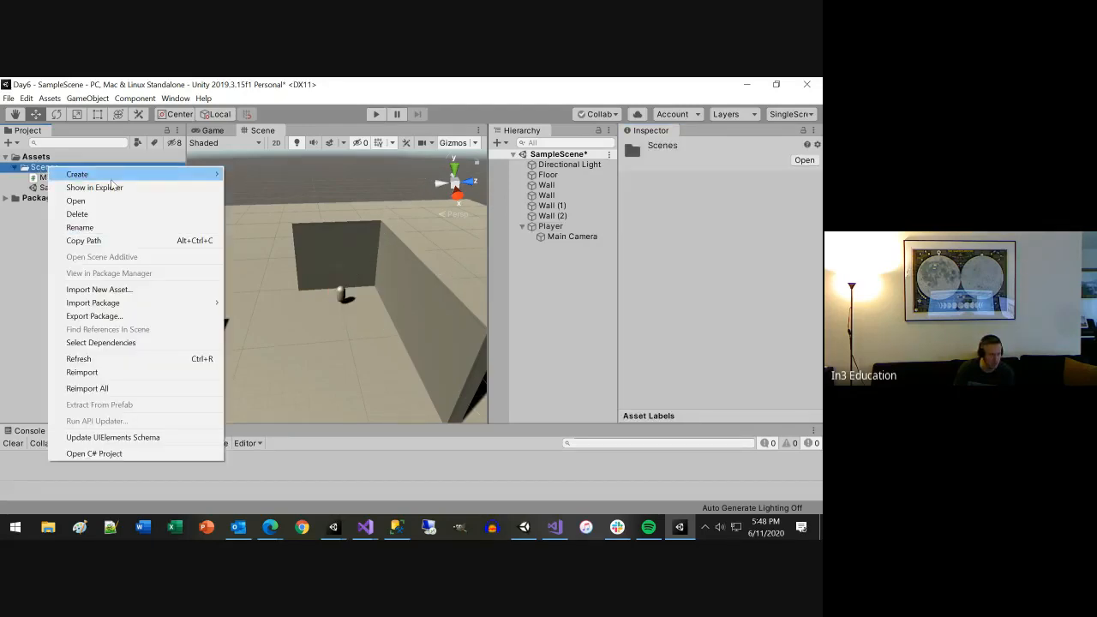
mouse_move(127, 176)
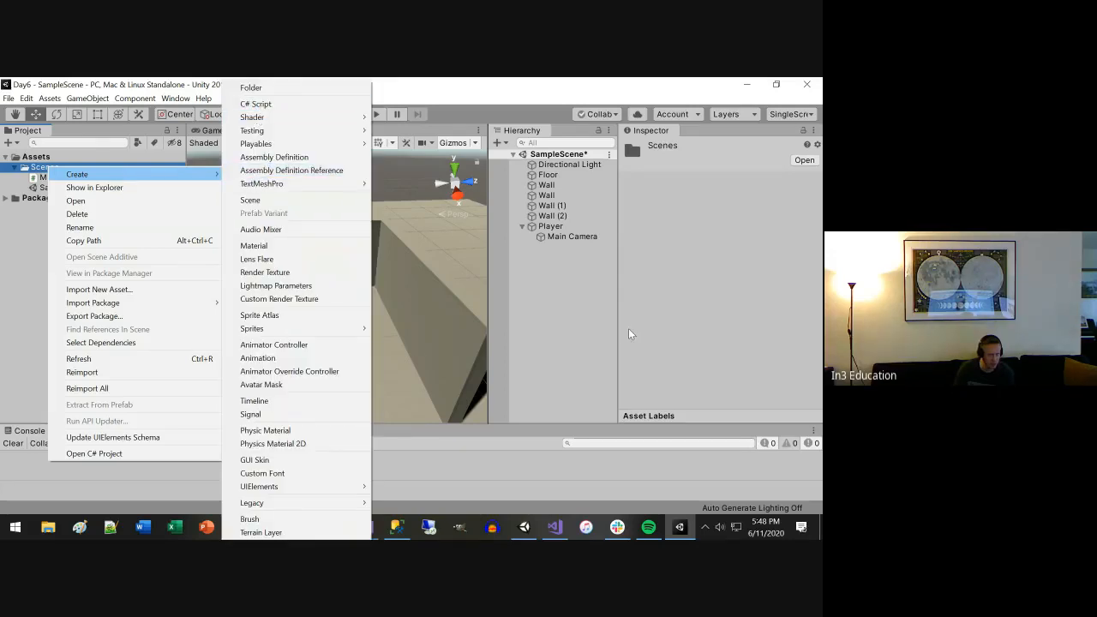
left_click(549, 231)
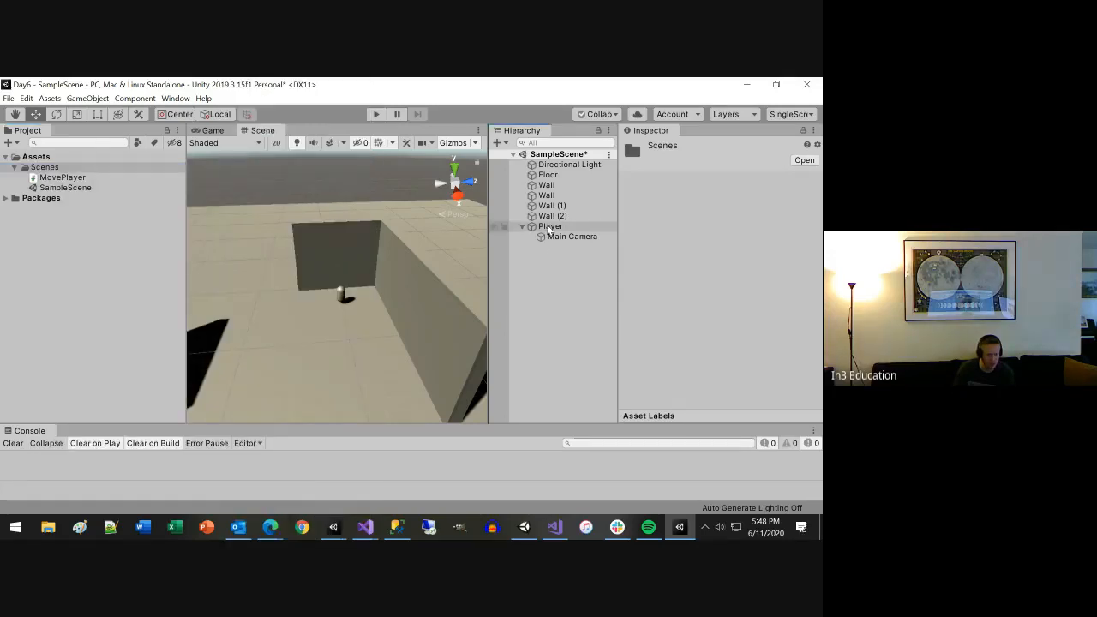
Step: Attach the MovePlayer script to the Player and move the script file out of Scenes into the Assets folder
left_click(550, 228)
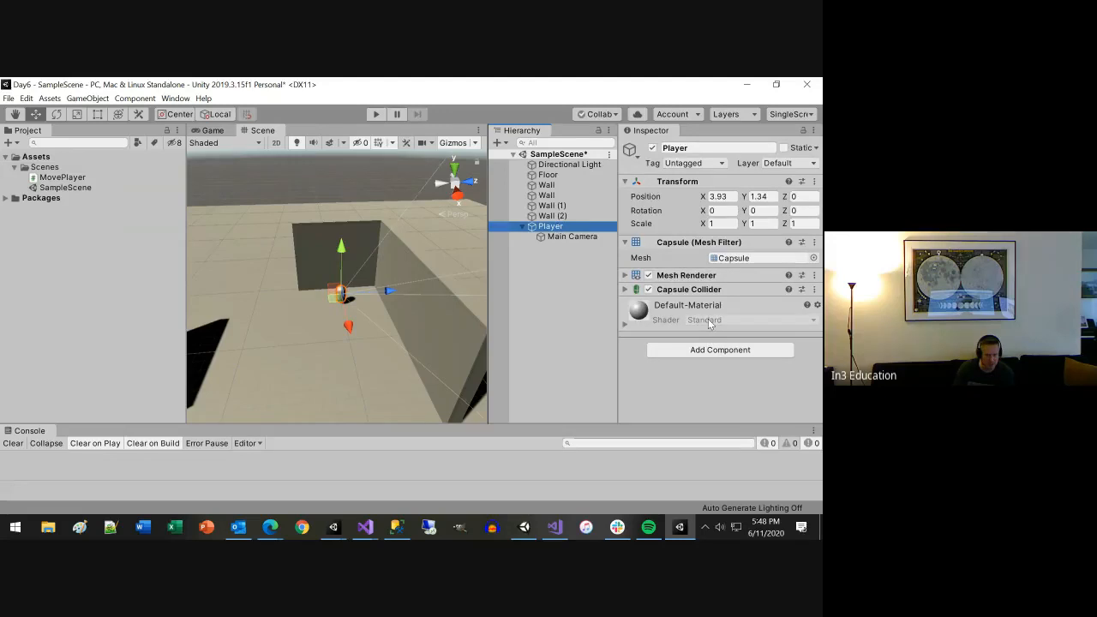
left_click_drag(75, 178, 681, 343)
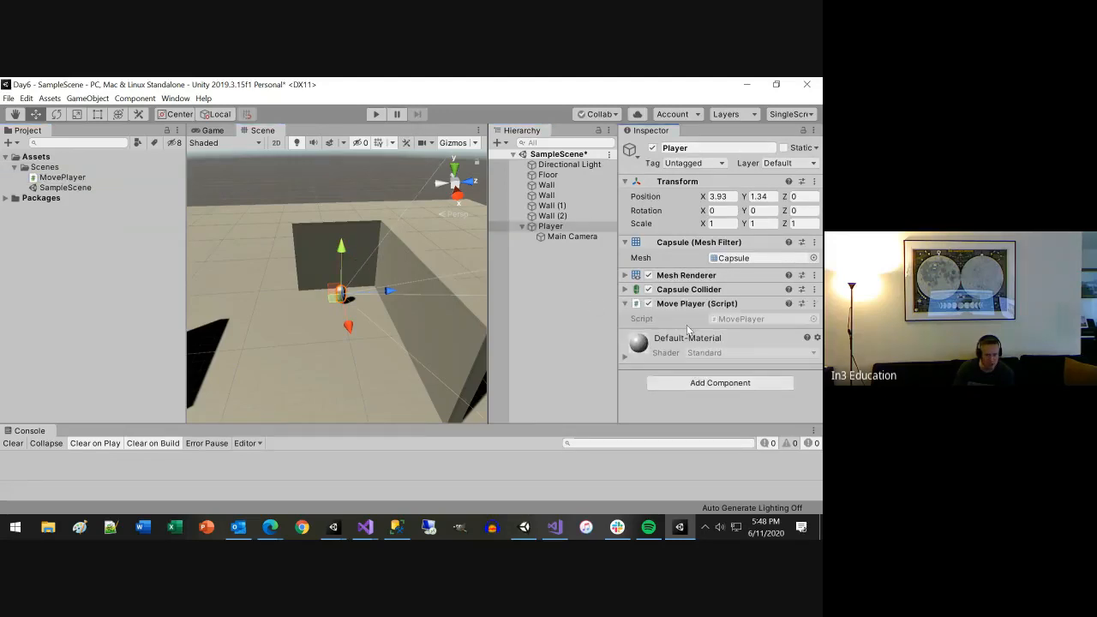
left_click(62, 178)
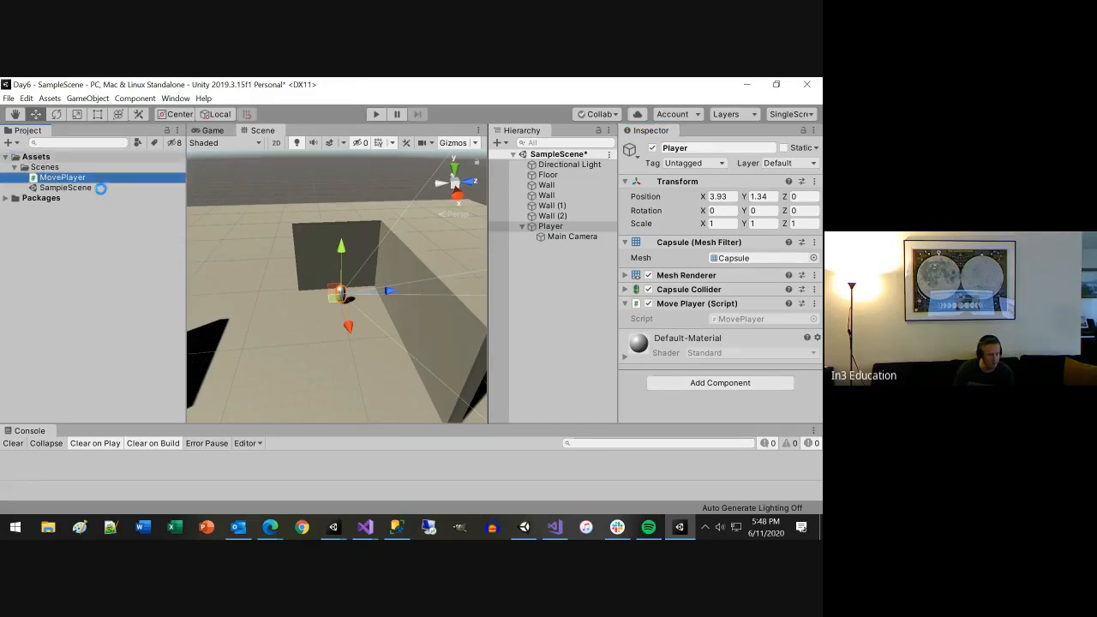
left_click_drag(158, 216, 159, 216)
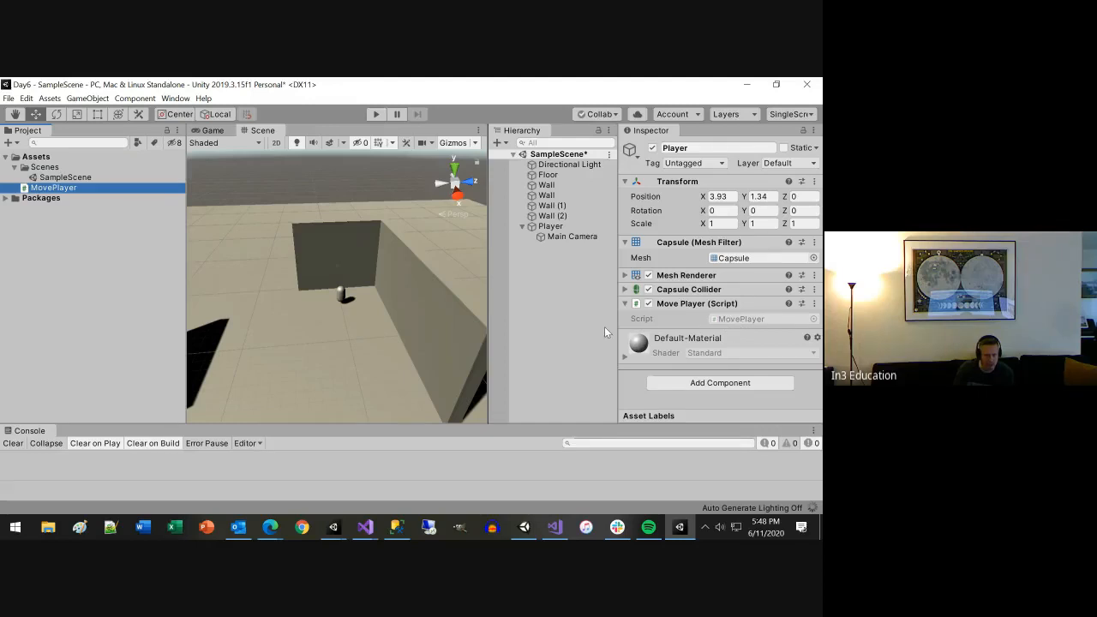
Step: Switch to Visual Studio and open MovePlayer.cs from the Assets folder of the Assembly-CSharp project
left_click(744, 321)
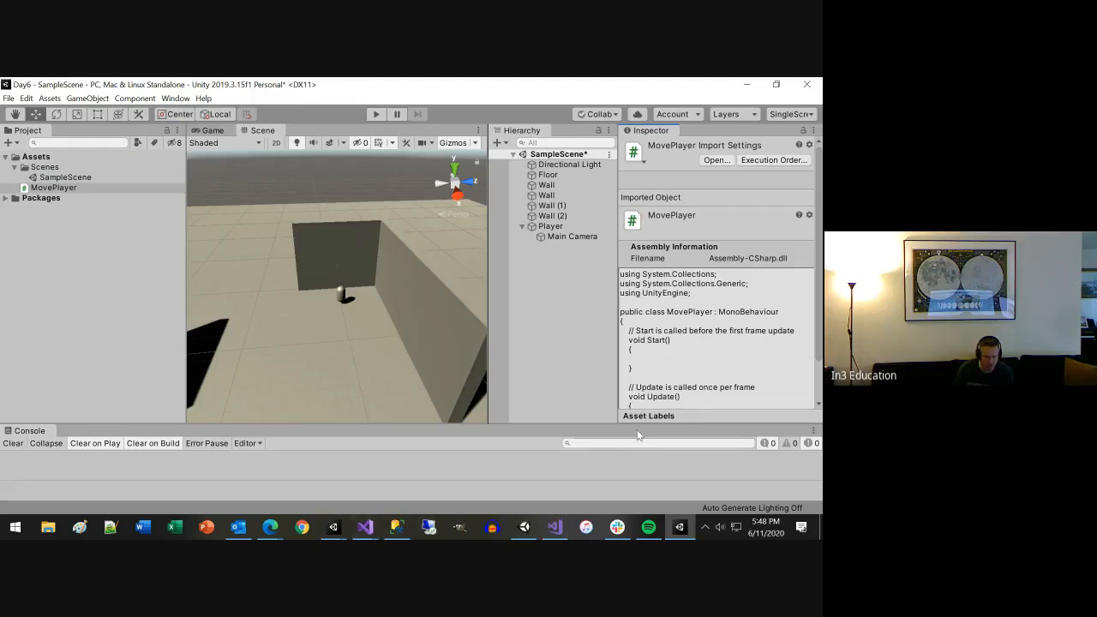
left_click(366, 528)
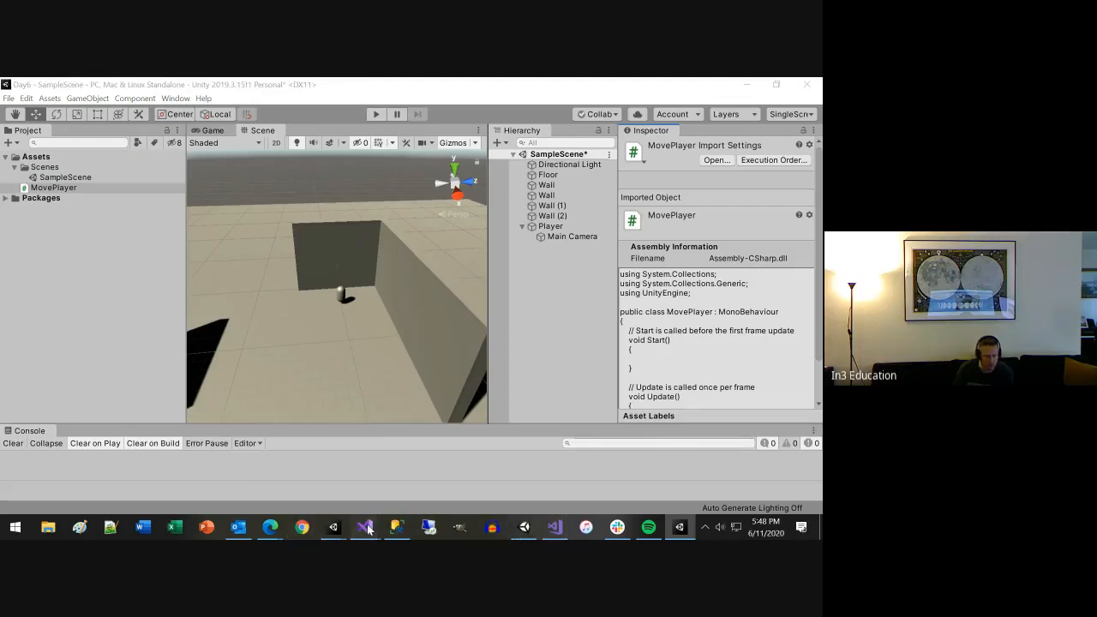
left_click(557, 460)
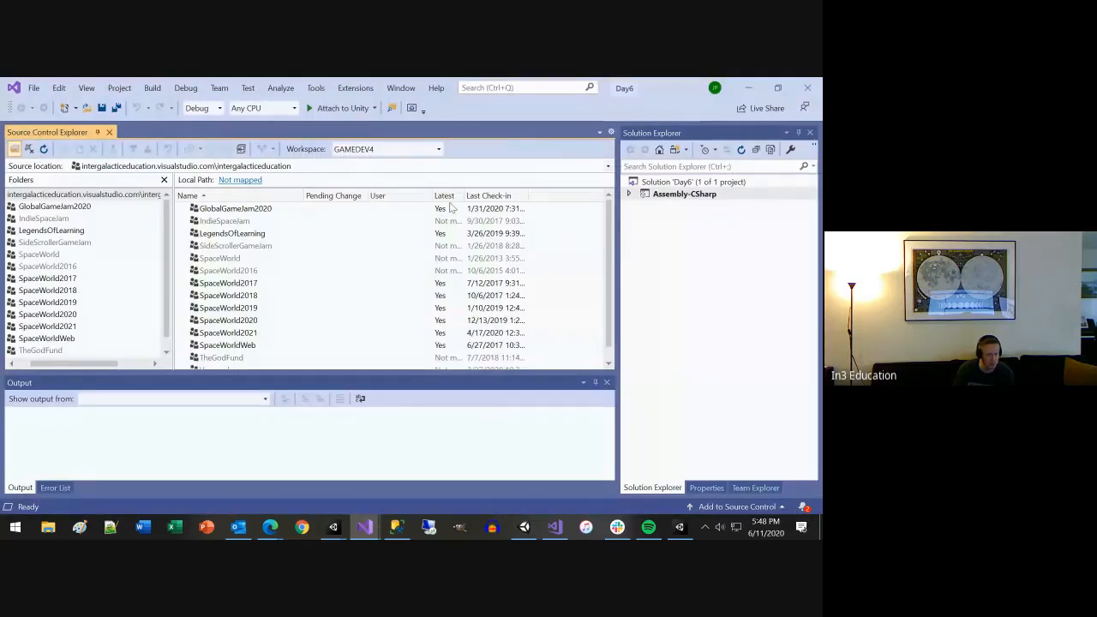
left_click(755, 487)
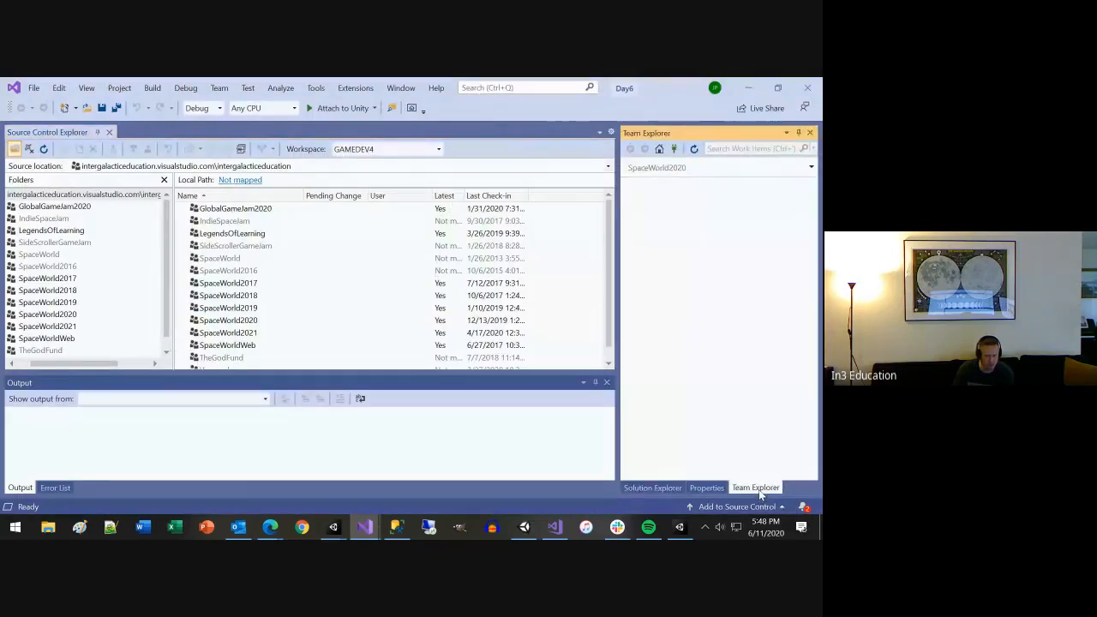
left_click(671, 487)
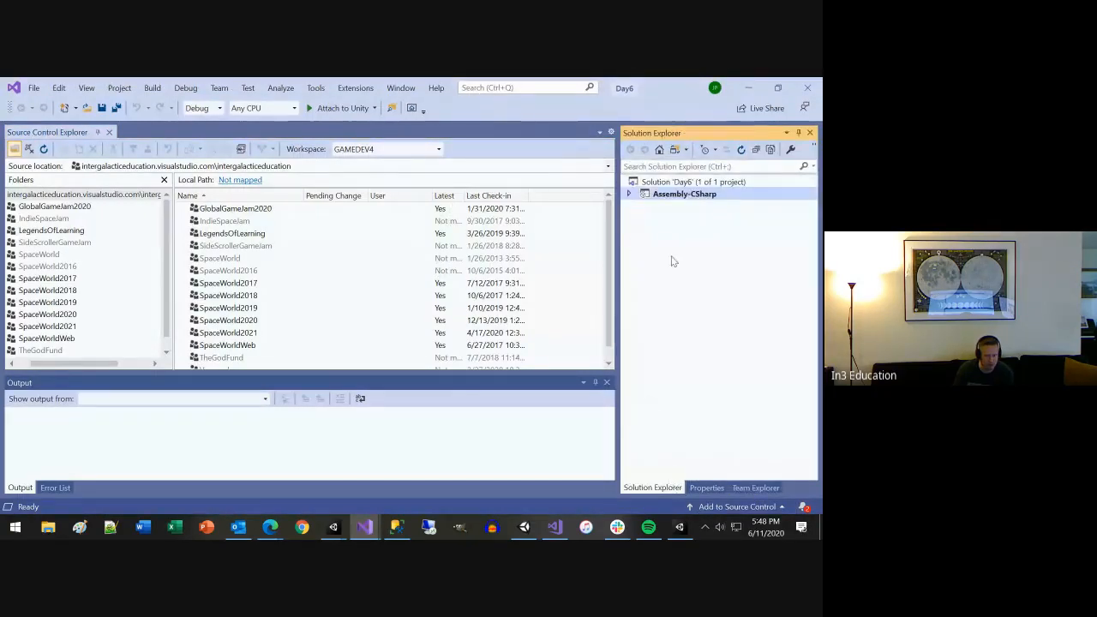
left_click(629, 194)
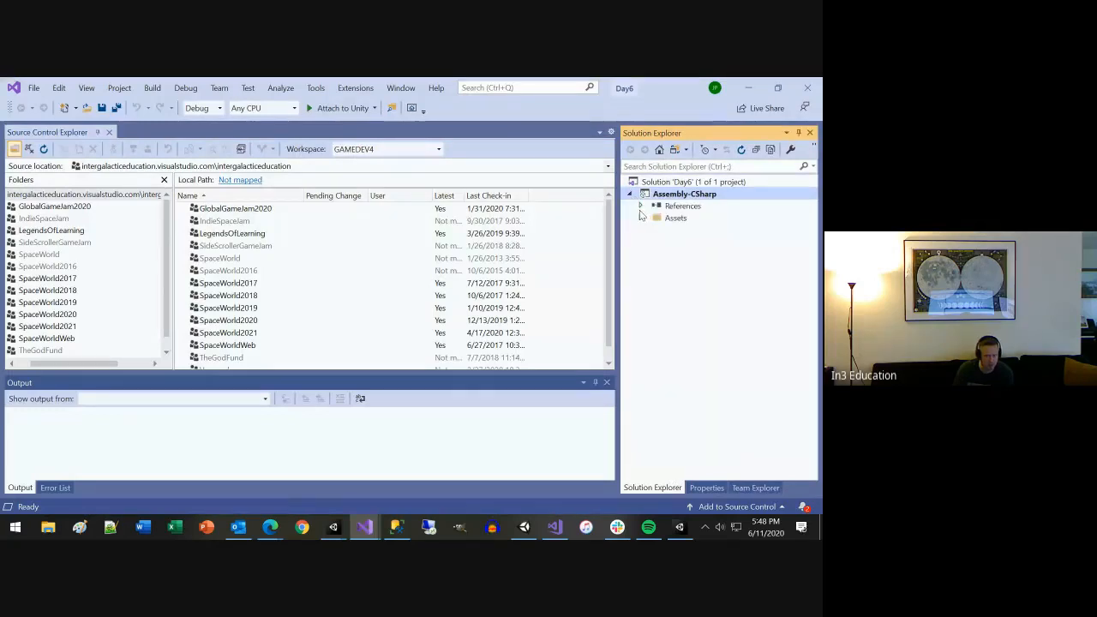
left_click(640, 217)
double_click(695, 230)
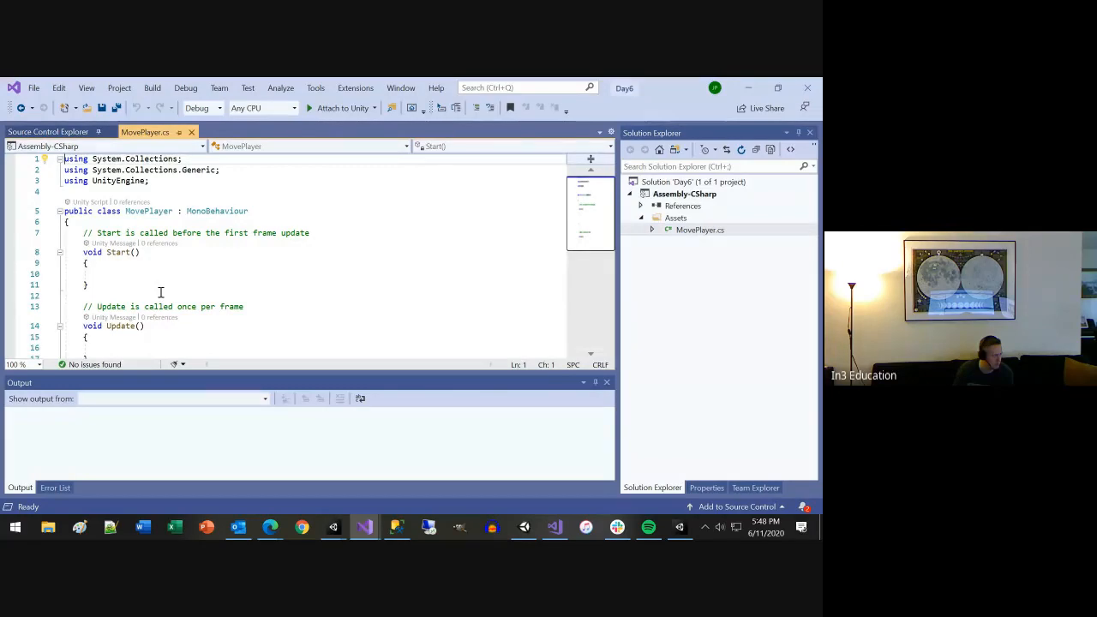
scroll(159, 294, "down", 2)
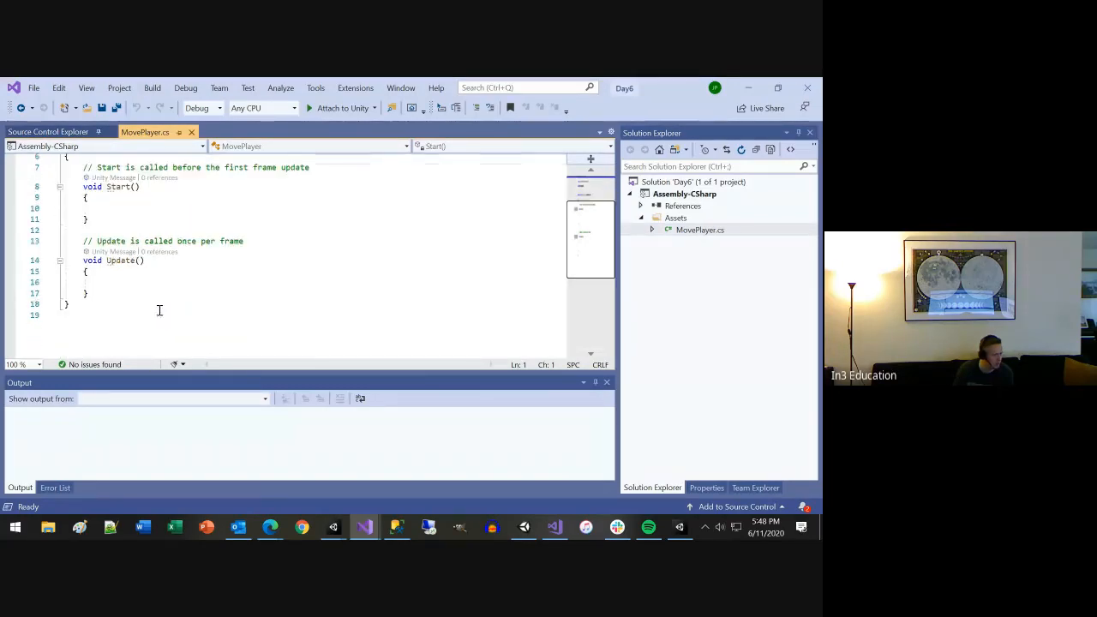
Step: Examine the Start and Update methods and the MonoBehaviour base class in the MovePlayer script
left_click(154, 284)
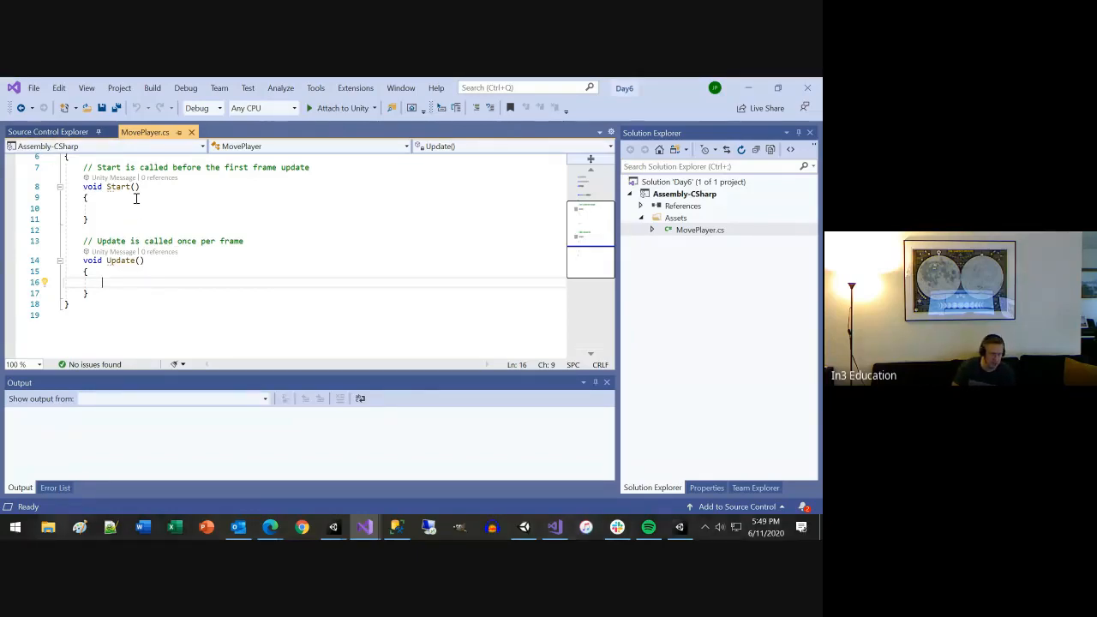
scroll(235, 255, "up", 2)
scroll(235, 254, "down", 1)
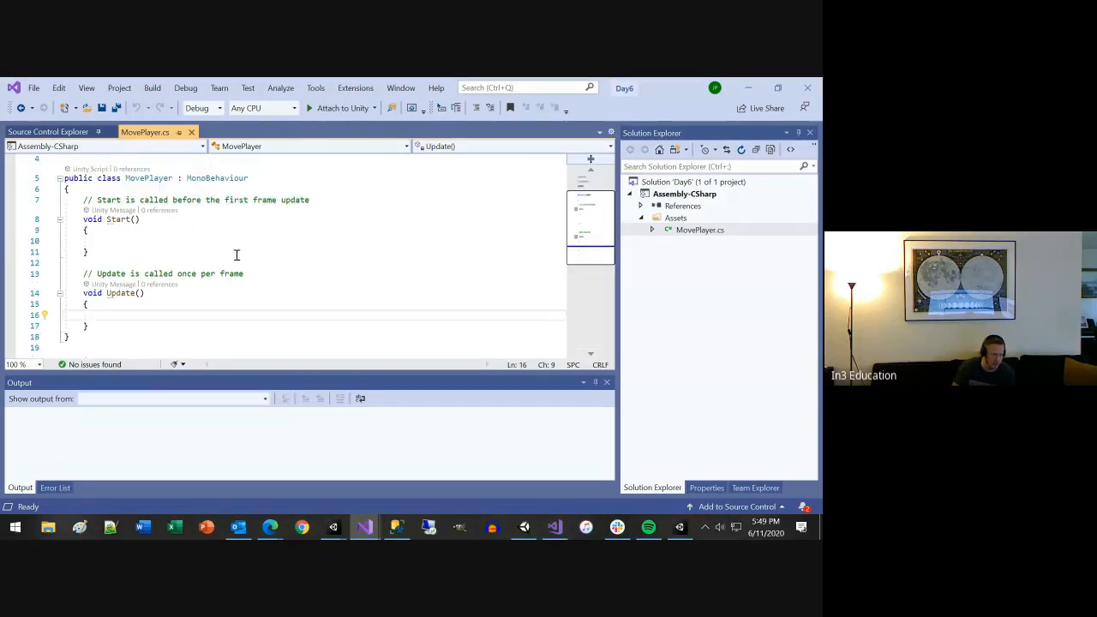
left_click(114, 239)
left_click_drag(106, 219, 160, 232)
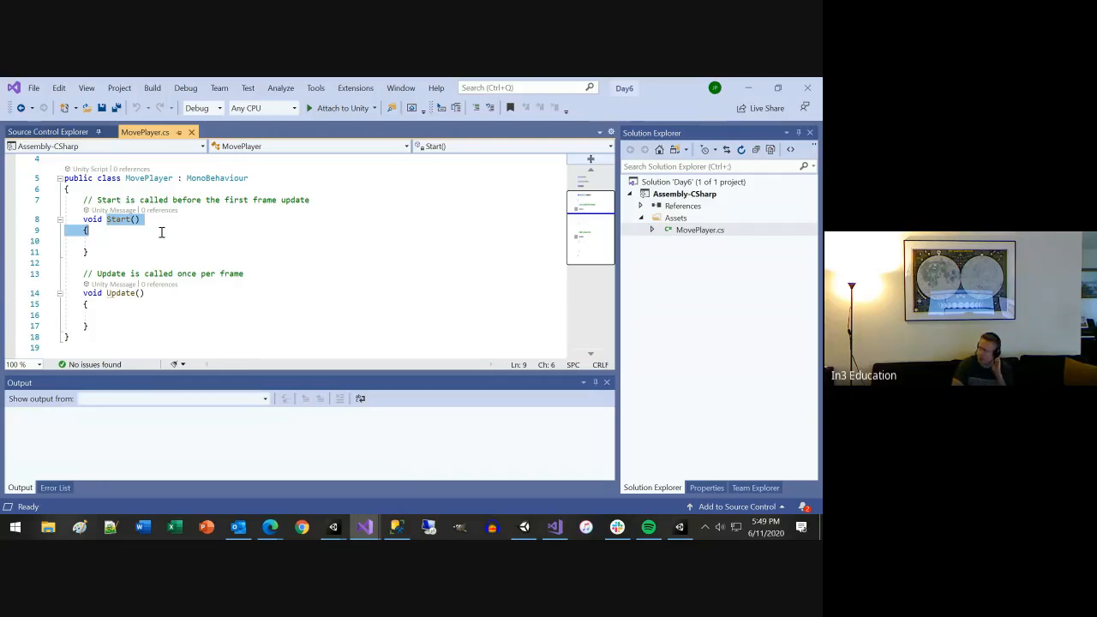
left_click(225, 179)
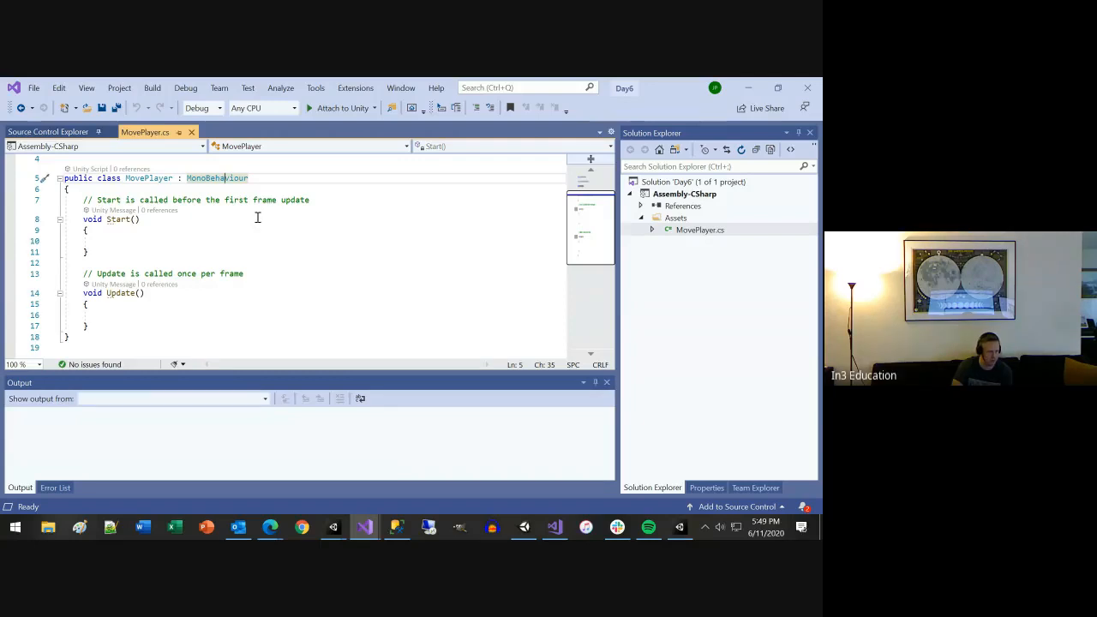
left_click(133, 322)
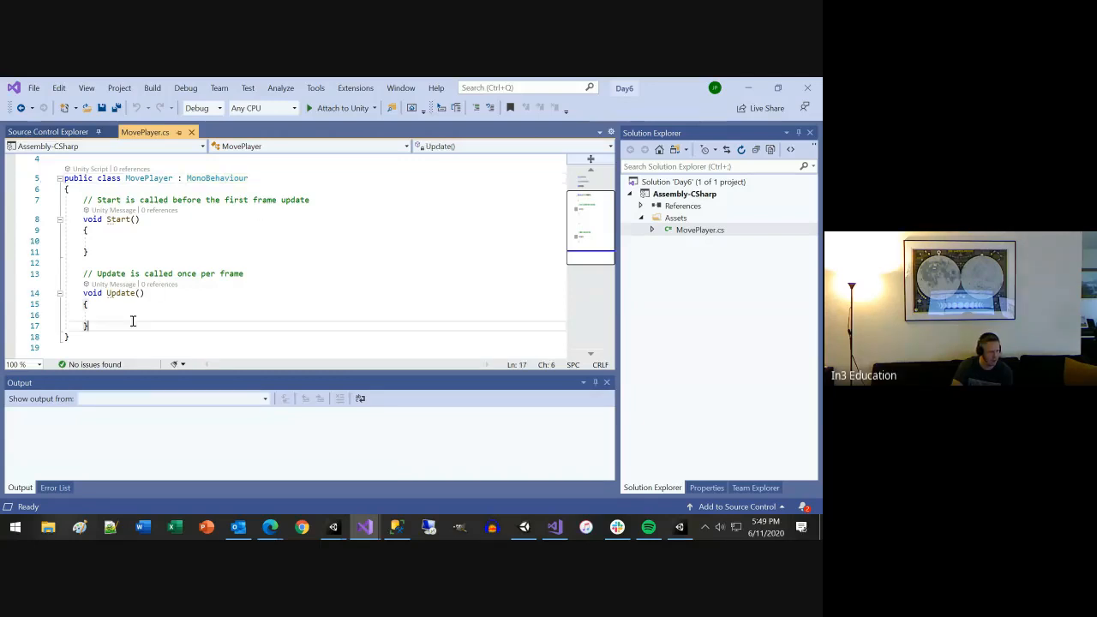
Step: Begin an if statement inside the empty Update() method whose condition calls Input.GetKeyDown()
left_click(168, 317)
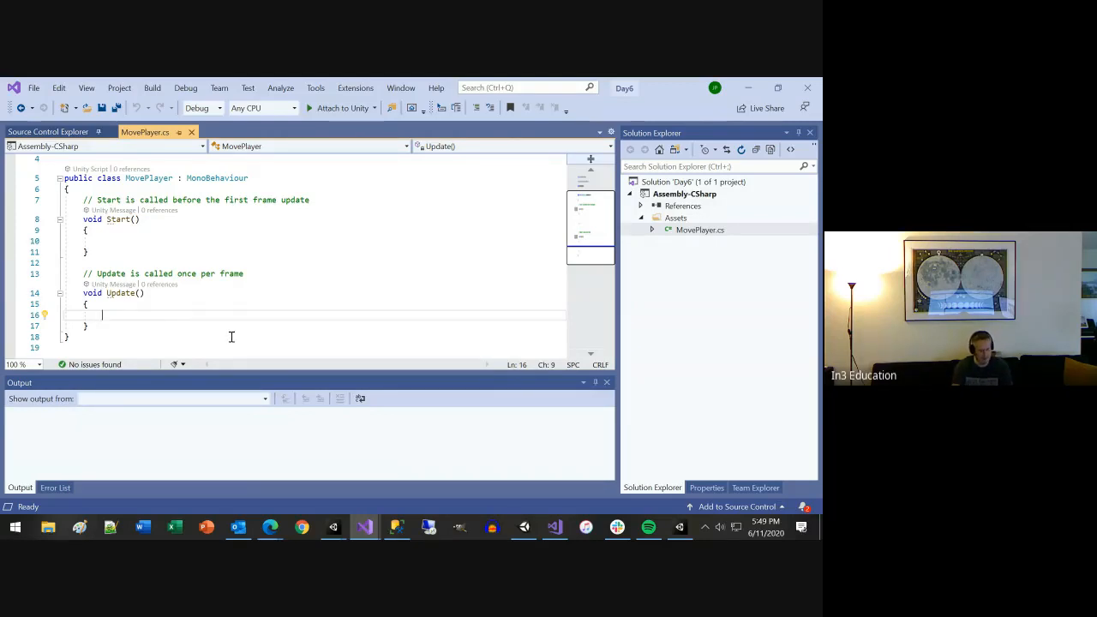
type("if (")
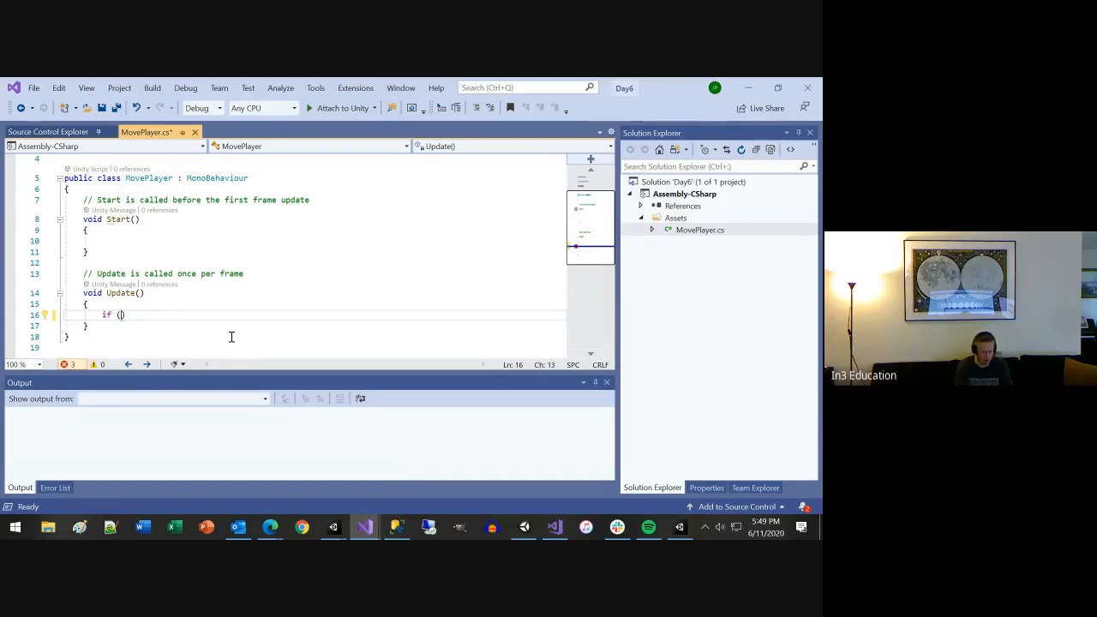
type("Int")
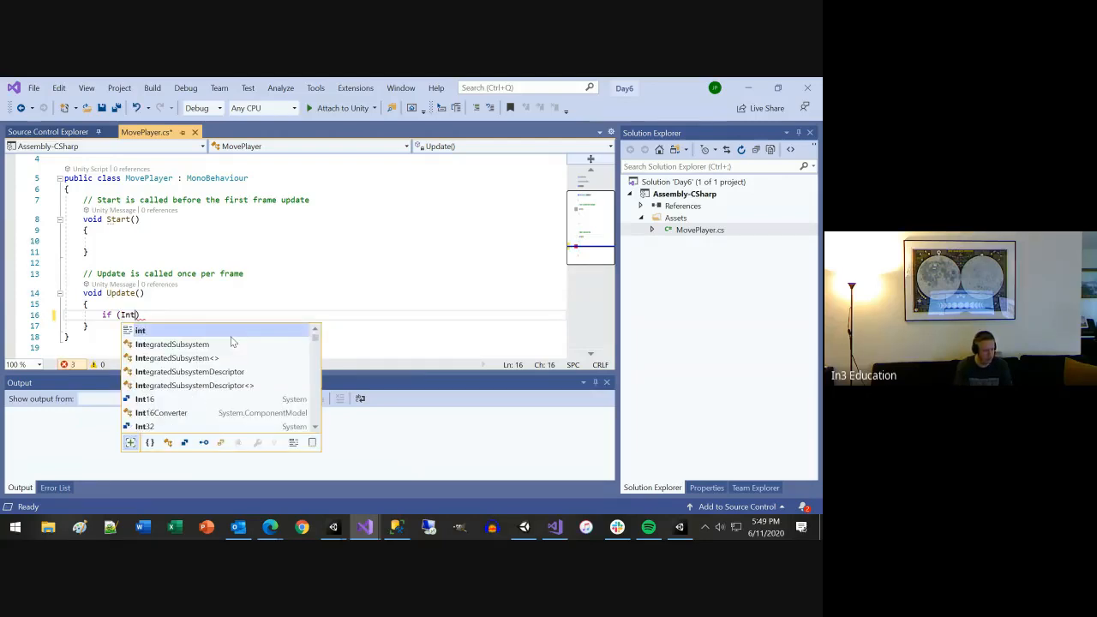
type("pu")
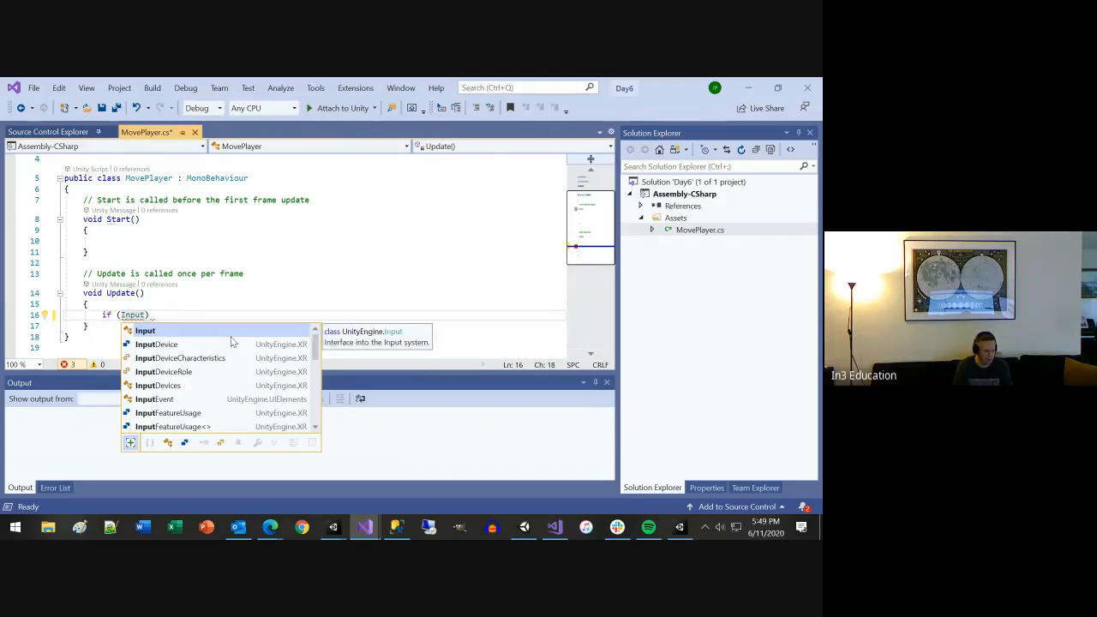
key("Escape")
type(".")
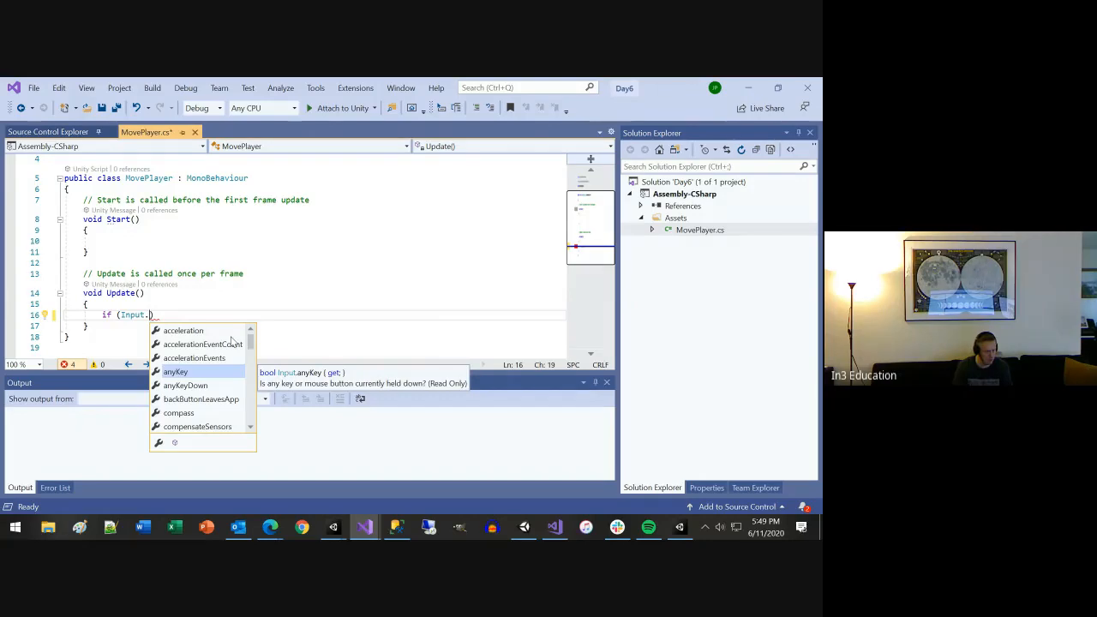
type("get")
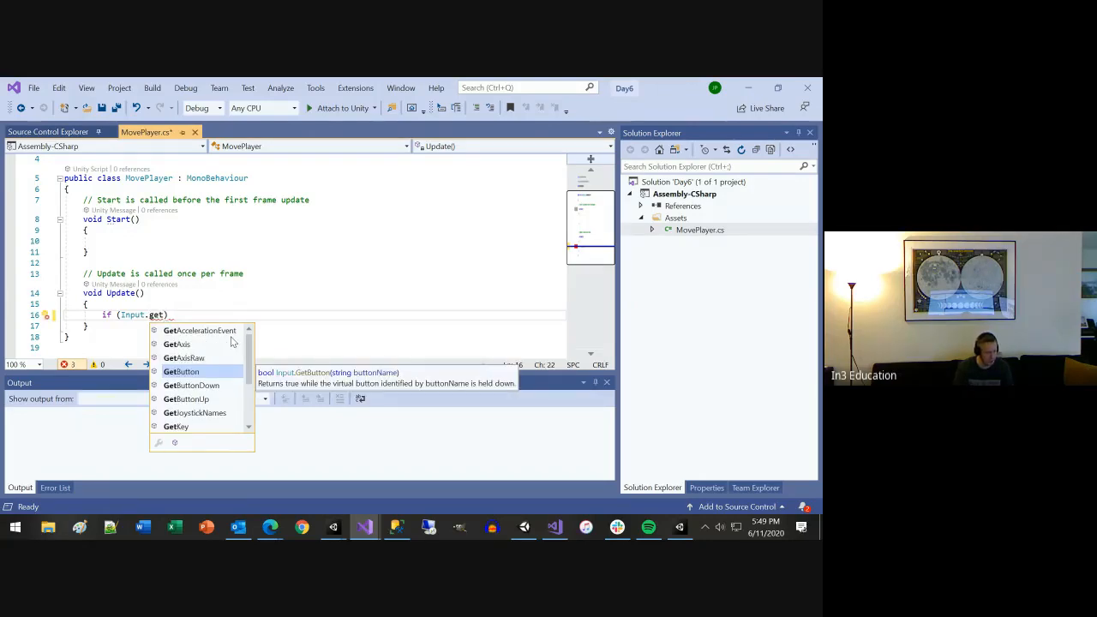
key("Down")
key("Down")
key("Down")
key("Down")
key("Down")
key("Tab")
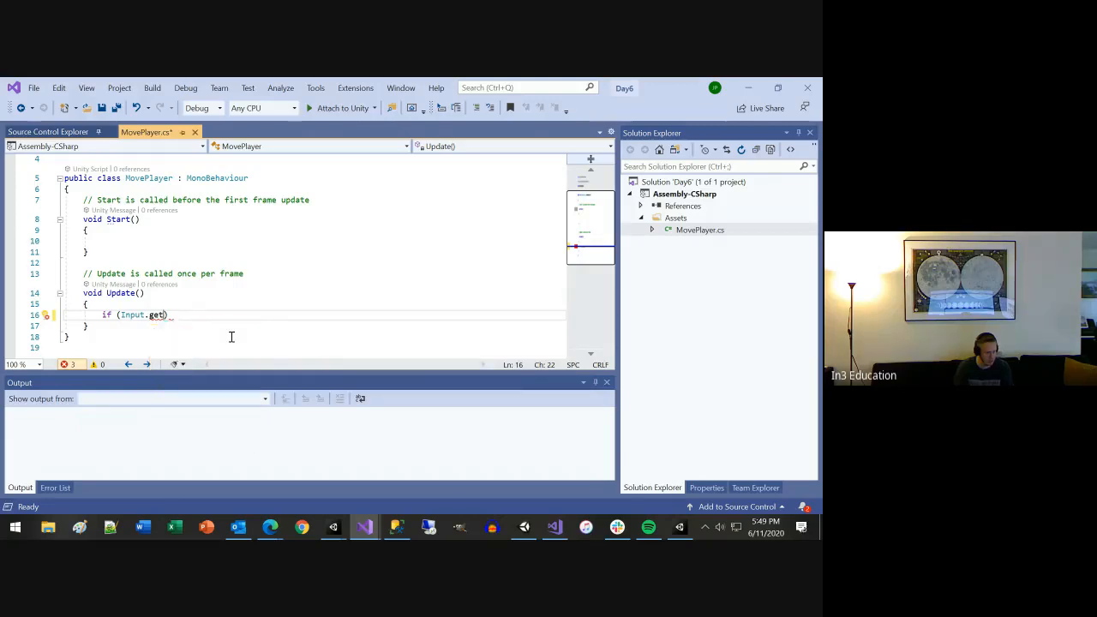
type("(")
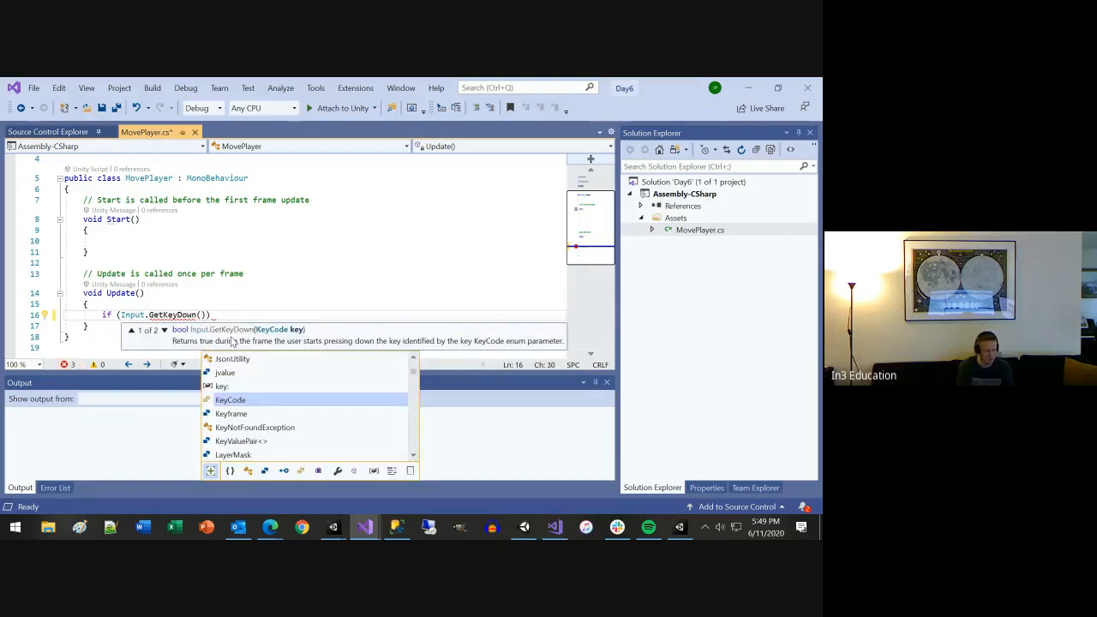
Step: Complete the condition with KeyCode.UpArrow, add an empty line below it for the body, and save the script
key("Tab")
type(".")
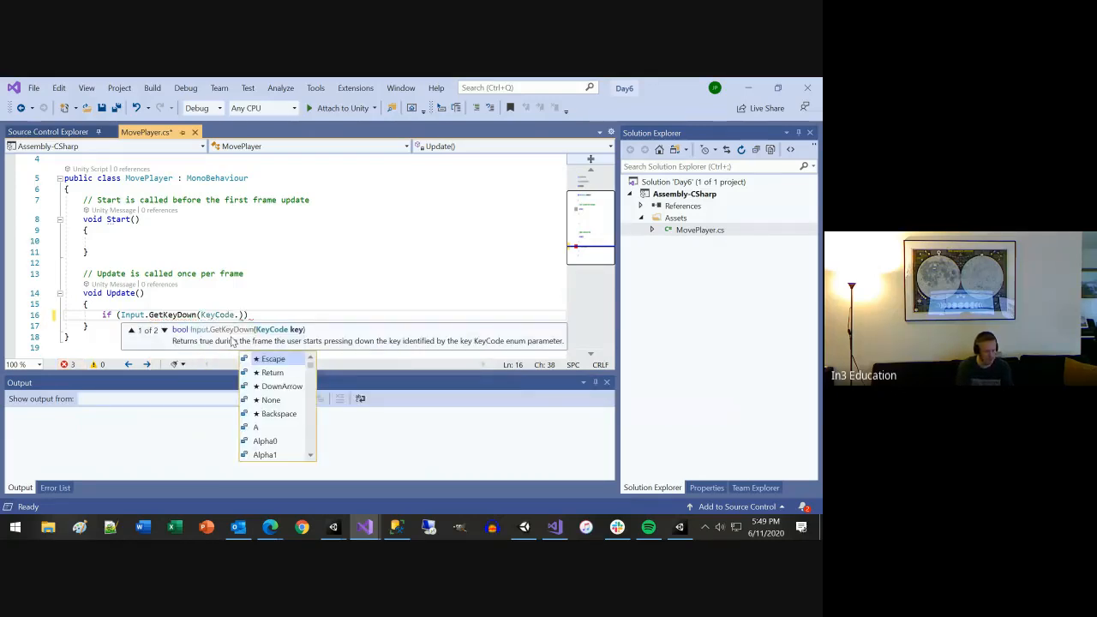
type("ar")
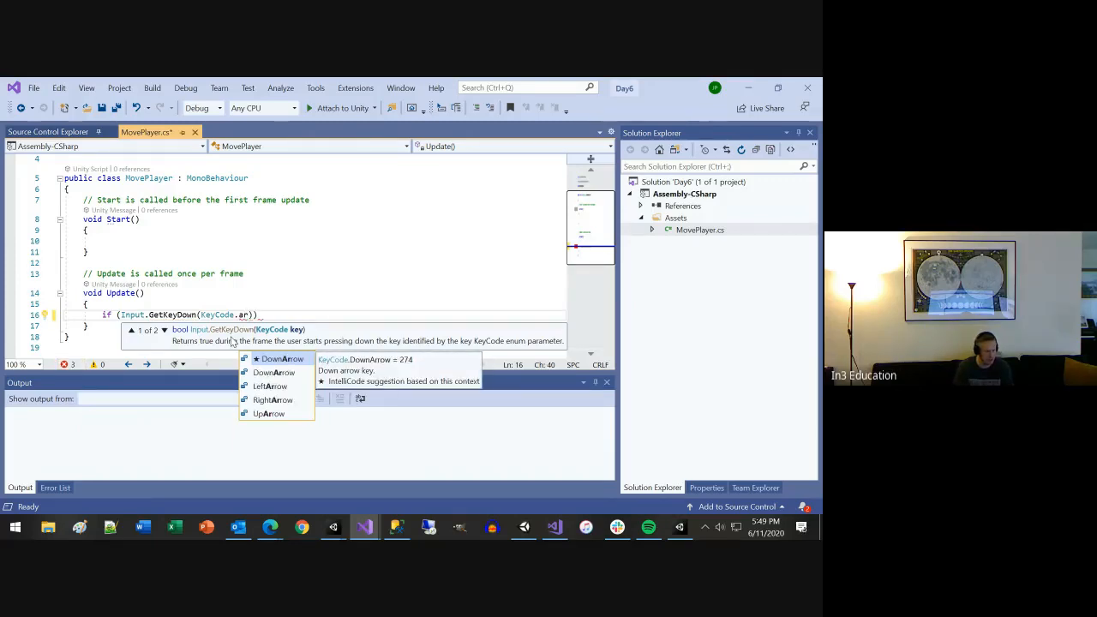
key("Down")
key("Down")
key("Down")
key("Down")
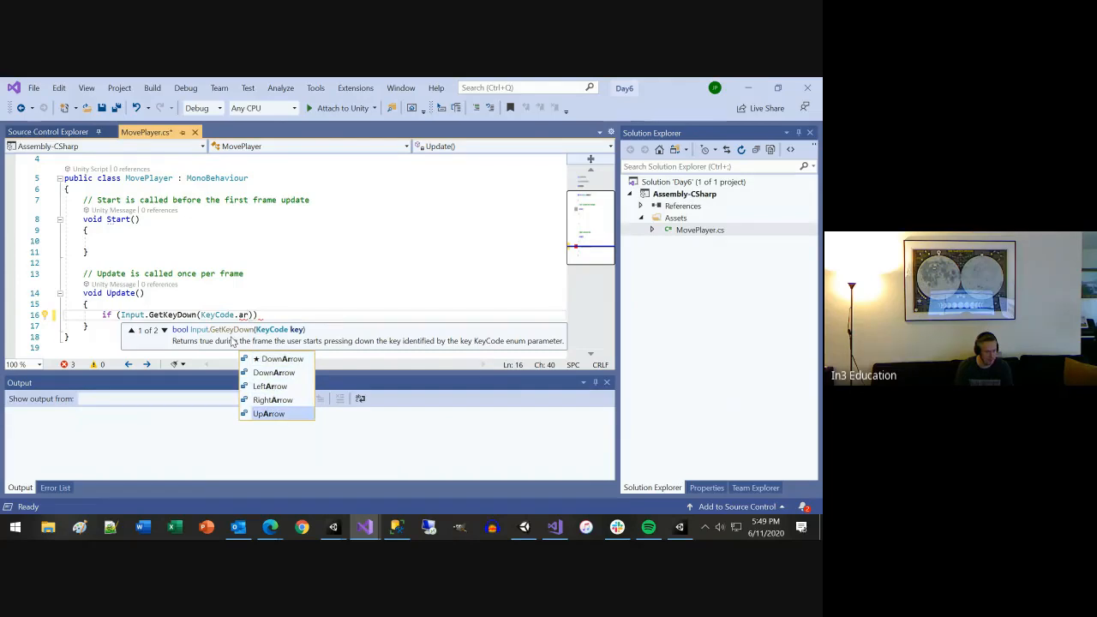
type("))")
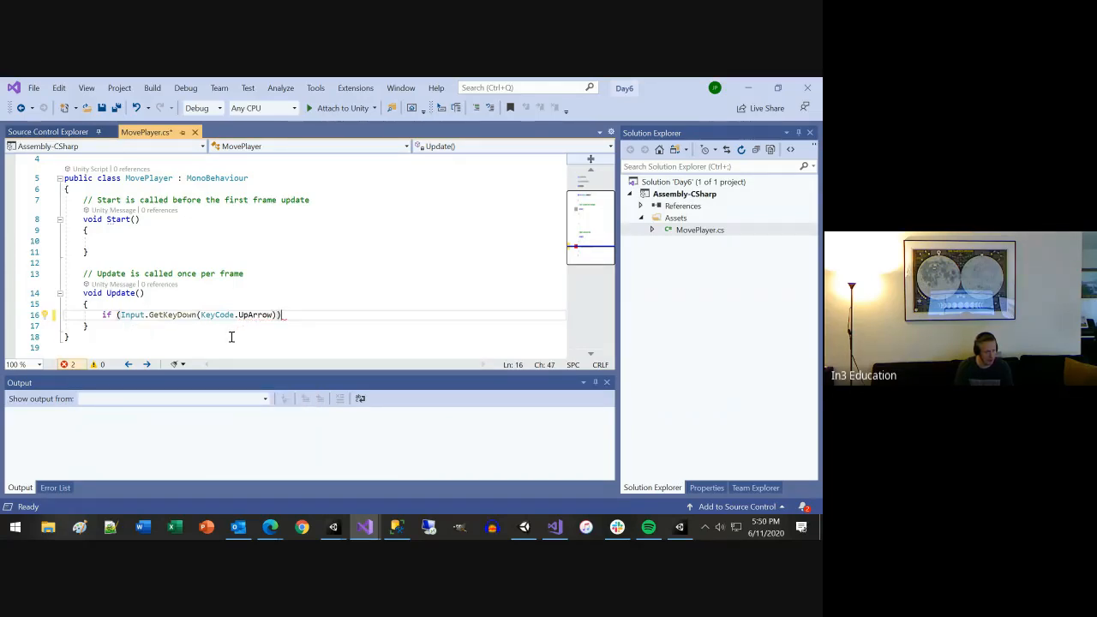
key("Return")
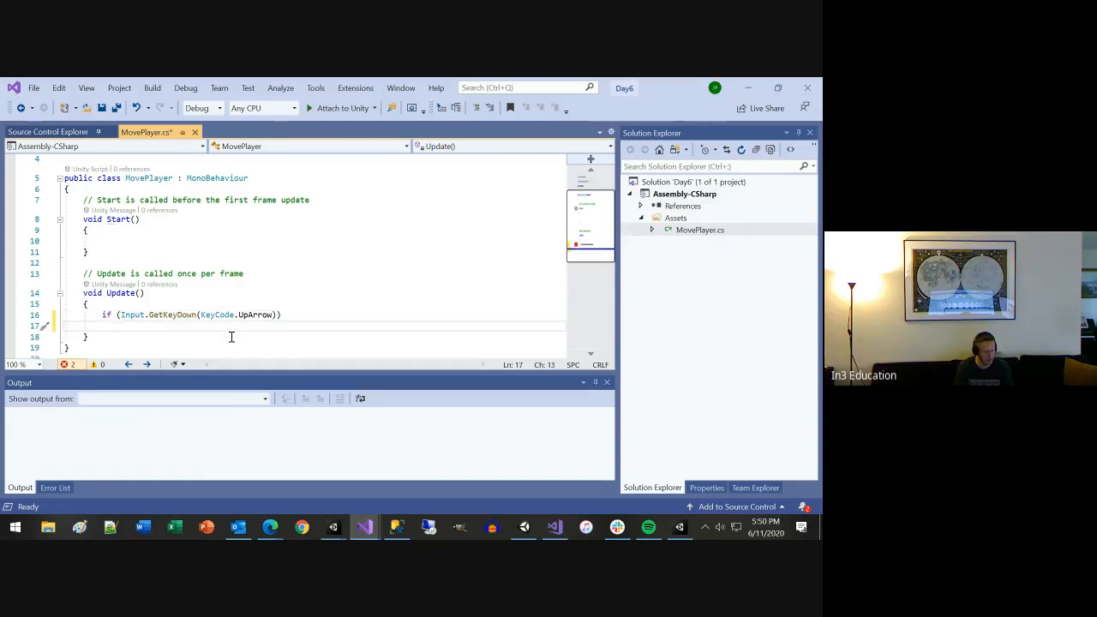
key("ctrl+s")
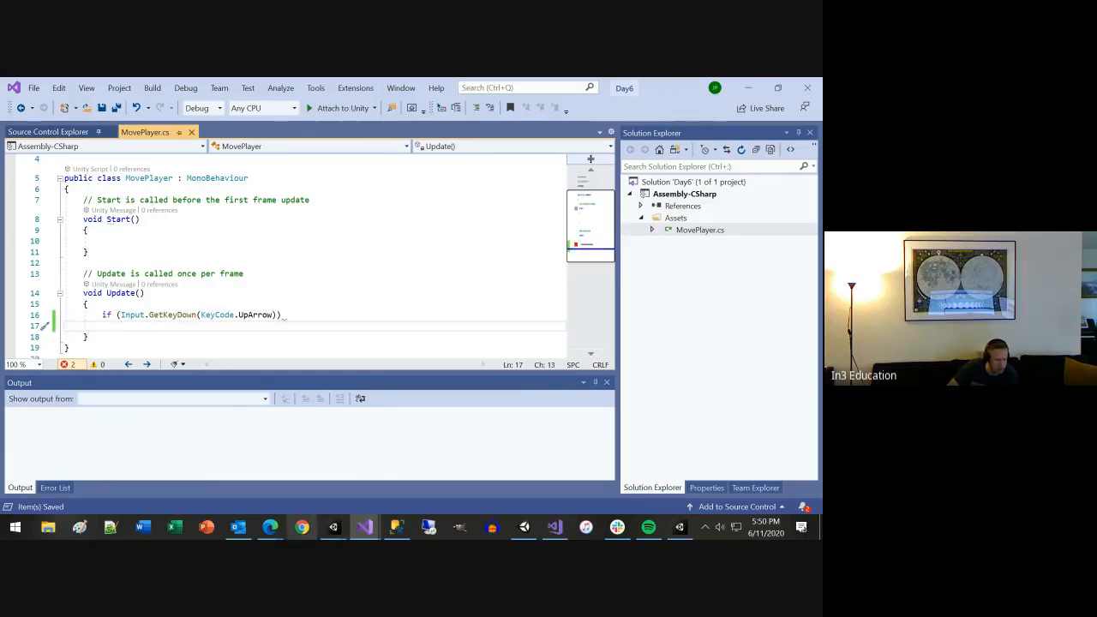
mouse_move(367, 527)
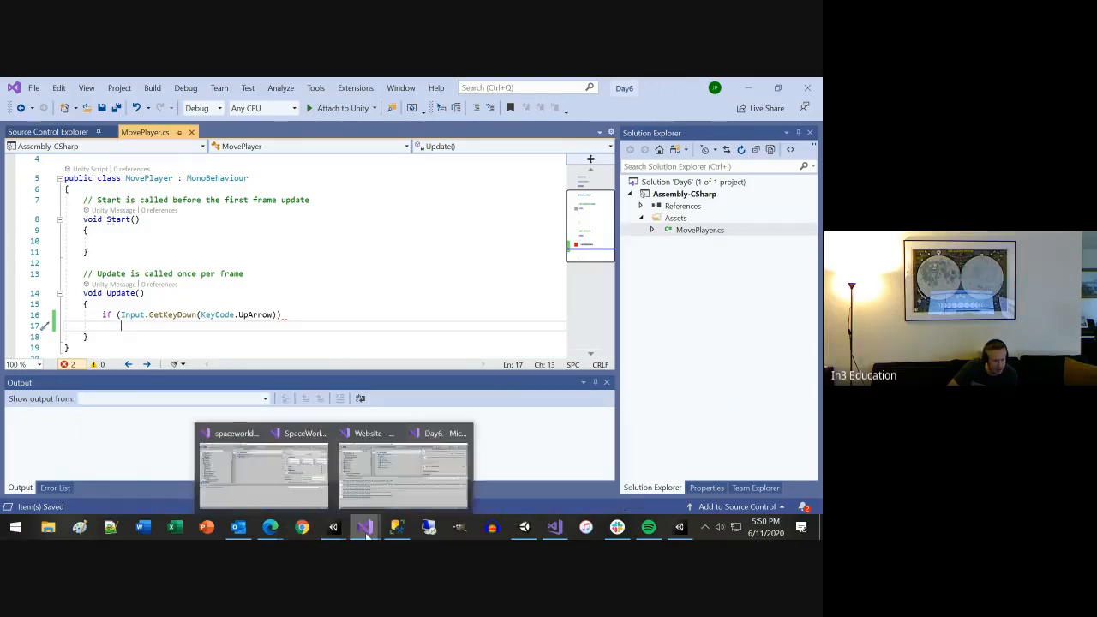
right_click(366, 528)
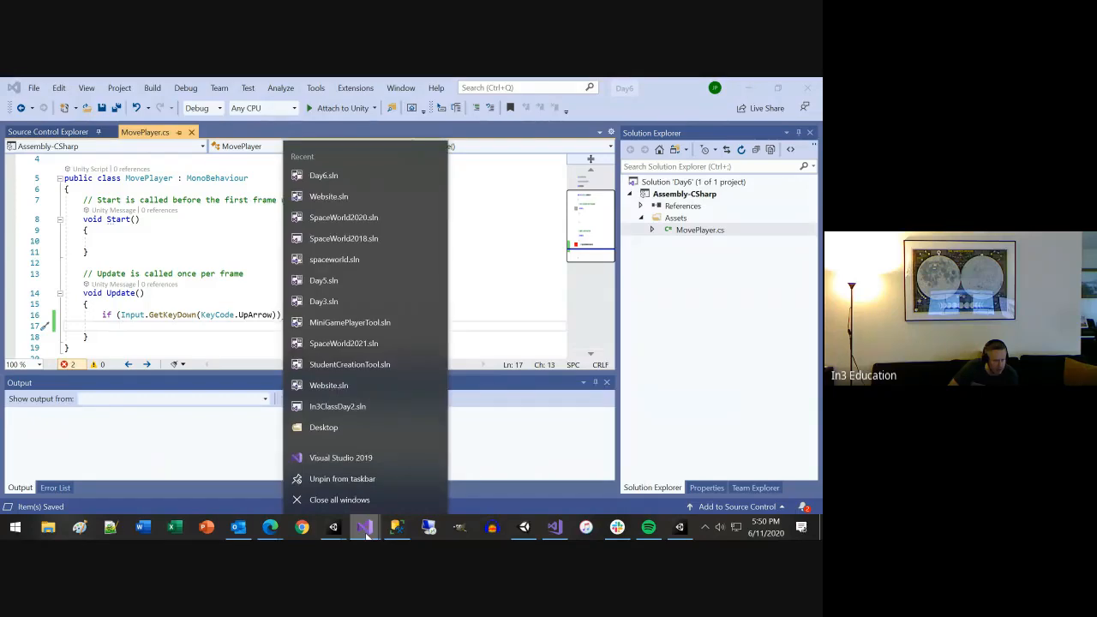
left_click(366, 529)
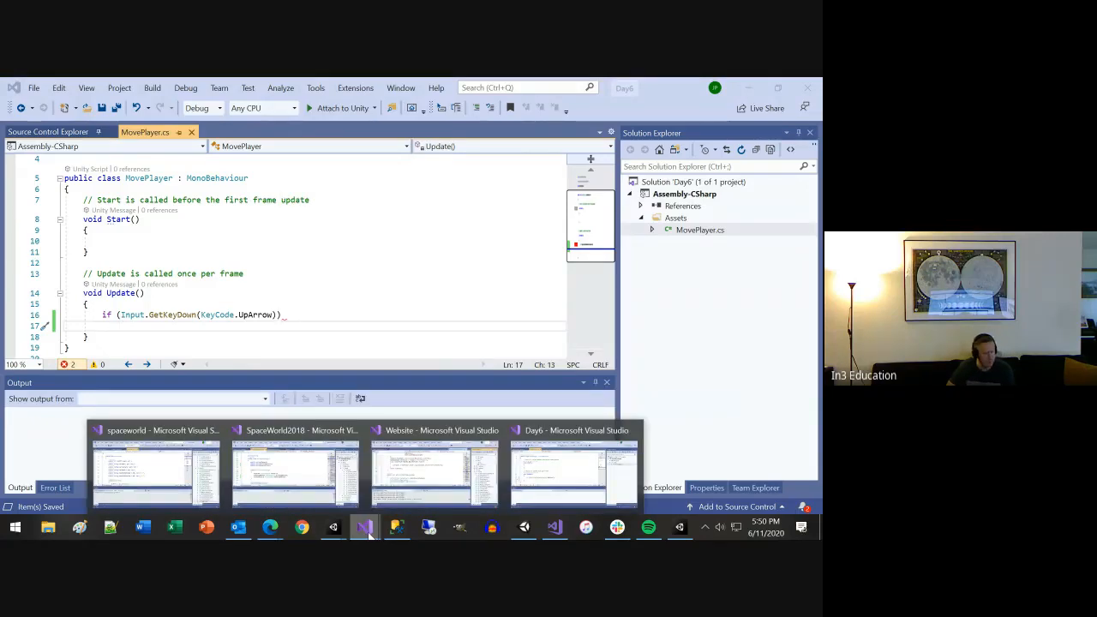
left_click(617, 528)
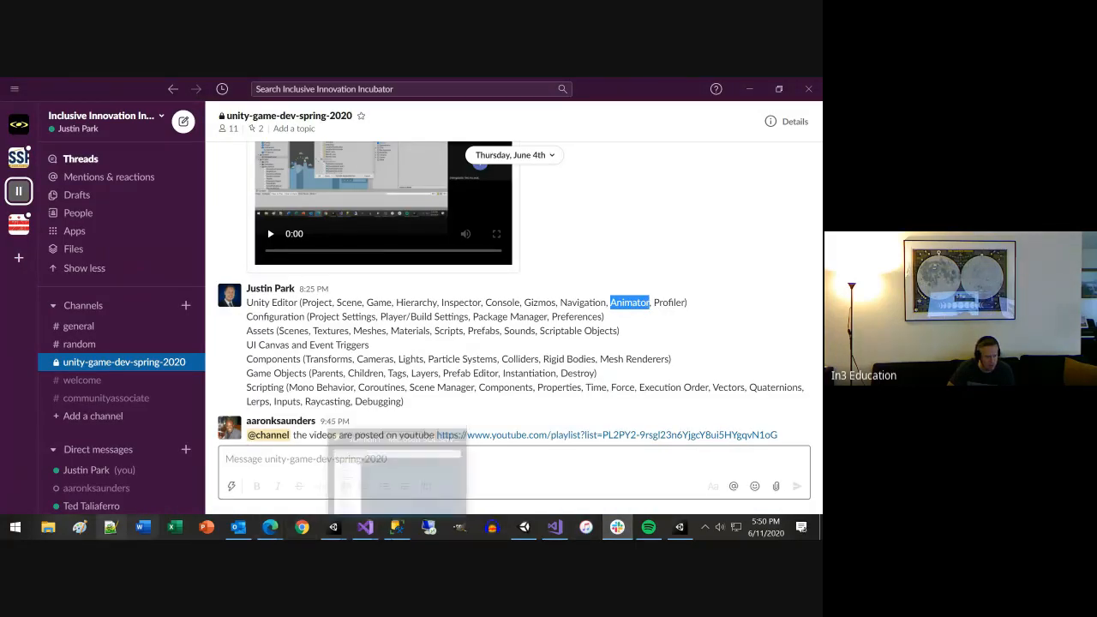
Step: Switch to Unity, reveal SampleScene in File Explorer, and browse to the Assets folder of the Day5 project
left_click(679, 527)
right_click(58, 178)
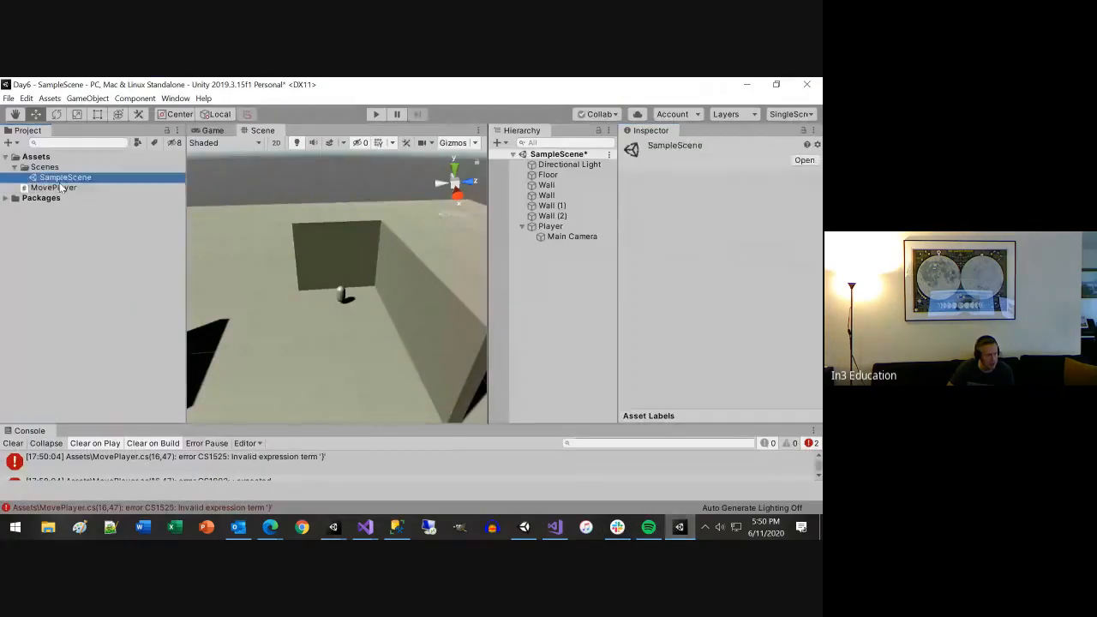
left_click(115, 206)
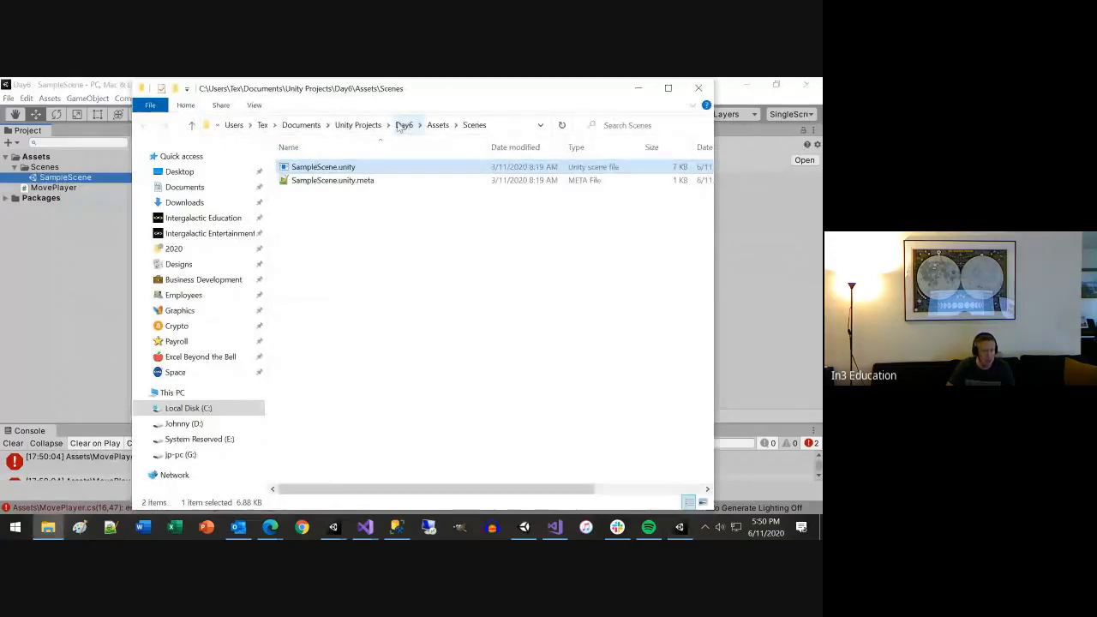
left_click(357, 125)
double_click(316, 182)
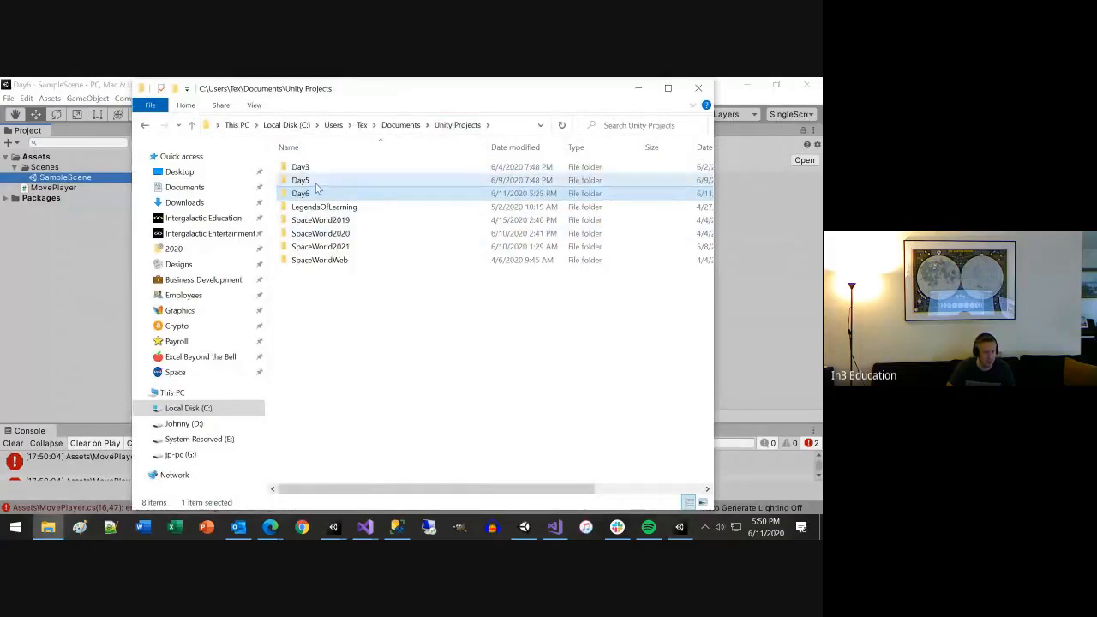
double_click(313, 182)
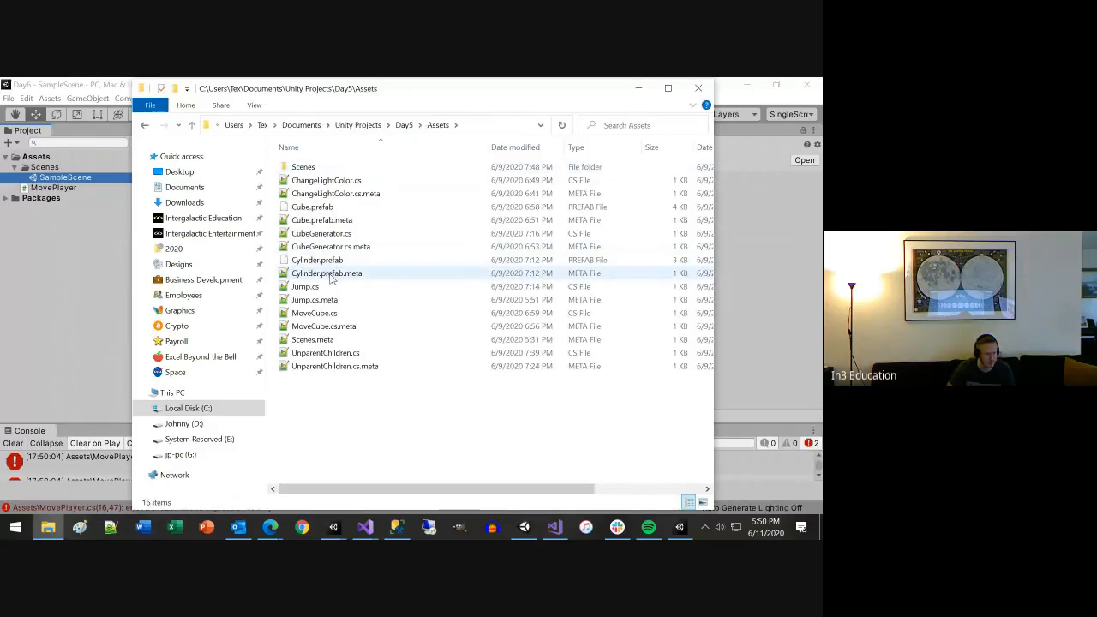
Step: Open MoveCube.cs in Notepad and copy the four arrow-key if statements with their AddForce lines from Update()
left_click(315, 313)
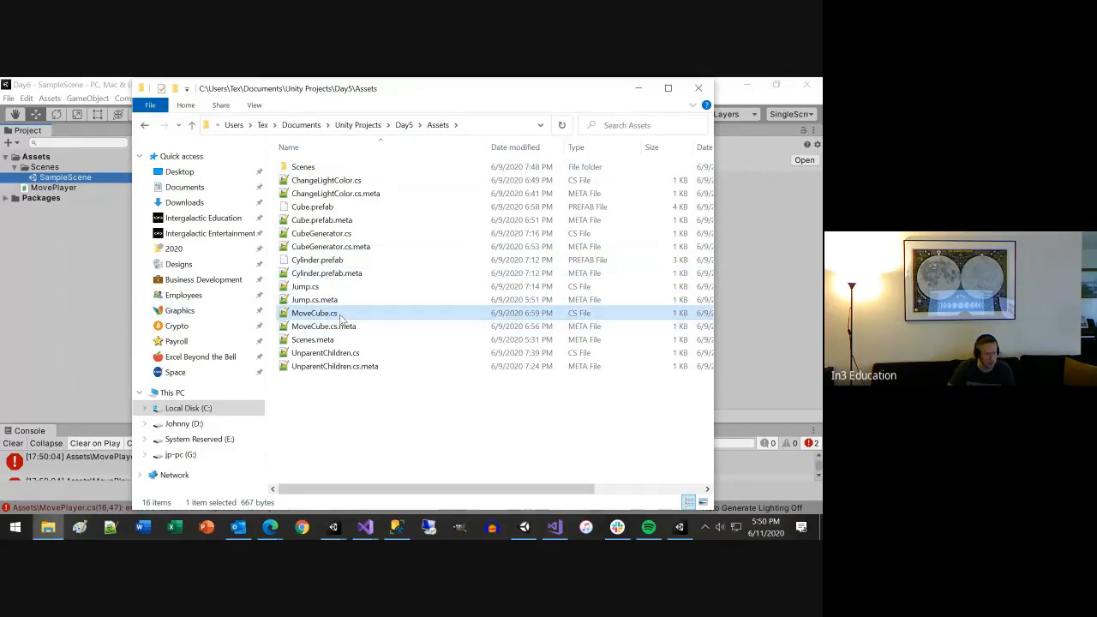
right_click(340, 319)
left_click(369, 294)
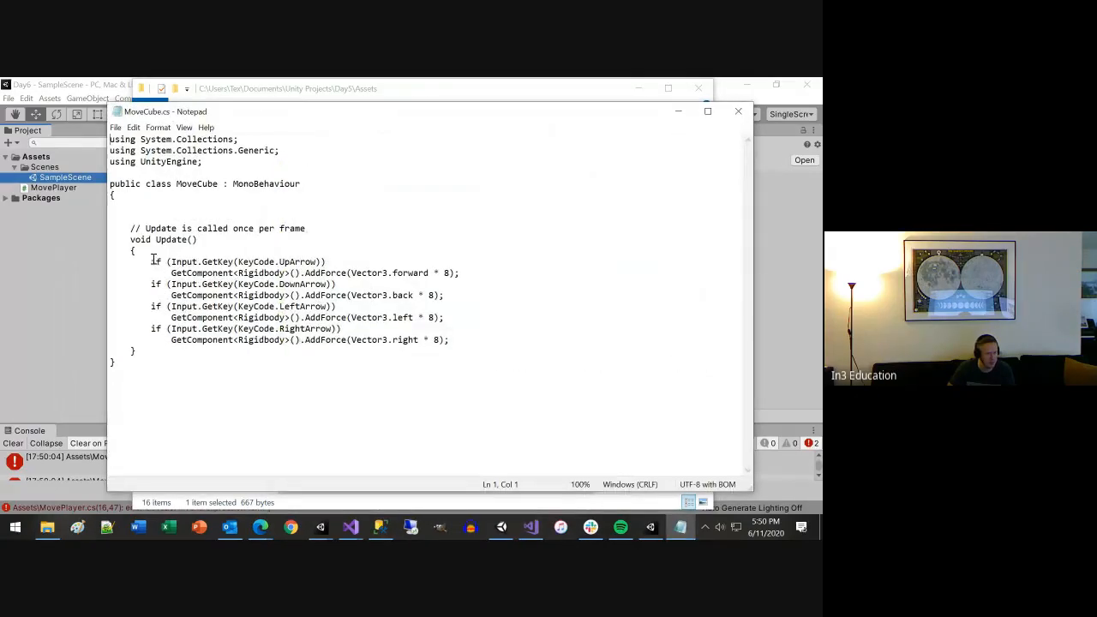
left_click_drag(149, 260, 468, 335)
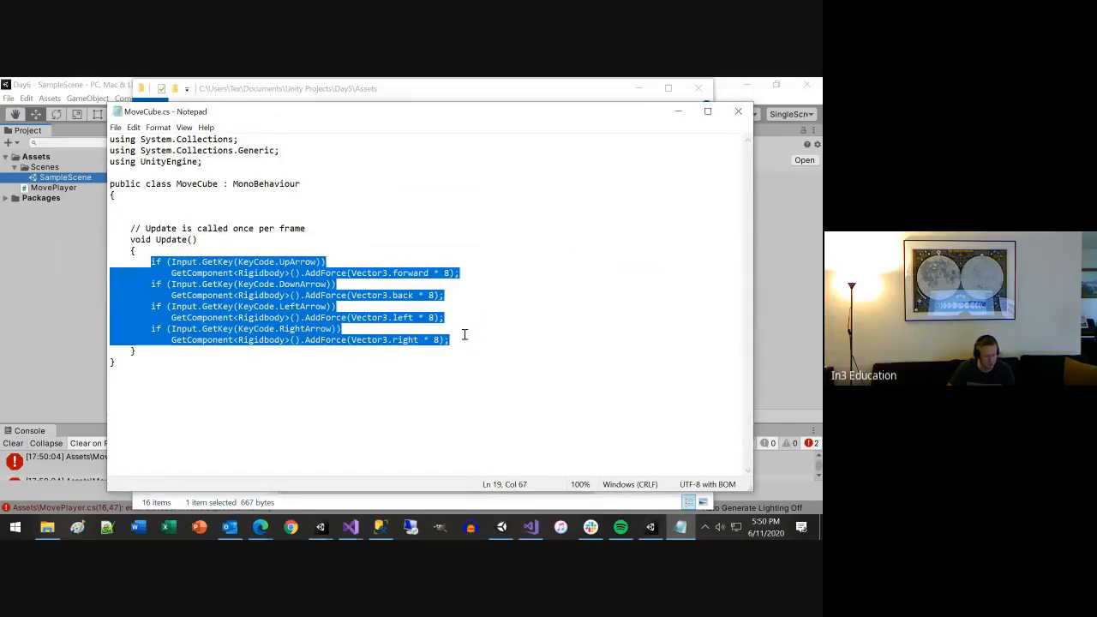
Step: Switch to Slack and post the copied arrow-key movement code in the unity-game-dev-spring-2020 channel
left_click(589, 527)
left_click(359, 463)
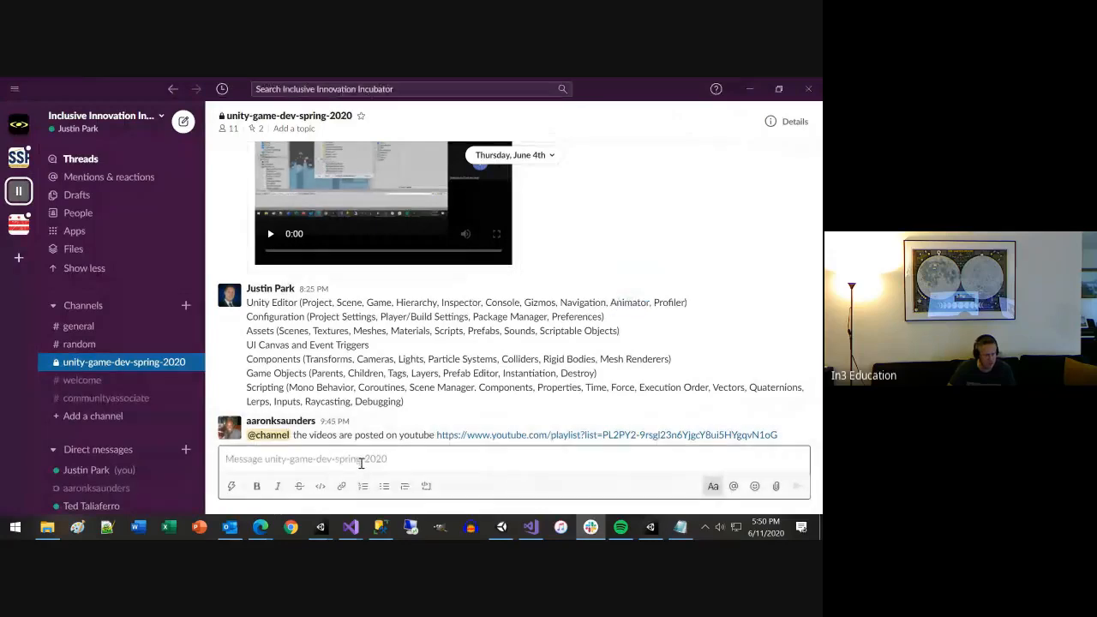
type("if (Input.GetKey(KeyCode.UpArrow))             GetComponent<Rigidbody>().AddForce(Vector3.forward * 8);         if (Input.GetKey(KeyCode.DownArrow))             GetComponent<Rigidbody>().AddForce(Vector3.back * 8);         if (Input.GetKey(KeyCode.LeftArrow))             GetComponent<Rigidbody>().AddForce(Vector3.left * 8);         if (Input.GetKey(KeyCode.RightArrow))             GetComponent<Rigidbody>().AddForce(Vector3.right * 8);")
key("Return")
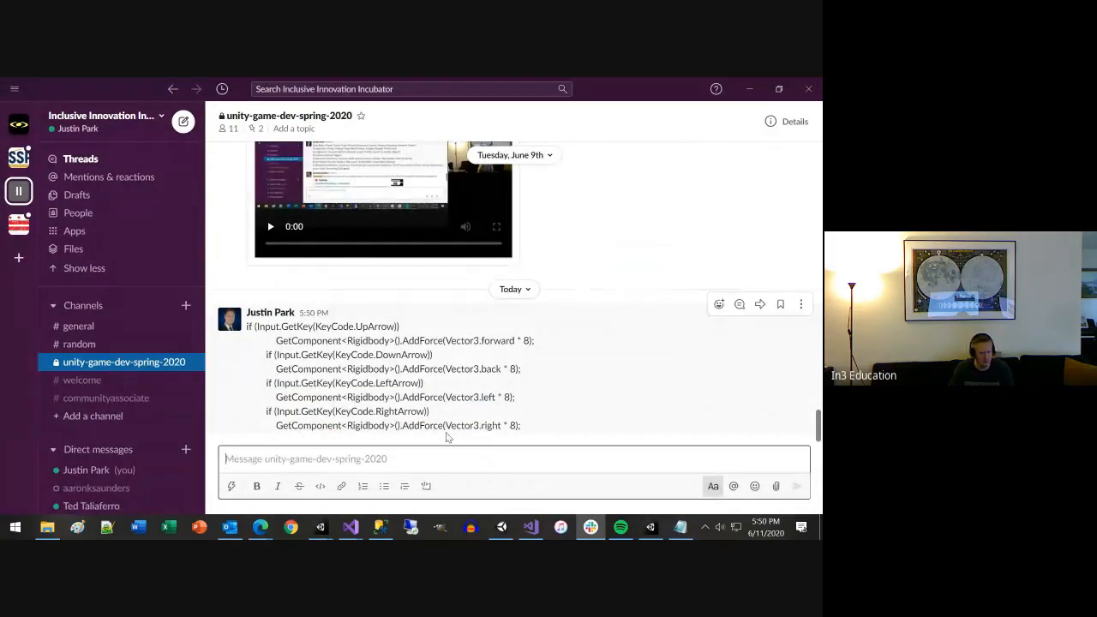
Step: Close the Notepad window showing MoveCube.cs and minimize Slack
key("alt+Tab")
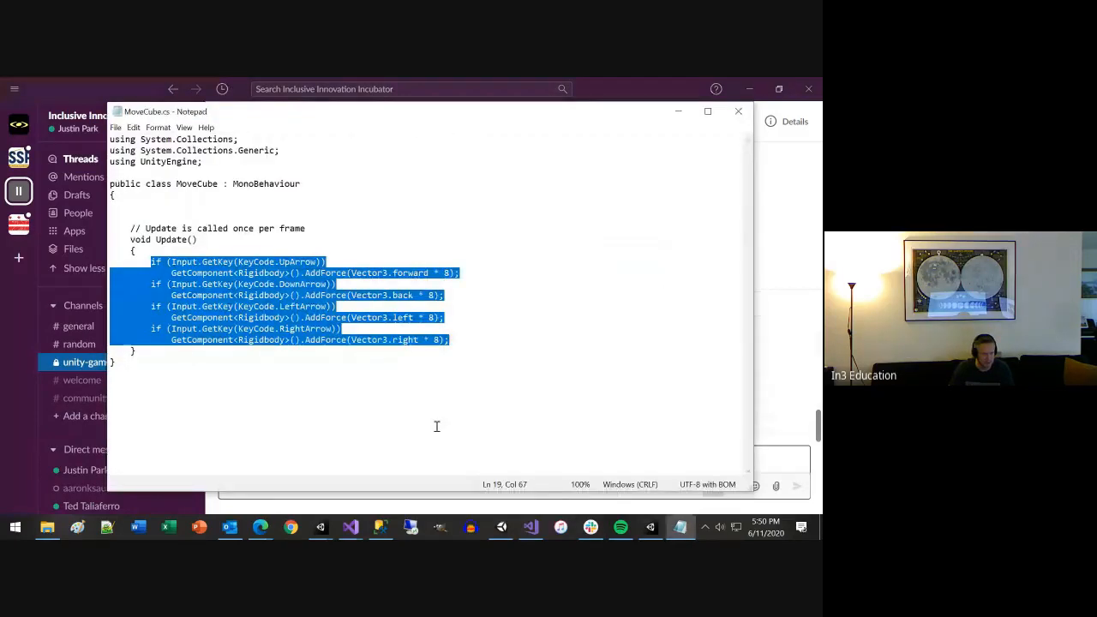
left_click(738, 112)
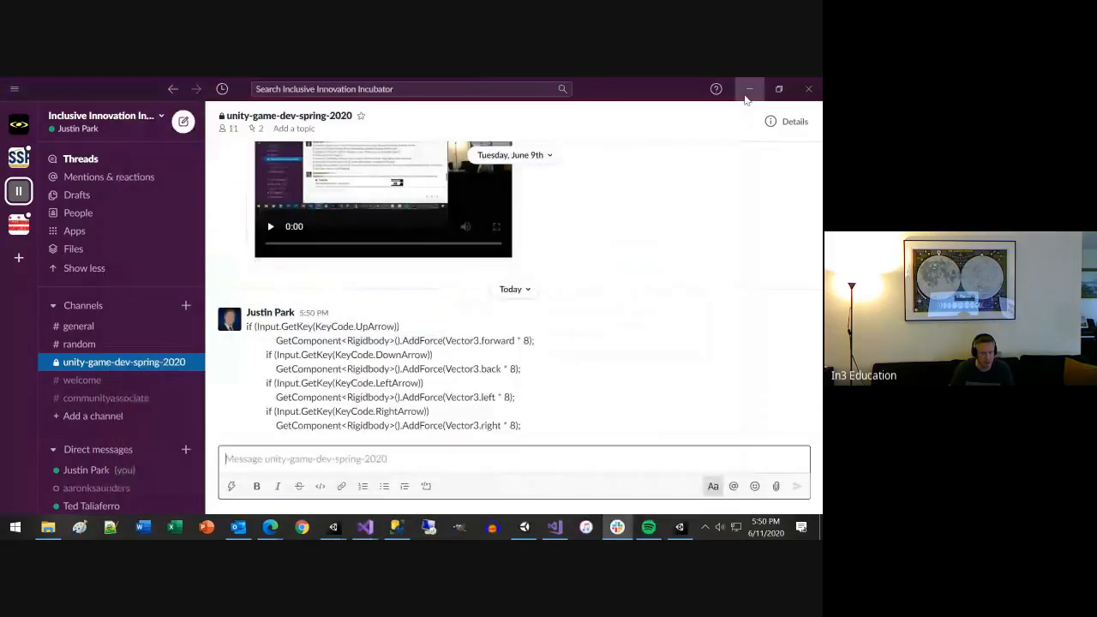
left_click(749, 89)
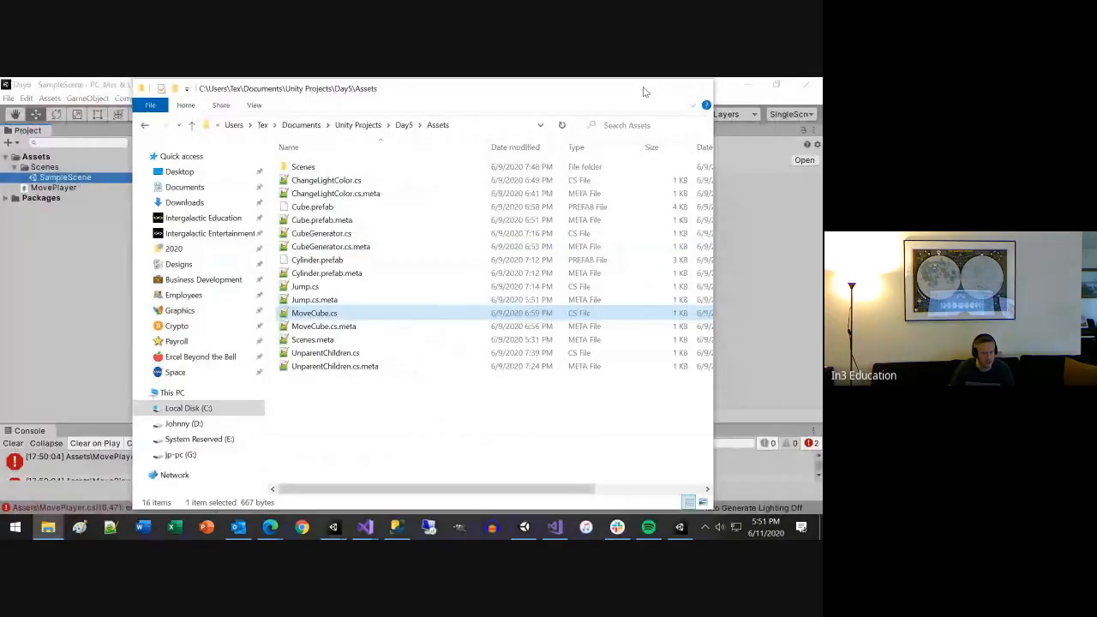
Step: Switch to the Day6 Visual Studio window, replace the unfinished UpArrow if line in MovePlayer.cs with the copied four arrow-key statements, and save
left_click(638, 88)
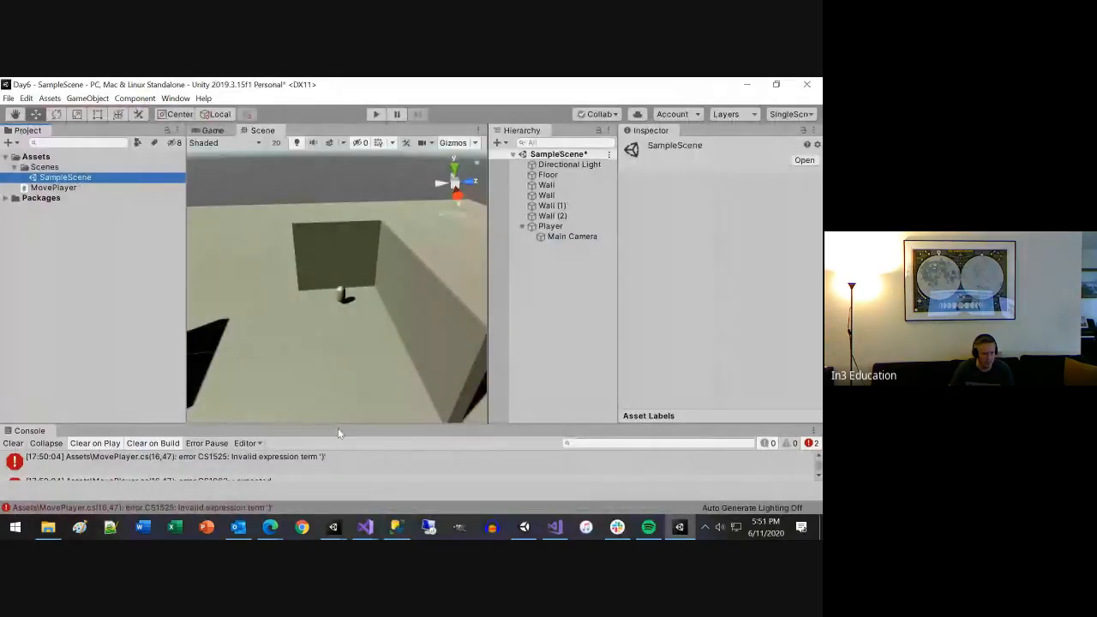
left_click(366, 527)
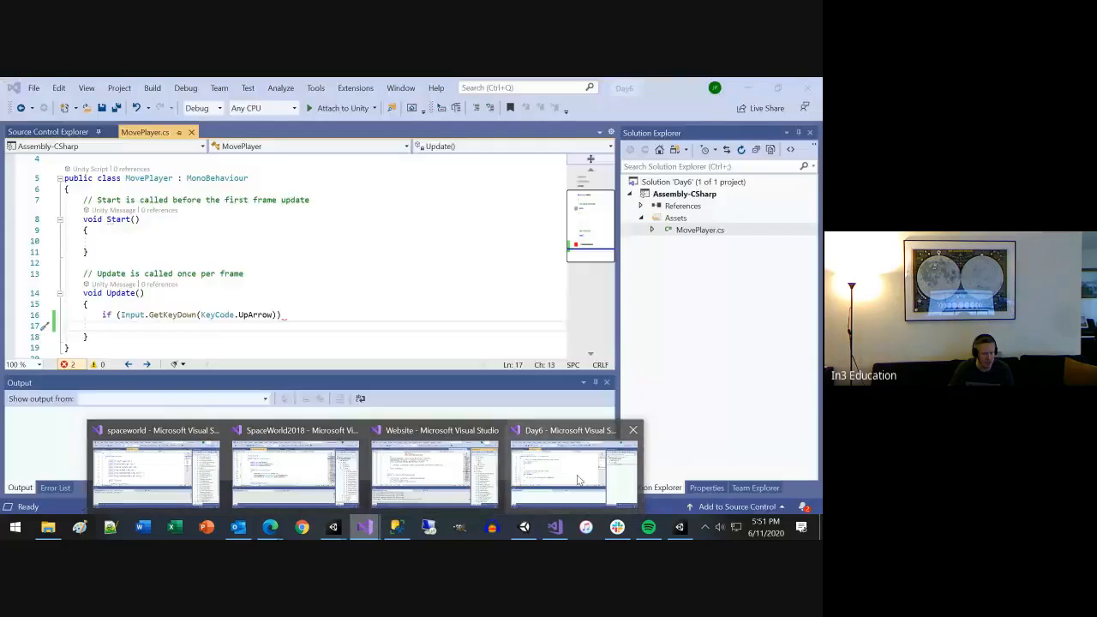
left_click(575, 469)
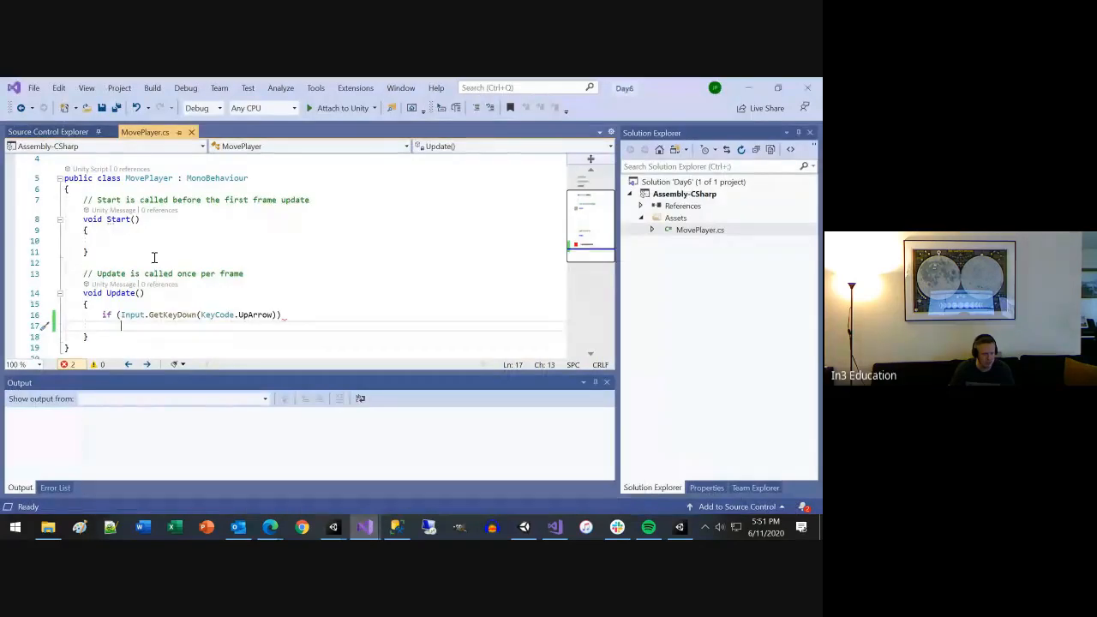
left_click(285, 315)
key("shift+Home")
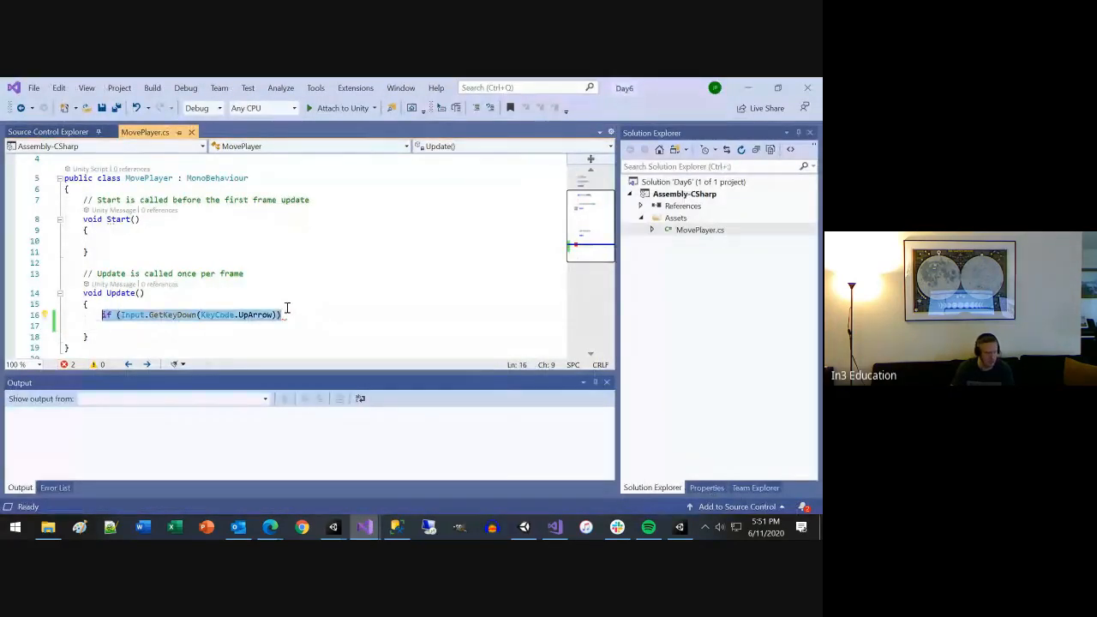
type("if (Input.GetKey(KeyCode.UpArrow))             GetComponent<Rigidbody>().AddForce(Vector3.forward * 8);         if (Input.GetKey(KeyCode.DownArrow))             GetComponent<Rigidbody>().AddForce(Vector3.back * 8);         if (Input.GetKey(KeyCode.LeftArrow))             GetComponent<Rigidbody>().AddForce(Vector3.left * 8);         if (Input.GetKey(KeyCode.RightArrow))             GetComponent<Rigidbody>().AddForce(Vector3.right * 8);")
scroll(120, 222, "down", 3)
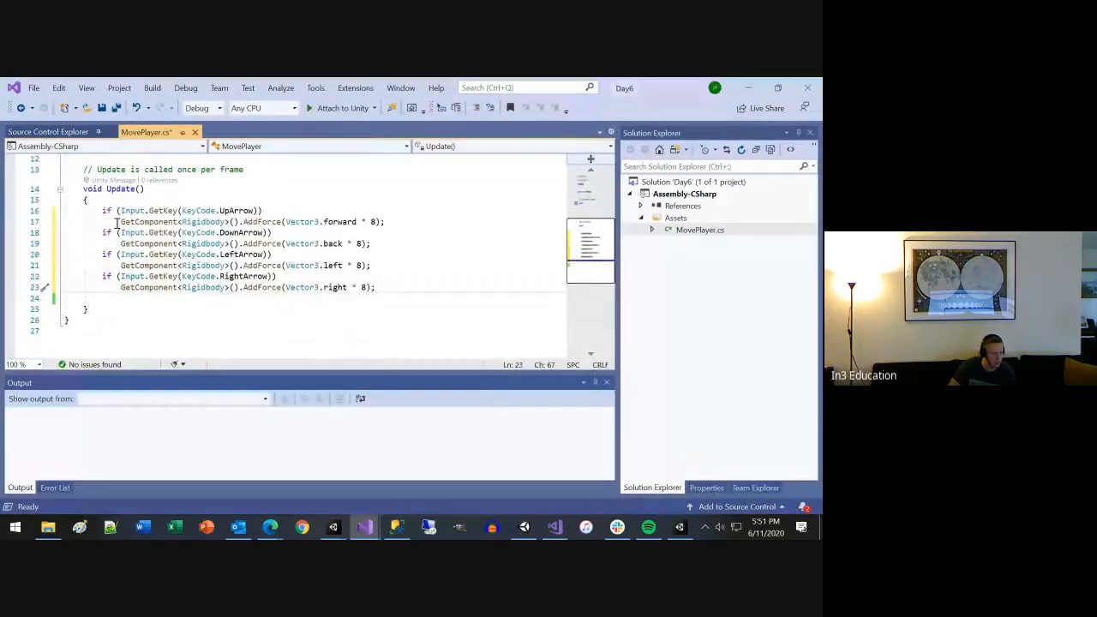
left_click_drag(120, 221, 242, 222)
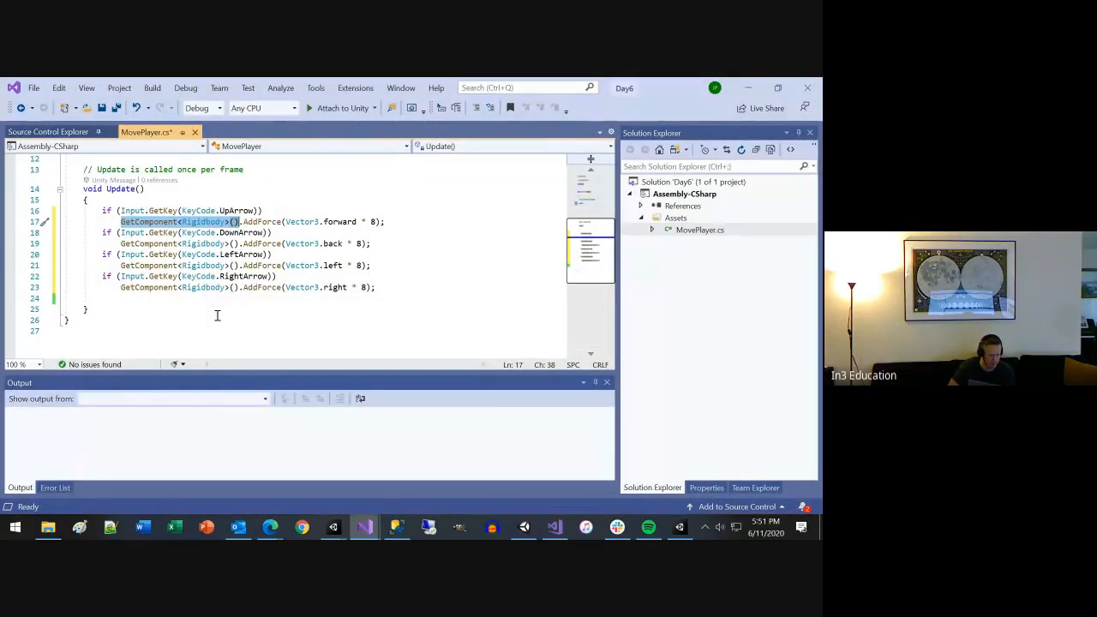
key("ctrl+s")
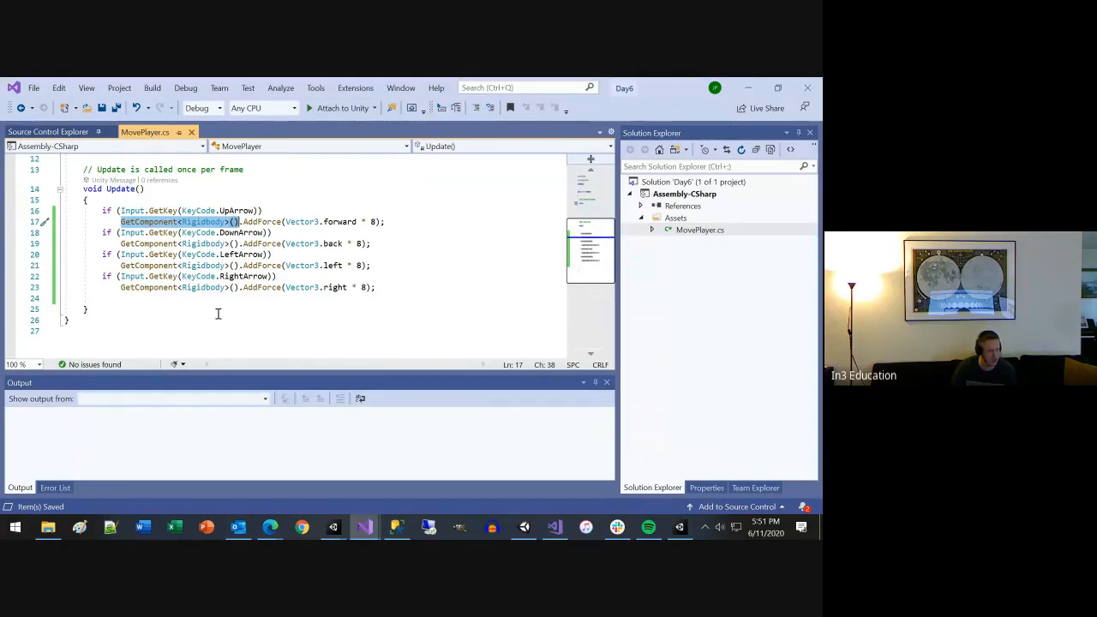
Step: Switch to Unity, add a Rigidbody component to the Player object, and save the scene
key("alt+Tab")
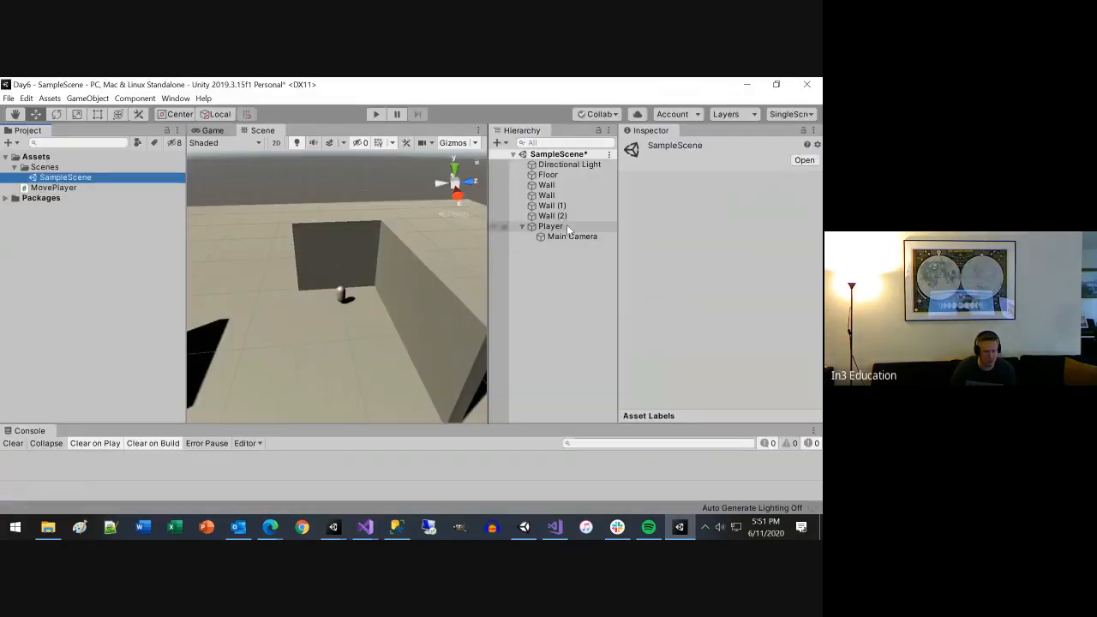
left_click(555, 227)
left_click(712, 383)
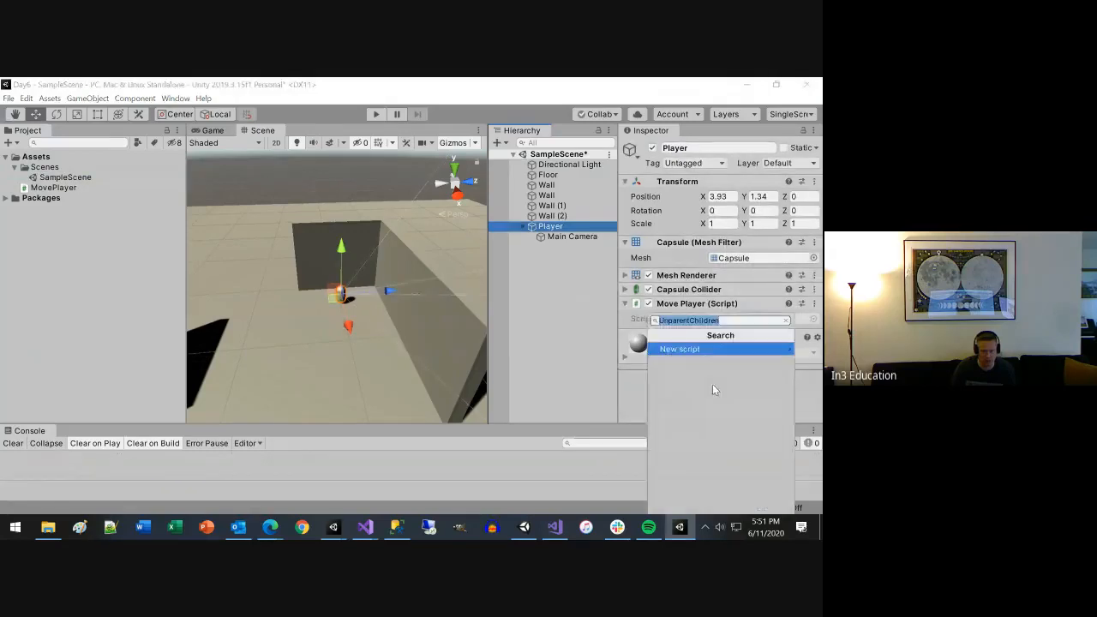
type("rig")
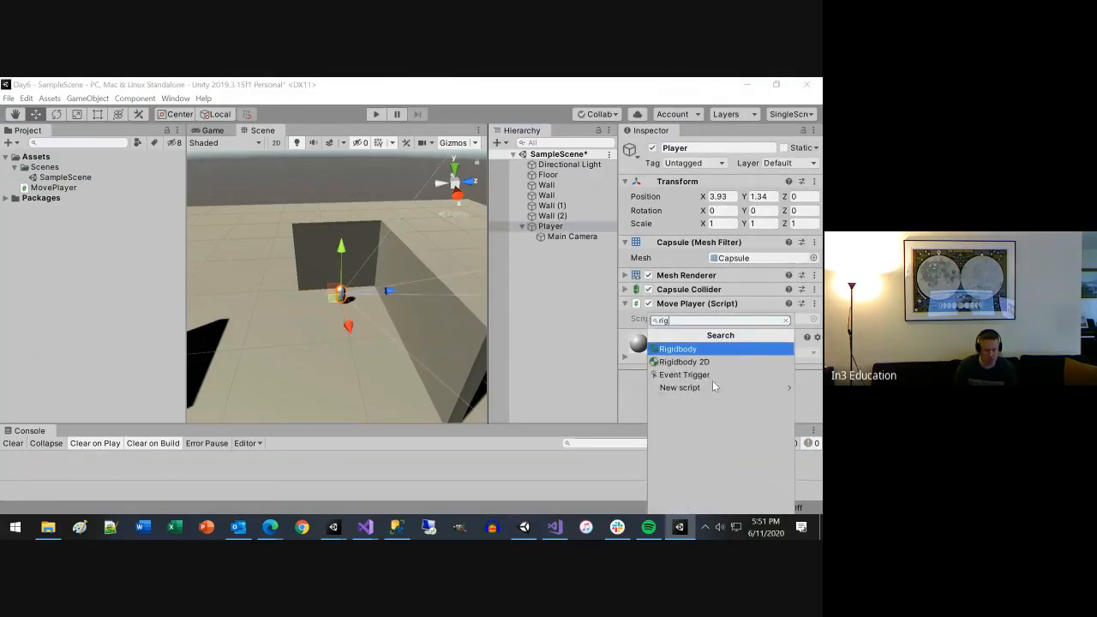
key("Return")
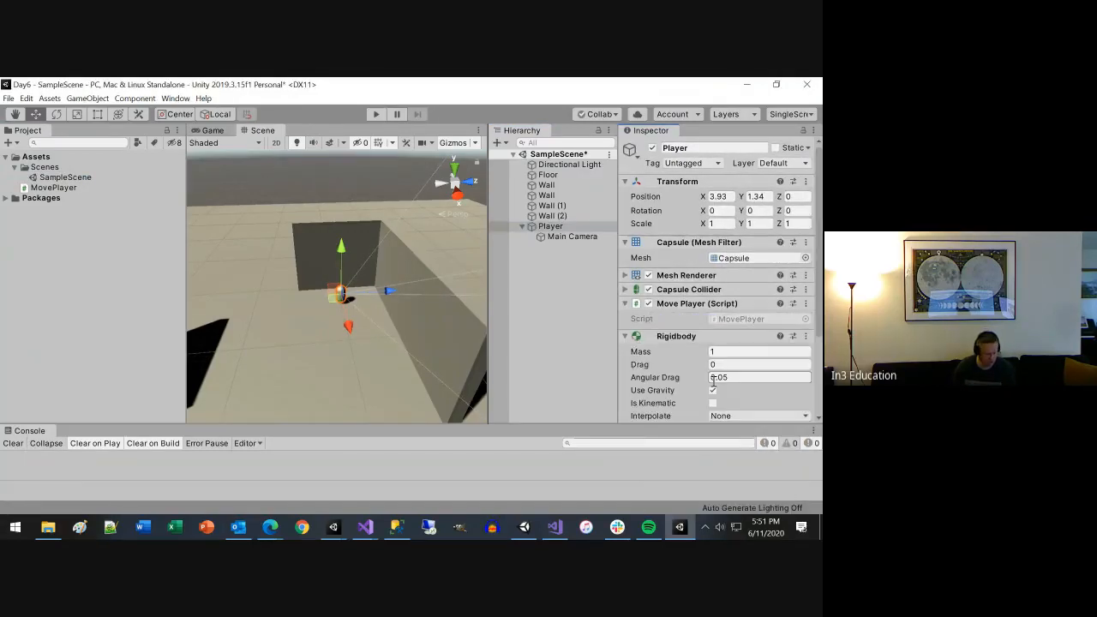
key("ctrl+s")
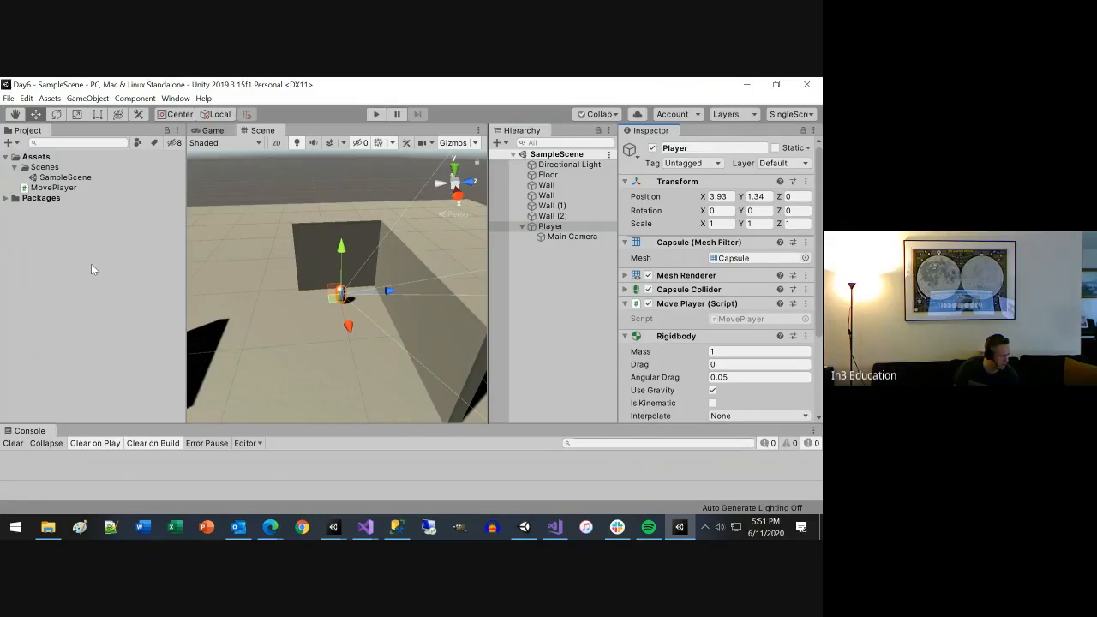
Step: Play the scene to test the player's movement, follow the capsule in the Scene view, and stop the game
left_click(375, 114)
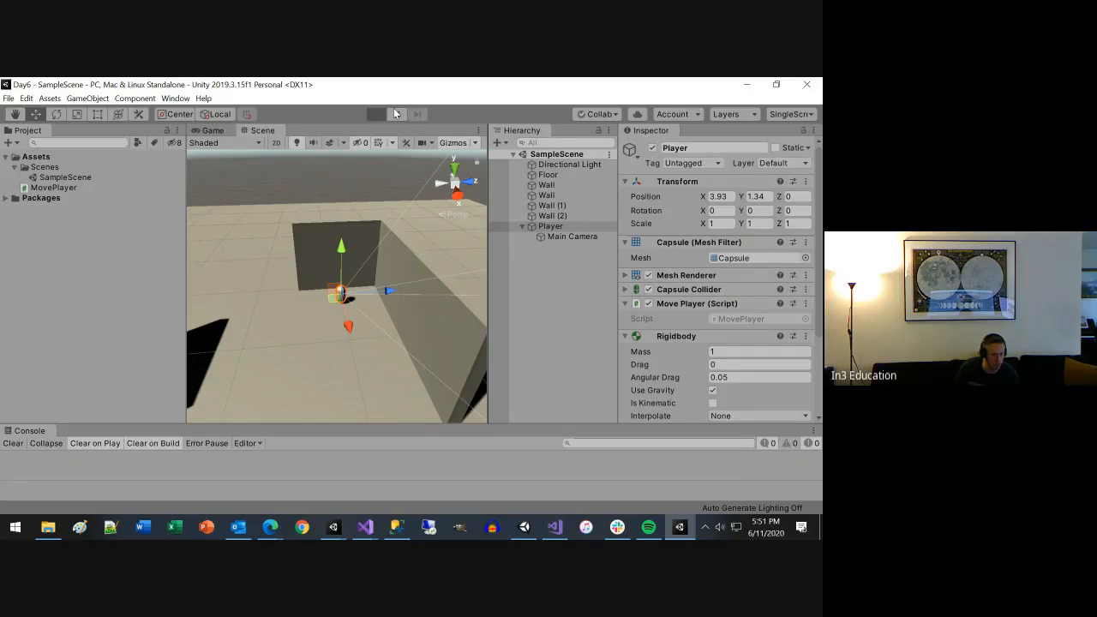
key("w")
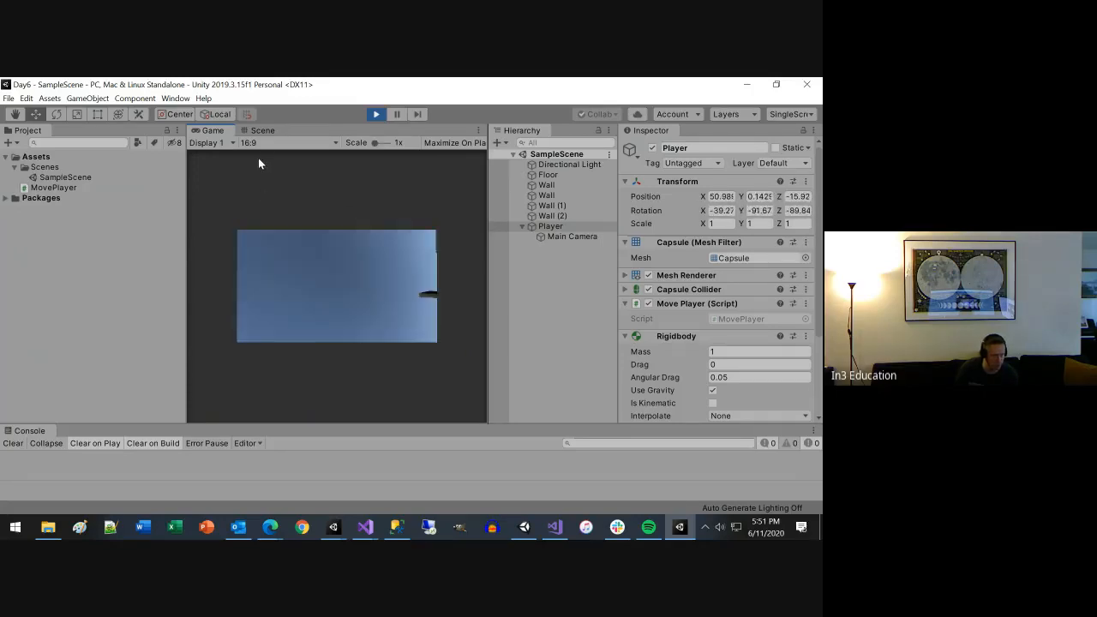
left_click(260, 131)
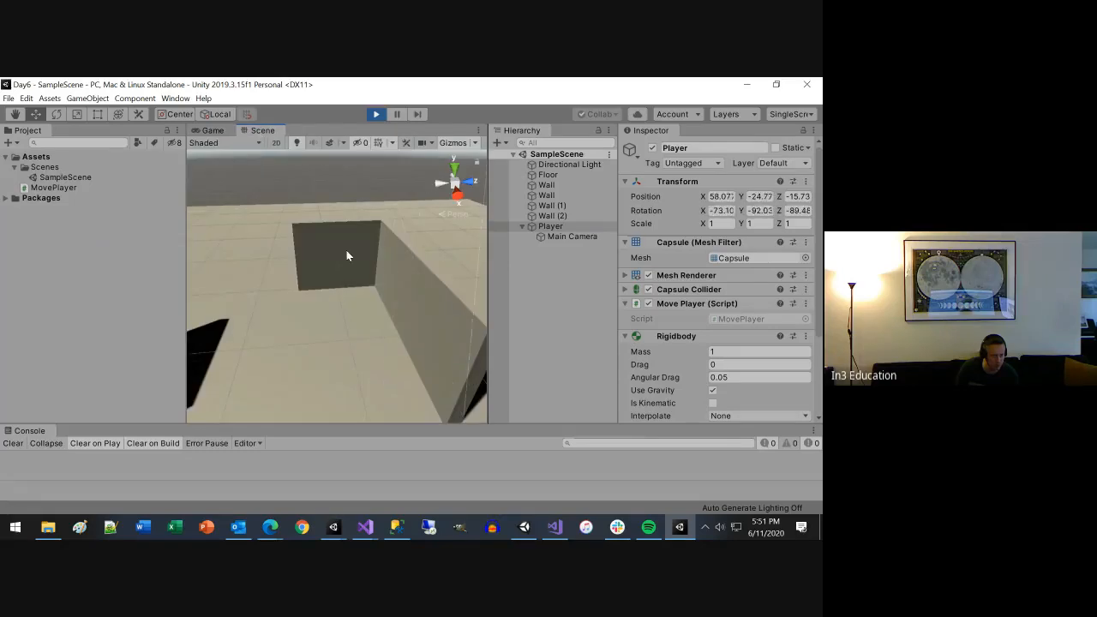
scroll(366, 317, "down", 3)
scroll(385, 289, "down", 10)
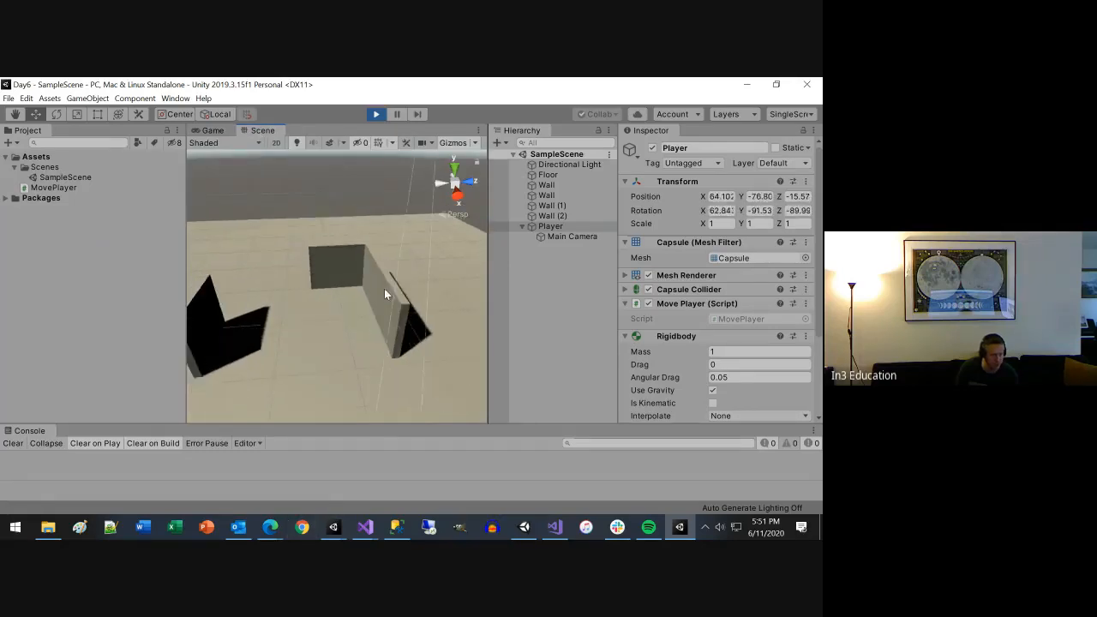
scroll(383, 374, "down", 5)
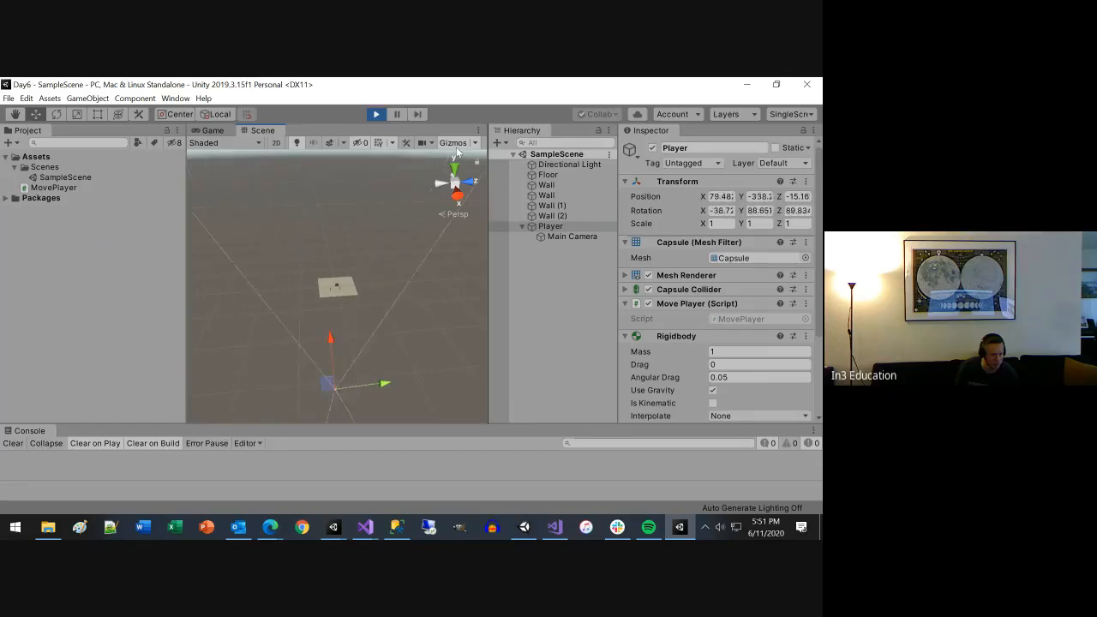
left_click(374, 114)
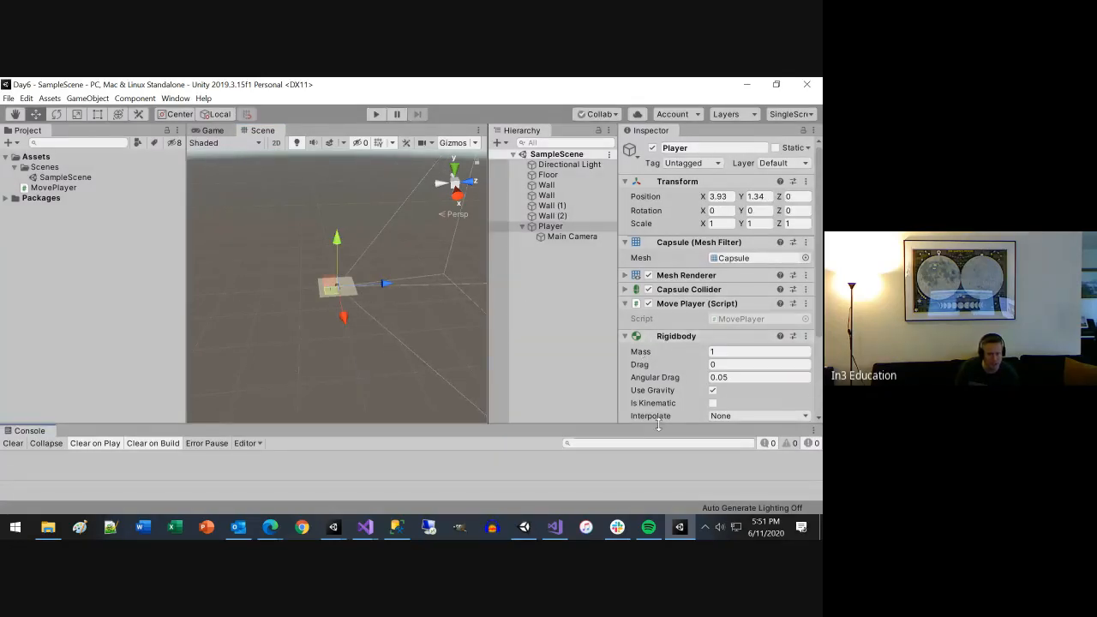
Step: Expand the Player's Rigidbody constraints and freeze its rotation on the X and Z axes
left_click_drag(657, 427, 671, 469)
scroll(714, 374, "down", 3)
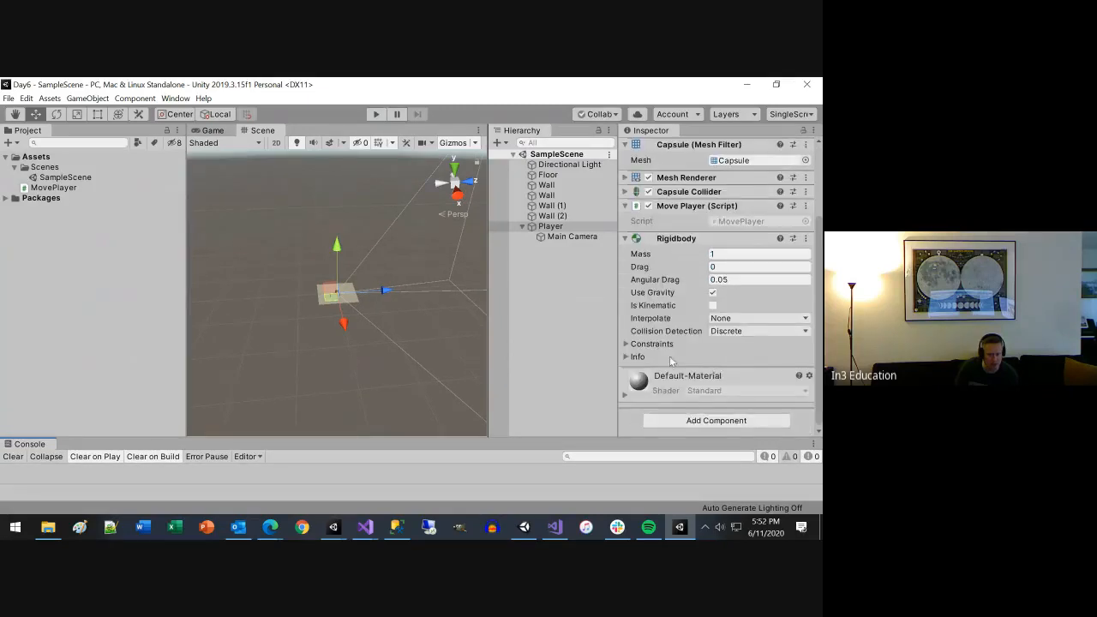
left_click(626, 344)
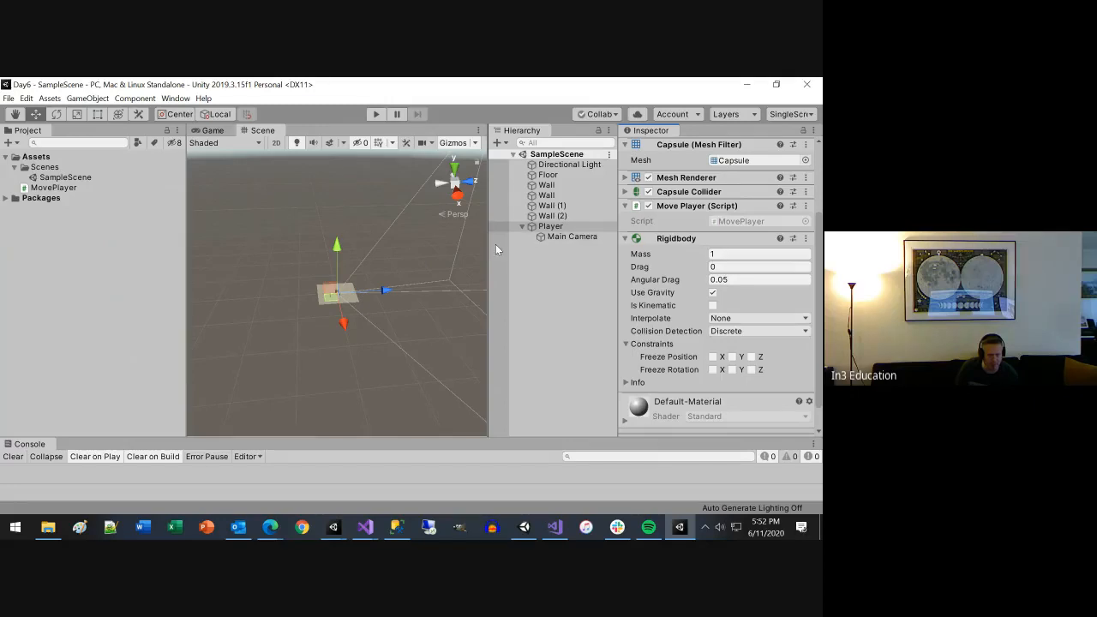
left_click(712, 369)
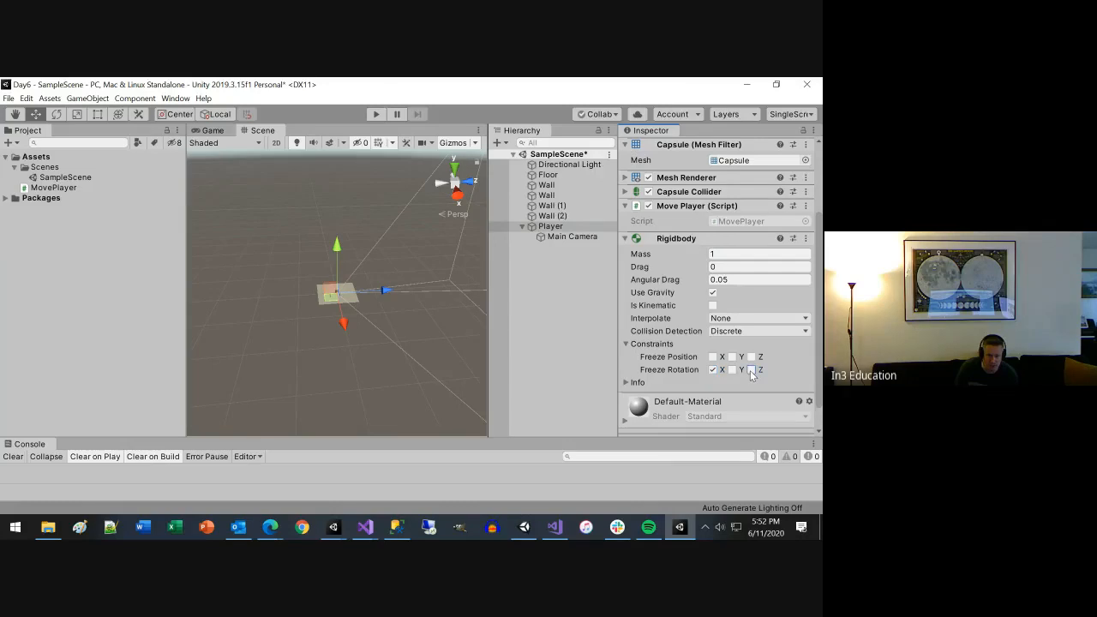
left_click(750, 370)
Step: Play the scene, test the arrow-key movement in the Game view, check the capsule in the Scene view, and stop the game
left_click(381, 114)
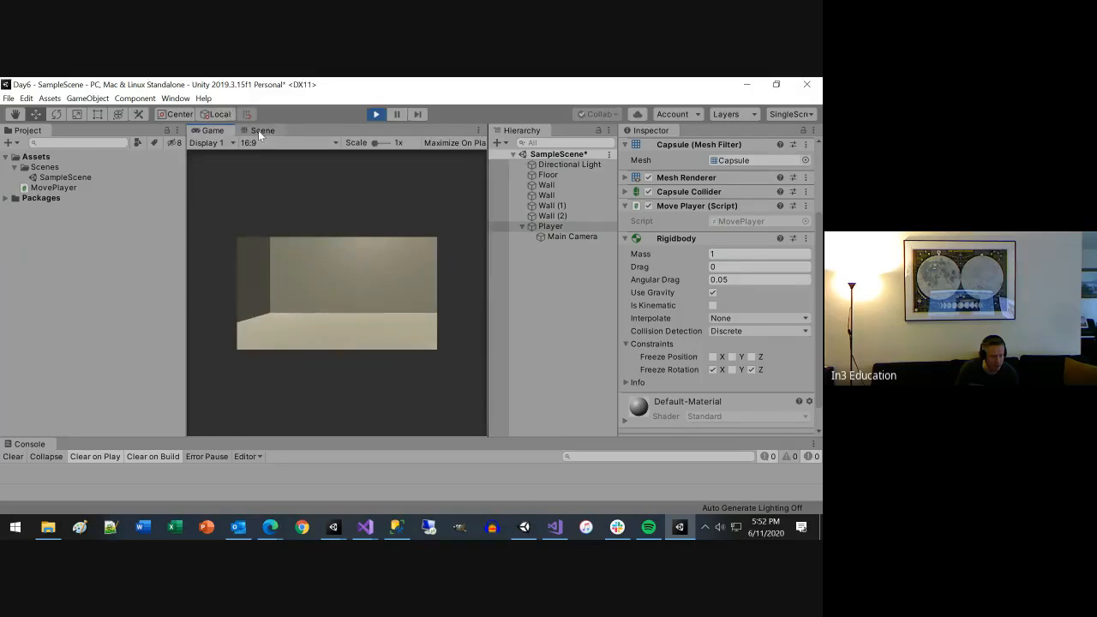
left_click(259, 131)
scroll(362, 296, "up", 10)
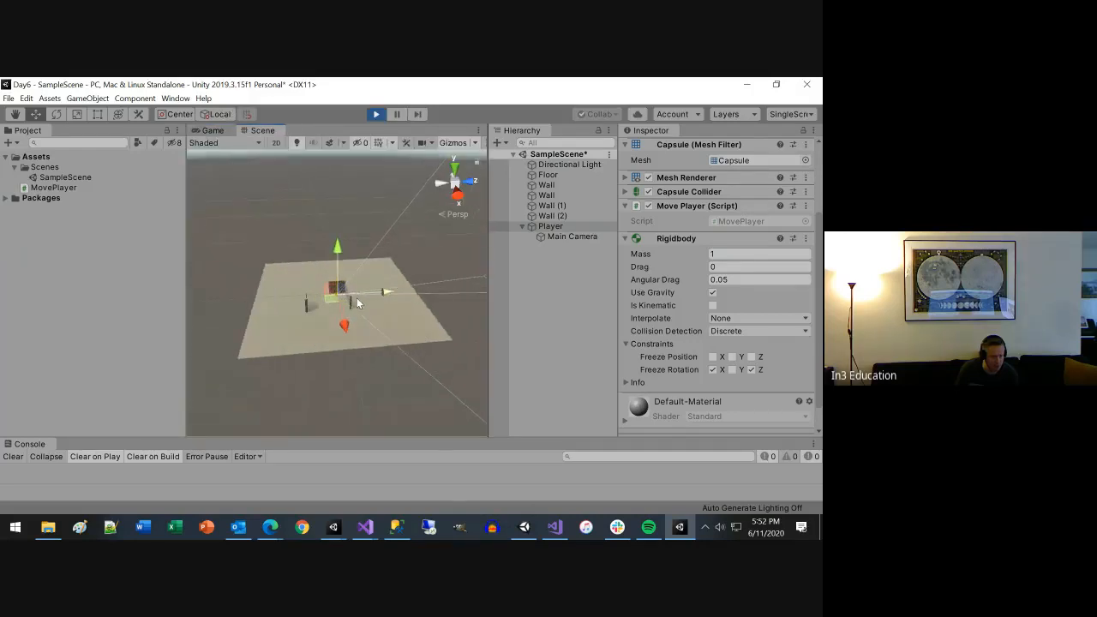
scroll(356, 297, "up", 10)
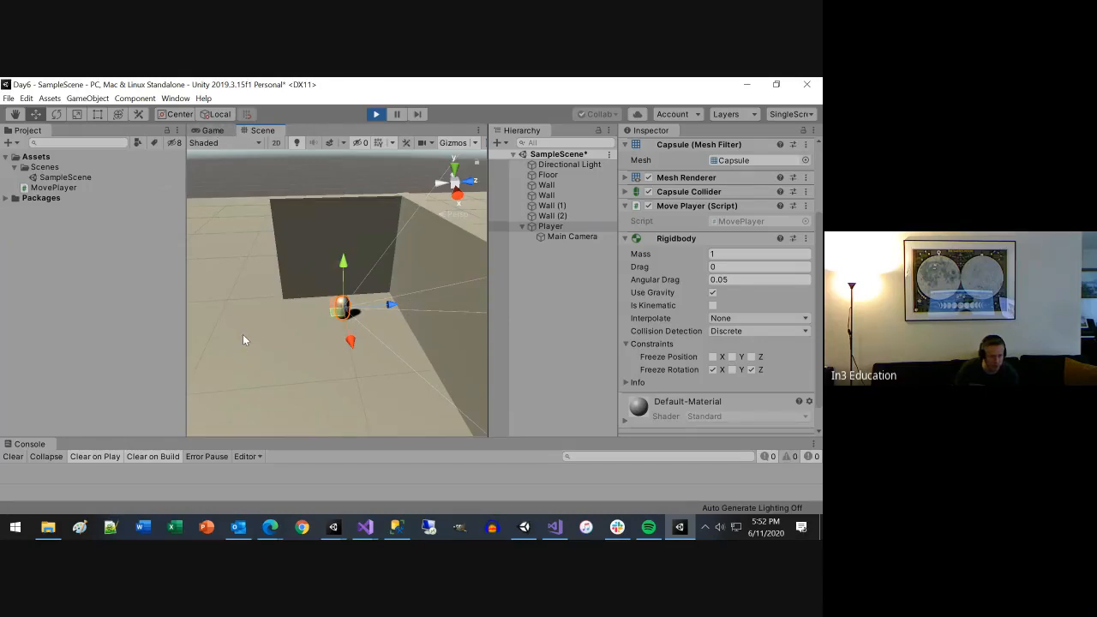
scroll(243, 340, "down", 3)
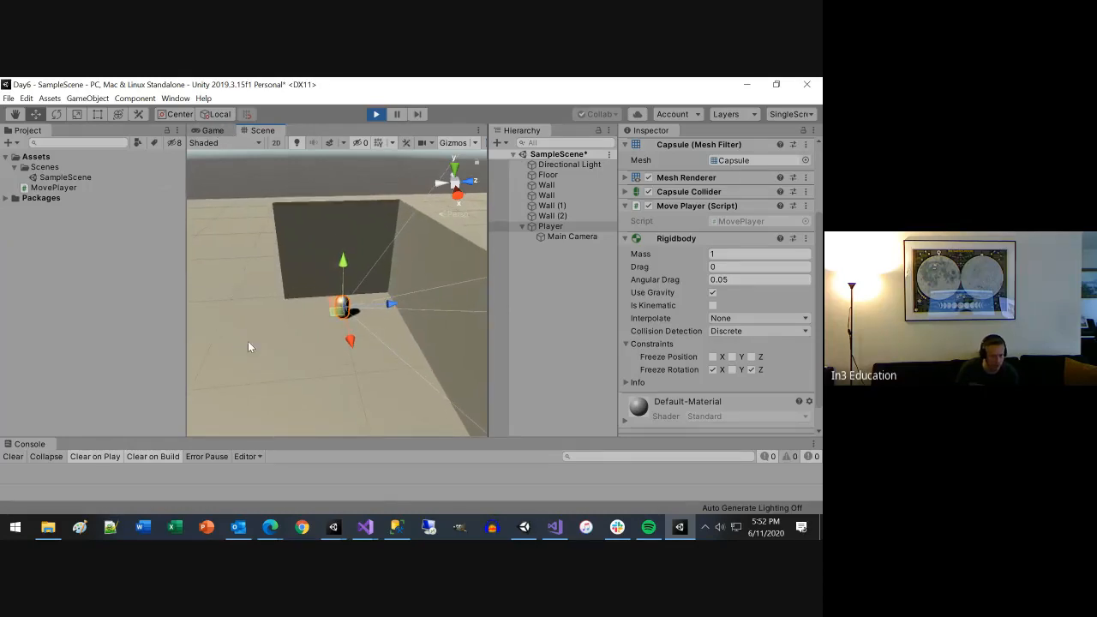
left_click(248, 341)
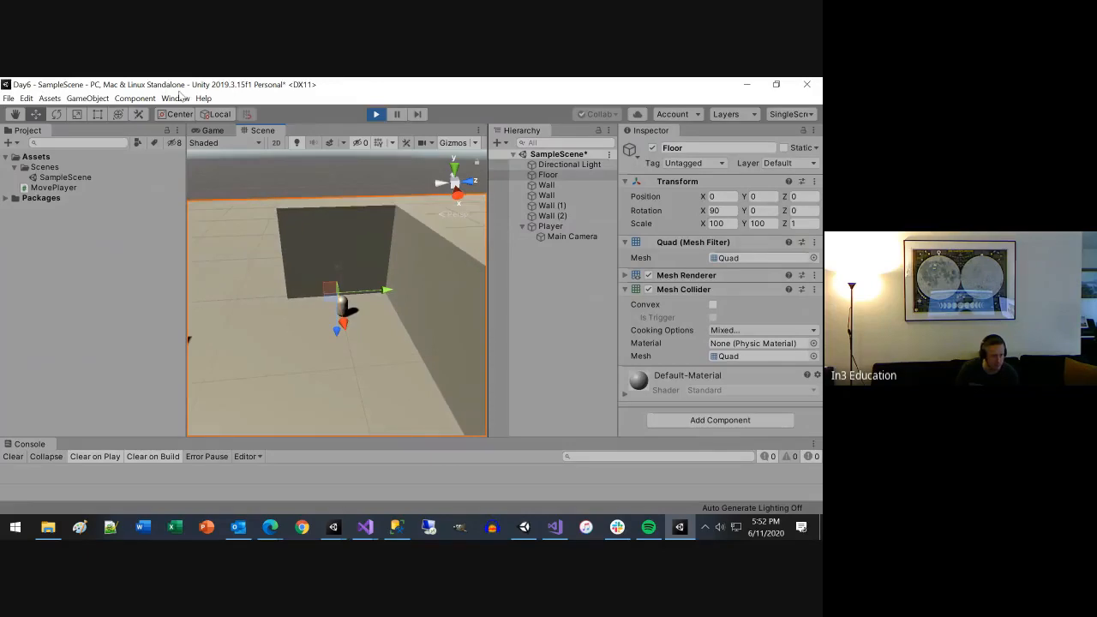
left_click(214, 130)
key("Right")
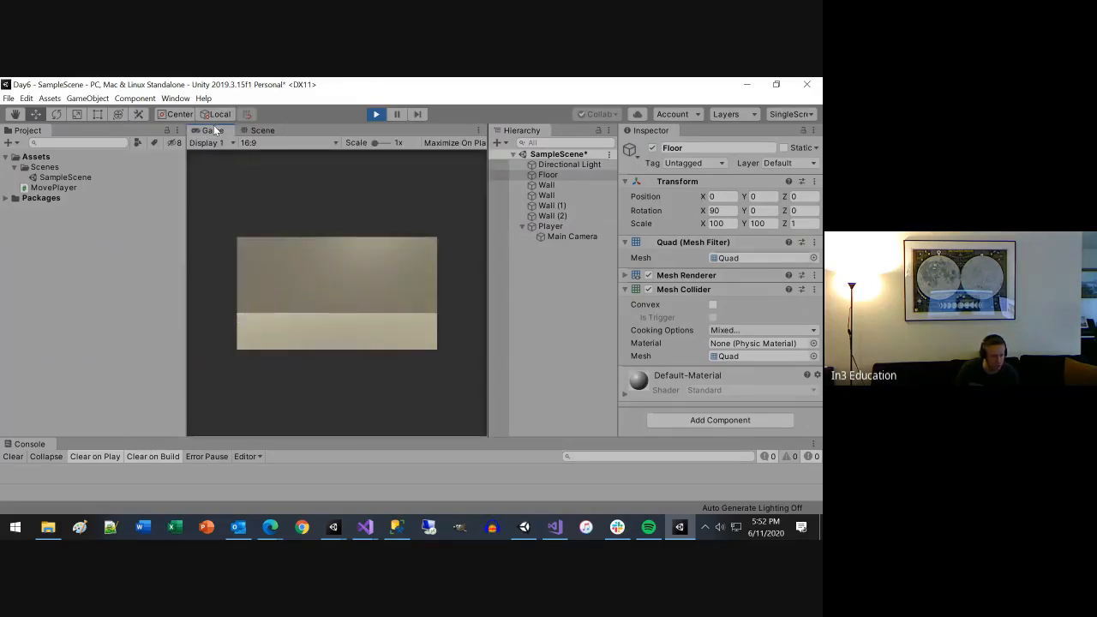
key("Right")
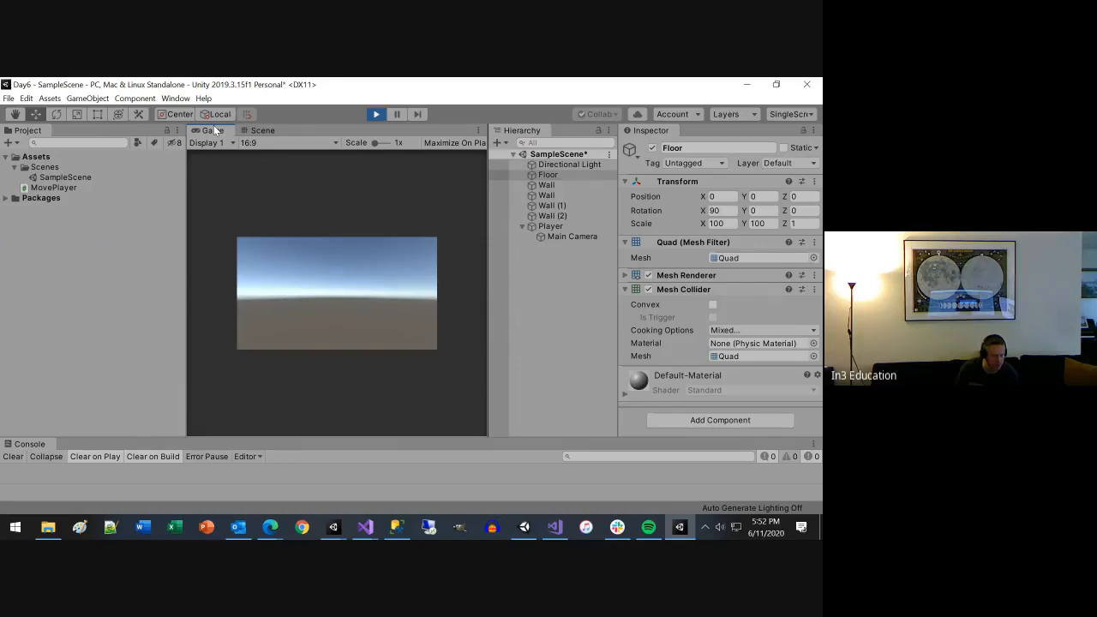
left_click(263, 131)
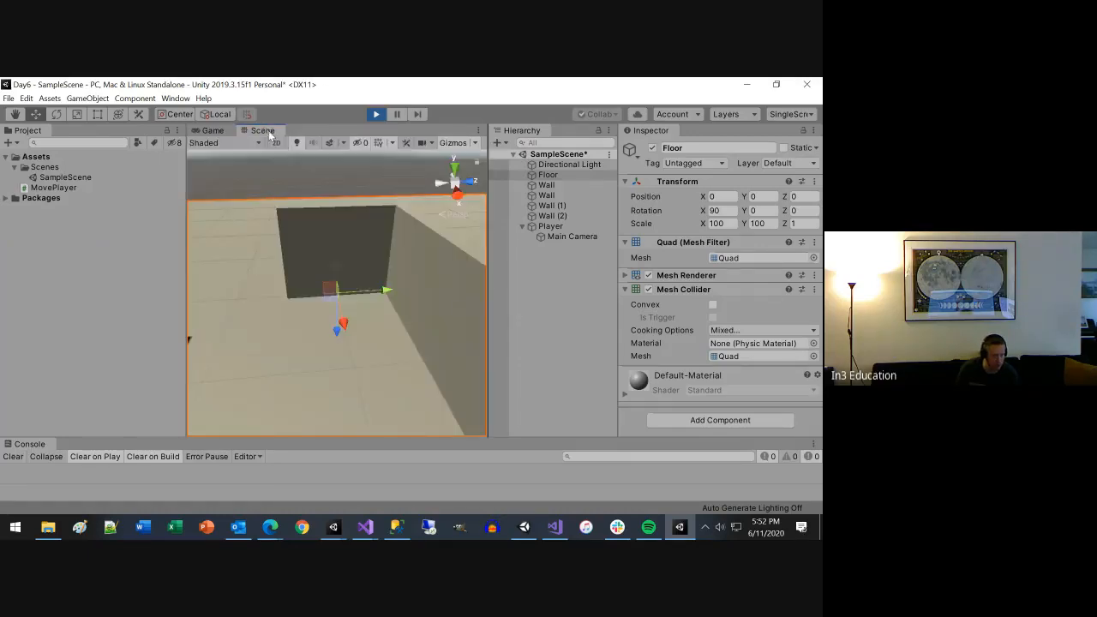
scroll(339, 416, "down", 10)
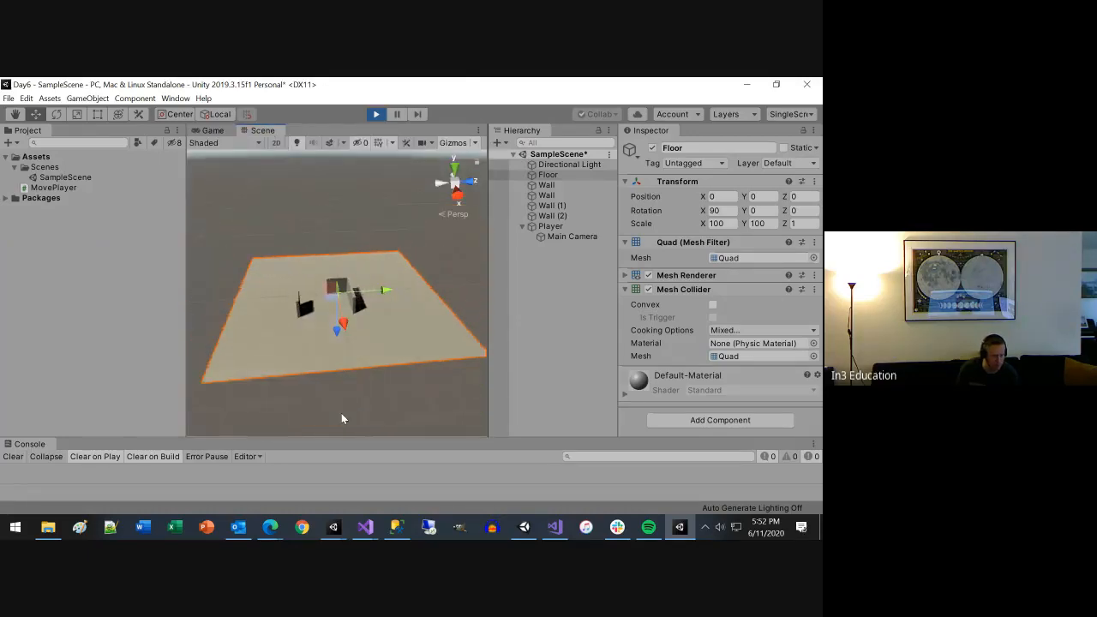
left_click(376, 114)
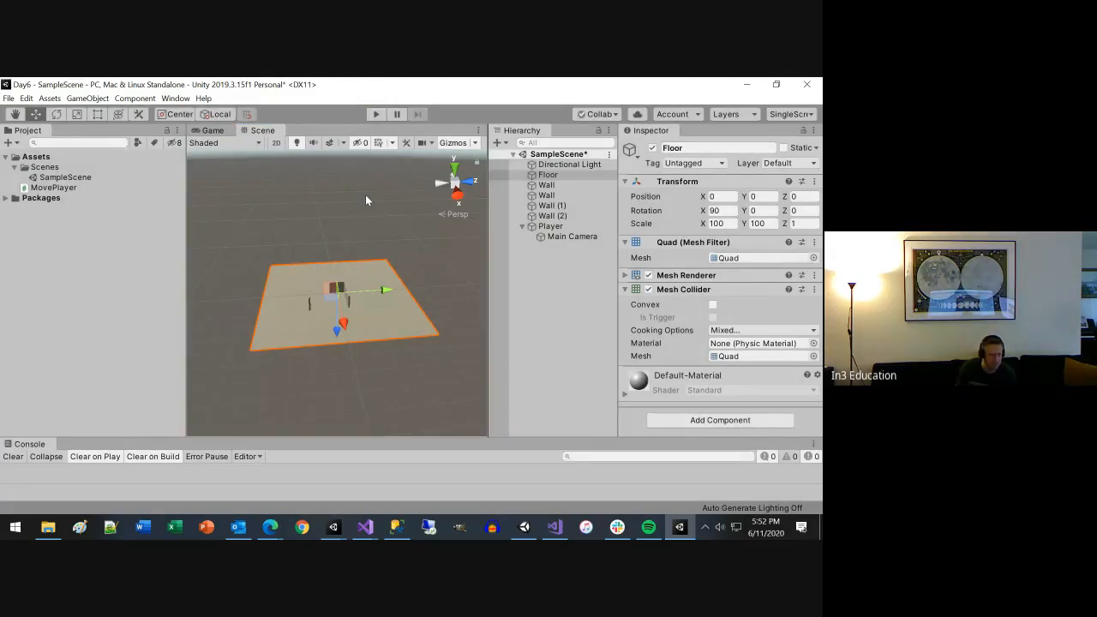
Step: Play the scene again and select the Player in the Scene view's hierarchy to inspect its Transform while the game runs
left_click(379, 113)
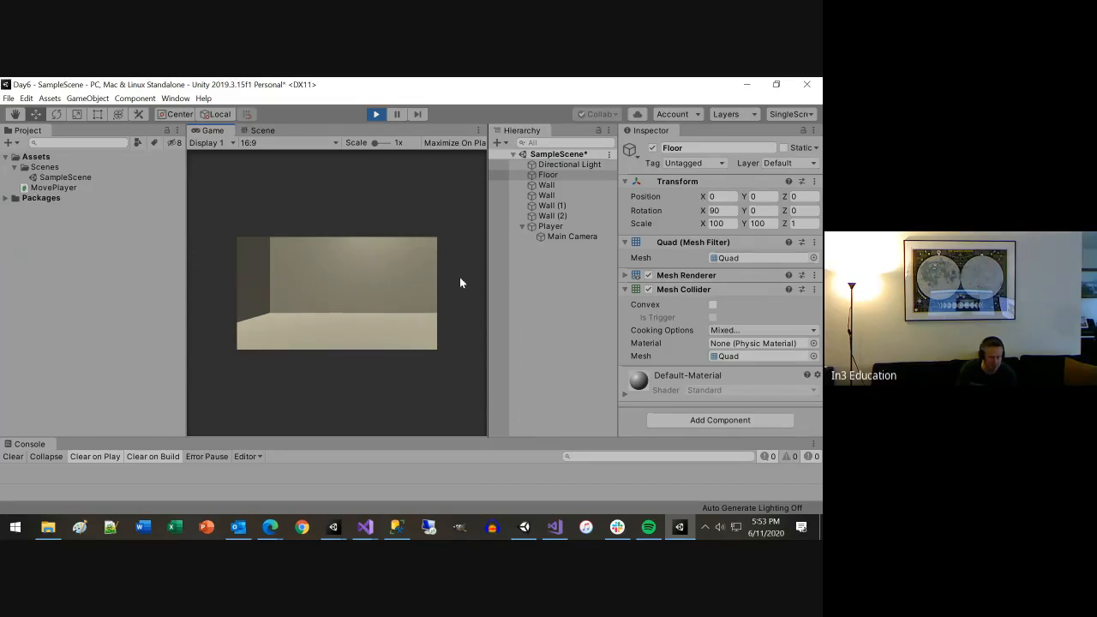
left_click(260, 131)
scroll(340, 330, "up", 8)
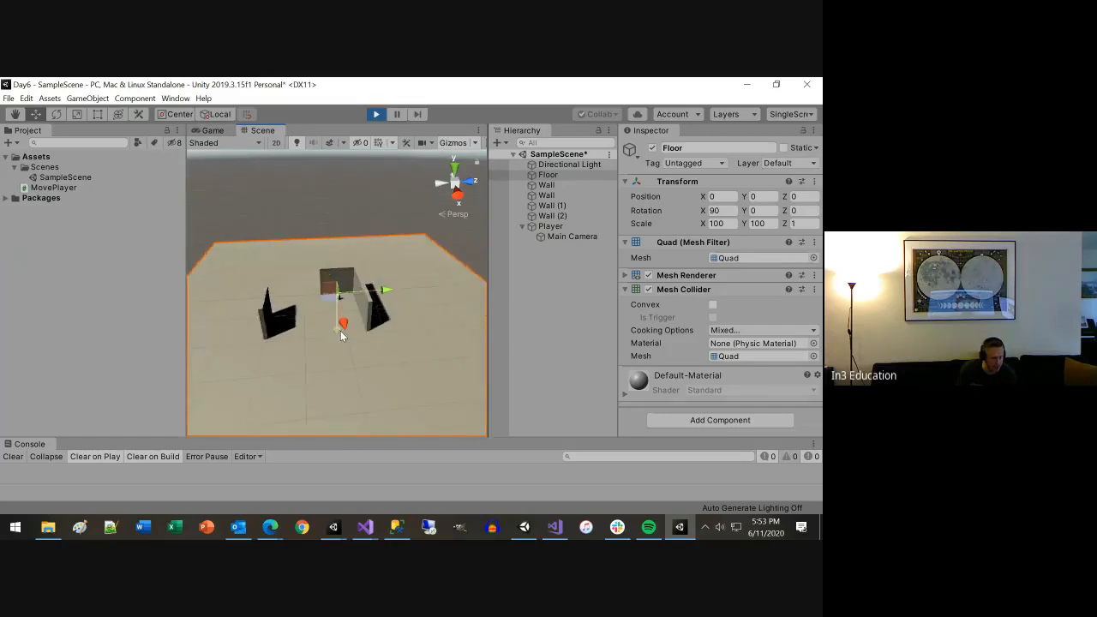
scroll(358, 353, "up", 3)
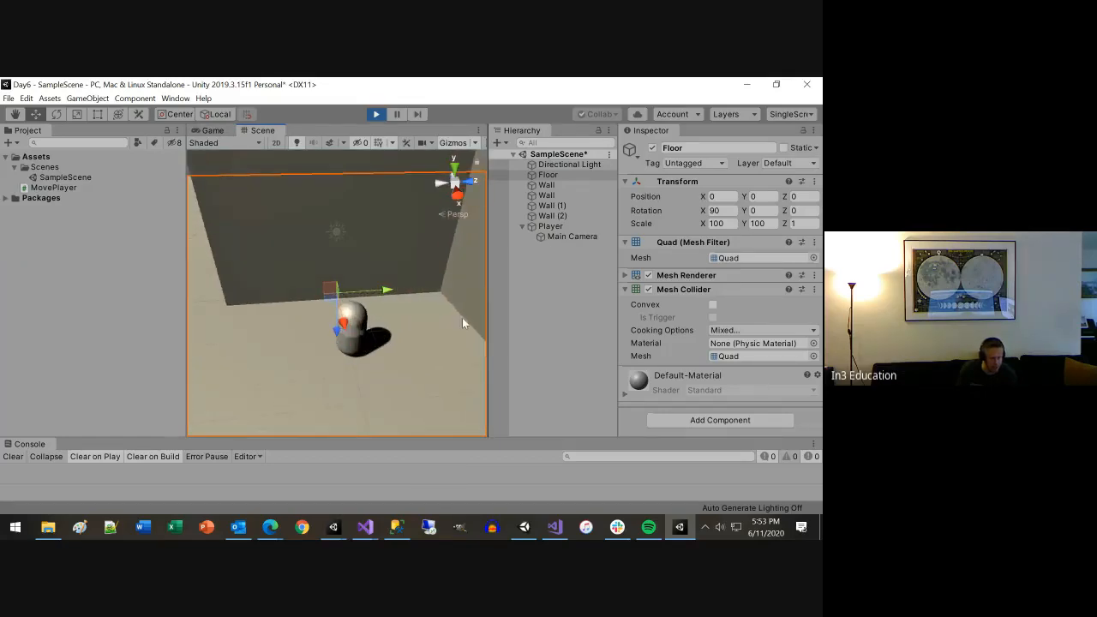
left_click(546, 226)
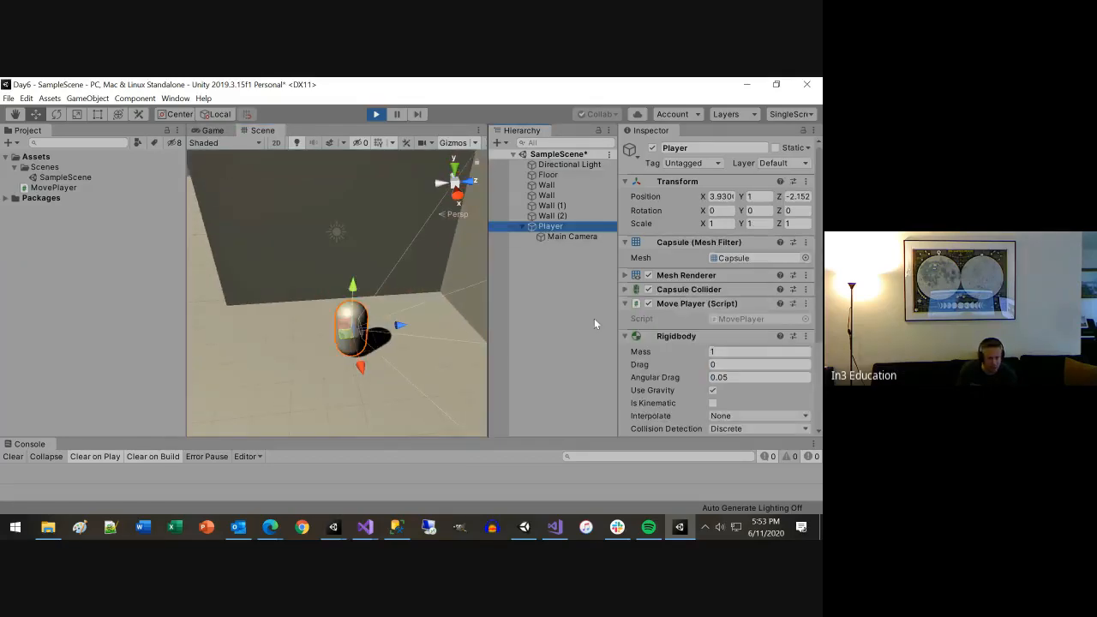
Step: Expand the Player's Capsule Collider, examine the capsule up close in the Scene view, and review its Rigidbody constraints
left_click(624, 289)
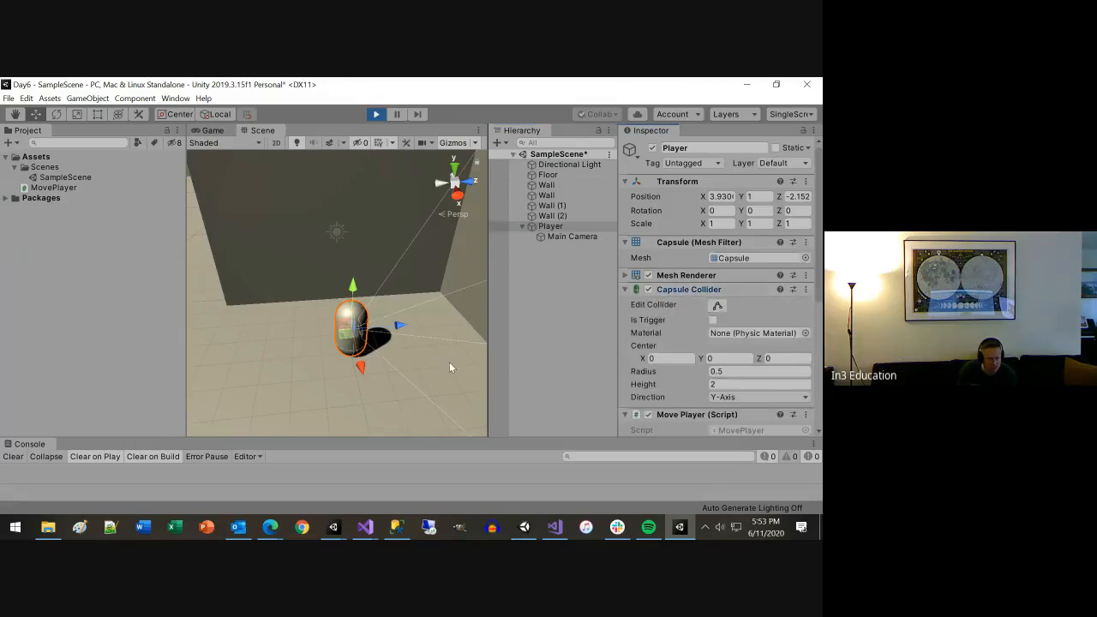
scroll(449, 361, "up", 5)
scroll(315, 338, "down", 6)
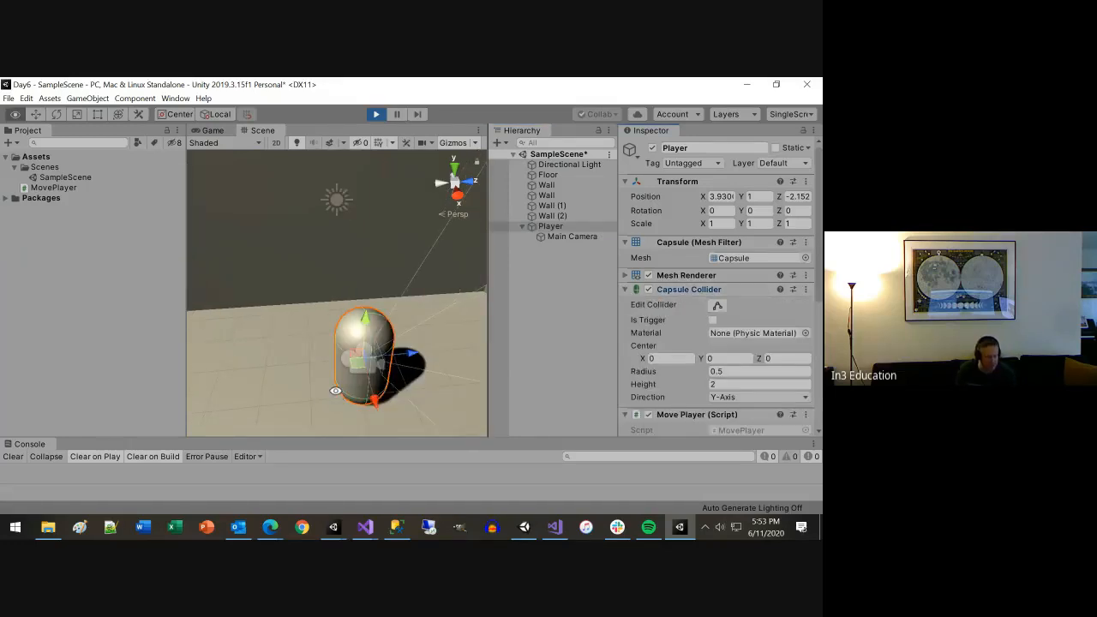
left_click_drag(336, 394, 355, 299, "alt")
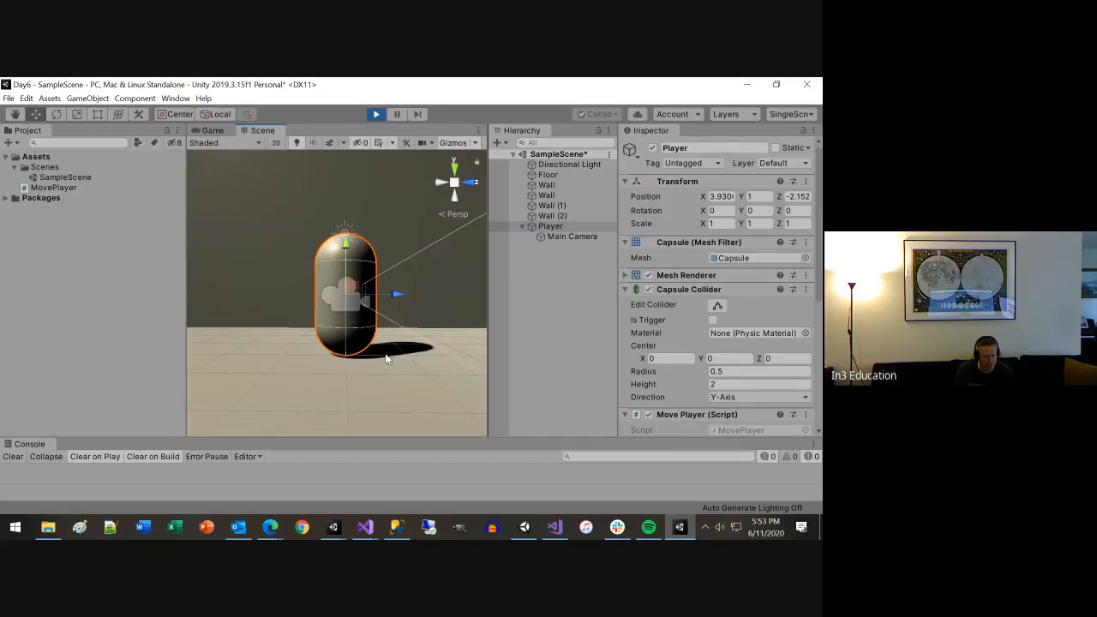
left_click_drag(386, 358, 433, 370, "alt")
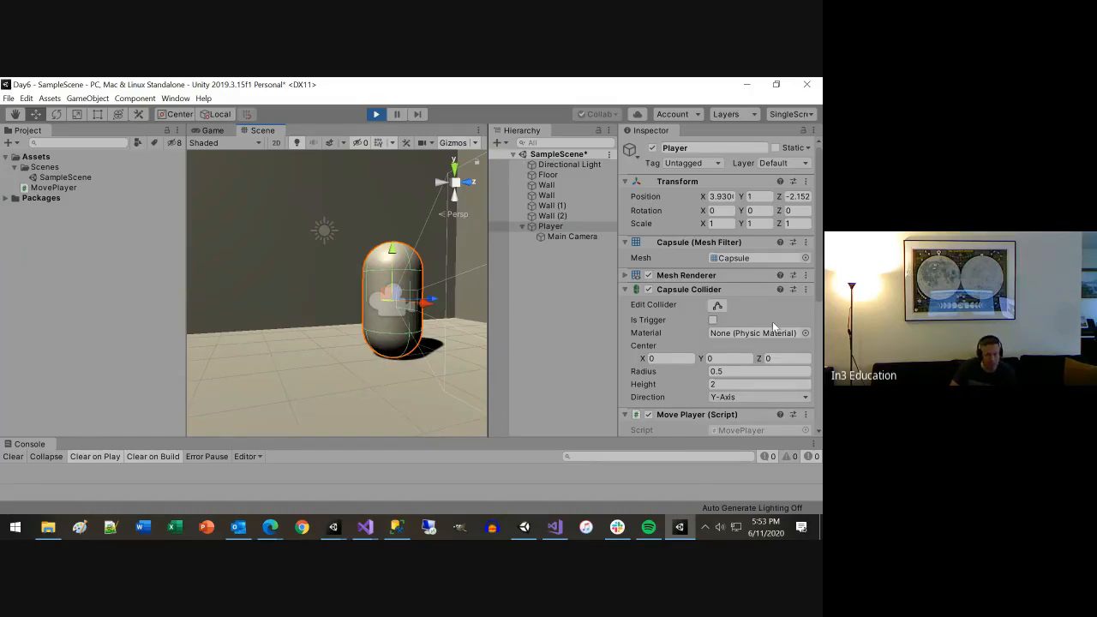
scroll(756, 321, "down", 5)
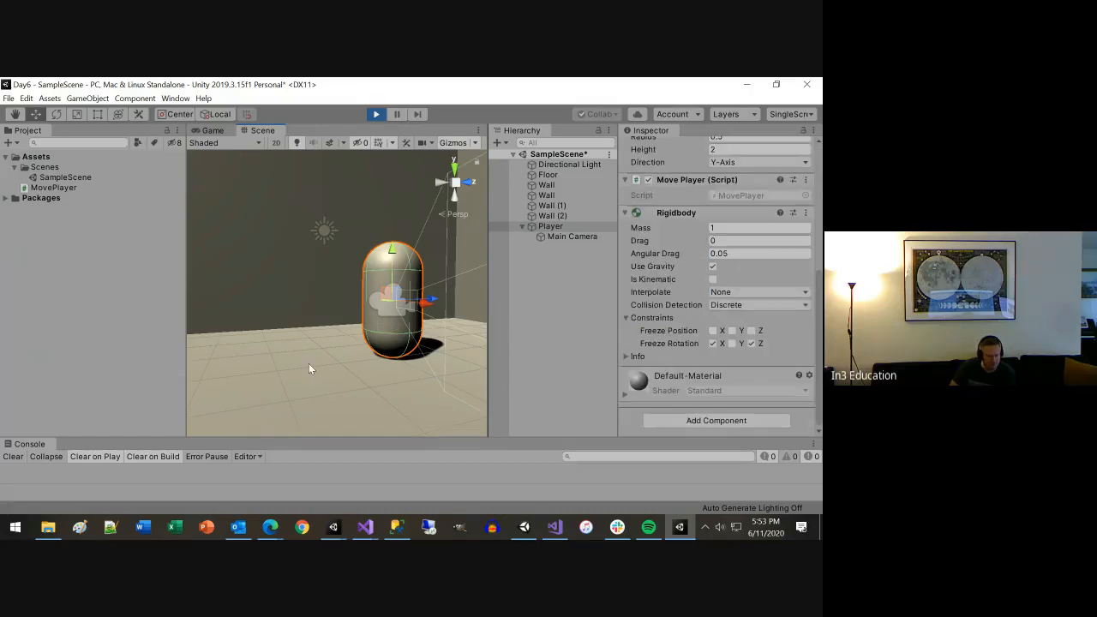
Step: Test the player's movement in the Game view by turning both ways and driving around the walls and across the floor
left_click(209, 131)
key("d")
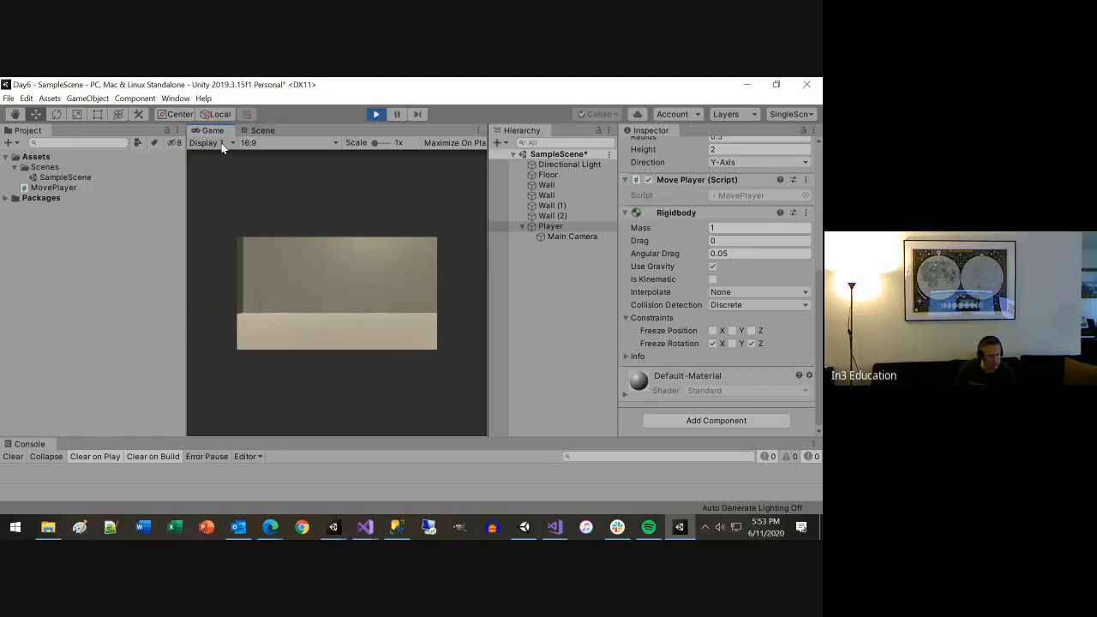
key("a")
key("a")
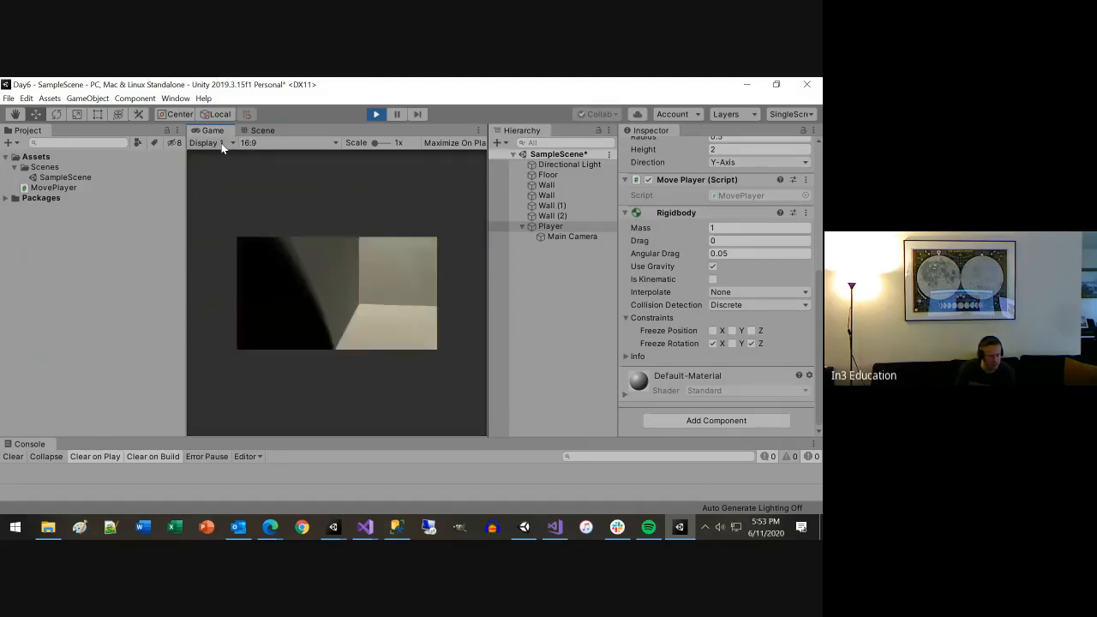
key("d")
key("d")
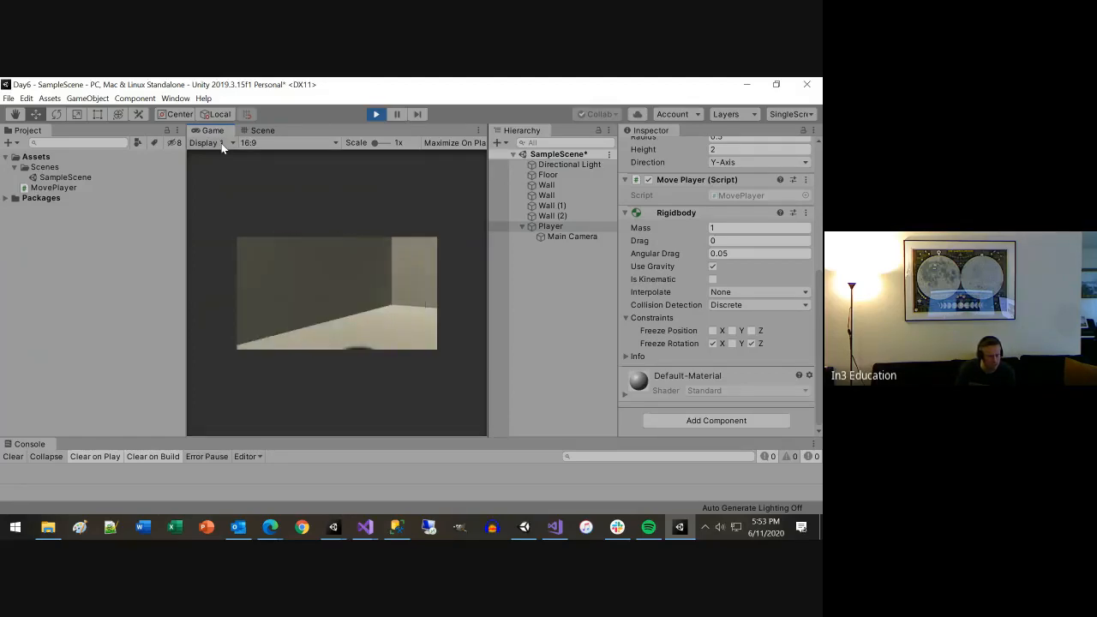
key("d")
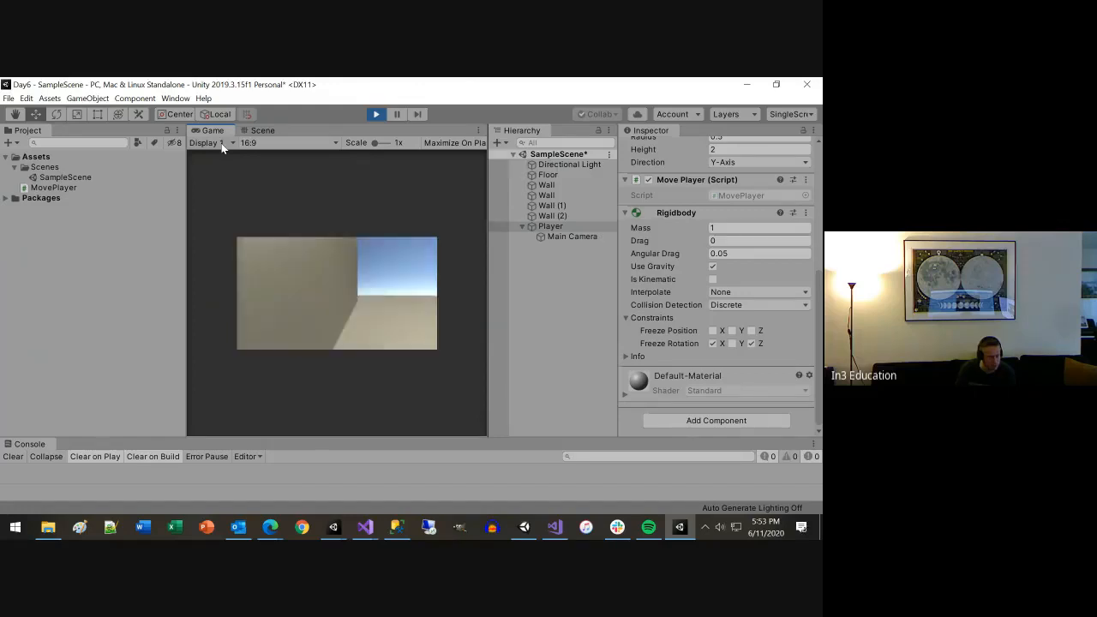
key("d")
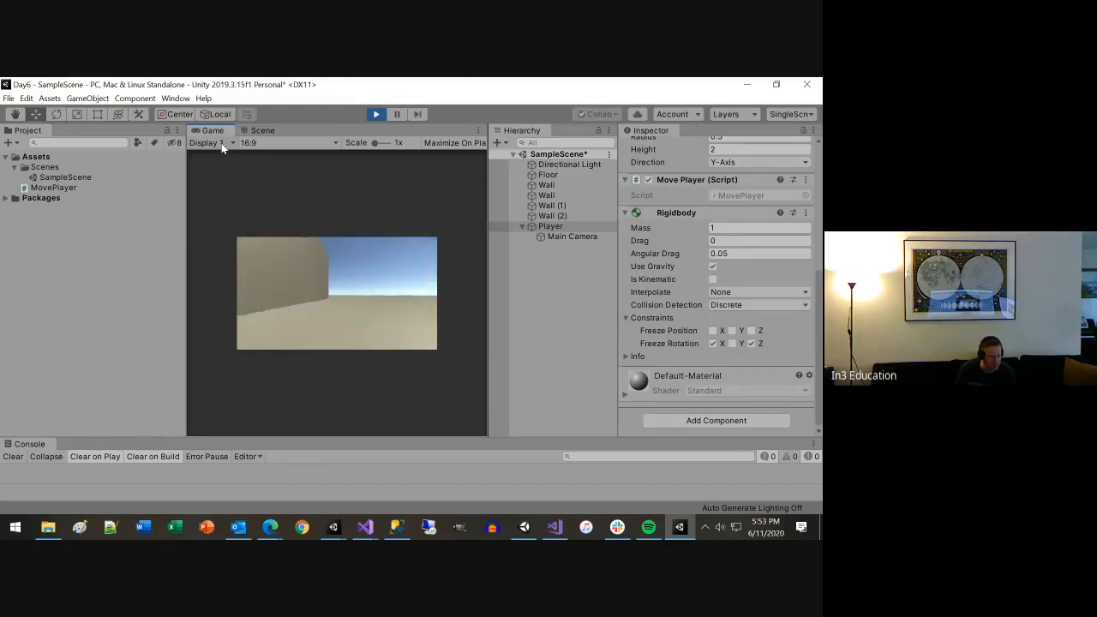
key("a")
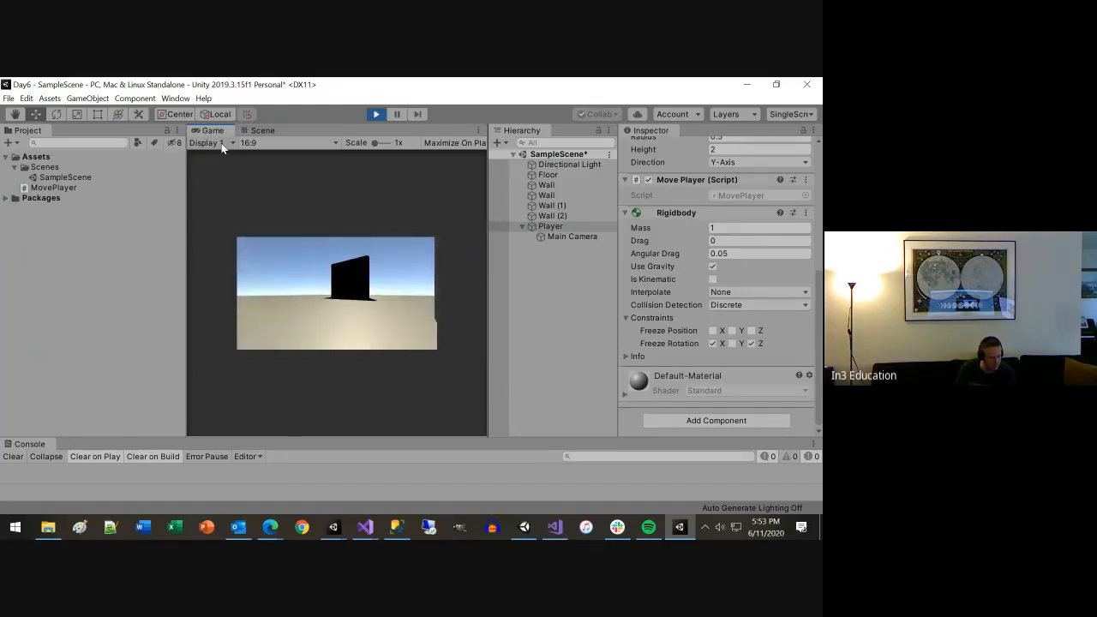
key("s")
key("w")
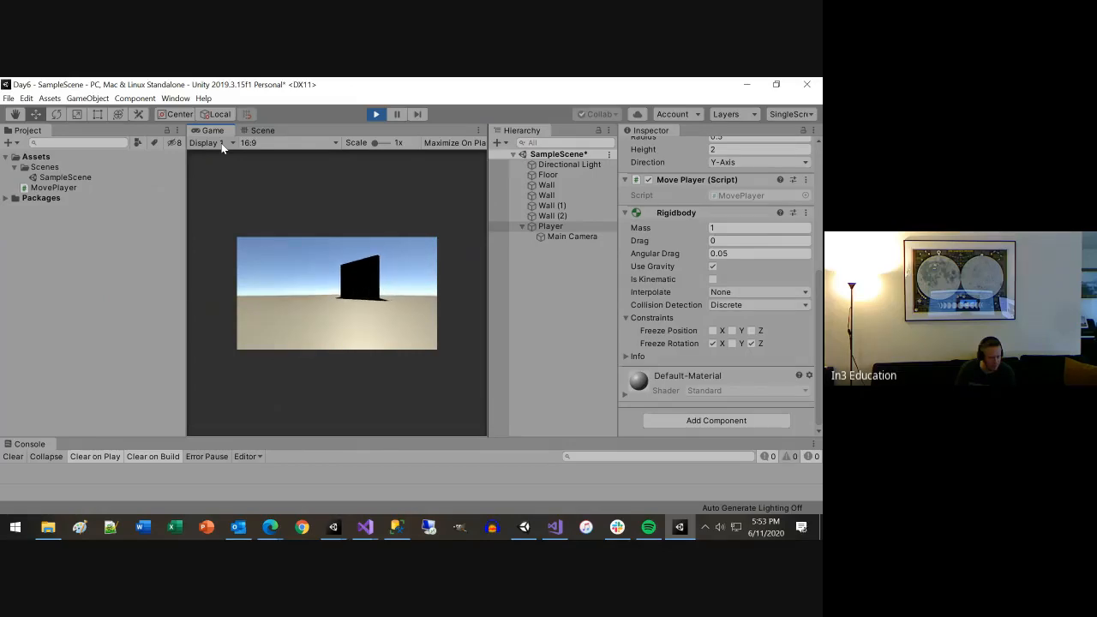
key("w")
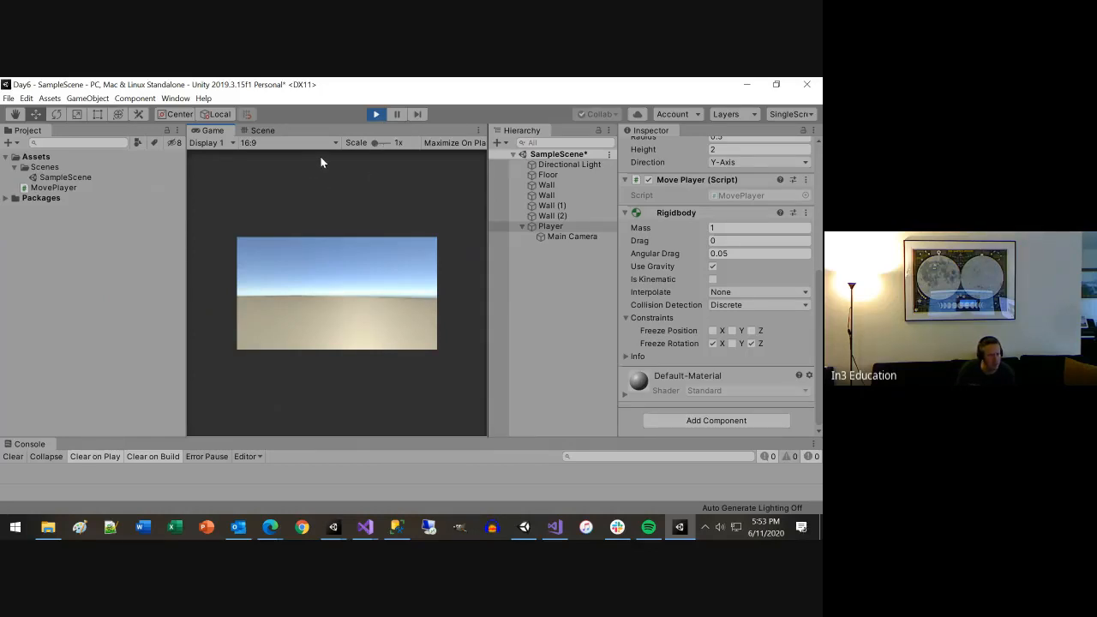
Step: Enlarge the Game view by setting its scale to 1.5x and widening its area on both sides, and stop the game
left_click(262, 131)
left_click(216, 130)
left_click_drag(374, 143, 378, 147)
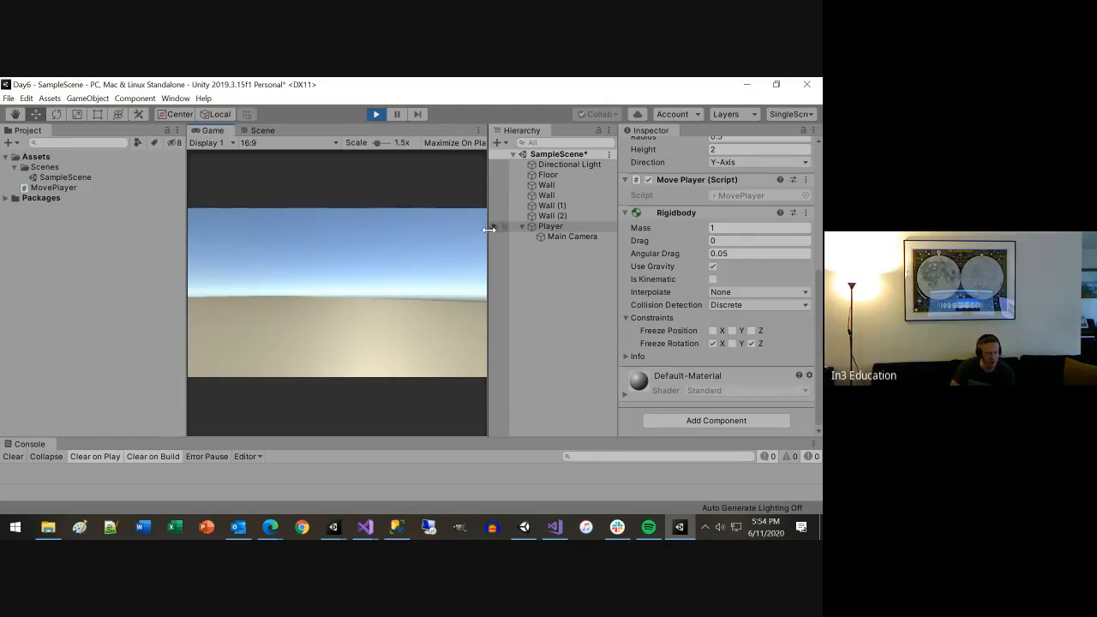
left_click_drag(489, 228, 516, 215)
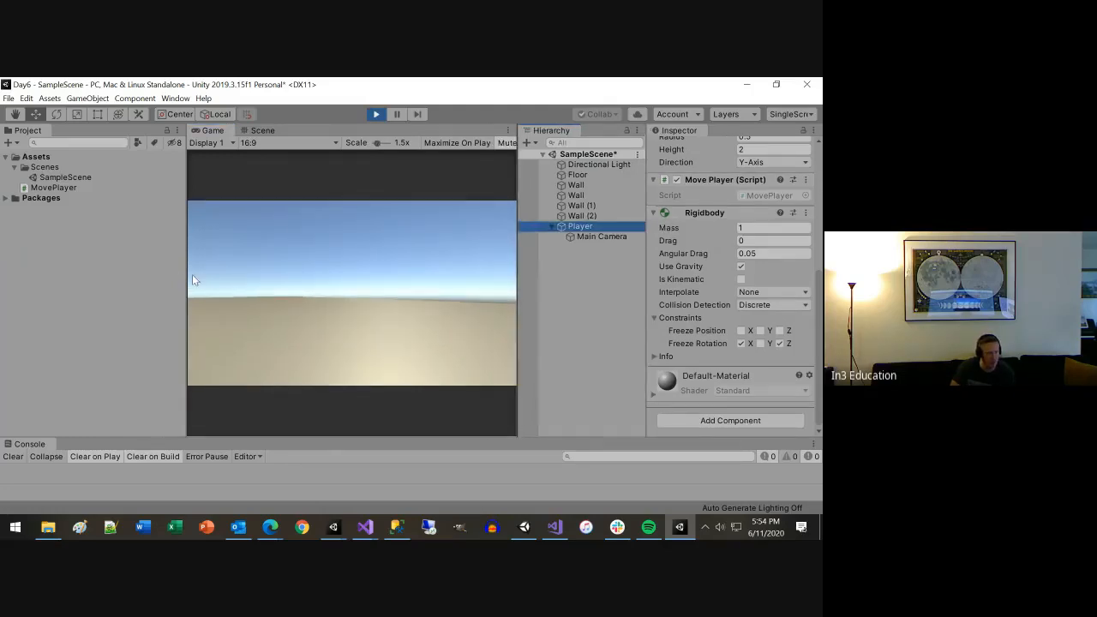
left_click_drag(187, 279, 104, 263)
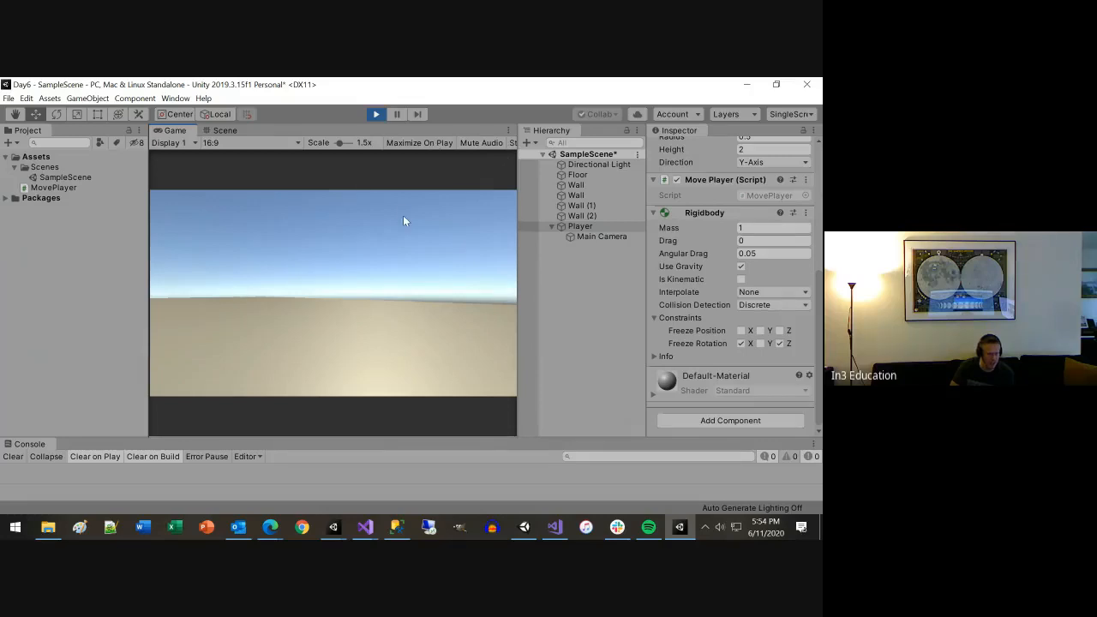
left_click(374, 114)
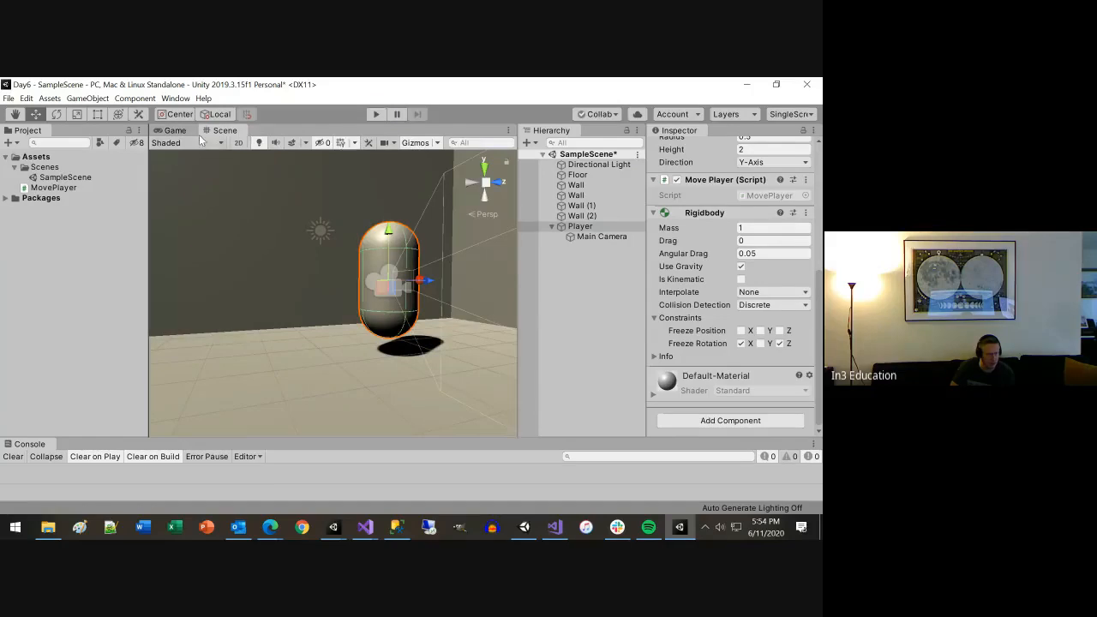
Step: Enable Maximize On Play for the Game view and undock it as a floating window over the editor
left_click(175, 130)
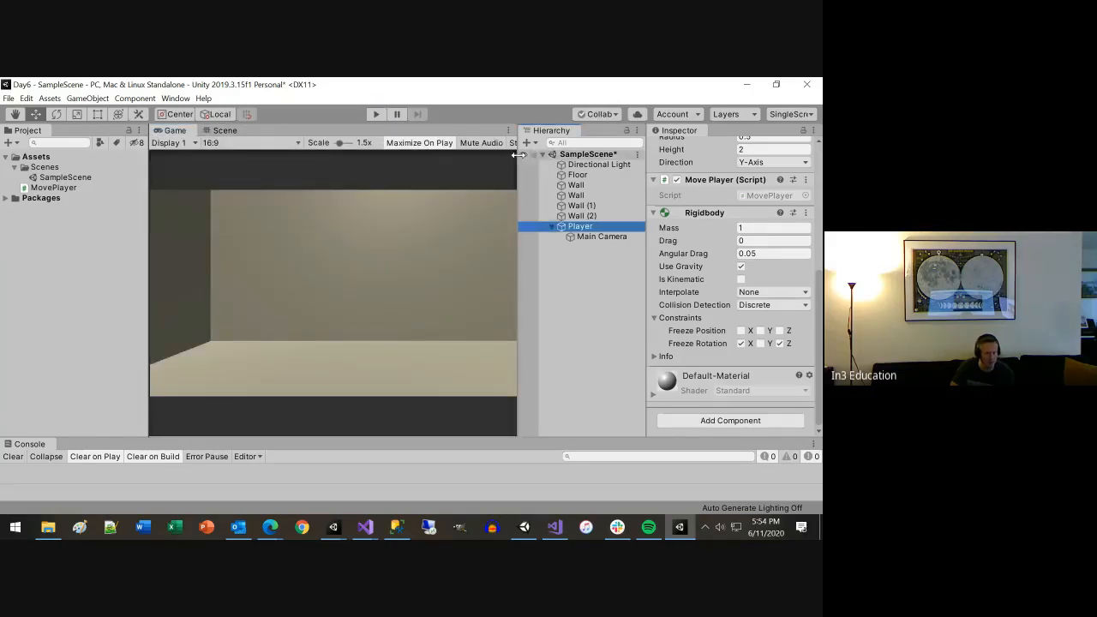
left_click(32, 215)
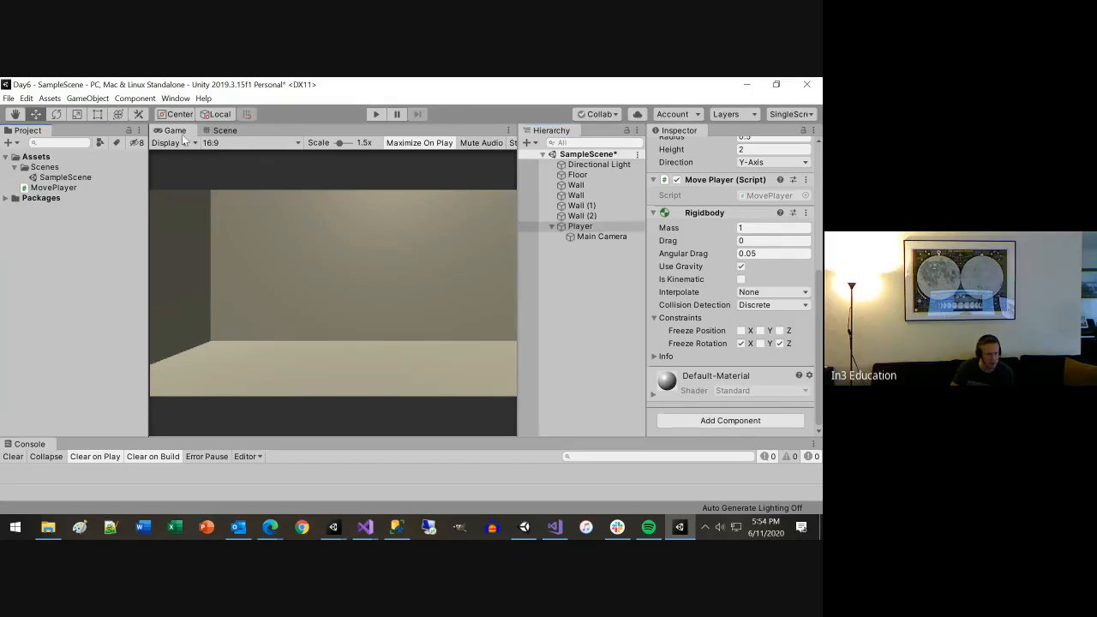
left_click_drag(178, 132, 0, 257)
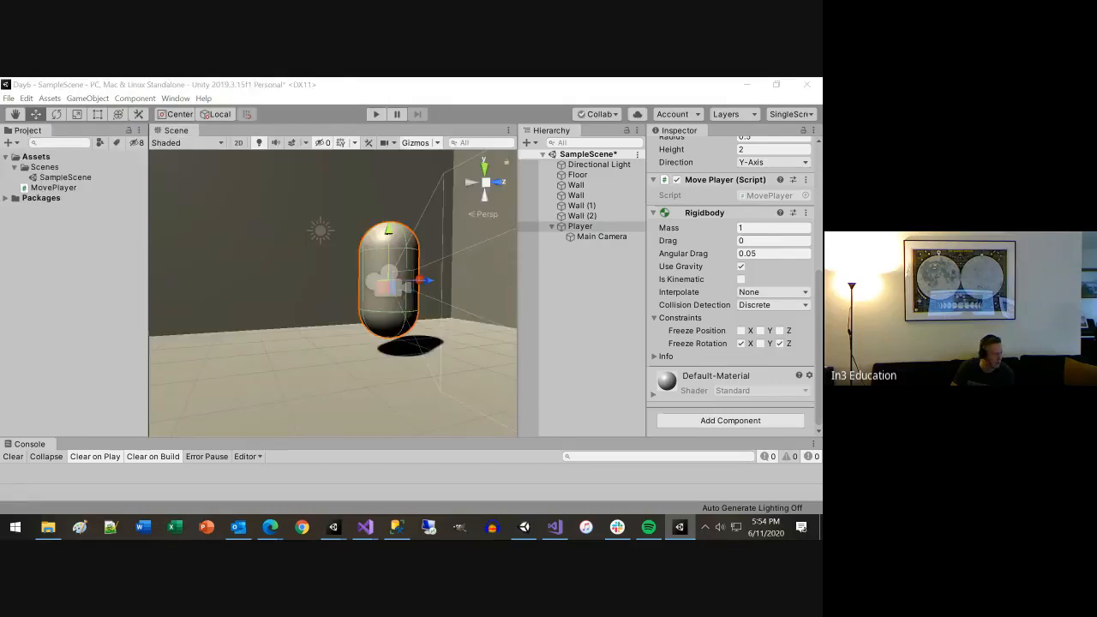
left_click_drag(0, 180, 271, 200)
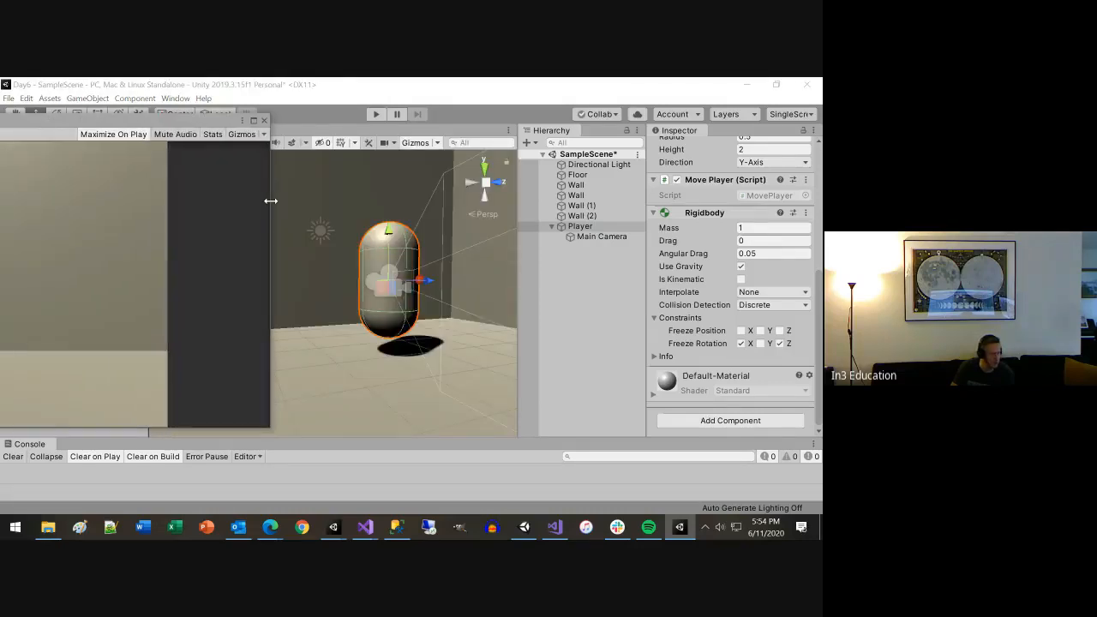
left_click_drag(195, 119, 690, 116)
Step: Show and hide the Game view's statistics overlay and its gizmos in turn
left_click(711, 129)
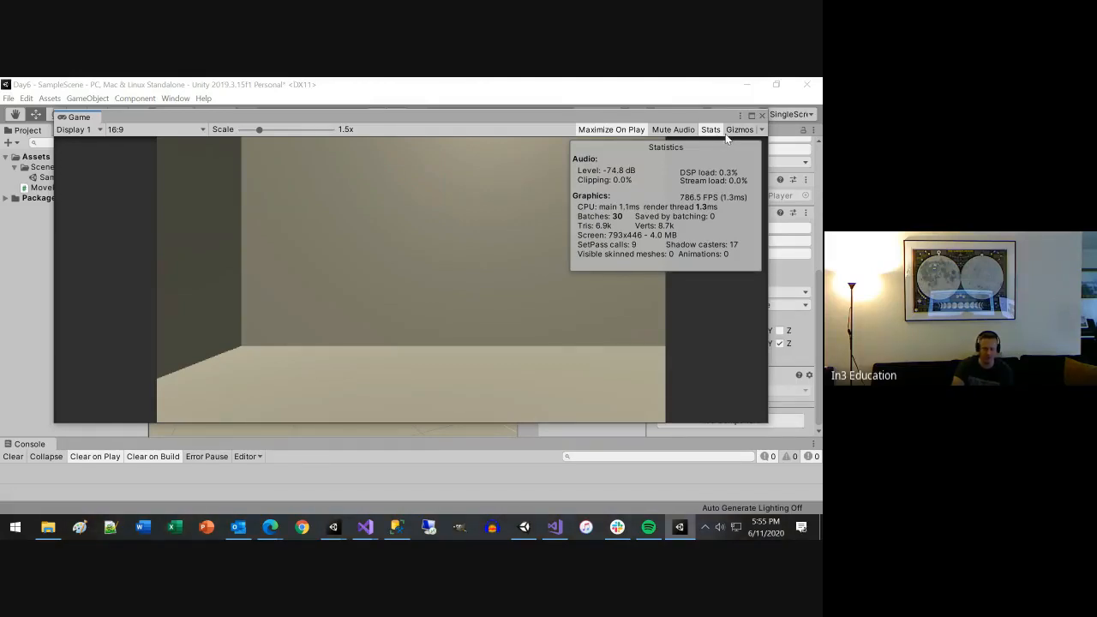
left_click(709, 132)
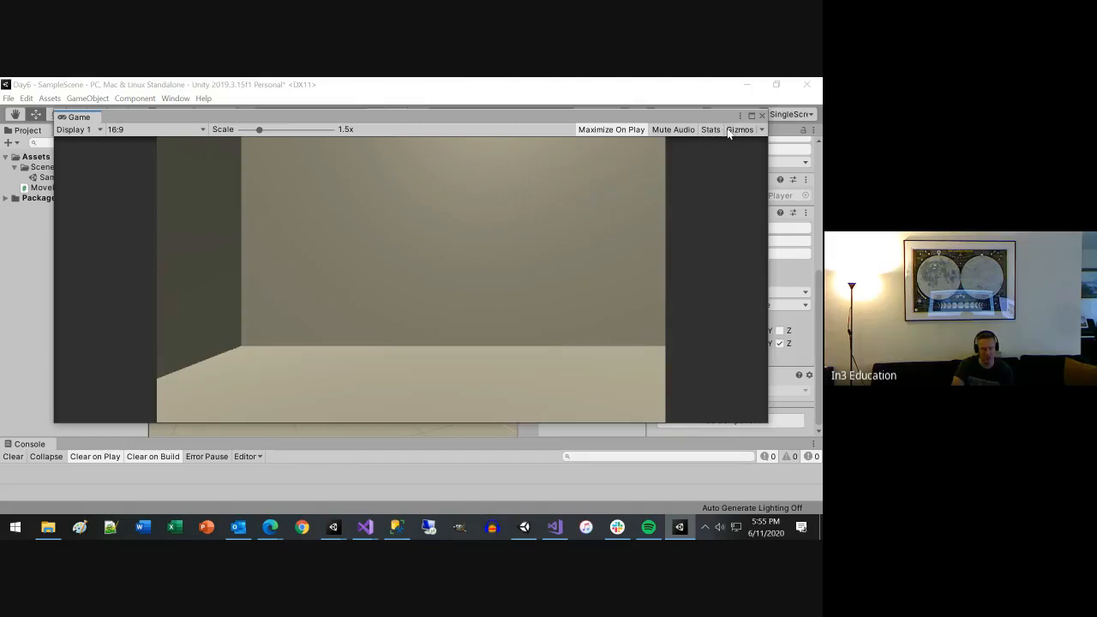
left_click(739, 130)
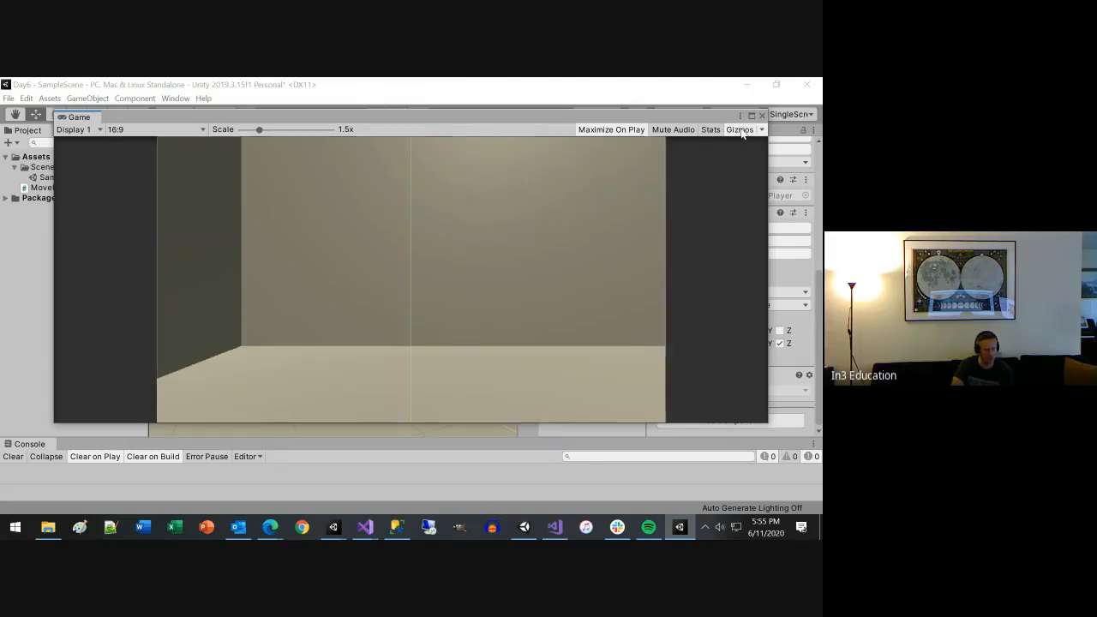
left_click(740, 131)
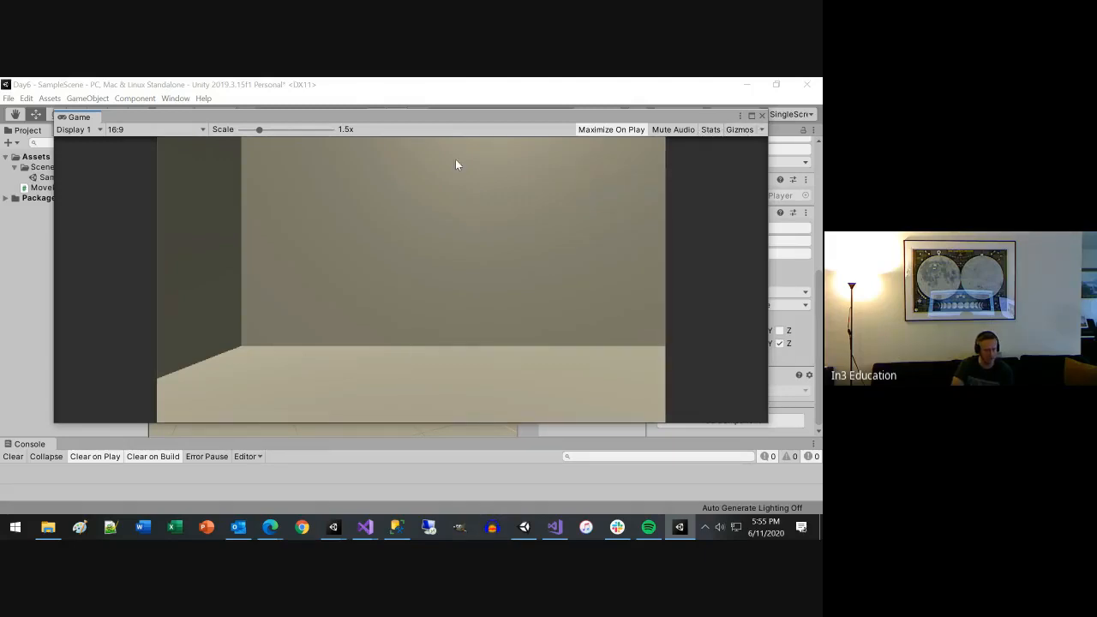
Step: Reduce the floating Game view's scale to 1.16x and switch its gizmos on and off again
scroll(505, 195, "down", 4)
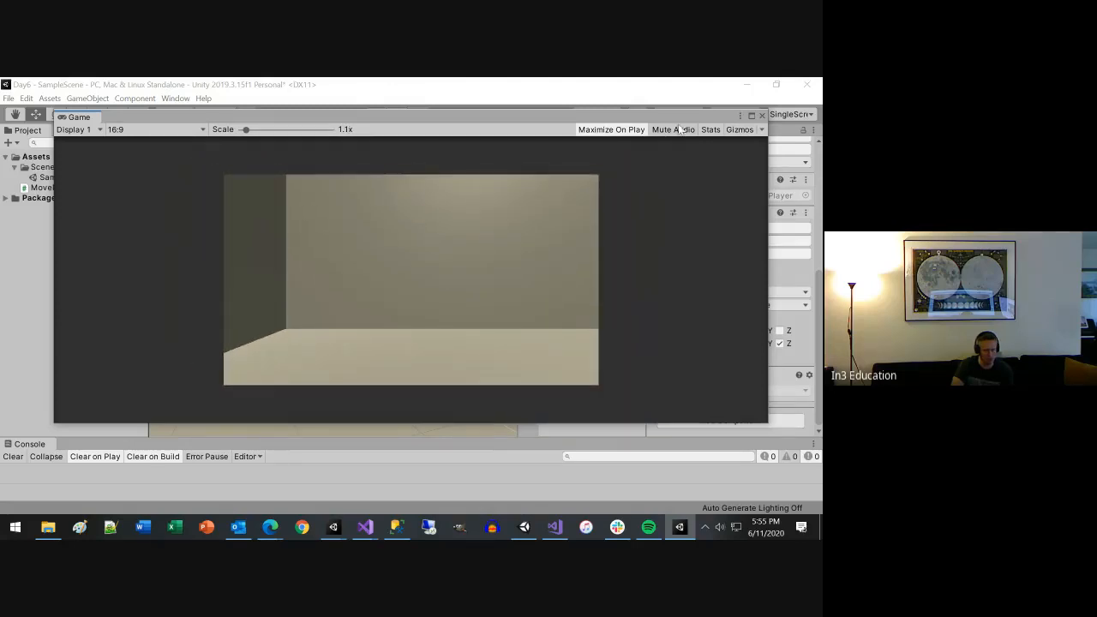
mouse_move(638, 121)
left_mouse_down()
mouse_move(580, 192)
mouse_move(583, 207)
mouse_move(645, 123)
left_mouse_up()
left_click(749, 133)
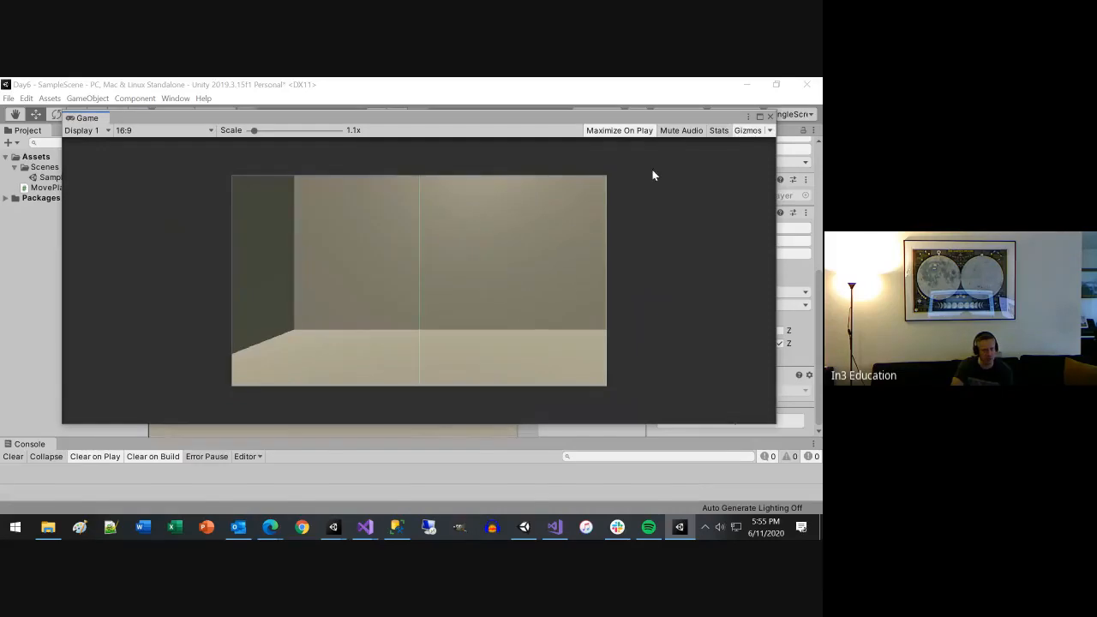
scroll(498, 305, "down", 1)
scroll(501, 305, "up", 2)
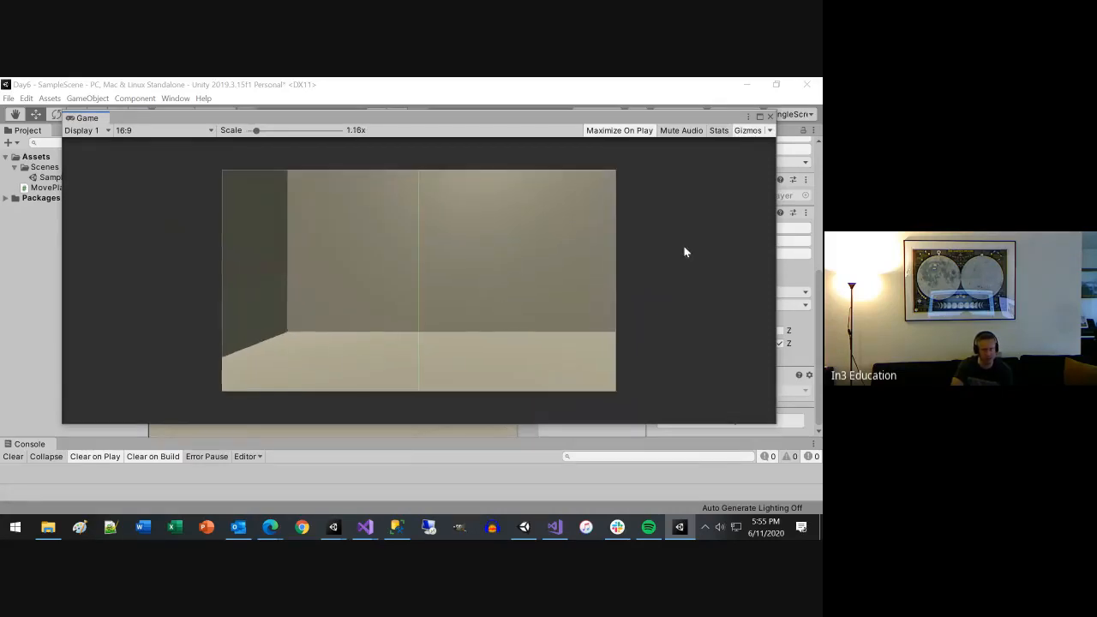
left_click(765, 131)
left_click(765, 131)
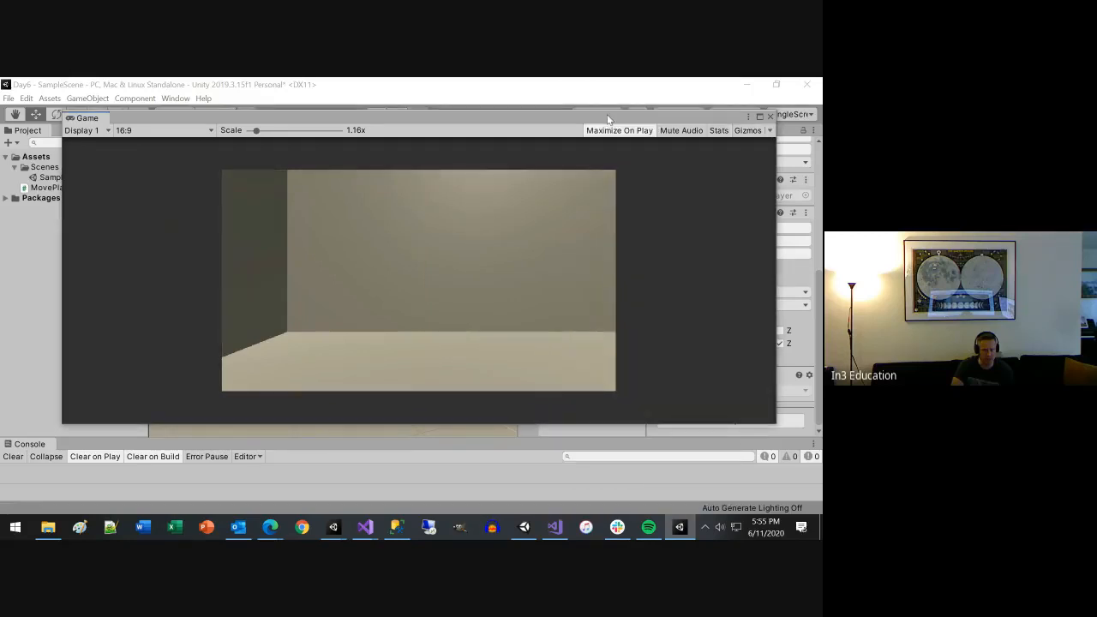
Step: Lower the floating Game window to uncover the Scene view and toggle the Game gizmos on and off for comparison
left_click_drag(535, 118, 539, 259)
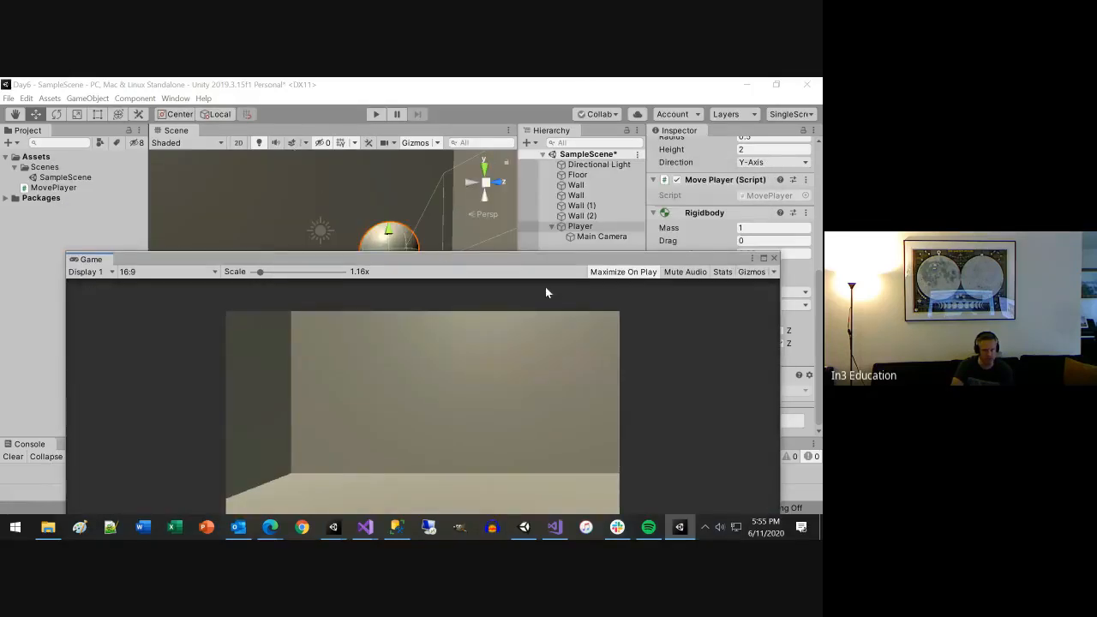
left_click(749, 273)
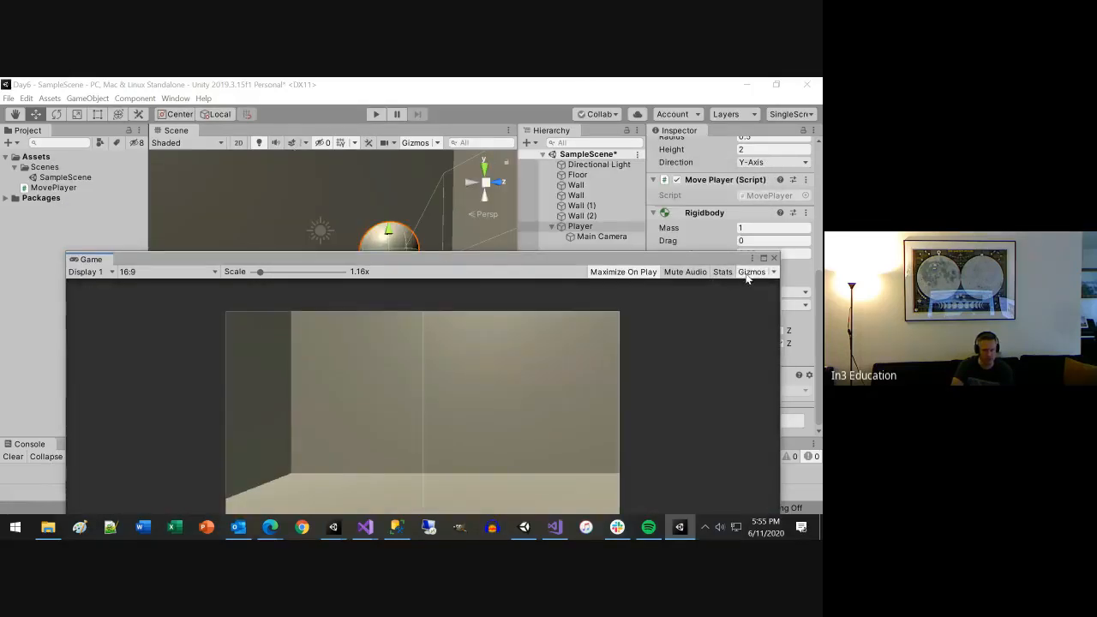
left_click(747, 273)
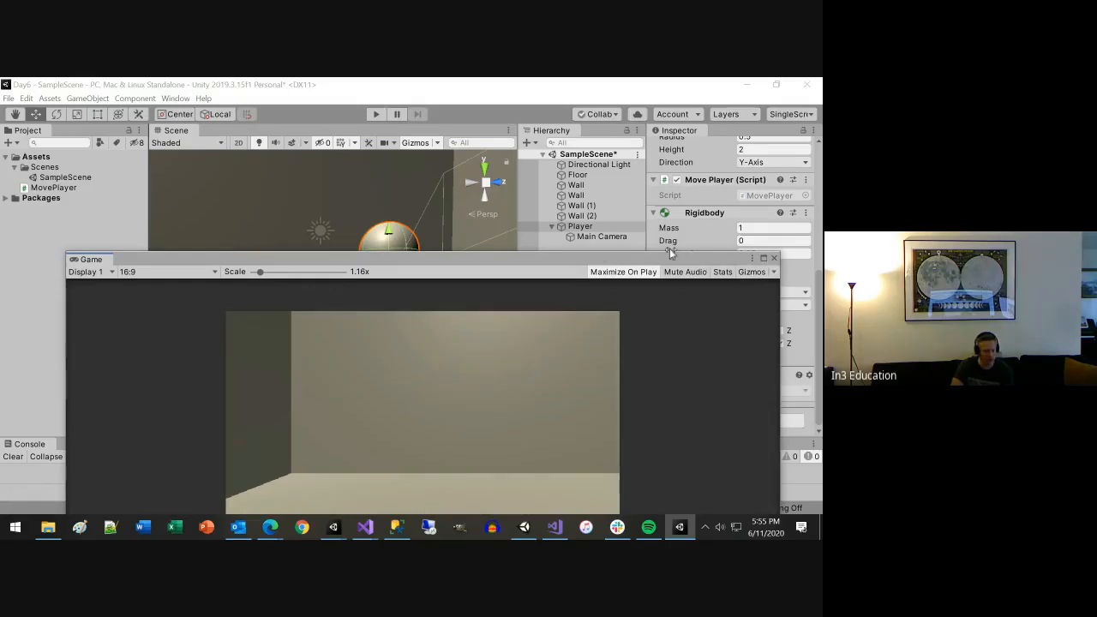
Step: Dock the Game view after the Scene view in the central area, and play and stop the scene to test Maximize On Play
left_click_drag(89, 261, 179, 163)
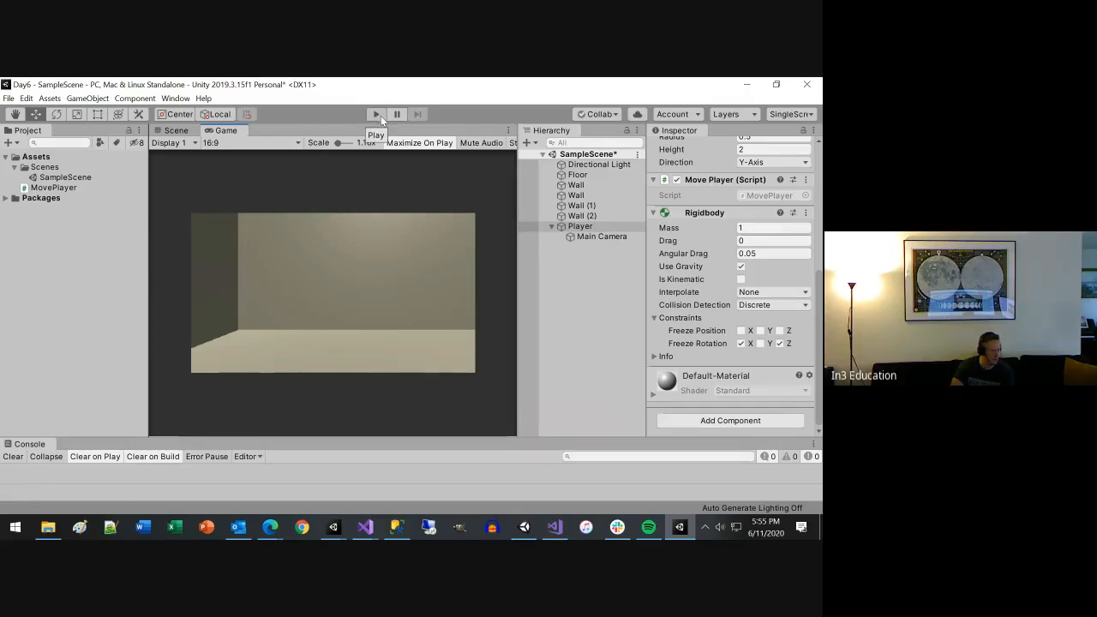
left_click(377, 114)
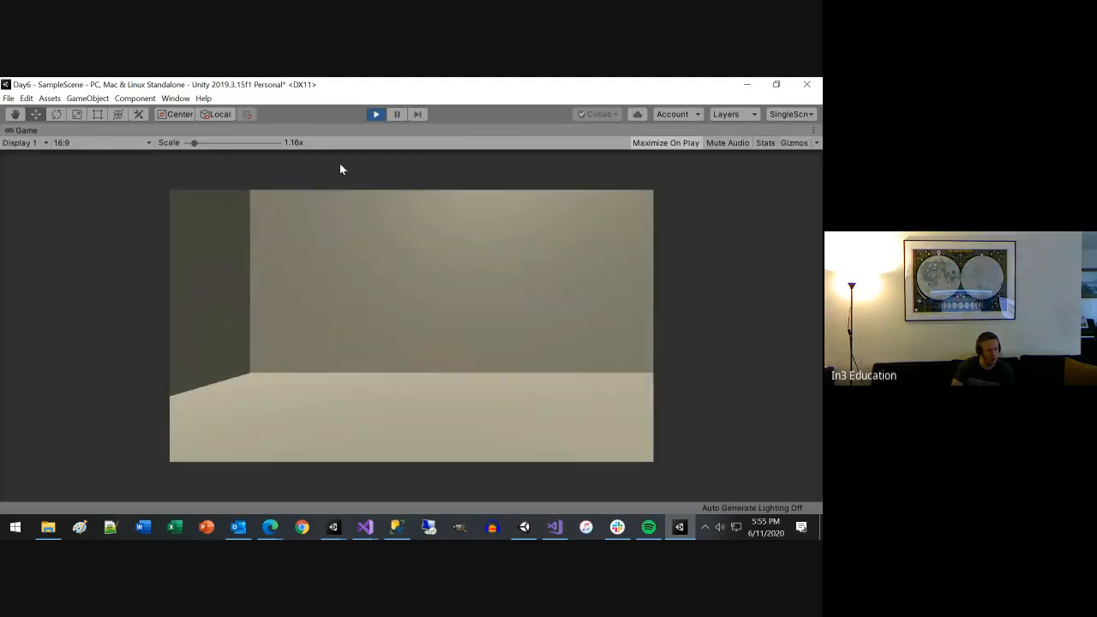
left_click(373, 114)
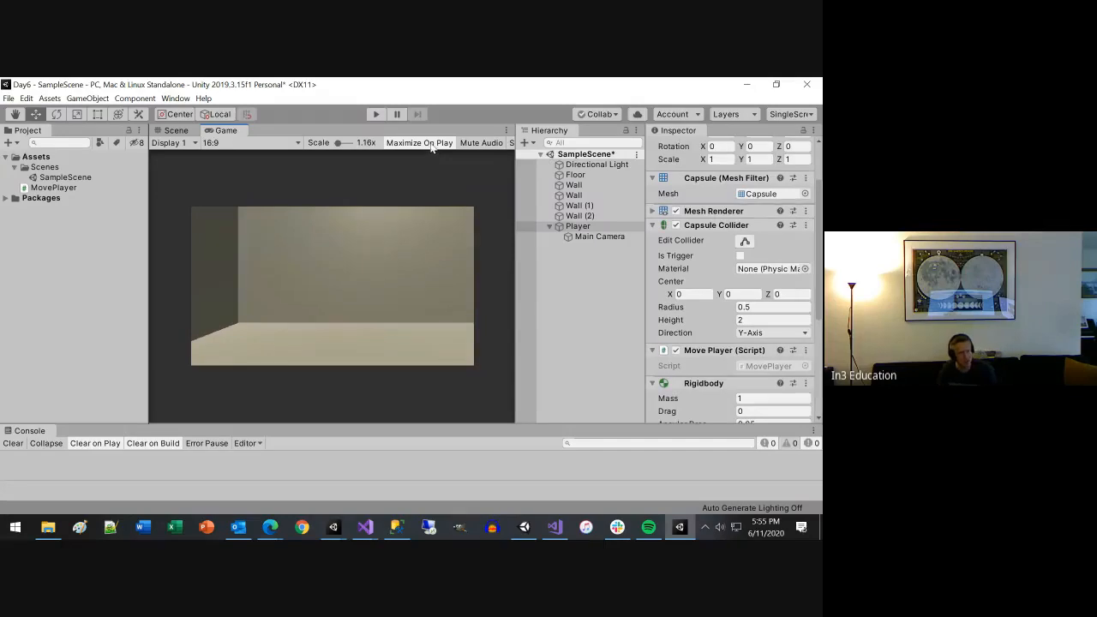
Step: Open the Package Manager and view the Cinemachine package's details in the list of all packages
left_click(182, 99)
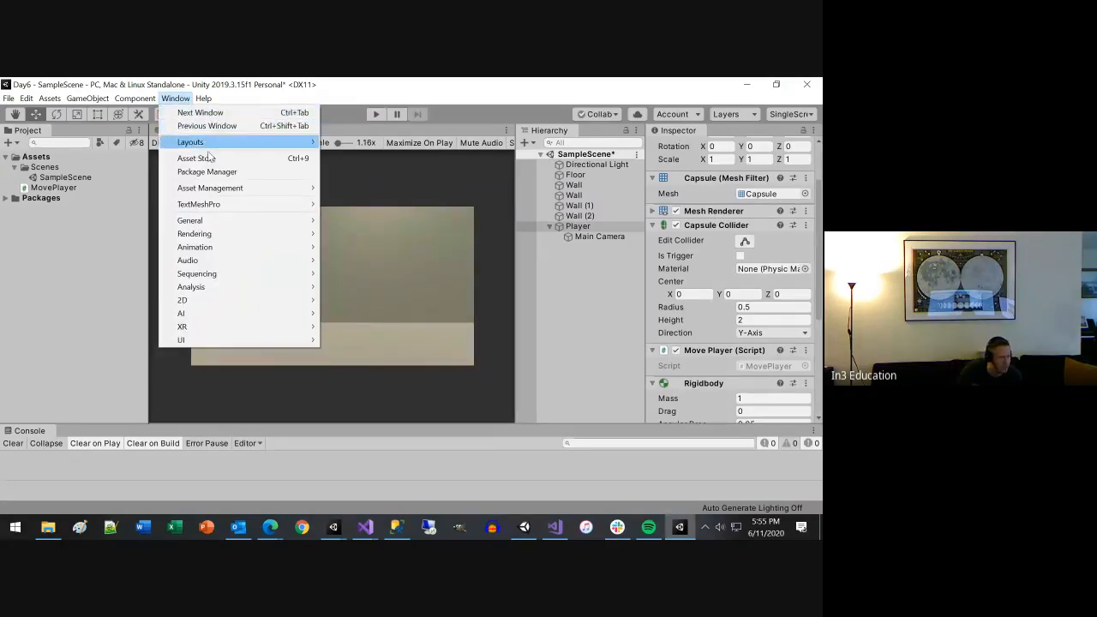
left_click(249, 173)
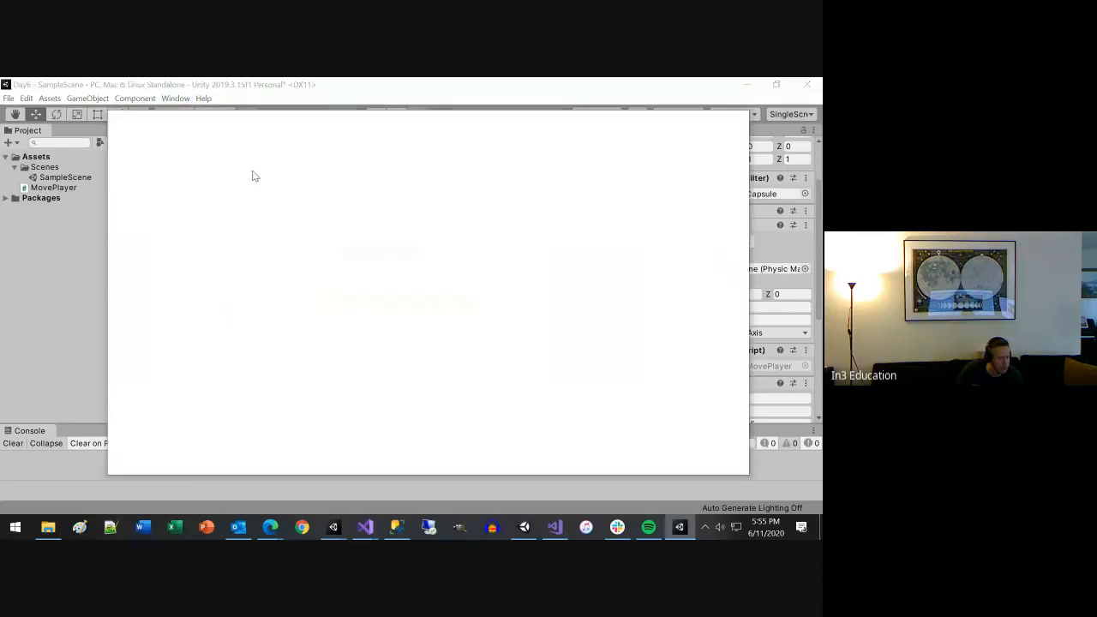
scroll(229, 301, "up", 6)
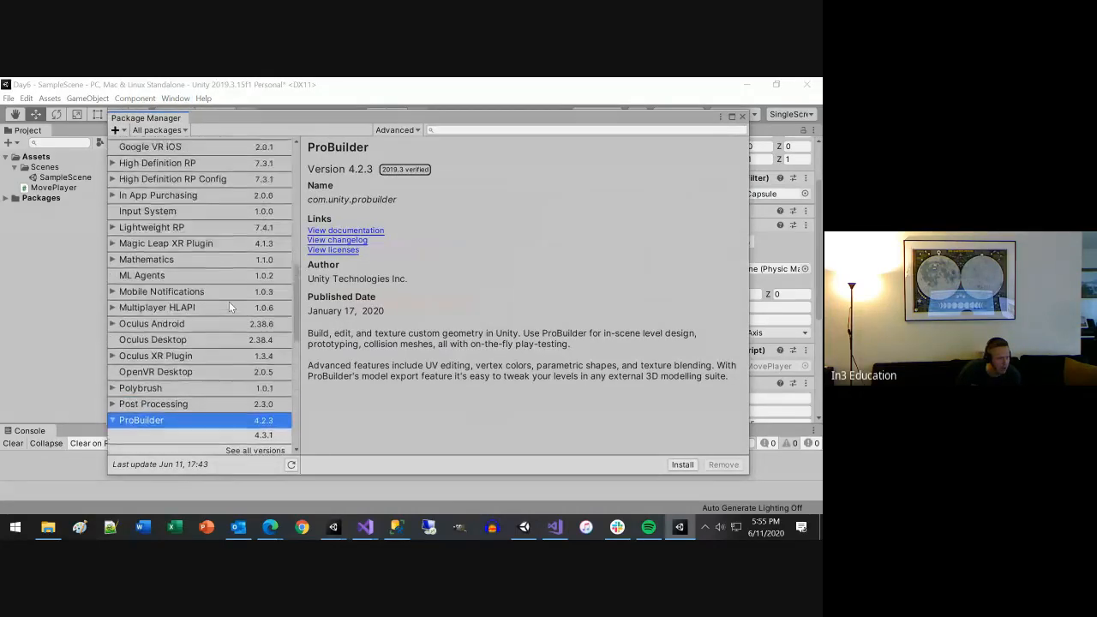
scroll(229, 301, "up", 2)
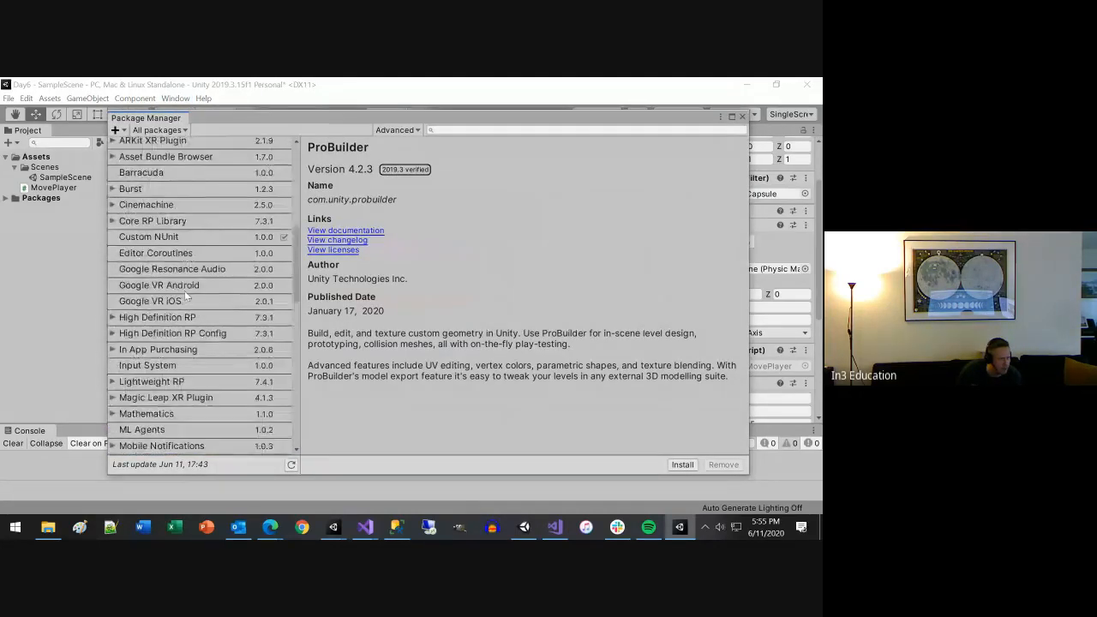
left_click(111, 245)
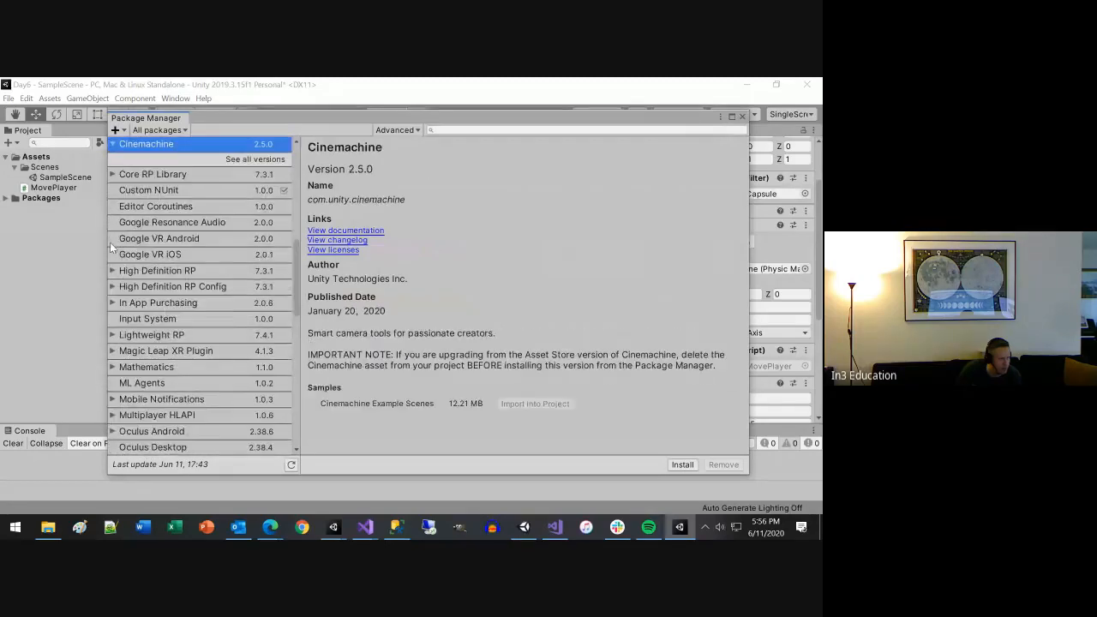
scroll(192, 195, "up", 5)
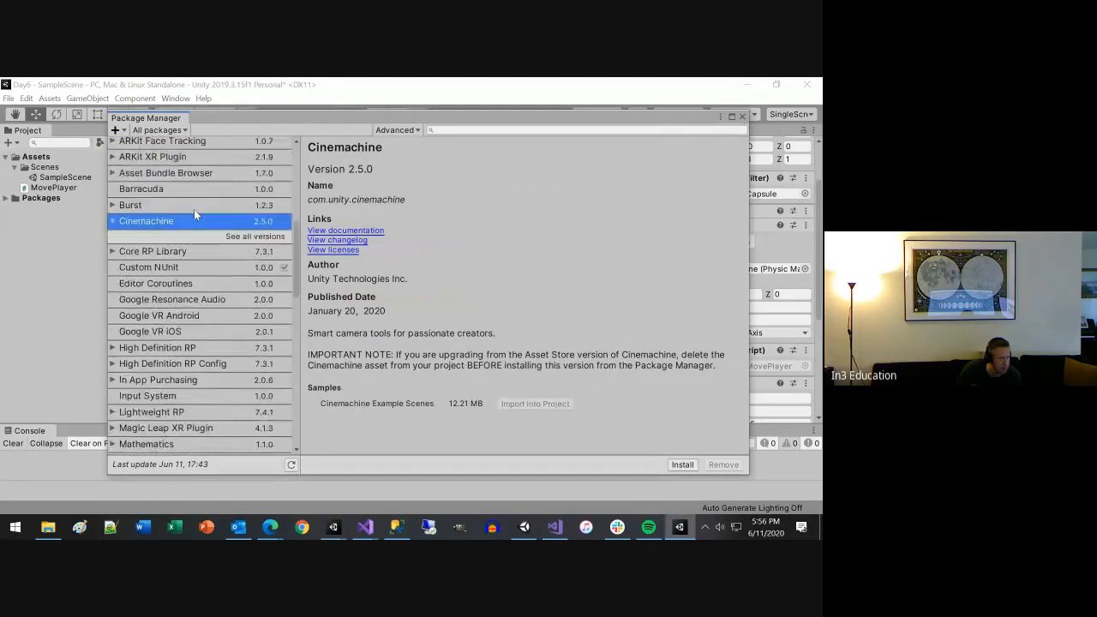
scroll(193, 214, "up", 5)
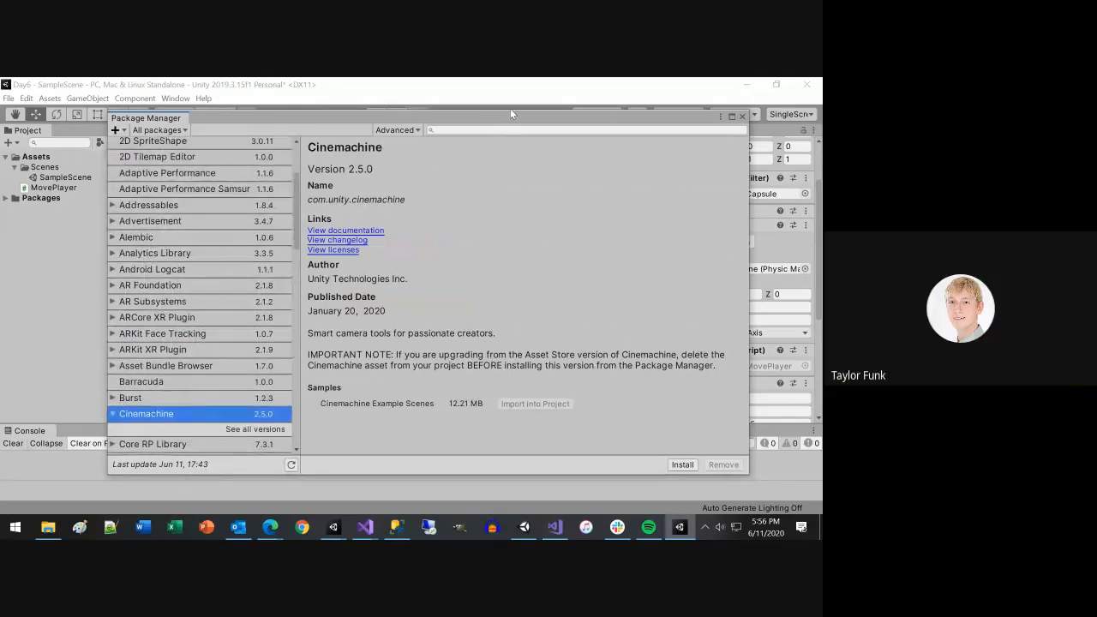
Step: Search all packages for "camera" and clear the search
left_click(485, 129)
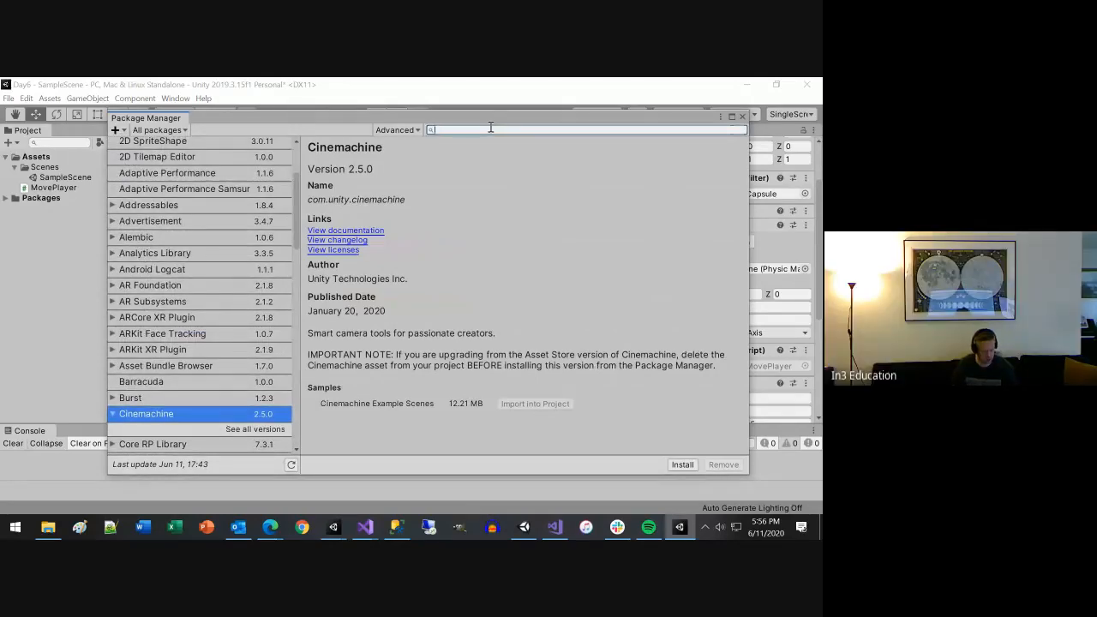
type("camera")
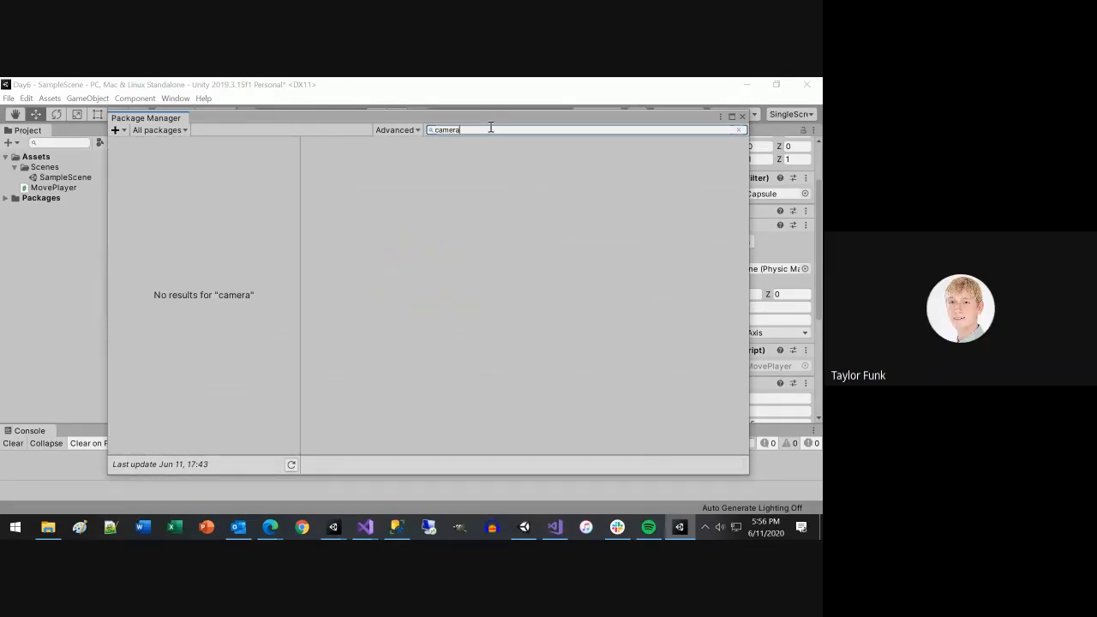
key("BackSpace")
key("BackSpace")
key("BackSpace")
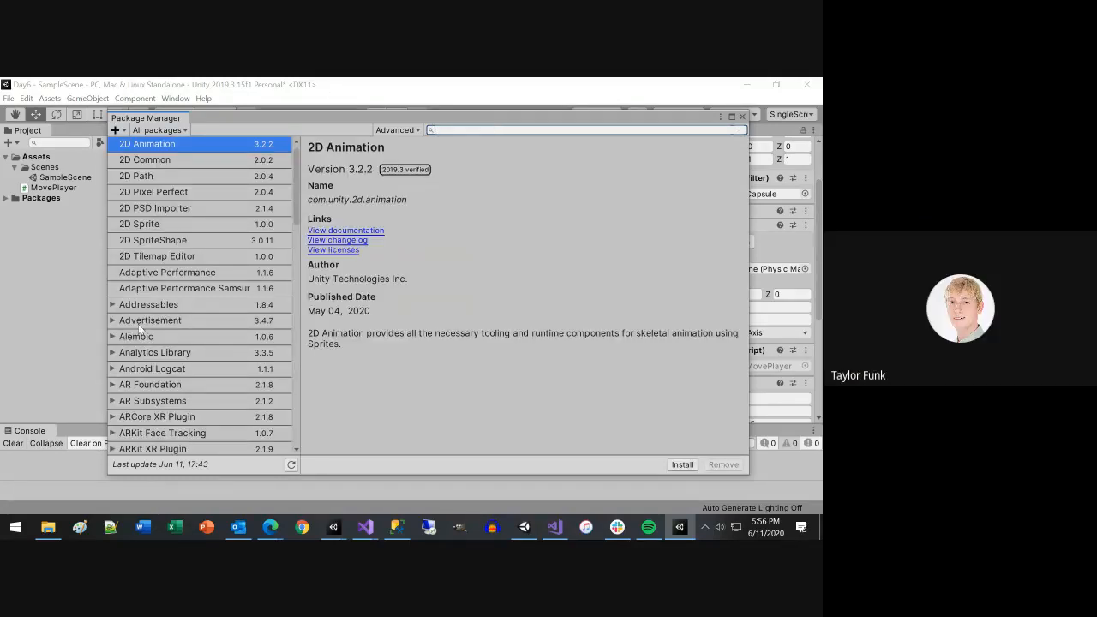
Step: Collapse the Cinemachine entry and examine the rest of the package list for a first-person or camera package
scroll(145, 335, "down", 3)
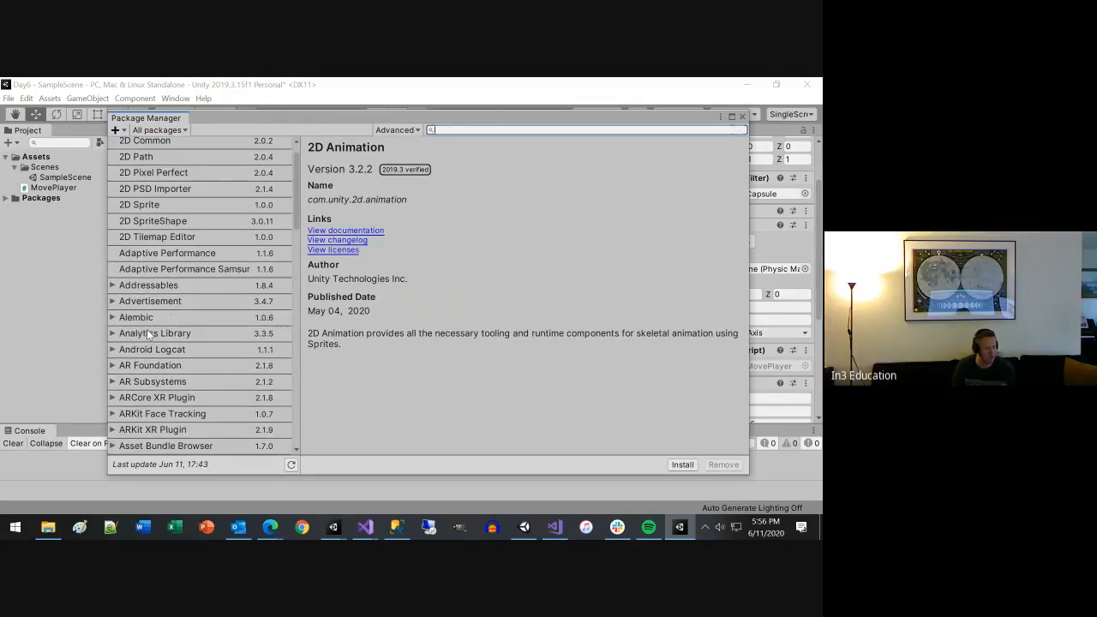
scroll(148, 329, "down", 5)
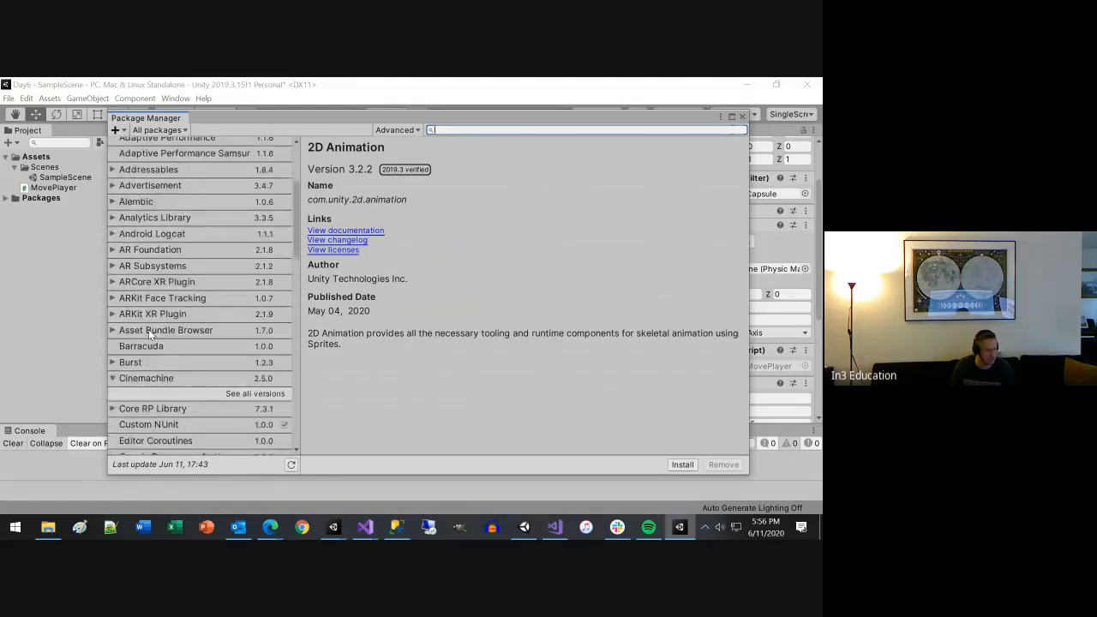
scroll(148, 329, "down", 5)
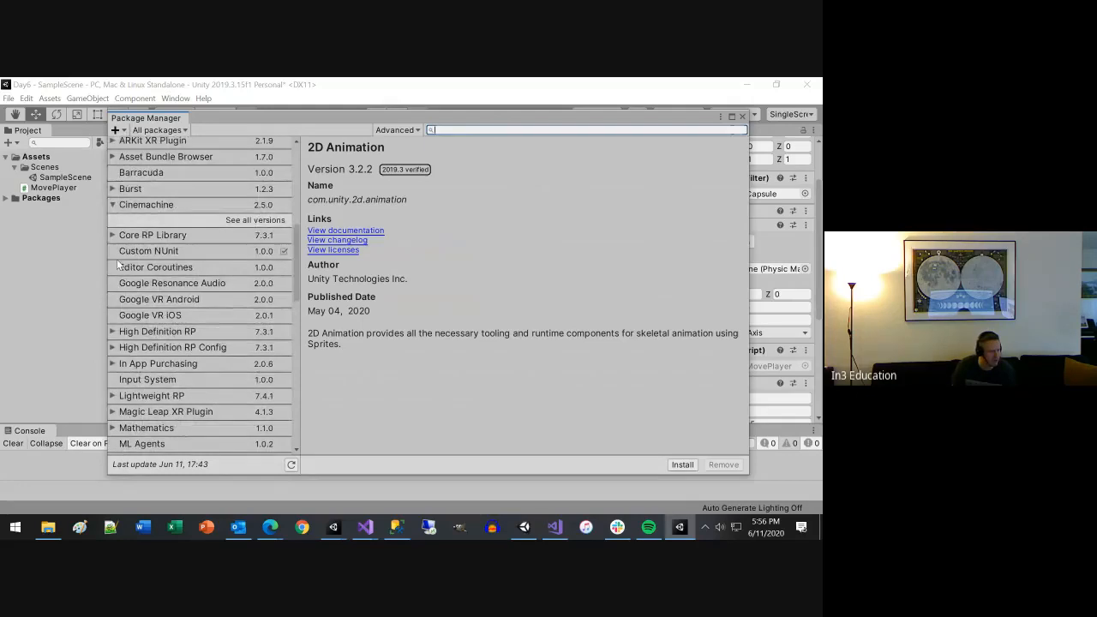
left_click(114, 203)
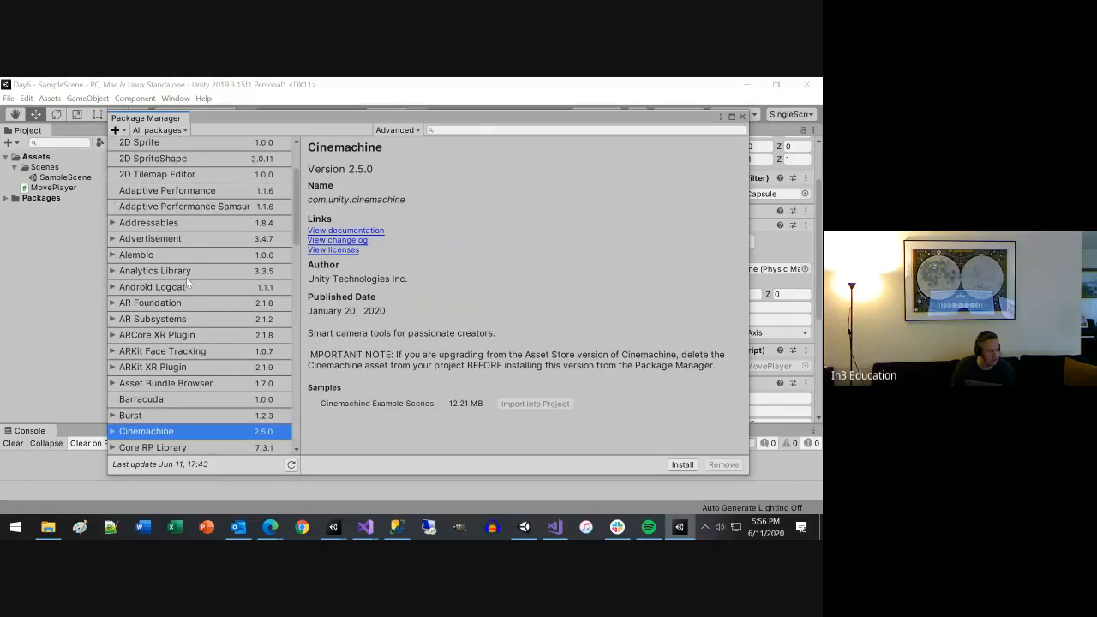
scroll(214, 304, "down", 6)
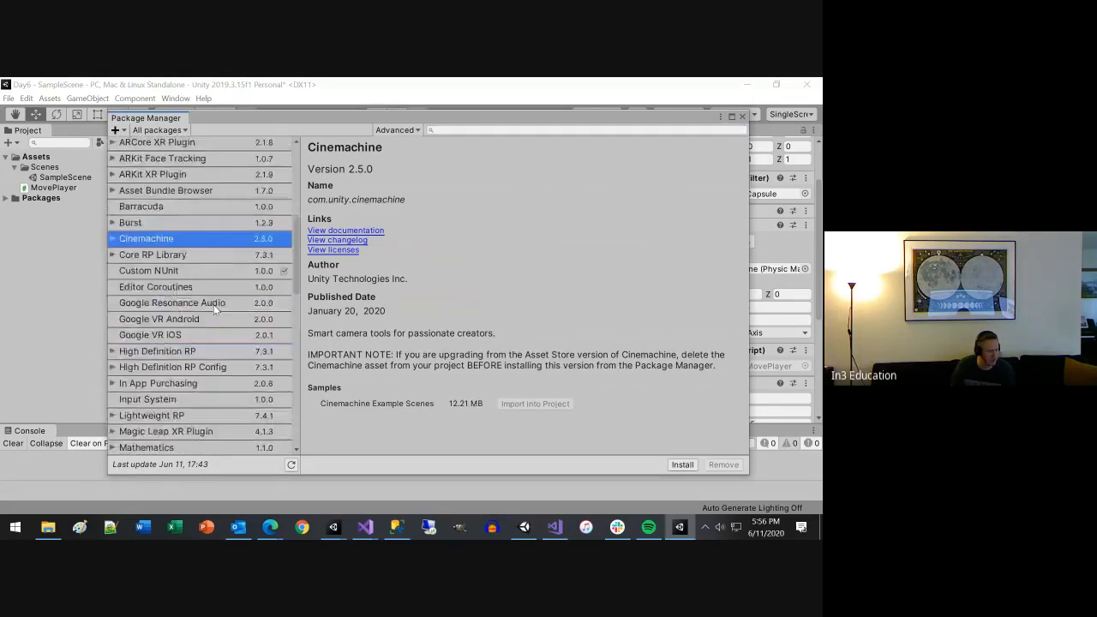
scroll(213, 307, "down", 5)
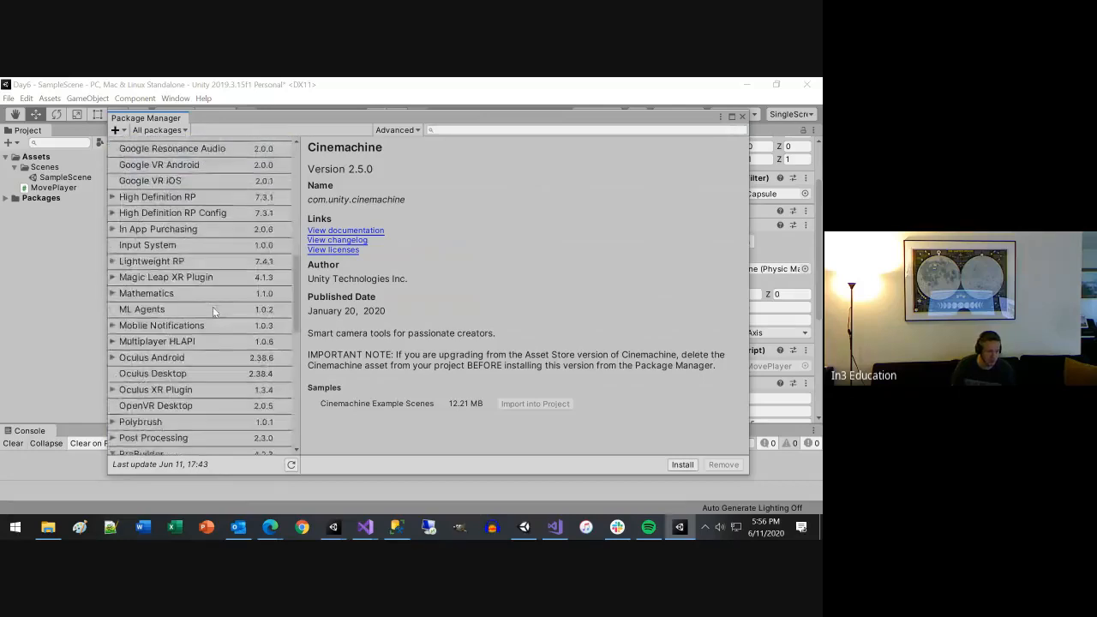
scroll(212, 306, "down", 6)
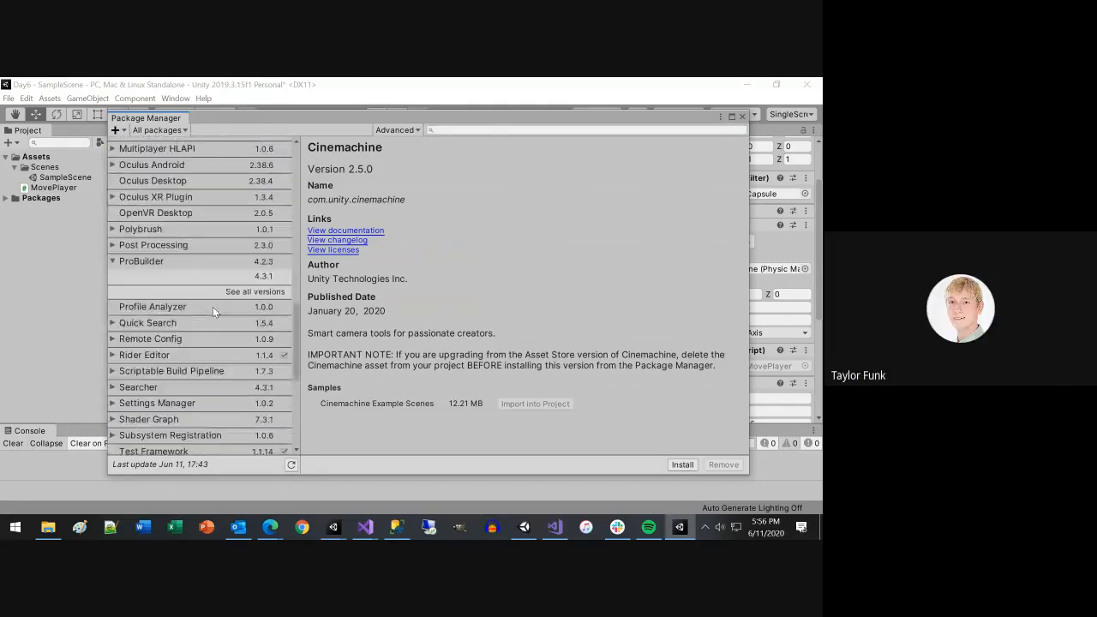
scroll(212, 307, "down", 4)
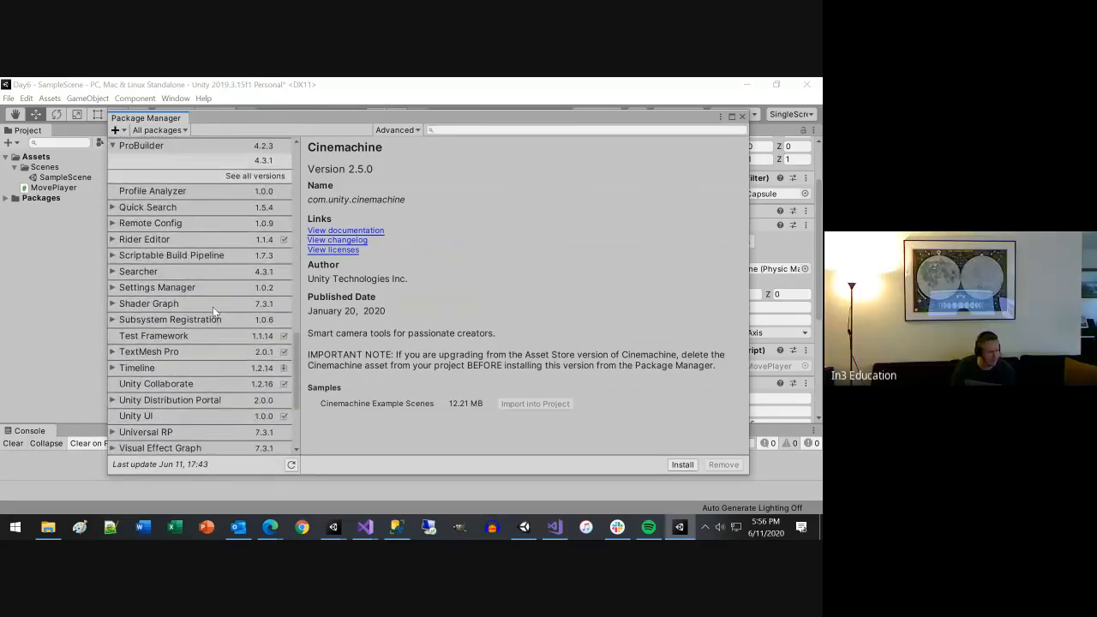
scroll(212, 307, "down", 4)
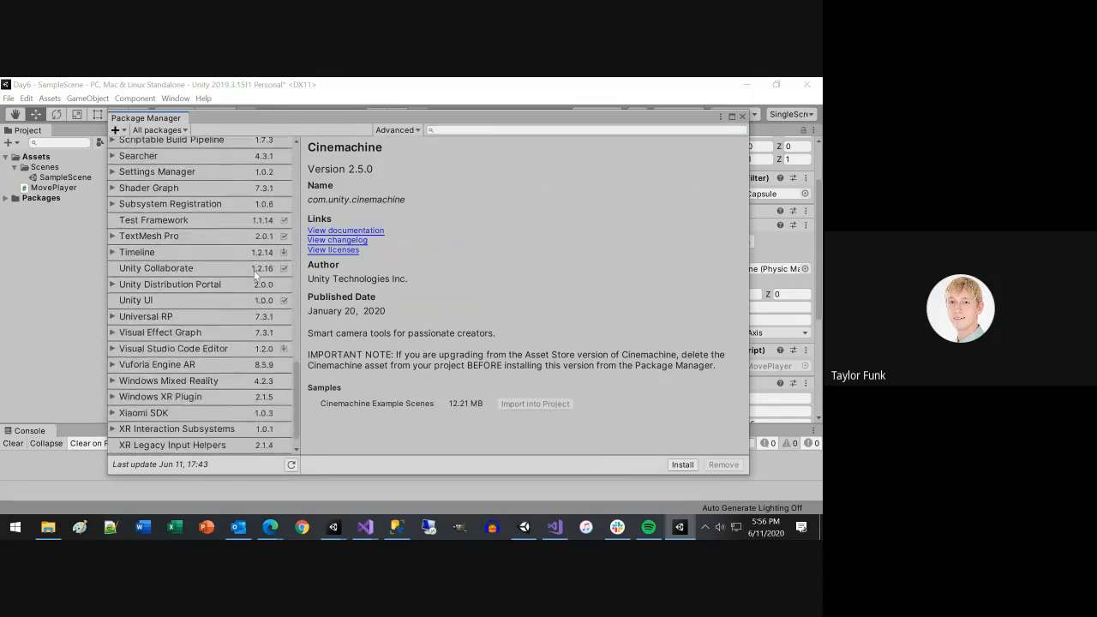
left_click(455, 128)
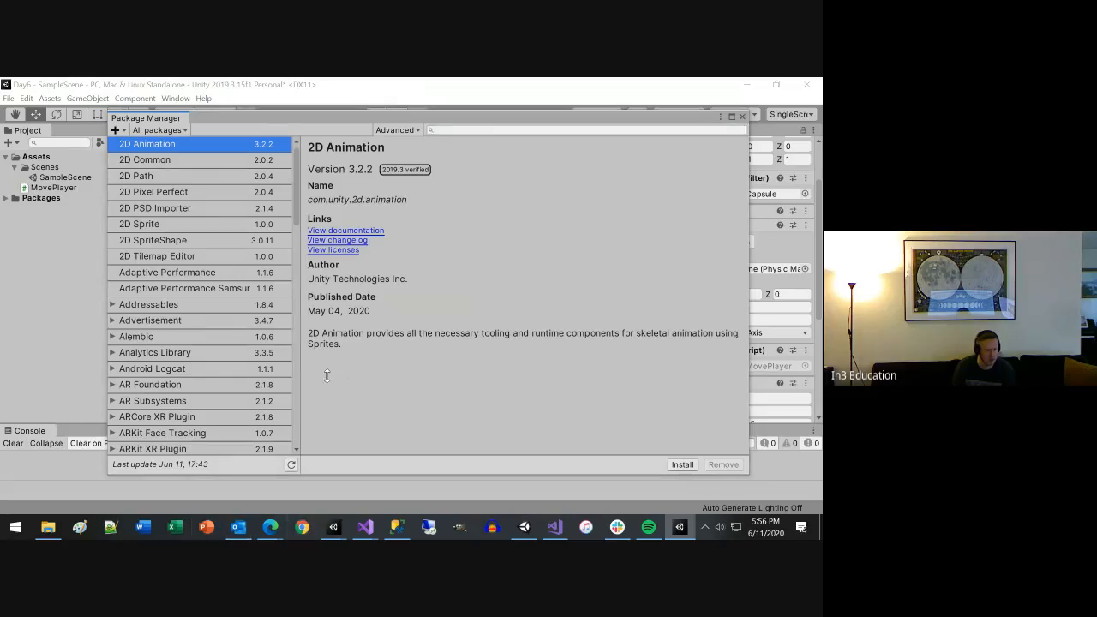
Step: Switch to Chrome and search Google for "asset store", refining it to "unity asset store first person controller"
left_click(302, 527)
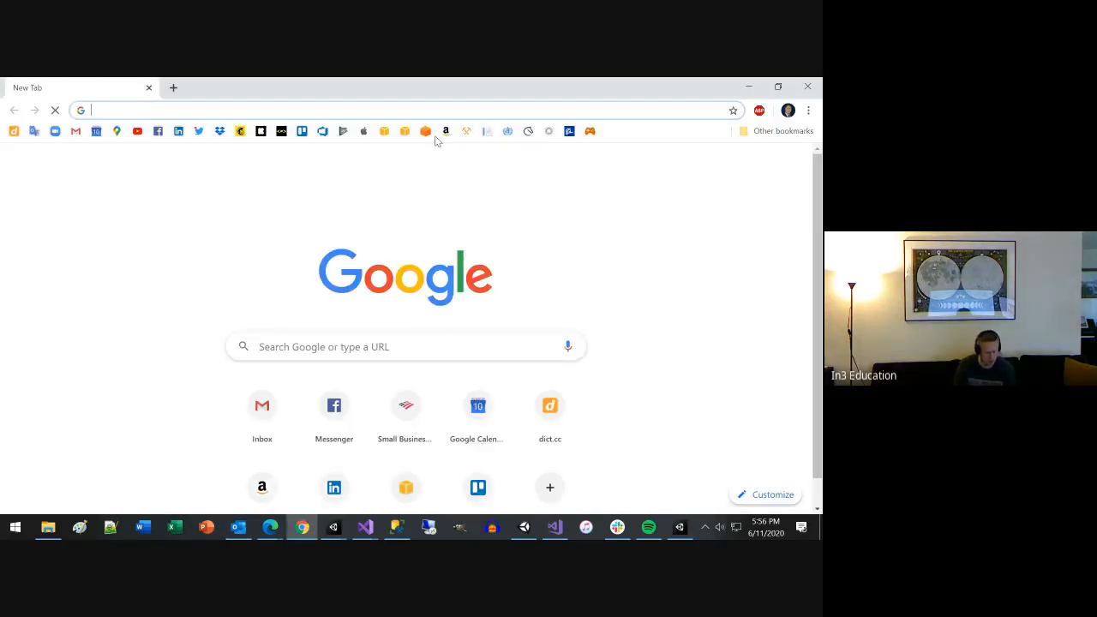
type("asset store")
key("Return")
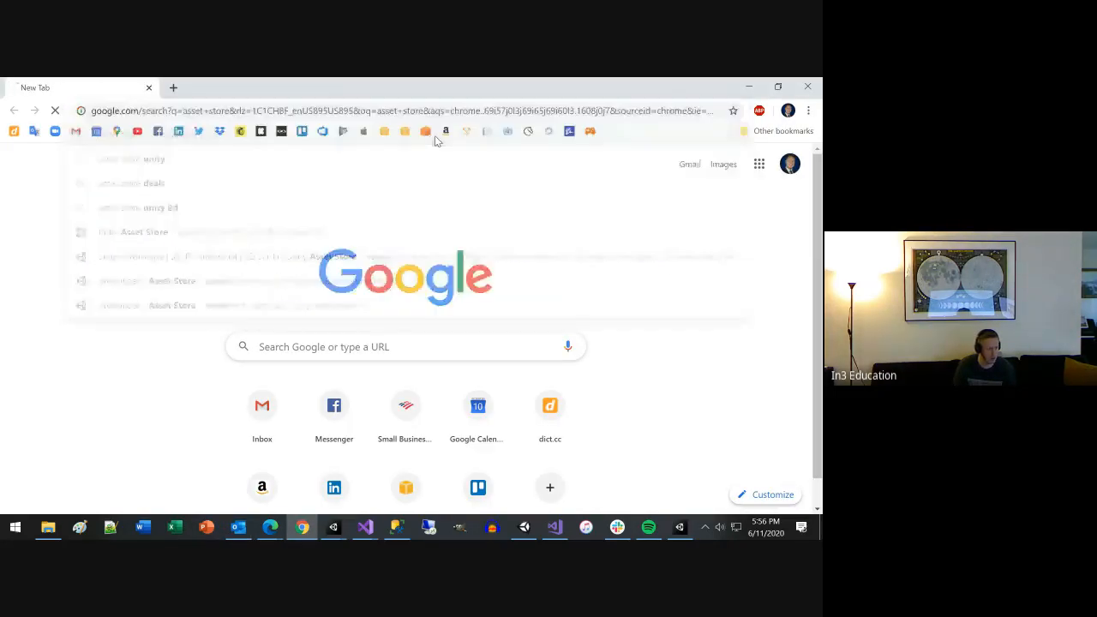
left_click(255, 167)
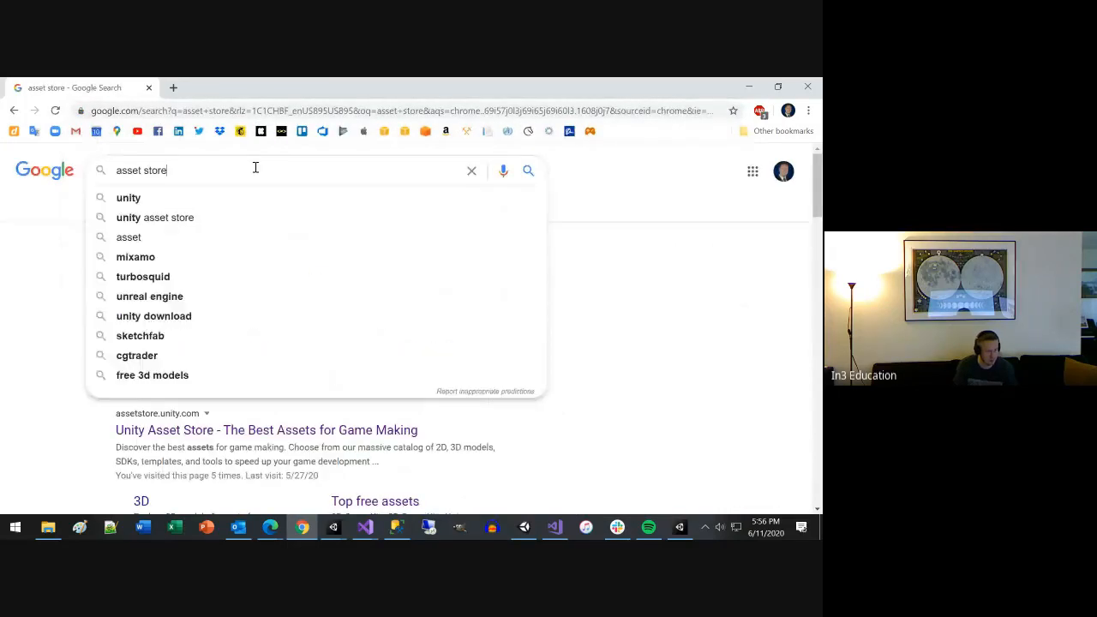
type("first per")
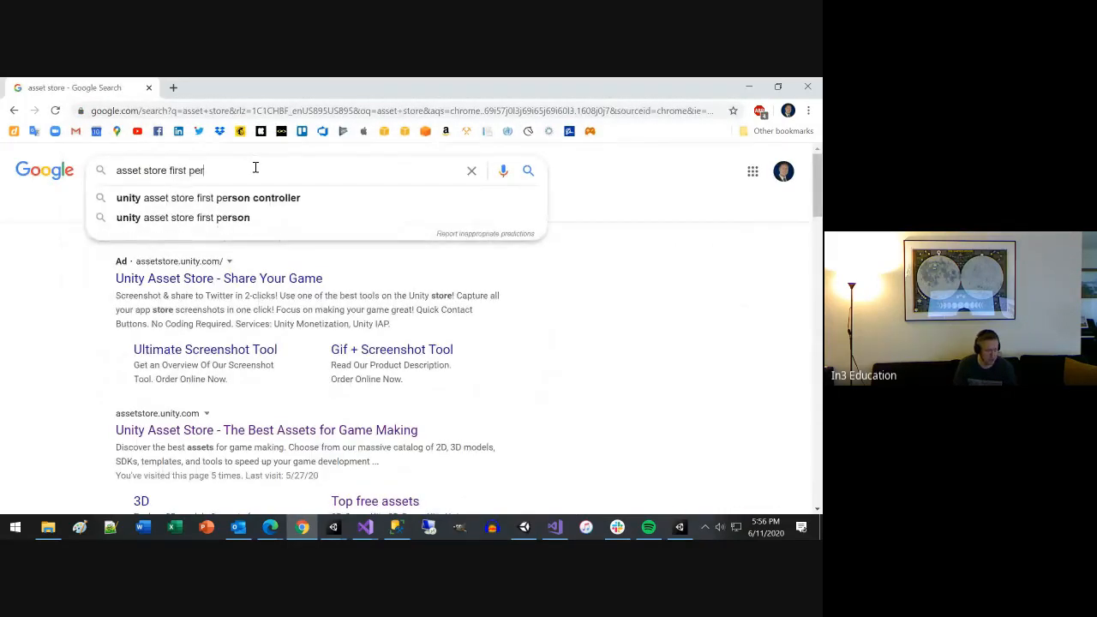
type("son controller")
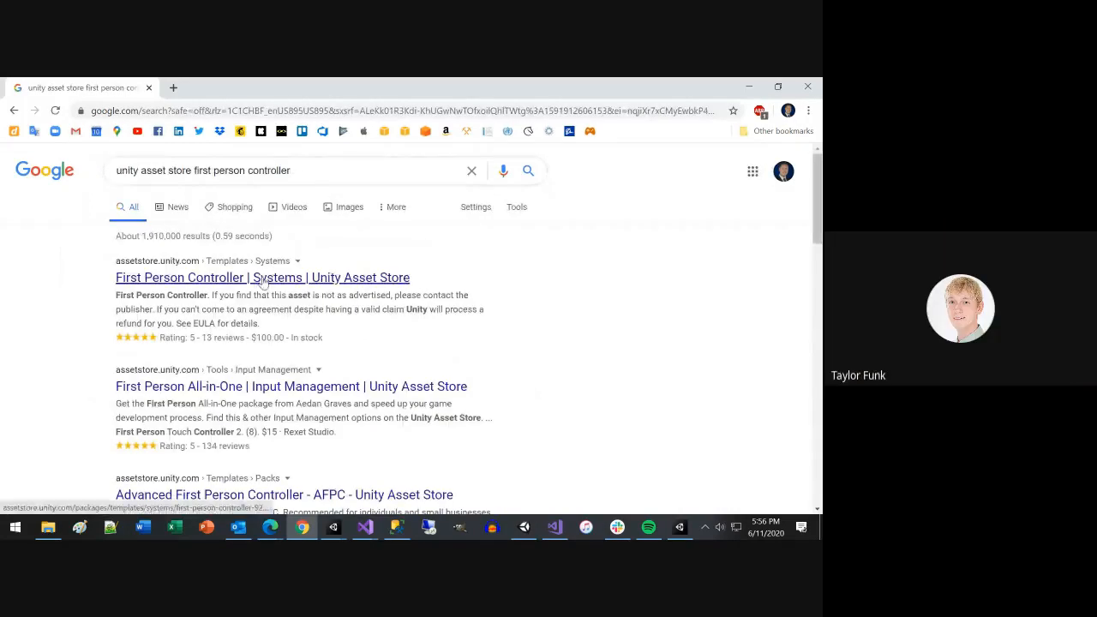
Step: Open the First Person Controller result on the Unity Asset Store and examine its price and description
left_click(263, 281)
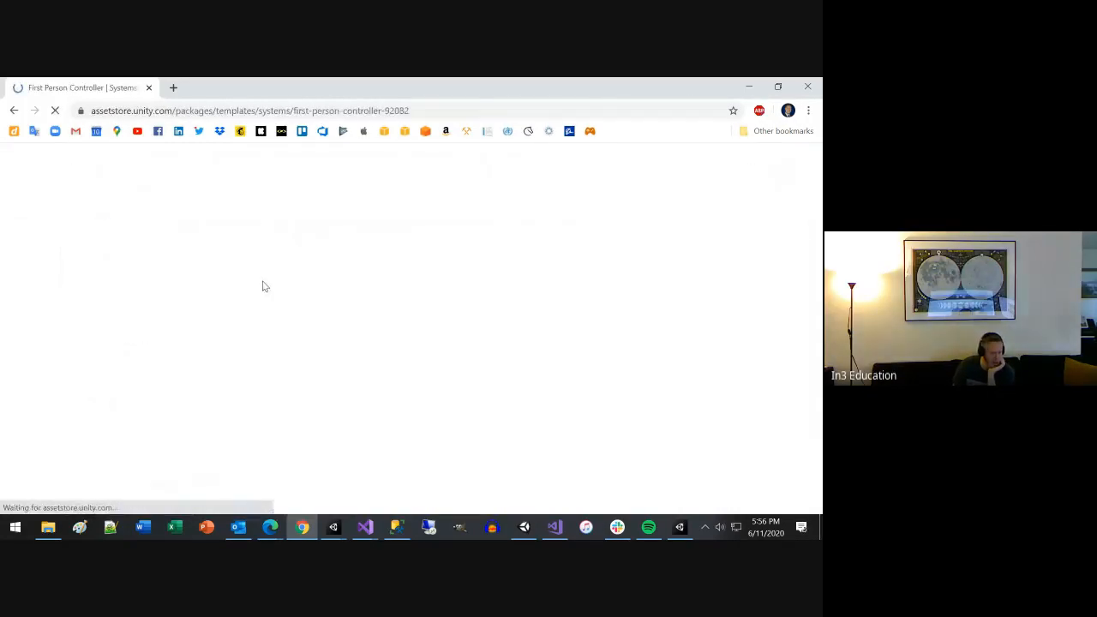
scroll(370, 326, "down", 3)
scroll(370, 330, "down", 10)
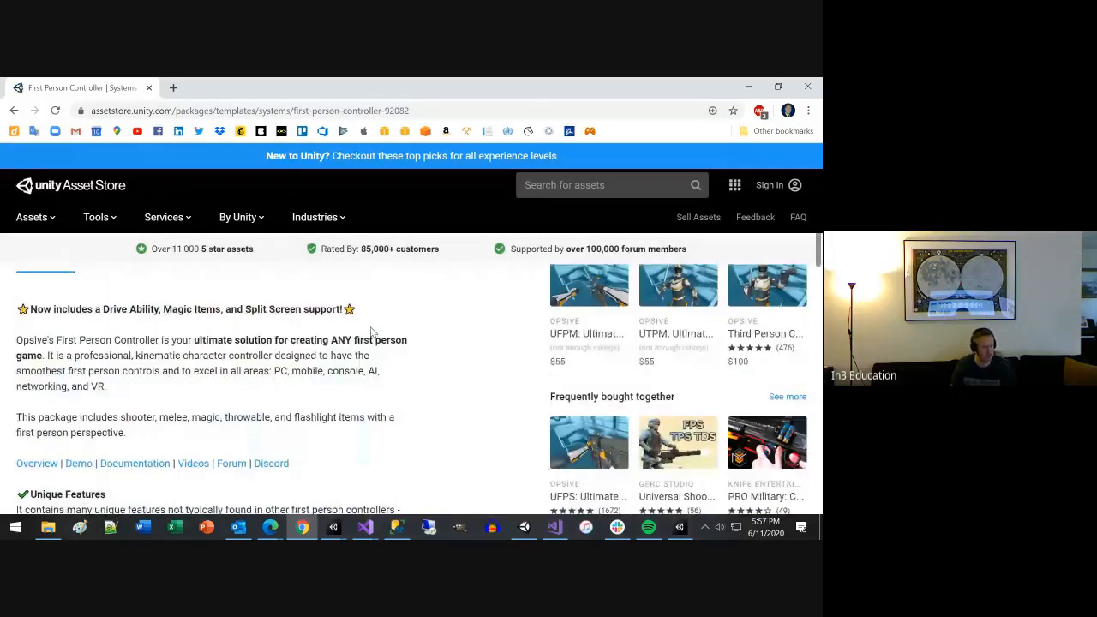
scroll(370, 327, "up", 12)
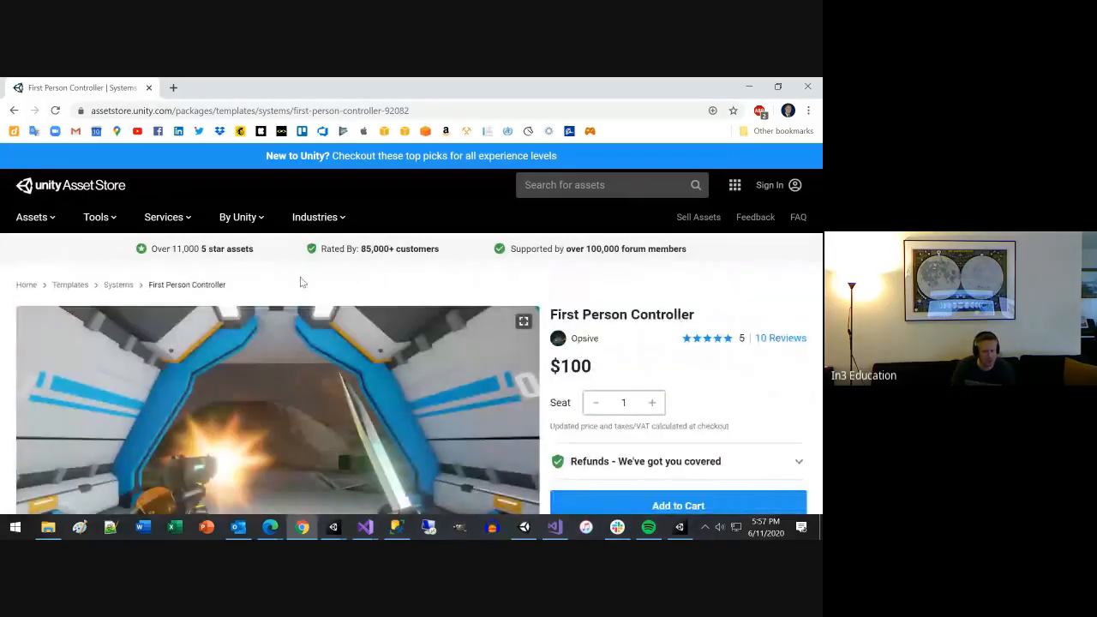
Step: Return to the search results and refine the query to "unity asset store first person controller free"
left_click(14, 110)
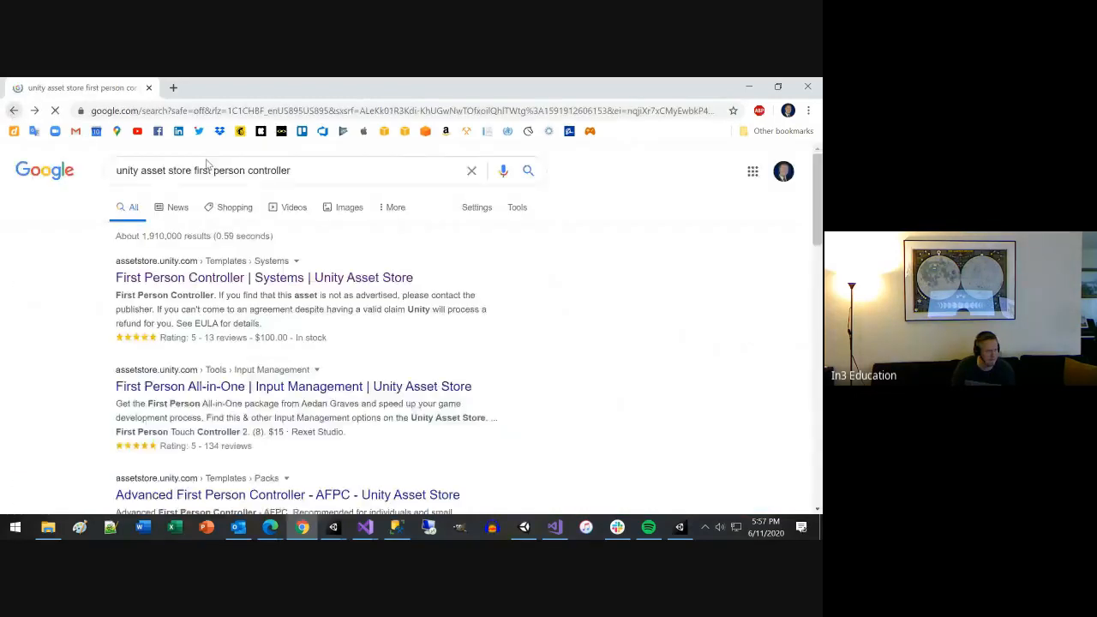
left_click(390, 178)
type("free")
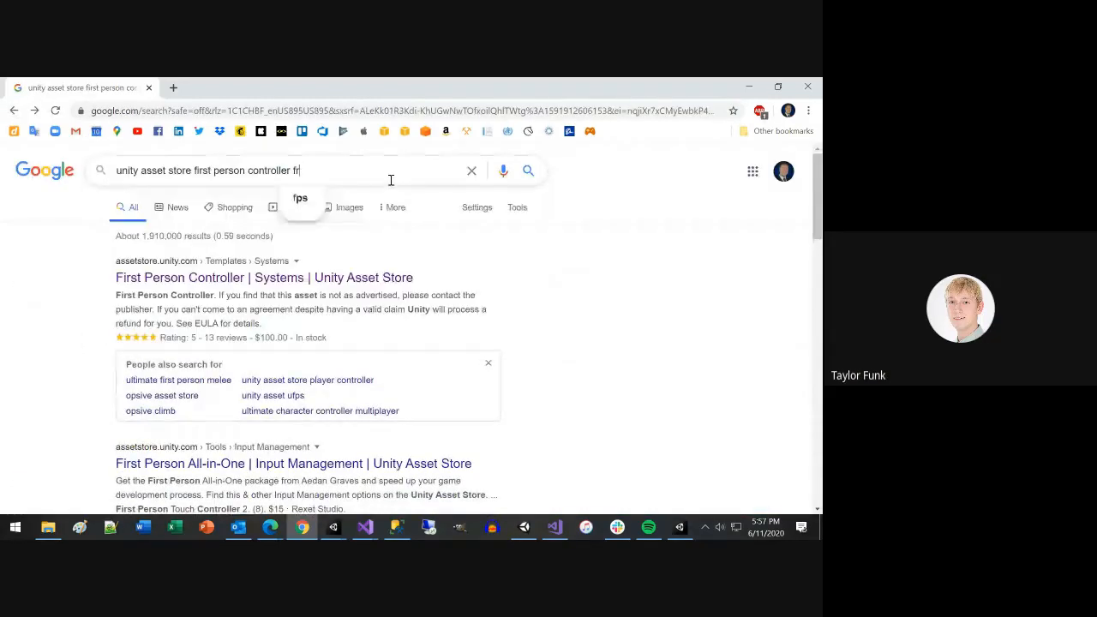
key("Return")
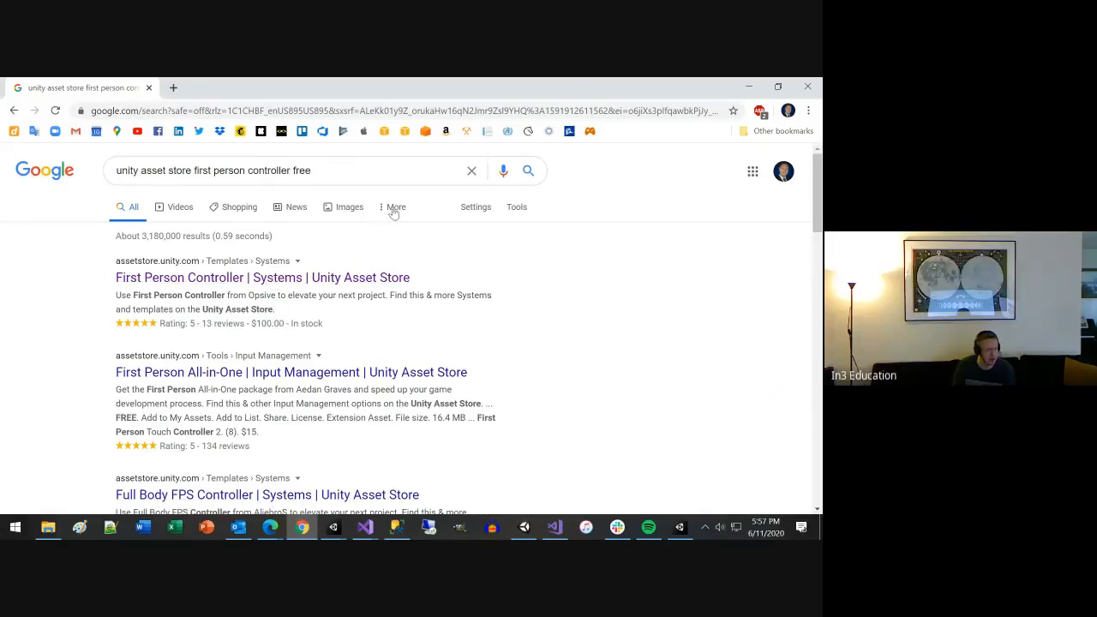
Step: Open the First Person All-in-One asset page and read its description, feature list and notice
left_click(241, 376)
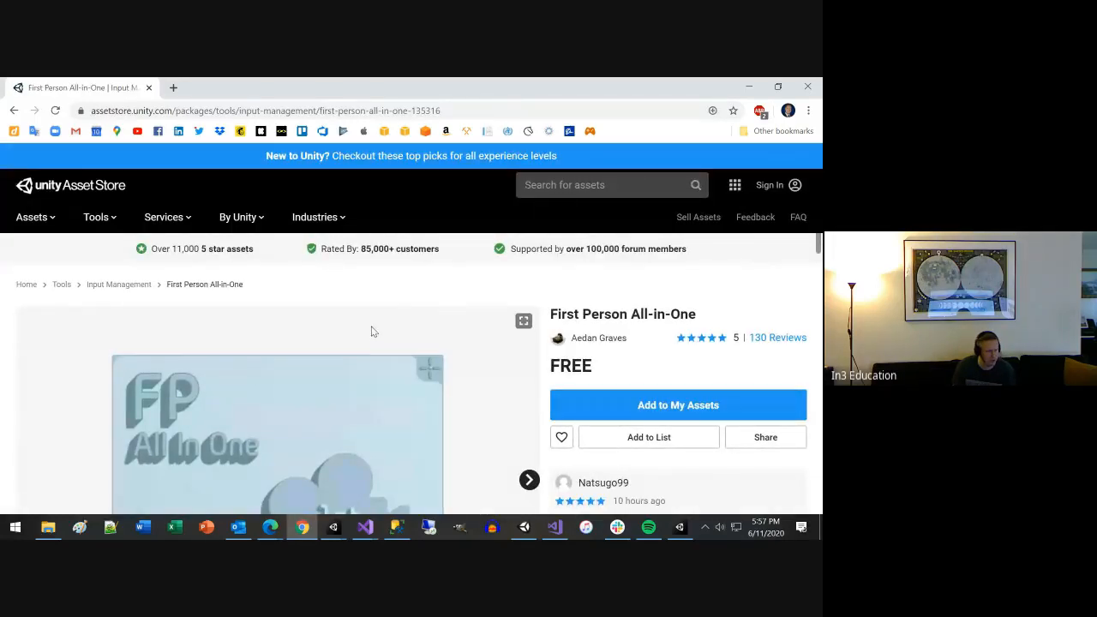
scroll(372, 332, "down", 5)
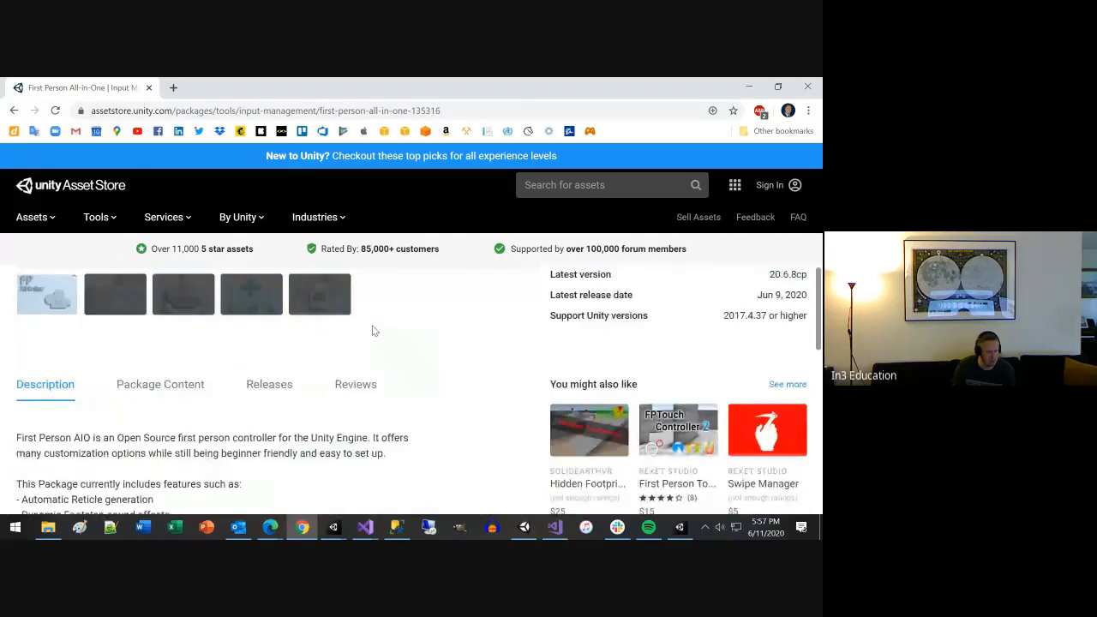
scroll(372, 329, "down", 3)
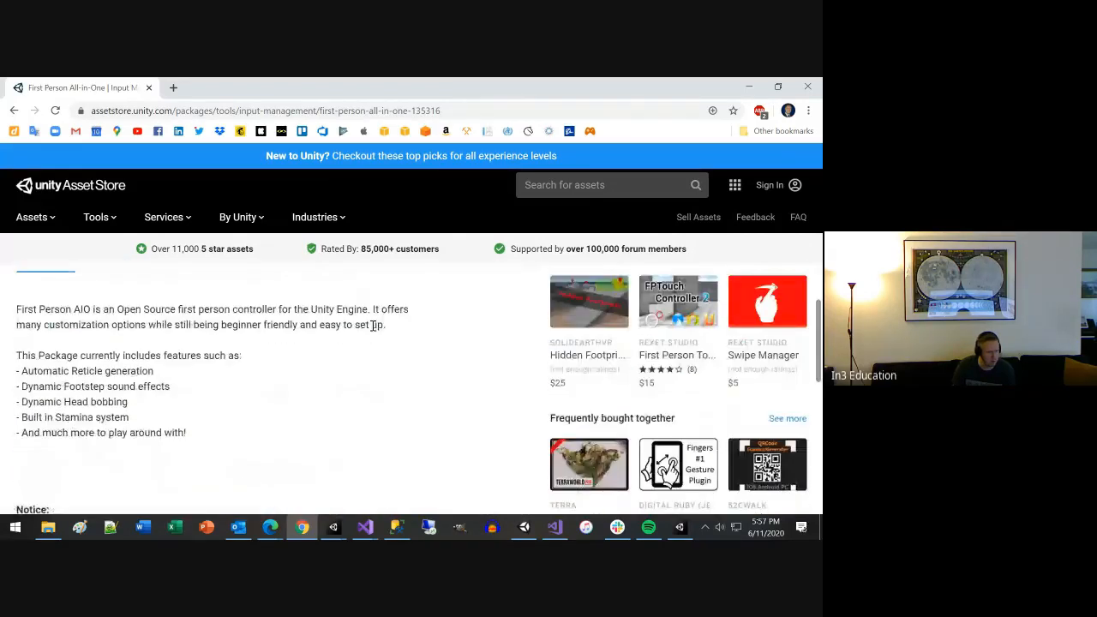
scroll(354, 385, "down", 3)
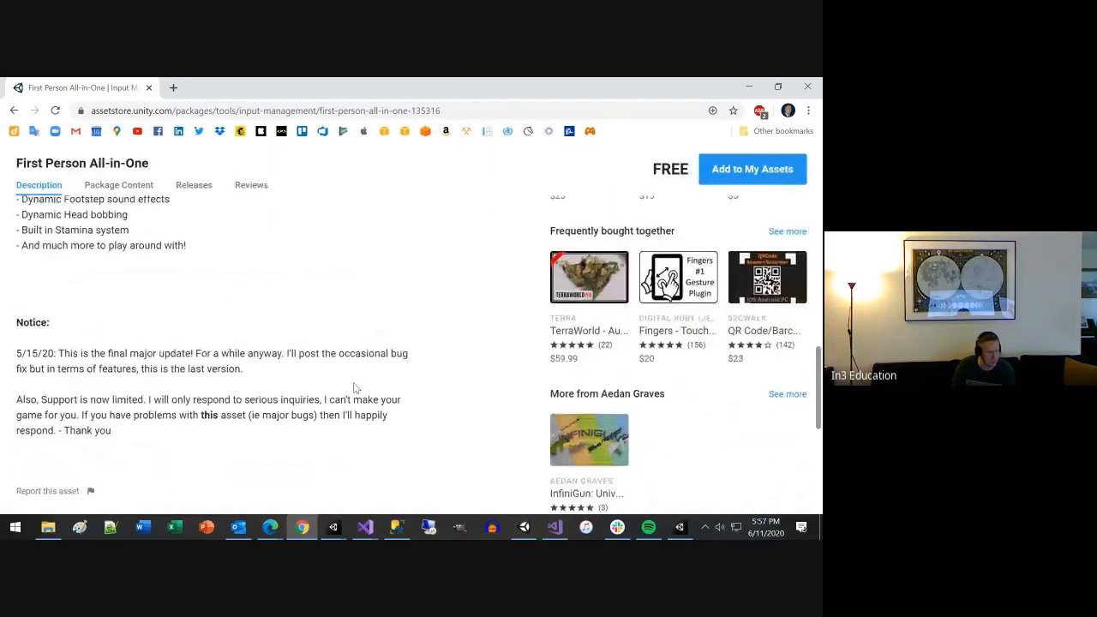
Step: Open the second preview image of First Person All-in-One and examine its movement, stamina and crouch settings
scroll(354, 387, "up", 6)
scroll(353, 388, "up", 4)
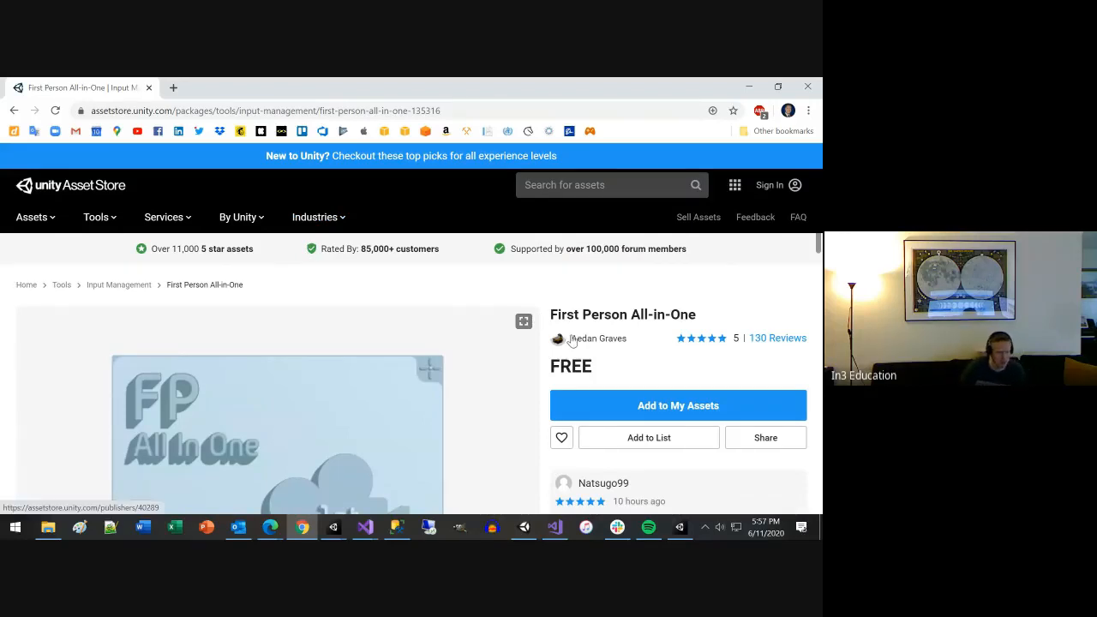
scroll(504, 346, "down", 4)
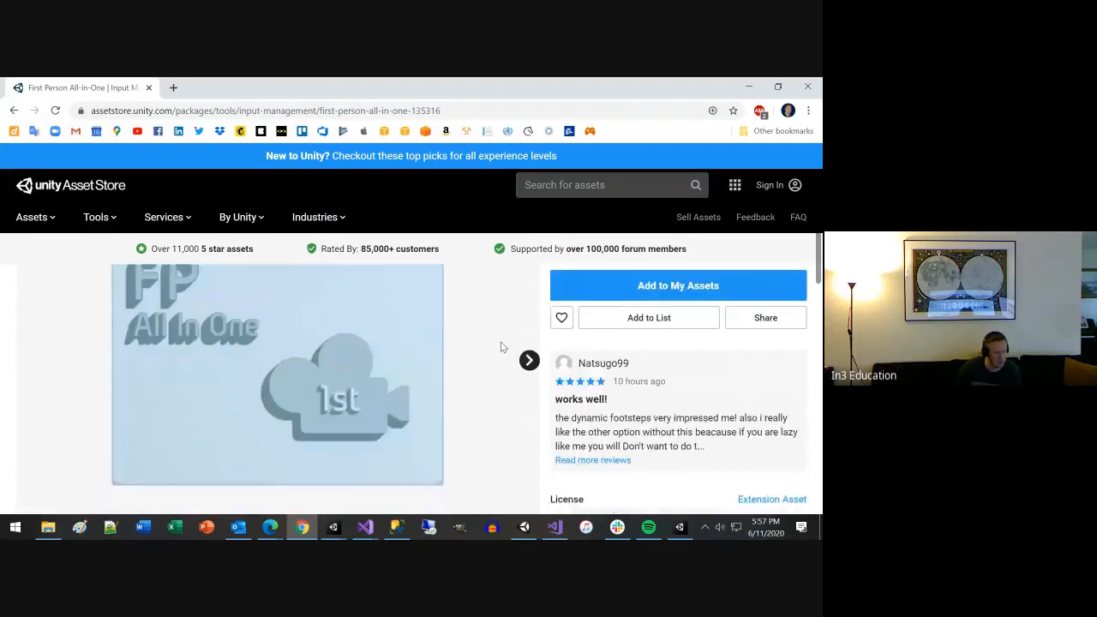
left_click(128, 366)
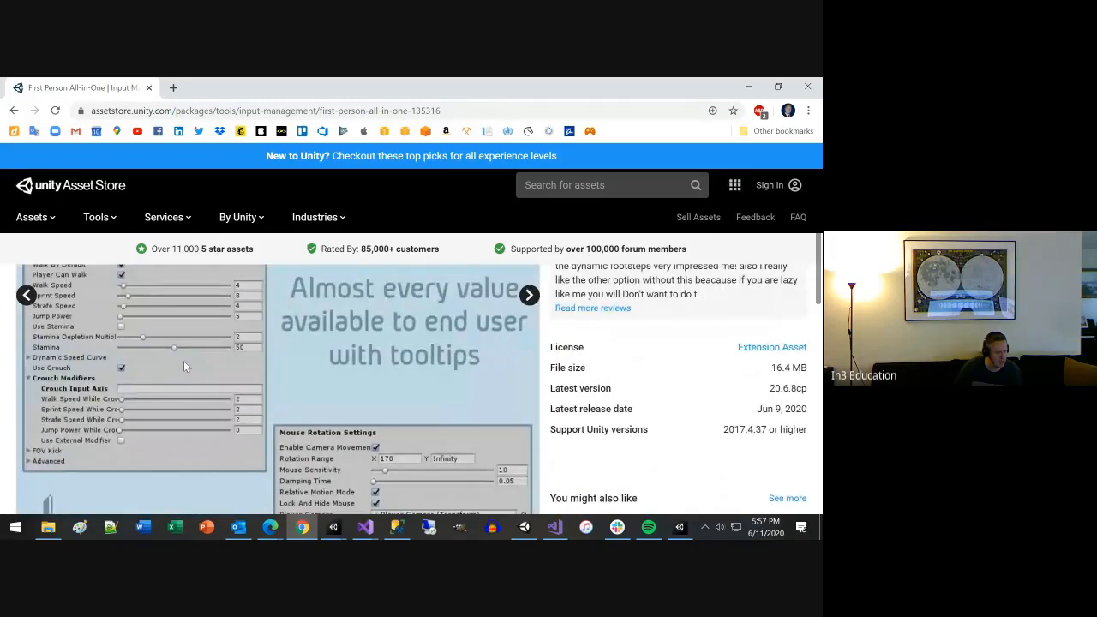
scroll(225, 403, "up", 1)
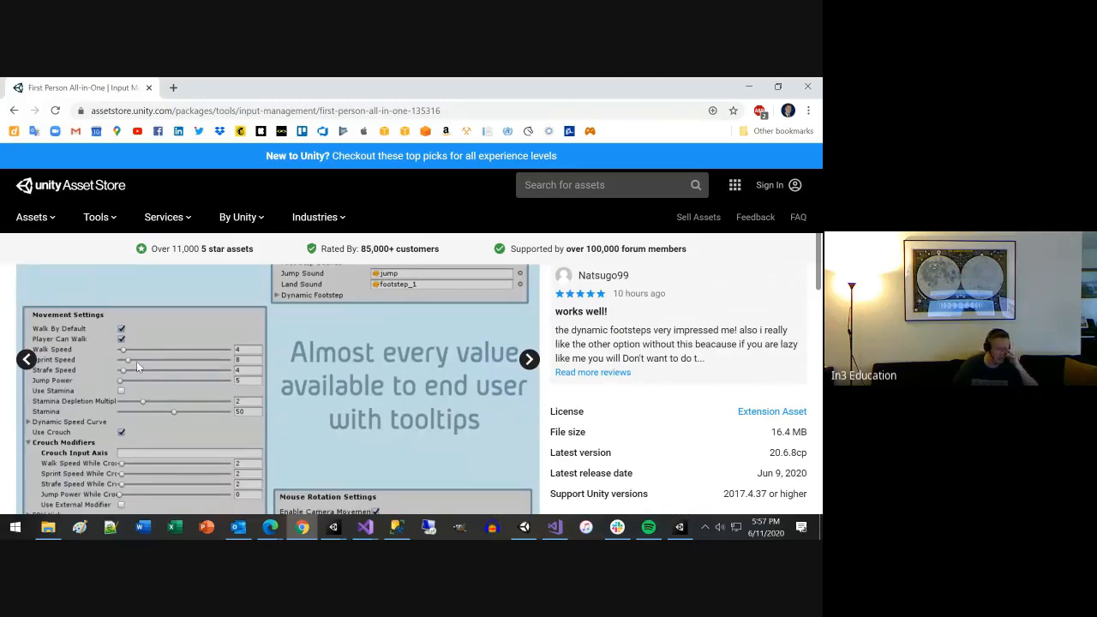
scroll(146, 362, "down", 3)
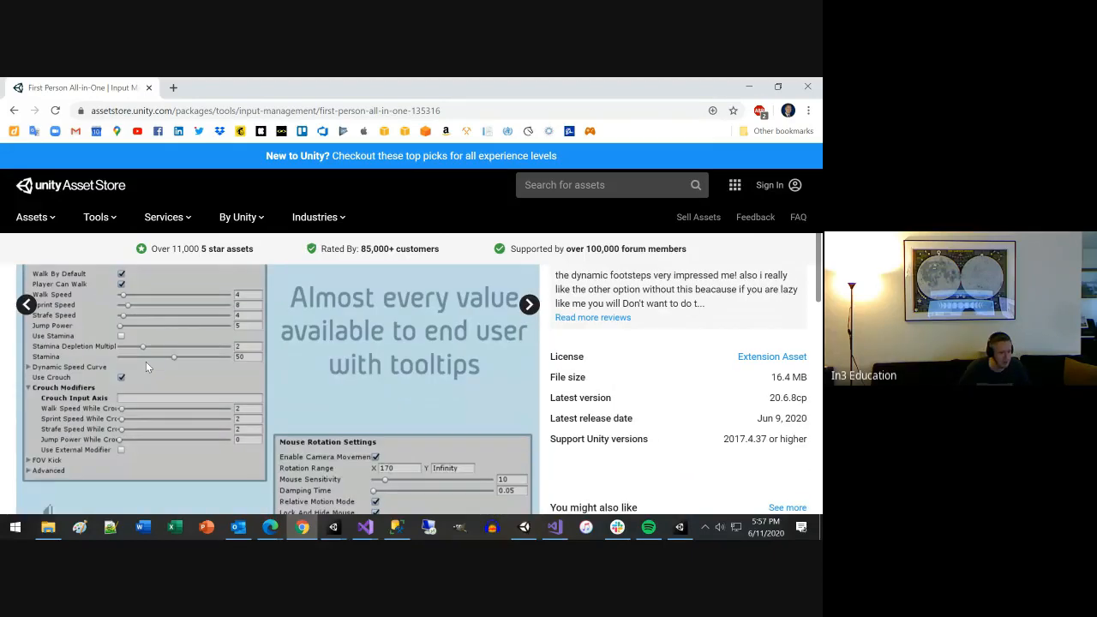
scroll(164, 364, "down", 5)
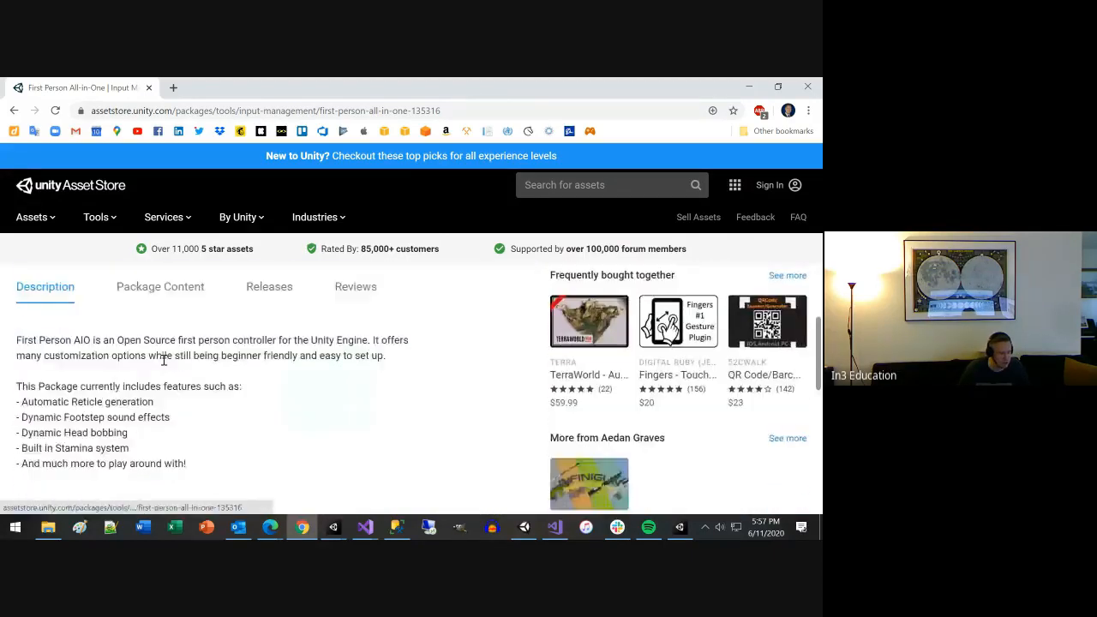
scroll(220, 379, "up", 5)
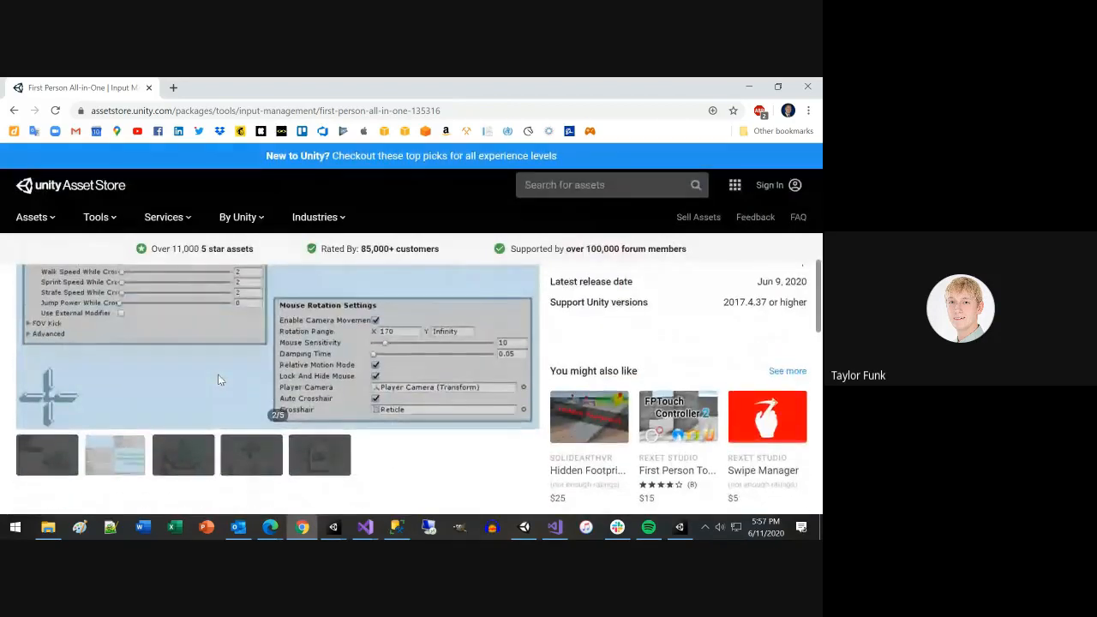
scroll(218, 379, "up", 1)
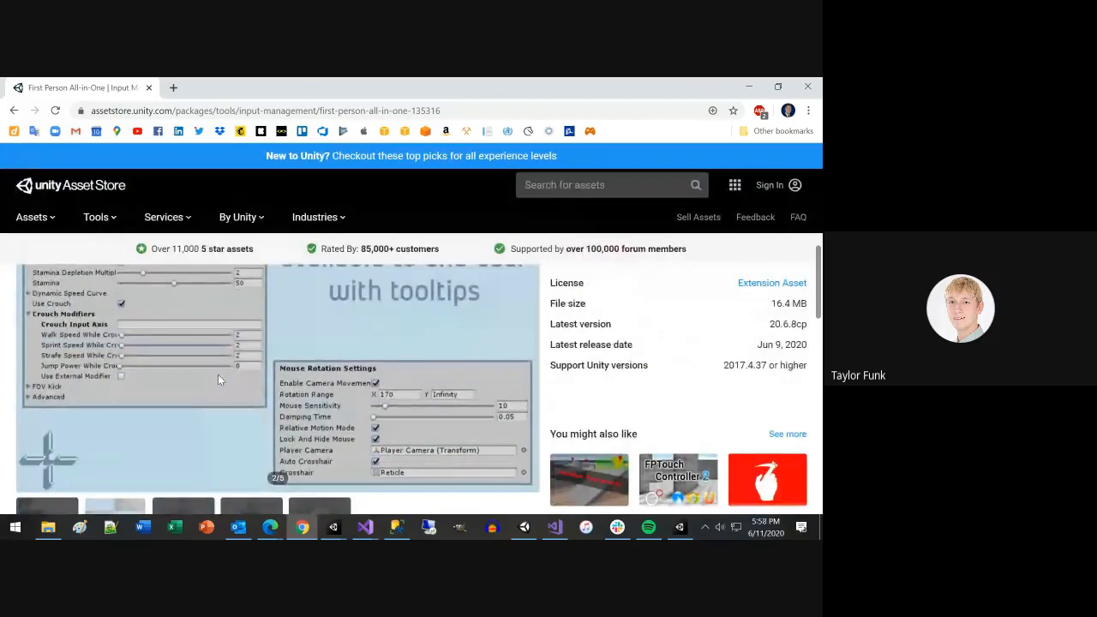
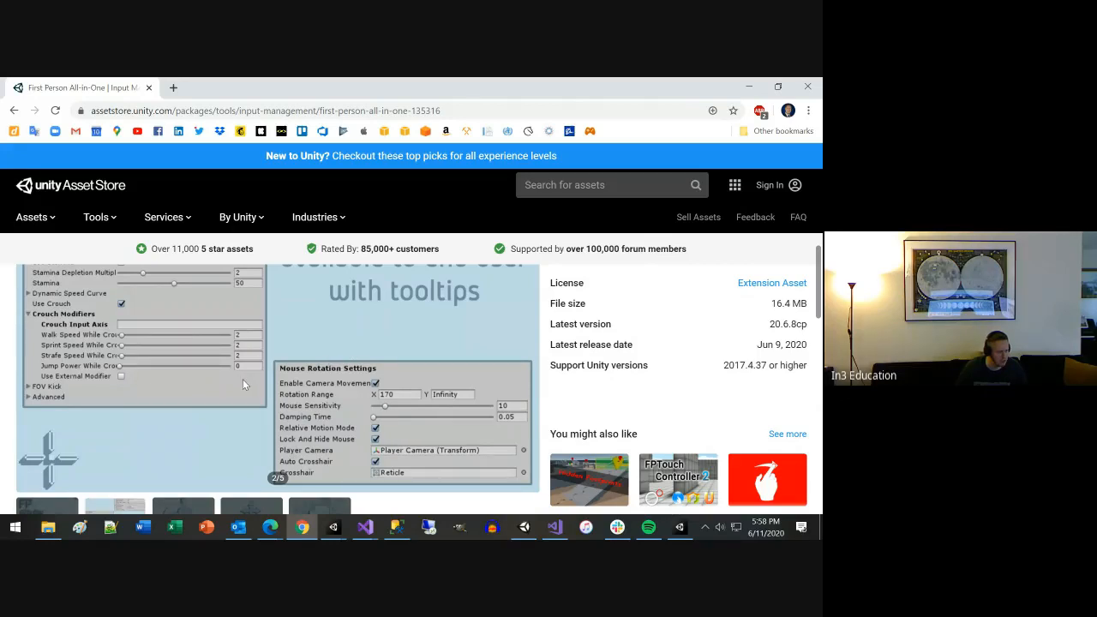
Step: Examine the headbobbing, footstep and mouse rotation settings shown in the asset's preview image
scroll(242, 379, "up", 3)
scroll(242, 379, "up", 1)
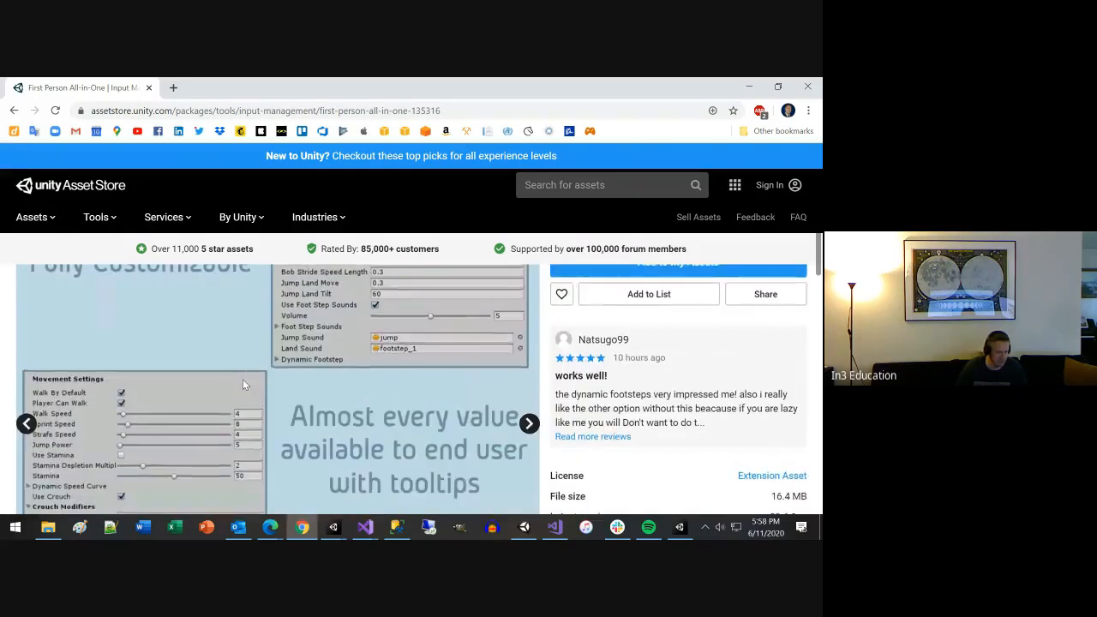
scroll(231, 376, "down", 1)
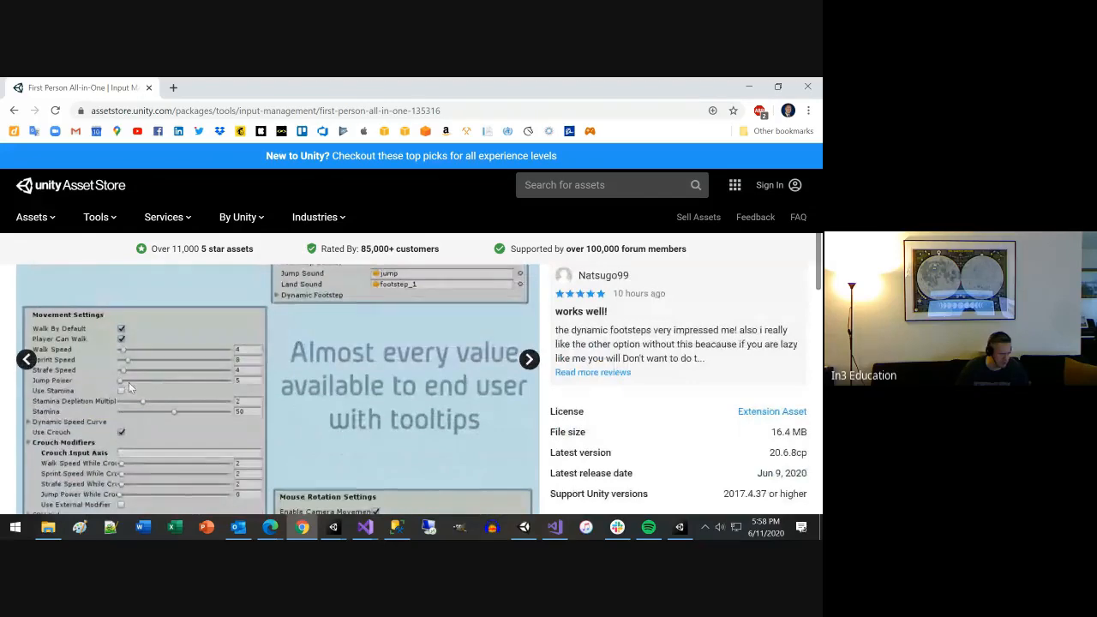
scroll(141, 376, "up", 1)
scroll(142, 375, "up", 2)
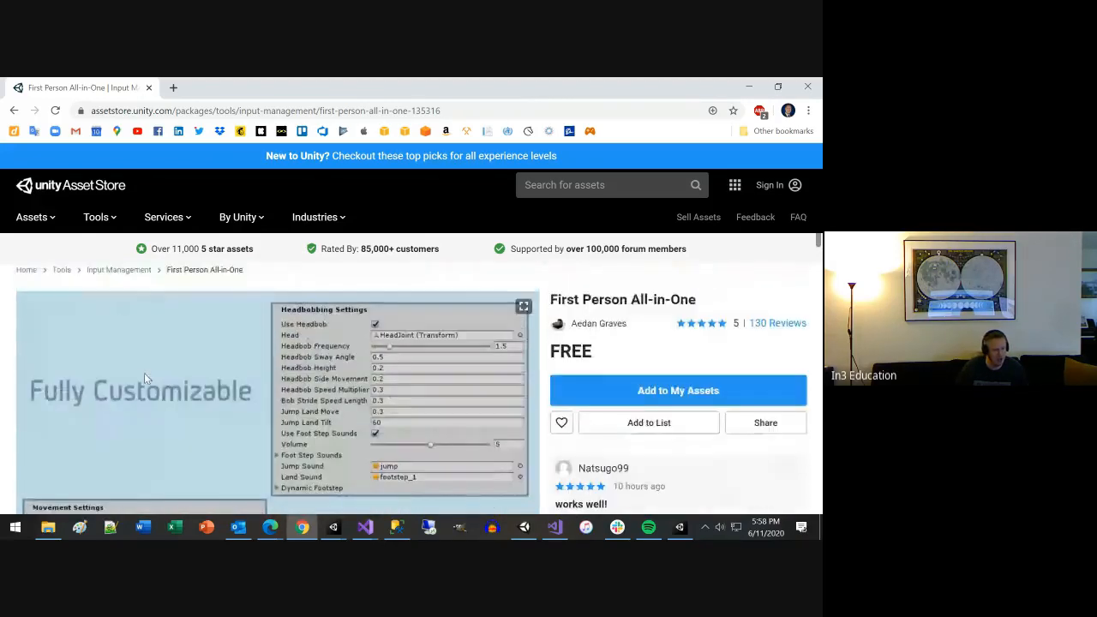
scroll(144, 377, "down", 1)
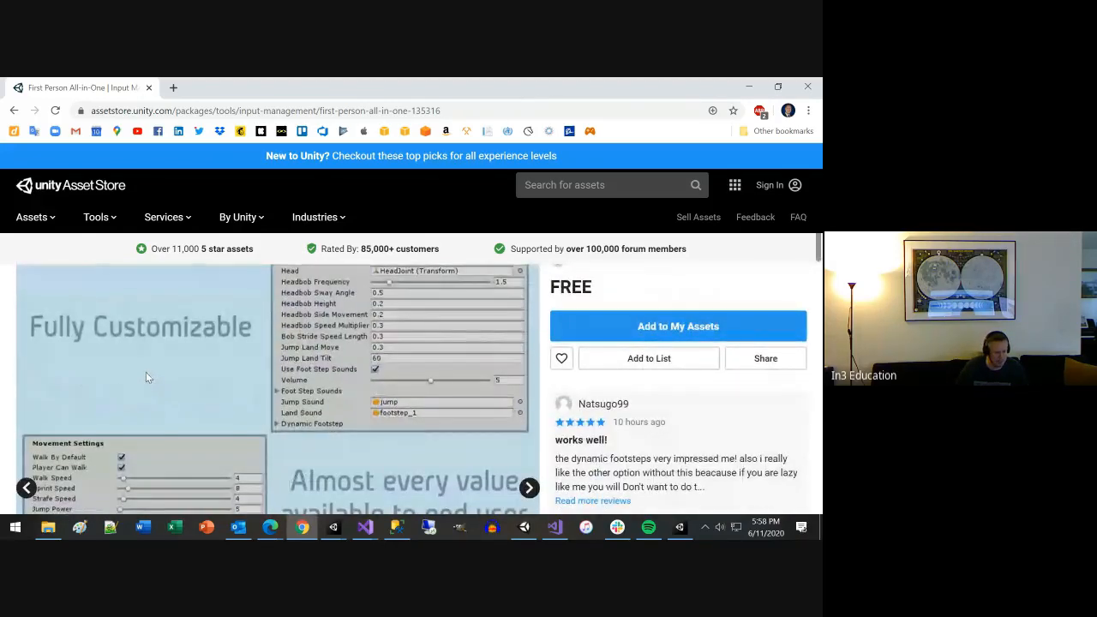
scroll(245, 369, "up", 1)
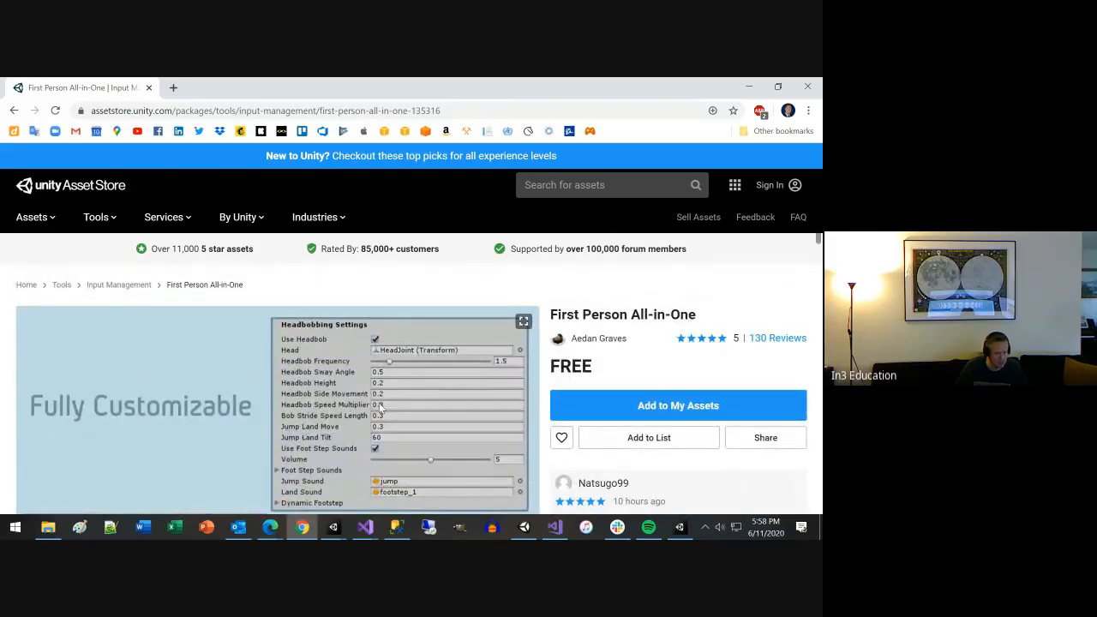
scroll(401, 396, "down", 3)
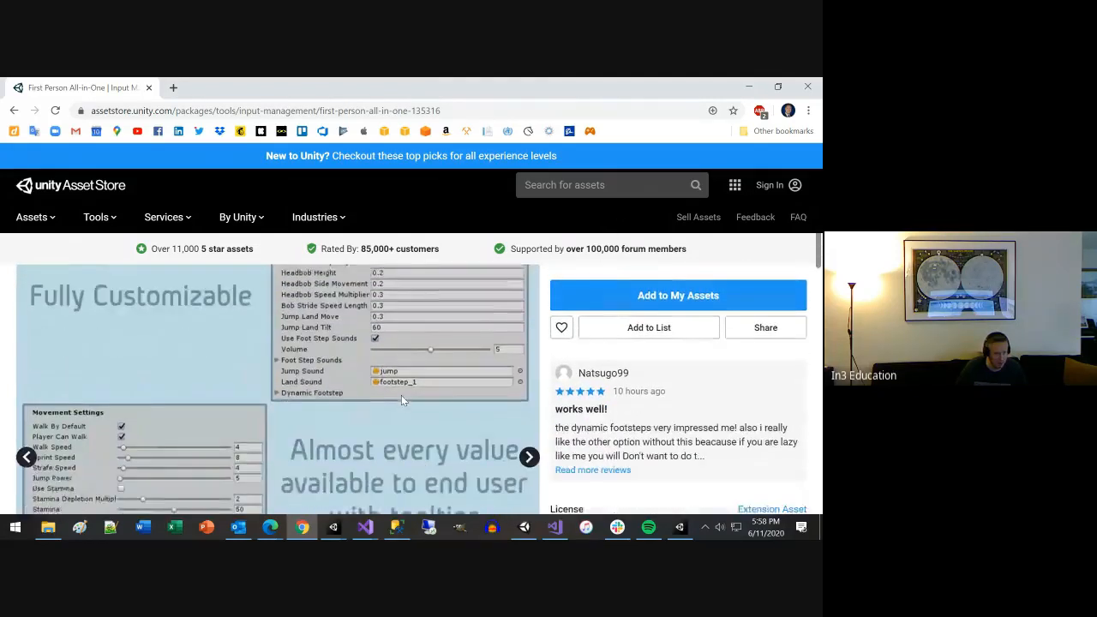
scroll(401, 395, "down", 2)
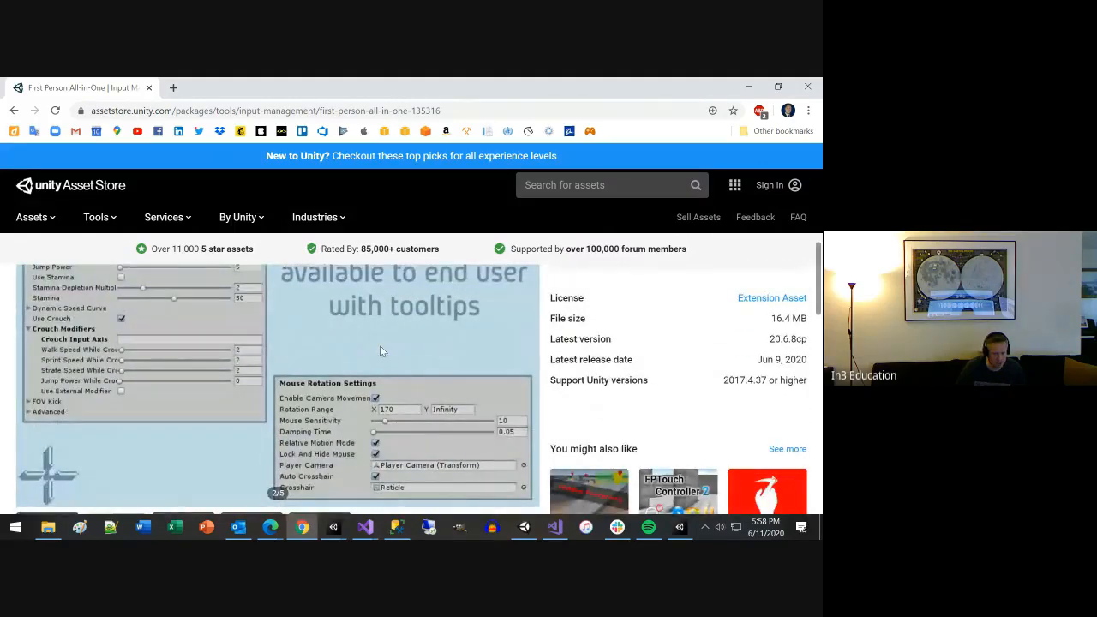
Step: Highlight the asset's latest release date and review its price and version details once more
mouse_move(755, 359)
left_mouse_down()
mouse_move(806, 360)
mouse_move(744, 365)
left_mouse_up()
left_click(808, 360)
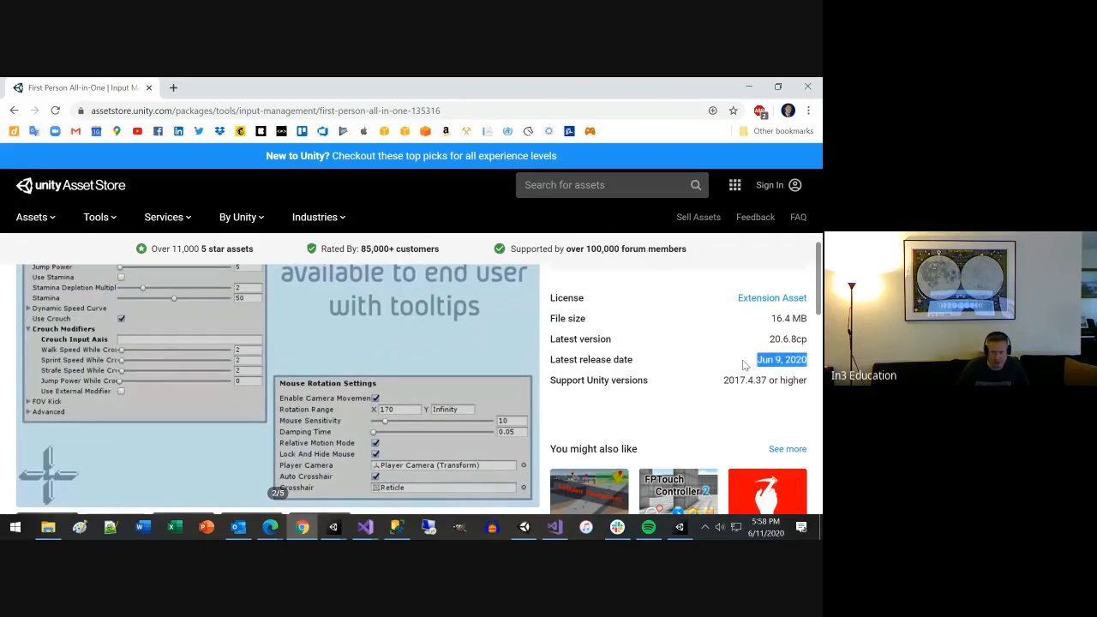
scroll(569, 376, "up", 3)
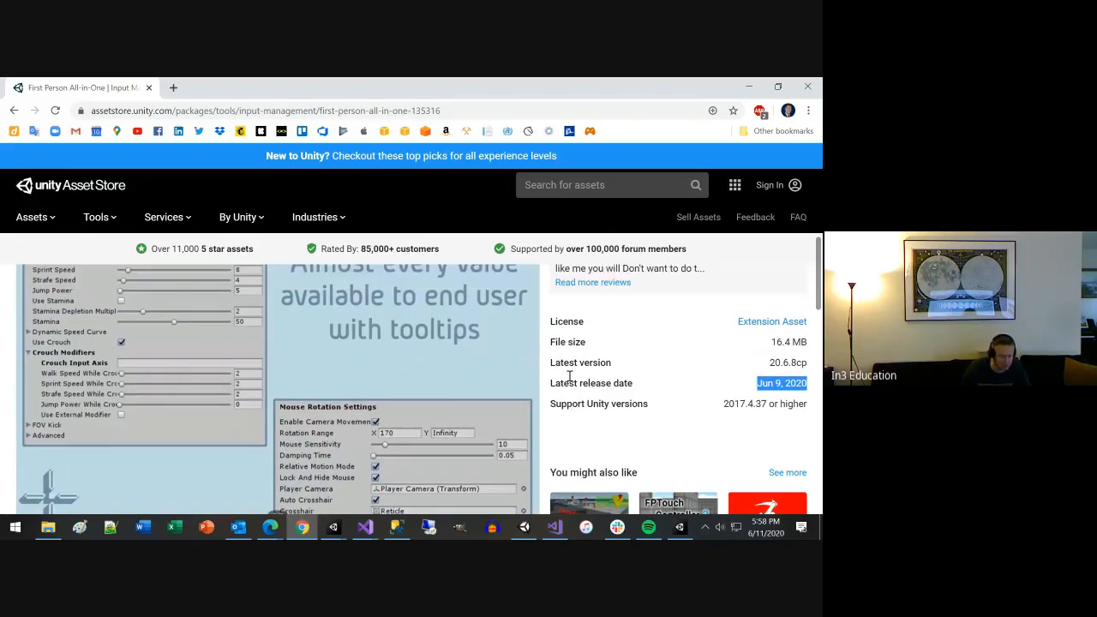
scroll(562, 373, "up", 1)
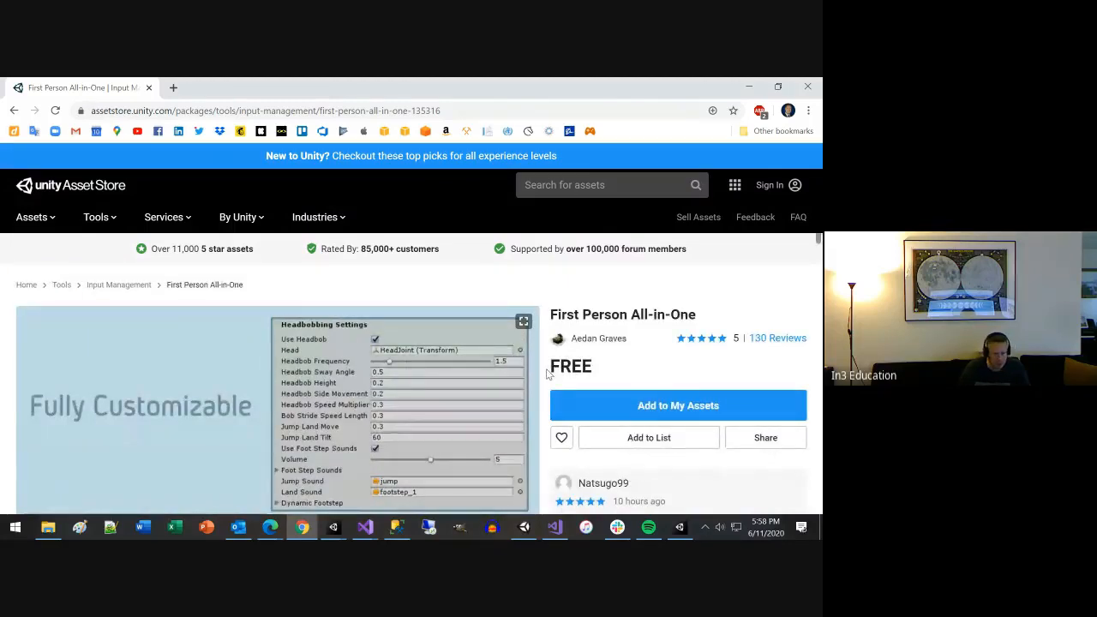
left_click(560, 410)
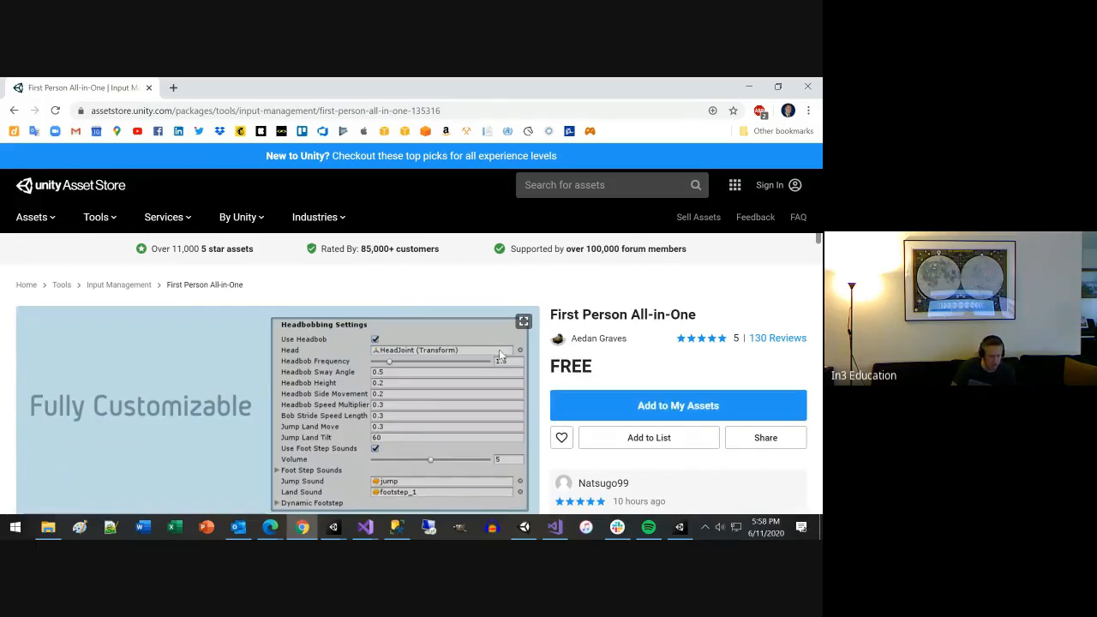
scroll(494, 354, "down", 1)
scroll(495, 355, "down", 5)
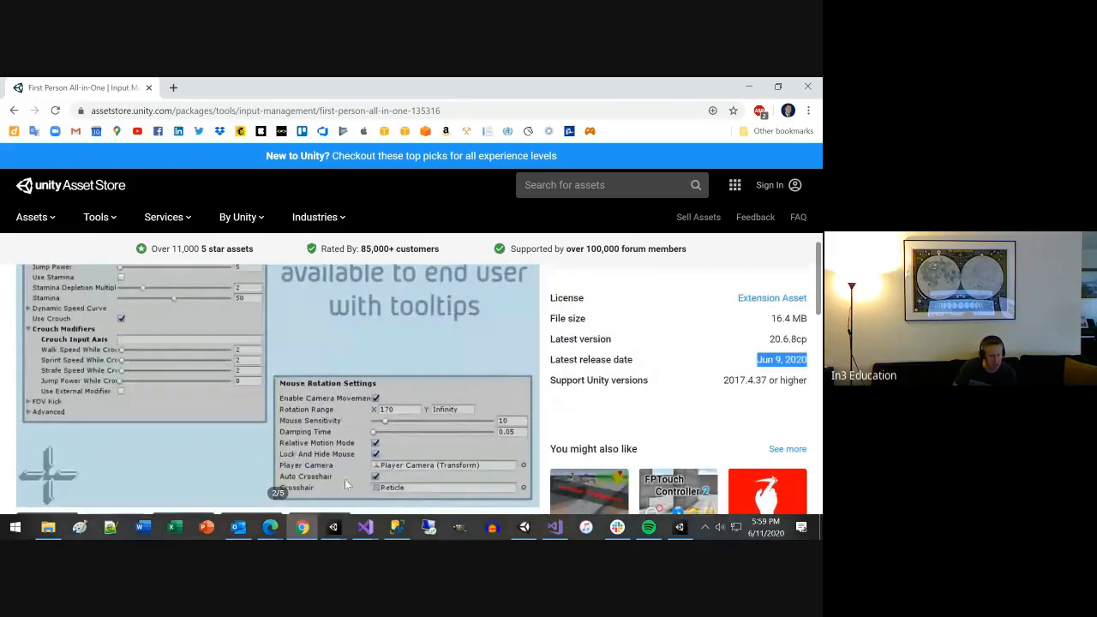
Step: Switch to the Unity editor, close the Package Manager and enlarge the Game view scale to about 1.47x
left_click(680, 528)
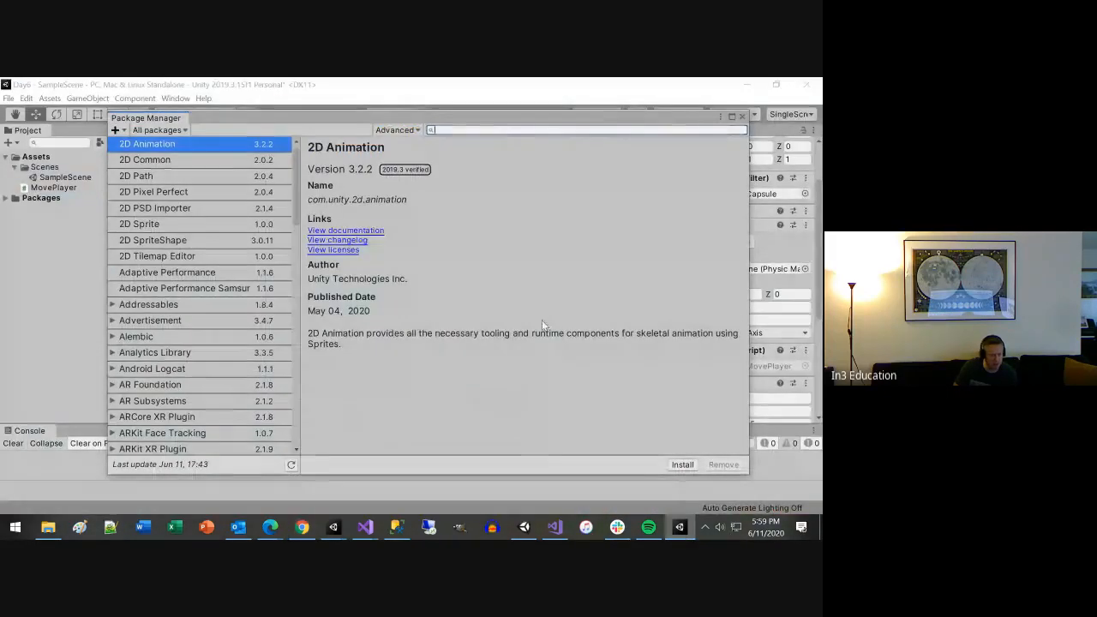
left_click(741, 117)
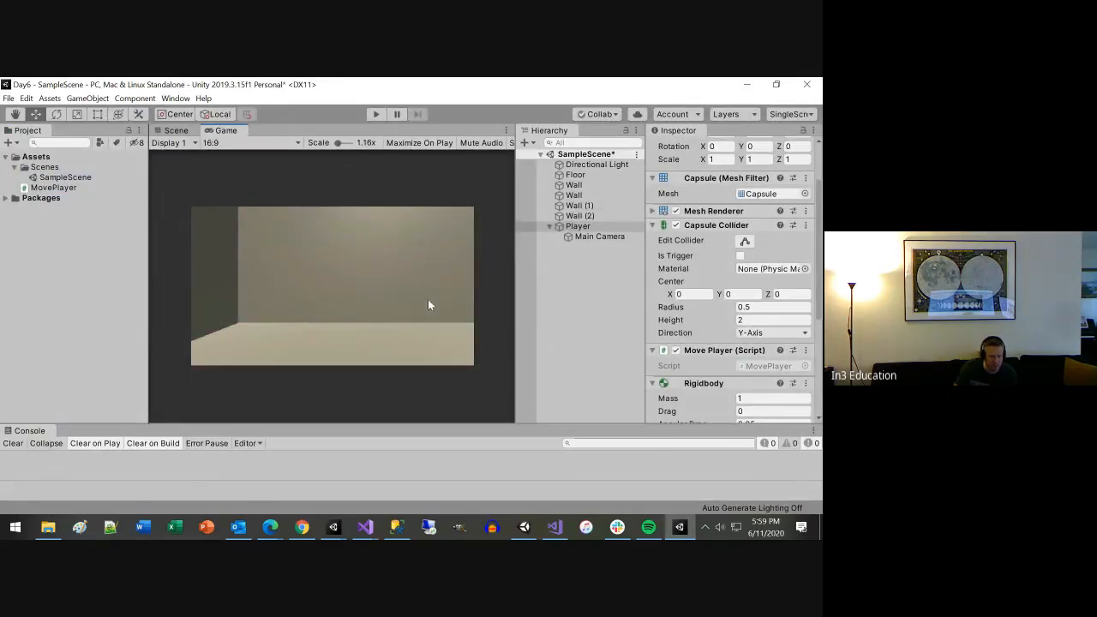
scroll(378, 296, "up", 3)
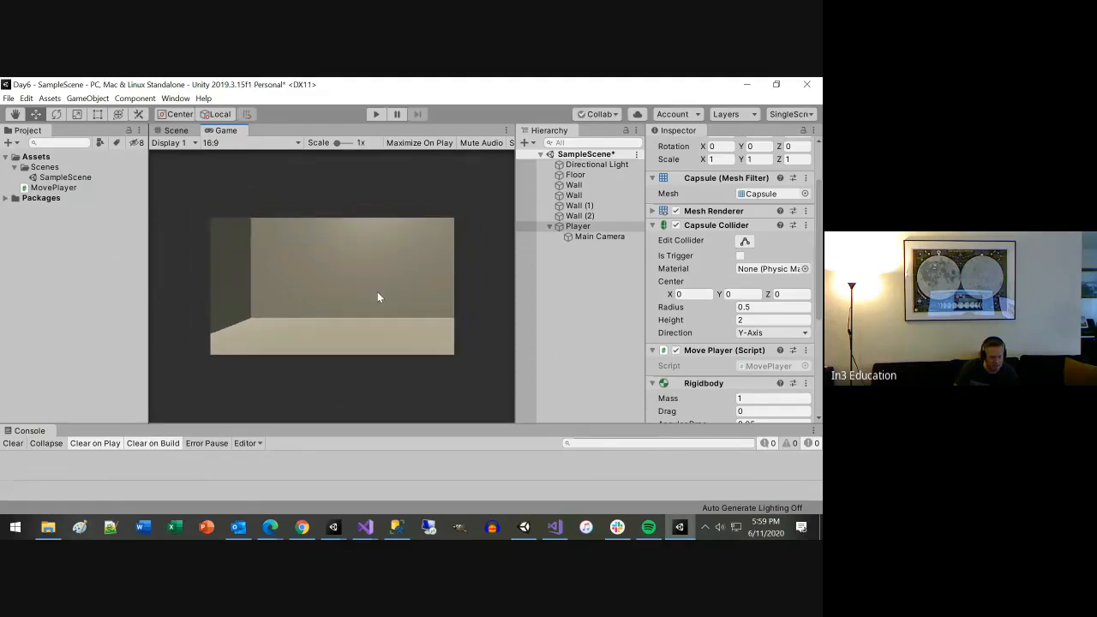
scroll(377, 297, "up", 5)
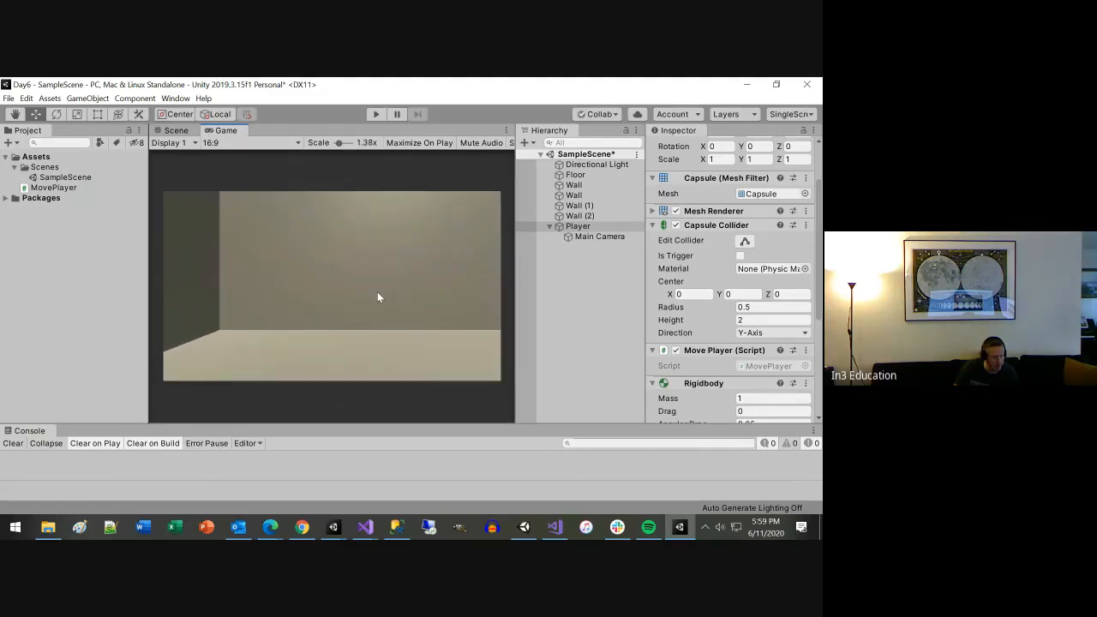
Step: Run the scene in Play mode and view the player capsule among the walls in the Scene view
left_click(176, 130)
left_click(374, 114)
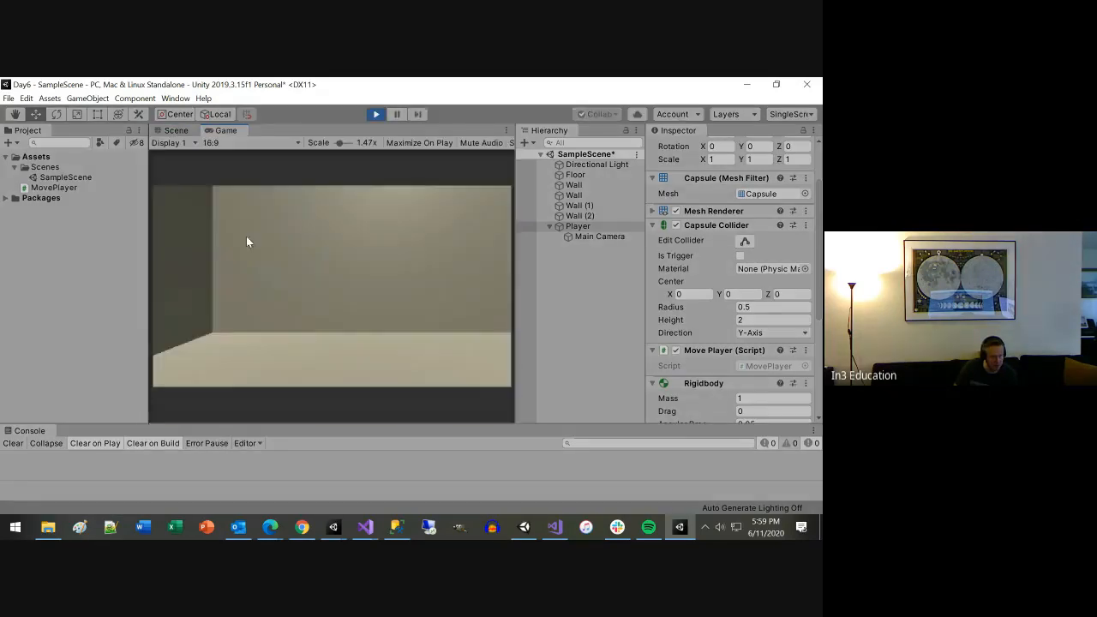
left_click(177, 130)
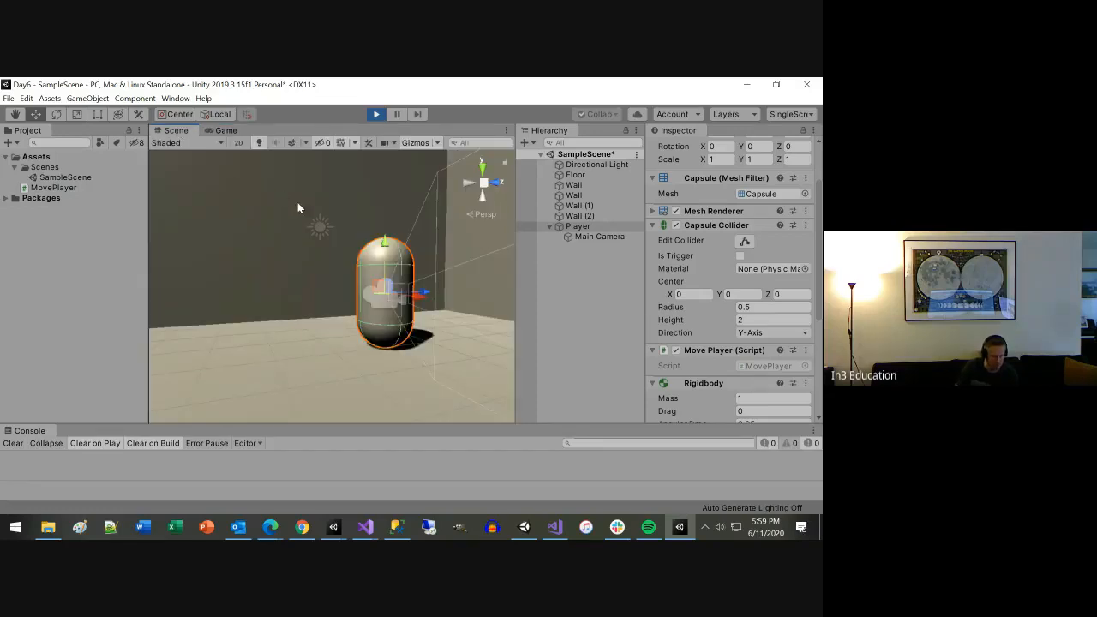
scroll(397, 321, "down", 2)
scroll(396, 320, "down", 1)
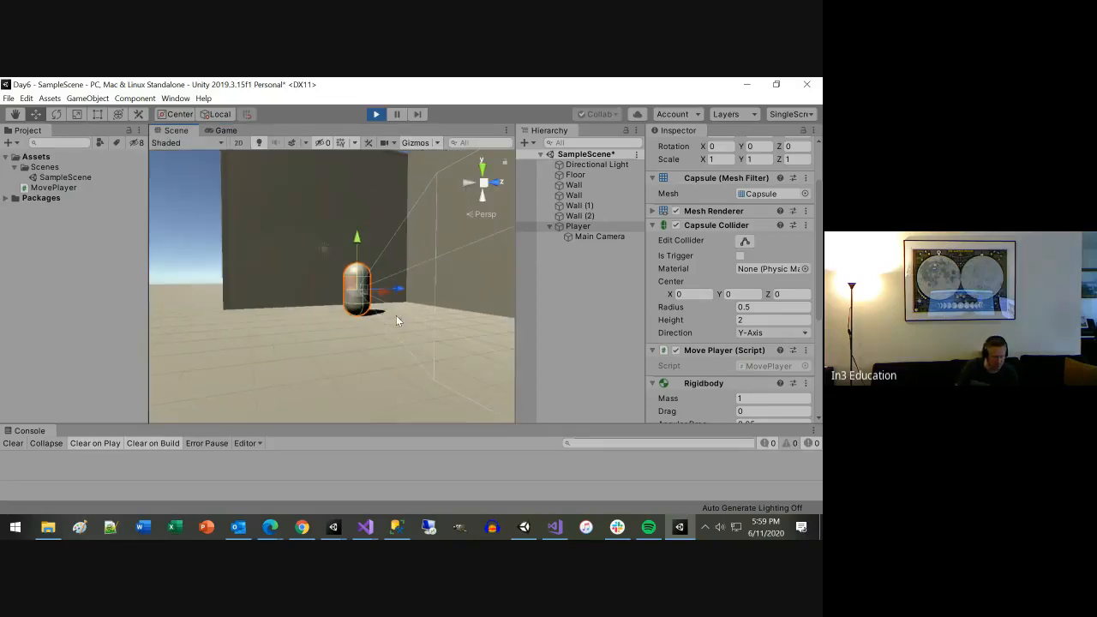
scroll(396, 320, "down", 3)
scroll(396, 319, "down", 1)
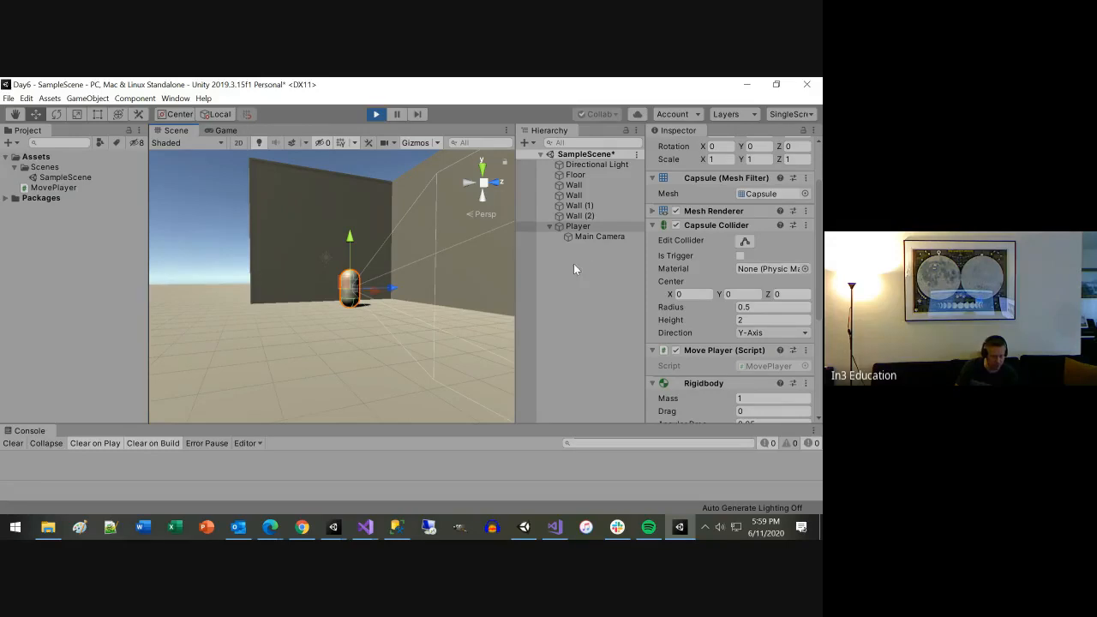
Step: Widen the Hierarchy and move the Main Camera behind and above the player, to about Y 1.43 and Z -2.76
left_click(590, 238)
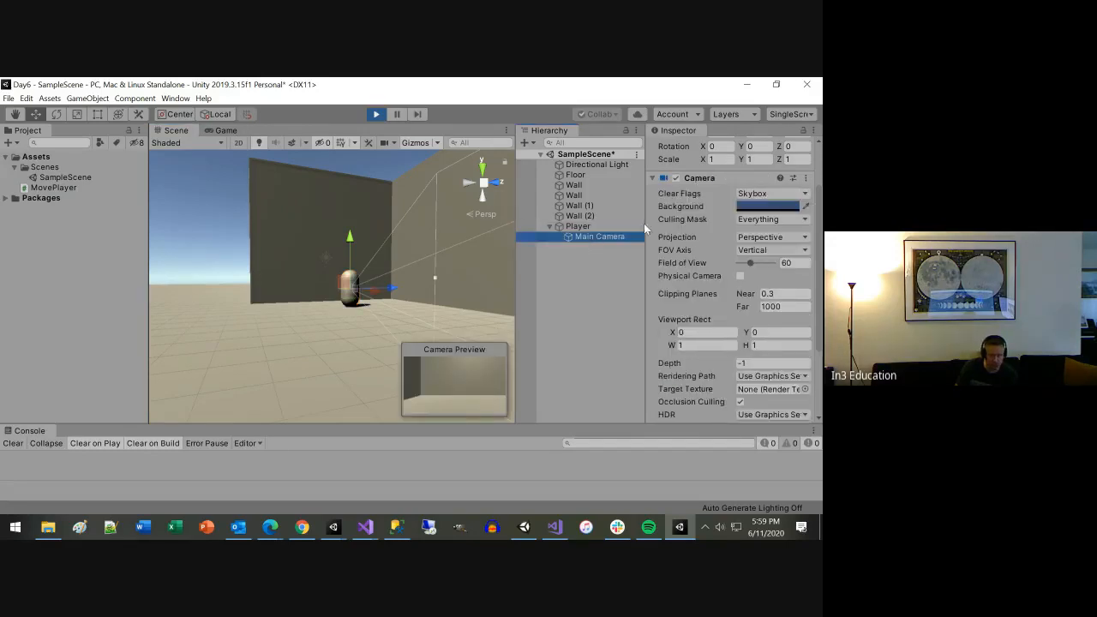
left_click_drag(511, 314, 477, 314)
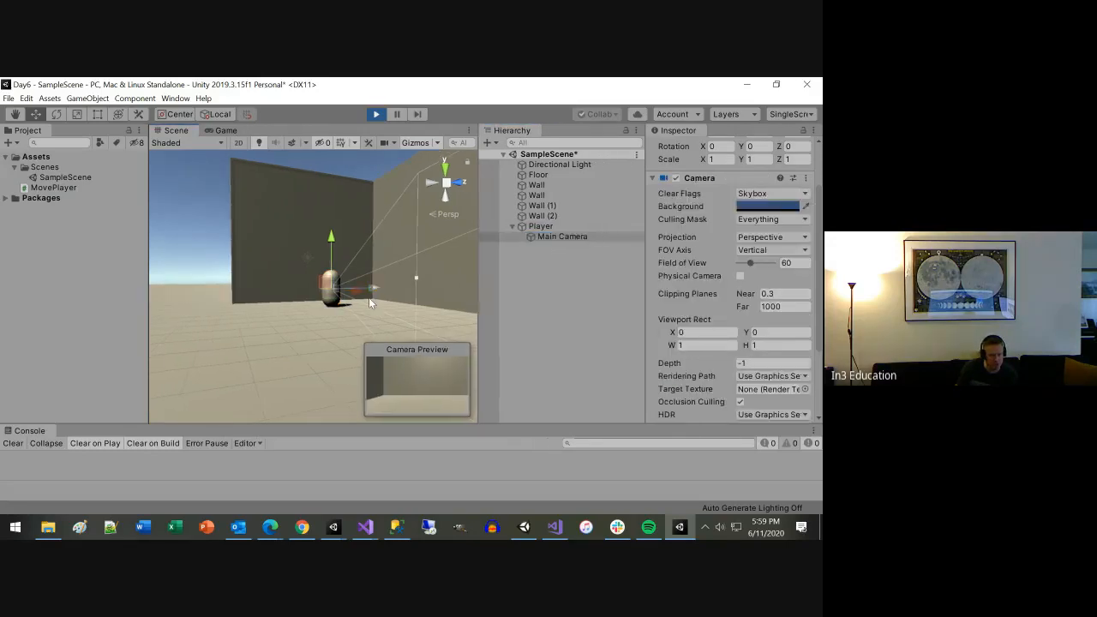
left_click_drag(371, 290, 327, 291)
left_click_drag(285, 248, 272, 215)
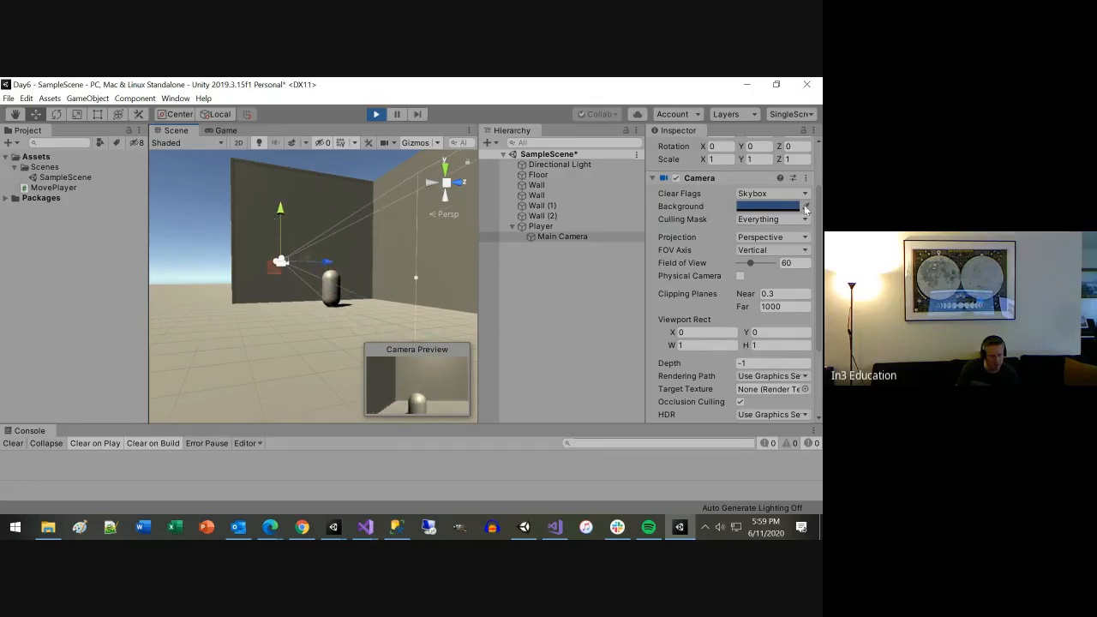
Step: Try rotating the Main Camera about its Z axis to about 5.67 degrees, and undo the rotation
scroll(745, 205, "up", 3)
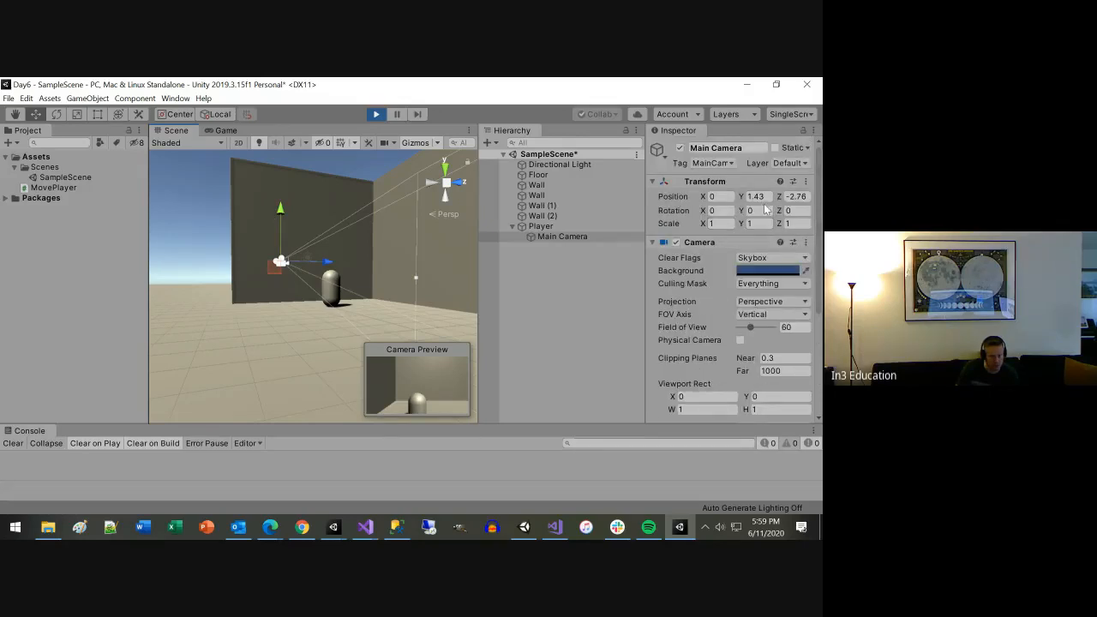
left_click_drag(779, 212, 84, 247)
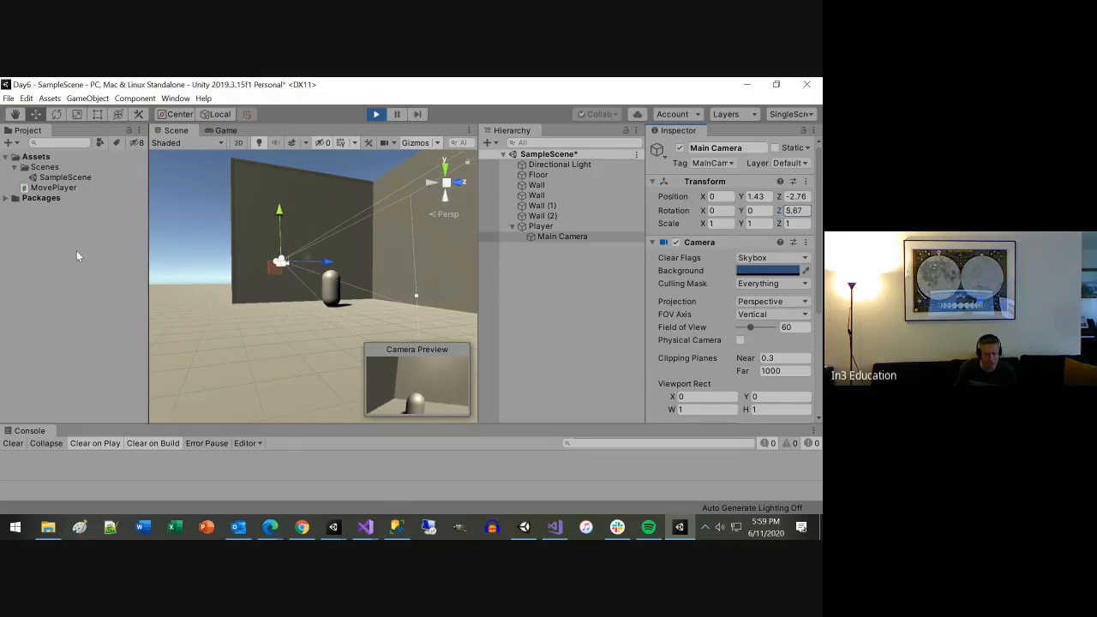
key("ctrl+z")
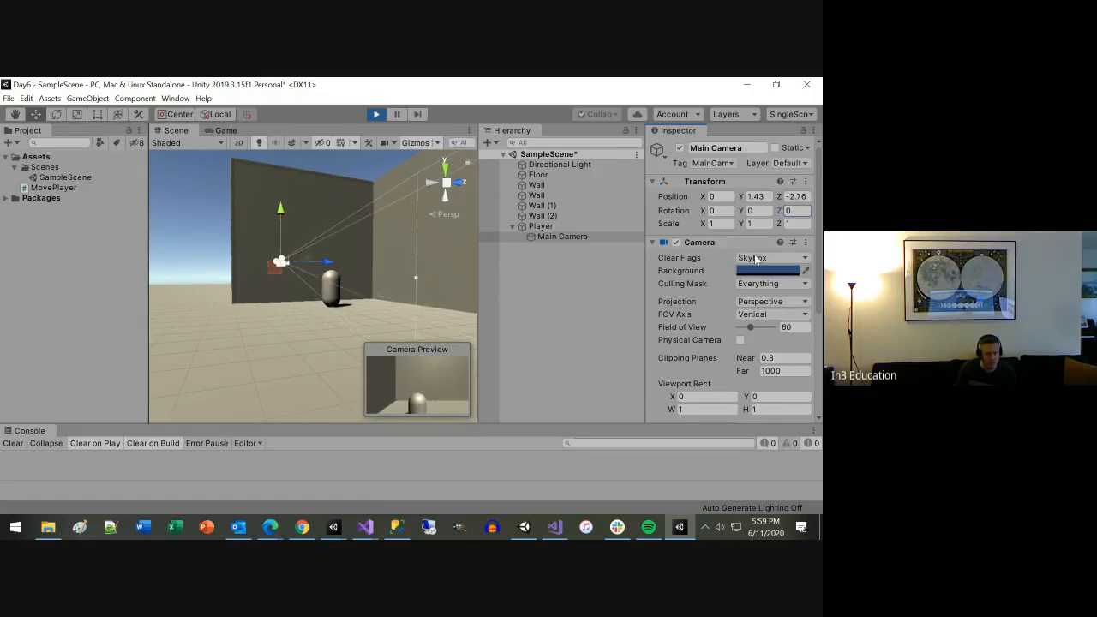
Step: Tilt the Main Camera downward to about 13.99 degrees around X and check its framing in the Game view
left_click_drag(712, 211, 186, 270)
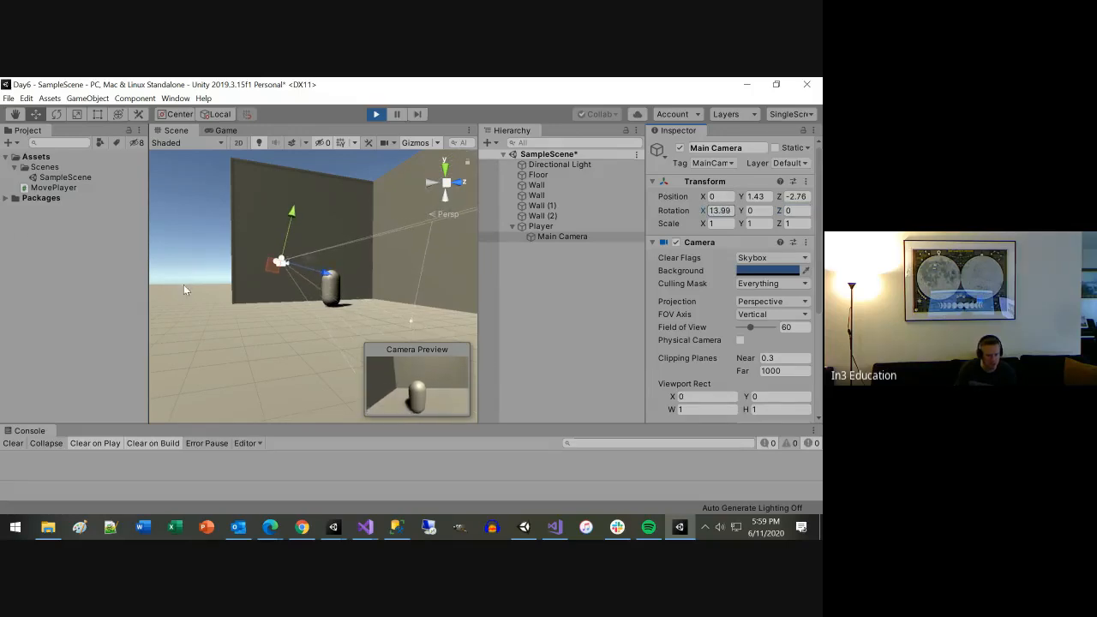
left_click(221, 131)
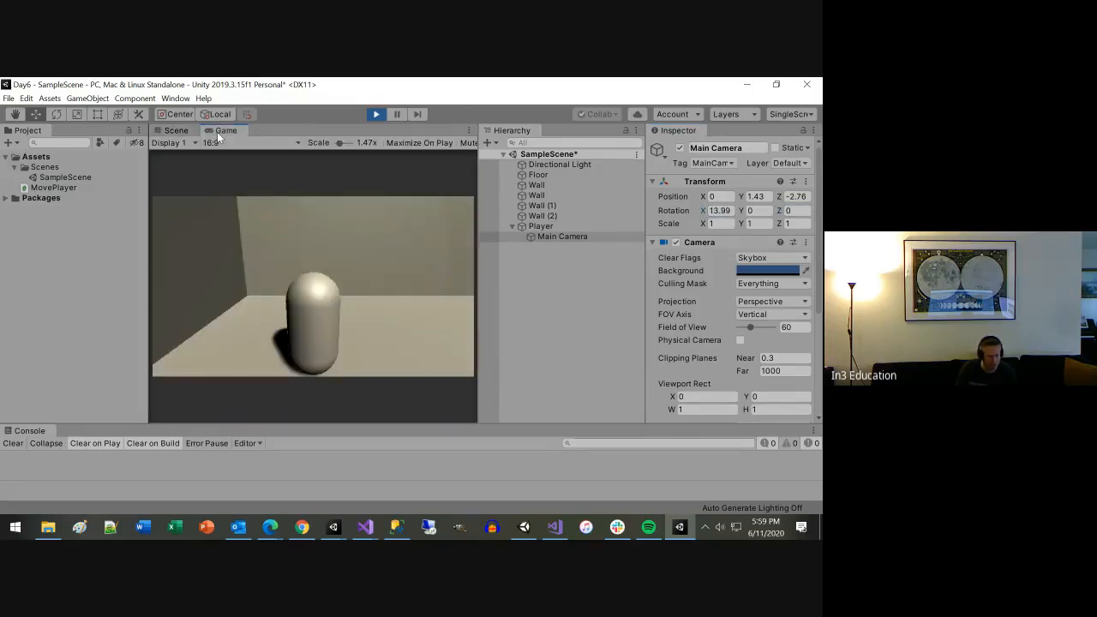
Step: Turn and move the player around the scene to test the third-person camera, and exit Play mode
key("d")
key("Left")
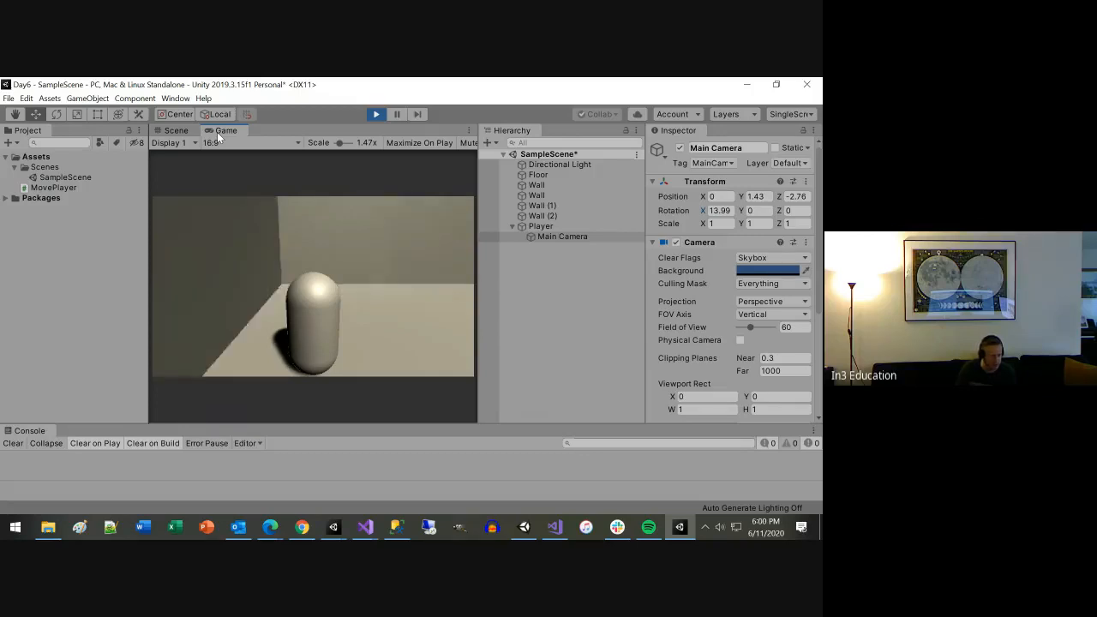
key("Right")
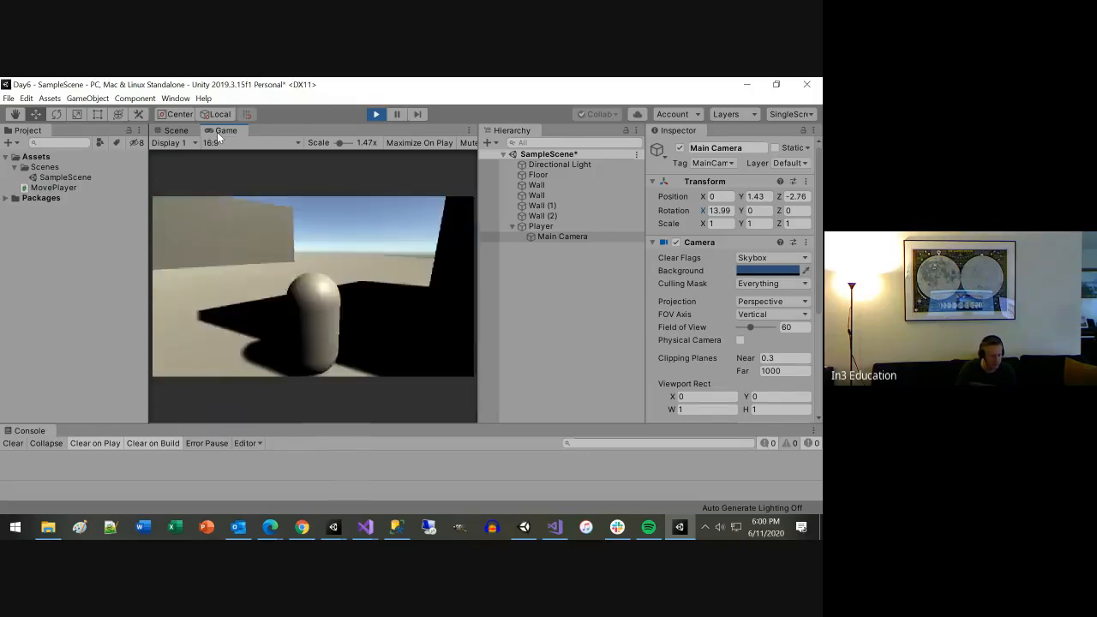
key("Right")
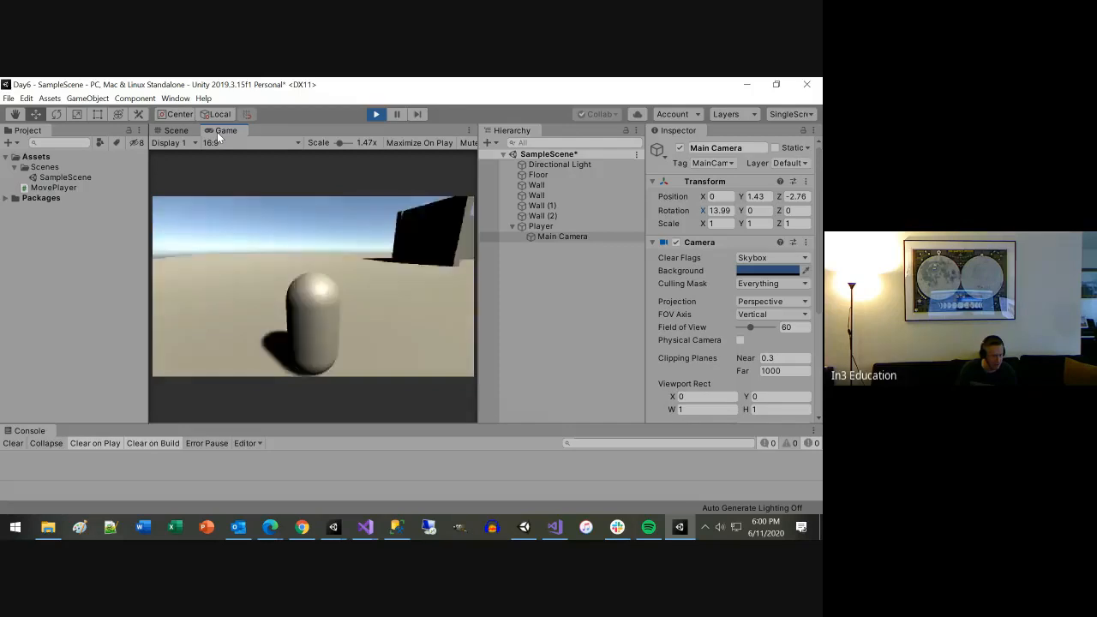
key("Up")
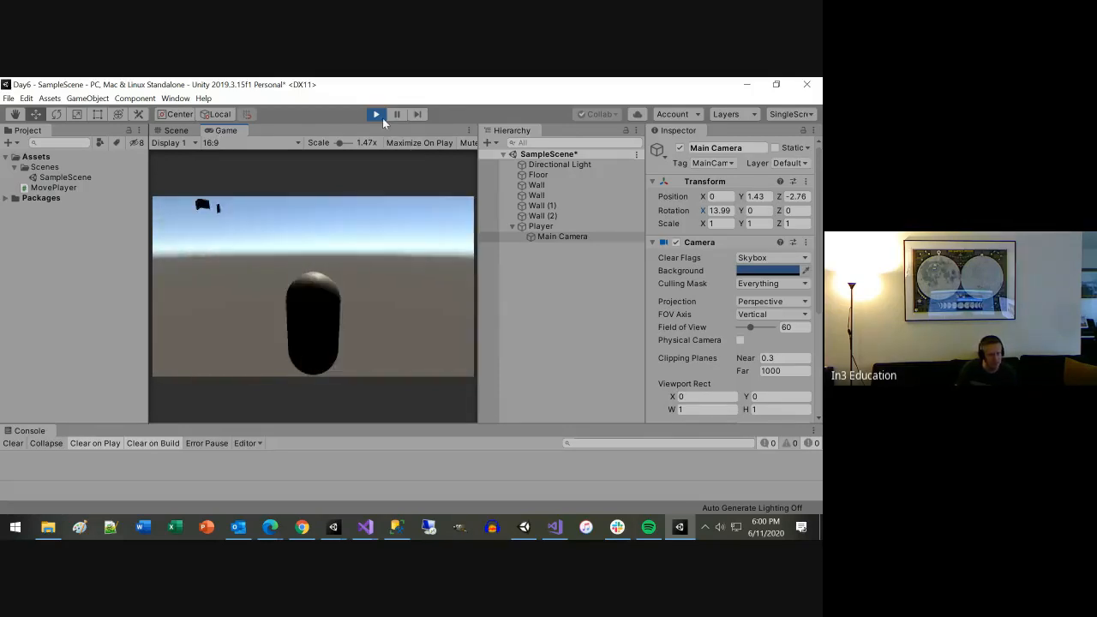
left_click(377, 114)
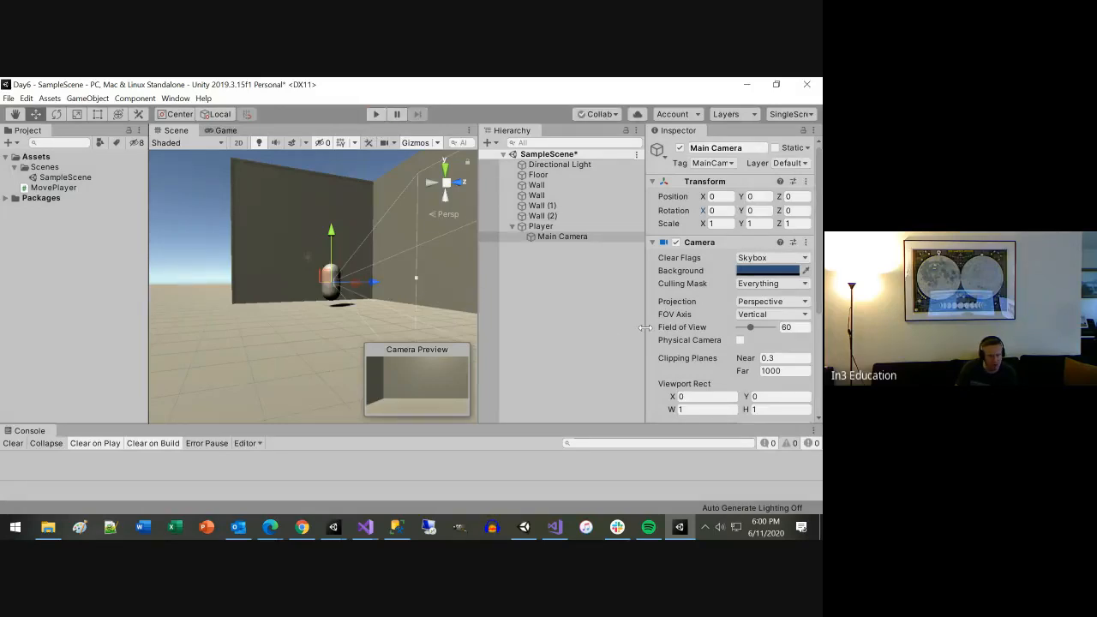
Step: Widen the Inspector and examine the Mesh Renderer and Box Collider material settings of the second Wall in the Hierarchy
left_click_drag(645, 326, 602, 327)
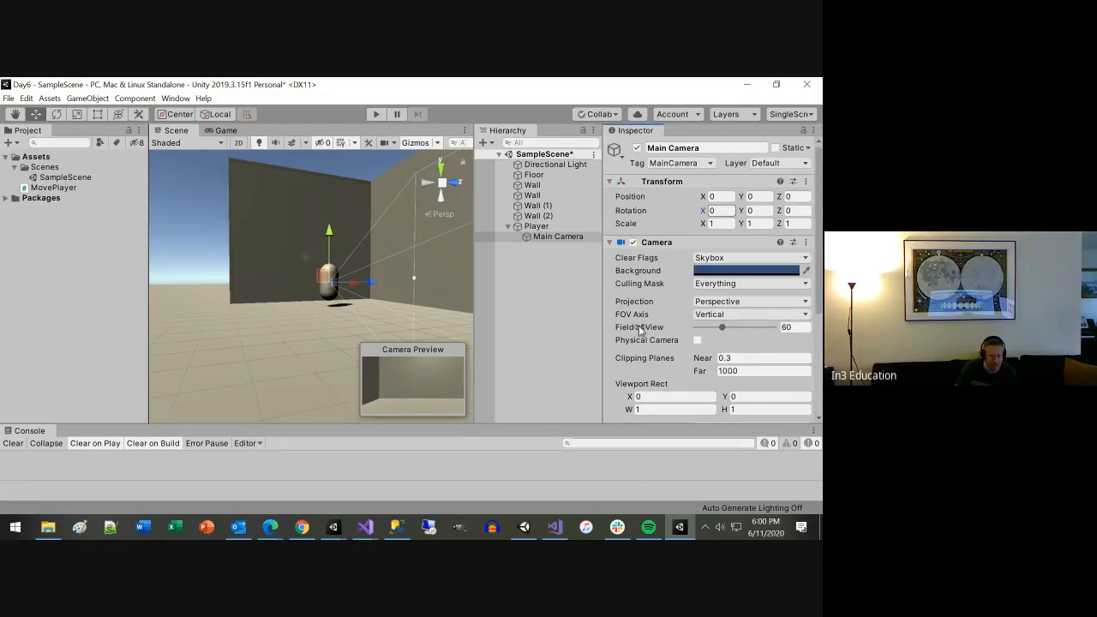
scroll(628, 302, "down", 4)
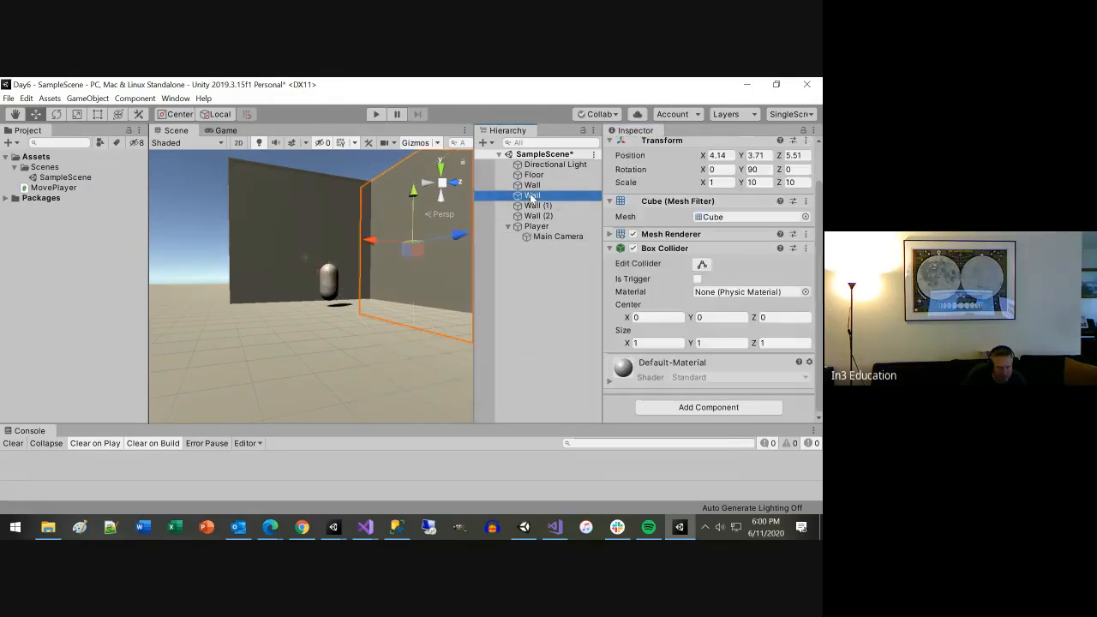
left_click(571, 195)
left_click(611, 234)
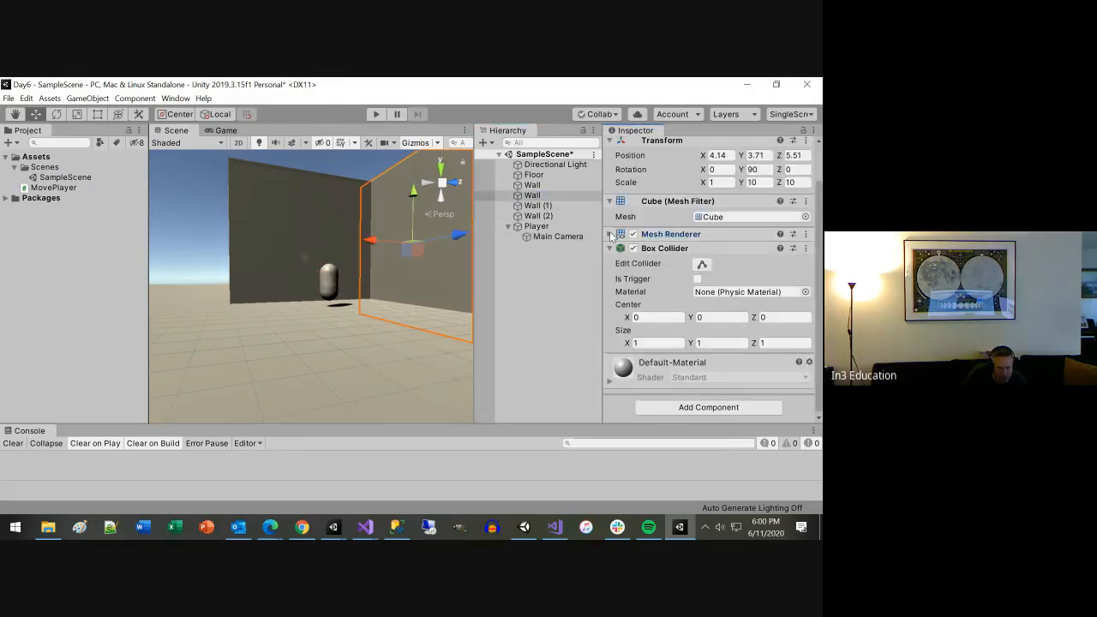
scroll(726, 282, "down", 3)
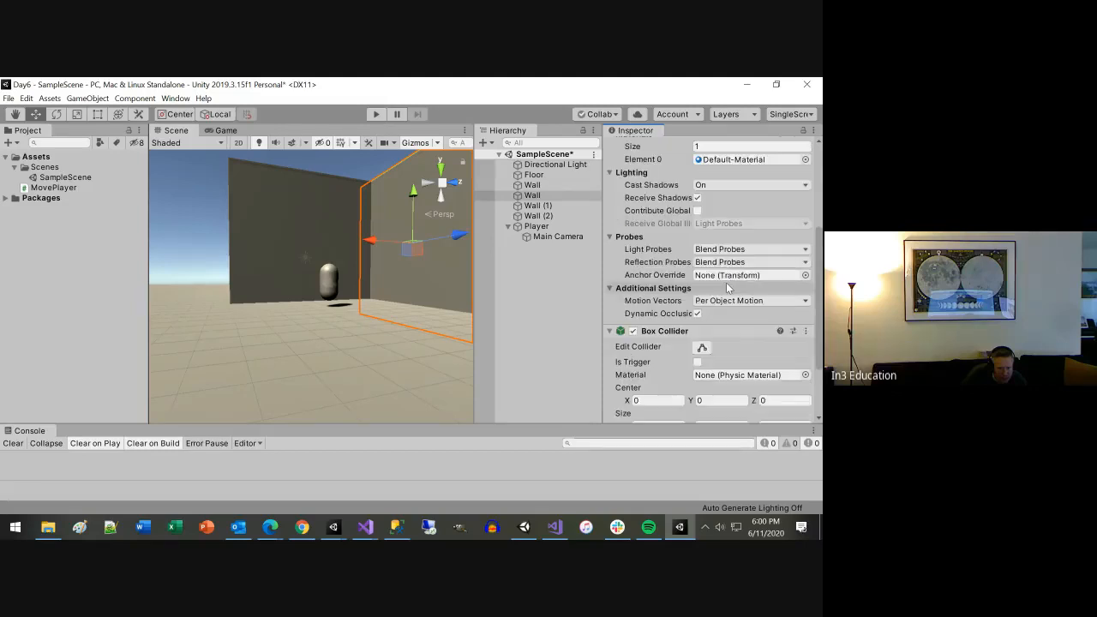
scroll(726, 281, "down", 2)
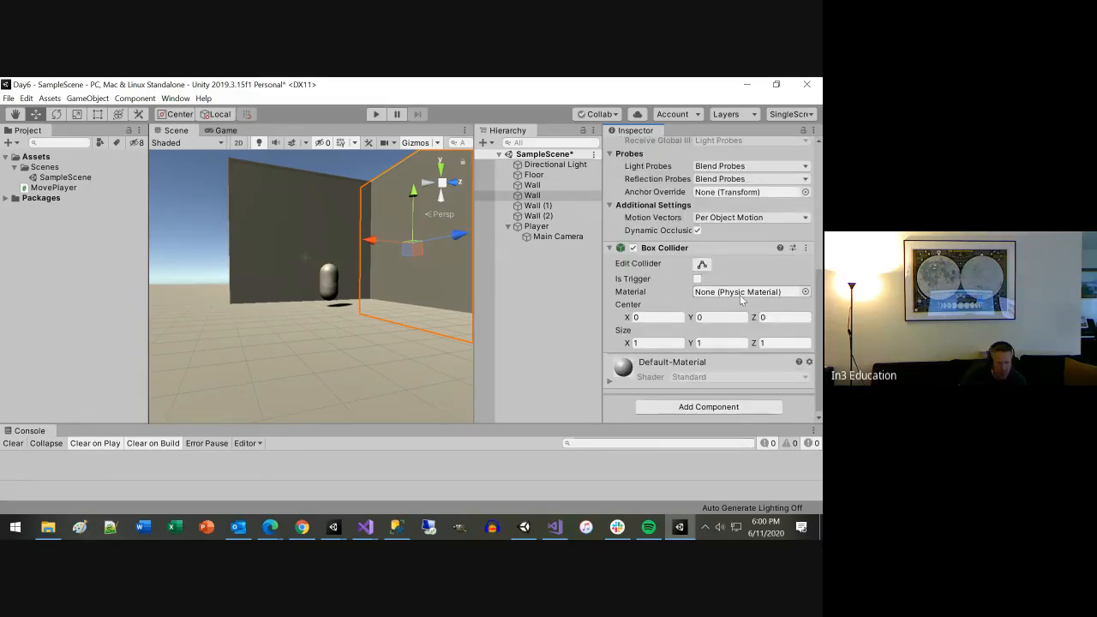
scroll(727, 279, "up", 3)
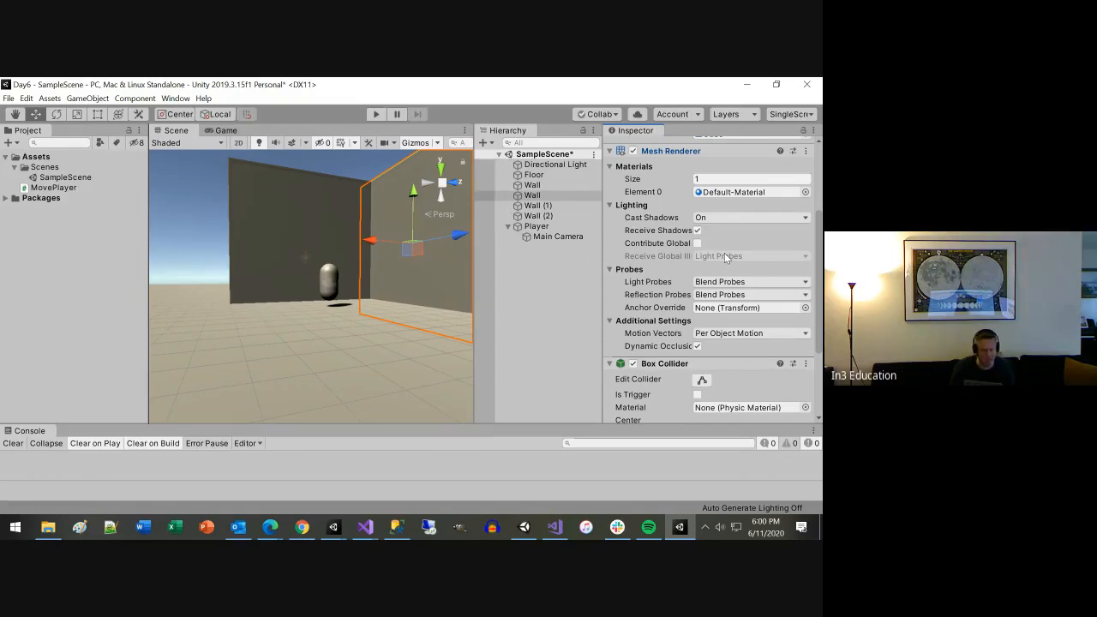
scroll(736, 268, "up", 3)
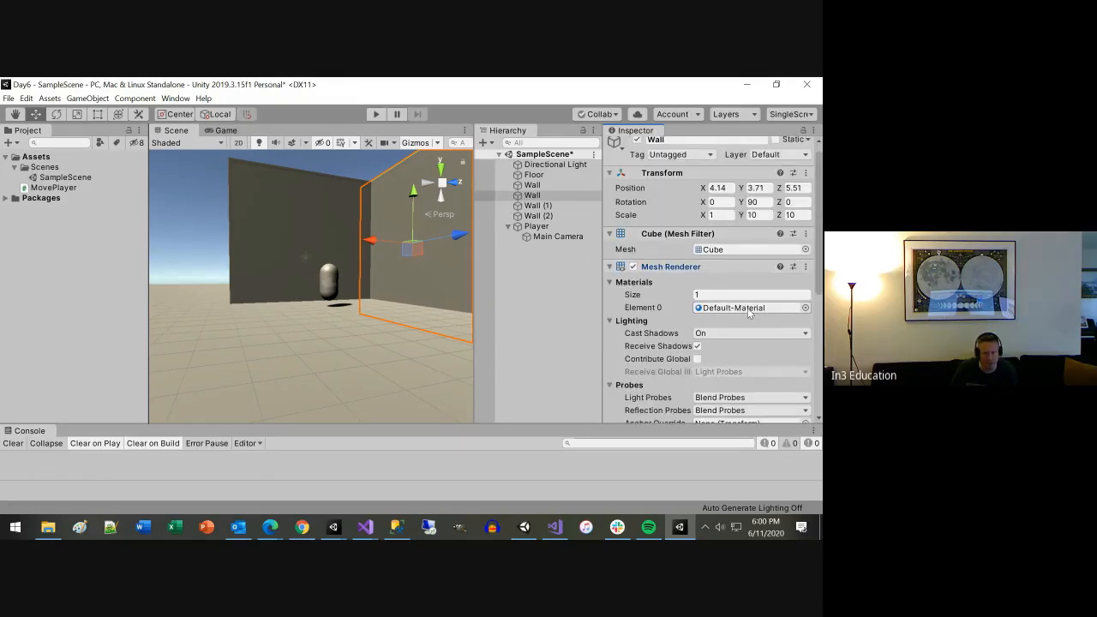
scroll(747, 311, "down", 3)
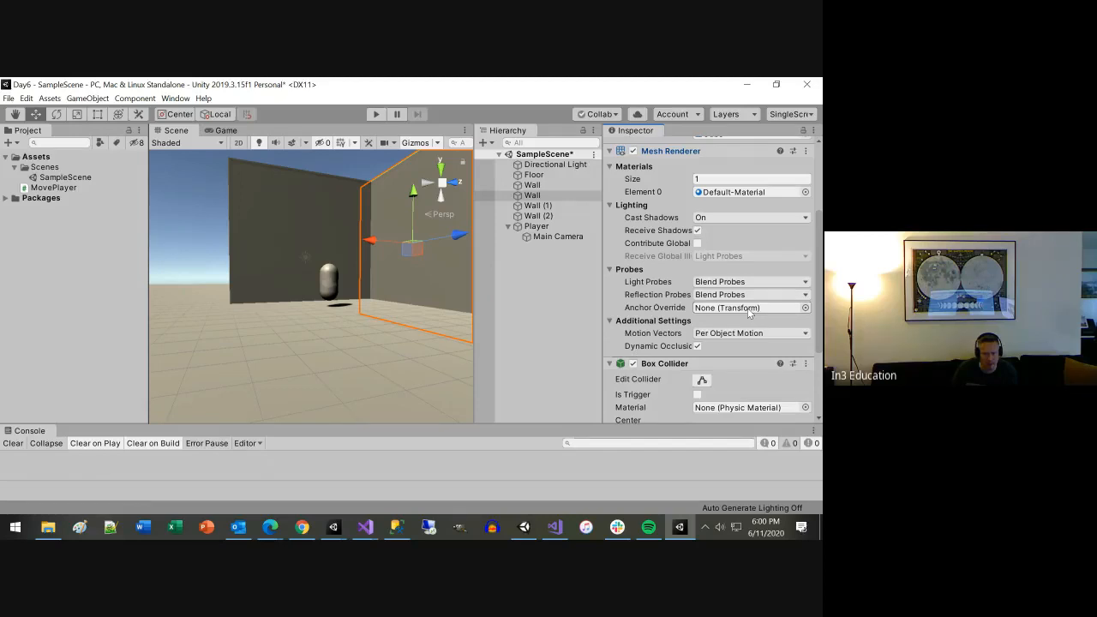
Step: Switch to Chrome and search Google for "unity tactile physics material" in a new window
left_click(302, 526)
key("ctrl+n")
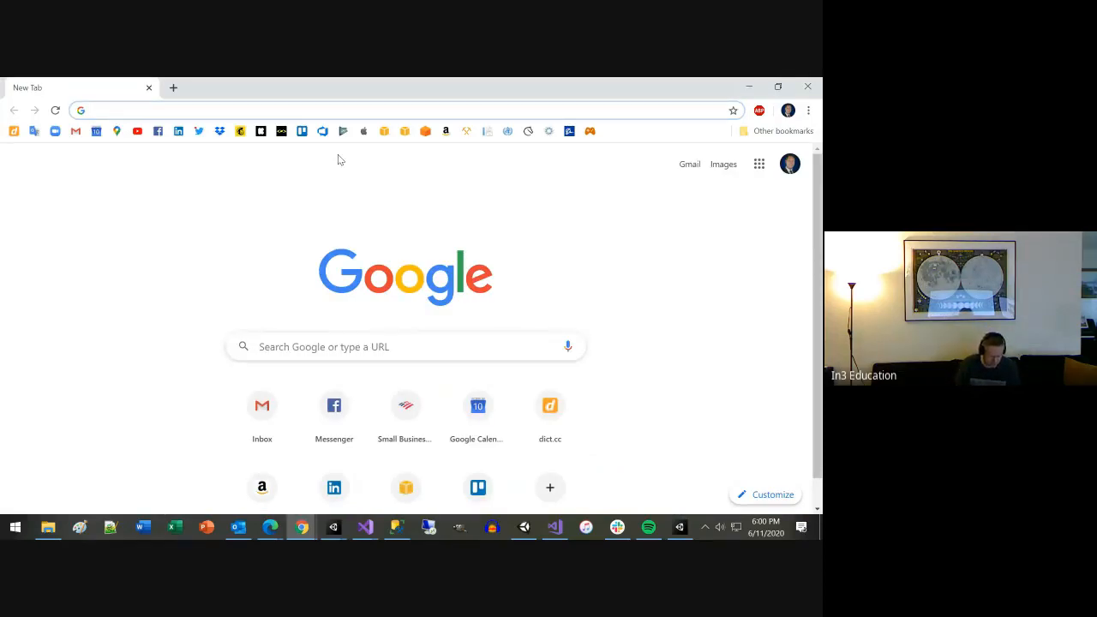
type("unity")
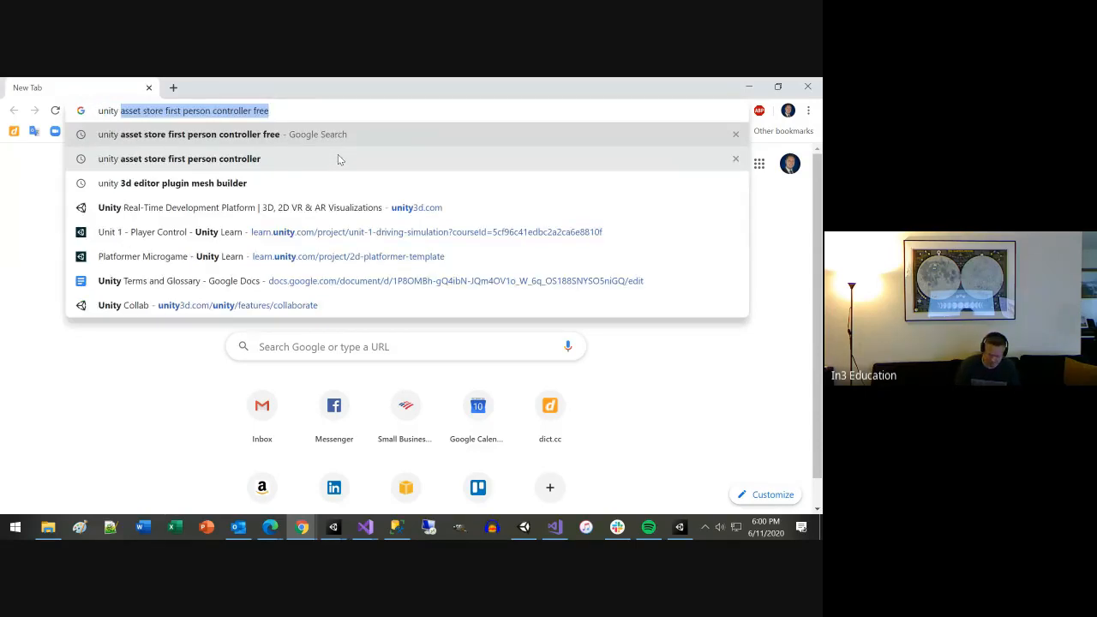
type("tact")
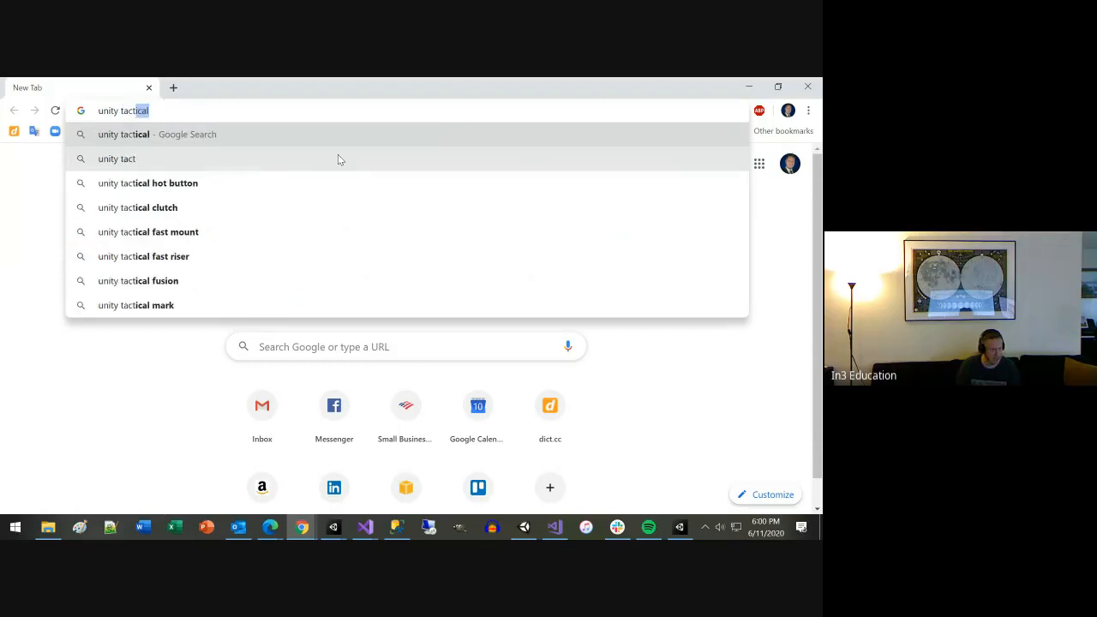
type("ile ")
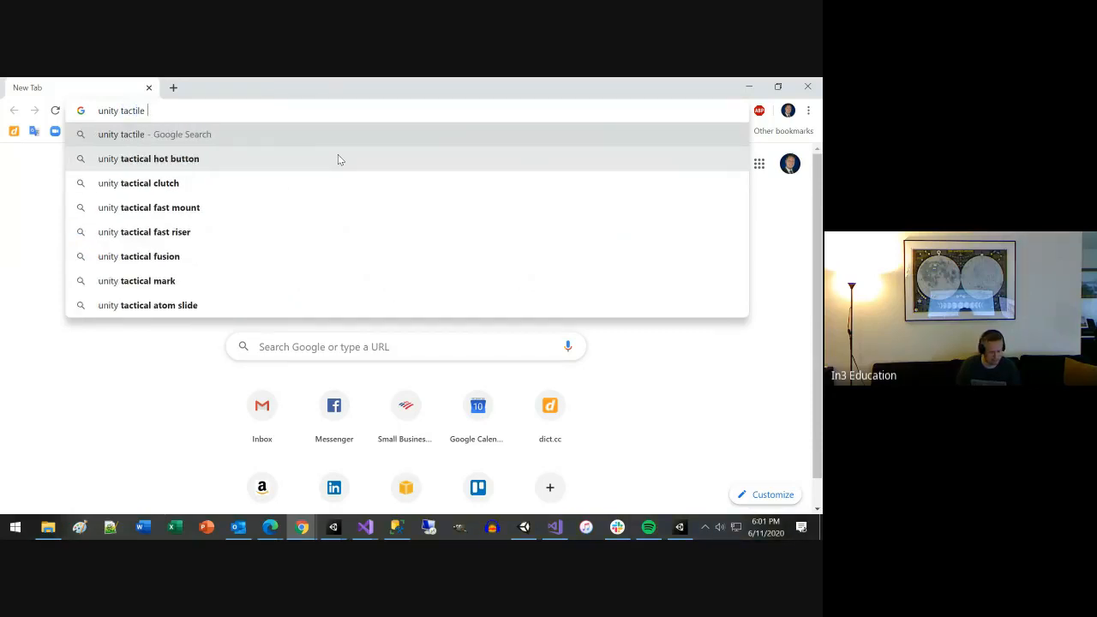
type("phys")
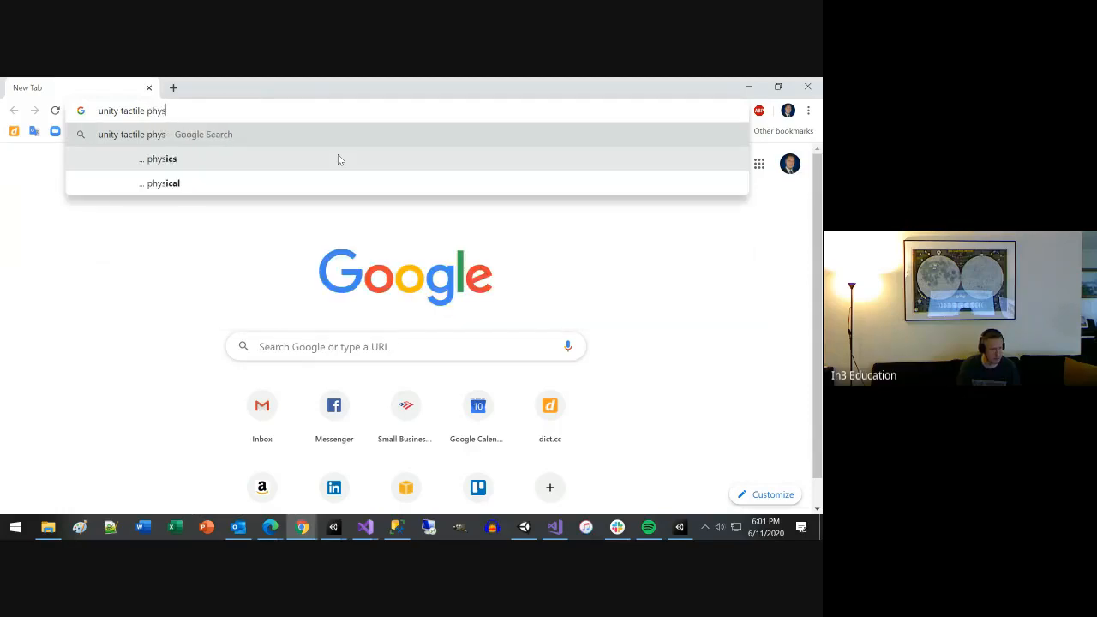
type("ics ")
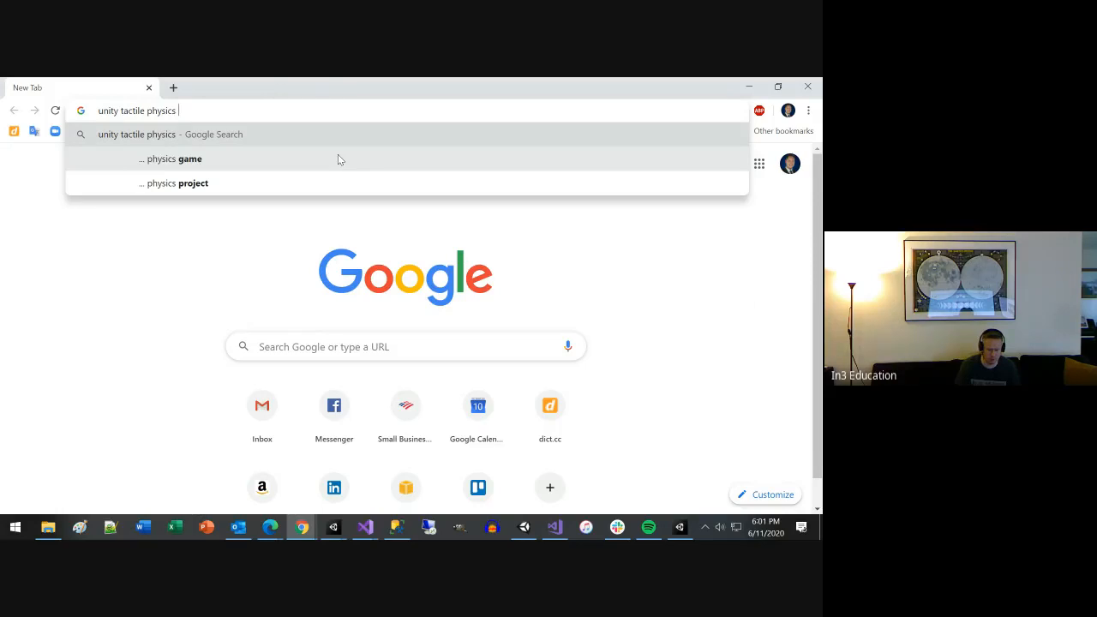
type("ma")
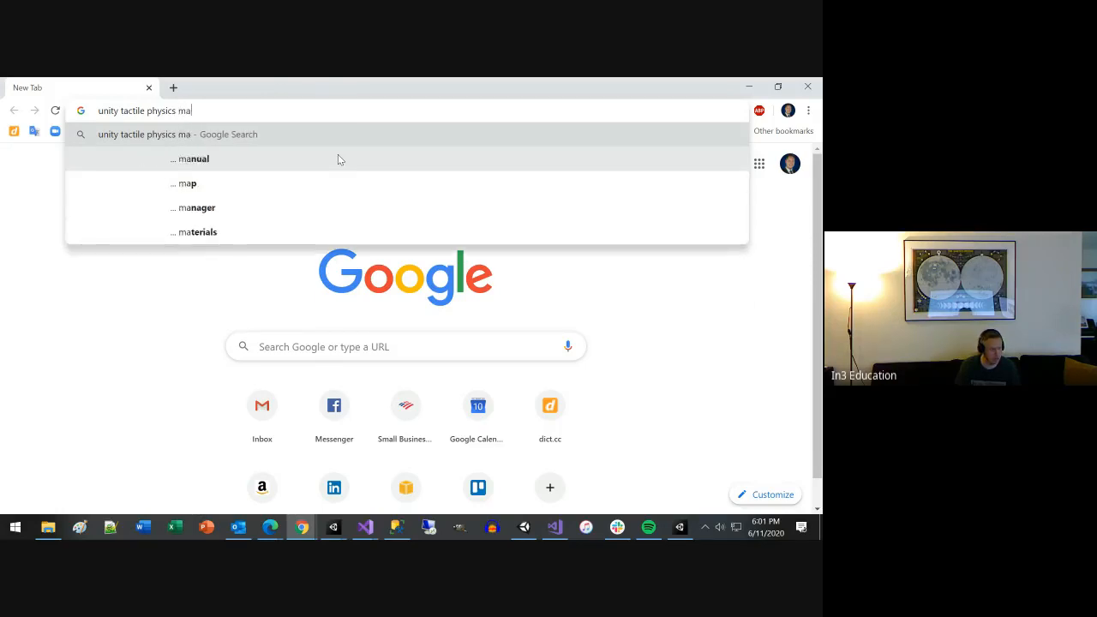
type("terial")
key("Return")
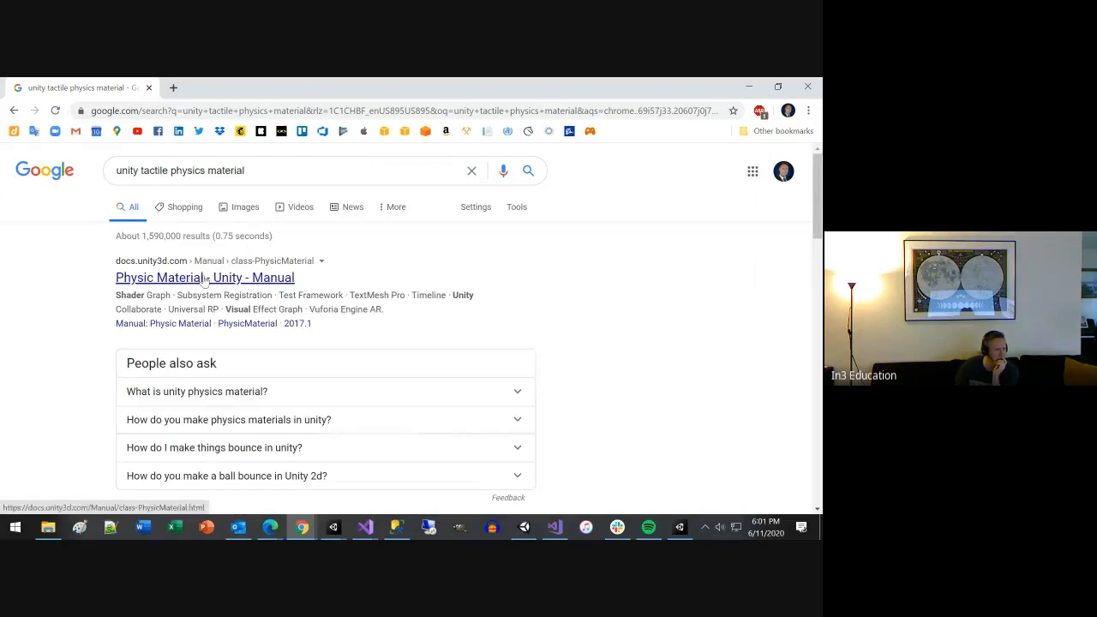
Step: Open the Unity manual's Physic Material page and examine how to create one and its friction and bounciness properties
left_click(206, 279)
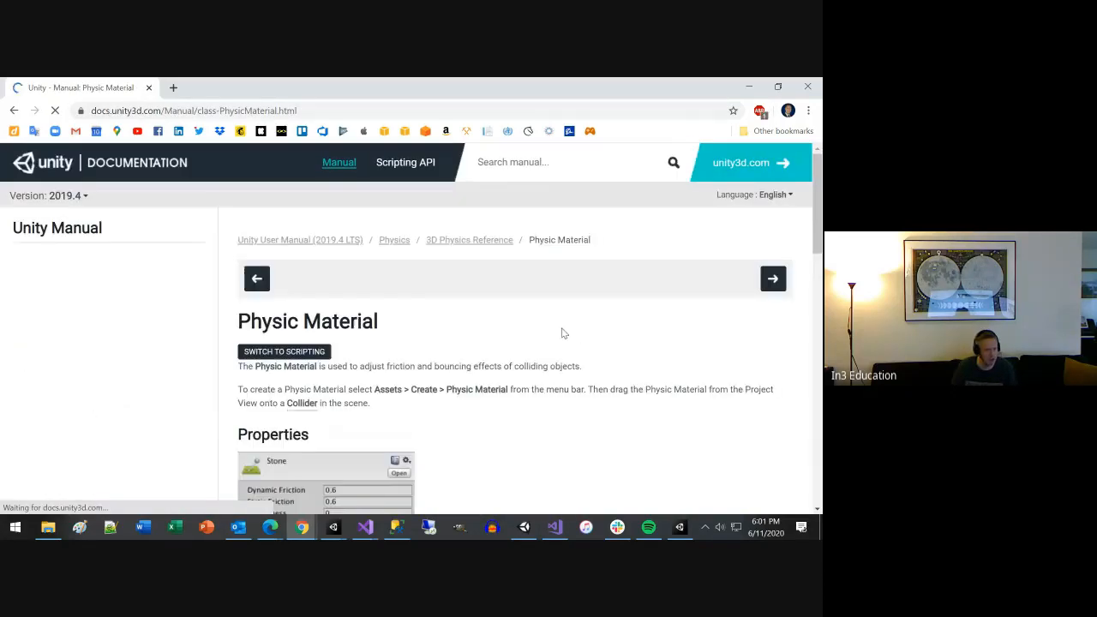
scroll(487, 378, "down", 2)
scroll(486, 377, "down", 1)
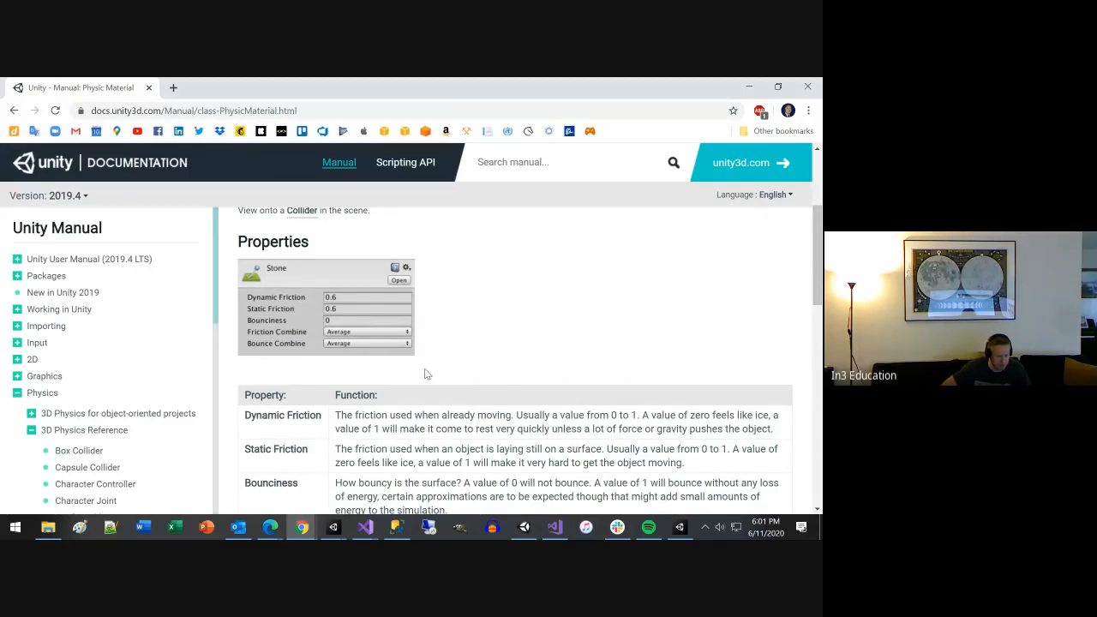
scroll(424, 377, "down", 1)
scroll(443, 417, "up", 1)
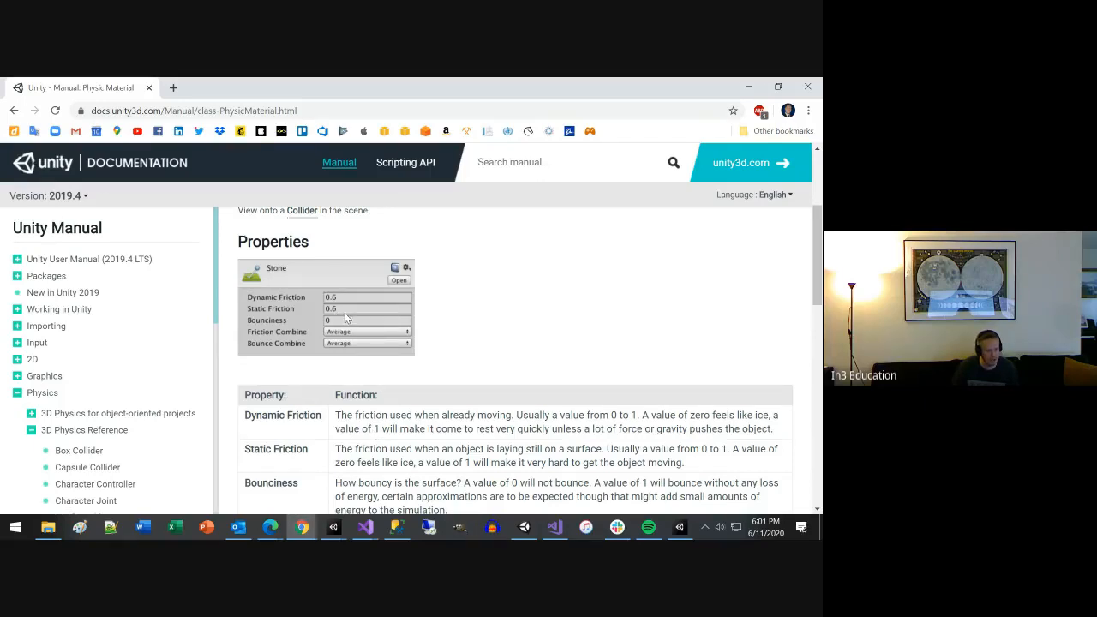
scroll(307, 304, "up", 3)
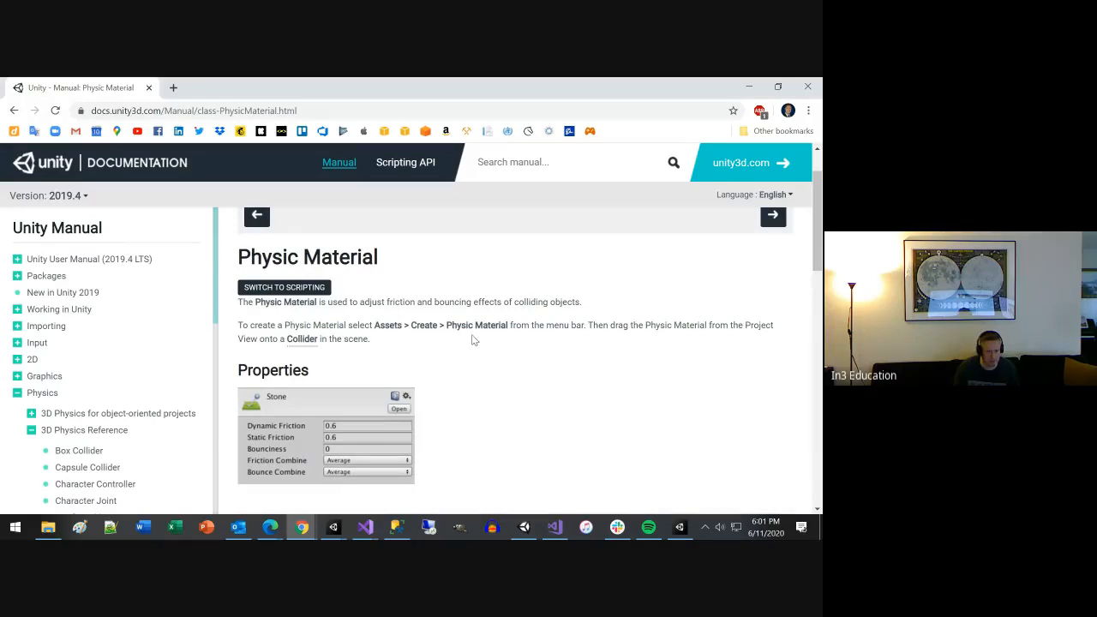
Step: Minimize the Asset Store and Unity manual browser windows to return to the Unity editor
key("alt+Tab")
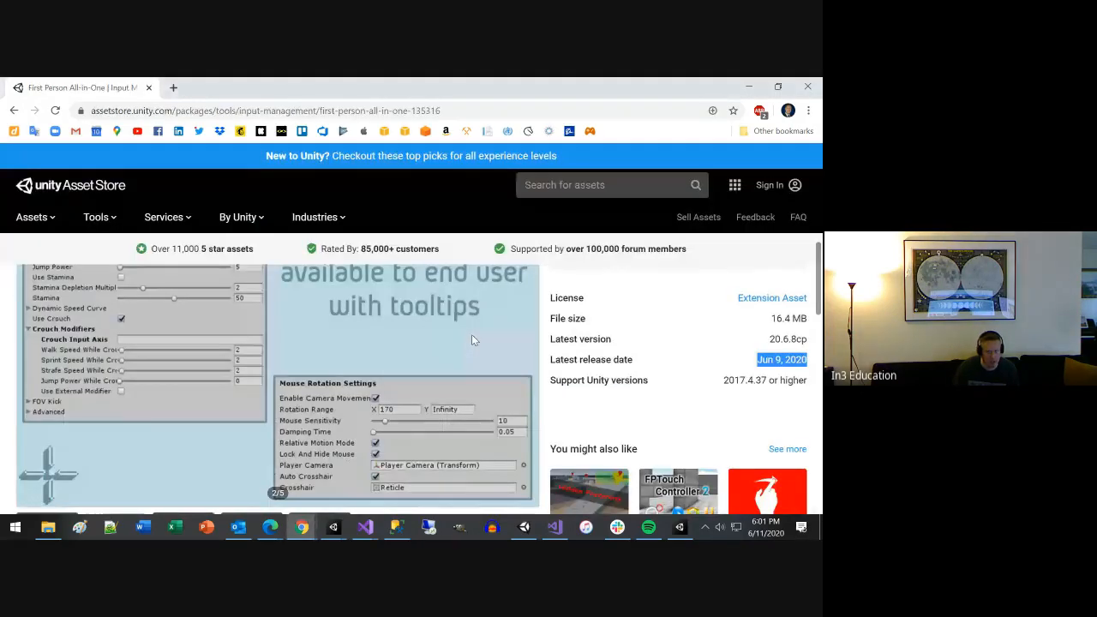
left_click(748, 87)
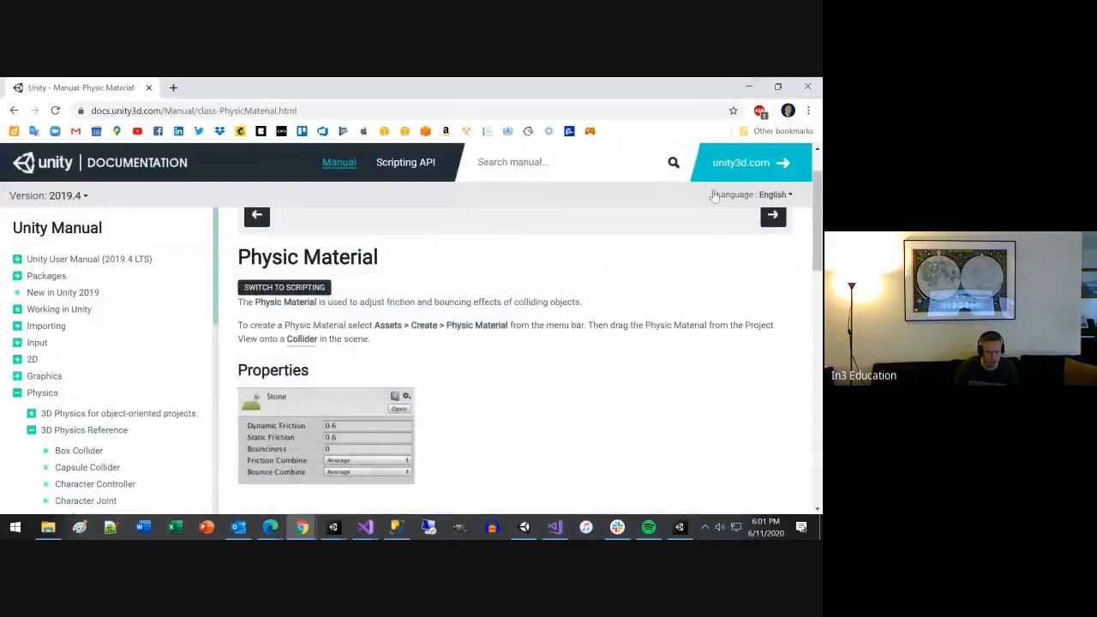
left_click(748, 87)
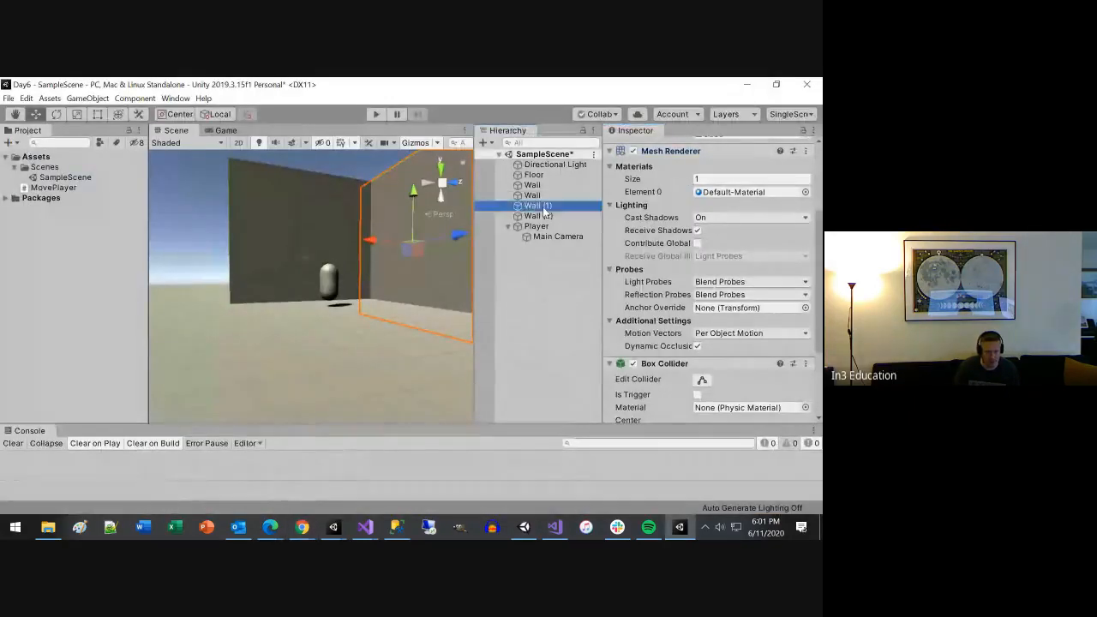
Step: Try to find a physics material among the components that can be added to Wall (1)
left_click(609, 363)
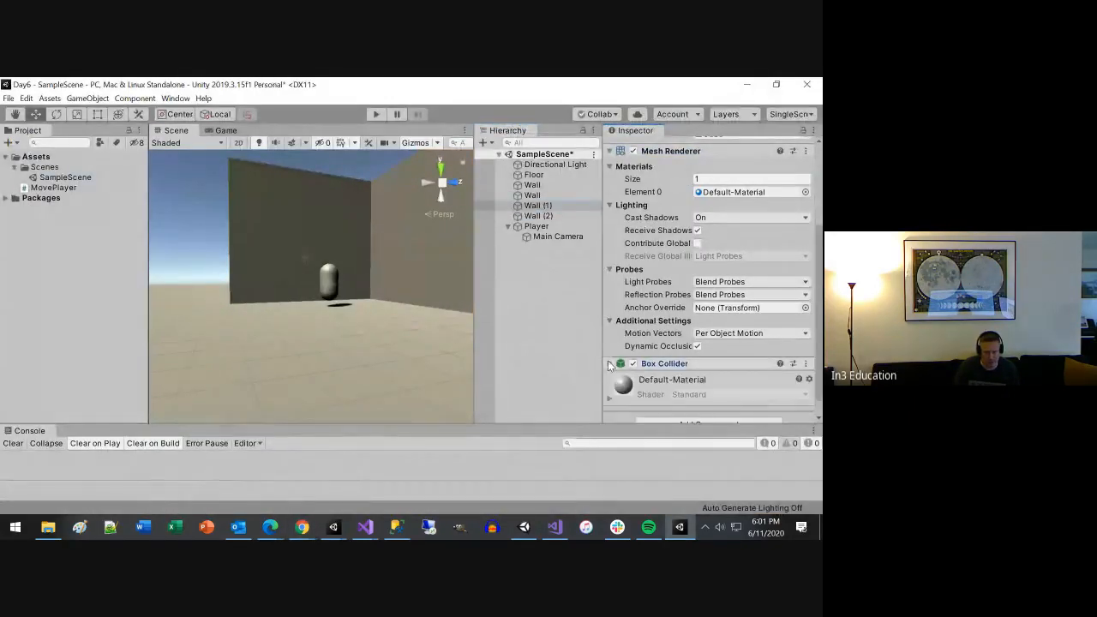
scroll(627, 401, "down", 1)
left_click(698, 405)
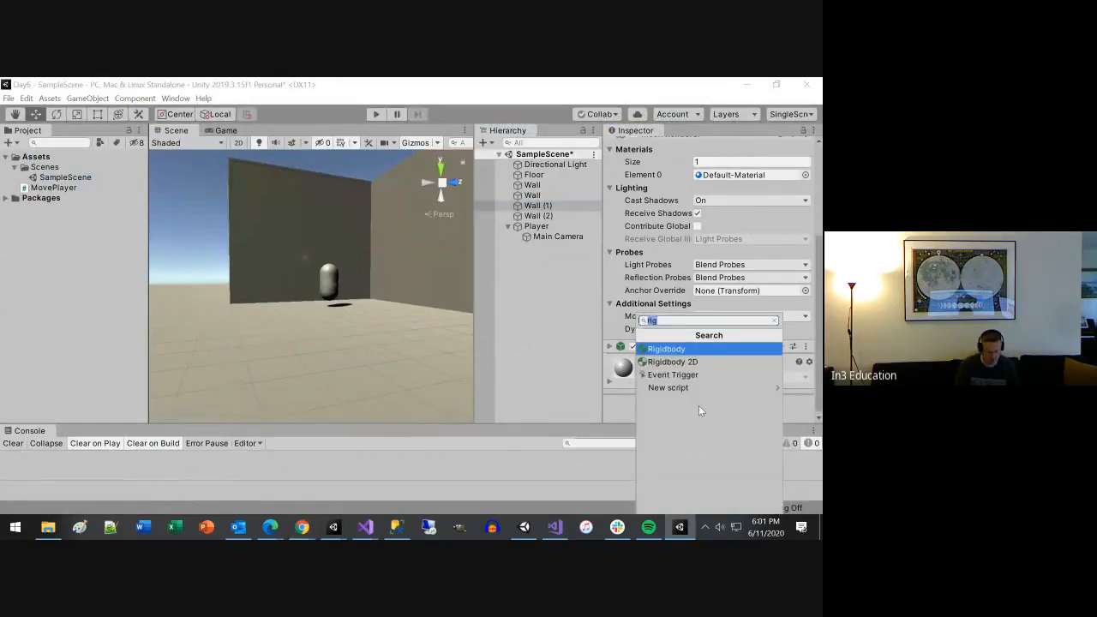
type("phyl")
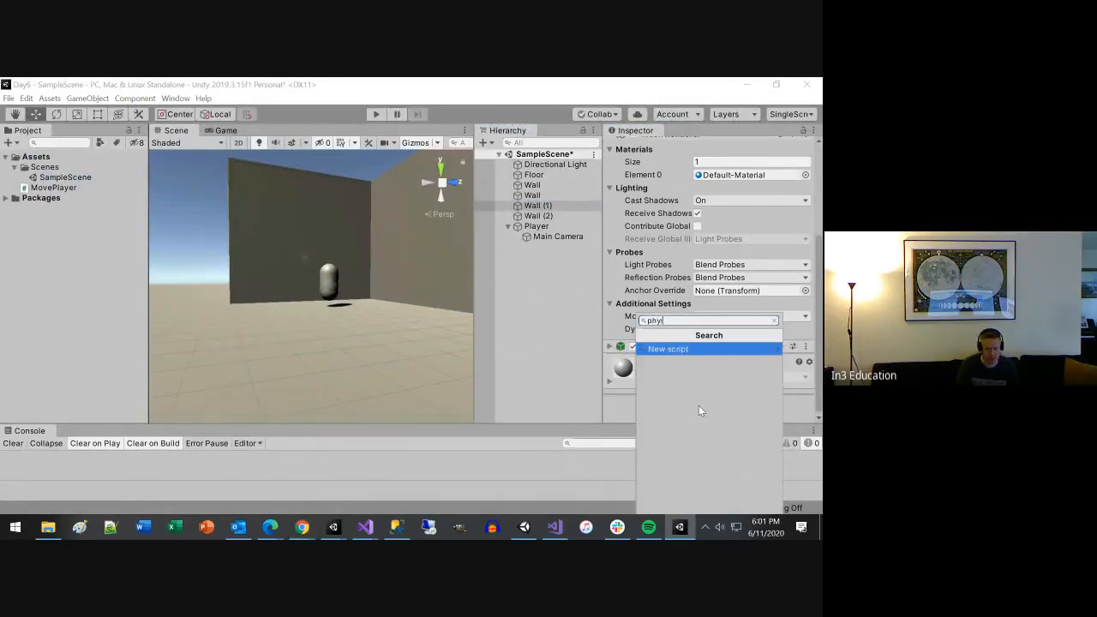
key("BackSpace")
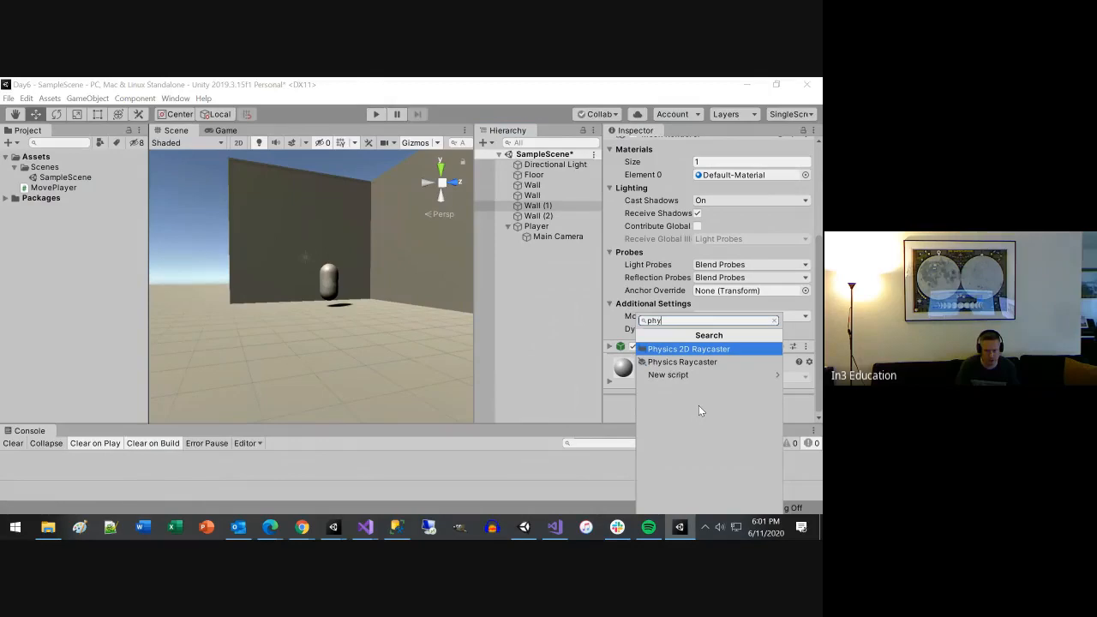
type("sics mater")
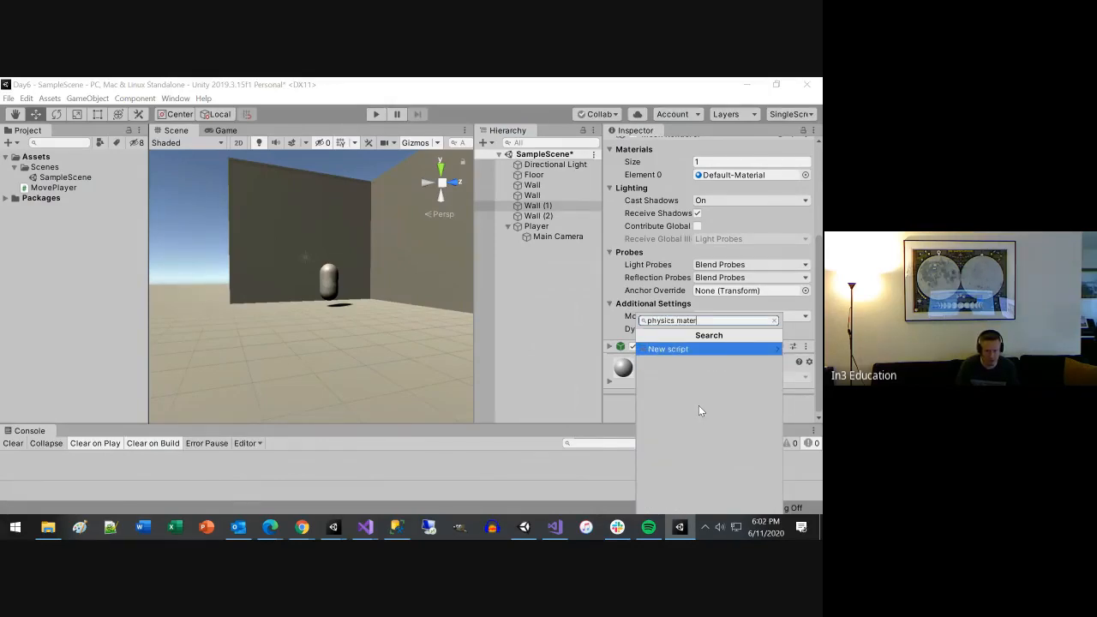
key("BackSpace")
key("BackSpace")
key("BackSpace")
key("BackSpace")
key("BackSpace")
key("BackSpace")
key("BackSpace")
key("BackSpace")
key("BackSpace")
key("BackSpace")
key("BackSpace")
key("BackSpace")
key("Escape")
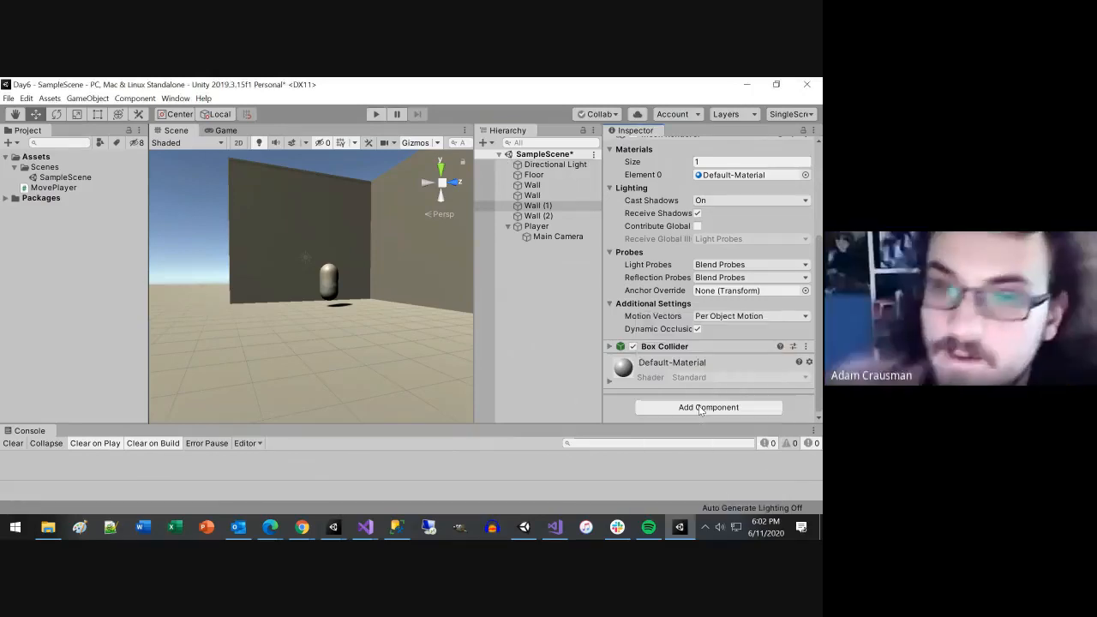
Step: Select the Player object and examine its component settings
scroll(672, 342, "up", 3)
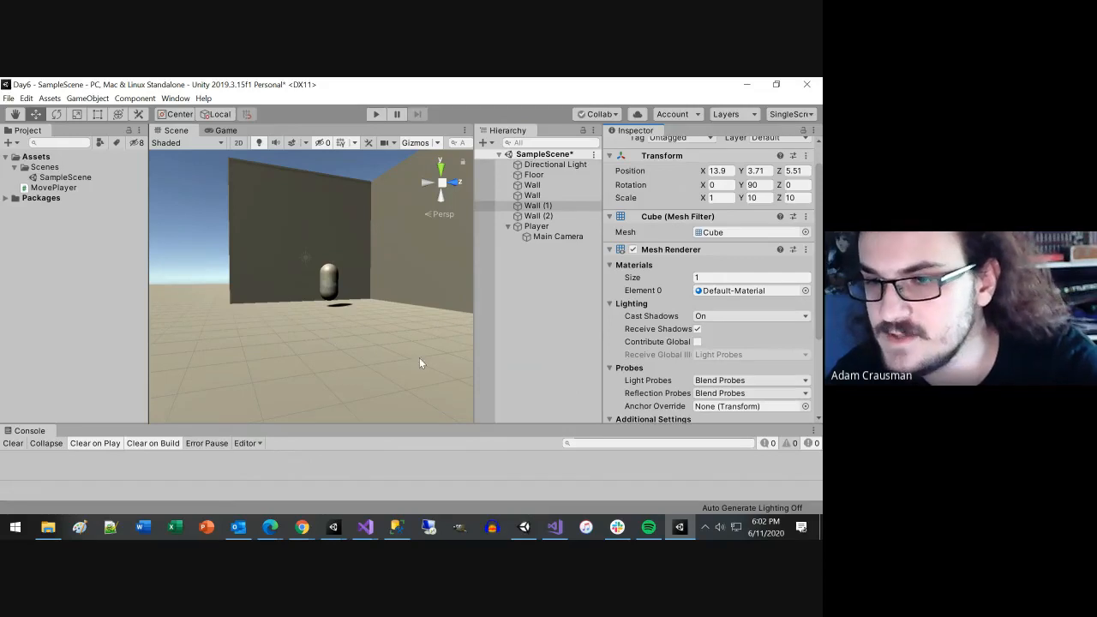
left_click(535, 227)
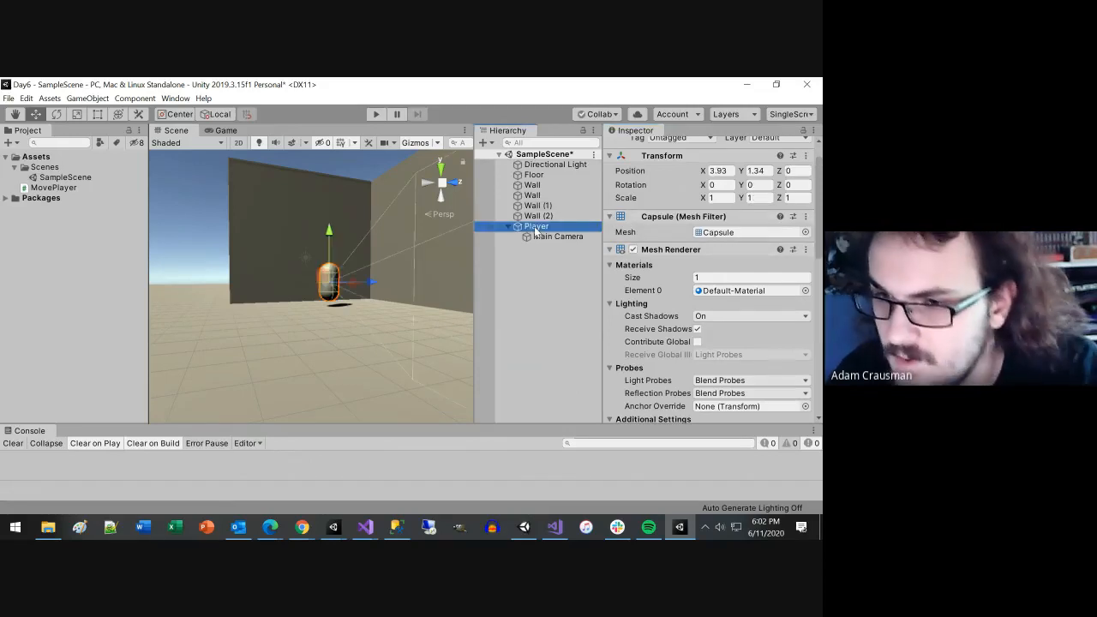
left_click(610, 265)
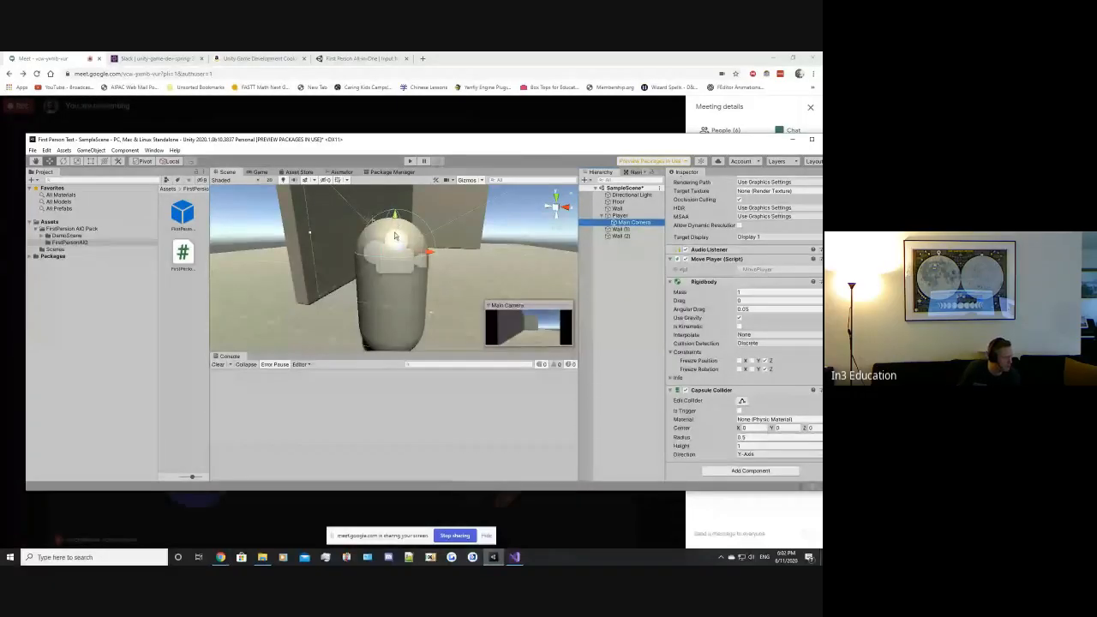
Step: On the Main Camera's Rigidbody, unfreeze position Z and freeze rotation X, and test-play the scene
scroll(395, 234, "down", 3)
scroll(395, 234, "down", 1)
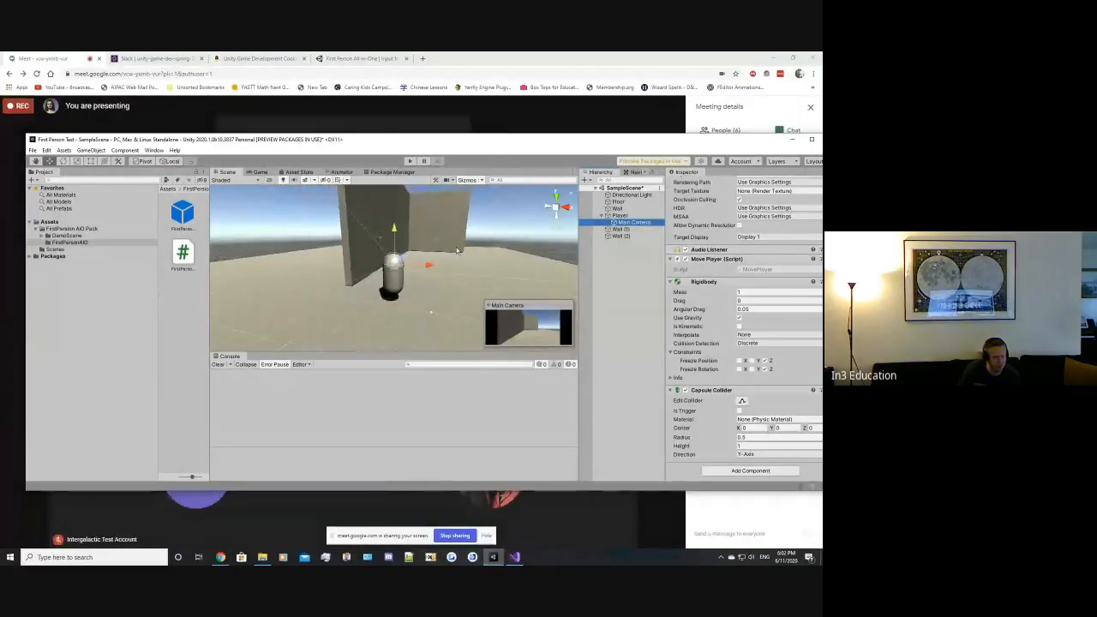
right_click_drag(432, 234, 334, 269)
key("s")
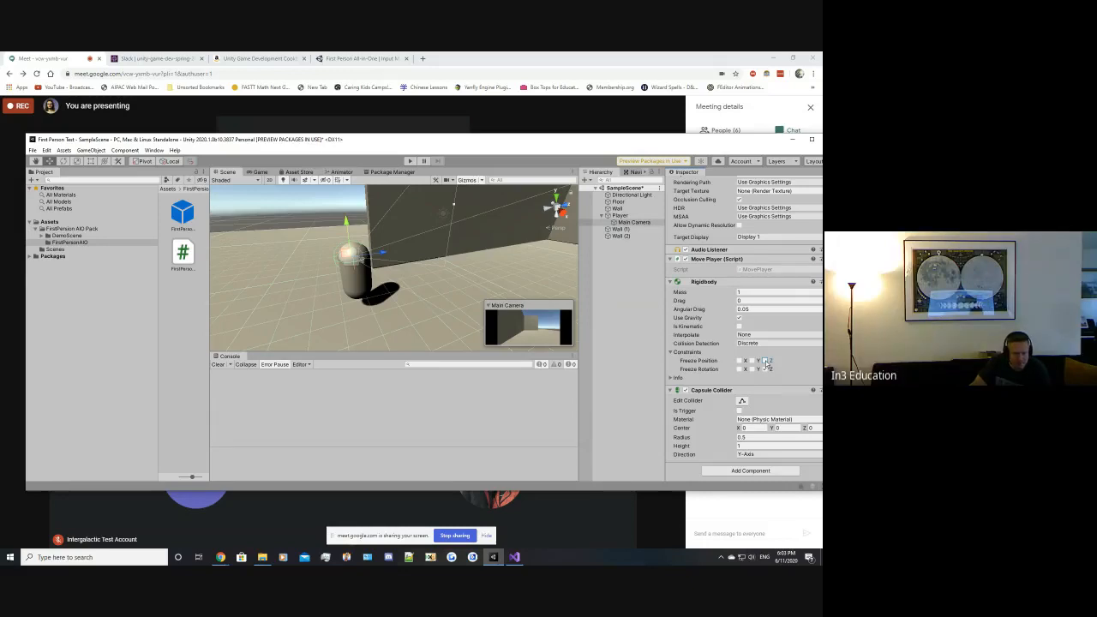
left_click(738, 370)
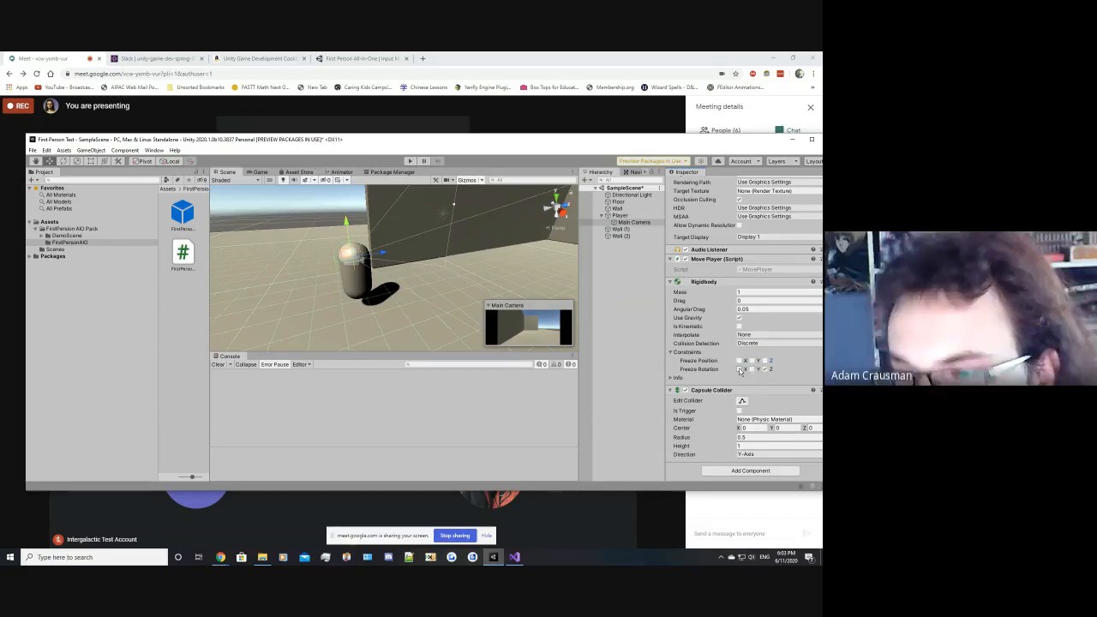
left_click(408, 161)
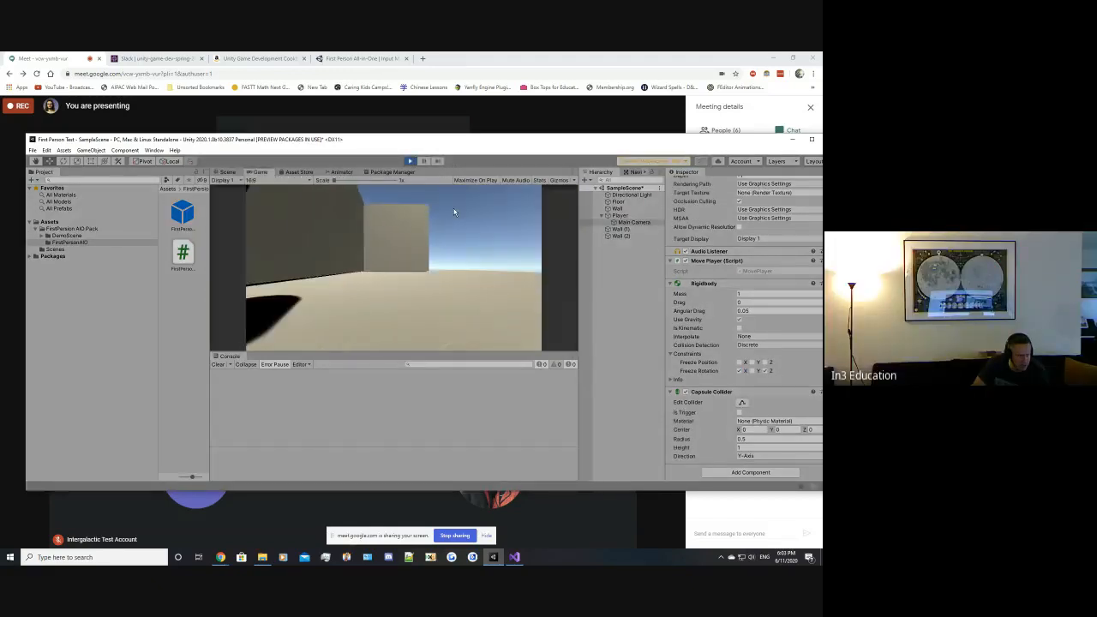
left_click(412, 162)
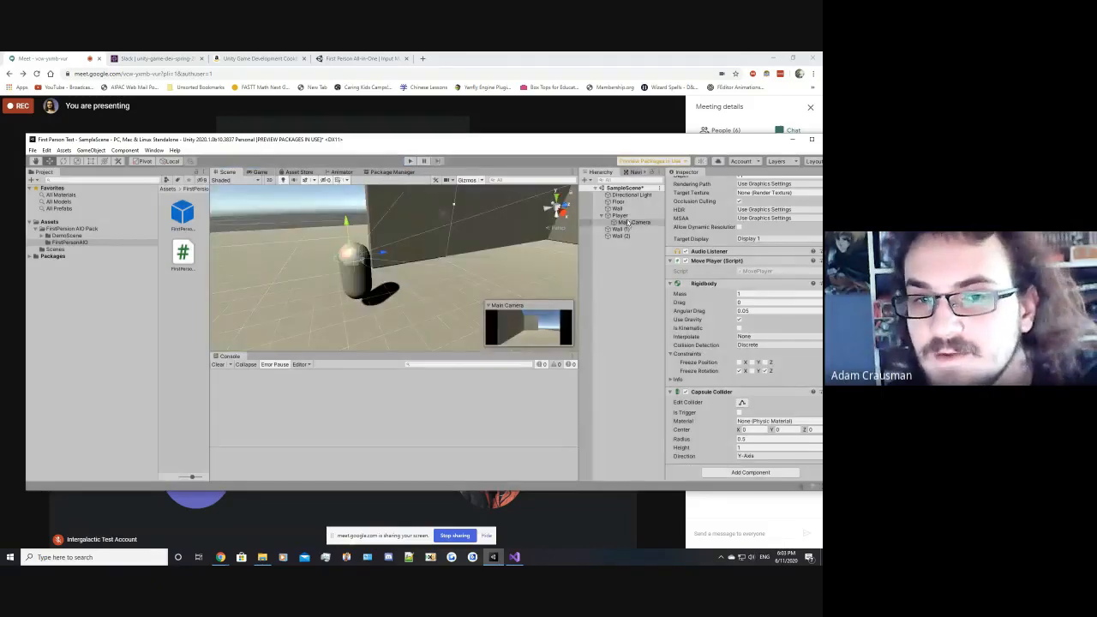
Step: On the Player's Rigidbody, unfreeze position Y and Z and freeze rotation X
left_click(622, 216)
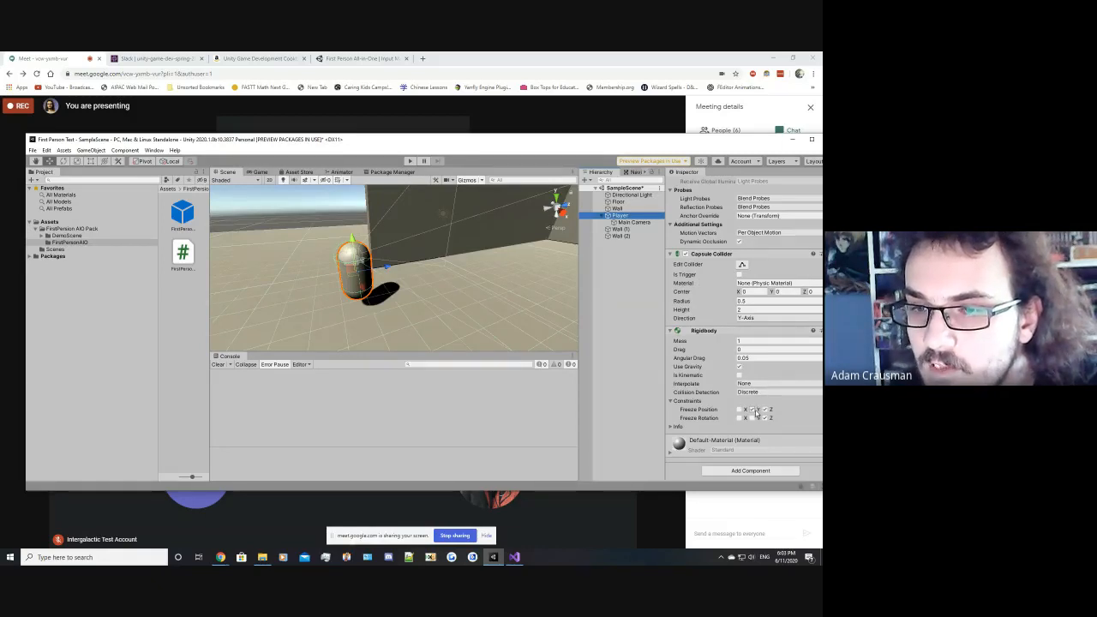
left_click(738, 409)
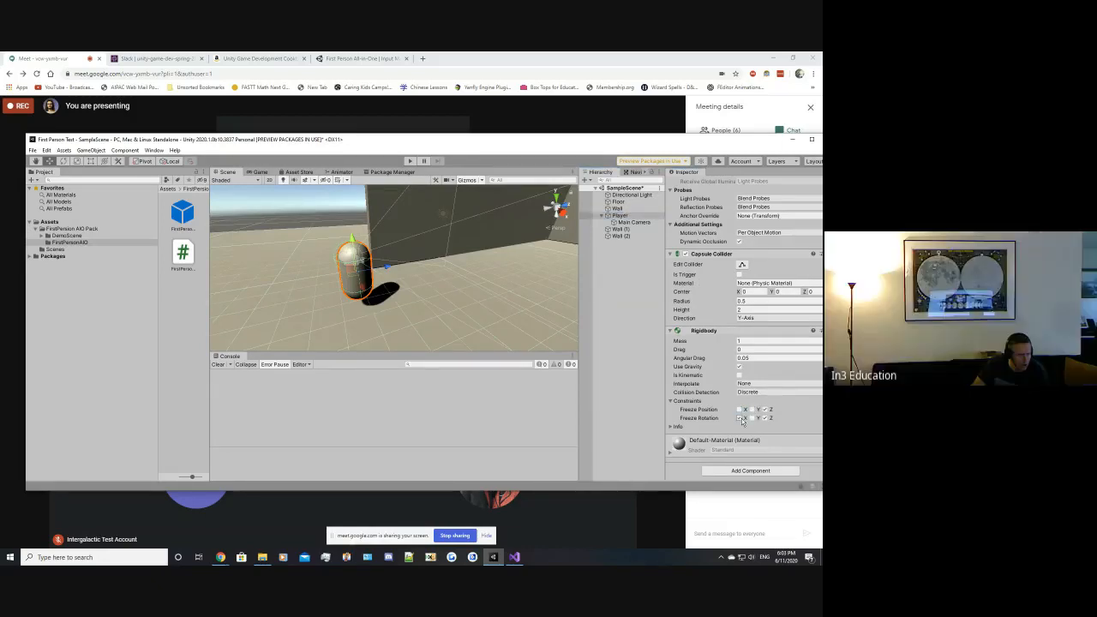
left_click(765, 410)
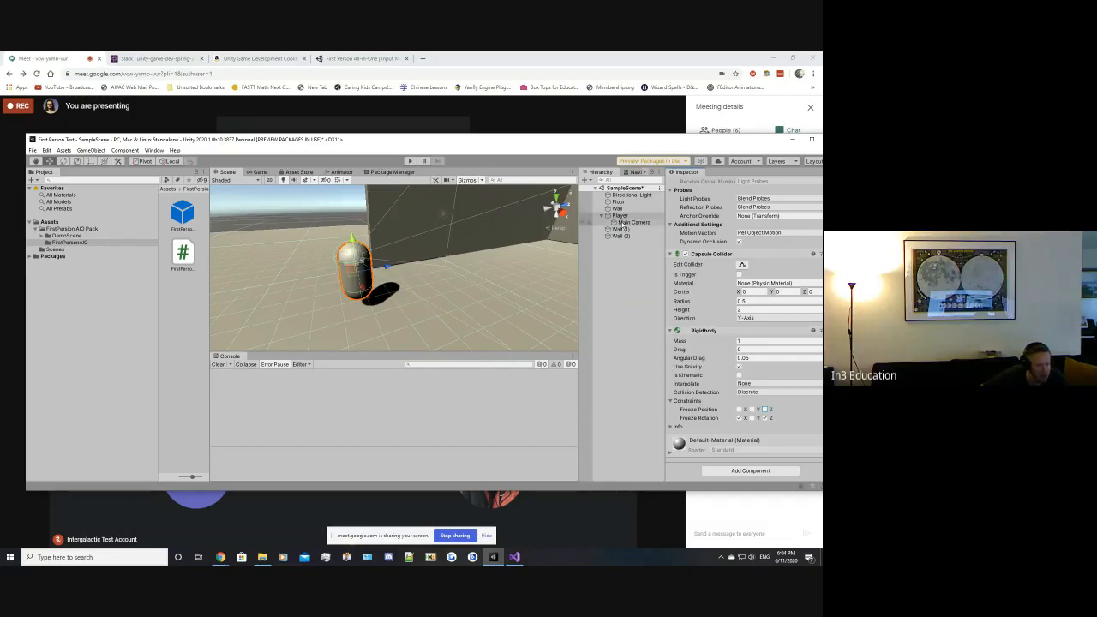
Step: Remove the Rigidbody and Capsule Collider components from the Main Camera and test-play the scene
left_click(632, 223)
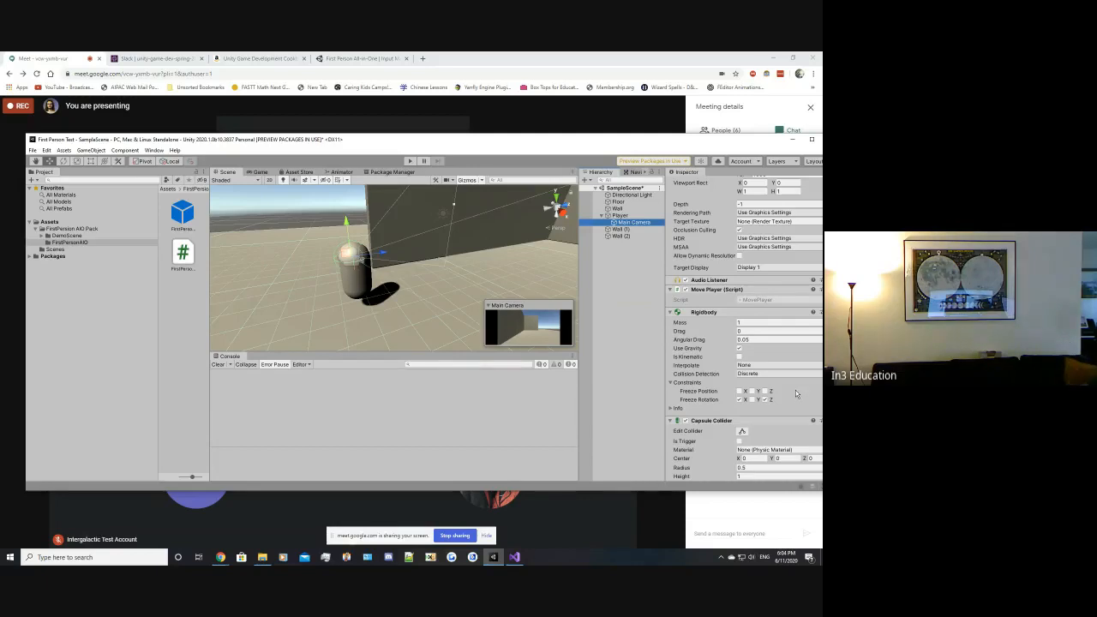
scroll(790, 392, "down", 2)
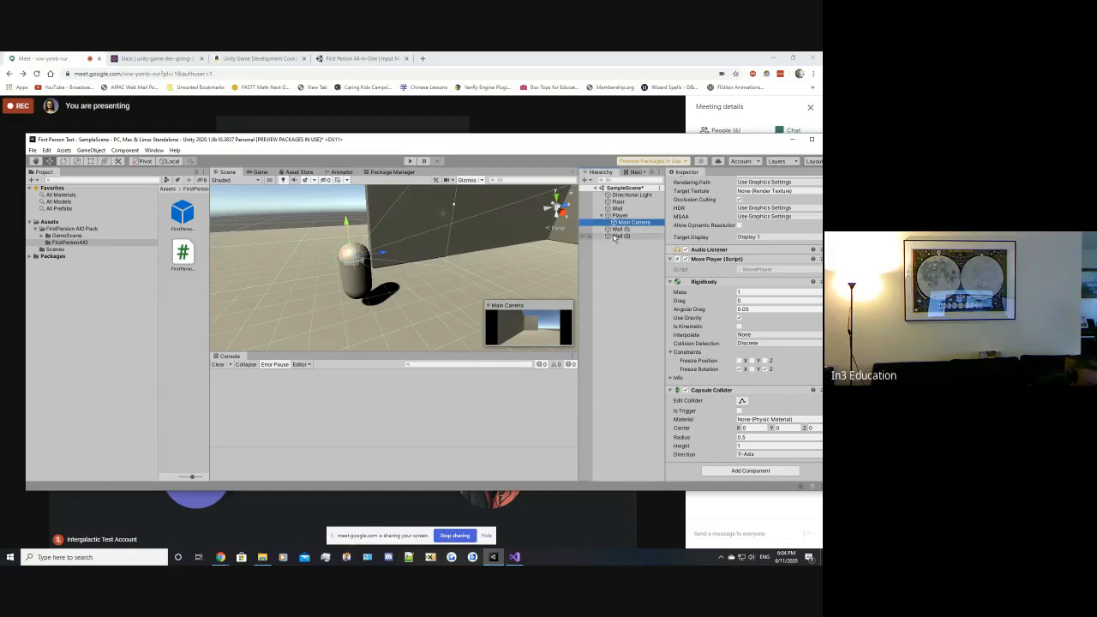
right_click(695, 282)
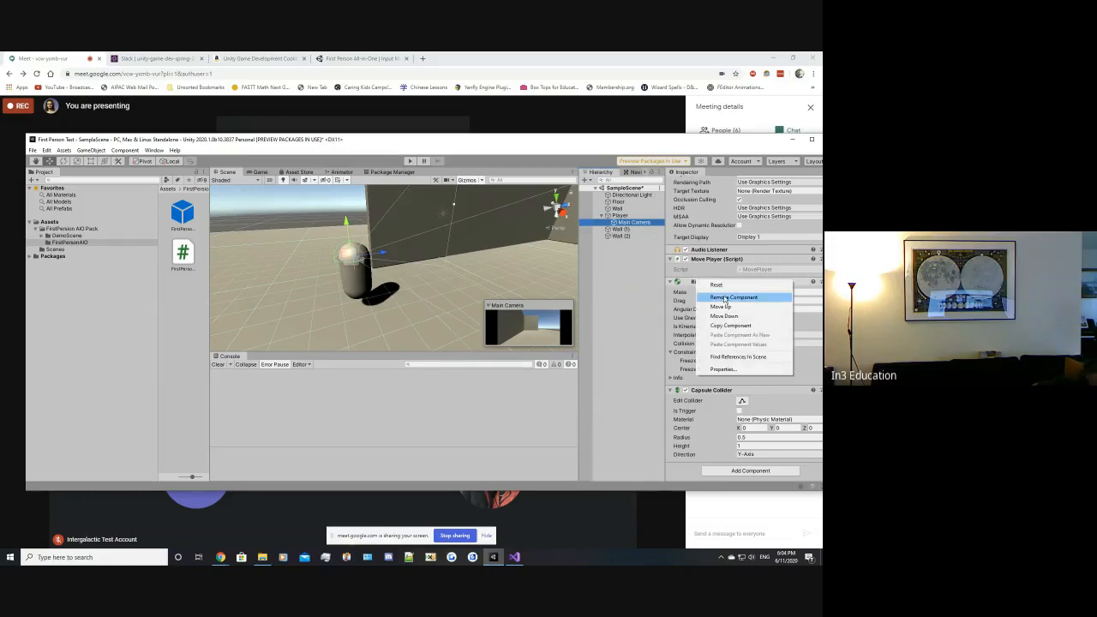
left_click(725, 298)
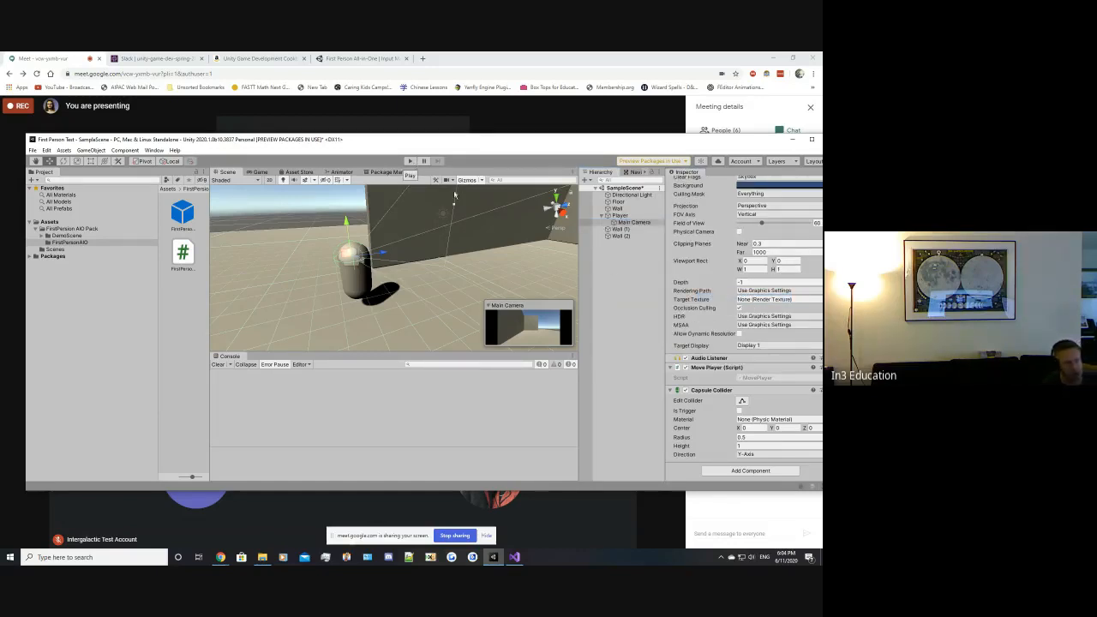
right_click(717, 390)
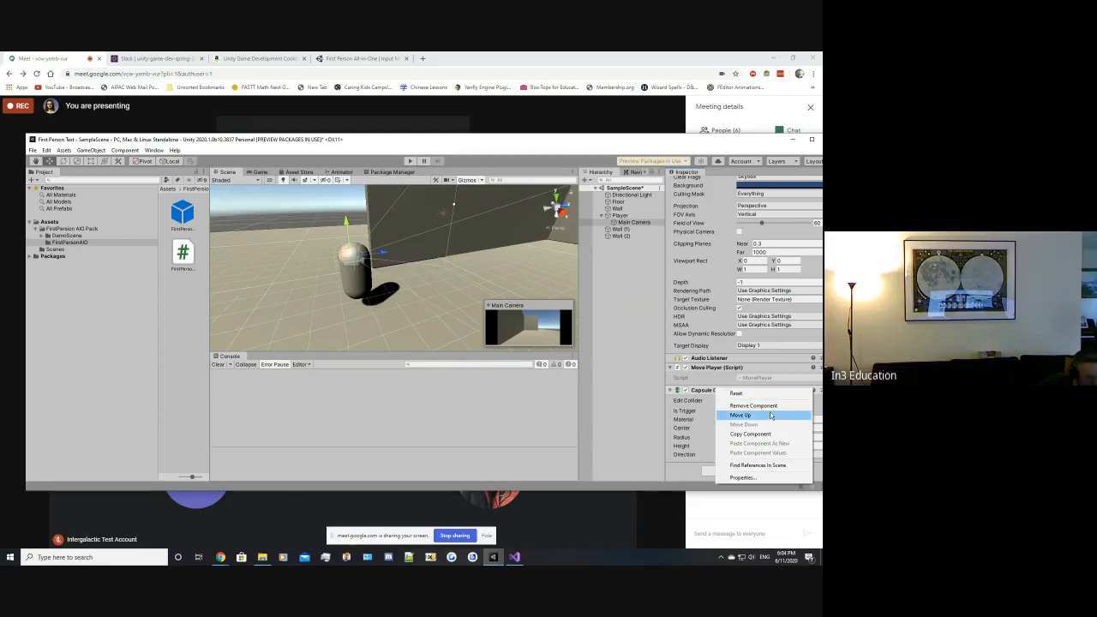
left_click(754, 406)
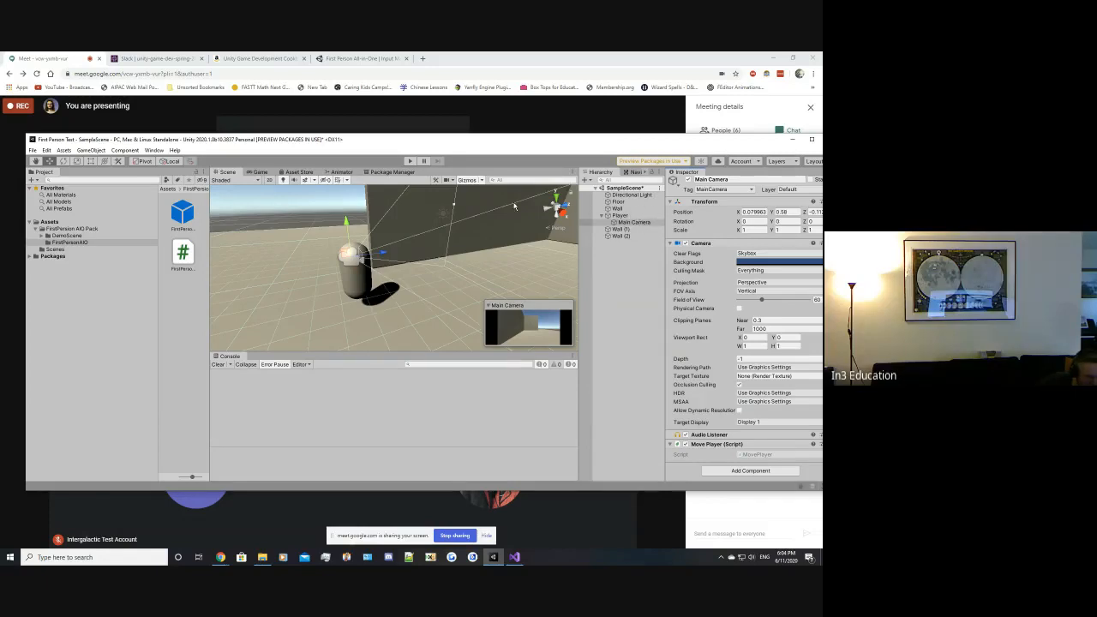
left_click(410, 161)
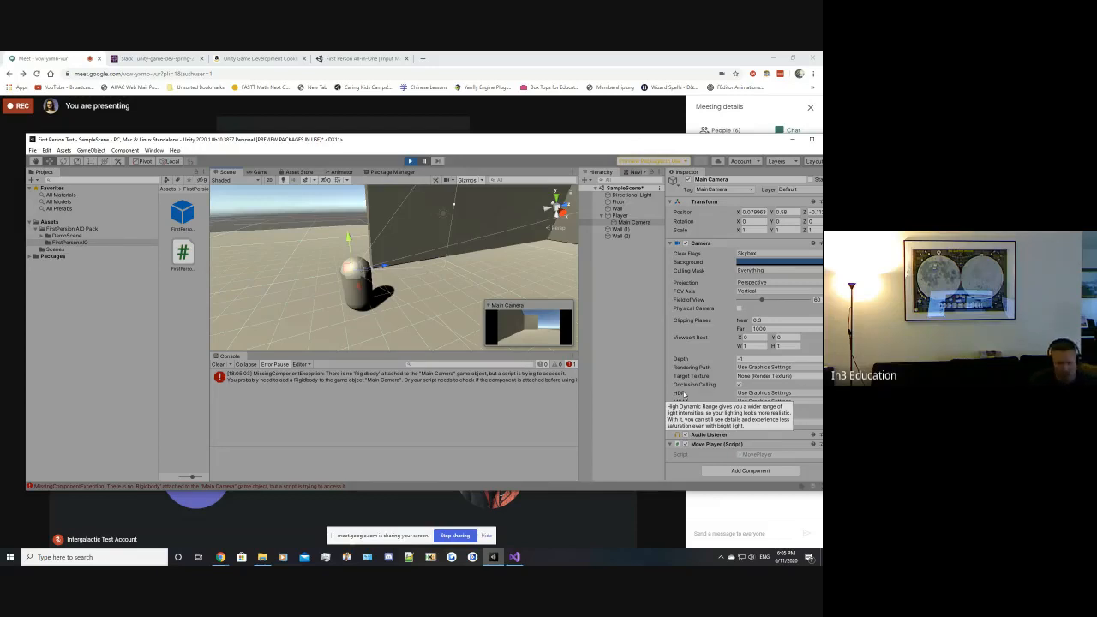
left_click(410, 161)
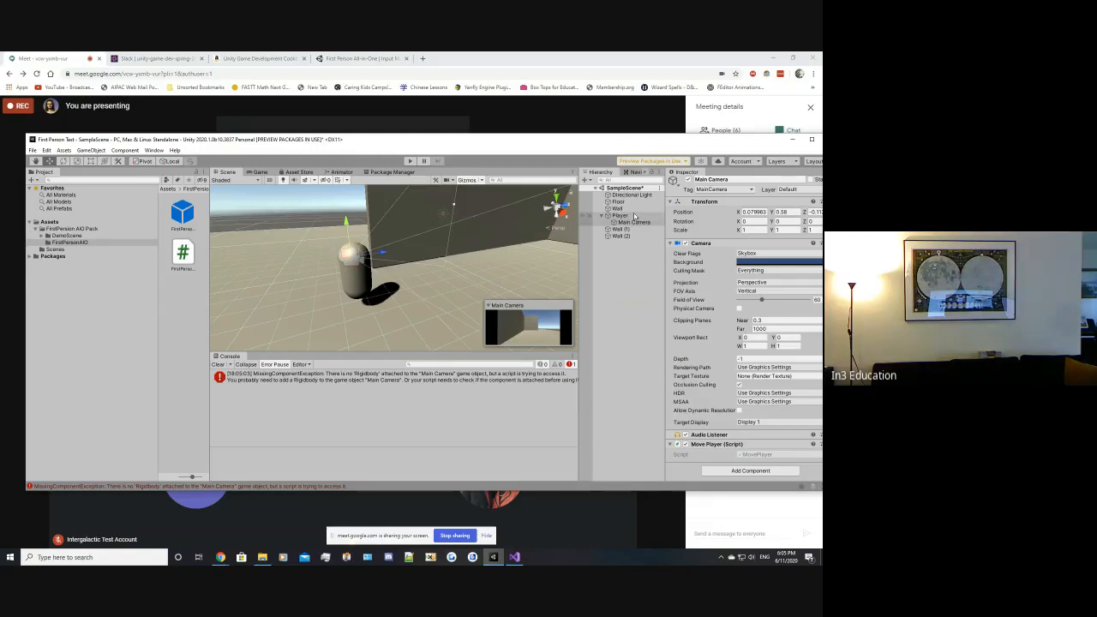
Step: Remove the Move Player script component from the Main Camera
left_click(703, 445)
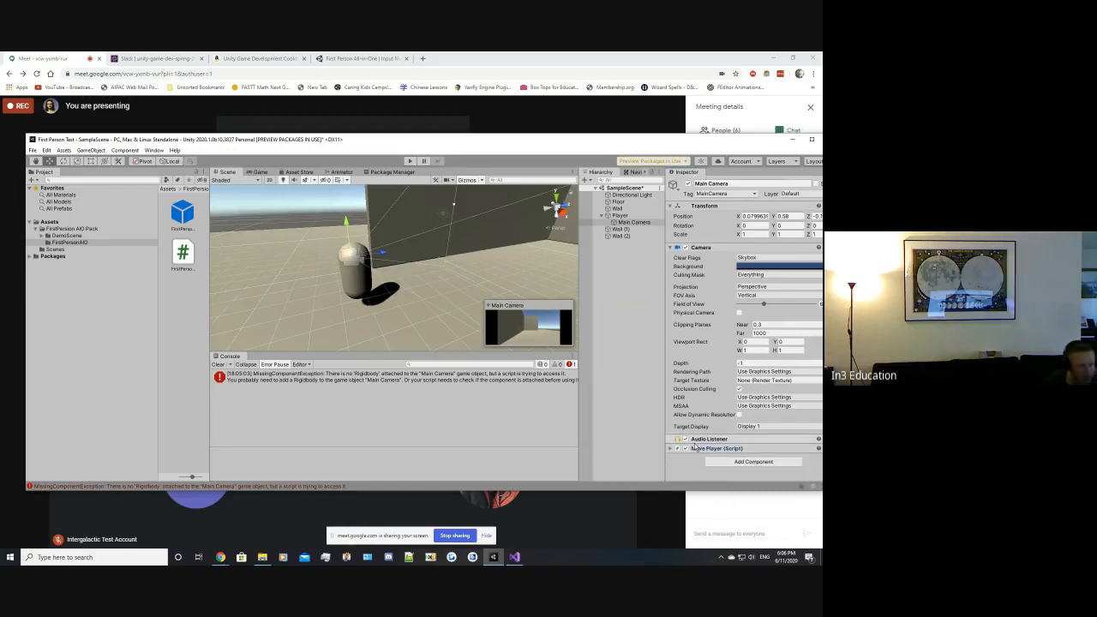
right_click(707, 452)
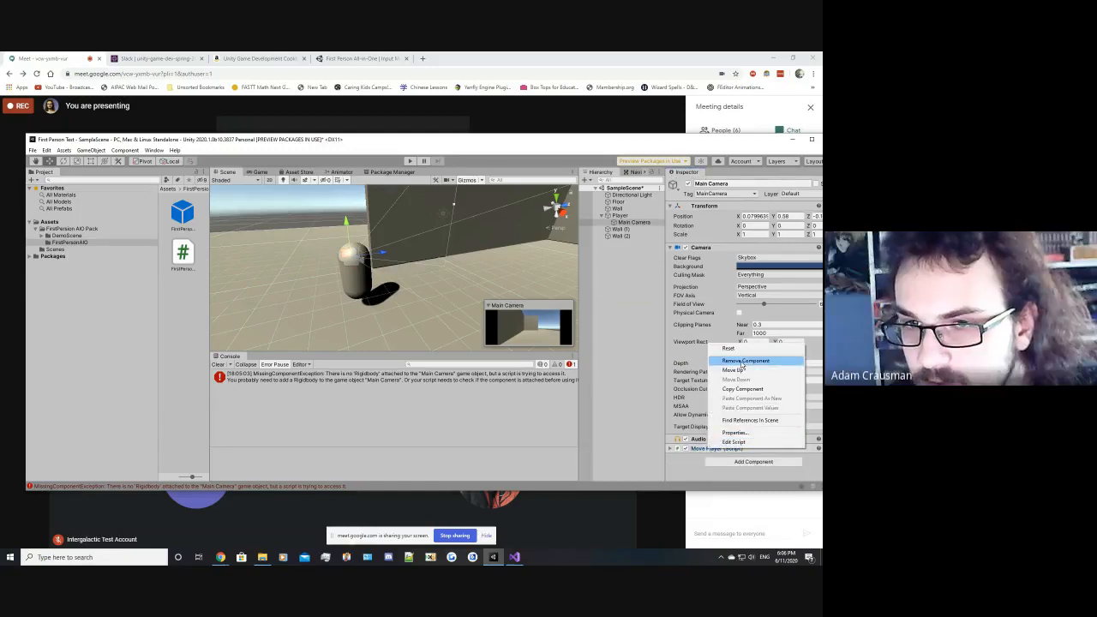
left_click(737, 362)
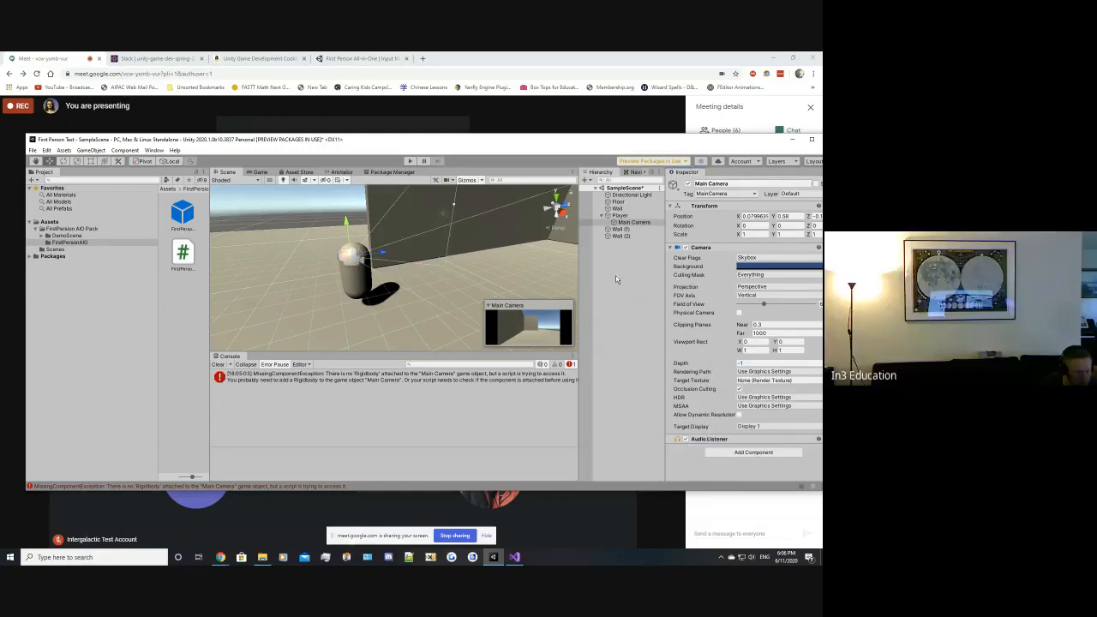
Step: Attach the MovePlayer script from the Assets folder to the Player object and test-play the scene
left_click(621, 217)
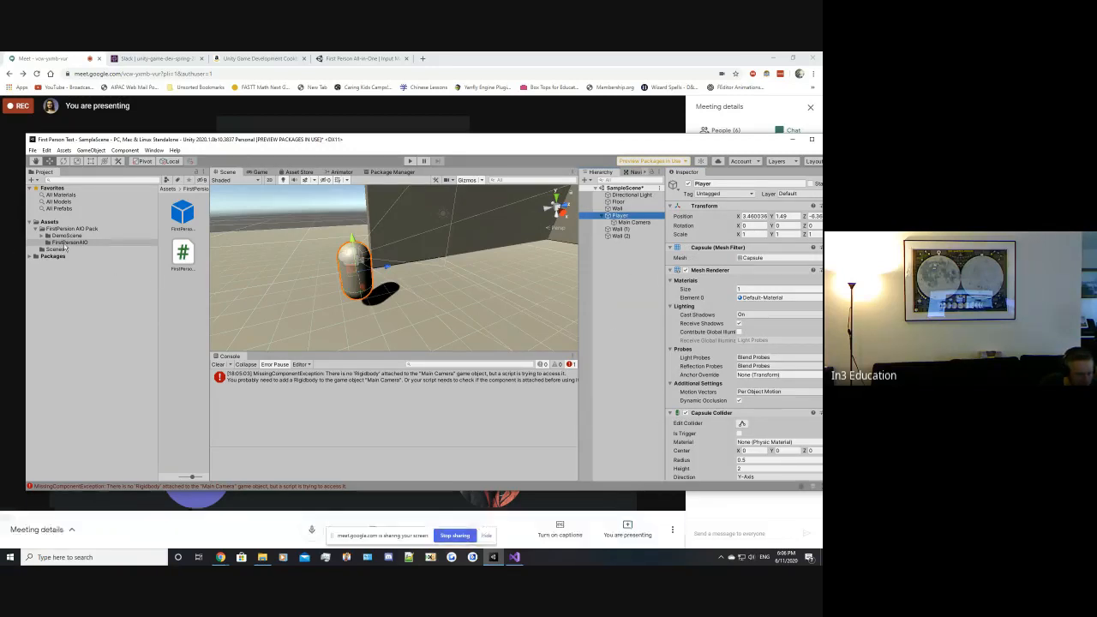
left_click(63, 230)
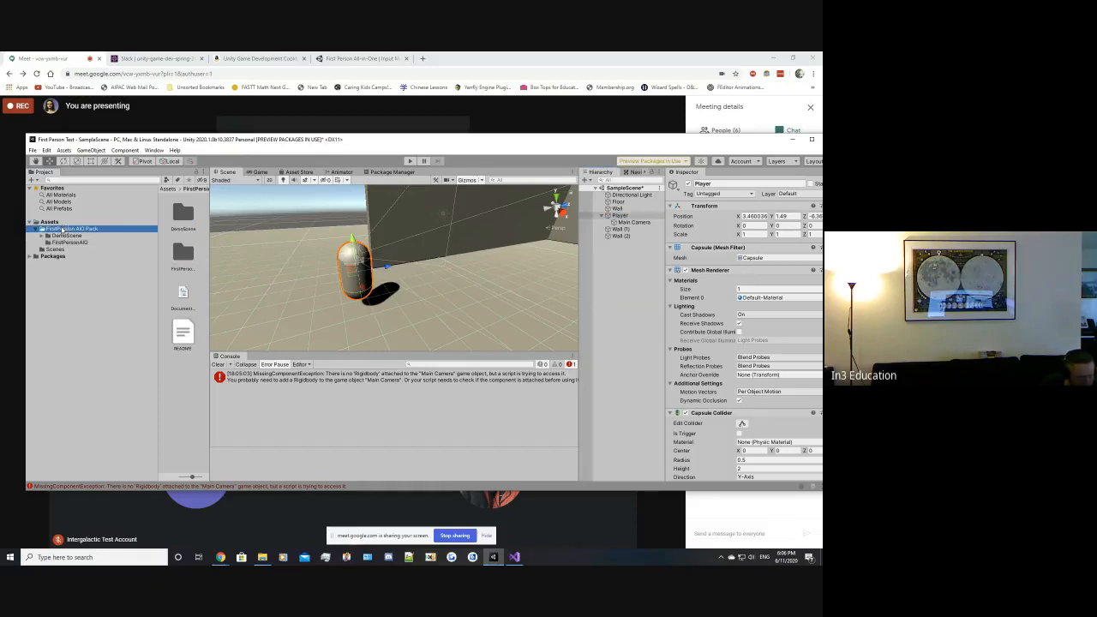
left_click(62, 224)
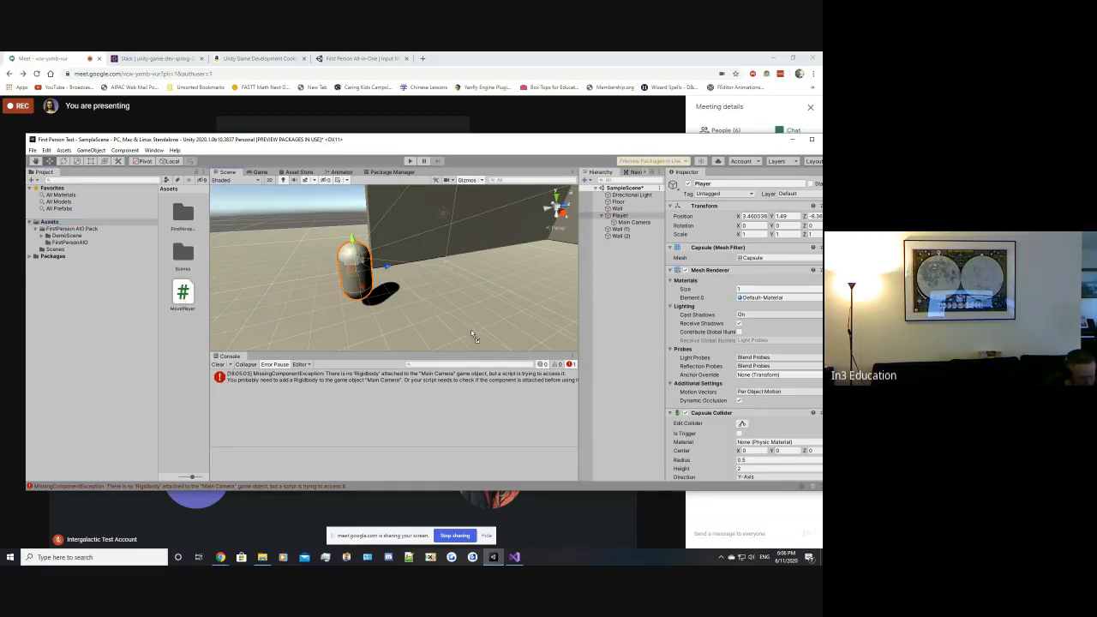
left_click(618, 215)
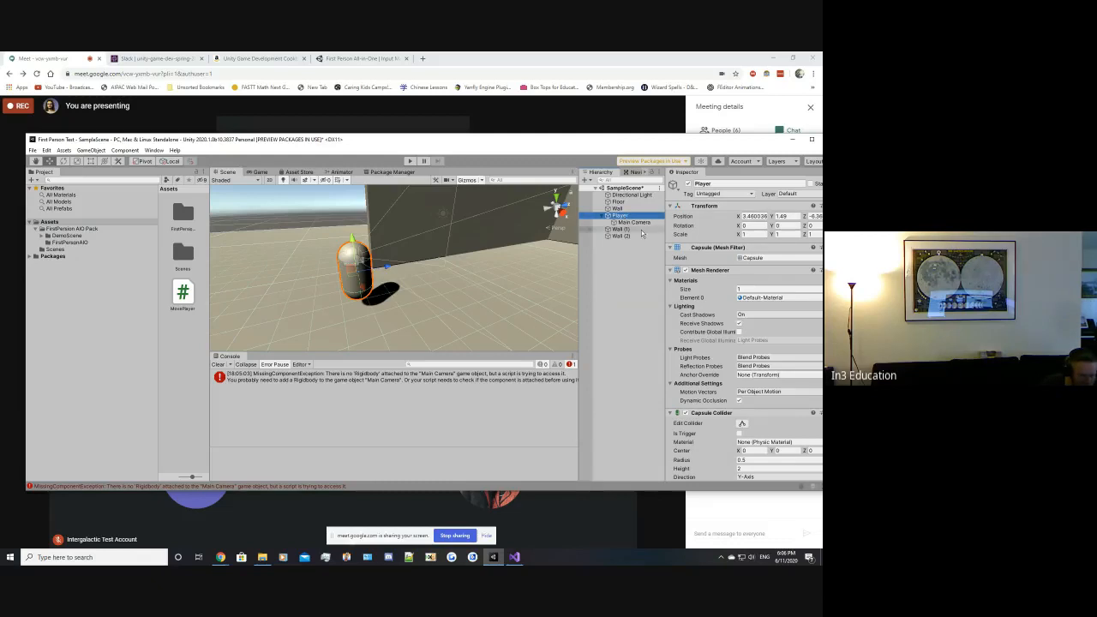
left_click(410, 161)
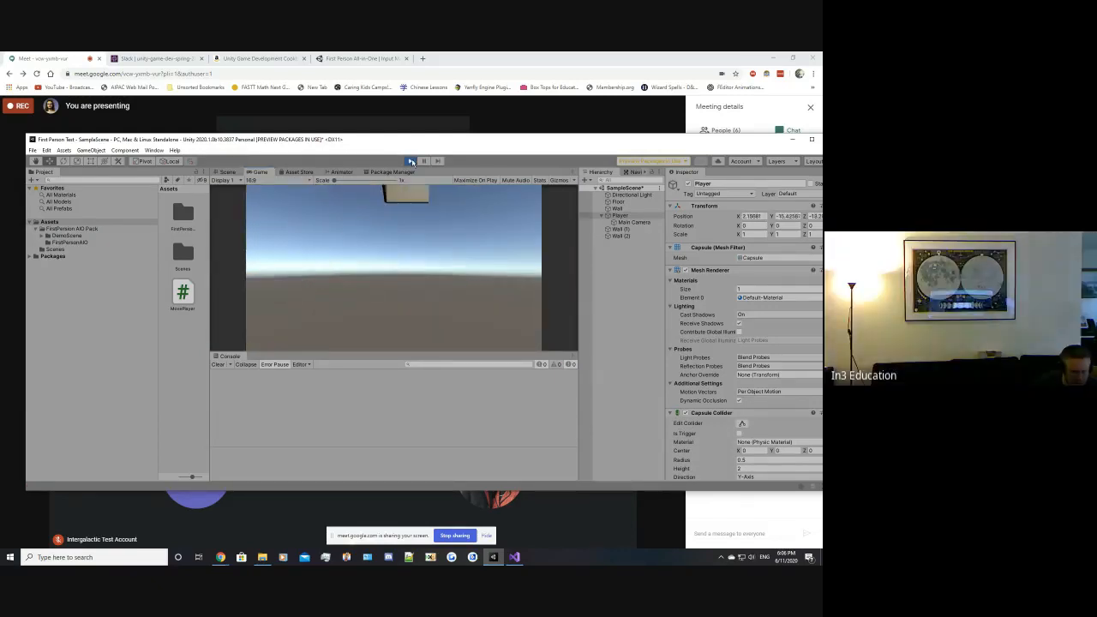
left_click(411, 161)
Step: Stop the screen share in Google Meet and switch to the MovePlayer.cs script in Visual Studio
left_click(543, 56)
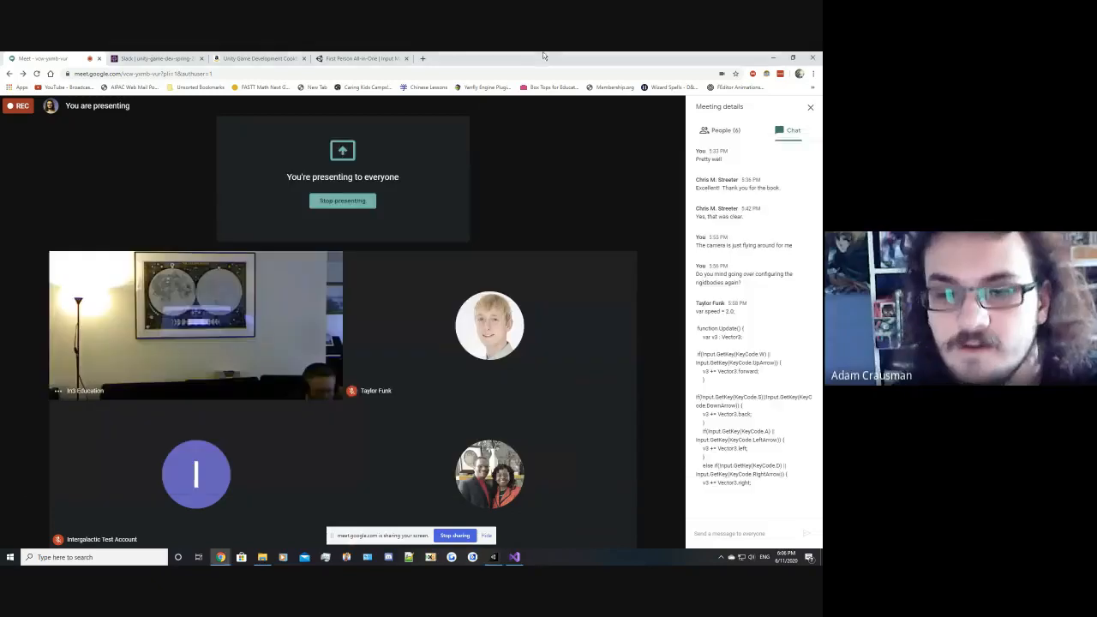
left_click(455, 536)
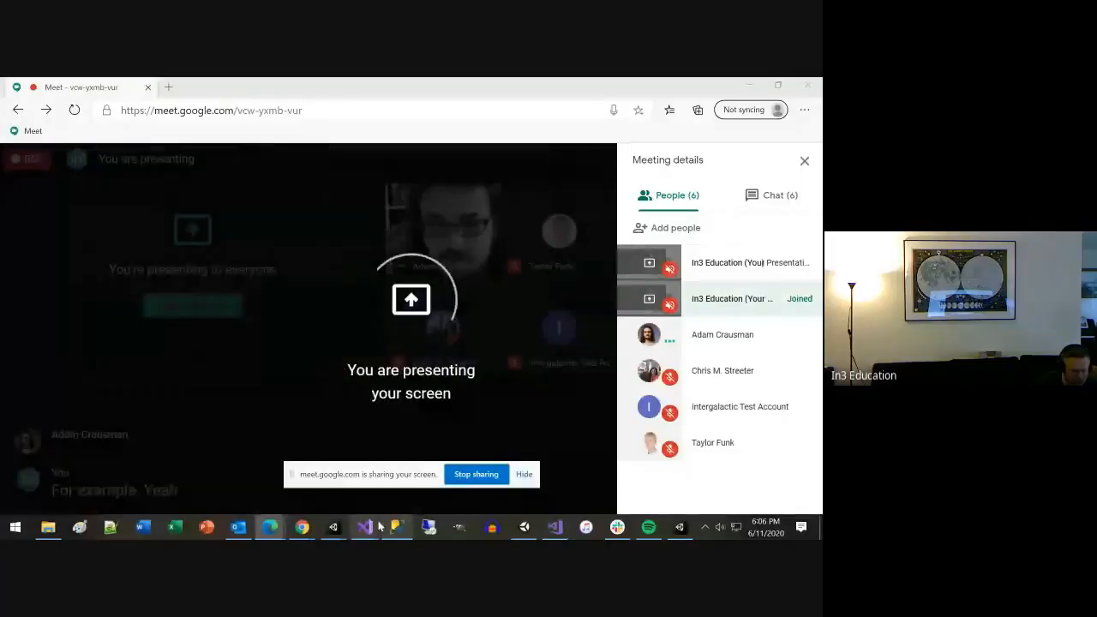
left_click(371, 528)
left_click(571, 468)
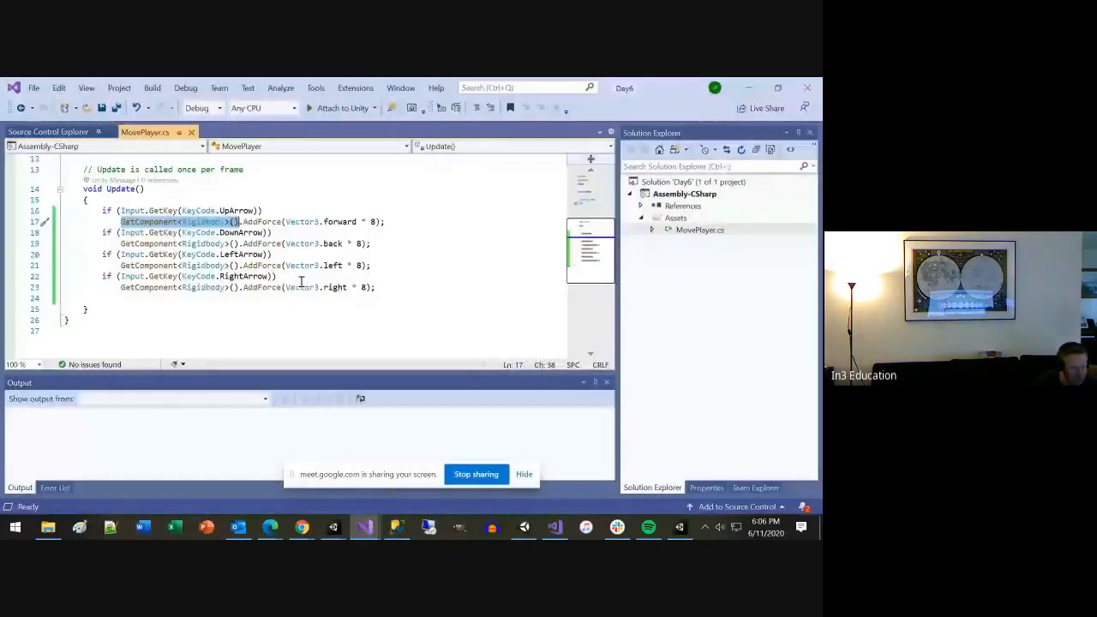
Step: Wrap the four arrow-key movement checks inside the Update method in a try block
left_click(196, 203)
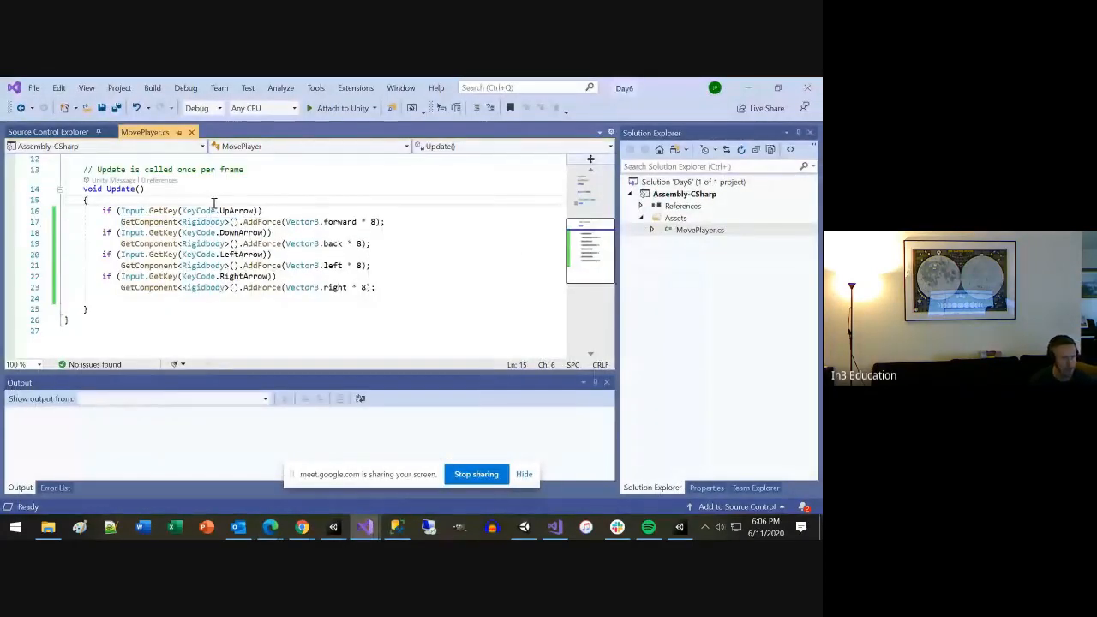
key("Return")
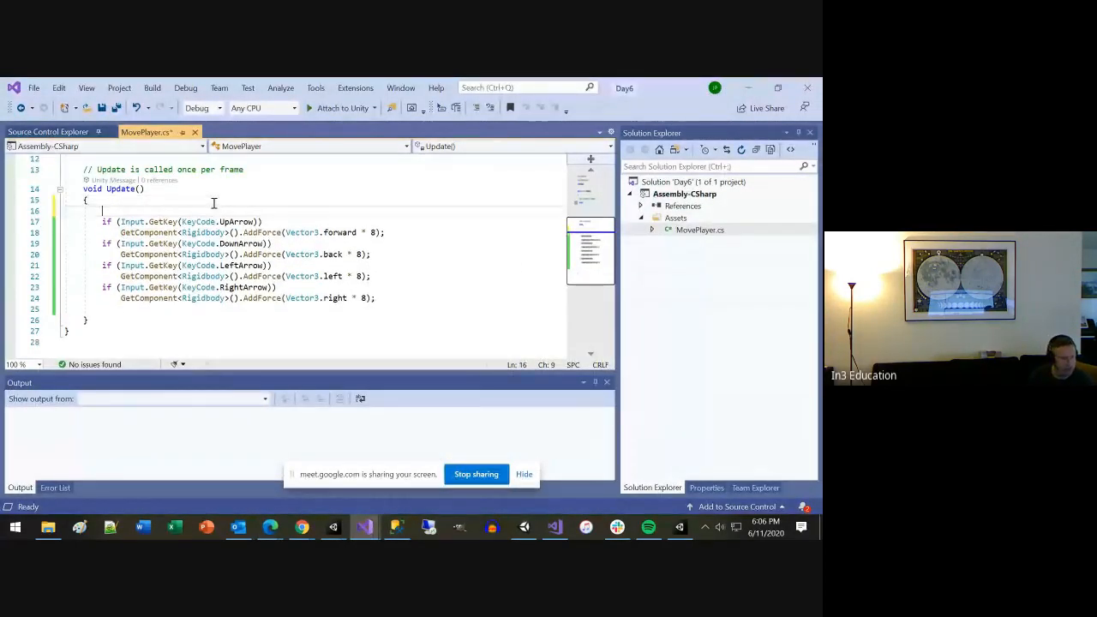
type("try")
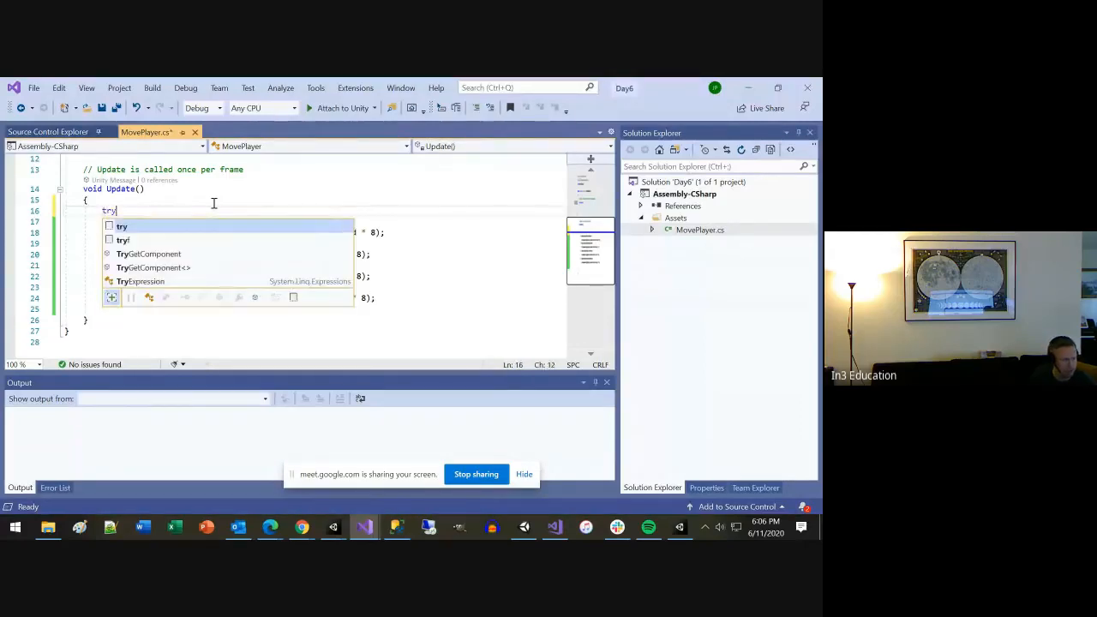
key("Return")
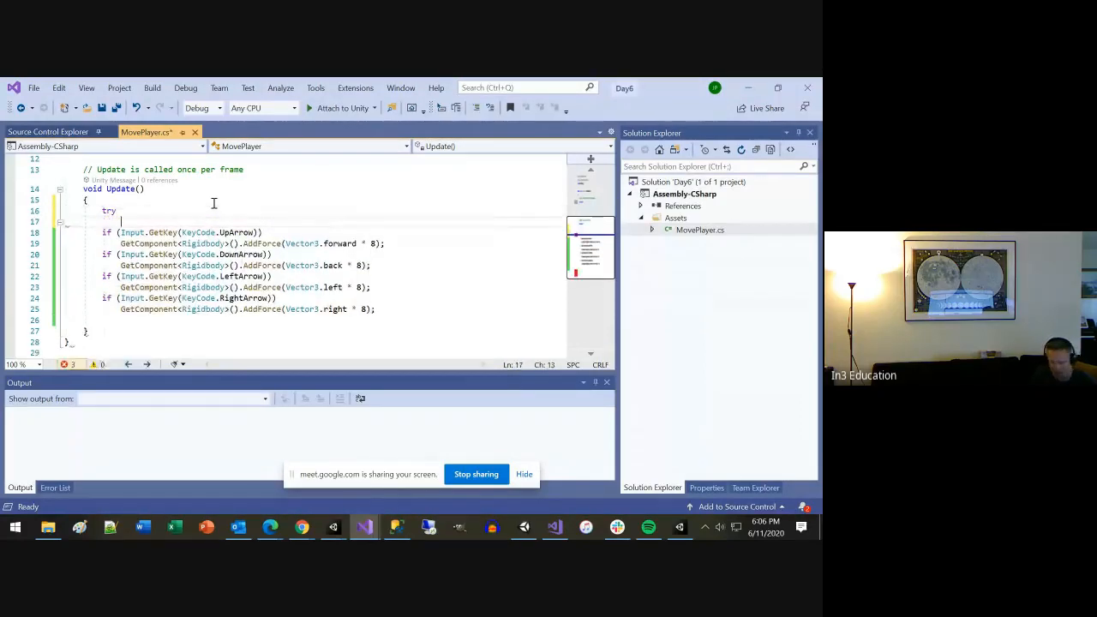
type("{")
key("Delete")
key("Down")
key("Down")
key("Down")
key("Down")
key("Down")
key("Down")
key("Down")
key("Down")
key("Down")
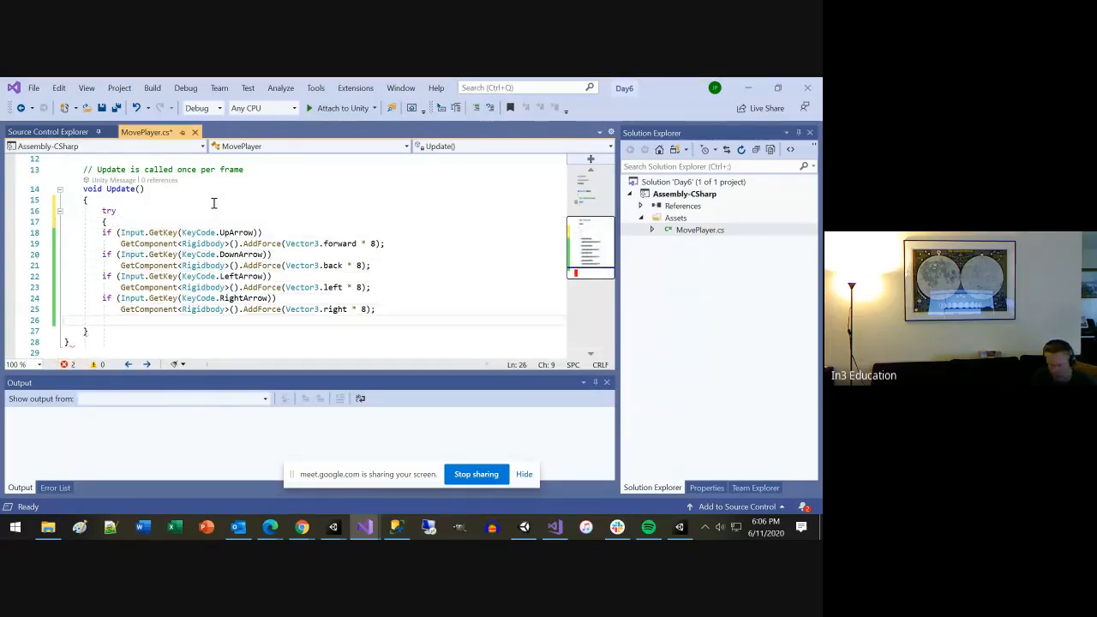
type("}")
key("Return")
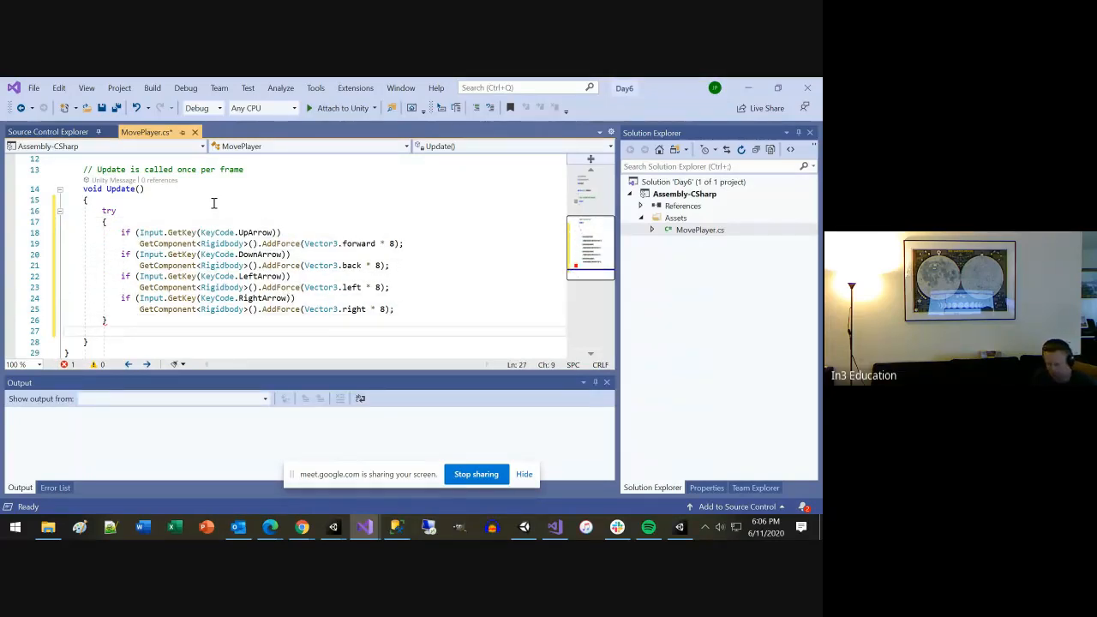
Step: Add a catch block without an exception parameter after the try block, with its braces on separate lines
type("catch")
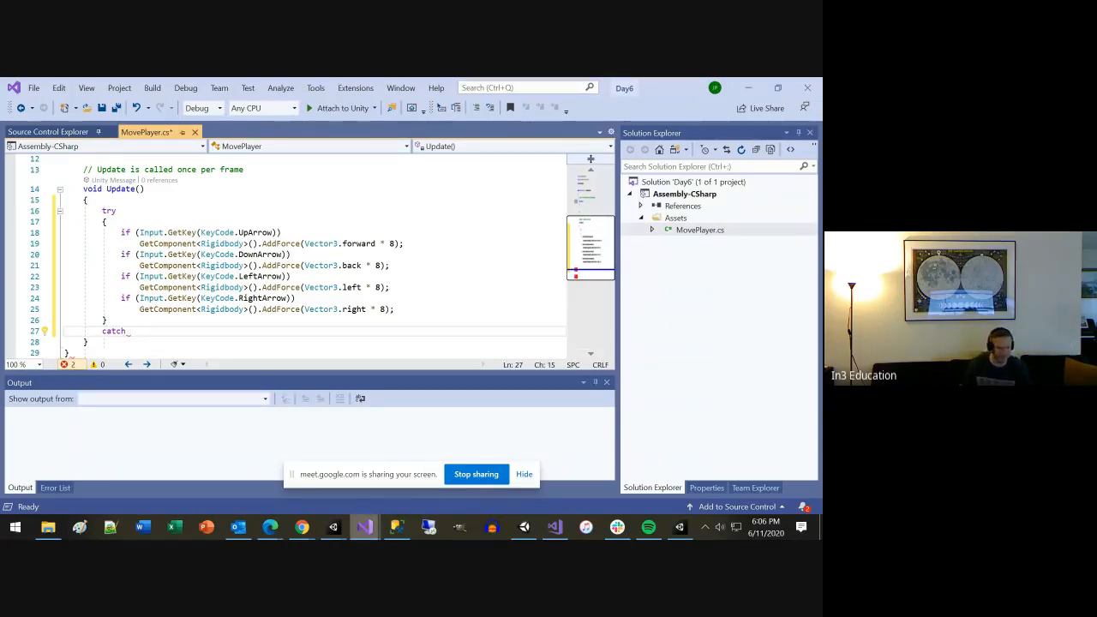
type("(")
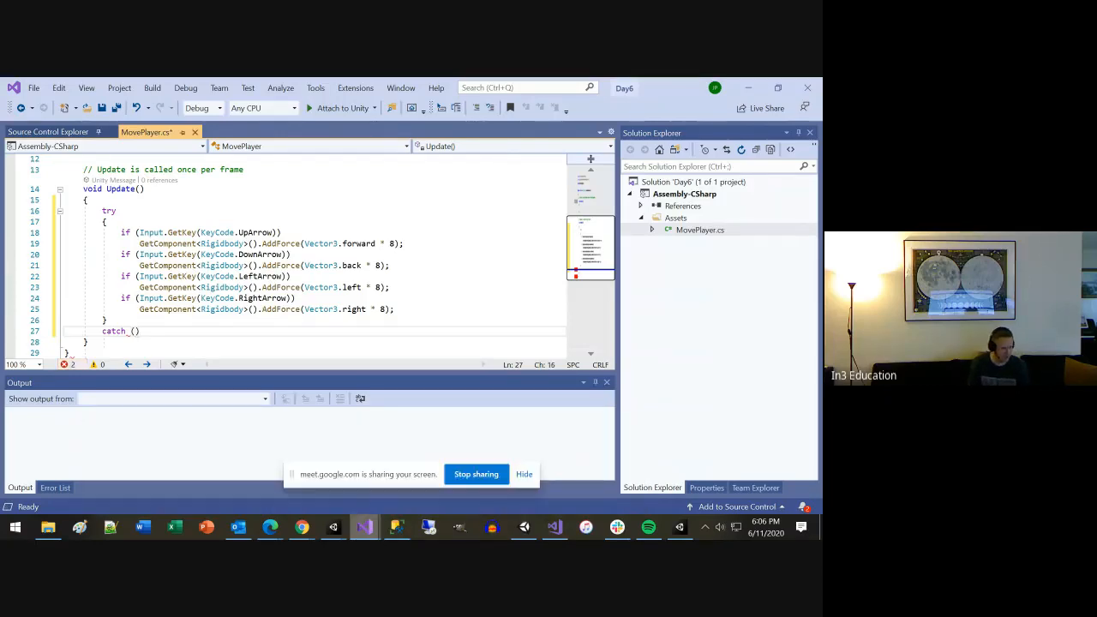
key("BackSpace")
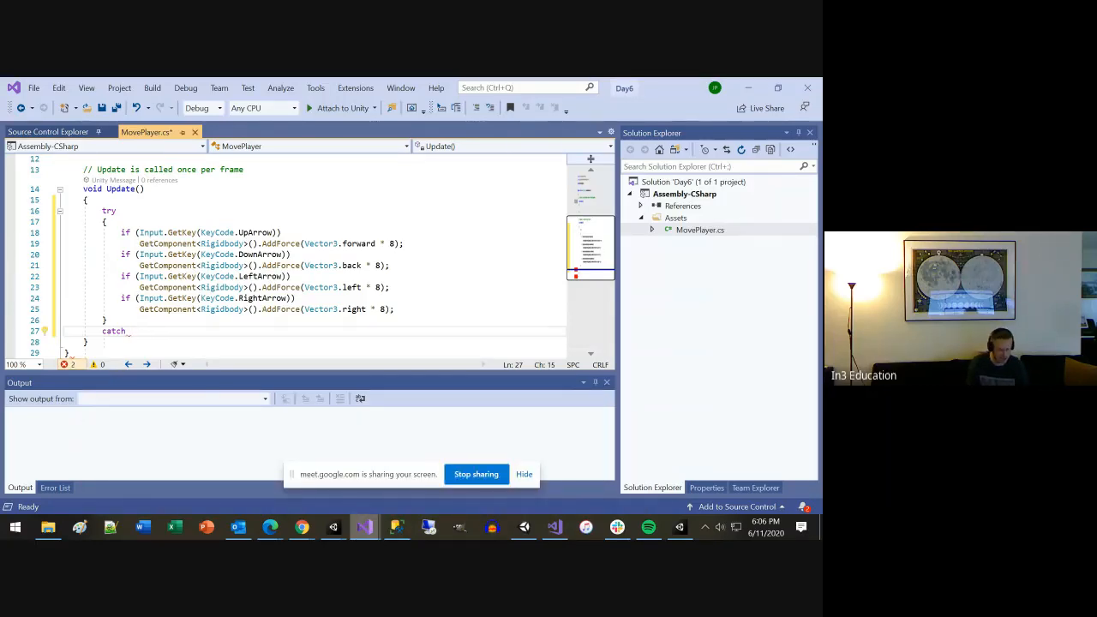
type("{")
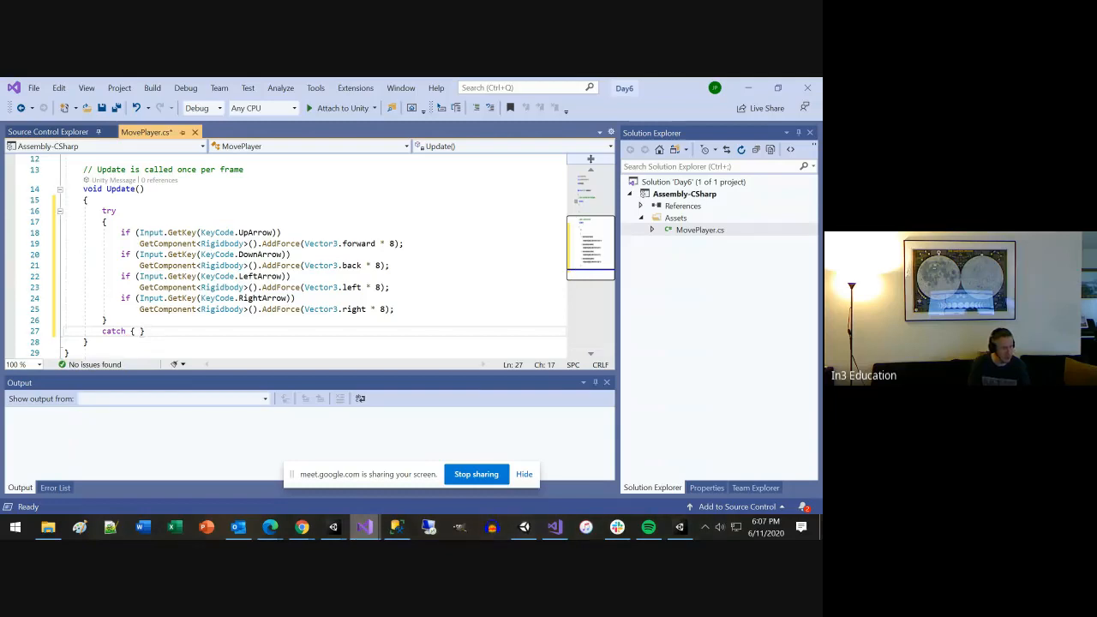
key("Left")
key("Return")
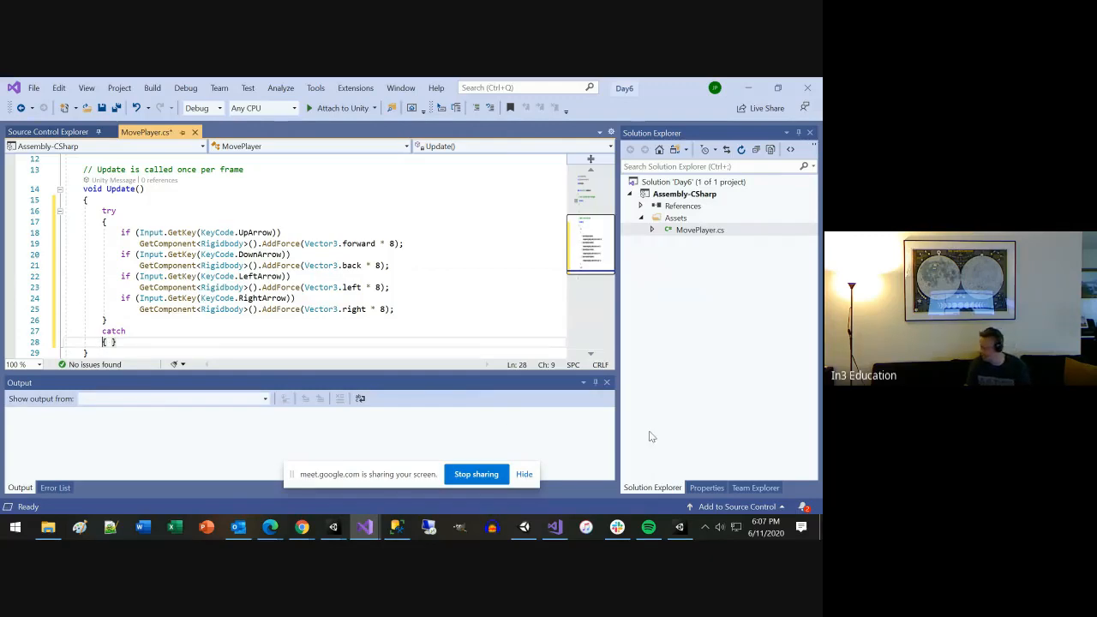
left_click(112, 341)
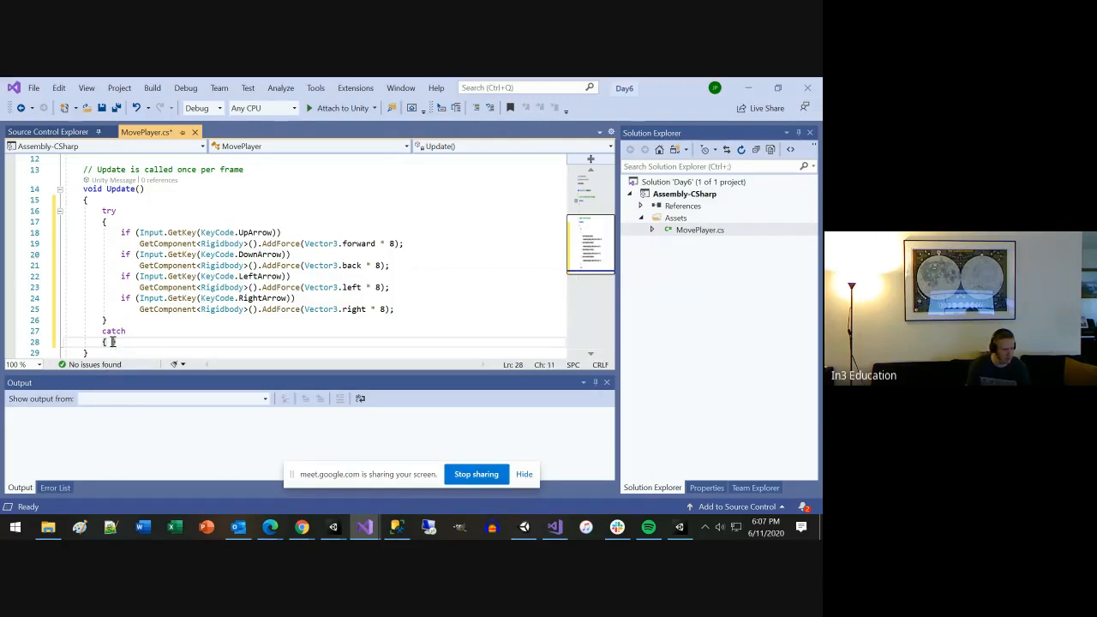
key("Return")
key("Return")
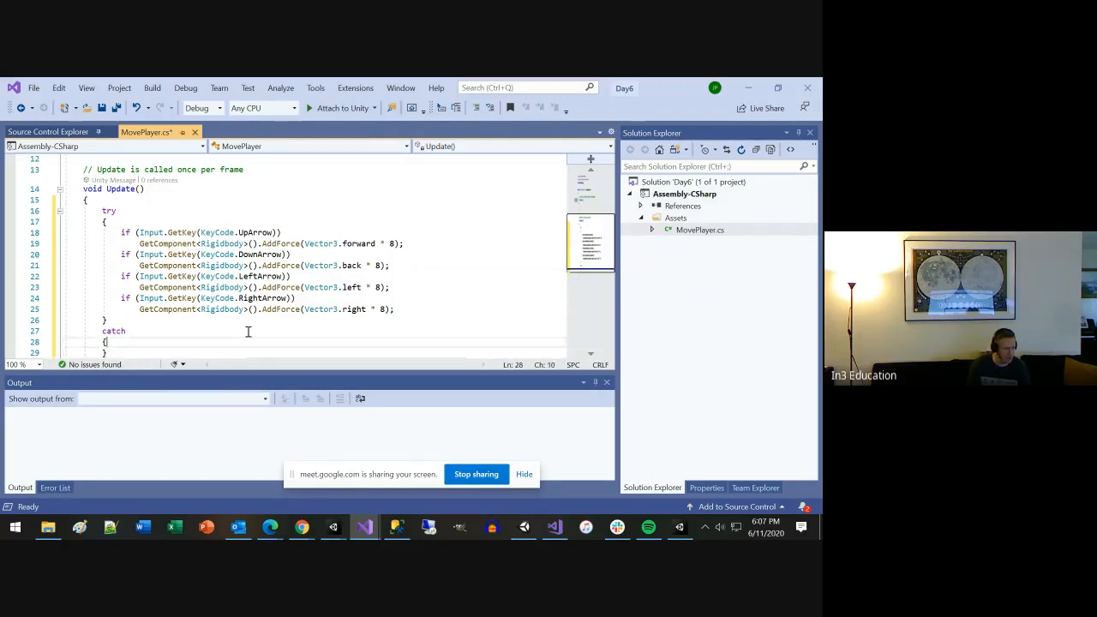
Step: In the catch block, add a Debug.LogError call with the message "There is no rigid body on "
type("De")
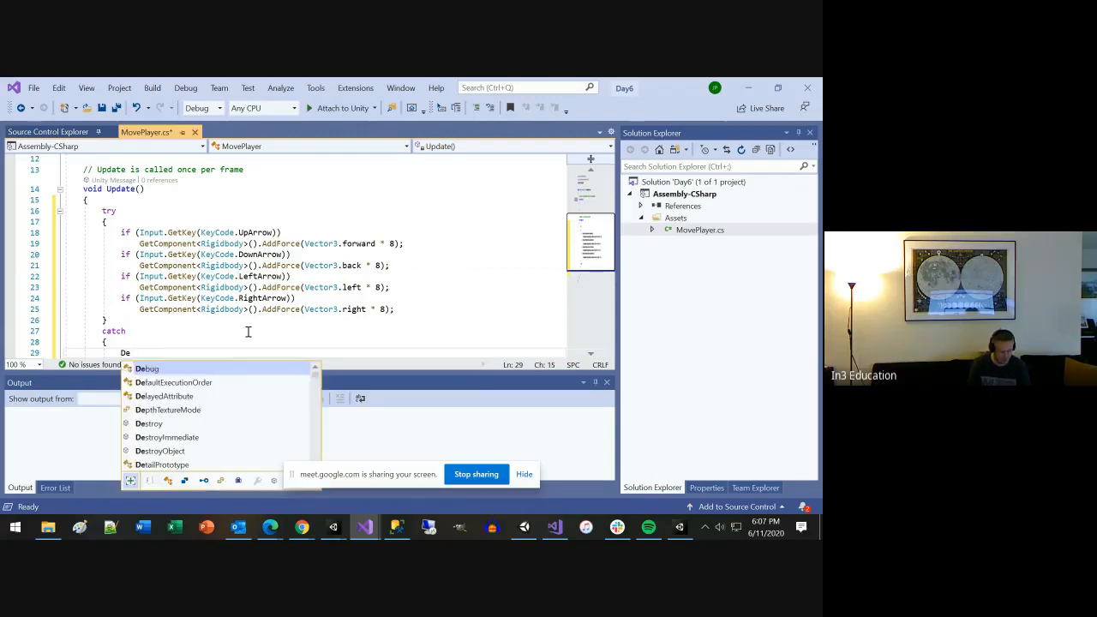
type("bug.LogE")
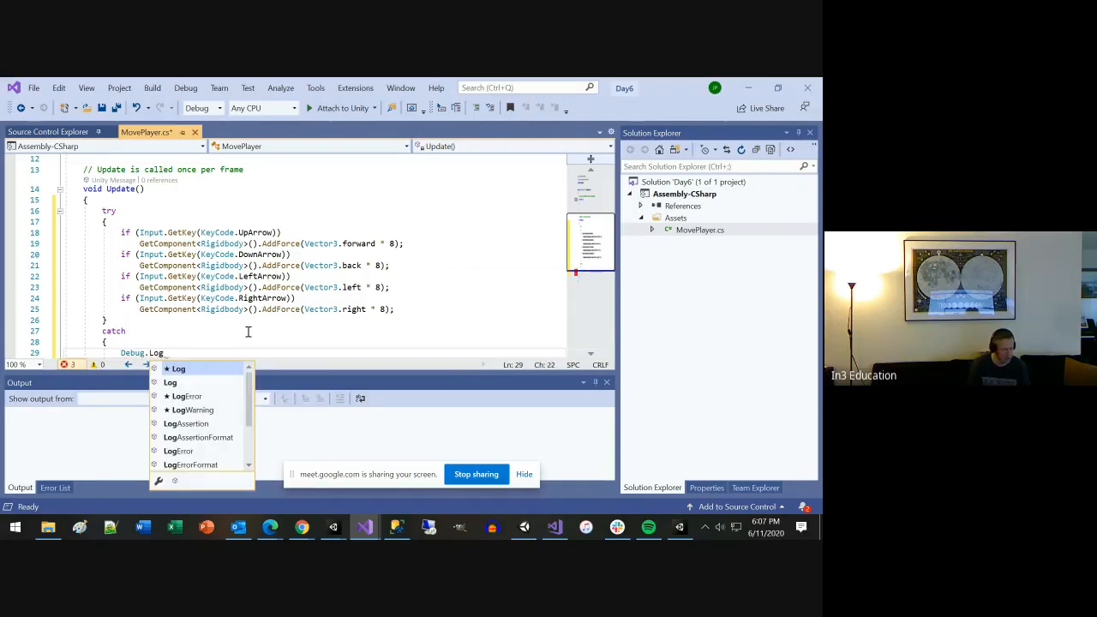
key("Tab")
type("(")
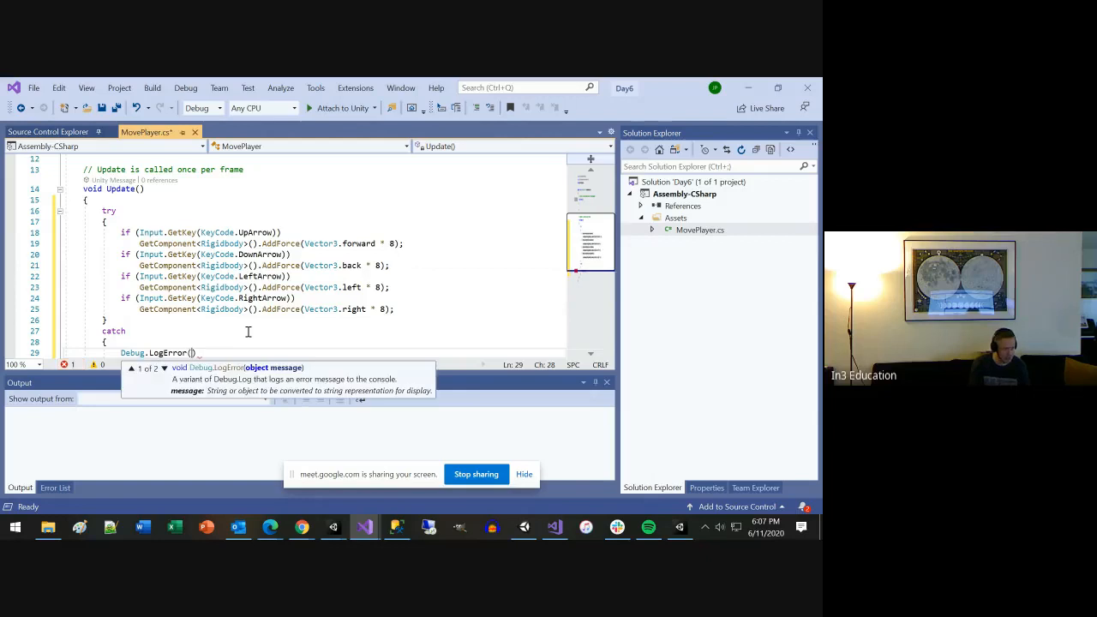
type("\"Thjere")
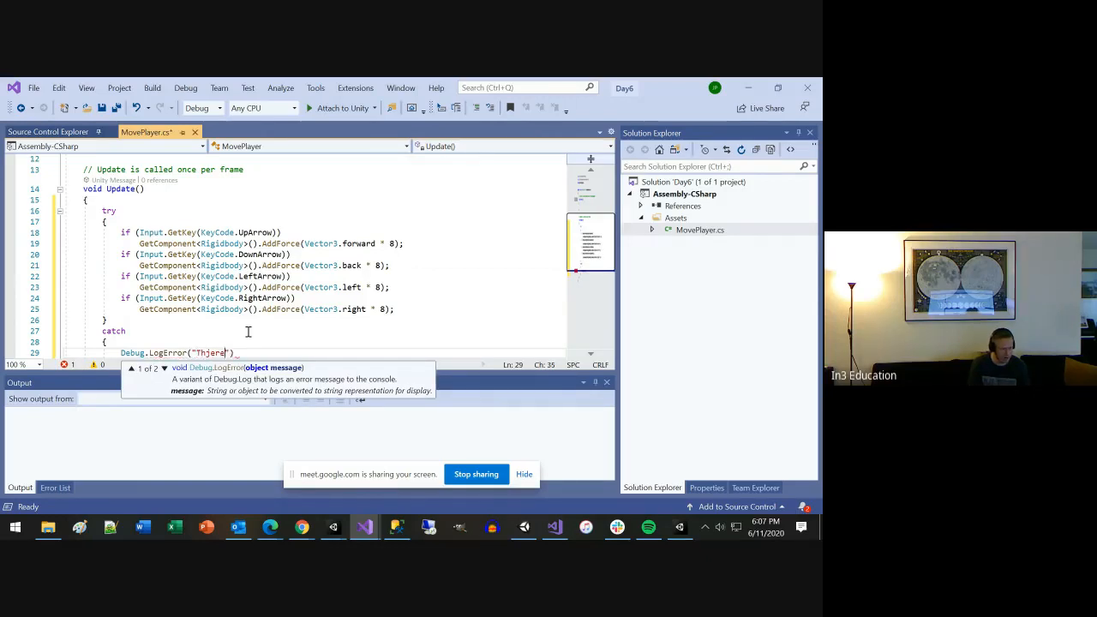
key("BackSpace")
key("BackSpace")
key("BackSpace")
key("BackSpace")
type("ere is no rigid body on ")
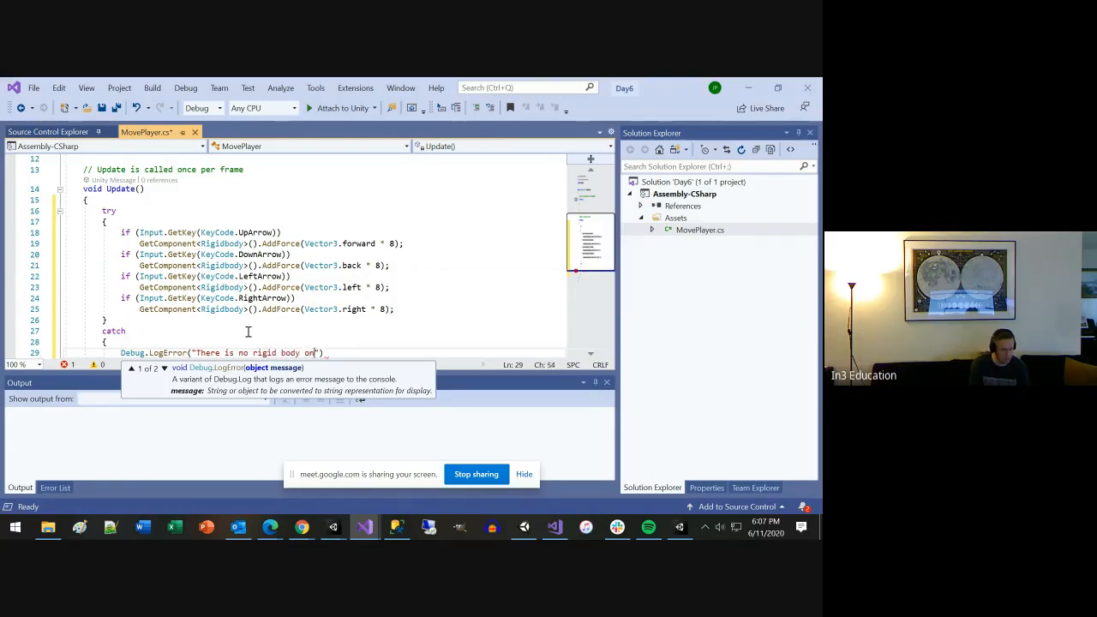
type("\")")
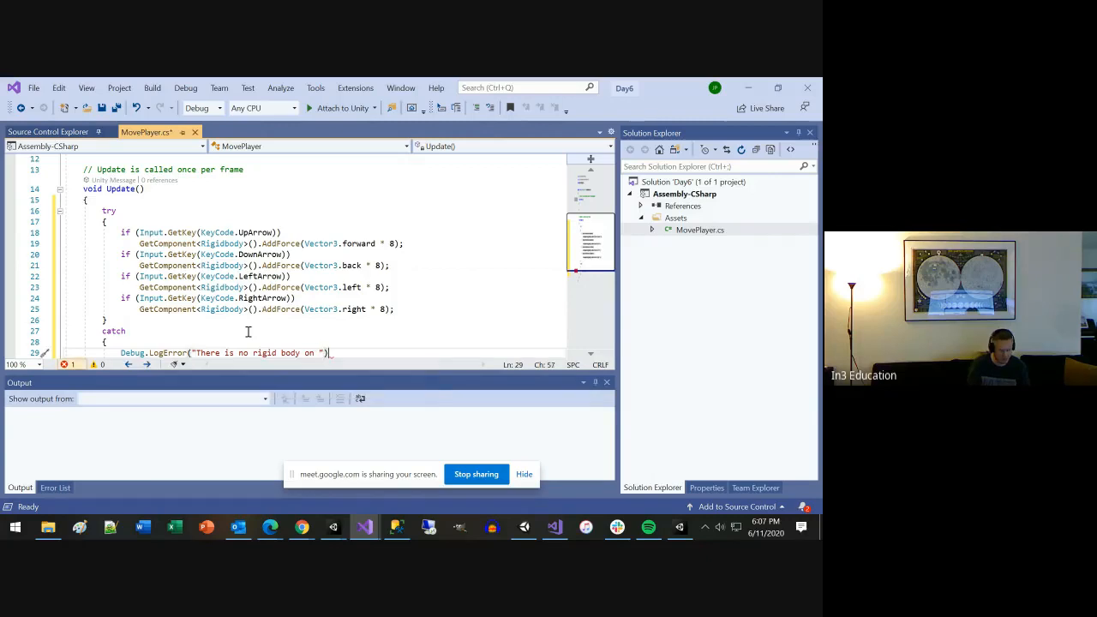
Step: Append gameObject.name to the logged error message with the + operator and save MovePlayer.cs
key("Left")
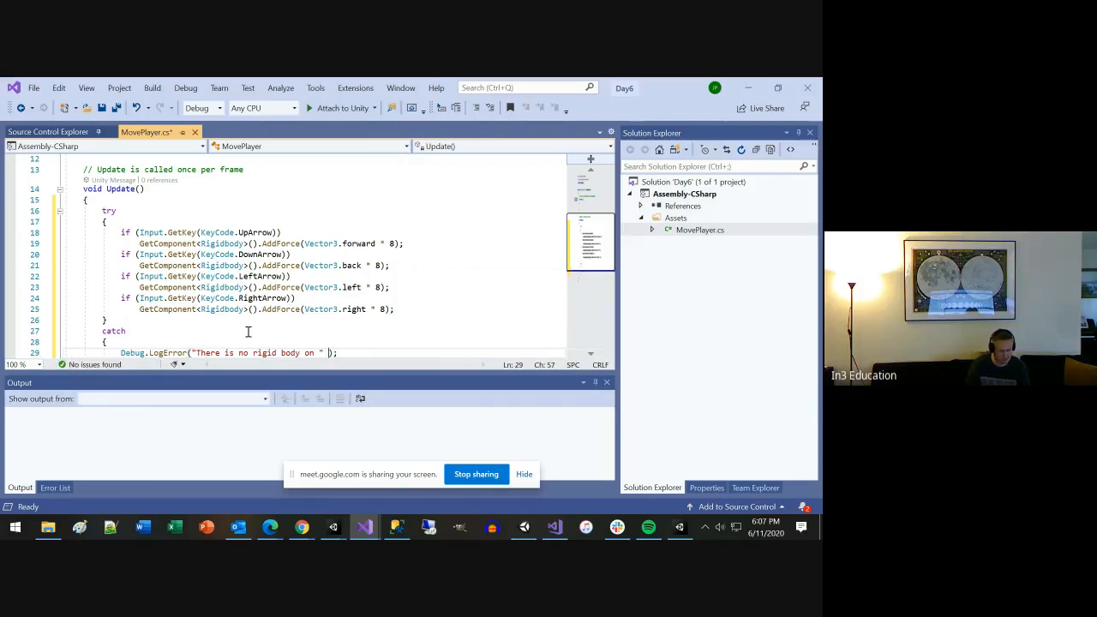
key("Left")
type("+")
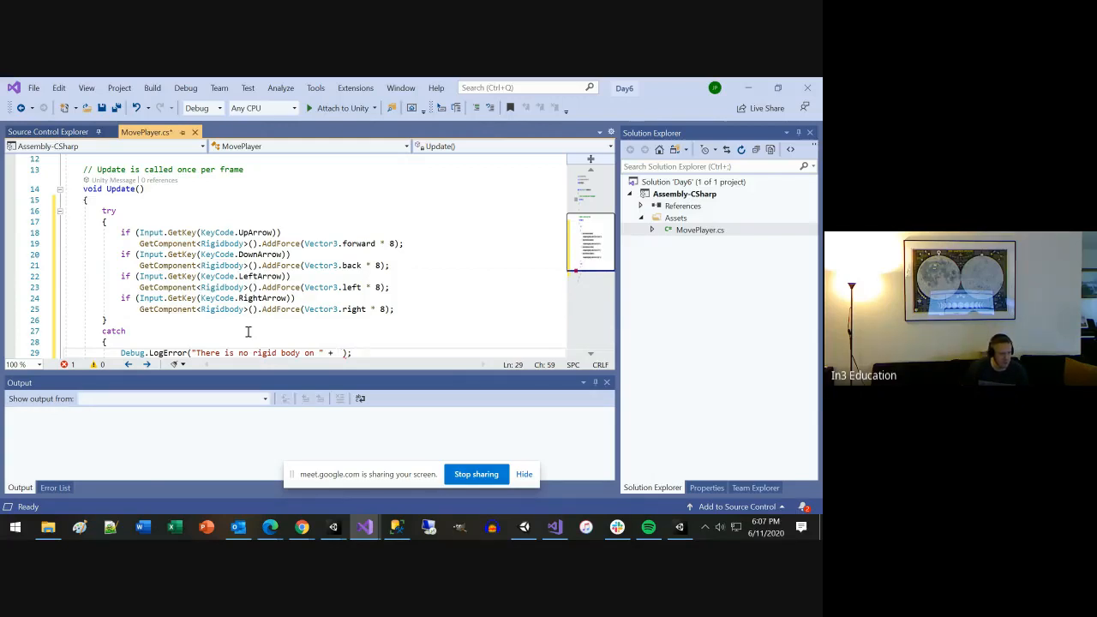
type("gameObject")
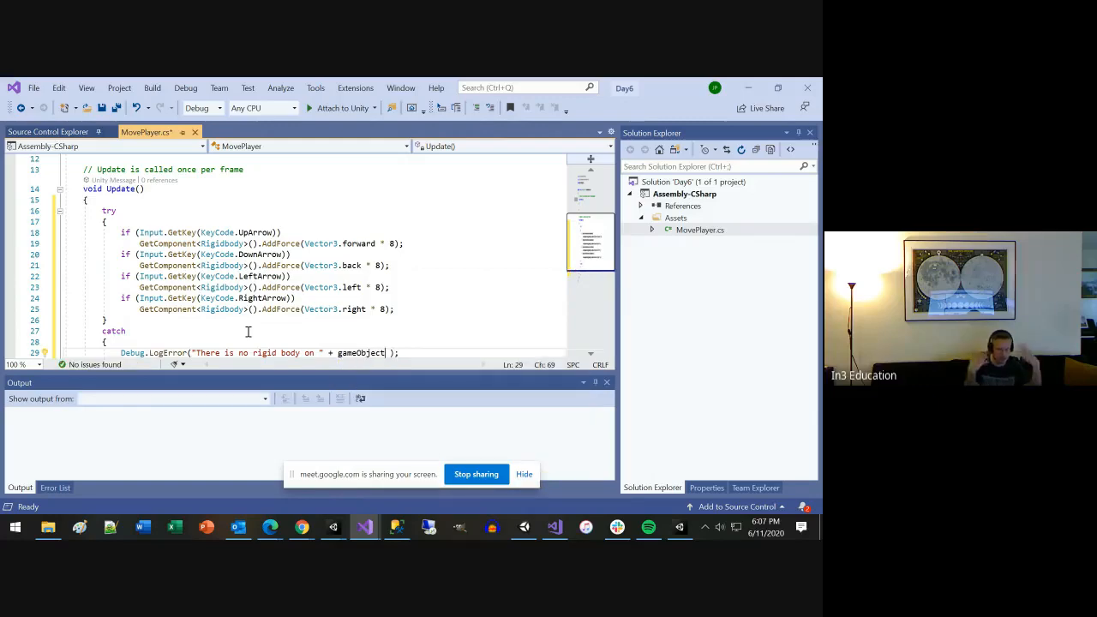
type(".name")
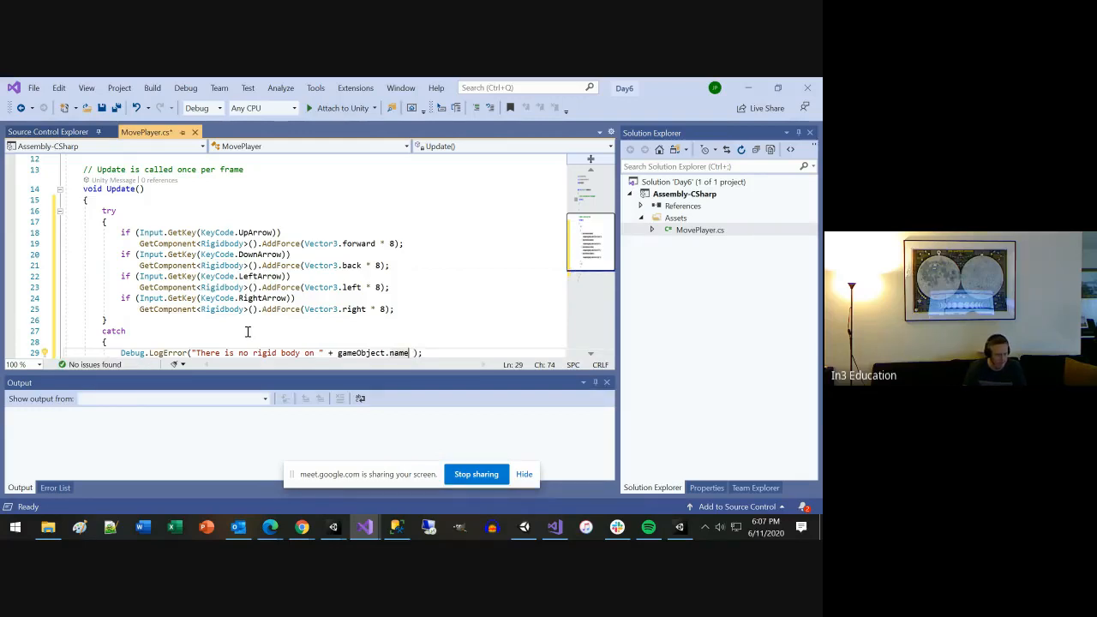
scroll(246, 332, "down", 1)
key("ctrl+s")
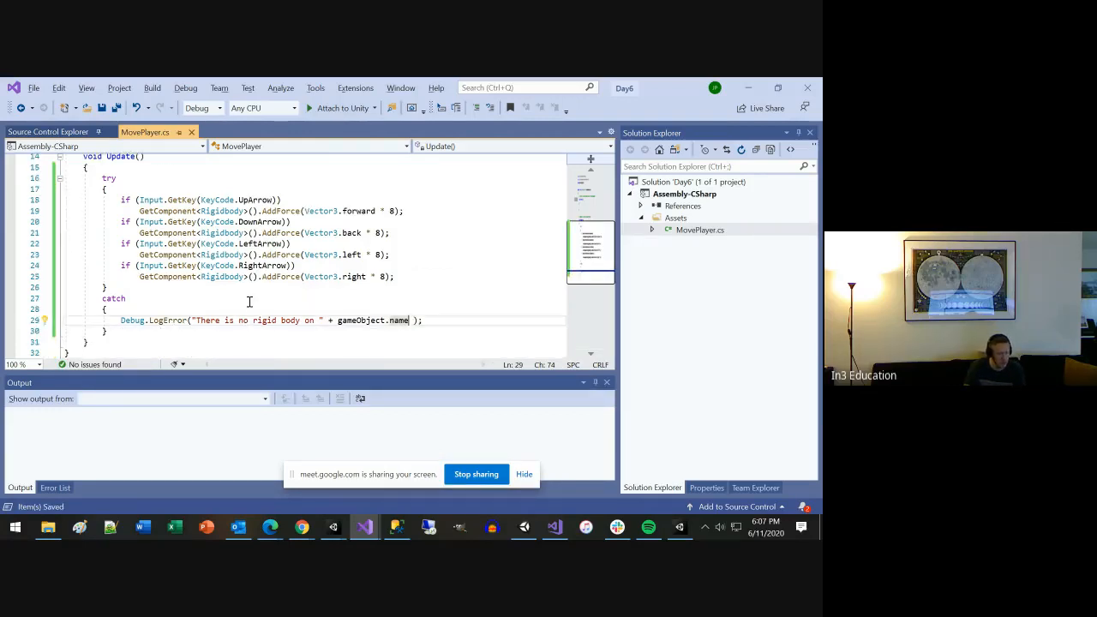
Step: Switch to the Unity editor and collapse the Player's Mesh Renderer and Capsule Collider to review its components
key("alt+Tab")
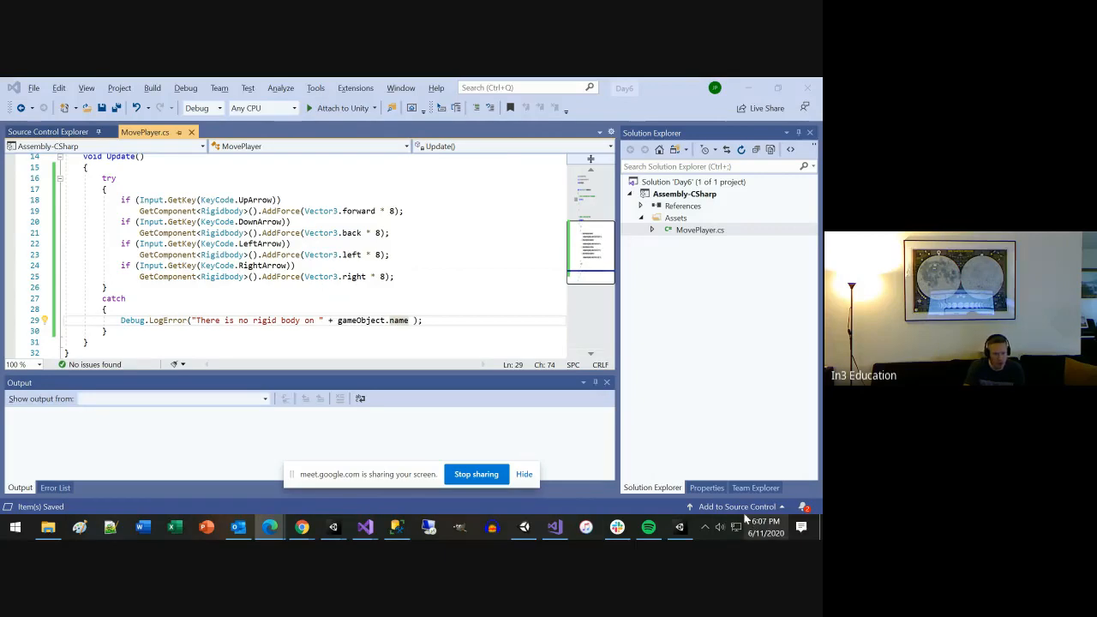
left_click(680, 526)
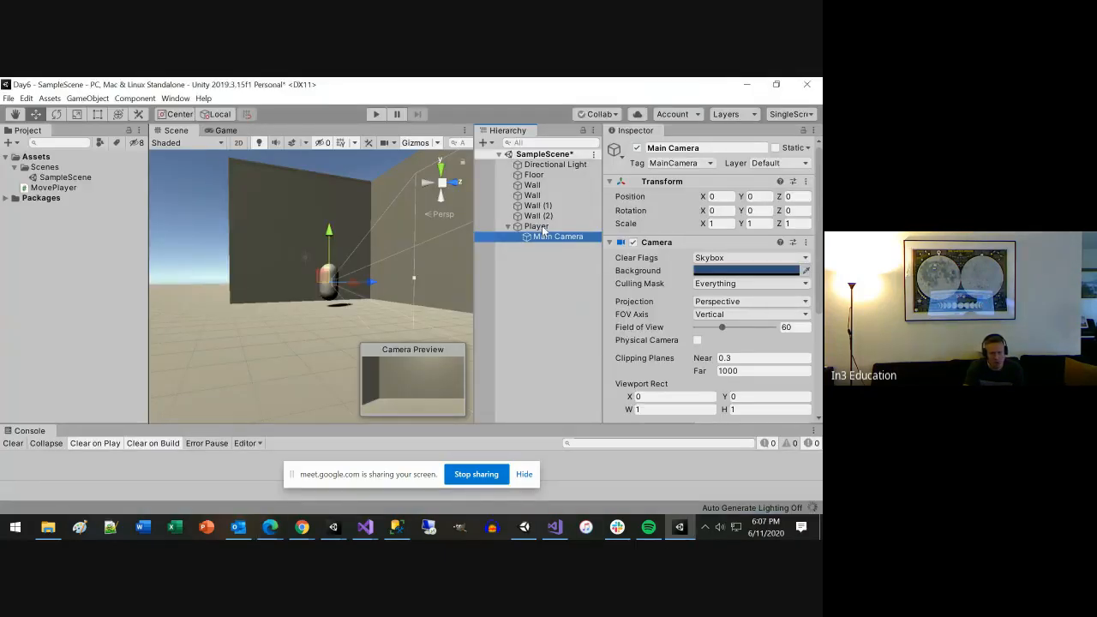
left_click(542, 227)
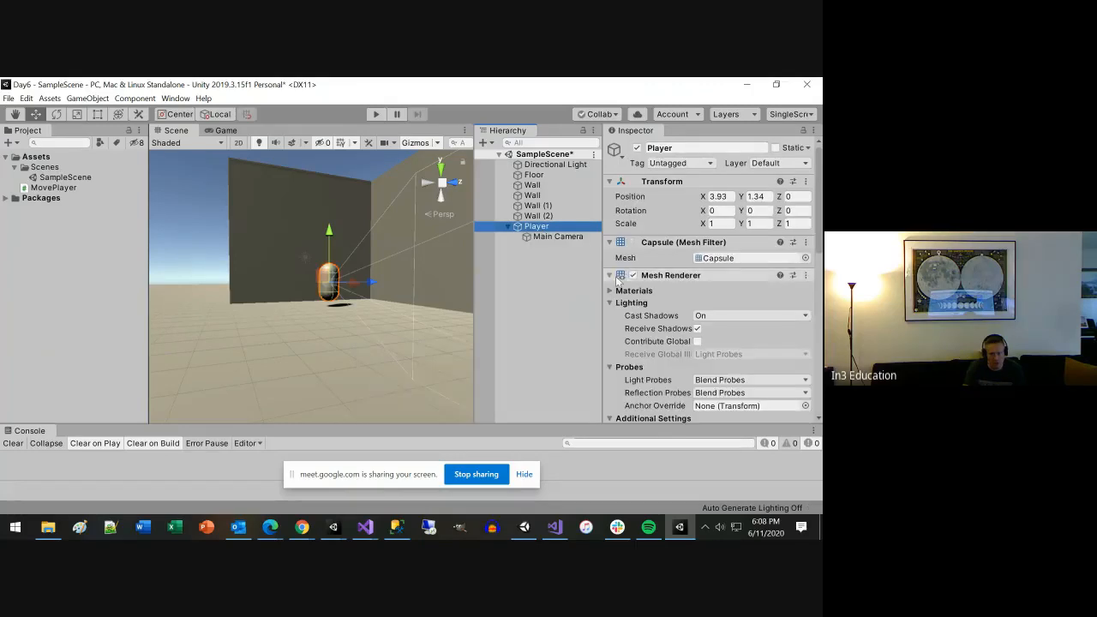
left_click(631, 277)
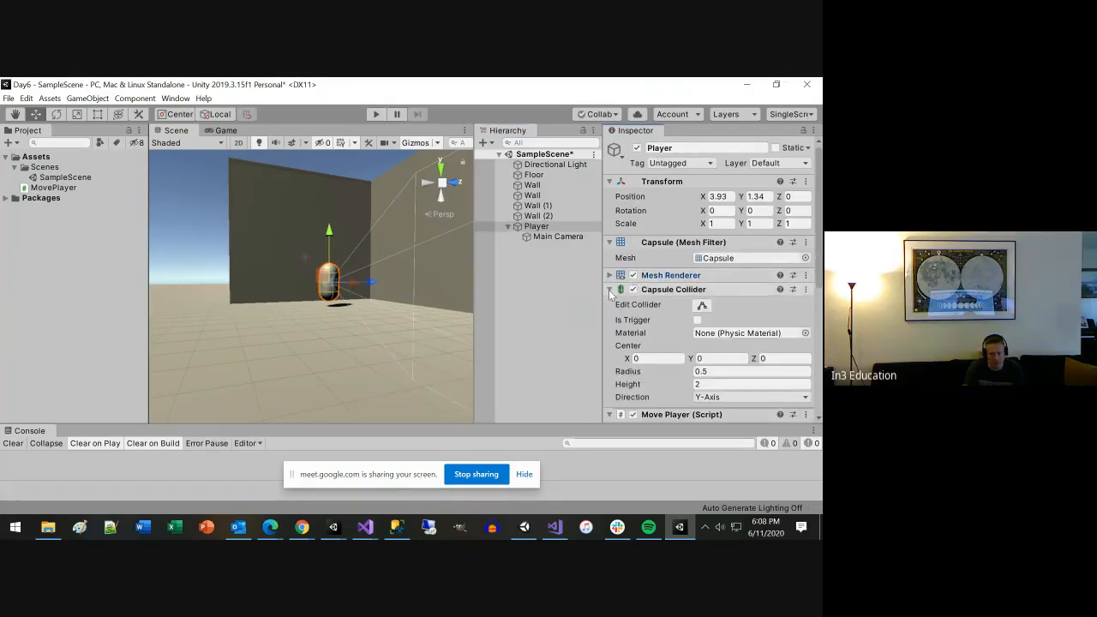
left_click(634, 290)
left_click_drag(655, 303, 562, 237)
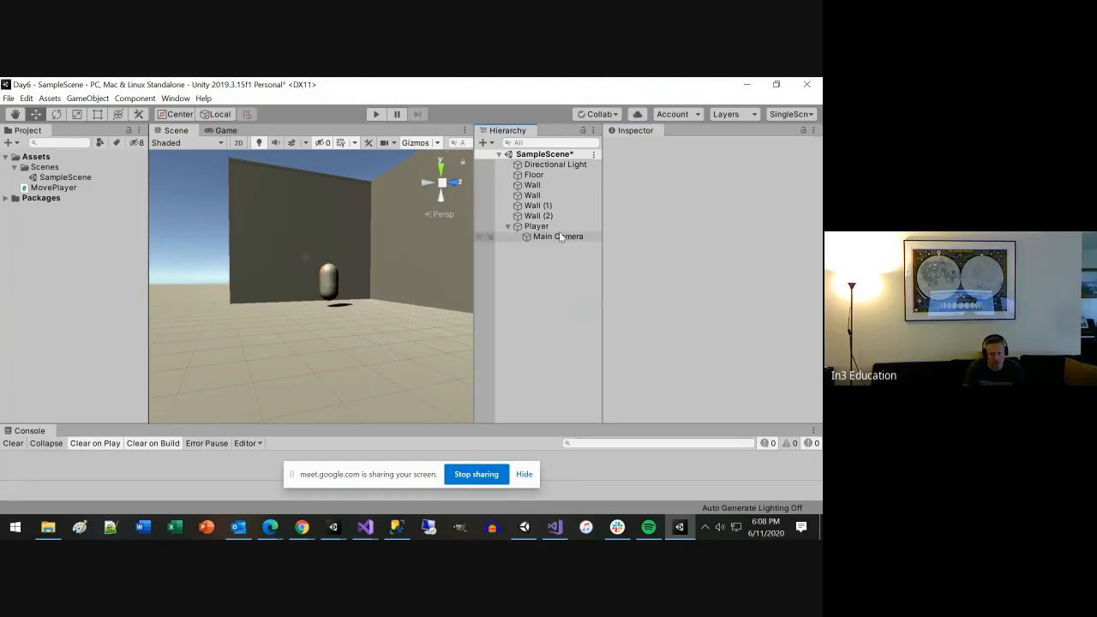
Step: Run the game, examine the logged errors in an enlarged Console, and stop play mode
left_click(377, 114)
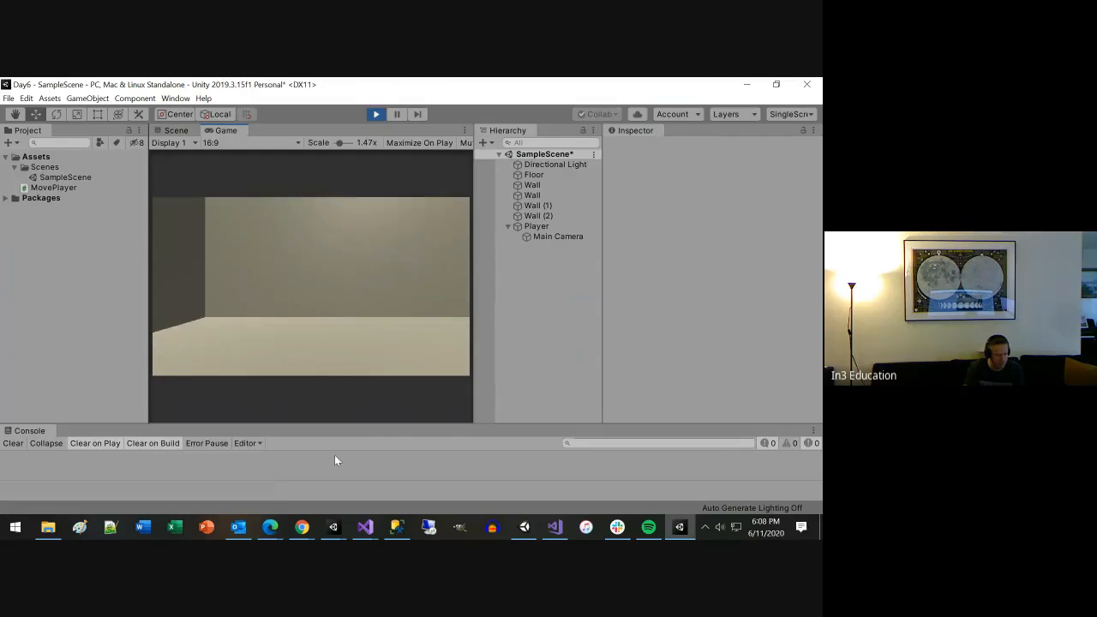
left_click(336, 461)
left_click(85, 167)
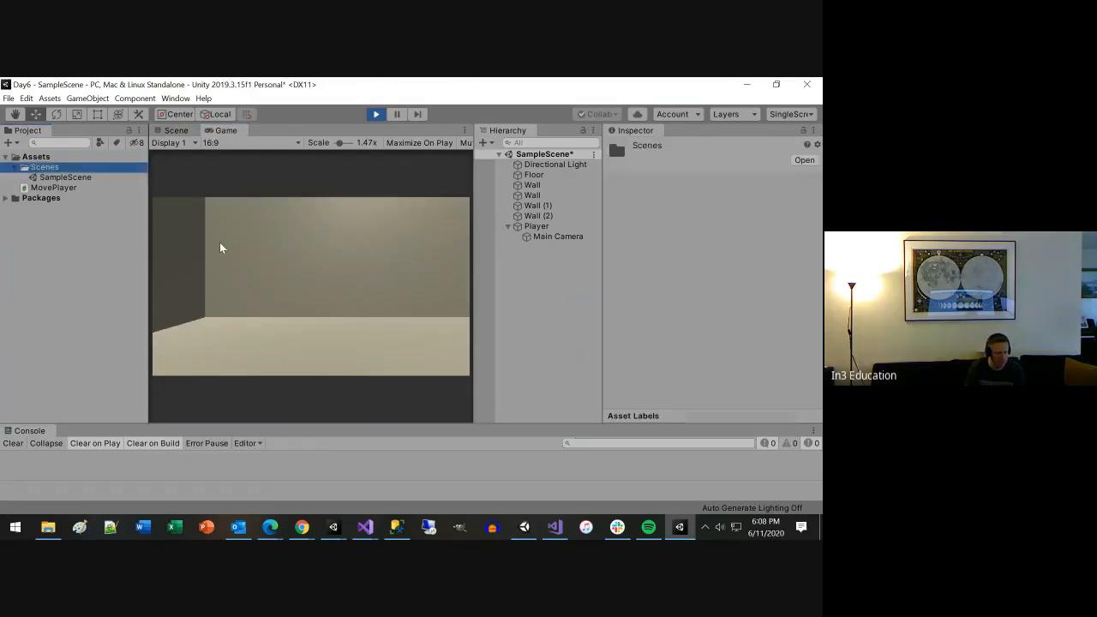
left_click(228, 251)
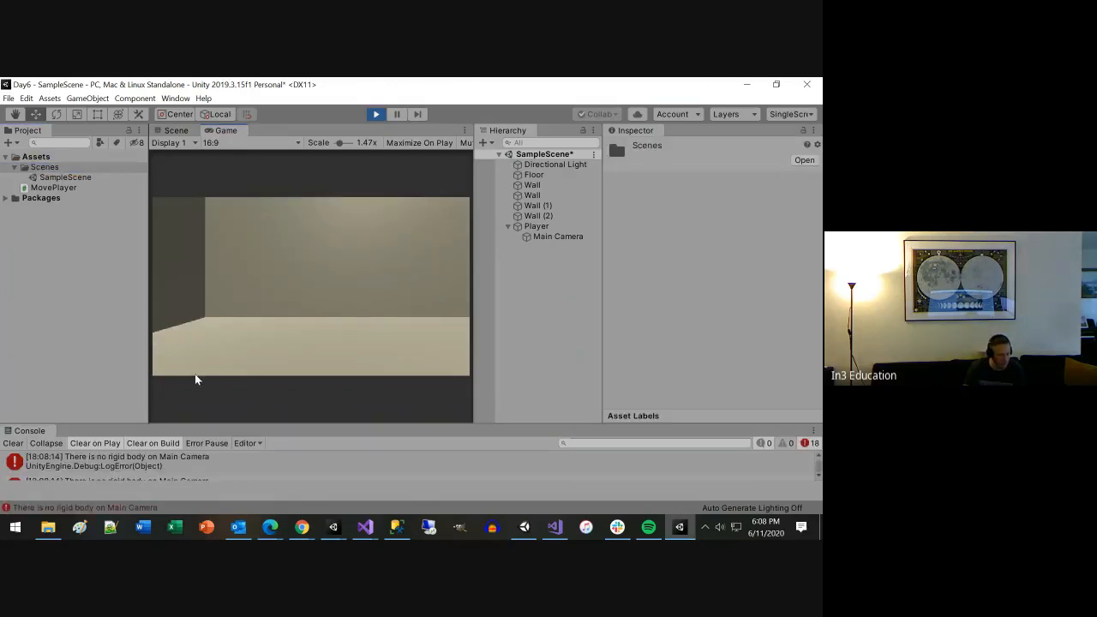
left_click_drag(92, 423, 91, 307)
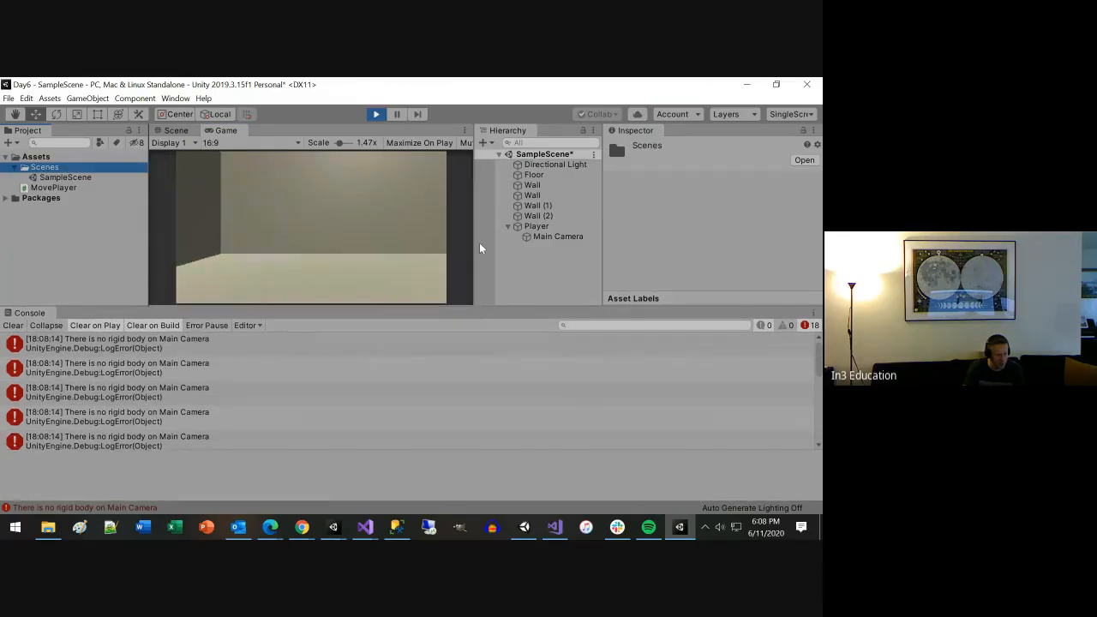
left_click(376, 114)
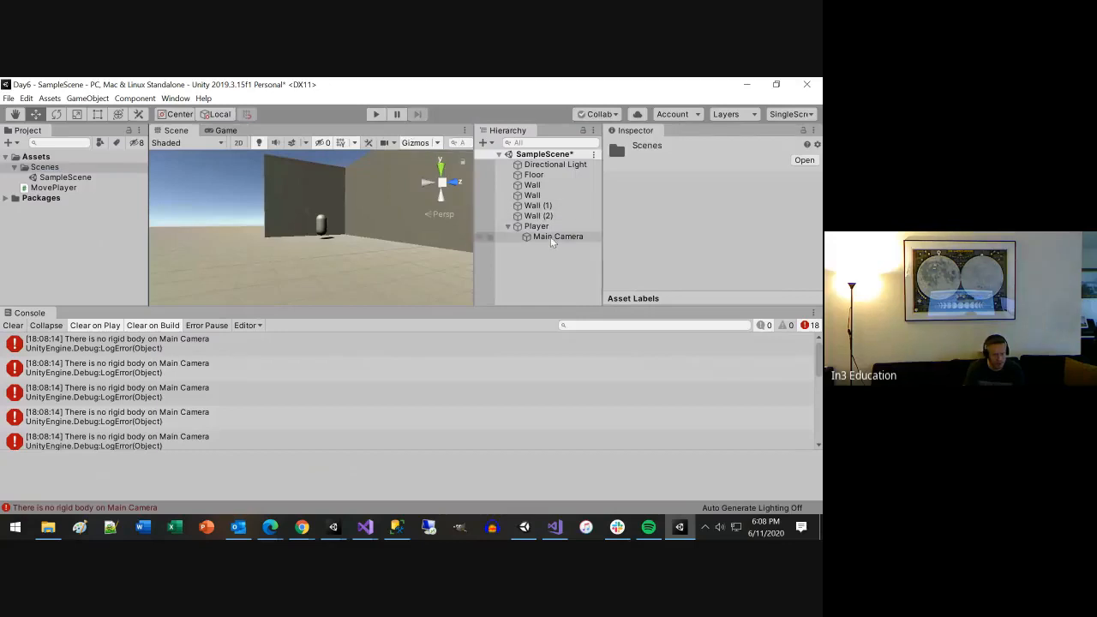
Step: Restore the Console's height and examine the Main Camera's Move Player script component and the Player's Rigidbody
left_click(550, 237)
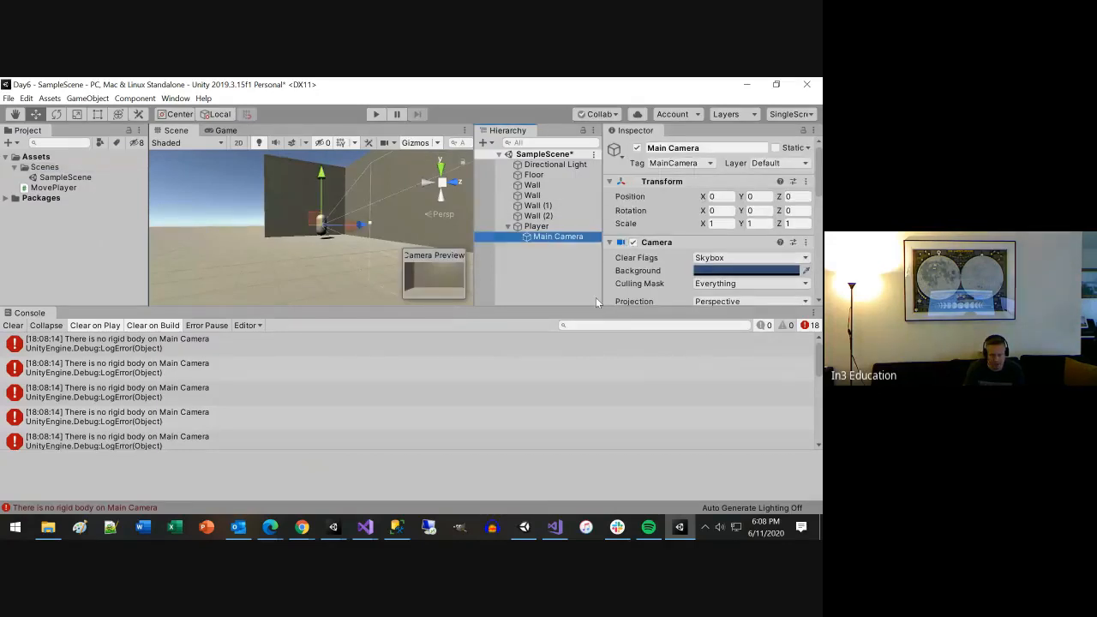
left_click_drag(567, 307, 583, 422)
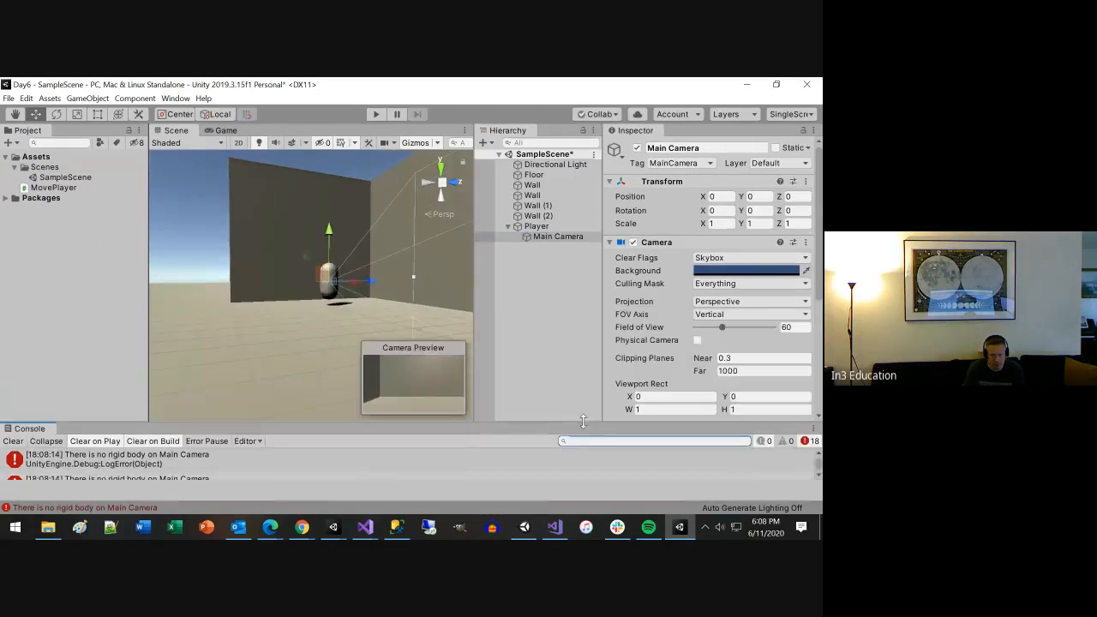
left_click(608, 244)
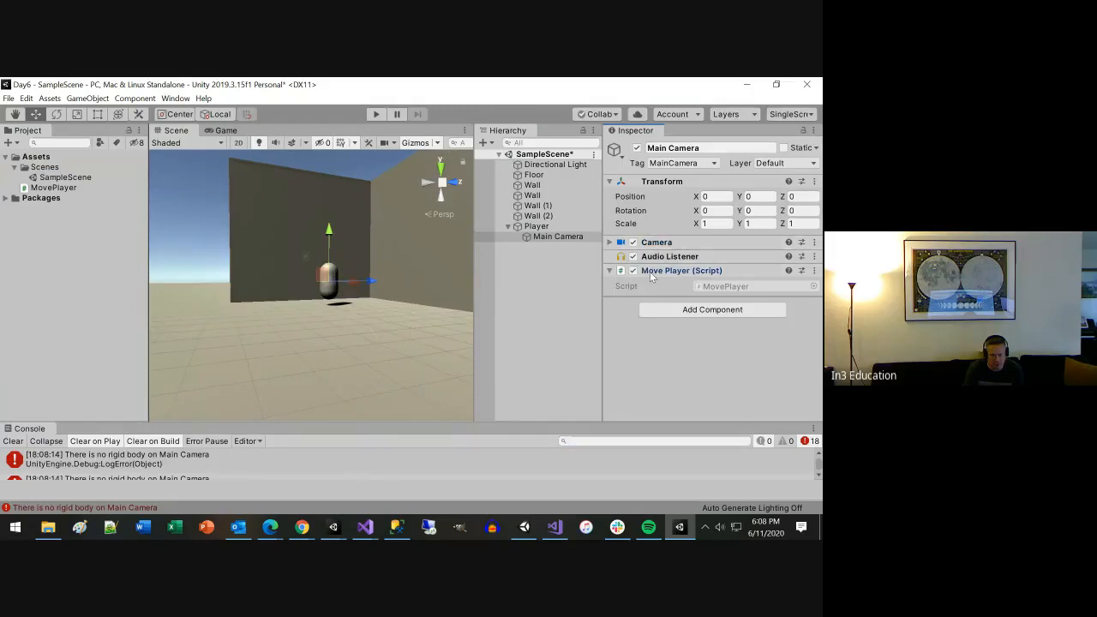
left_click_drag(651, 276, 537, 229)
left_click(538, 228)
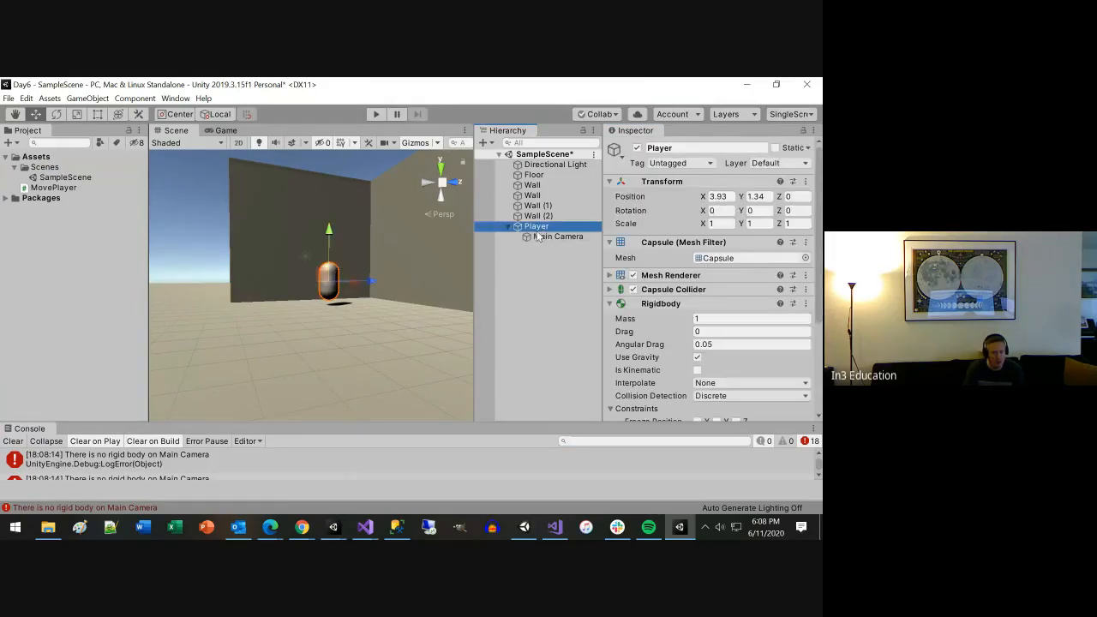
Step: Enable Is Kinematic on the Player's Rigidbody, test it in a short game run, and stop play mode
left_click(697, 357)
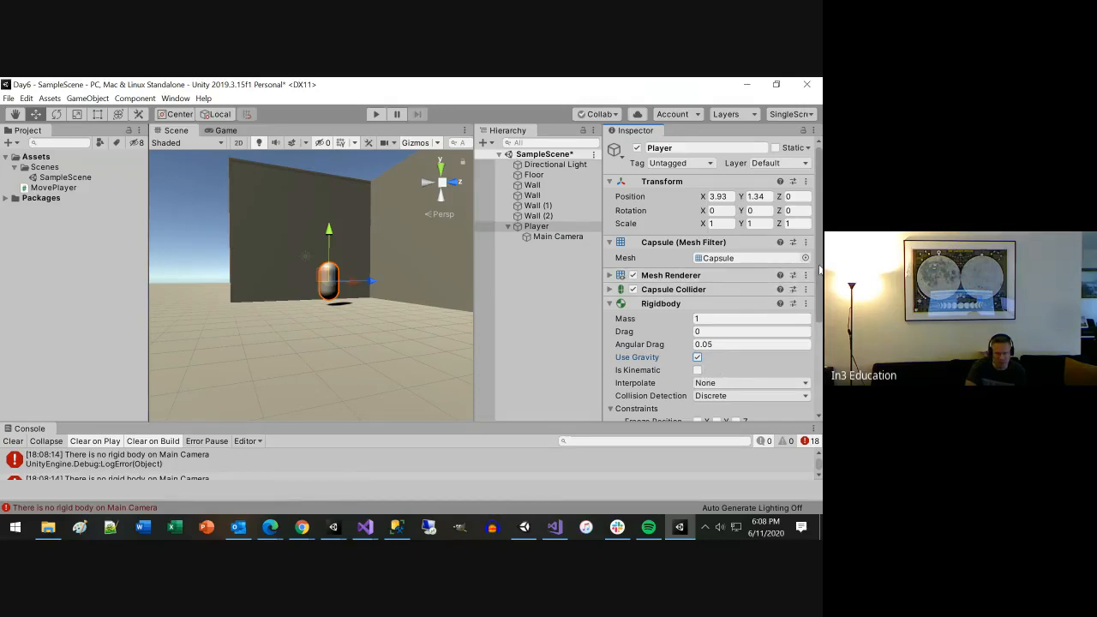
scroll(819, 271, "down", 3)
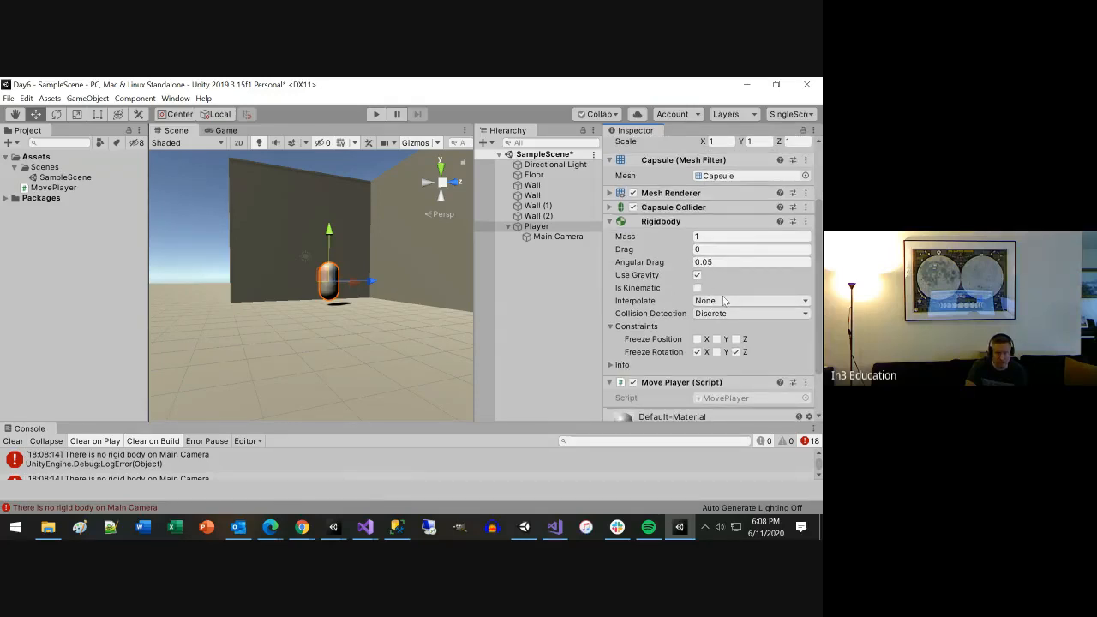
left_click(697, 288)
left_click(376, 113)
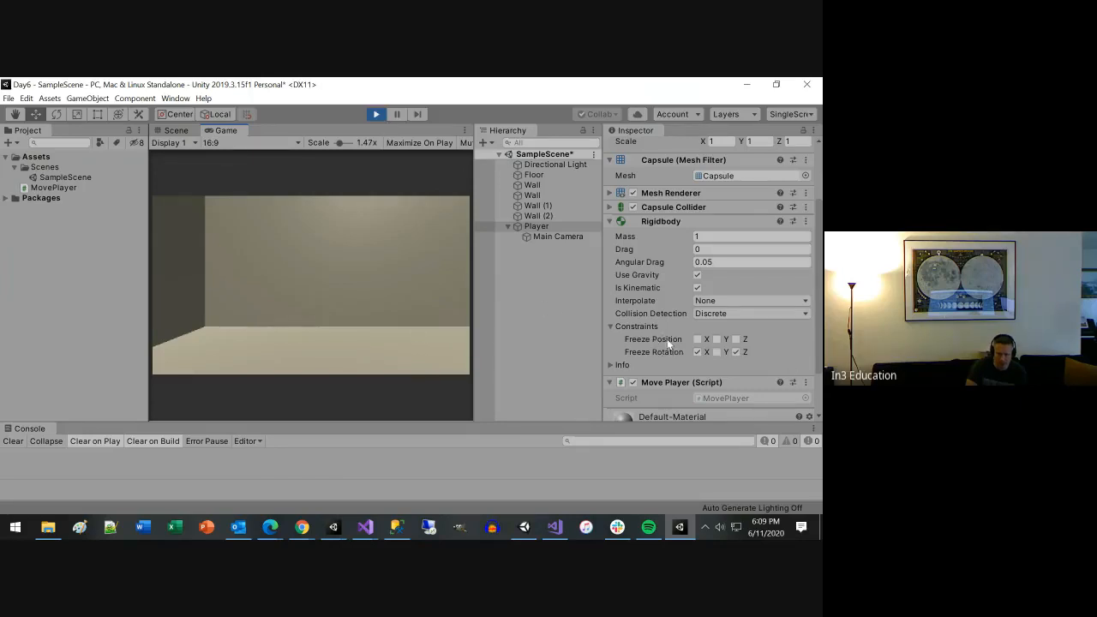
left_click(377, 114)
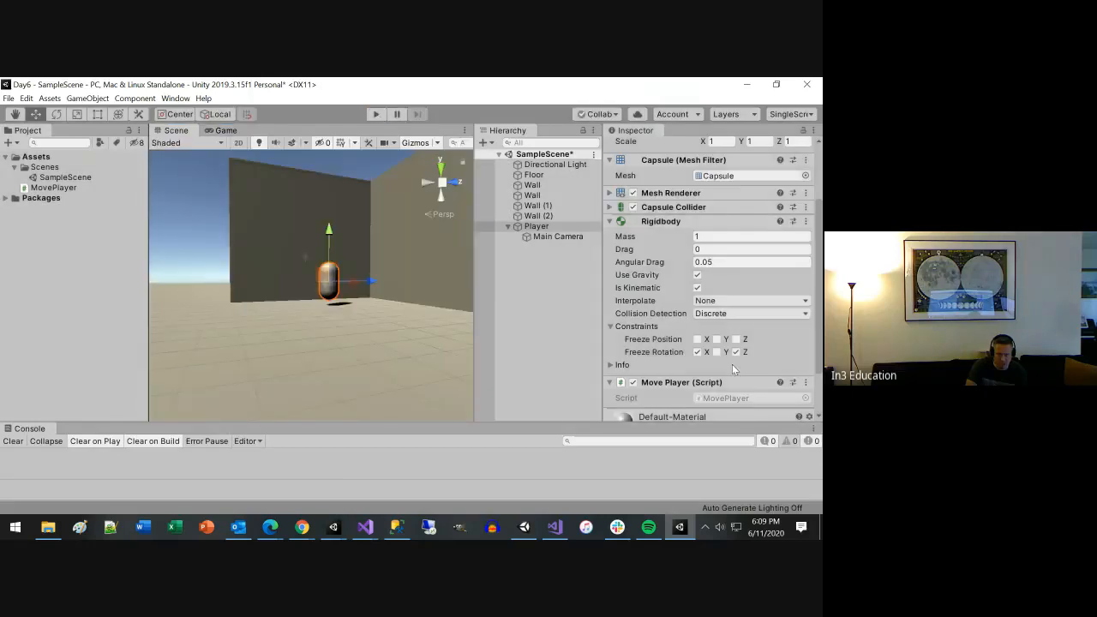
Step: Freeze the Player's Rigidbody position on X, Y and Z and its rotation on Y
left_click(697, 339)
left_click(717, 340)
left_click(735, 339)
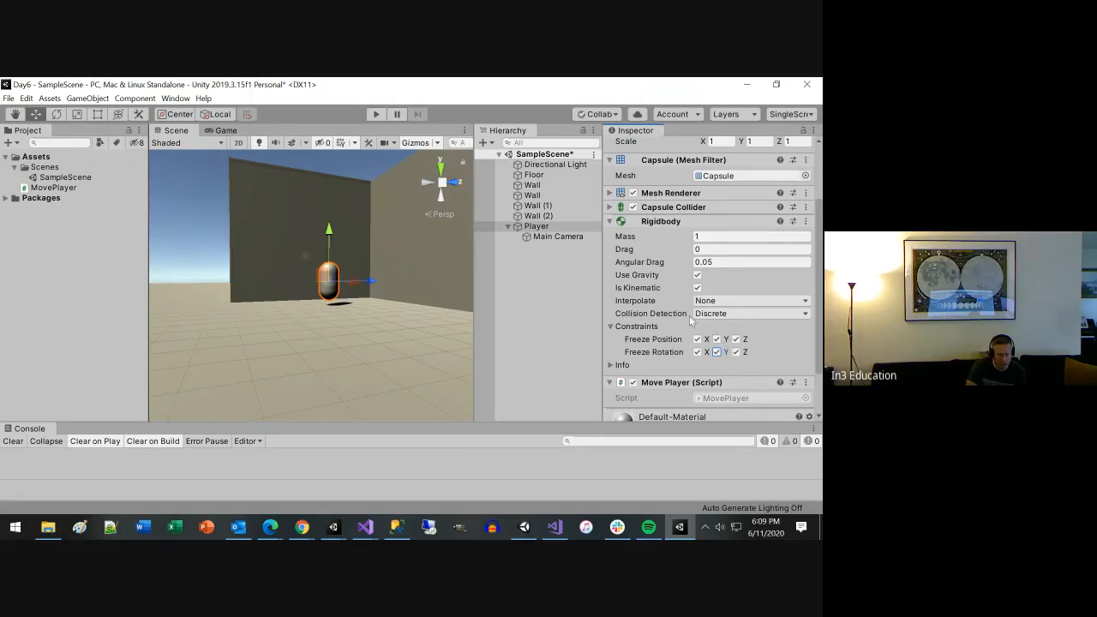
Step: Disable Is Kinematic on the Player's Rigidbody and unfreeze its X, Y and Z position and Y rotation
left_click(698, 289)
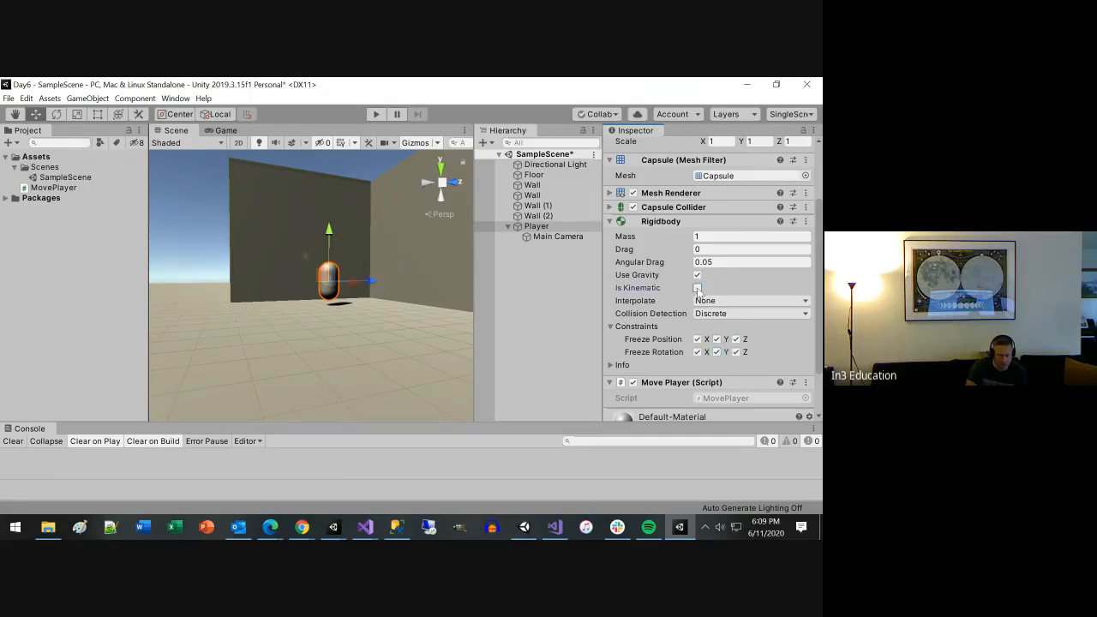
left_click(716, 340)
left_click(697, 339)
left_click(735, 340)
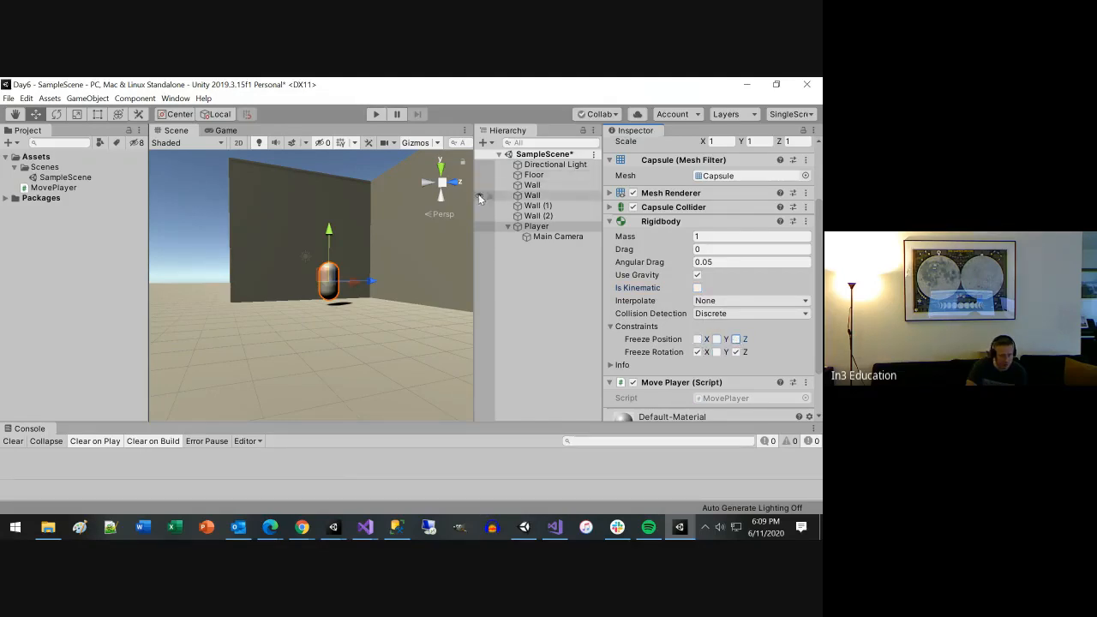
Step: Switch to Chrome, read the Unity Manual's Physic Material page on creation and friction properties, and return to Unity
left_click(301, 526)
left_click(381, 483)
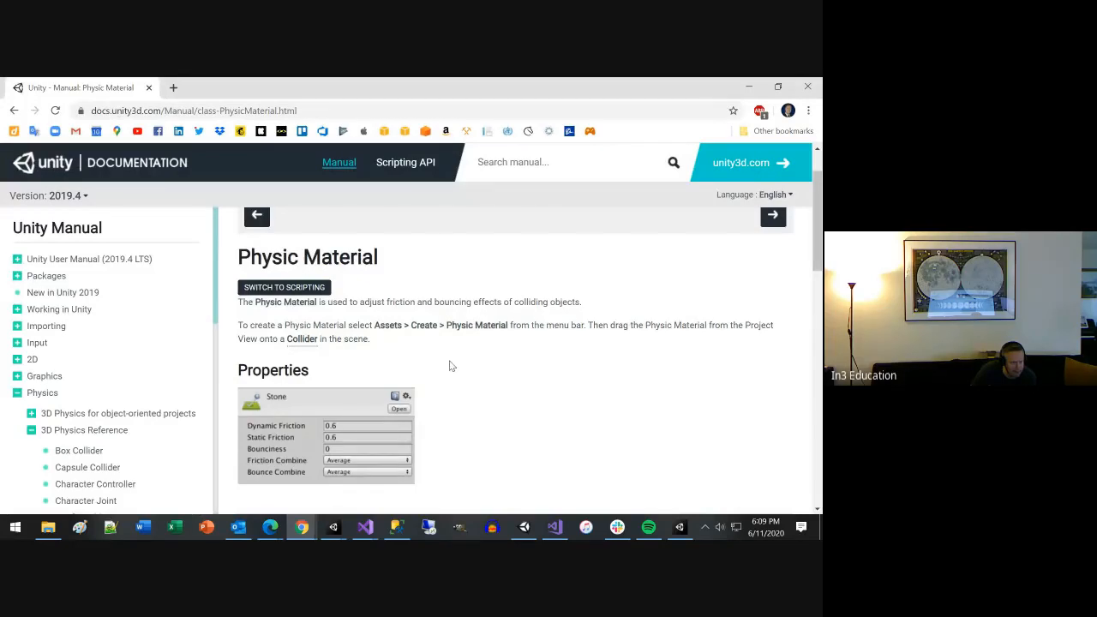
scroll(451, 366, "down", 3)
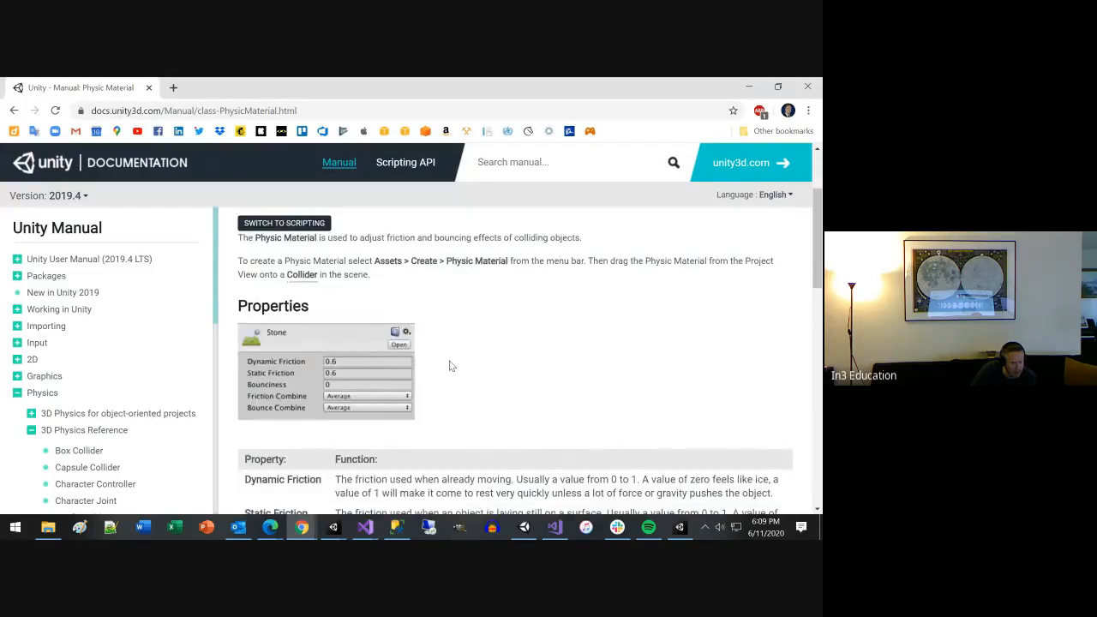
scroll(451, 366, "down", 2)
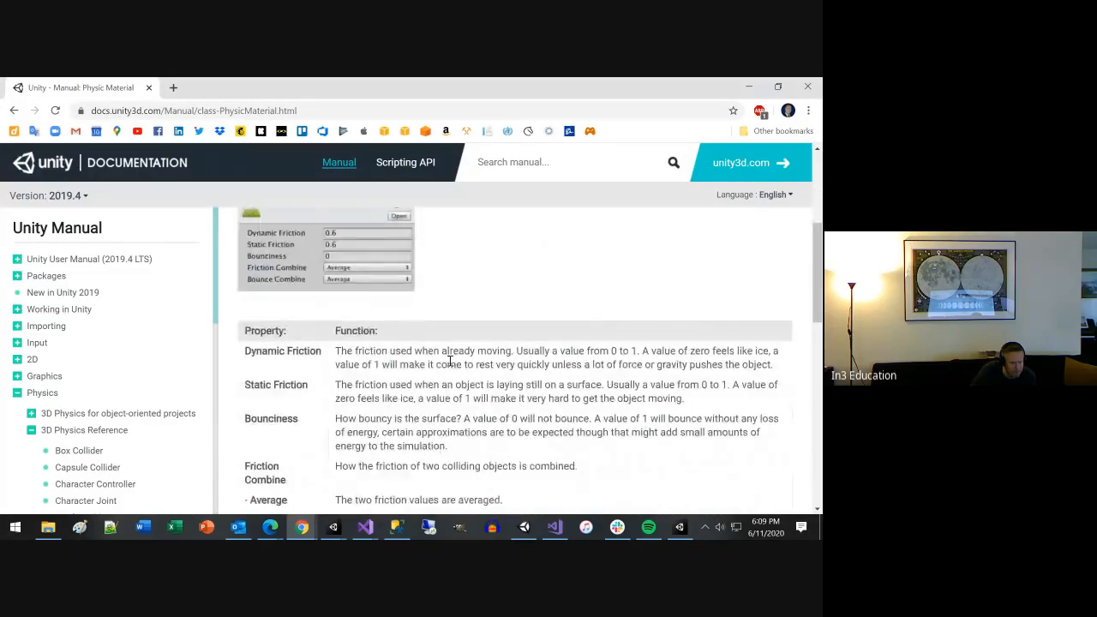
scroll(451, 366, "up", 2)
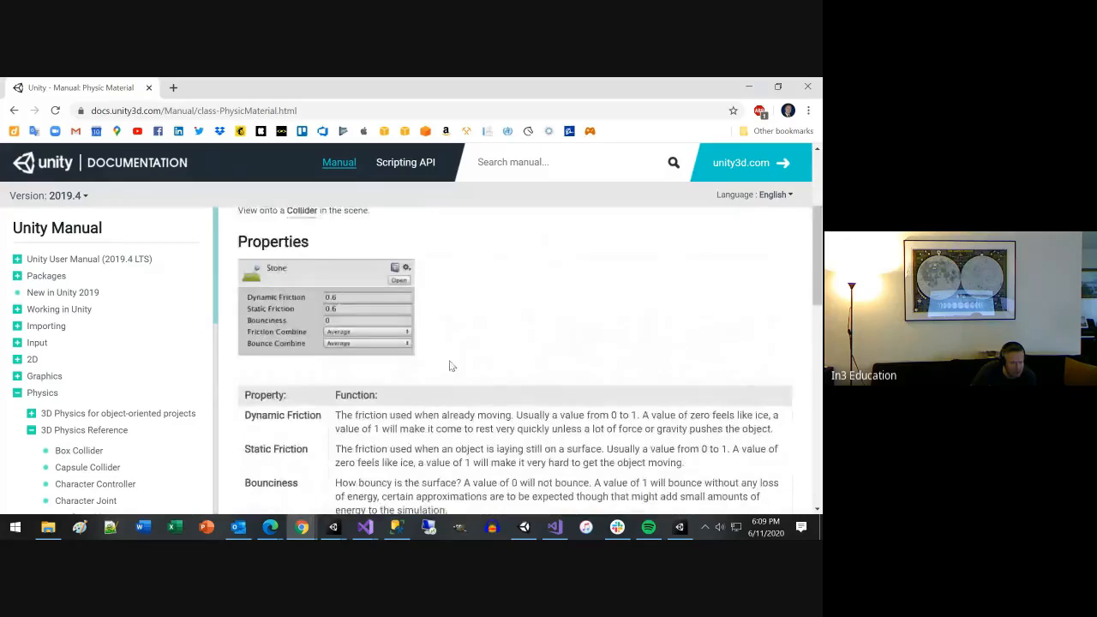
scroll(451, 366, "up", 2)
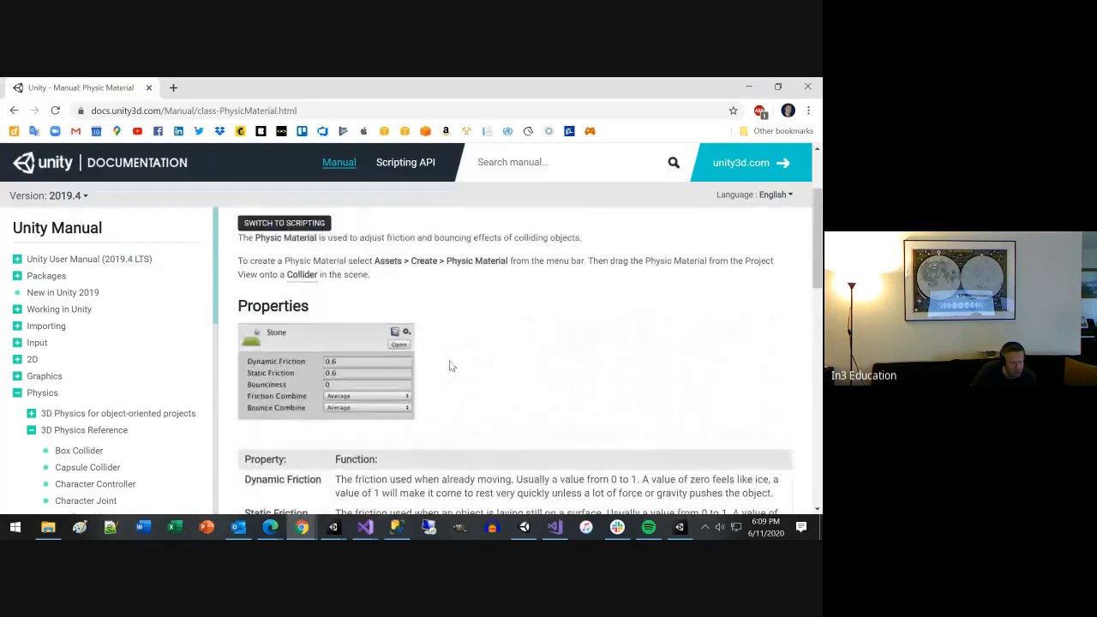
left_click(746, 87)
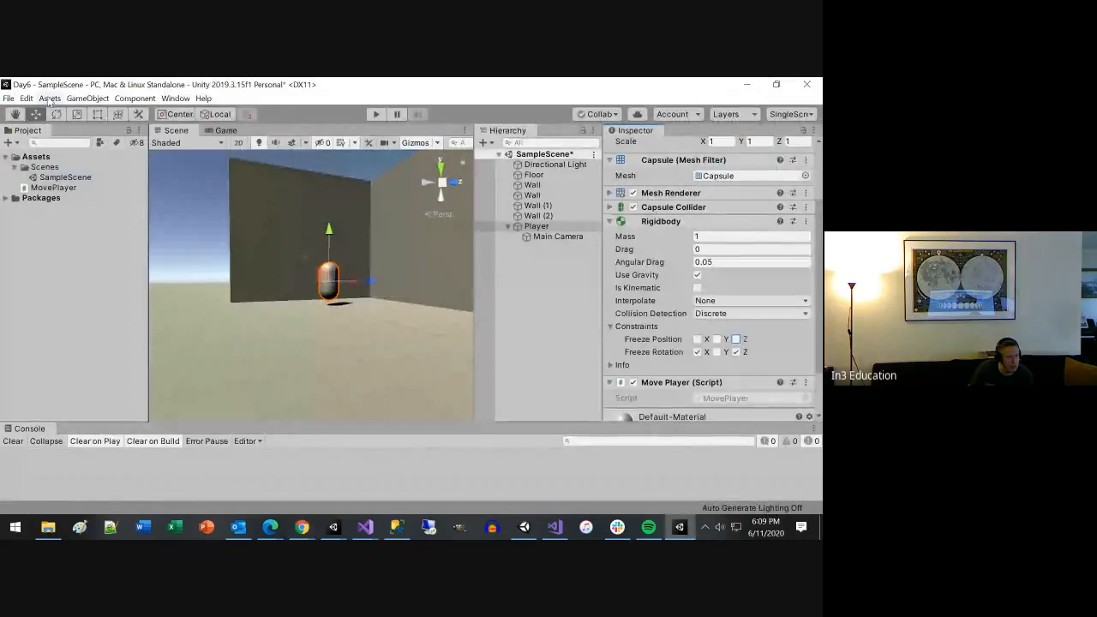
Step: Create a Physic Material asset in the Assets folder, keeping its default name
left_click(49, 99)
left_click(58, 103)
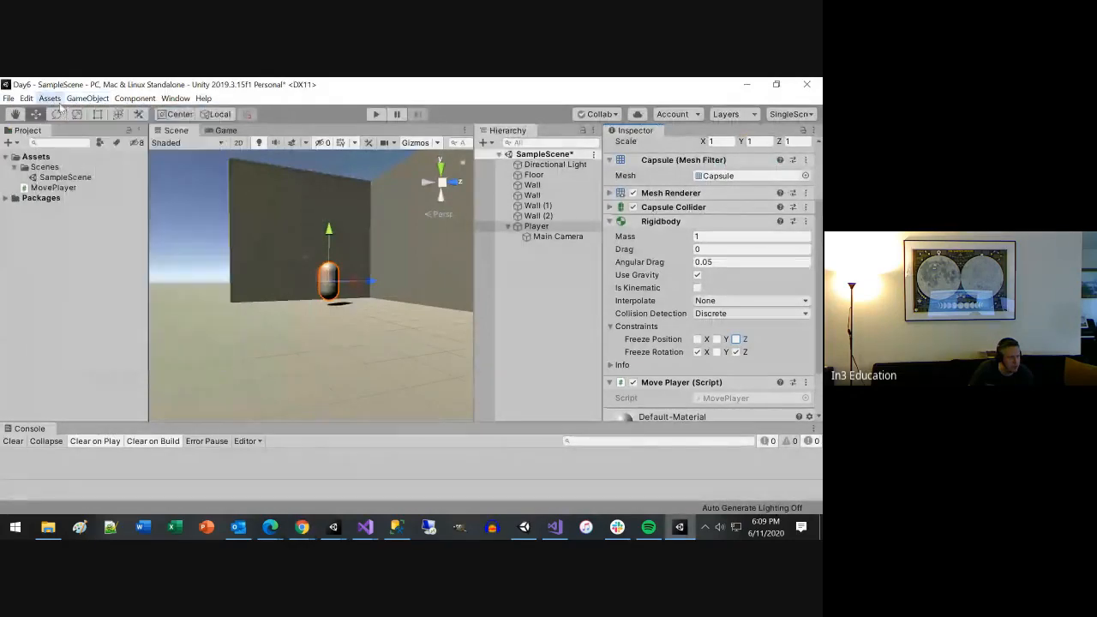
left_click(49, 98)
mouse_move(180, 115)
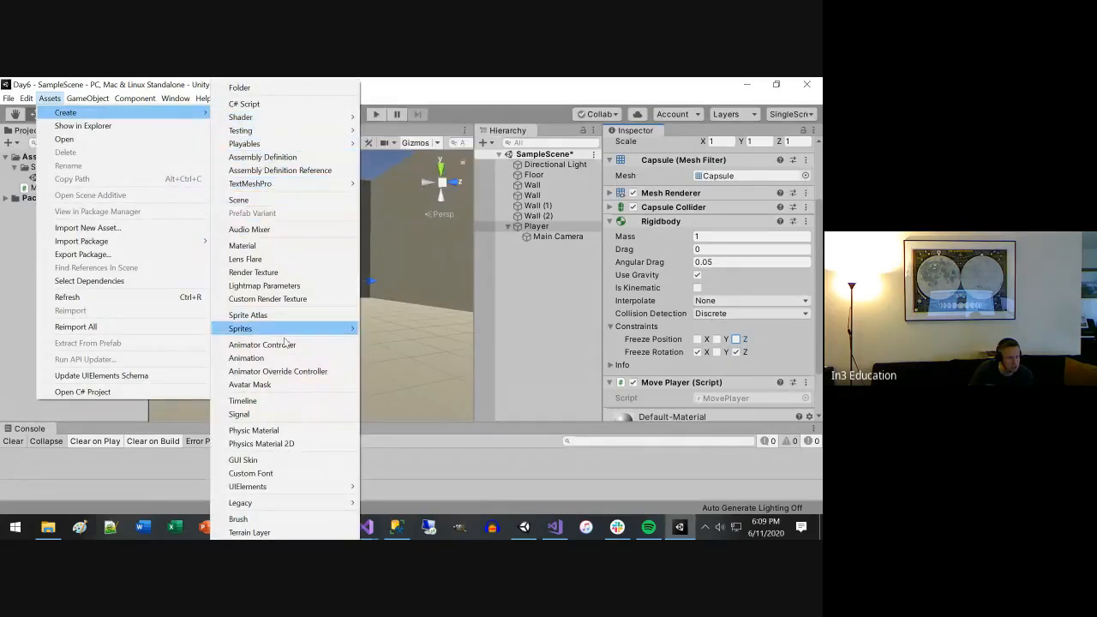
left_click(253, 430)
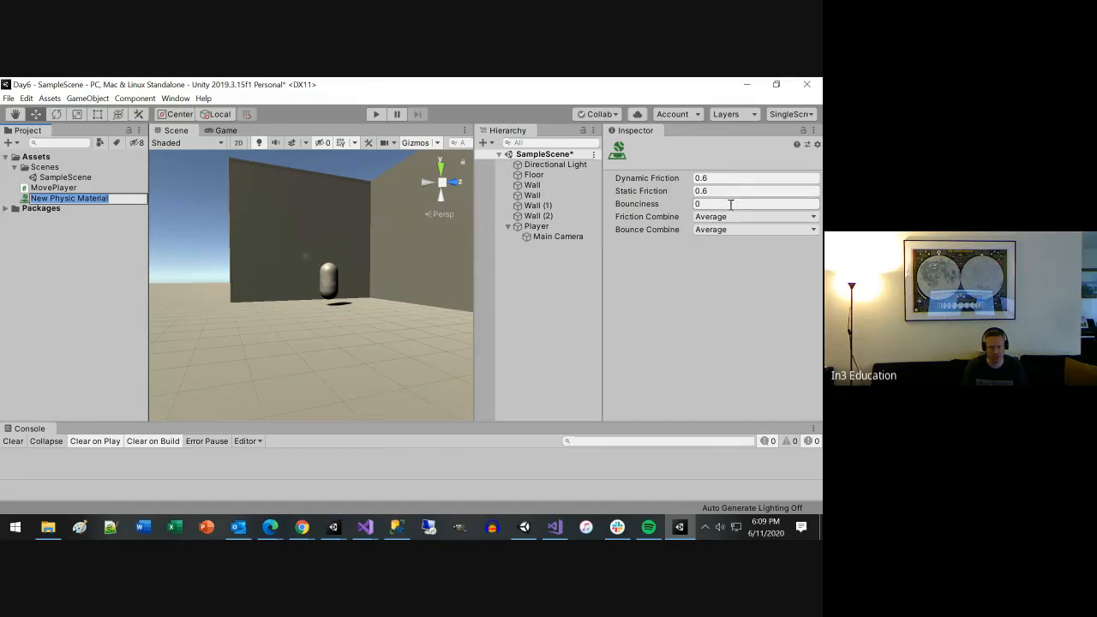
left_click(67, 273)
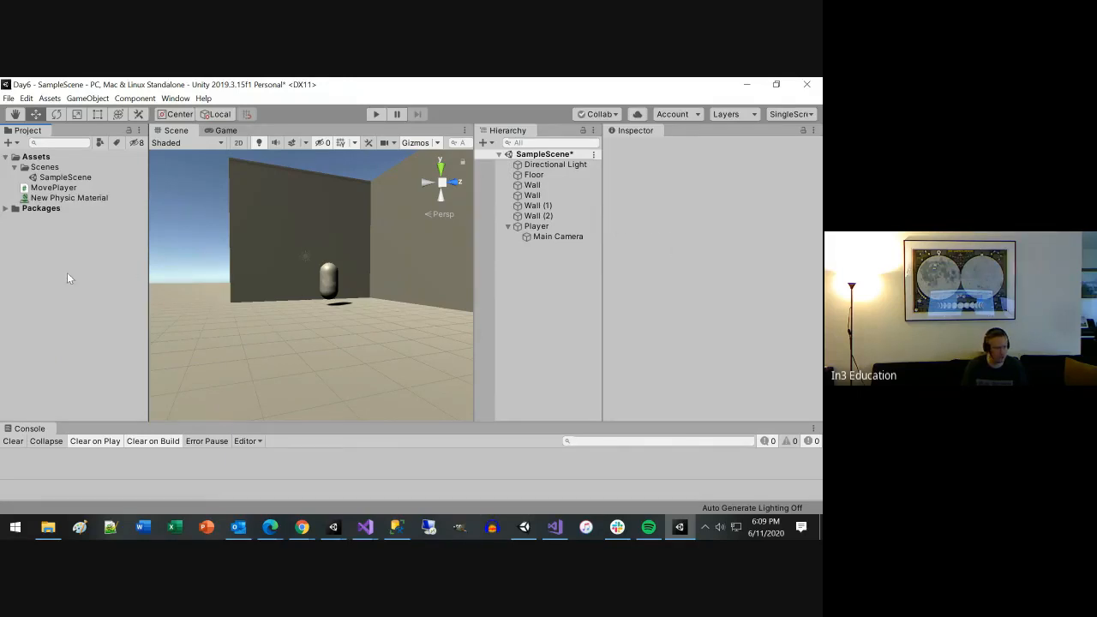
Step: Apply the new physic material to Wall (2)
left_click(82, 201)
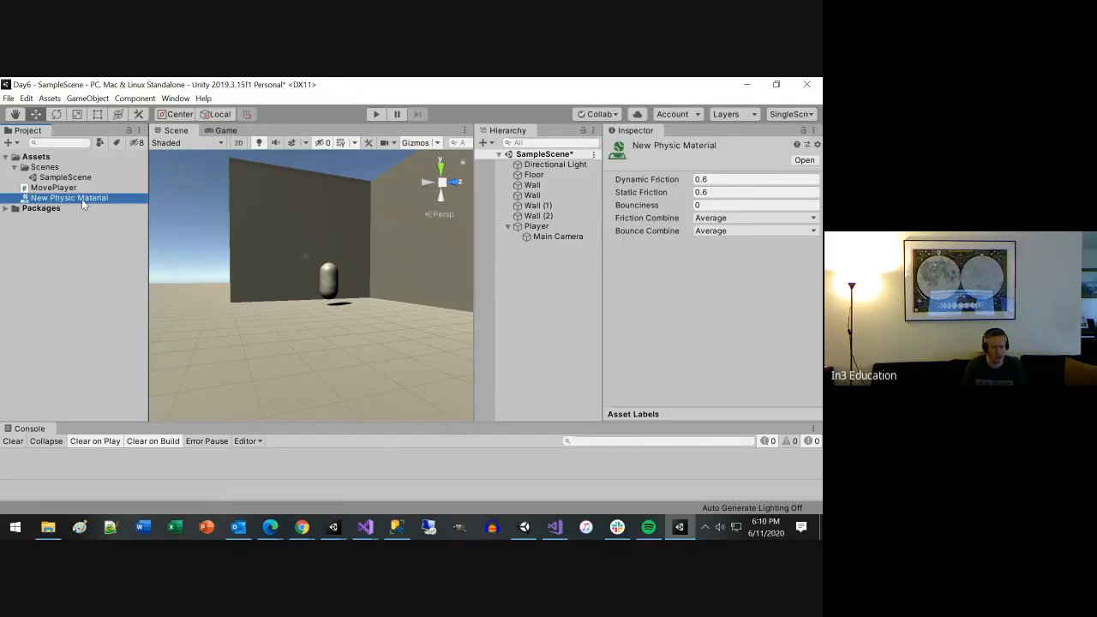
left_click_drag(86, 199, 538, 221)
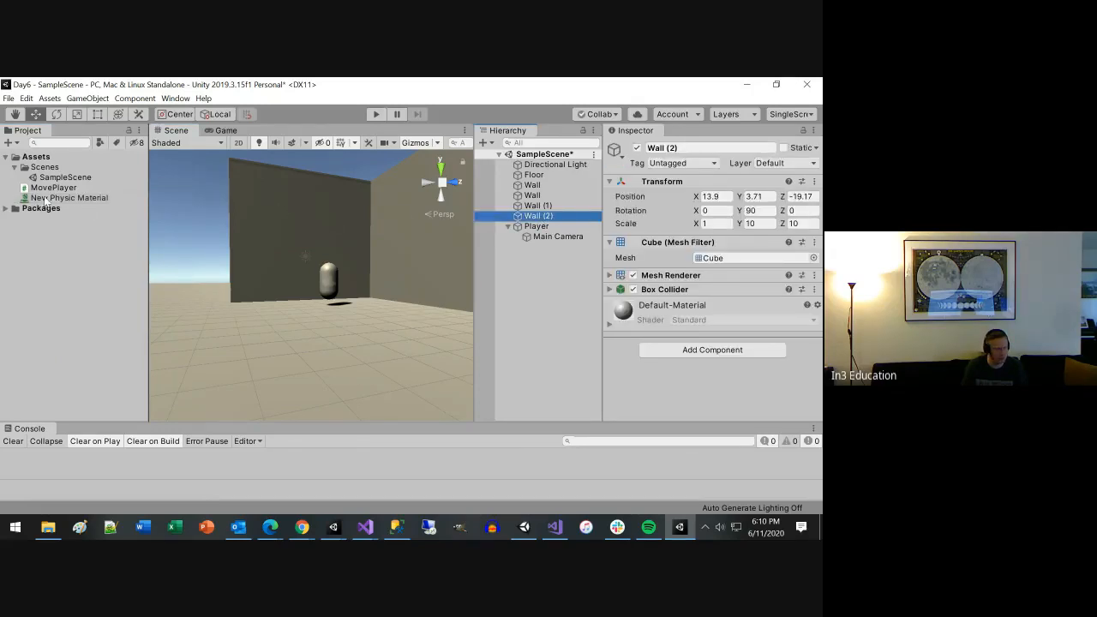
left_click_drag(81, 198, 542, 224)
Step: Add a Rigidbody component to Wall (2) and collapse its settings
left_click(704, 350)
type("rid")
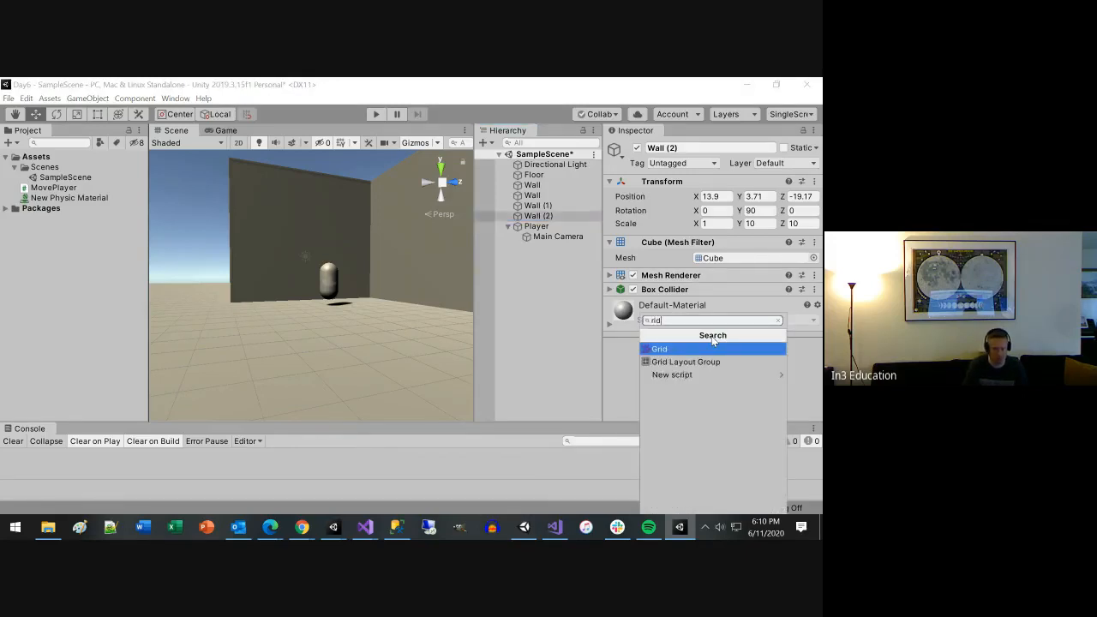
key("BackSpace")
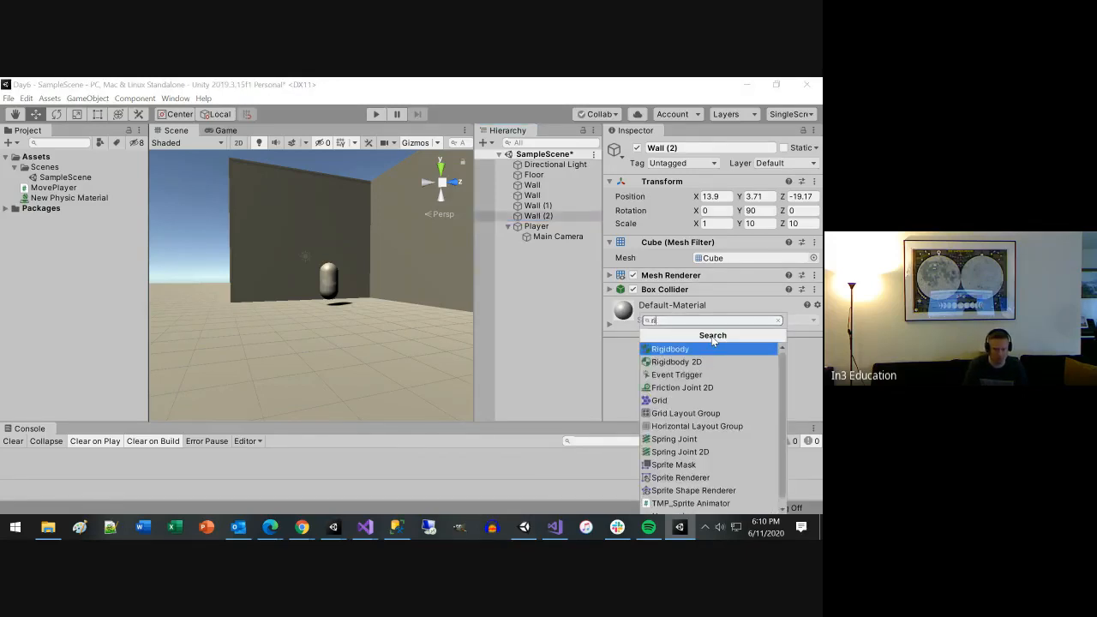
key("Return")
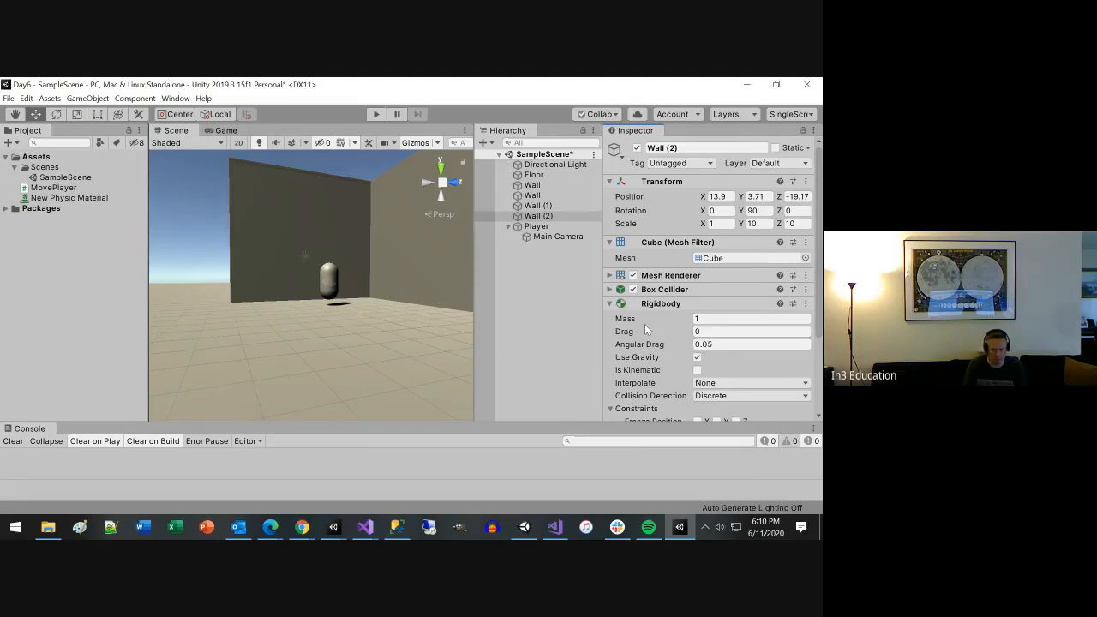
left_click(609, 303)
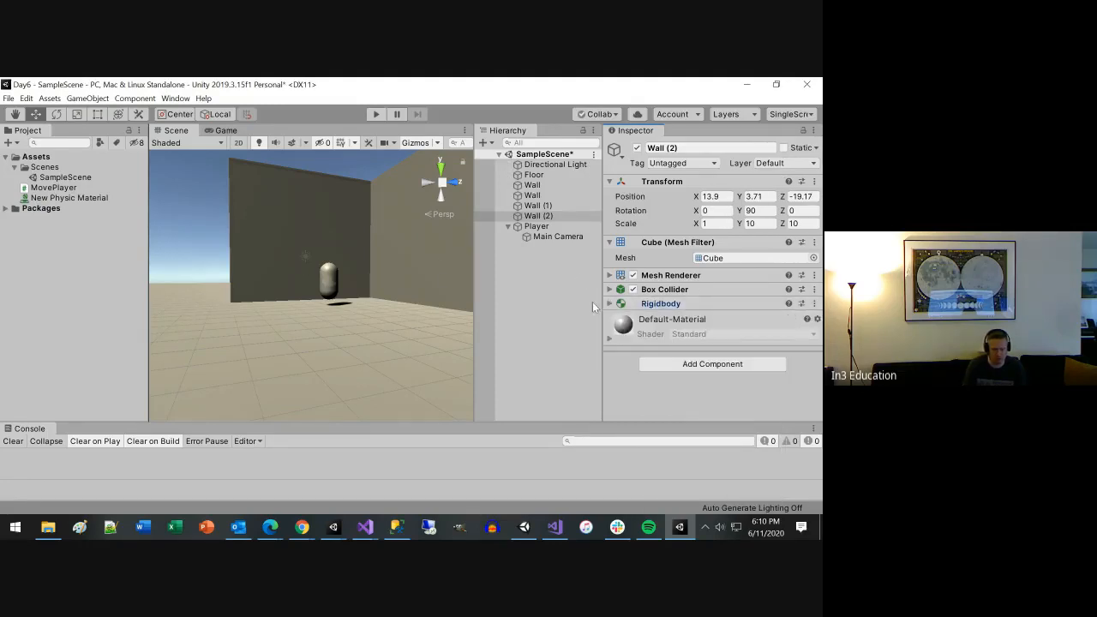
Step: Try to add the physic material to Wall (2) as a component, searching the available components for "phy"
left_click_drag(53, 199, 730, 379)
left_click(665, 366)
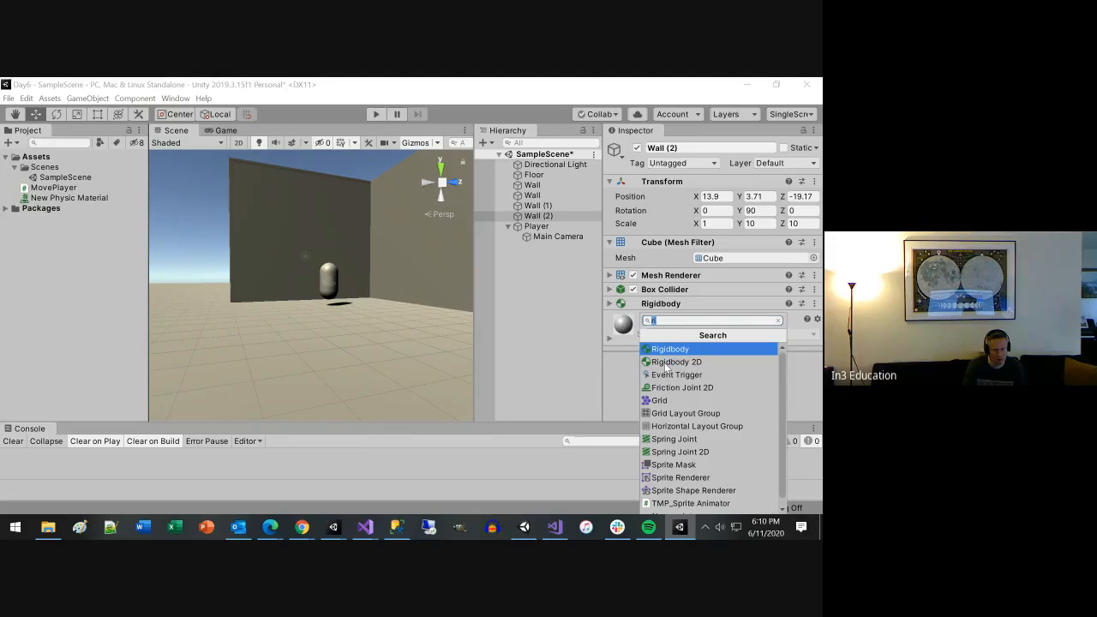
type("phy")
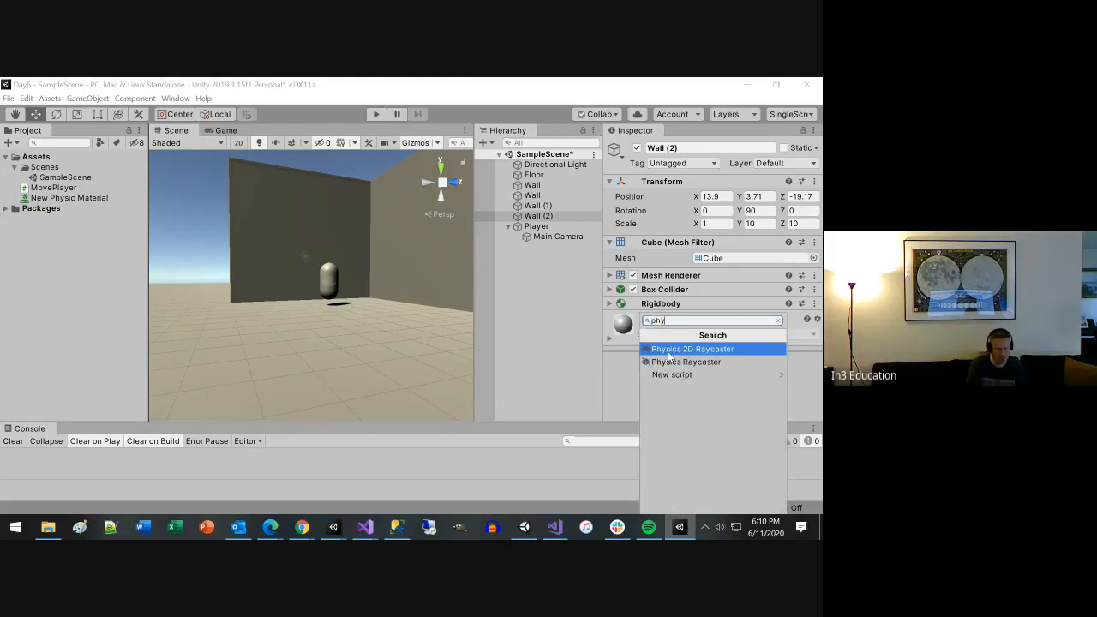
key("BackSpace")
key("BackSpace")
key("BackSpace")
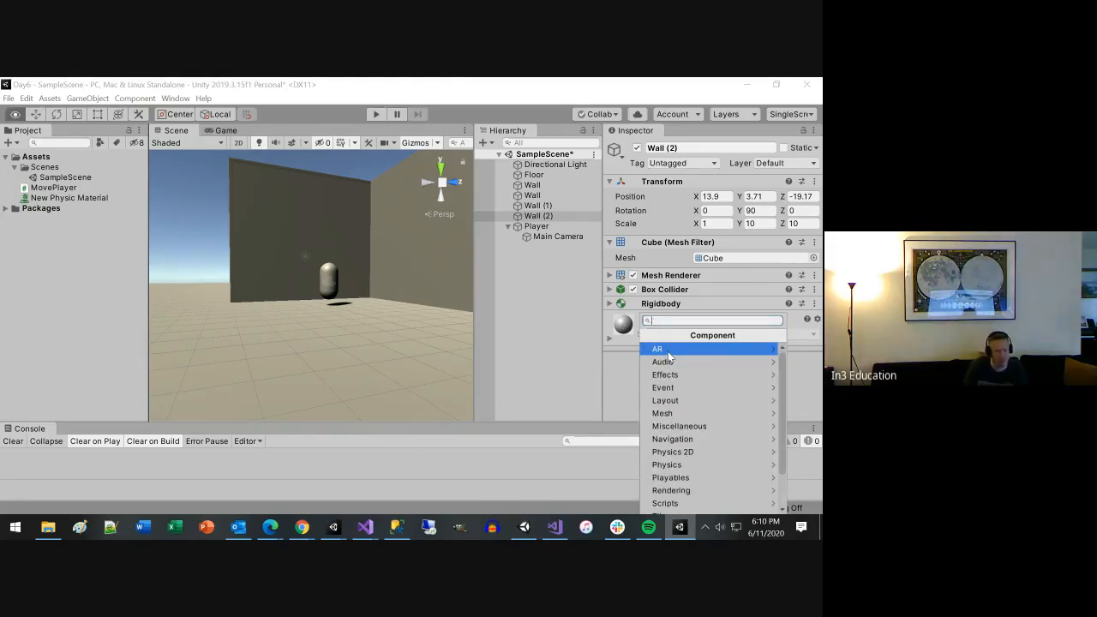
Step: Recheck the Physic Material instructions in Chrome, return to Unity and try again to add New Physic Material to Wall (2)
key("alt+Tab")
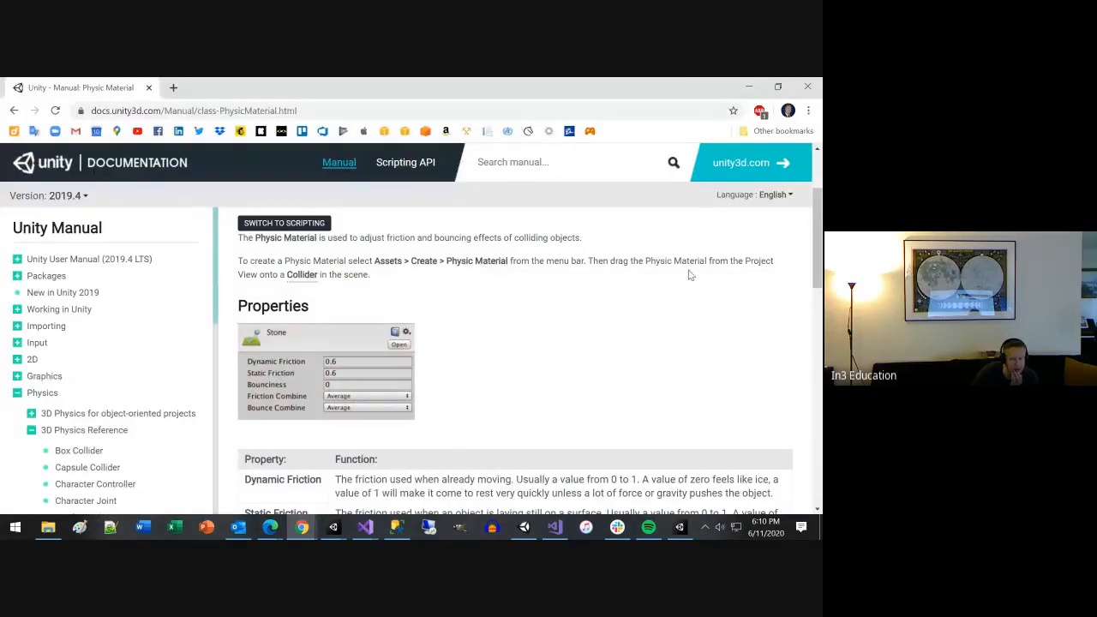
left_click(749, 88)
left_click(73, 198)
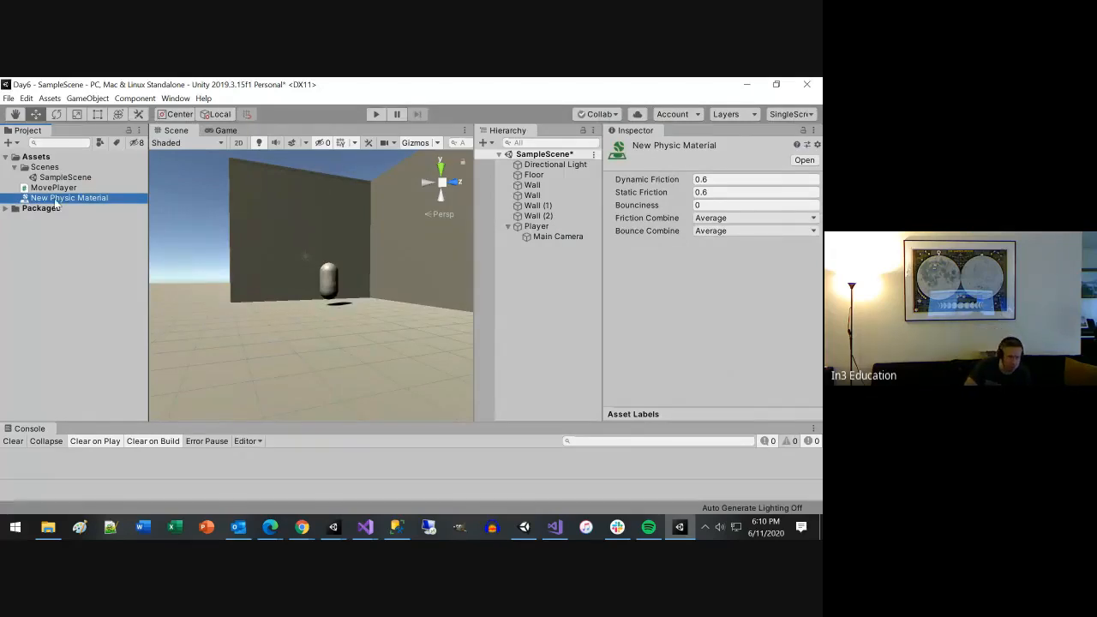
left_click(539, 216)
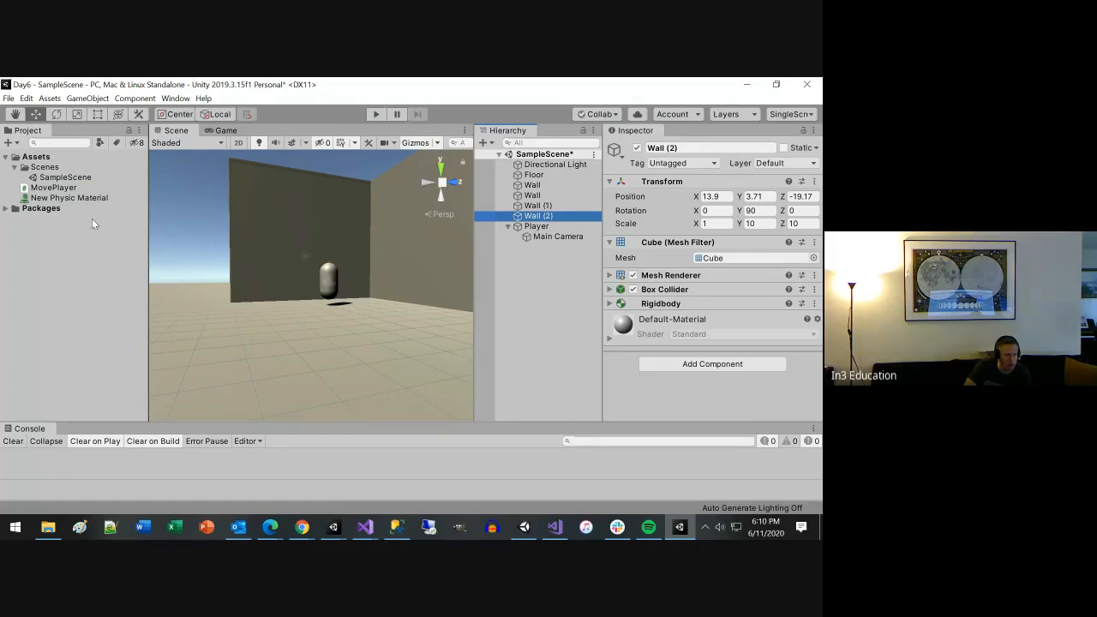
left_click_drag(87, 196, 641, 377)
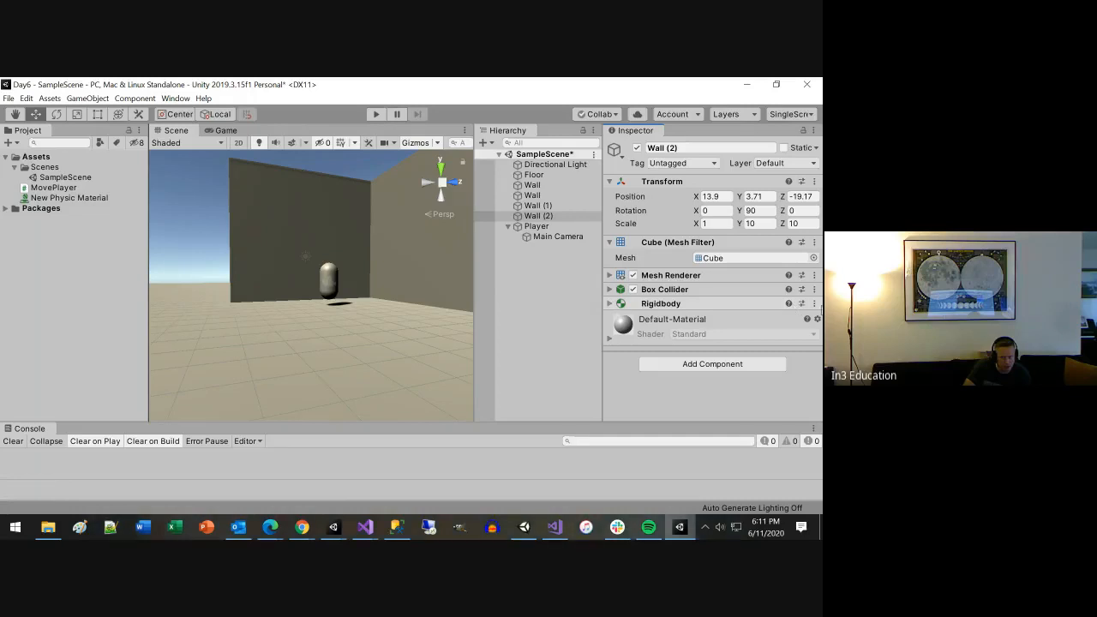
Step: Remove the Rigidbody component from Wall (2)
left_click(814, 303)
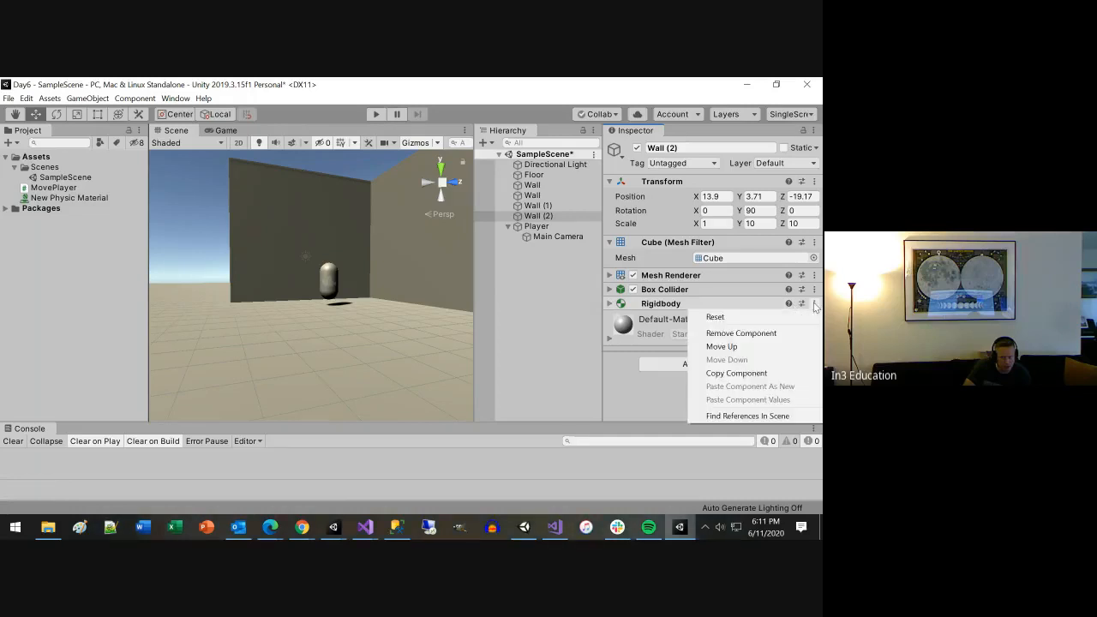
left_click(744, 333)
Step: Assign New Physic Material to the Box Colliders of Wall (1) and both objects named Wall
left_click(608, 289)
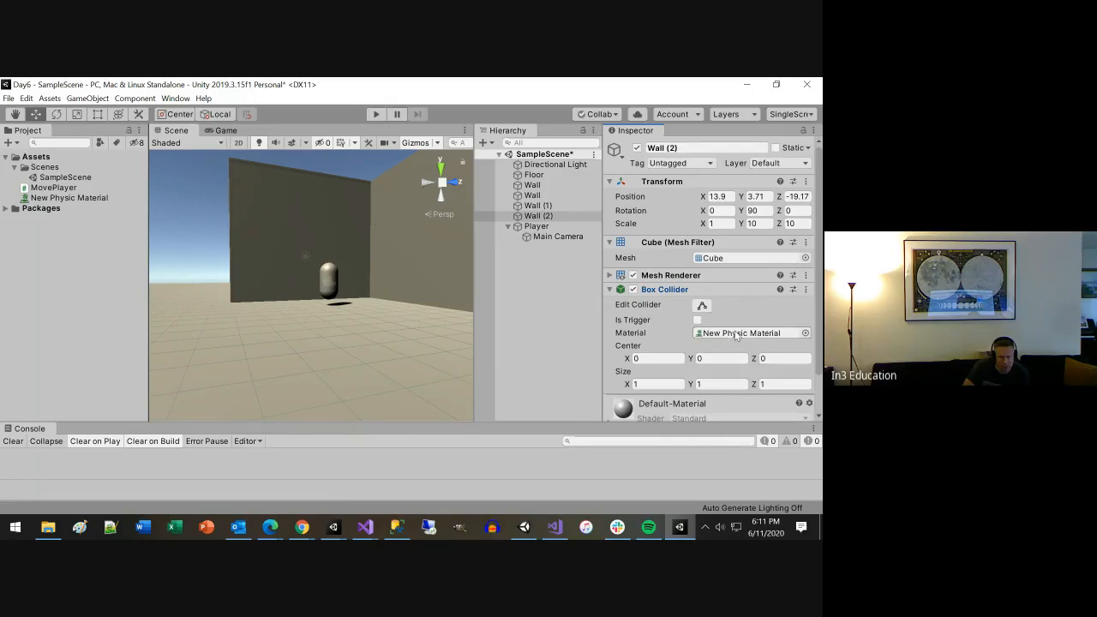
left_click(540, 206)
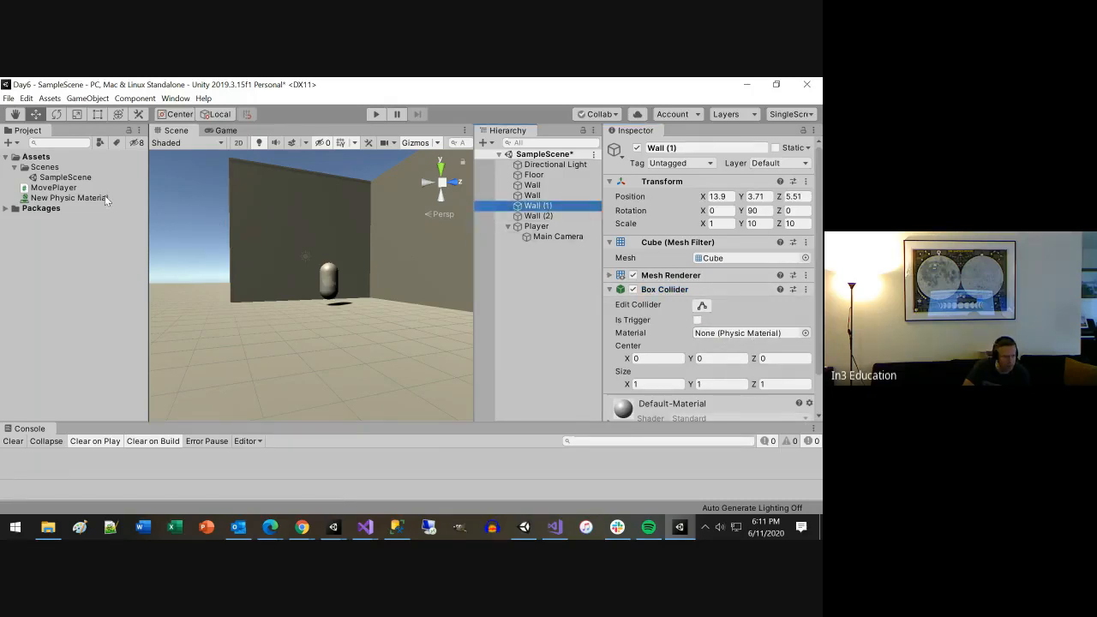
left_click_drag(85, 198, 728, 334)
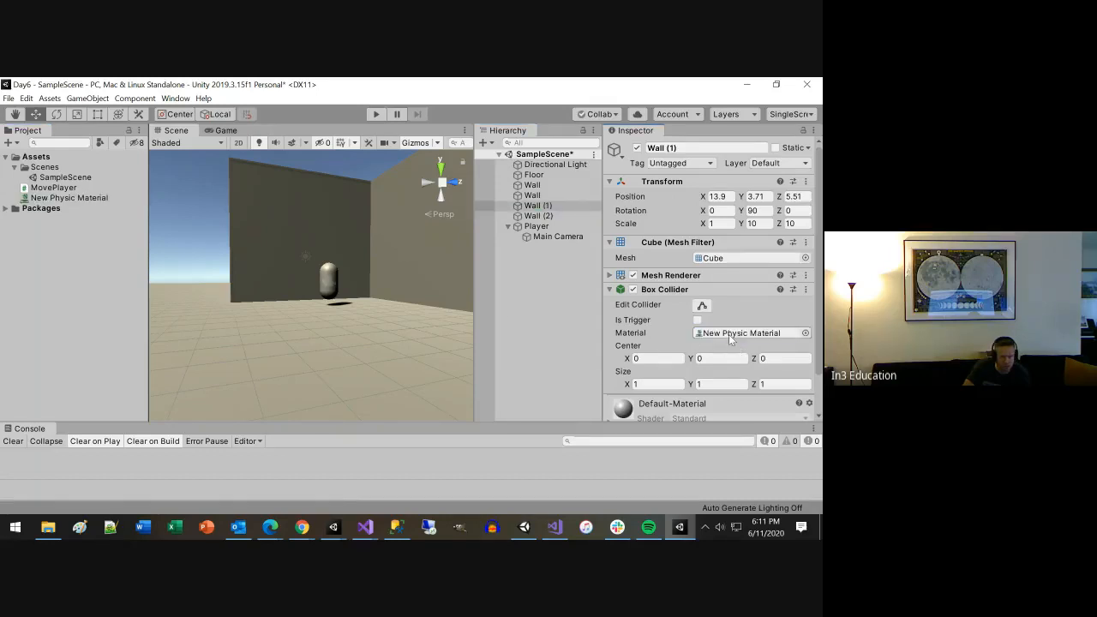
left_click(532, 196)
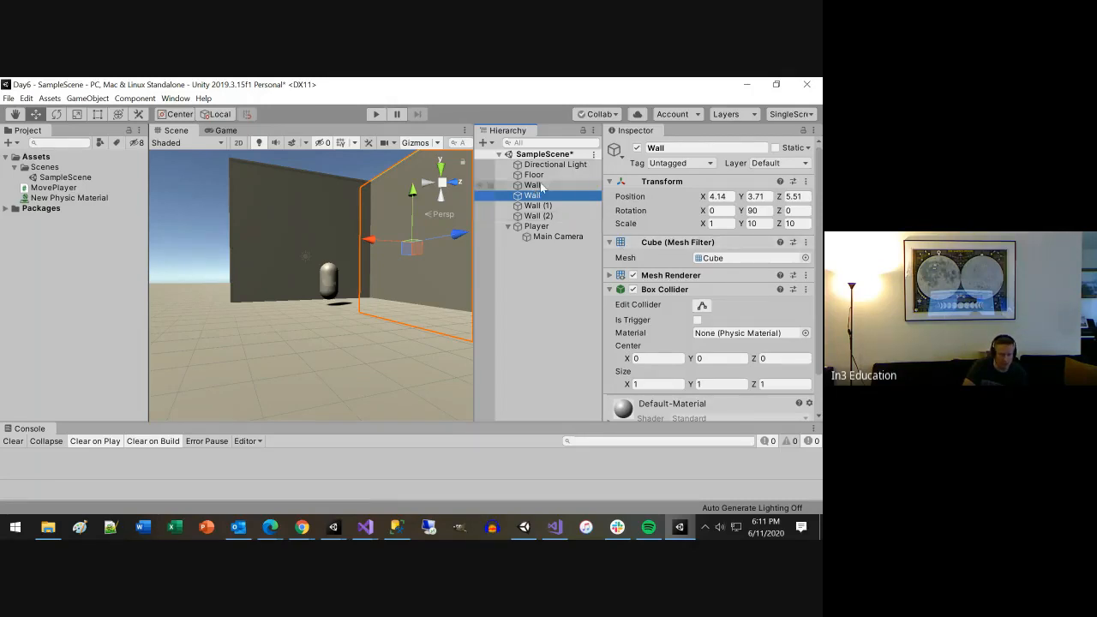
left_click(533, 185, "ctrl")
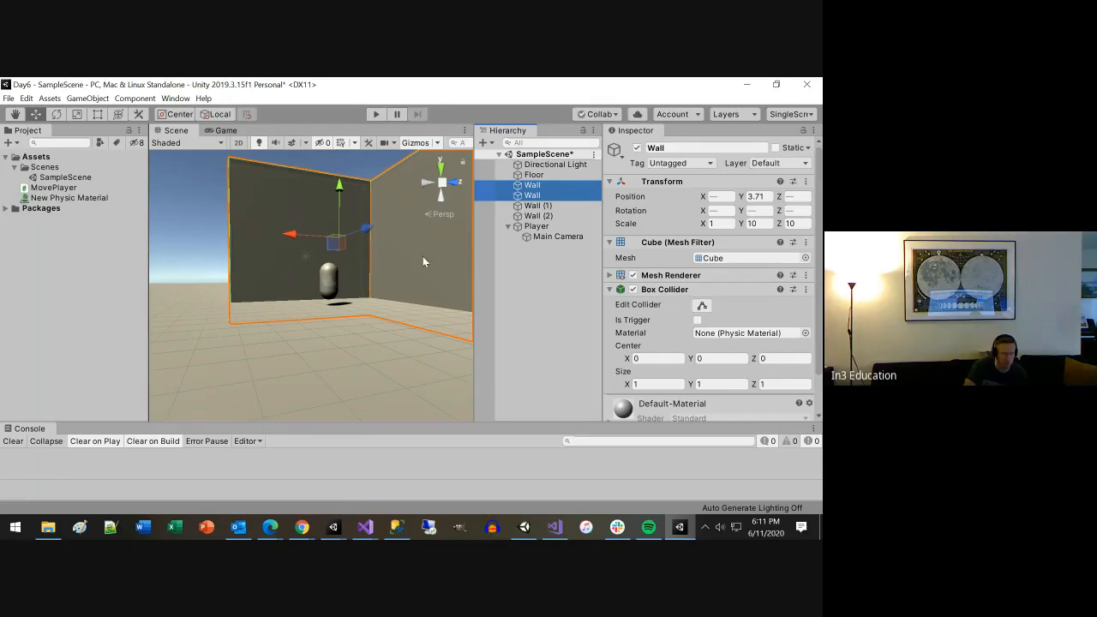
left_click_drag(69, 198, 715, 337)
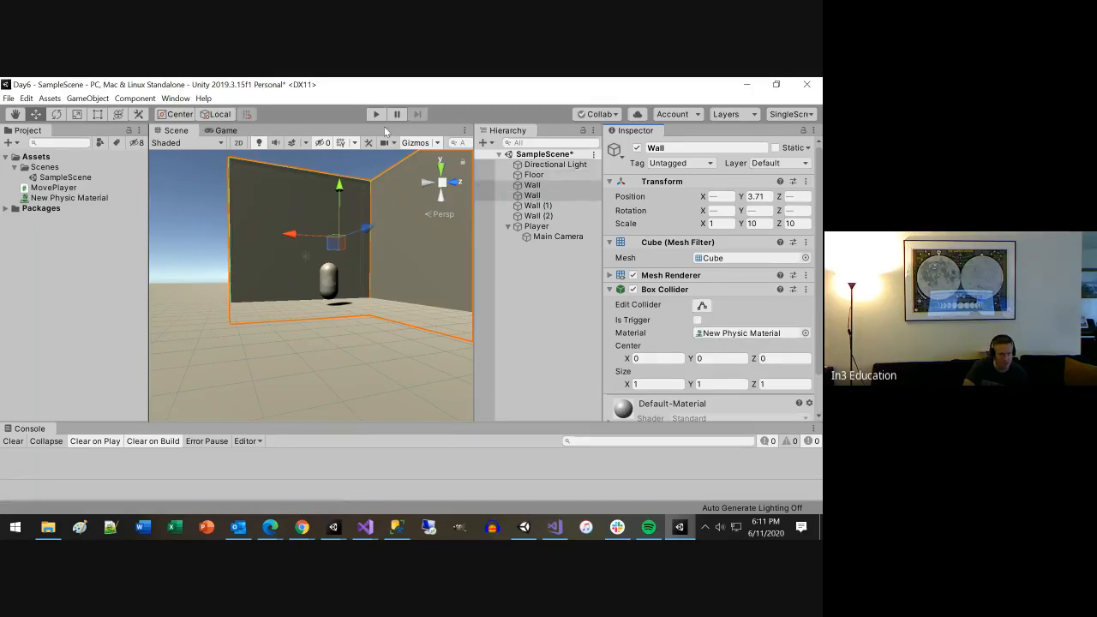
left_click(533, 206)
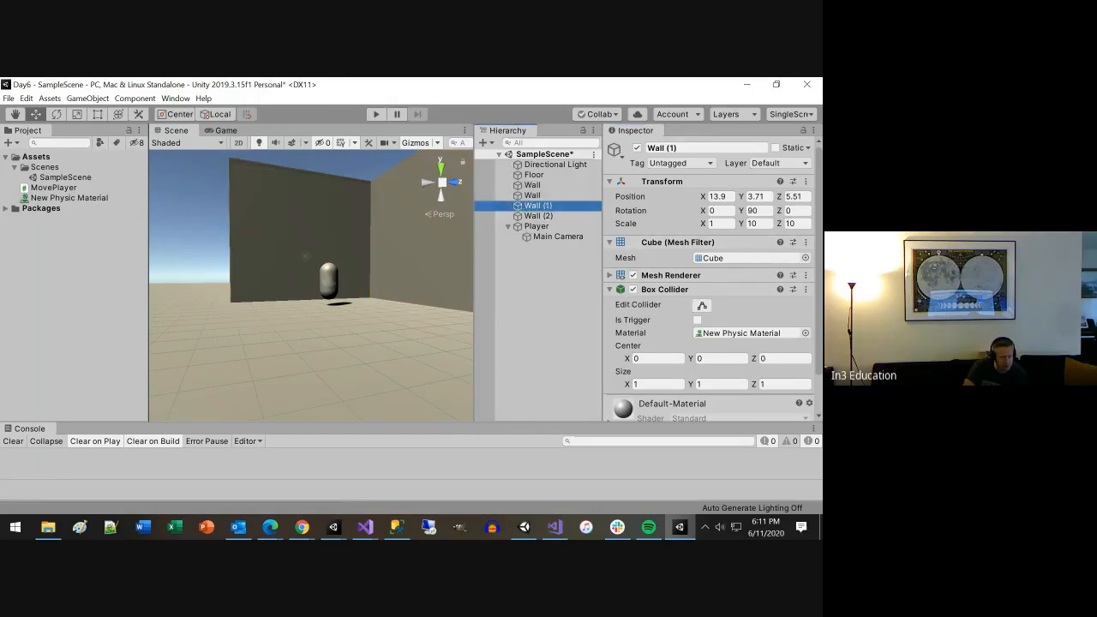
Step: Set Bounce Combine of New Physic Material to Minimum, keeping Friction Combine at Average
left_click(78, 198)
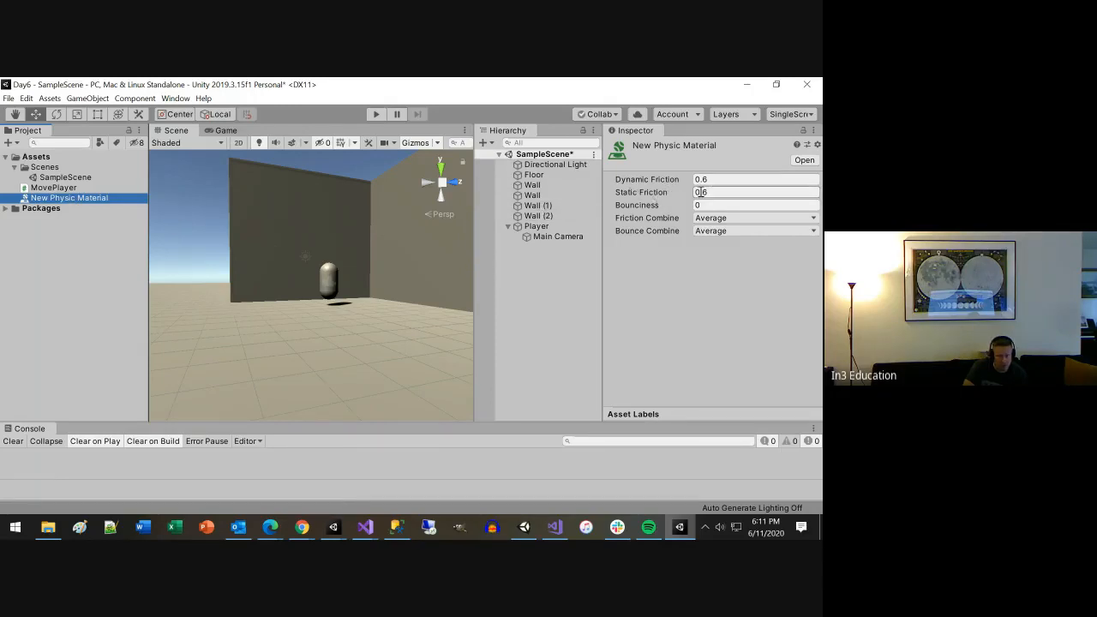
left_click(743, 218)
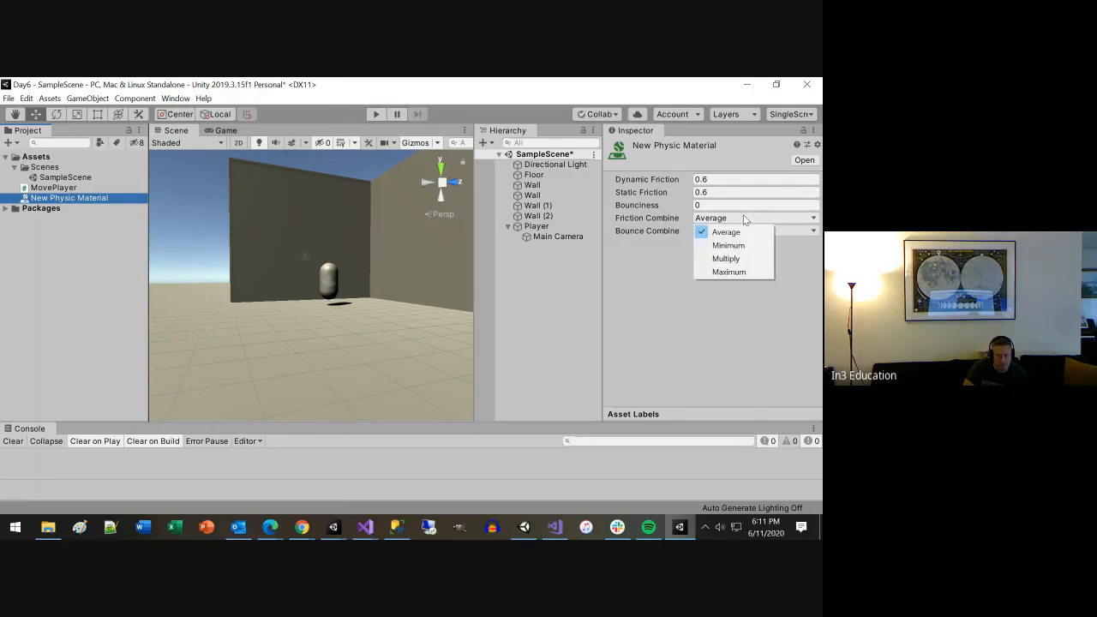
left_click(630, 246)
left_click(717, 230)
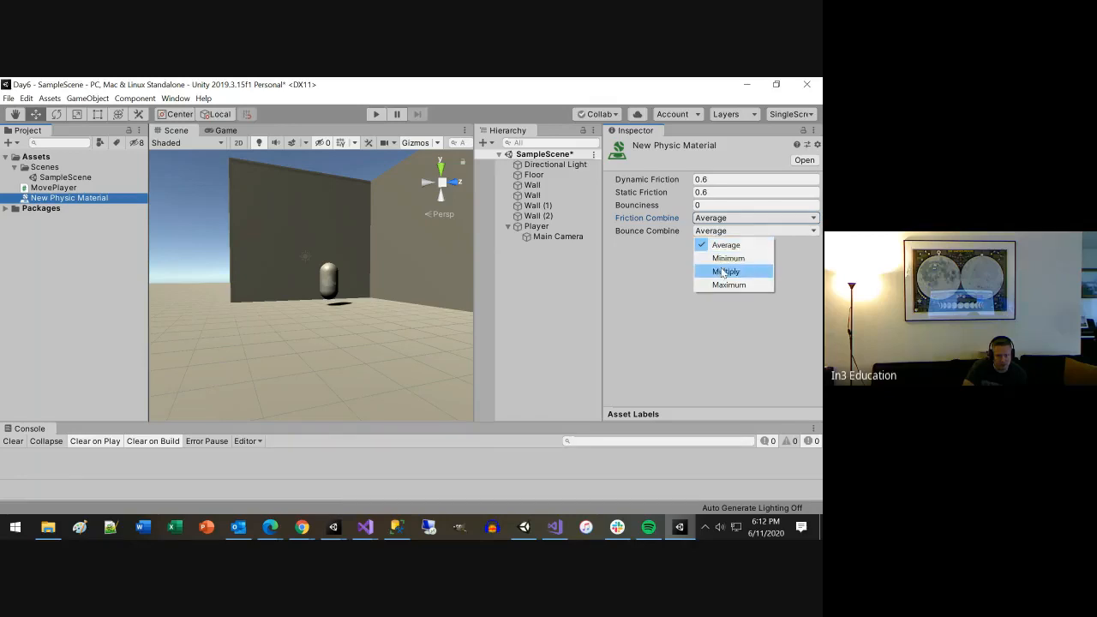
left_click(721, 260)
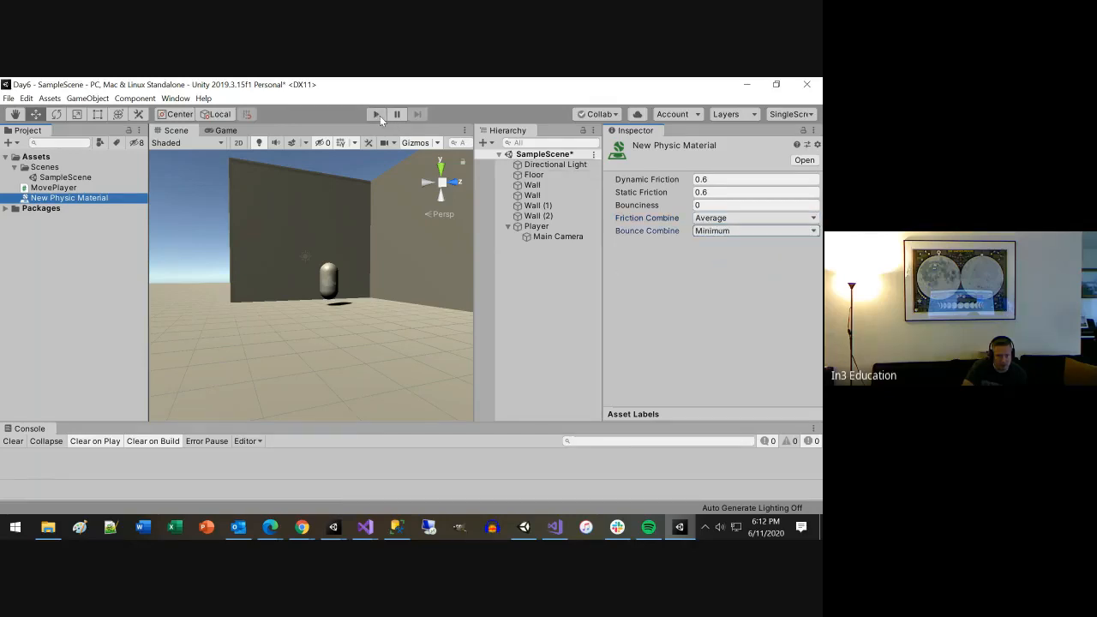
Step: Play-test the scene by moving the player toward and away from the walls, and stop play mode
left_click(377, 114)
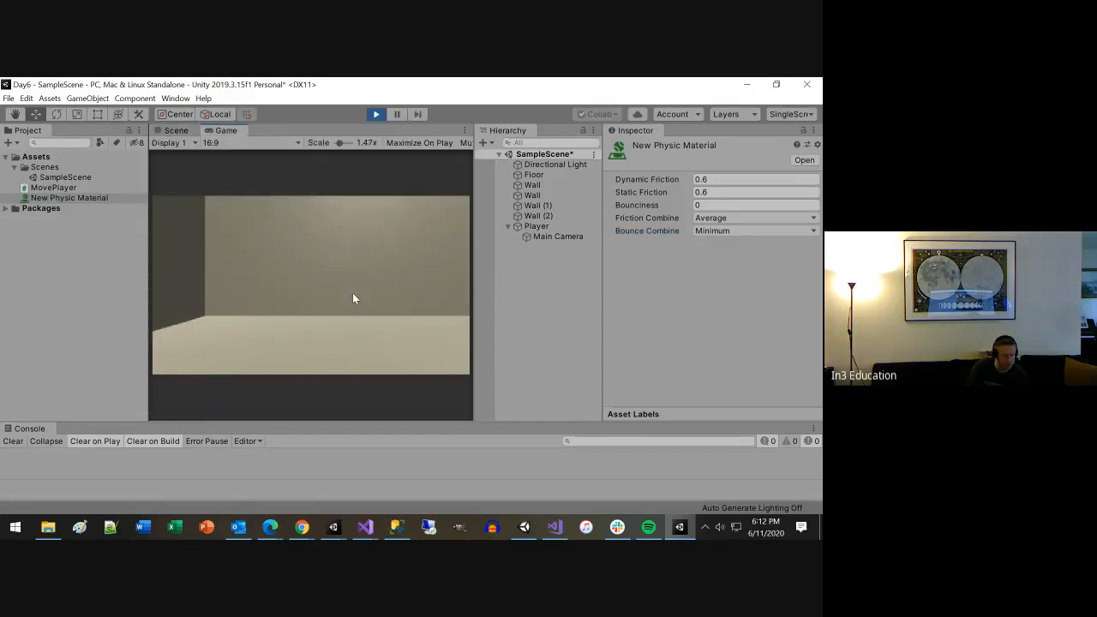
key("w")
key("s")
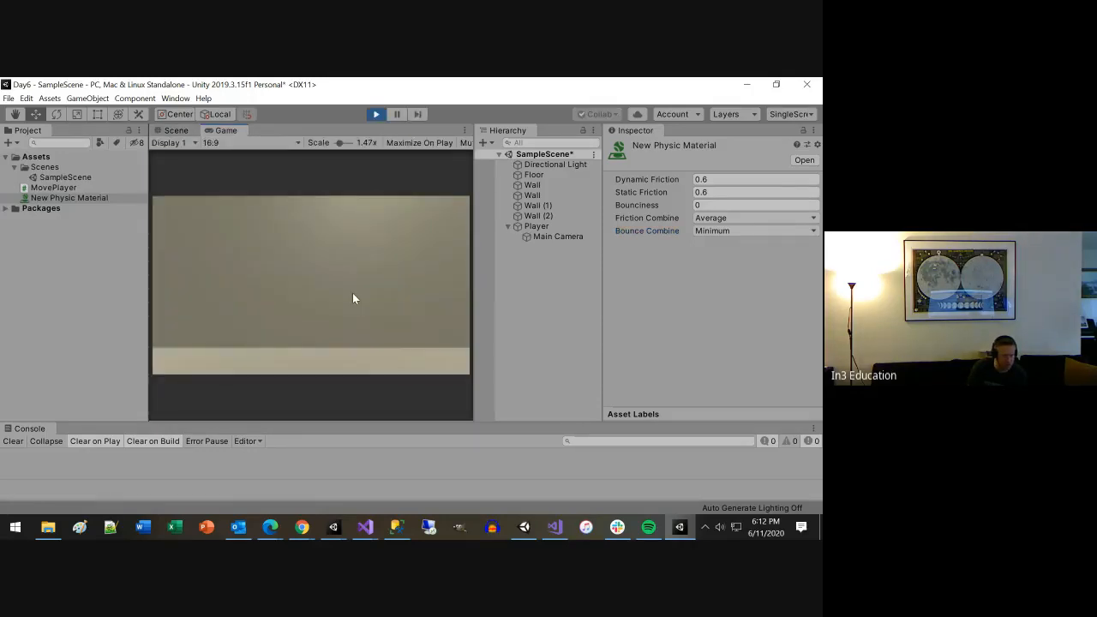
key("a")
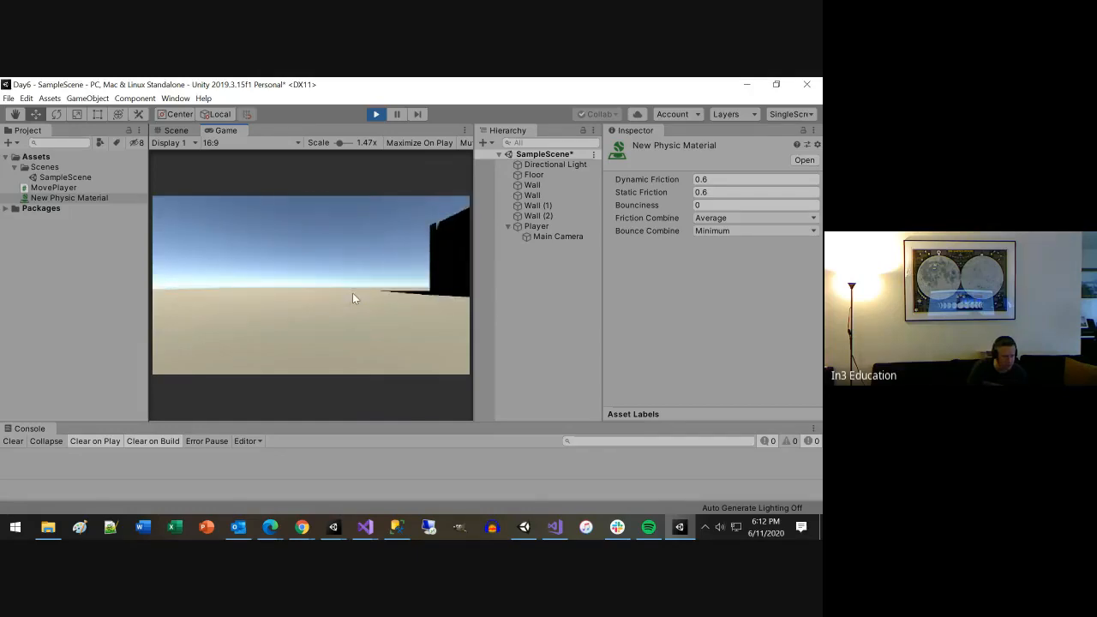
key("w")
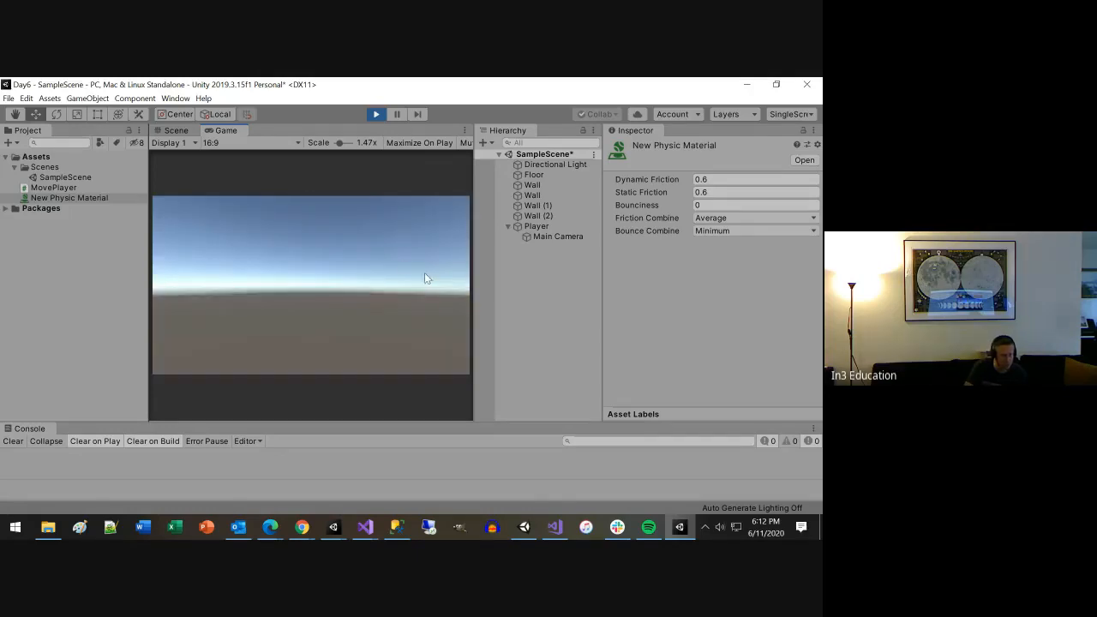
left_click(376, 117)
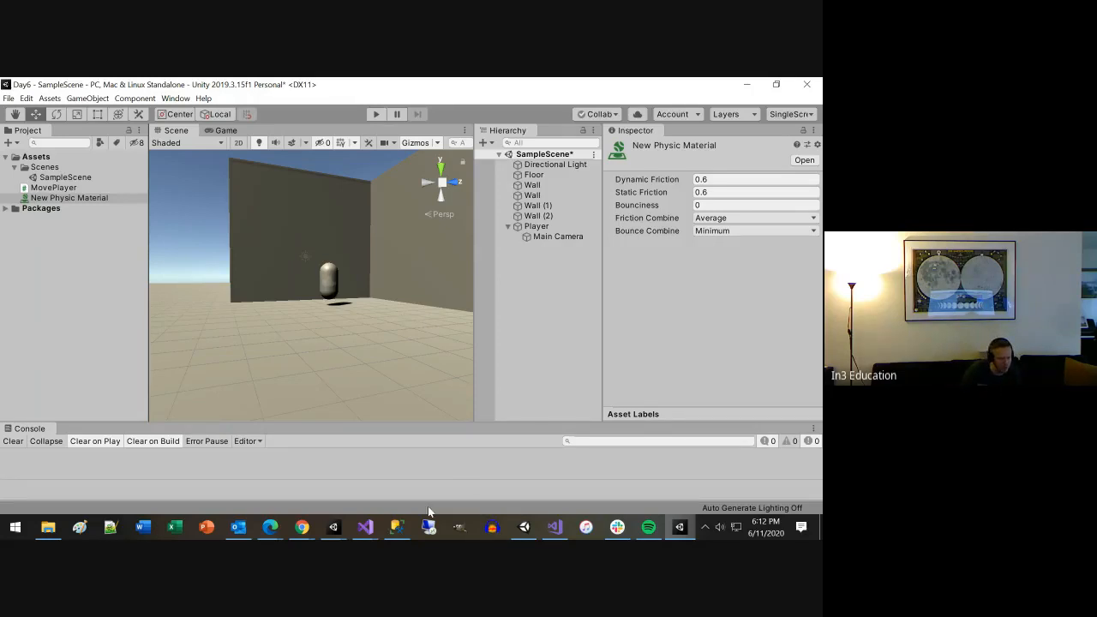
Step: Switch to Chrome, search Google for "thump sound" and look through the results
mouse_move(302, 526)
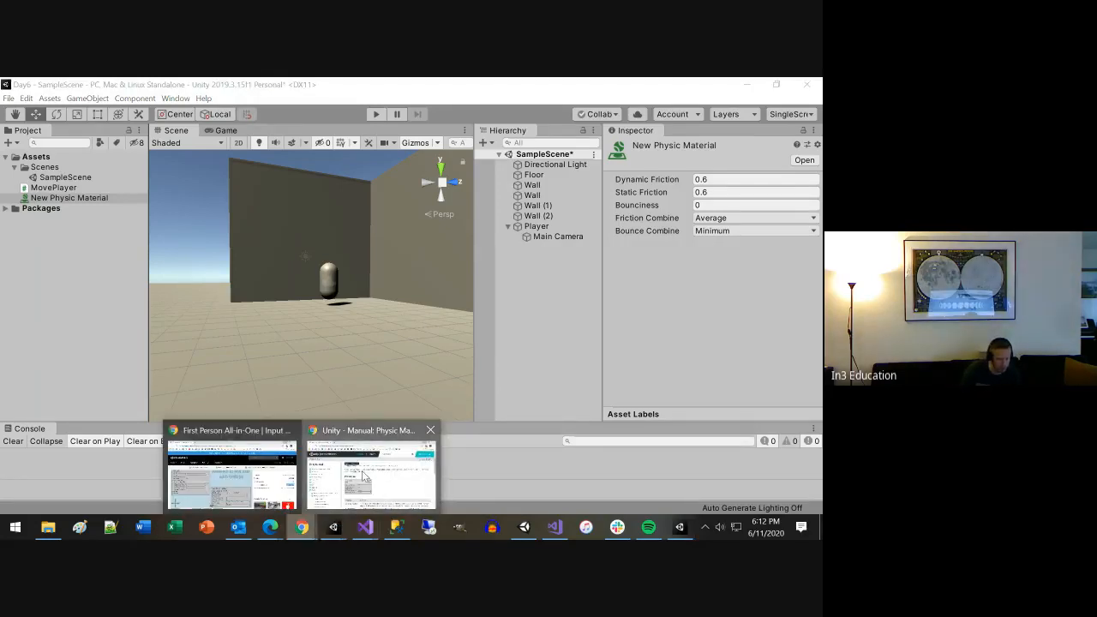
left_click(364, 476)
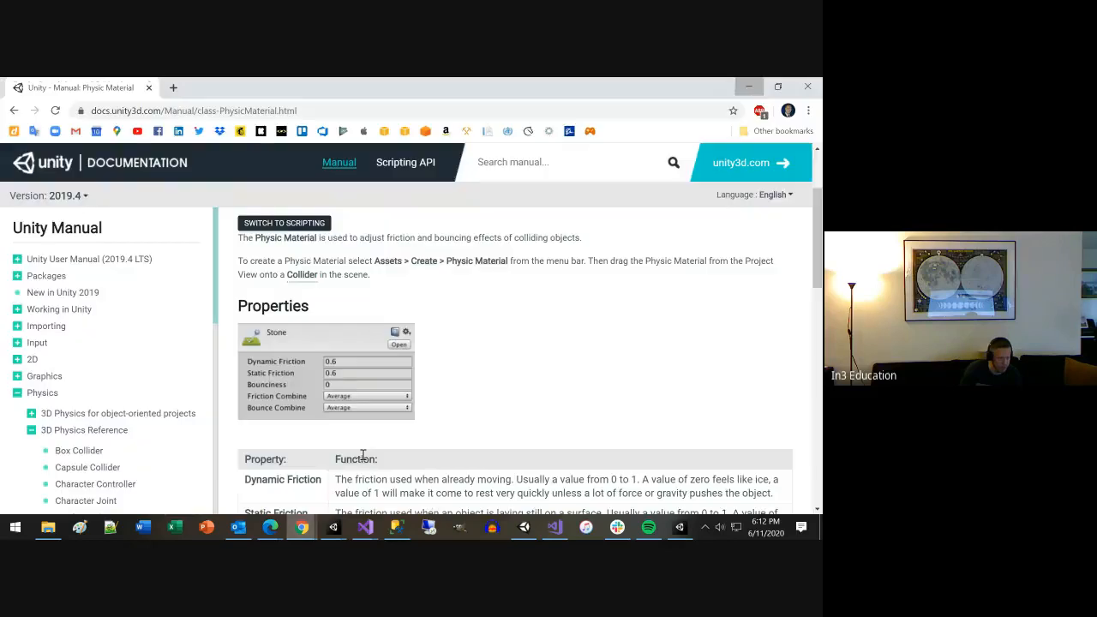
left_click(277, 105)
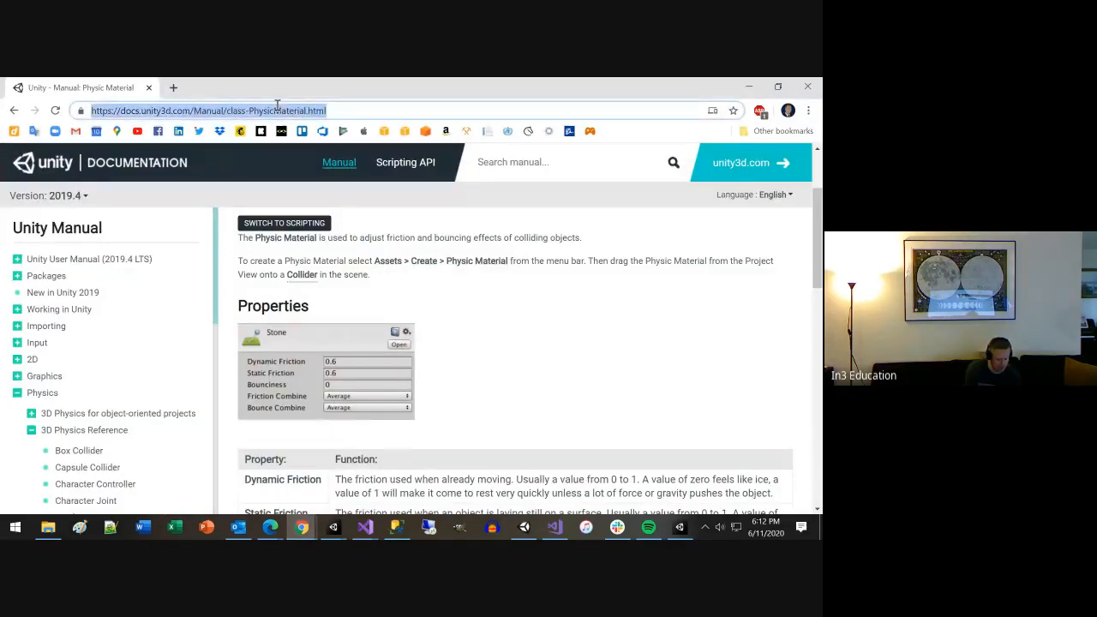
type("thunp")
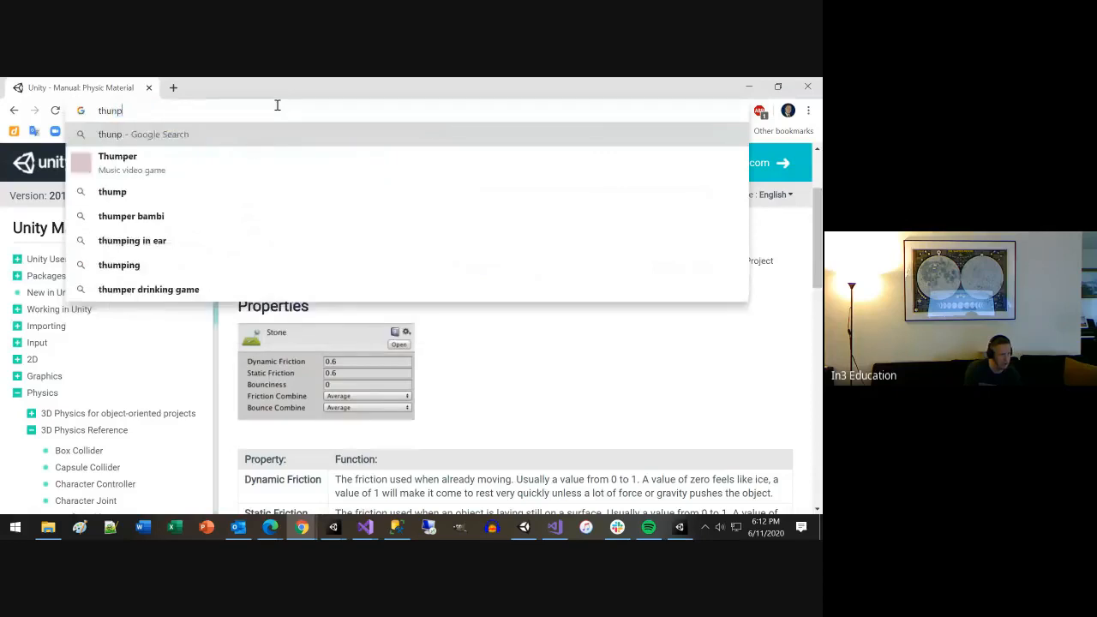
key("BackSpace")
key("BackSpace")
type("mp ")
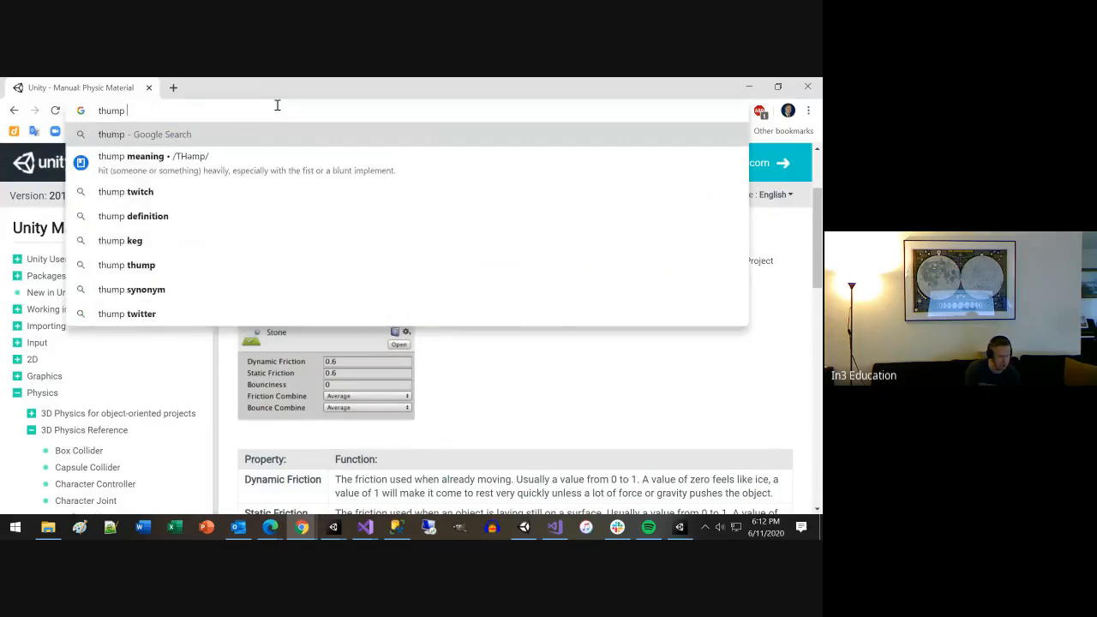
type("sound")
key("Return")
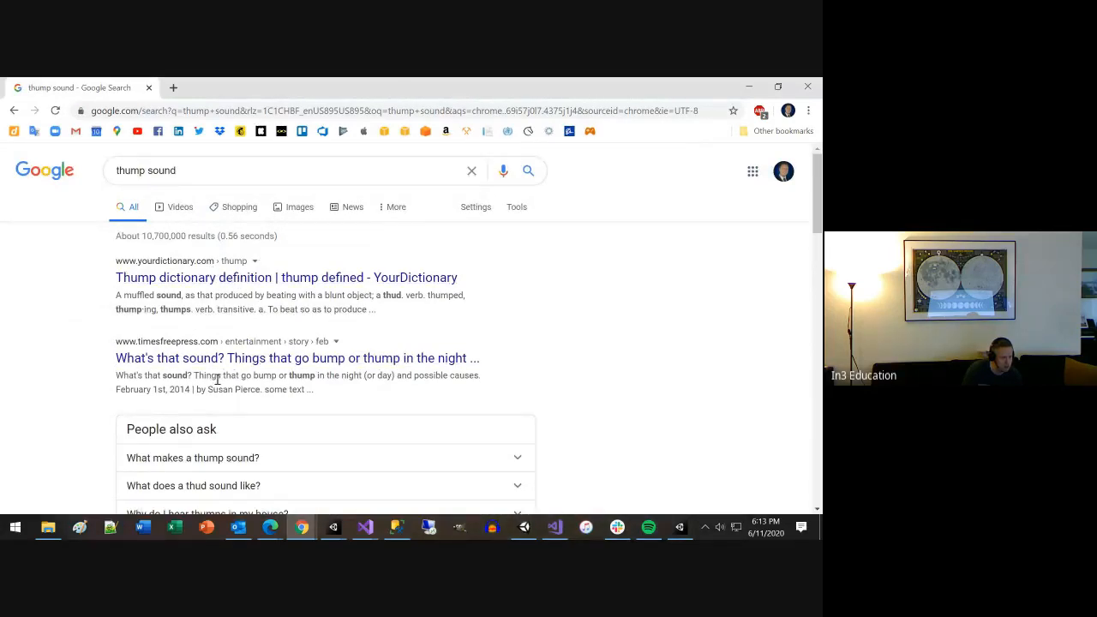
scroll(221, 366, "down", 2)
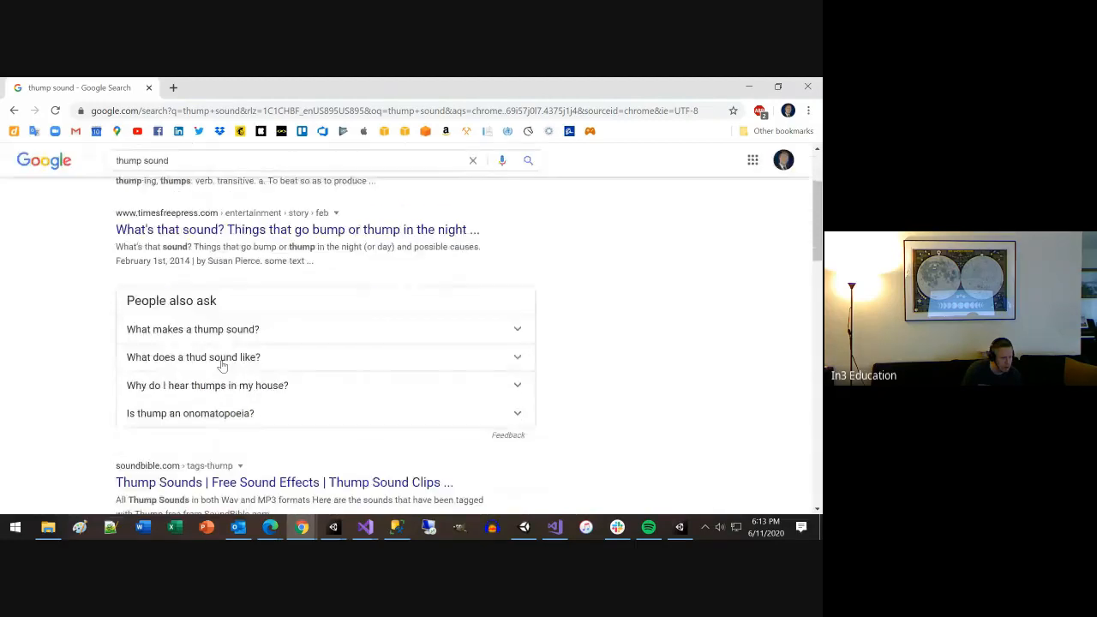
Step: Search Google for "sound repo thump sound"
scroll(221, 366, "up", 1)
scroll(221, 366, "up", 1)
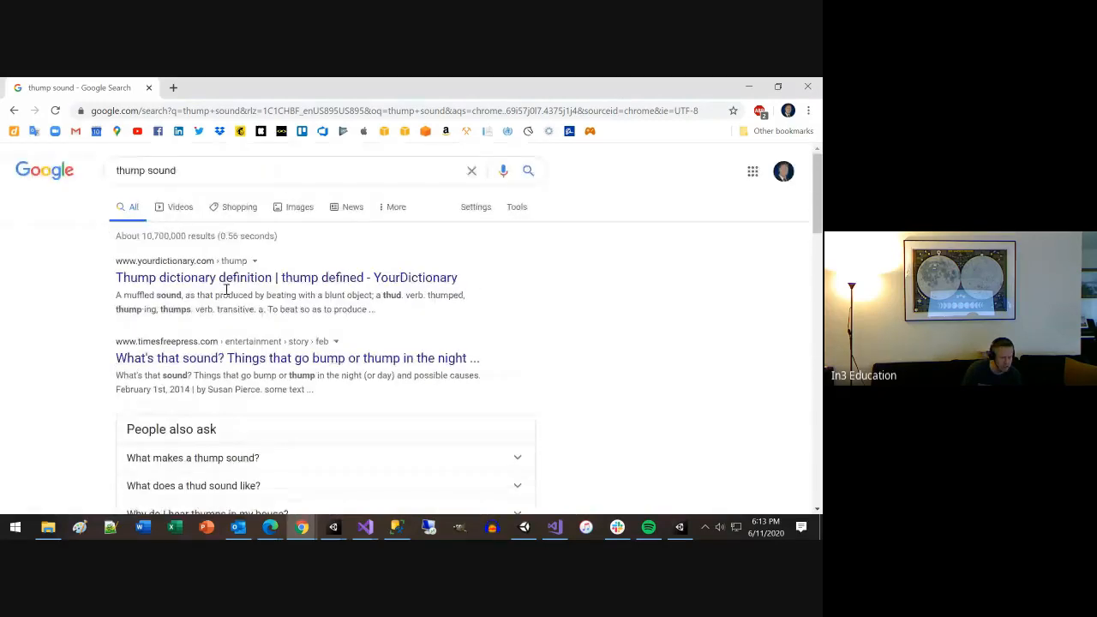
left_click(270, 170)
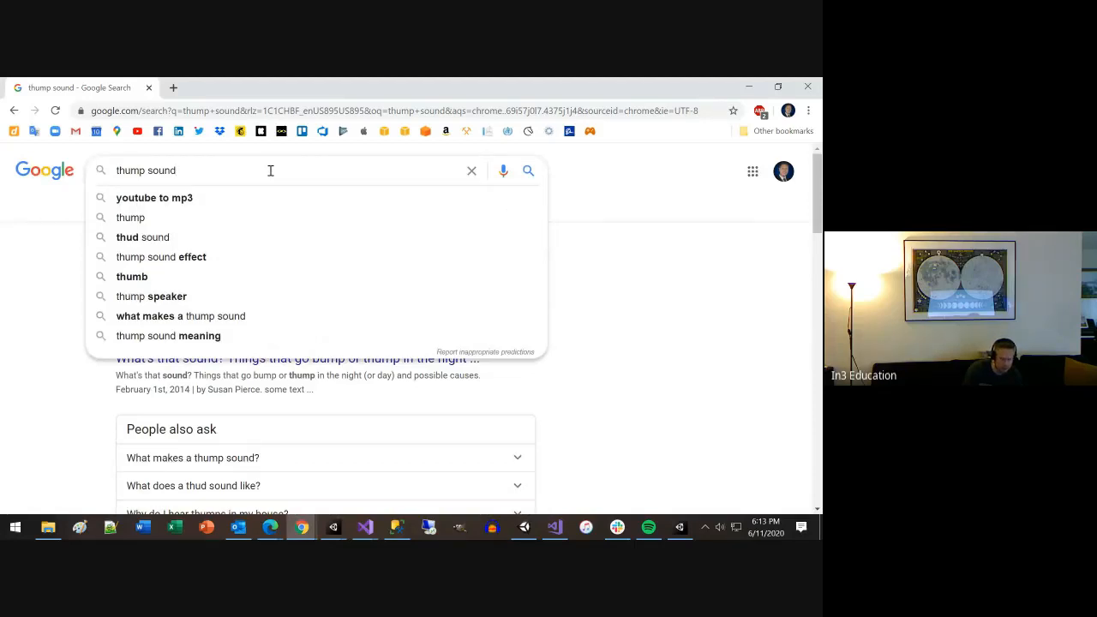
type("sound ")
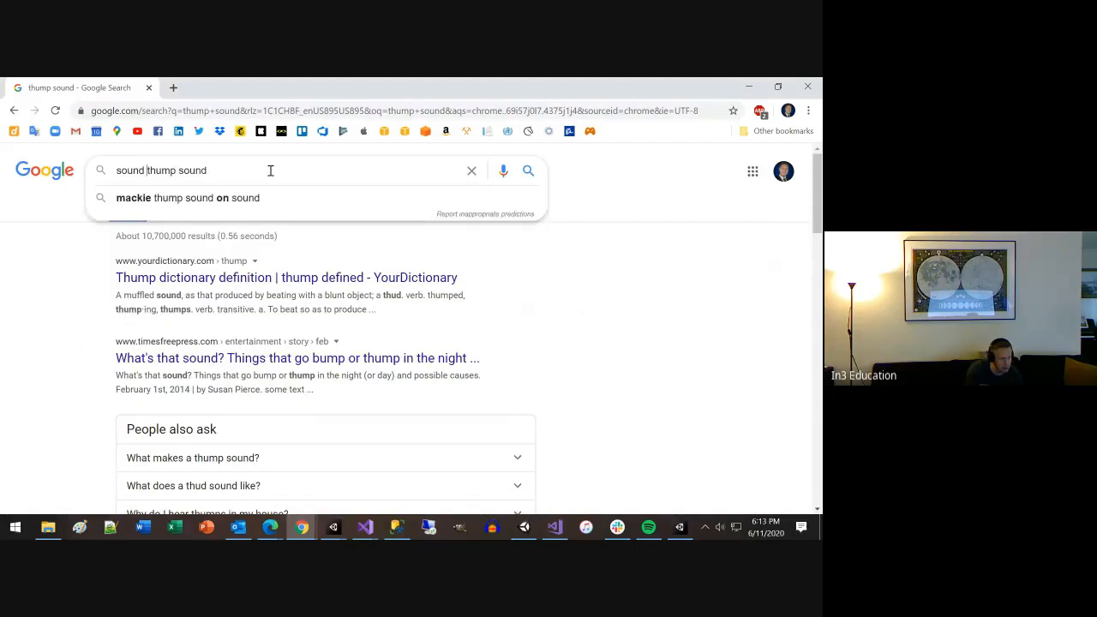
type("repo")
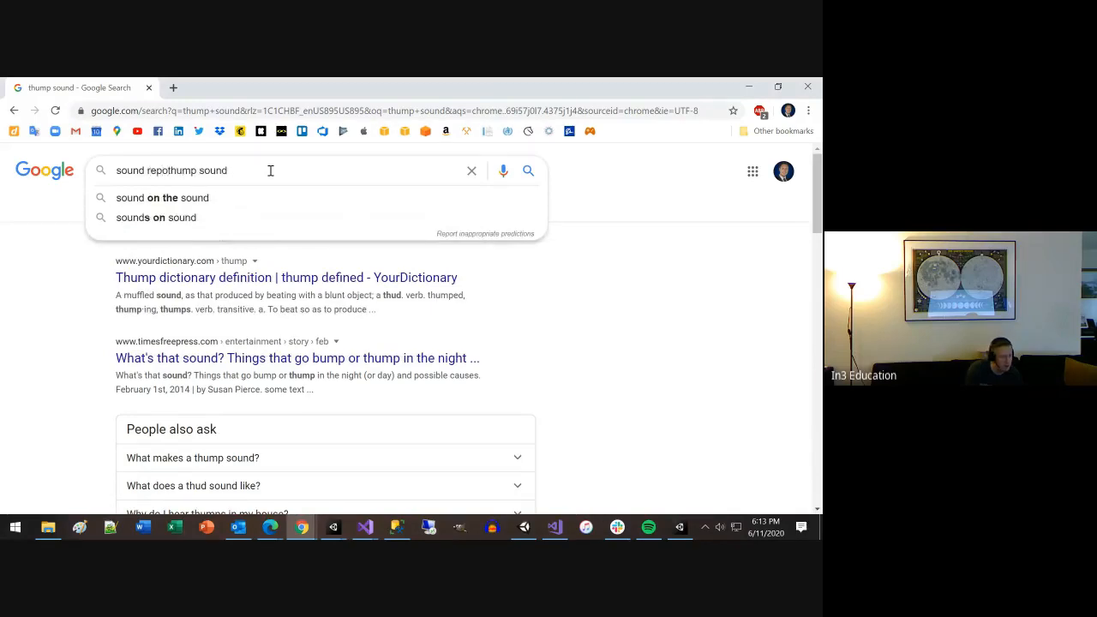
key("Return")
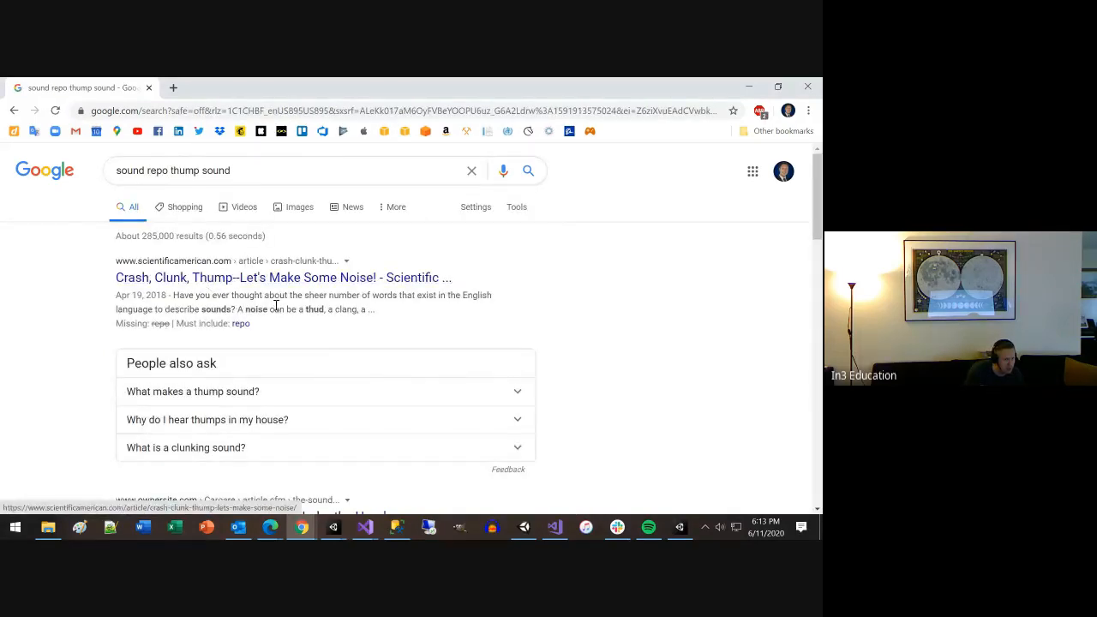
Step: Look through the search results for a sound library and open the Freesound site
scroll(275, 306, "down", 3)
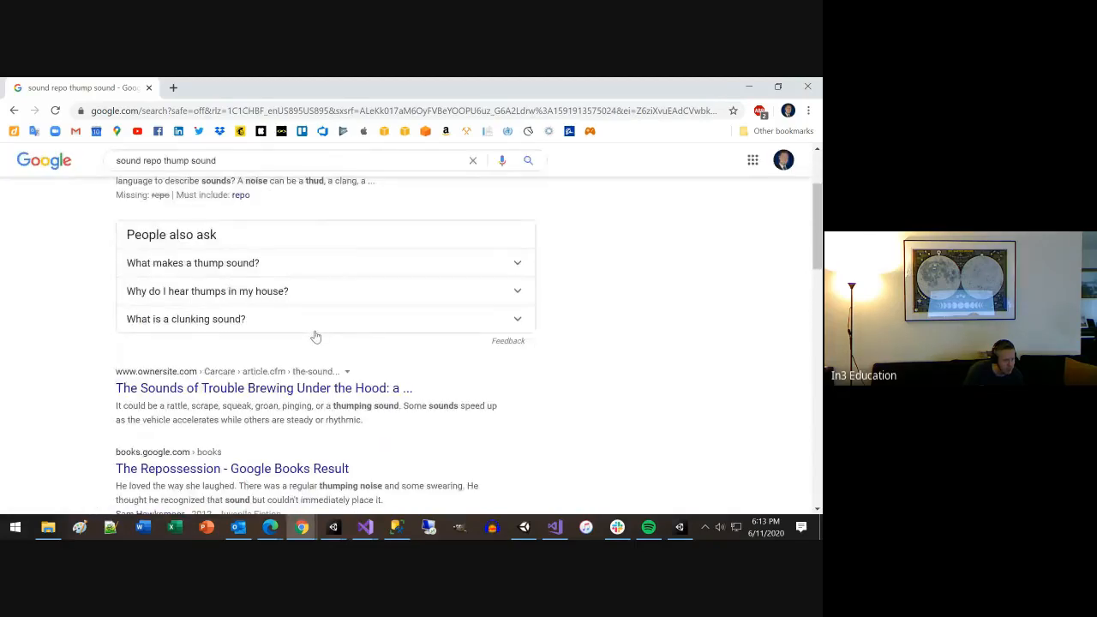
scroll(317, 342, "down", 2)
scroll(342, 355, "down", 2)
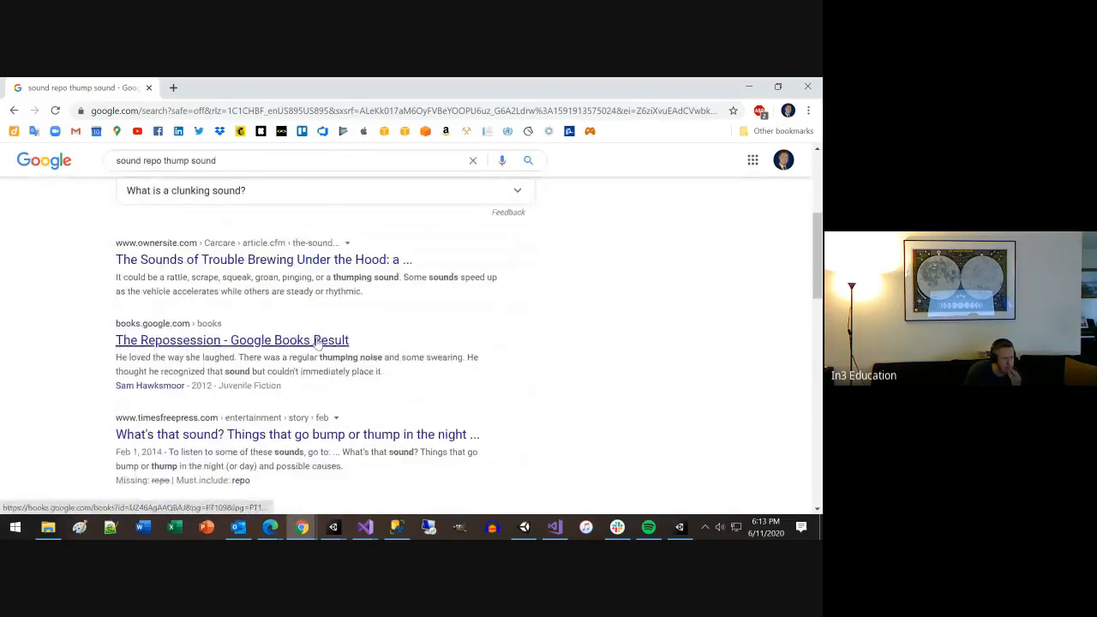
scroll(347, 360, "down", 3)
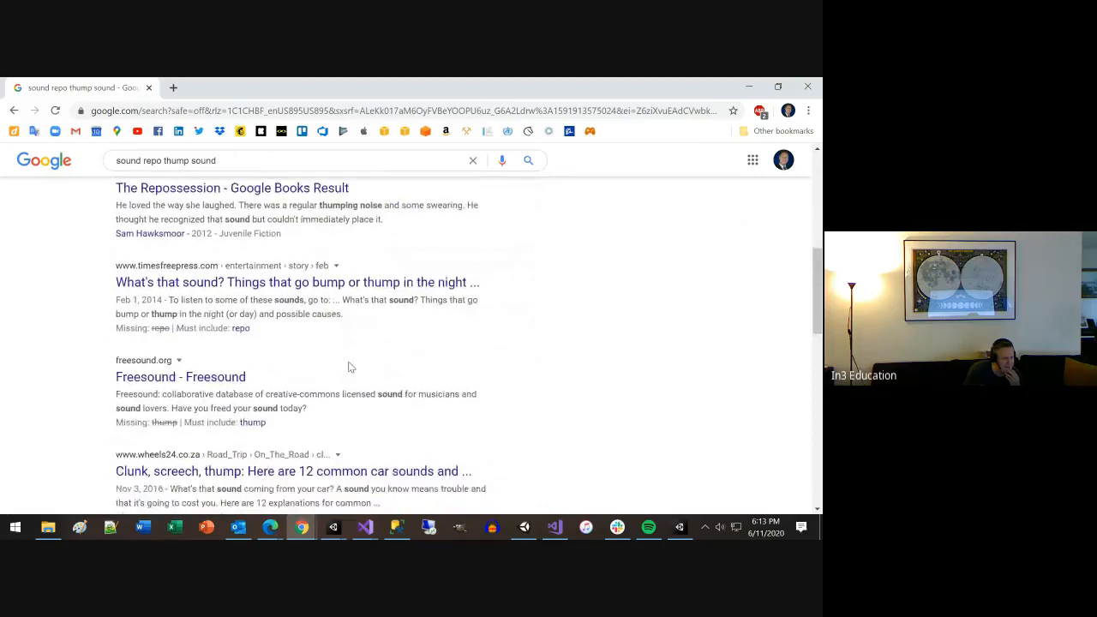
left_click(182, 337)
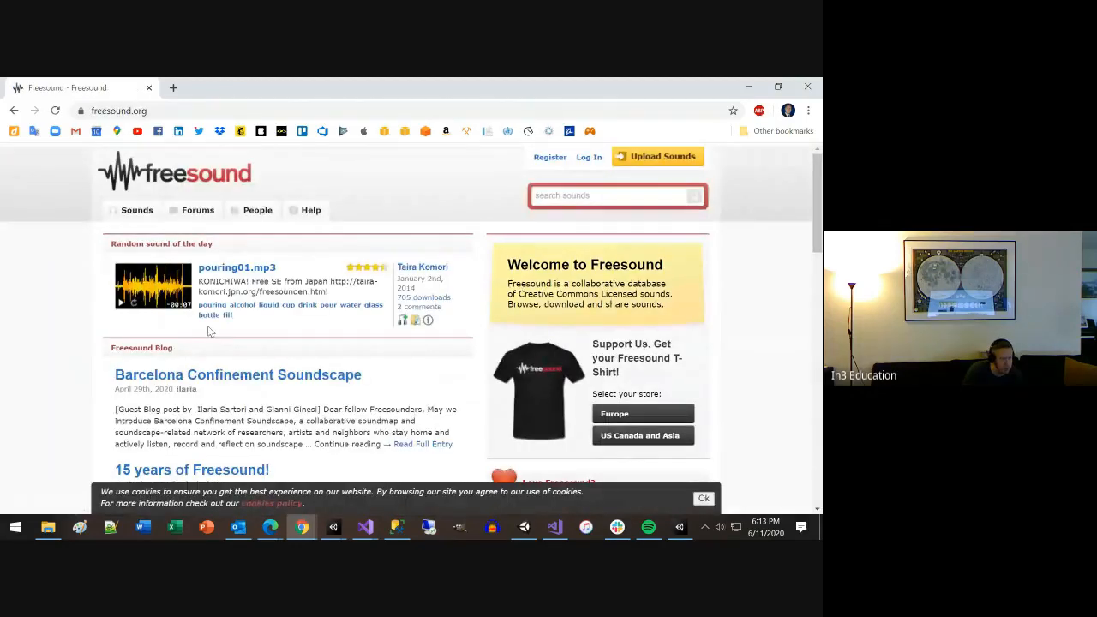
Step: Search Freesound for "thump"
left_click(568, 195)
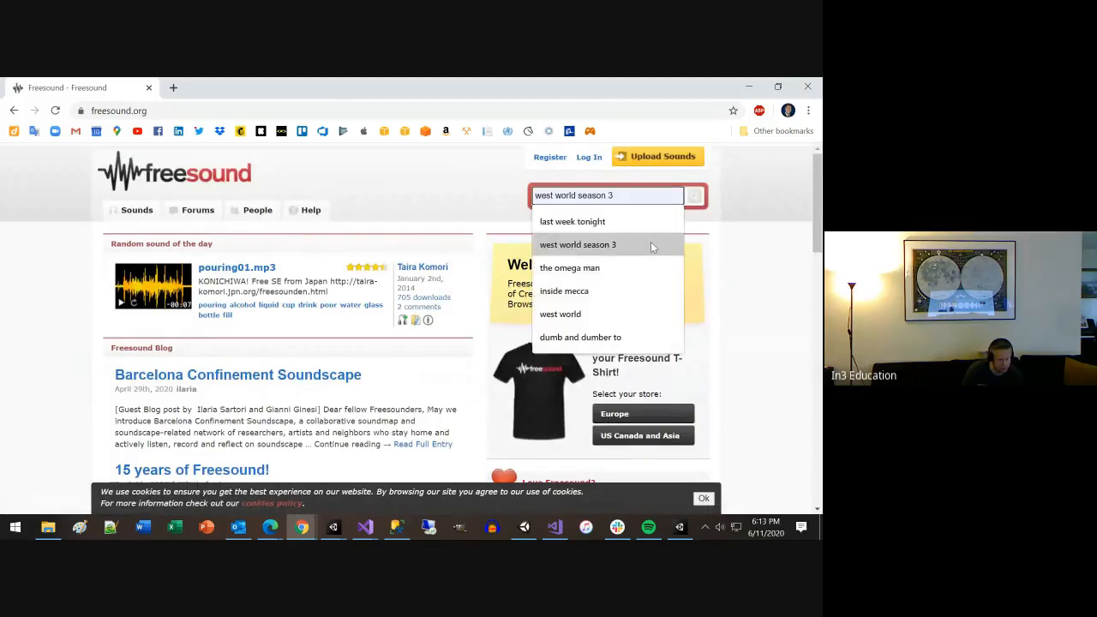
type("thu")
type("mp")
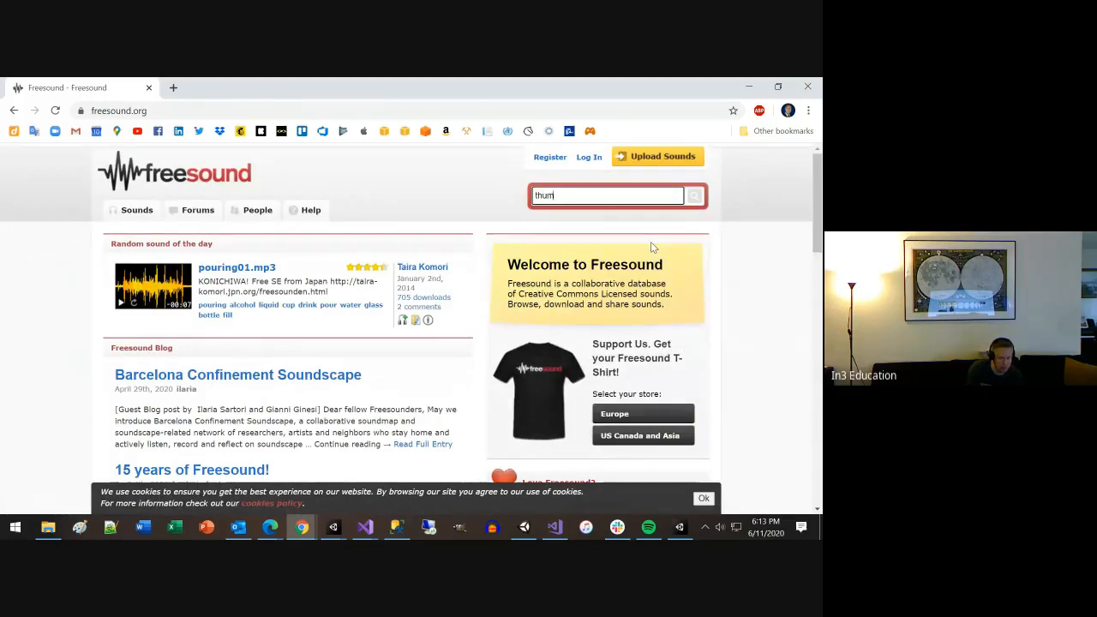
key("Return")
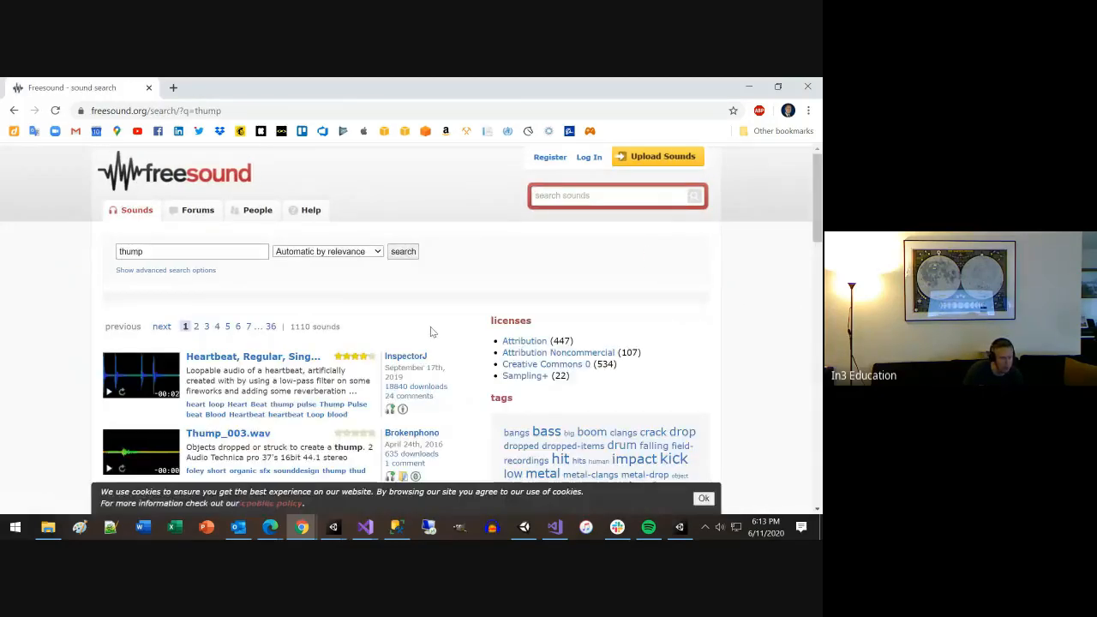
Step: Preview the Thump.mp3, Thump 6.wav and Thump sounds in the search results
scroll(413, 348, "down", 1)
scroll(413, 348, "down", 1)
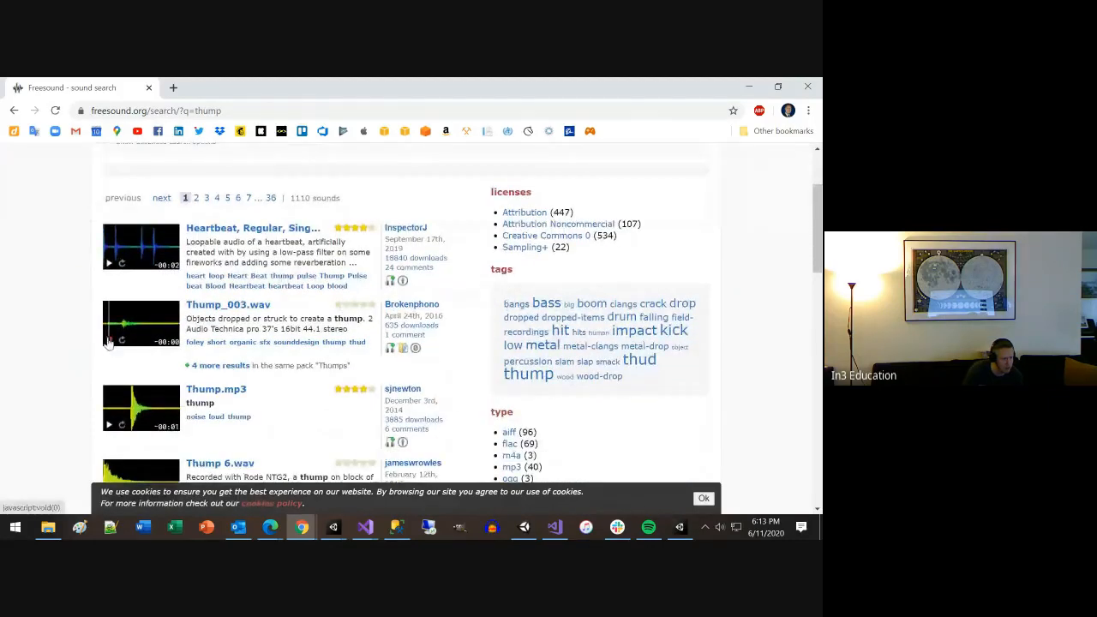
left_click(108, 425)
scroll(162, 422, "down", 3)
left_click(109, 370)
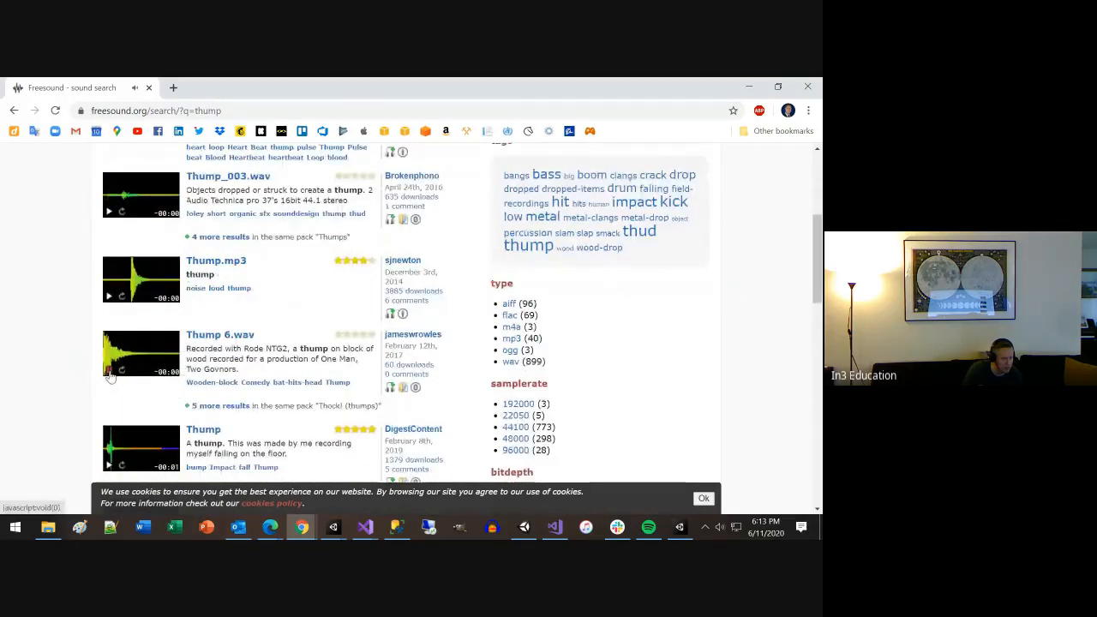
scroll(109, 377, "down", 2)
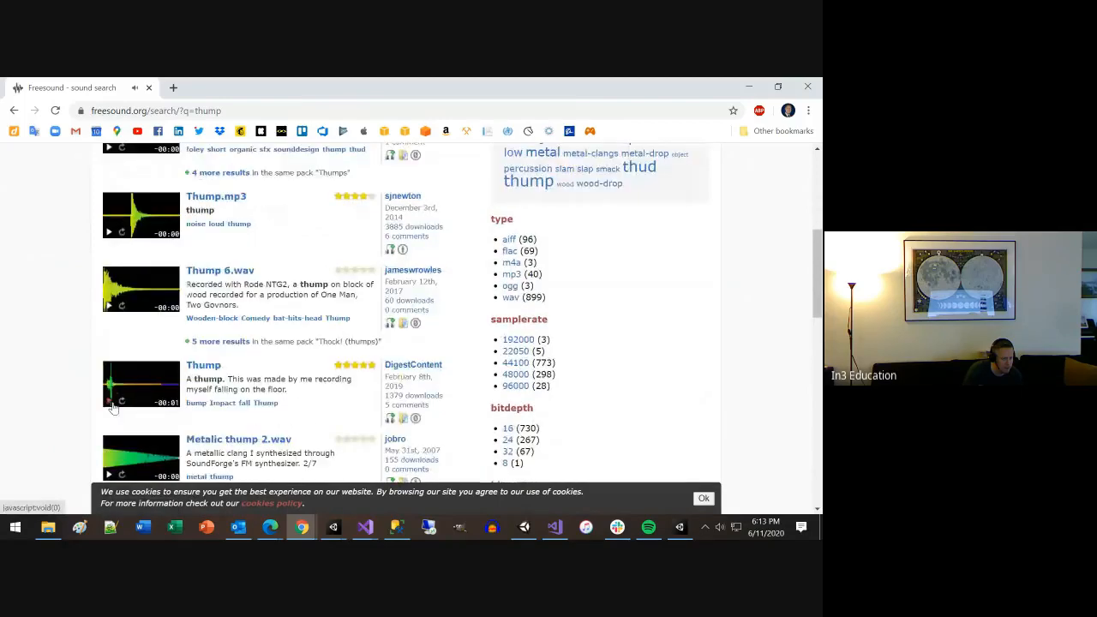
left_click(108, 403)
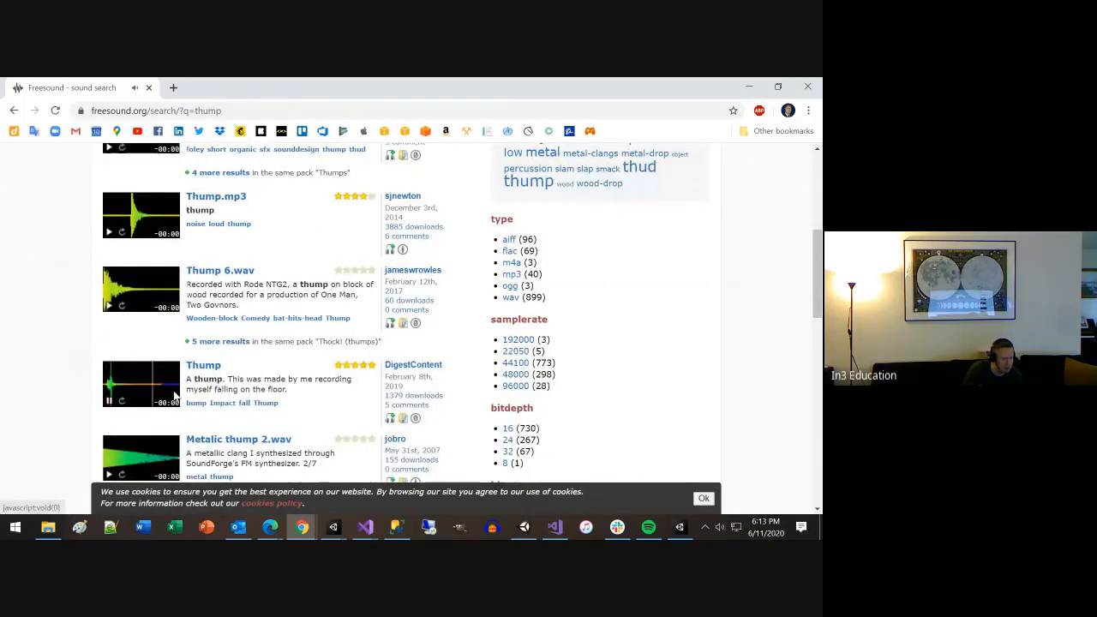
right_click(204, 367)
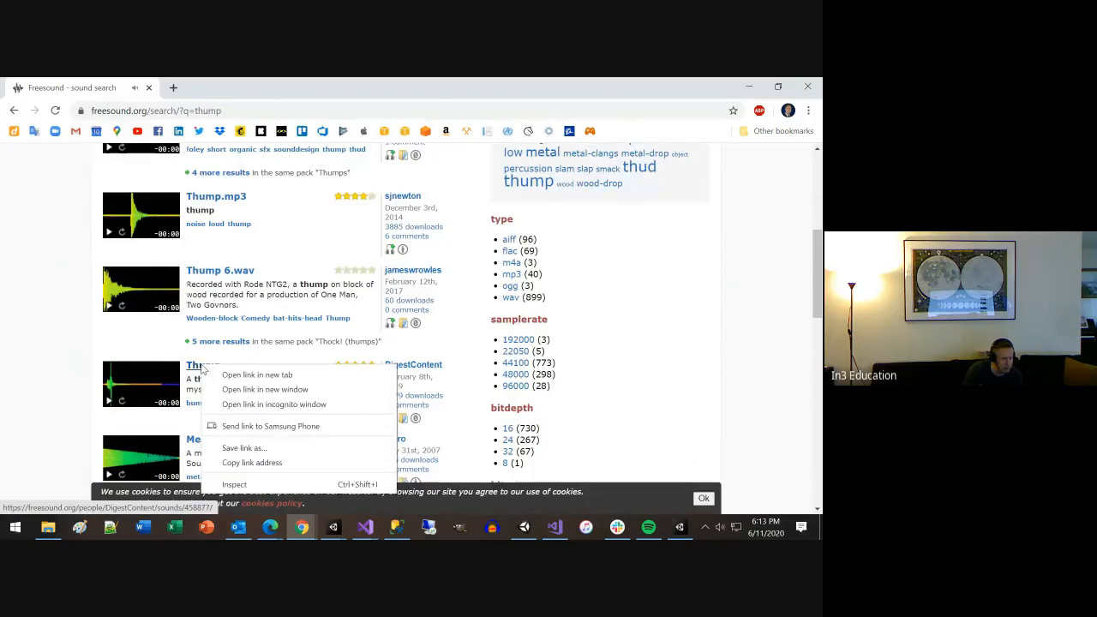
left_click(232, 447)
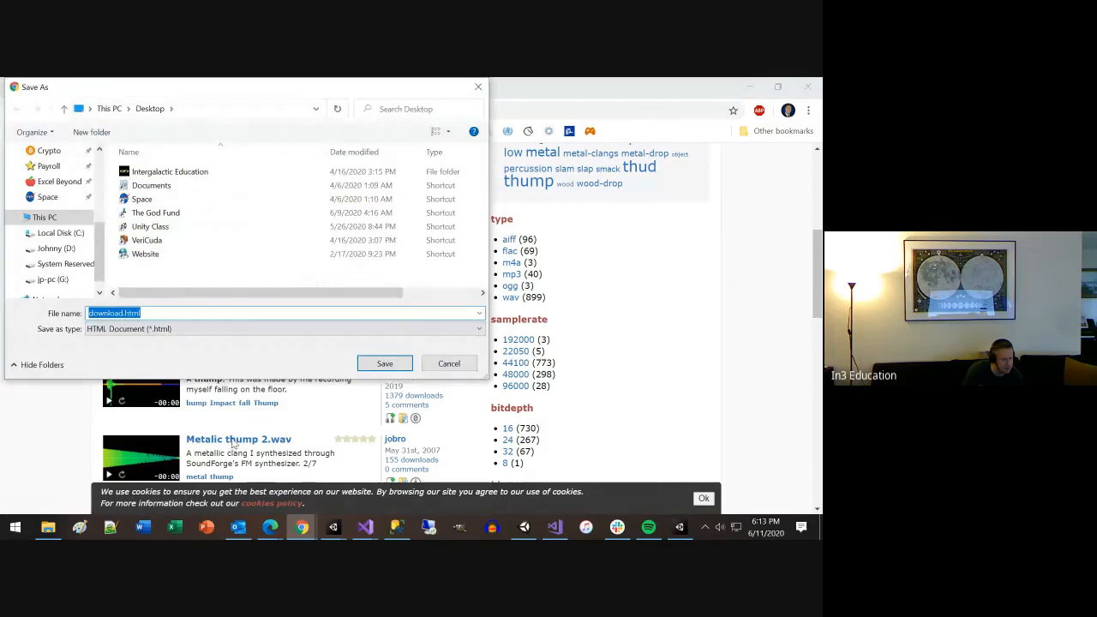
left_click(449, 364)
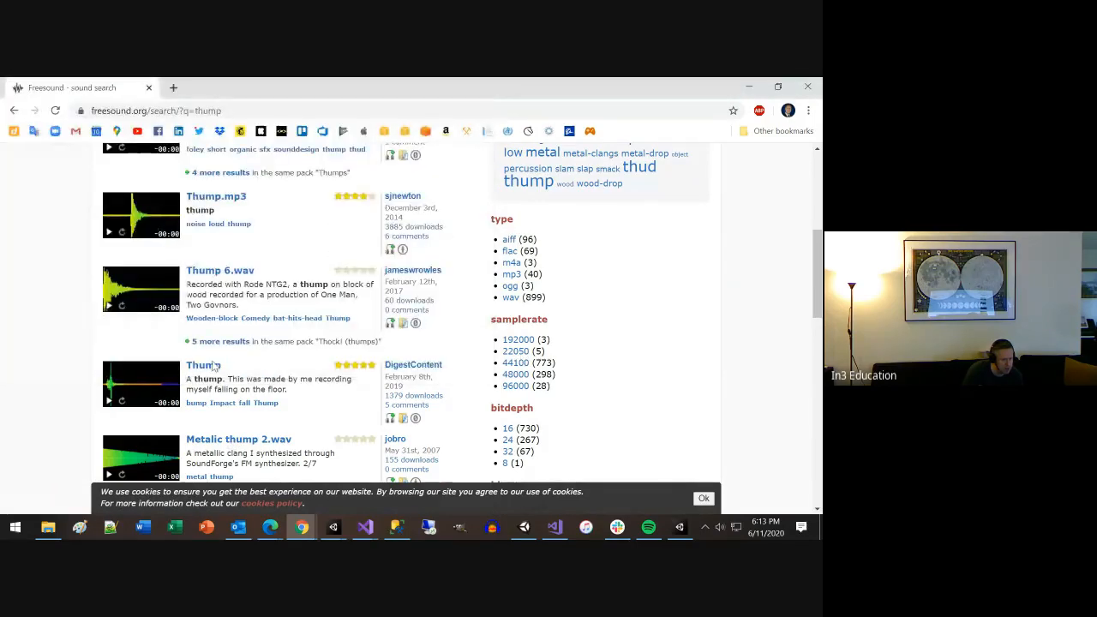
Step: Open the page of the sound titled Thump, made by falling on the floor, and play it
left_click(206, 365)
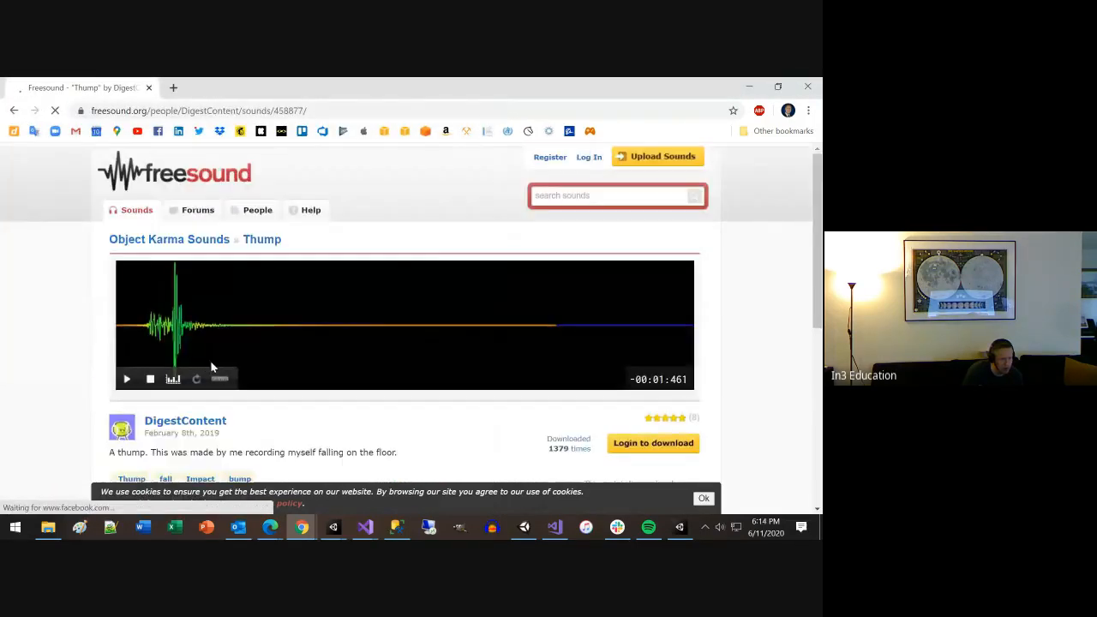
left_click(127, 378)
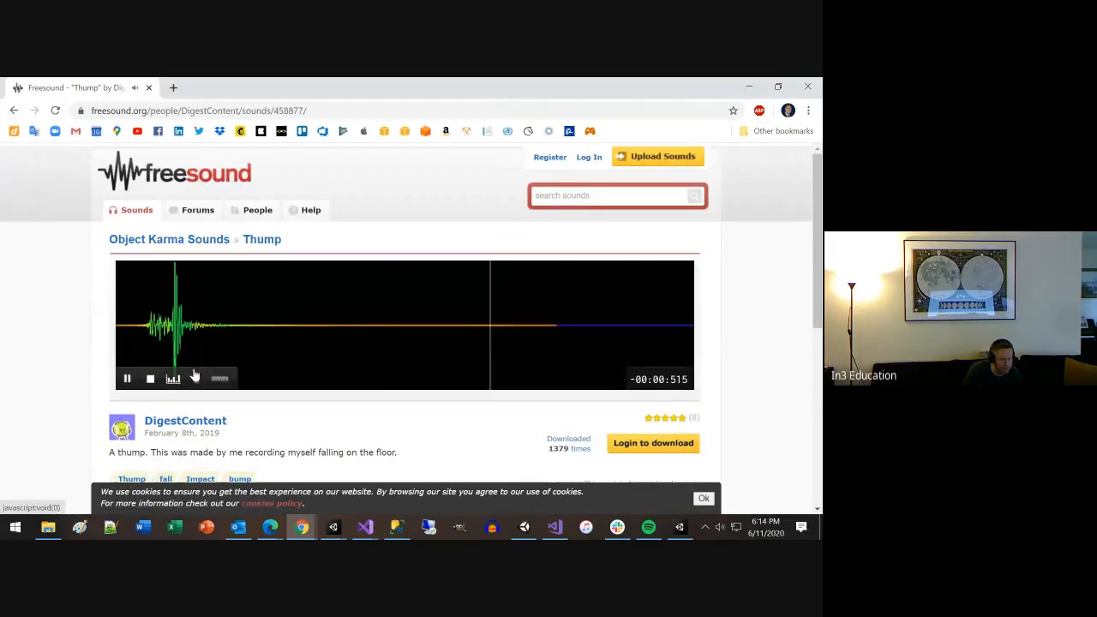
right_click(627, 346)
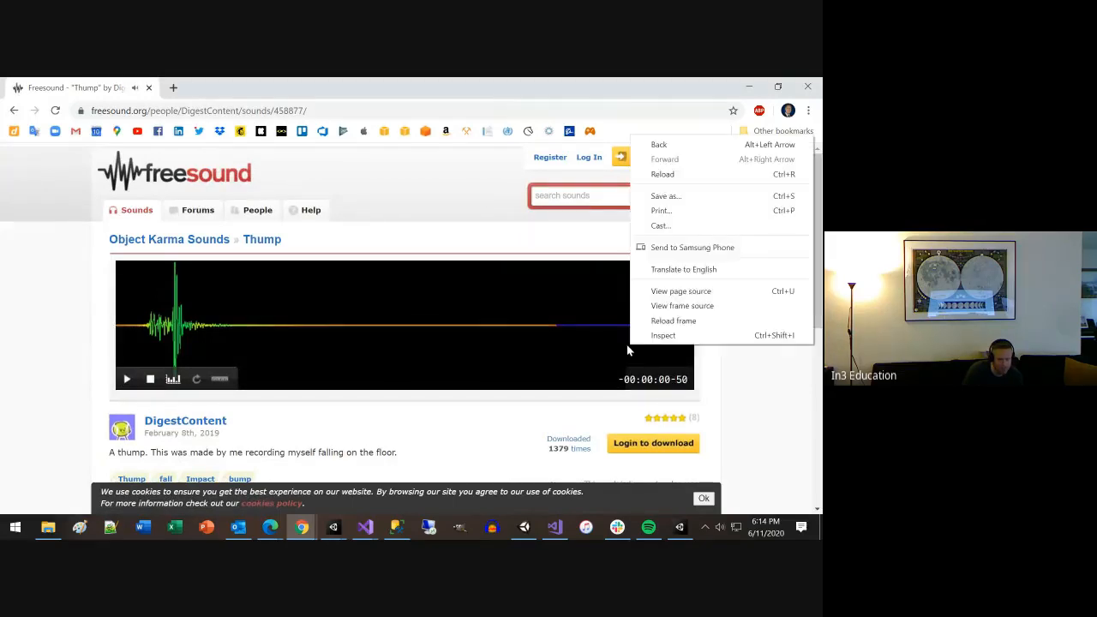
left_click(463, 414)
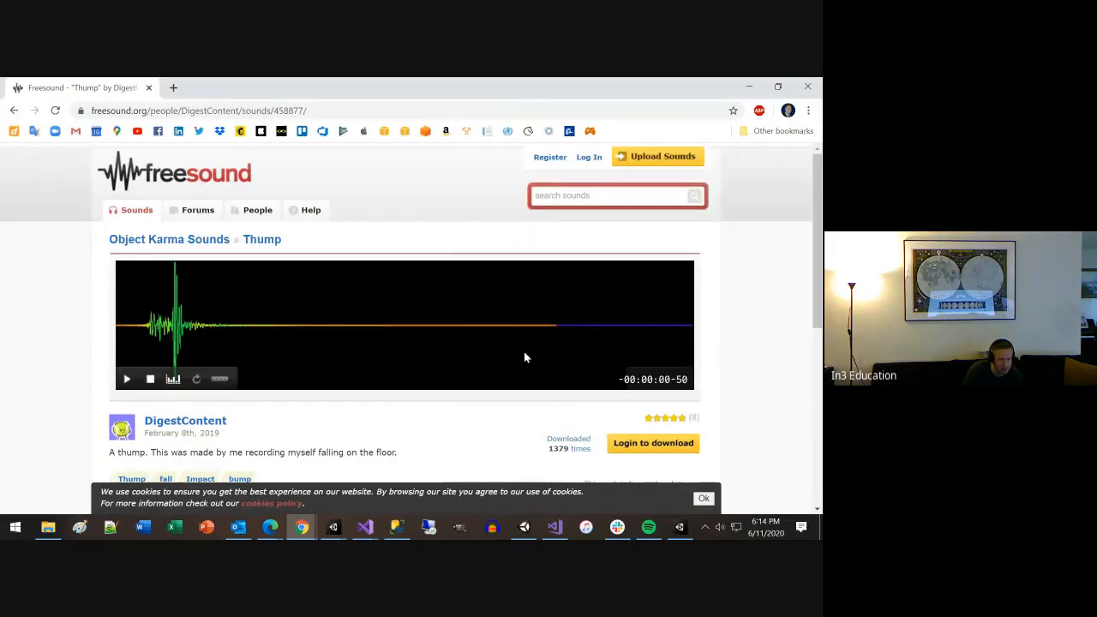
left_click(127, 379)
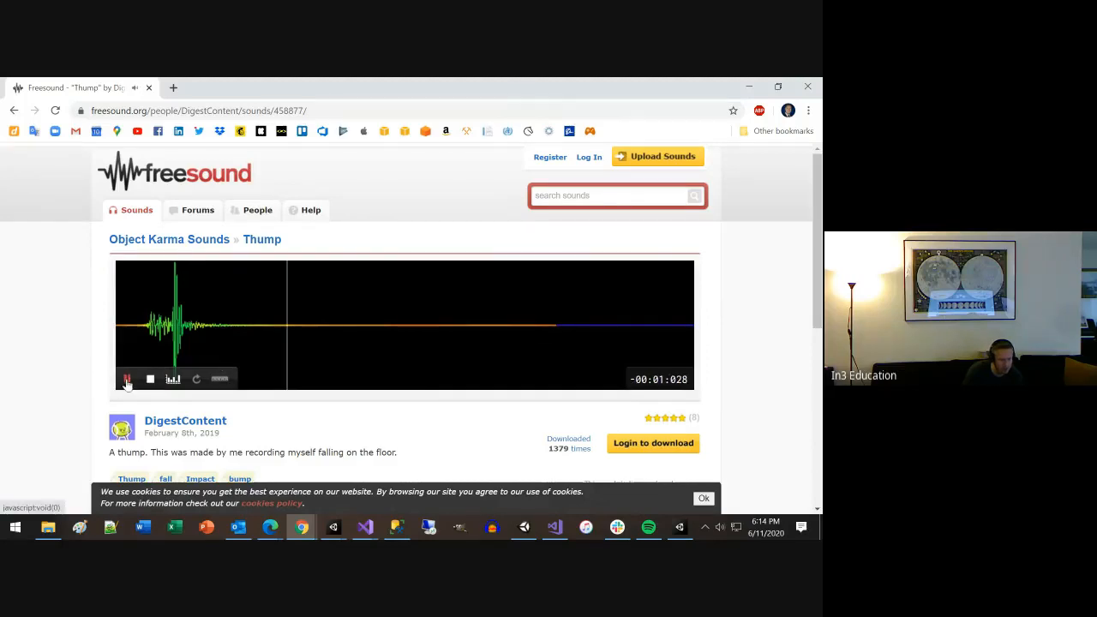
Step: Switch to Audacity and record the Thump sound while it plays on the Freesound page in Chrome, stopping the recording after it
left_click(491, 527)
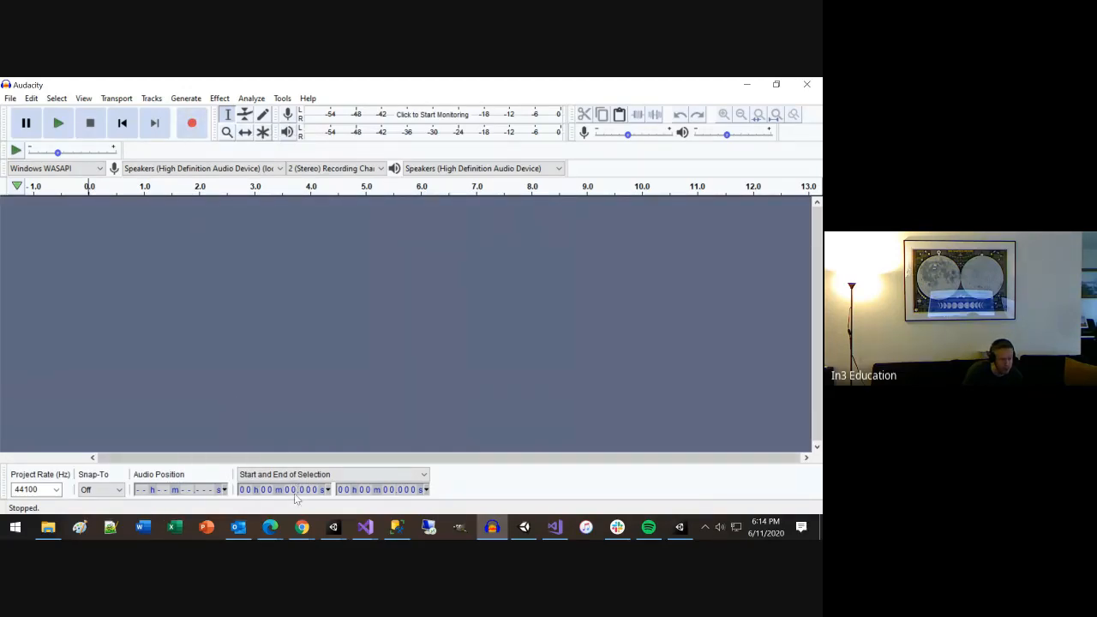
left_click(192, 123)
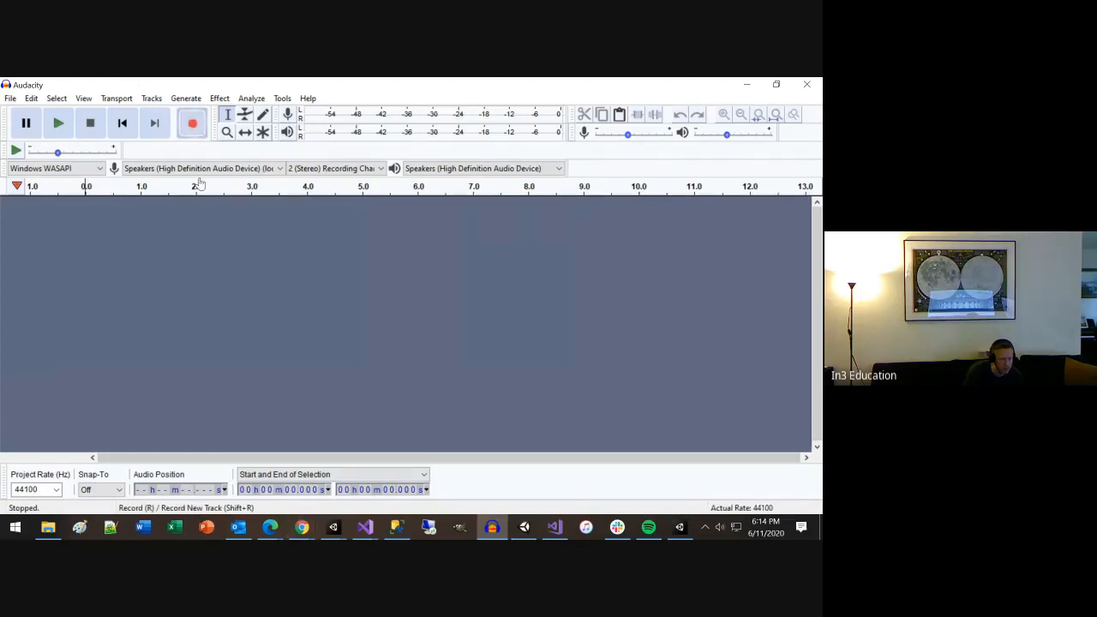
left_click(309, 530)
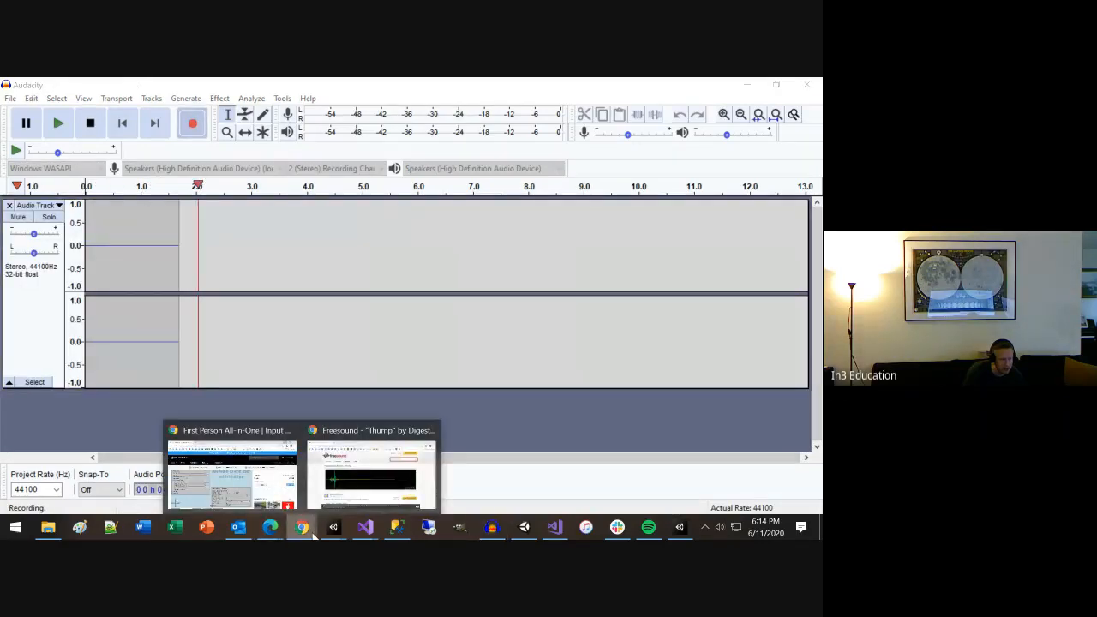
left_click(367, 471)
left_click(126, 379)
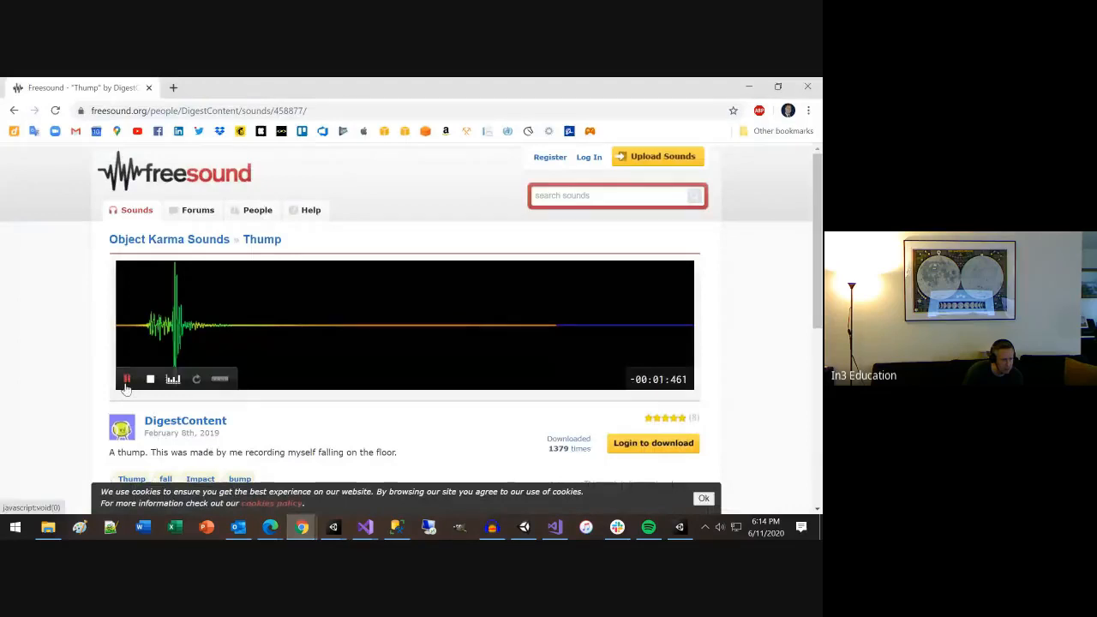
left_click(126, 379)
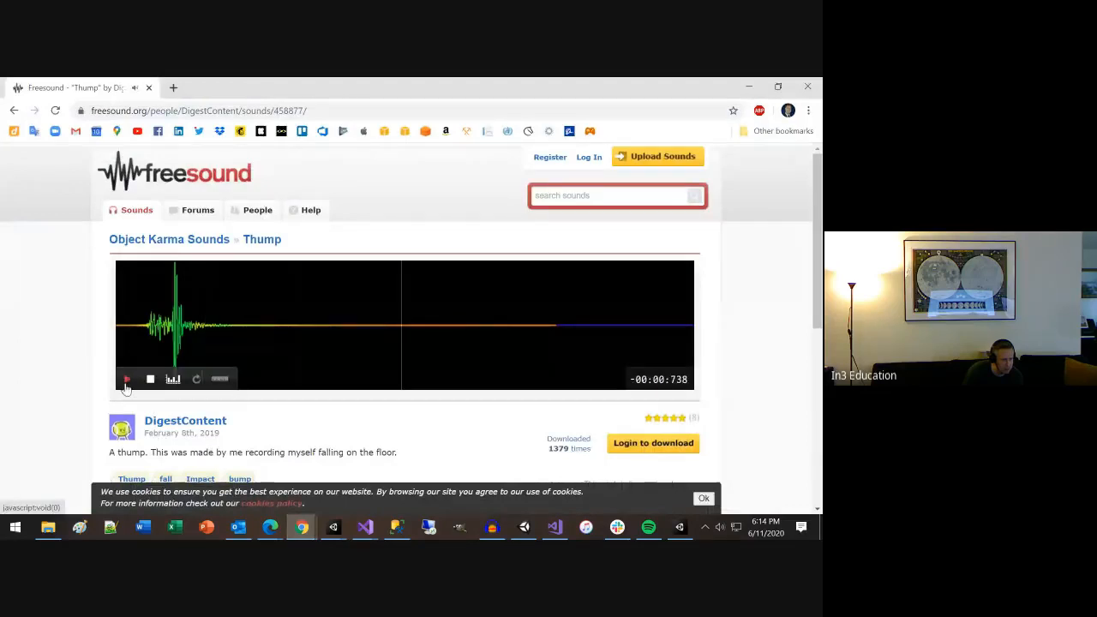
left_click(749, 85)
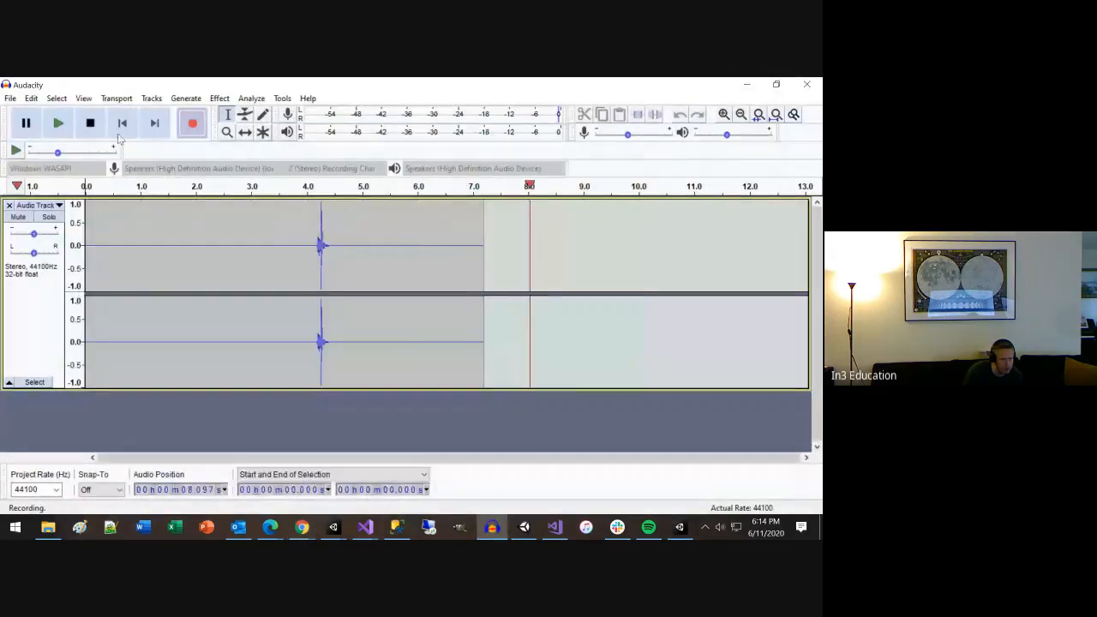
left_click(90, 123)
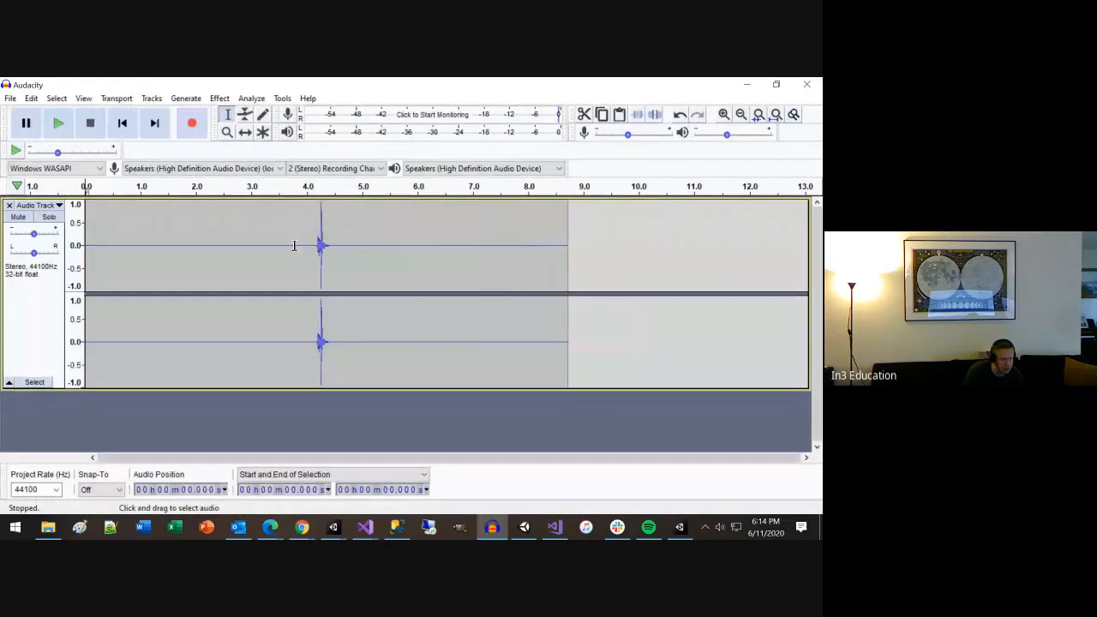
Step: Play back the recording and copy the thump section from 4.087 s to 4.423 s into a new project
left_click(57, 124)
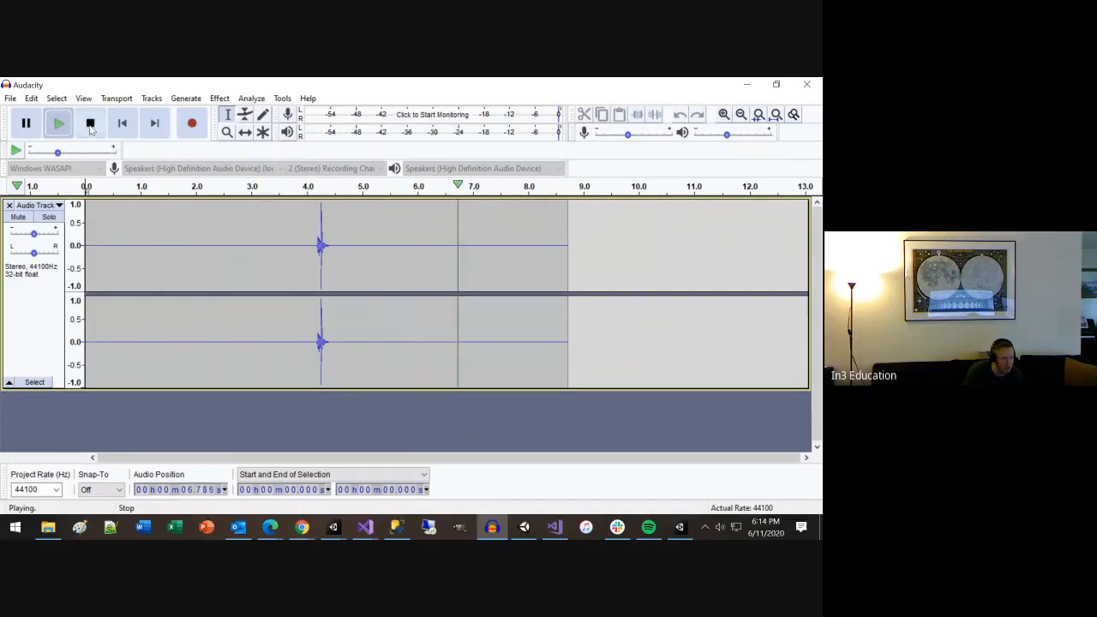
left_click(90, 123)
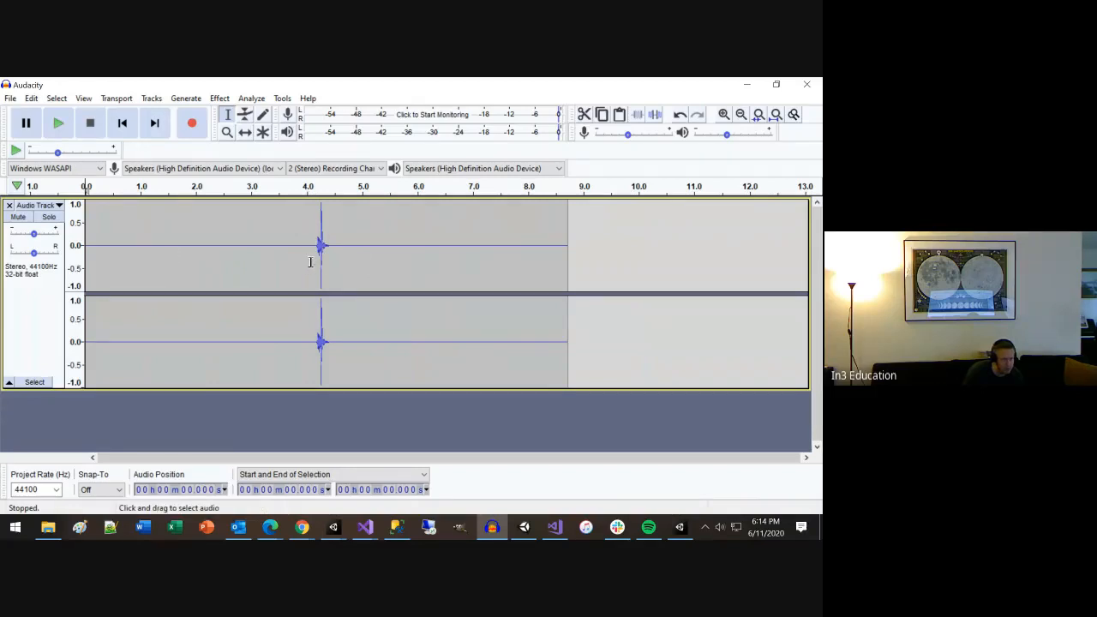
left_click_drag(312, 261, 331, 265)
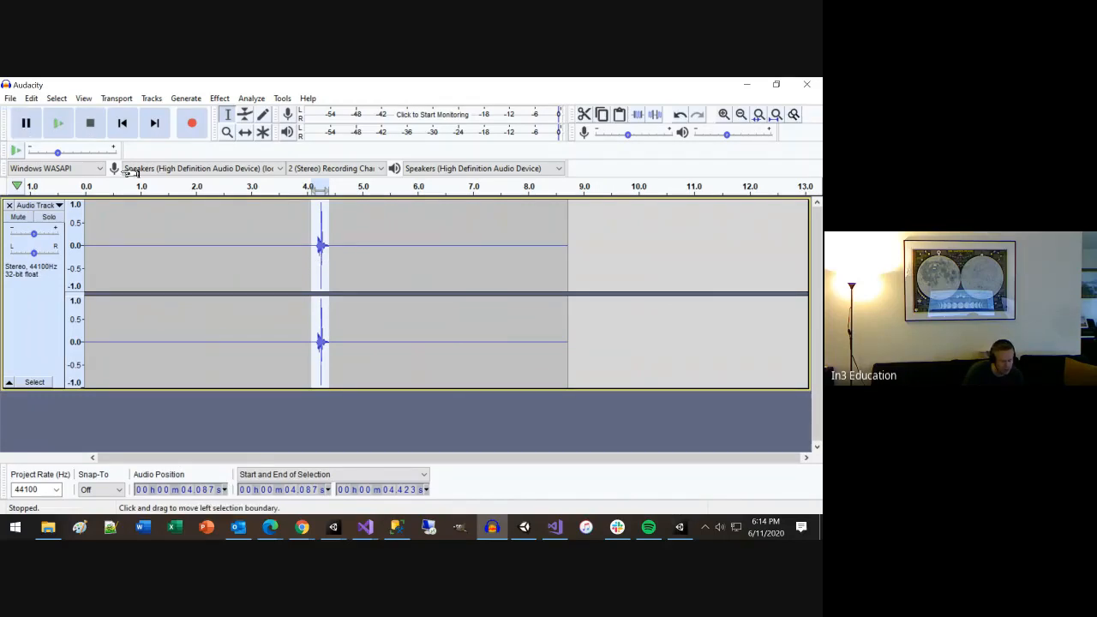
key("ctrl+n")
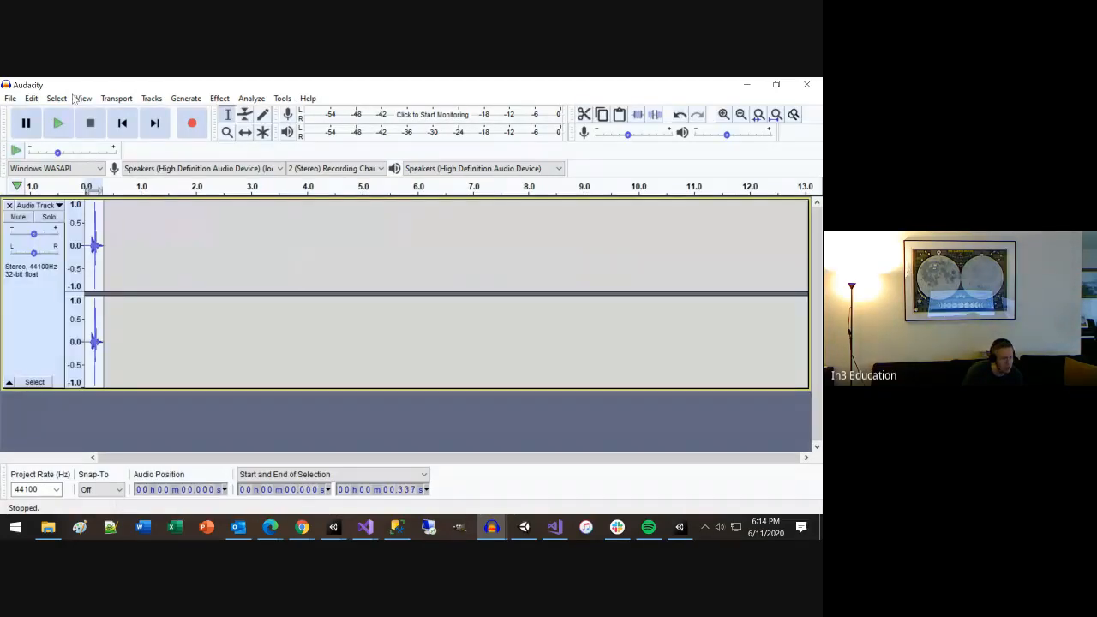
Step: Export the trimmed audio to the Desktop as an MP3 file named Thump, leaving the metadata tags empty
left_click(10, 98)
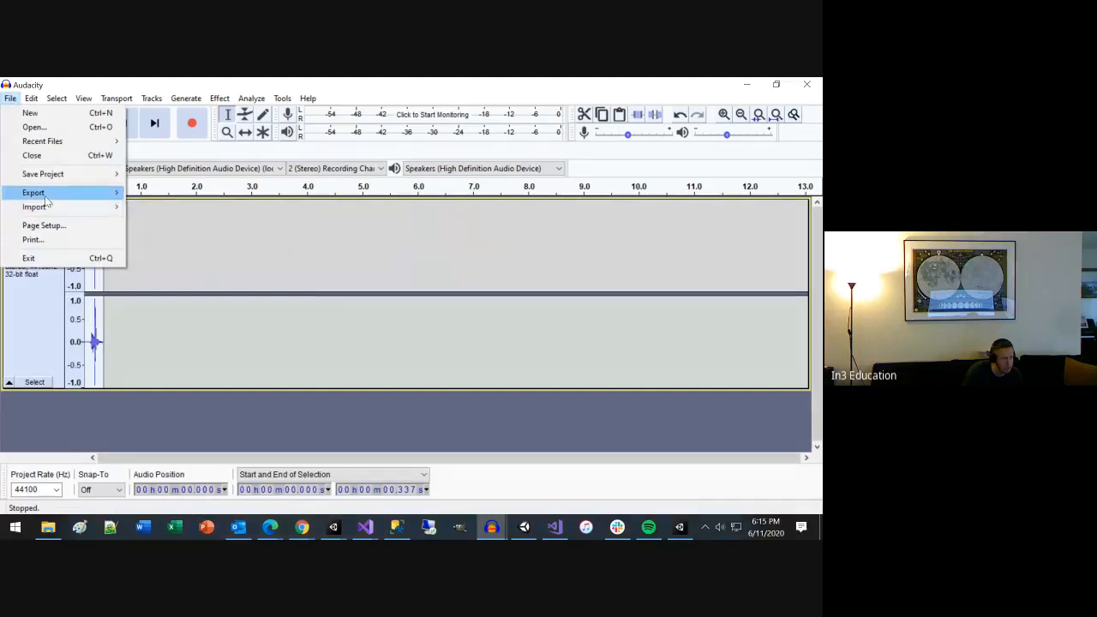
mouse_move(43, 193)
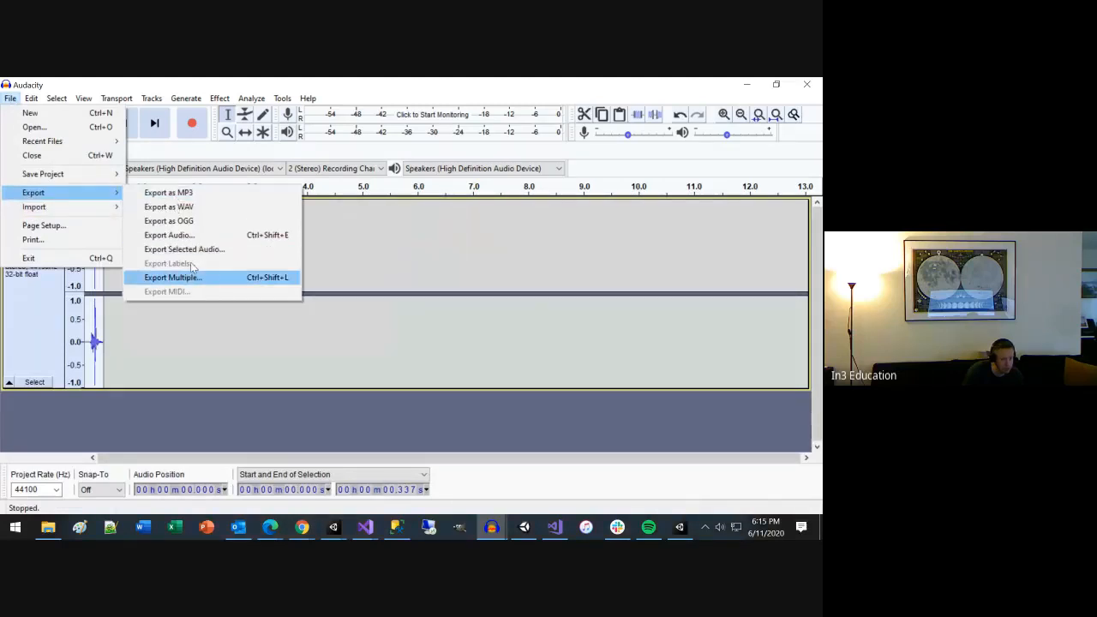
left_click(191, 193)
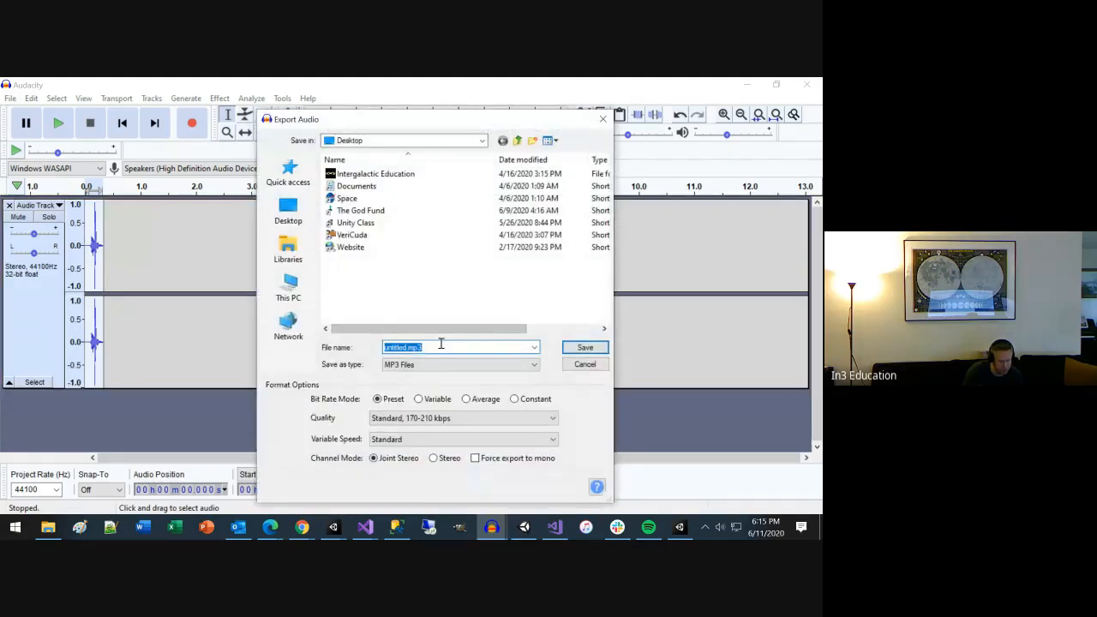
type("Thu")
key("BackSpace")
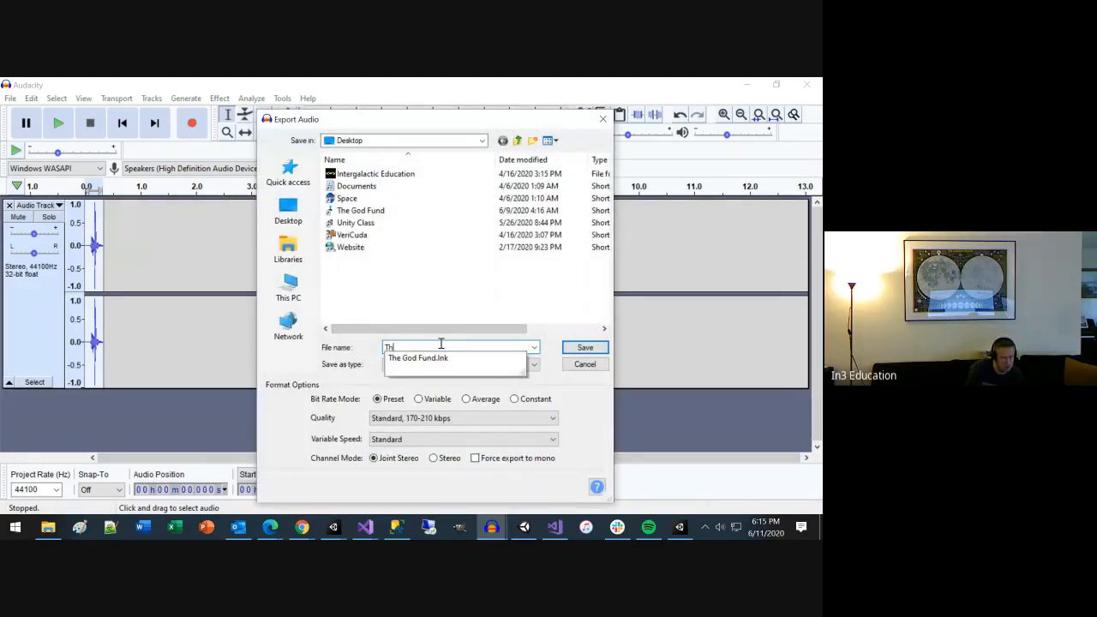
type("ump")
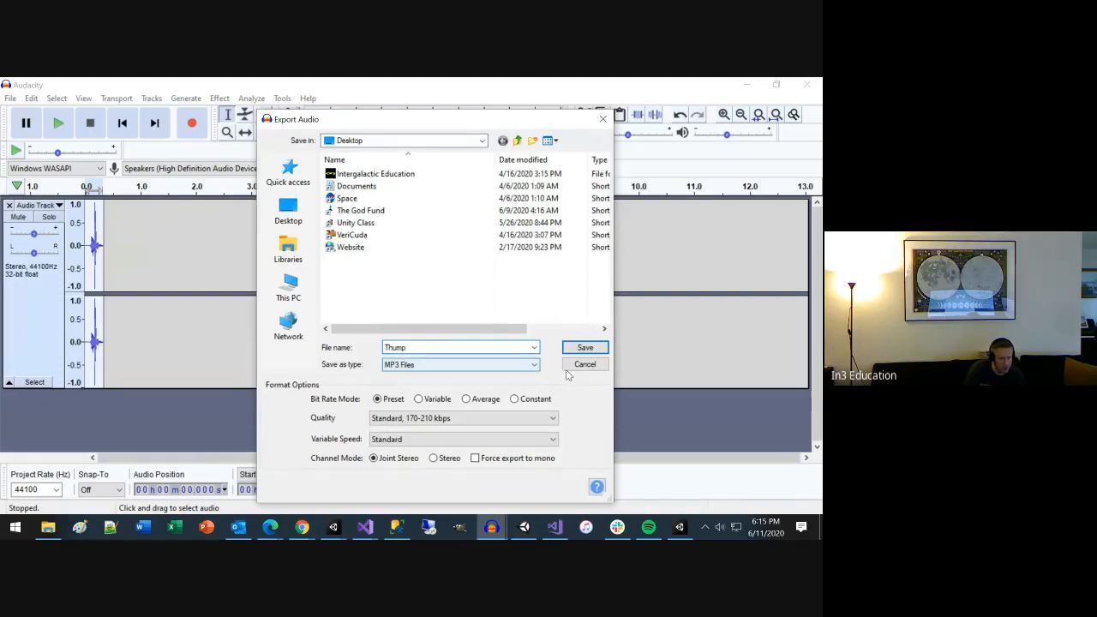
left_click(581, 349)
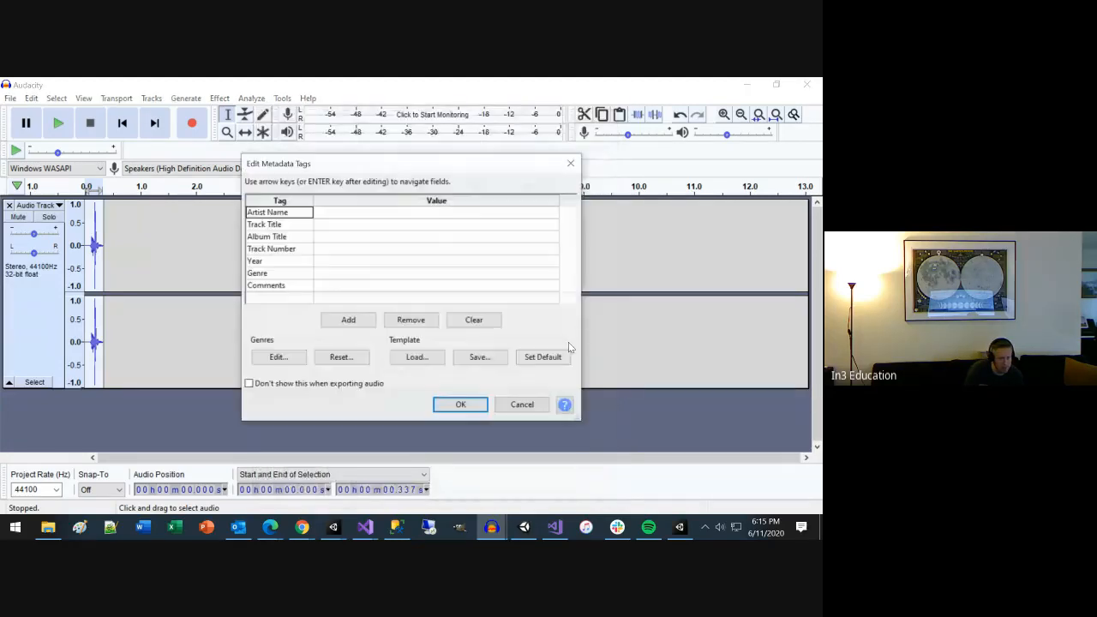
left_click(447, 402)
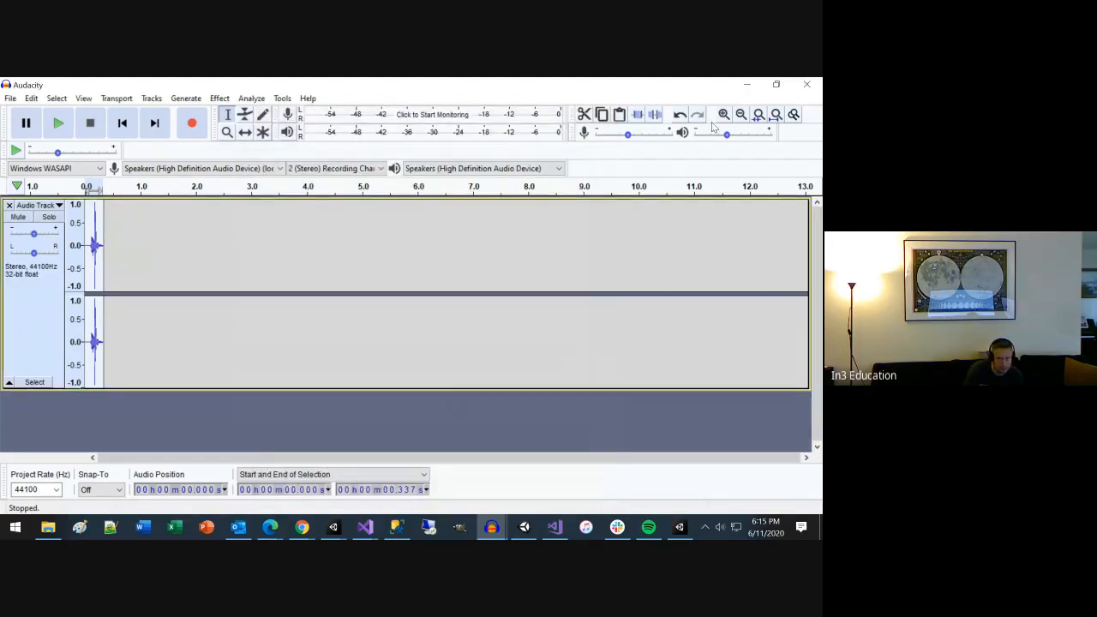
Step: Close the original recording project without saving and minimize the remaining windows to reveal the desktop
left_click(748, 87)
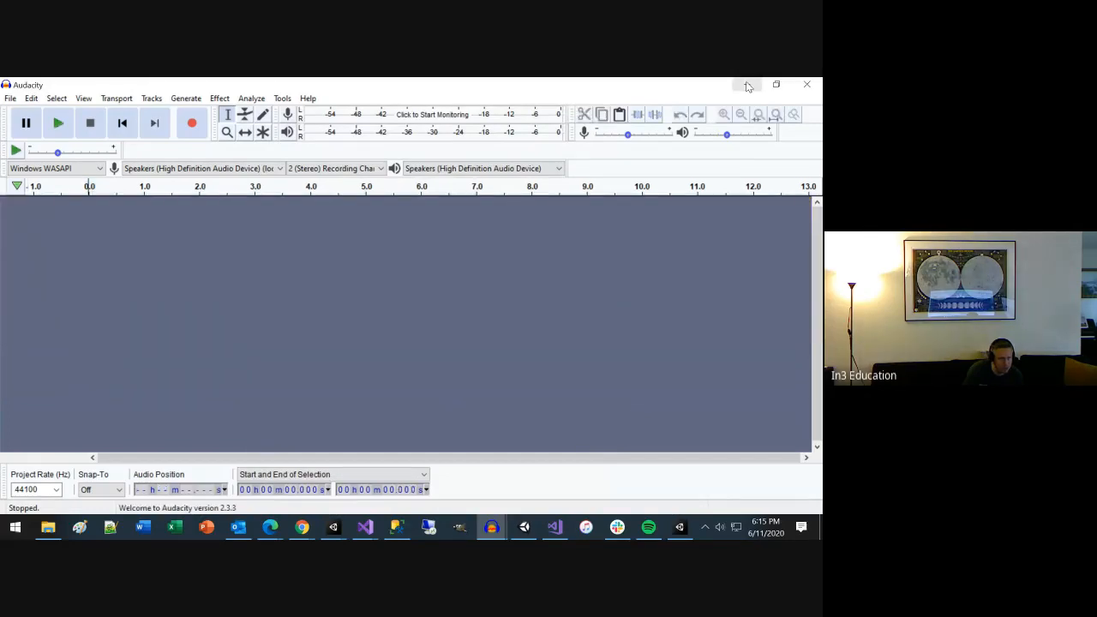
left_click(748, 87)
left_click(806, 84)
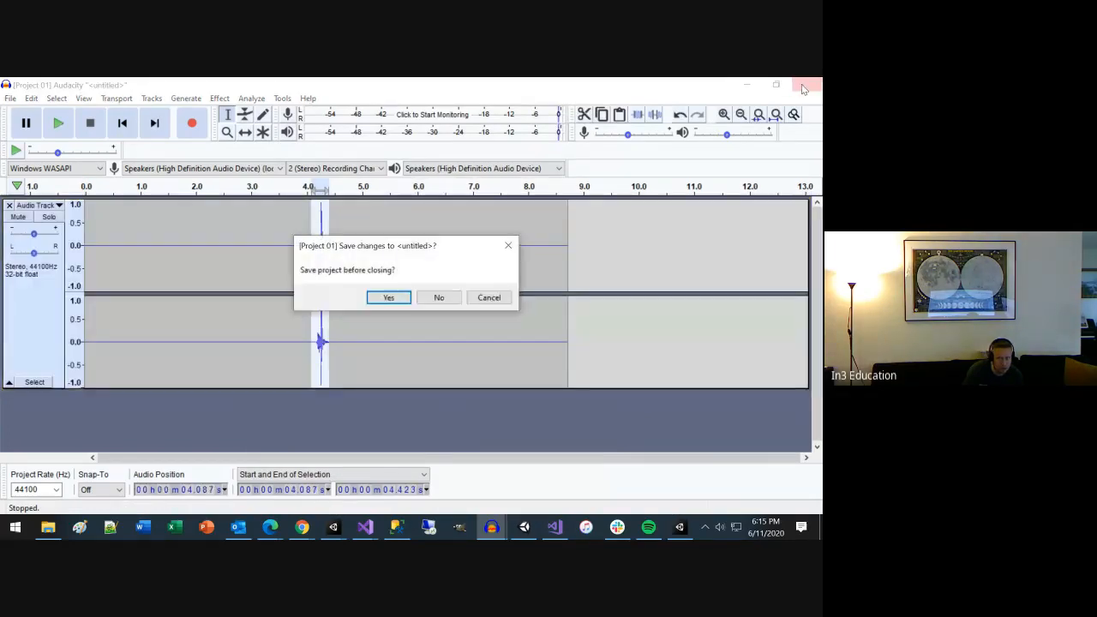
left_click(441, 300)
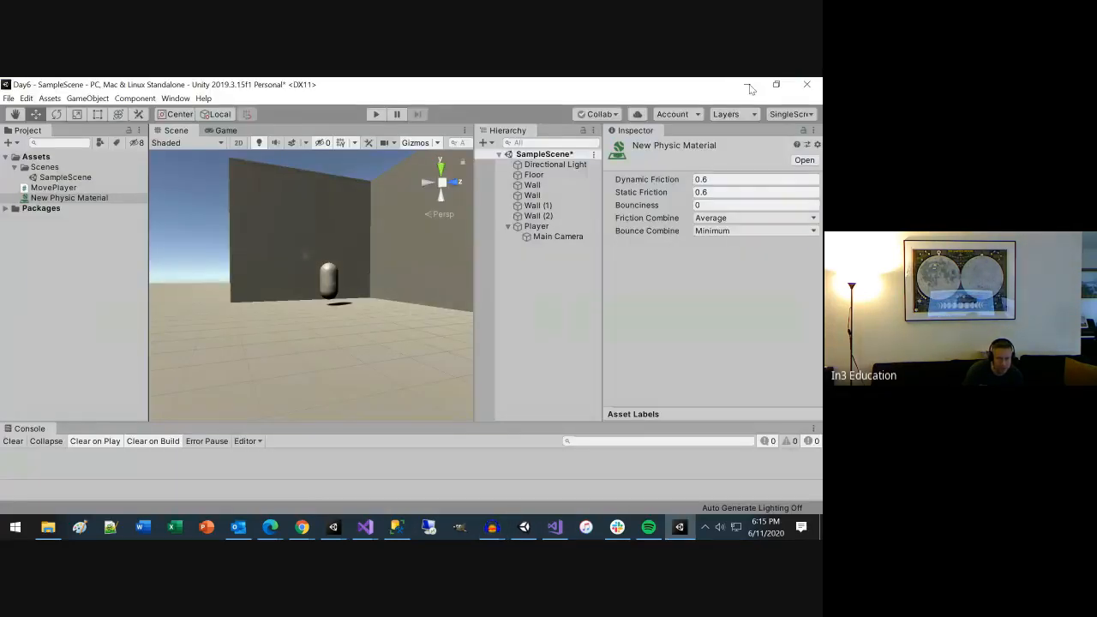
left_click(743, 84)
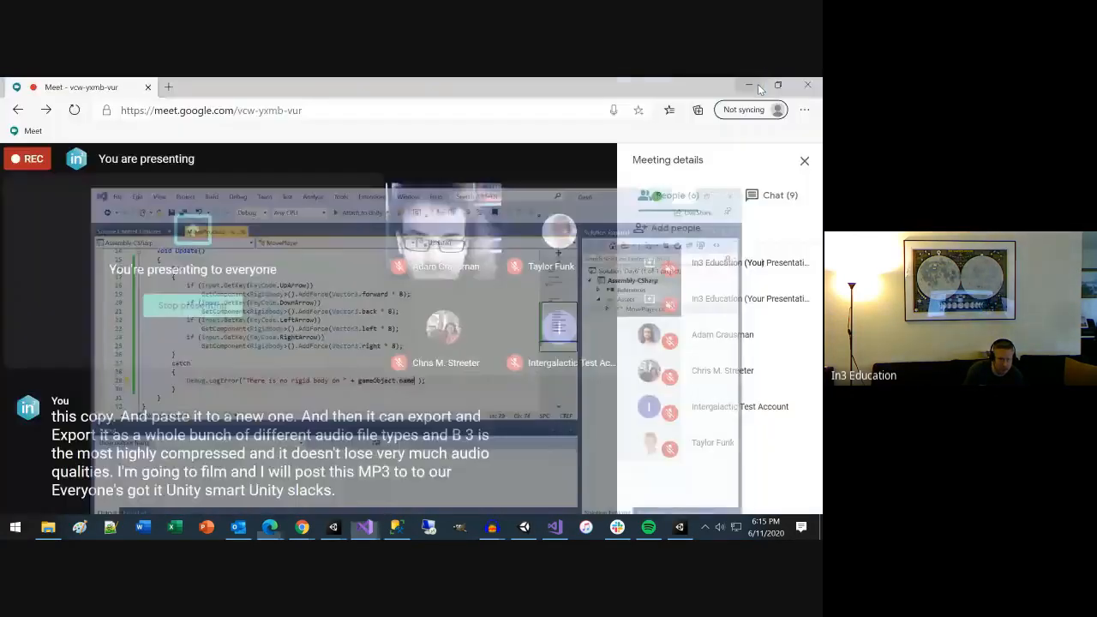
left_click(758, 89)
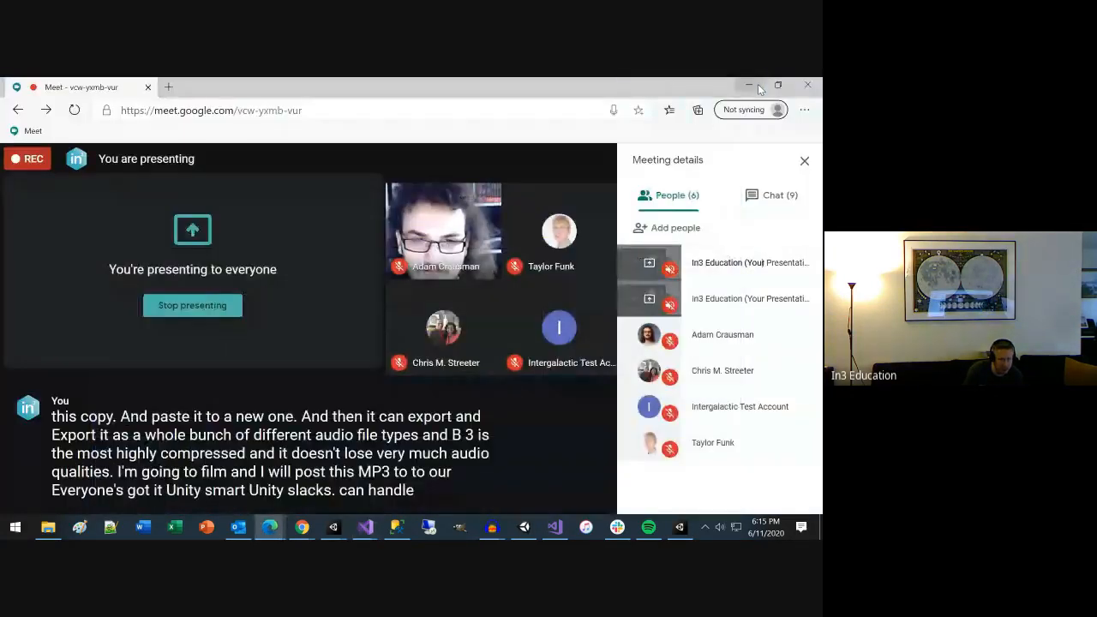
left_click(754, 86)
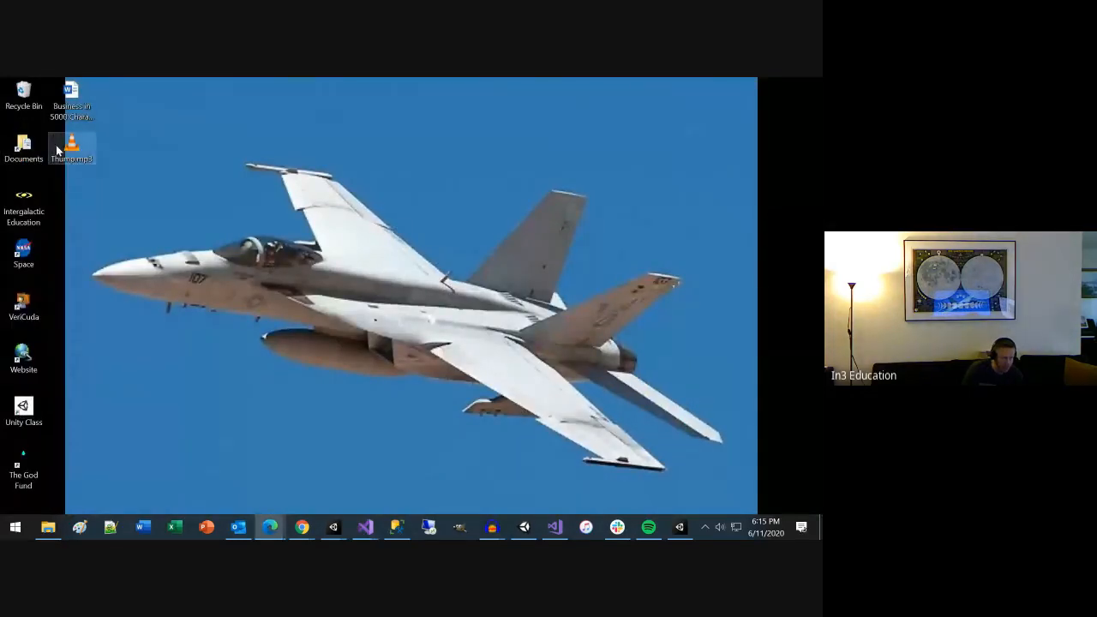
Step: Post Thump.mp3 from the desktop to the unity-game-dev-spring-2020 channel in Slack and play the uploaded clip
left_click_drag(64, 150, 506, 465)
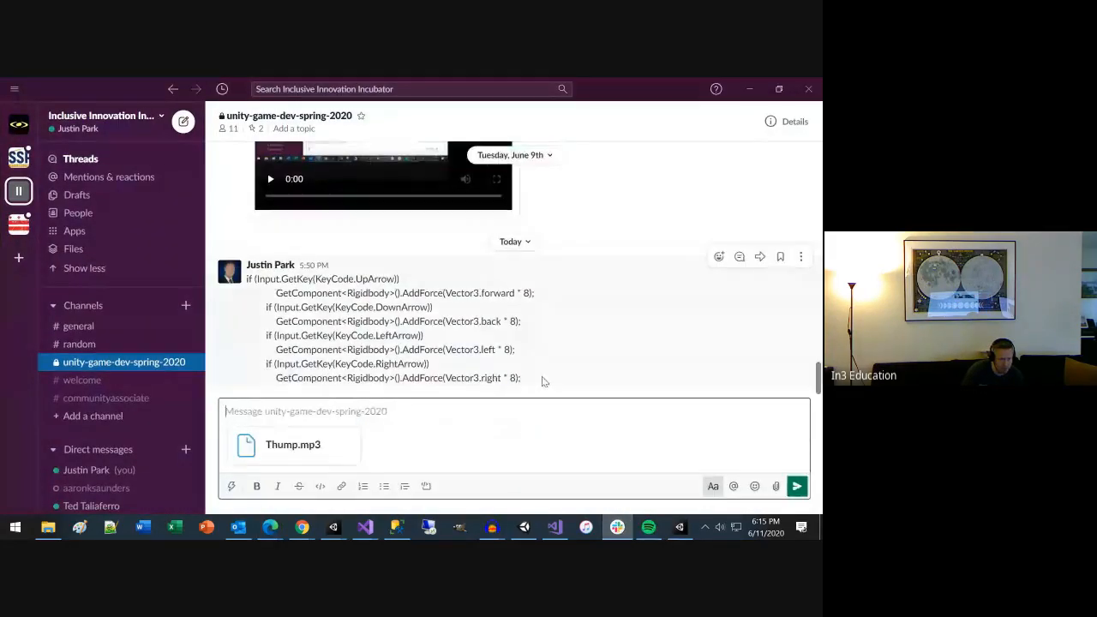
left_click(796, 485)
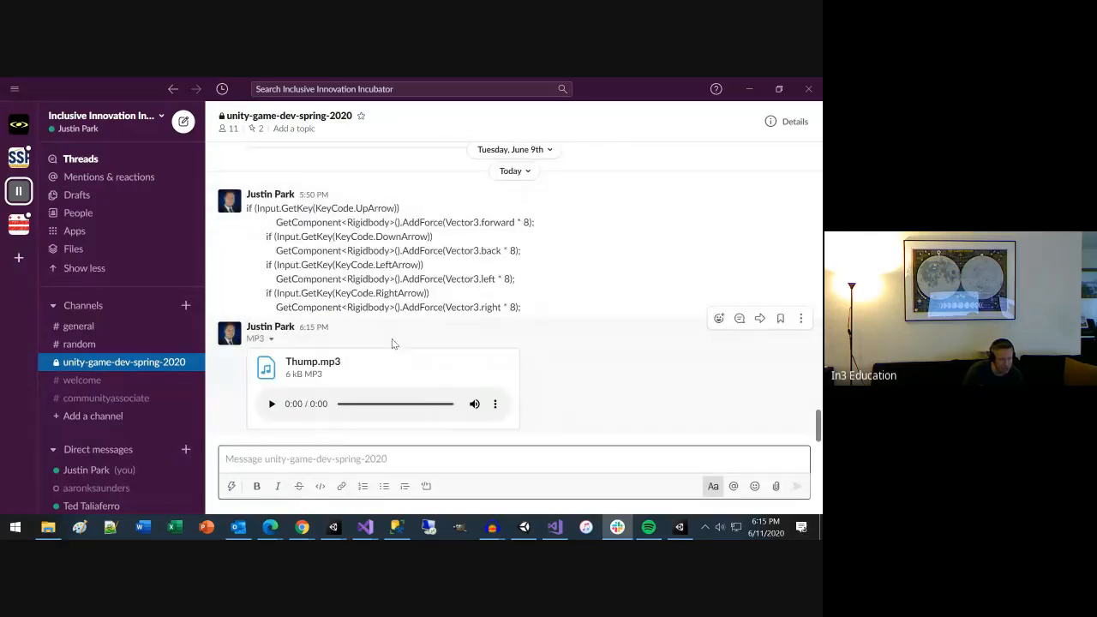
left_click(270, 405)
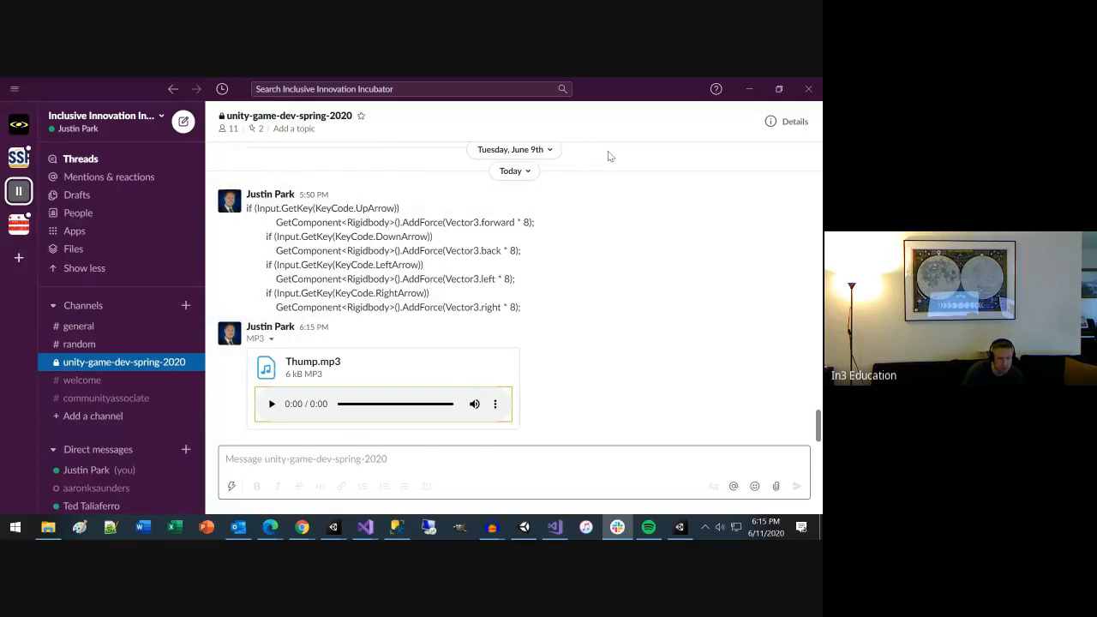
Step: Import Thump.mp3 from the desktop into the Unity project's Assets and attach it to the Player as an Audio Source
left_click(745, 88)
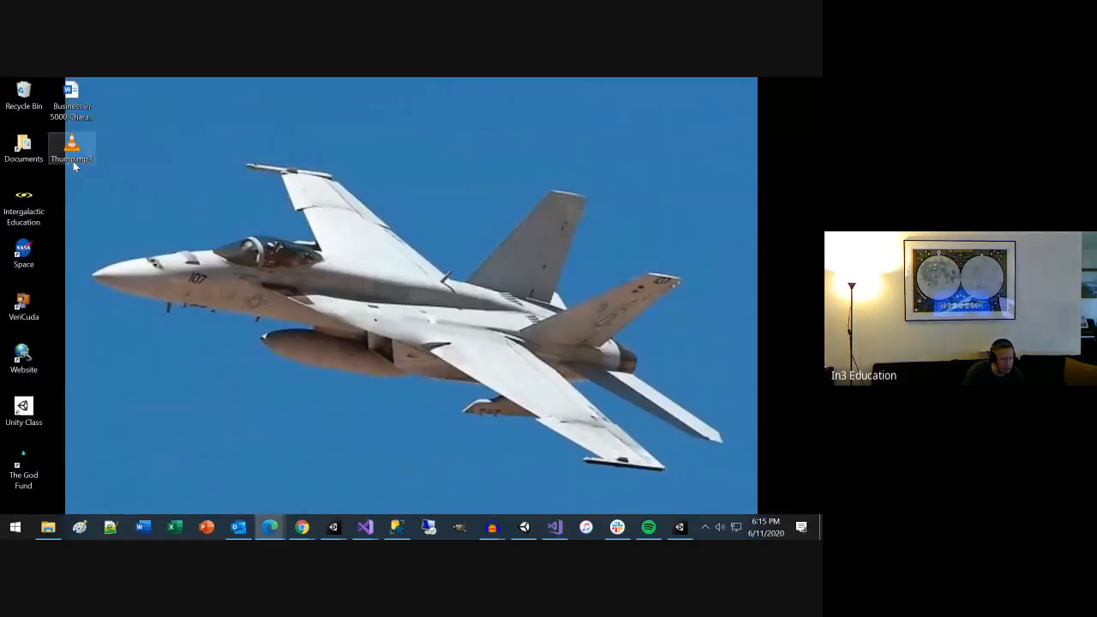
left_click_drag(73, 161, 243, 278)
left_click_drag(612, 481, 59, 210)
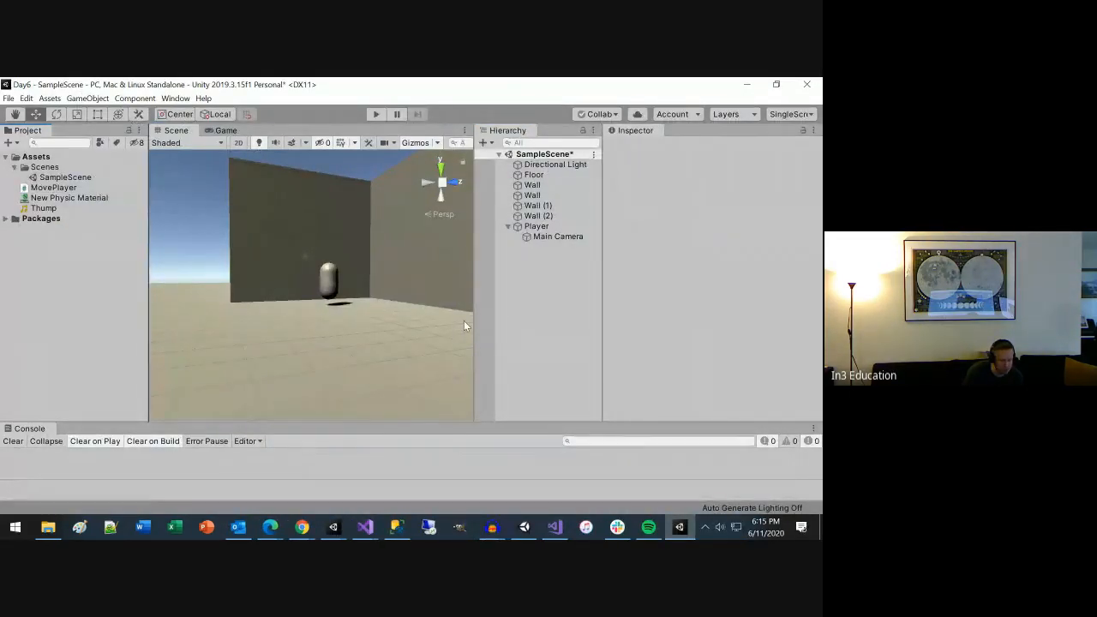
left_click(542, 228)
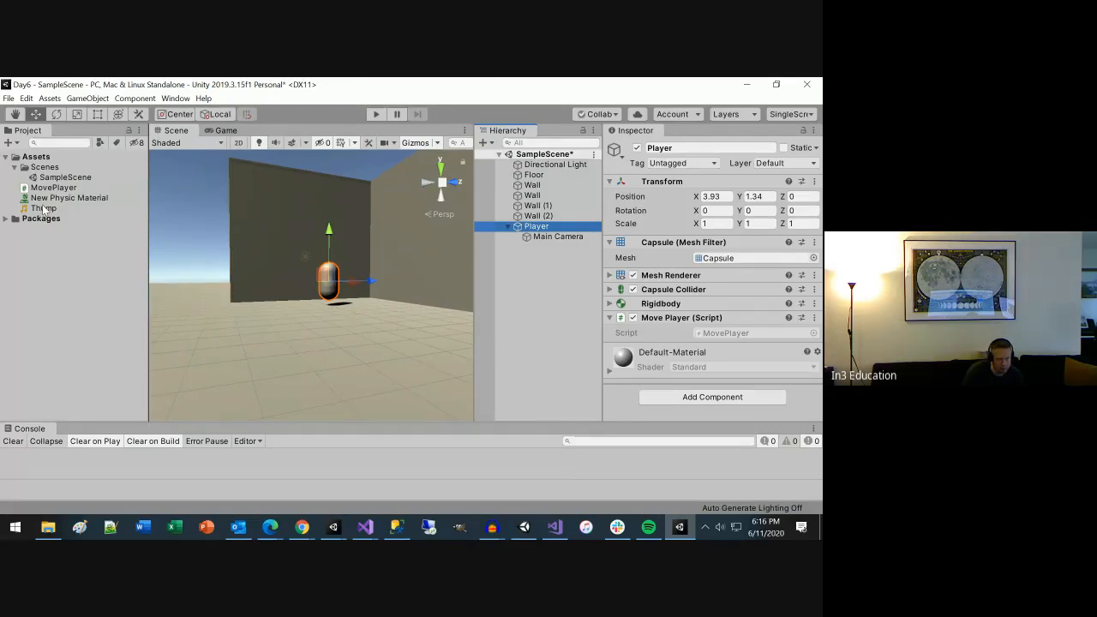
left_click_drag(43, 214, 639, 385)
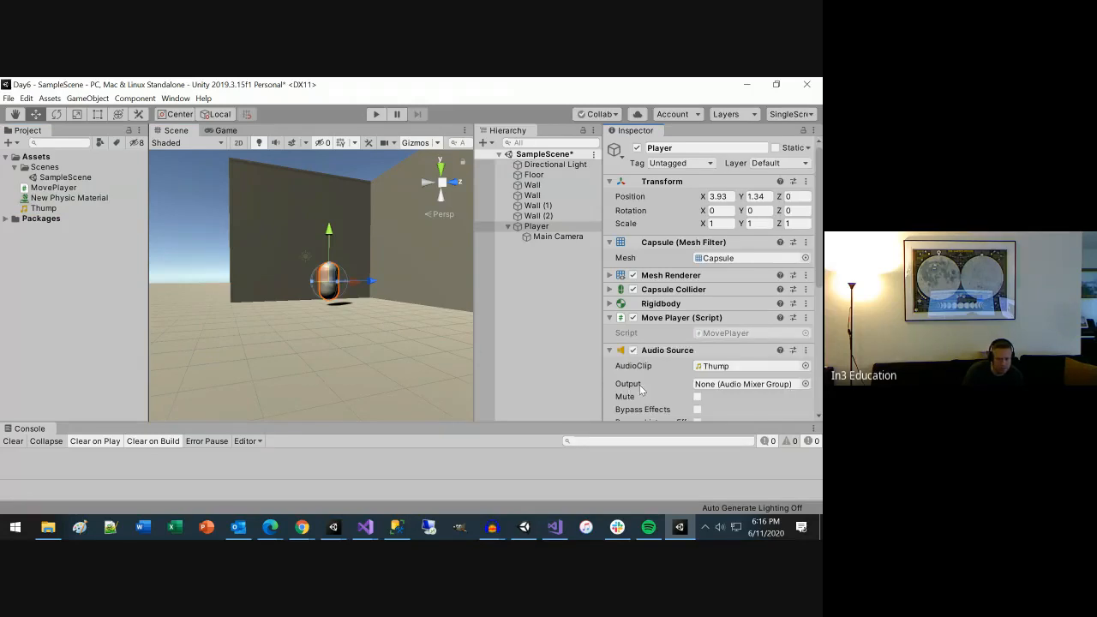
Step: Review the Audio Source settings on the Player and turn off Play On Awake
scroll(666, 375, "down", 3)
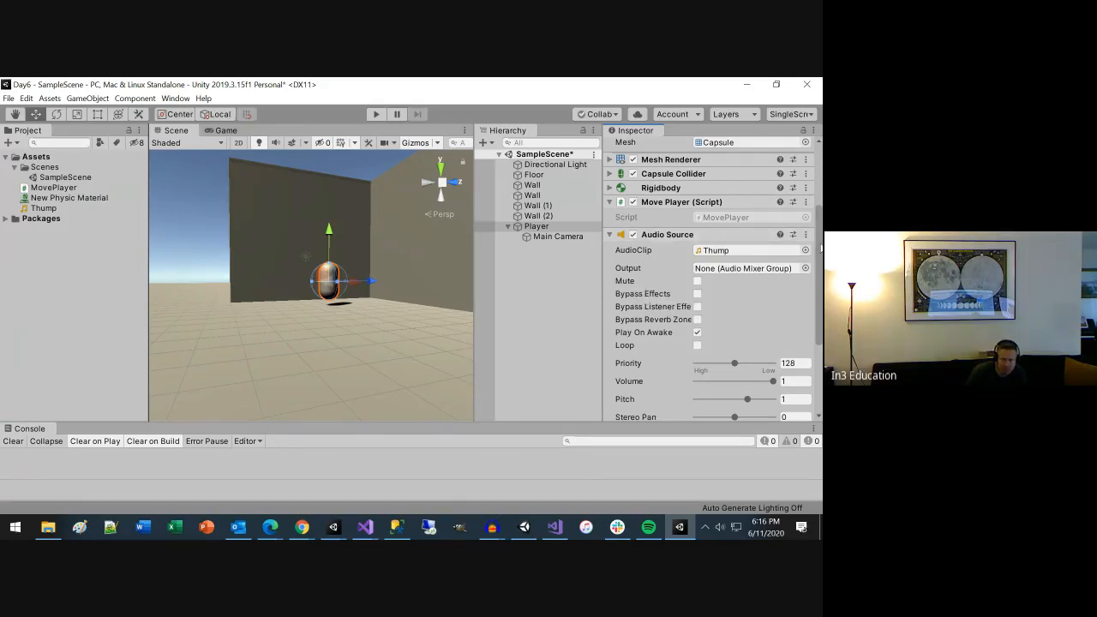
left_click(806, 235)
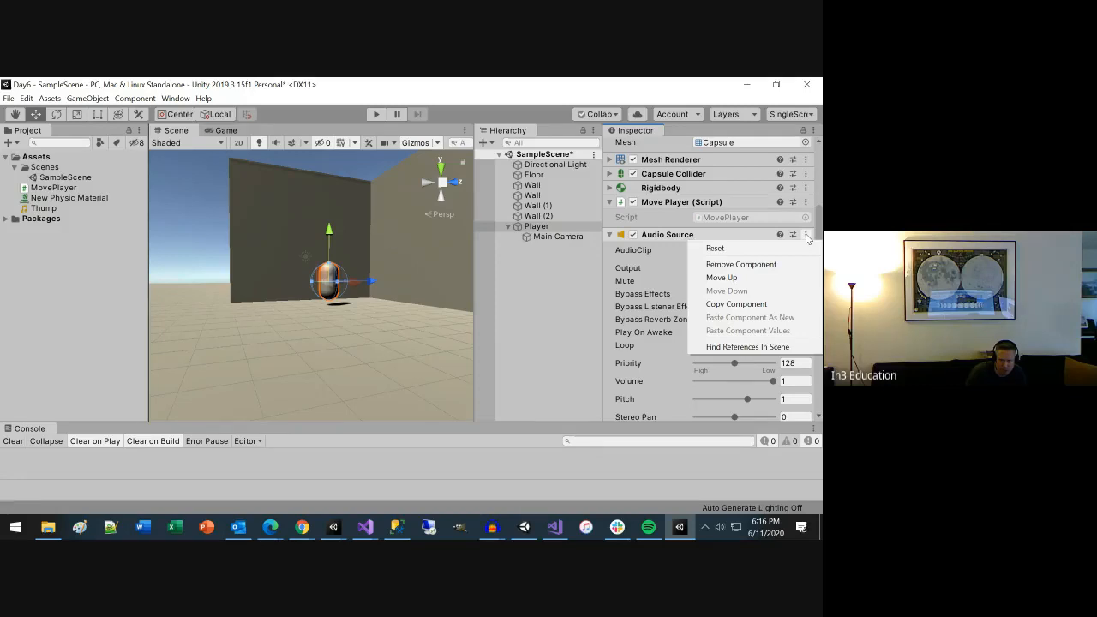
left_click(565, 296)
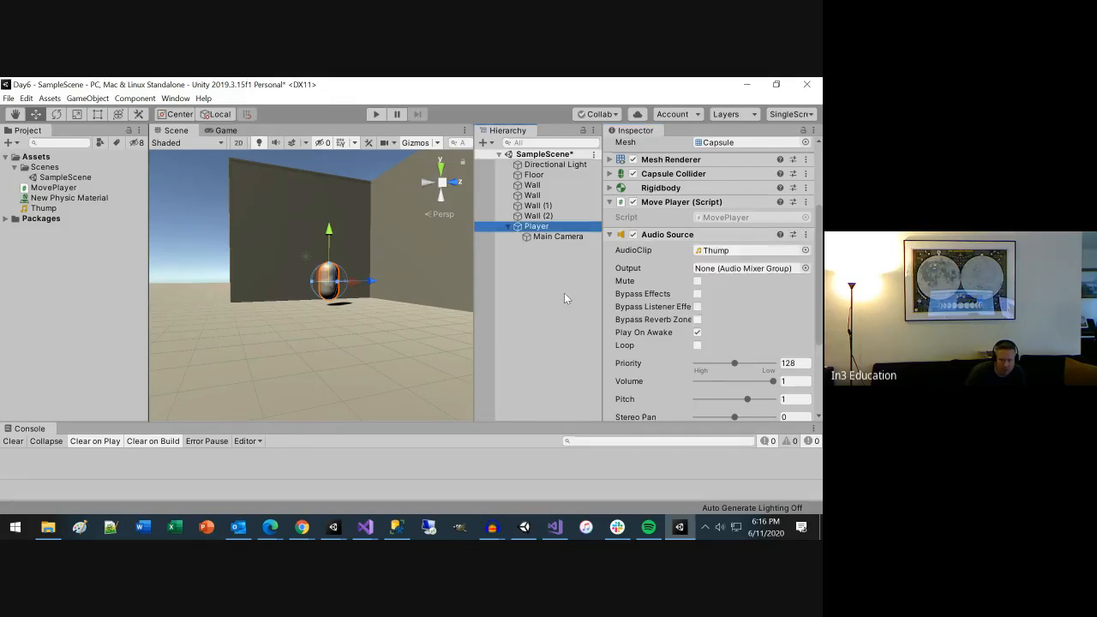
scroll(661, 296, "down", 3)
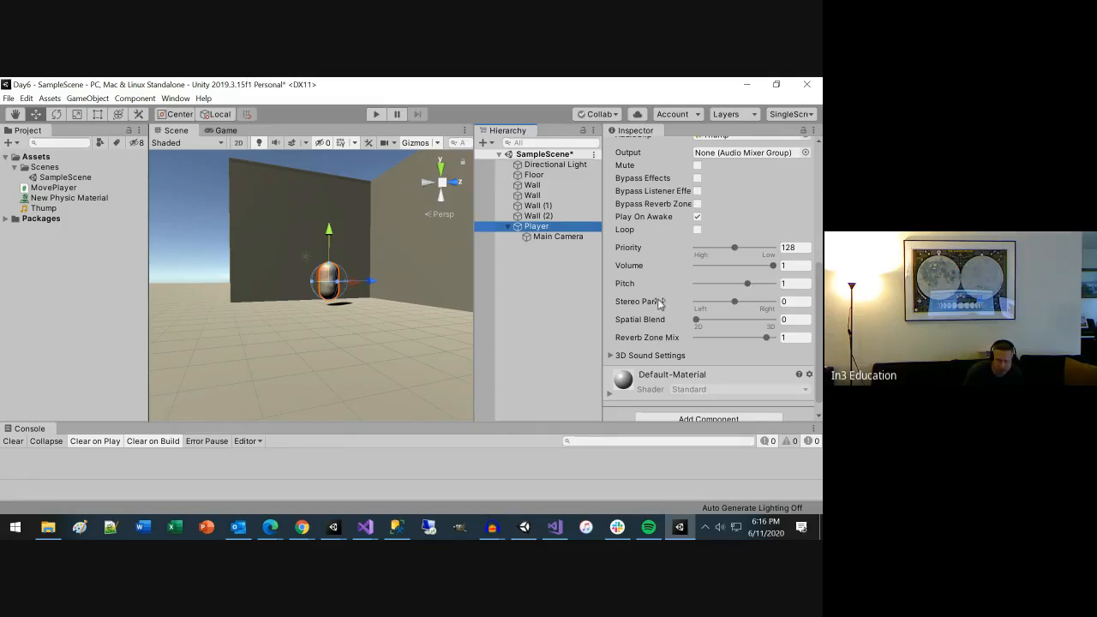
scroll(700, 311, "up", 3)
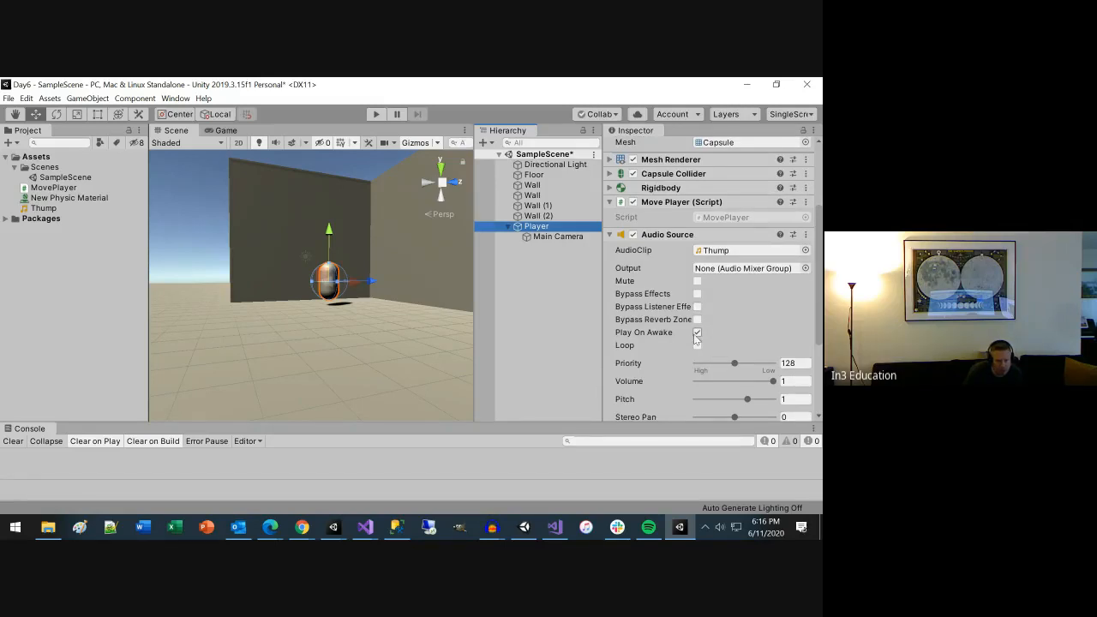
left_click(696, 332)
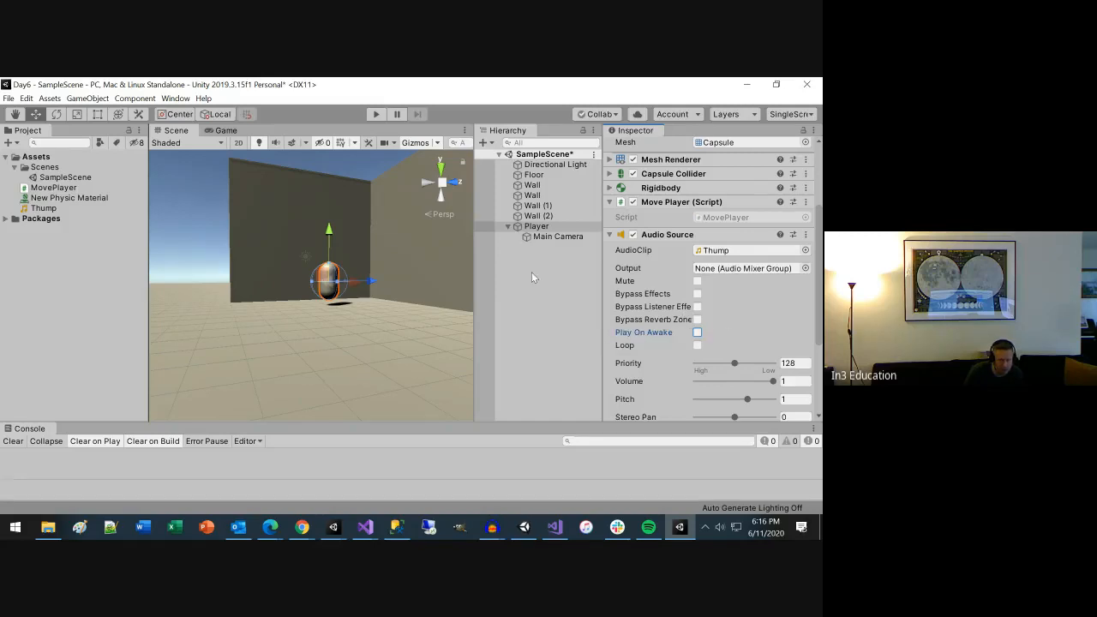
Step: Open the Player's MovePlayer script in Visual Studio and enlarge the code editor by shrinking the Output pane
left_click(704, 220)
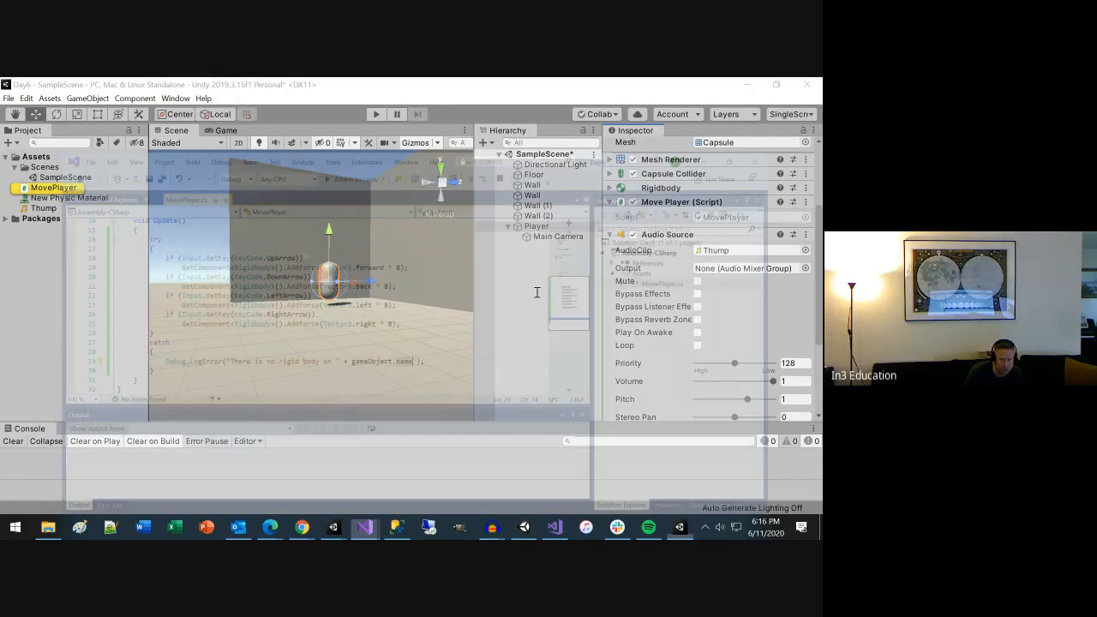
scroll(342, 257, "up", 1)
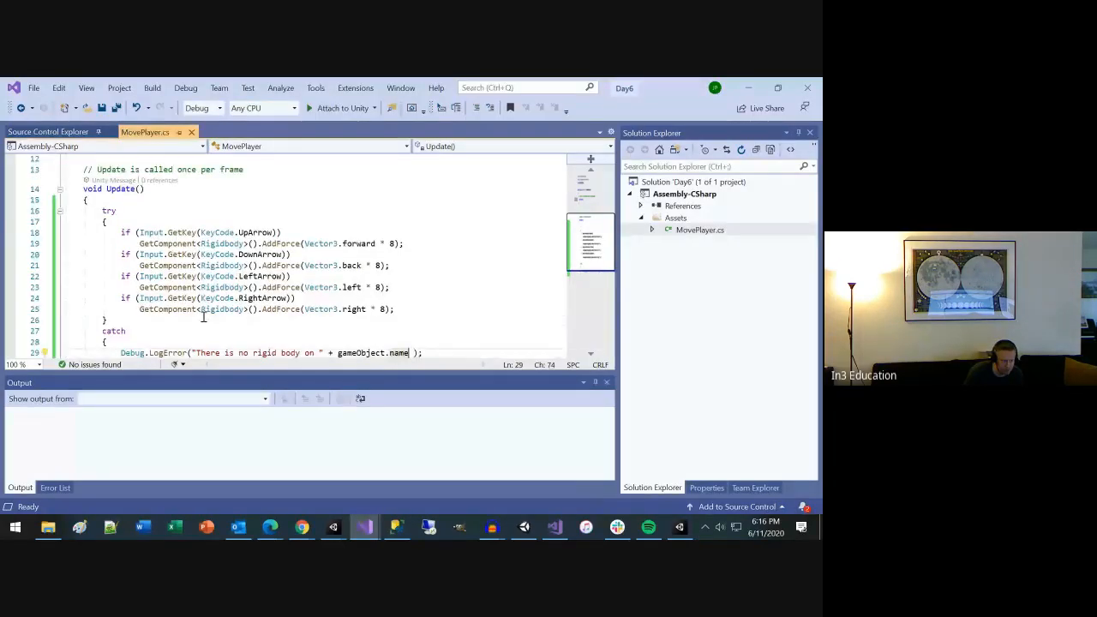
scroll(200, 321, "down", 1)
left_click_drag(208, 373, 216, 420)
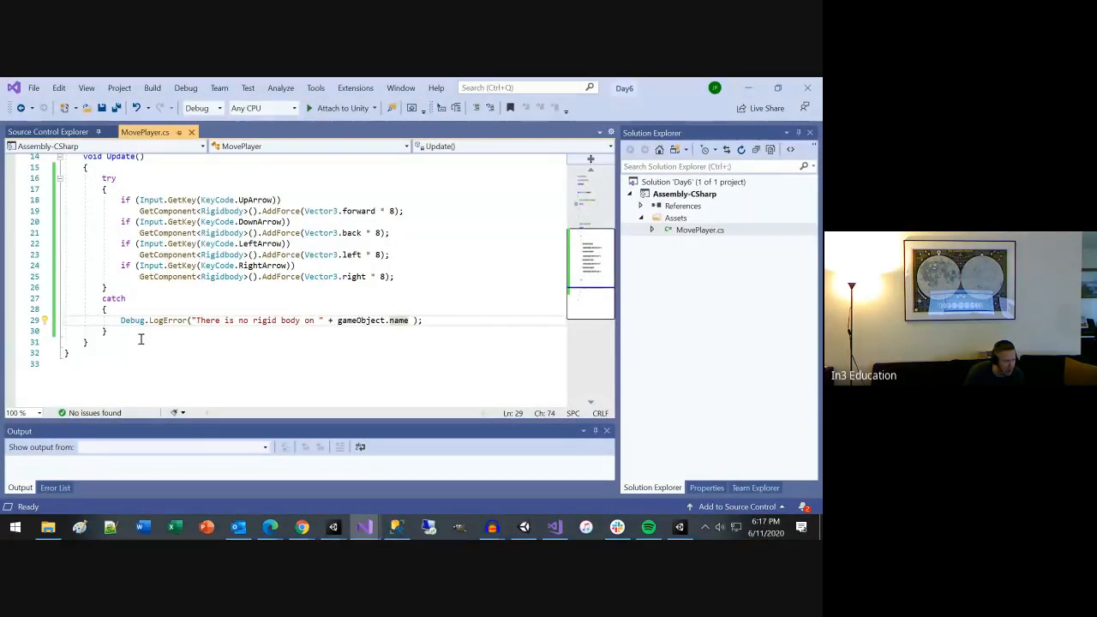
scroll(133, 368, "up", 1)
Step: Add an OnCollisionEnter(Collision collision) method below Update in the MovePlayer script
left_click(130, 373)
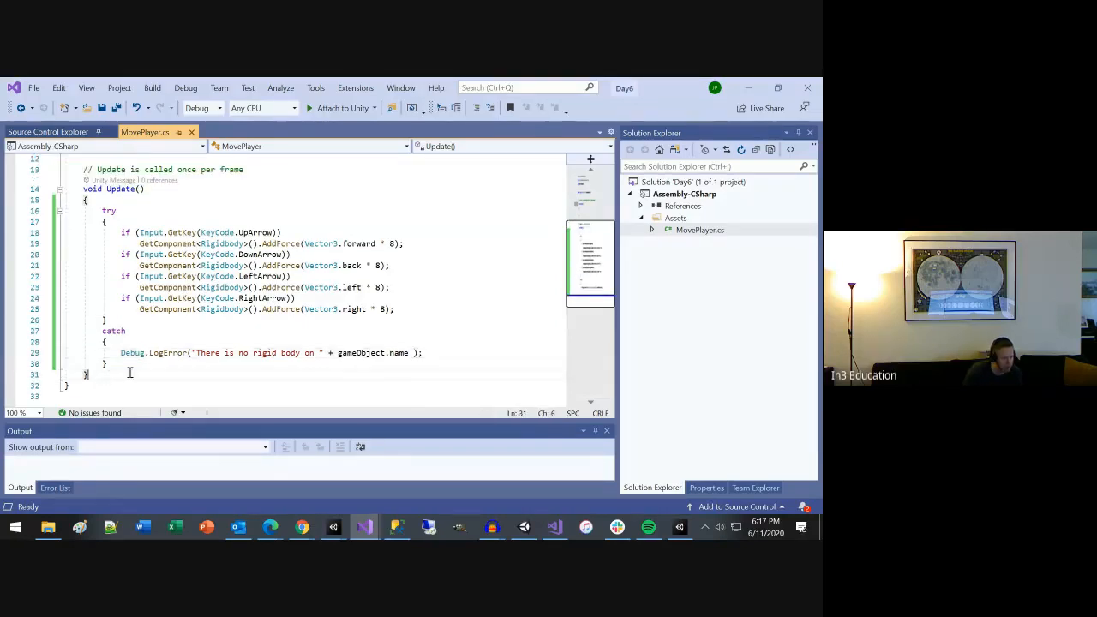
key("Return")
key("Return")
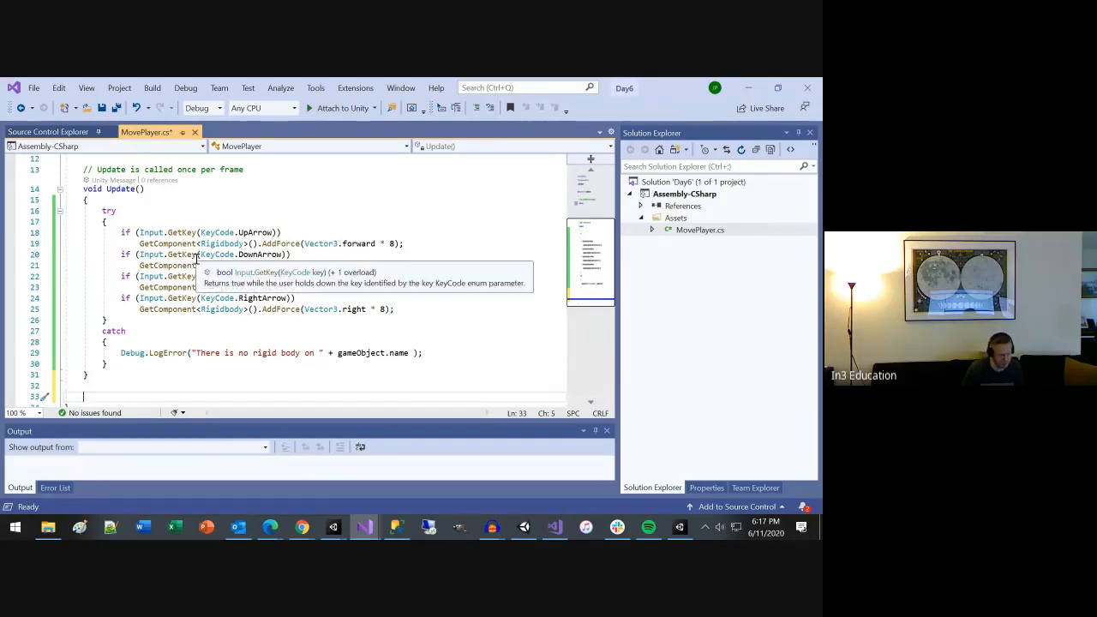
scroll(190, 278, "down", 1)
type("OnC")
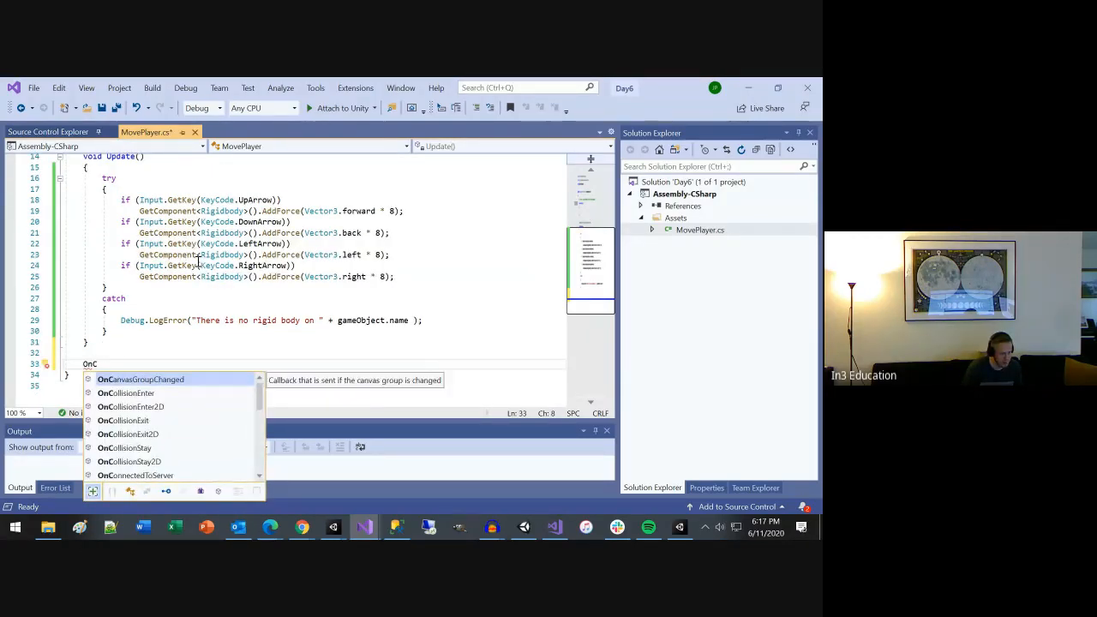
type("o")
key("Tab")
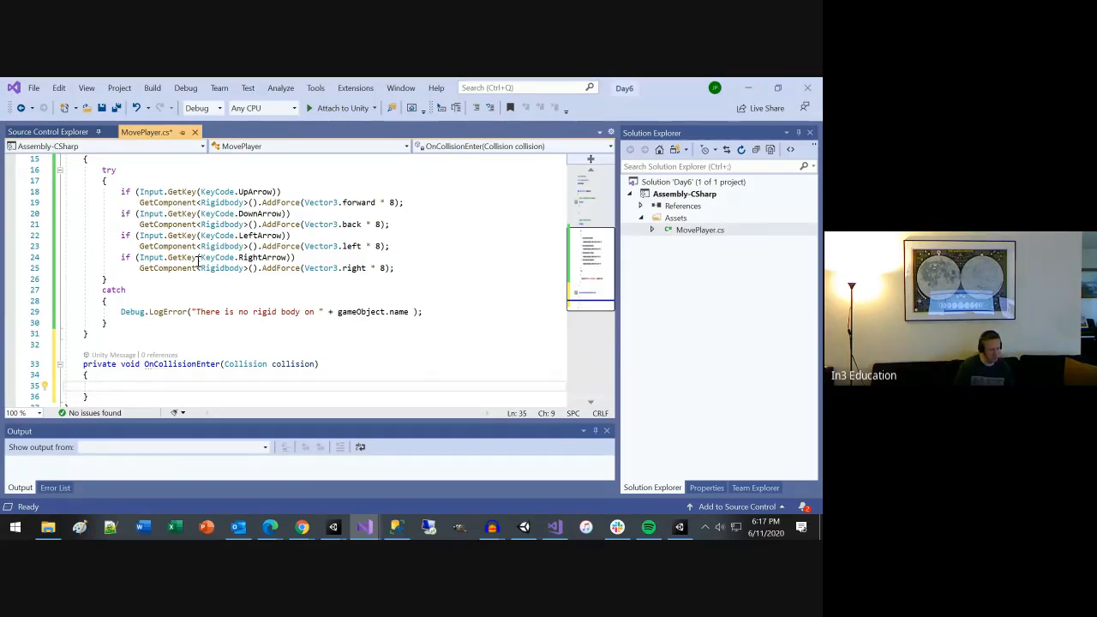
Step: Try to call a play method on GetComponent<AudioClip>() inside the body of OnCollisionEnter
type("Get")
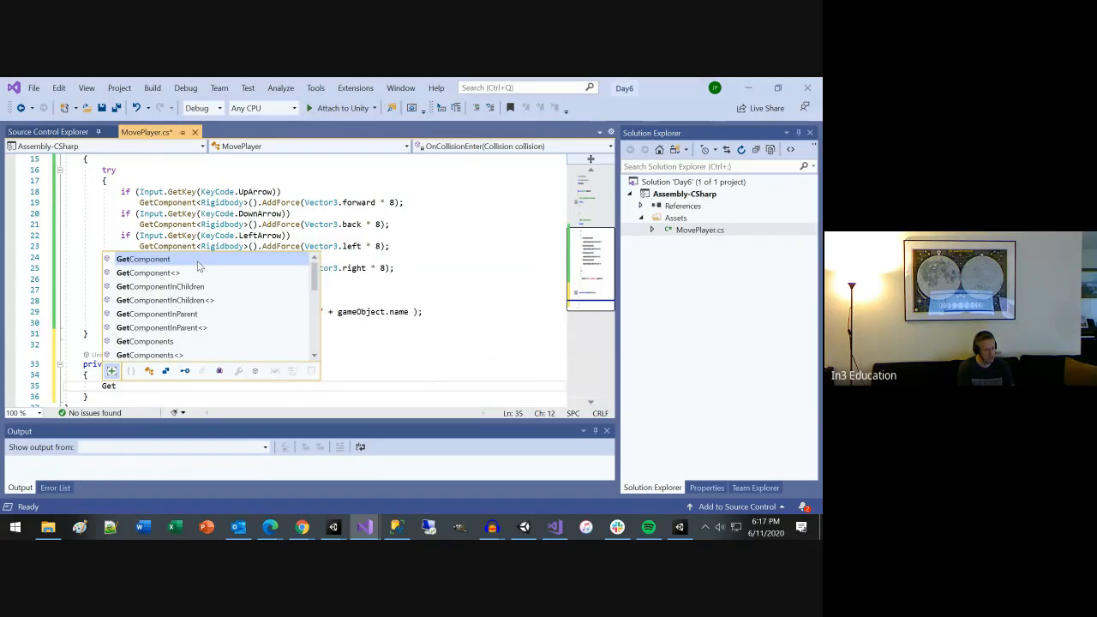
key("Tab")
type("<a")
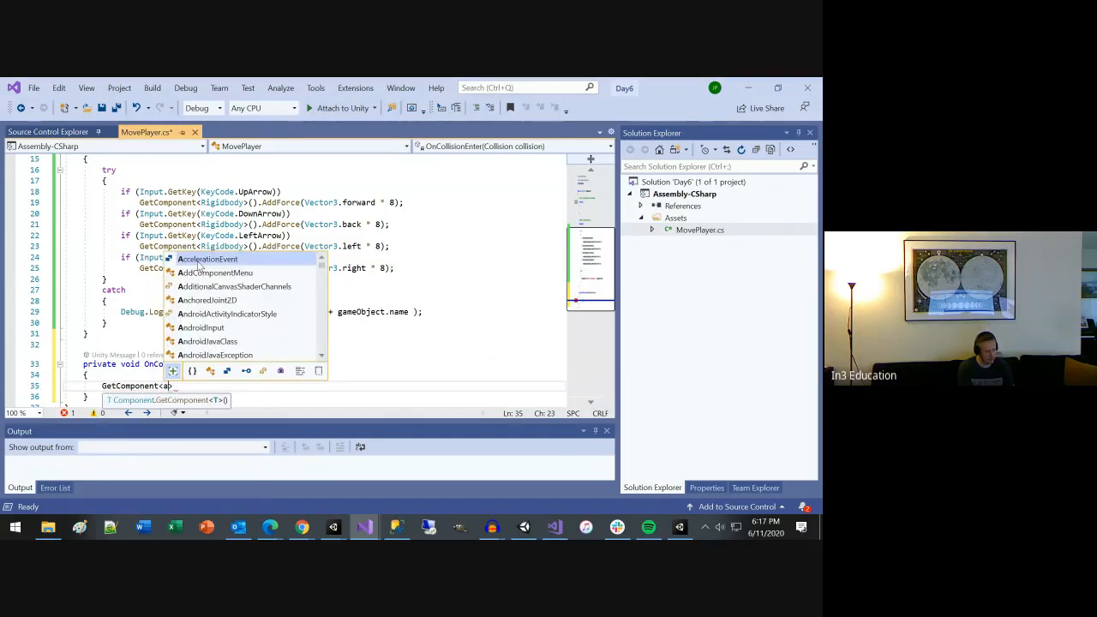
type("udio>")
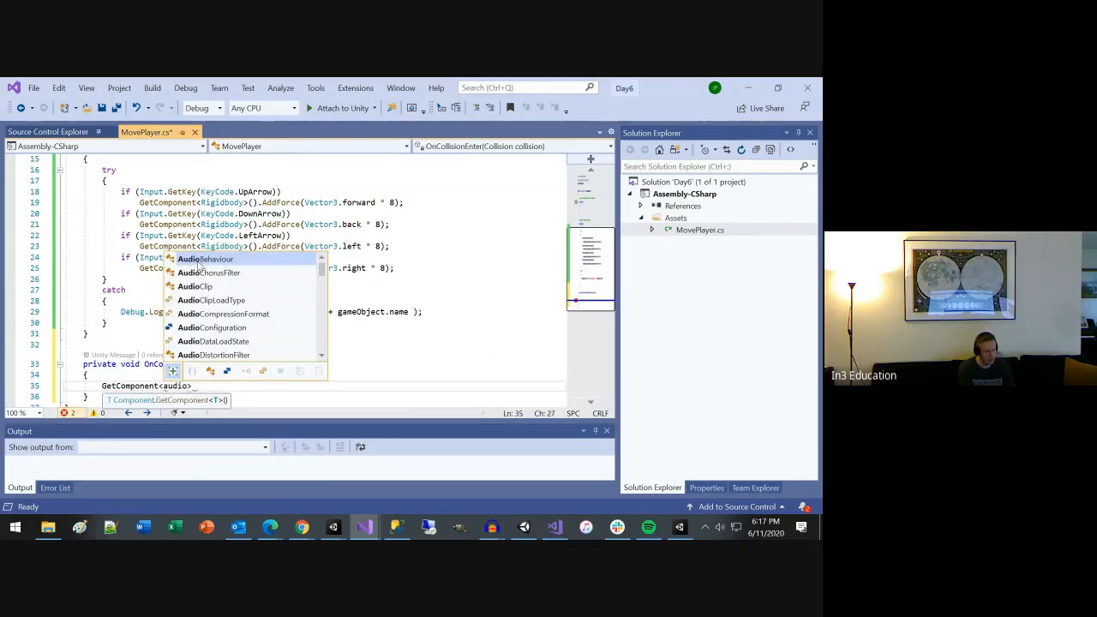
key("Down")
key("Down")
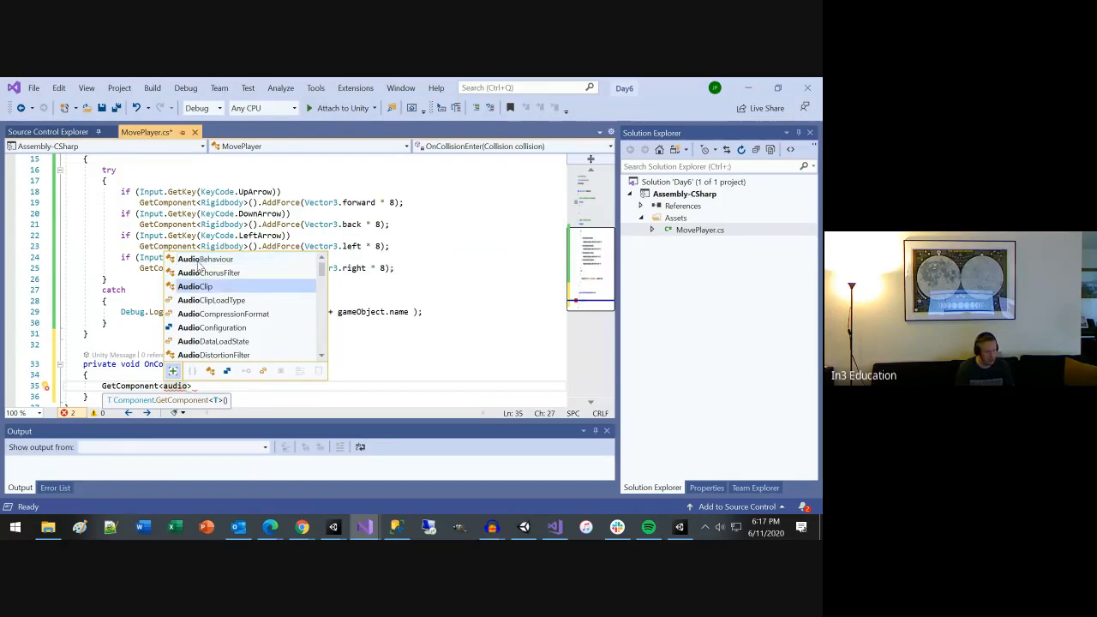
key("Tab")
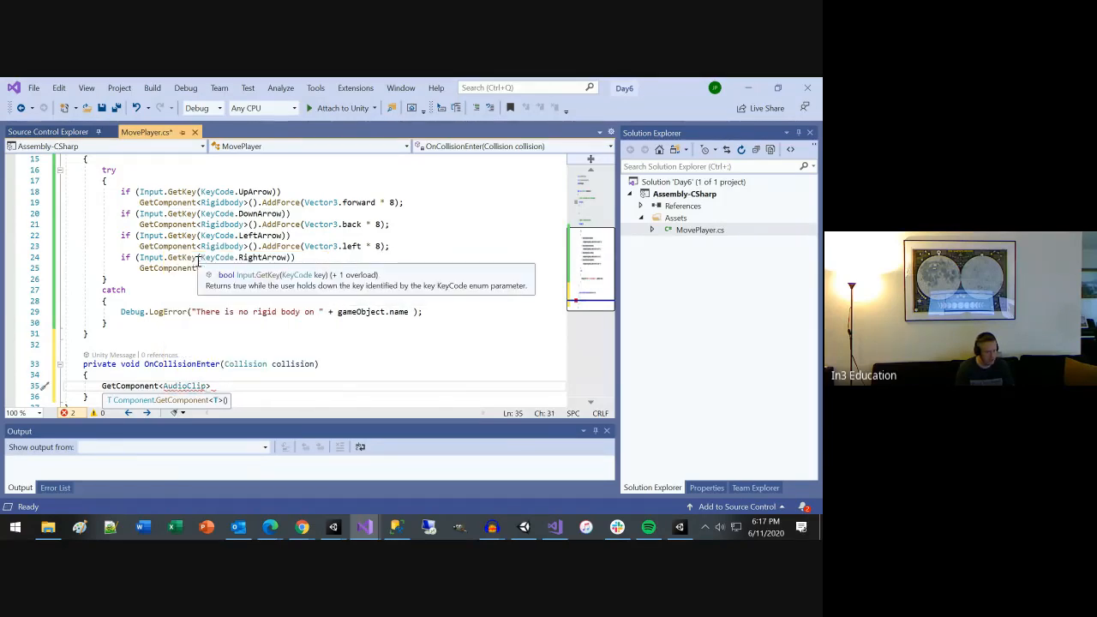
type(">().pla")
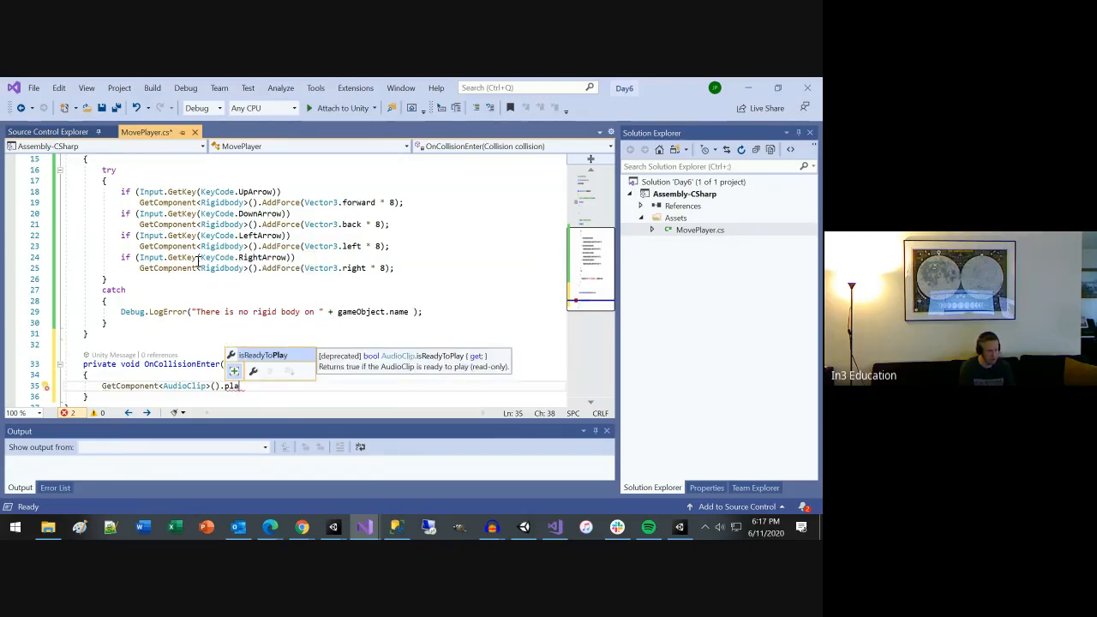
Step: Replace the AudioClip type in the GetComponent call with AudioSource, removing the unfinished method call after it
key("BackSpace")
key("BackSpace")
key("BackSpace")
key("BackSpace")
key("BackSpace")
key("BackSpace")
key("BackSpace")
key("BackSpace")
key("BackSpace")
key("BackSpace")
key("BackSpace")
key("BackSpace")
key("BackSpace")
key("BackSpace")
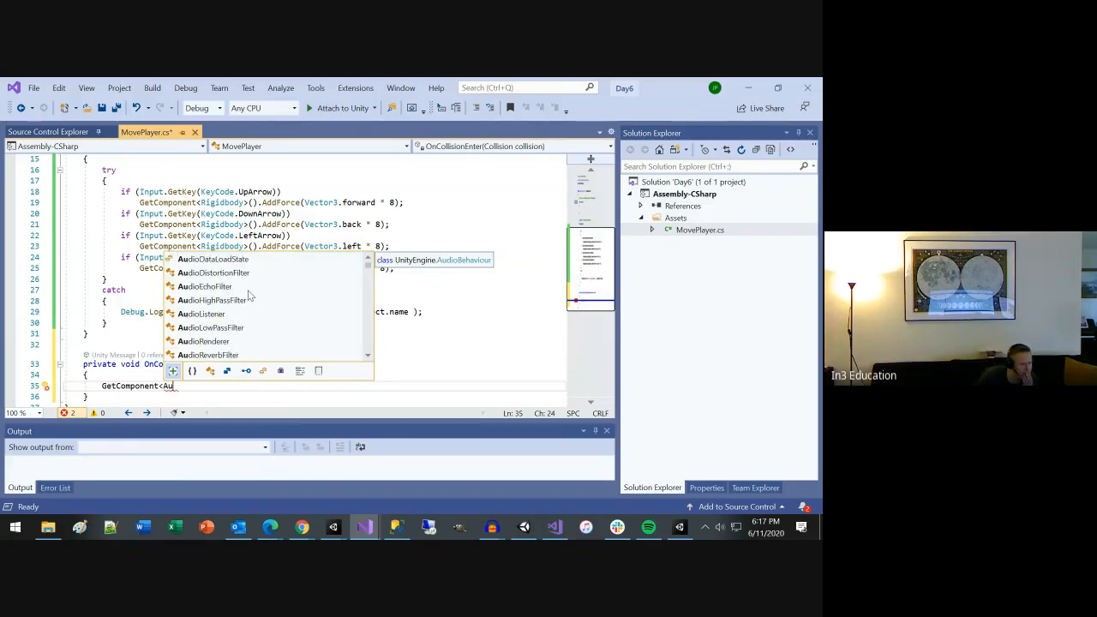
scroll(247, 293, "down", 5)
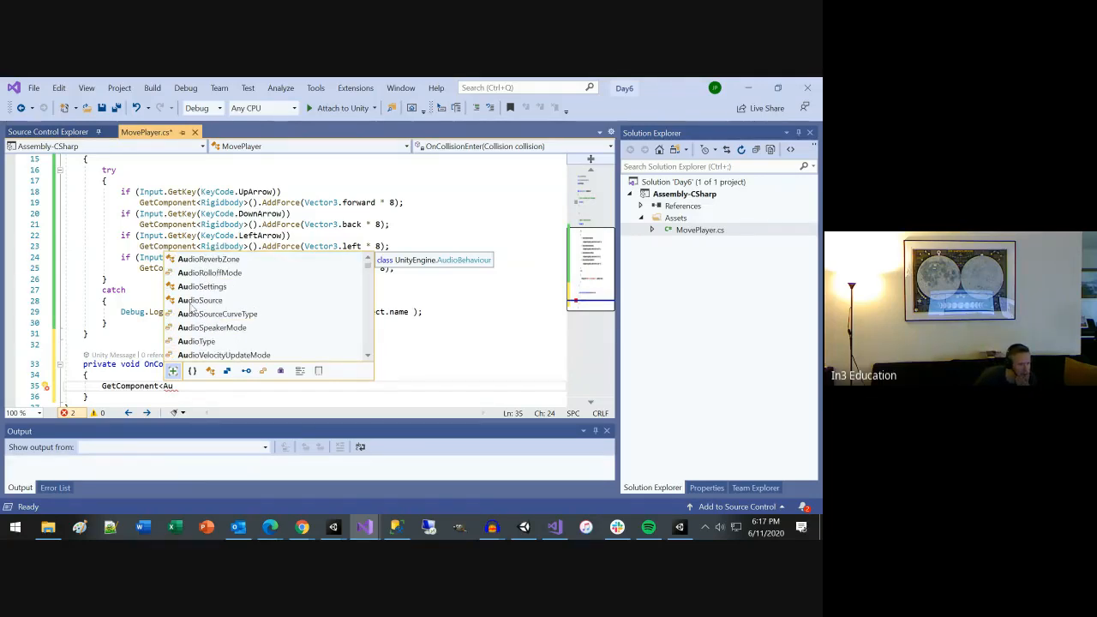
double_click(194, 301)
type(">(")
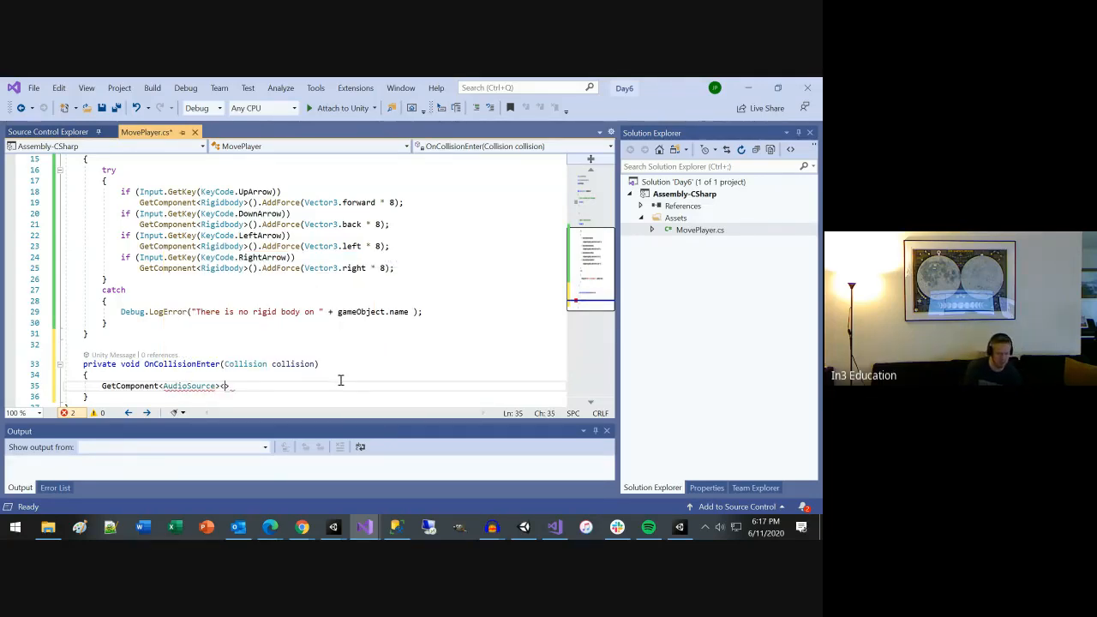
key("BackSpace")
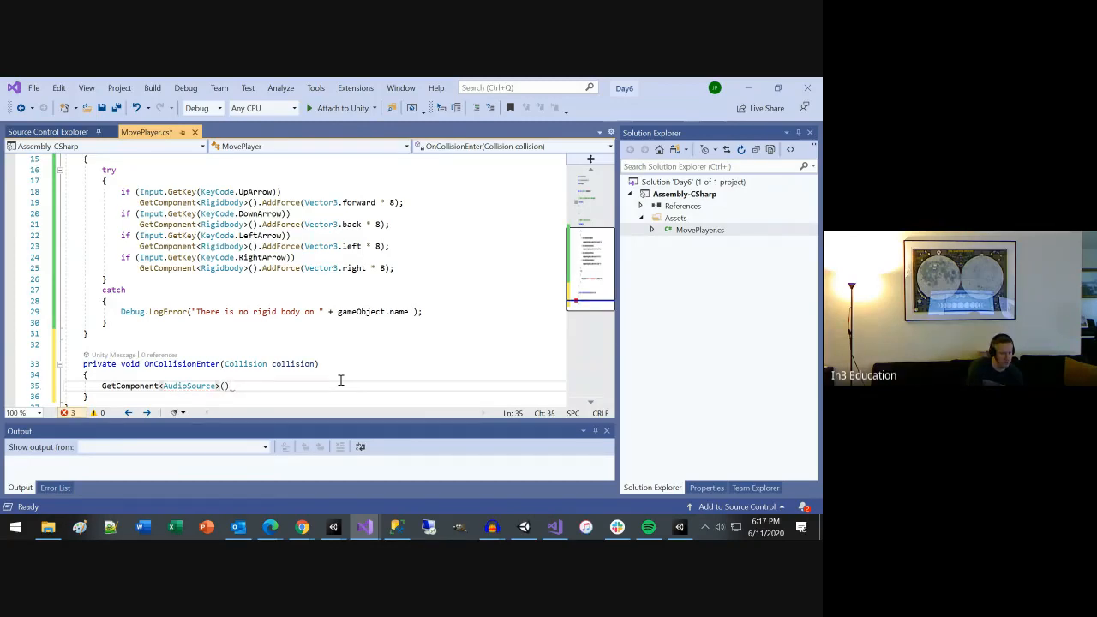
Step: Complete the GetComponent<AudioSource>() call and append the Play method name to it
type("().")
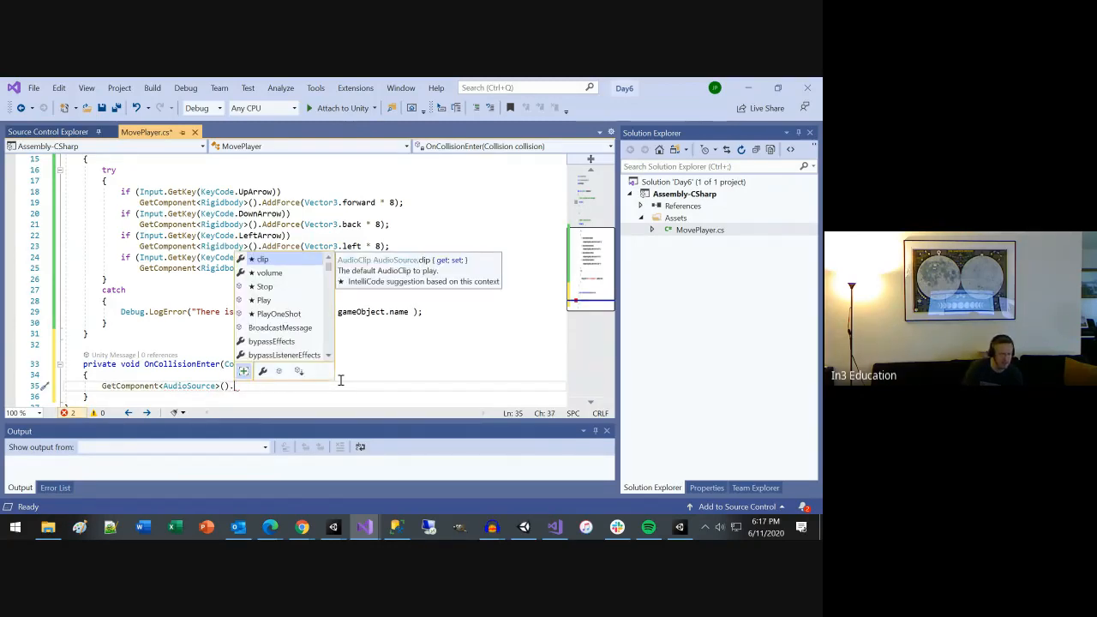
key("Down")
key("Down")
key("Down")
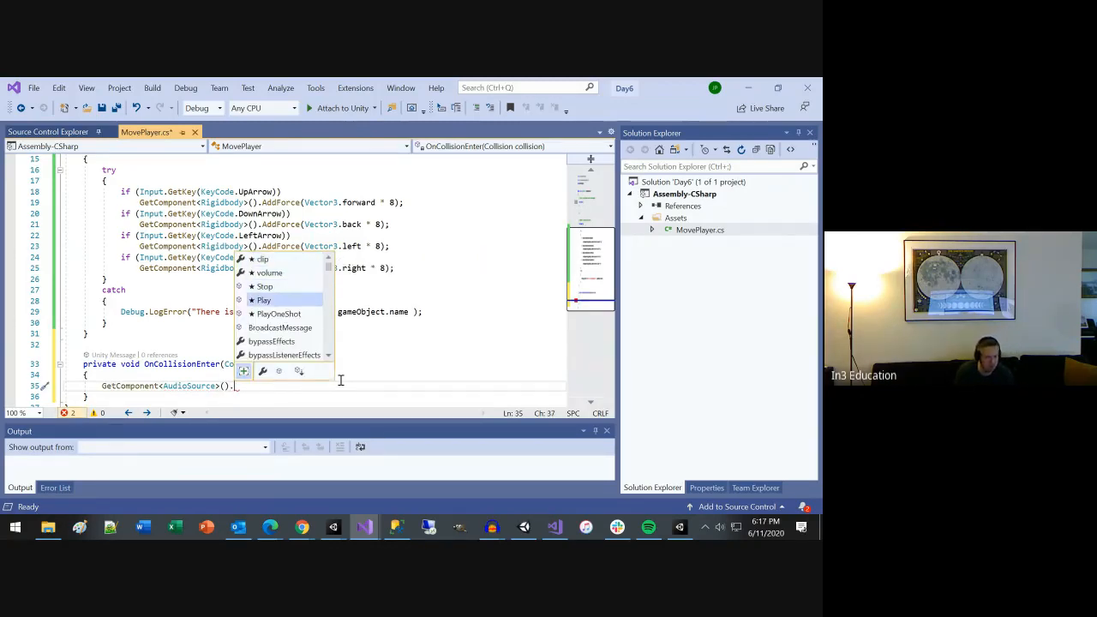
key("Tab")
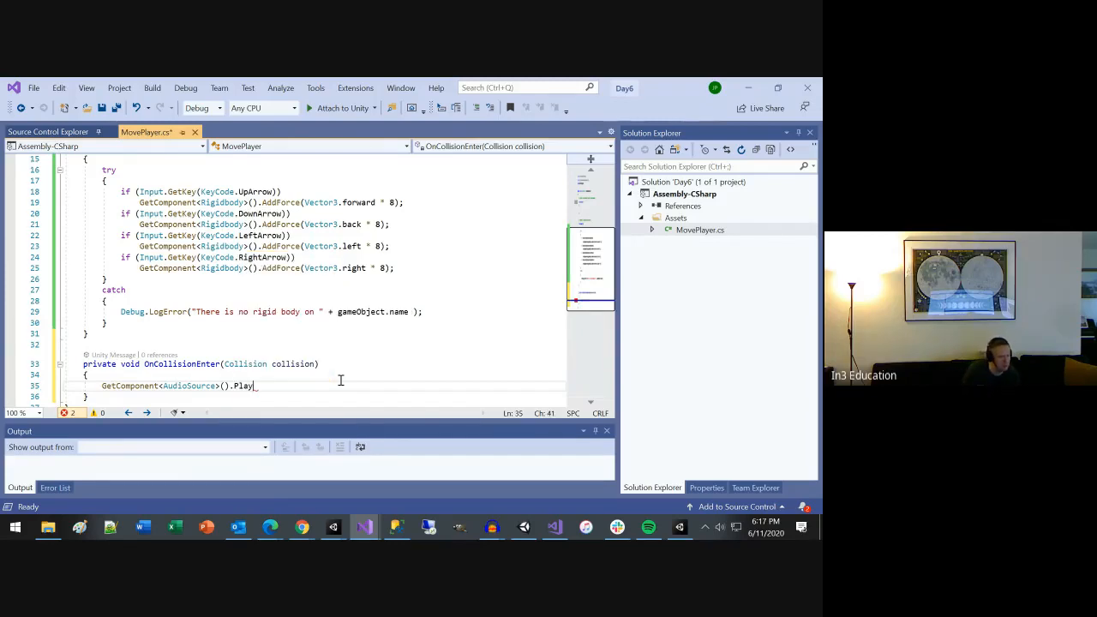
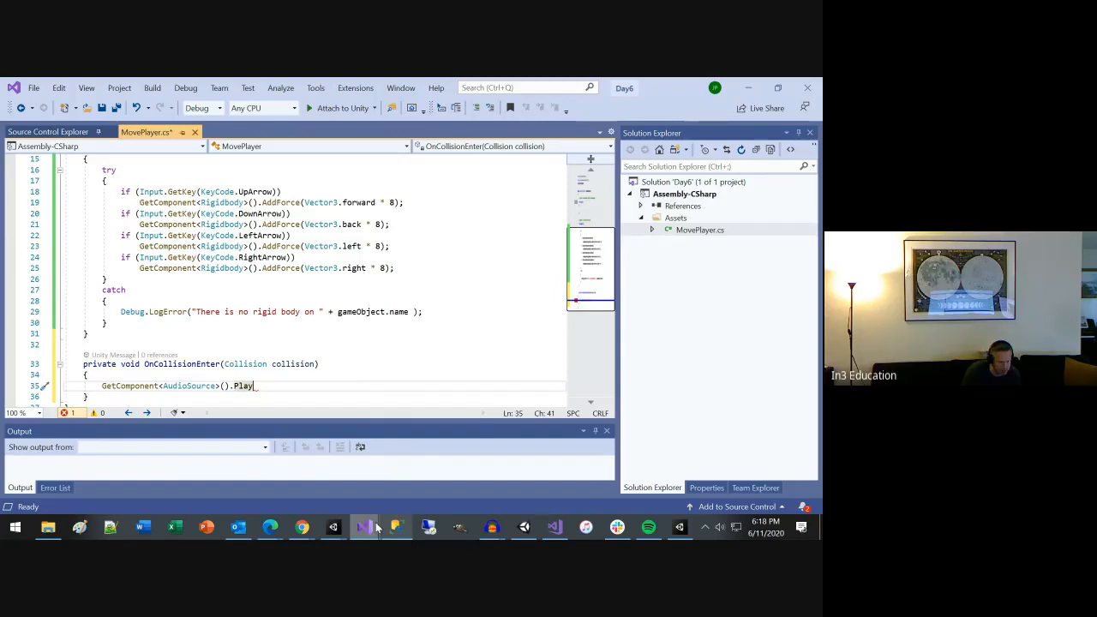
Step: Switch to Unity and search the components that can be added to the Player for an audio clip component, adding nothing
mouse_move(333, 529)
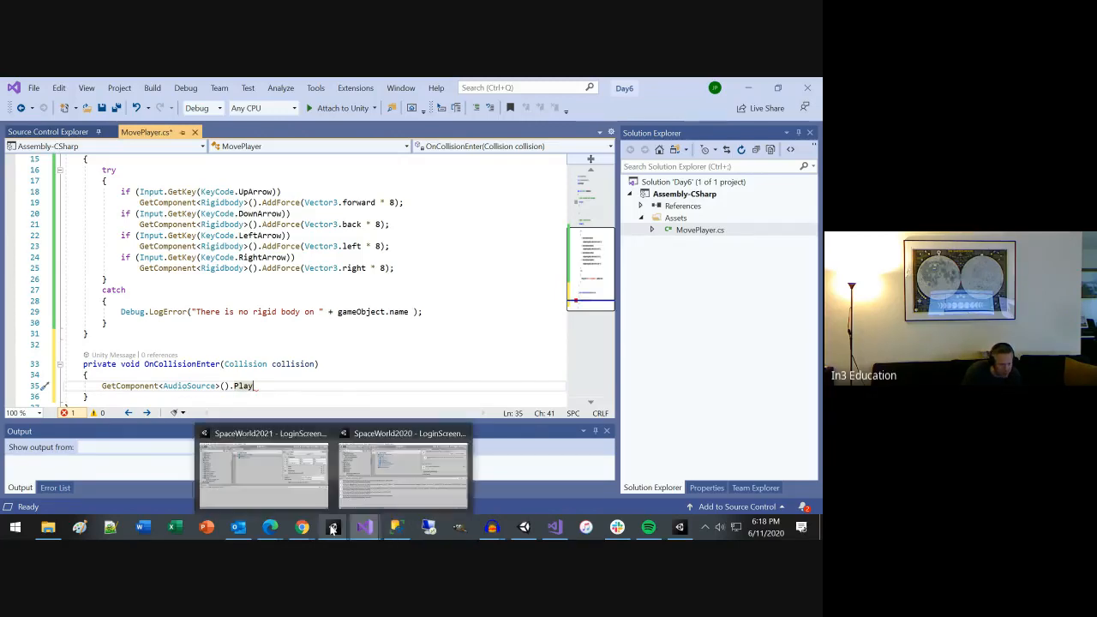
left_click(679, 527)
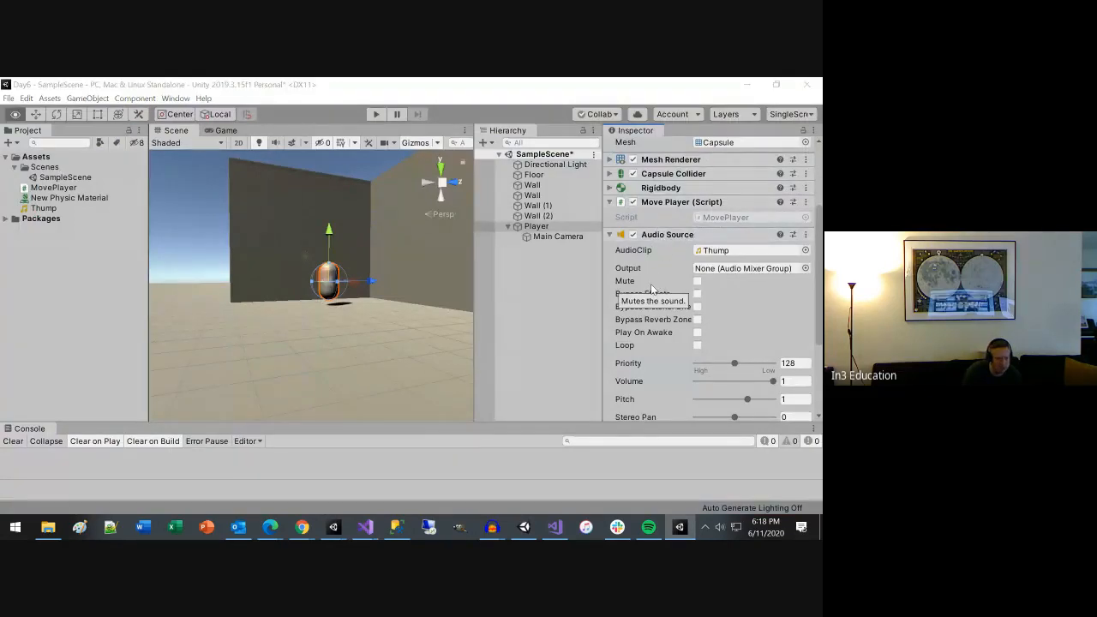
key("alt+Tab")
key("alt+Tab")
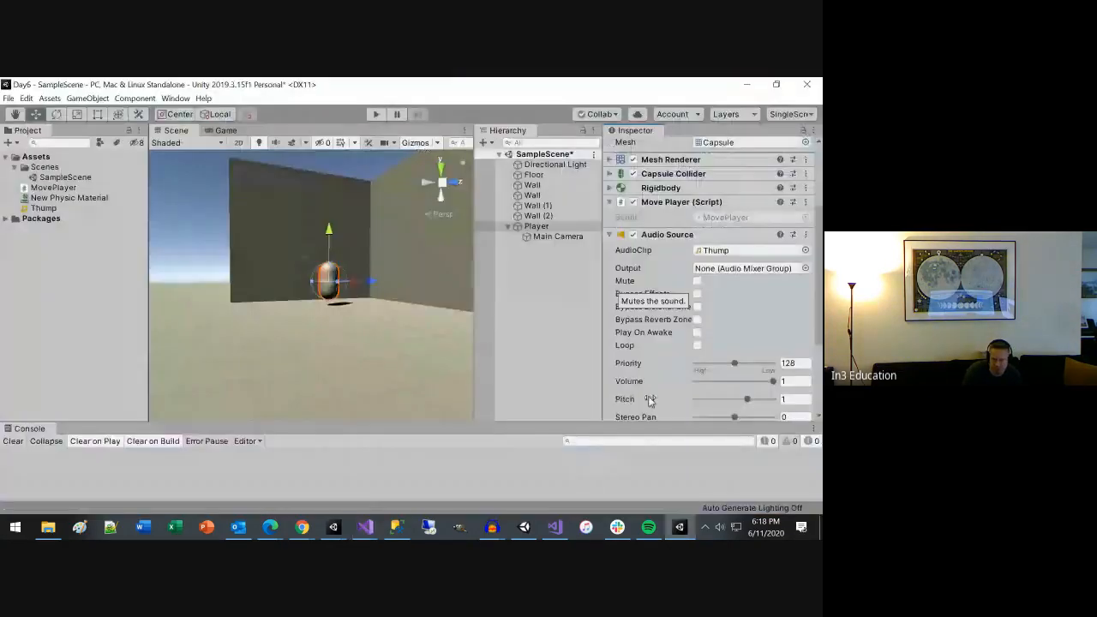
scroll(725, 385, "down", 3)
left_click(698, 406)
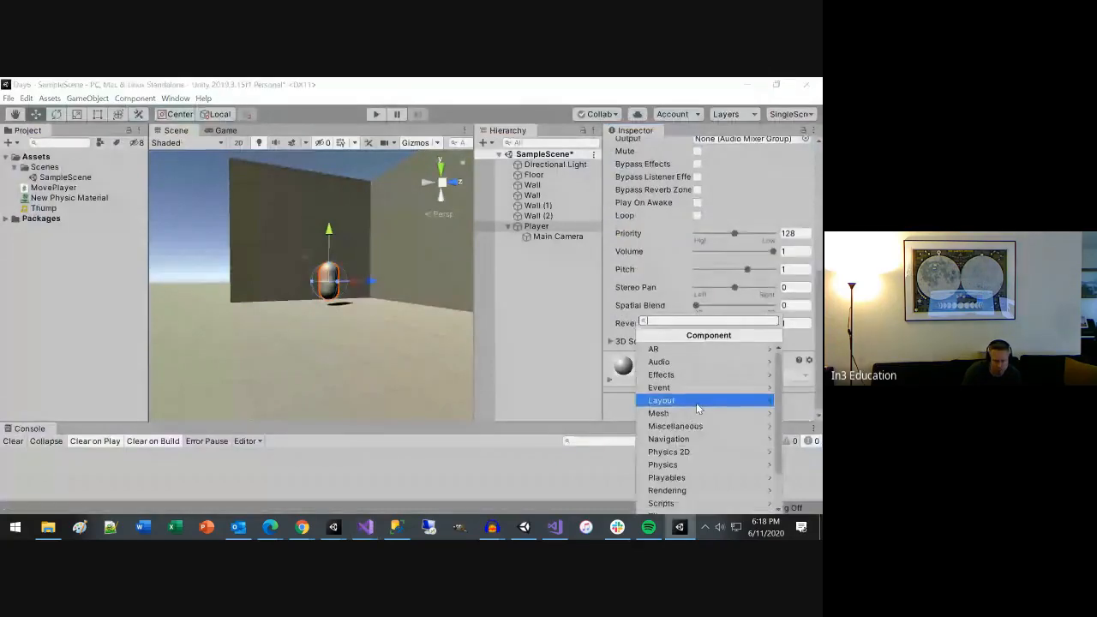
type("audio")
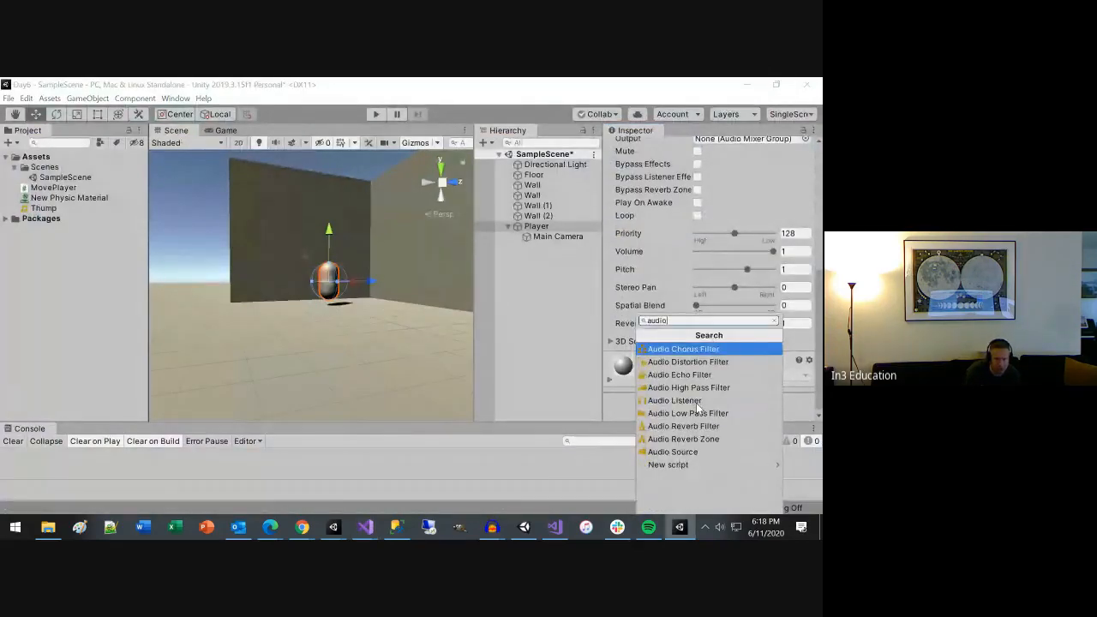
type("cl")
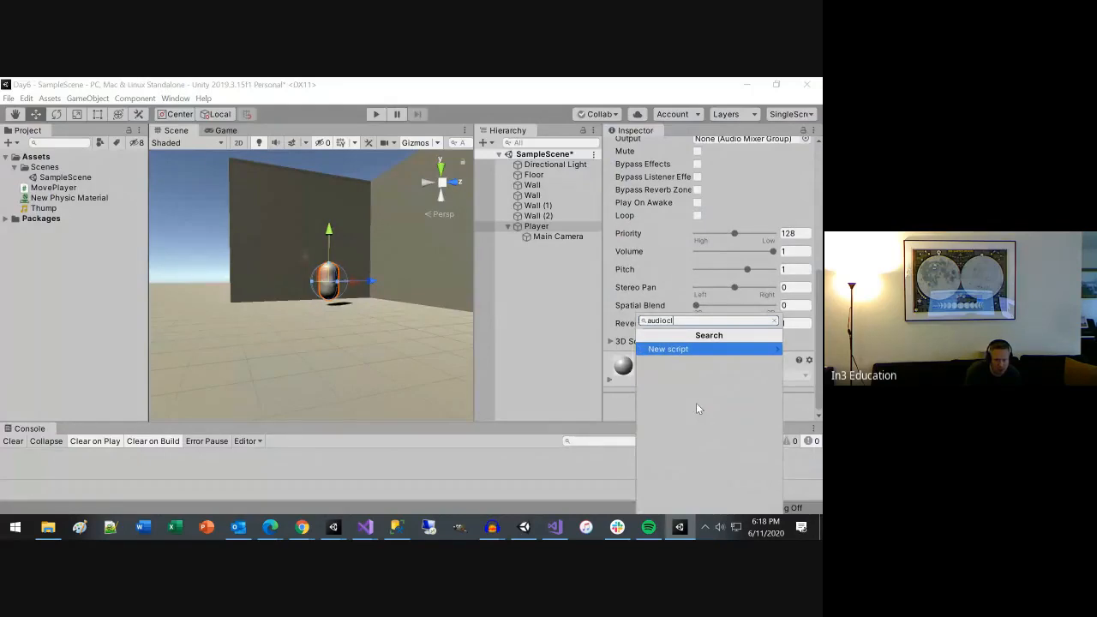
key("BackSpace")
key("BackSpace")
key("BackSpace")
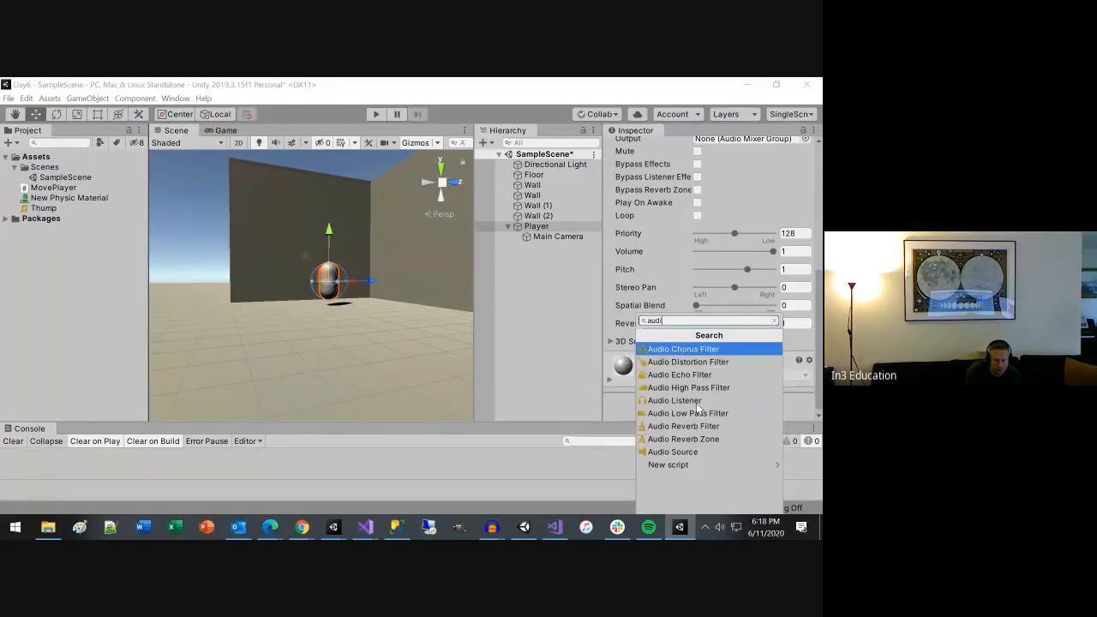
key("BackSpace")
key("BackSpace")
key("BackSpace")
key("Escape")
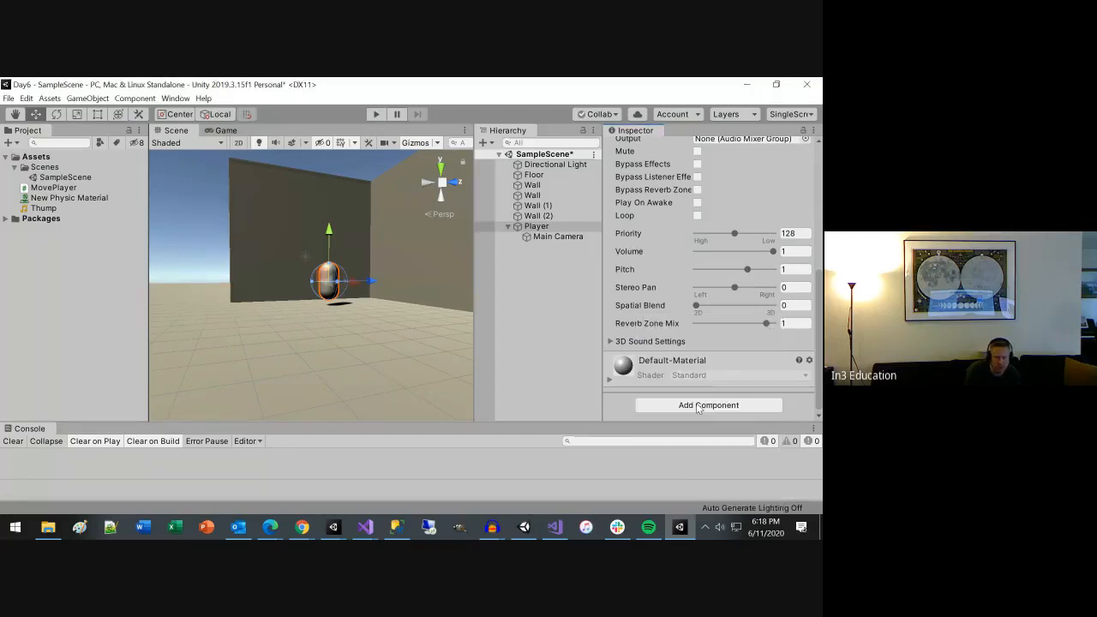
Step: Back in Visual Studio, insert a blank line above the GetComponent<AudioSource>() line and open the AudioSource class definition
key("alt+Tab")
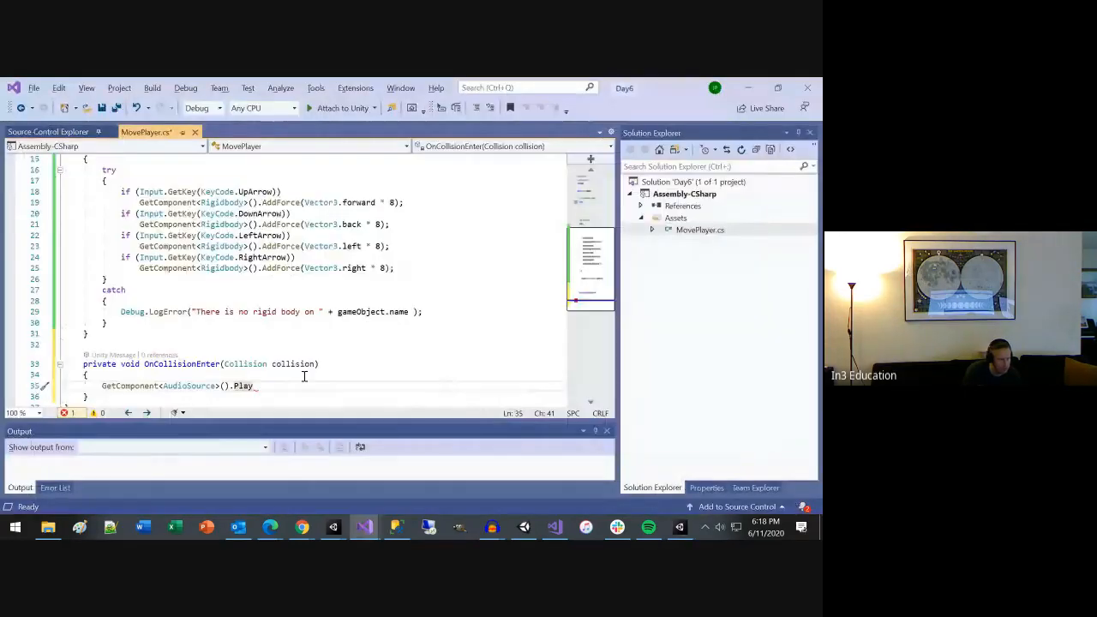
key("ctrl+Return")
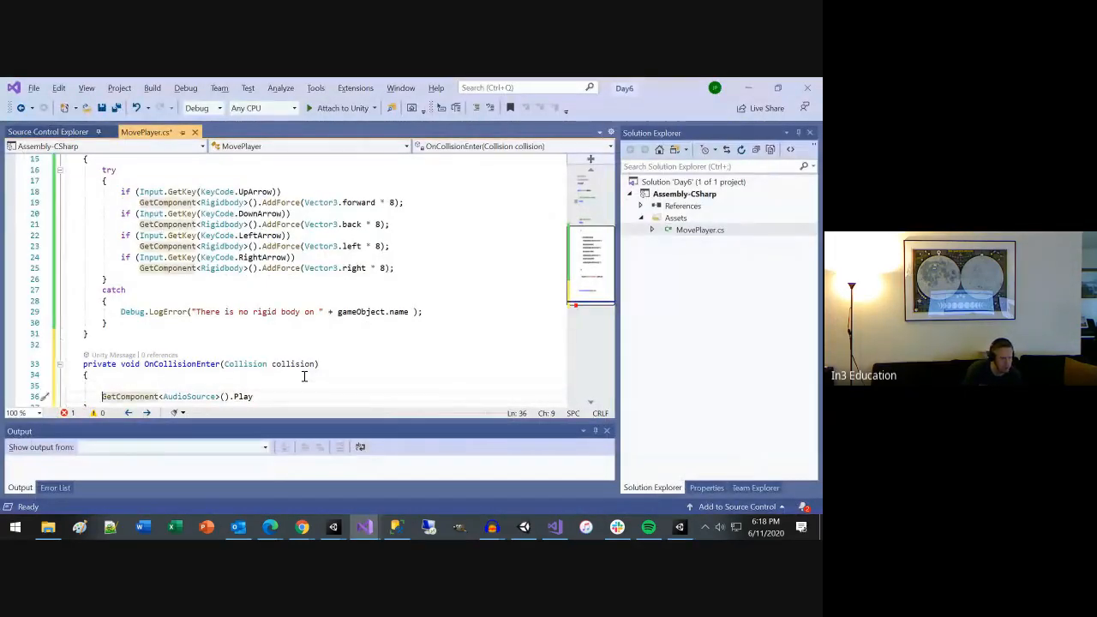
scroll(296, 373, "down", 2)
left_click(199, 331)
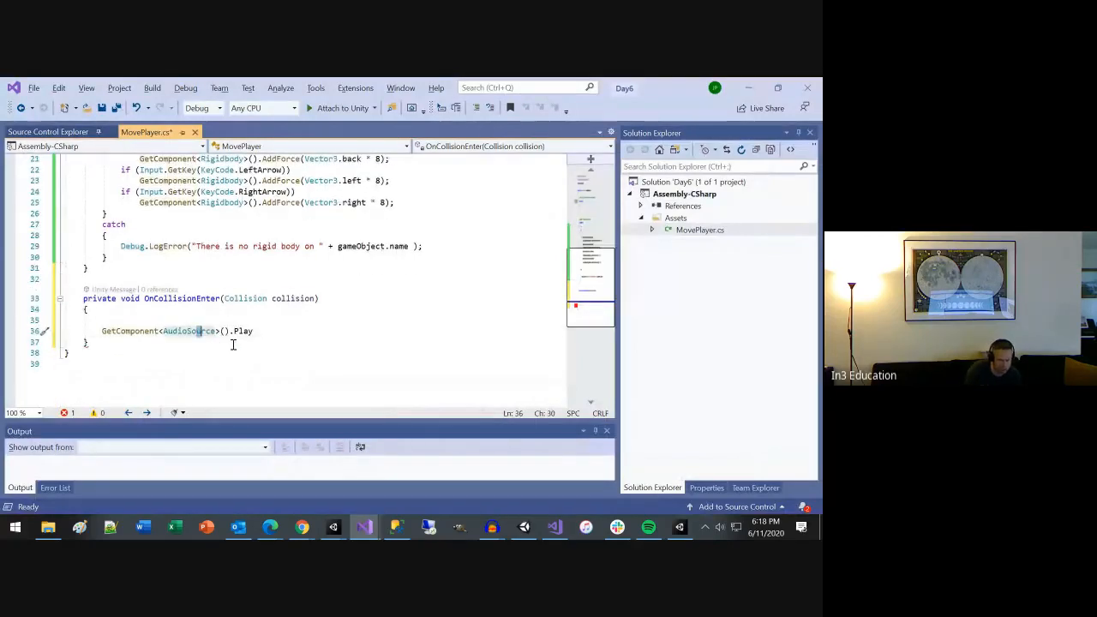
key("F12")
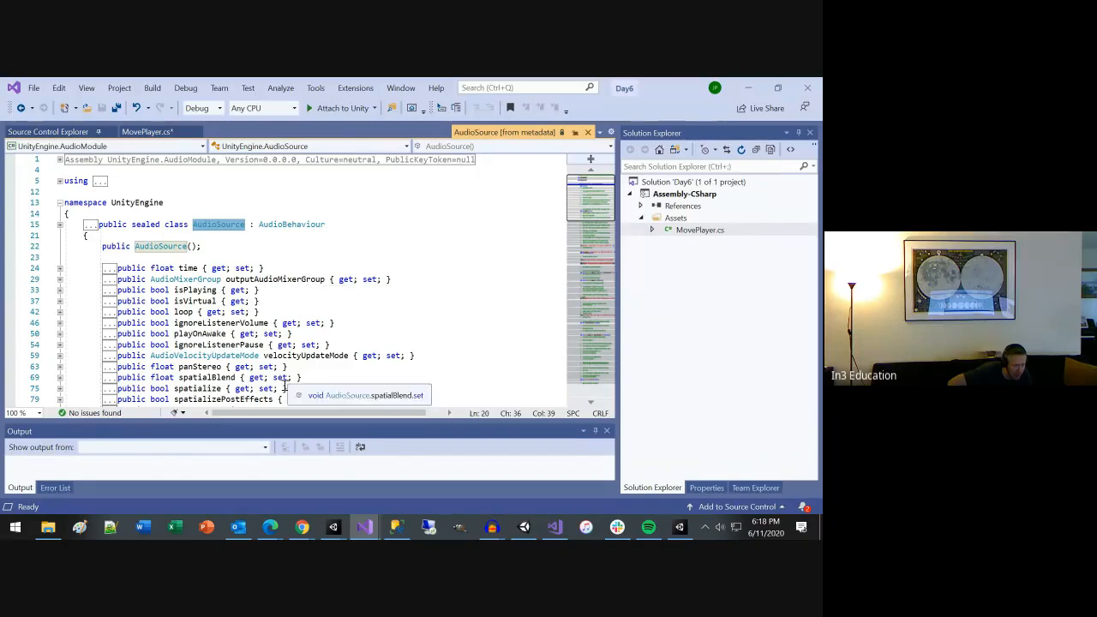
Step: Examine the AudioBehaviour base class of AudioSource and its parent class, and return to the MovePlayer script
left_click(237, 225)
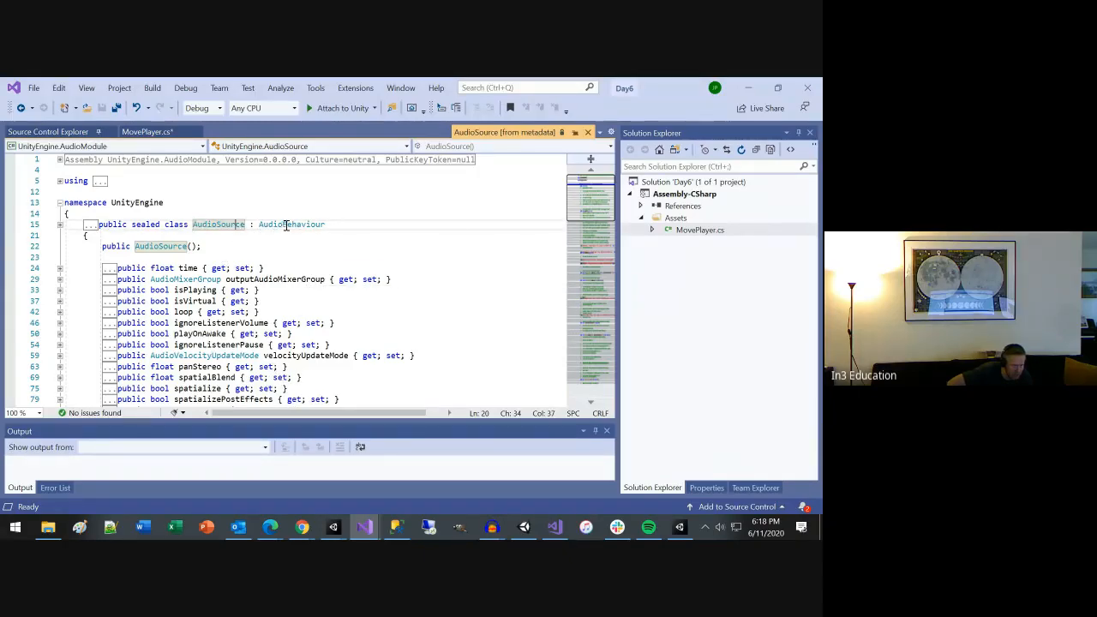
left_click(276, 225)
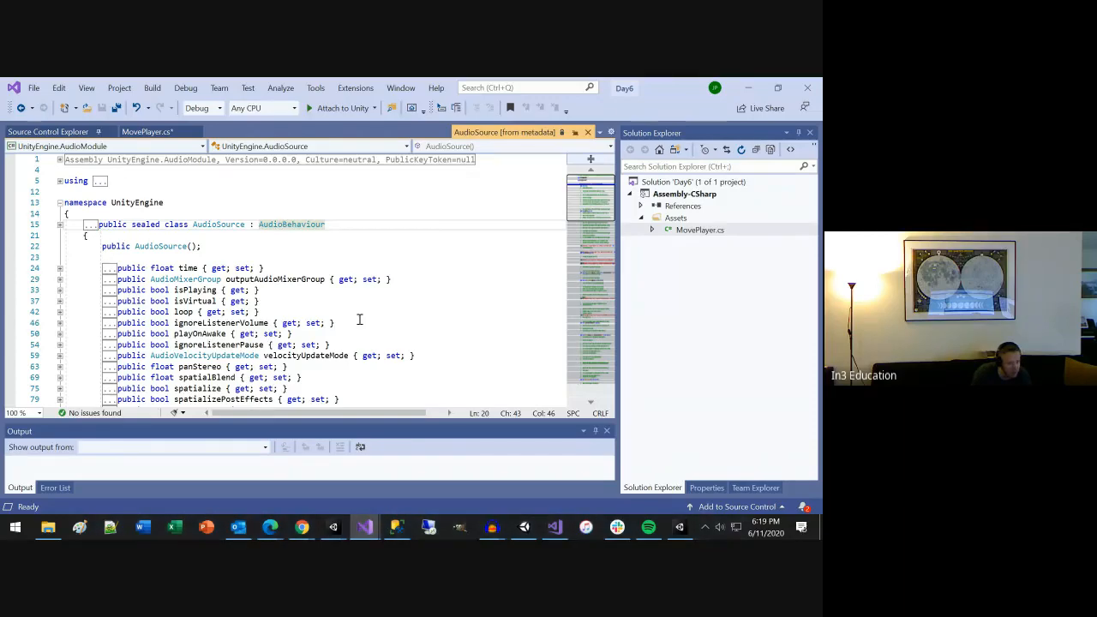
key("F12")
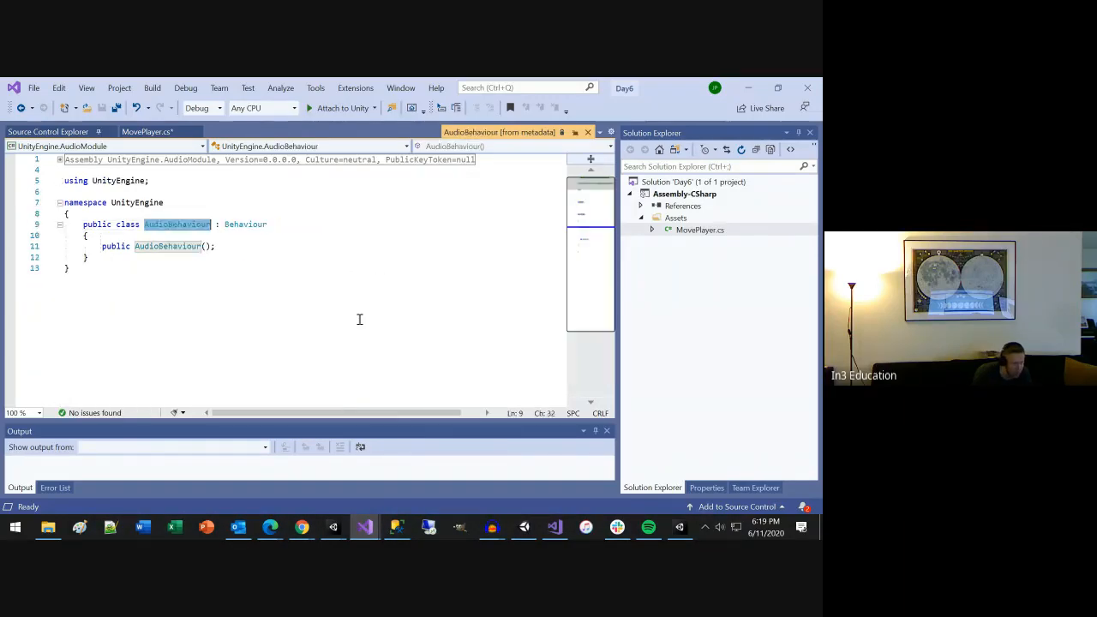
left_click(253, 224)
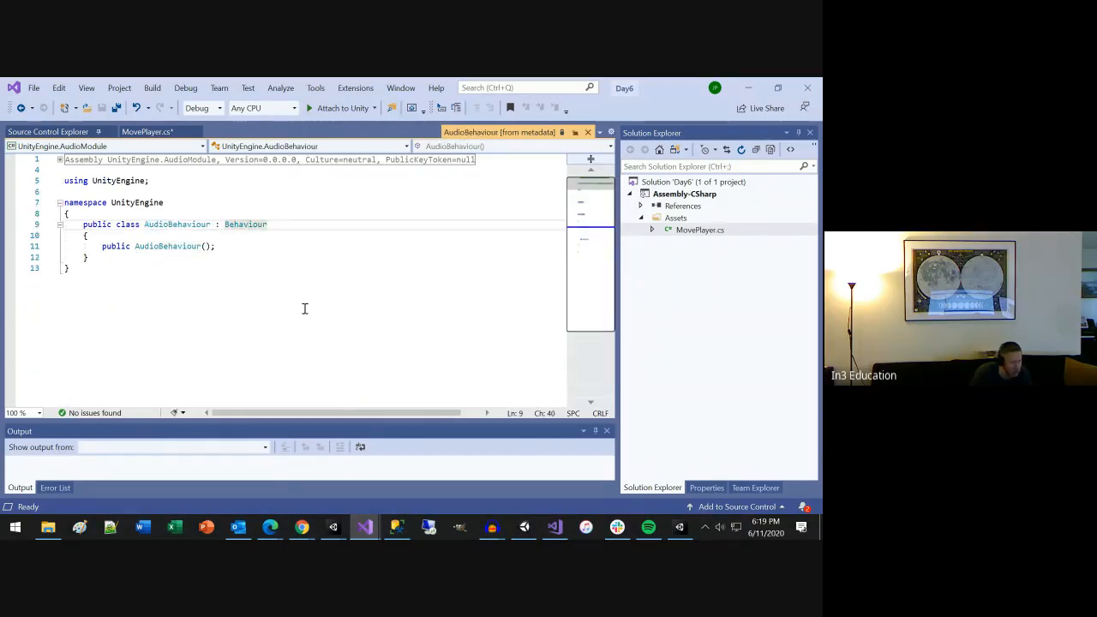
left_click(21, 108)
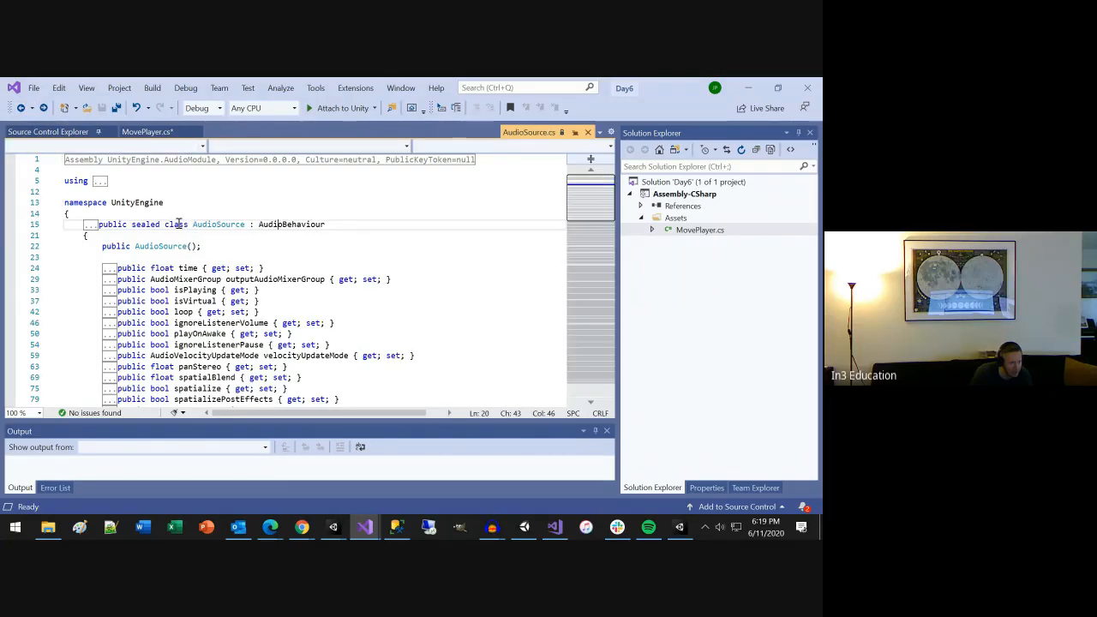
left_click(144, 133)
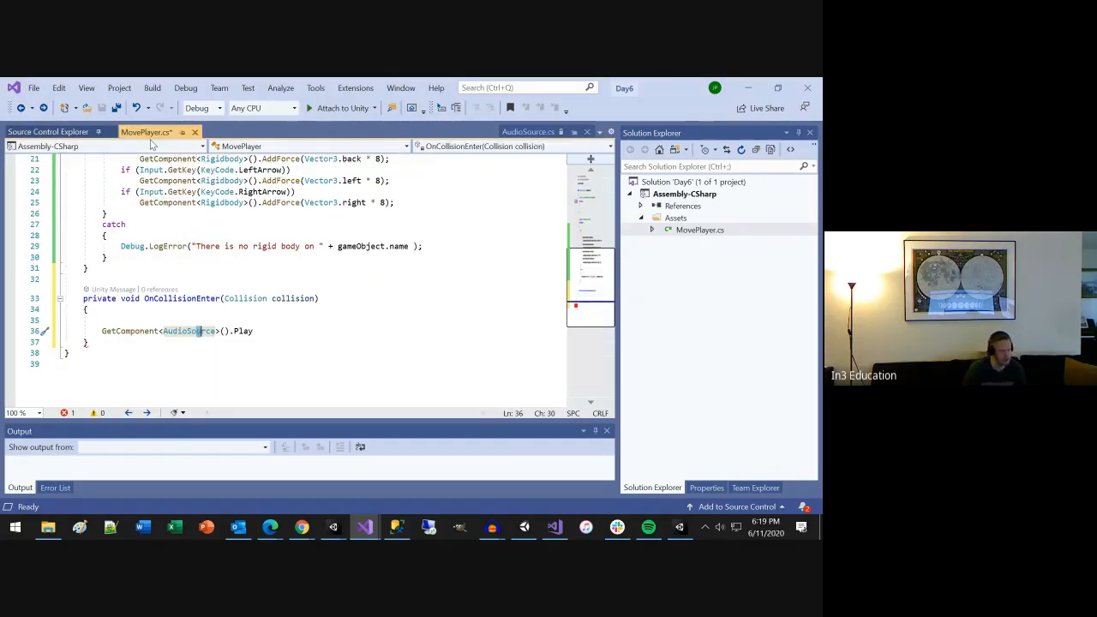
Step: Enter AudioClip on the blank line at the start of OnCollisionEnter and open its class definition
key("Up")
type("Audio")
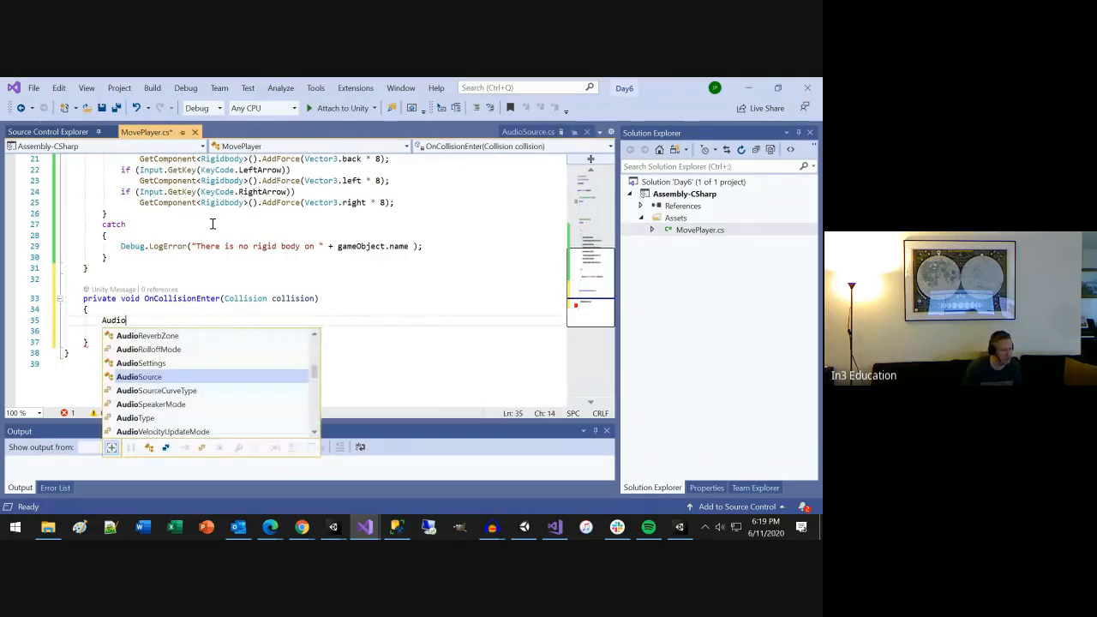
type("C")
key("Tab")
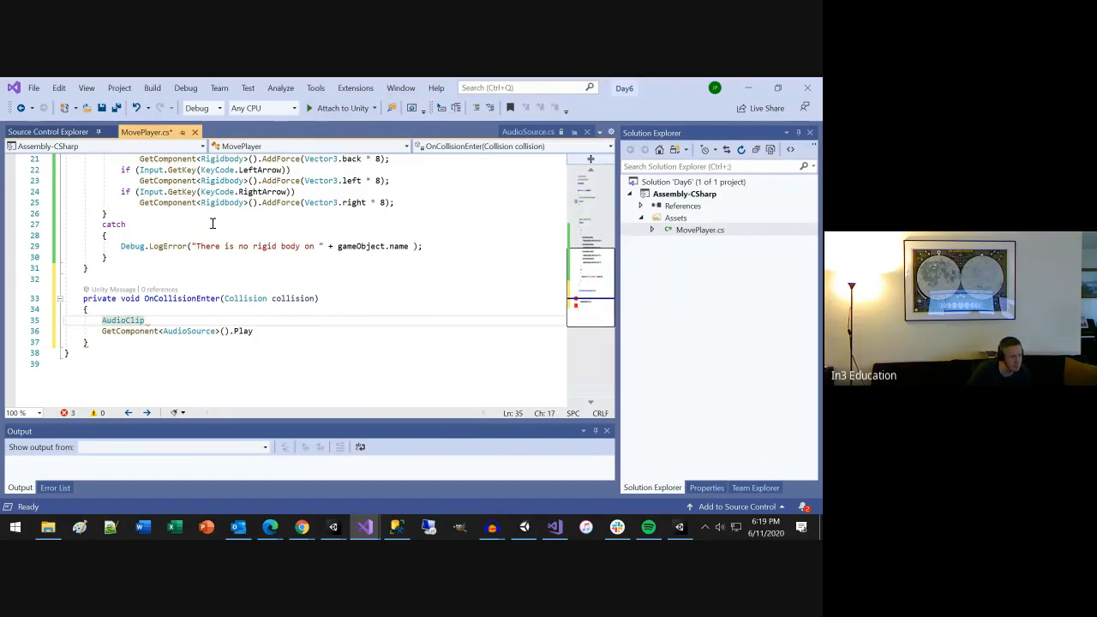
key("F12")
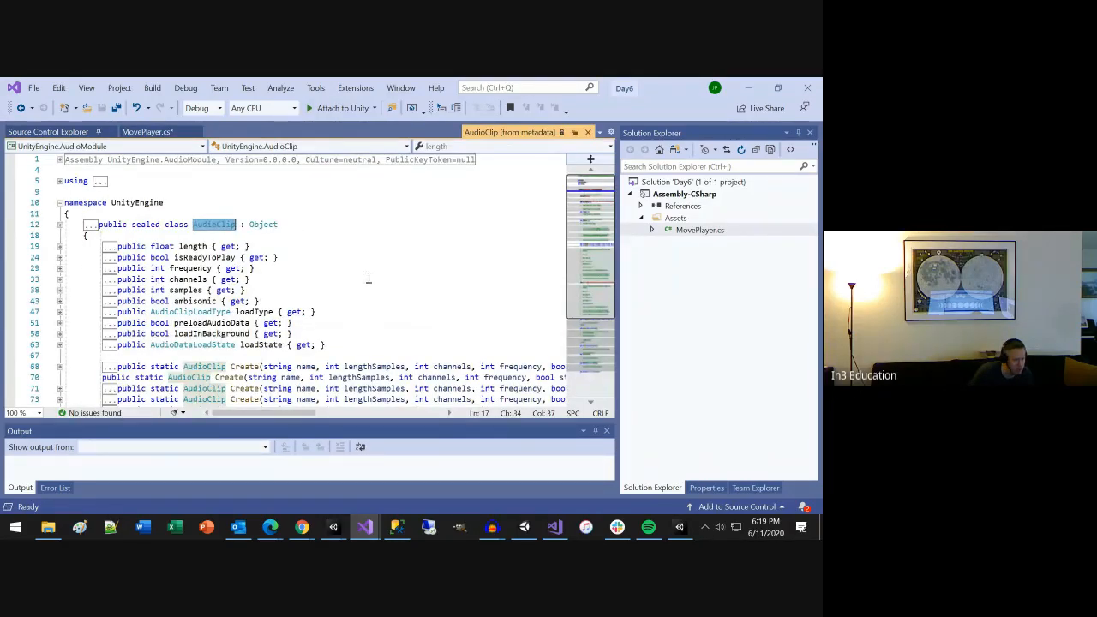
Step: Examine the members in the AudioClip class definition, then close it and return to the MovePlayer script
scroll(367, 283, "down", 3)
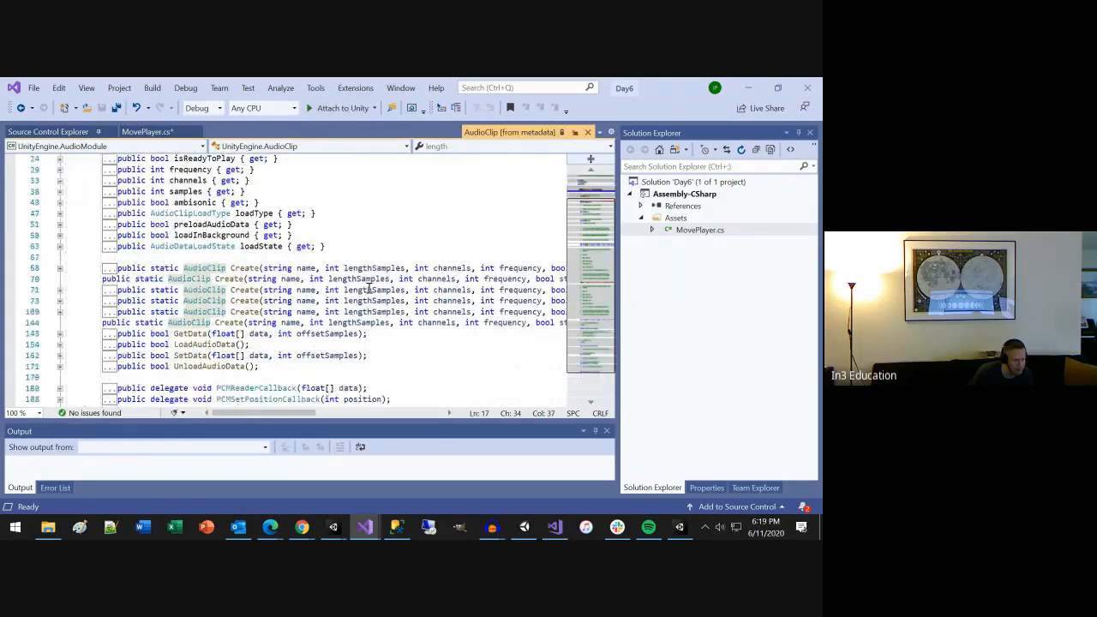
scroll(368, 288, "down", 1)
scroll(365, 287, "up", 1)
left_click(588, 133)
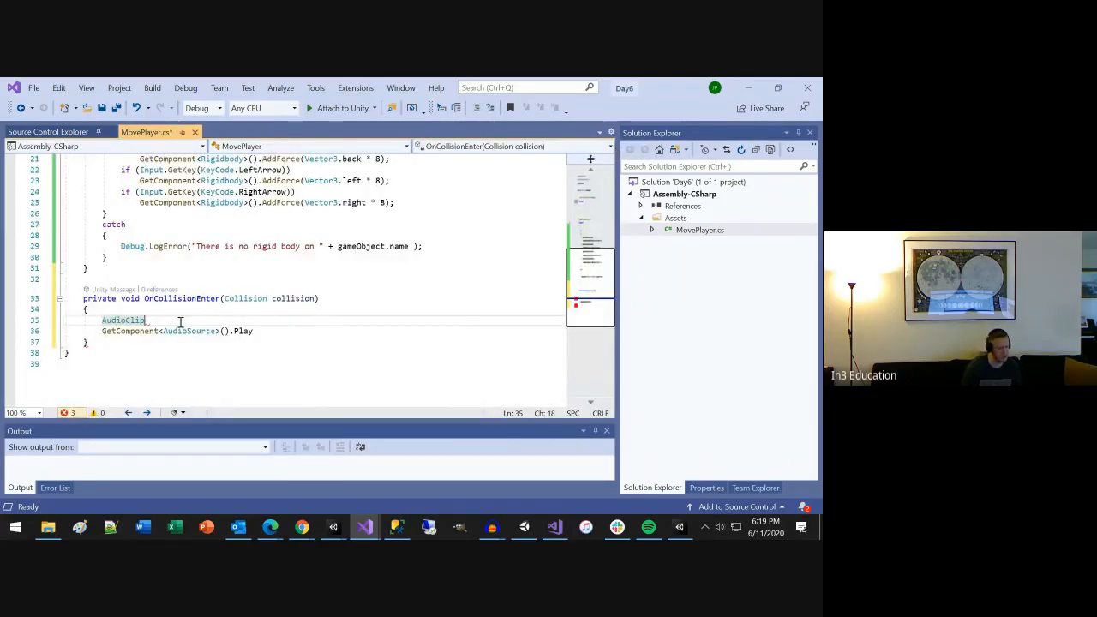
Step: Check the members suggested for AudioClip and remove the AudioClip line from OnCollisionEnter
type(".")
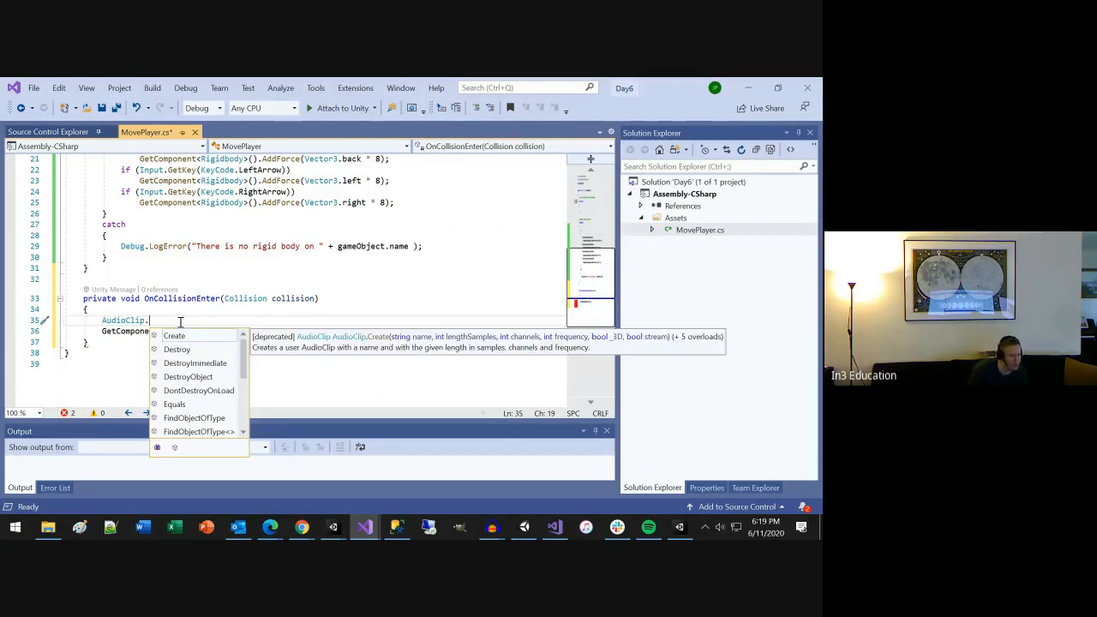
scroll(203, 390, "down", 4)
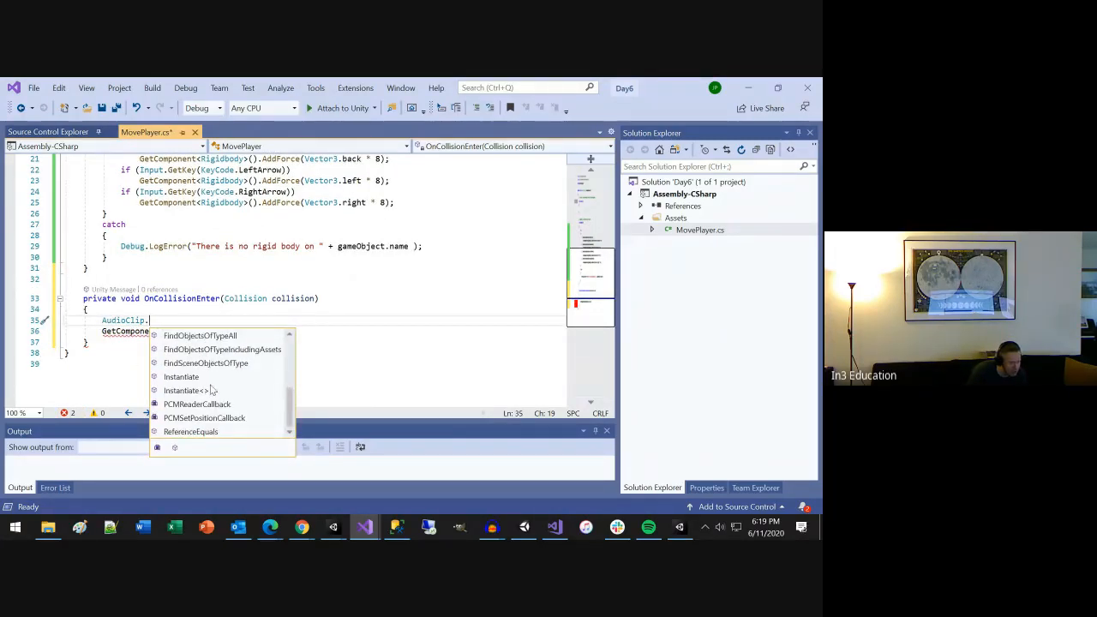
scroll(211, 390, "up", 4)
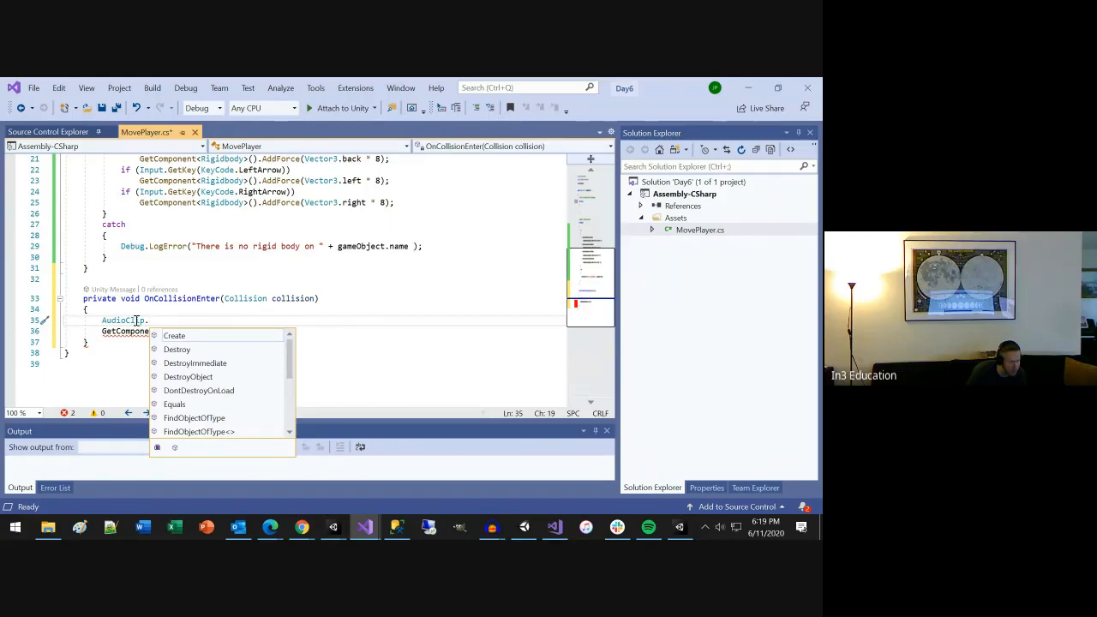
key("shift+Home")
key("BackSpace")
key("BackSpace")
key("BackSpace")
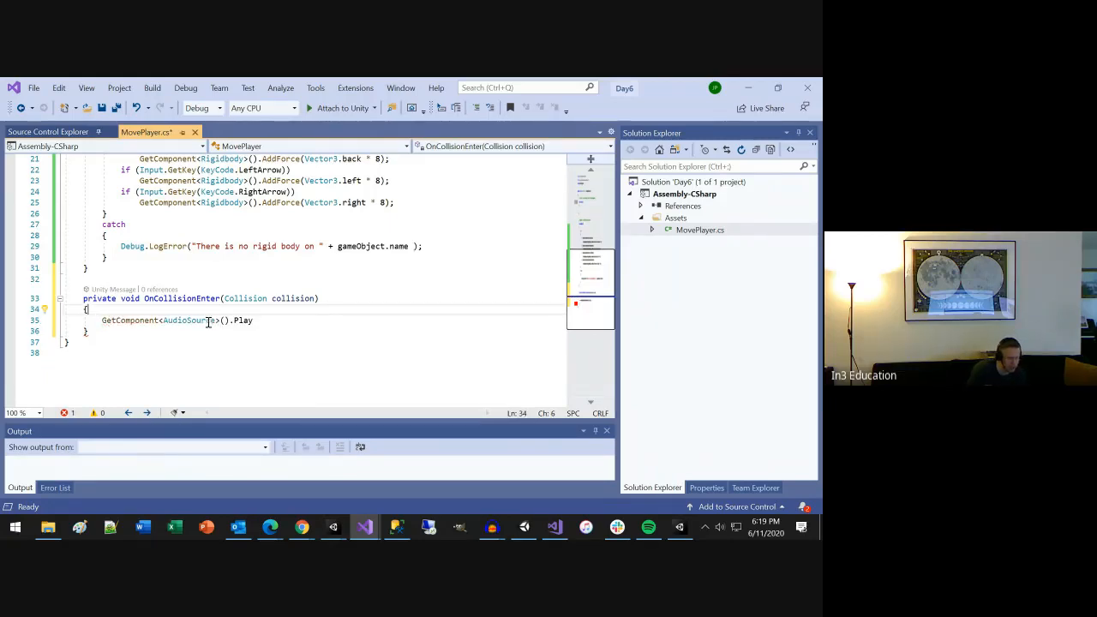
Step: Complete the statement in OnCollisionEnter as GetComponent<AudioSource>().Play(); and save the MovePlayer script
left_click(297, 315)
type(";")
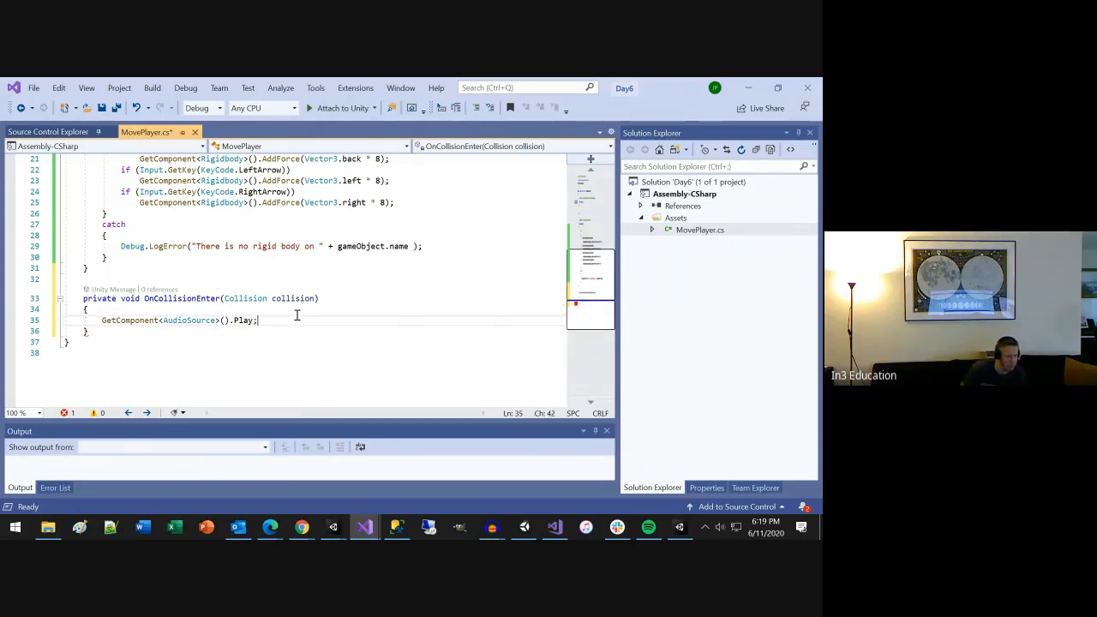
key("ctrl+s")
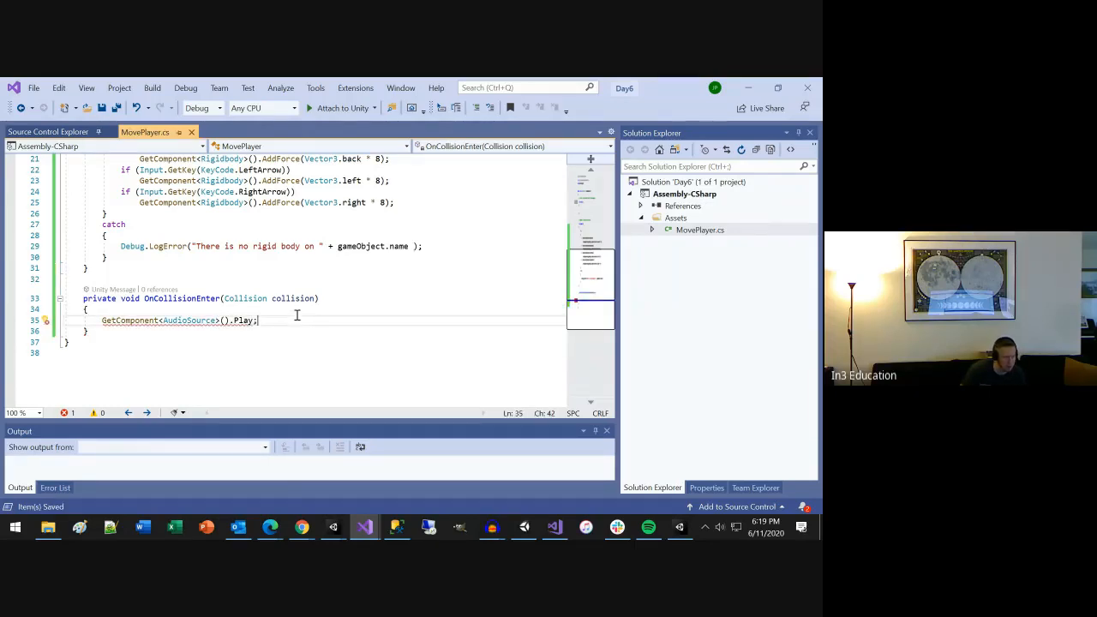
key("Left")
key("Left")
key("Left")
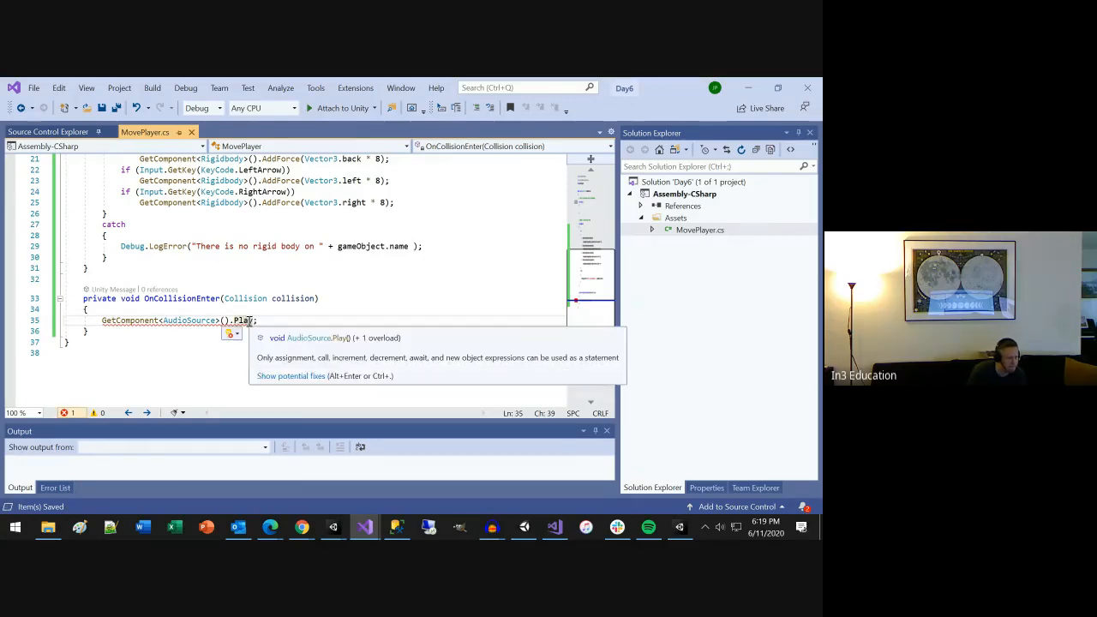
key("Right")
key("Right")
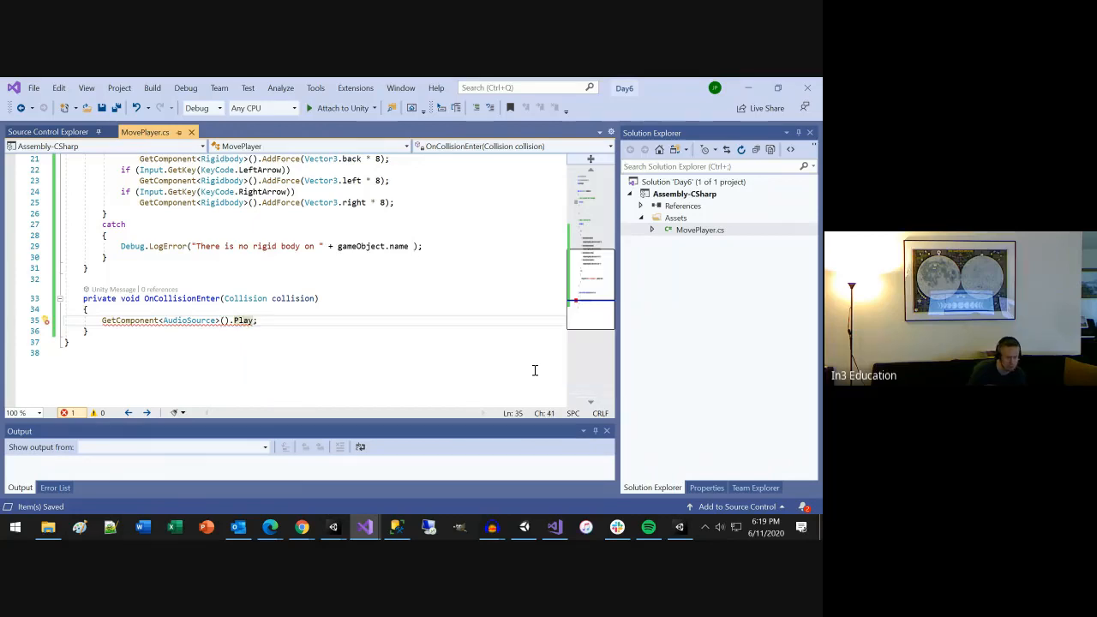
type("()")
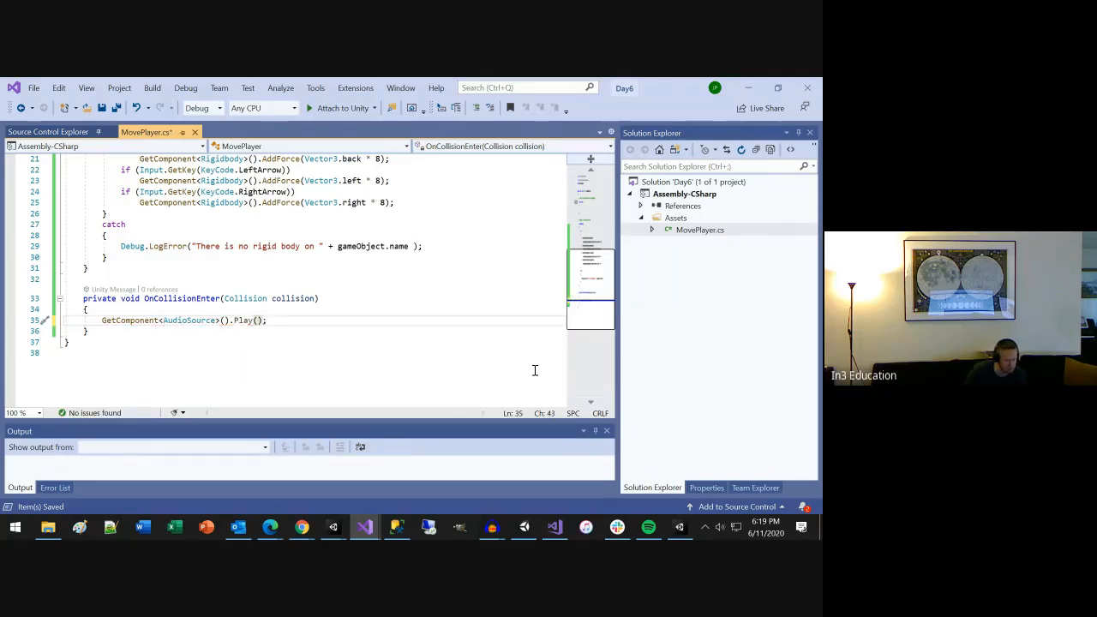
key("ctrl+s")
scroll(534, 369, "down", 1)
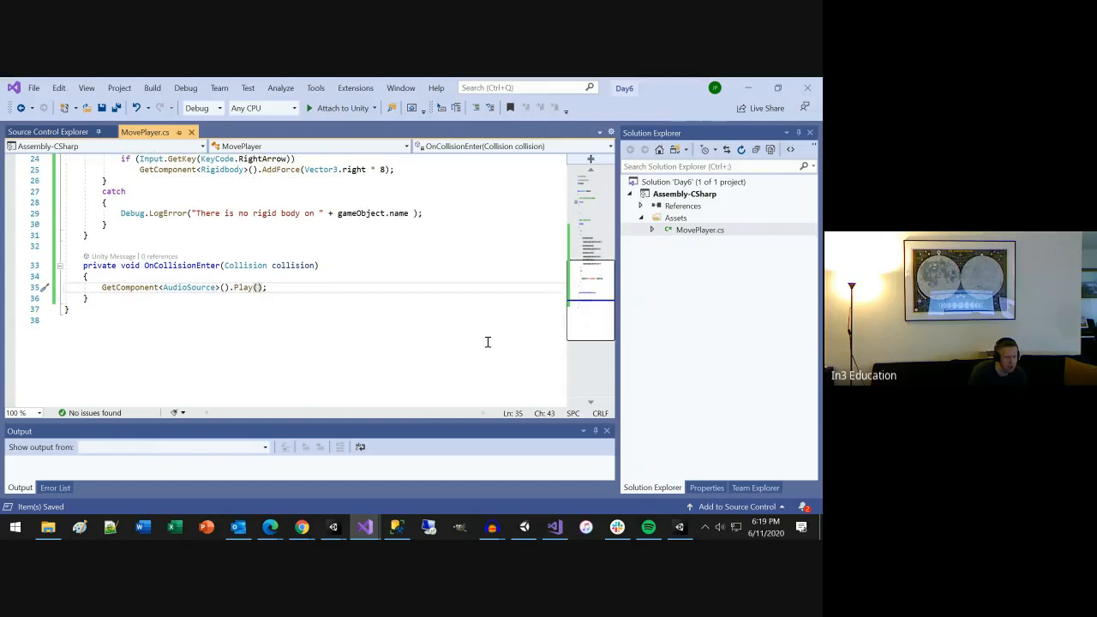
Step: Switch to Unity, run the game and steer the Player left, forward and right into the walls to test the collision sound
key("alt+Tab")
left_click(379, 117)
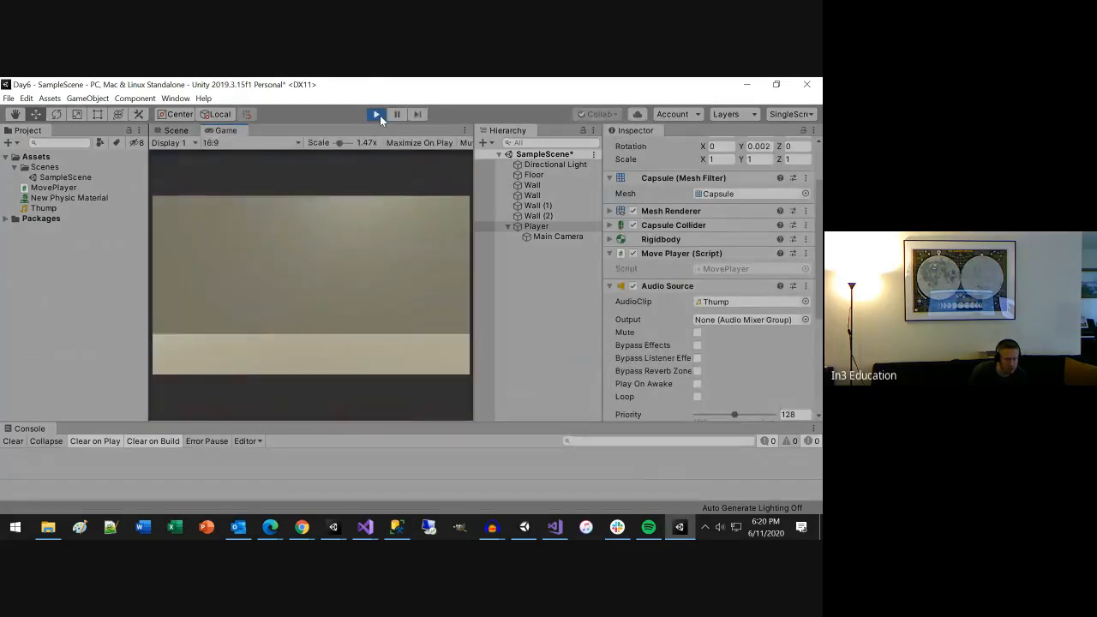
key("Left")
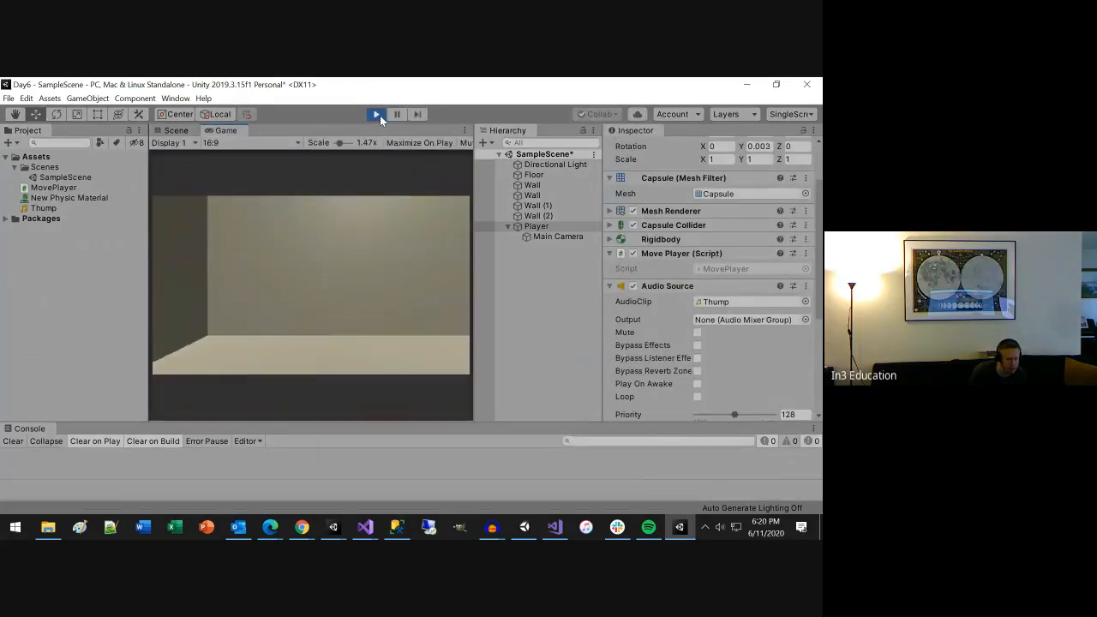
key("Up")
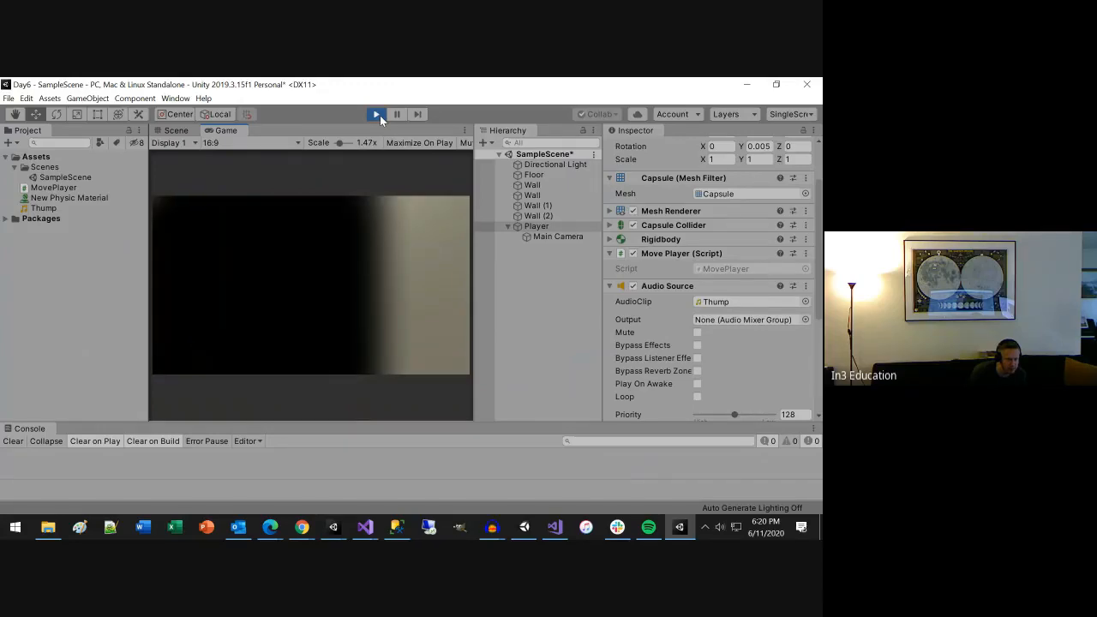
key("Right")
key("Right")
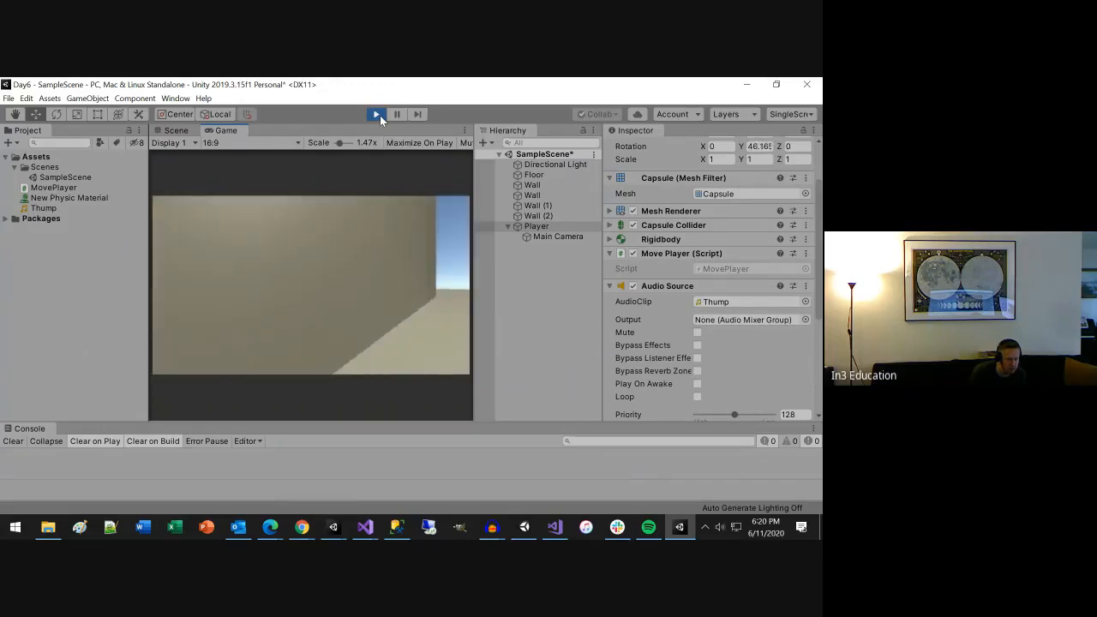
key("Right")
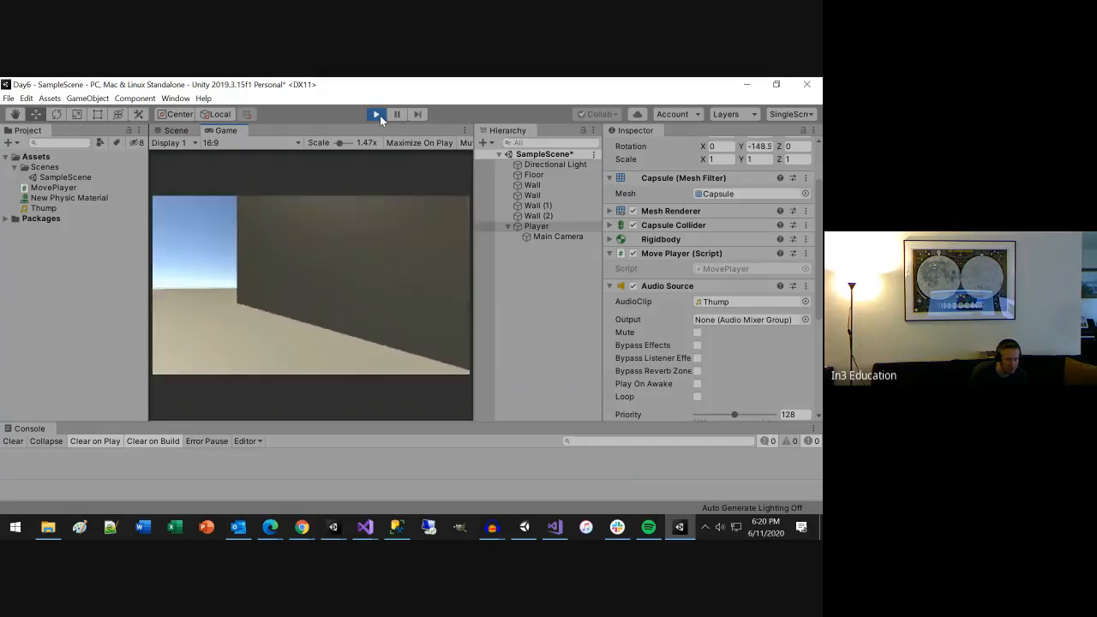
key("Right")
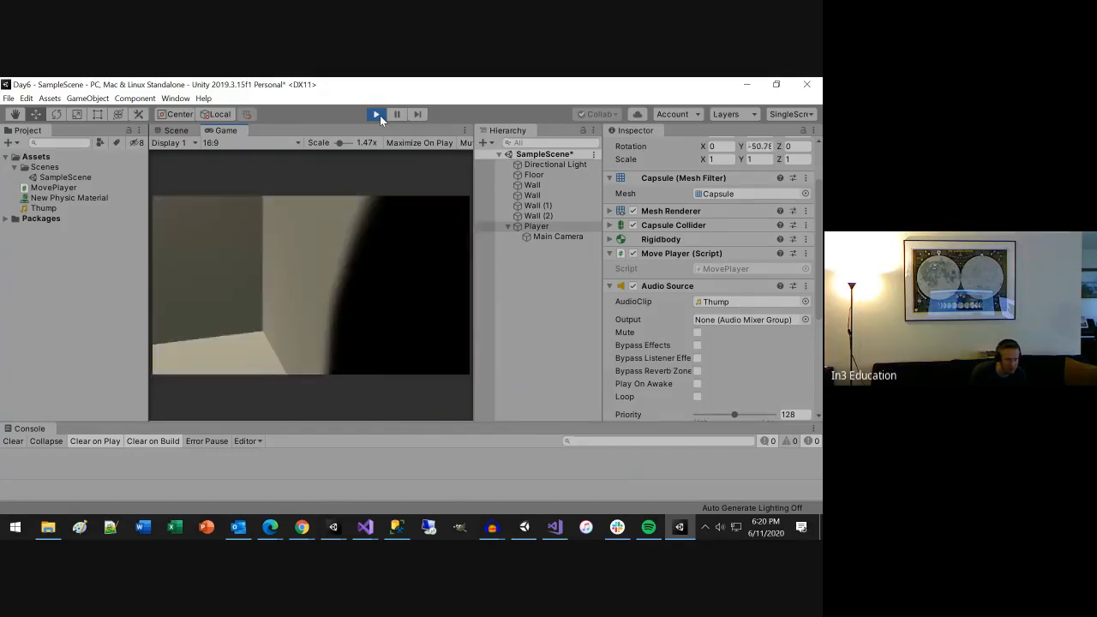
key("Right")
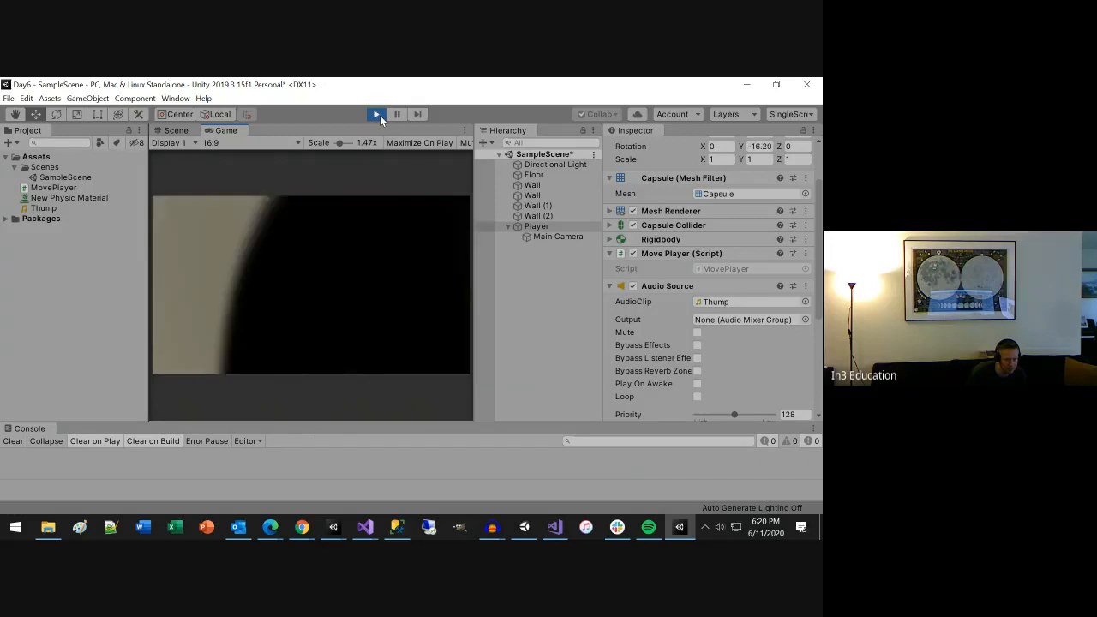
key("Right")
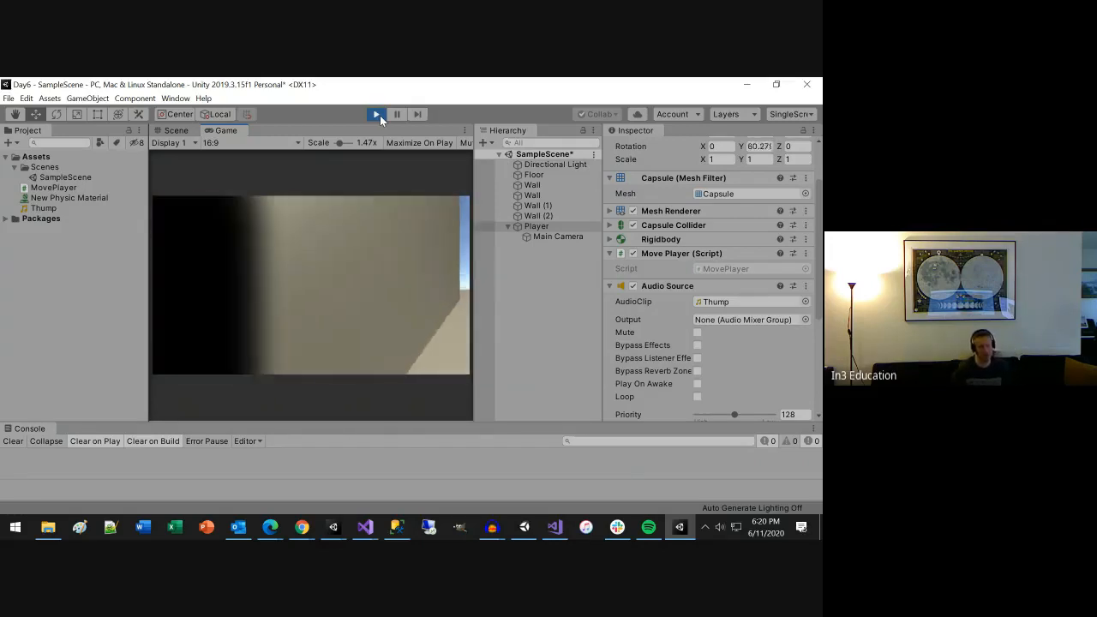
key("Right")
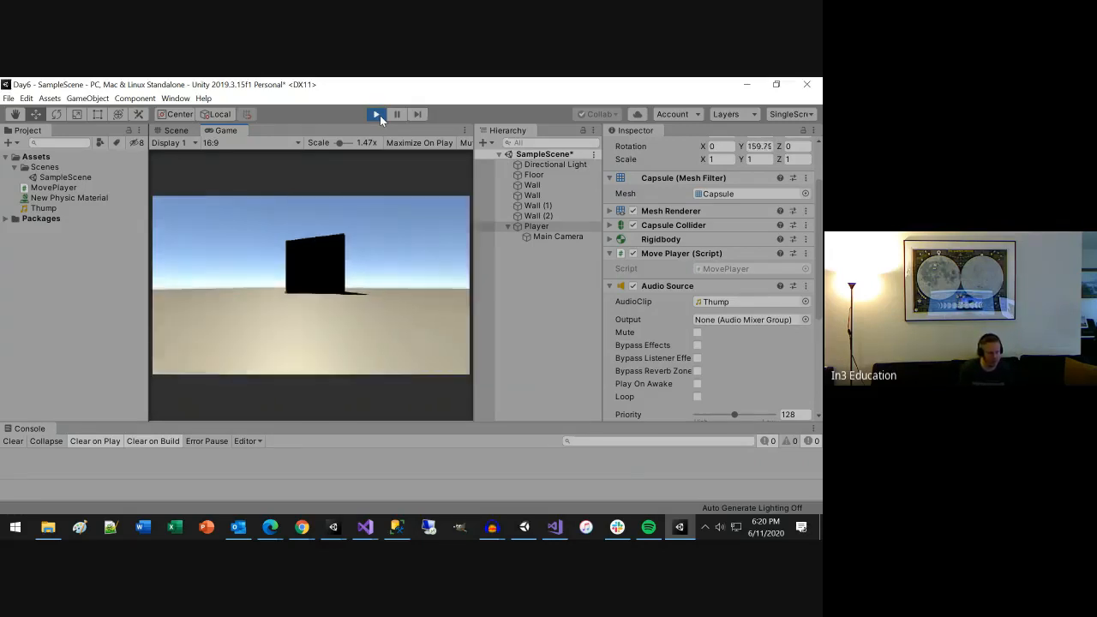
key("Right")
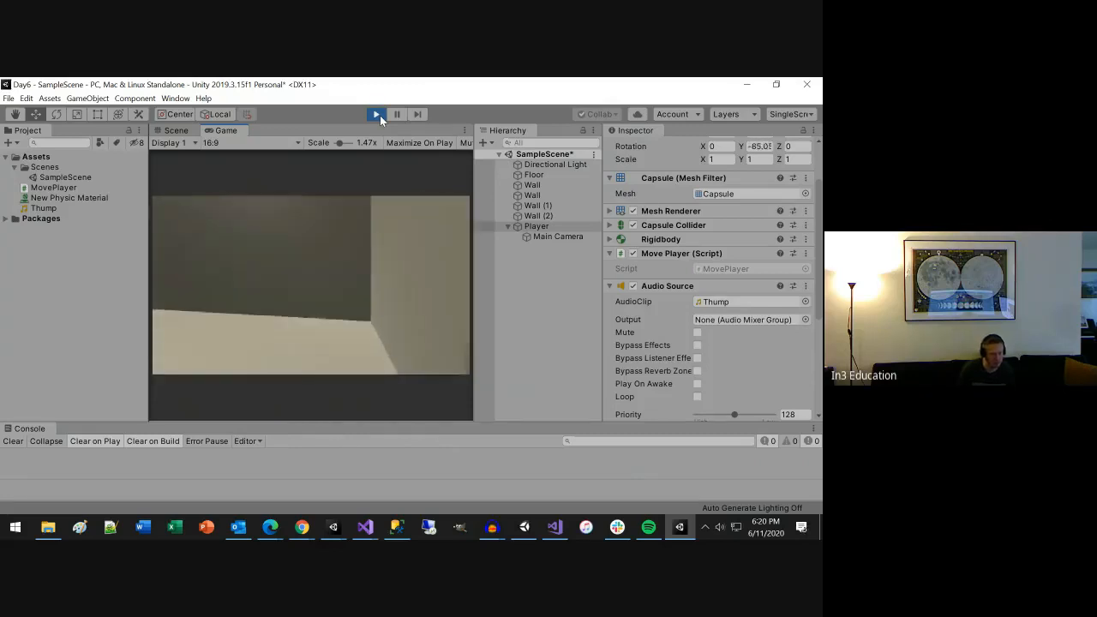
key("Right")
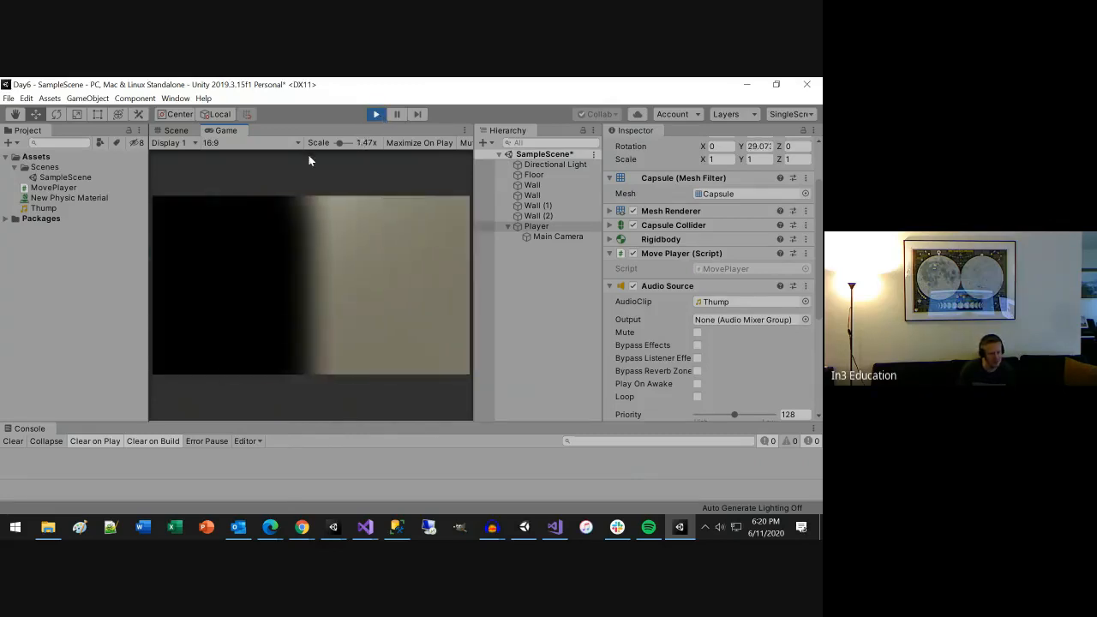
Step: Show the running game in the Scene view, inspect the Floor and Player components, and collapse the Player's Audio Source
left_click(185, 130)
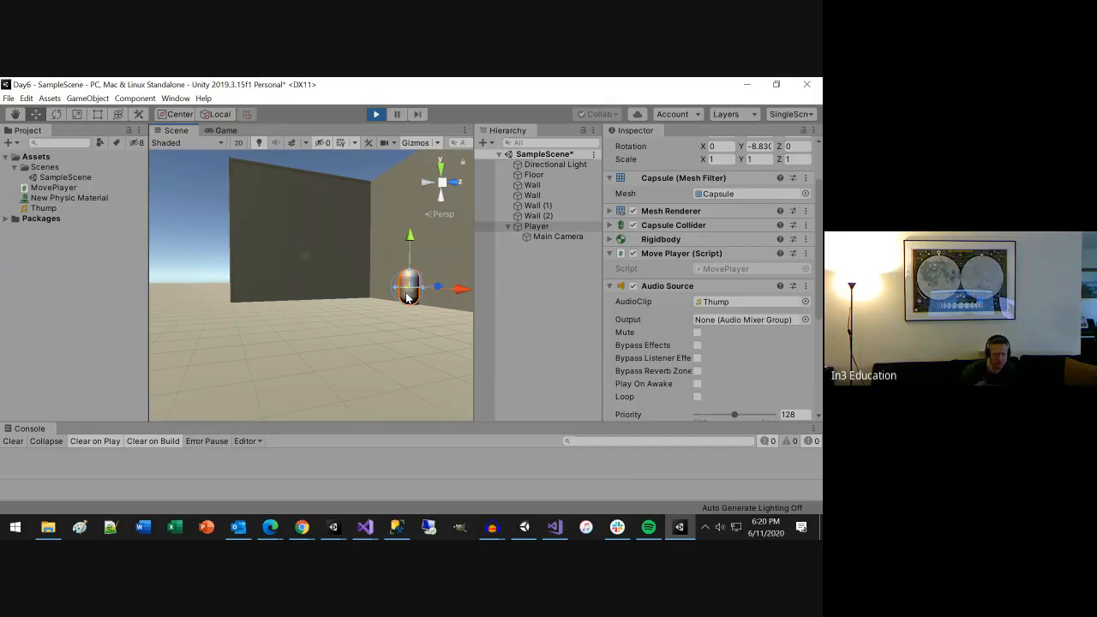
left_click(541, 175)
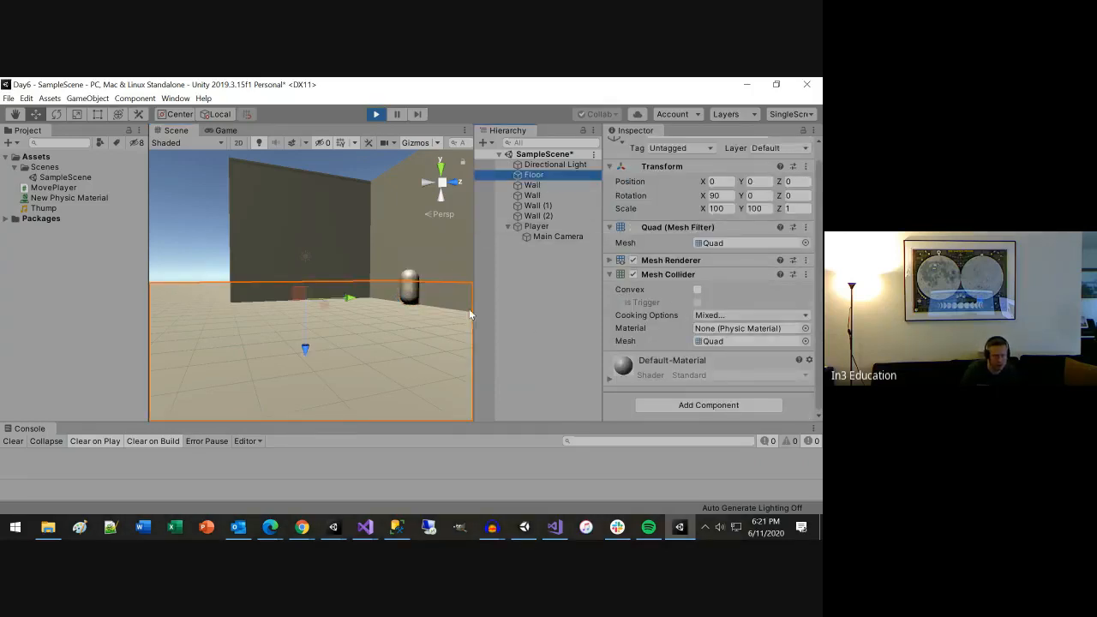
left_click(532, 226)
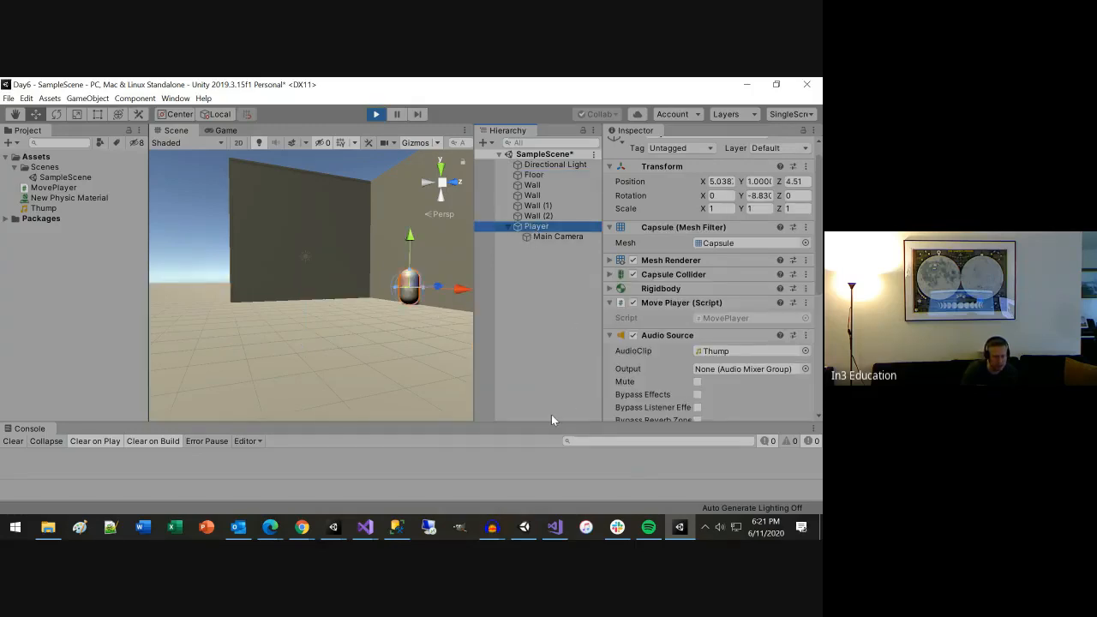
left_click_drag(548, 418, 540, 438)
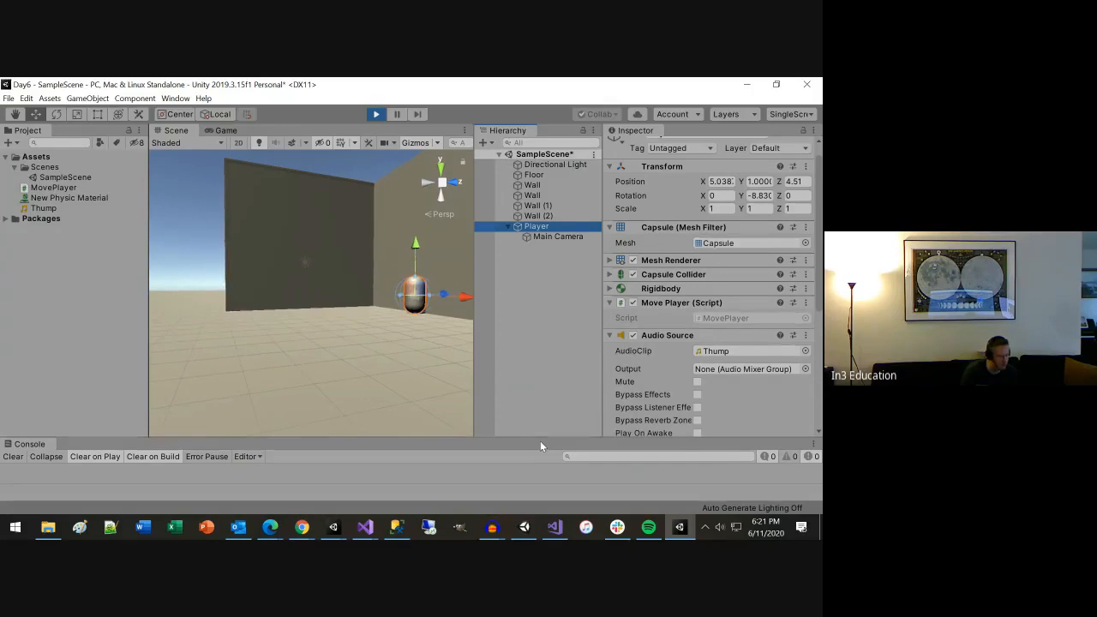
left_click(607, 335)
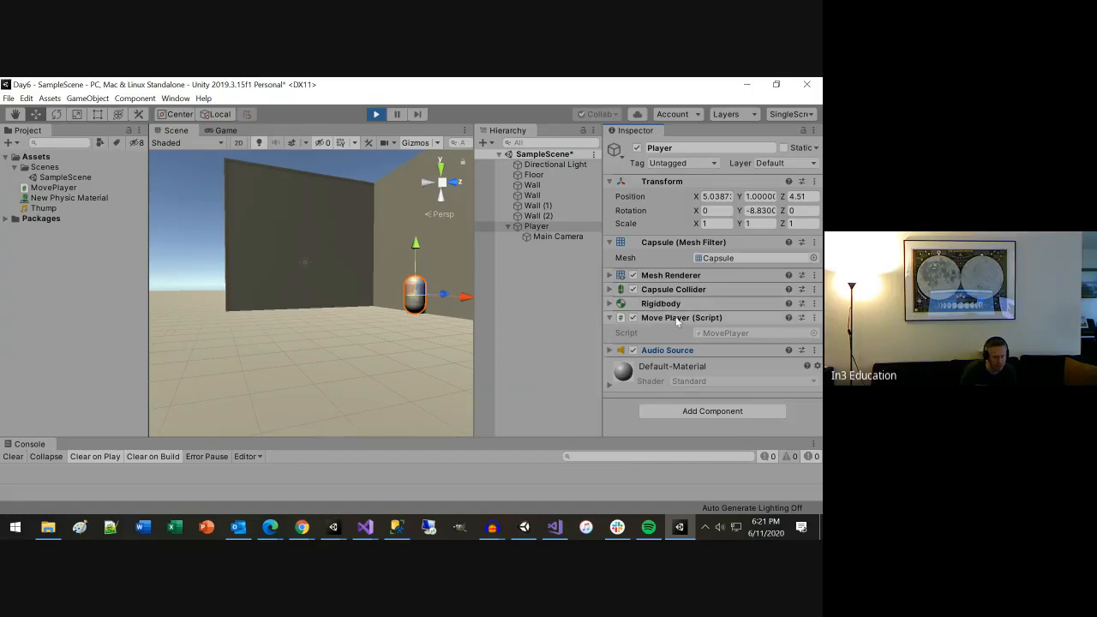
Step: Open the MovePlayer script from the Player's script component and review the OnCollisionEnter method and its AudioSource call
left_click(727, 333)
double_click(710, 334)
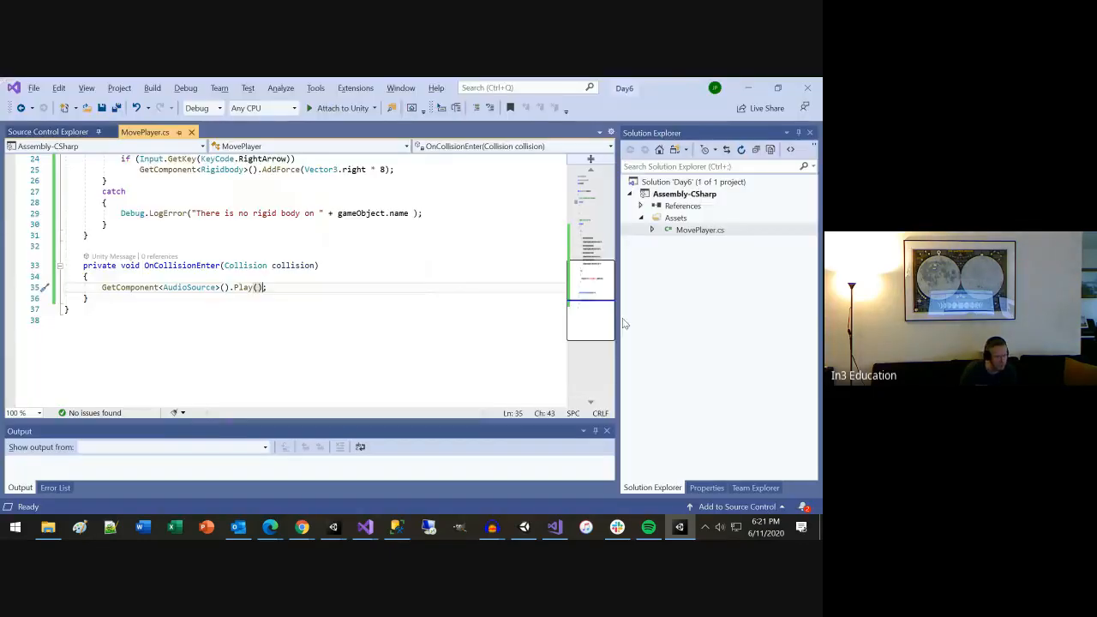
left_click_drag(95, 300, 65, 246)
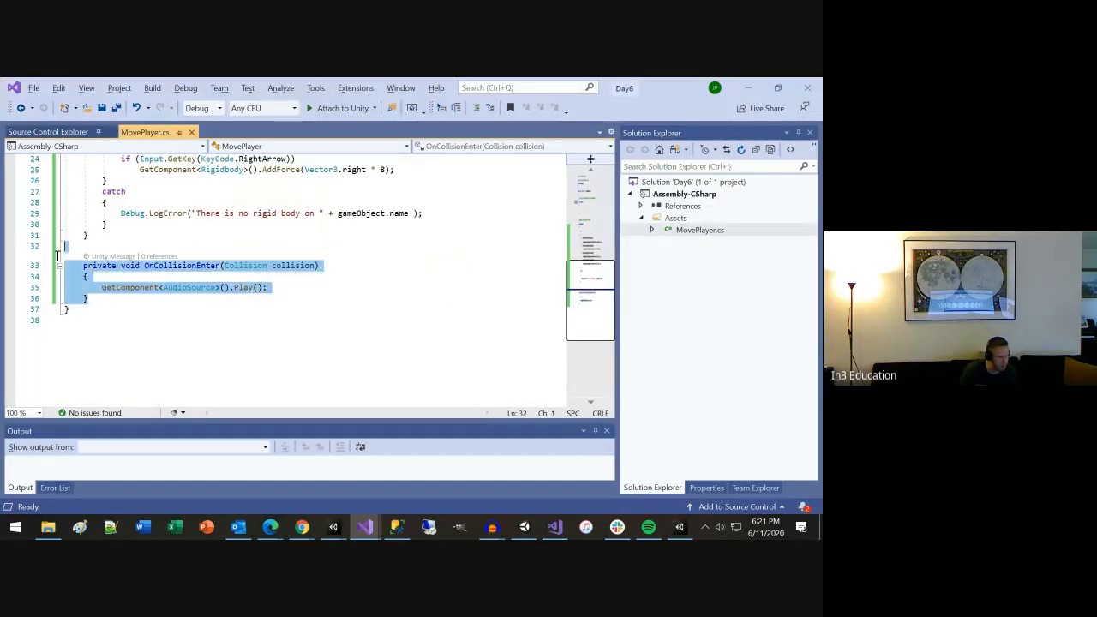
left_click(217, 287)
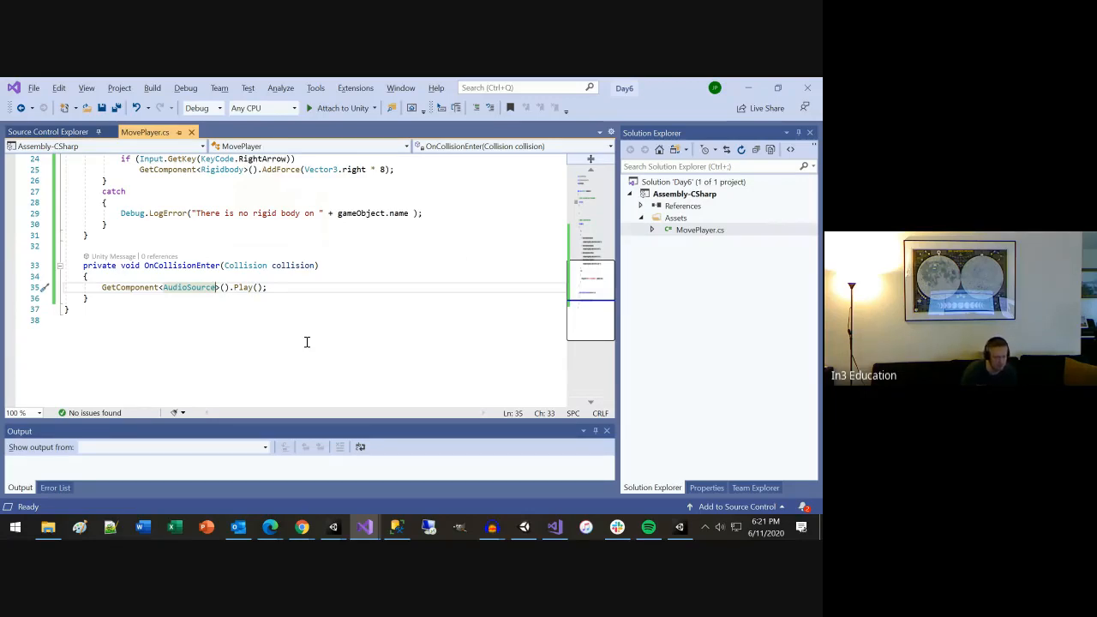
Step: Return to Unity, select the Player, and reopen its MovePlayer script to review the Update method
left_click(749, 89)
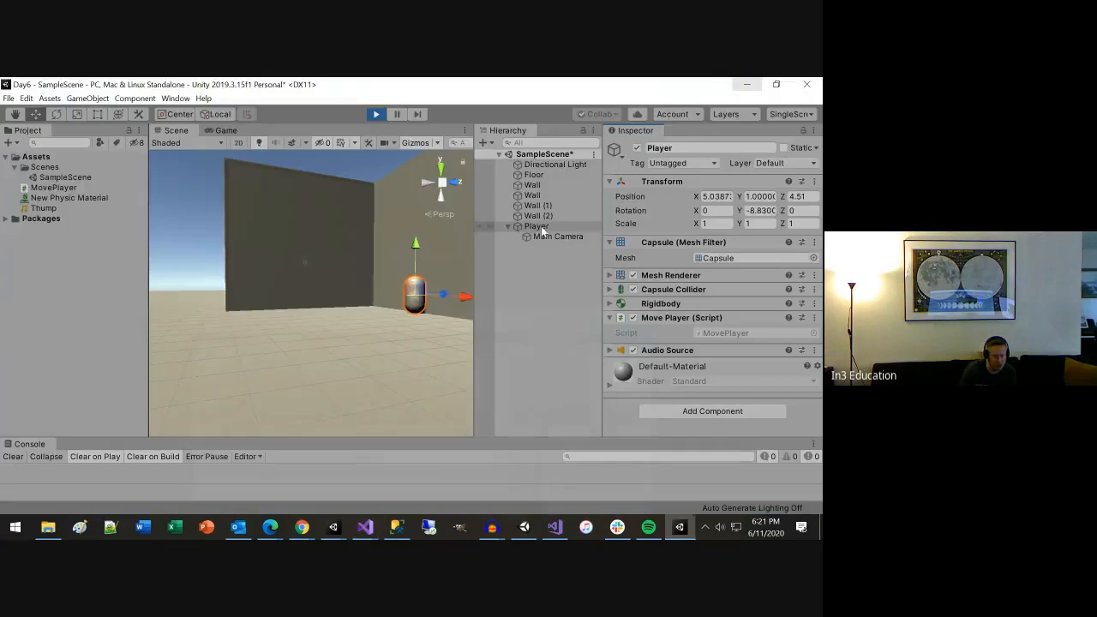
left_click(542, 228)
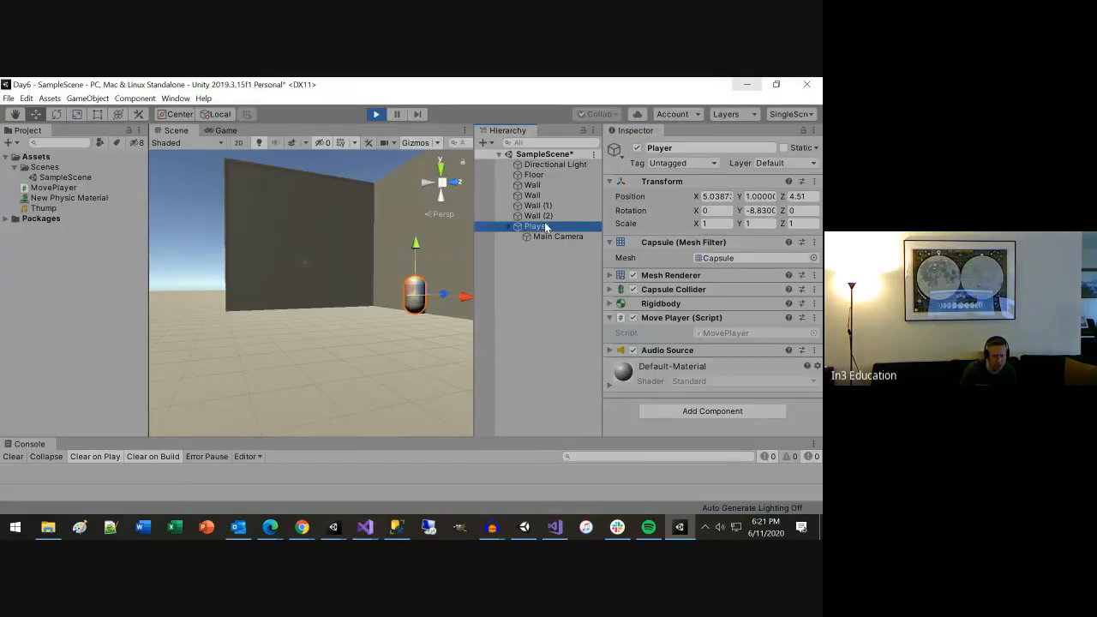
double_click(718, 332)
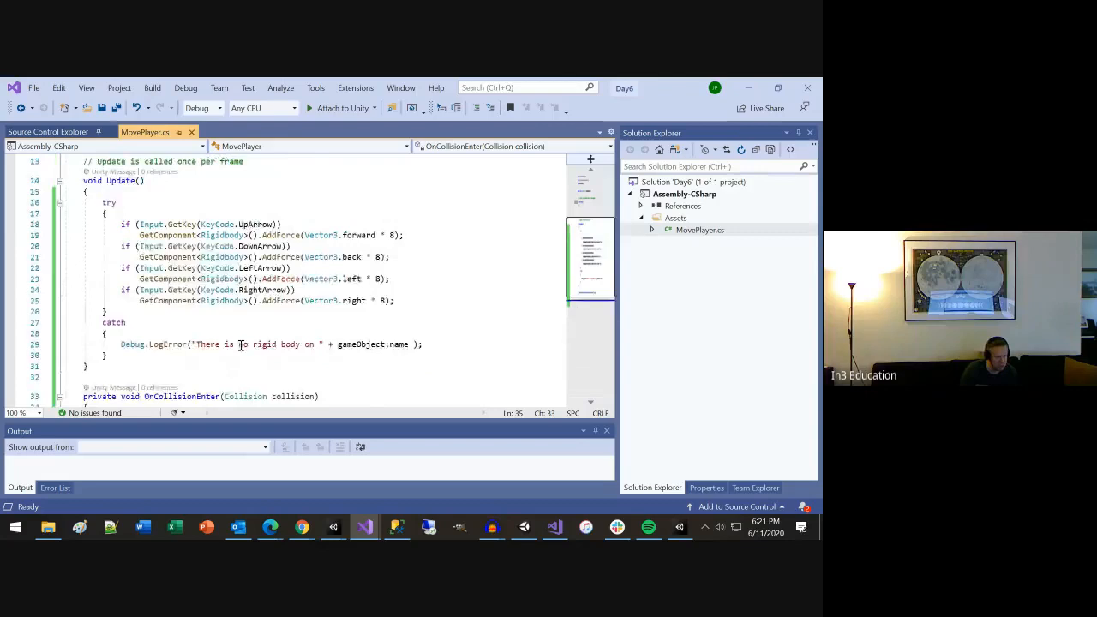
scroll(241, 344, "up", 4)
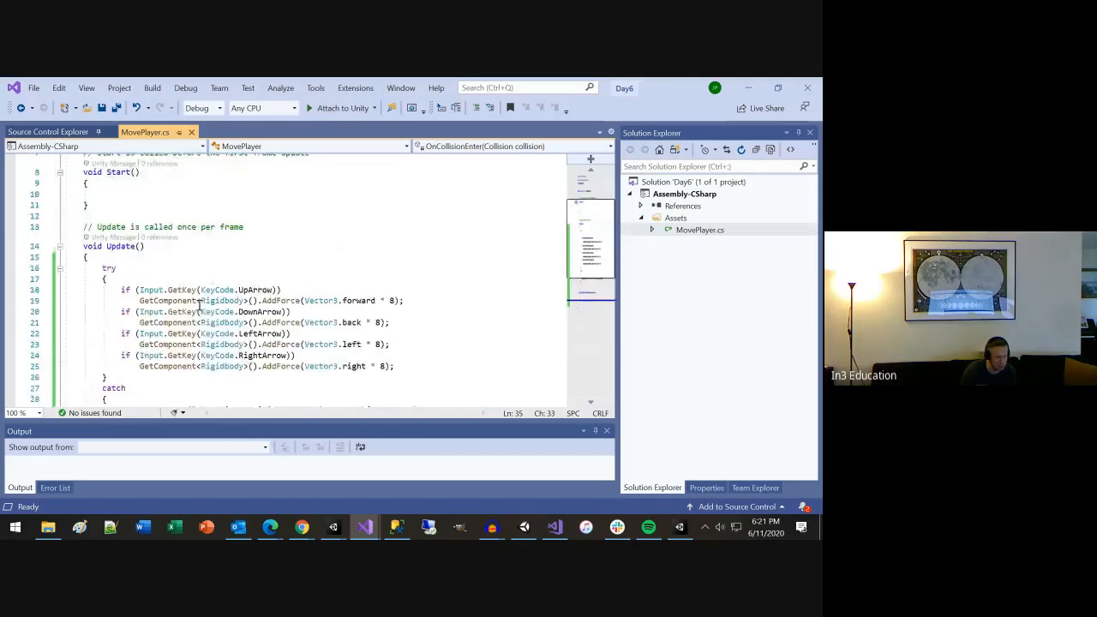
Step: Declare a public AudioSource field named ThumpSound at the top of the MovePlayer class and save the script
left_click(208, 222)
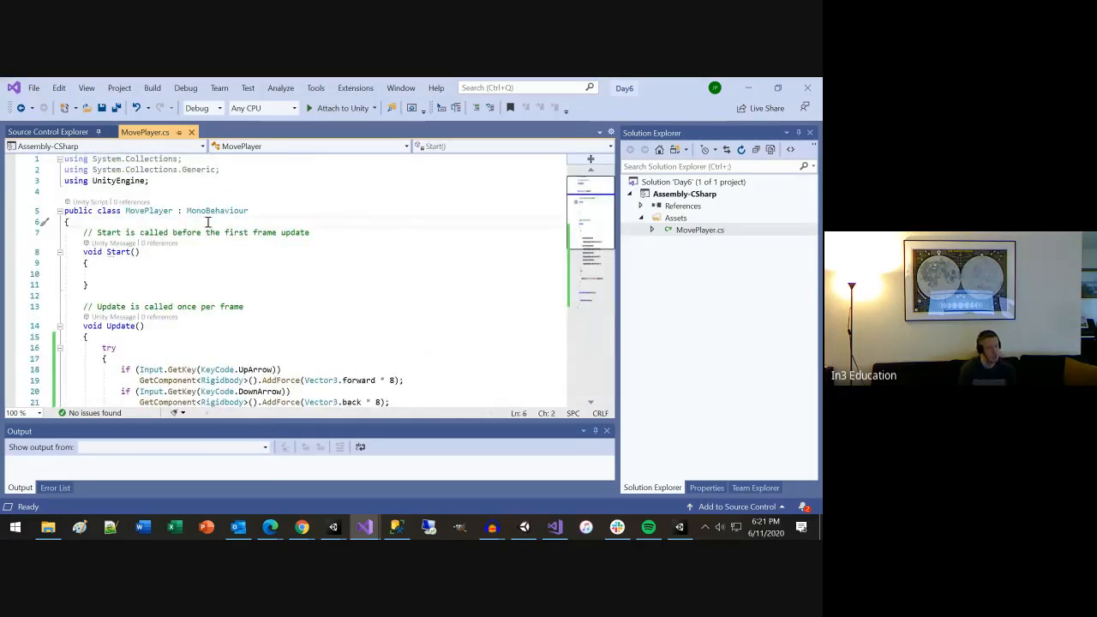
key("Return")
key("Return")
key("Up")
type("public Au")
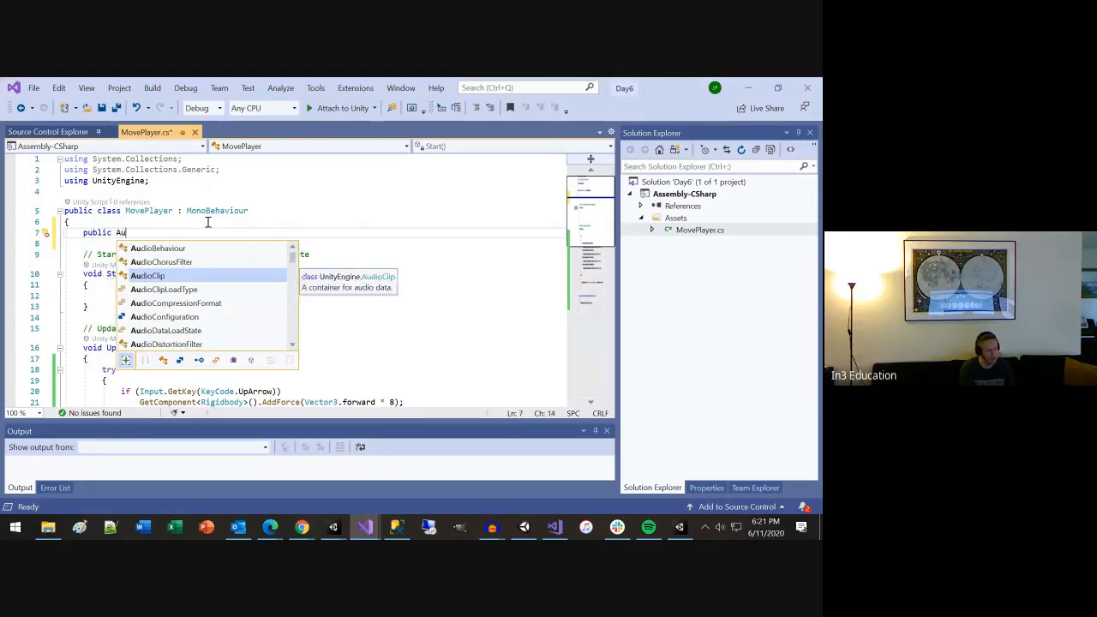
type("dioS")
key("Tab")
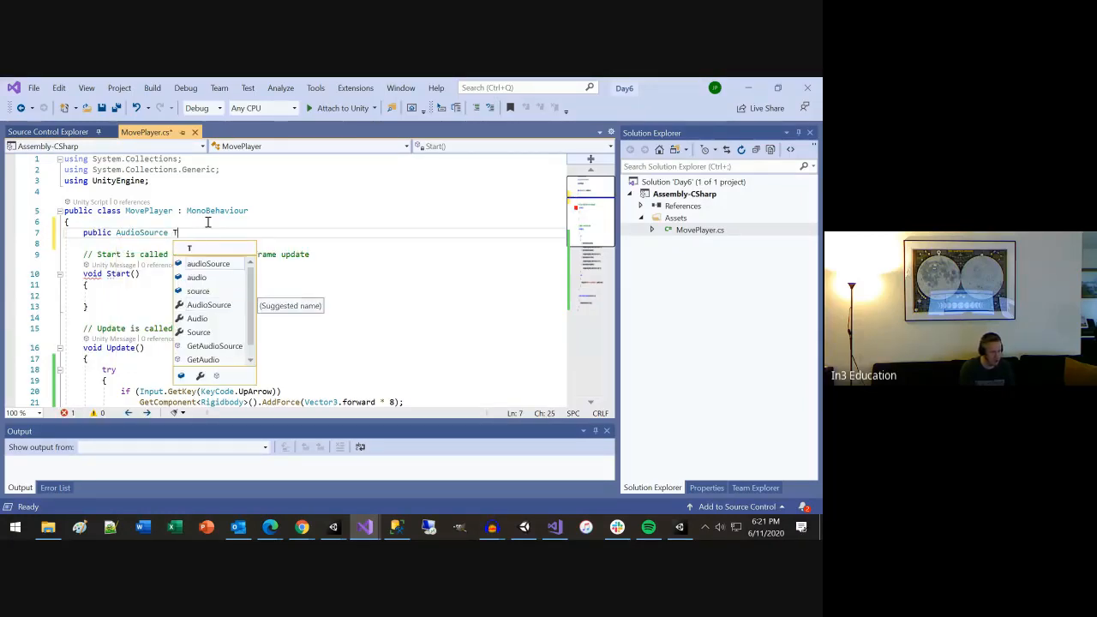
type("Thumjp")
key("BackSpace")
key("BackSpace")
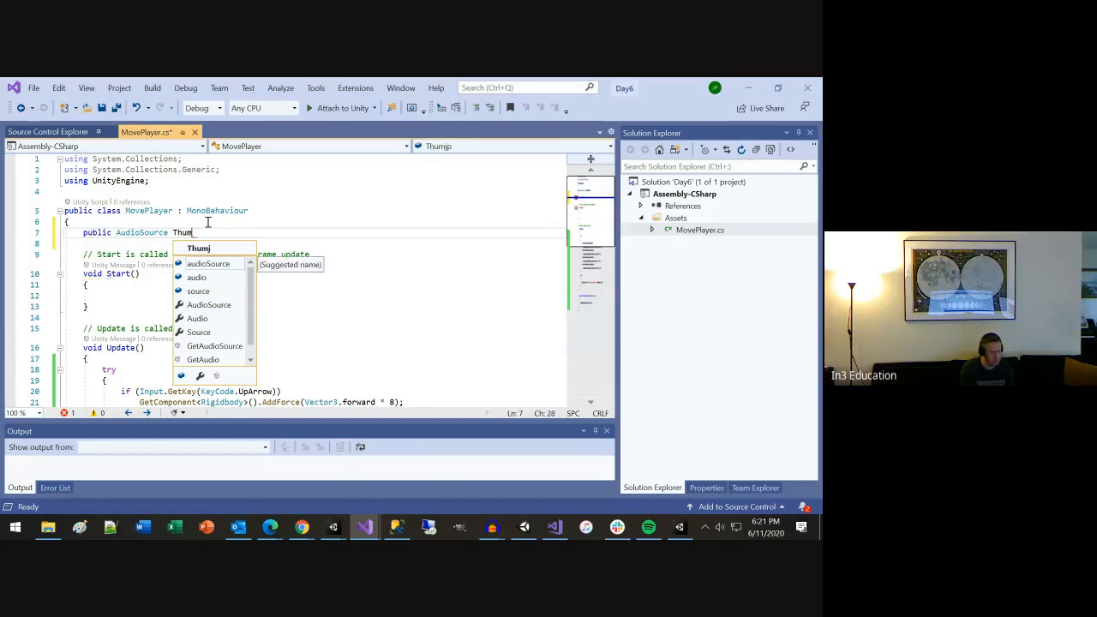
type("pSound;")
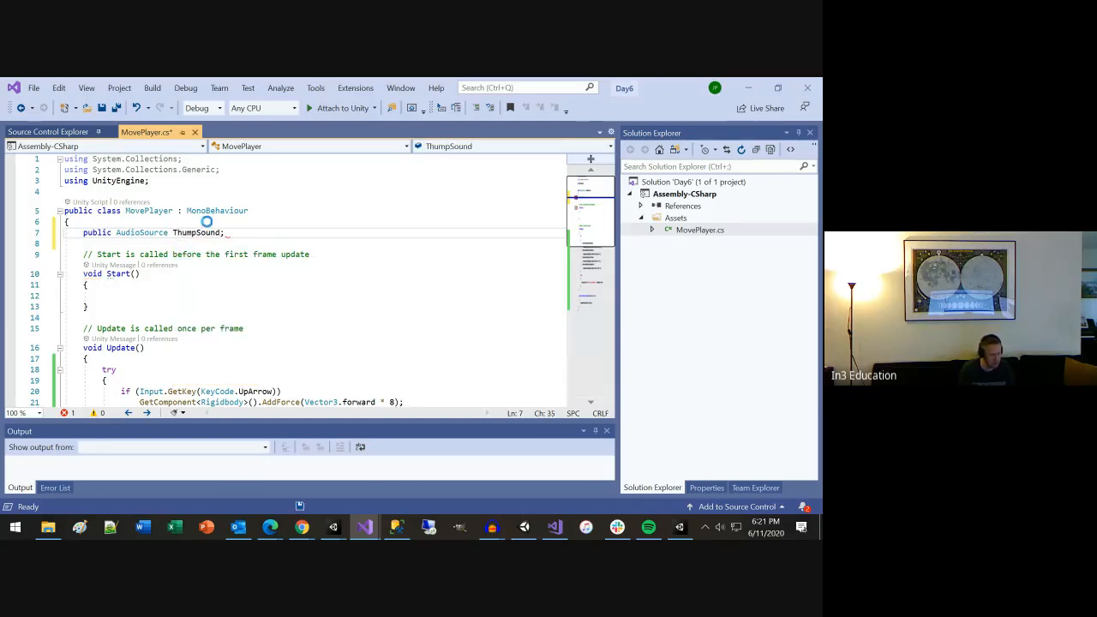
key("ctrl+s")
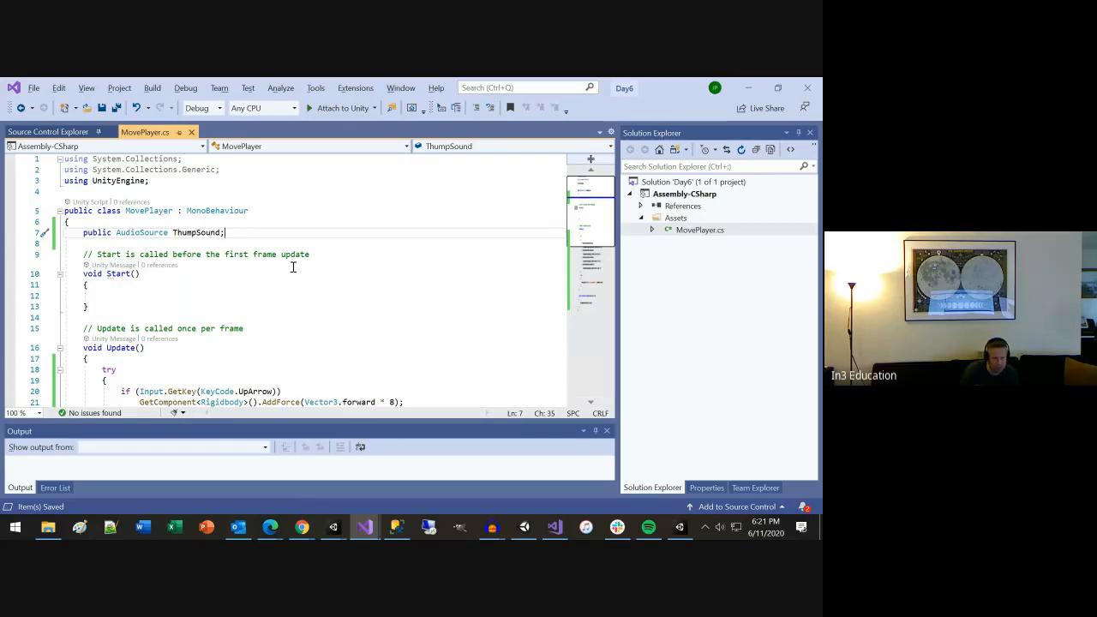
Step: Switch to Unity, stop the running game, and assign the Player object to the Move Player script's Thump Sound field
key("alt+Tab")
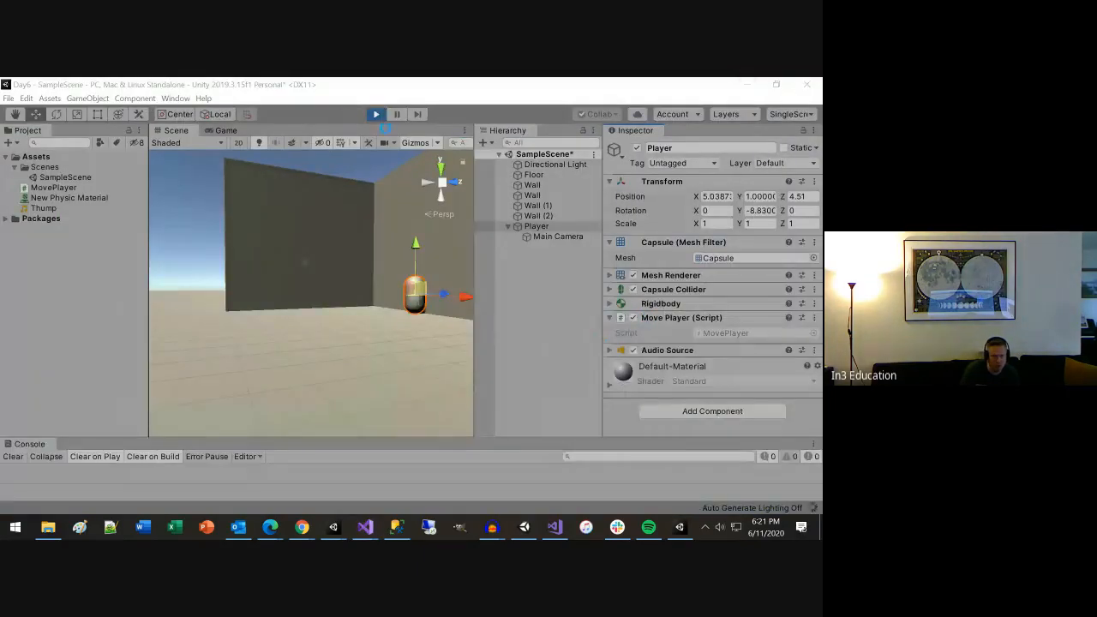
left_click(372, 114)
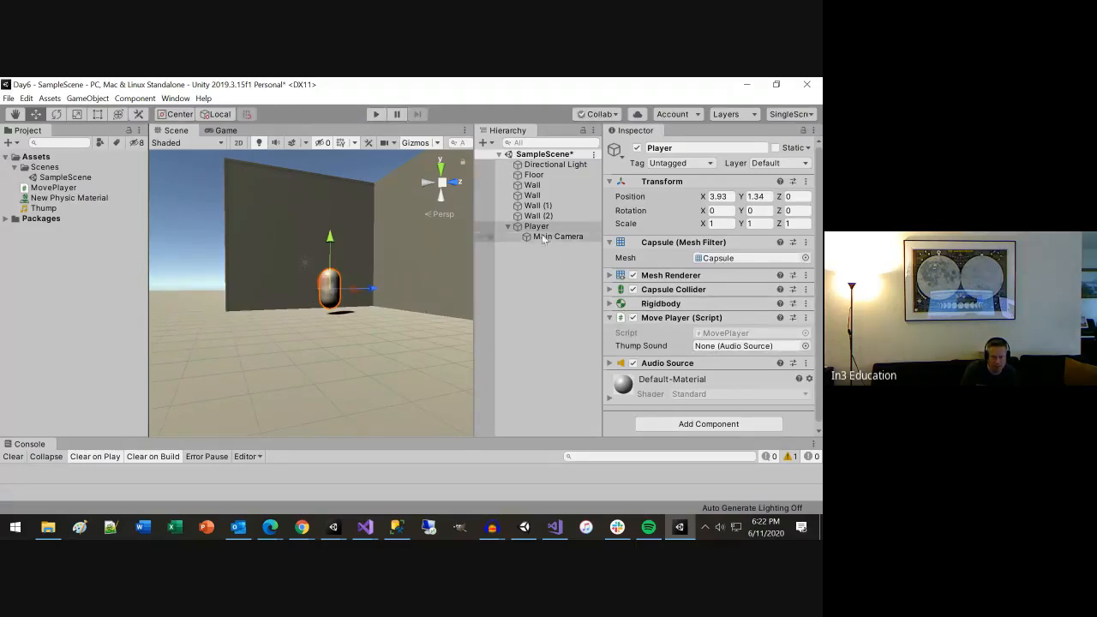
left_click_drag(539, 227, 735, 346)
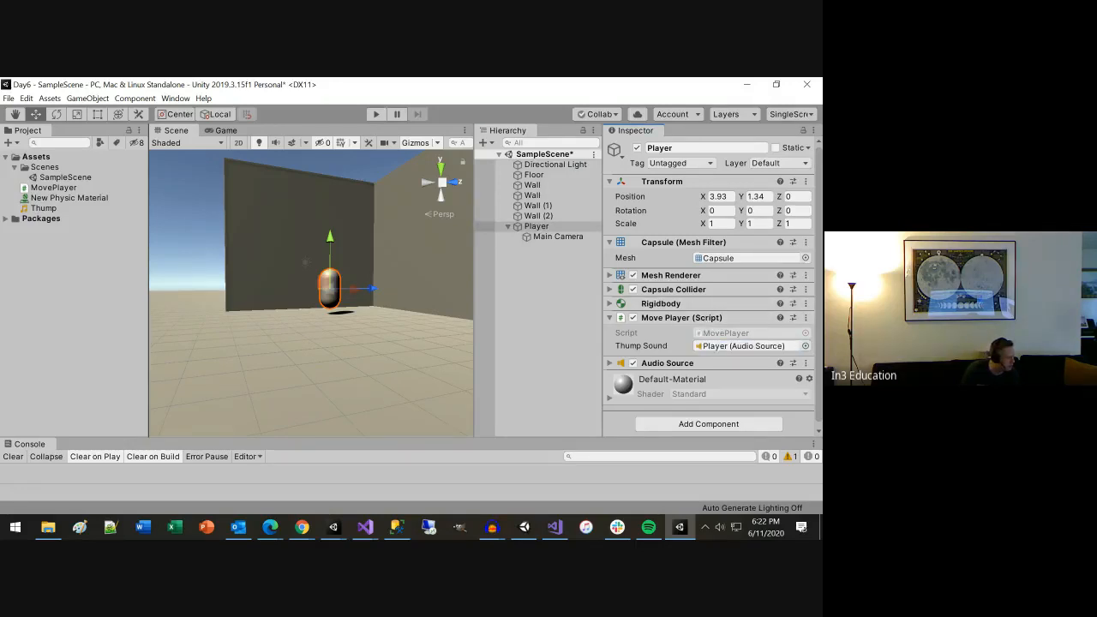
Step: Move the First Person Test Unity window into view and place its MovePlayer script window over it to inspect the compile error
key("alt+Tab")
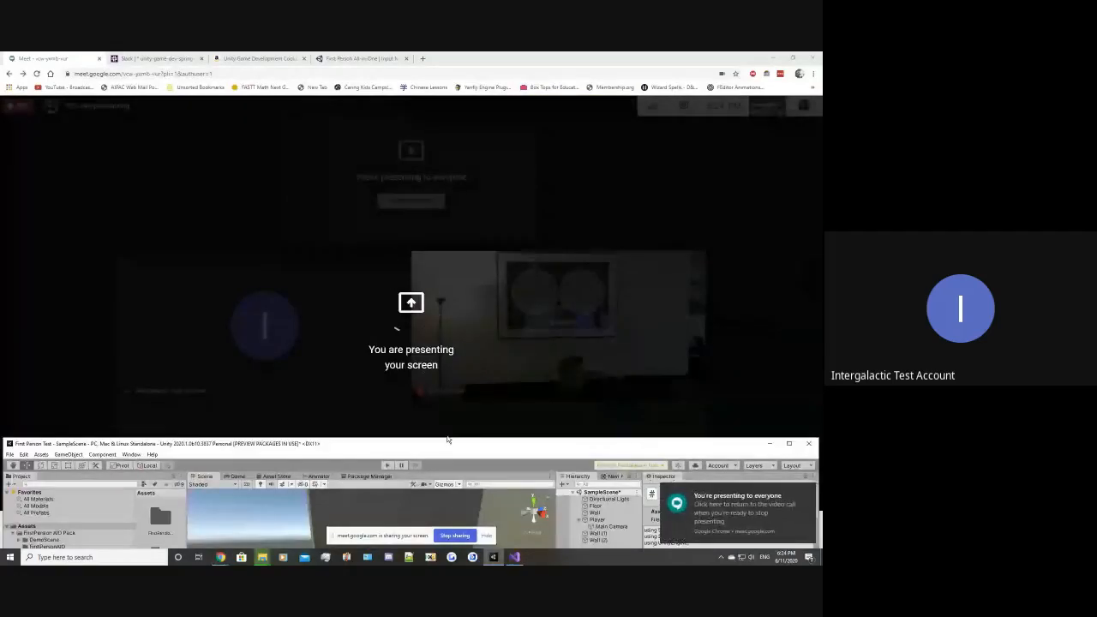
left_click_drag(450, 437, 447, 171)
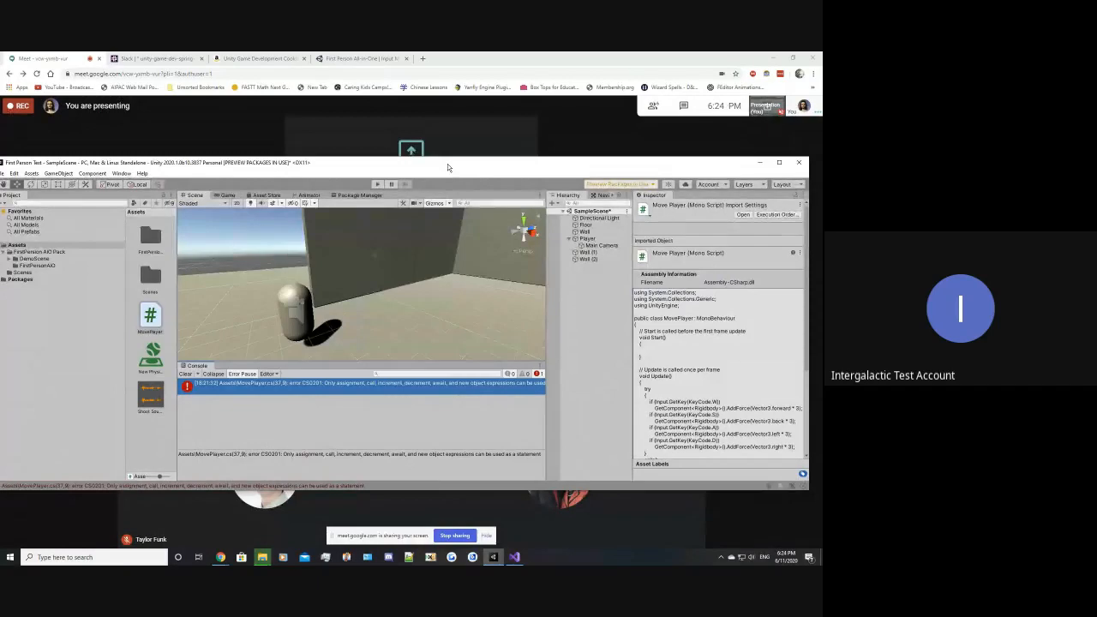
left_click_drag(448, 164, 450, 148)
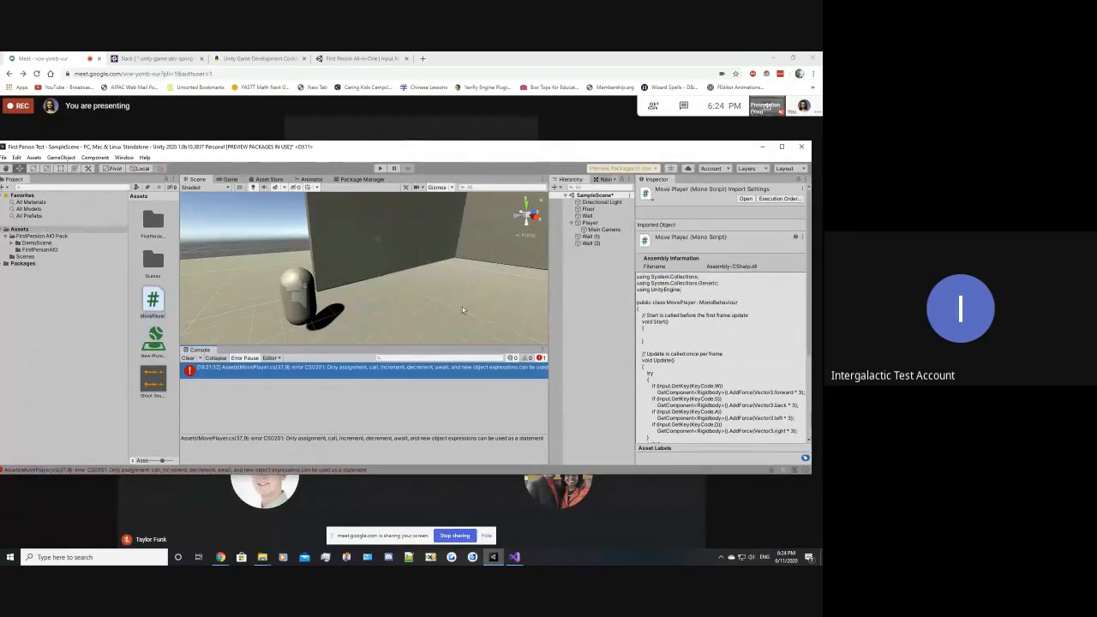
mouse_move(522, 558)
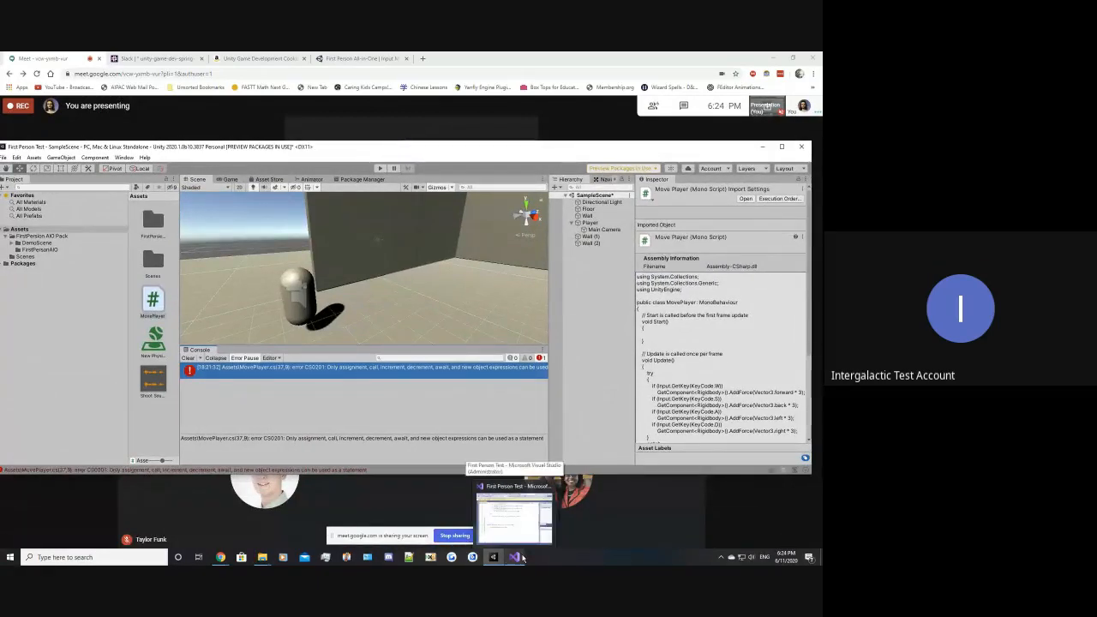
left_click(520, 558)
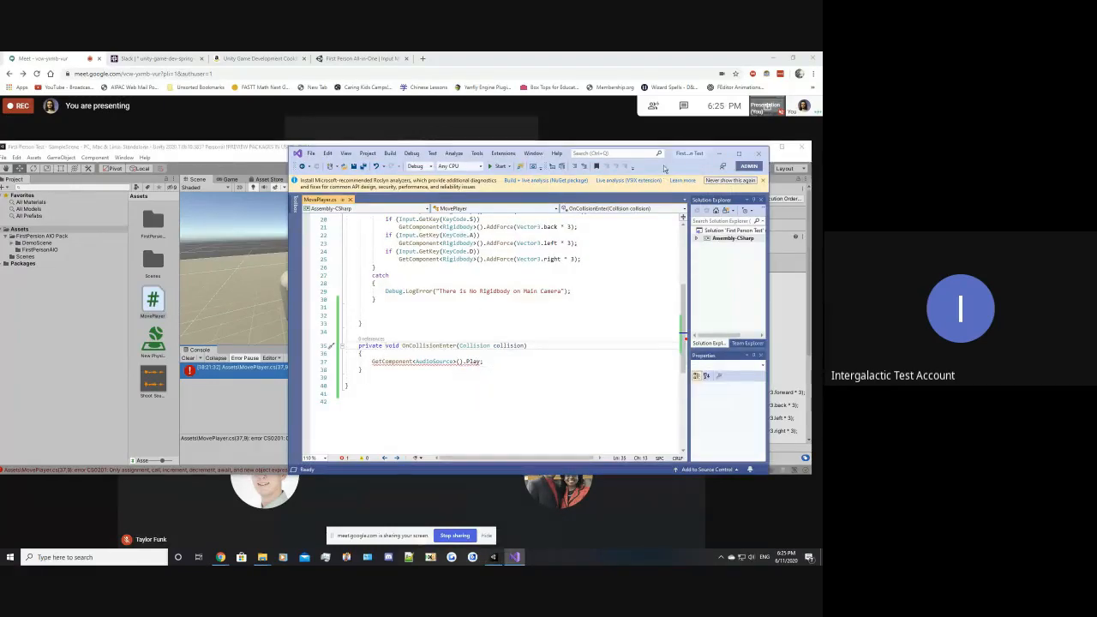
left_click_drag(665, 166, 790, 464)
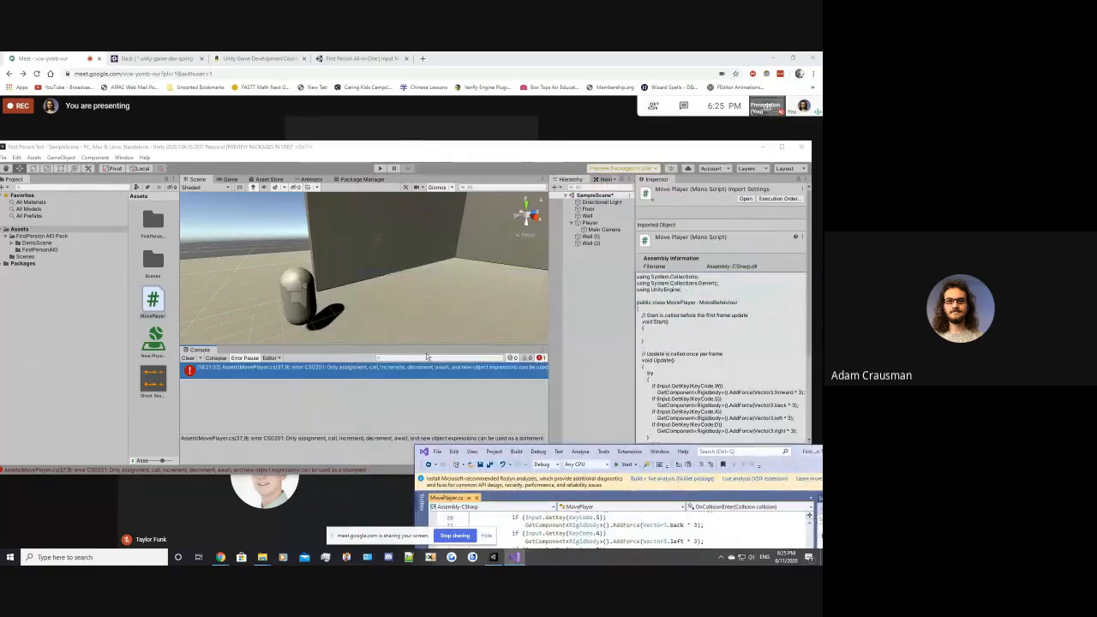
left_click(493, 405)
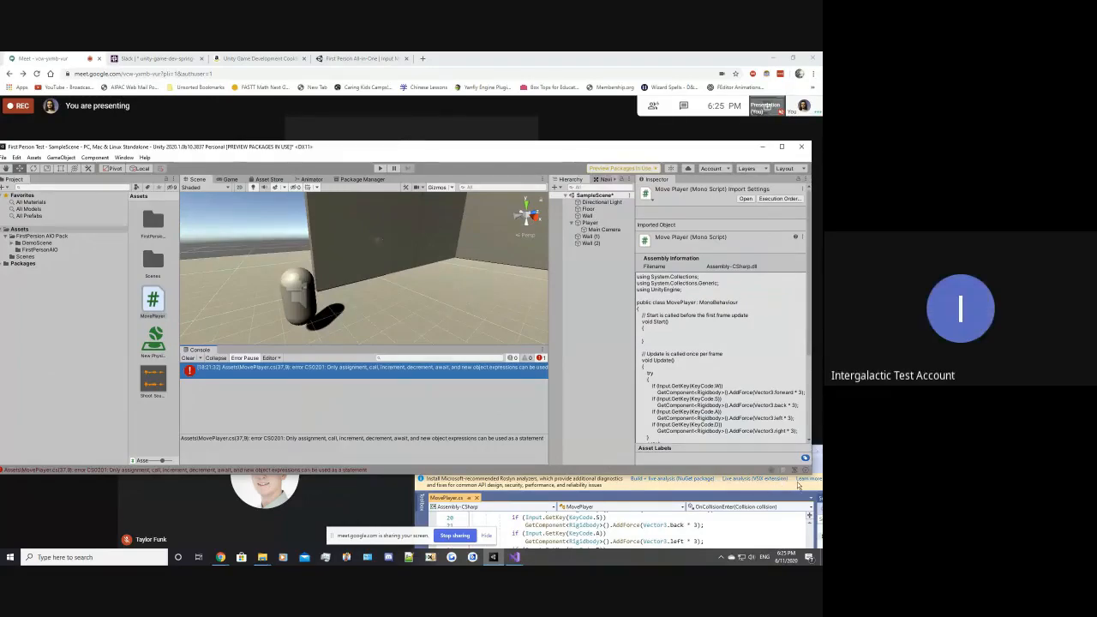
left_click(788, 490)
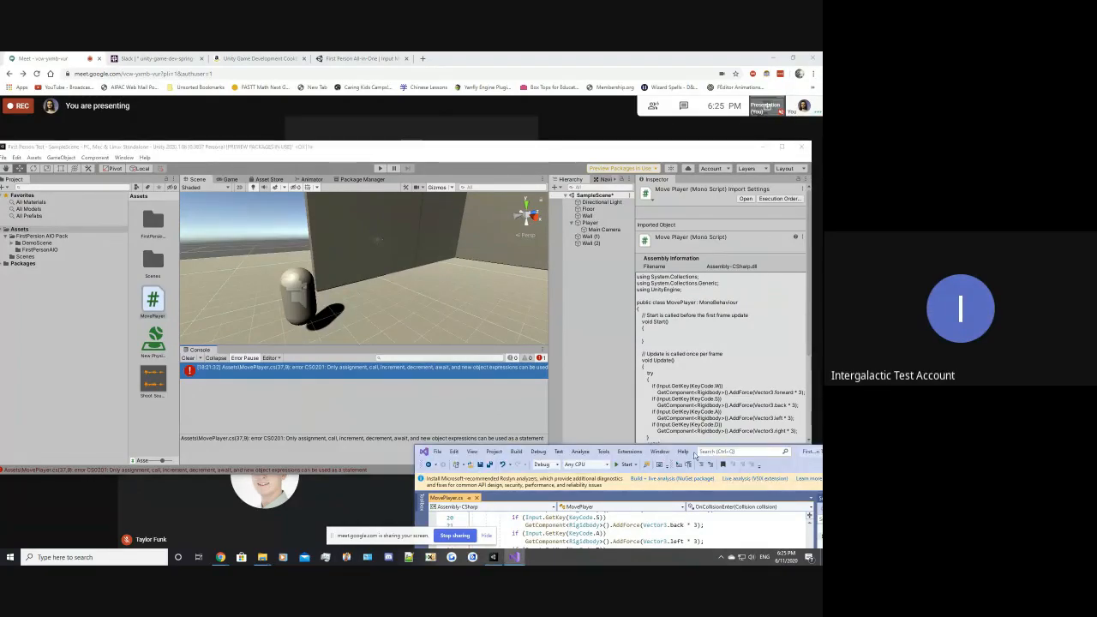
left_click_drag(694, 454, 444, 154)
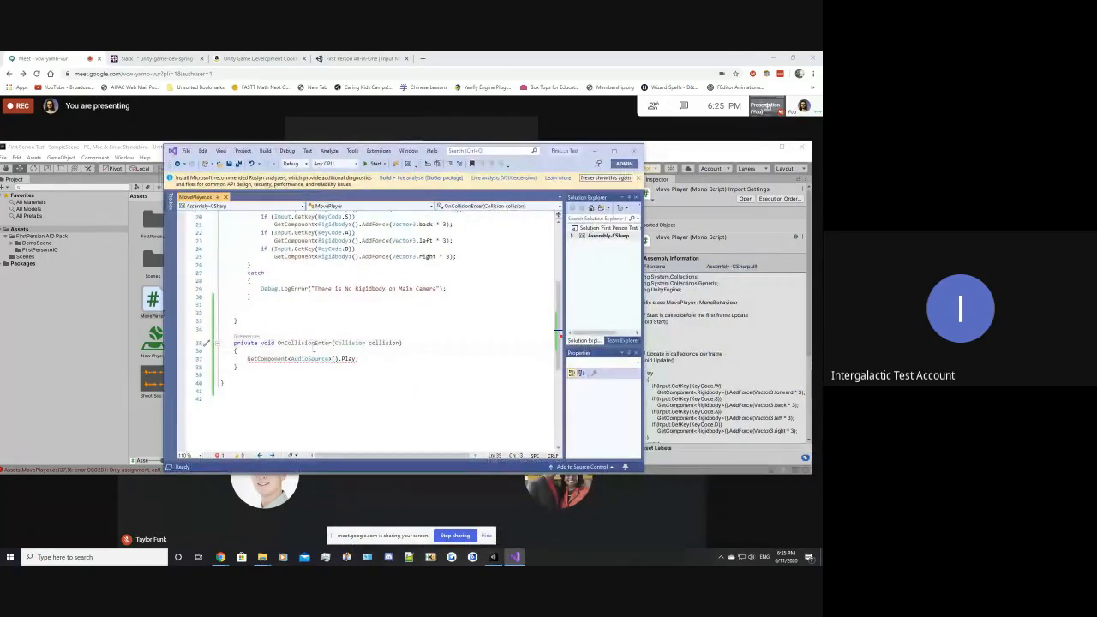
Step: Add the missing parentheses to the AudioSource Play call in OnCollisionEnter, save the script, and return to Unity to recompile
scroll(314, 348, "up", 3, "ctrl")
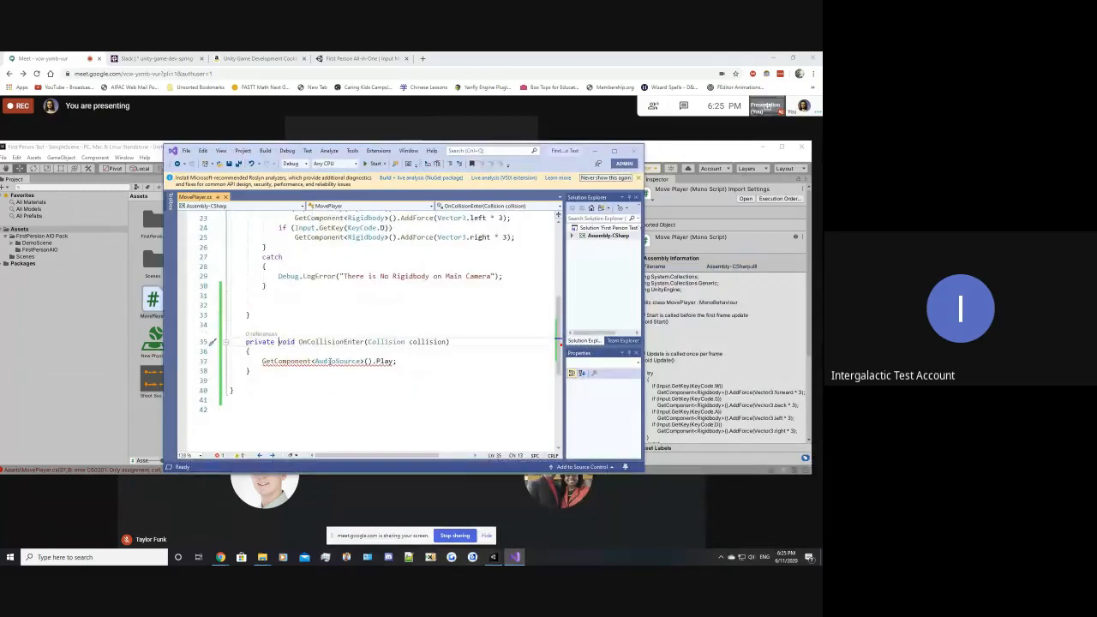
left_click(371, 360)
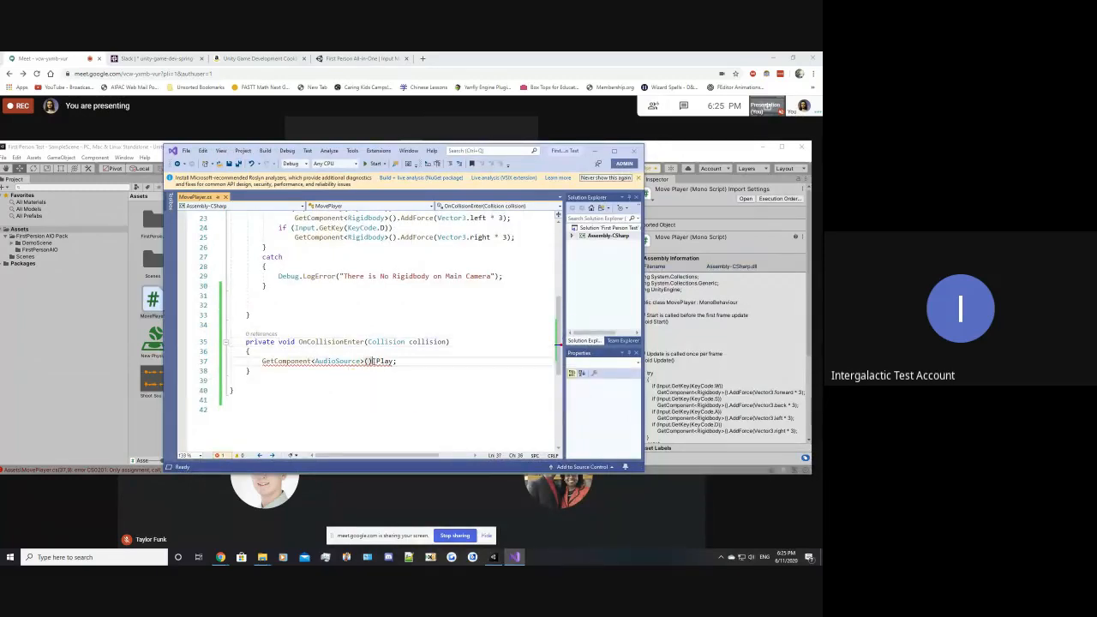
key("Right")
type("()")
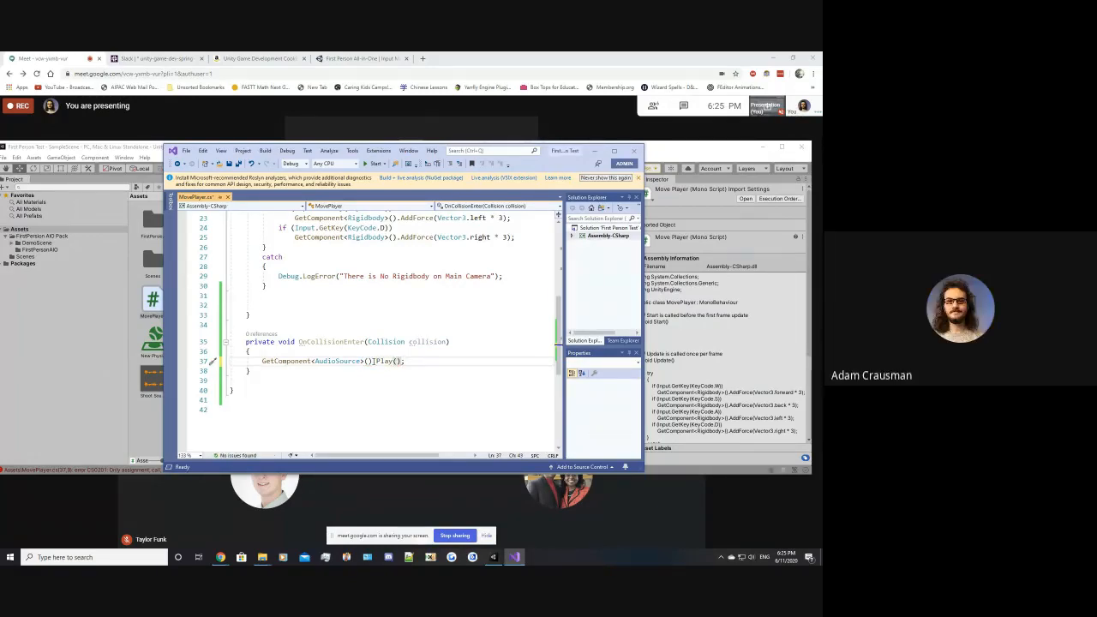
key("End")
key("ctrl+s")
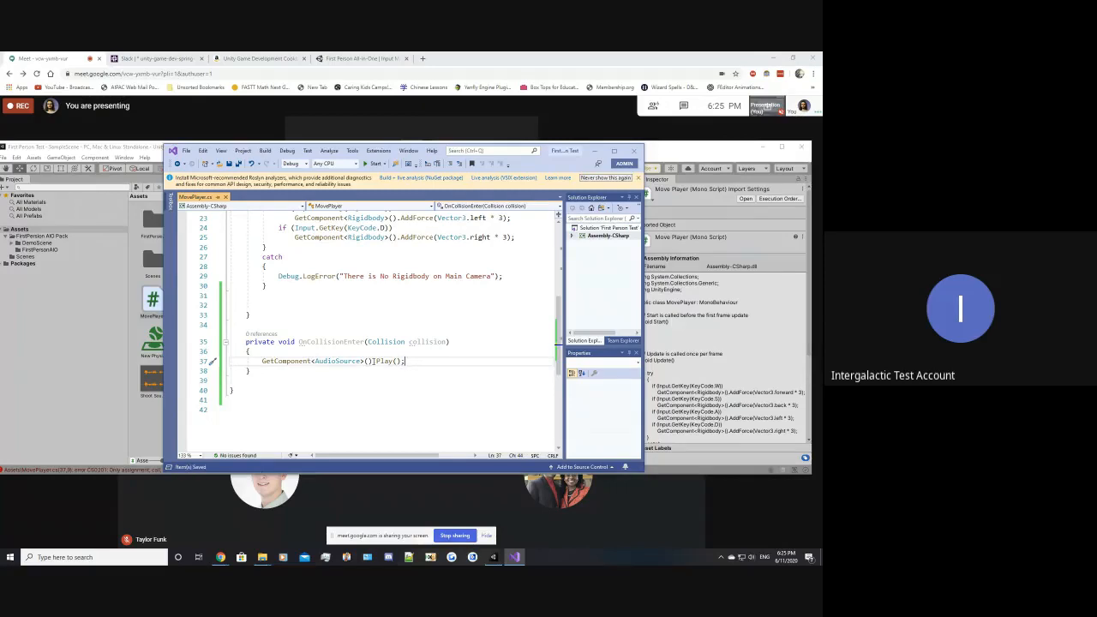
key("alt+Tab")
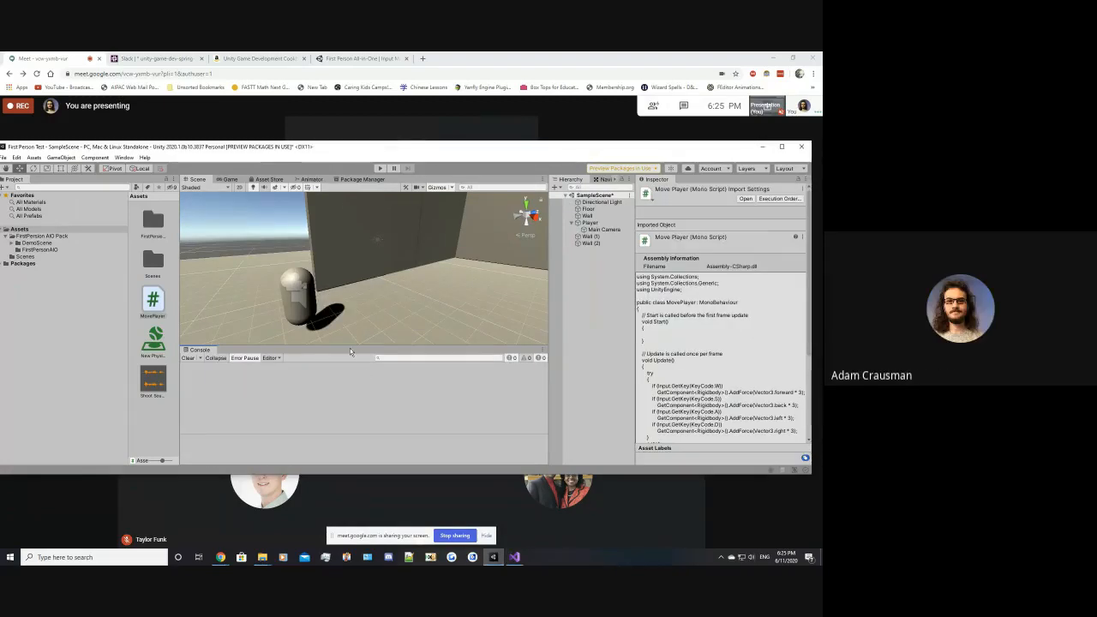
Step: Switch to the Google Meet call, stop the screen sharing, and hide the other presenter's sharing notice
left_click(553, 55)
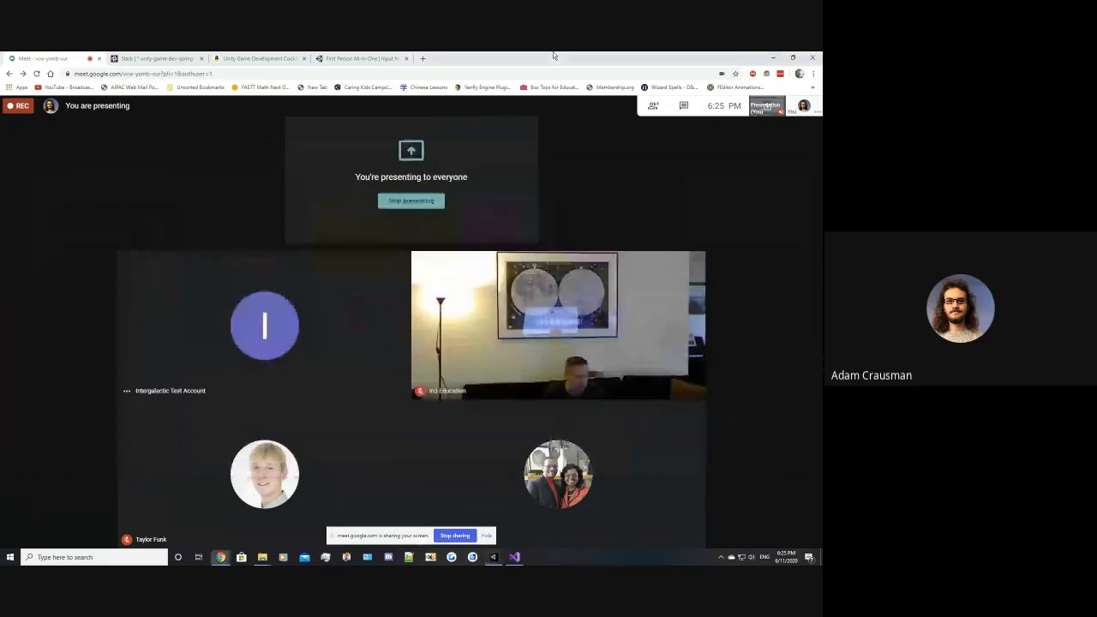
left_click(455, 535)
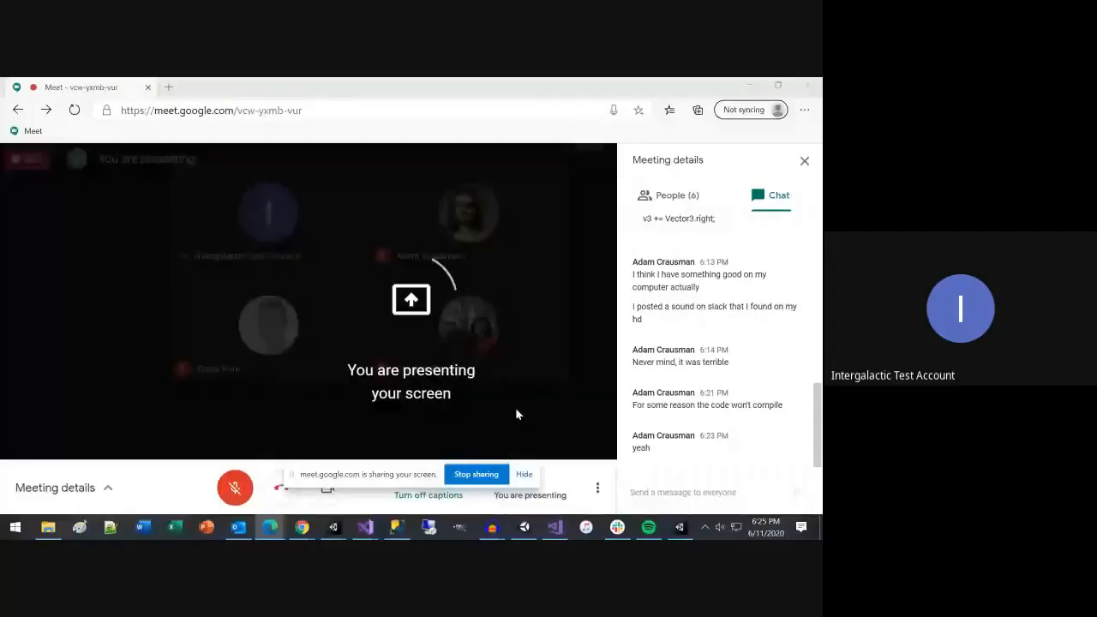
left_click(524, 475)
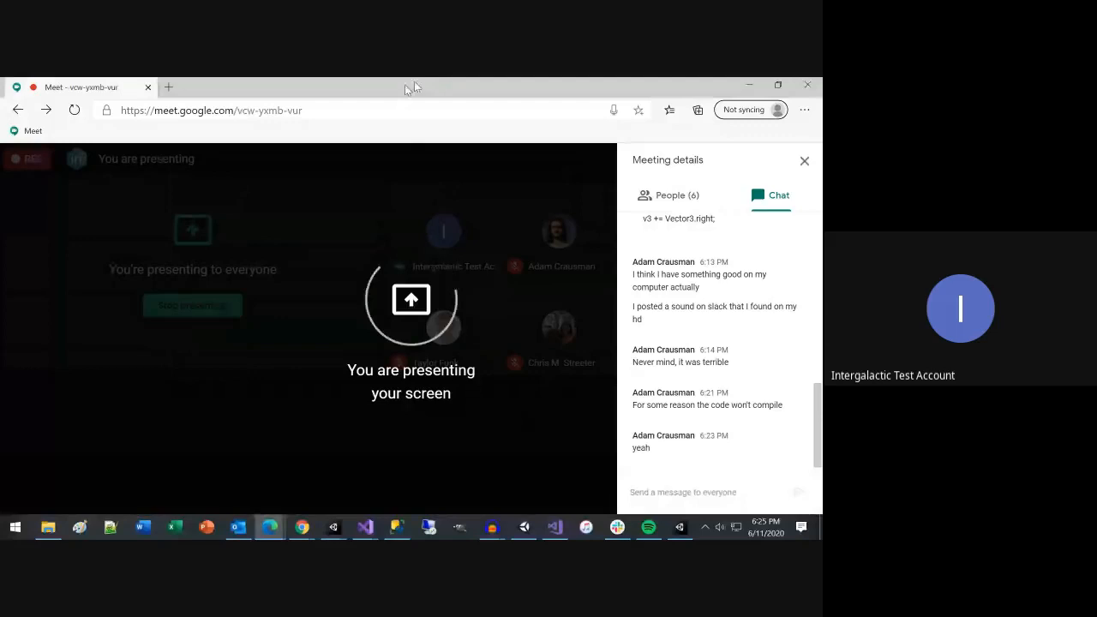
Step: Return to the Day6 project in Unity, clear the Thump Sound reference, and assign the Player object to it again
key("alt+Tab")
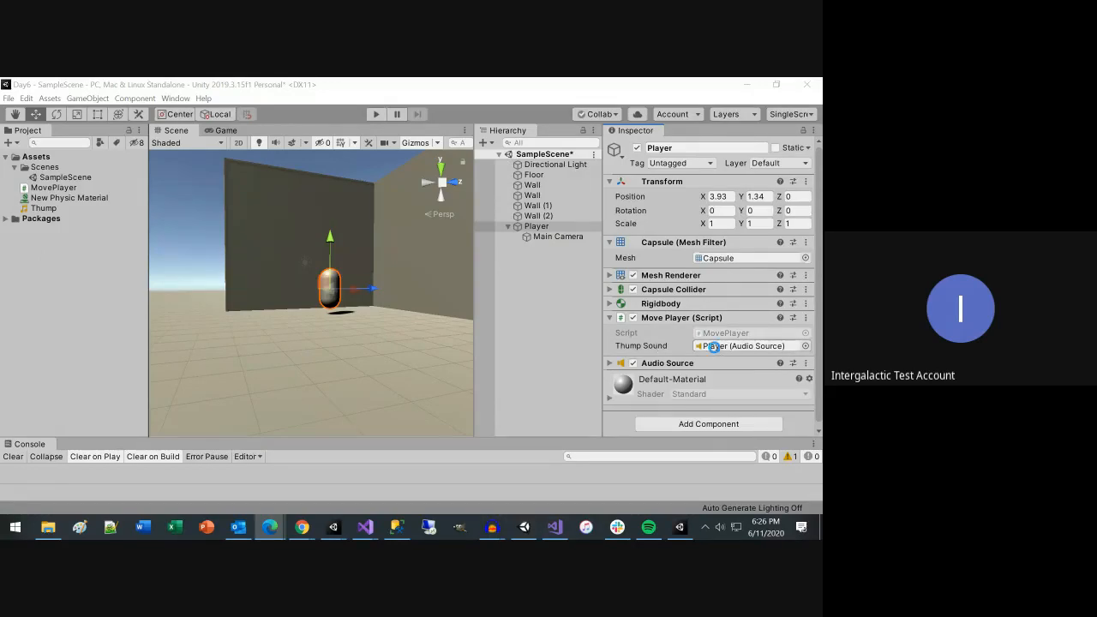
left_click(715, 348)
key("Delete")
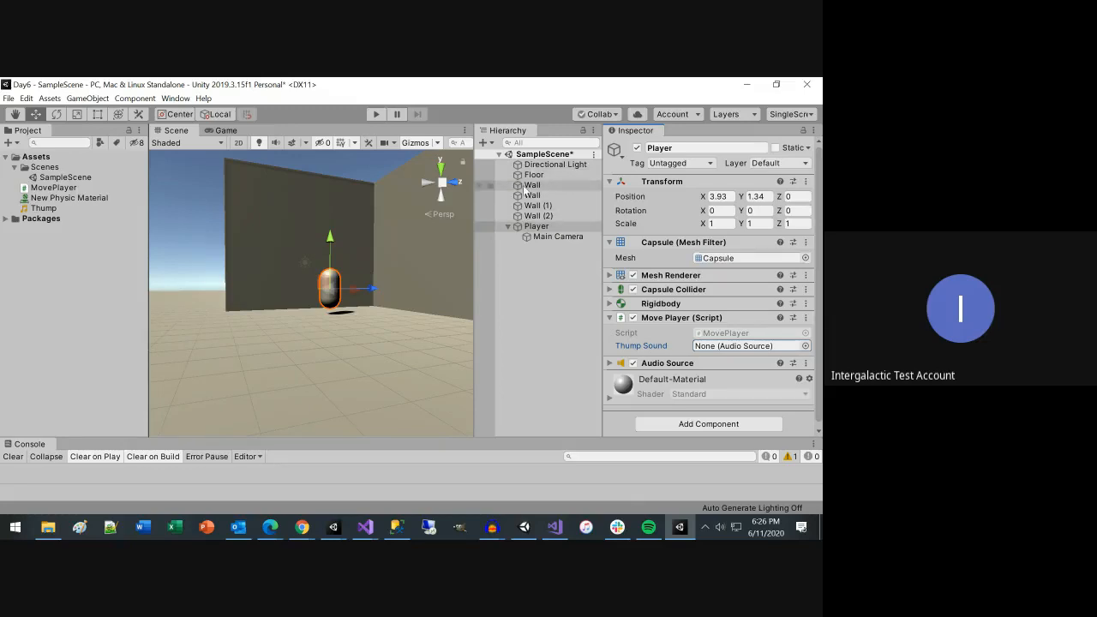
left_click_drag(525, 188, 540, 240)
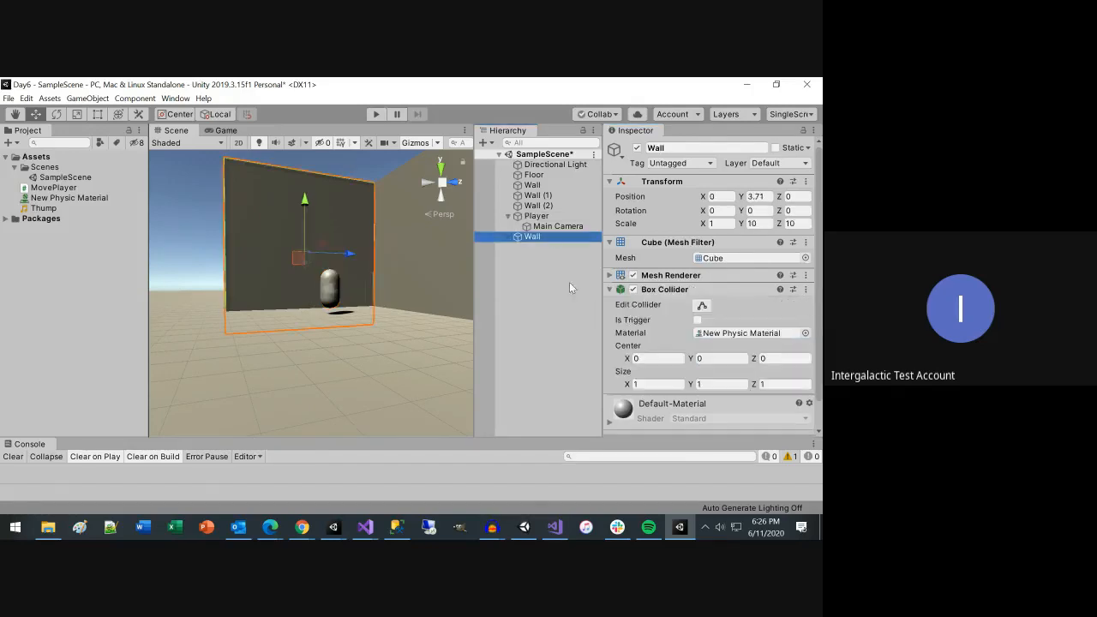
left_click(542, 228)
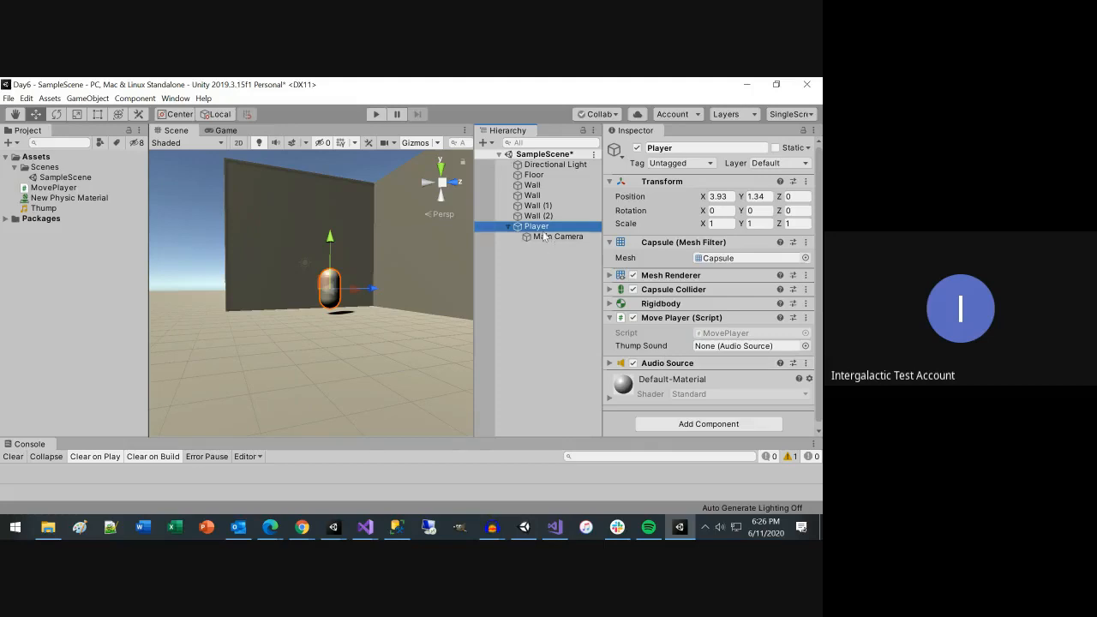
left_click_drag(538, 229, 713, 349)
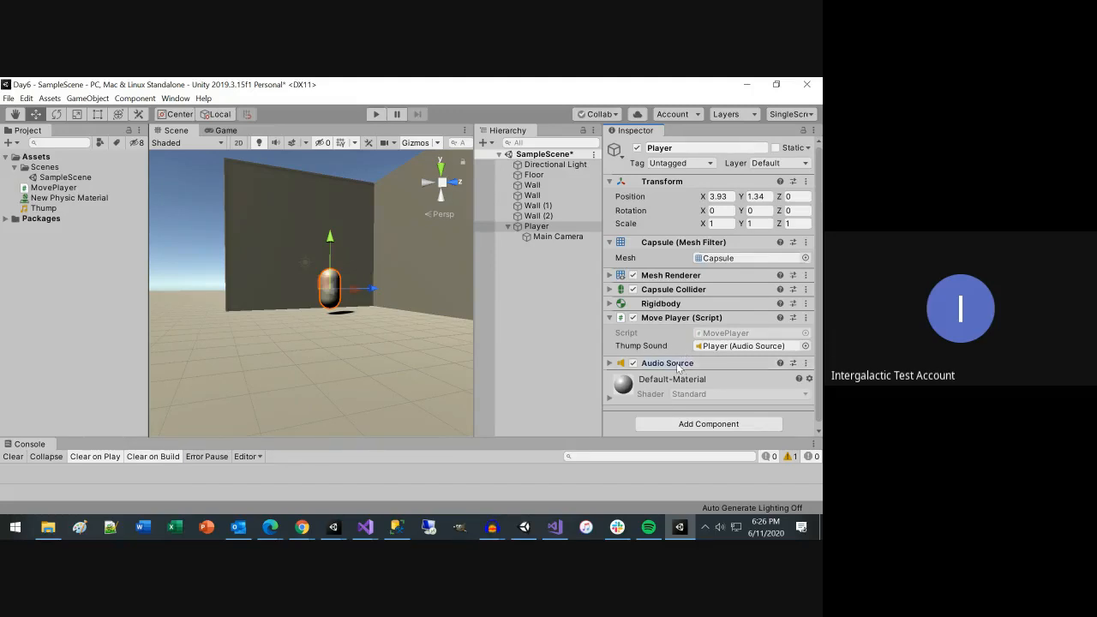
Step: Try to move the Player's Audio Source into the Hierarchy, and clear the Move Player script's Thump Sound reference
left_click_drag(677, 367, 563, 305)
left_click(700, 346)
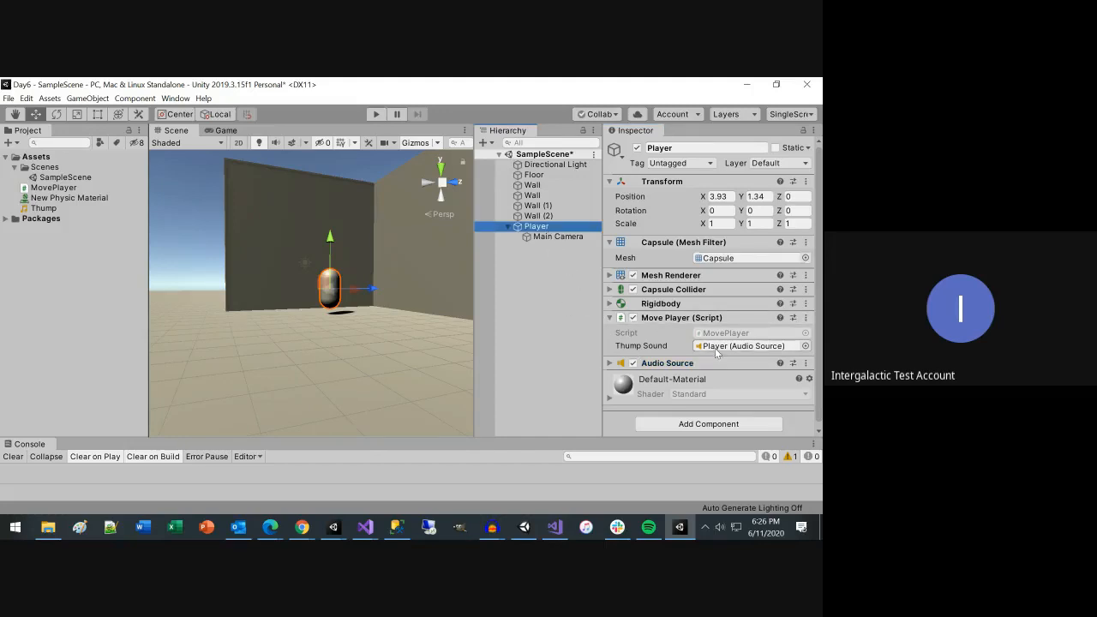
key("Delete")
Step: Copy the Player's Audio Source component and paste it as a new component on the Main Camera
left_click_drag(656, 365, 556, 235)
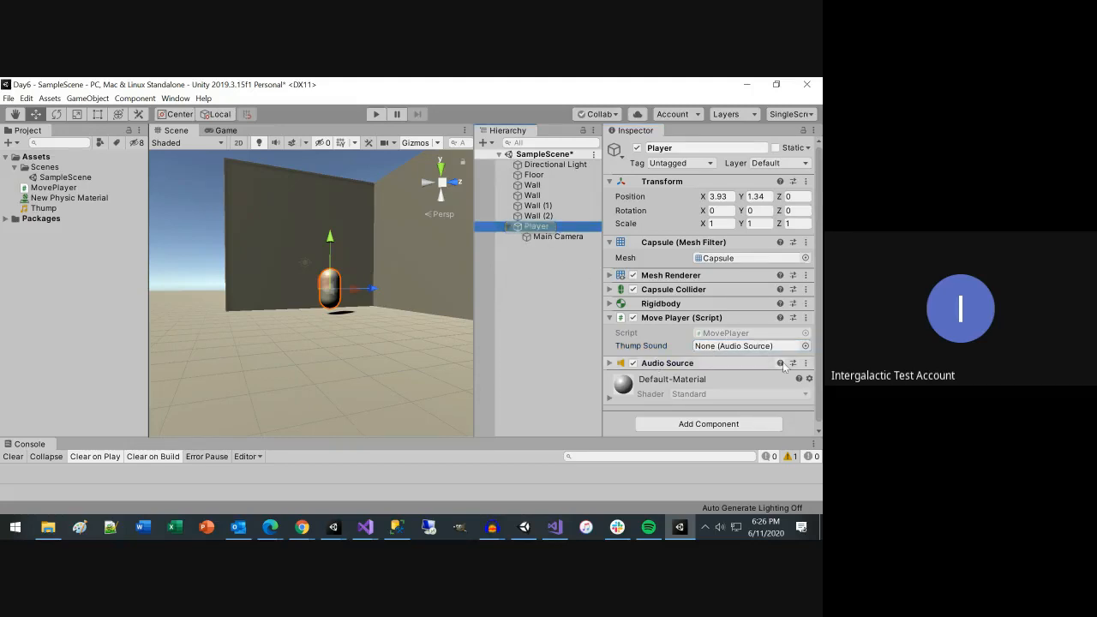
left_click(806, 362)
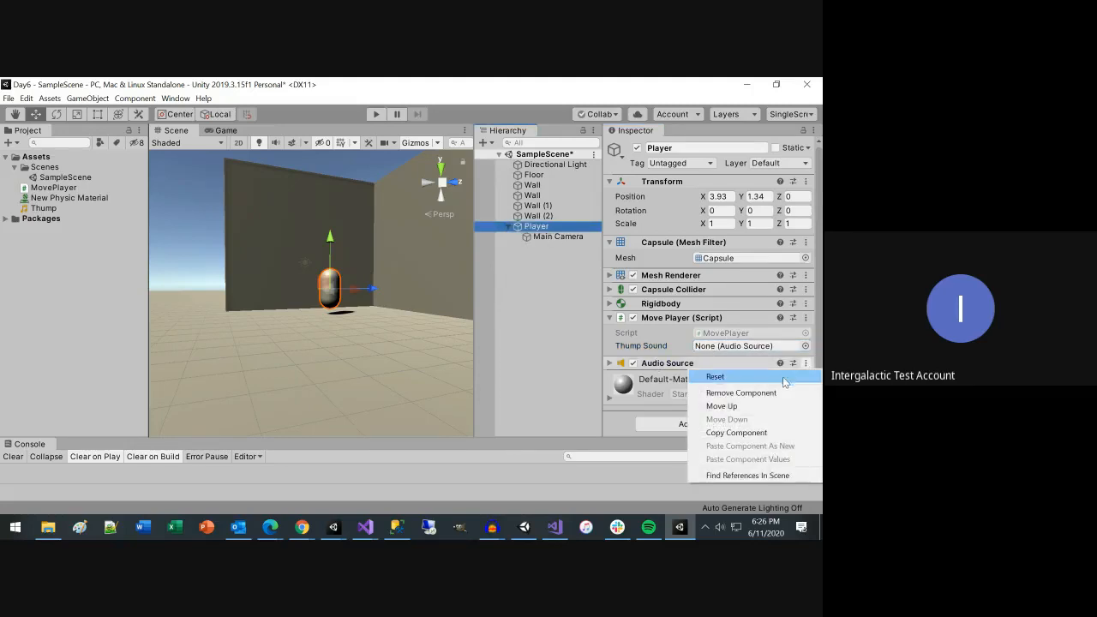
left_click(736, 433)
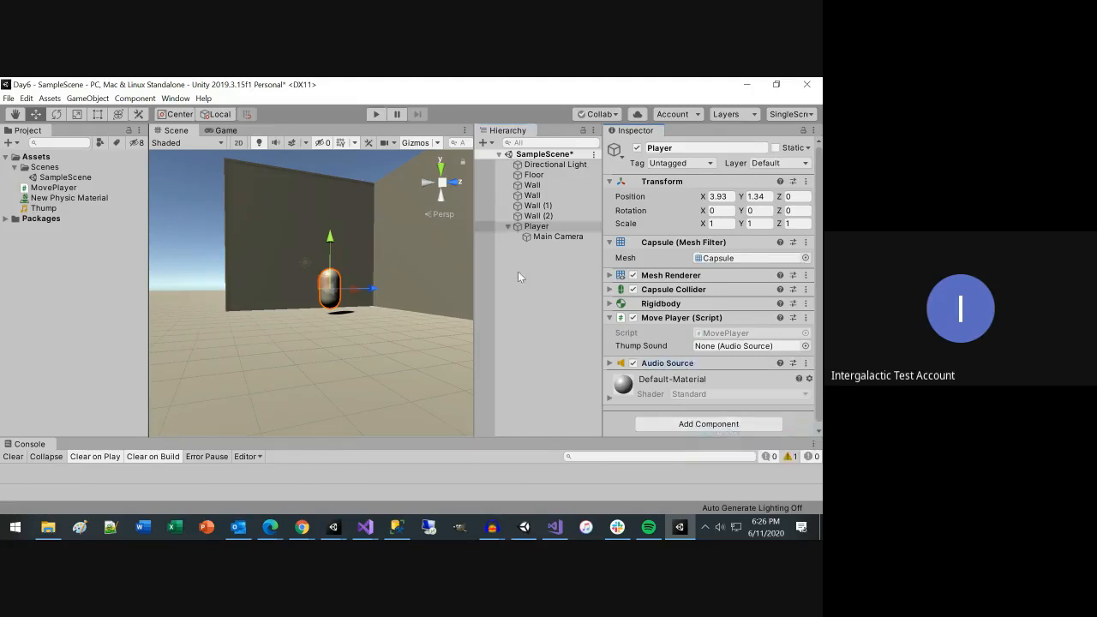
left_click(558, 237)
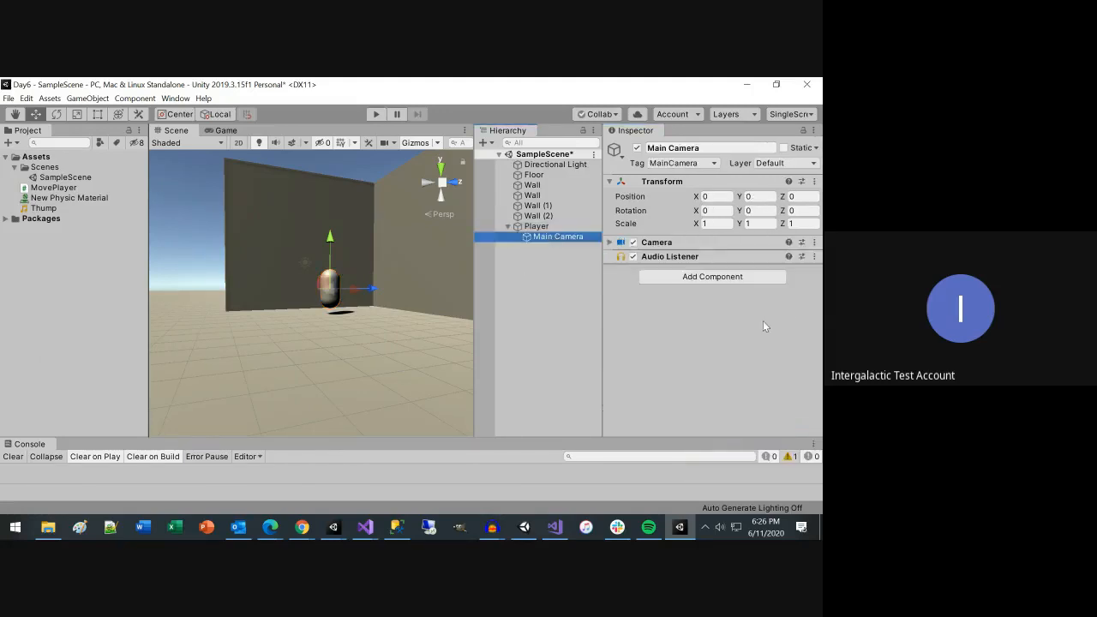
left_click(814, 256)
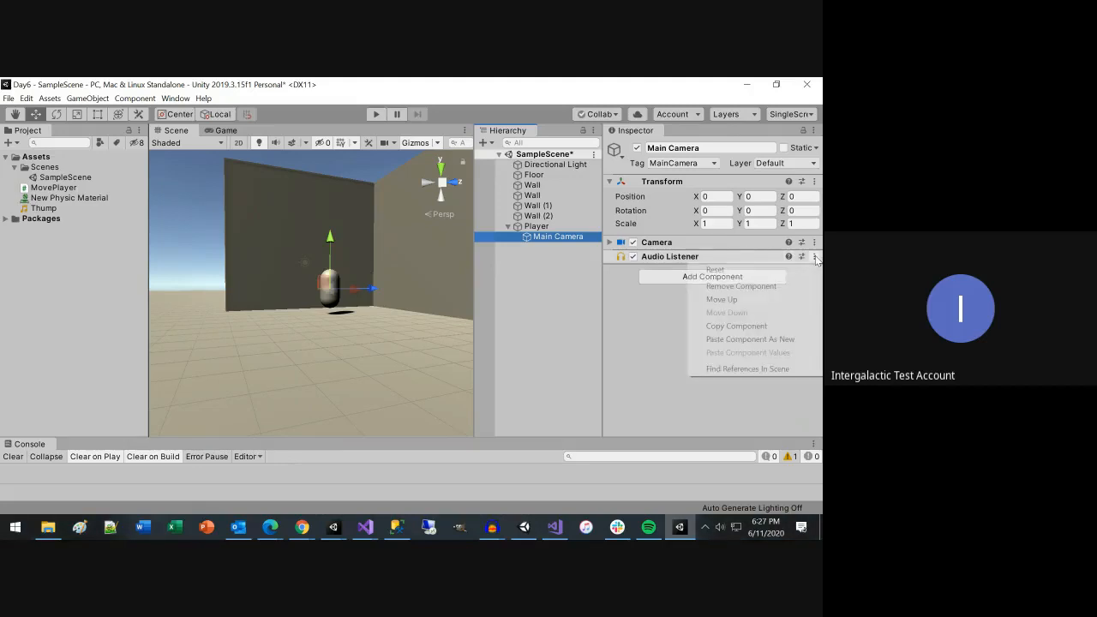
left_click(736, 339)
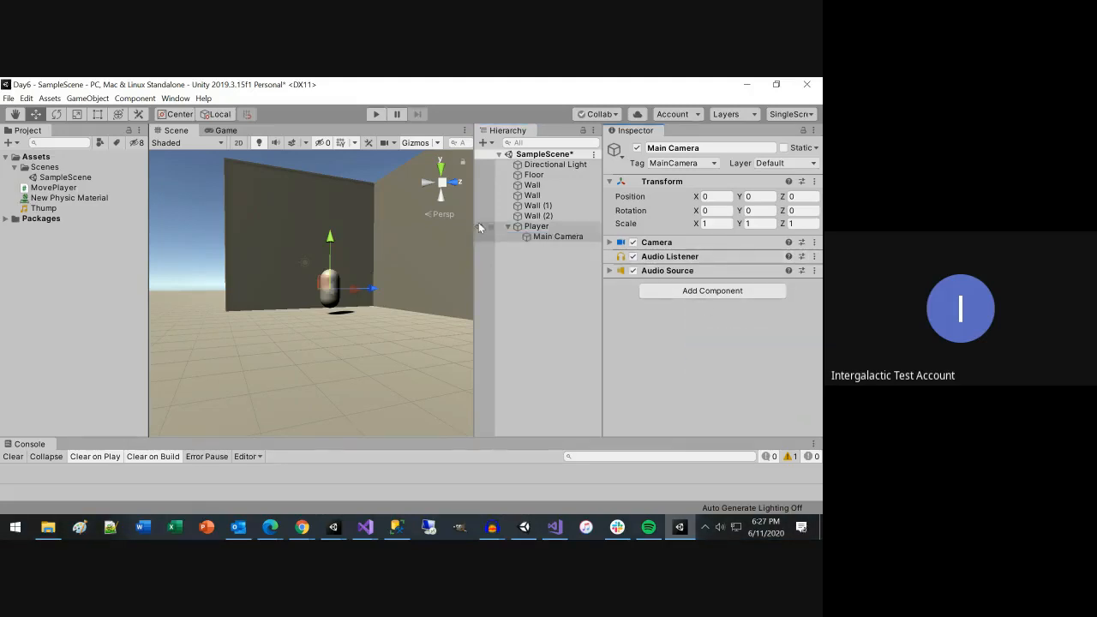
Step: Remove the Audio Source component from the Player and assign the Main Camera to the Move Player script's Thump Sound field
left_click(536, 226)
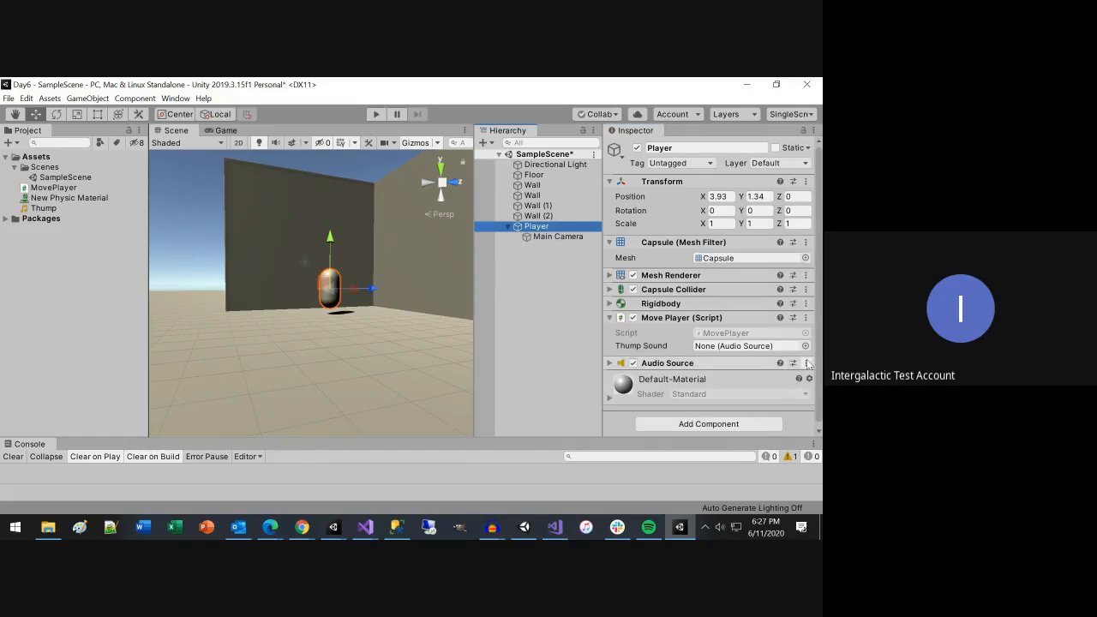
left_click_drag(541, 227, 735, 347)
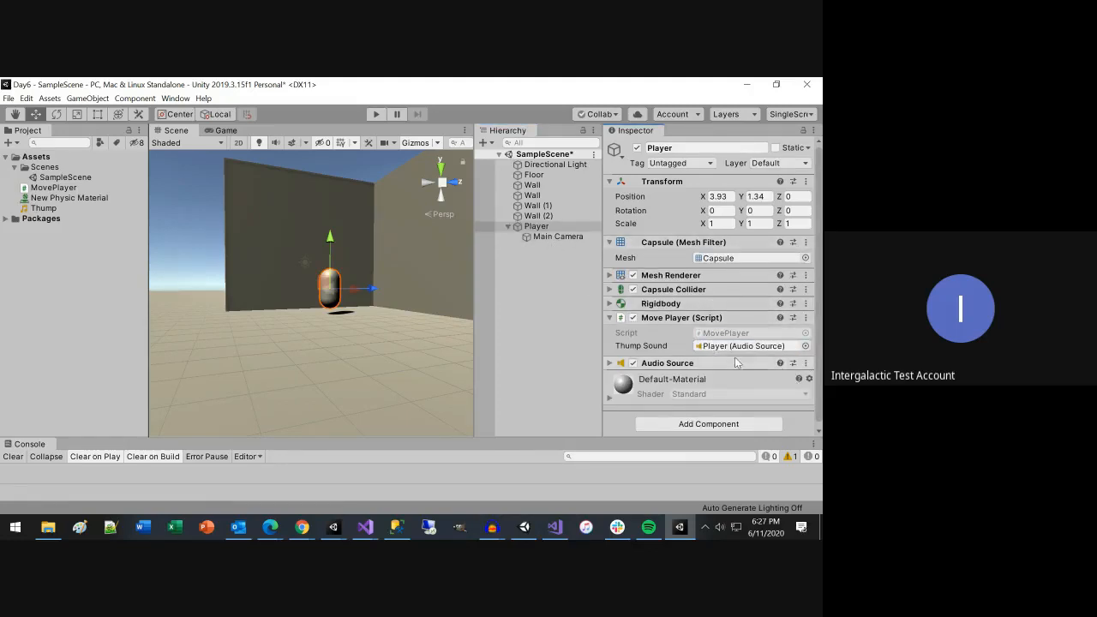
left_click(806, 363)
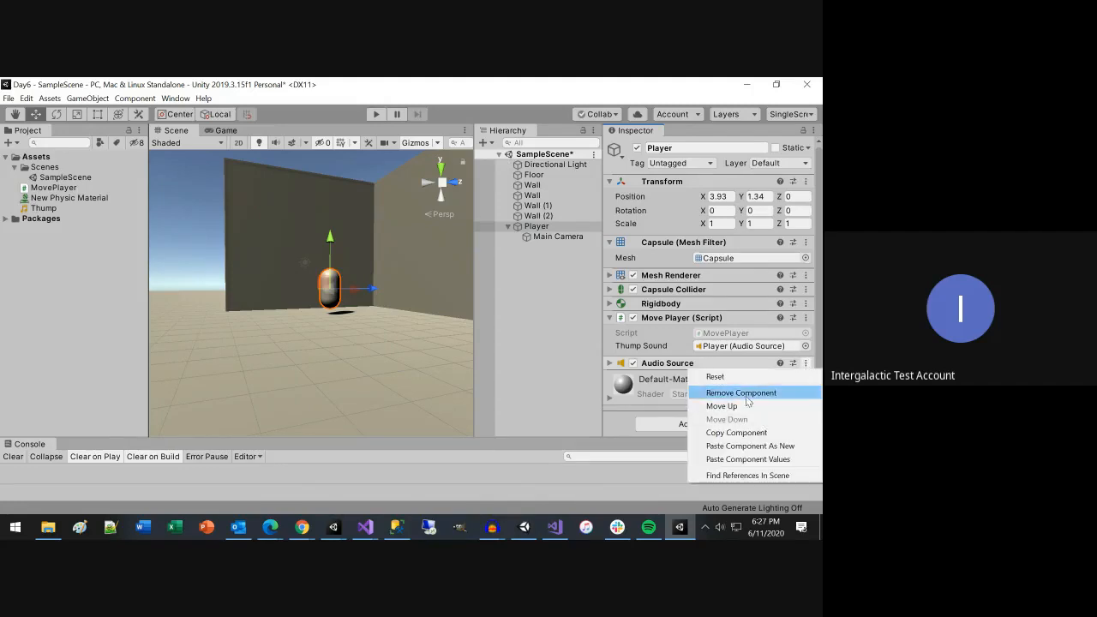
left_click(742, 392)
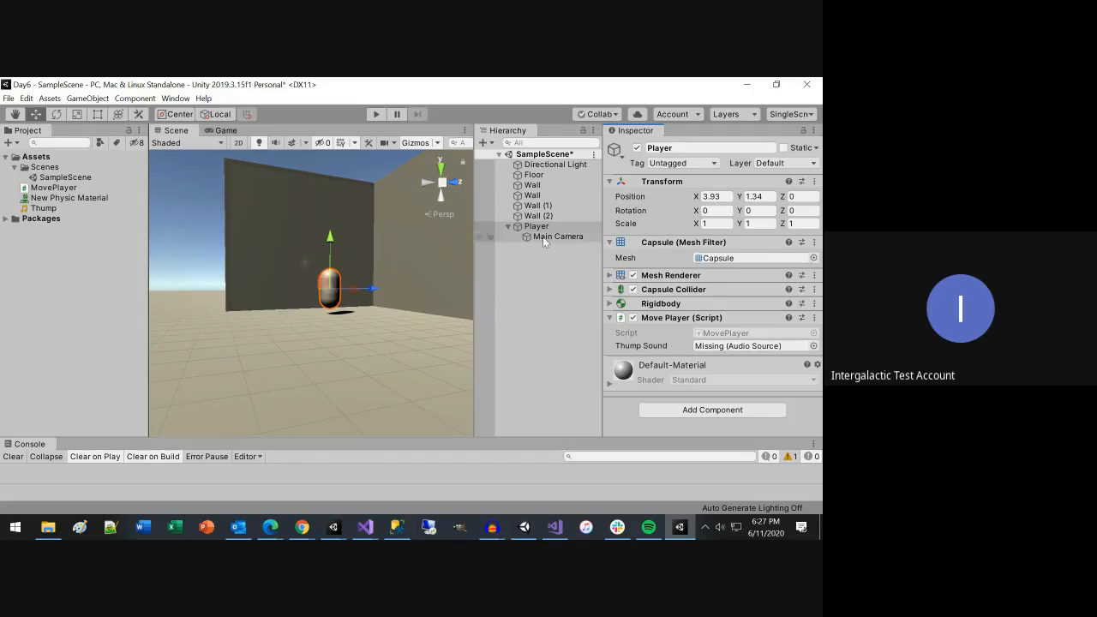
left_click_drag(543, 236, 722, 351)
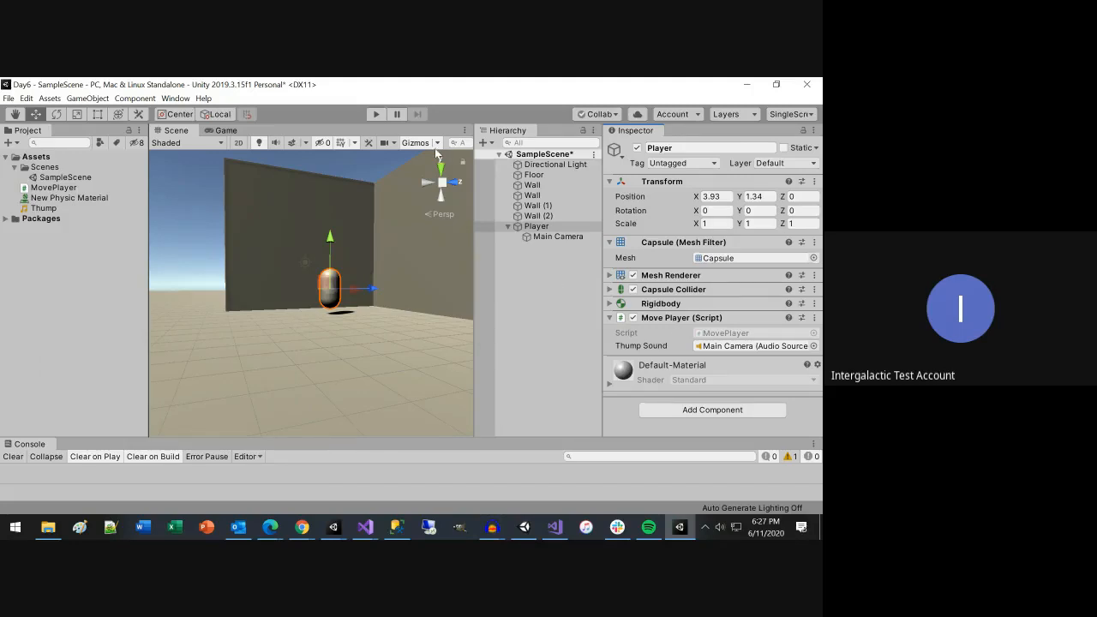
Step: Play-test the game by moving the Player, enlarge the Console to read its errors, and stop the game
left_click(377, 114)
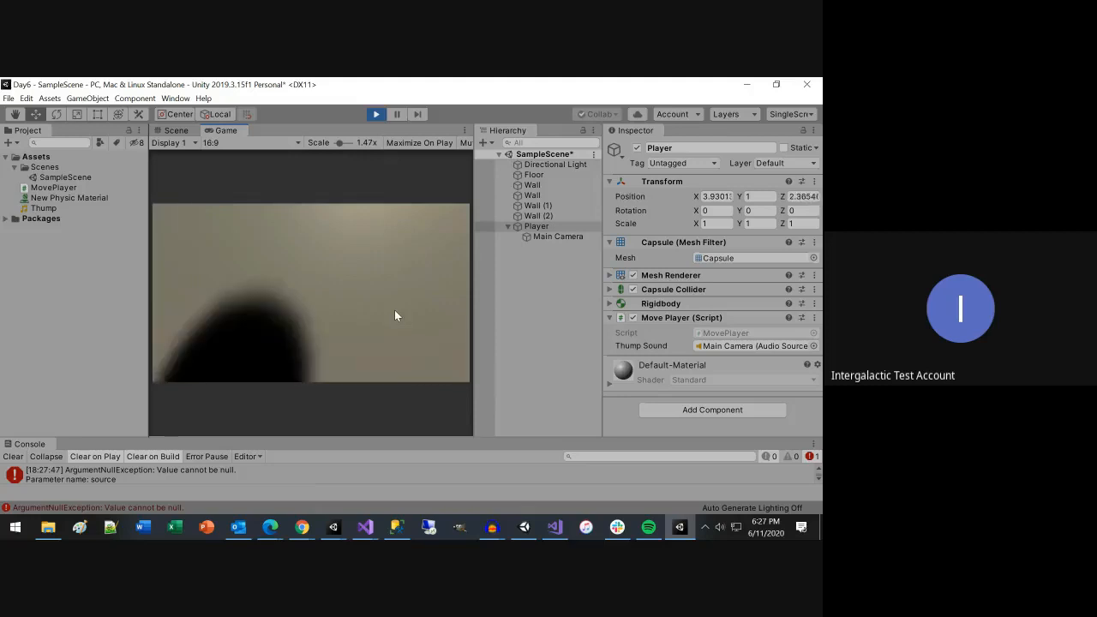
key("w")
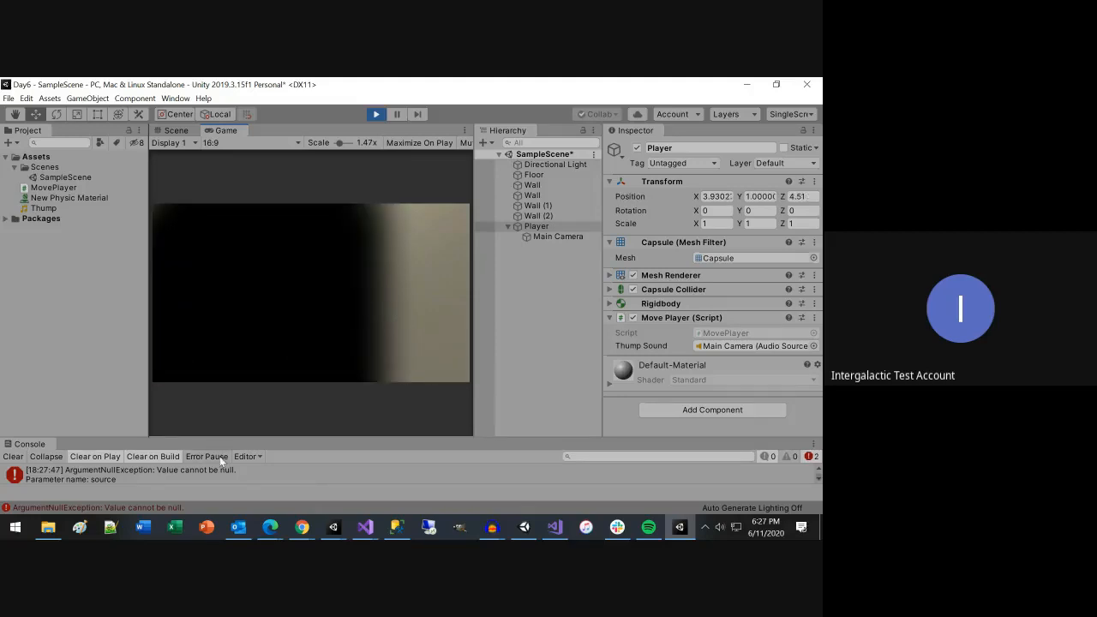
left_click_drag(220, 440, 217, 336)
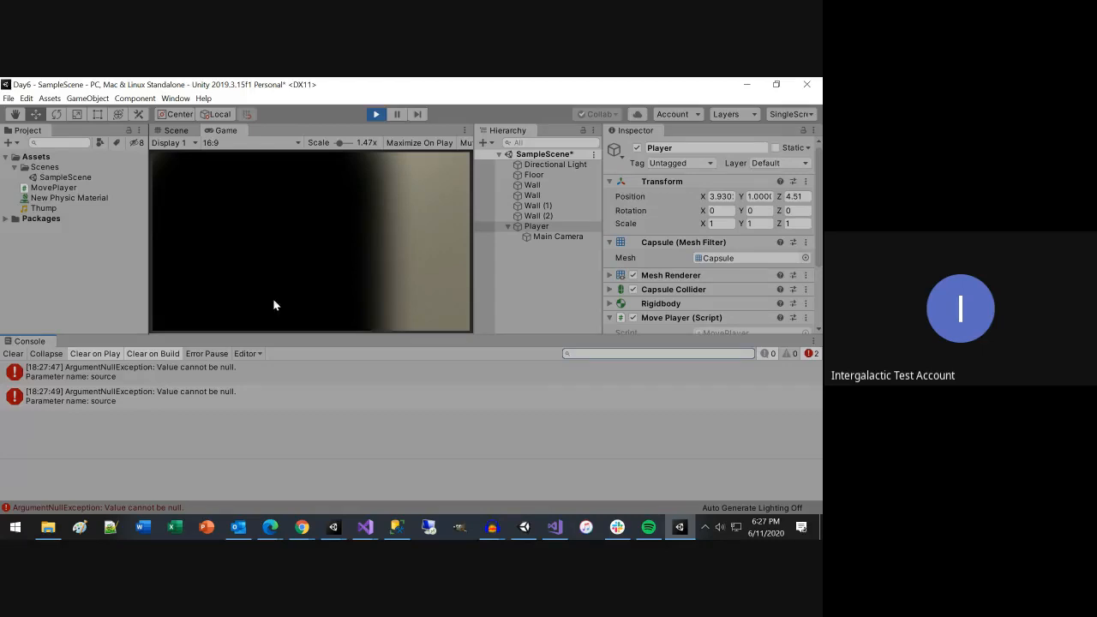
left_click(375, 114)
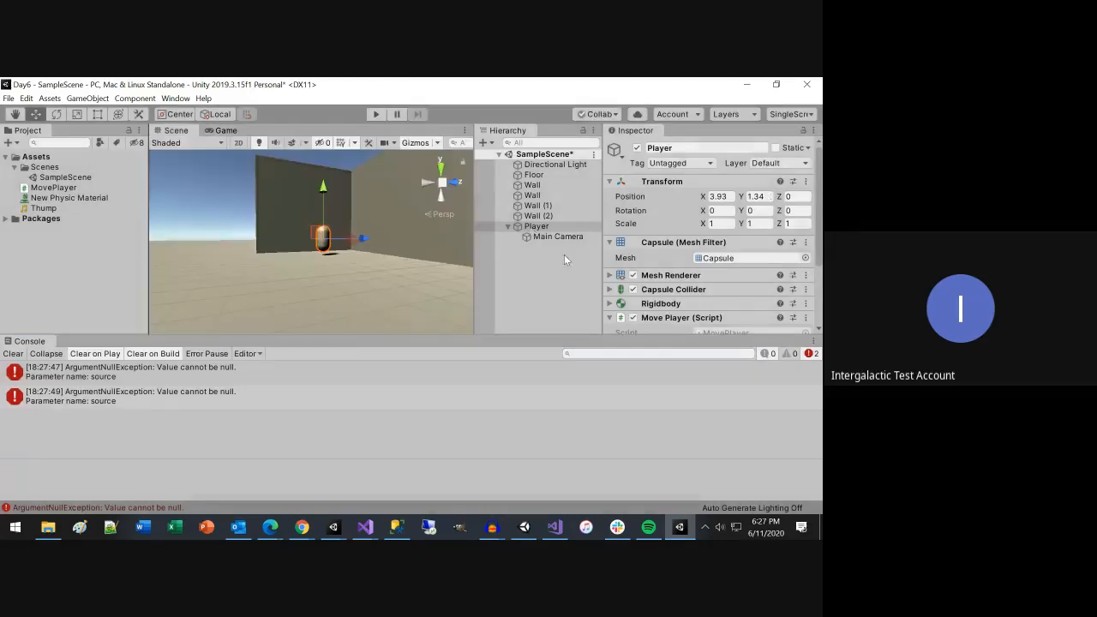
Step: Check the Main Camera's Audio Source settings, shrink the Console area, and clear its messages
left_click(541, 237)
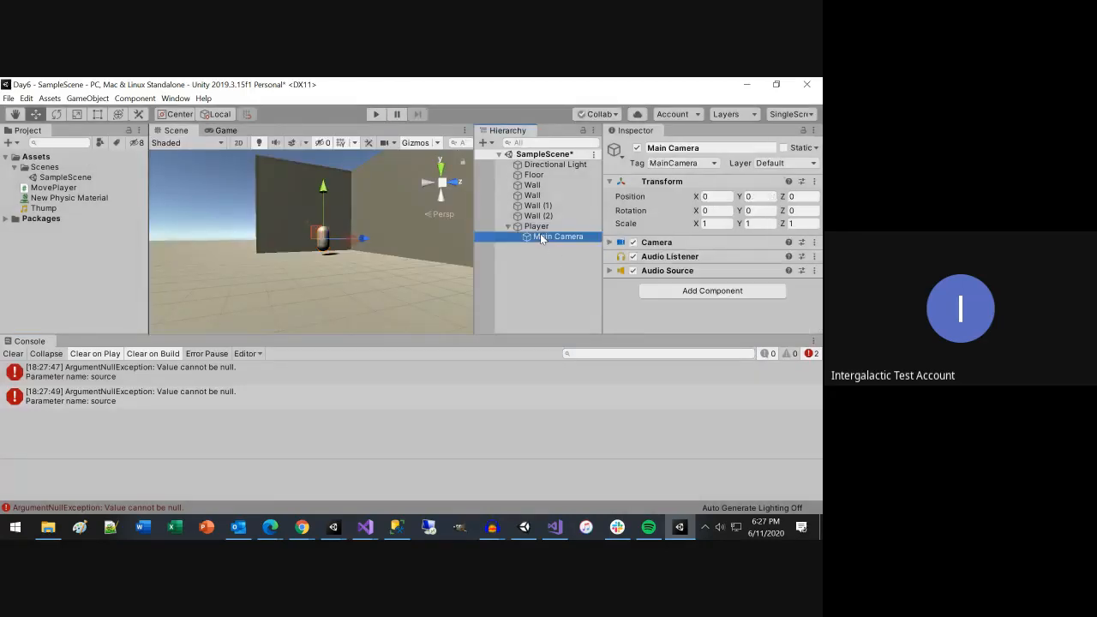
left_click(609, 271)
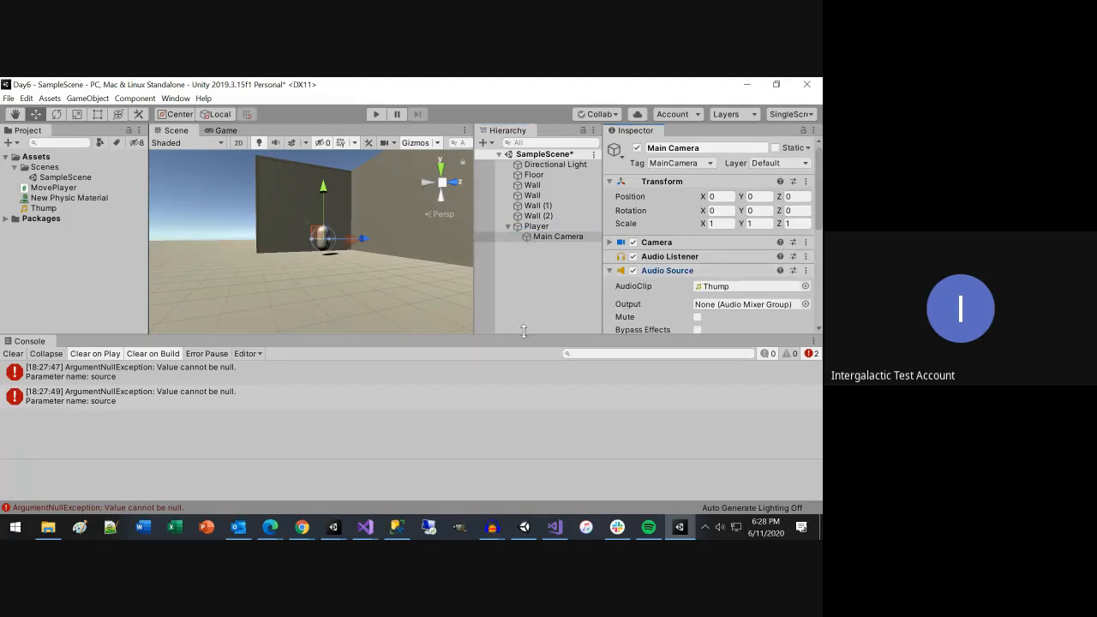
left_click_drag(535, 335, 502, 371)
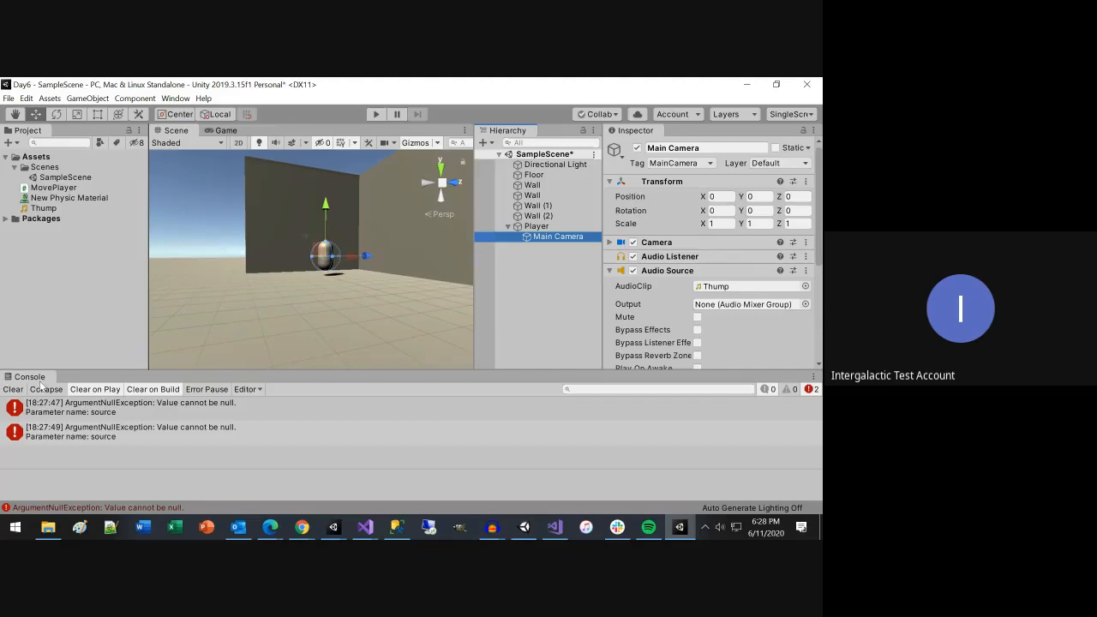
left_click(13, 389)
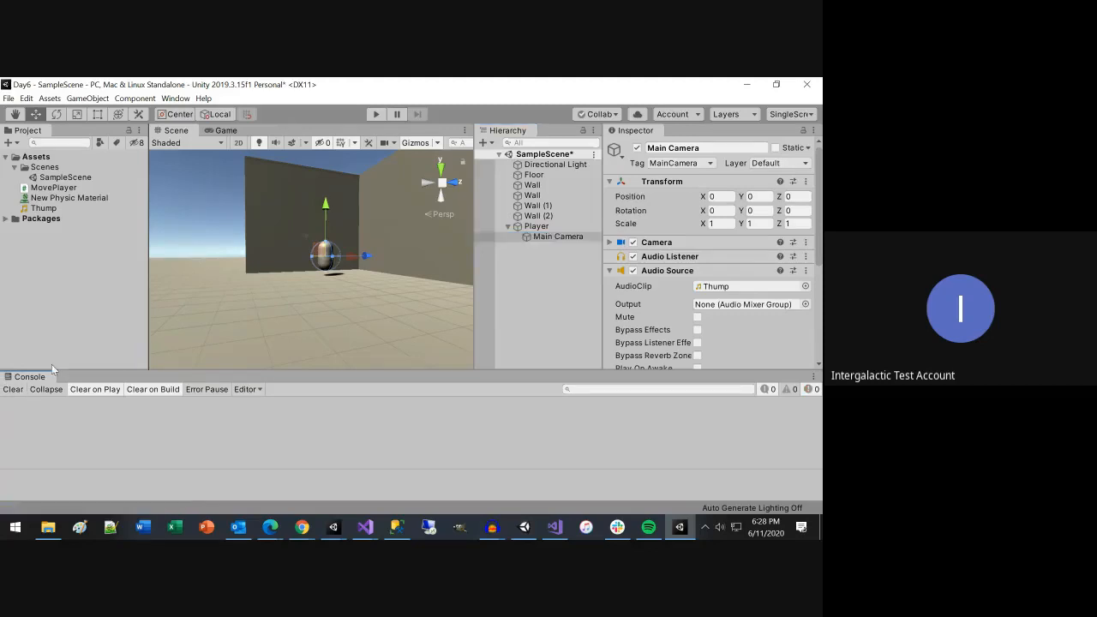
Step: Run the game again, inspect the exception logged in the Console, and stop the game
left_click(374, 115)
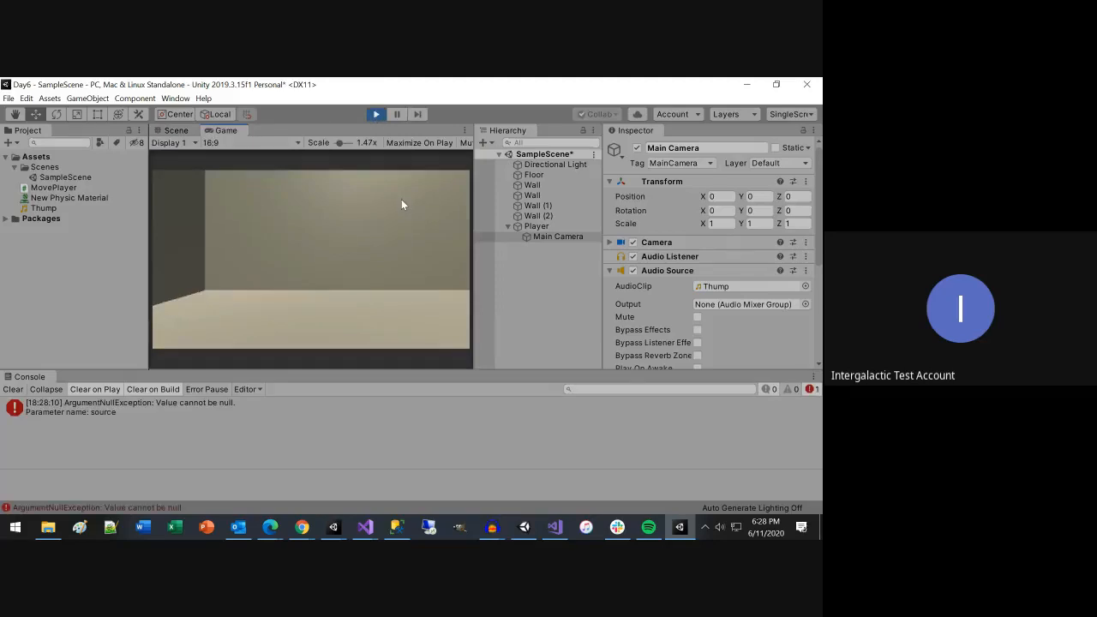
left_click(98, 405)
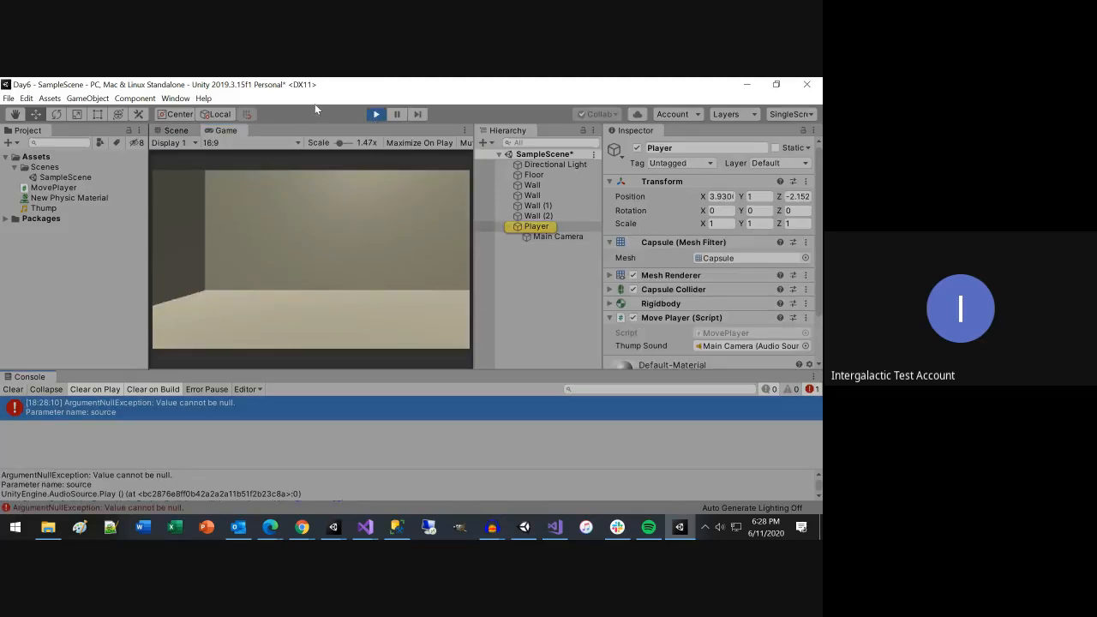
left_click(370, 114)
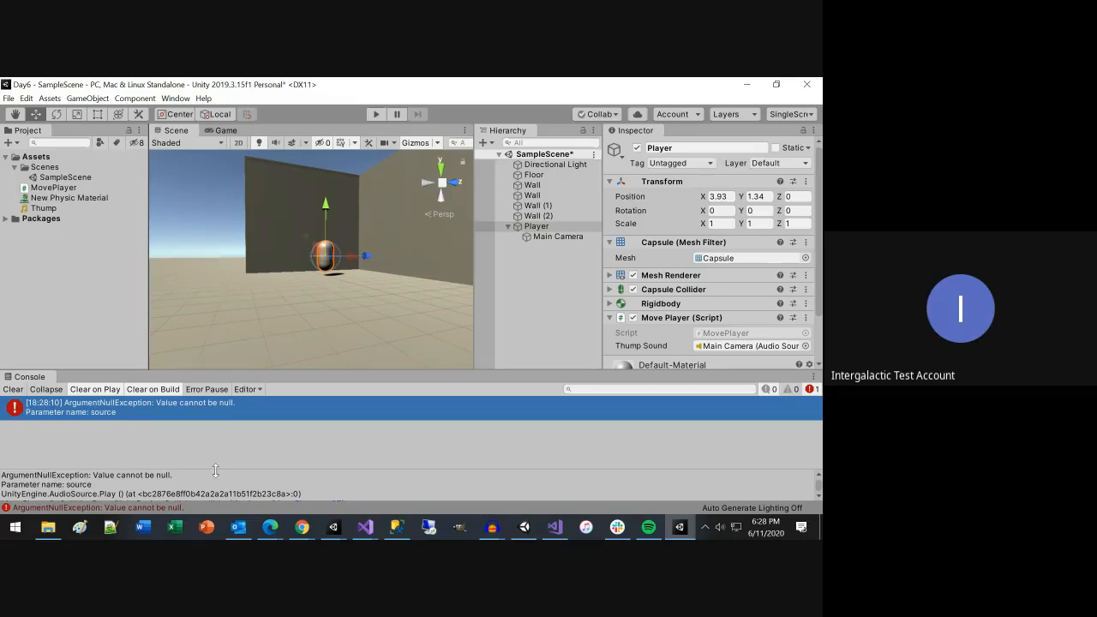
Step: Open MovePlayer.cs at line 37 from the exception's stack trace and replace GetComponent<AudioSource>() with ThumpSound in OnCollisionEnter
left_click_drag(219, 468, 228, 441)
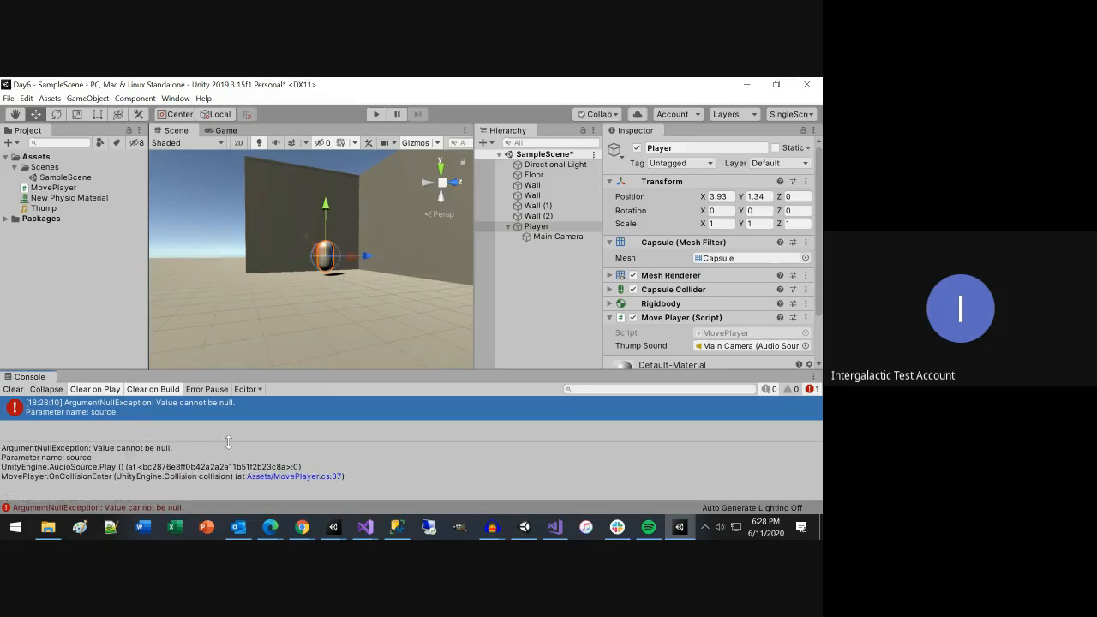
double_click(317, 477)
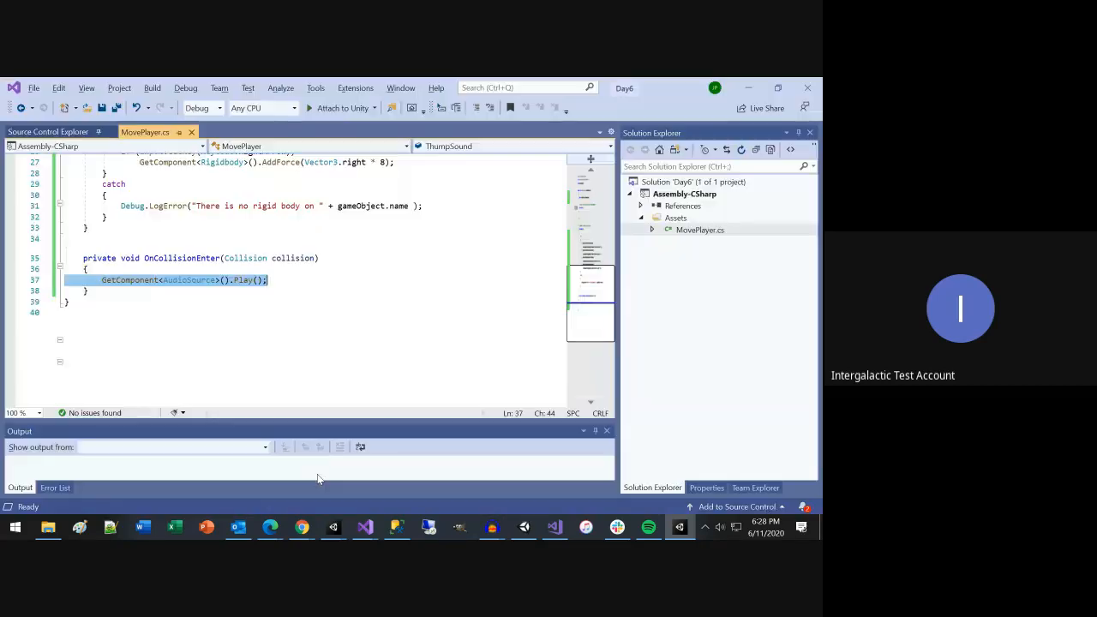
left_click(166, 272)
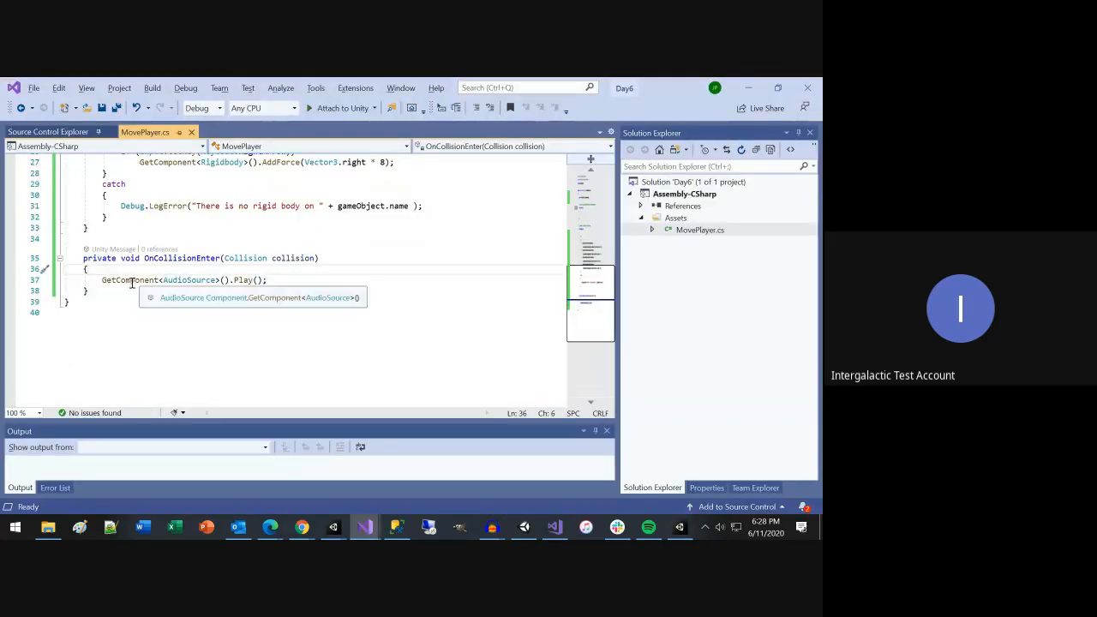
left_click_drag(99, 280, 224, 281)
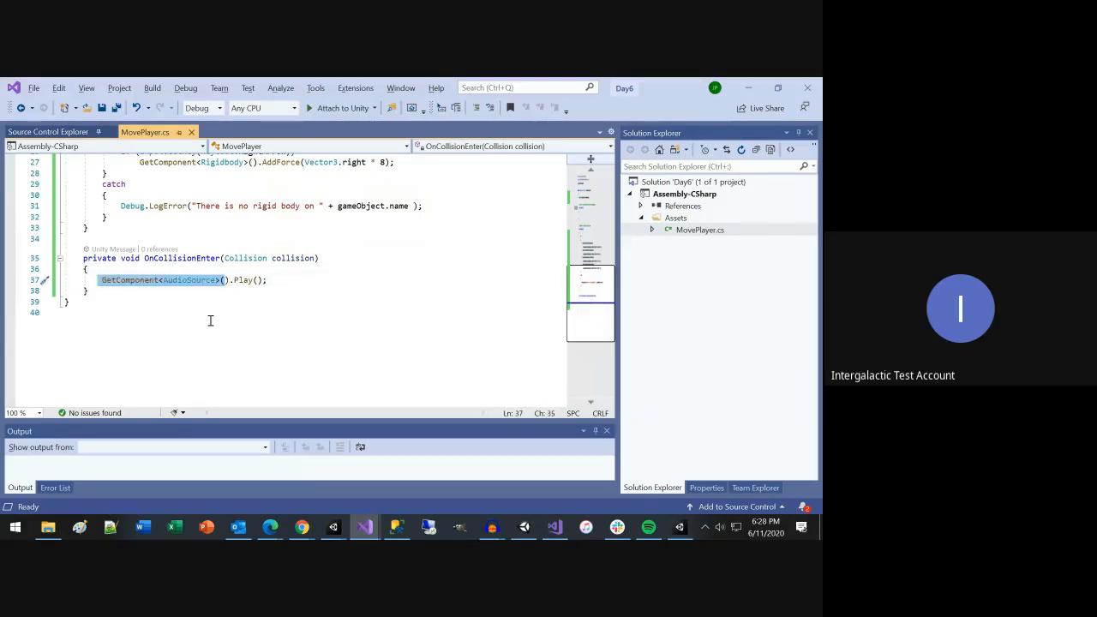
scroll(210, 320, "up", 9)
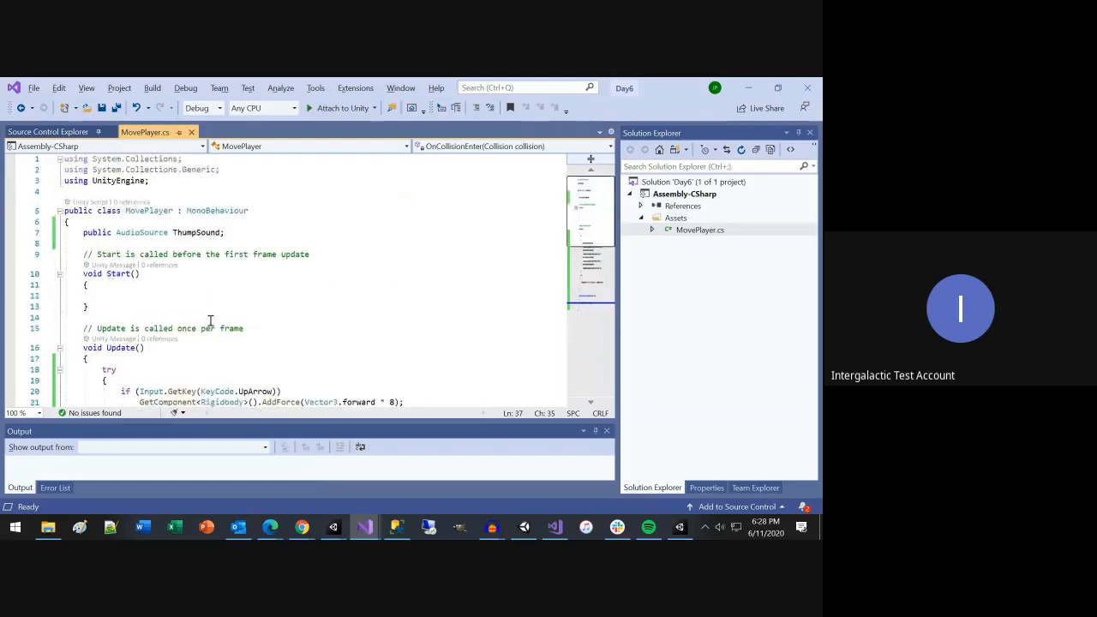
double_click(202, 234)
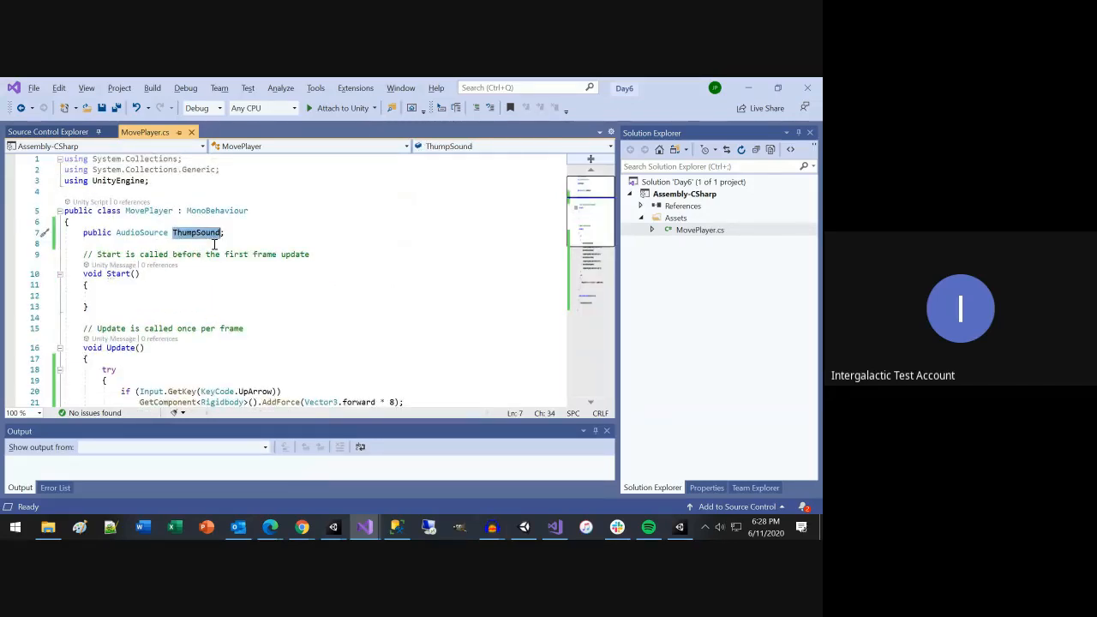
scroll(226, 321, "down", 8)
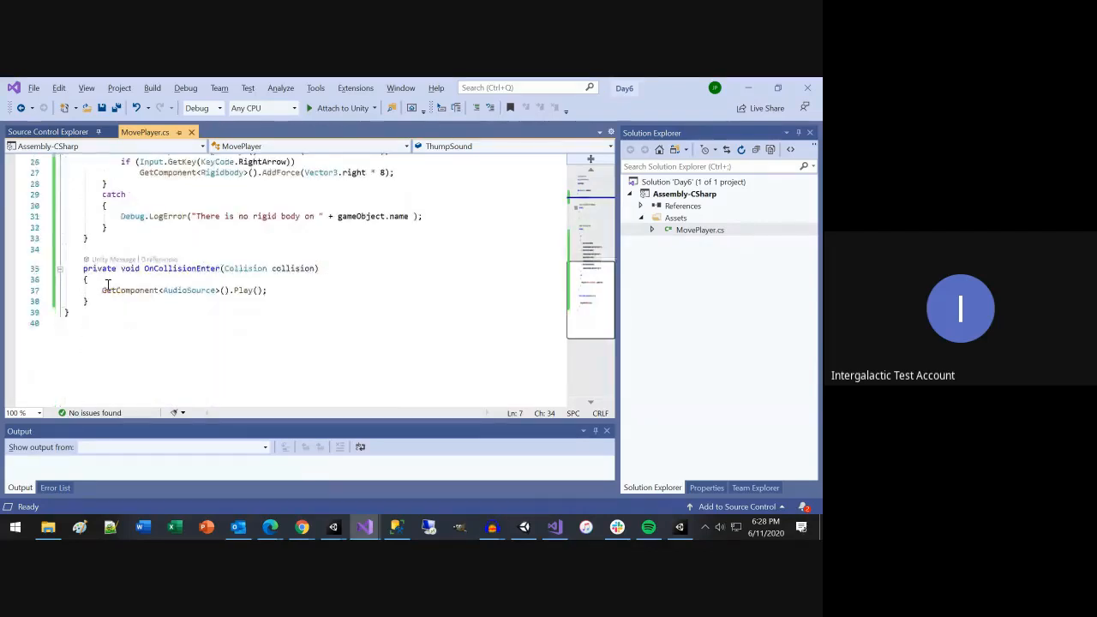
left_click_drag(103, 290, 229, 290)
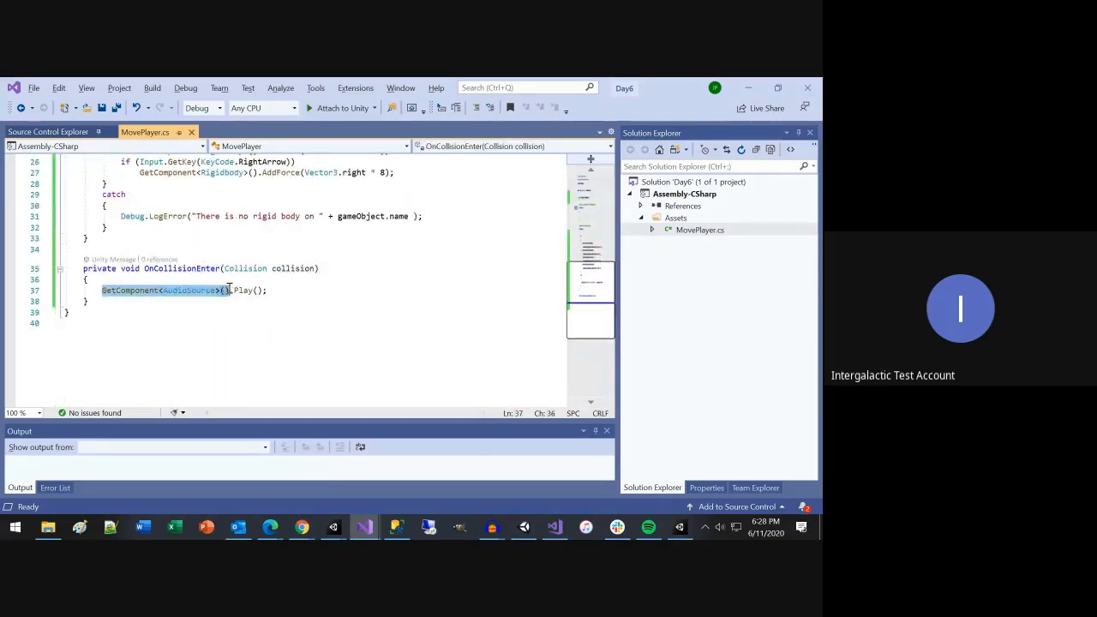
type("ThumpSound")
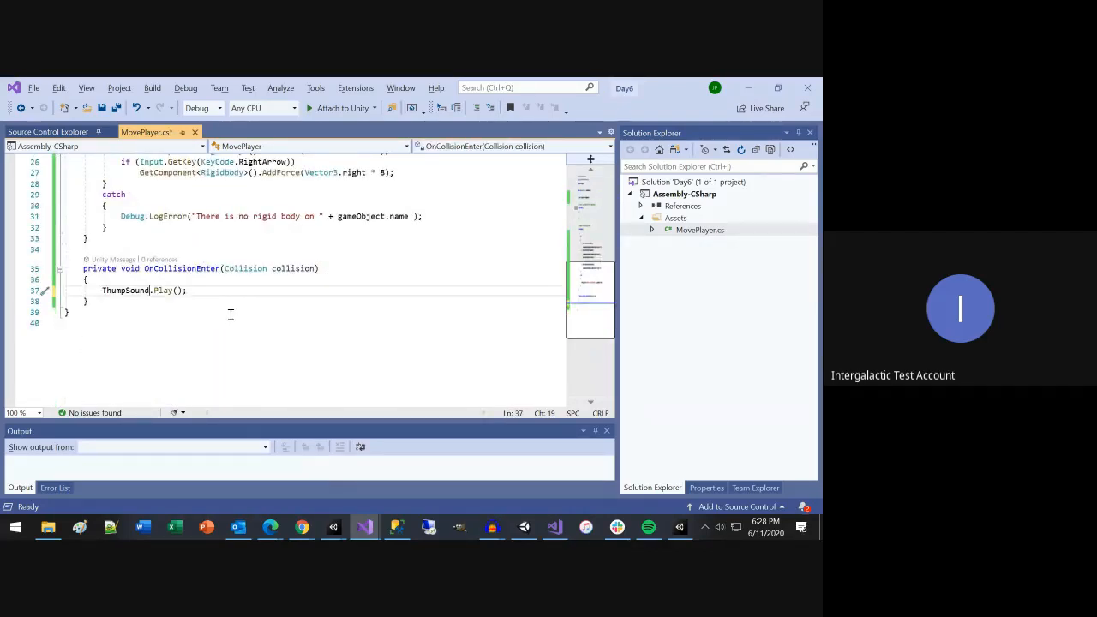
Step: Save MovePlayer.cs and check the type of the ThumpSound variable declared at the beginning of the class
key("ctrl+s")
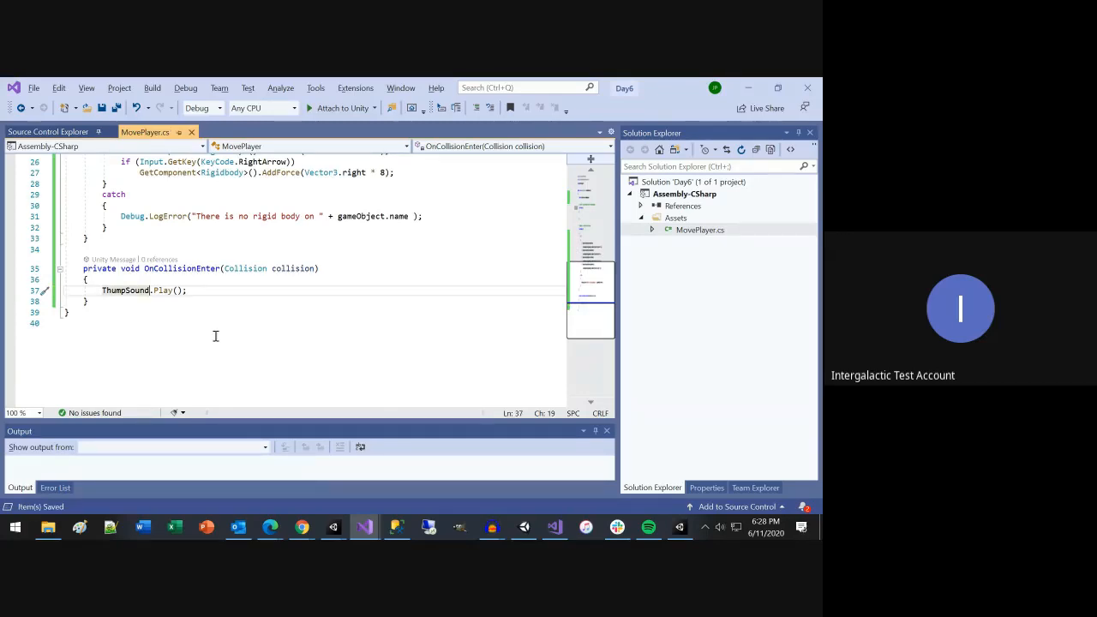
key("Right")
key("Right")
scroll(164, 287, "up", 3)
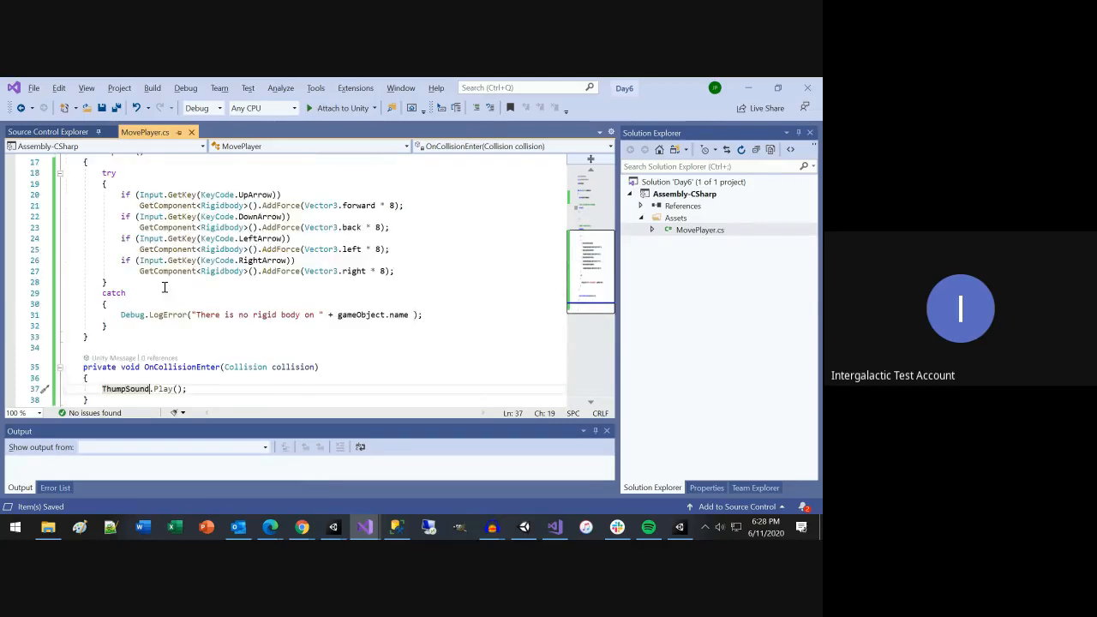
scroll(167, 290, "up", 5)
left_click(135, 233)
double_click(134, 233)
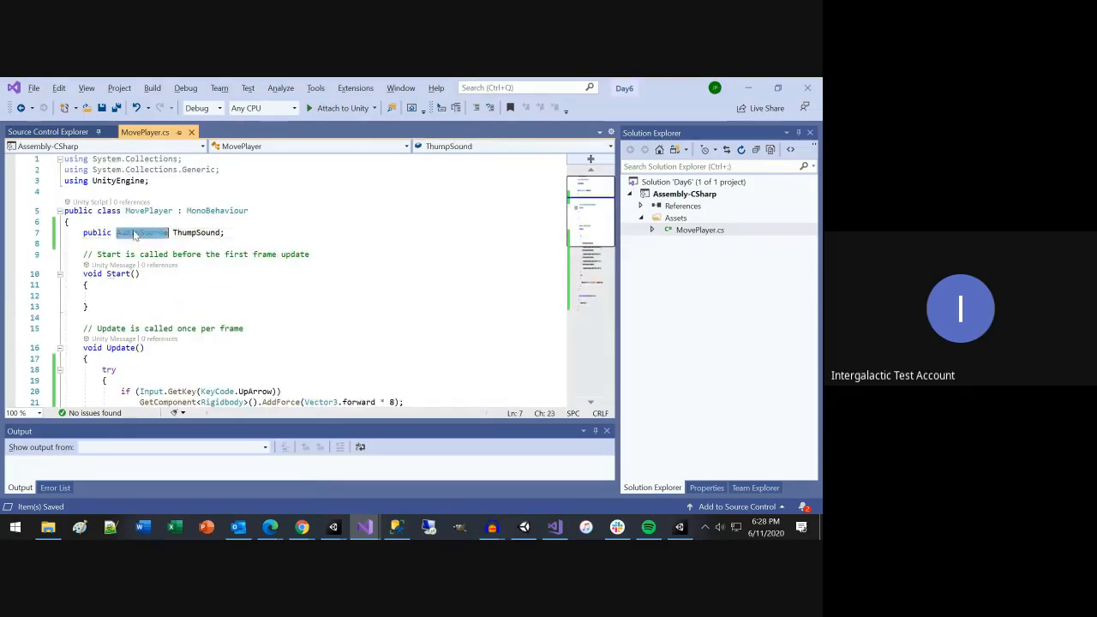
Step: Insert GetComponent<AudioSource>() between ThumpSound and Play() in OnCollisionEnter and save the script
scroll(158, 275, "down", 4)
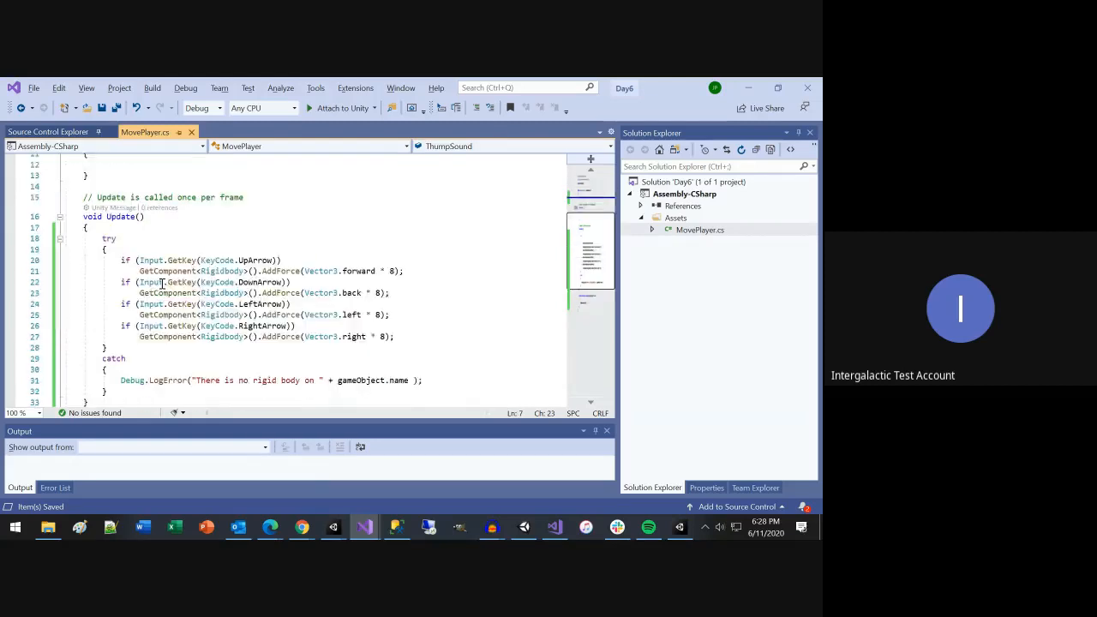
scroll(163, 285, "down", 4)
left_click(153, 323)
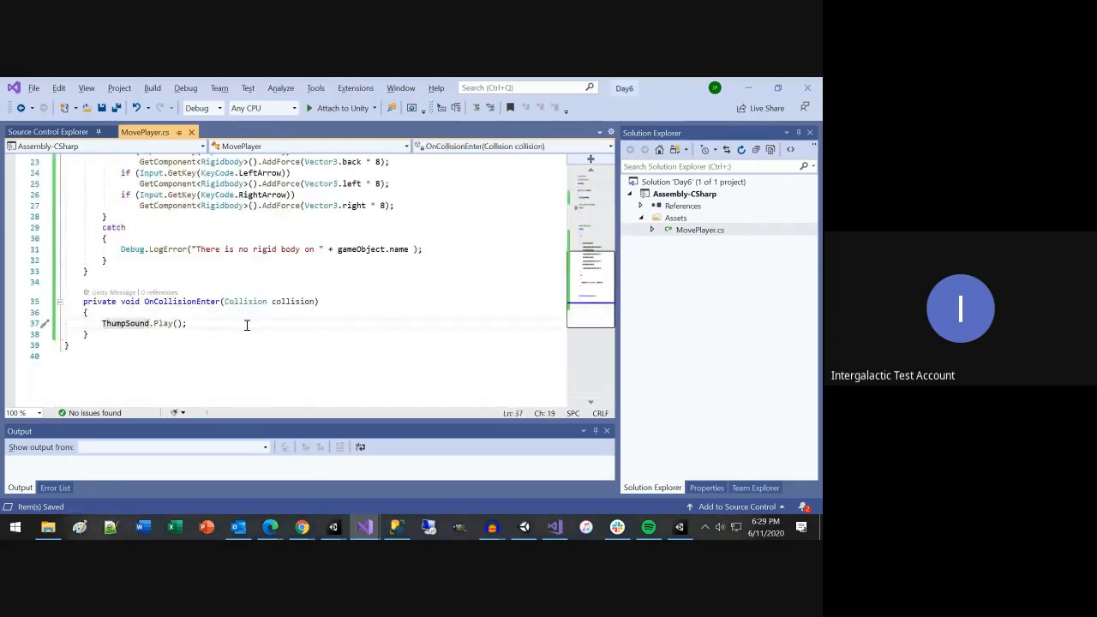
type(".Get")
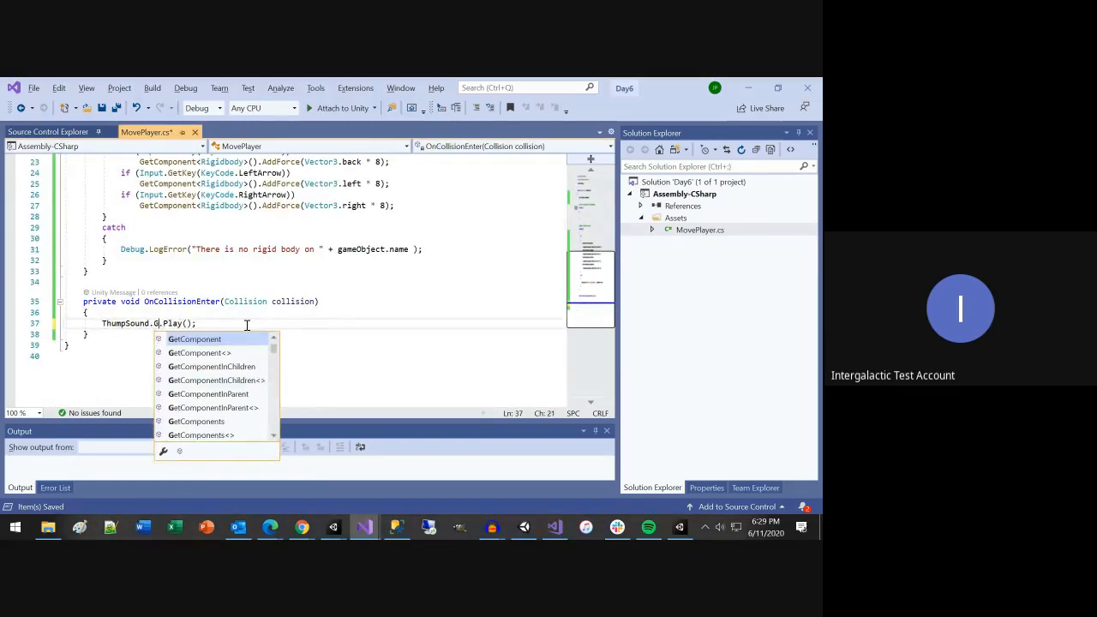
key("Tab")
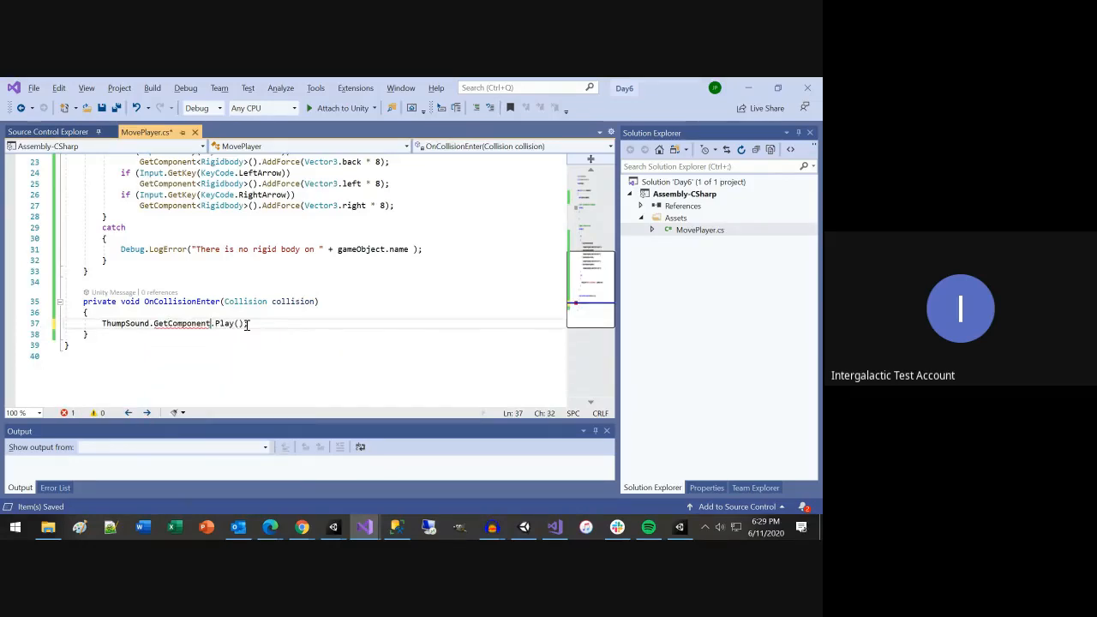
type("<A")
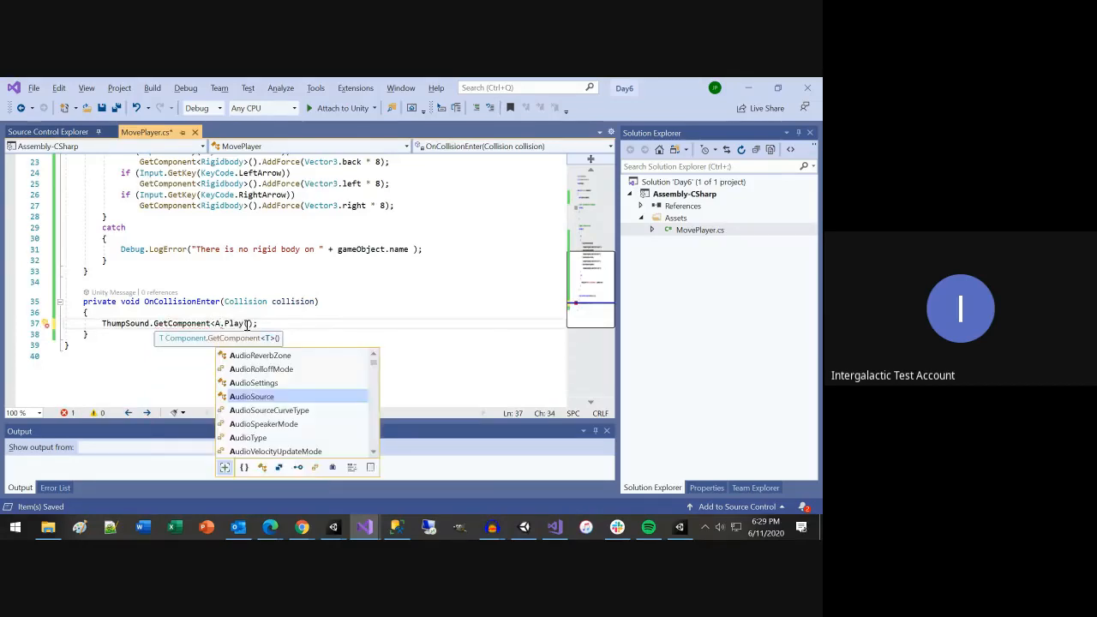
key("Tab")
type(">()")
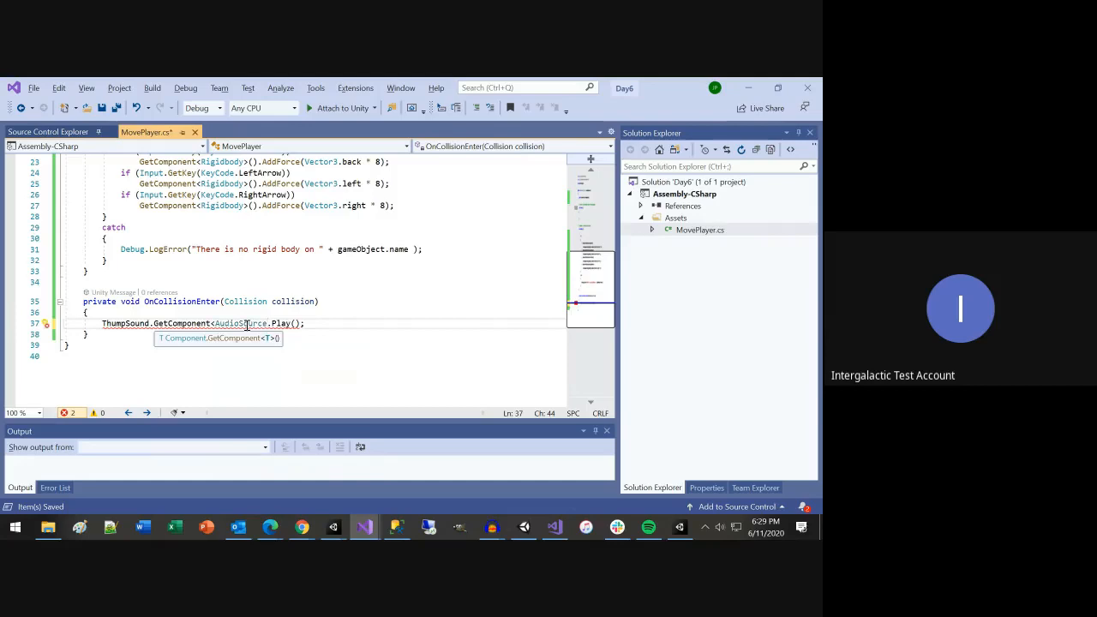
key("ctrl+s")
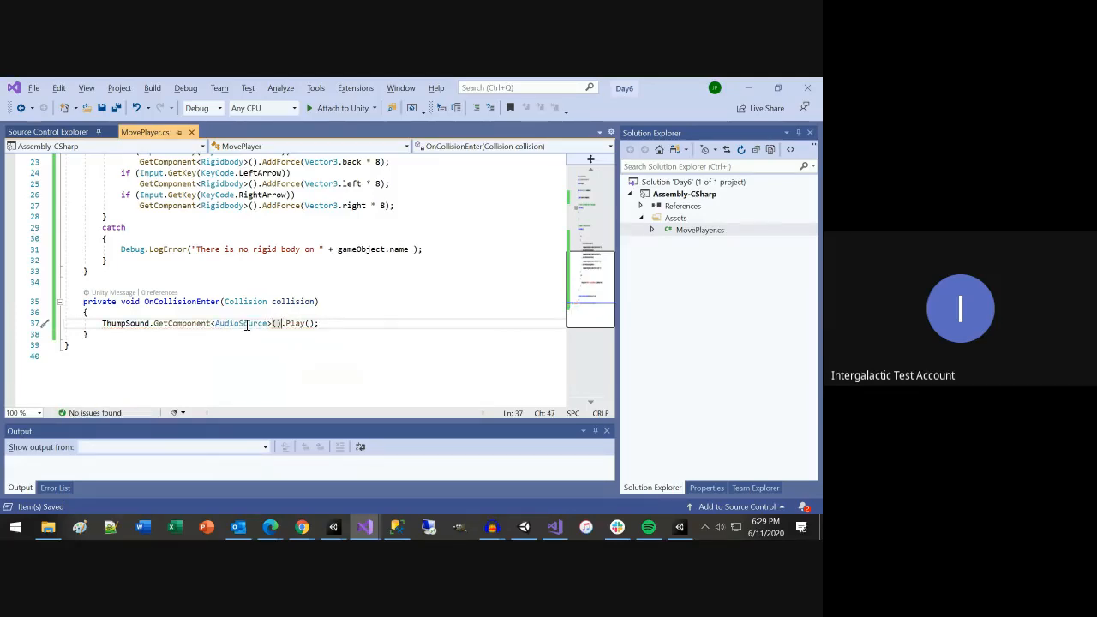
Step: Examine the ThumpSound and GetComponent parts of the sound-playing line in OnCollisionEnter
double_click(116, 325)
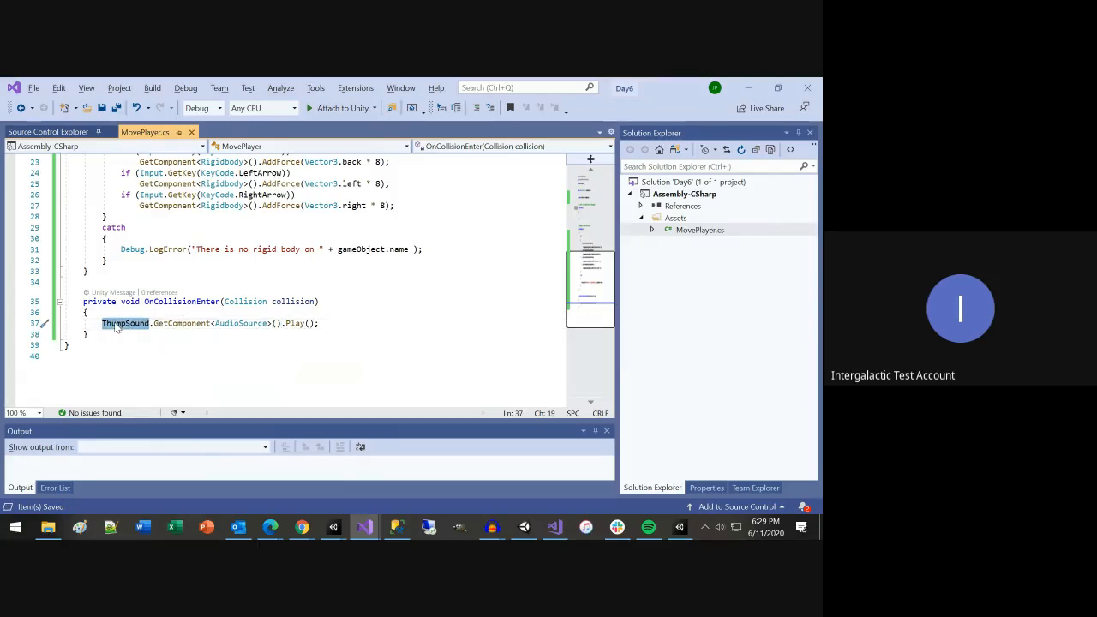
double_click(176, 325)
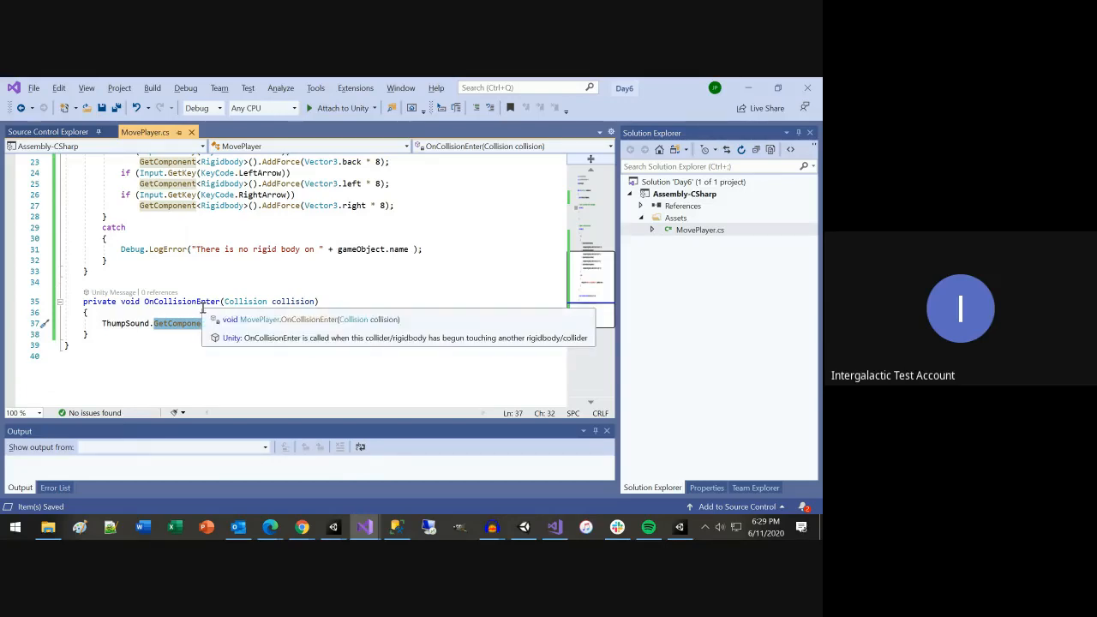
double_click(137, 323)
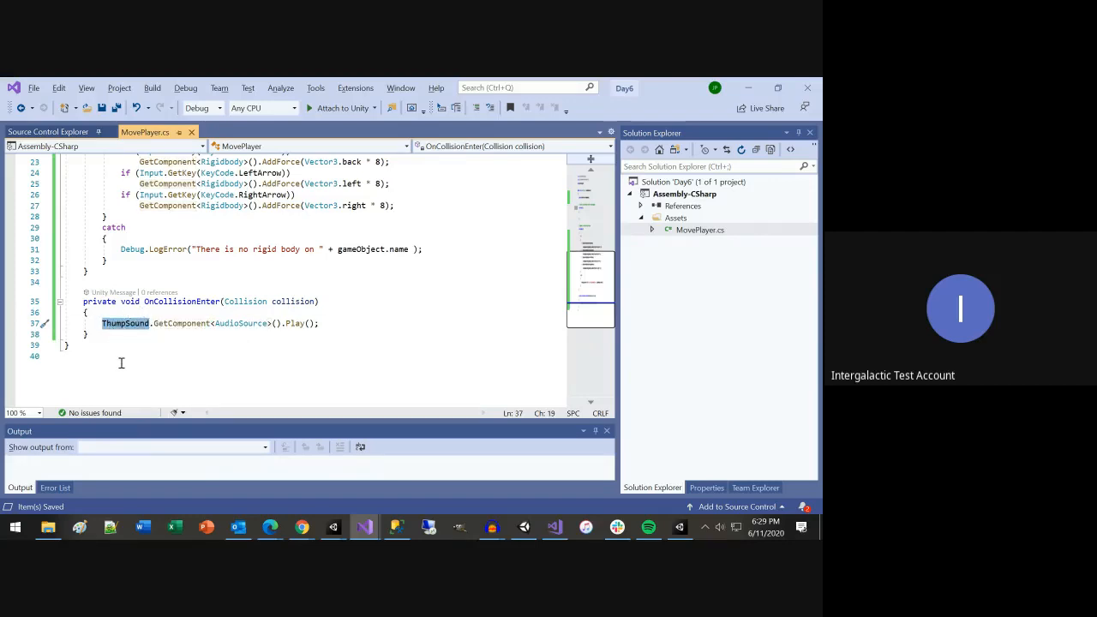
double_click(174, 324)
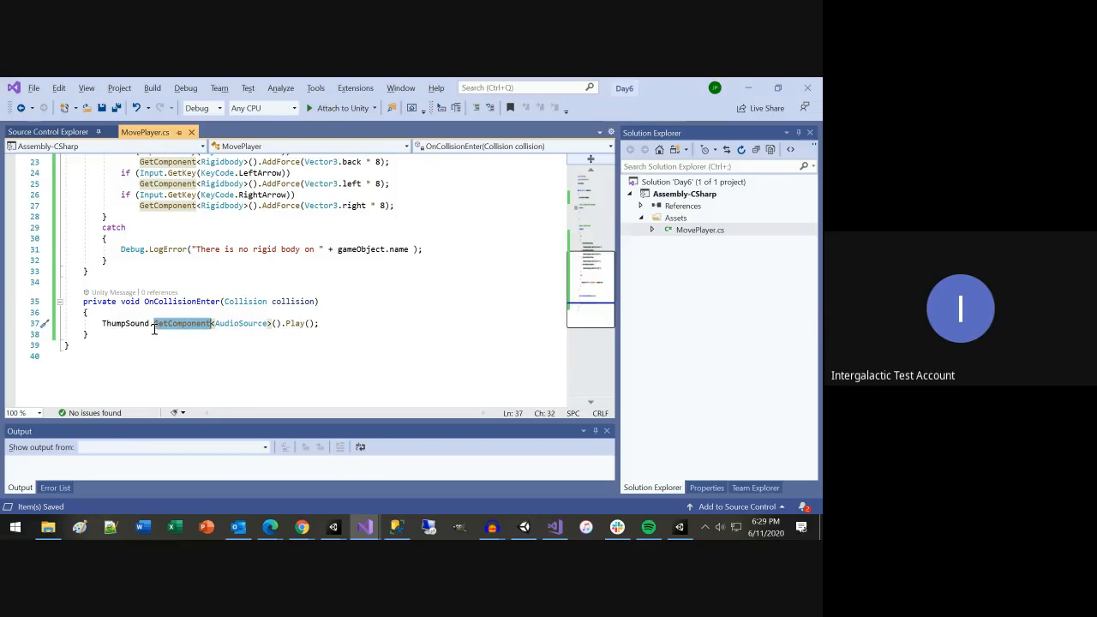
mouse_move(139, 324)
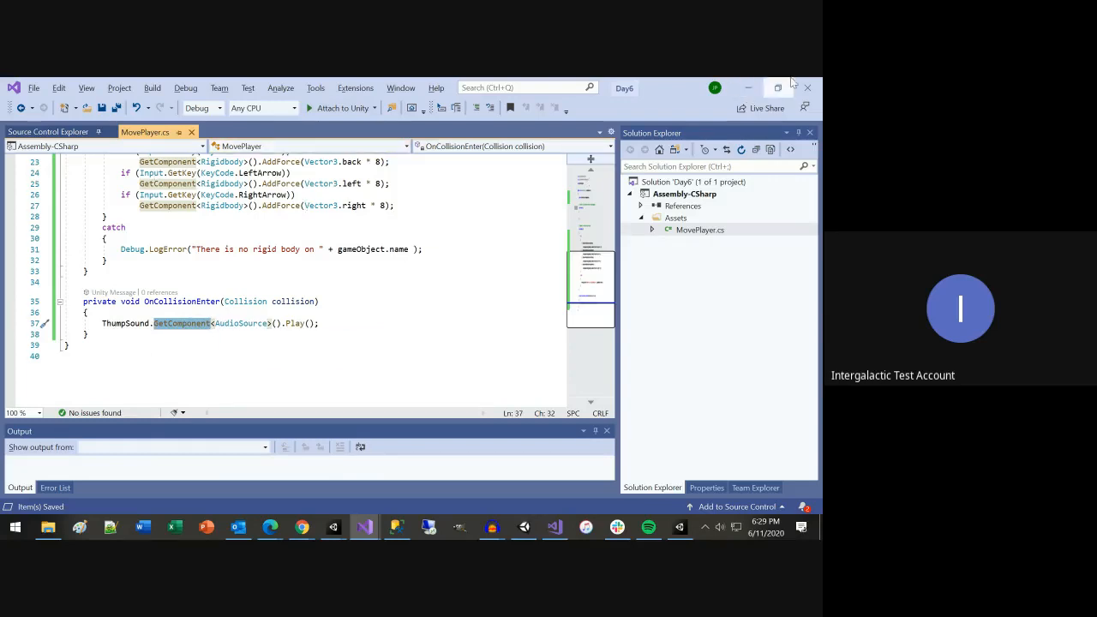
Step: Switch to Unity and play-test the scene, moving the player forward and back, and stop the game
left_click(750, 89)
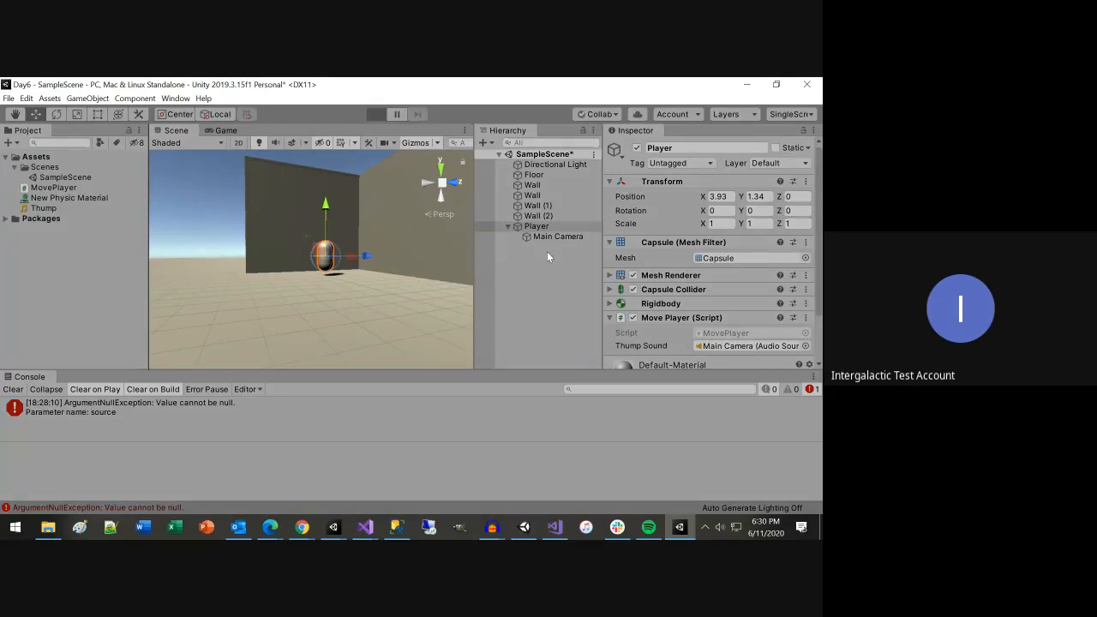
left_click(375, 114)
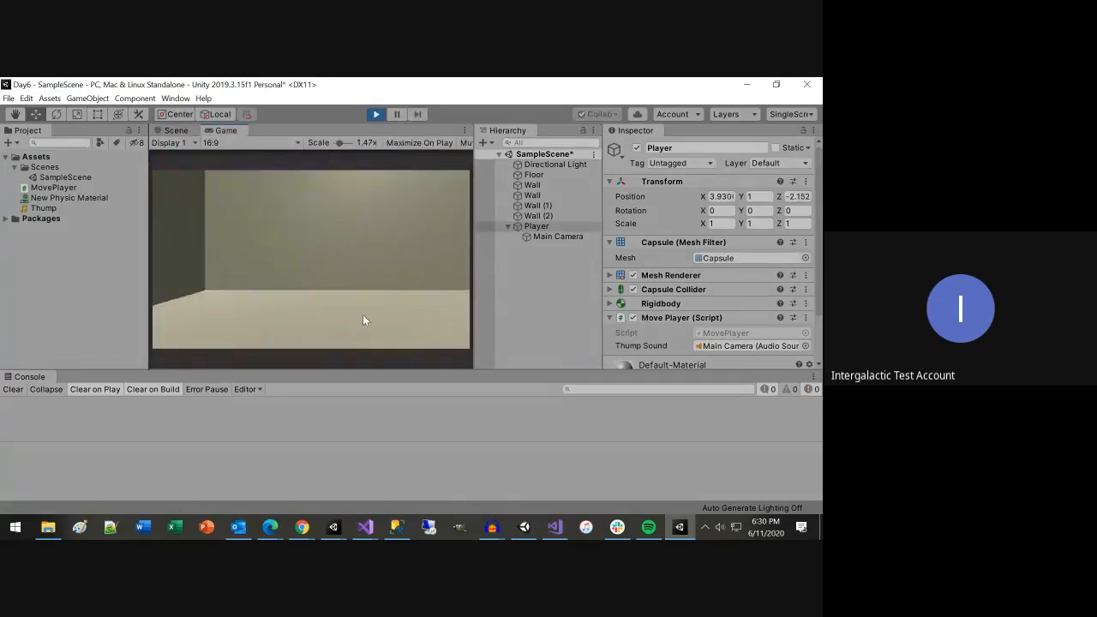
key("Up")
key("Down")
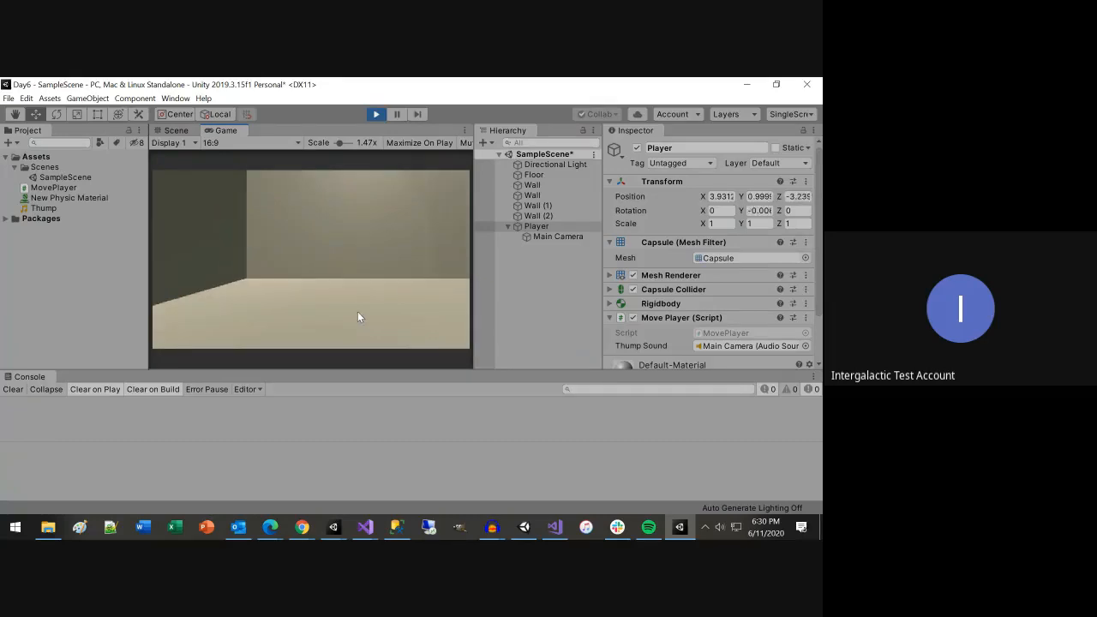
left_click(375, 115)
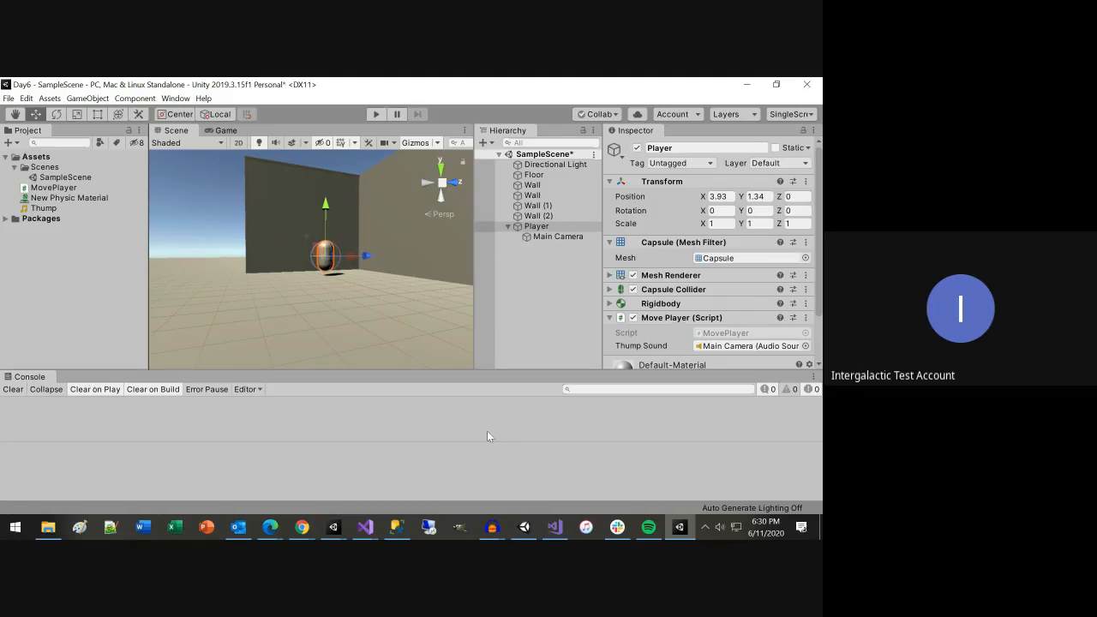
Step: Switch to Slack and read the June 4th topic list in the unity-game-dev-spring-2020 channel of Inclusive Innovation Incubator
left_click(619, 529)
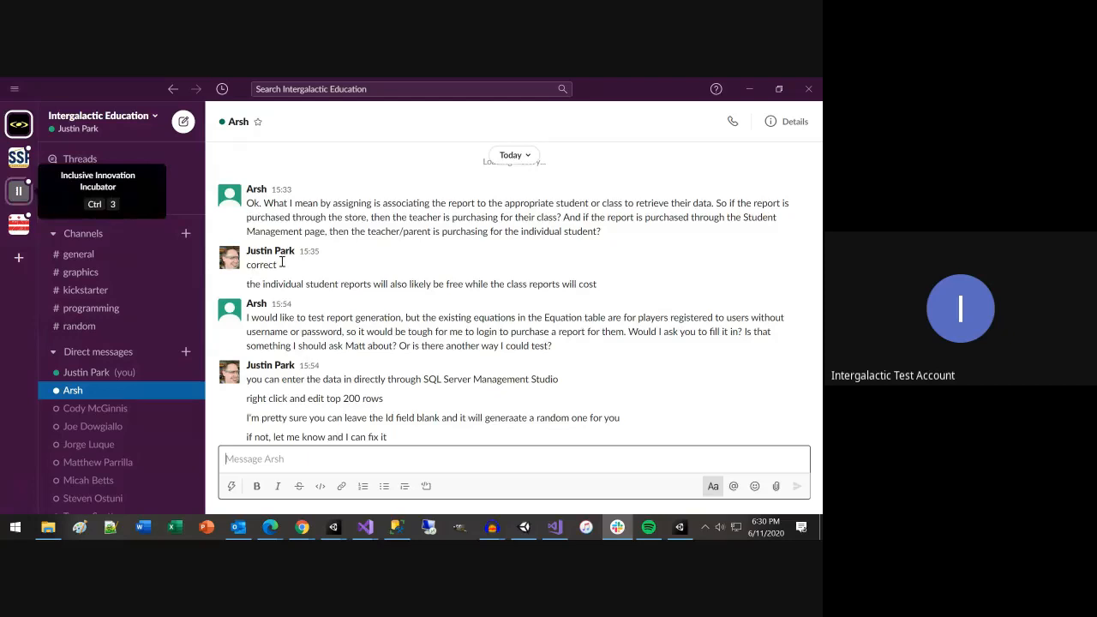
left_click(19, 190)
scroll(475, 335, "up", 5)
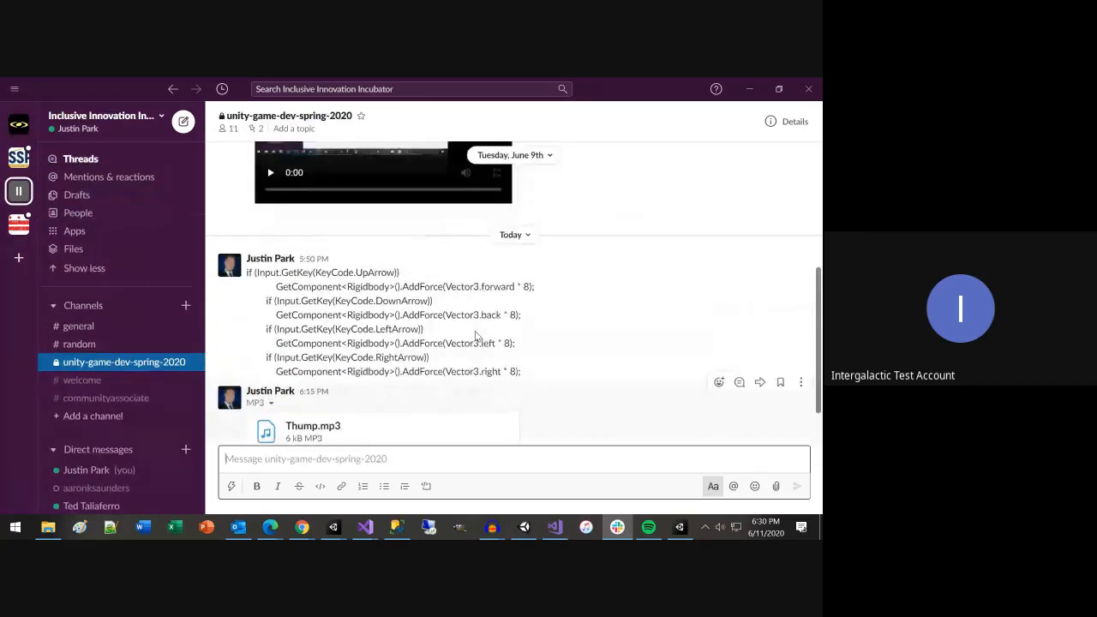
scroll(475, 335, "up", 10)
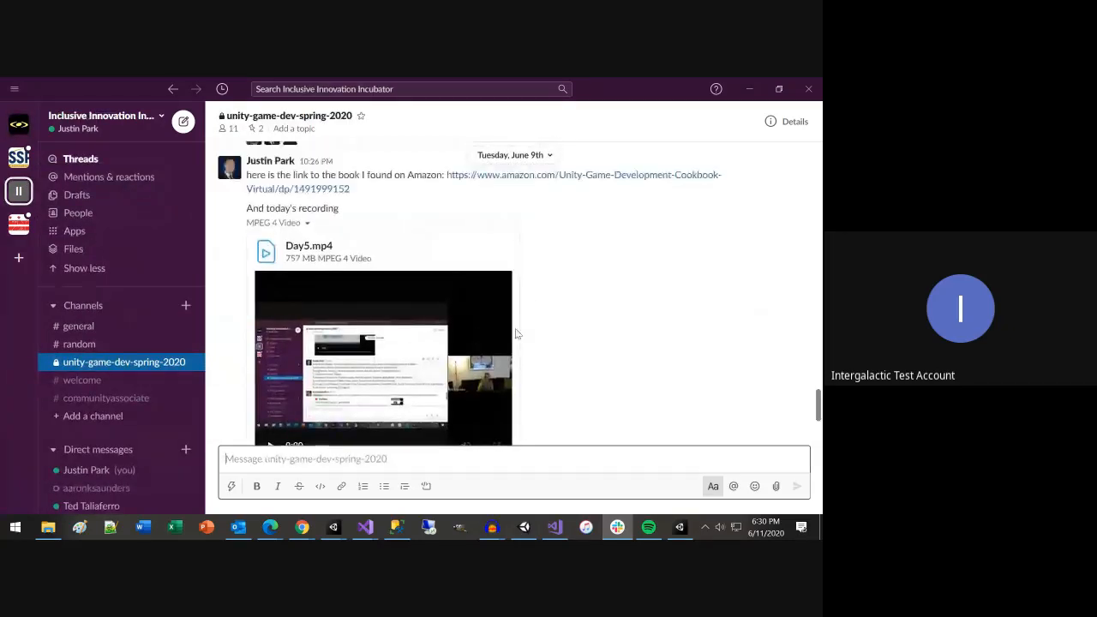
scroll(579, 331, "up", 5)
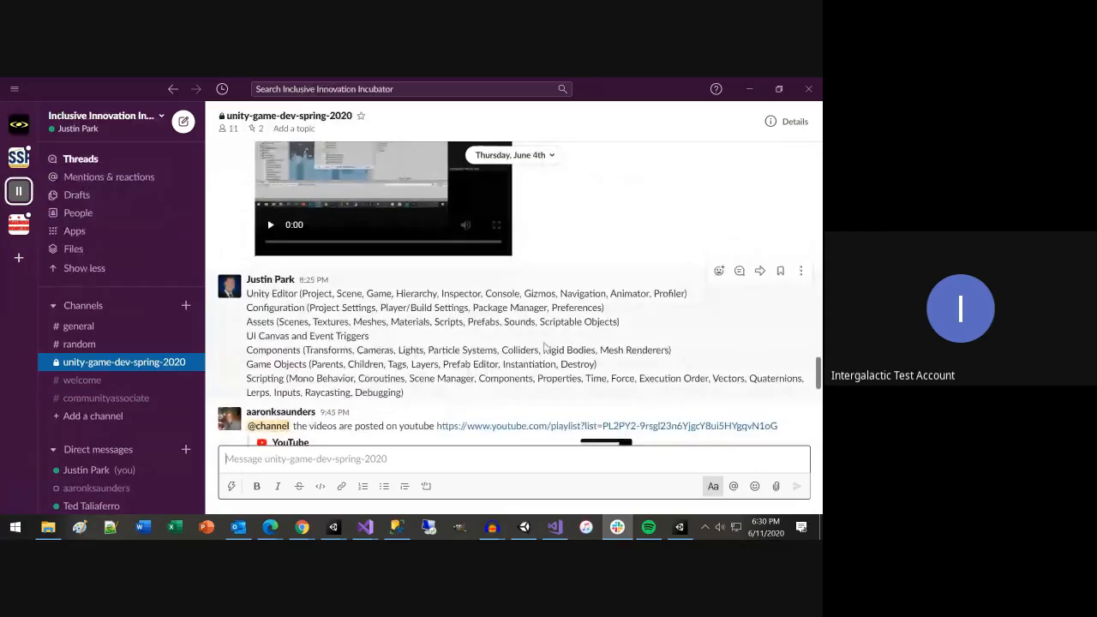
scroll(545, 347, "down", 1)
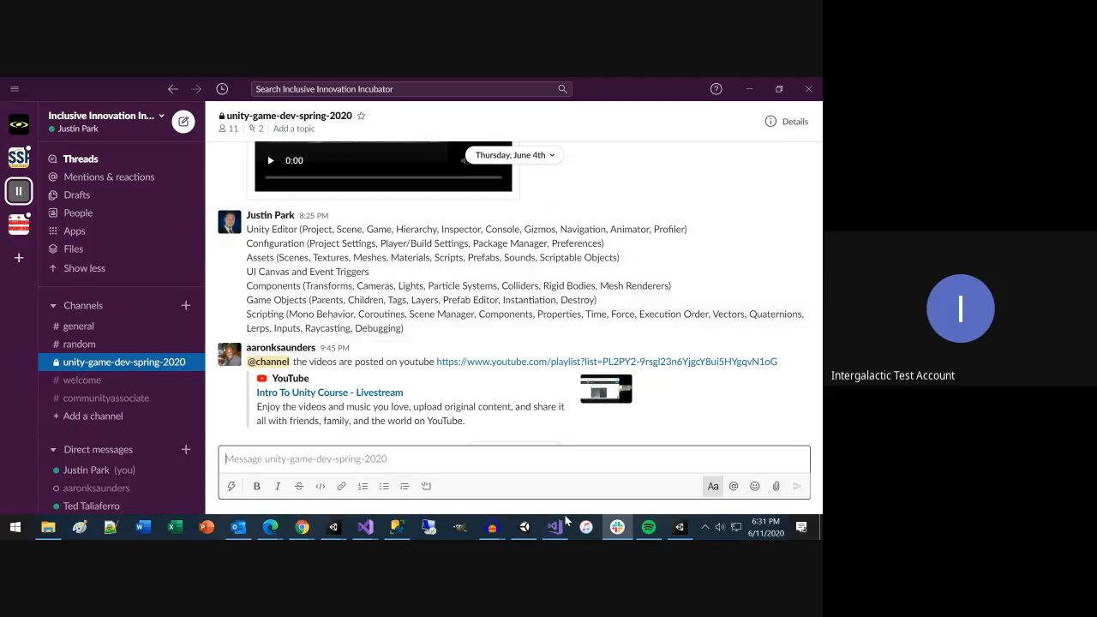
Step: Switch back to Unity, shrink the Console area and show the properties of Wall (1)
left_click(681, 528)
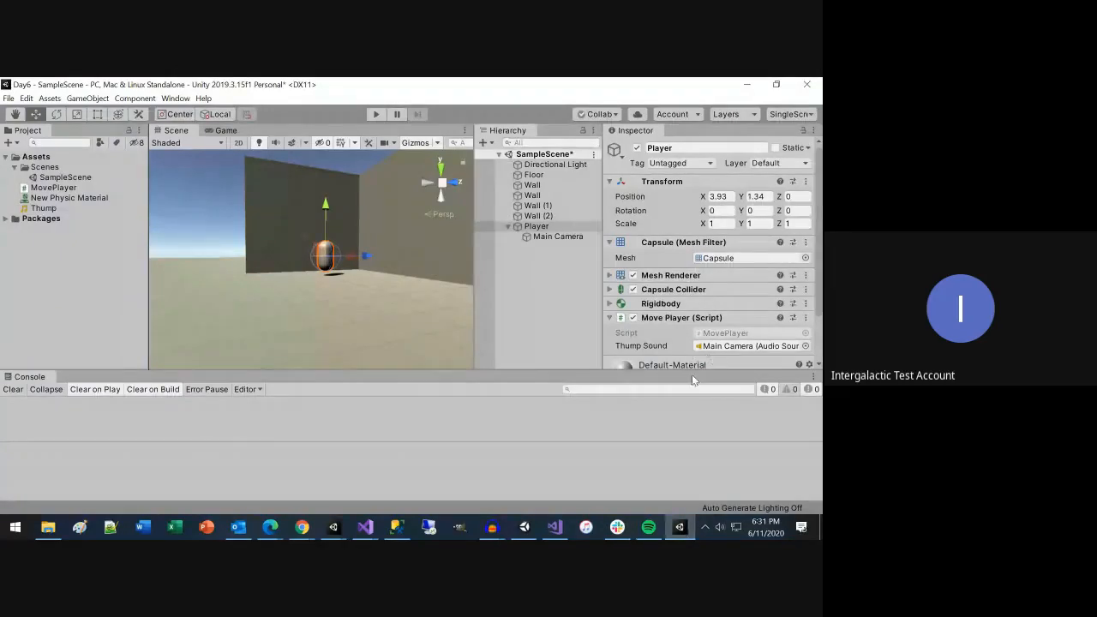
left_click_drag(575, 385, 574, 413)
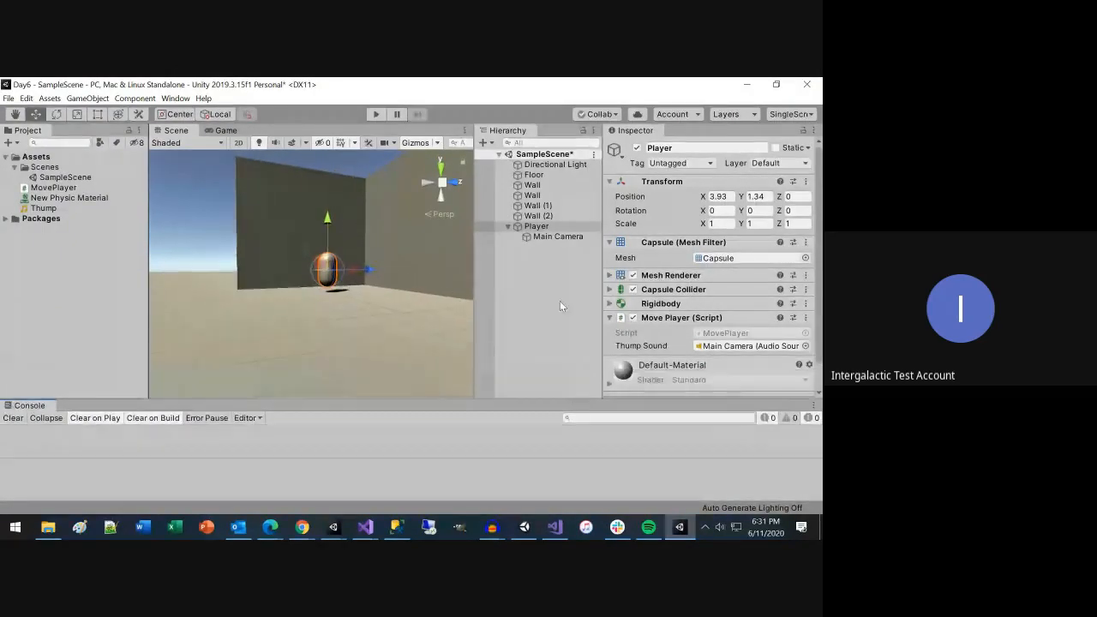
left_click(540, 207)
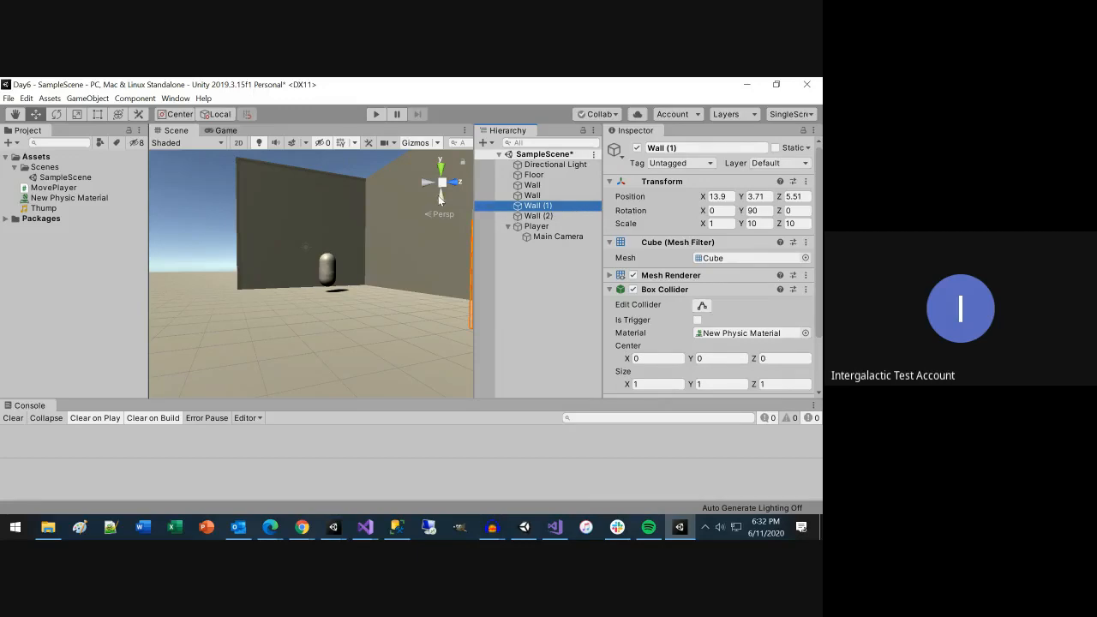
Step: Move the Main Camera behind and above the player capsule, to about Y 1.64 and Z -1.92
left_click(420, 180)
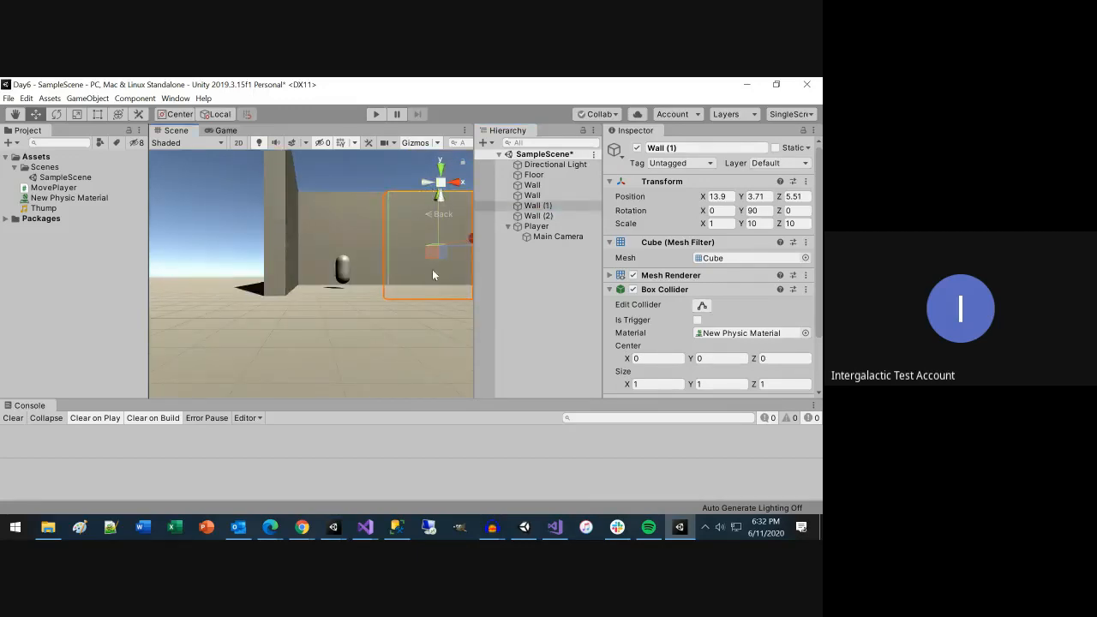
left_click_drag(333, 322, 246, 395, "alt")
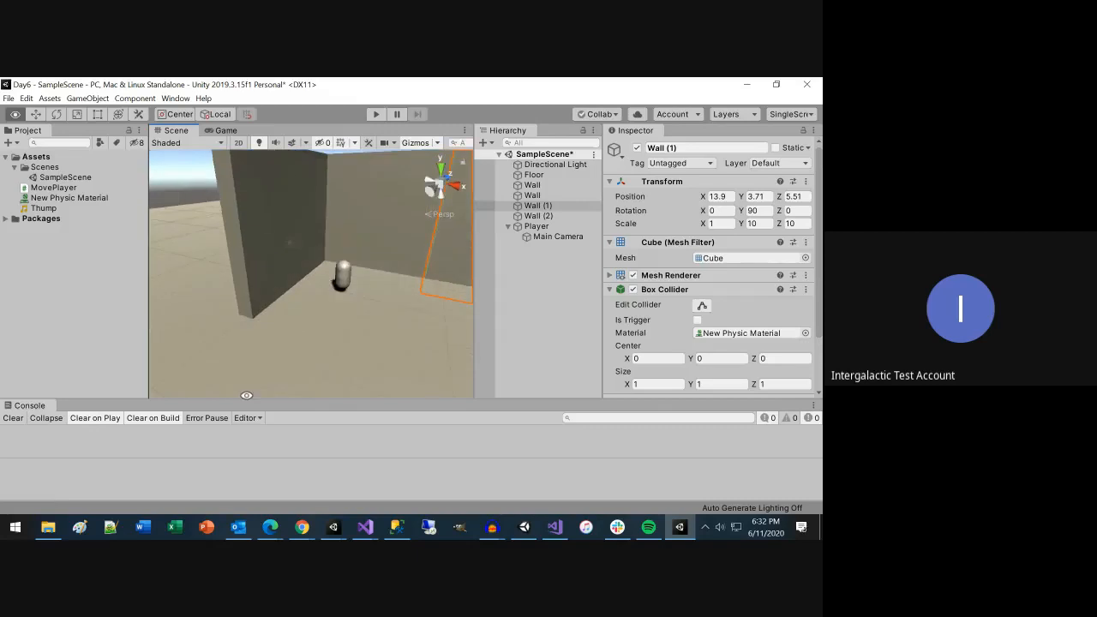
left_click_drag(383, 317, 207, 285, "alt")
left_click(540, 237)
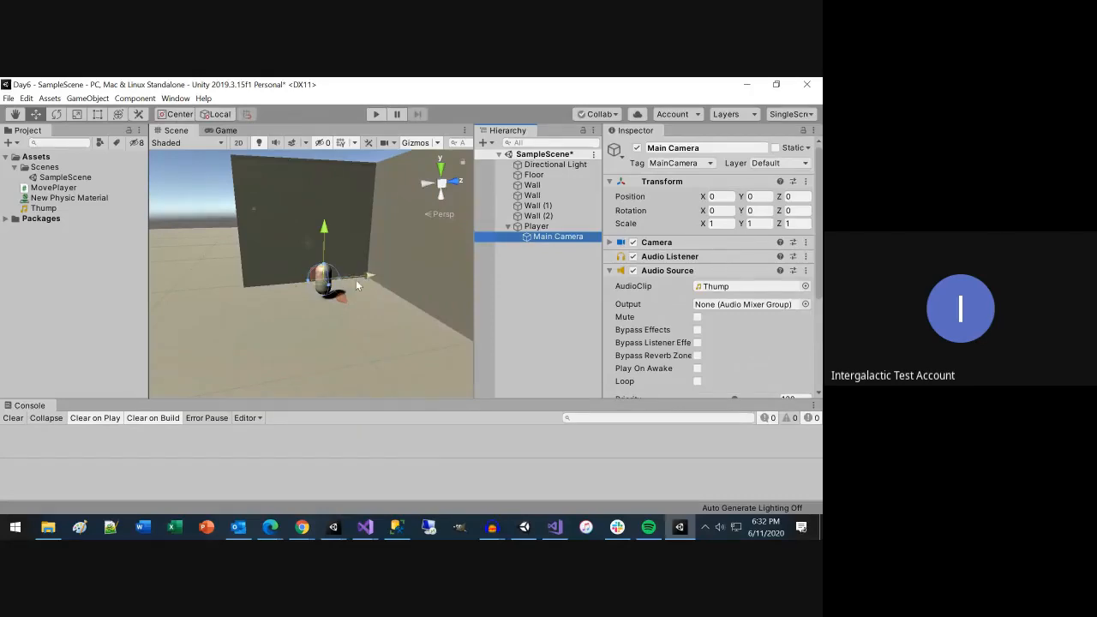
left_click_drag(368, 274, 336, 276)
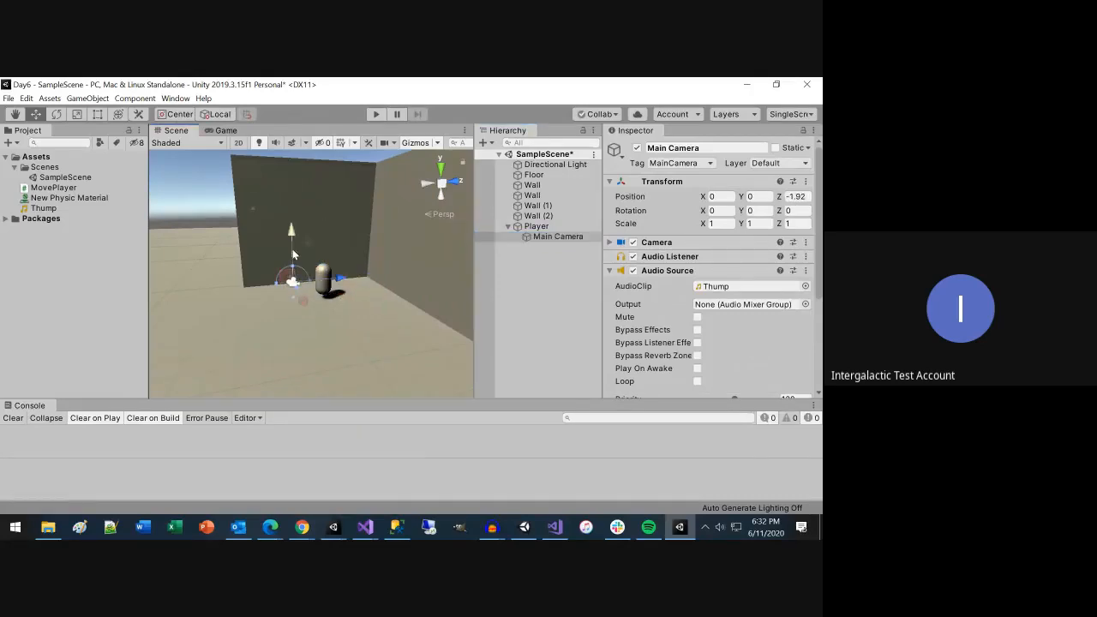
left_click_drag(290, 239, 291, 210)
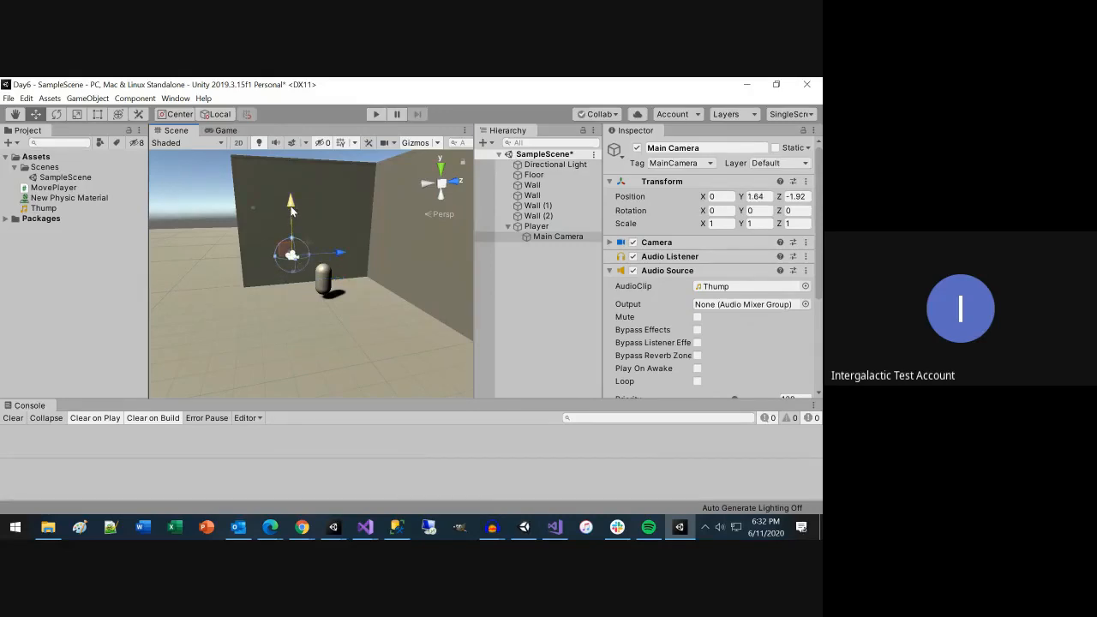
Step: Tilt the Main Camera down toward the player with an X rotation of about 23.1
left_click(710, 211)
left_click_drag(710, 211, 382, 280)
Step: Expand the Main Camera's Camera component to show its settings and preview, and widen the Inspector
left_click(557, 237)
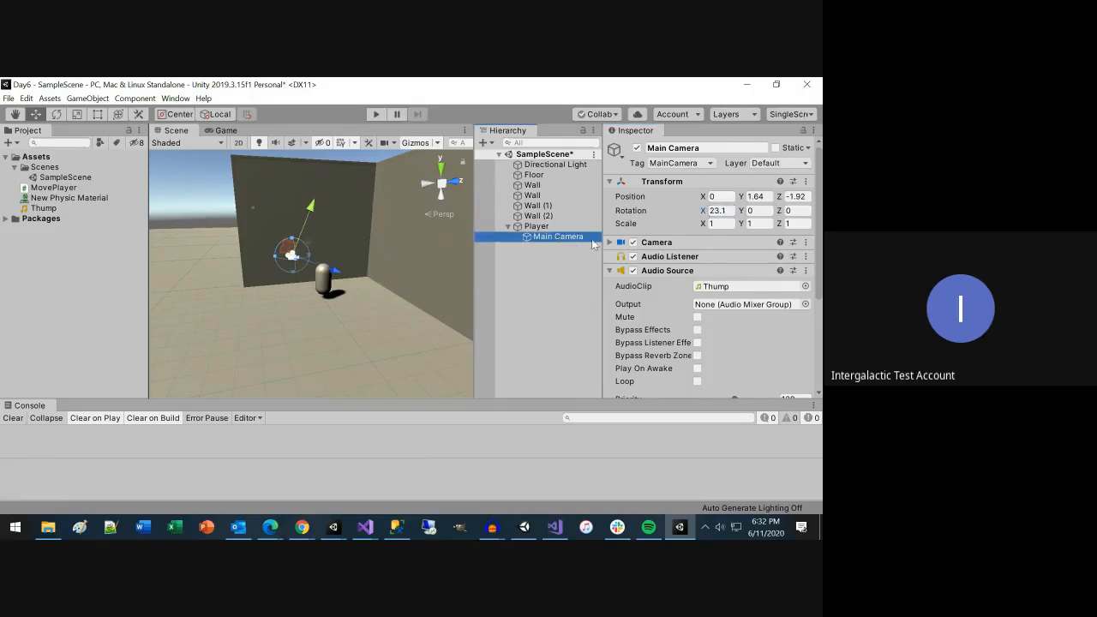
left_click(677, 242)
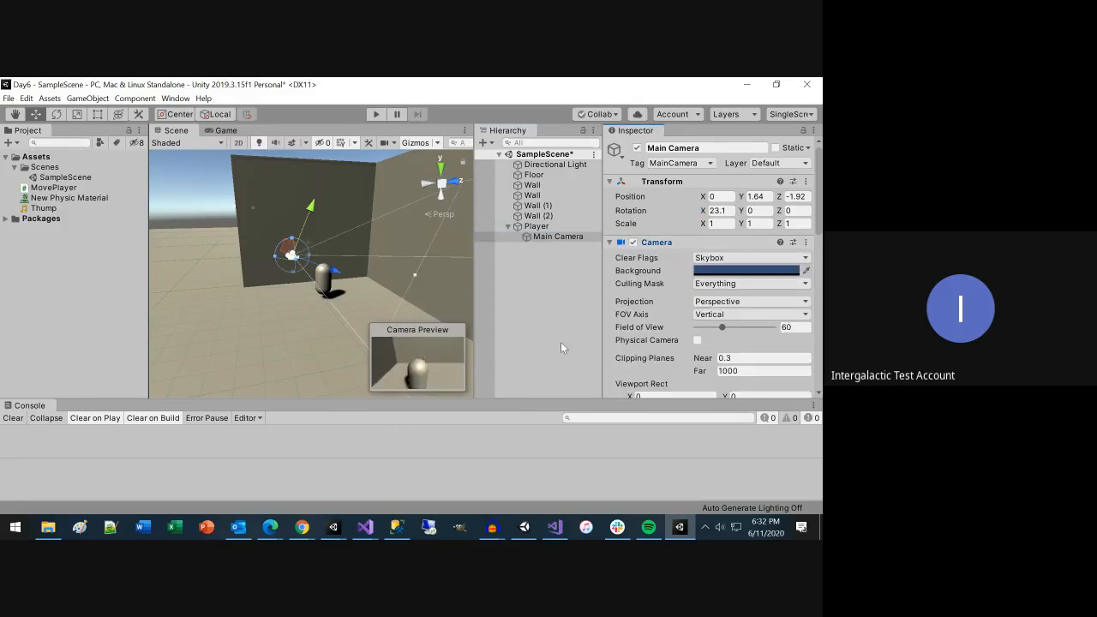
left_click_drag(603, 343, 533, 329)
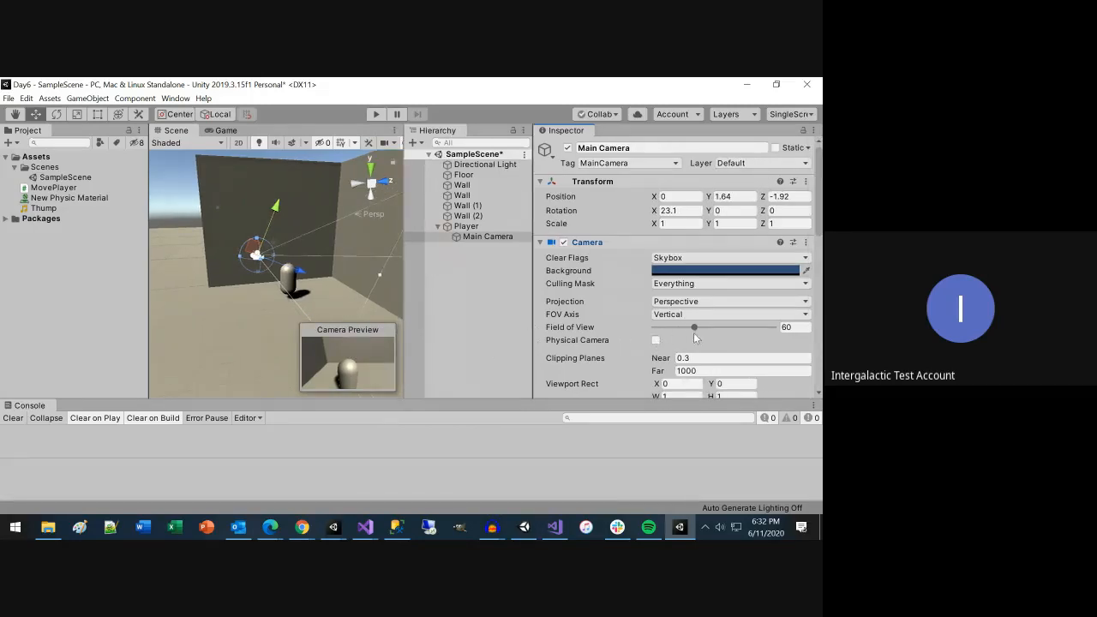
Step: Raise the Main Camera's near clipping plane to 55.8 and run the game briefly to test the view
scroll(692, 347, "down", 3)
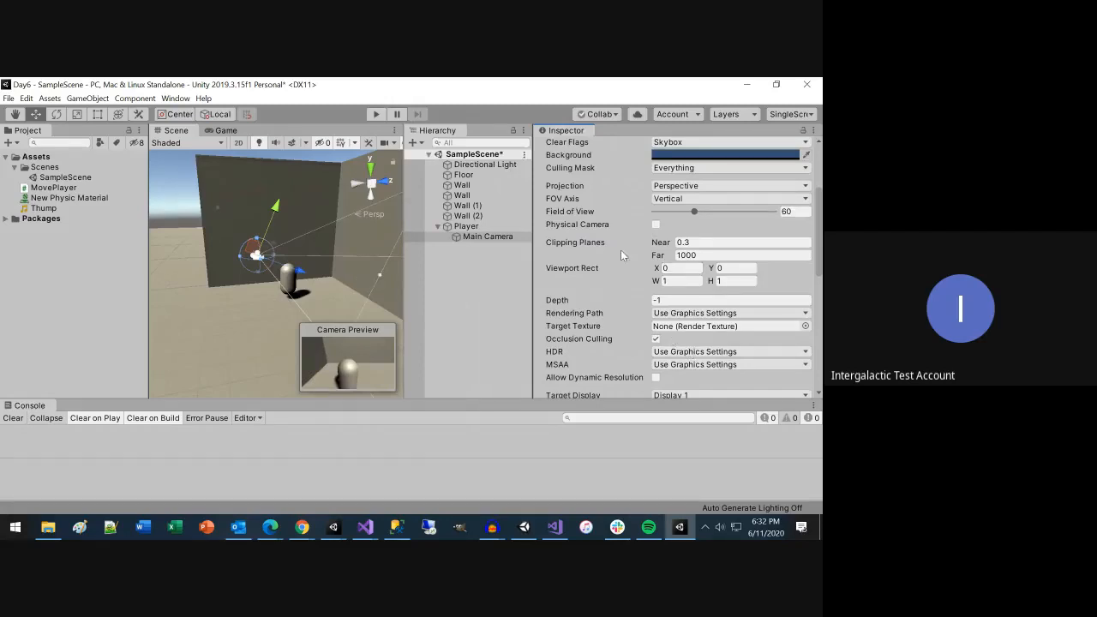
left_click_drag(661, 242, 83, 371)
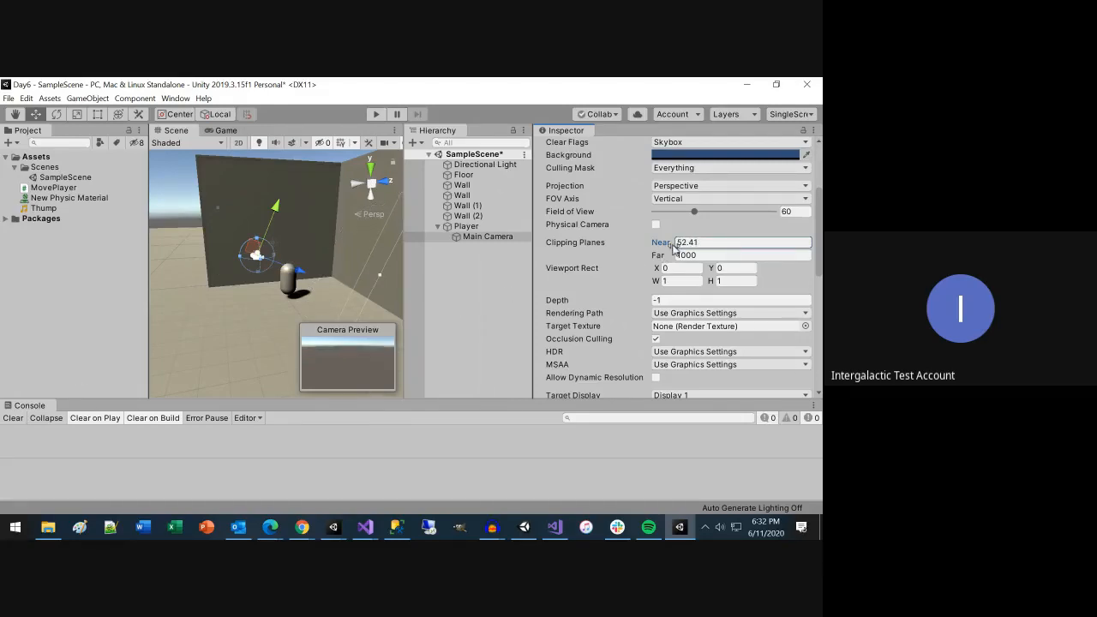
left_click_drag(666, 243, 671, 234)
left_click(374, 115)
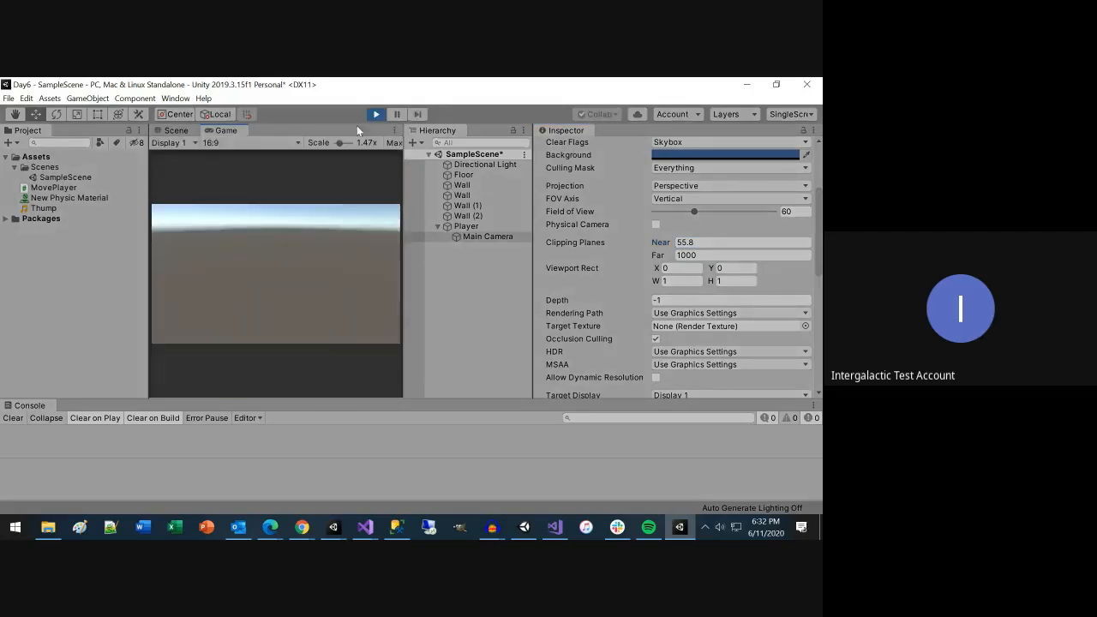
left_click(374, 114)
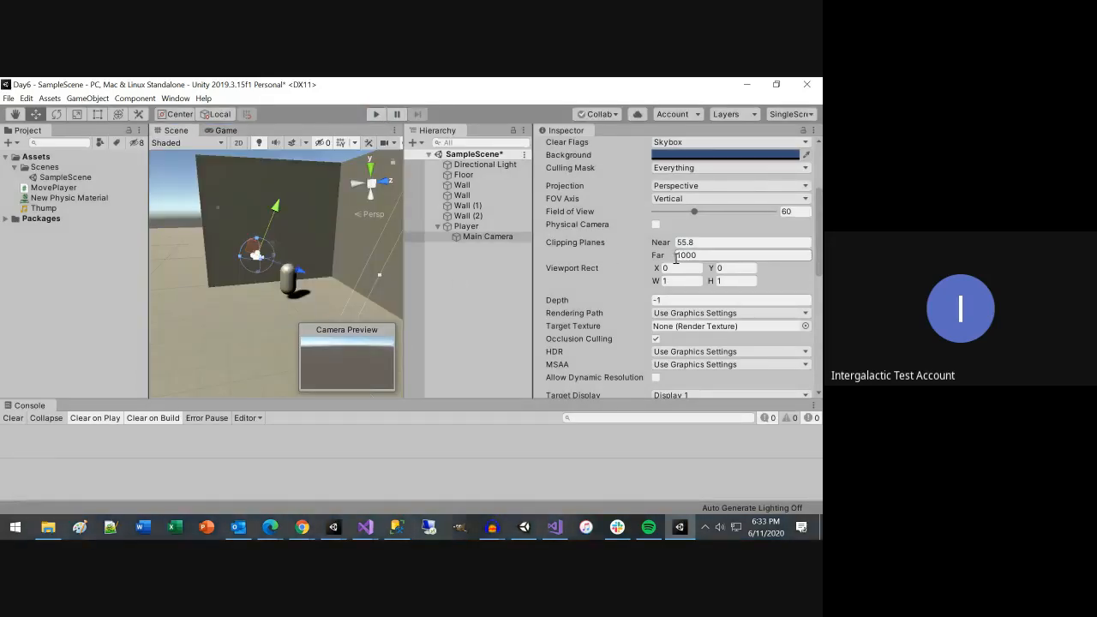
Step: Examine the Main Camera's view frustum in the scene, comparing its near and far clipping planes with the floor and walls
scroll(229, 295, "down", 3)
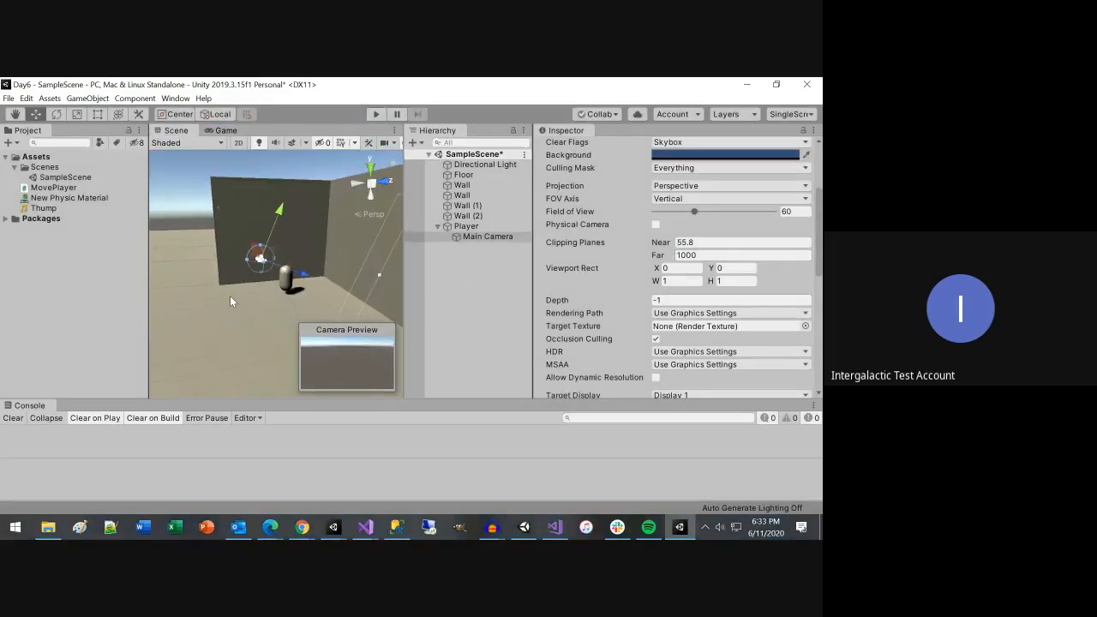
scroll(230, 295, "down", 5)
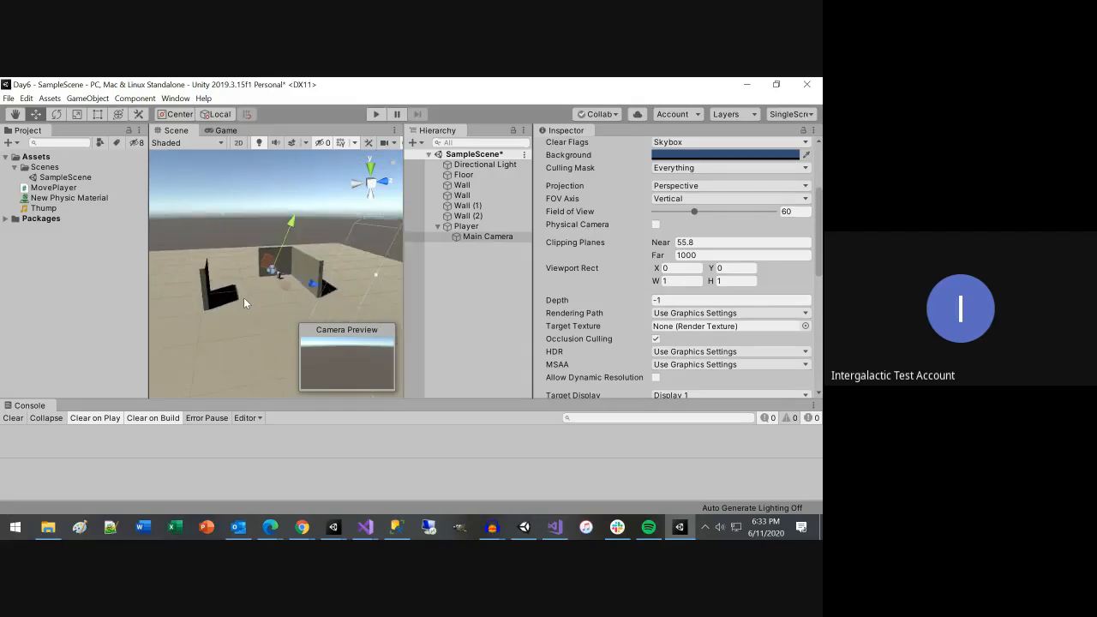
scroll(255, 303, "down", 3)
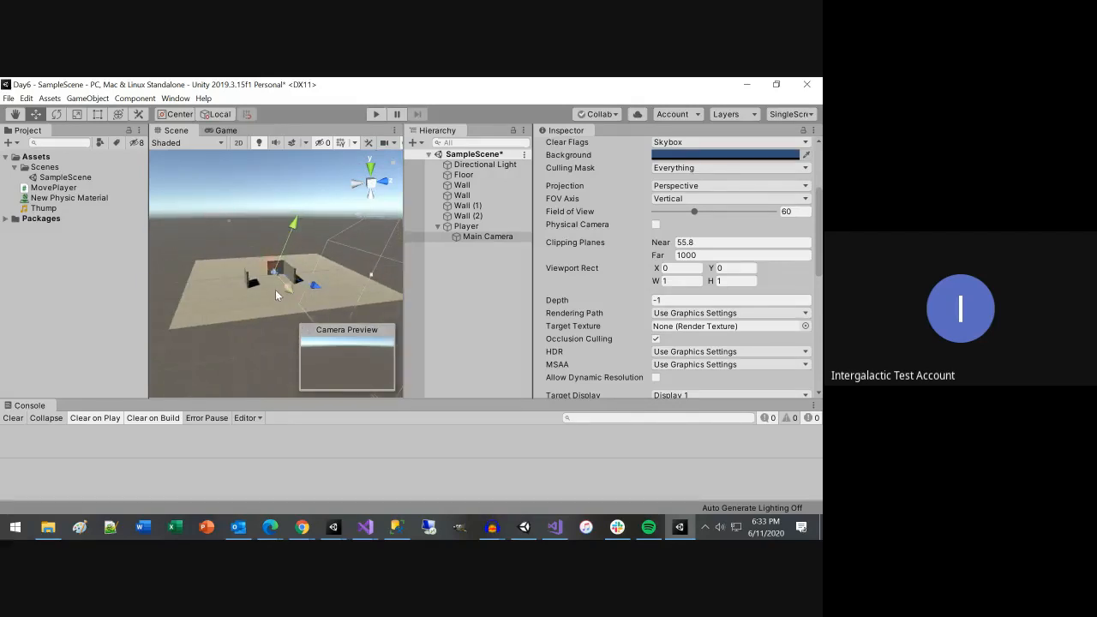
left_click_drag(275, 289, 818, 306, "alt")
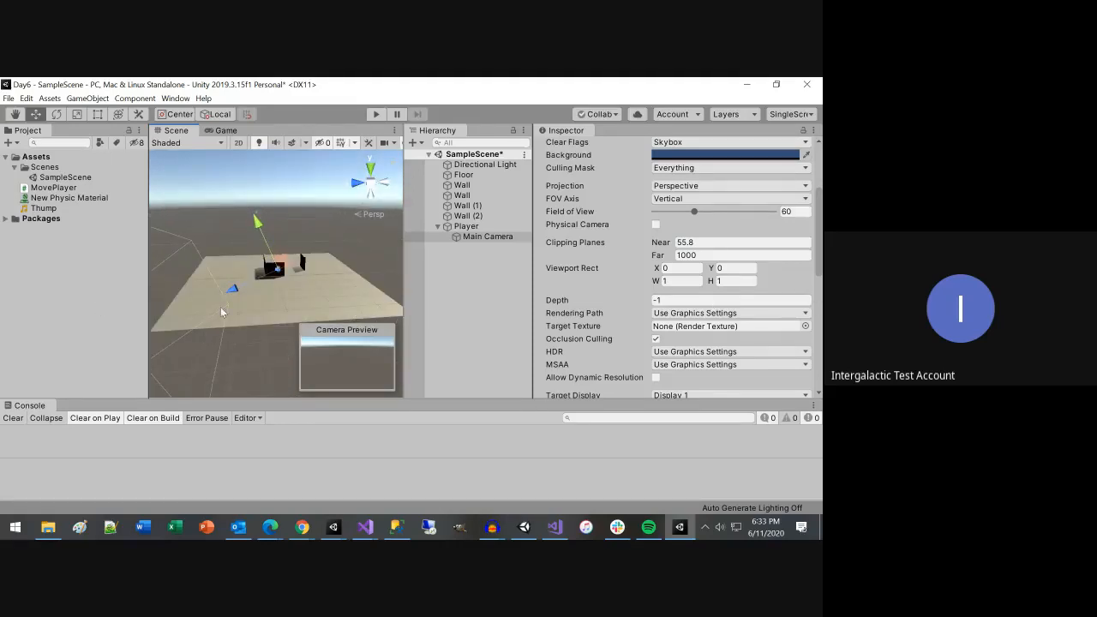
scroll(221, 312, "down", 3)
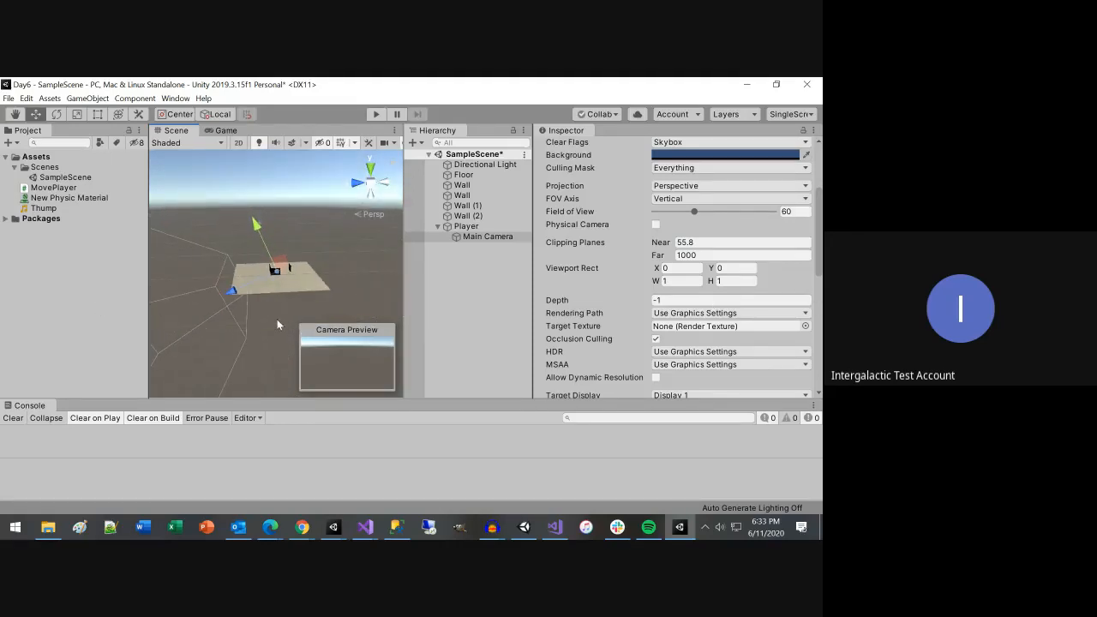
scroll(255, 318, "down", 3)
scroll(253, 319, "down", 5)
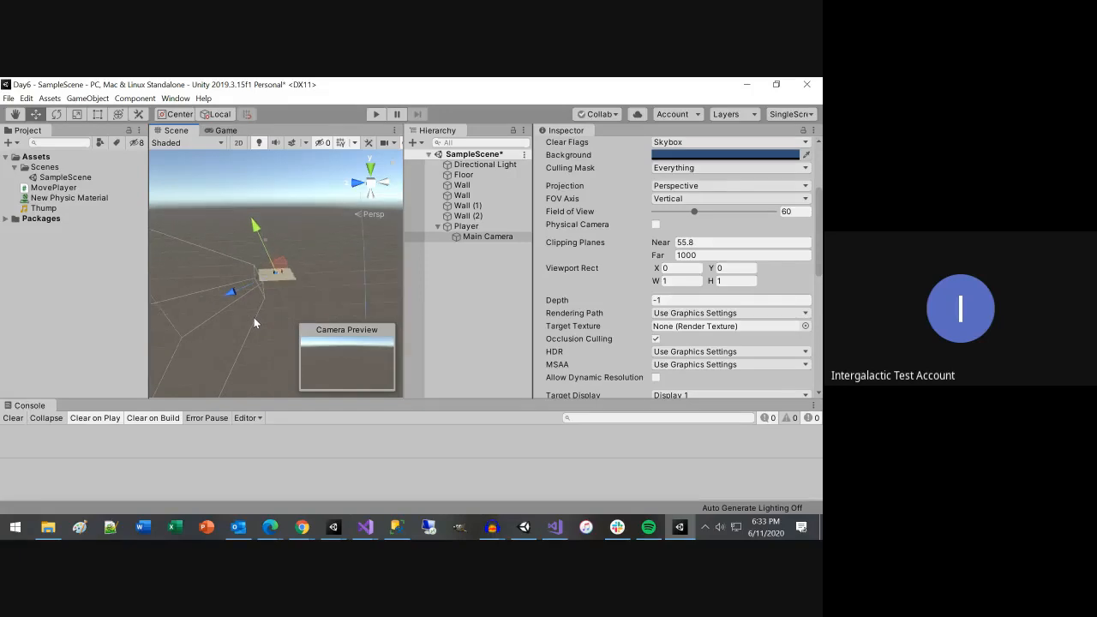
scroll(237, 322, "down", 4)
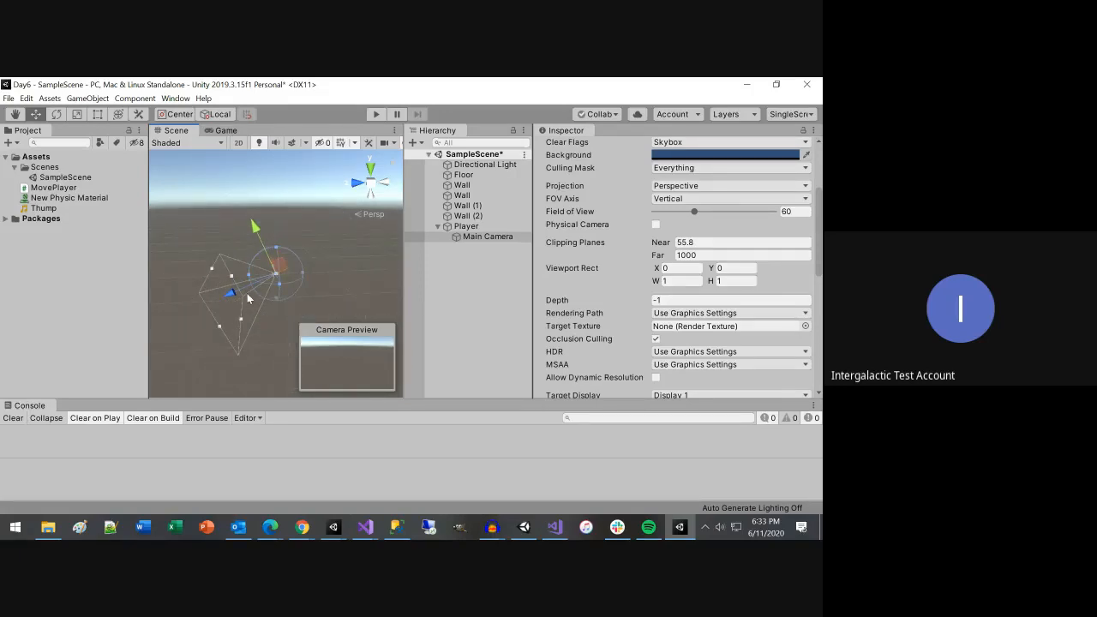
scroll(245, 291, "up", 5)
scroll(240, 295, "up", 1)
scroll(211, 309, "down", 4)
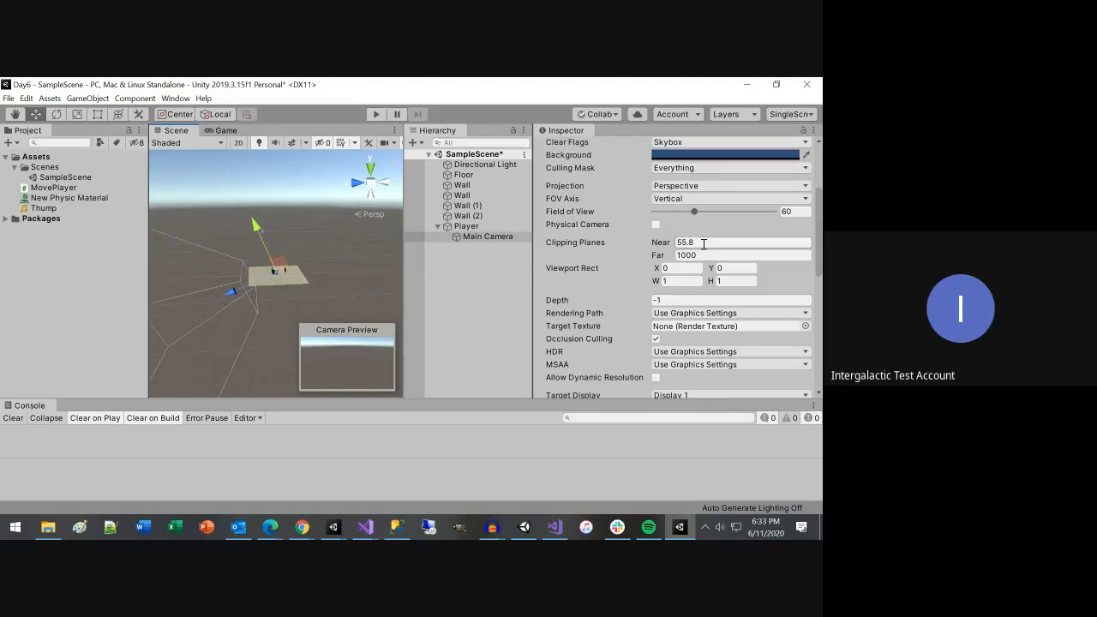
Step: Set the Main Camera's near clipping plane to 0 and check the effect around the player
left_click_drag(703, 243, 649, 246)
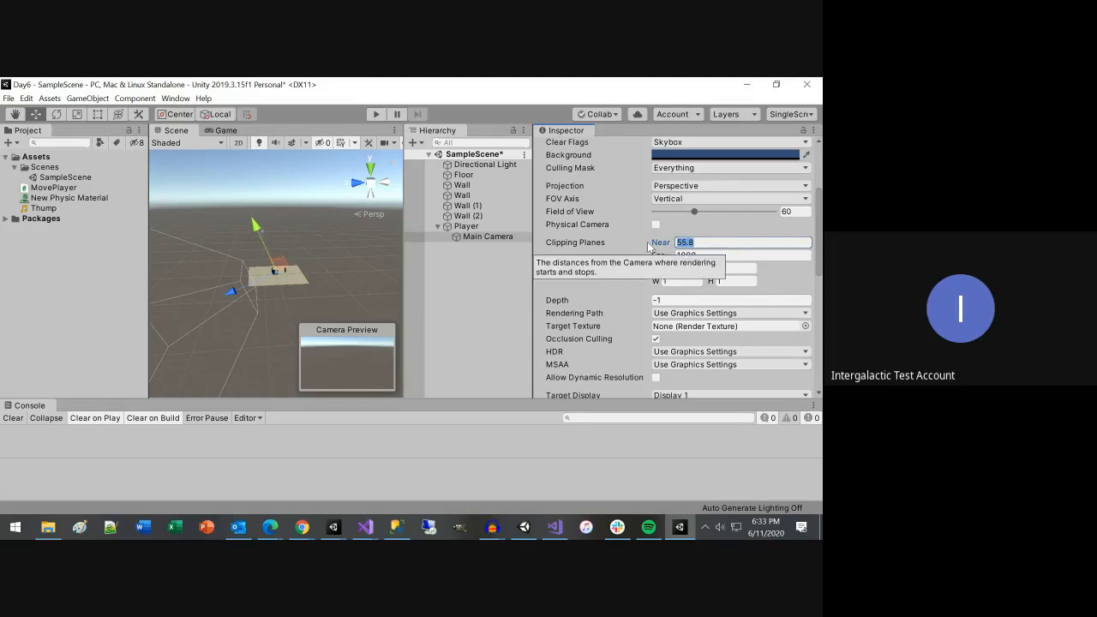
type("0")
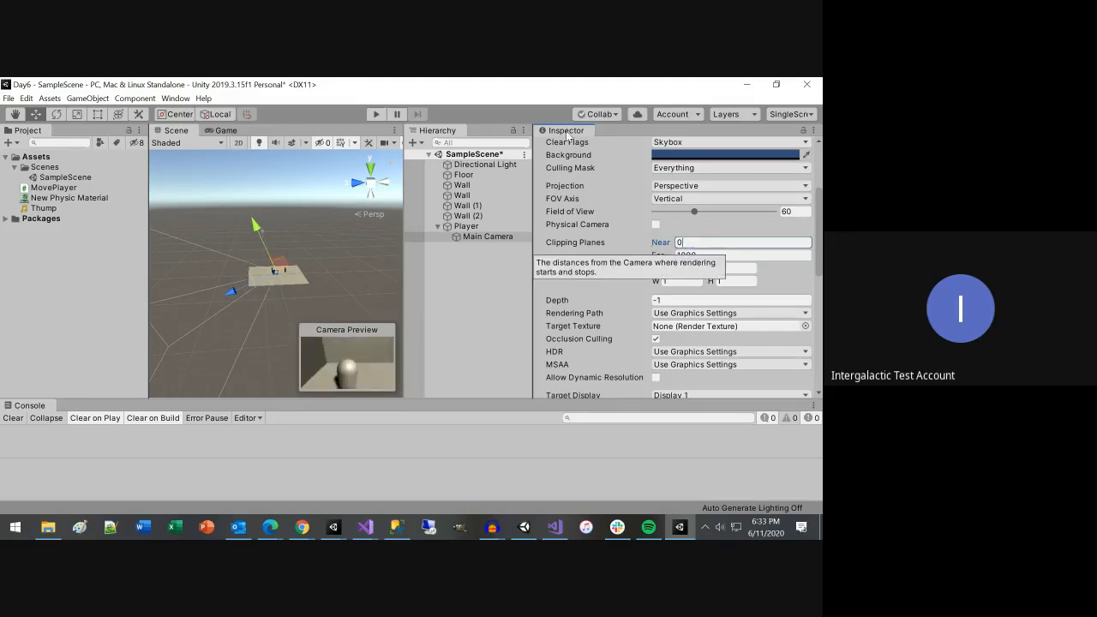
scroll(291, 292, "up", 5)
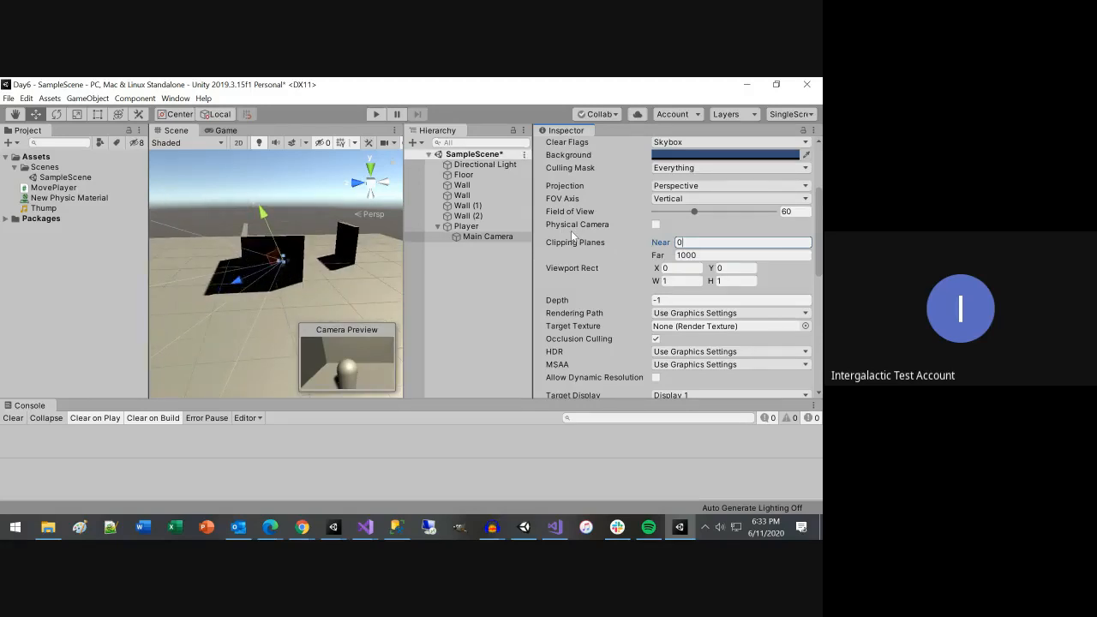
scroll(330, 310, "down", 4)
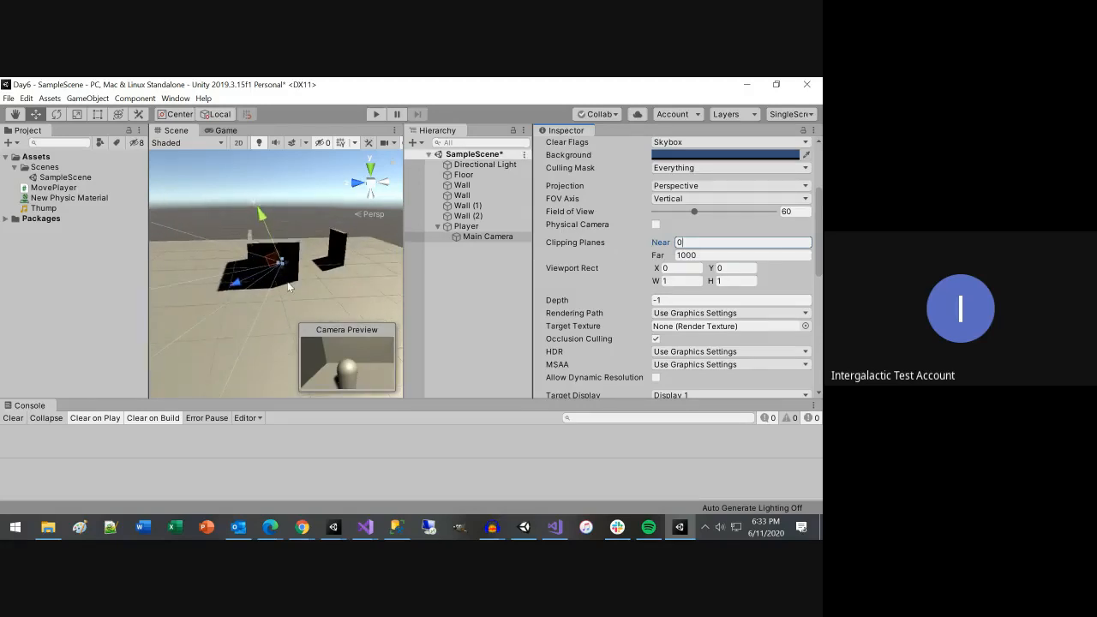
Step: Set the Main Camera's far clipping plane to 100000
left_click(726, 255)
type("10000000")
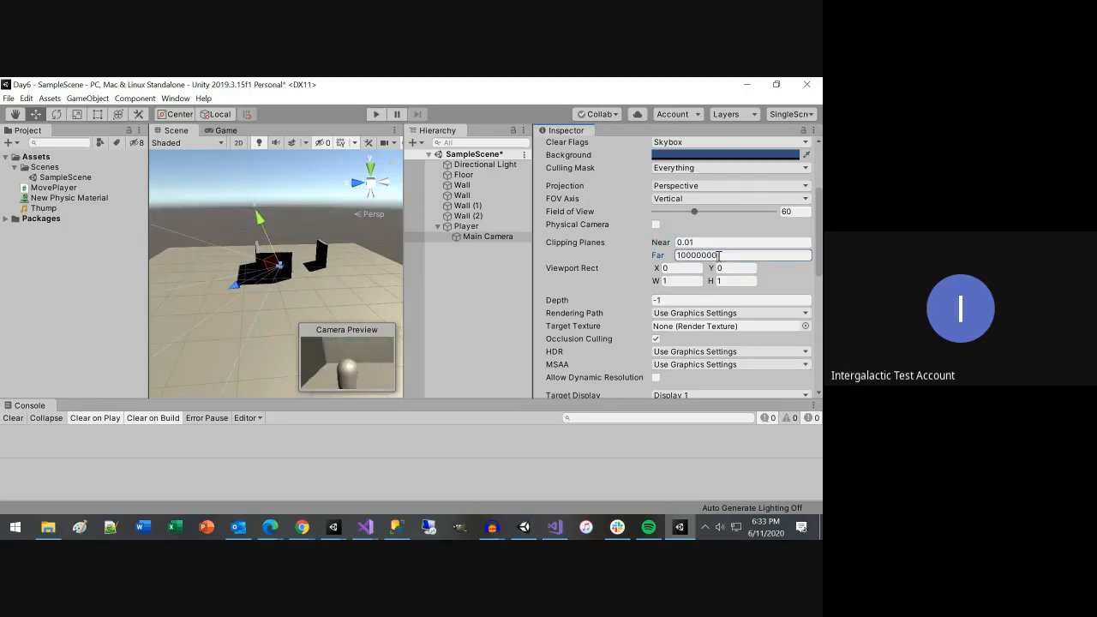
key("BackSpace")
key("BackSpace")
left_click(654, 246)
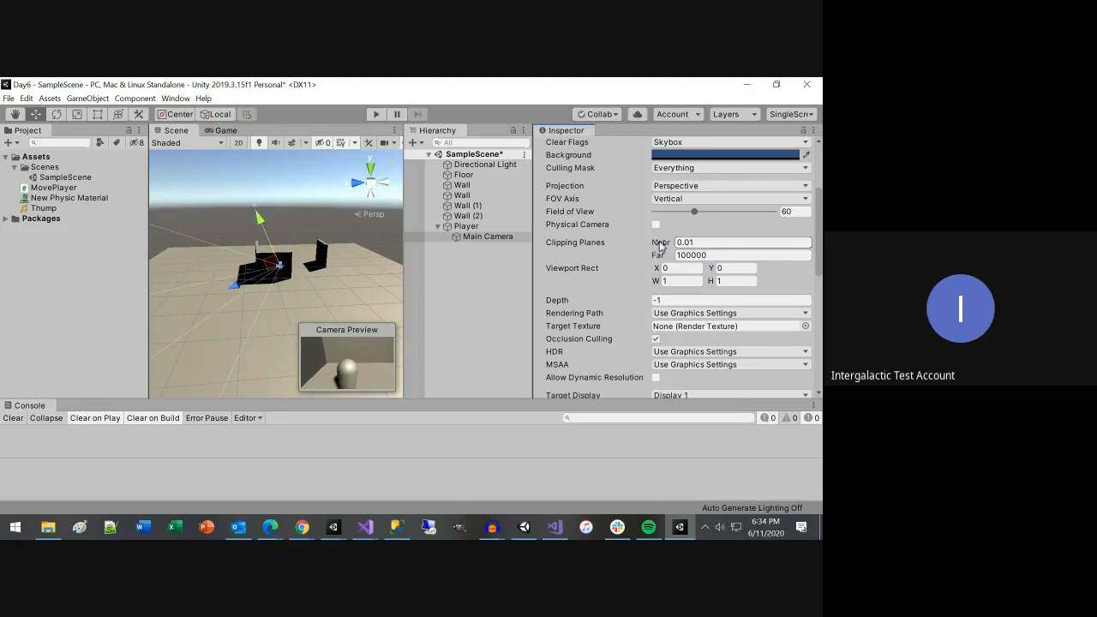
left_click_drag(650, 245, 660, 246)
Step: Add a temporary Camera object to check the default camera settings, and delete it
right_click_drag(422, 238, 491, 287)
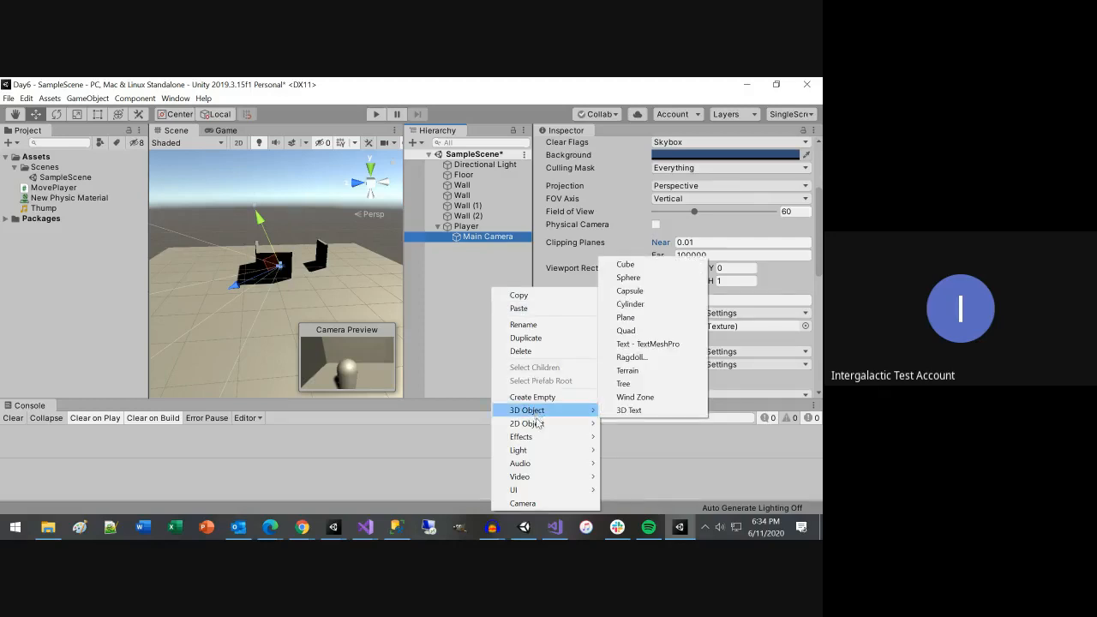
left_click(550, 503)
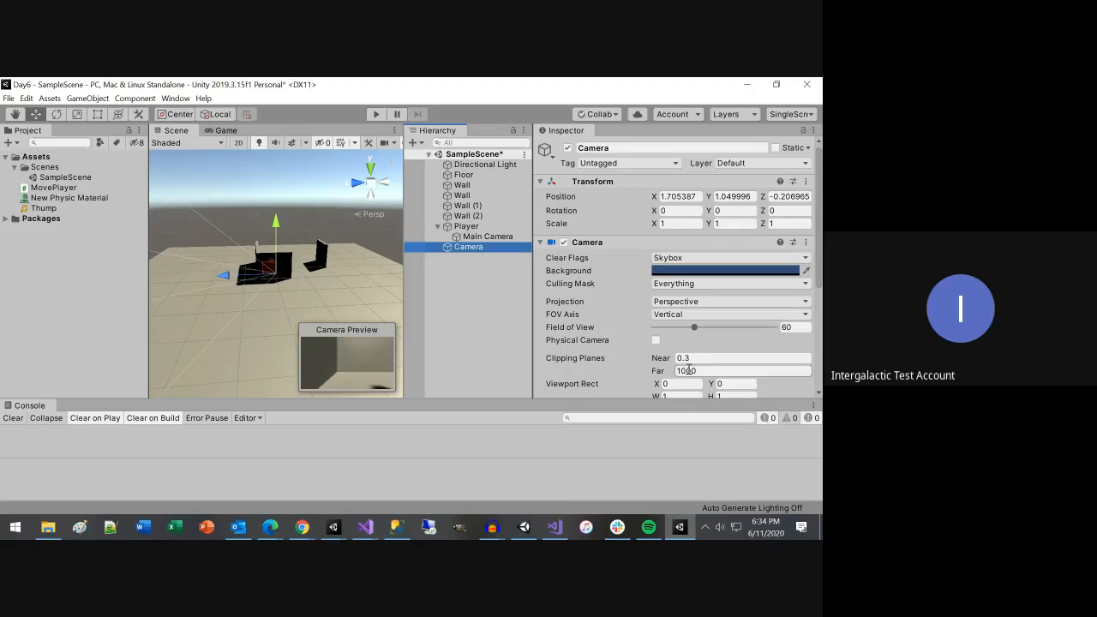
mouse_move(593, 360)
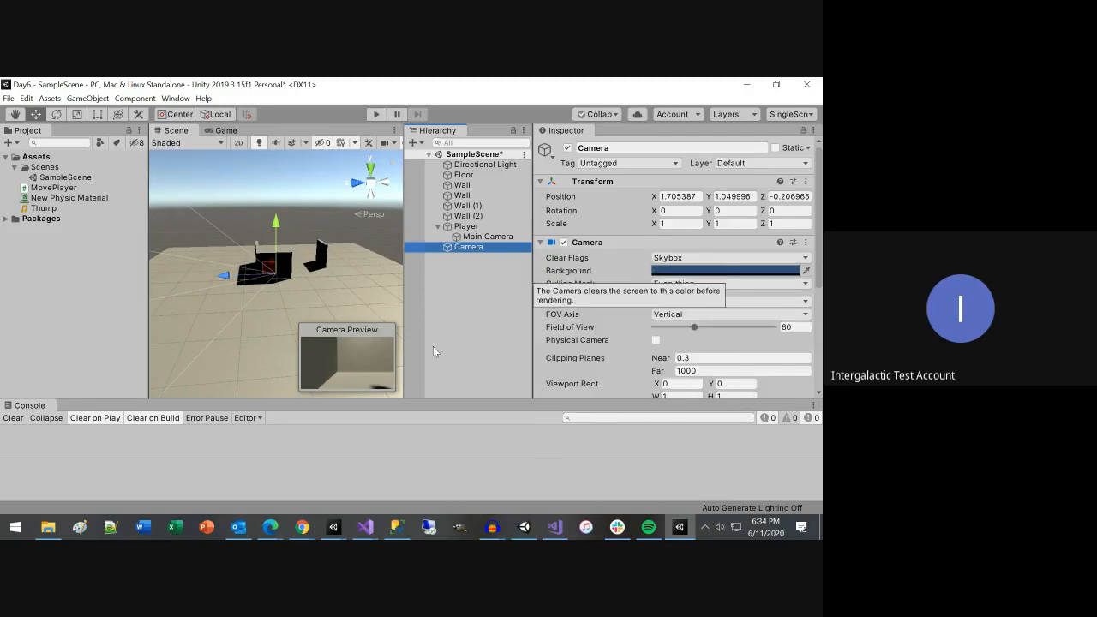
scroll(634, 337, "down", 3)
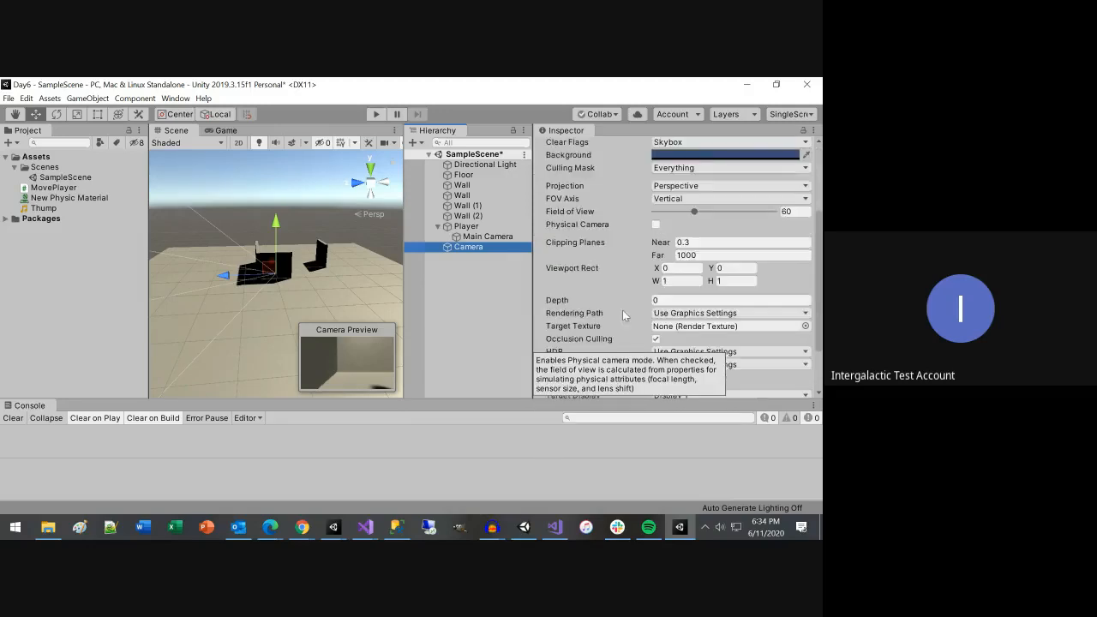
scroll(637, 280, "up", 3)
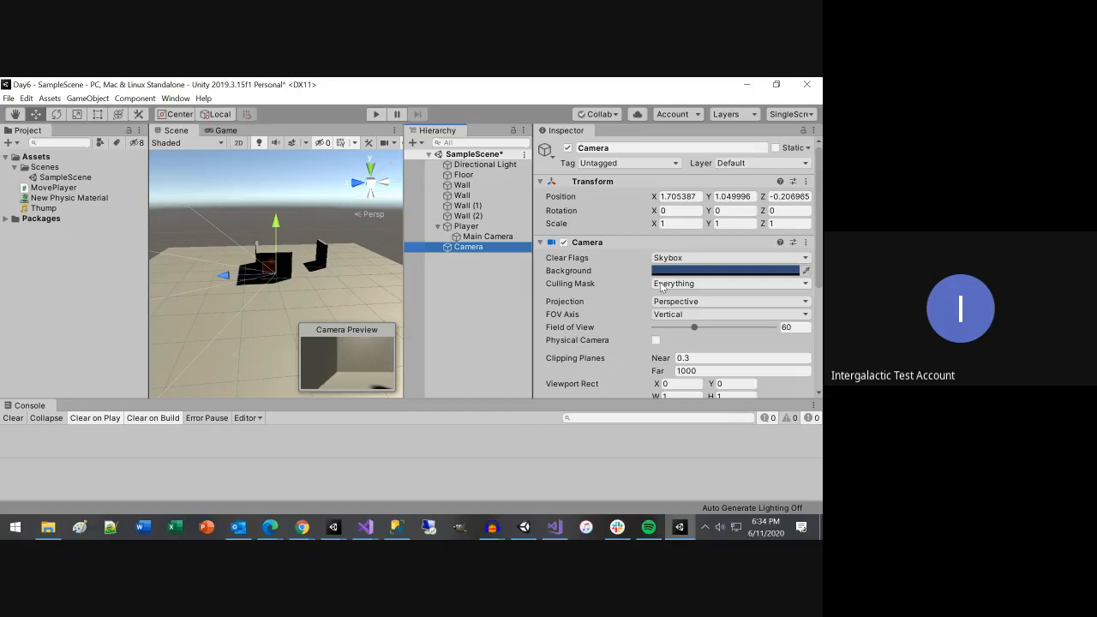
key("Delete")
Step: Try different field of view values on the Main Camera and restore the field of view to 60
left_click(495, 239)
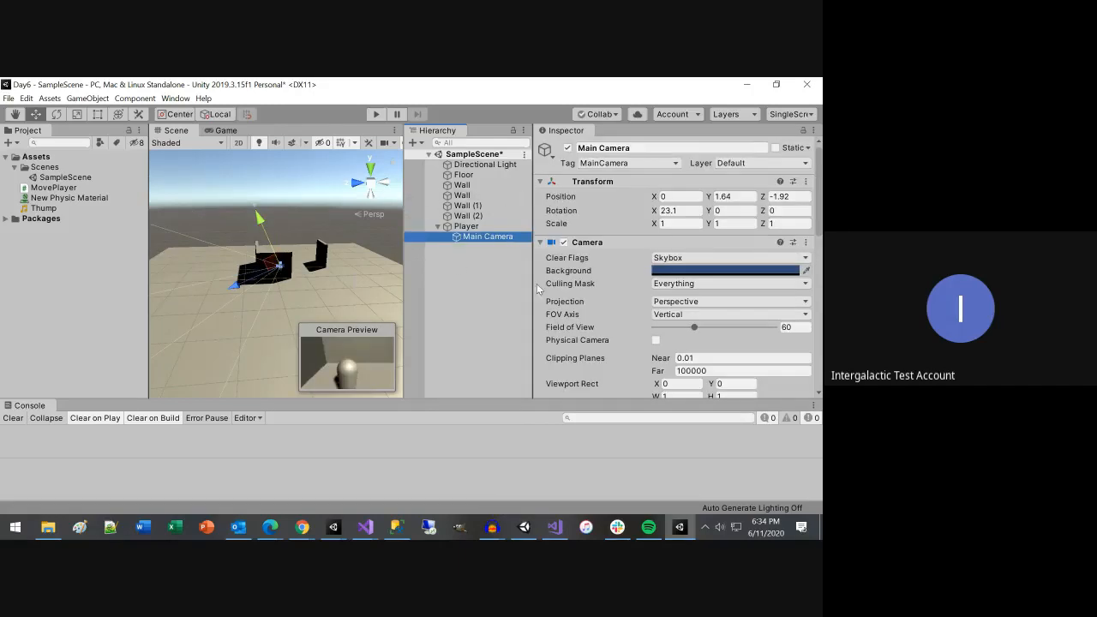
mouse_move(694, 327)
left_mouse_down()
mouse_move(776, 329)
mouse_move(694, 328)
left_mouse_up()
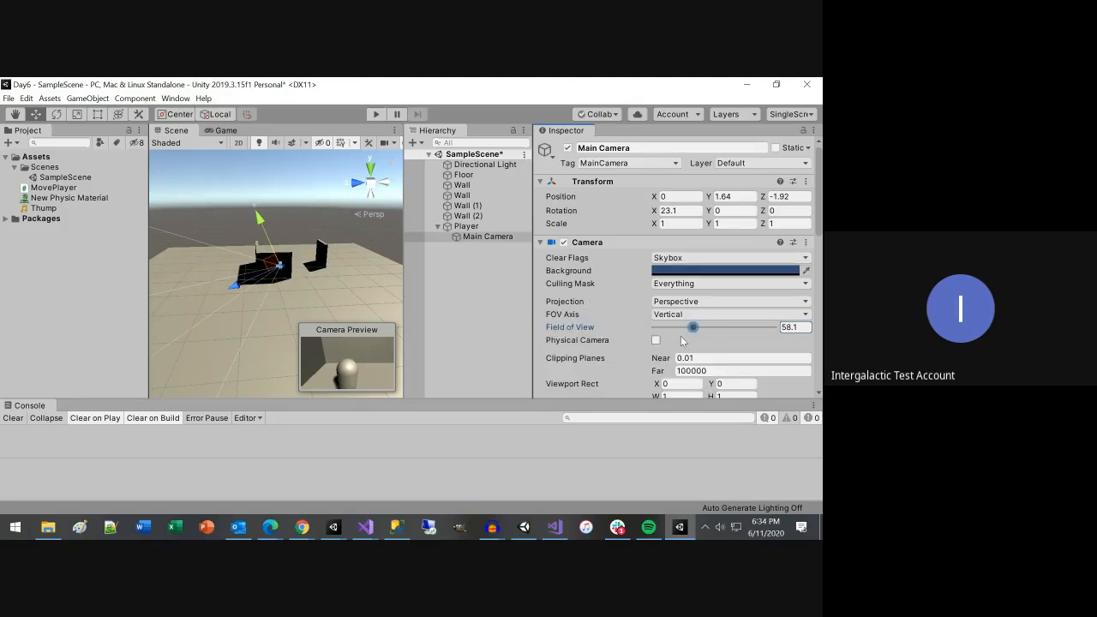
mouse_move(694, 329)
left_mouse_down()
mouse_move(752, 341)
mouse_move(696, 334)
left_mouse_up()
left_click(797, 325)
type("60")
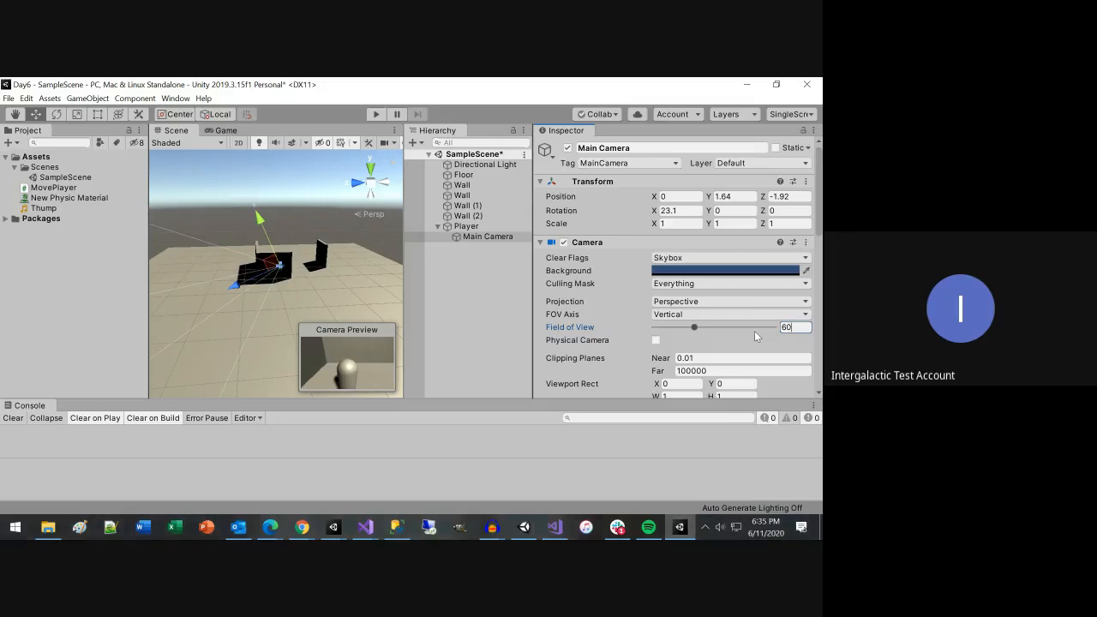
Step: Try a viewport rectangle width of .5 on the Main Camera and restore the width to 1
scroll(754, 331, "down", 3)
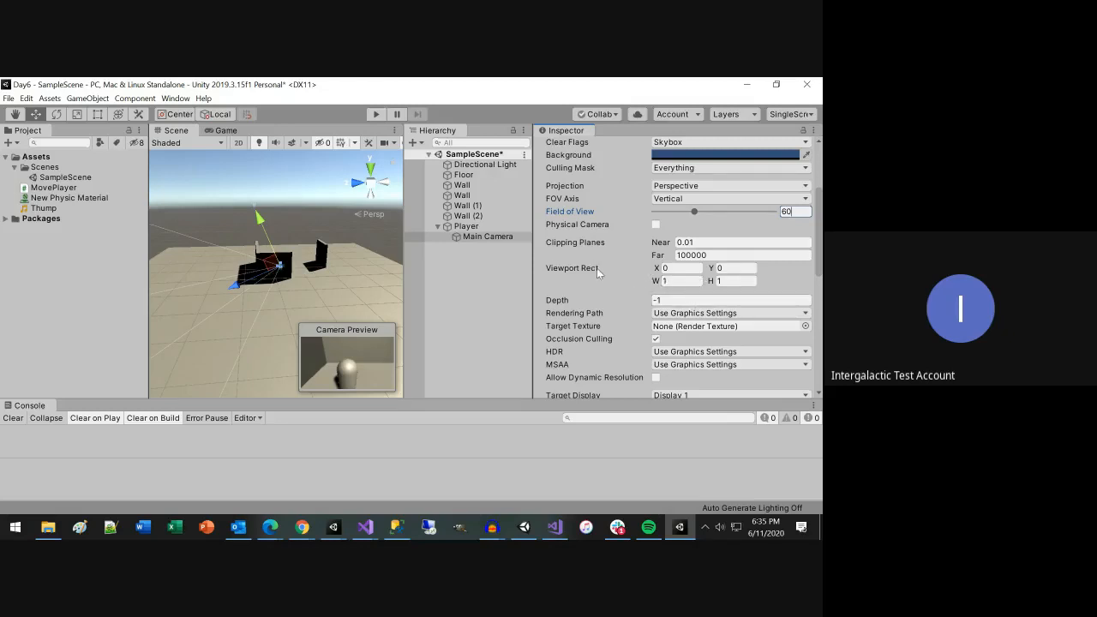
left_click(685, 281)
type(".5")
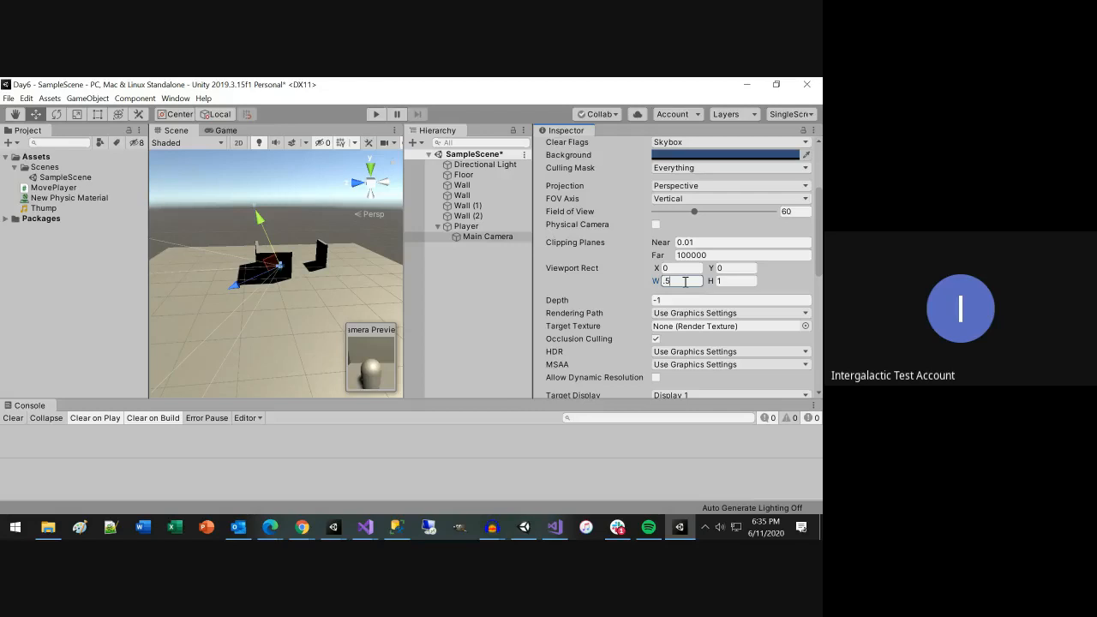
key("BackSpace")
key("BackSpace")
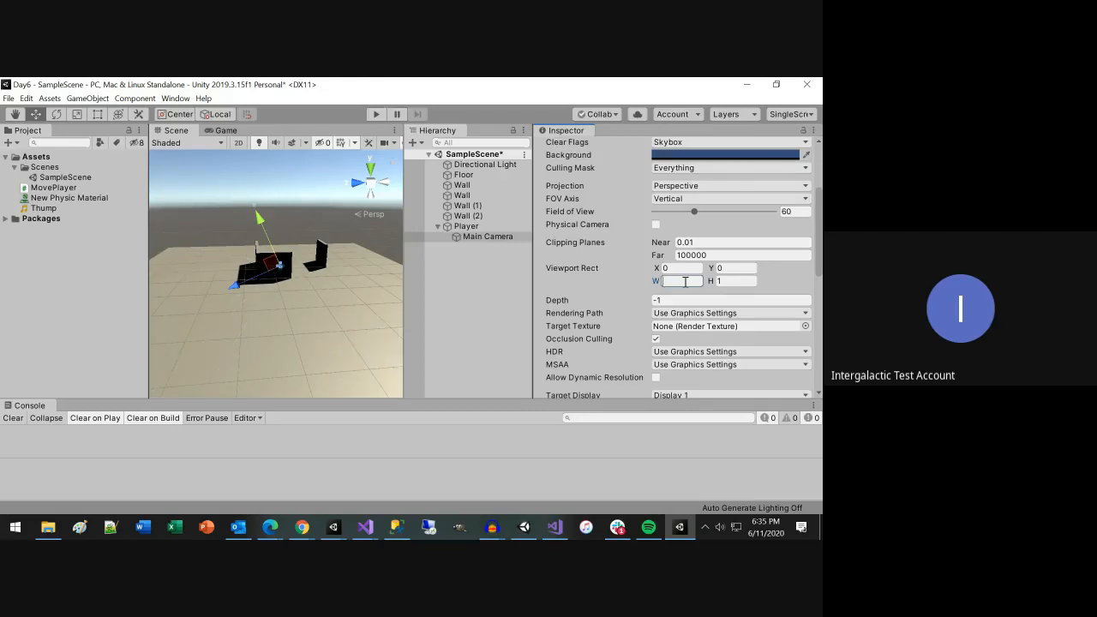
type("1")
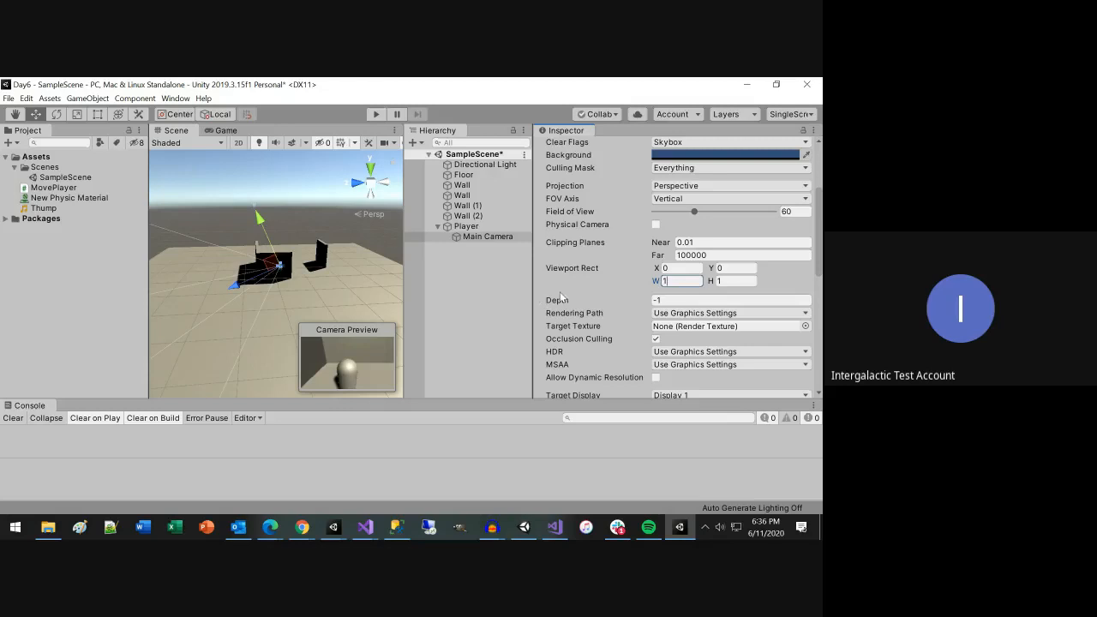
Step: Examine the Main Camera's depth, rendering and target display settings and its Audio Source component, widening the Inspector for readability
mouse_move(617, 306)
mouse_move(564, 307)
scroll(695, 239, "up", 3)
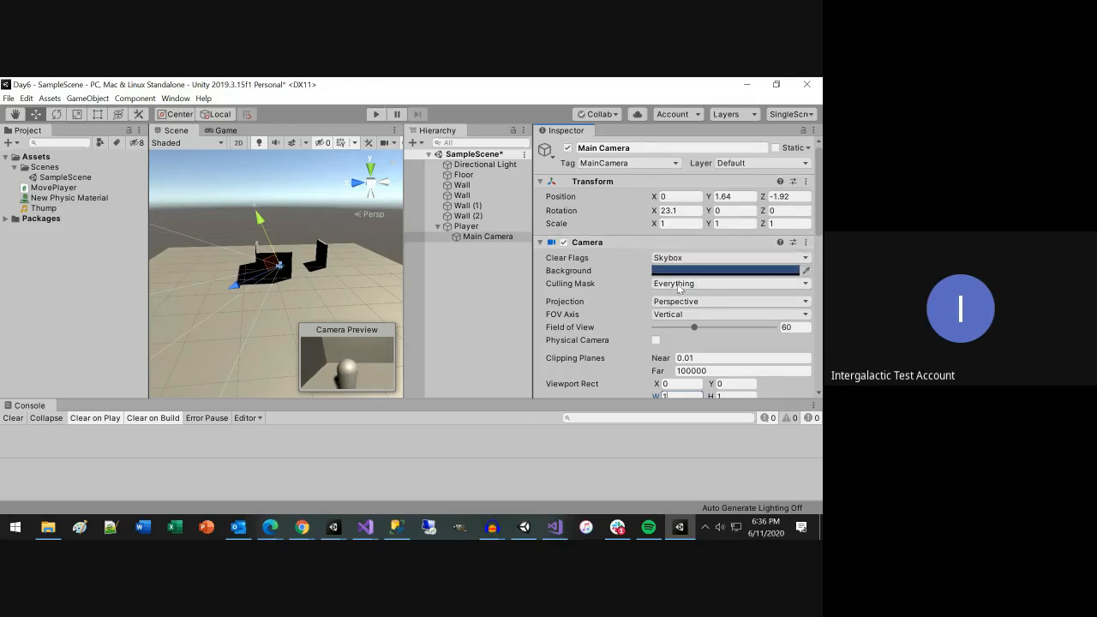
scroll(677, 288, "down", 5)
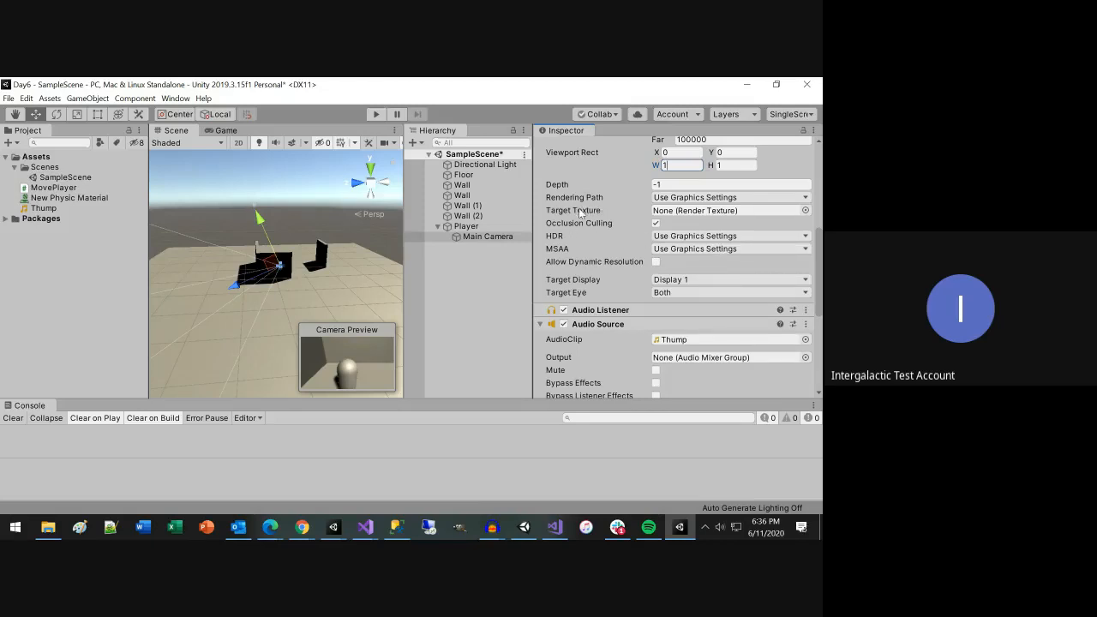
left_click(506, 237)
left_click_drag(507, 240, 459, 240)
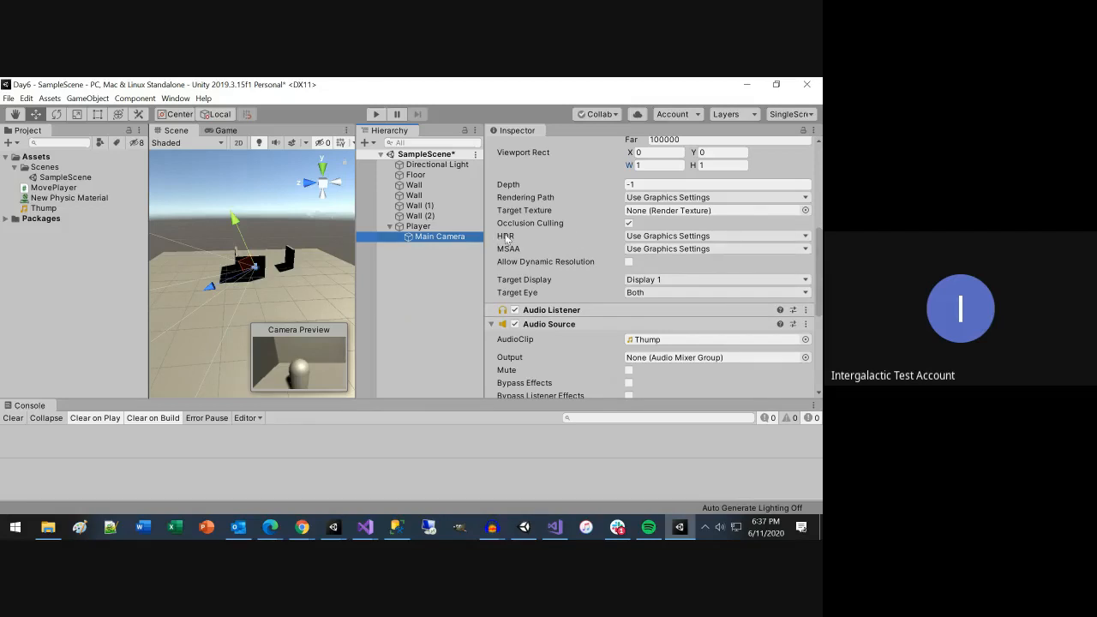
mouse_move(505, 239)
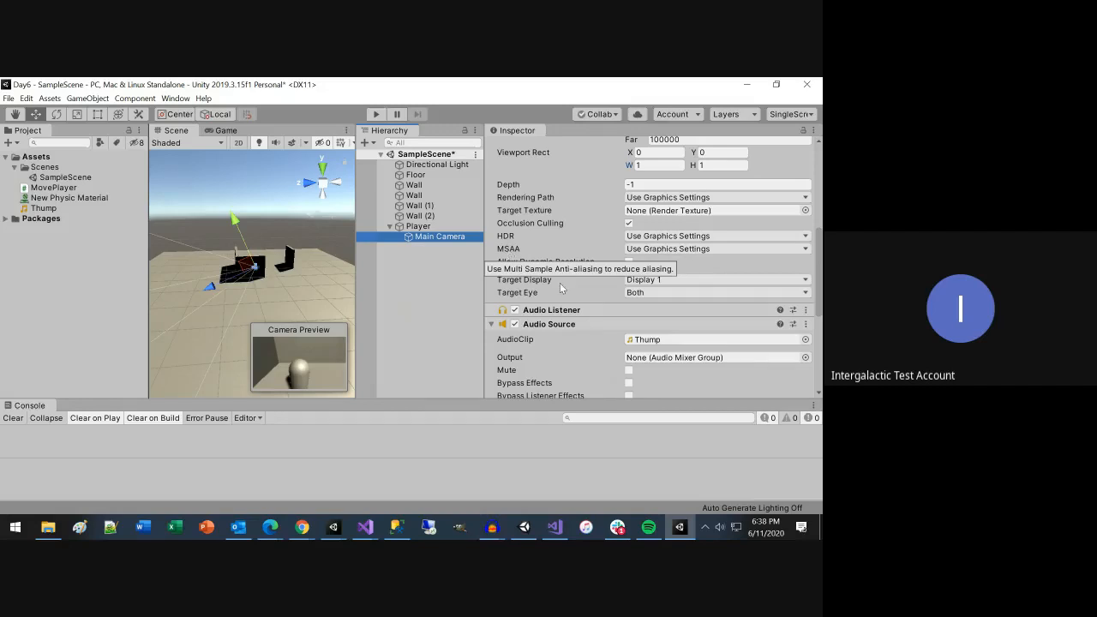
scroll(514, 324, "down", 3)
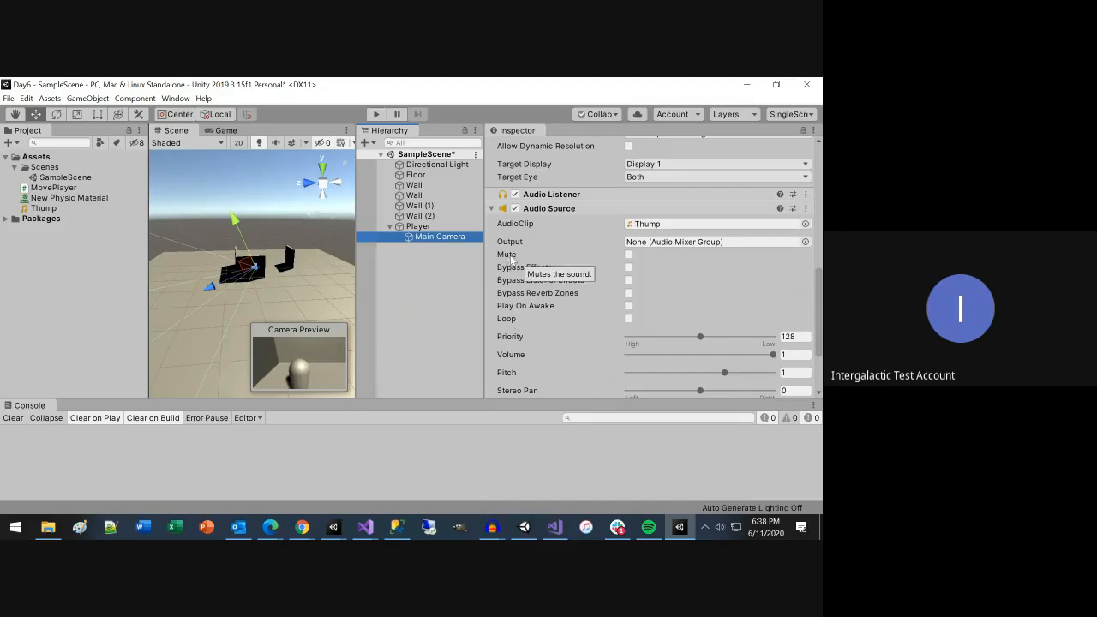
Step: Test the Main Camera's Audio Source in play mode with Play On Awake and Loop enabled, and turn both options off again
left_click(631, 306)
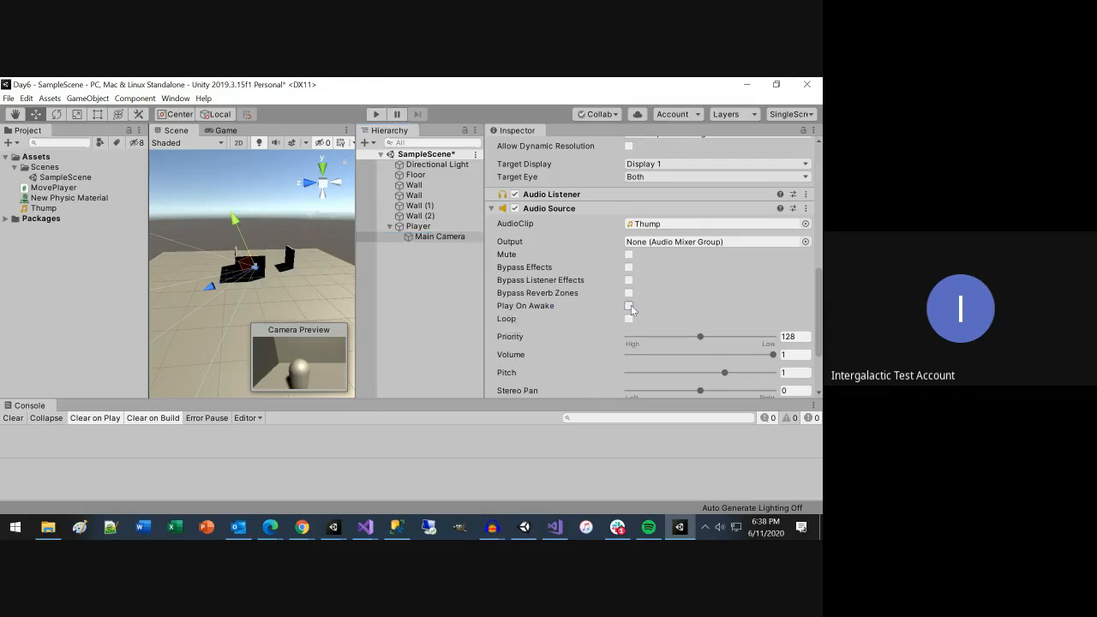
left_click(630, 319)
left_click(375, 115)
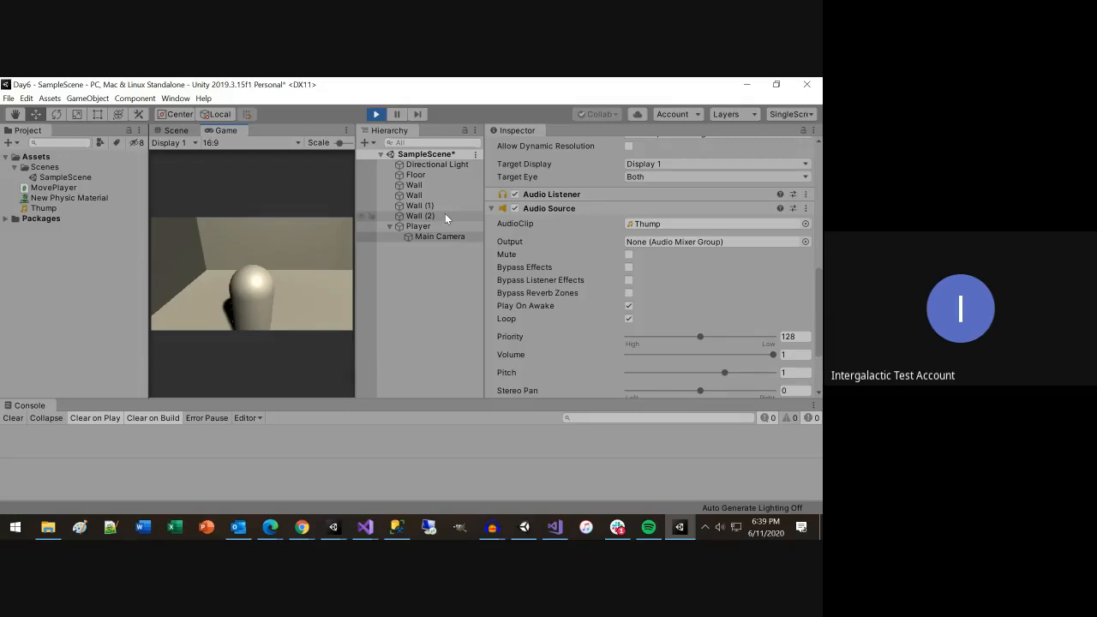
left_click(374, 115)
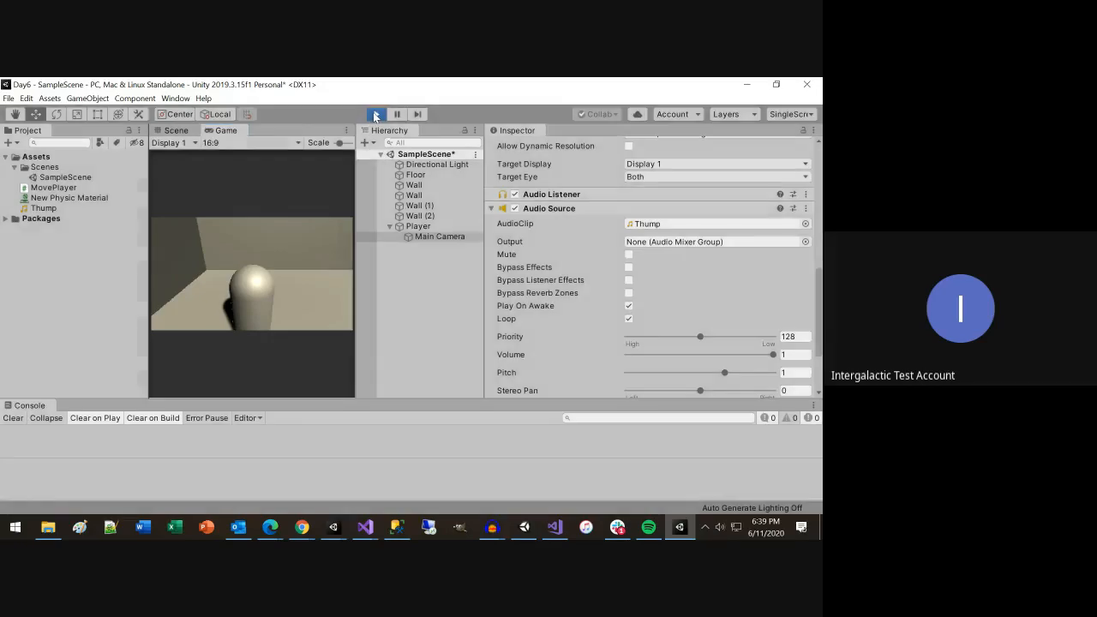
left_click(629, 318)
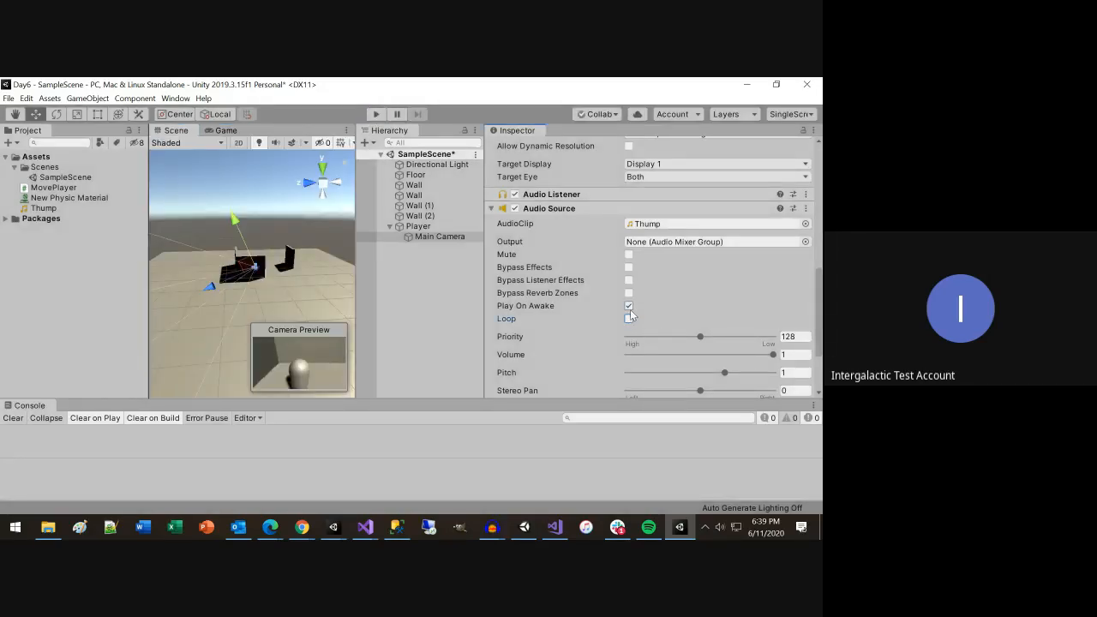
left_click(629, 306)
Step: Switch to Slack, review the course topic list in the unity-game-dev-spring-2020 channel, especially Layers and UI Canvas, and return to Unity
left_click(617, 527)
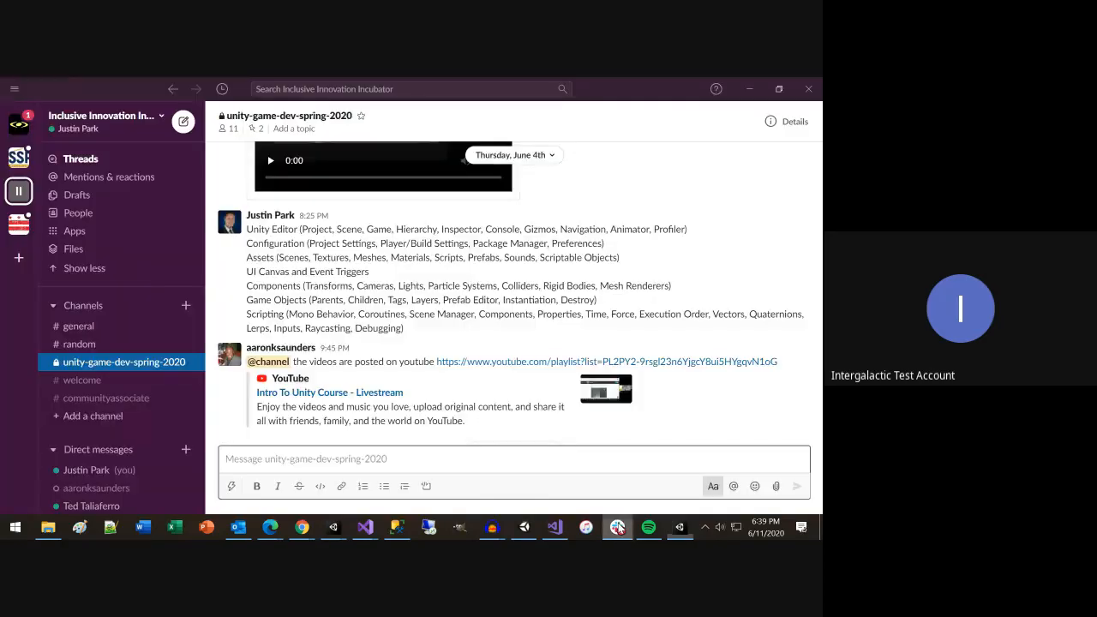
left_click(617, 527)
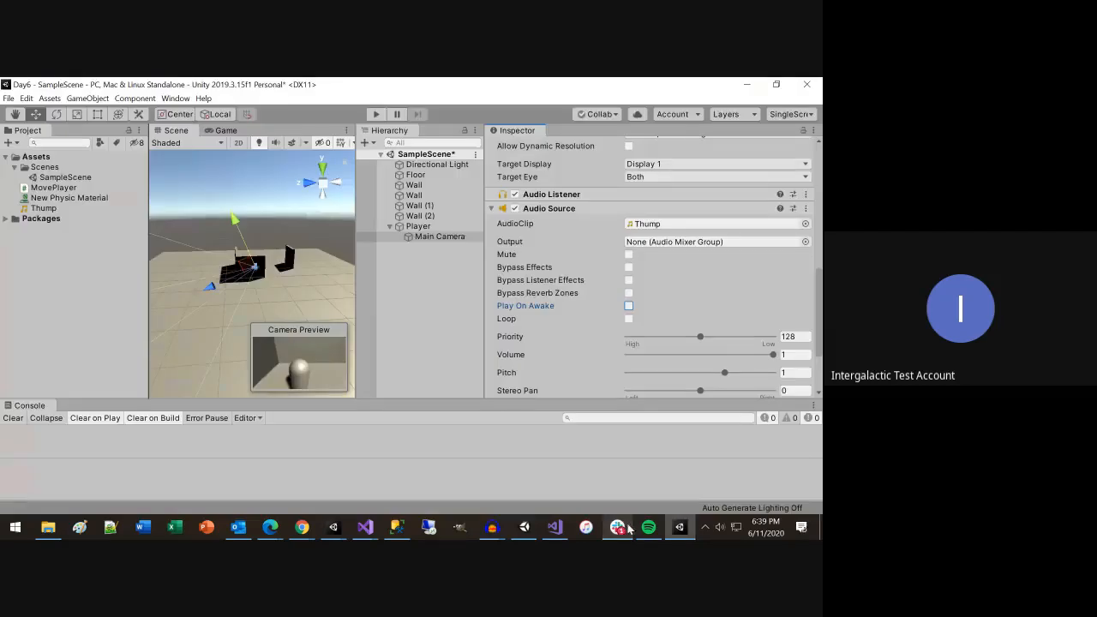
left_click(622, 529)
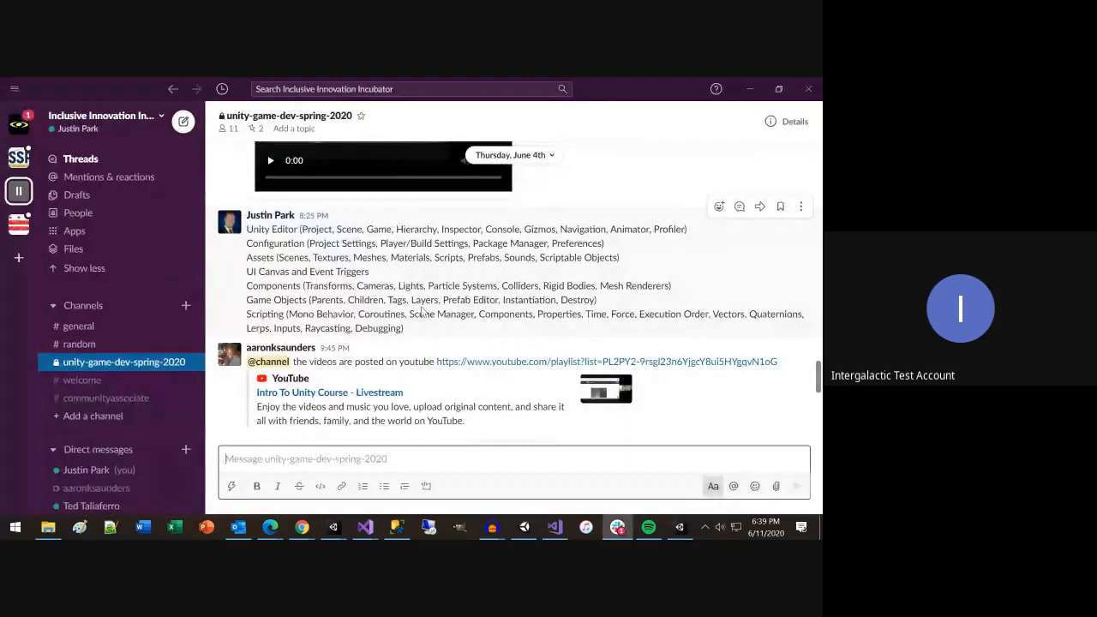
left_click_drag(411, 300, 439, 300)
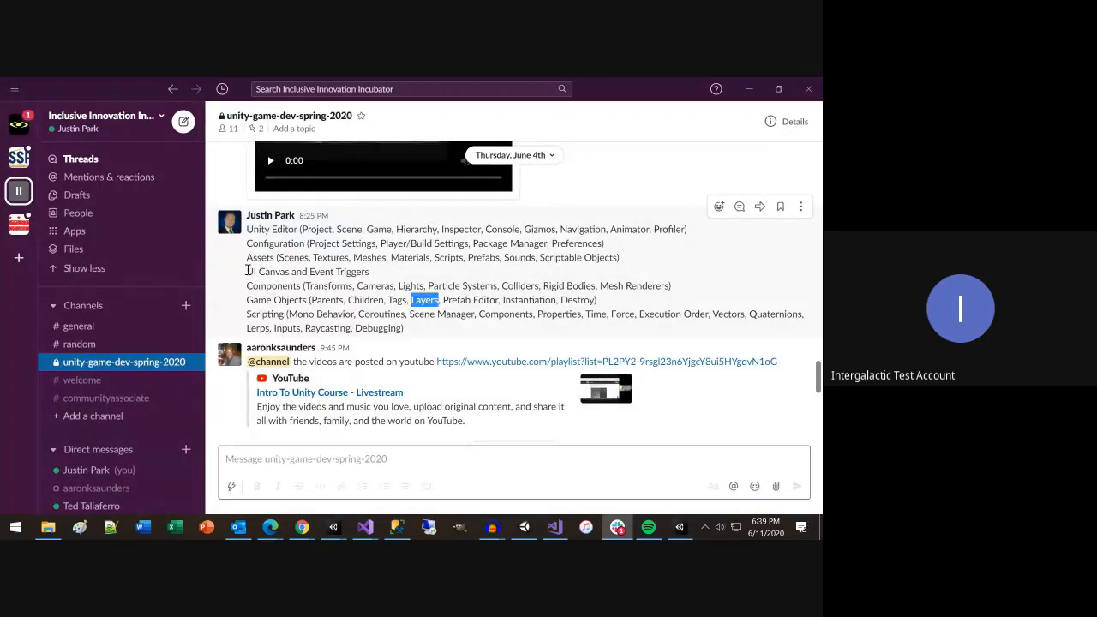
left_click_drag(247, 271, 280, 271)
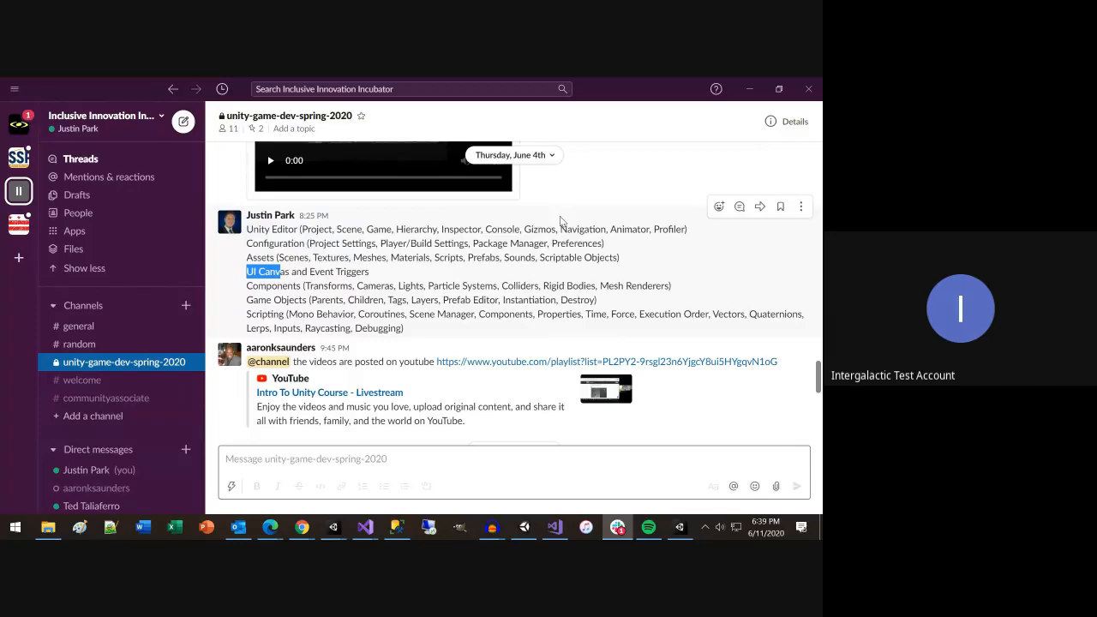
left_click(749, 88)
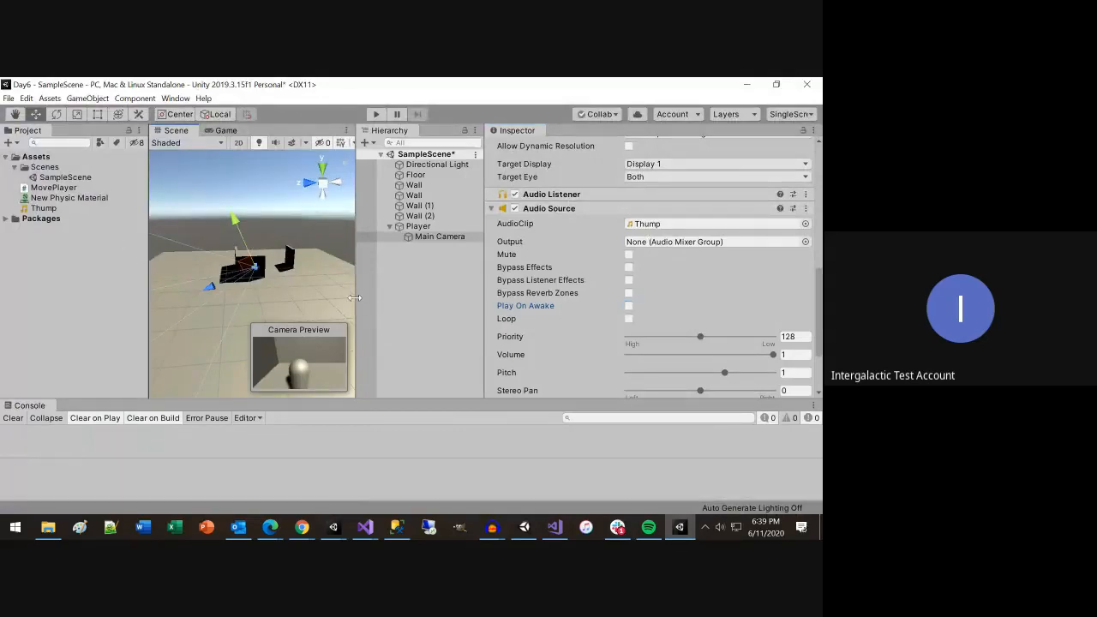
Step: Widen the Scene view and add a UI Text object to the scene
left_click_drag(355, 298, 516, 297)
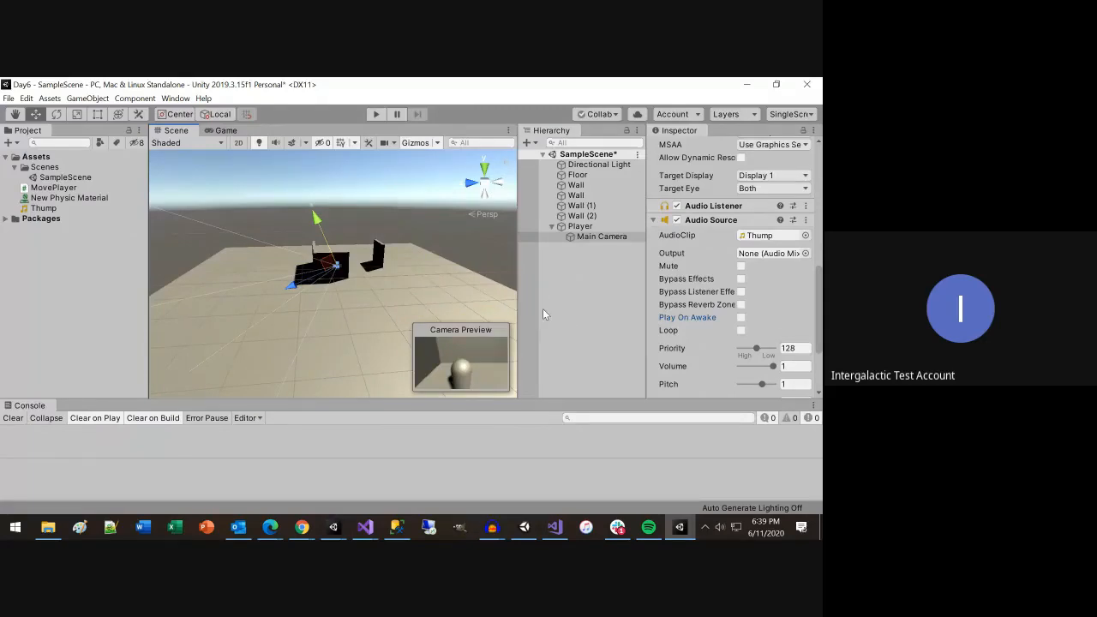
right_click(578, 272)
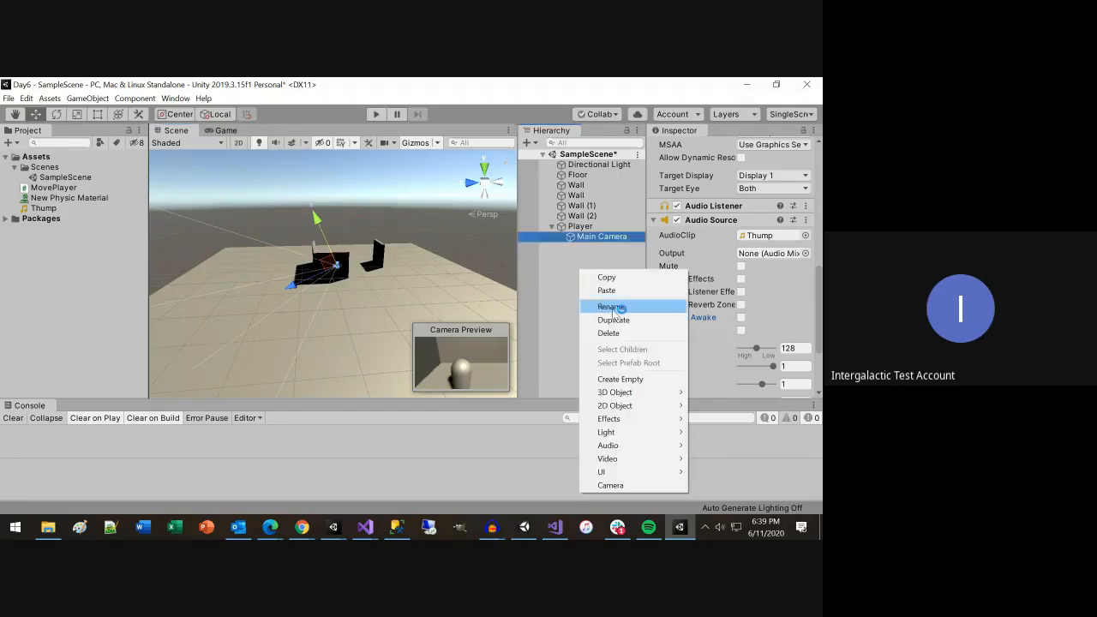
mouse_move(613, 475)
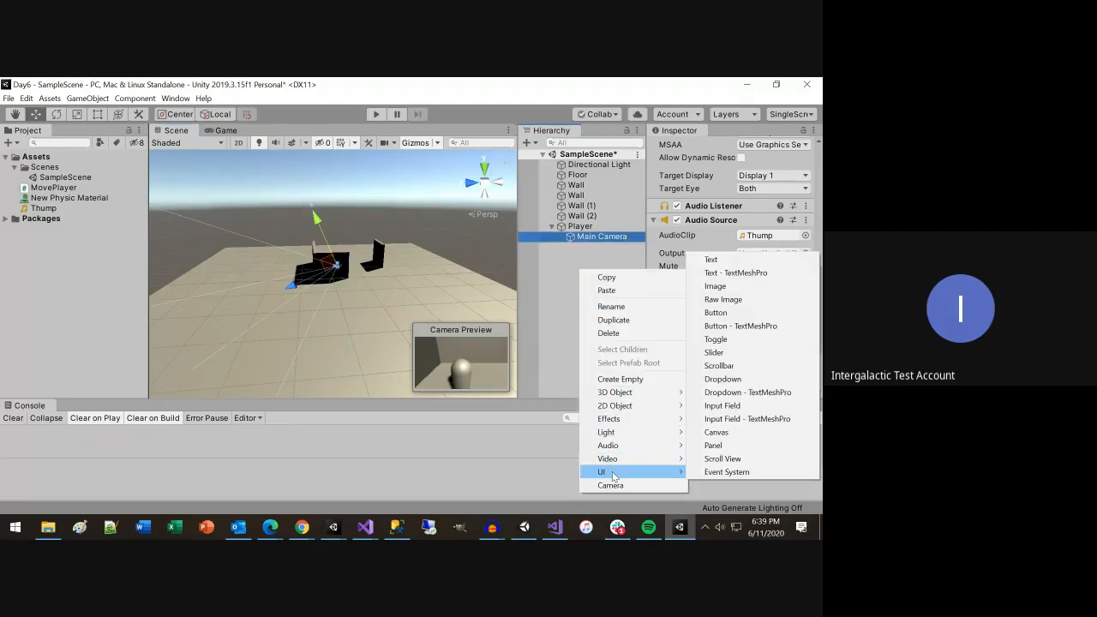
left_click(716, 259)
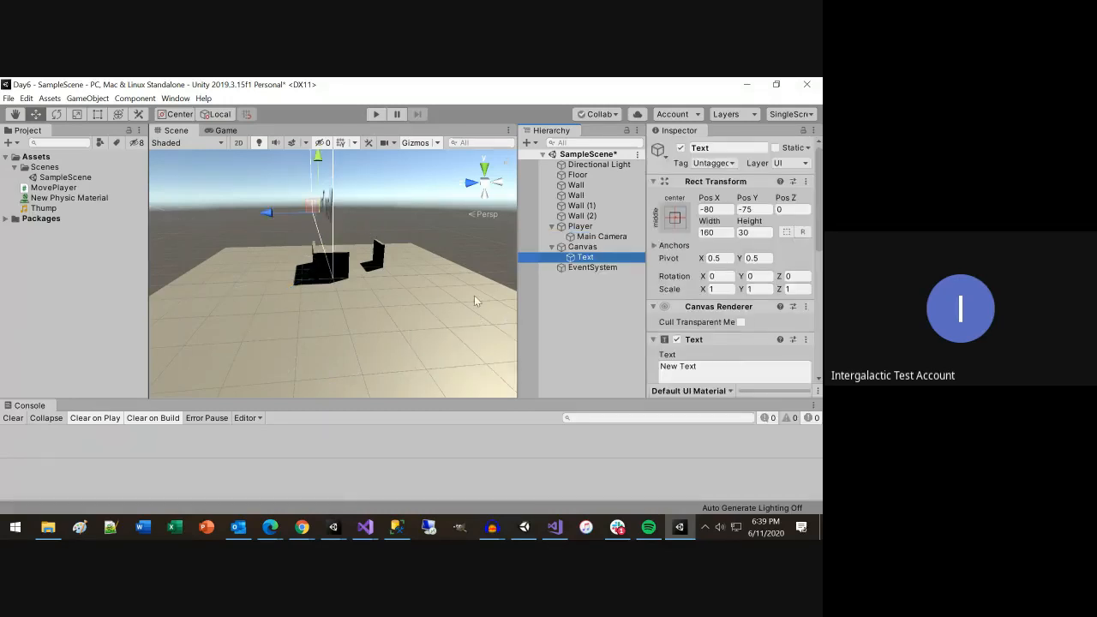
Step: Examine the new text in the Scene and Game views and the Render Mode options of its Canvas
left_click_drag(480, 299, 293, 278, "alt")
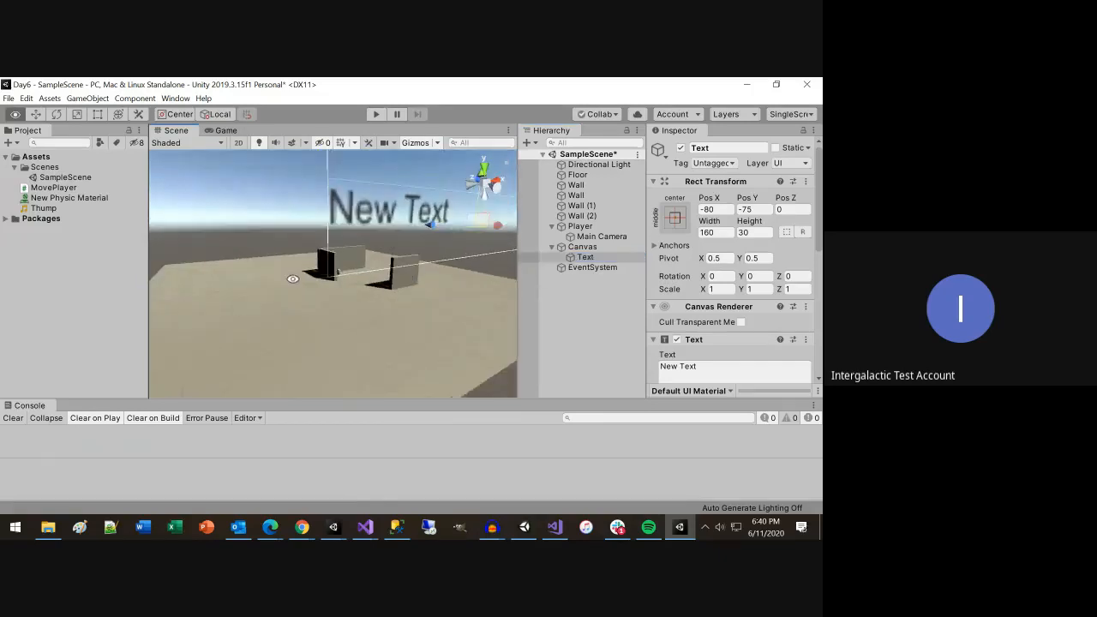
scroll(370, 288, "down", 8)
left_click_drag(375, 289, 278, 304, "alt")
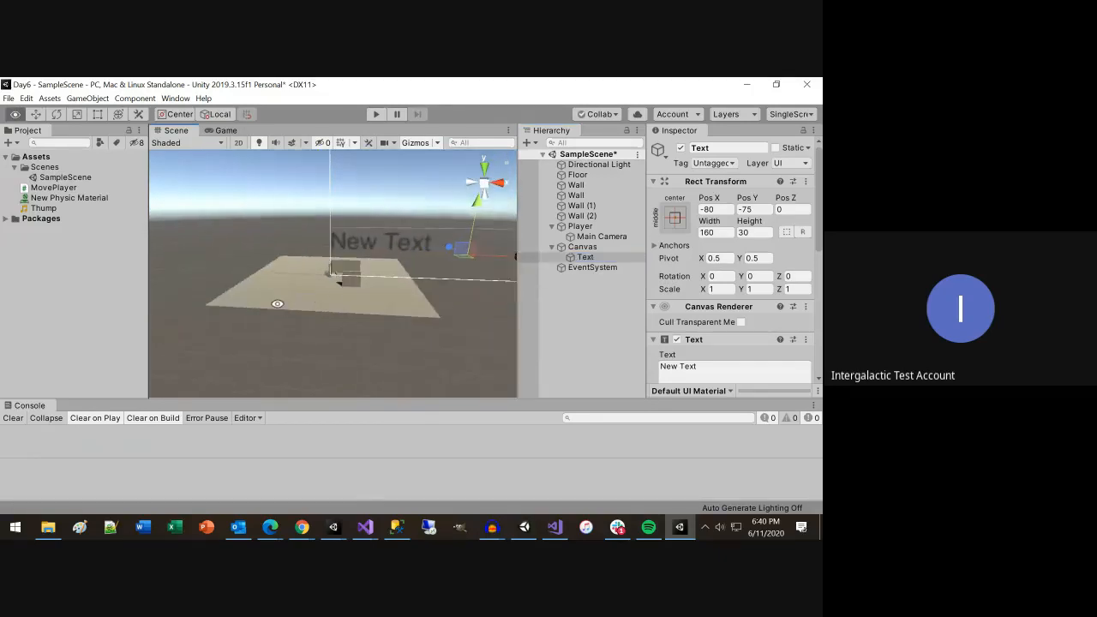
left_click(226, 130)
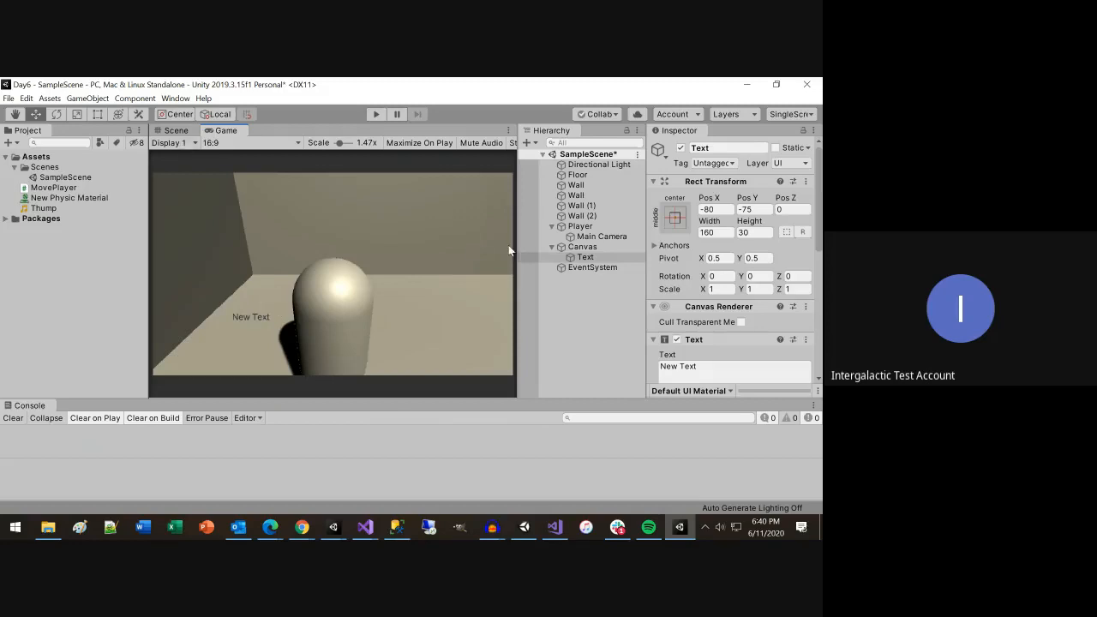
left_click(591, 245)
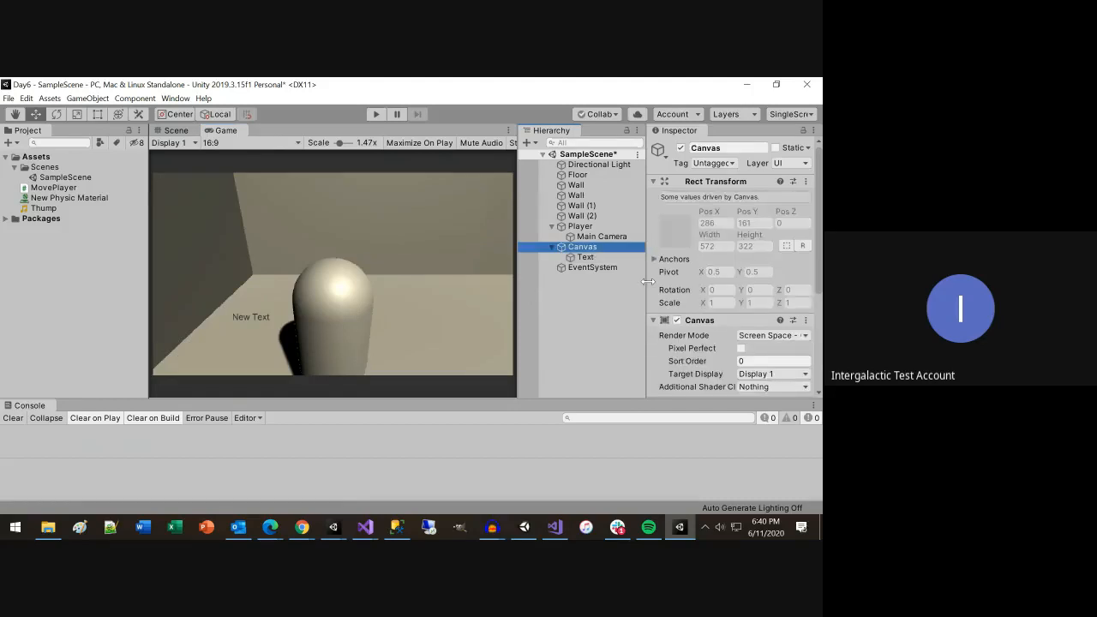
left_click_drag(648, 281, 555, 284)
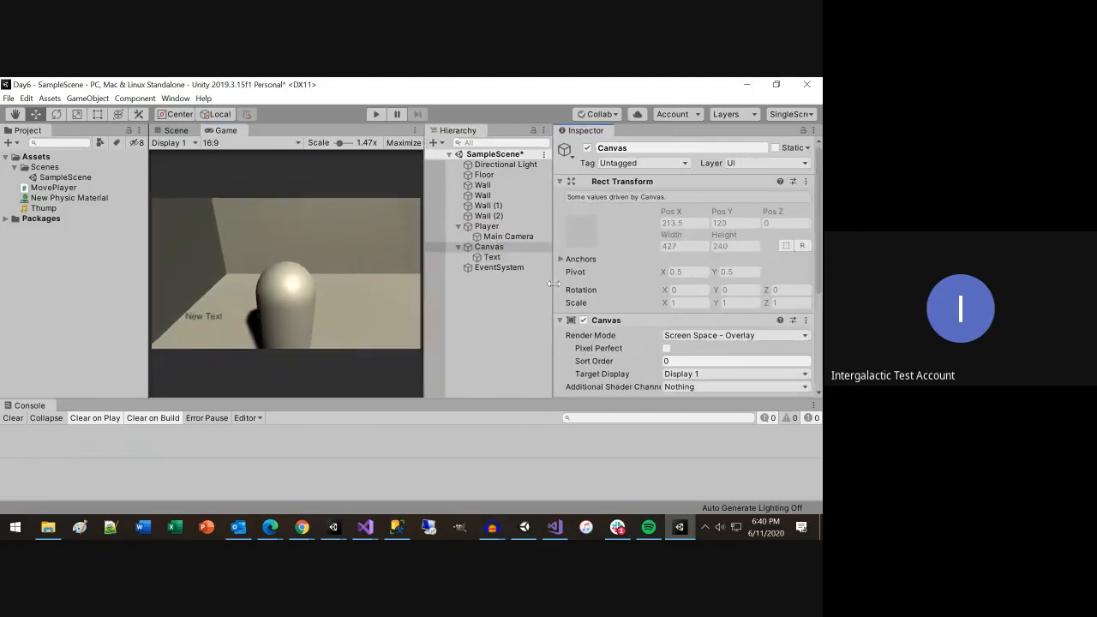
left_click(733, 336)
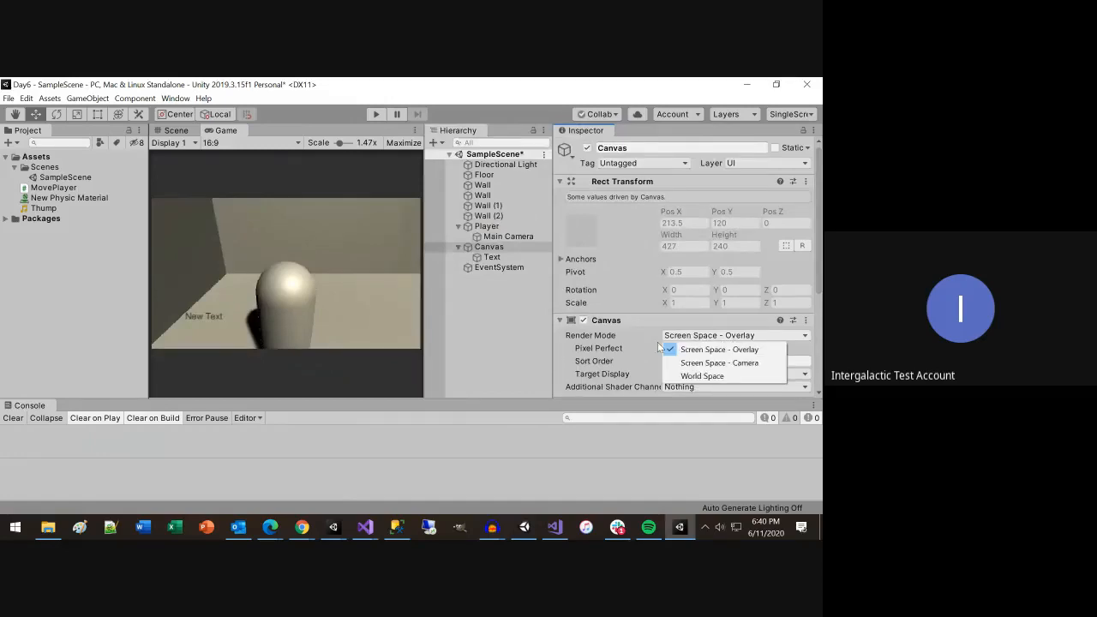
left_click(524, 319)
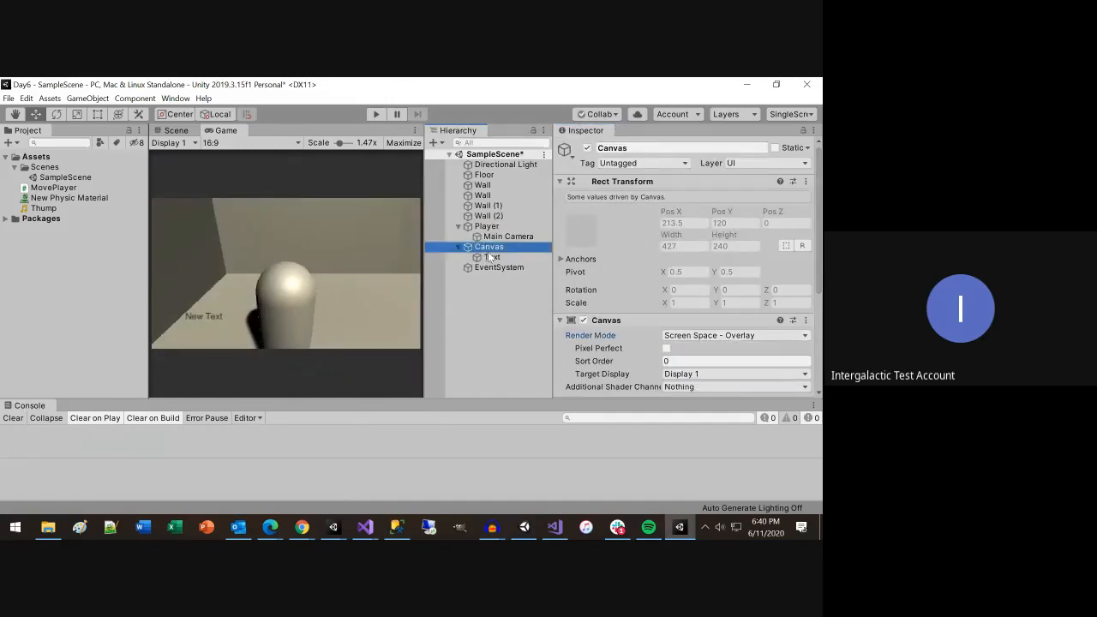
Step: Move the Text object to the lower-left corner of the game image, at Pos X -122.13 and Pos Y -106.2
left_click(501, 258)
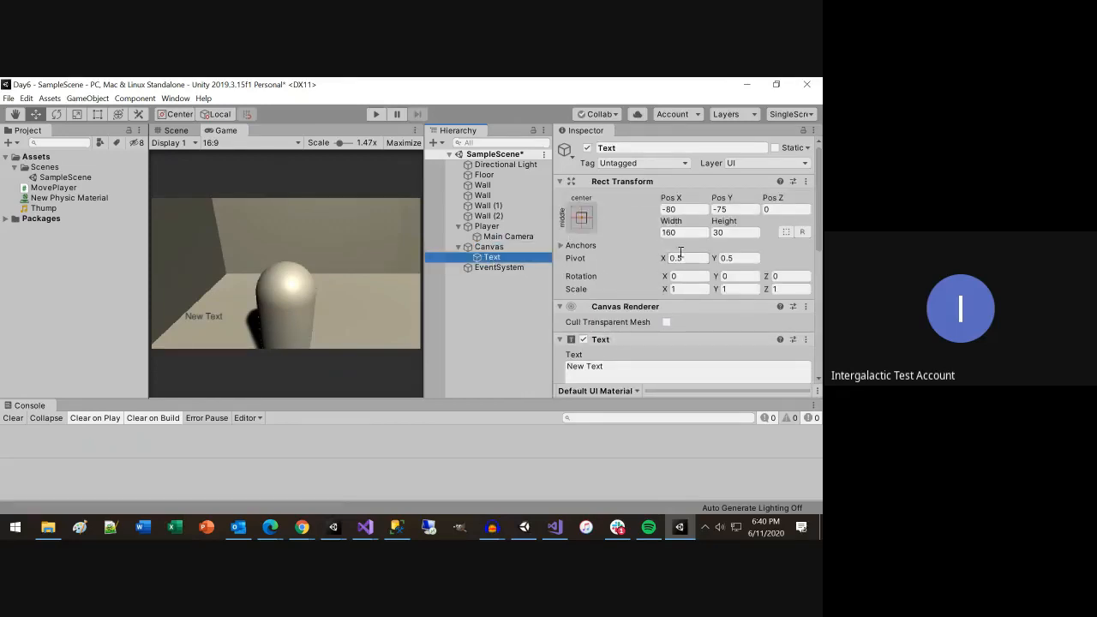
left_click_drag(675, 198, 576, 333)
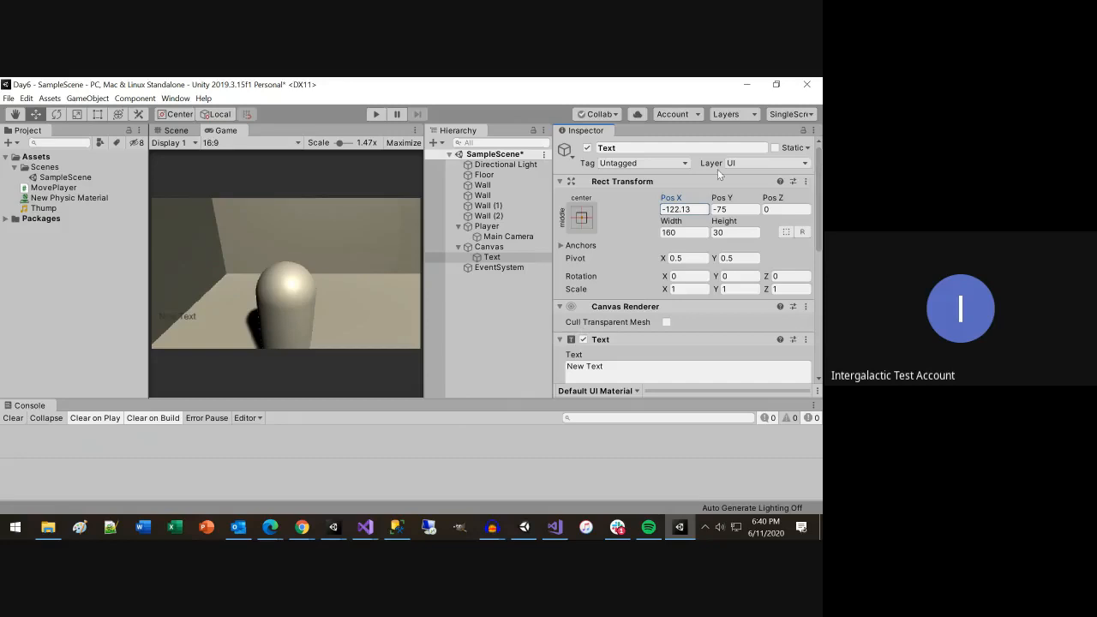
left_click_drag(723, 197, 667, 195)
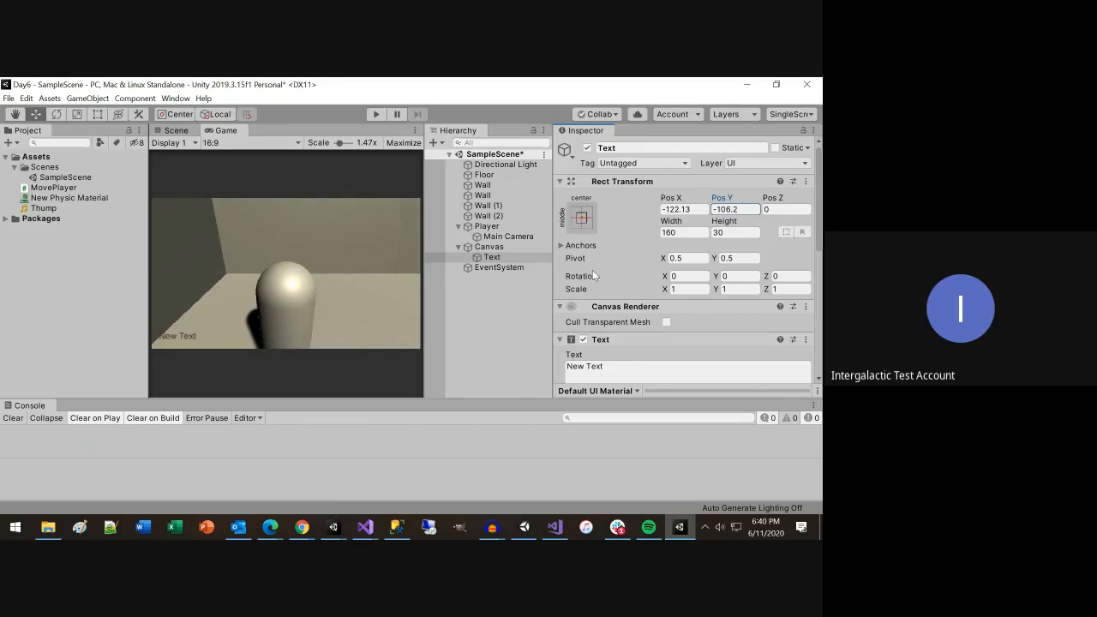
right_click(497, 258)
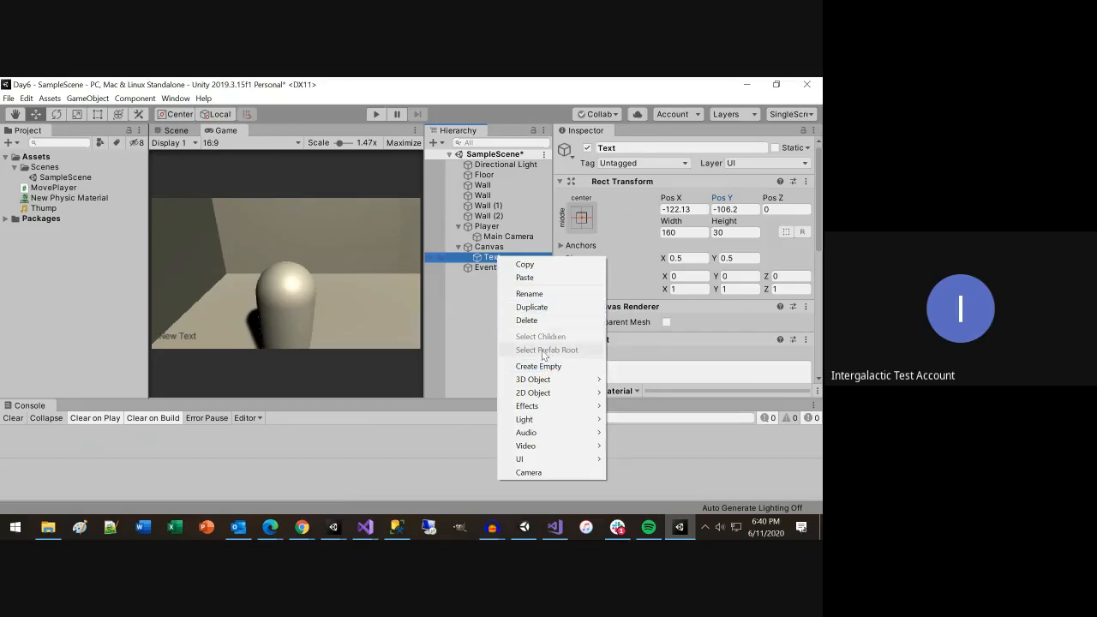
mouse_move(534, 434)
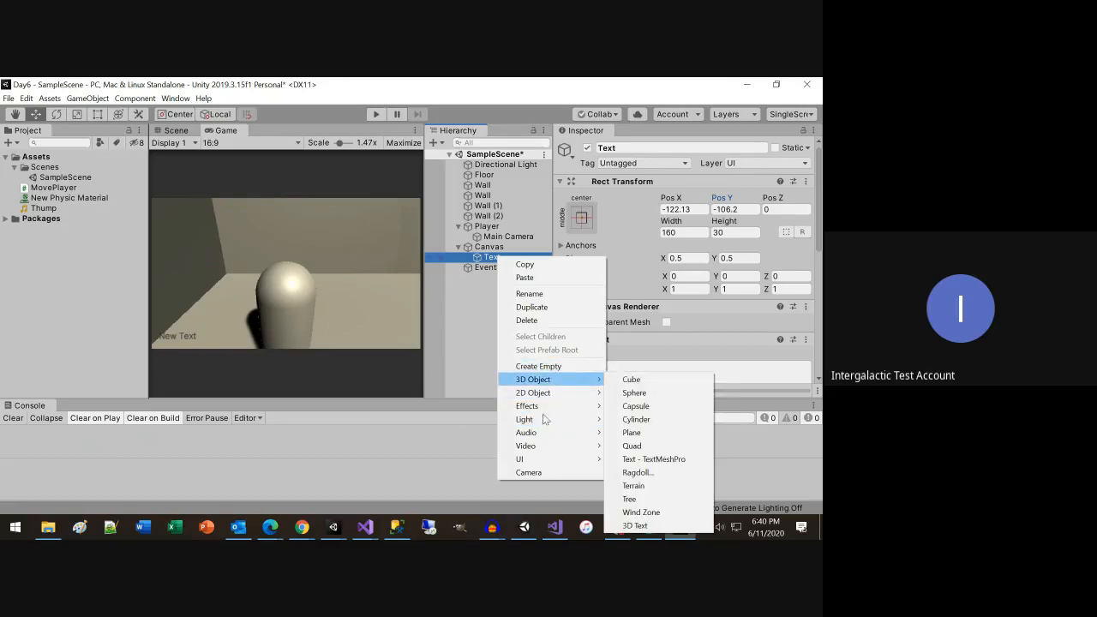
left_click(458, 356)
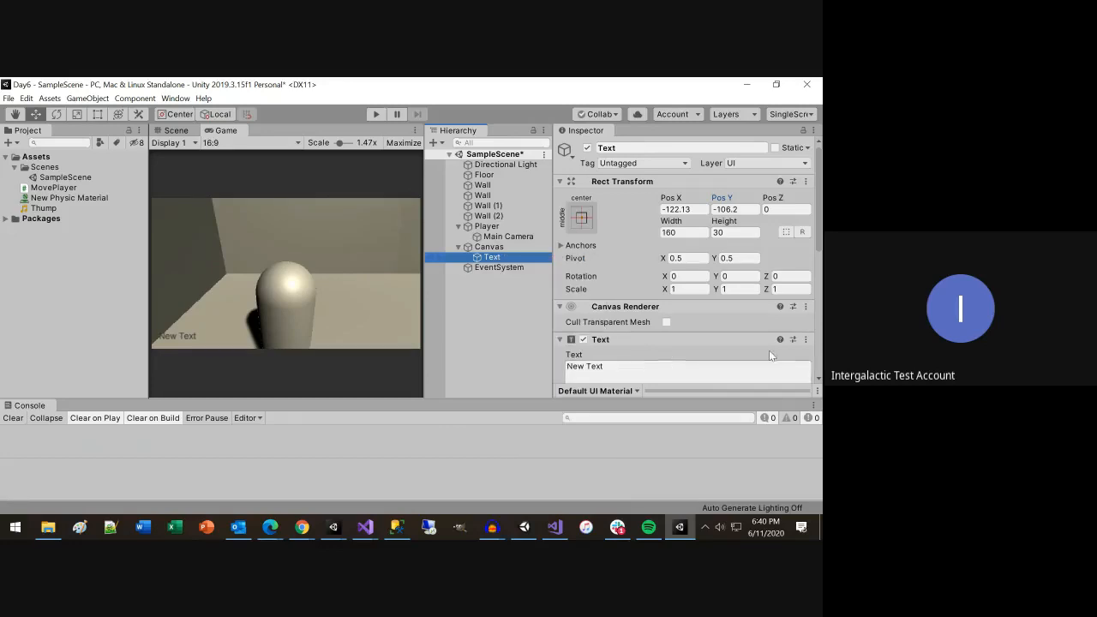
Step: Create a new script named ShowTime and add it as a component to the Text object
scroll(769, 354, "down", 5)
left_click(682, 368)
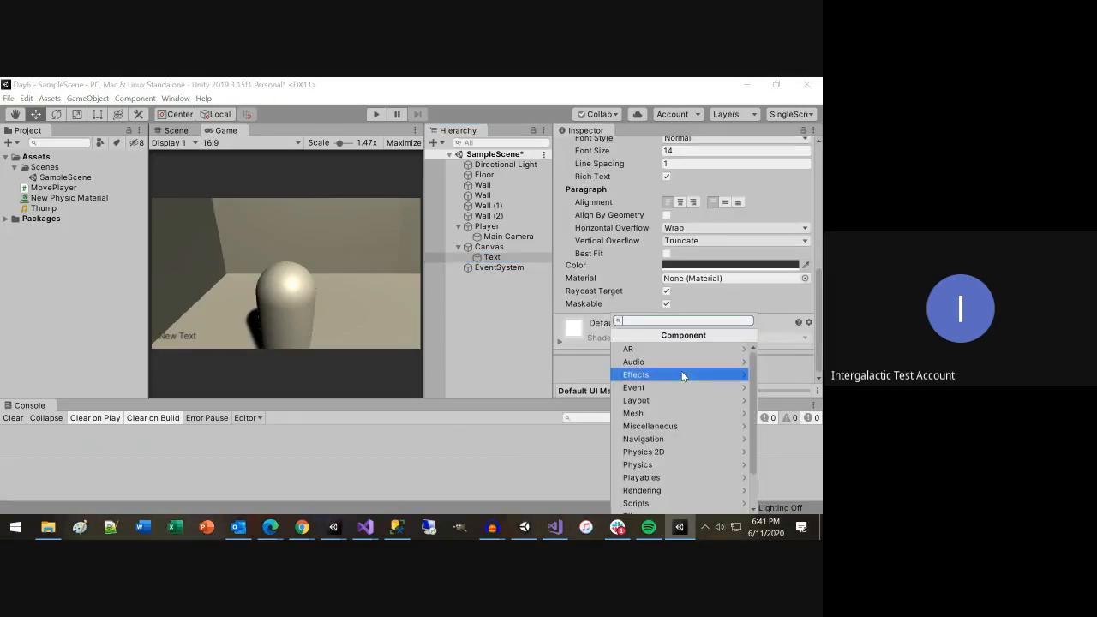
type("Time")
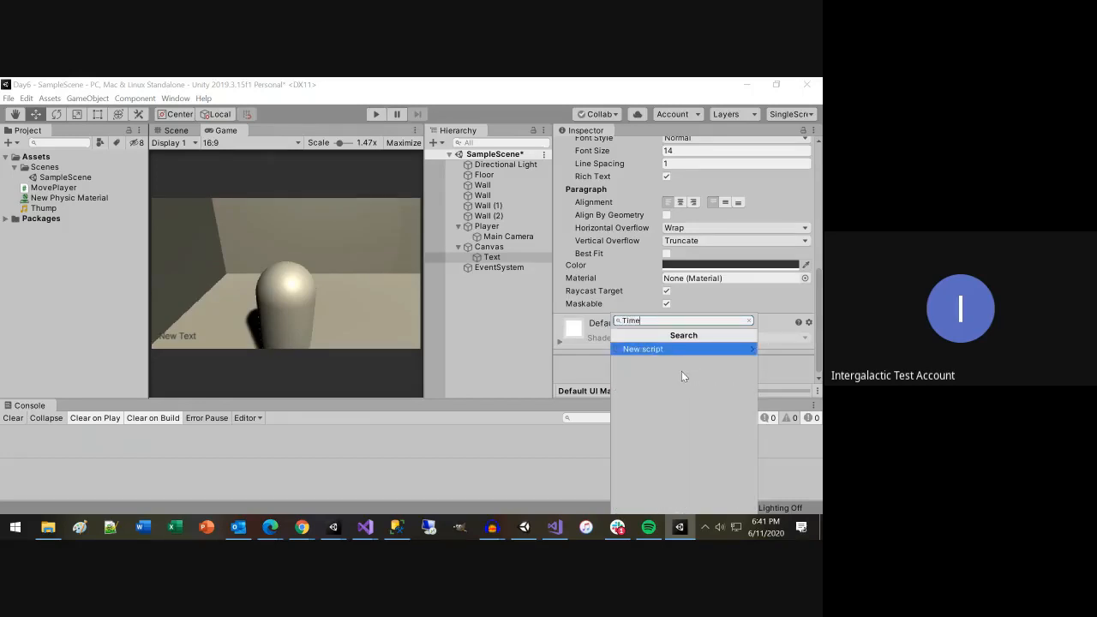
type("Show")
key("Return")
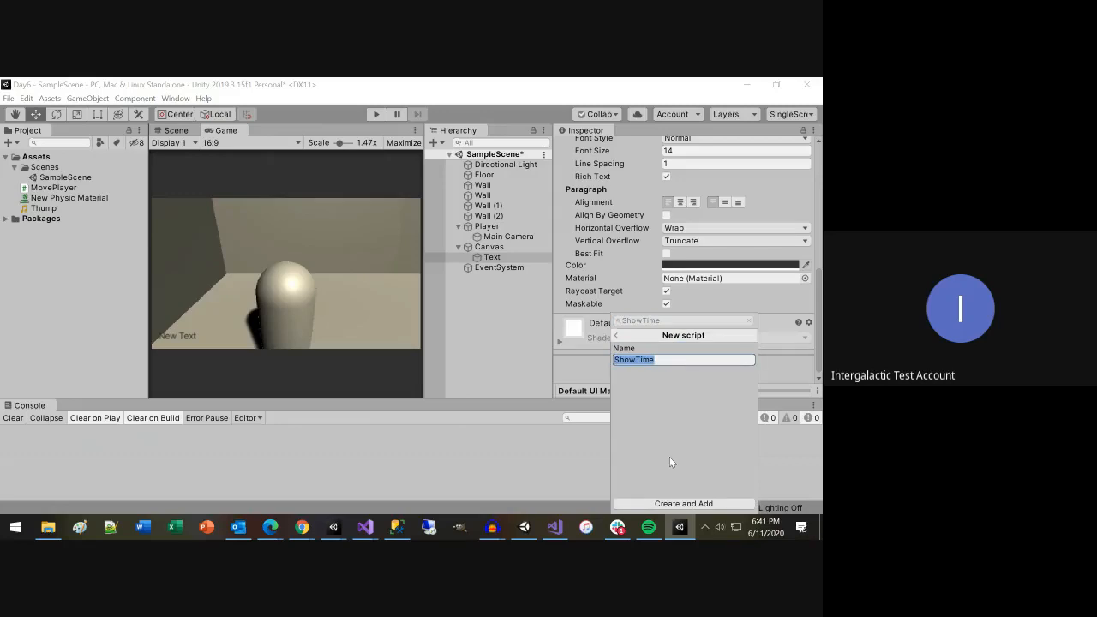
left_click(682, 503)
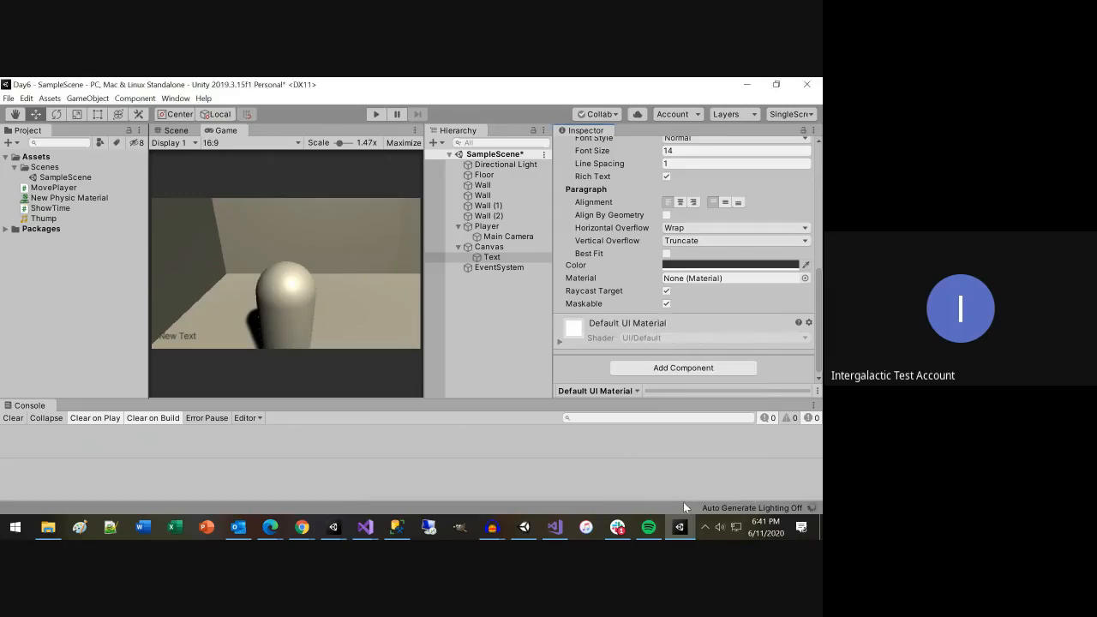
Step: Switch to Visual Studio, open ShowTime.cs and begin a statement in Update() with GetComponent<TextAsset>().text
key("alt+Tab")
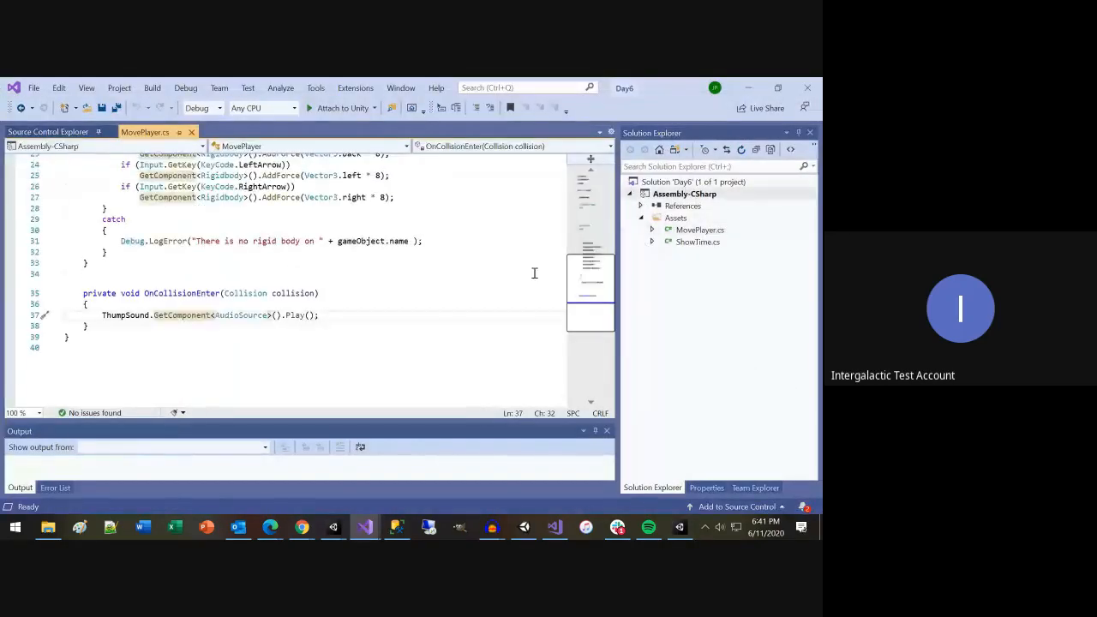
double_click(698, 242)
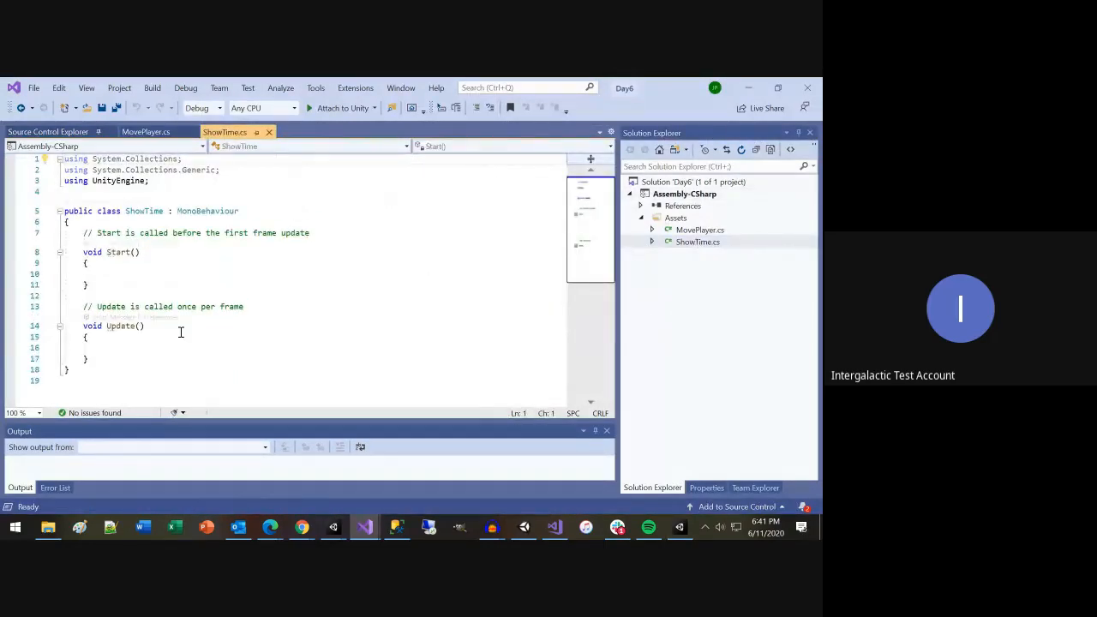
left_click(131, 347)
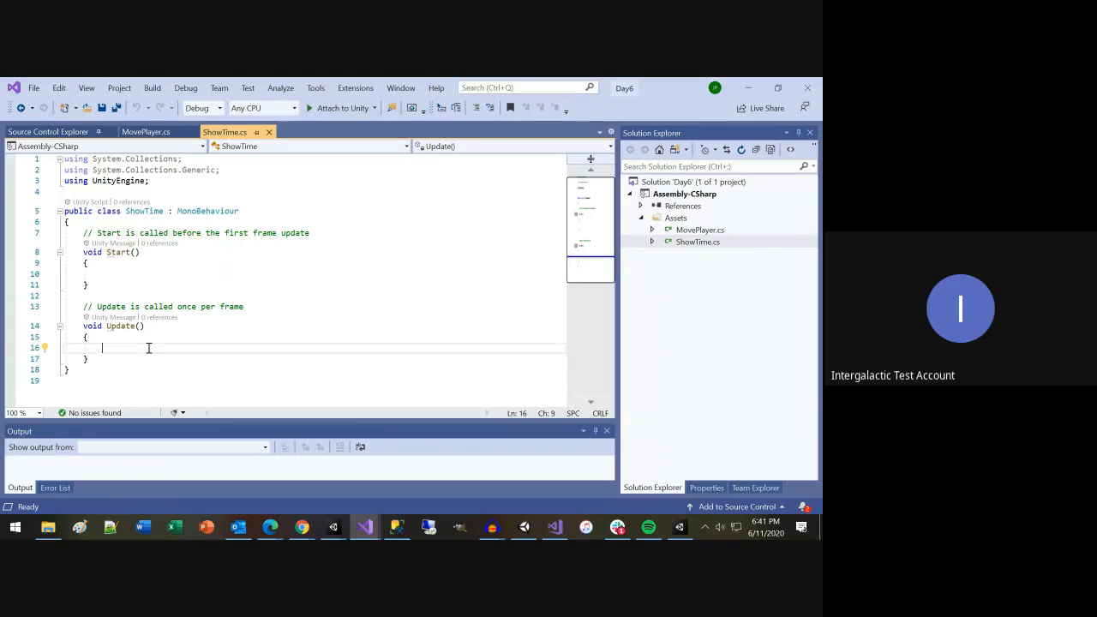
type("Get")
key("Escape")
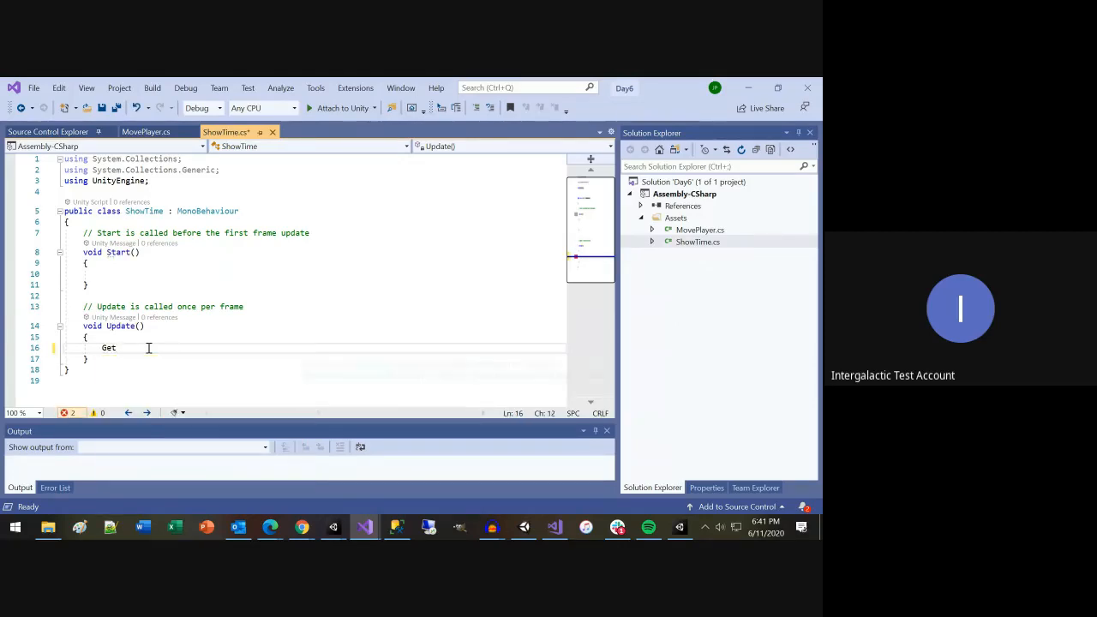
type("Component<T")
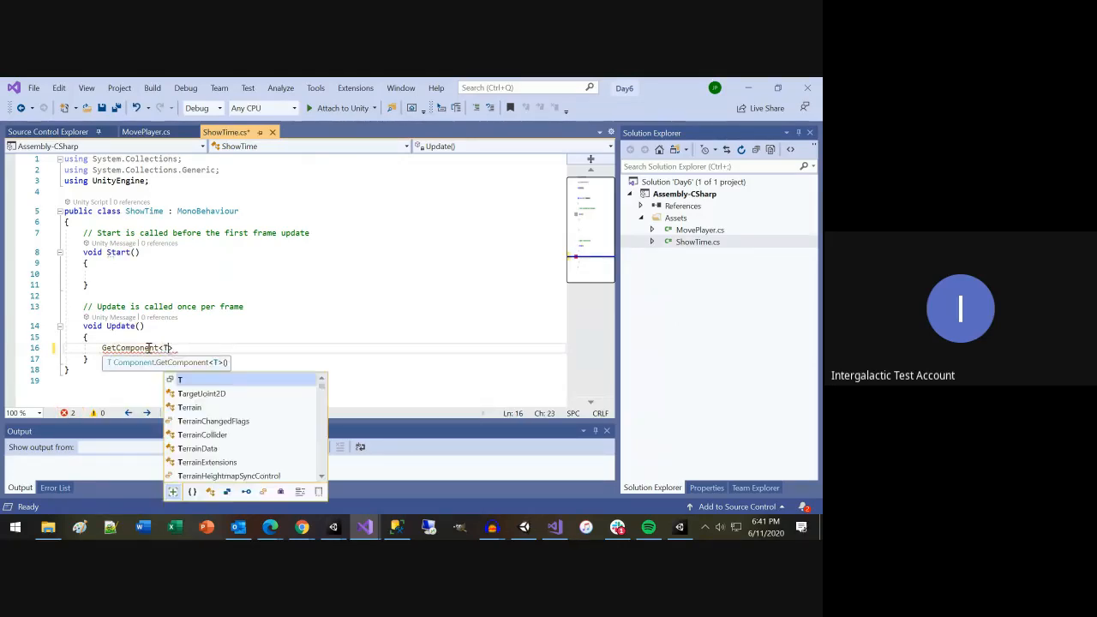
type("ext")
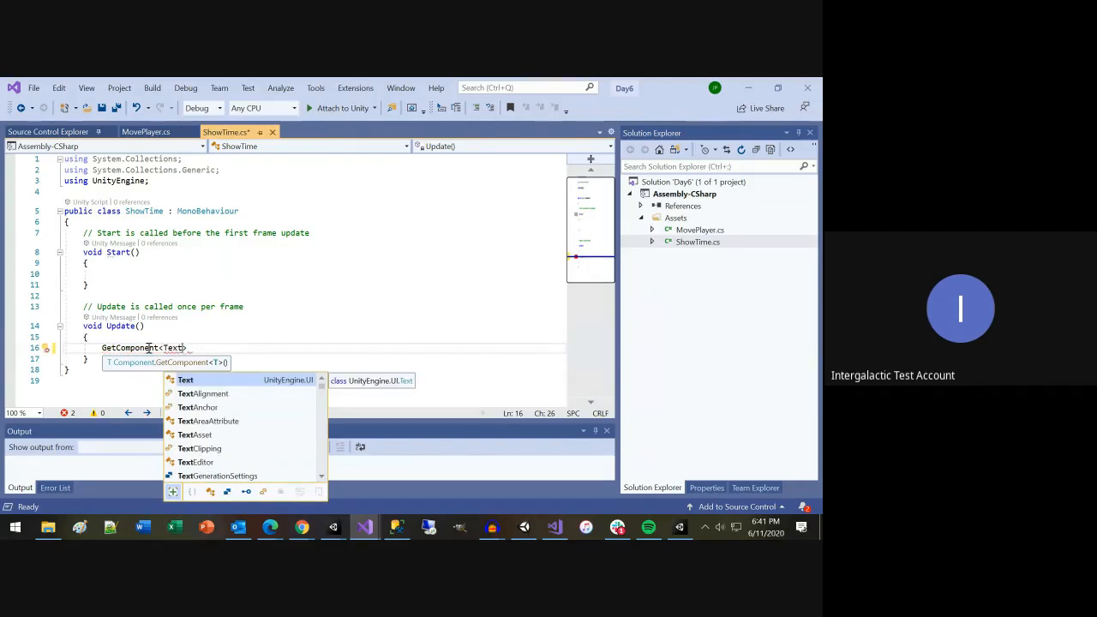
key("Down")
key("Down")
key("Down")
key("Down")
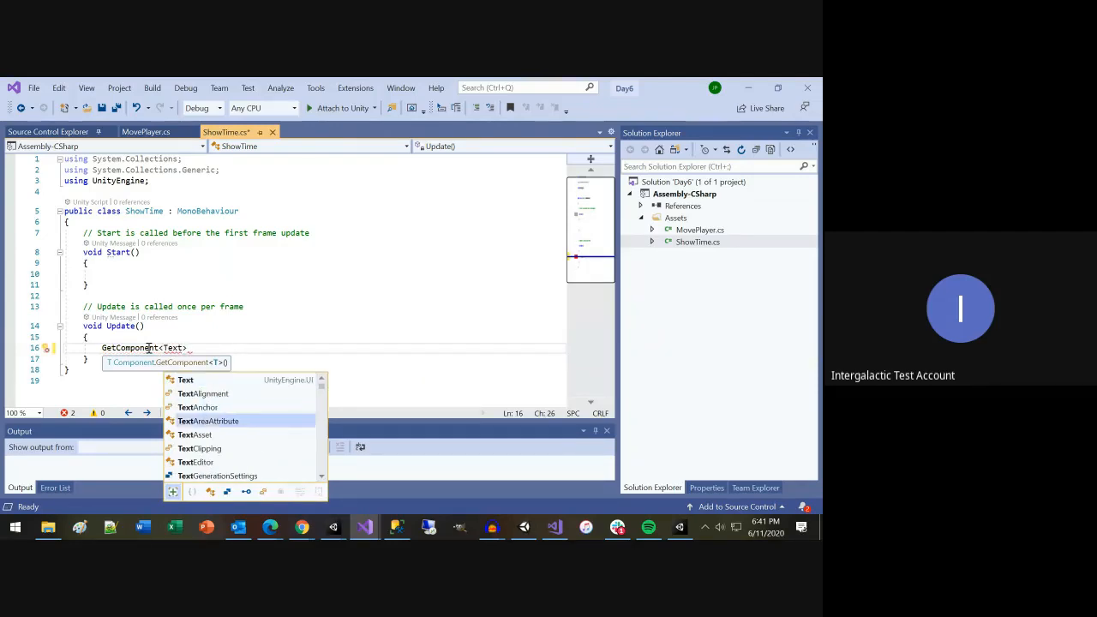
type(">")
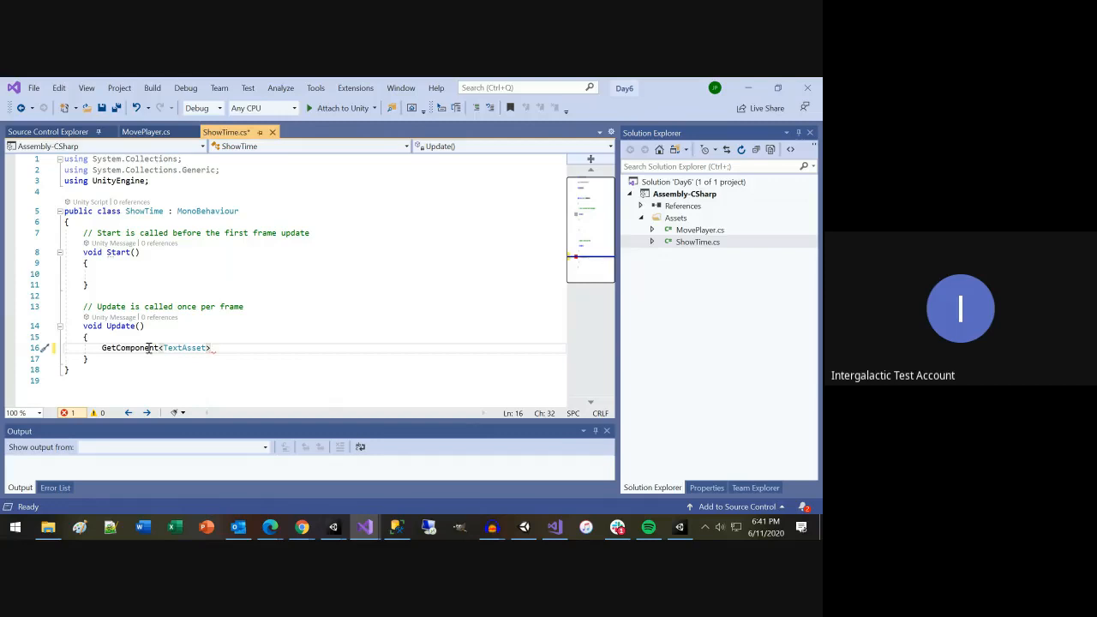
type("().text ")
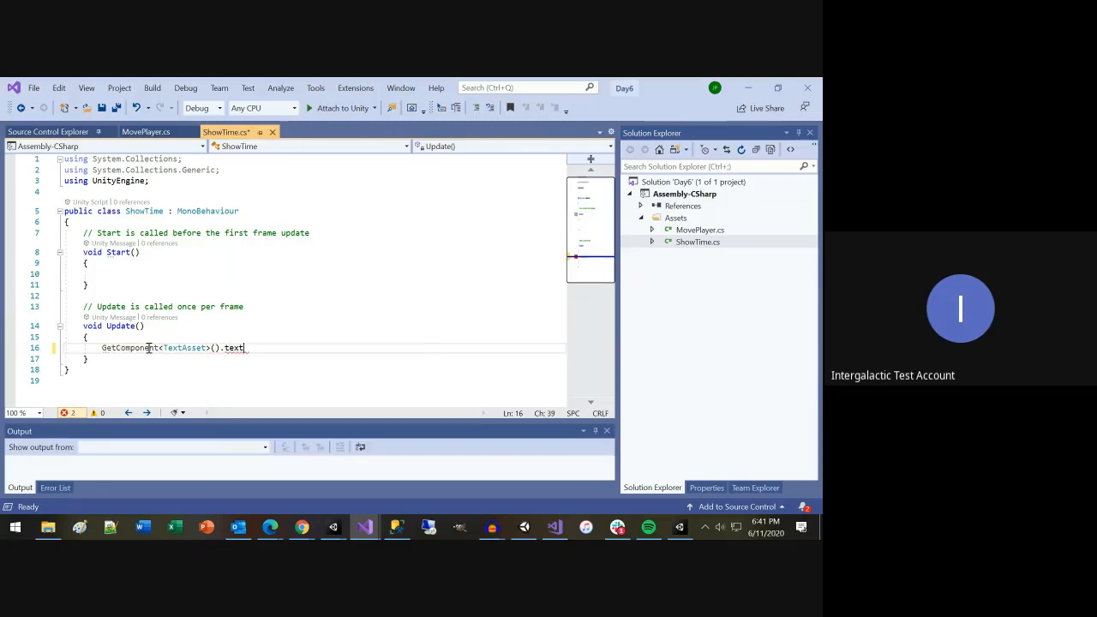
Step: Complete the statement by assigning System.DateTime.Now.ToString(); to the text property and save the script
type("= System.no")
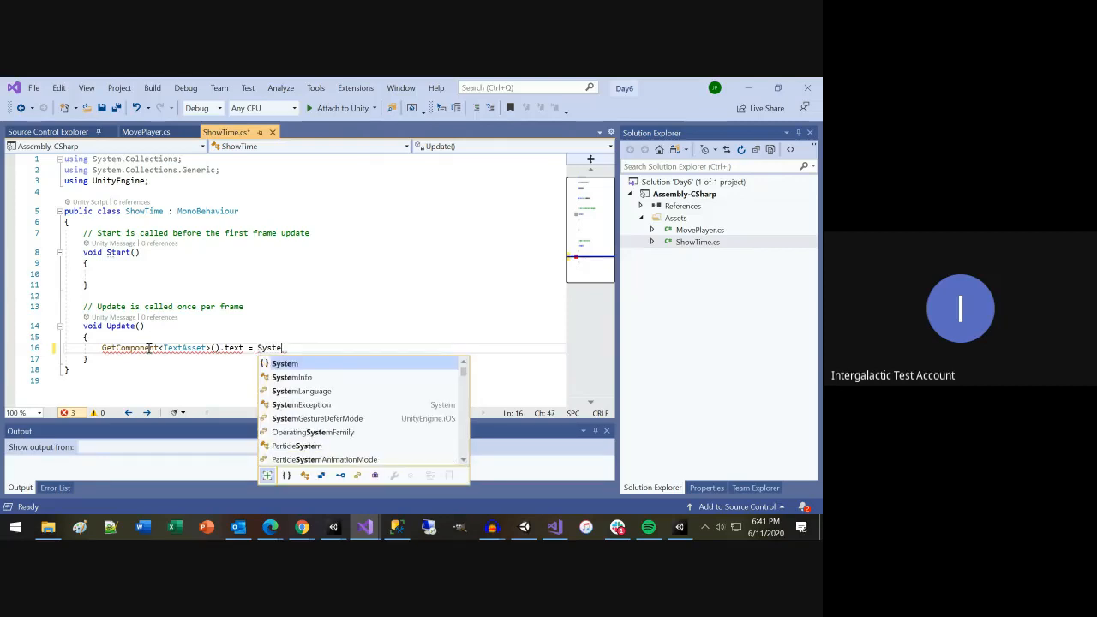
key("BackSpace")
key("BackSpace")
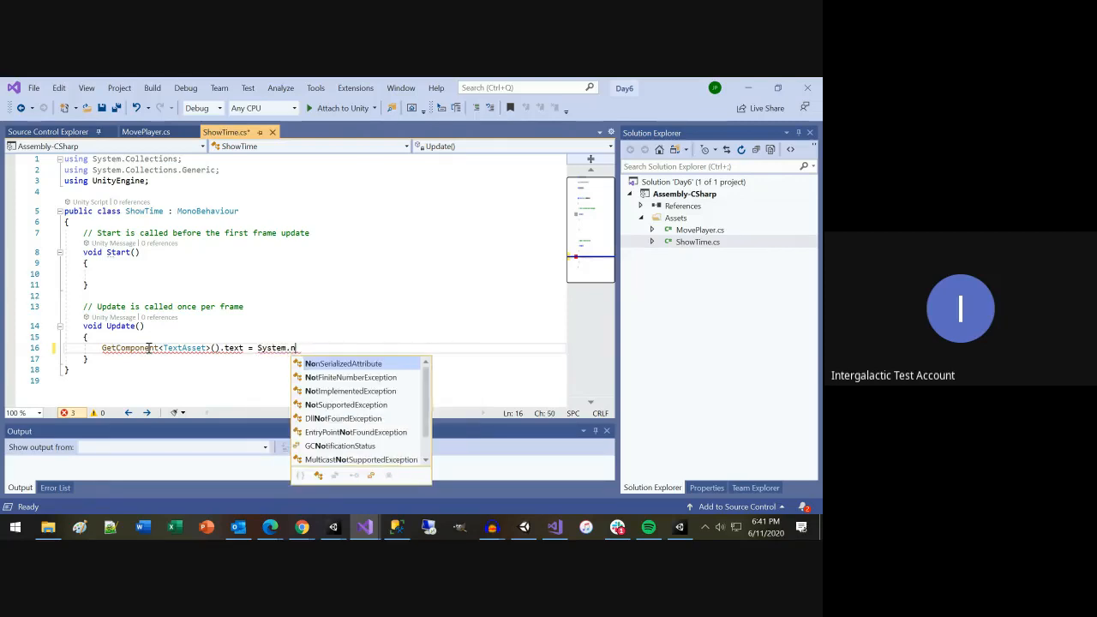
type("dat")
key("Down")
key("Down")
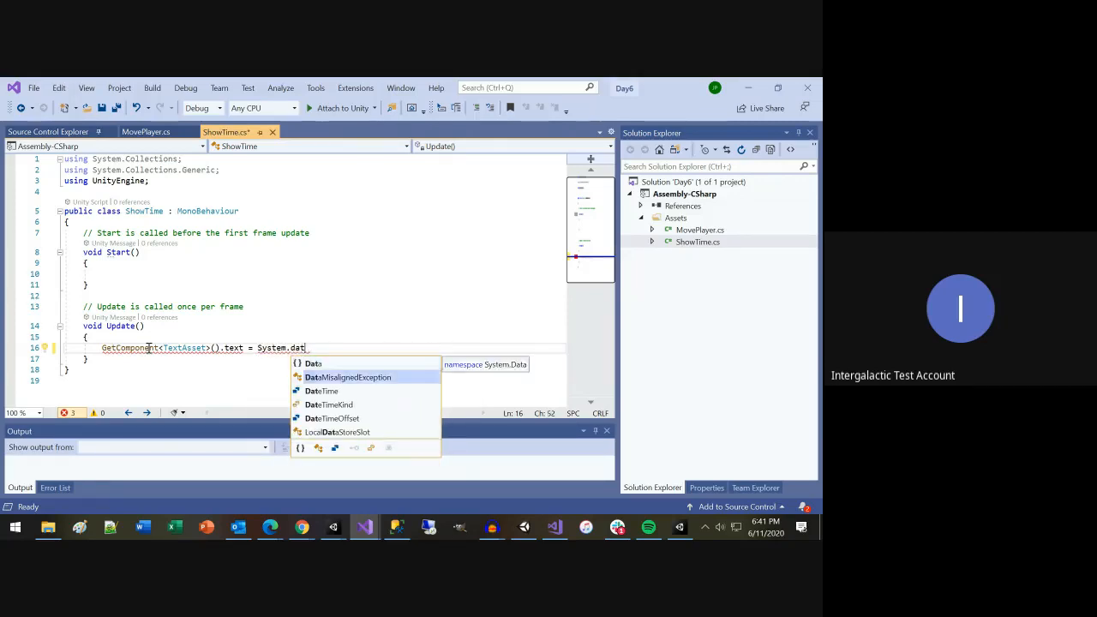
key("Tab")
type(".no")
key("Tab")
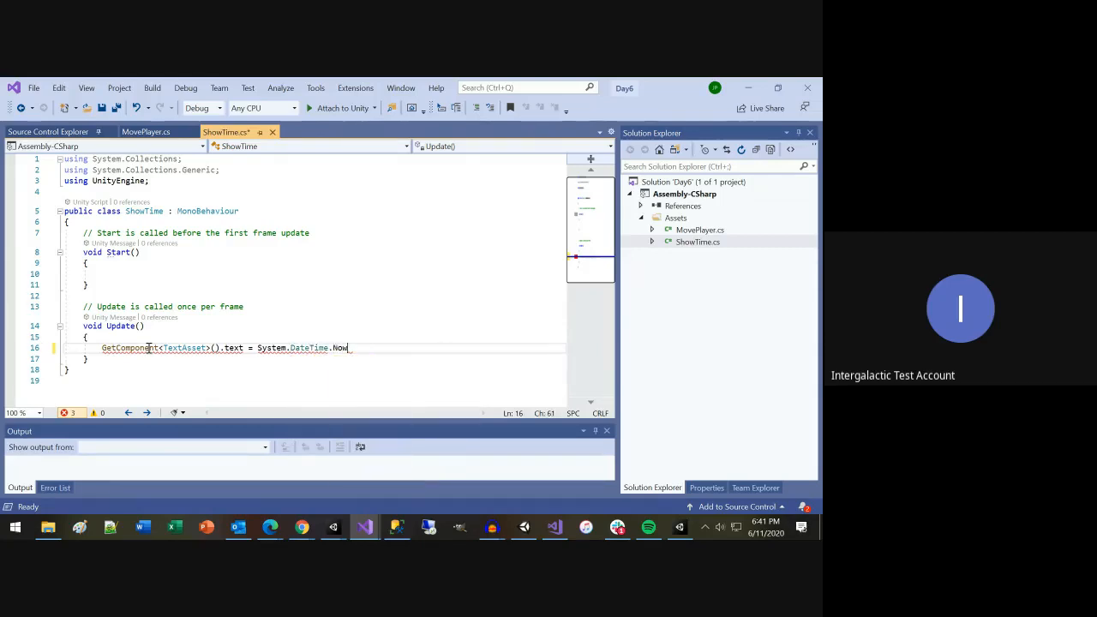
type(".to")
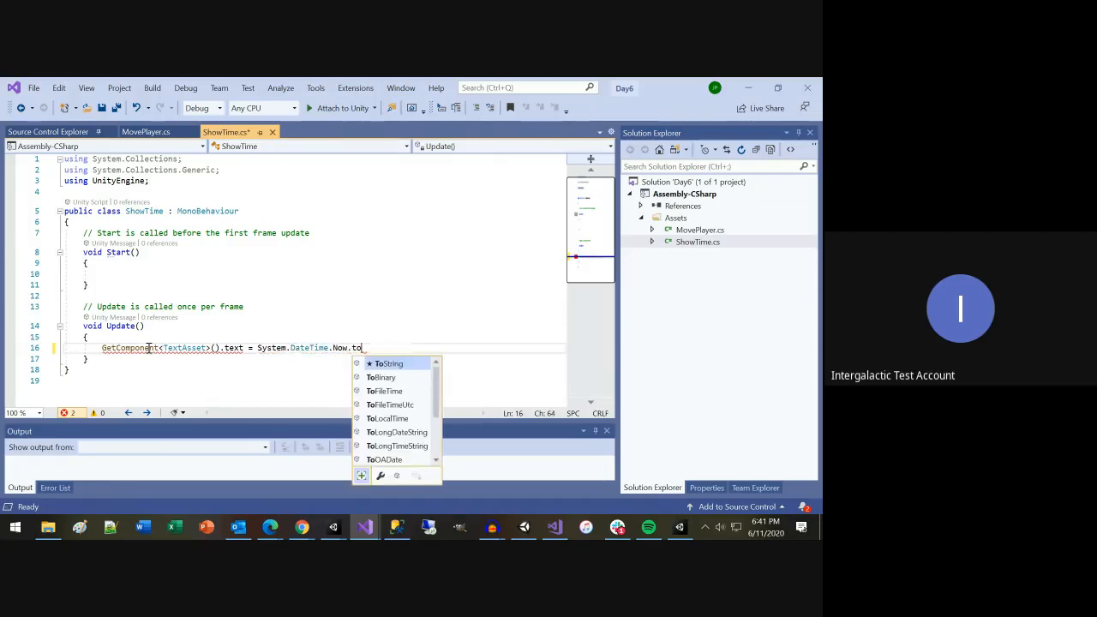
key("Tab")
type("();")
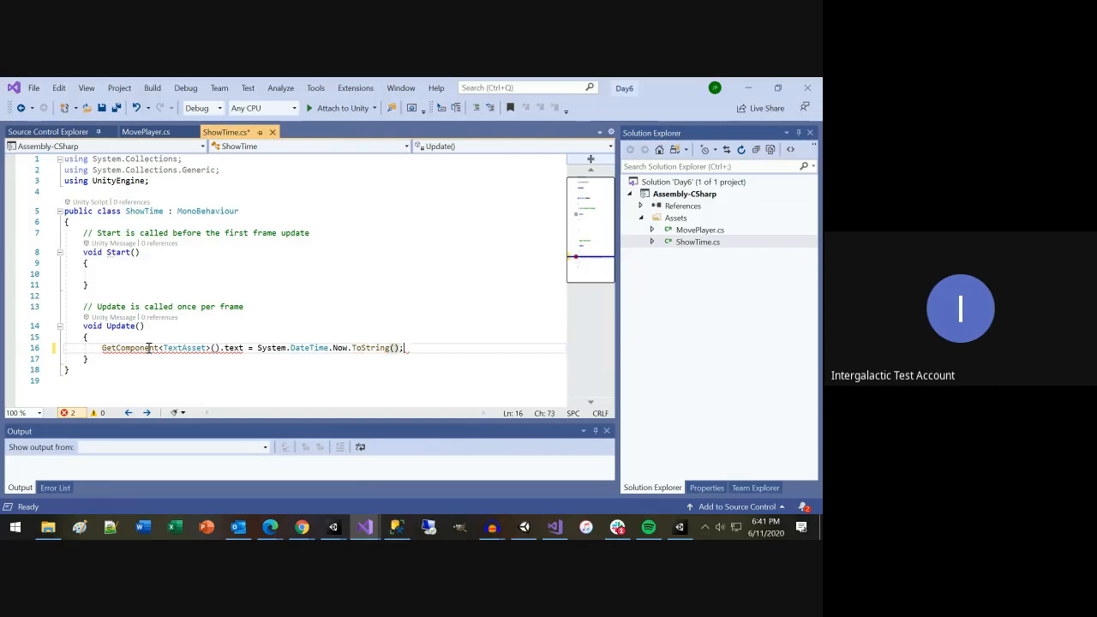
key("ctrl+s")
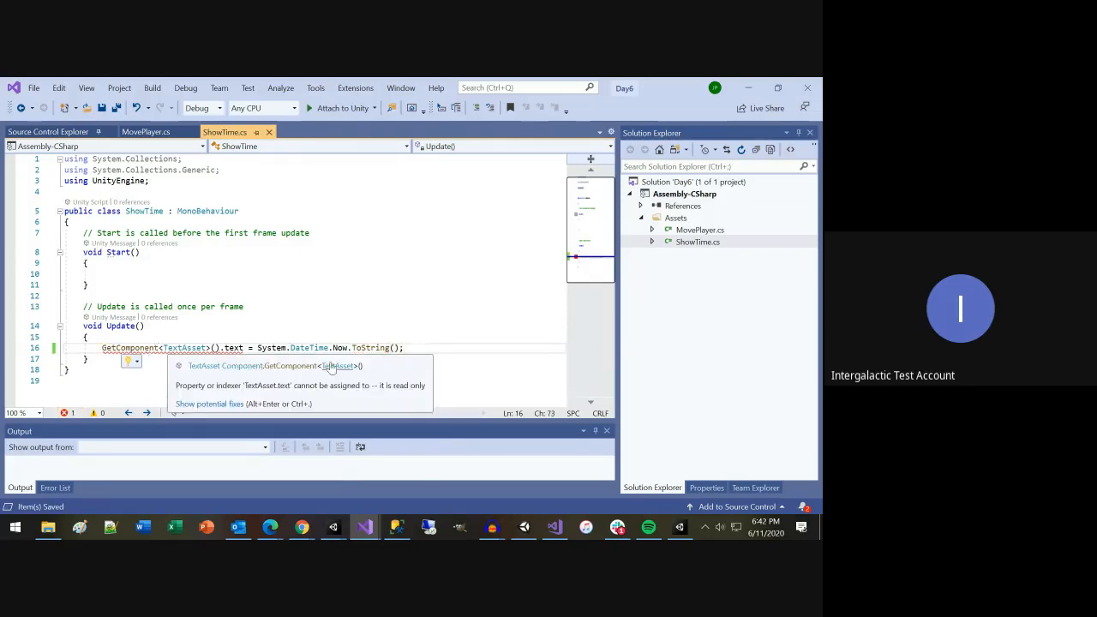
Step: Check the Text component's name in Unity, change TextAsset to Text in the script's GetComponent call in Visual Studio, and save
left_click_drag(251, 348, 440, 348)
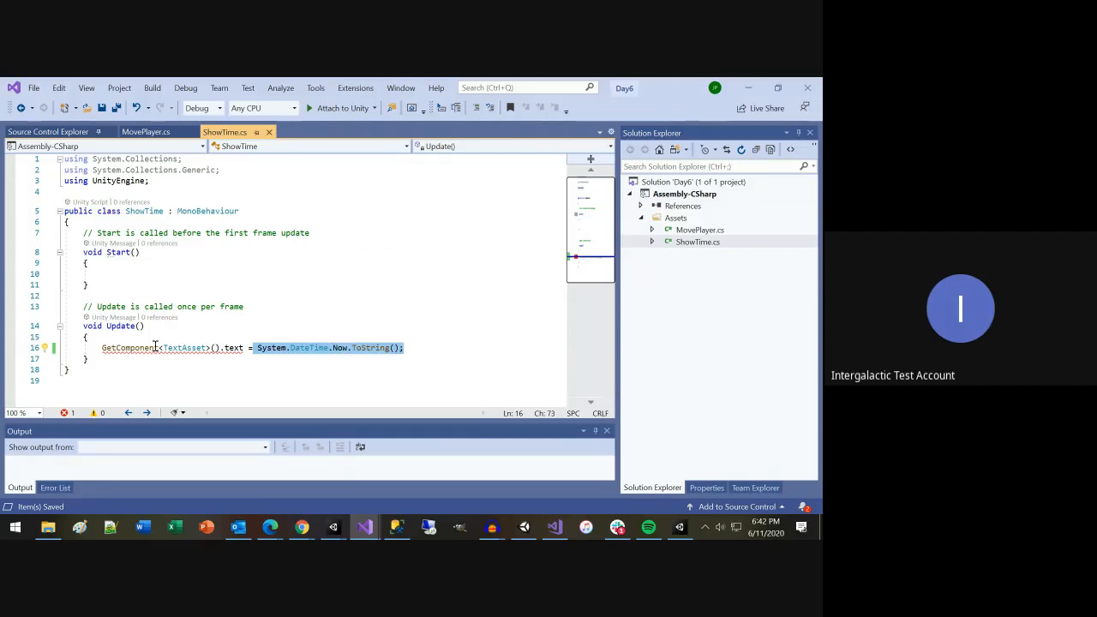
mouse_move(127, 348)
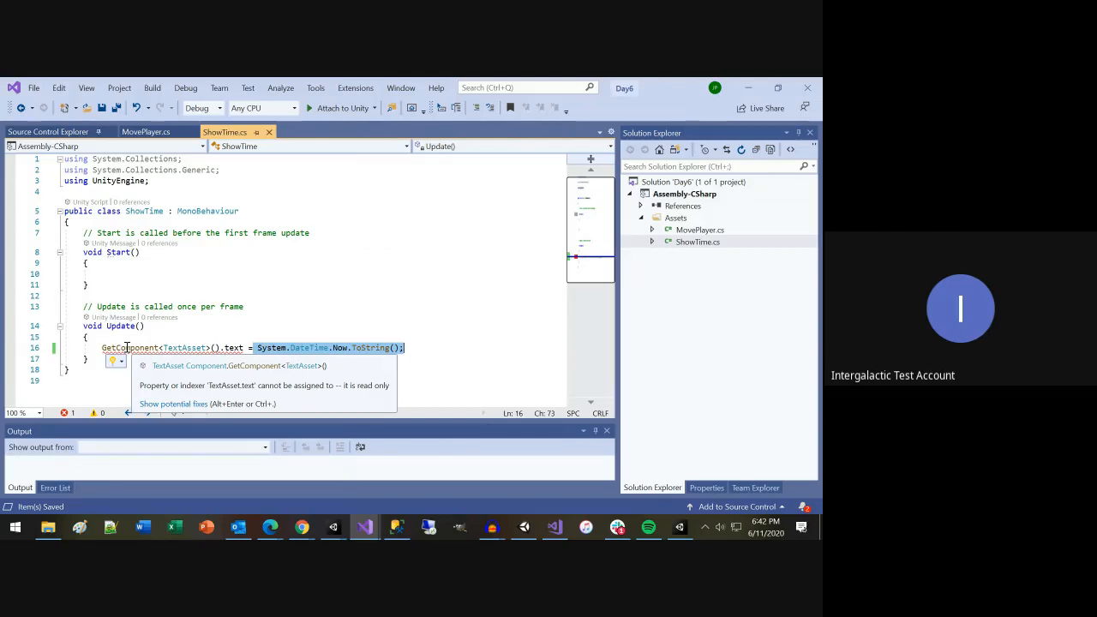
left_click(182, 347)
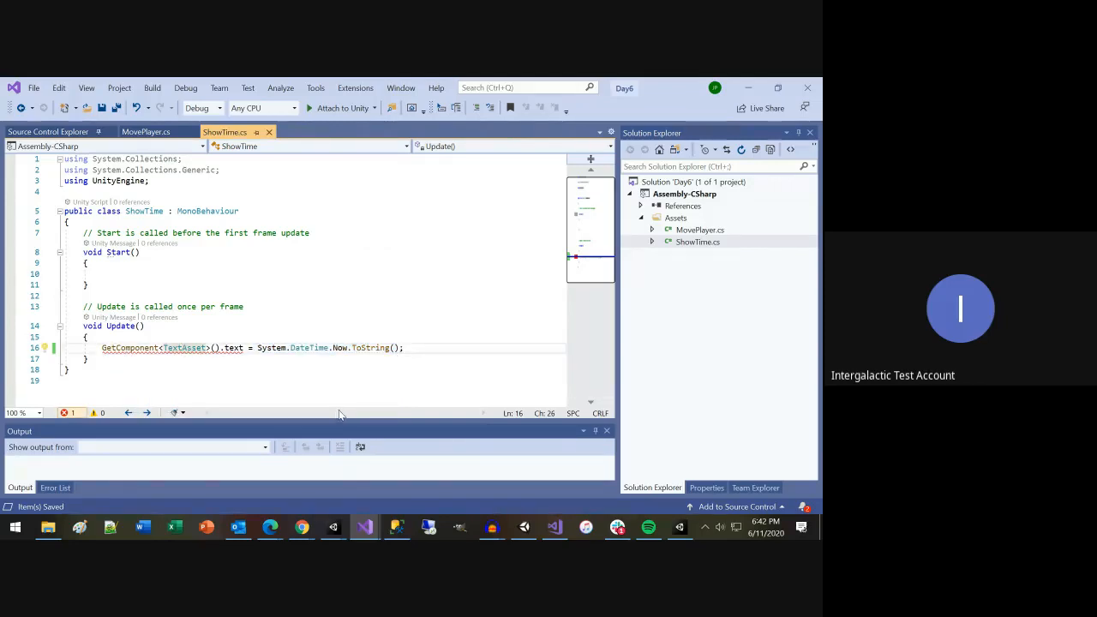
left_click(680, 527)
scroll(668, 329, "up", 6)
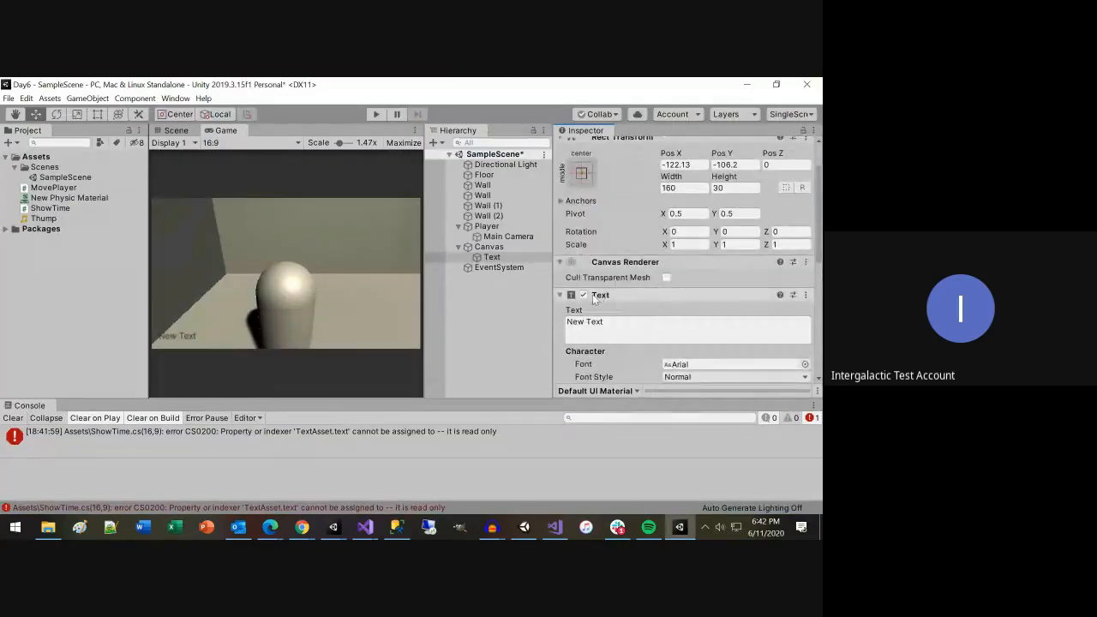
key("alt+Tab")
key("Delete")
key("Delete")
key("Delete")
key("Delete")
key("Delete")
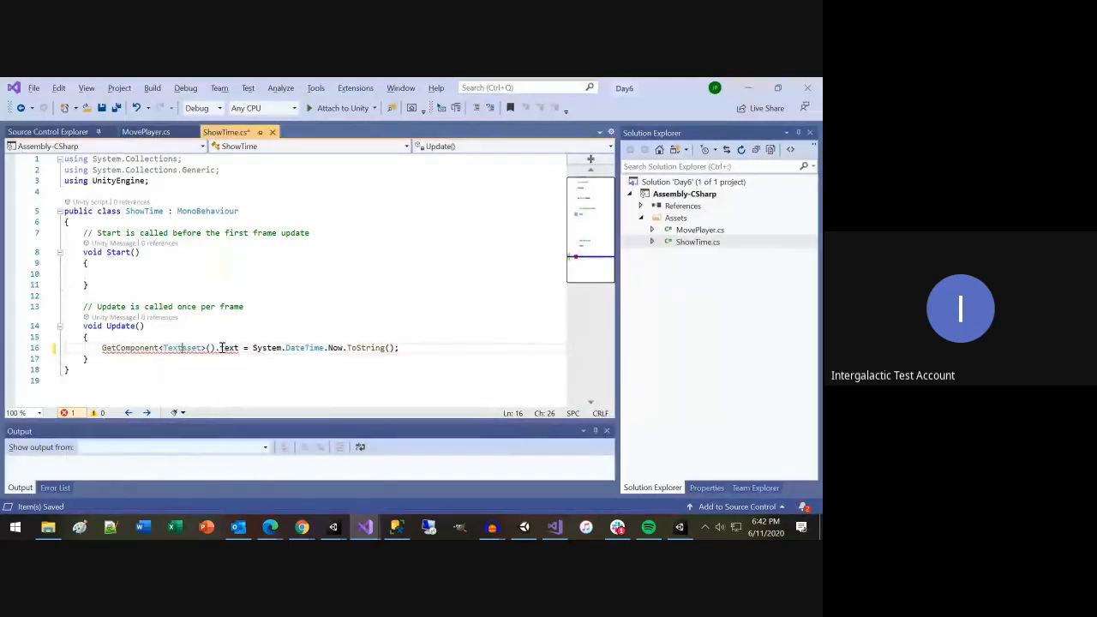
key("ctrl+s")
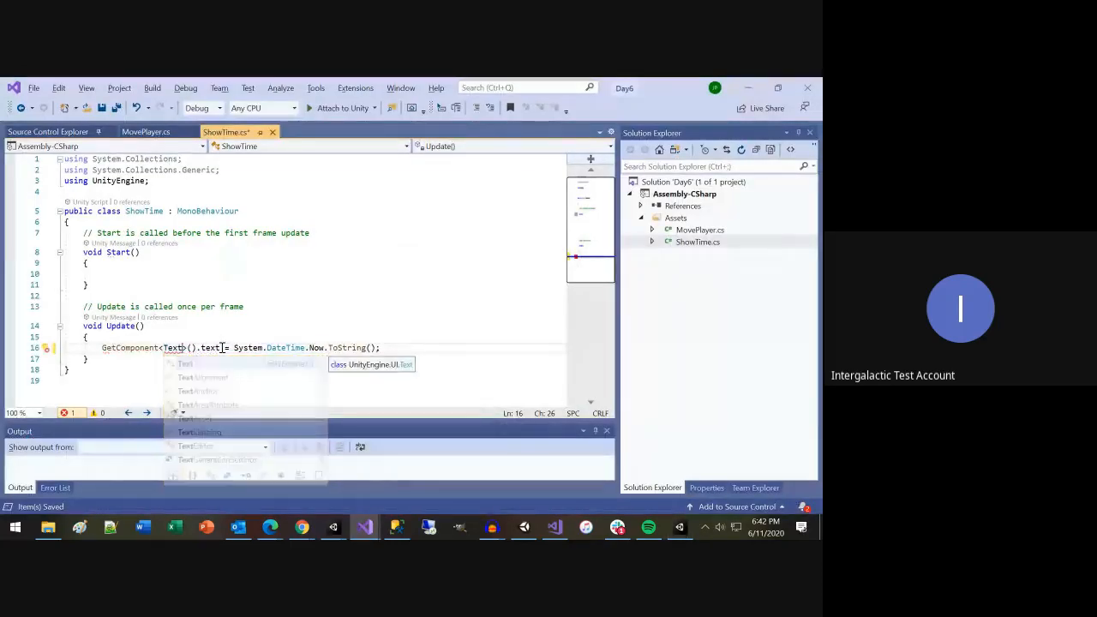
Step: Apply the suggested fix for the unresolved Text type that adds the using UnityEngine.UI; directive
mouse_move(176, 350)
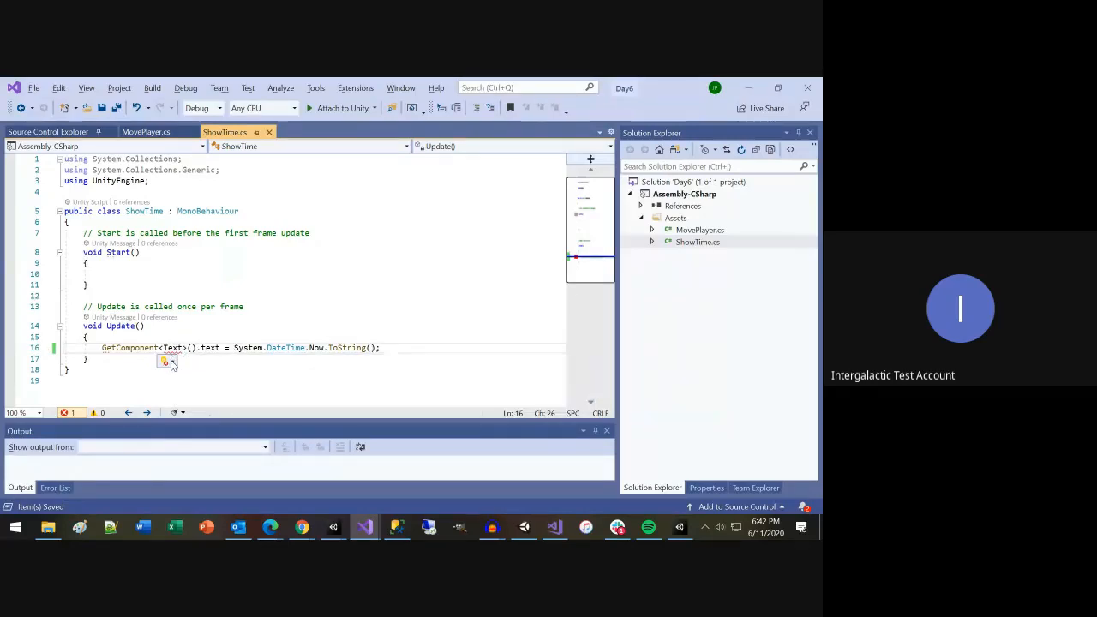
left_click(170, 363)
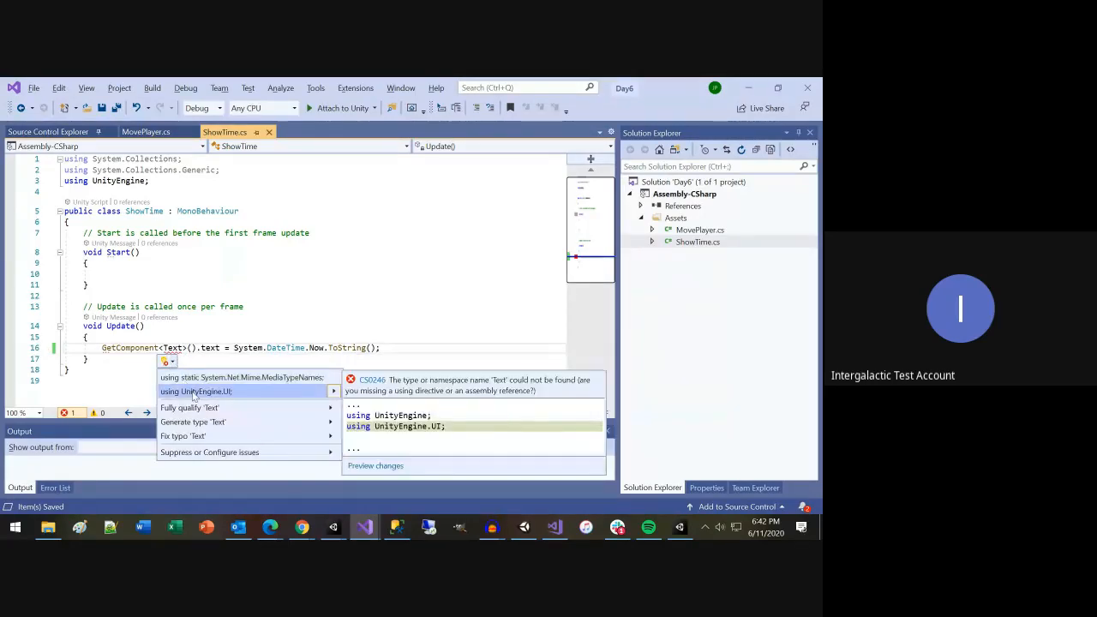
left_click(226, 341)
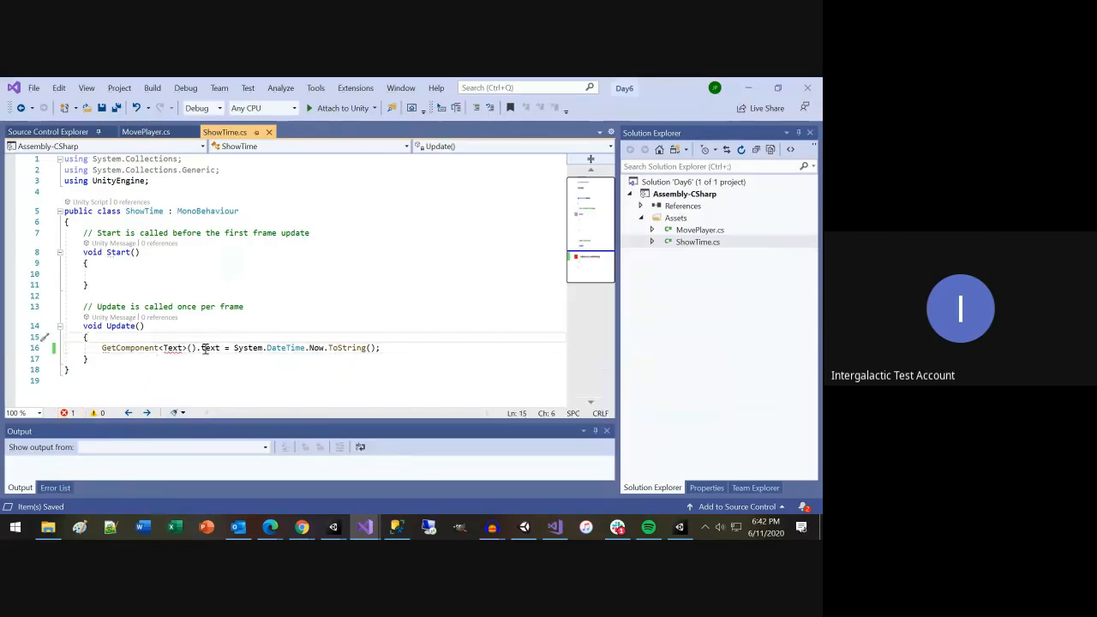
mouse_move(171, 350)
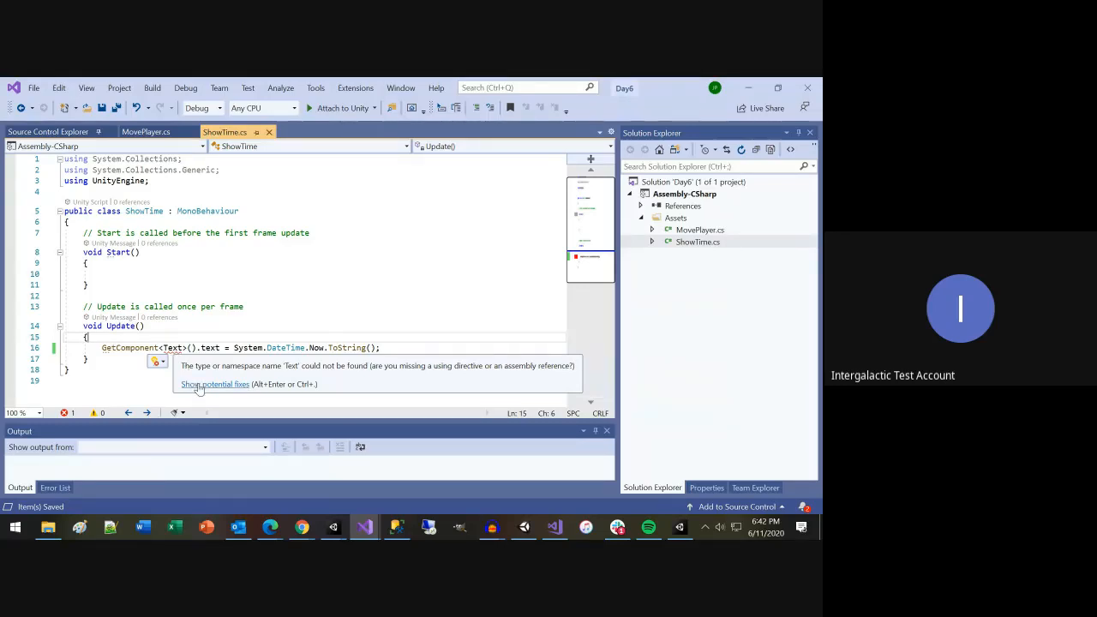
left_click(197, 384)
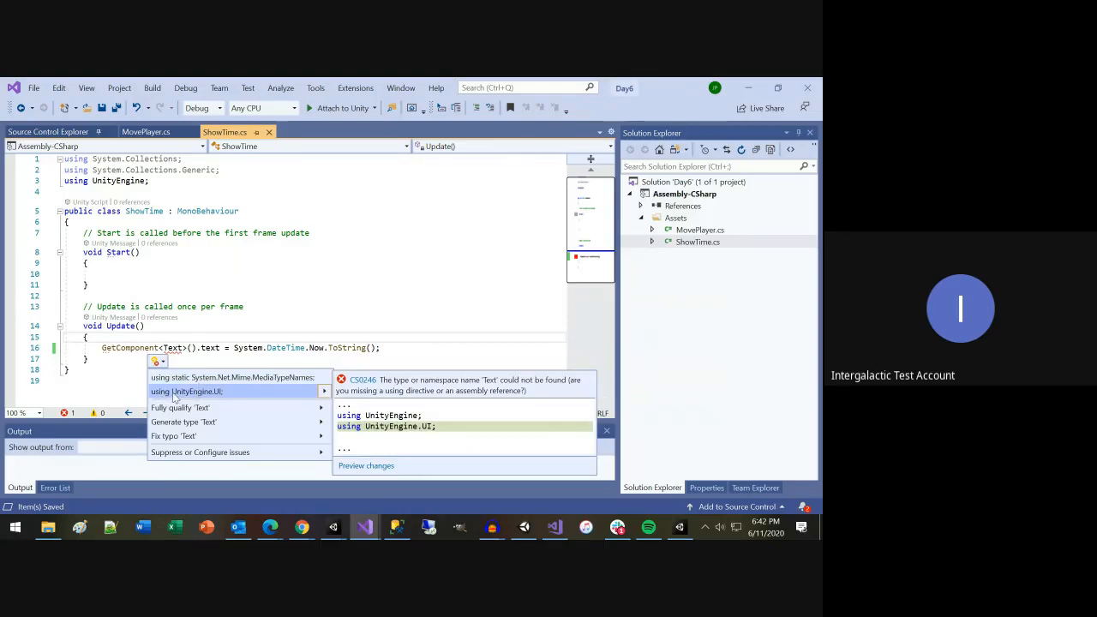
left_click(177, 392)
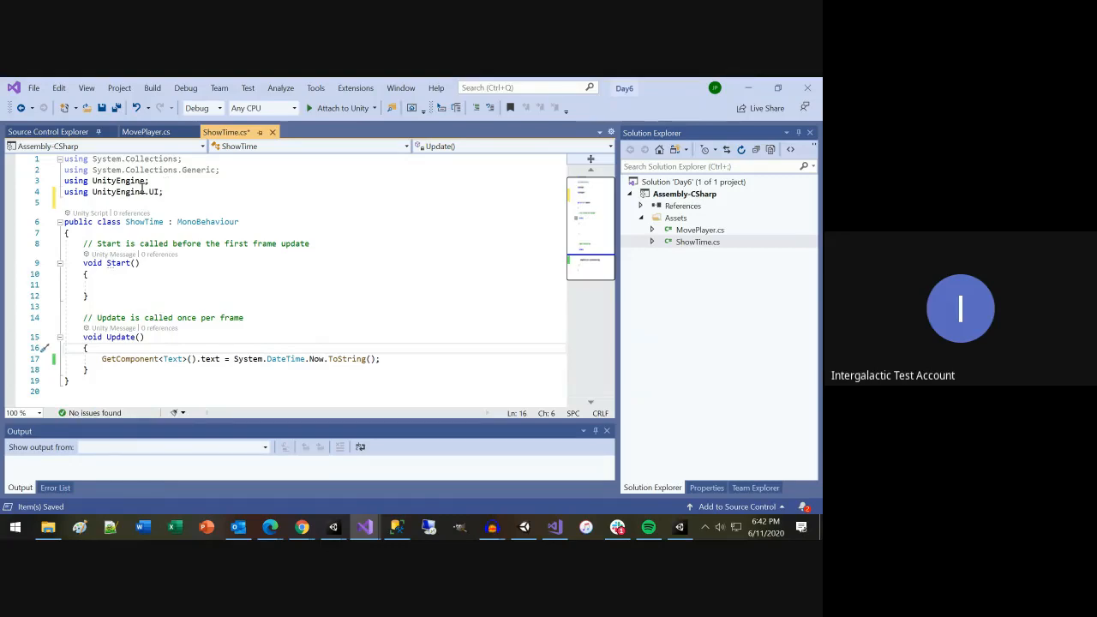
Step: Move the UnityEngine.UI namespace out of its using directive into the GetComponent call, qualifying the type as UnityEngine.UI.Text
left_click_drag(155, 183, 62, 182)
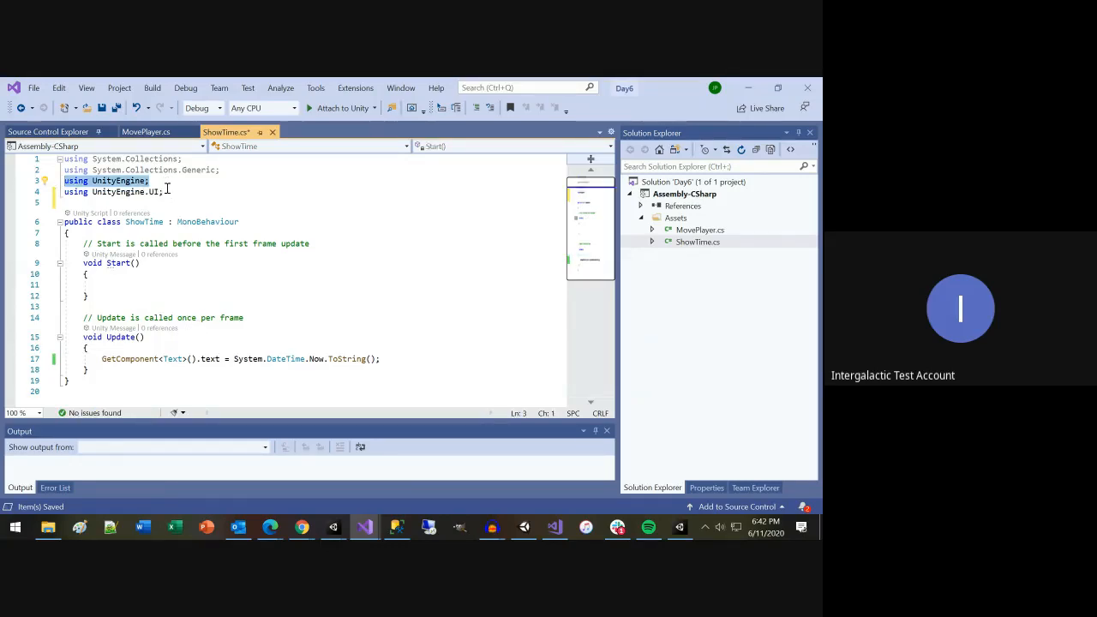
left_click_drag(165, 191, 62, 191)
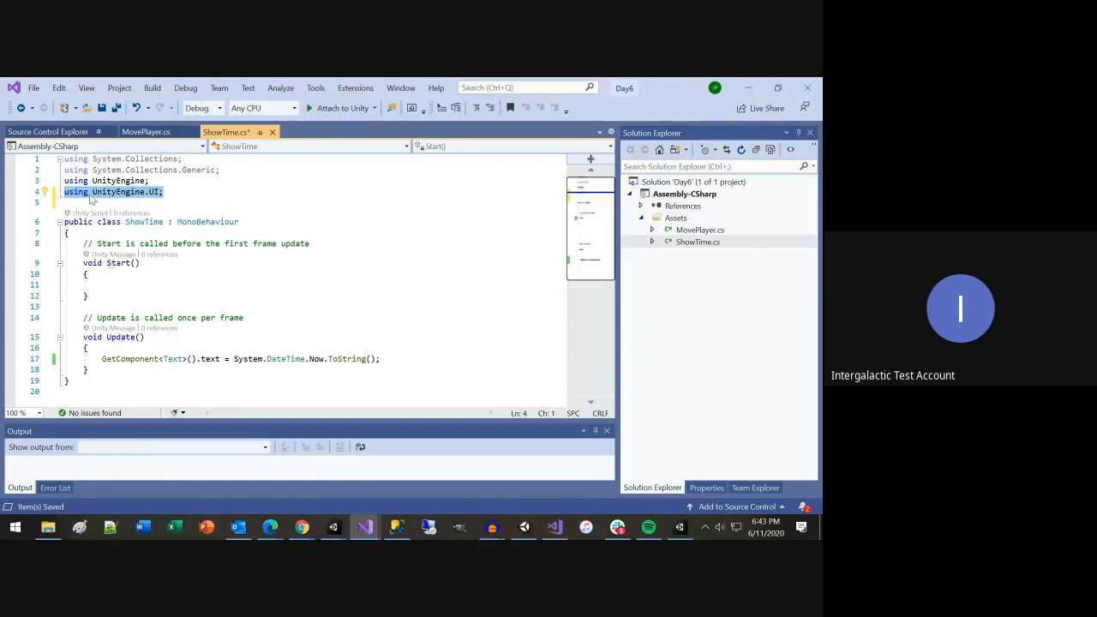
left_click(94, 192)
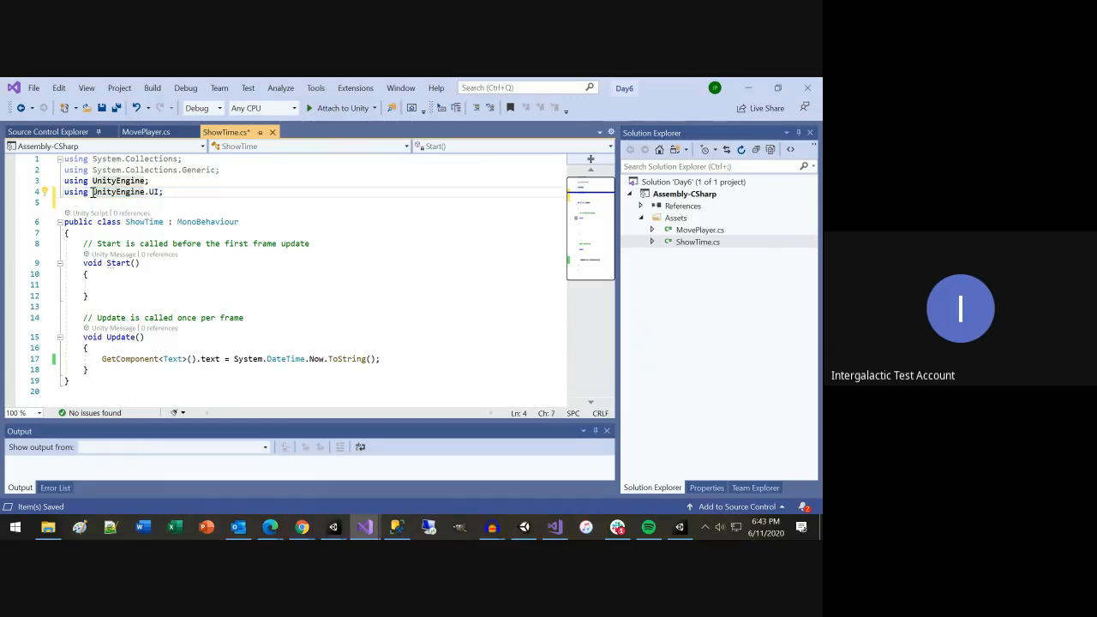
left_click_drag(92, 192, 162, 194)
key("ctrl+c")
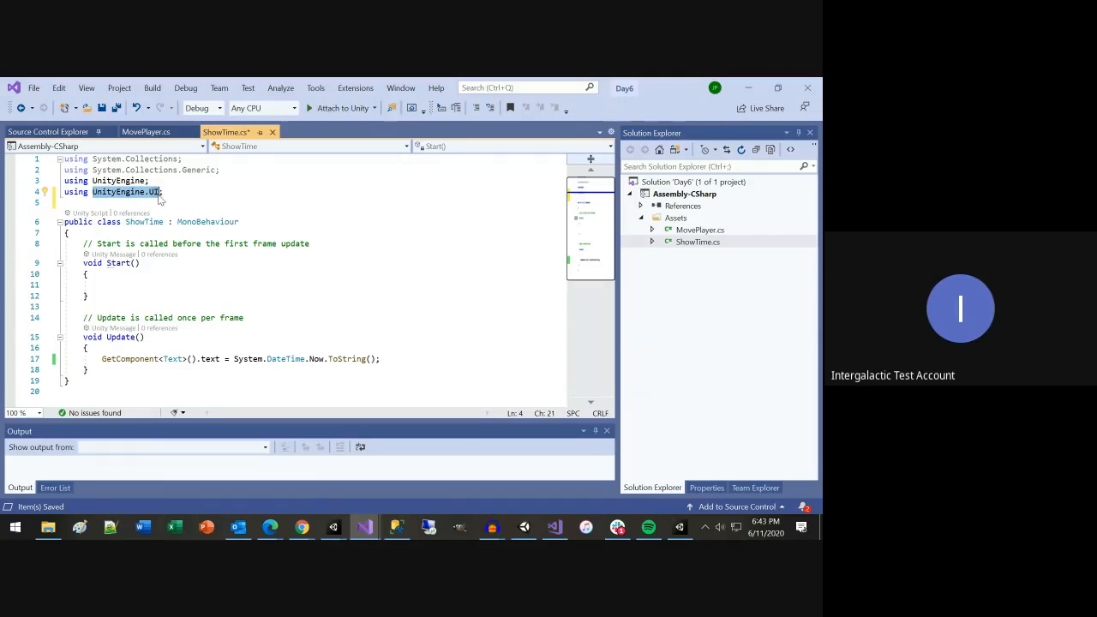
key("BackSpace")
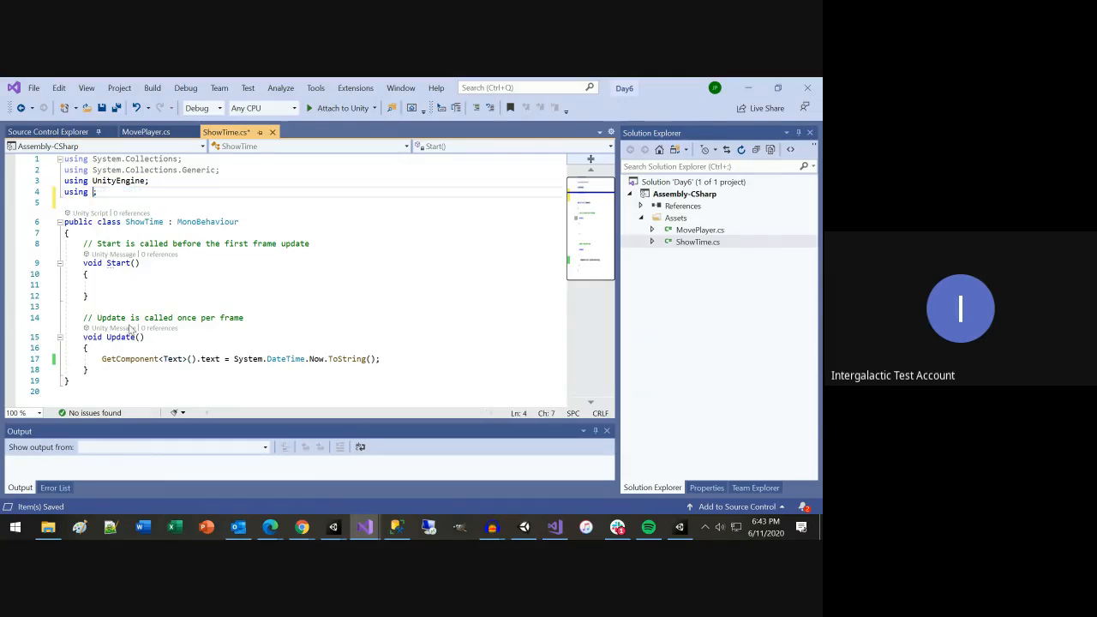
left_click(171, 358)
key("ctrl+v")
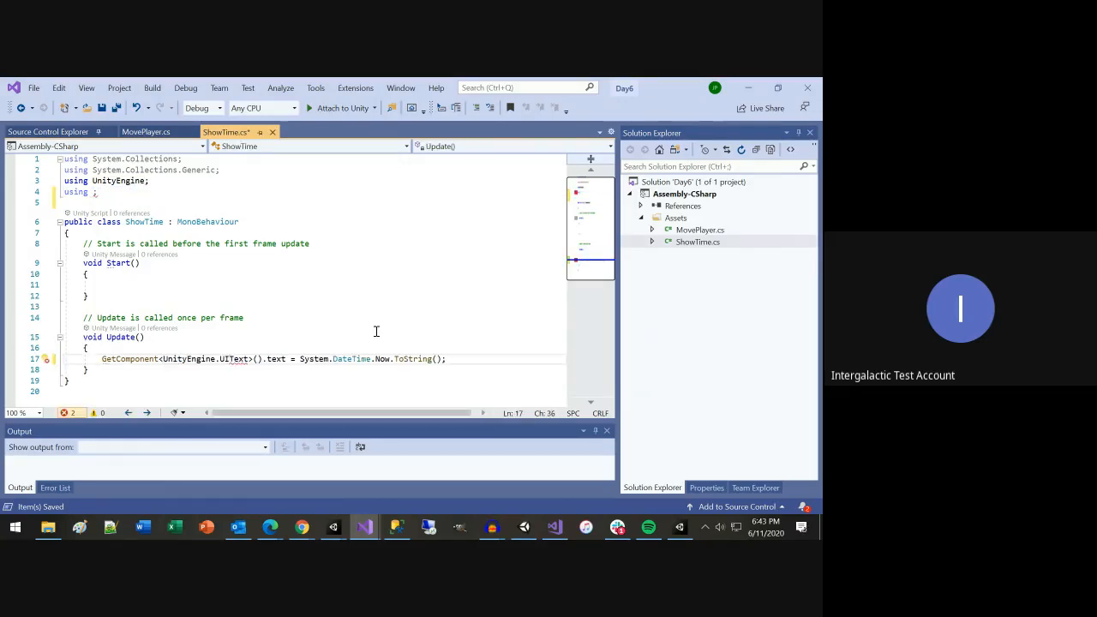
type(".")
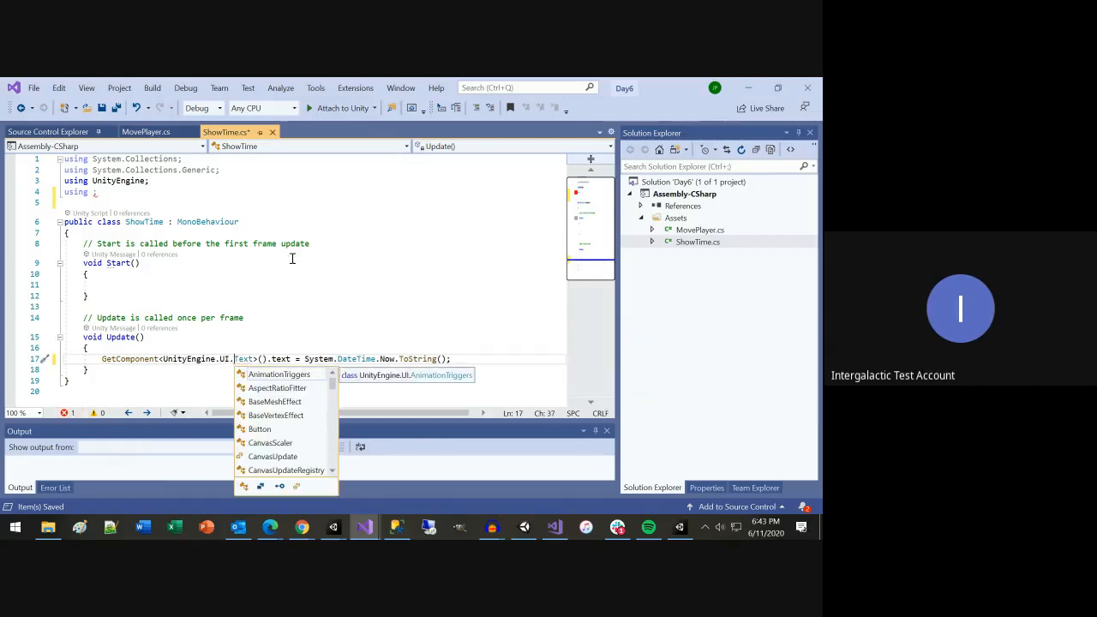
Step: Delete the leftover empty using directive on line 4 of the ShowTime script
left_click(125, 199)
key("Up")
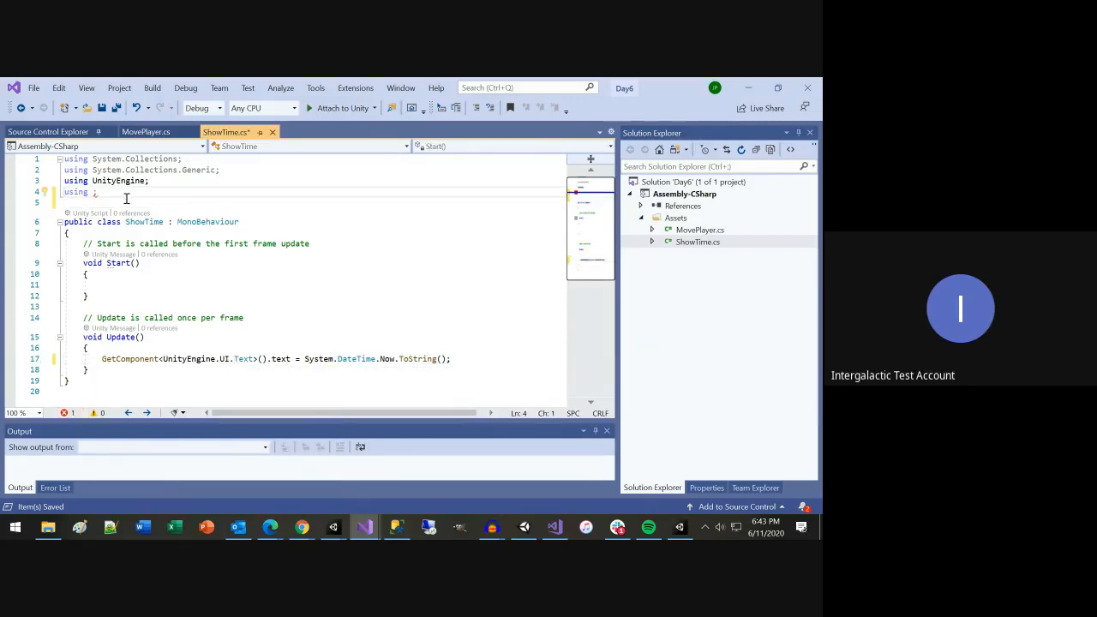
key("shift+End")
key("BackSpace")
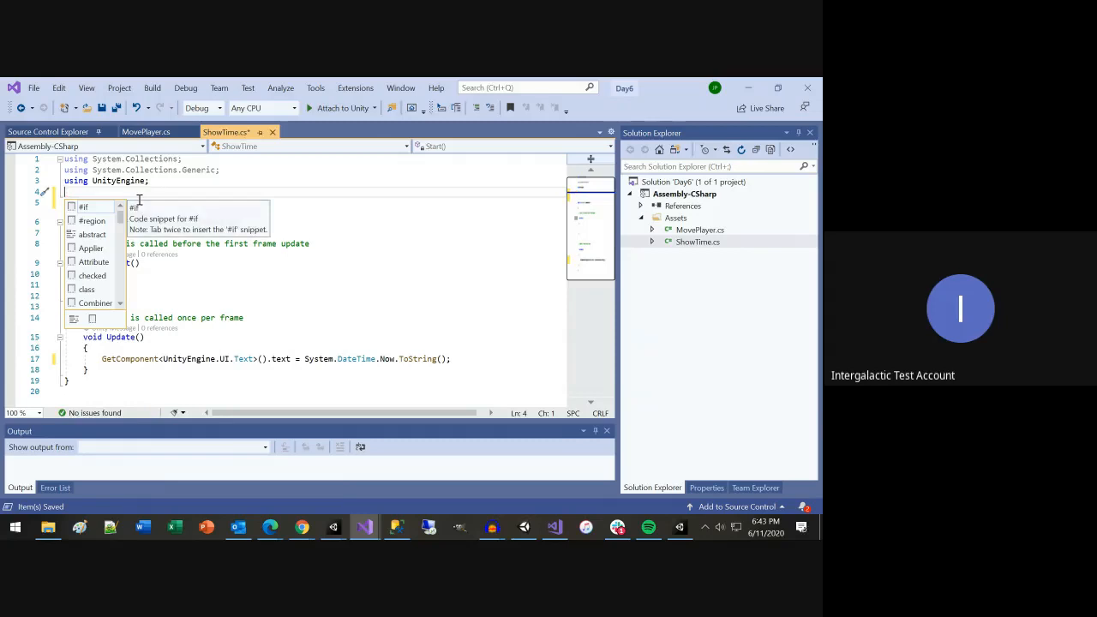
key("BackSpace")
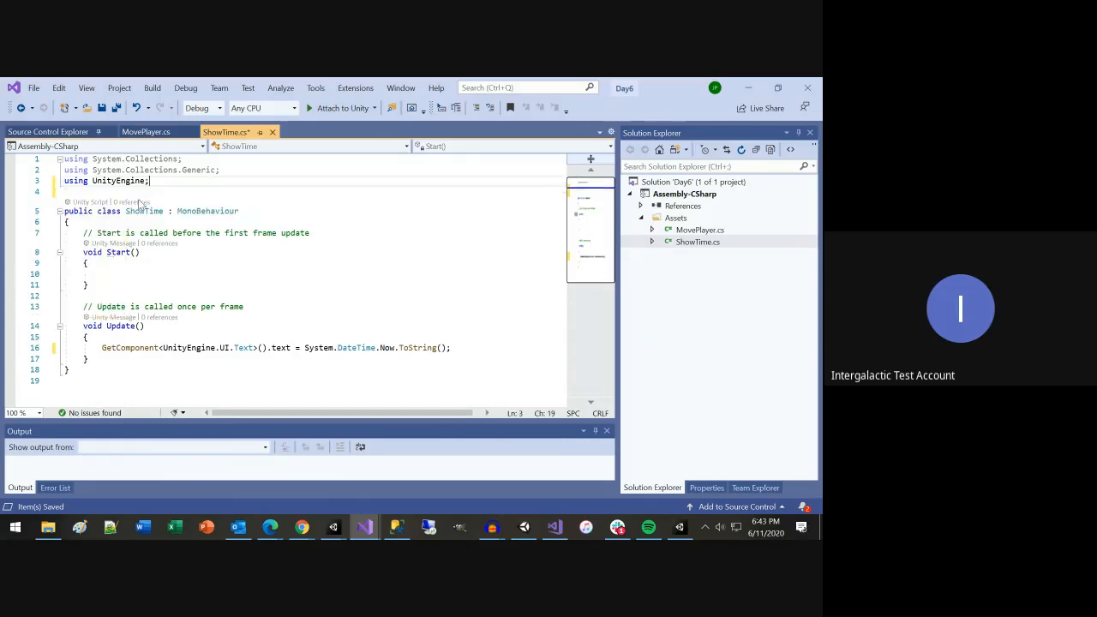
Step: Remove the System. qualifier from DateTime in Update, add a using System; directive below using UnityEngine;, and save the script
double_click(315, 348)
key("Delete")
key("Delete")
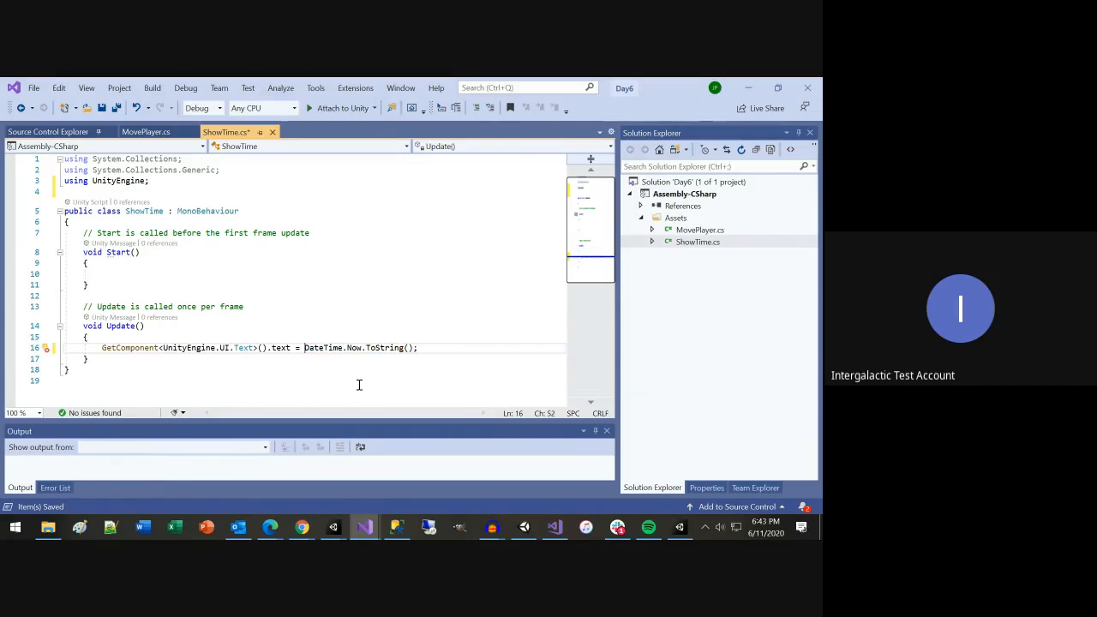
left_click(158, 180)
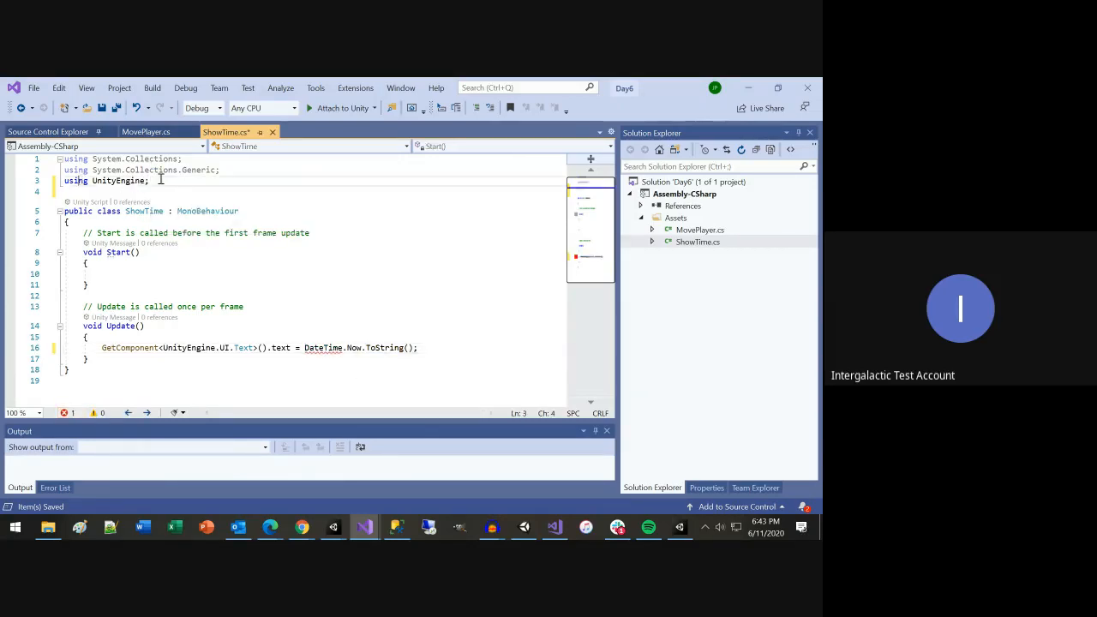
key("Return")
type("using ")
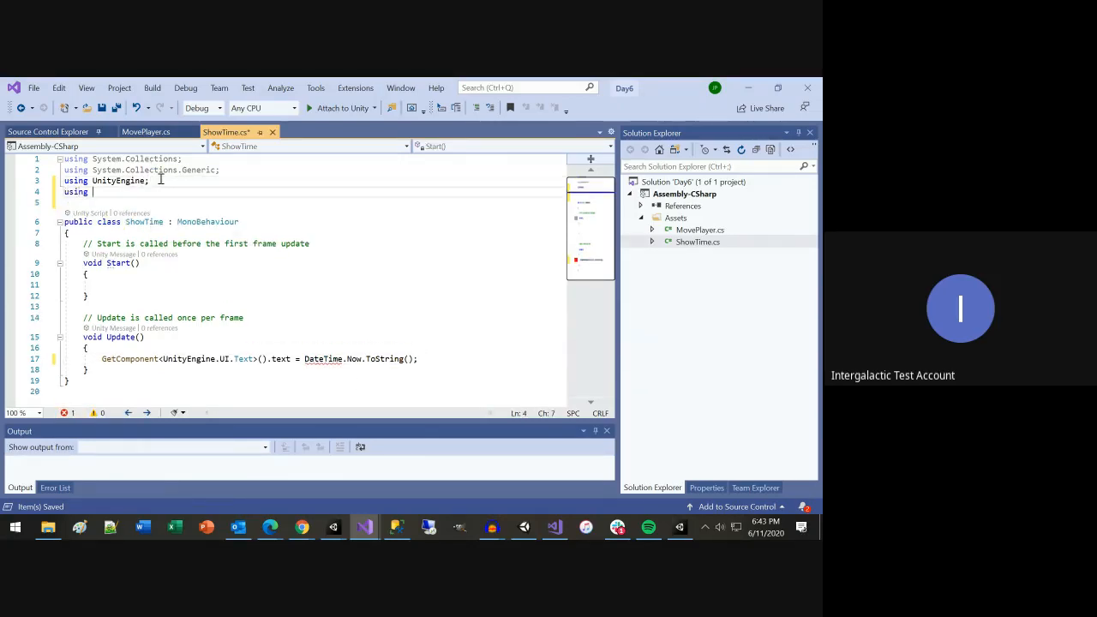
type("System;")
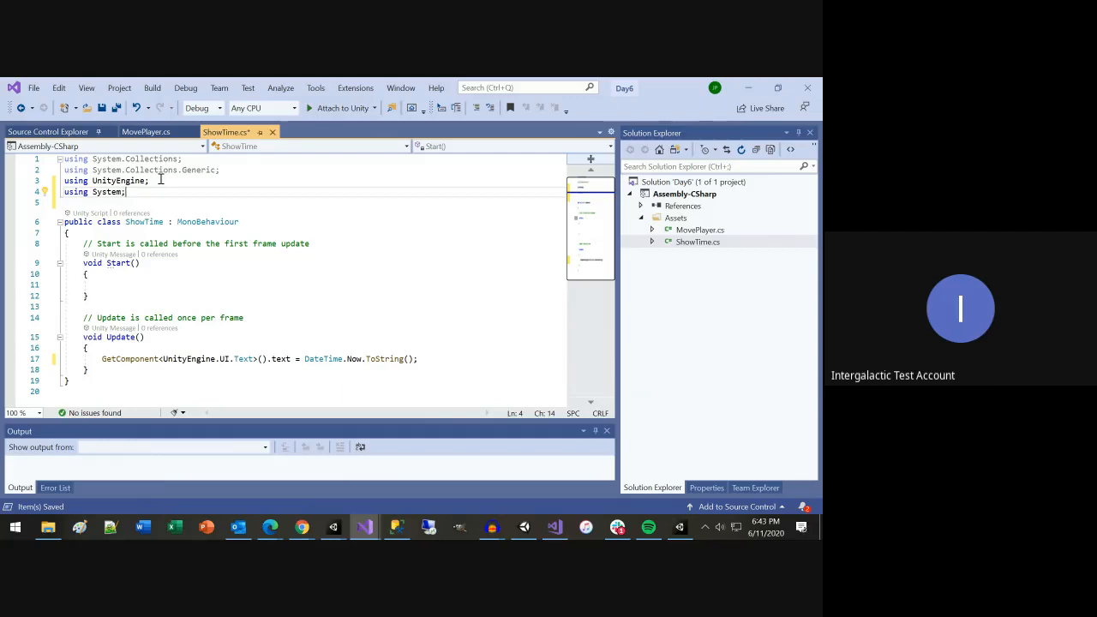
key("ctrl+s")
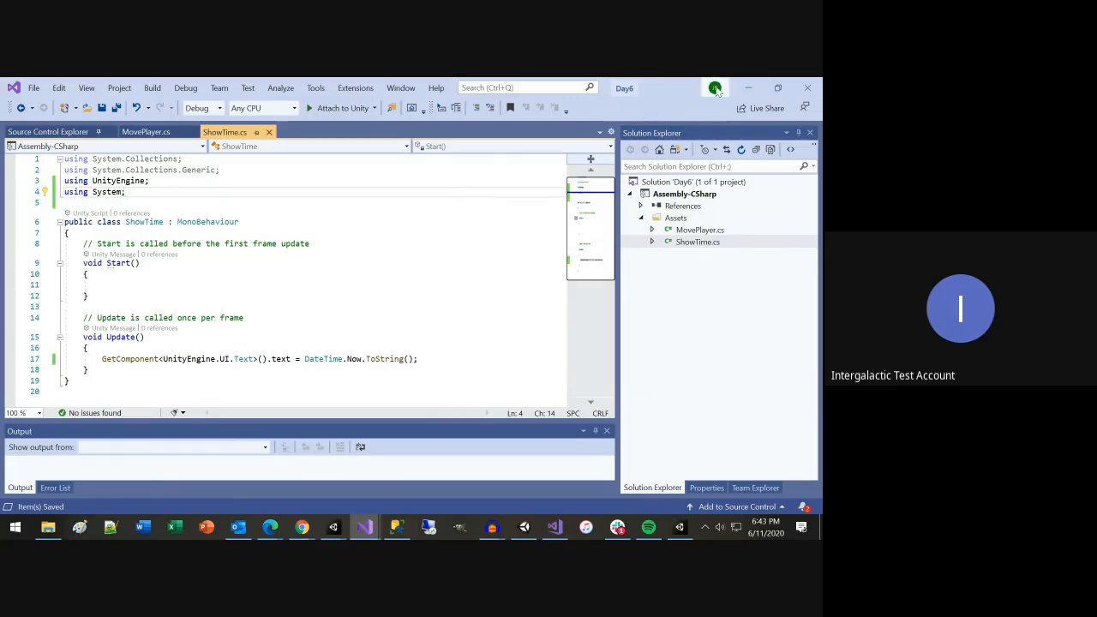
Step: Switch to Unity and run the scene to check the date and time text, stopping play mode after the check
left_click(750, 87)
left_click(377, 113)
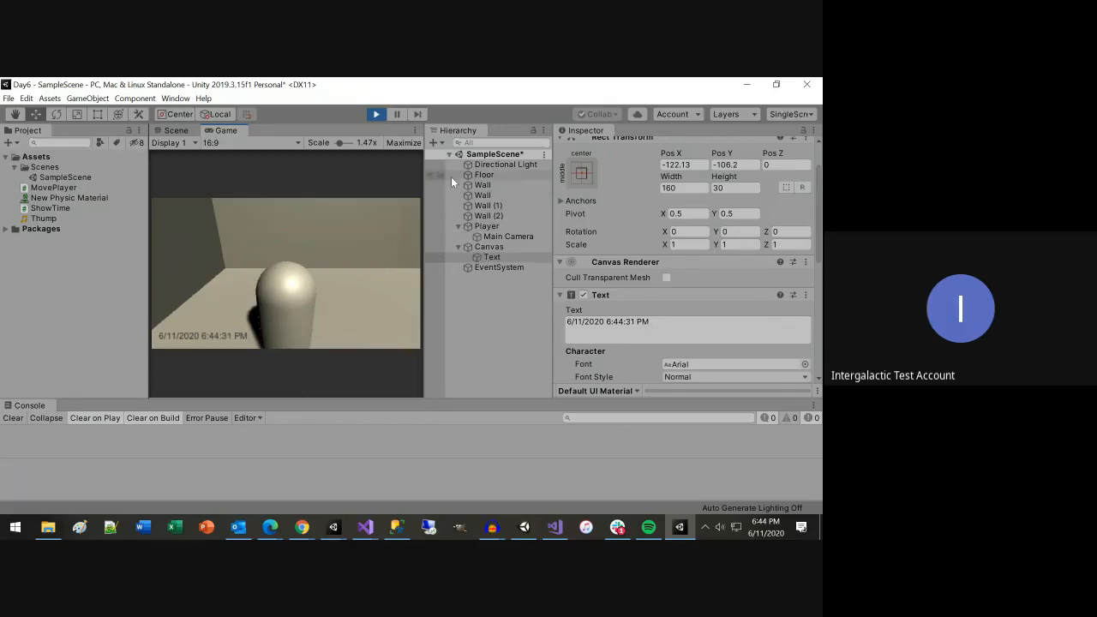
left_click(376, 115)
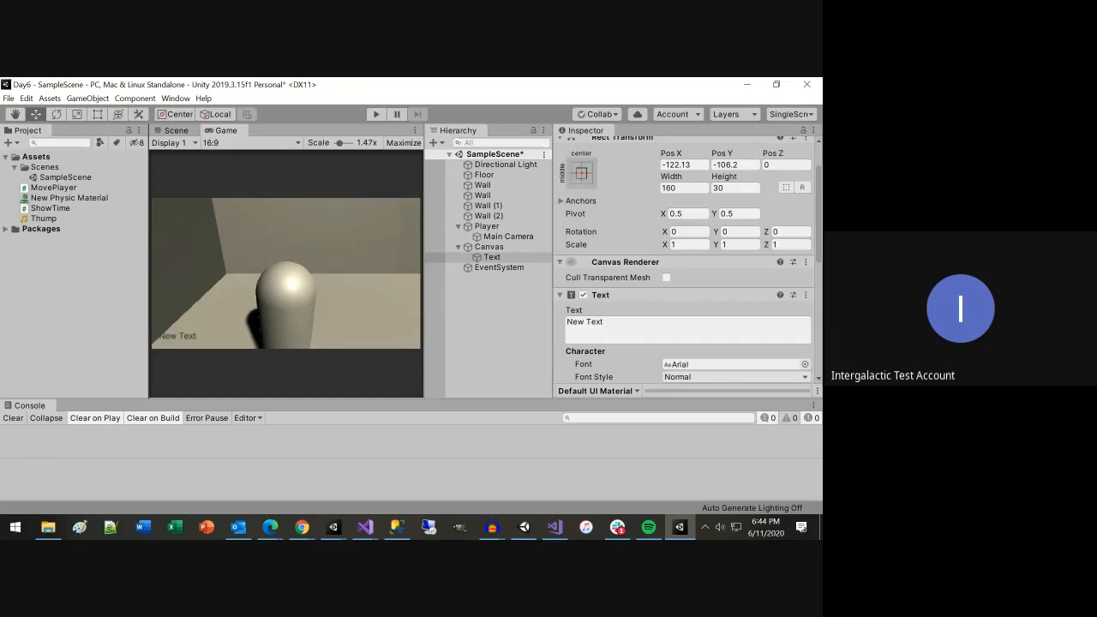
left_click(270, 527)
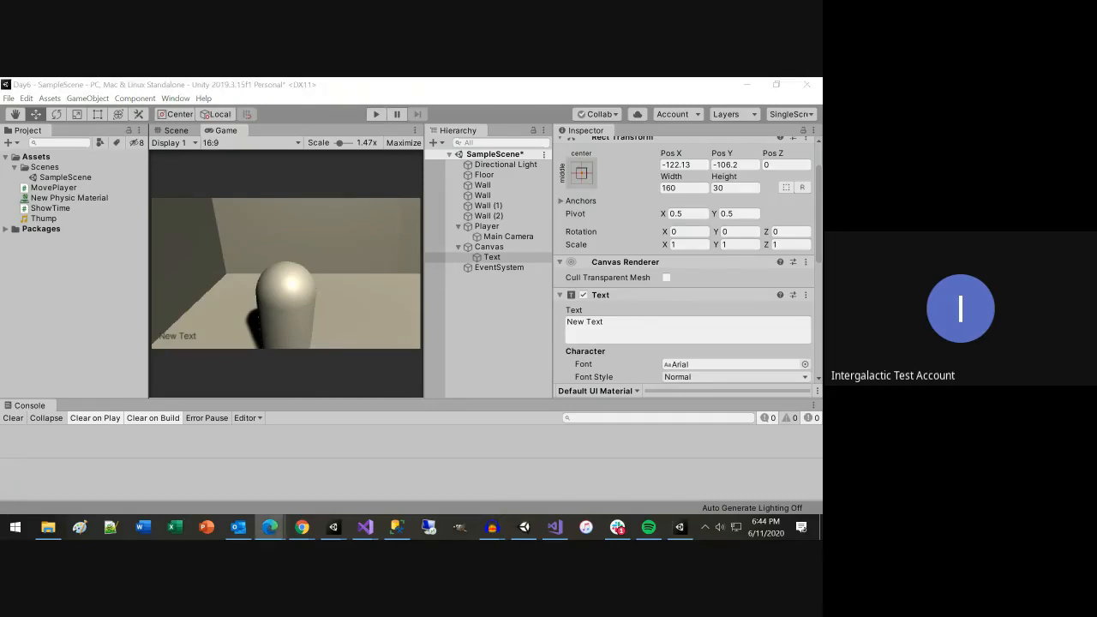
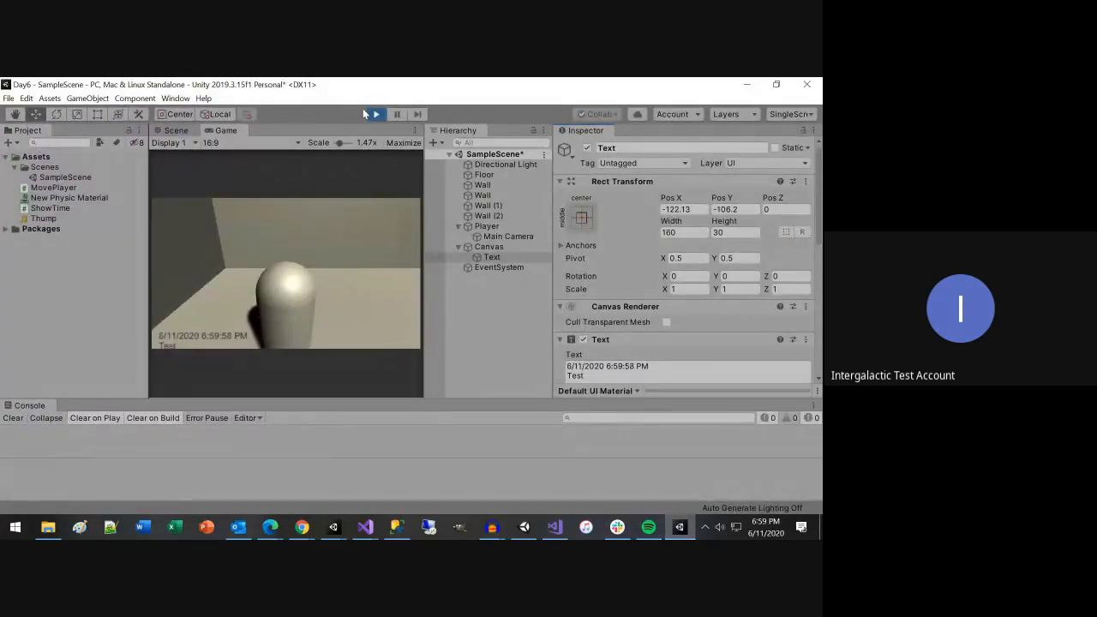
Step: Stop the running game, add a UI Button as a child of the Canvas, and set its width to 30
left_click(374, 115)
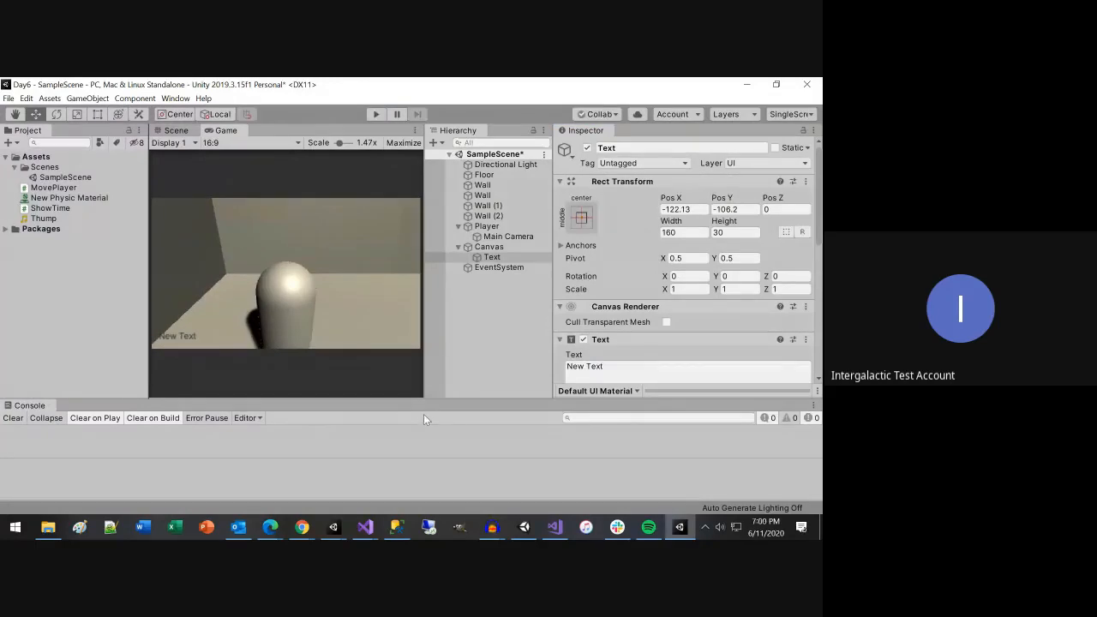
left_click_drag(409, 398, 424, 436)
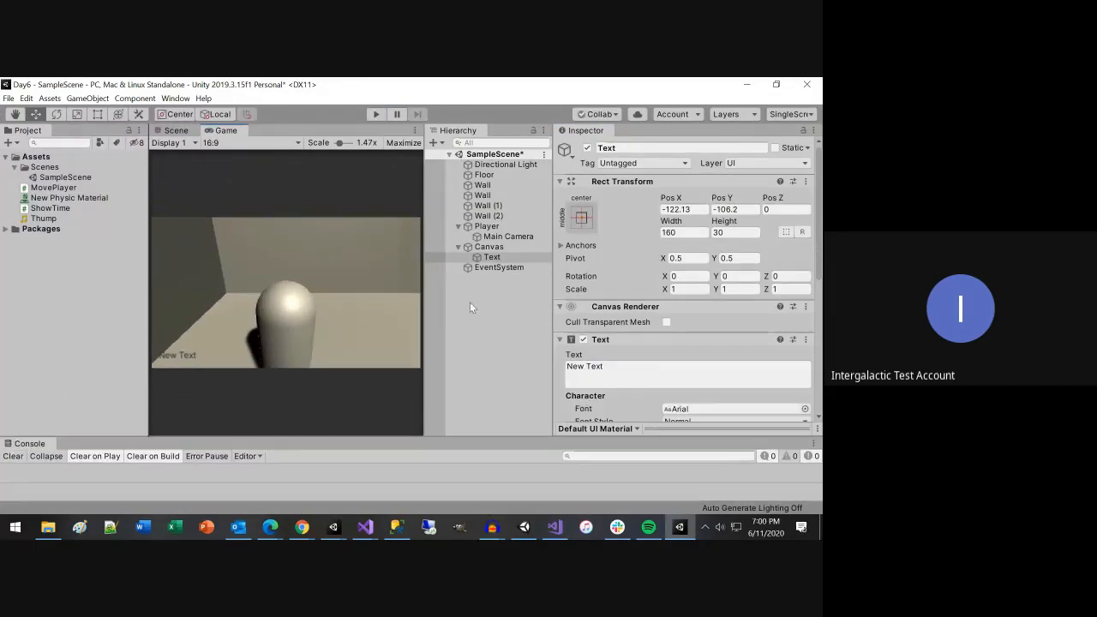
left_click(490, 247)
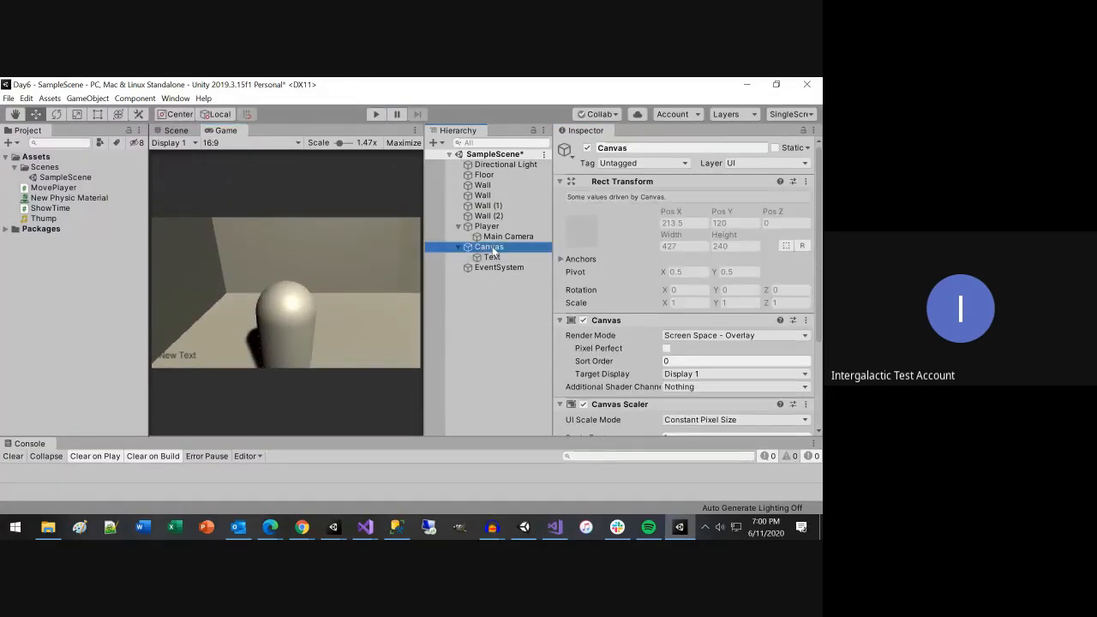
right_click(492, 247)
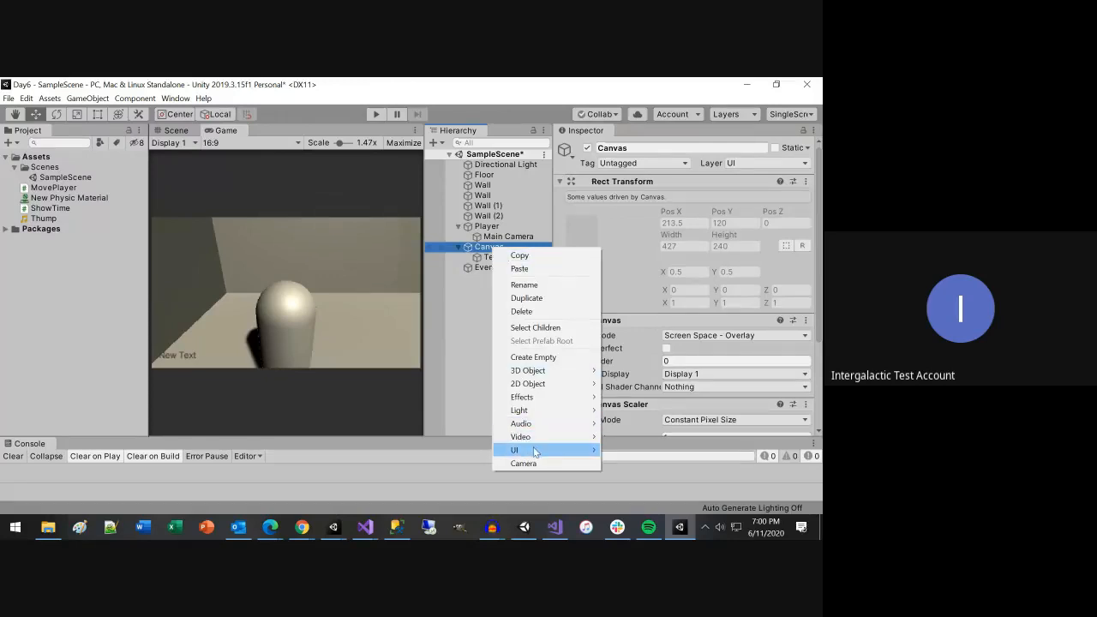
mouse_move(535, 451)
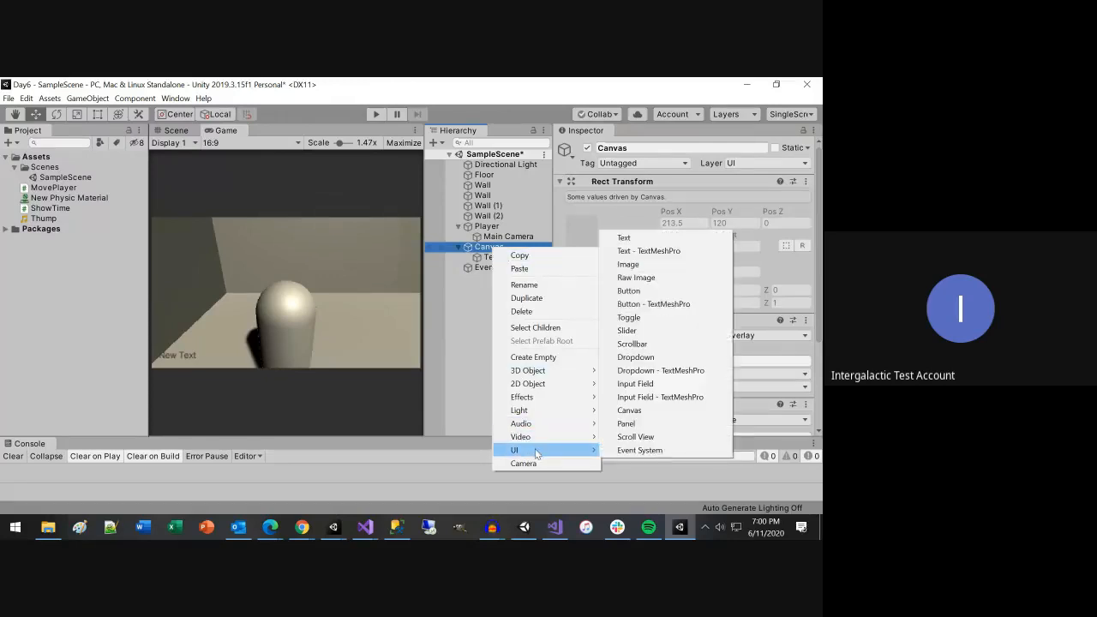
left_click(627, 291)
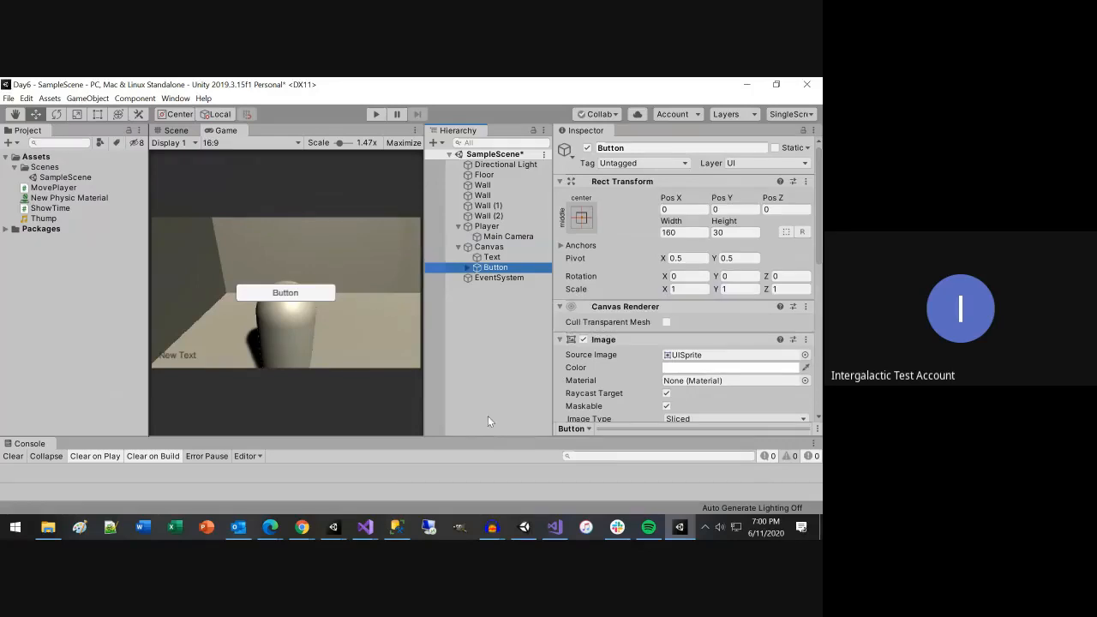
double_click(691, 229)
type("30")
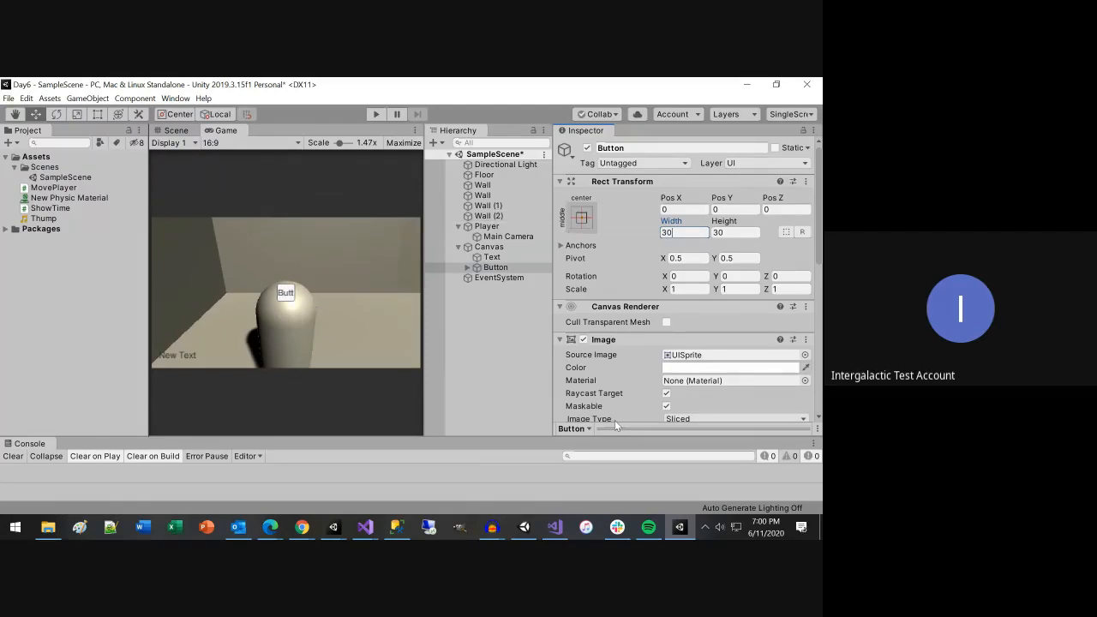
Step: Change the label in the new button's child Text object to ^
scroll(648, 396, "down", 10)
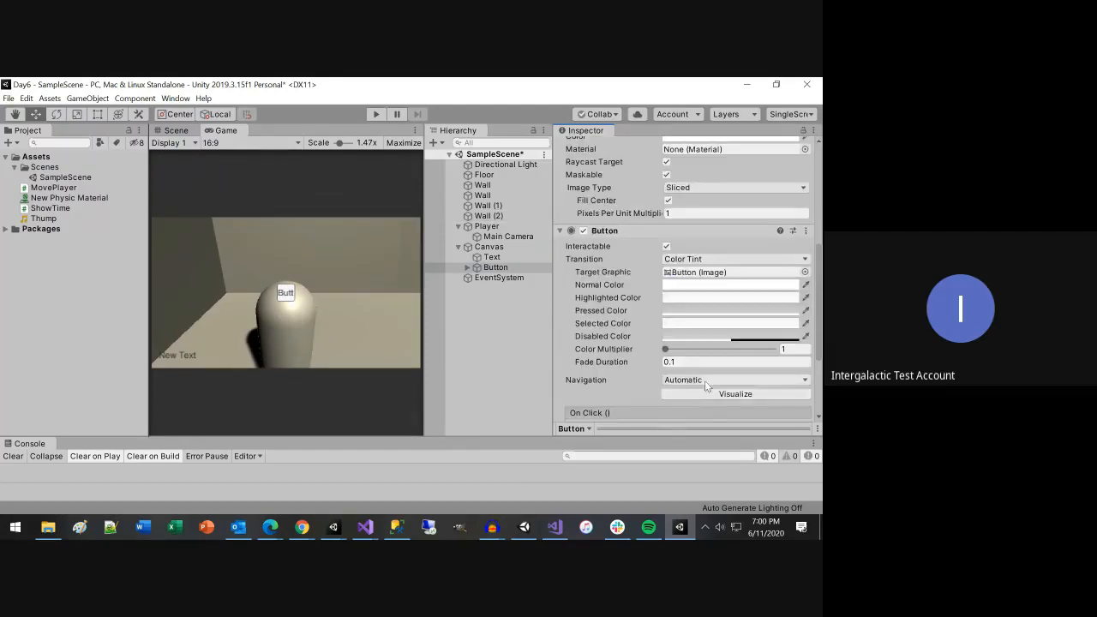
scroll(703, 384, "up", 3)
scroll(704, 391, "up", 3)
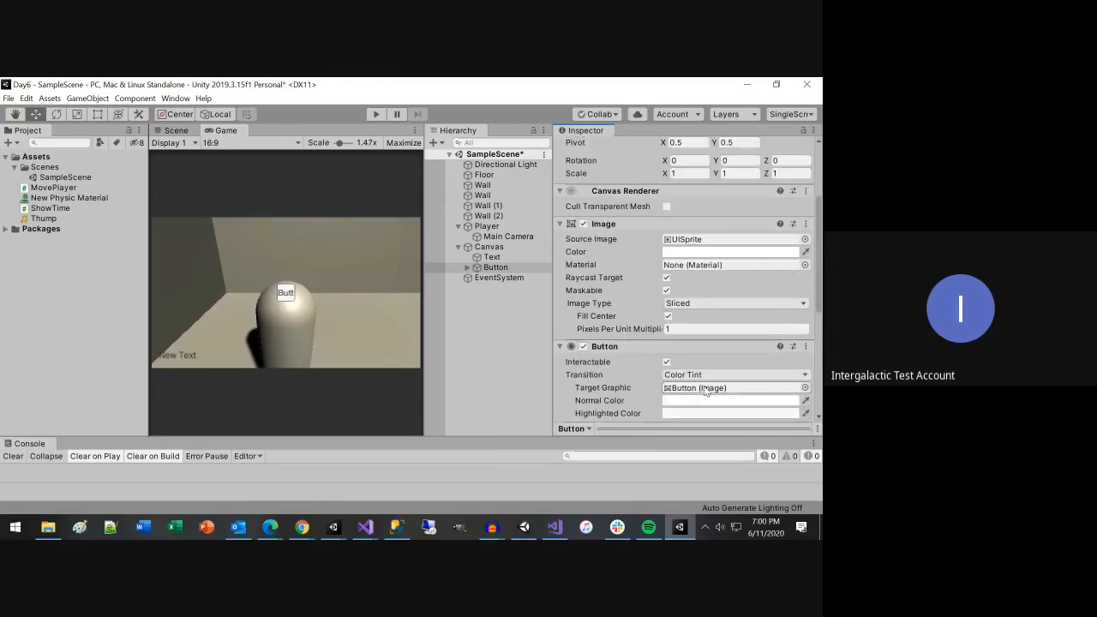
scroll(704, 391, "down", 3)
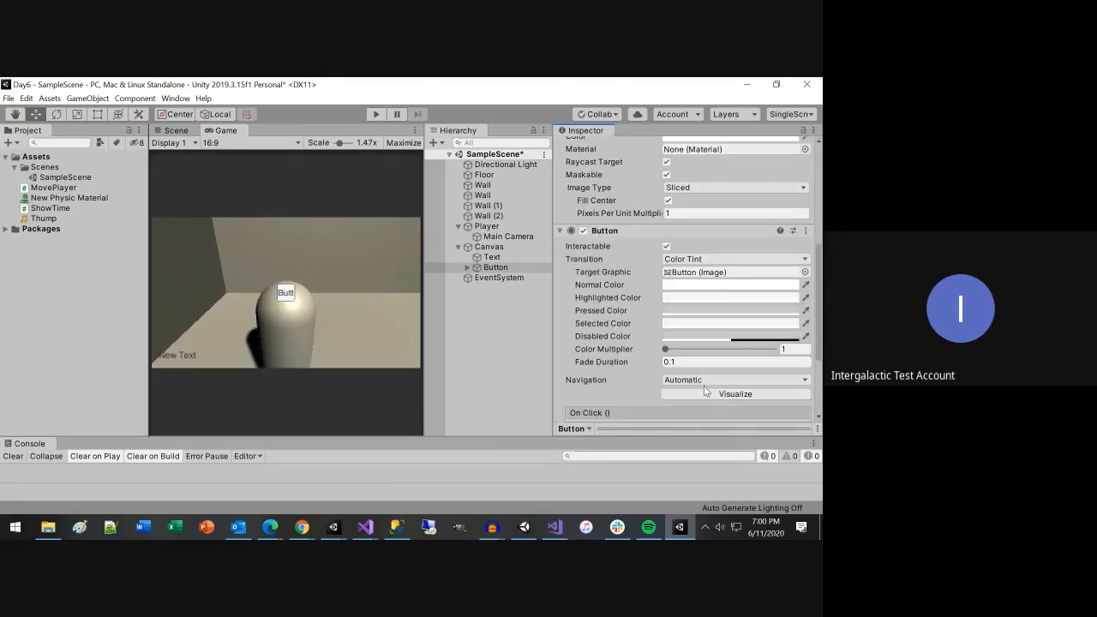
left_click(467, 268)
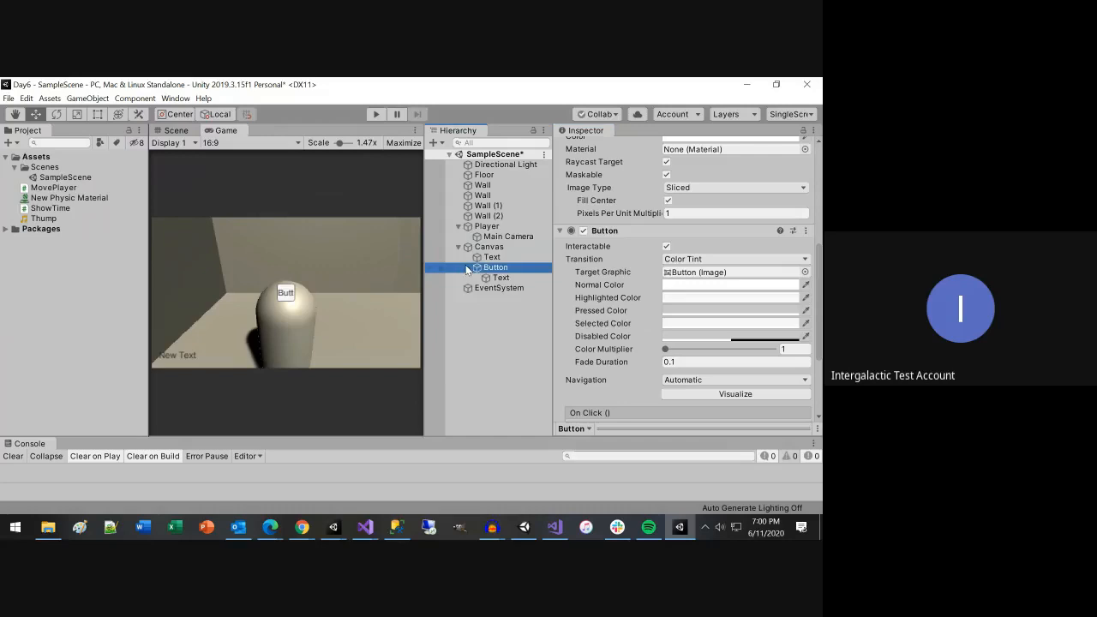
left_click(513, 276)
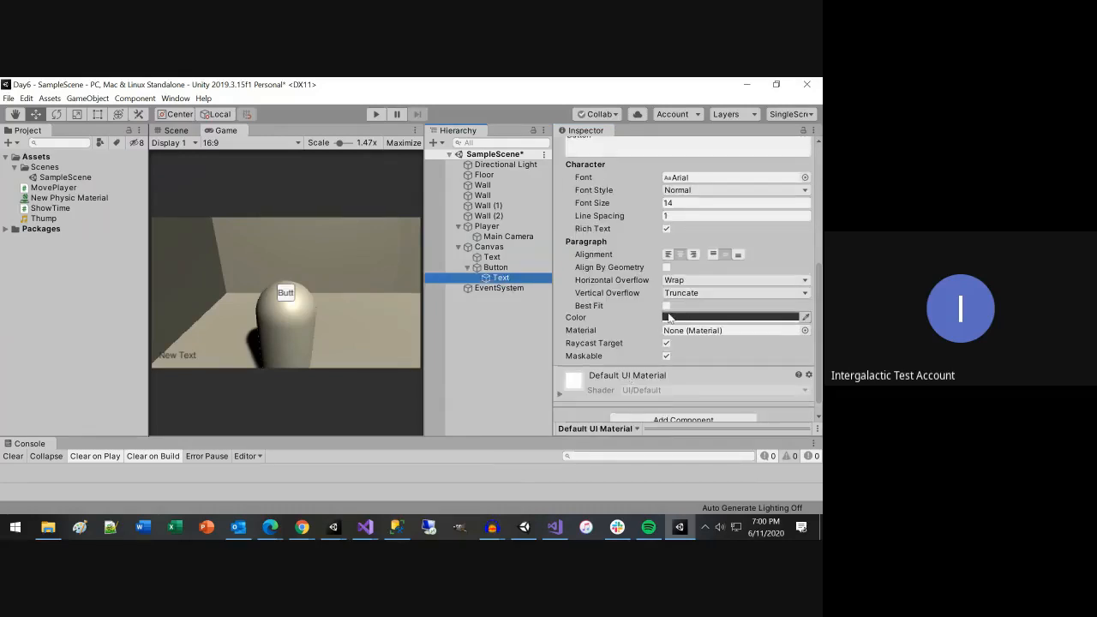
scroll(669, 317, "up", 3)
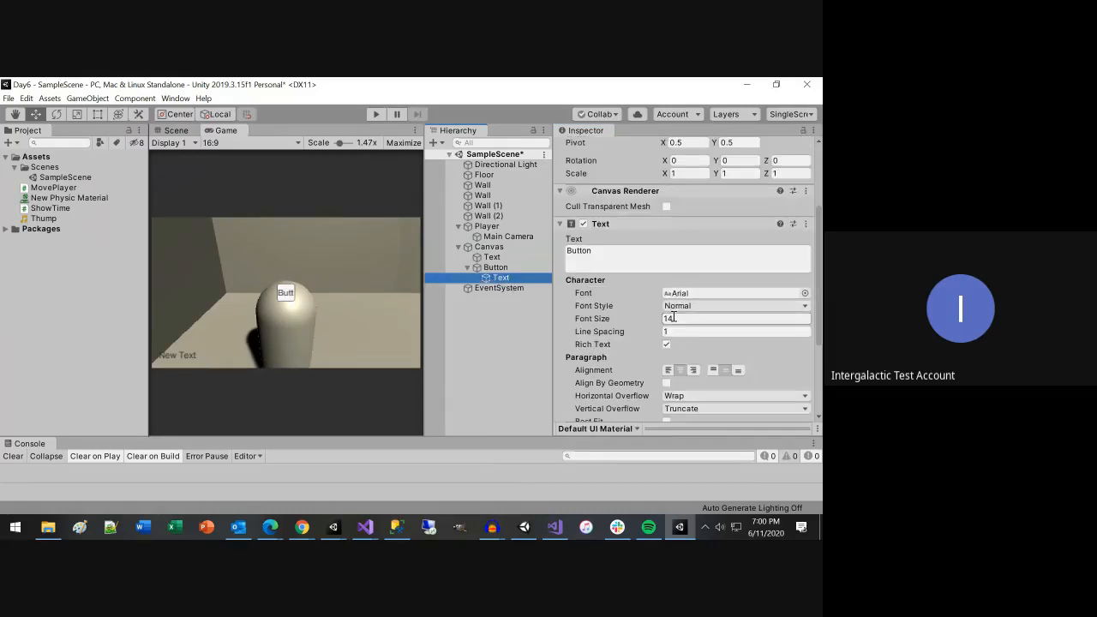
left_click(597, 250)
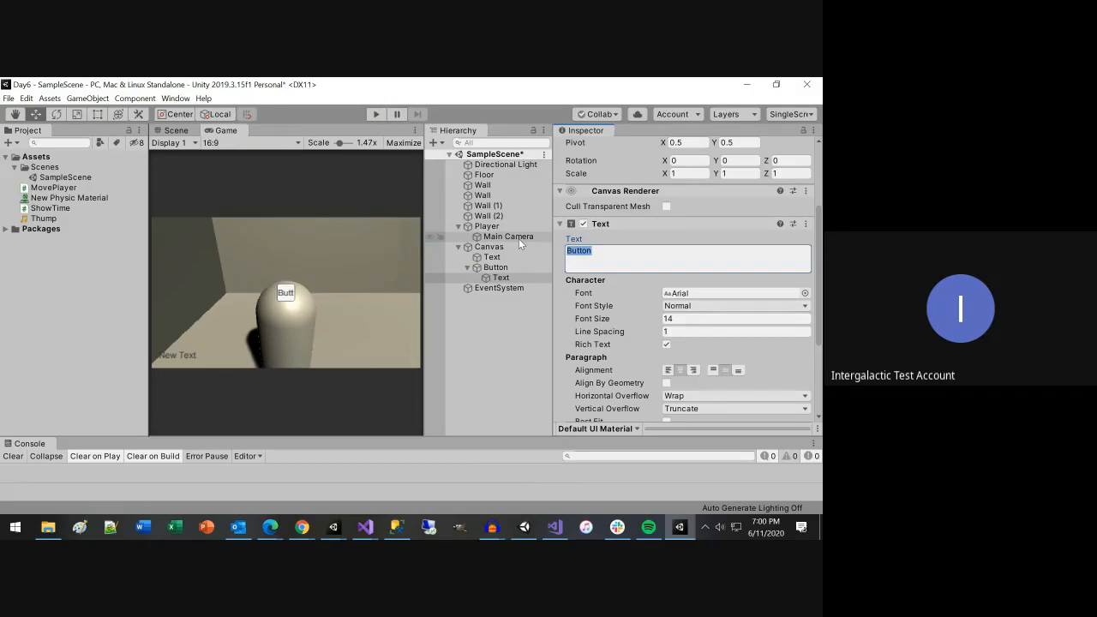
type("^")
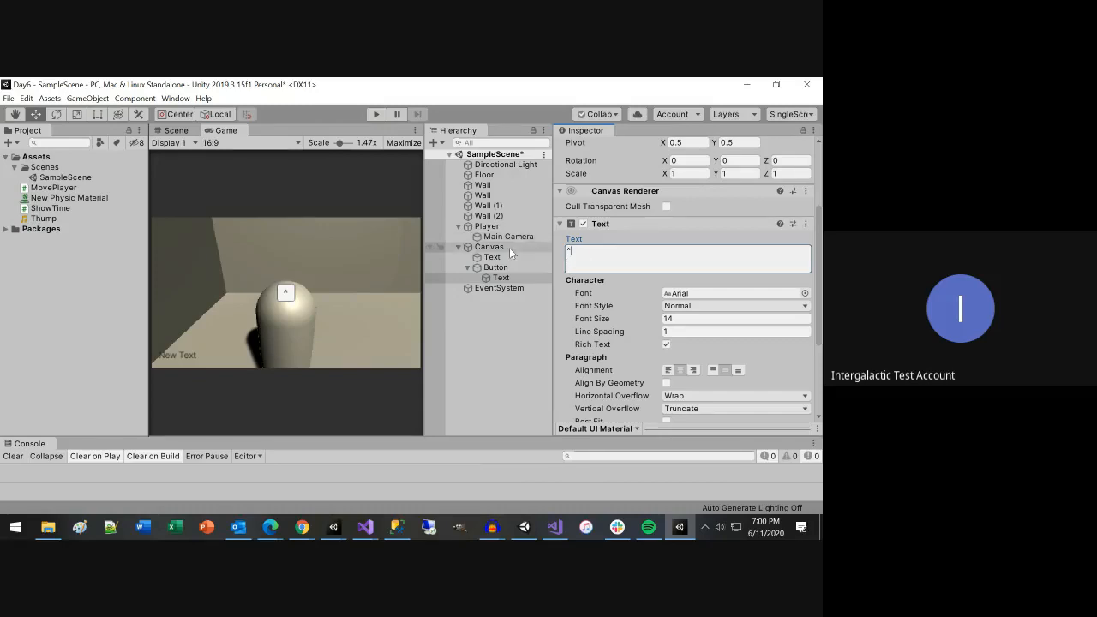
Step: Duplicate the ^ button three times under the Canvas
left_click(491, 267)
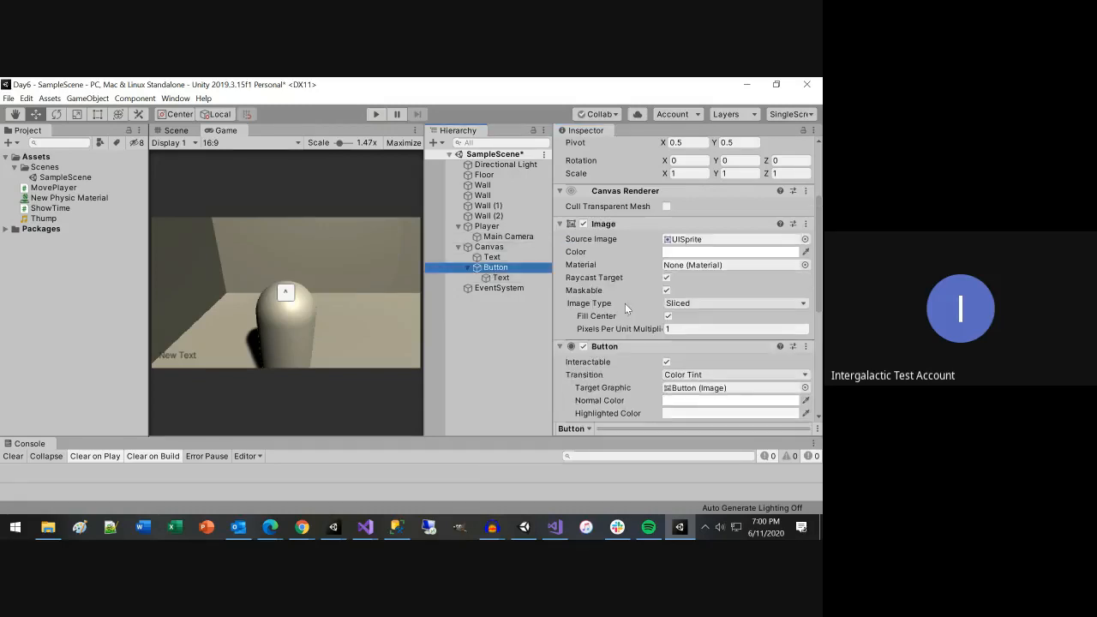
key("ctrl+d")
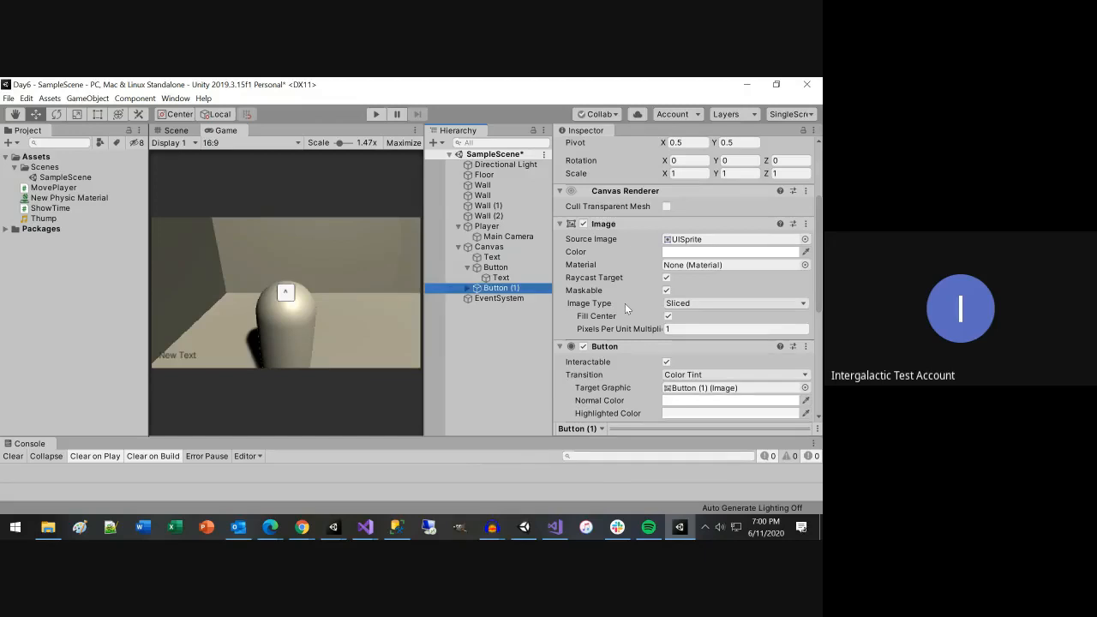
key("ctrl+d")
key("ctrl+d")
Step: Rename the original Button under the Canvas to UP
key("Up")
key("Up")
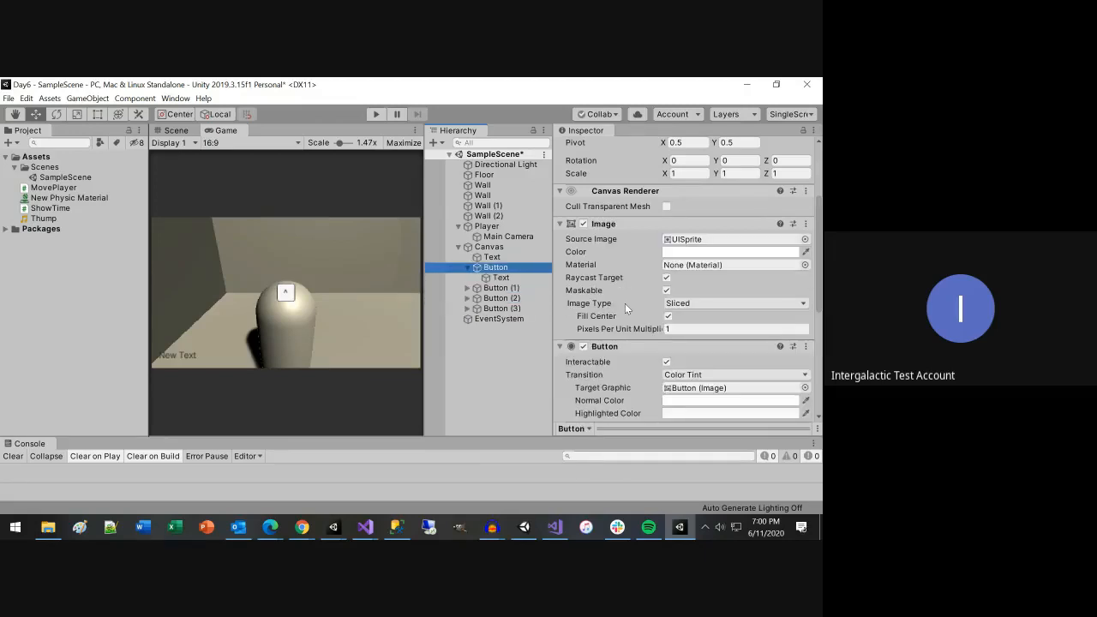
key("F2")
type("UP")
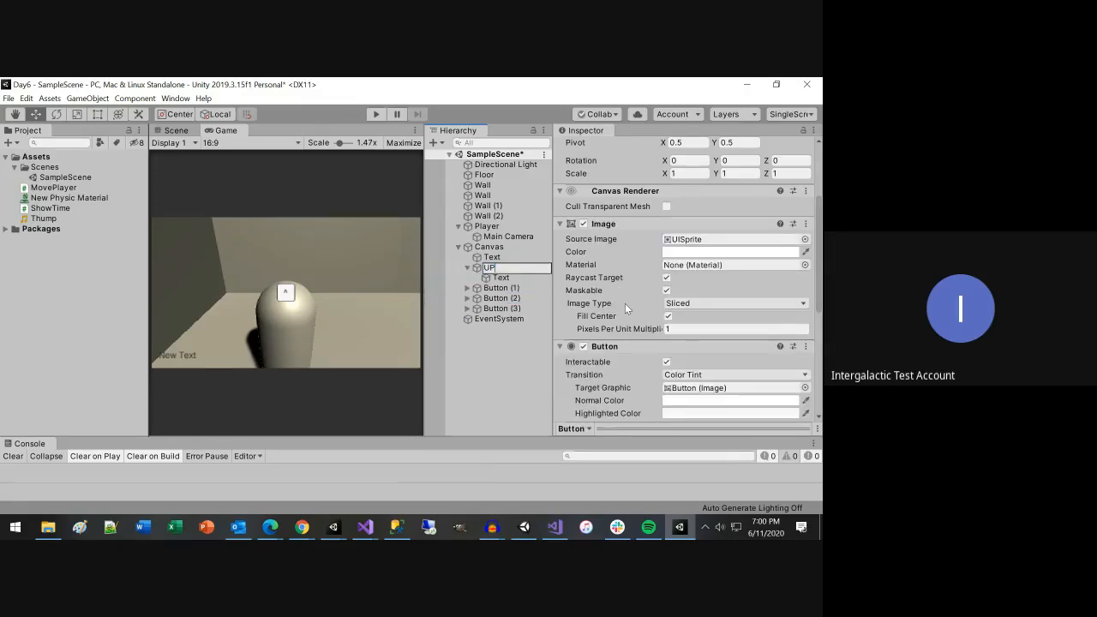
key("Return")
Step: Rename the first duplicated button, Button (1), to DOWN
key("Down")
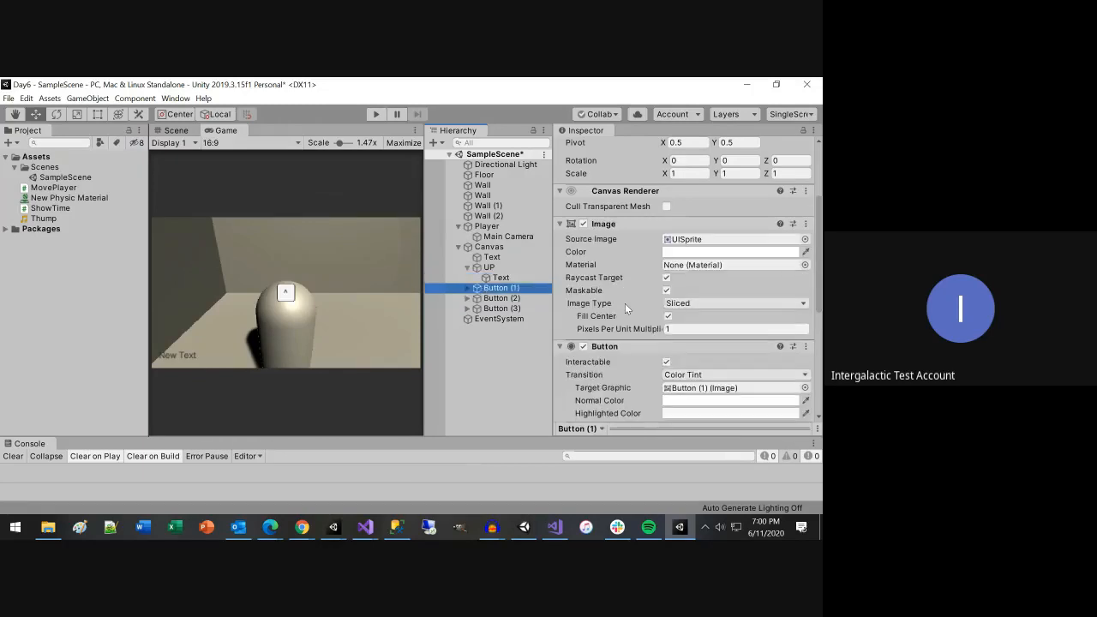
key("F2")
type("DOWNI")
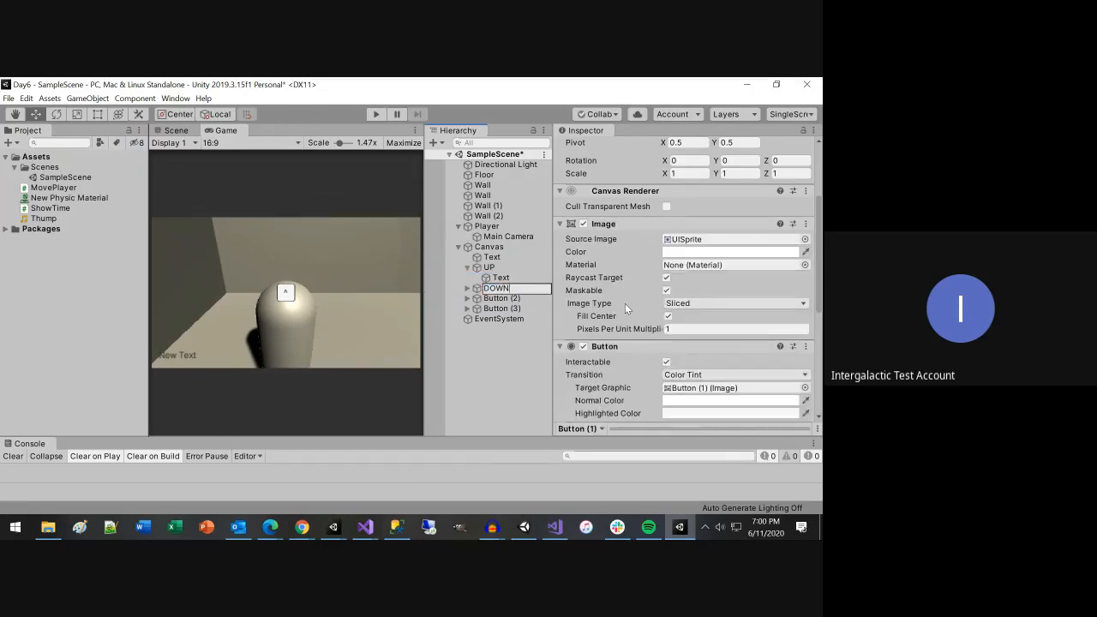
key("Return")
key("Down")
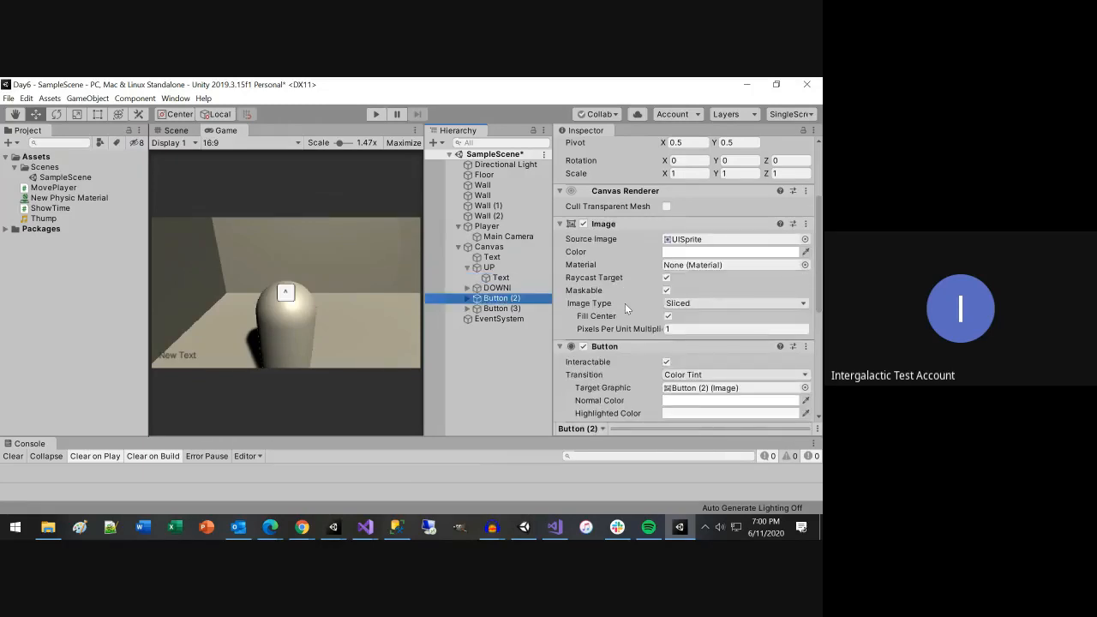
key("F2")
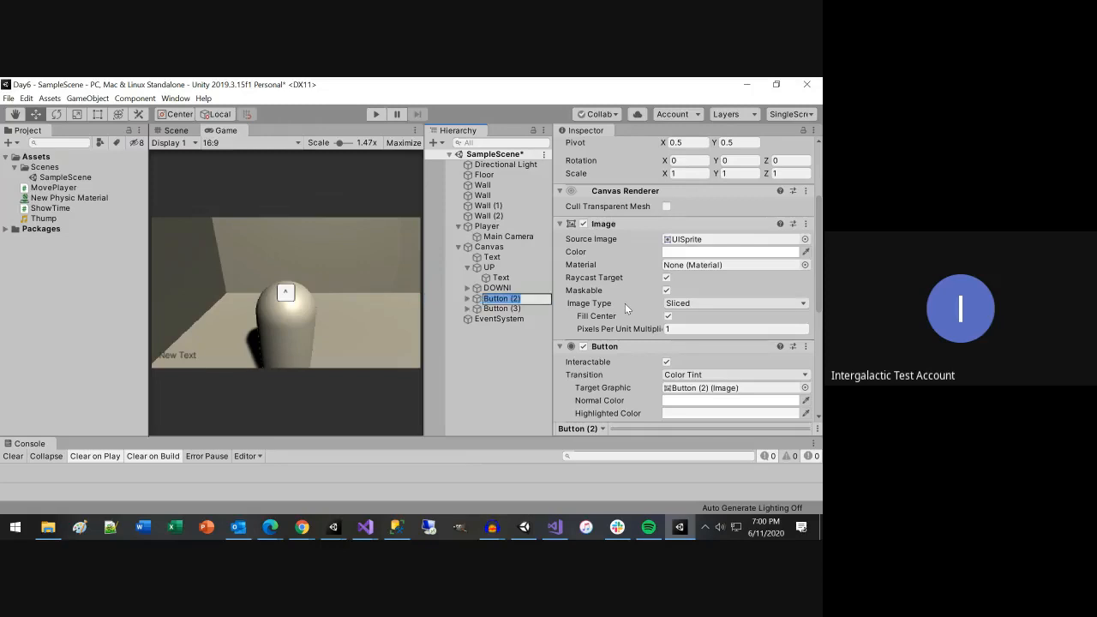
key("Escape")
key("Up")
key("F2")
key("Right")
key("BackSpace")
key("Return")
Step: Rename the other two duplicated buttons, Button (2) to LEFT and Button (3) to RIGHT
key("Down")
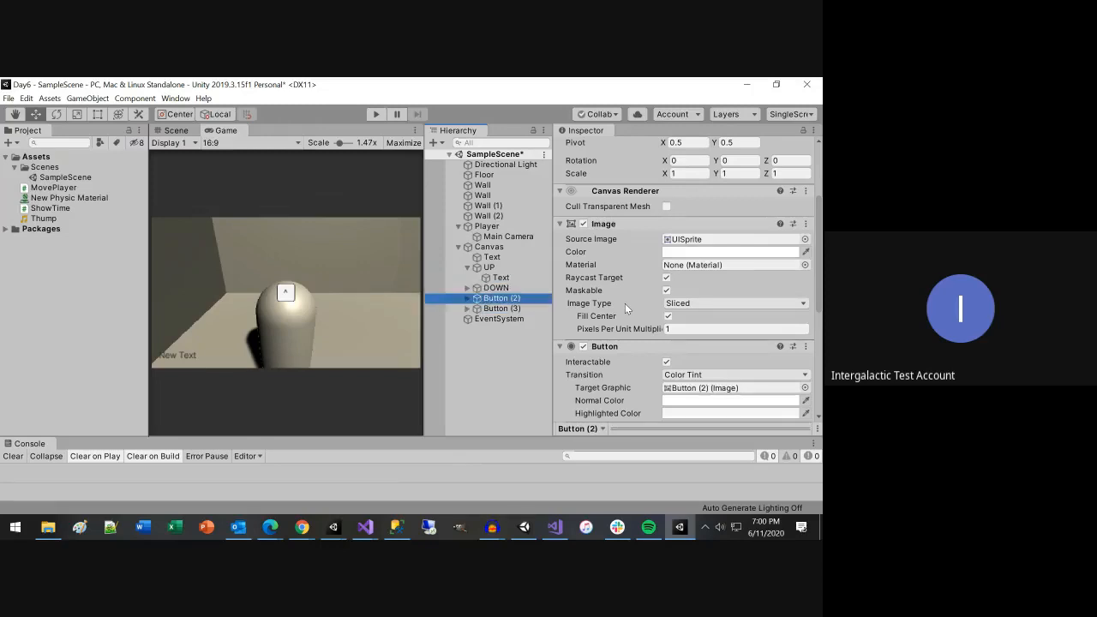
key("F2")
type("LEFT")
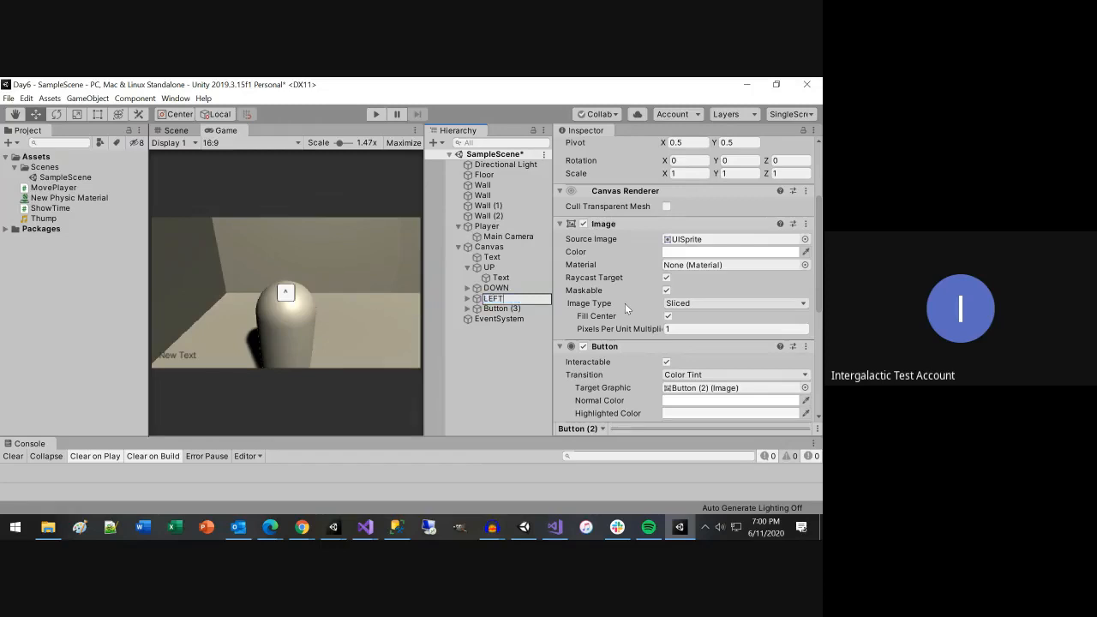
key("Return")
key("Down")
key("F2")
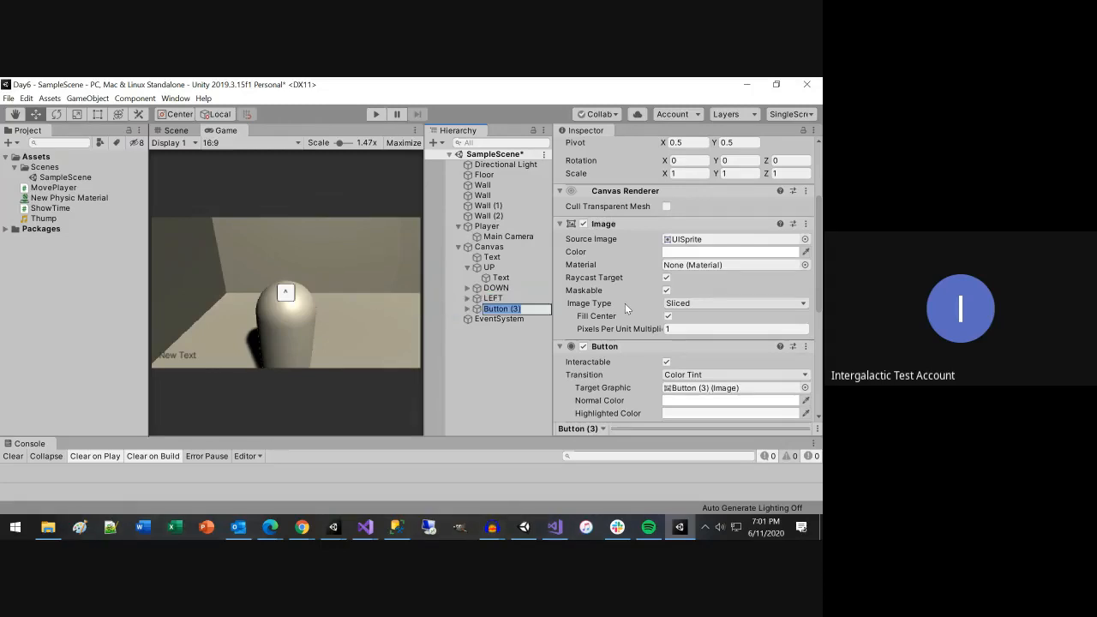
type("RIGHT'")
key("Return")
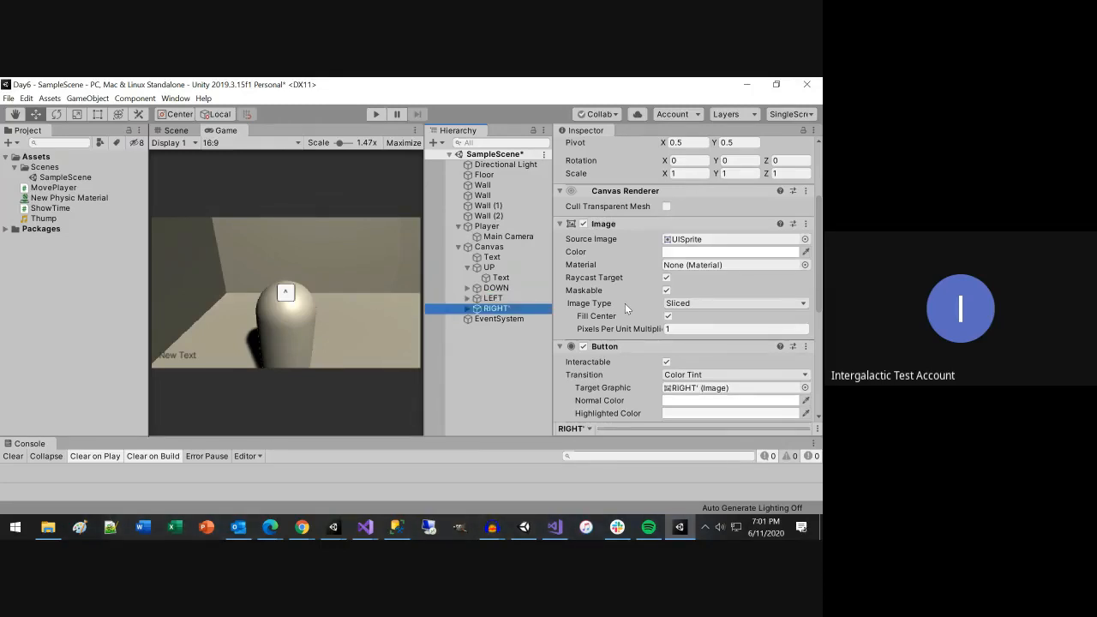
key("F2")
type("RIGHT")
key("Return")
Step: Move the DOWN, LEFT and RIGHT buttons together below the UP button, at Pos X 0 and Pos Y -30.5
left_click(497, 290, "shift")
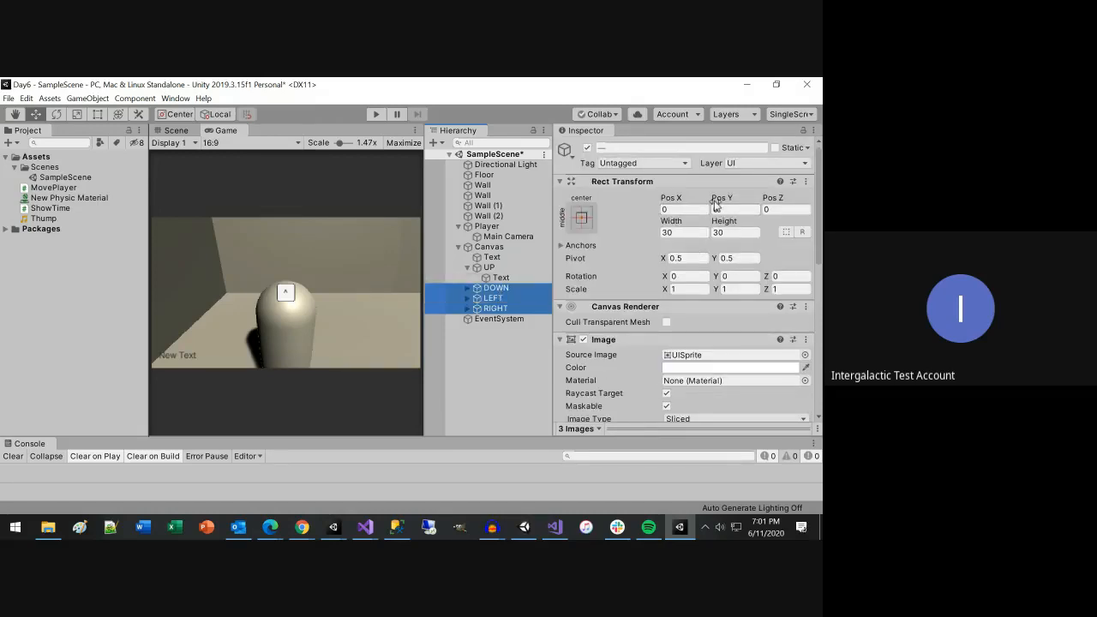
left_click(675, 198)
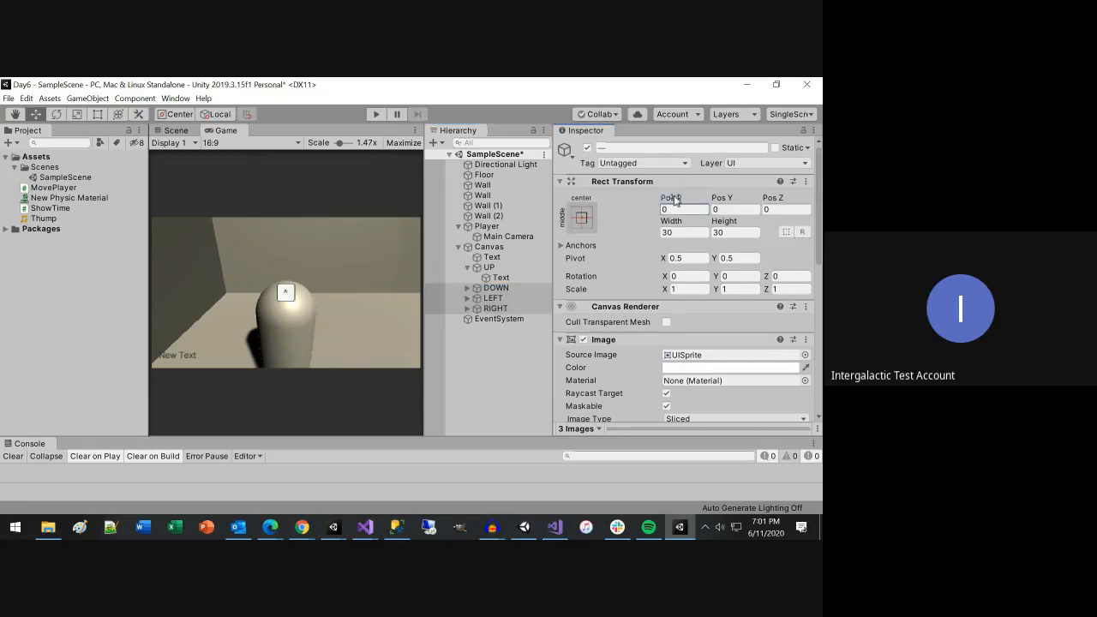
mouse_move(674, 199)
left_mouse_down()
mouse_move(658, 200)
mouse_move(691, 205)
left_mouse_up()
type("0")
key("Tab")
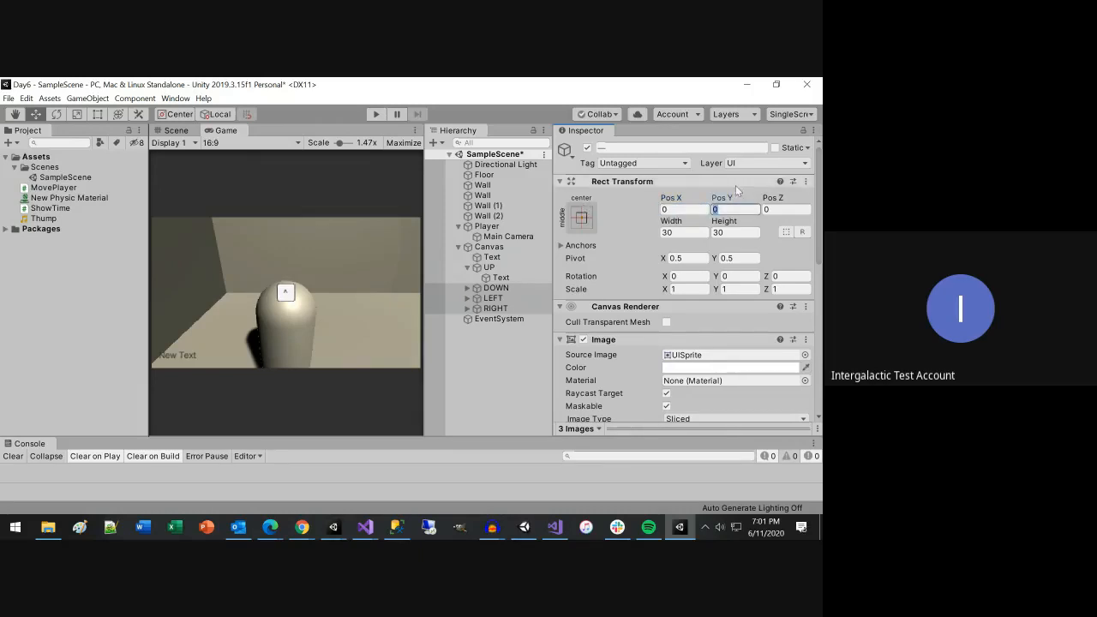
left_click_drag(728, 198, 109, 148)
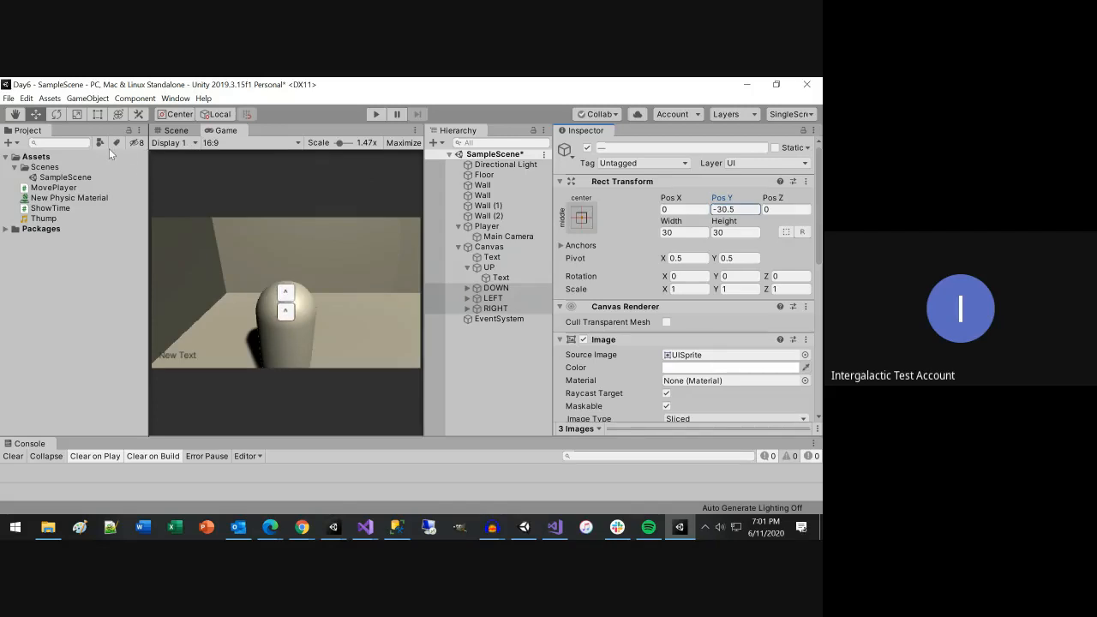
Step: Set the LEFT button's Pos X to -30.5
left_click(491, 302)
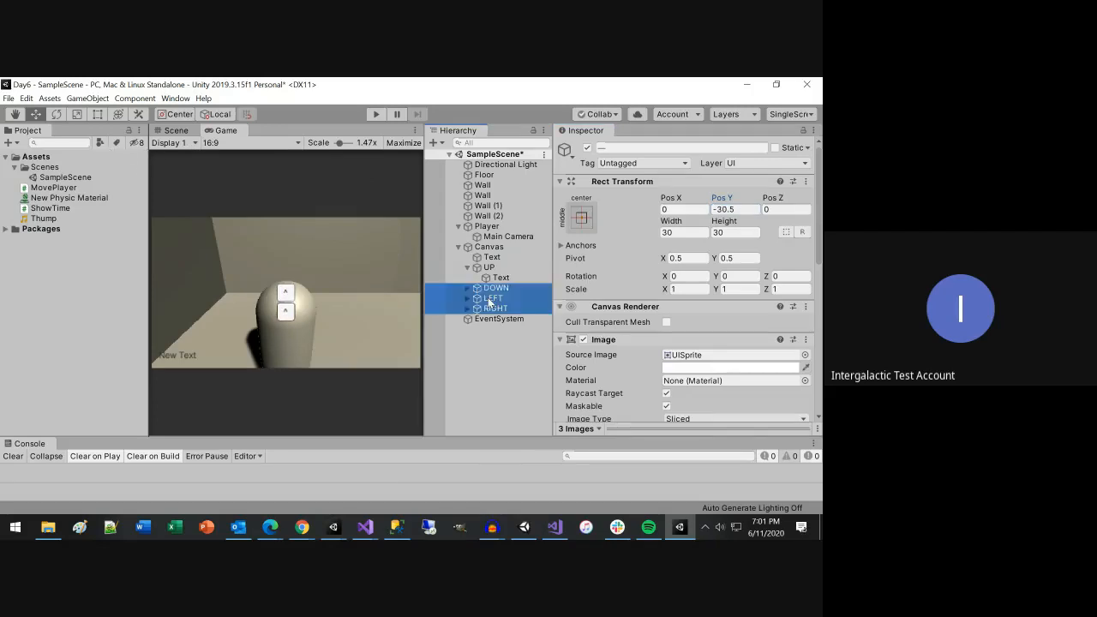
left_click(674, 199)
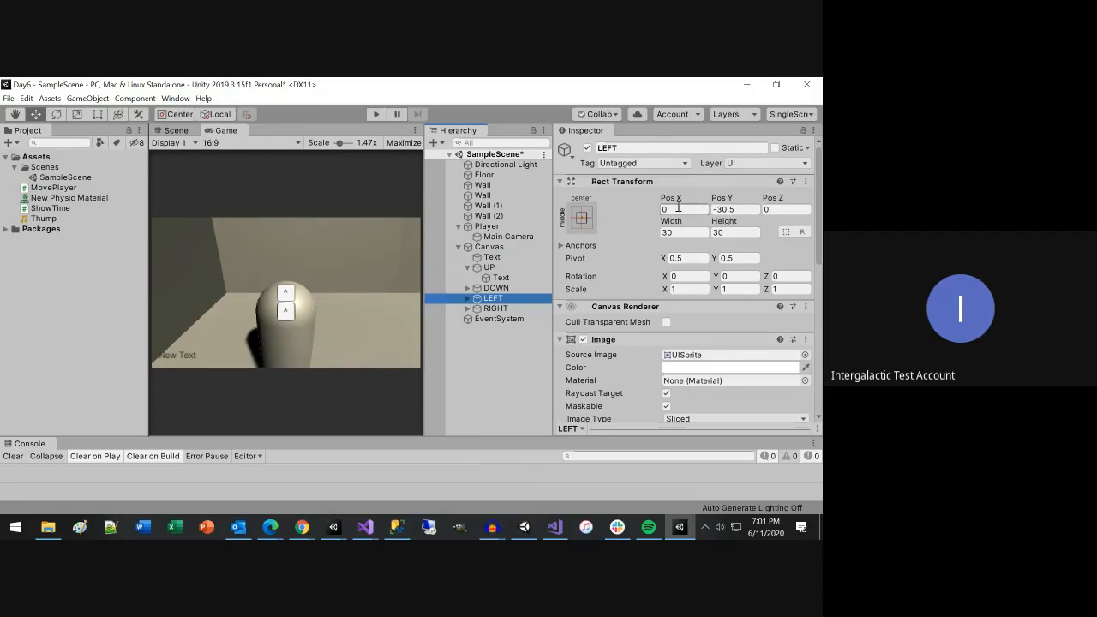
type("-")
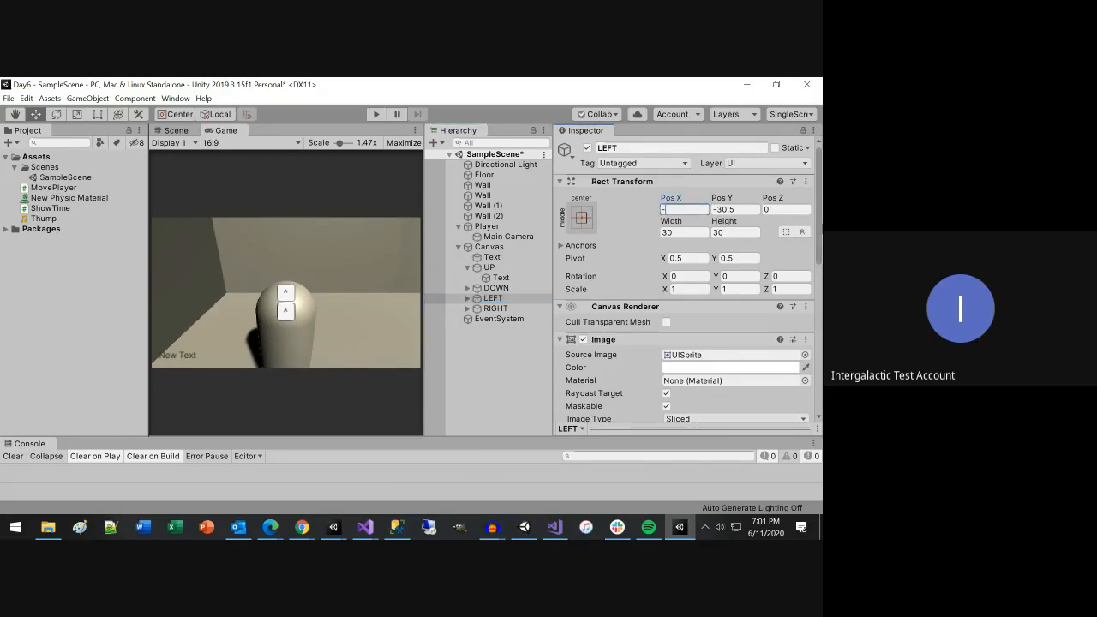
type("30.4")
key("BackSpace")
type("5")
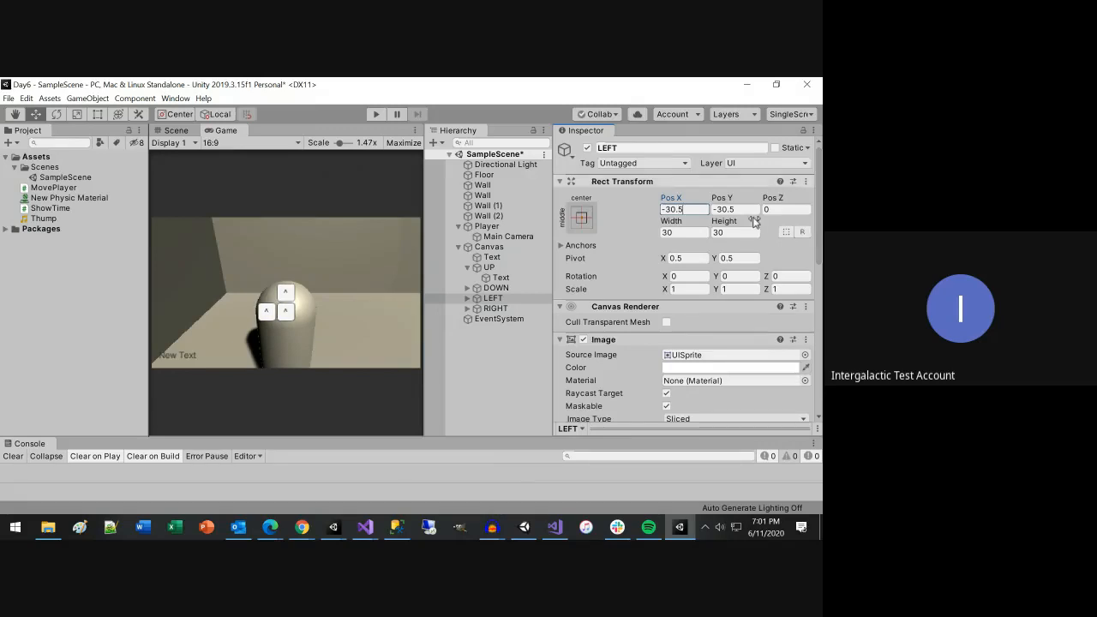
Step: Set the RIGHT button's Pos X to 30.5
left_click(497, 308)
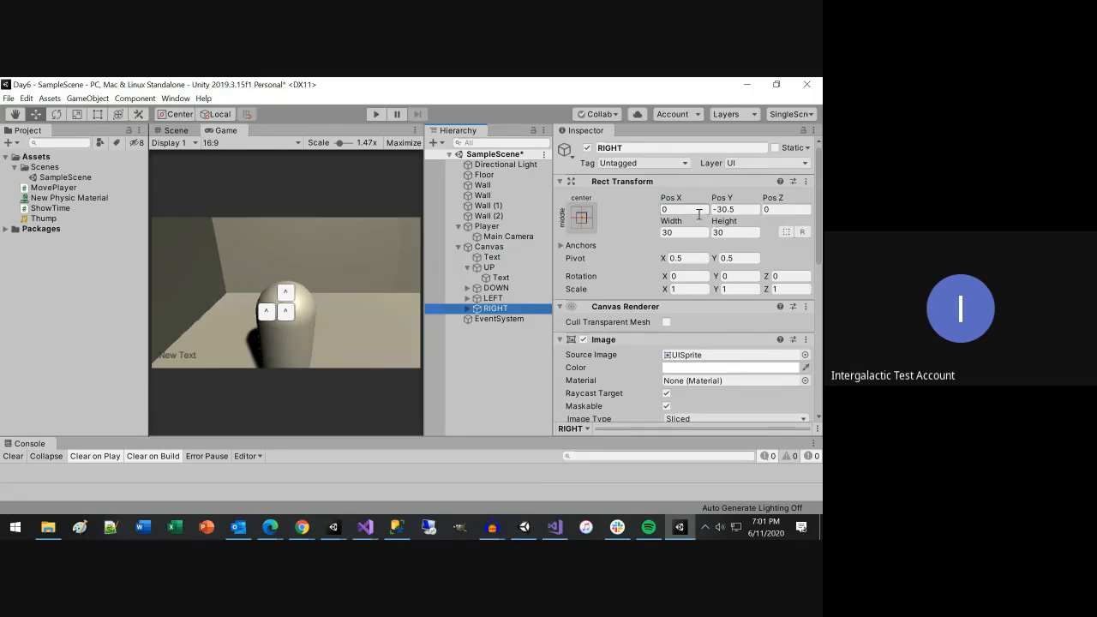
left_click(698, 212)
type("305")
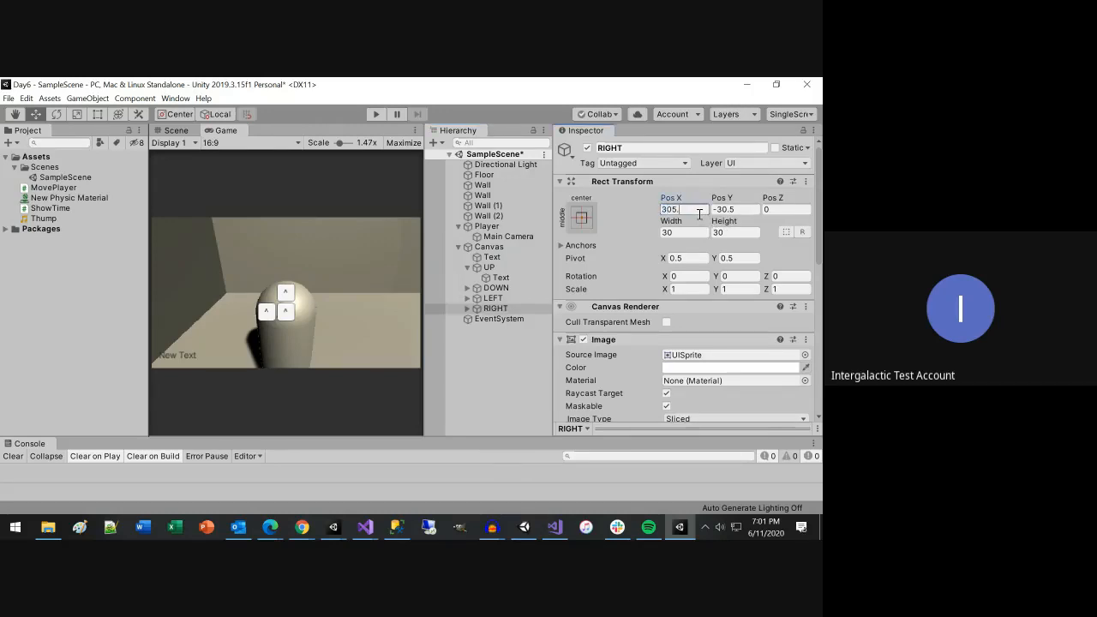
key("BackSpace")
type(".5")
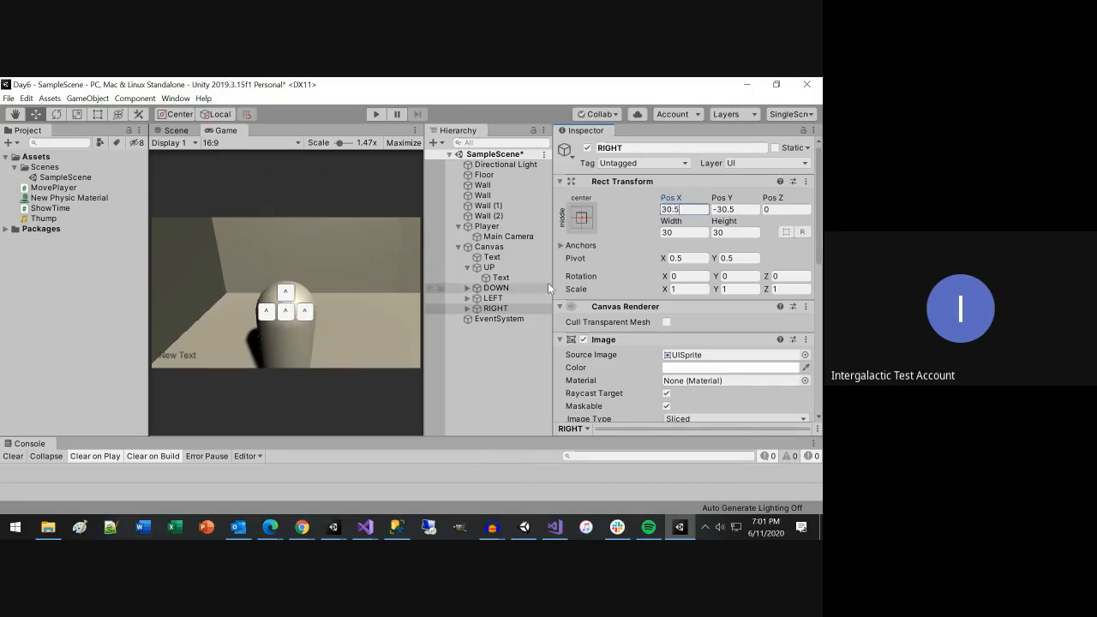
Step: Create an empty child object under the Canvas and name it Buttons
left_click(489, 267, "shift")
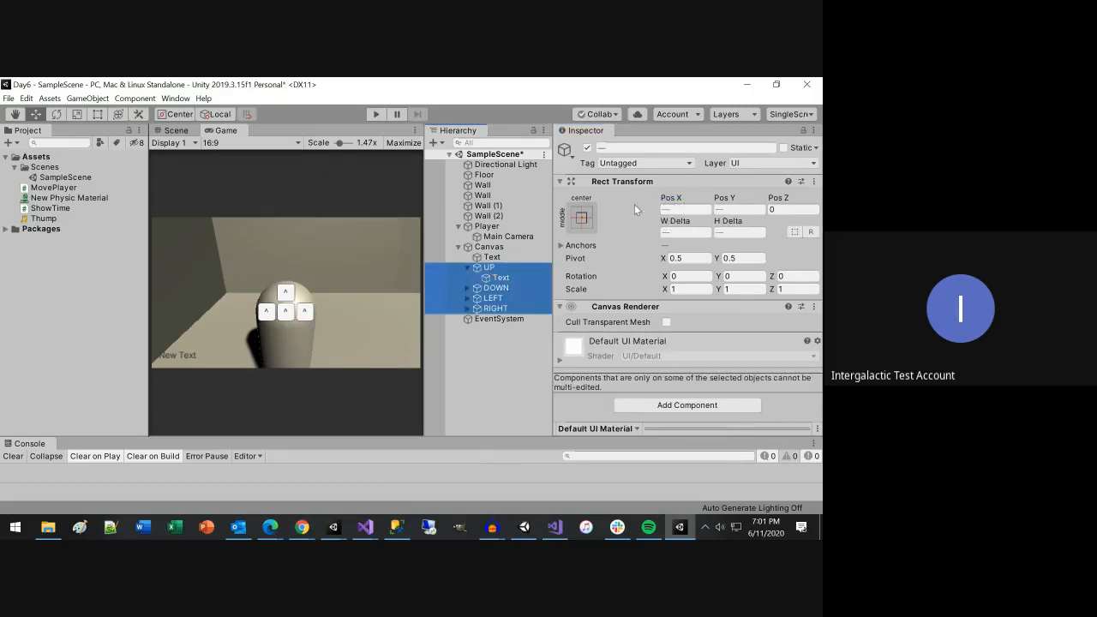
left_click(474, 339)
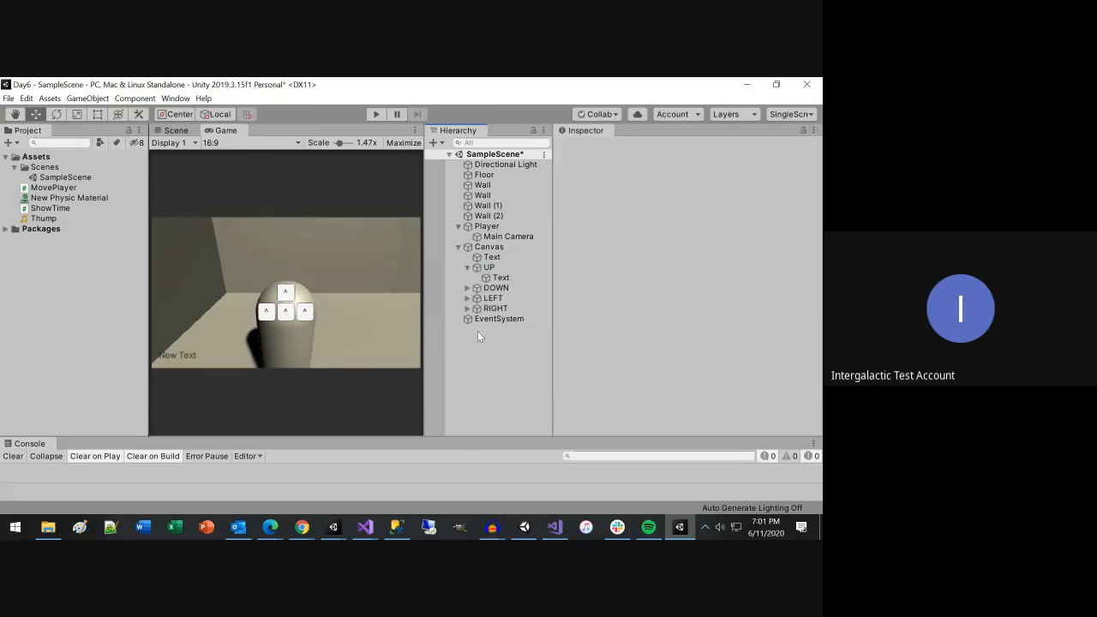
right_click(495, 248)
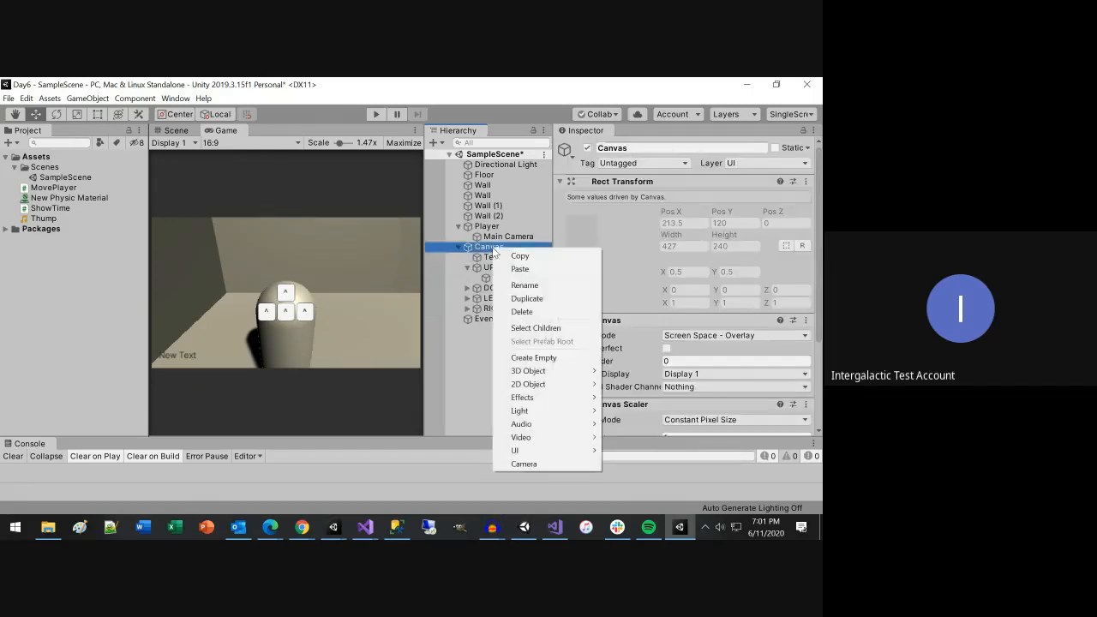
left_click(532, 357)
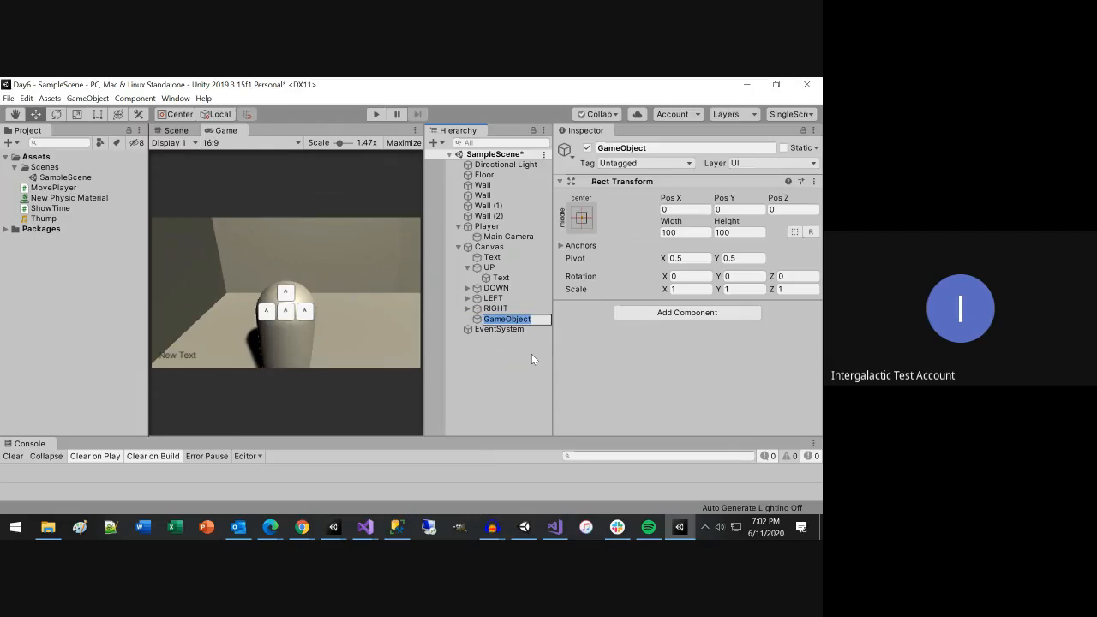
type("Buttons")
key("Return")
Step: Change the label in the DOWN button's child Text object to V
key("Up")
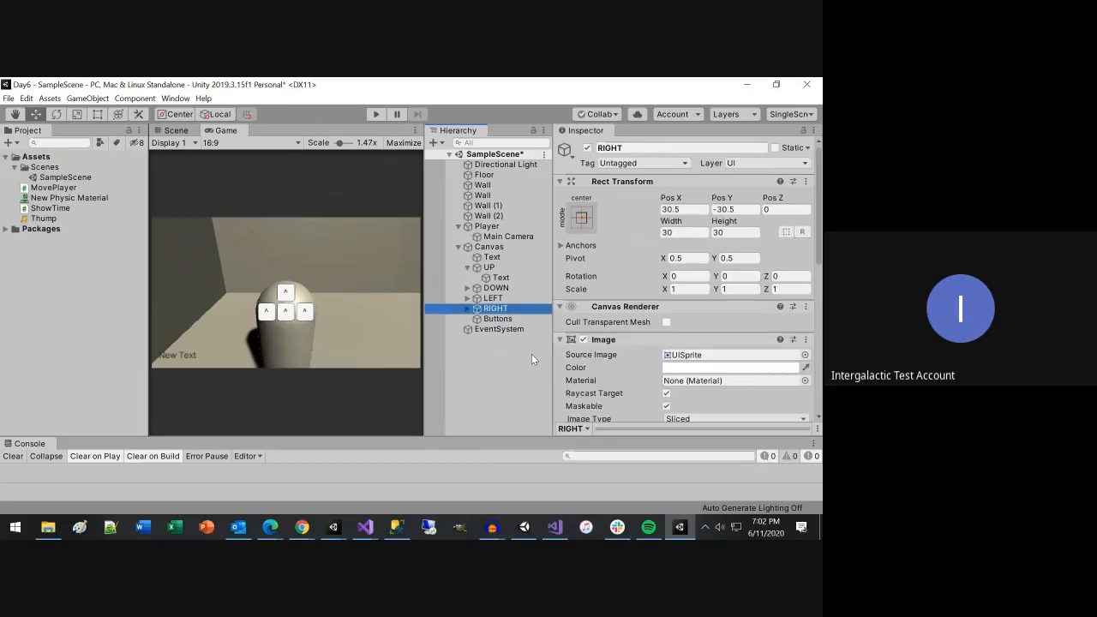
left_click(487, 278)
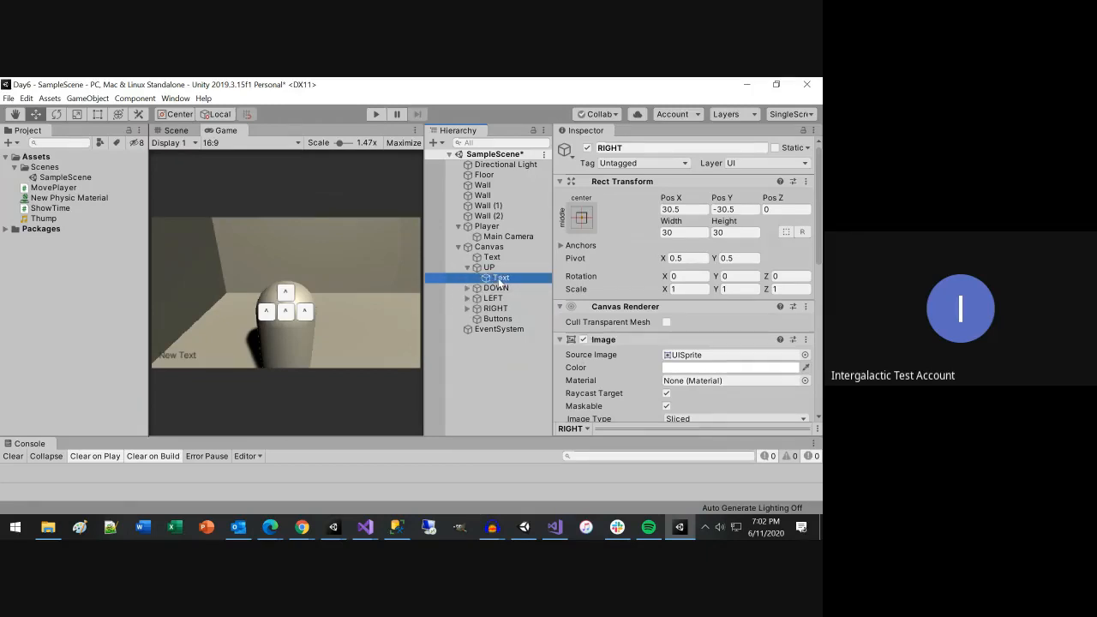
left_click(467, 288)
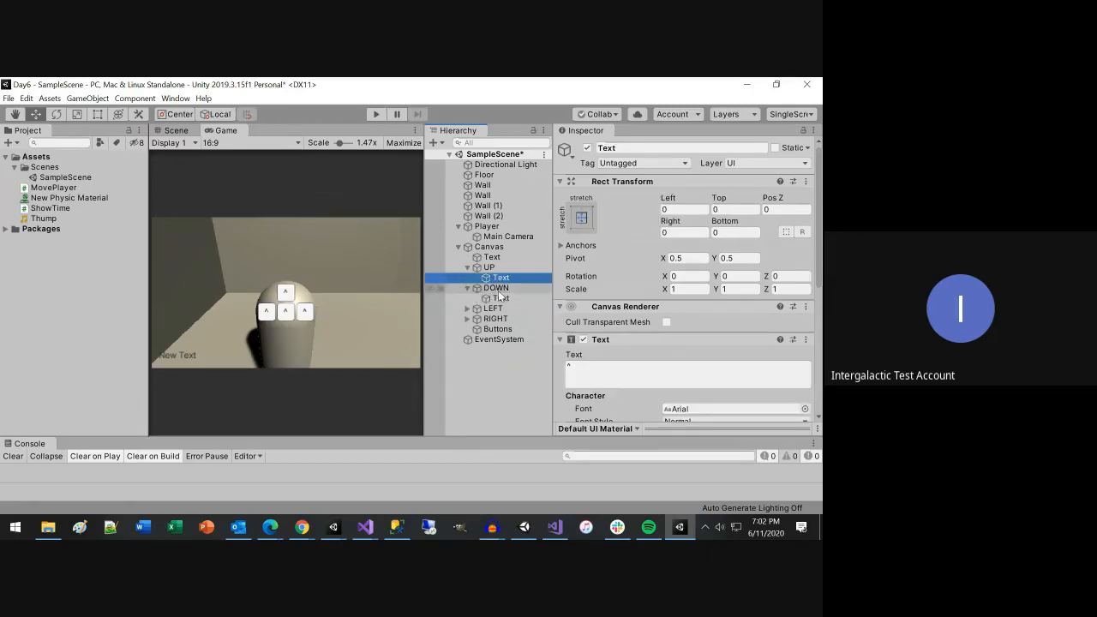
left_click(501, 298)
left_click(626, 376)
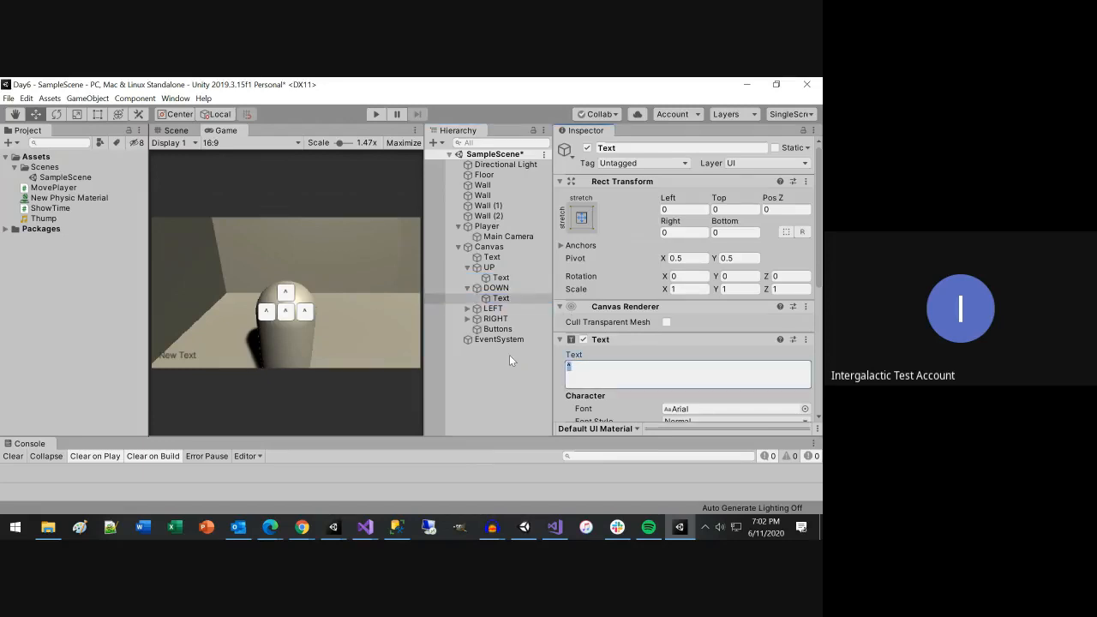
type("V")
Step: Change the LEFT button's label to < and the RIGHT button's label to > in their child Text objects
left_click(467, 309)
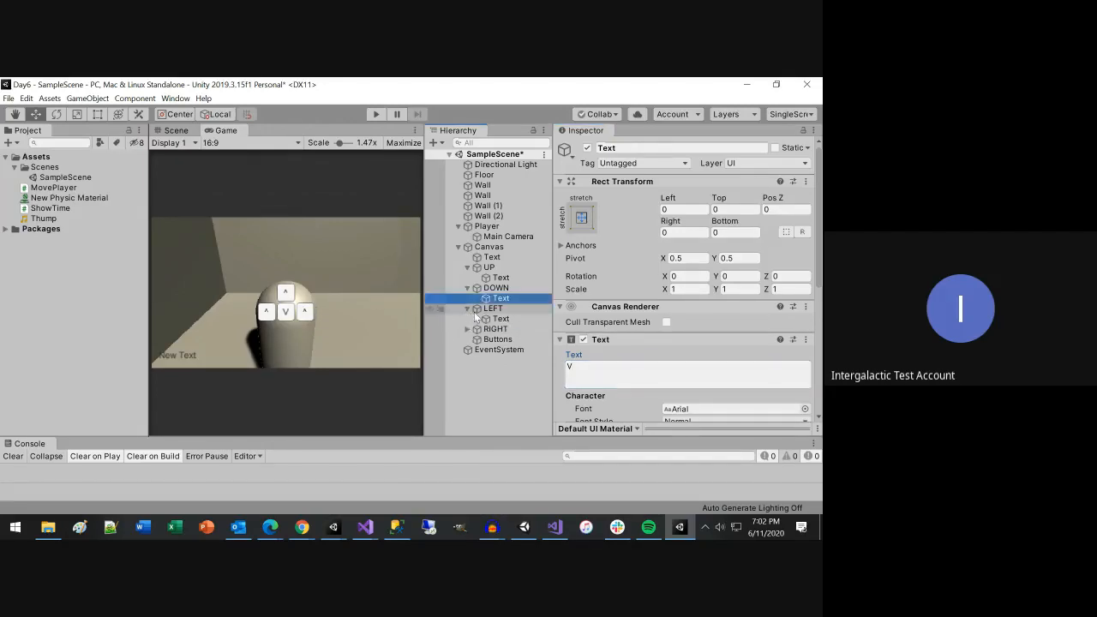
left_click(497, 318)
left_click(586, 368)
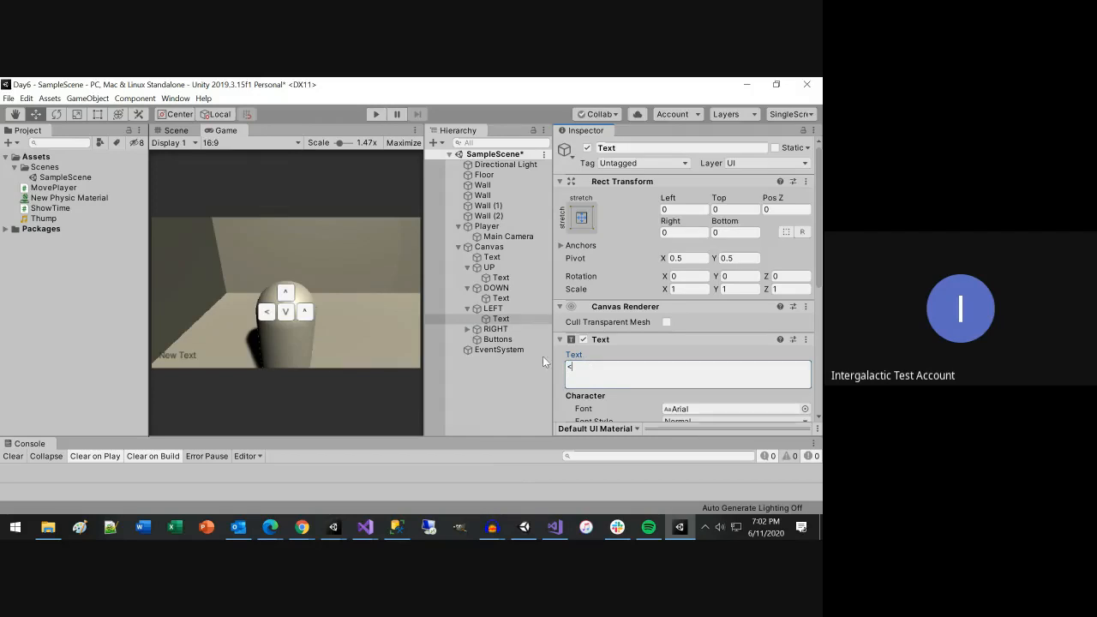
left_click(467, 329)
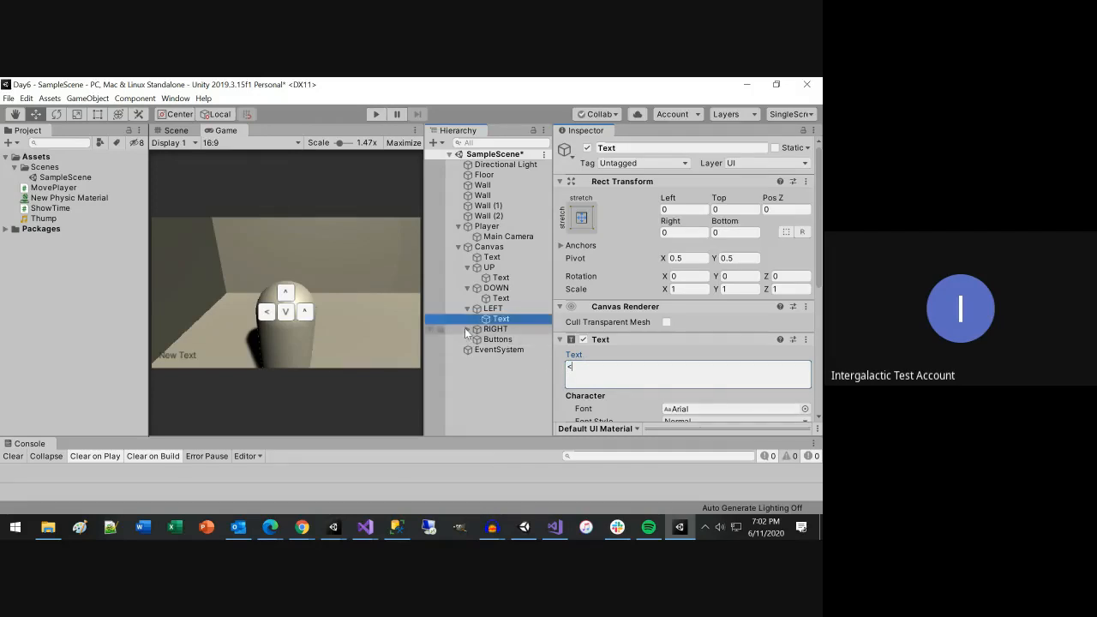
left_click(500, 340)
left_click(586, 366)
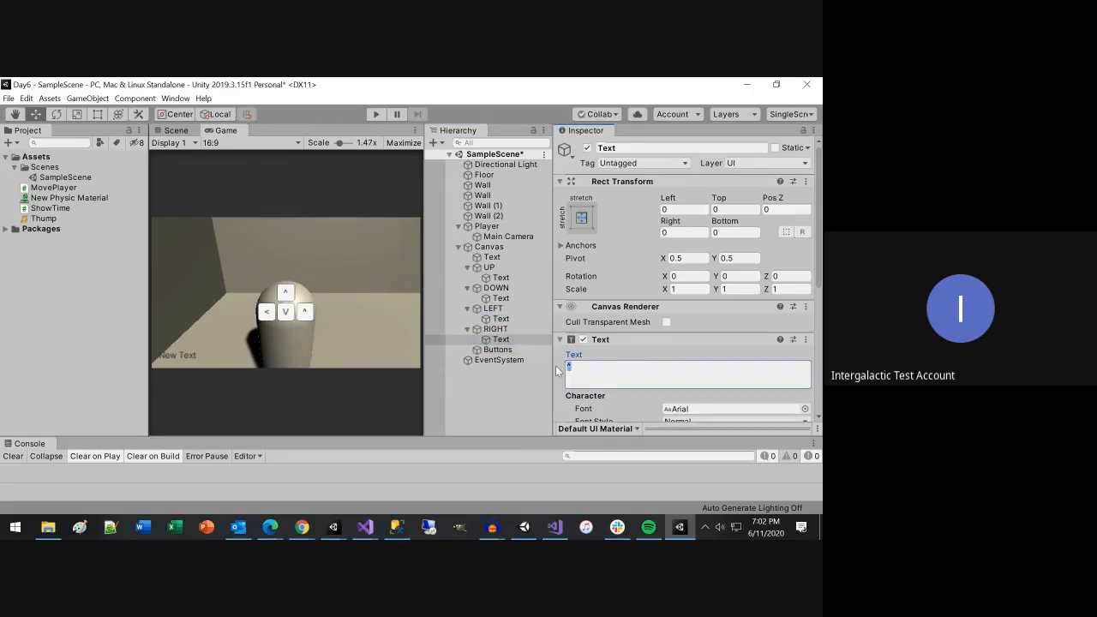
type(">")
Step: Set the font size of the UP button's child Text object to 22
left_click(500, 278)
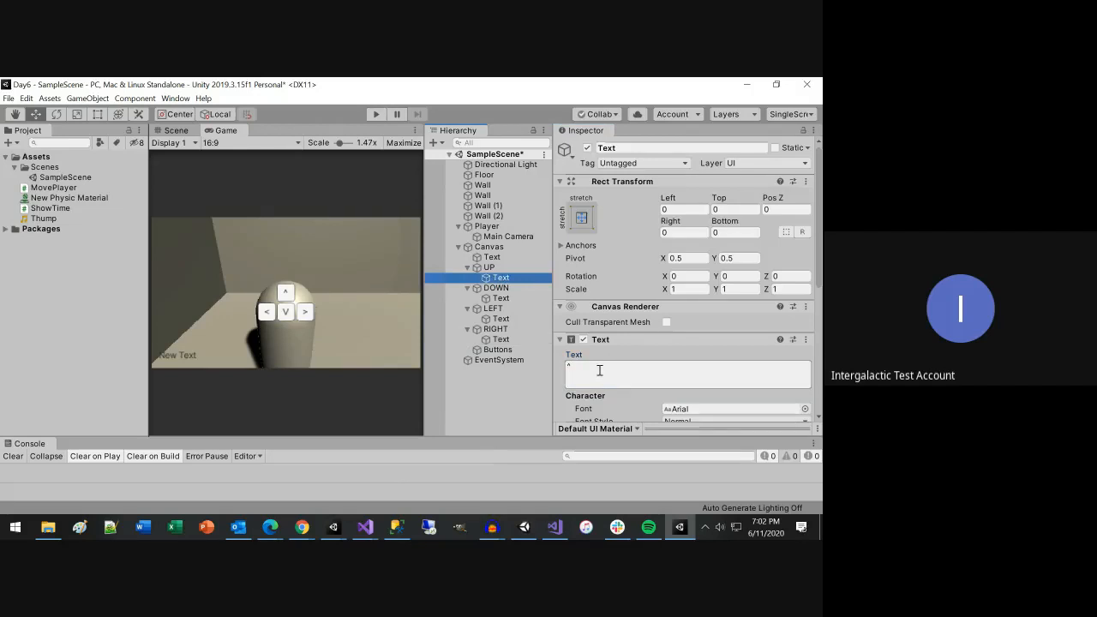
scroll(676, 384, "down", 3)
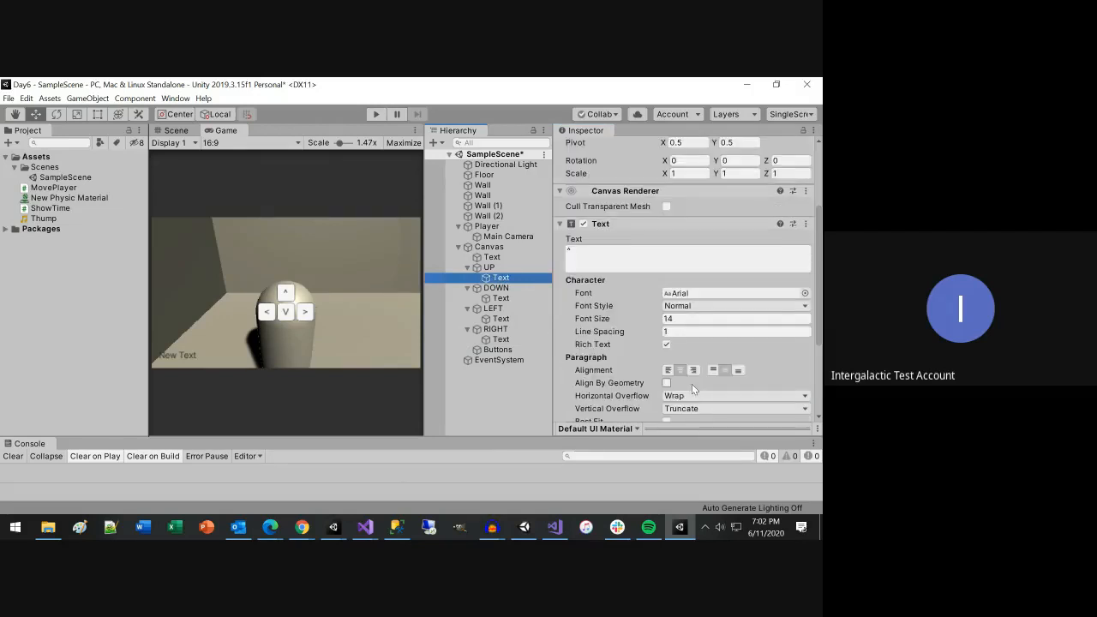
left_click(702, 317)
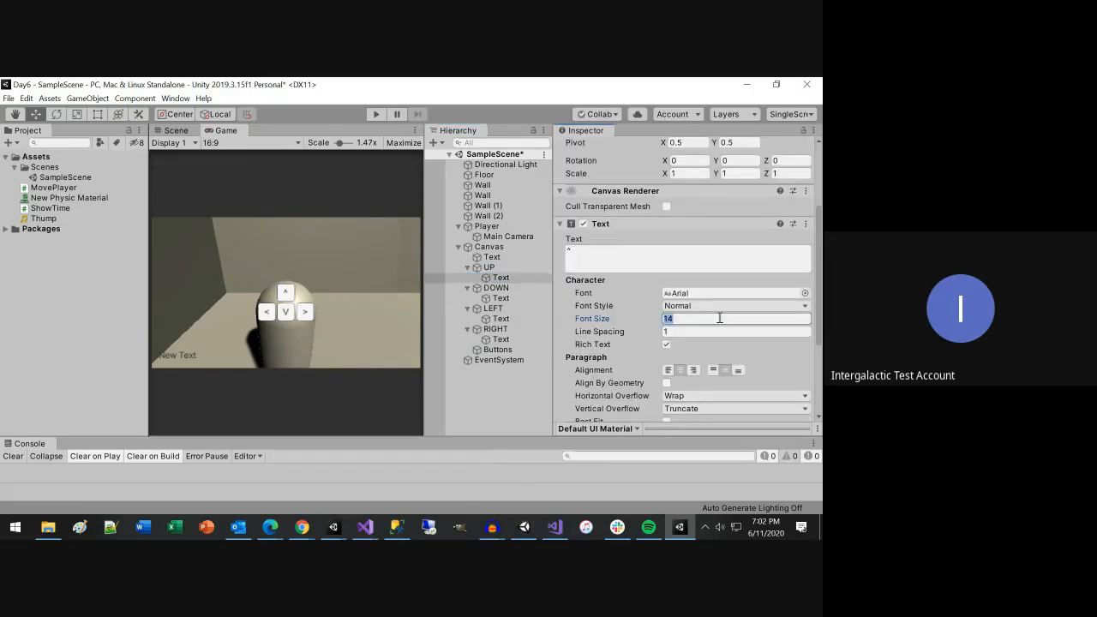
type("28")
Step: Make the UP, DOWN, LEFT and RIGHT buttons children of the Buttons object, with their own child objects collapsed
left_click(488, 267)
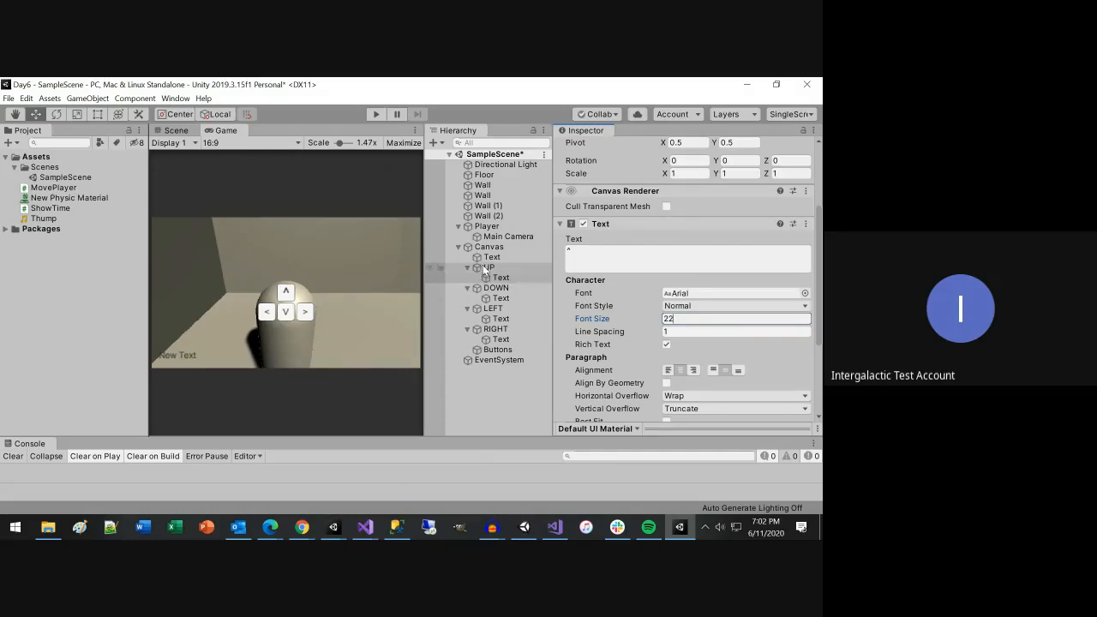
left_click(467, 268)
left_click(467, 269)
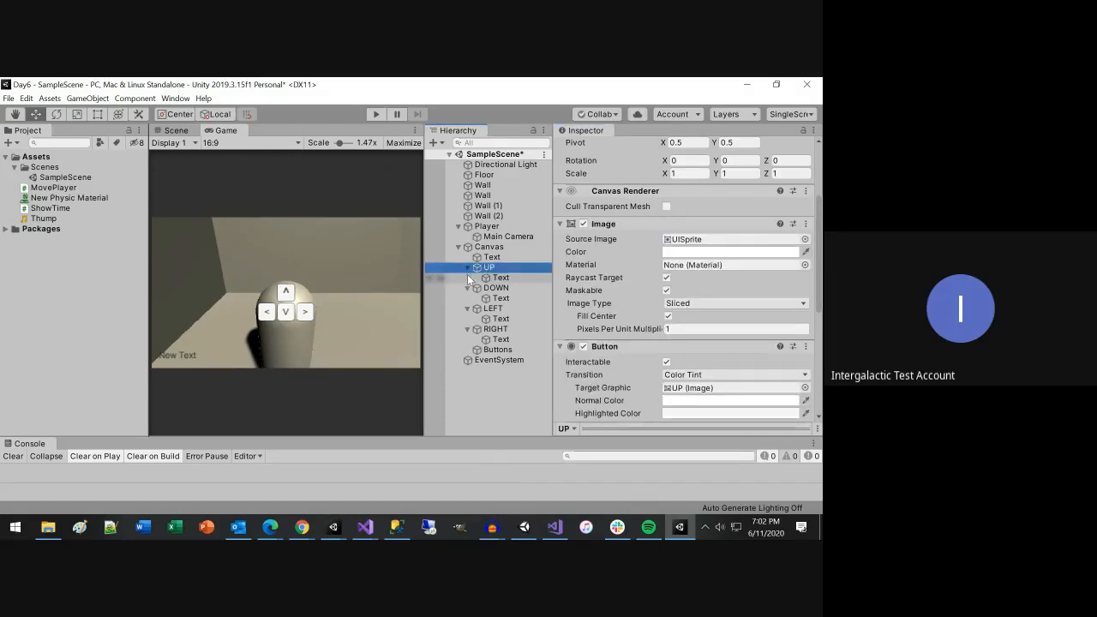
left_click(467, 267)
left_click(467, 278)
left_click(467, 288)
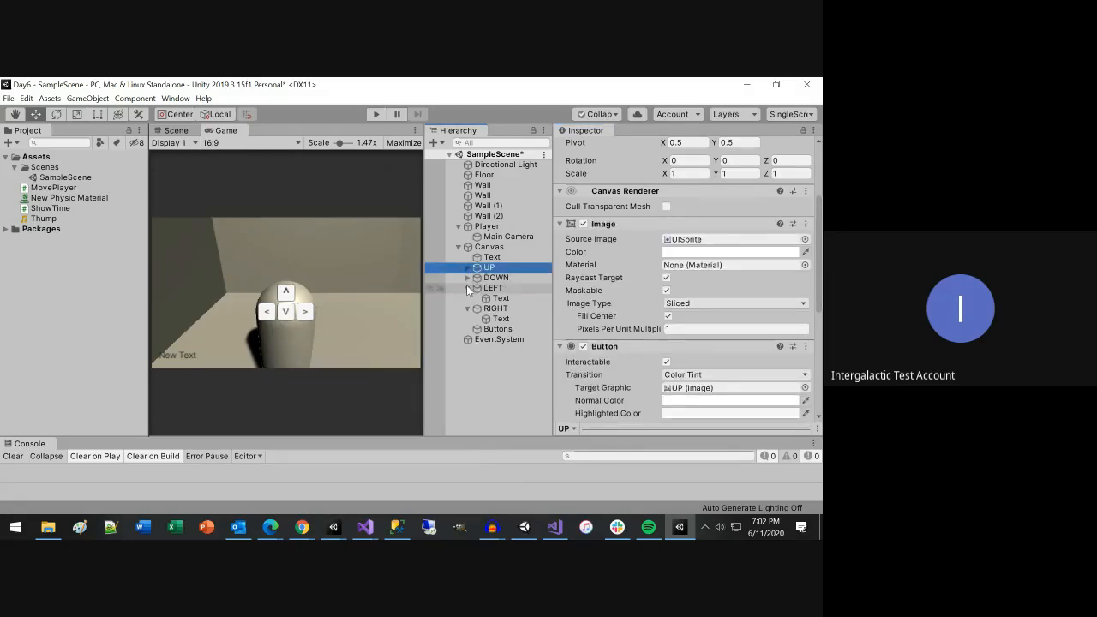
left_click(467, 298)
left_click(494, 298, "shift")
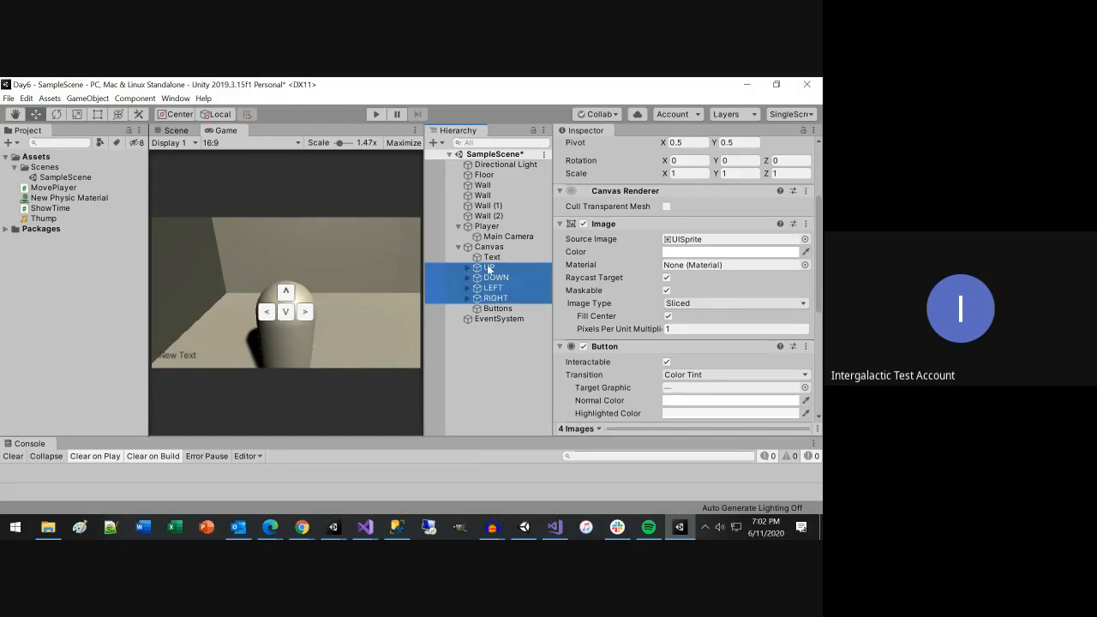
left_click_drag(485, 271, 502, 310)
Step: Move the Buttons group to the lower-right area of the game view, at Pos X 164.94 and Pos Y -69.94
left_click(492, 269)
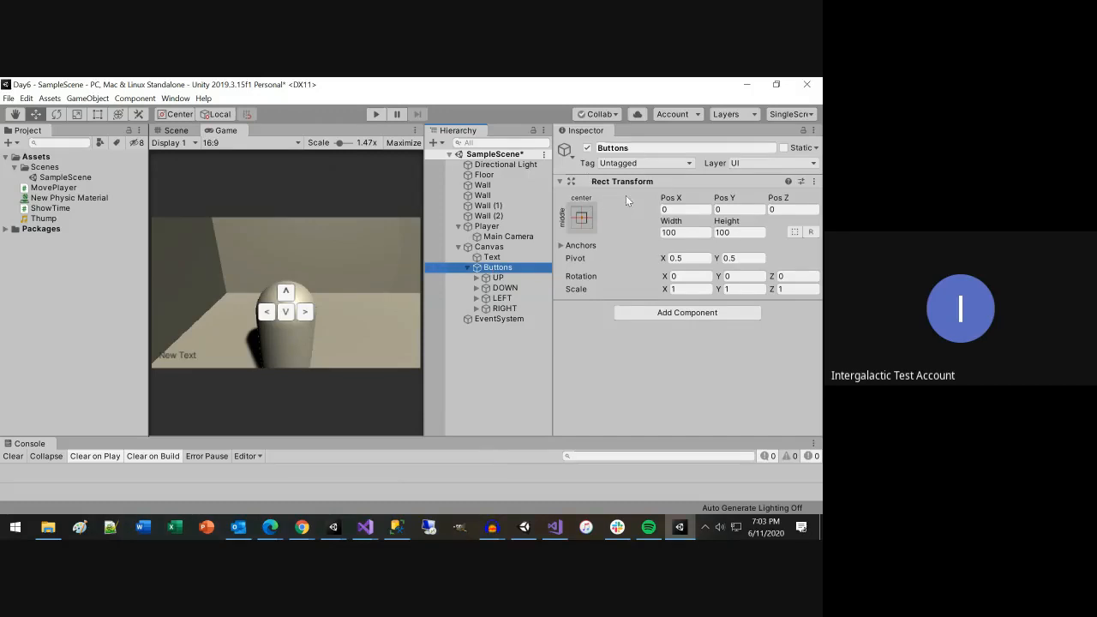
left_click_drag(668, 200, 67, 148)
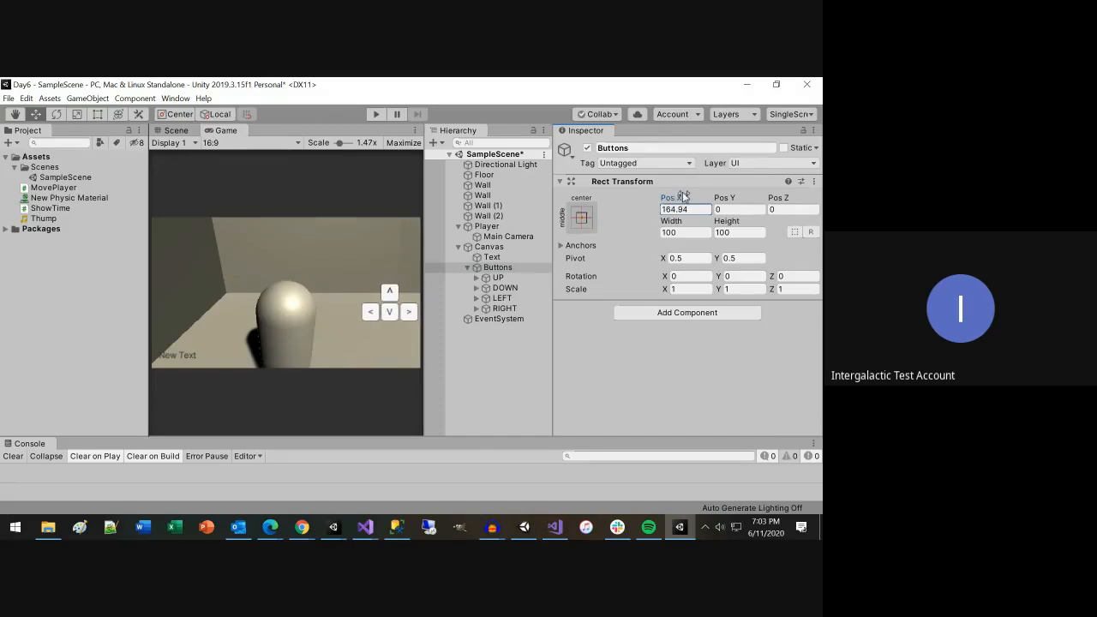
left_click(728, 200)
left_click_drag(730, 200, 53, 536)
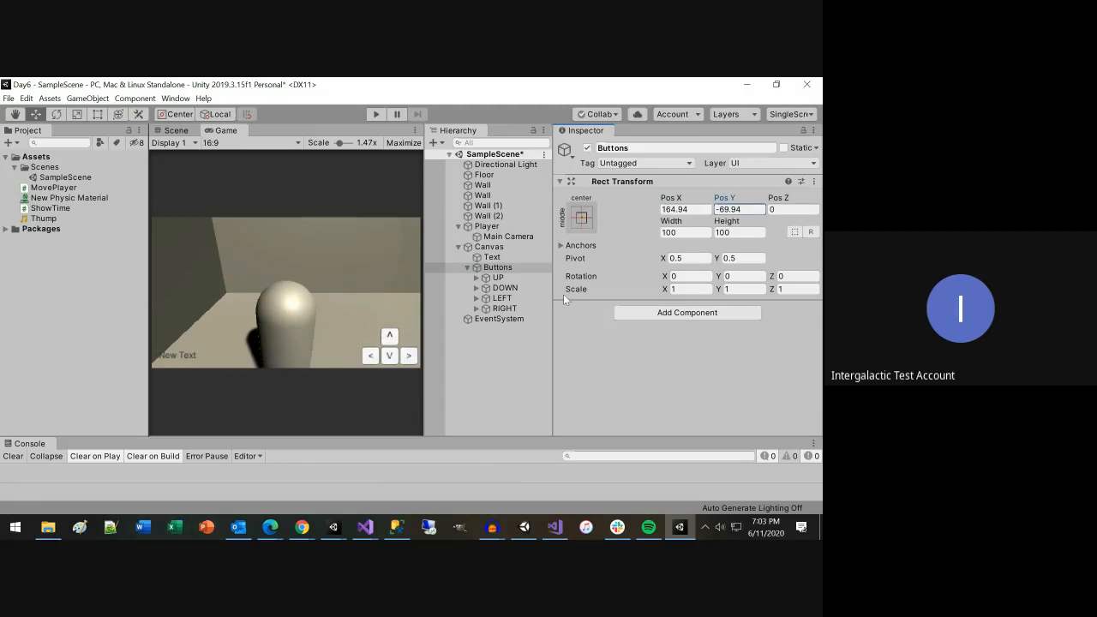
Step: Add an empty On Click entry to the UP button and keep it set to Runtime Only
left_click(477, 278)
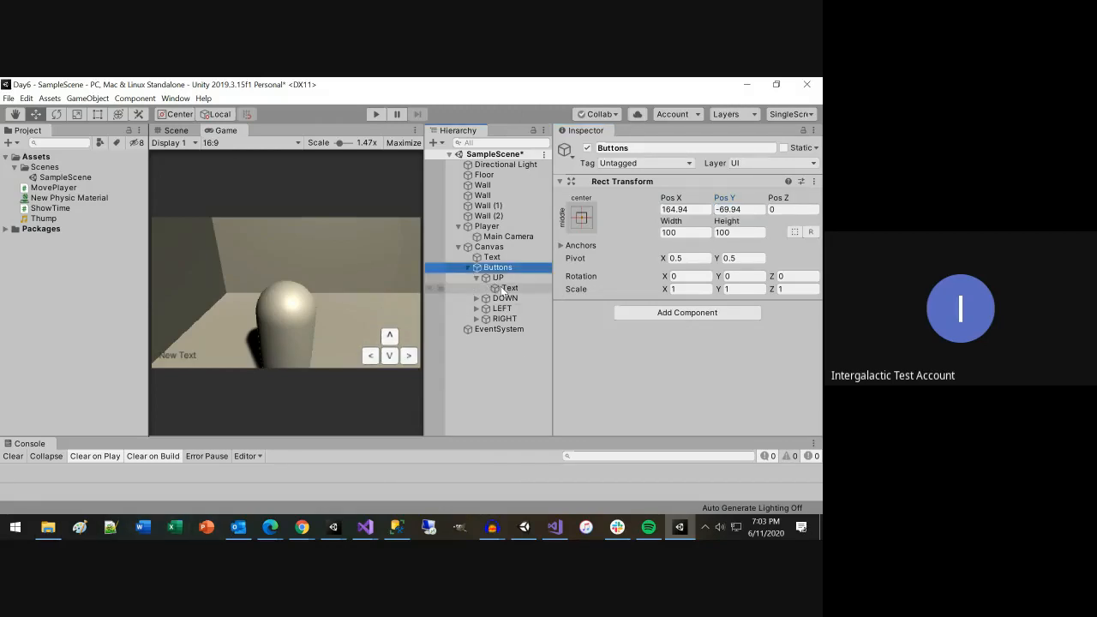
left_click(510, 287)
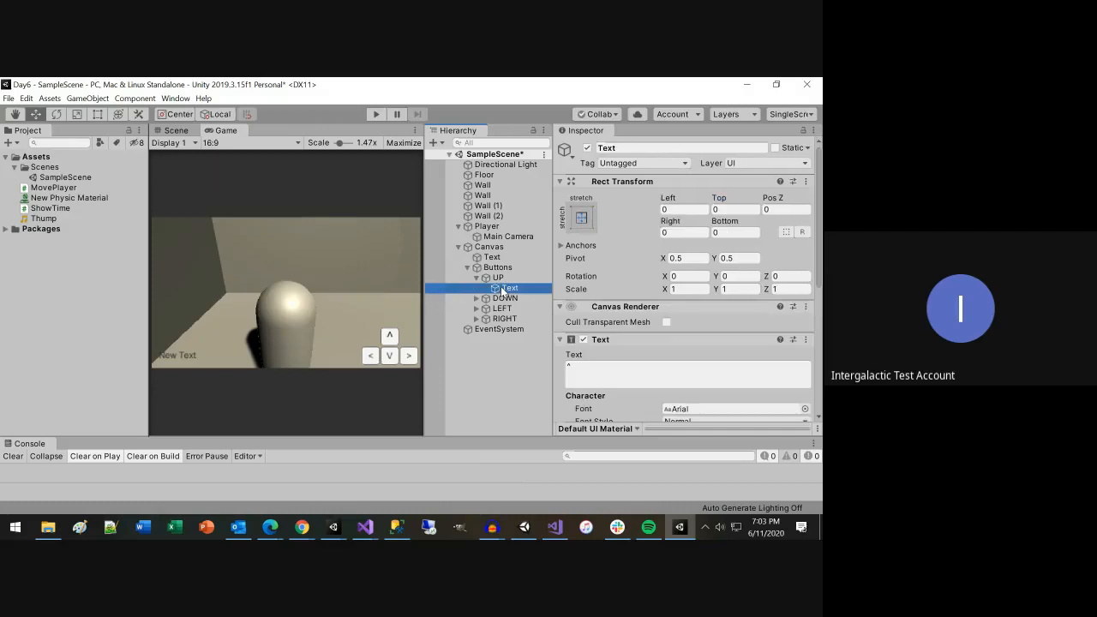
left_click(560, 340)
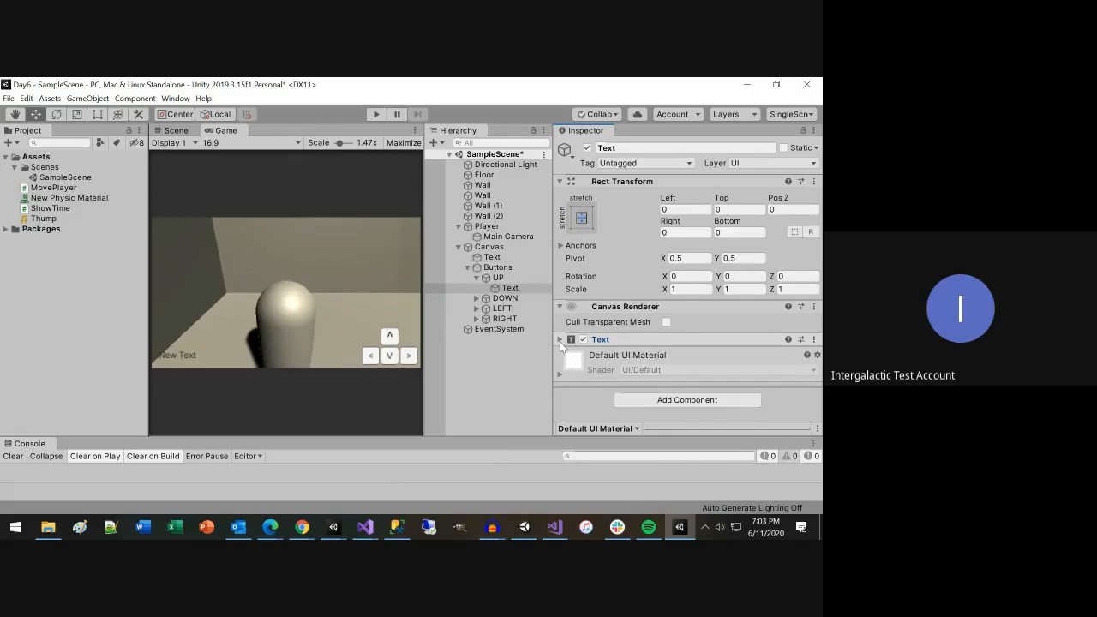
left_click(498, 279)
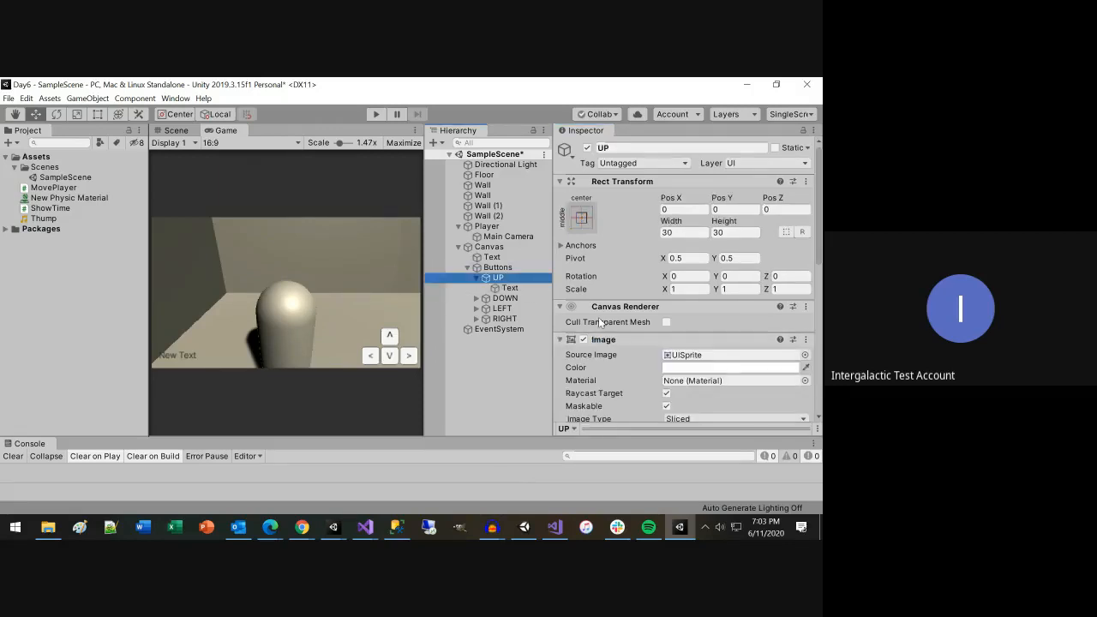
scroll(696, 349, "down", 6)
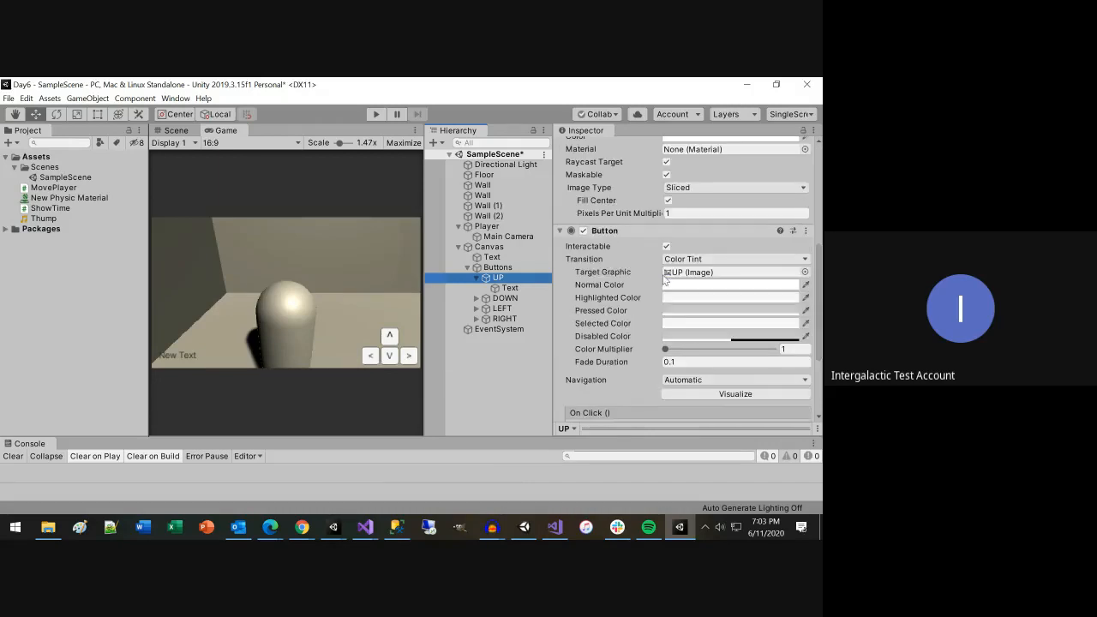
scroll(666, 319, "down", 3)
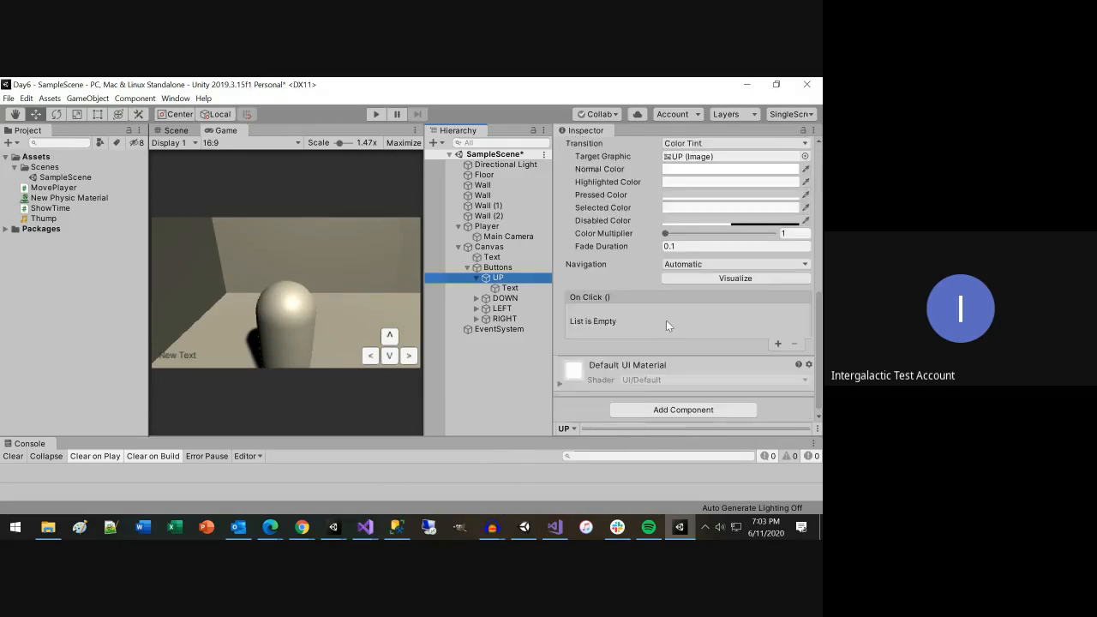
left_click(776, 344)
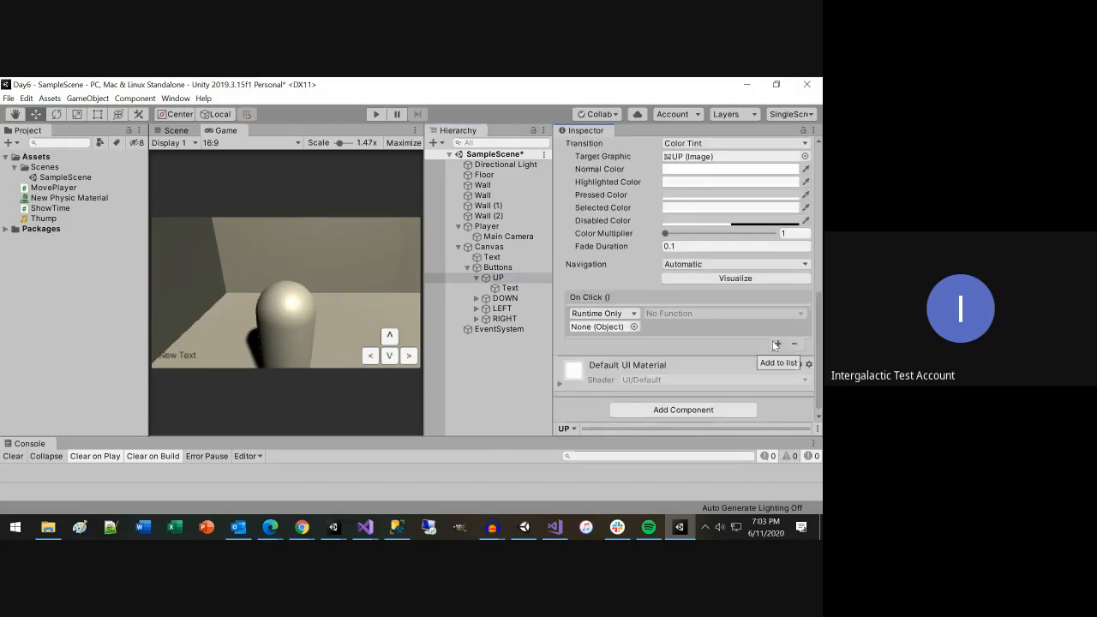
left_click(632, 314)
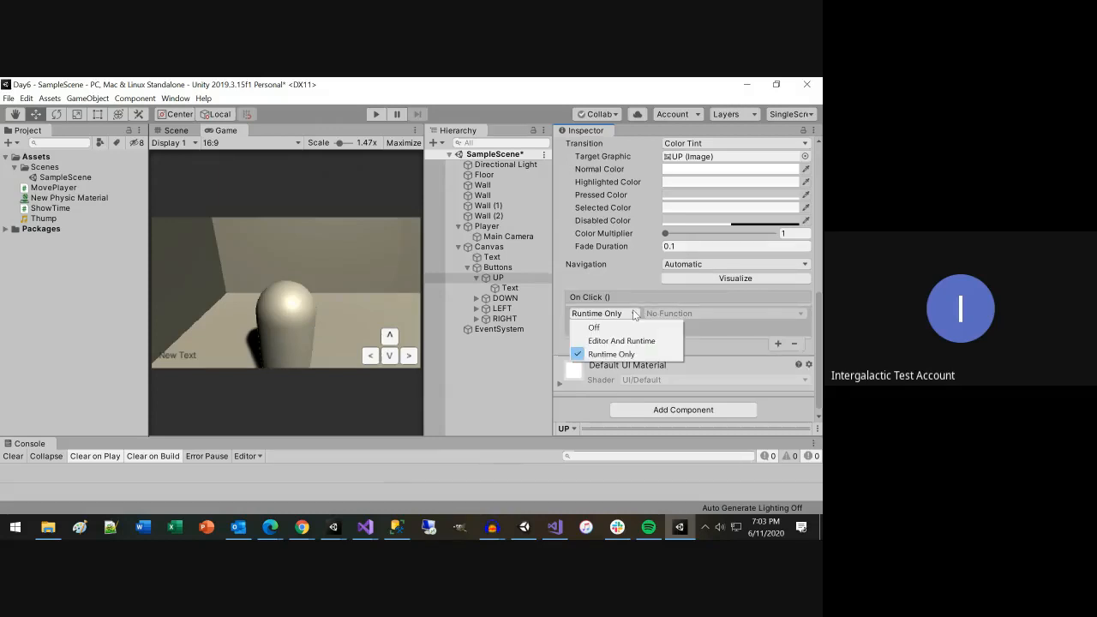
left_click(635, 314)
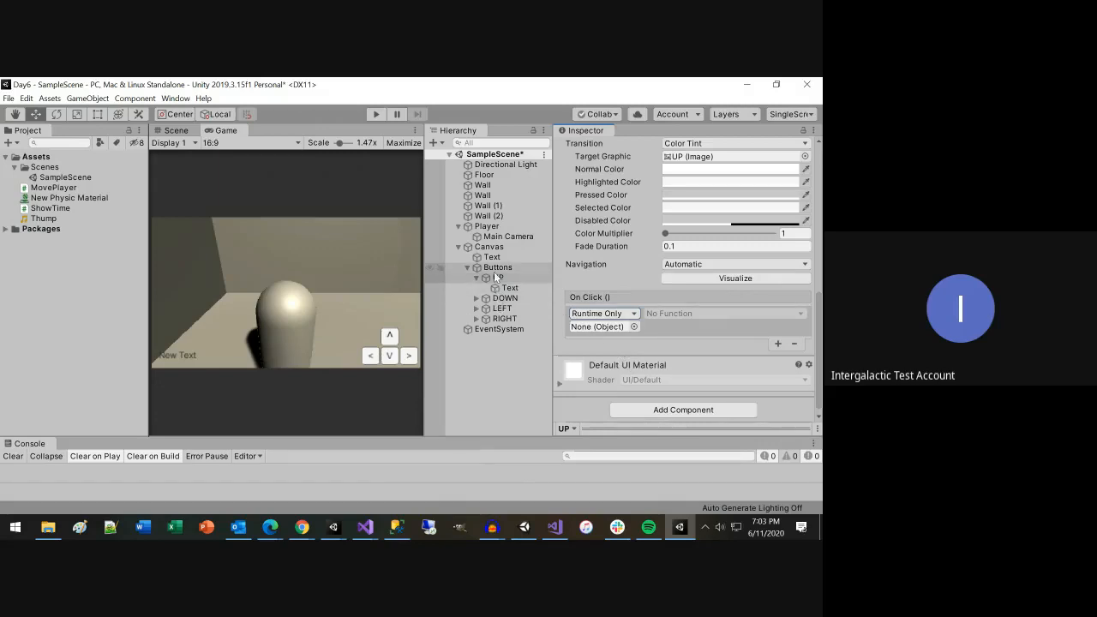
Step: Open the Player's MovePlayer script in Visual Studio and add an empty public void MoveUp() method below Update
left_click(494, 228)
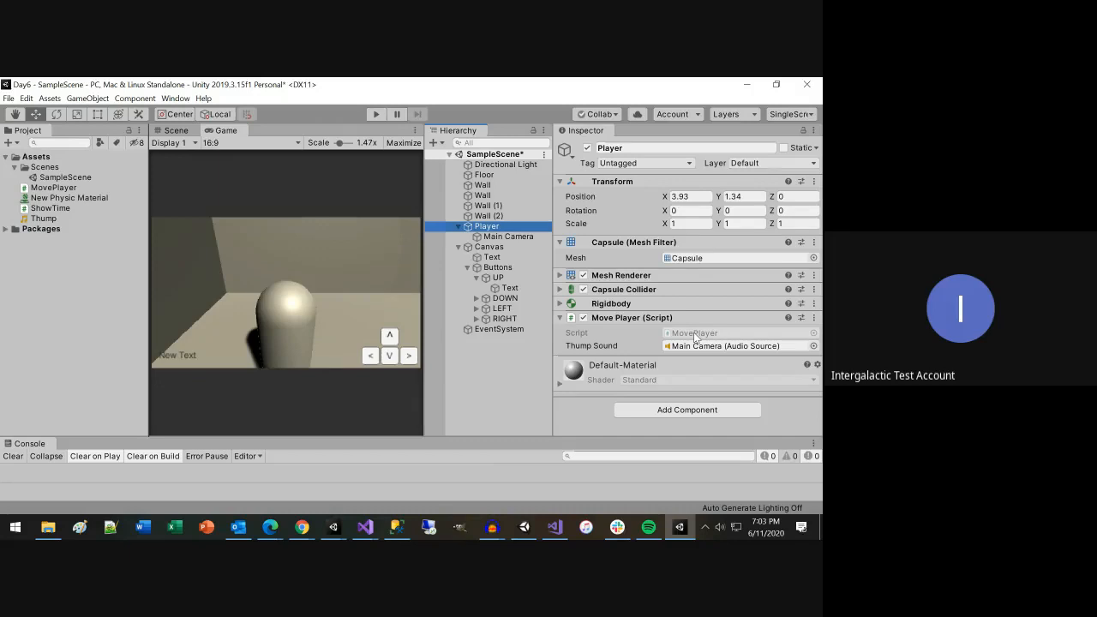
left_click(694, 333)
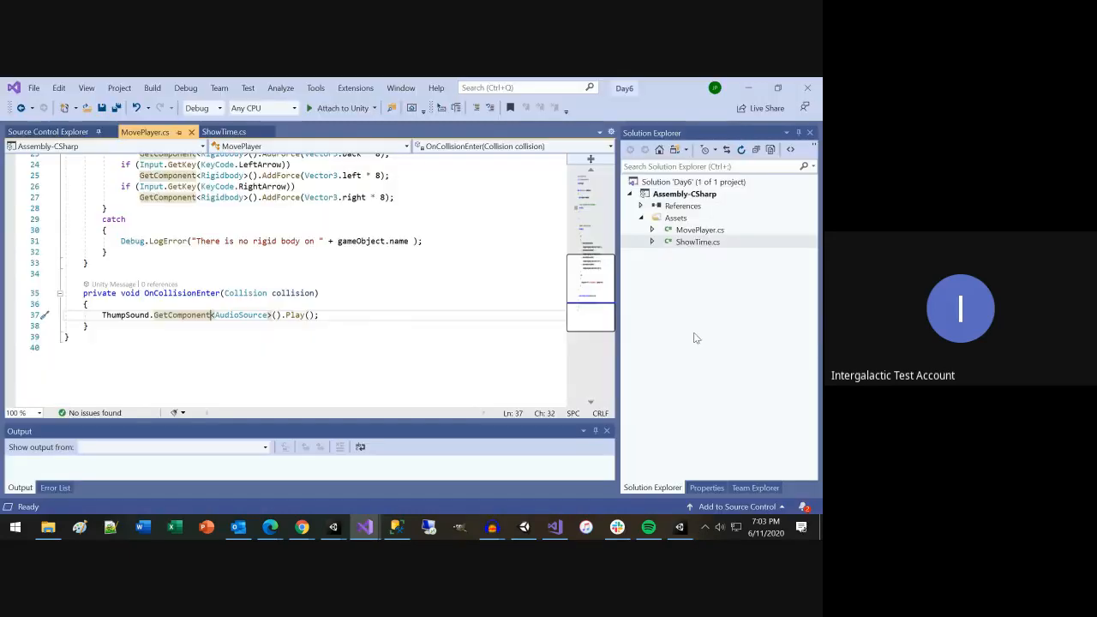
scroll(226, 220, "up", 3)
left_click(117, 363)
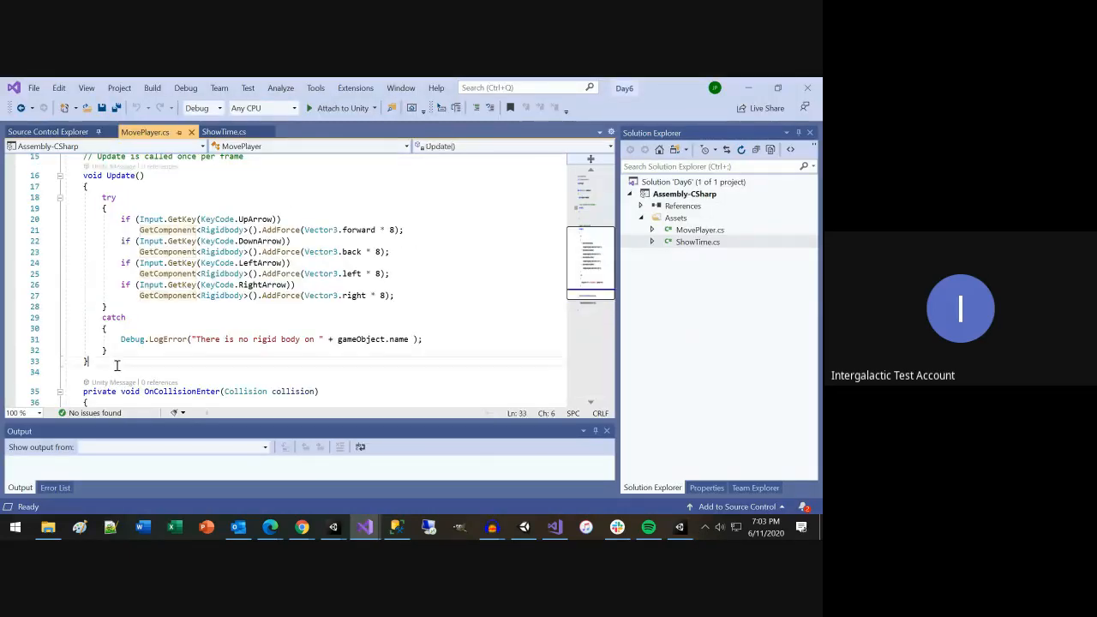
key("Return")
key("Return")
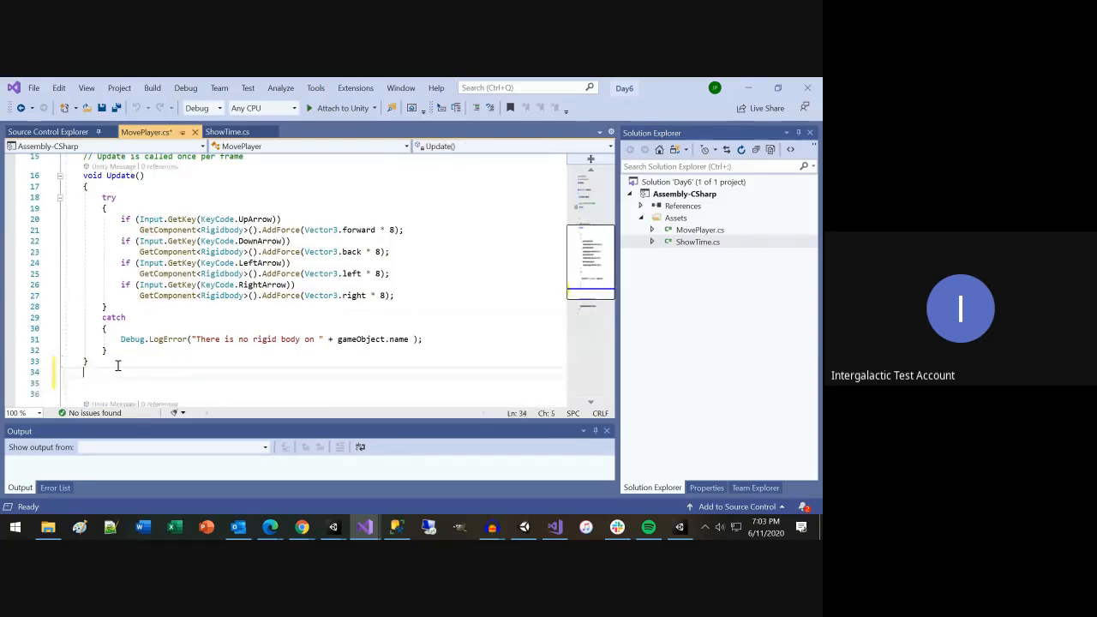
type("public")
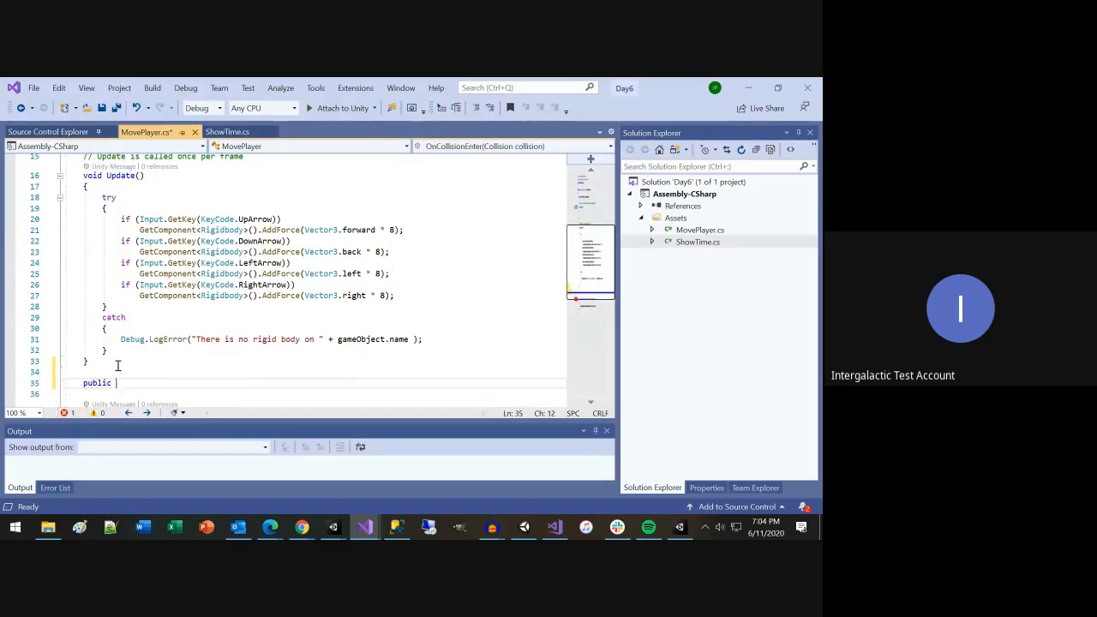
type(" void MoveU")
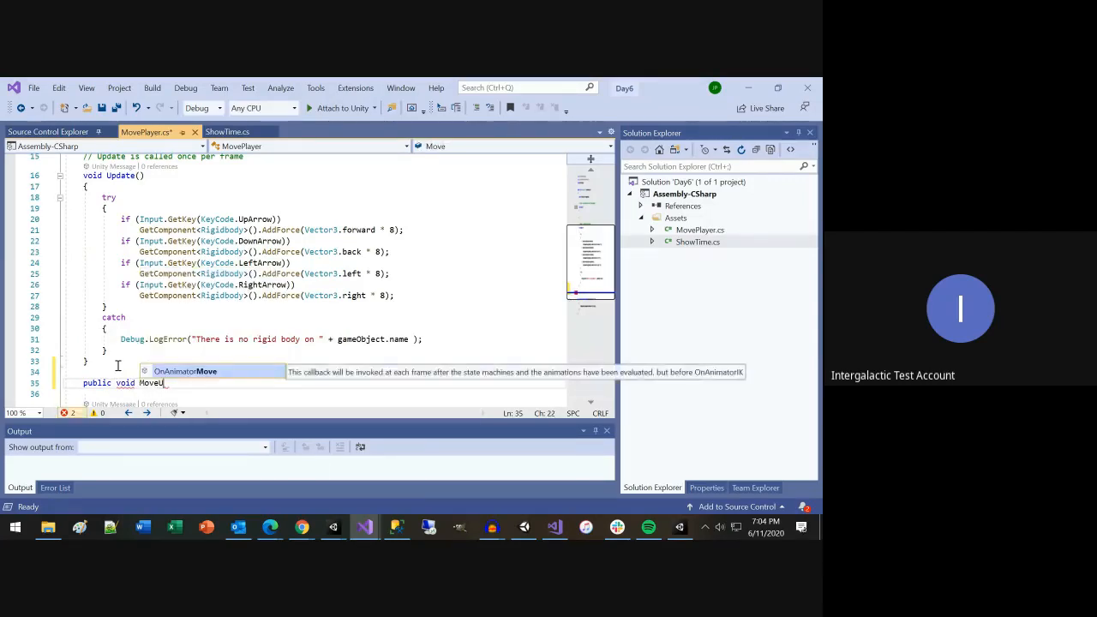
type("p()")
key("Return")
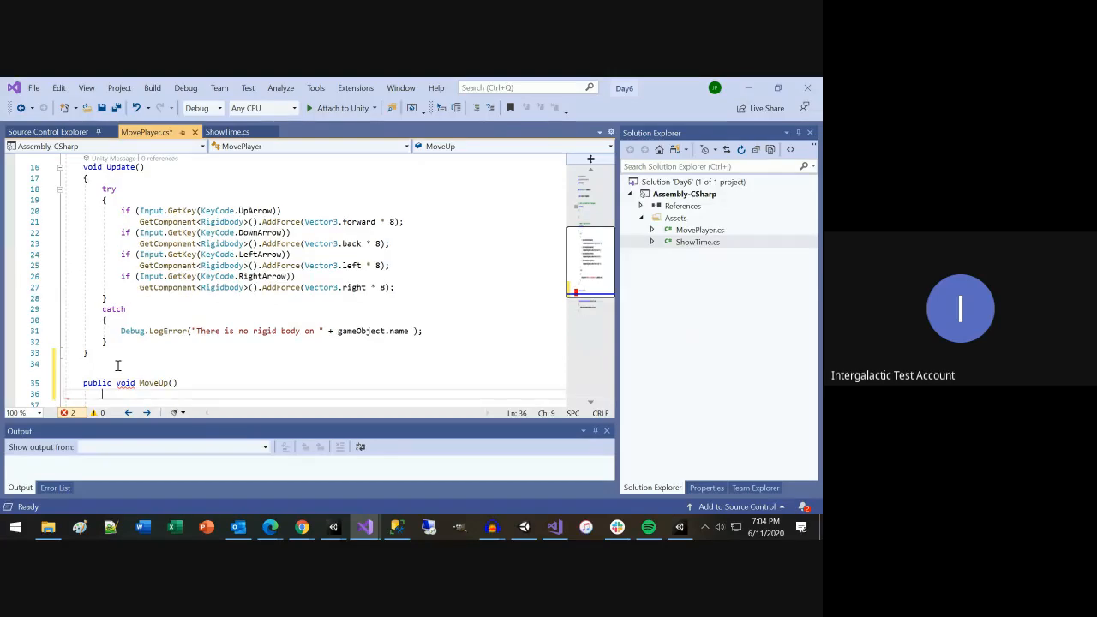
type("{")
key("Return")
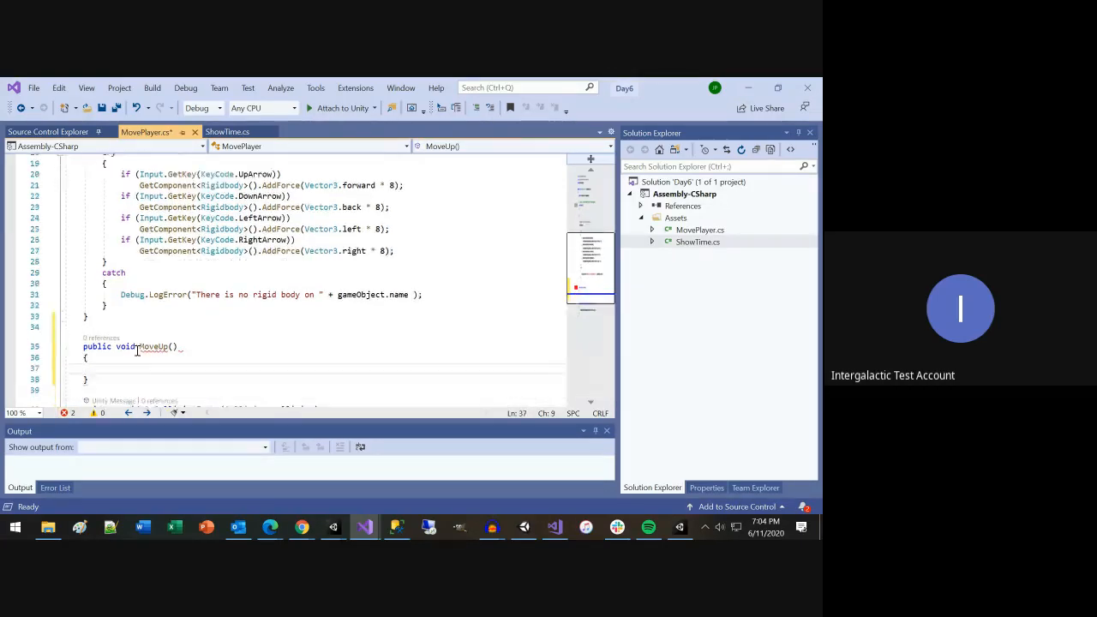
Step: Copy the GetComponent<Rigidbody>().AddForce(Vector3.forward * 8); line from Update into the body of MoveUp
scroll(137, 350, "down", 2)
scroll(139, 349, "up", 2)
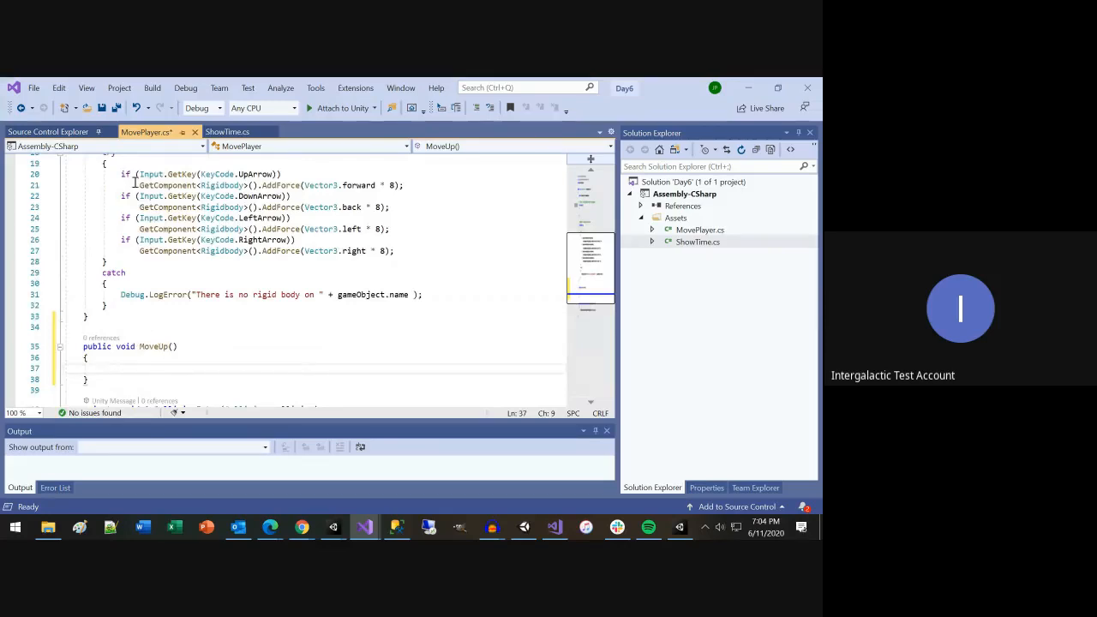
left_click(135, 185)
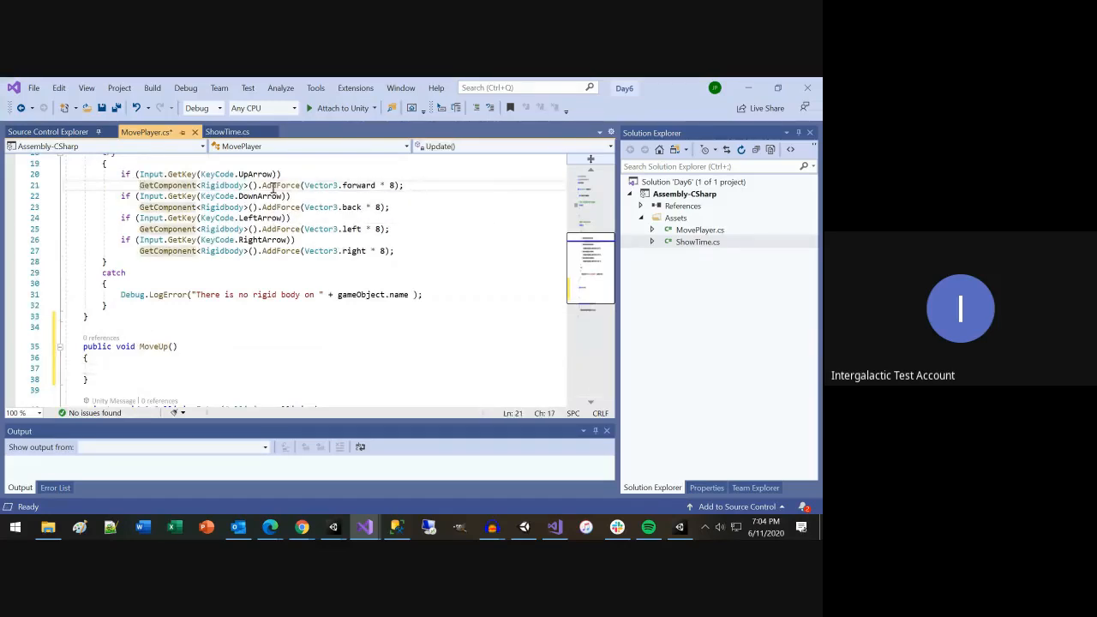
key("shift+End")
key("ctrl+c")
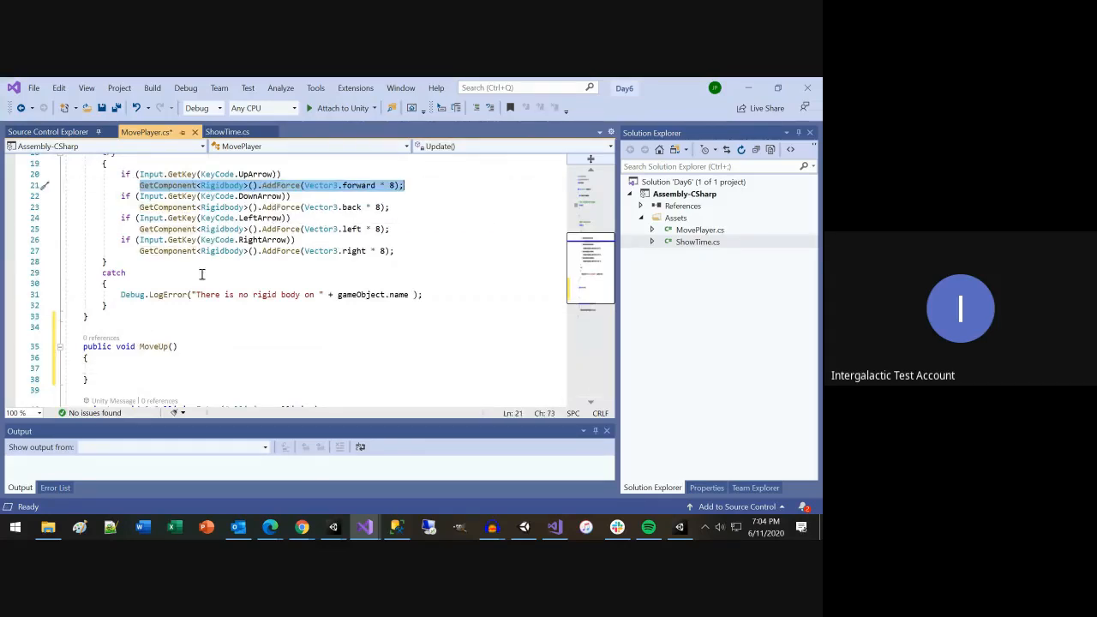
left_click(126, 370)
key("ctrl+v")
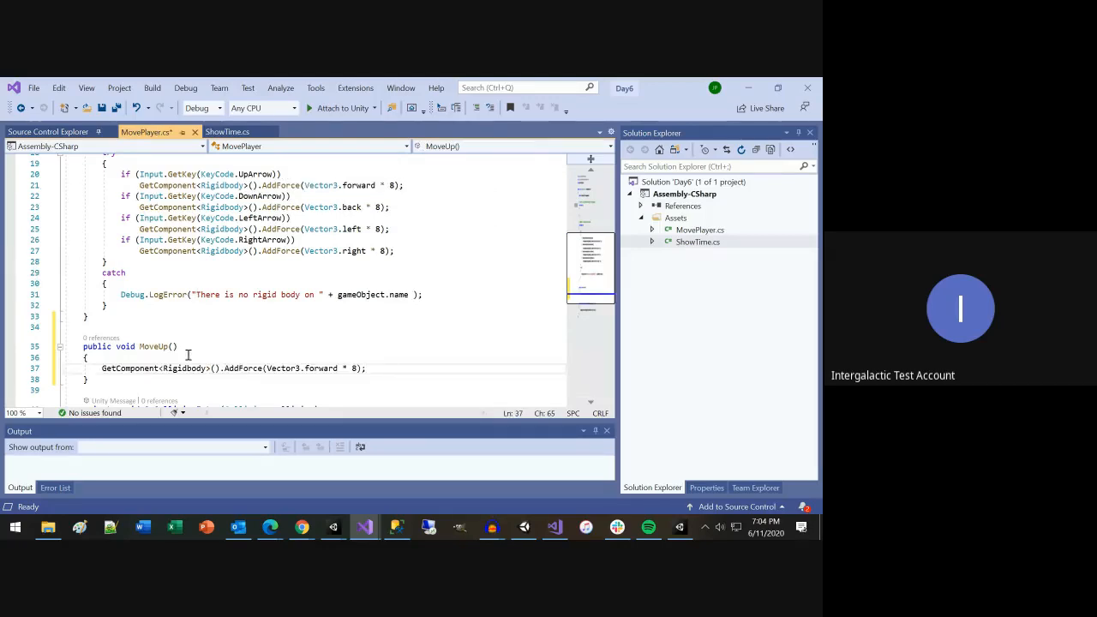
Step: Add an empty public void MoveDown() method with braces below MoveUp
key("Down")
key("Down")
key("Down")
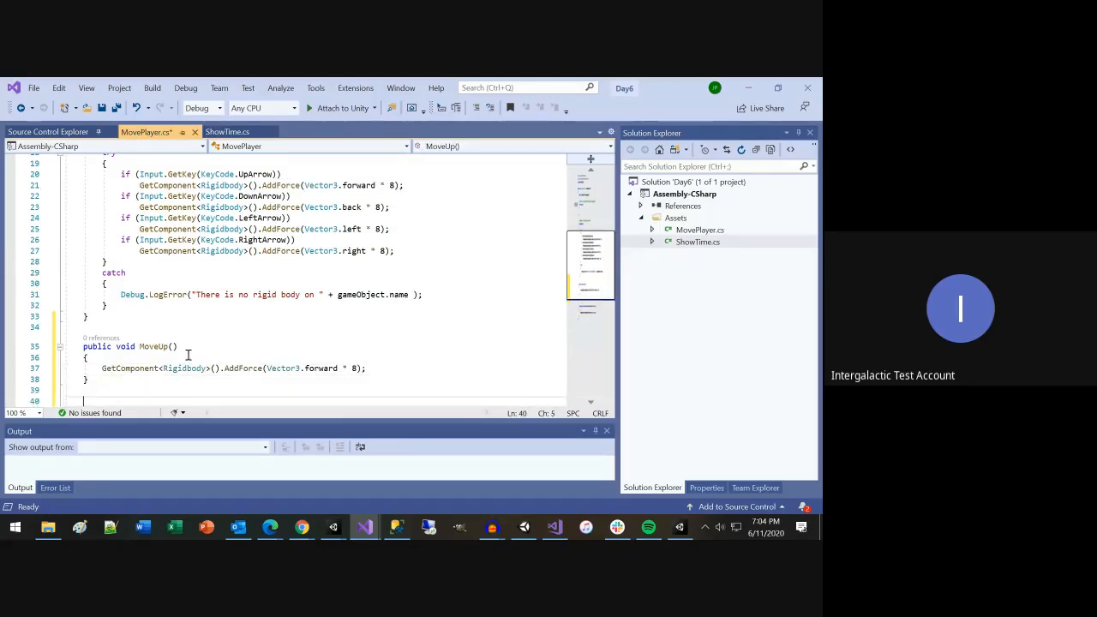
type("public vo")
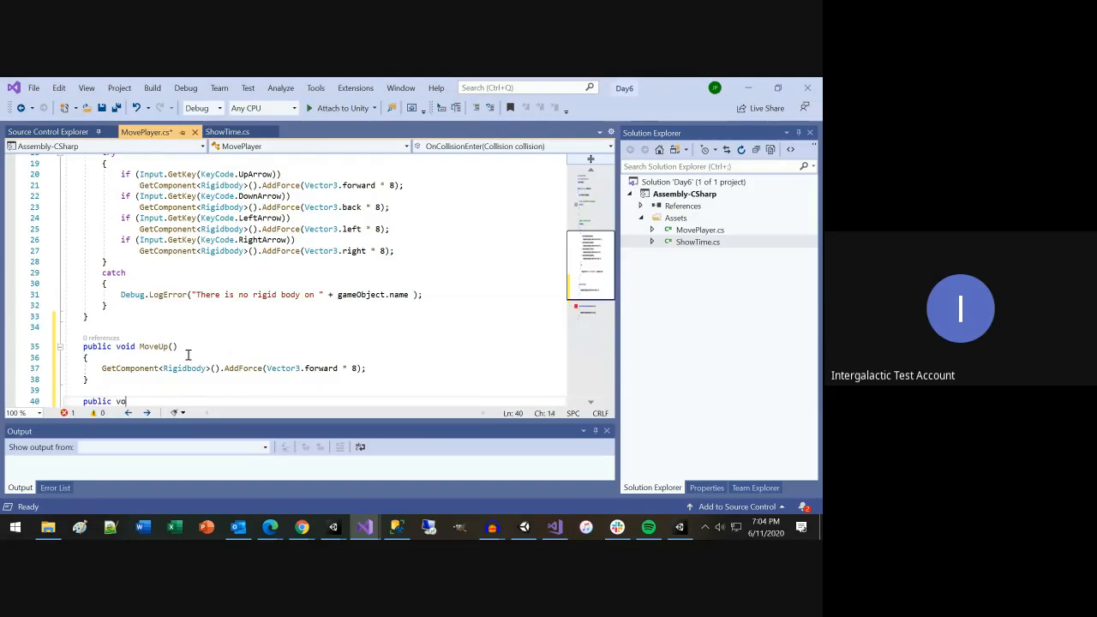
type("id Mo")
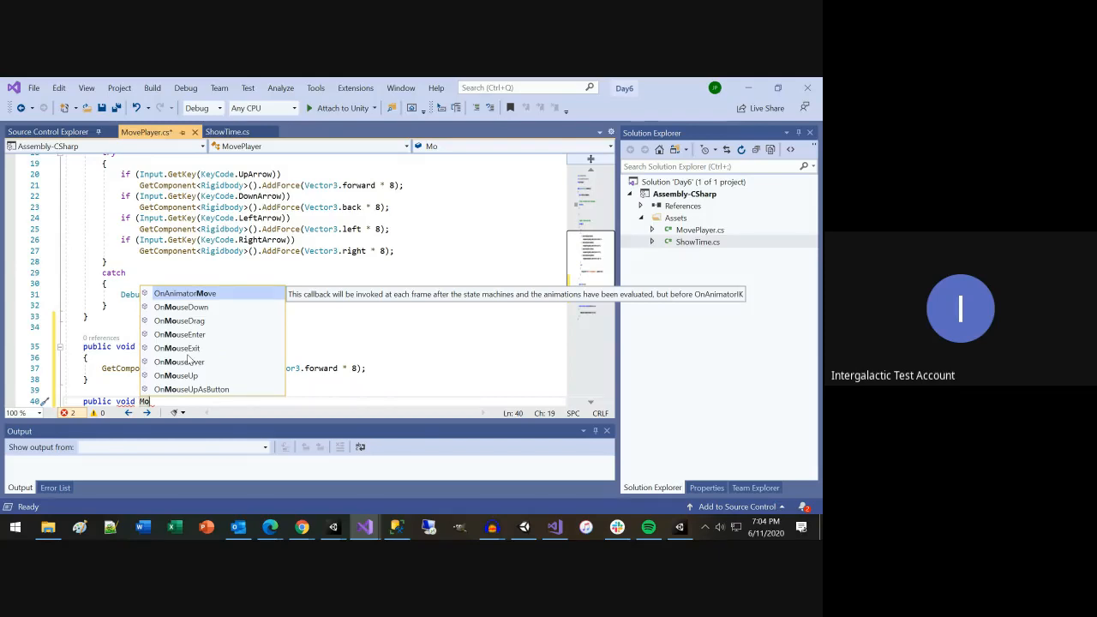
type("veDown()")
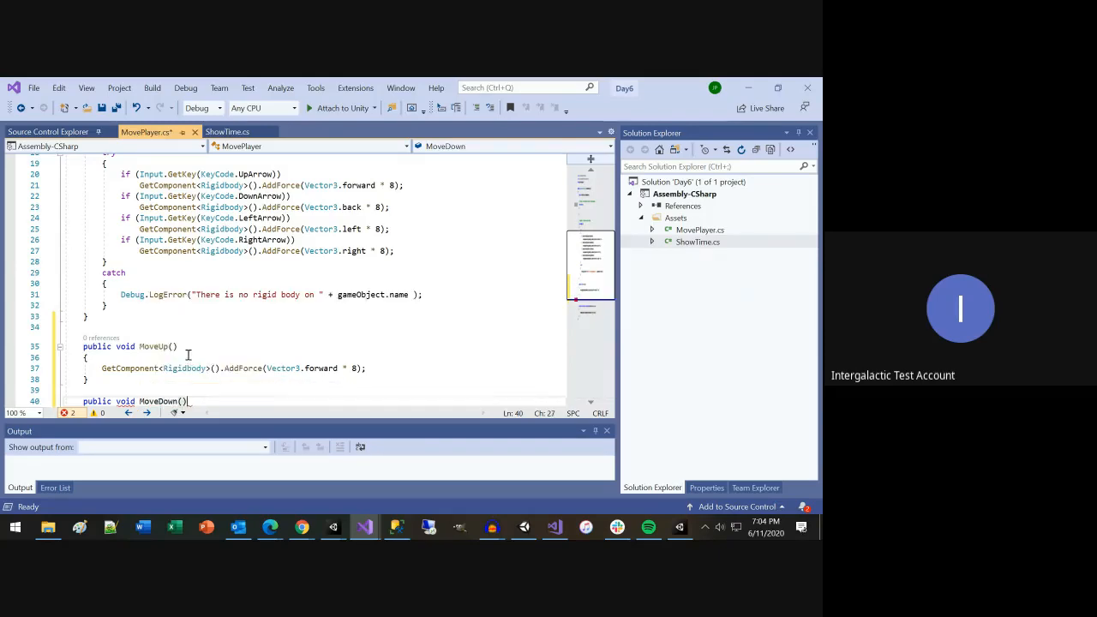
key("Return")
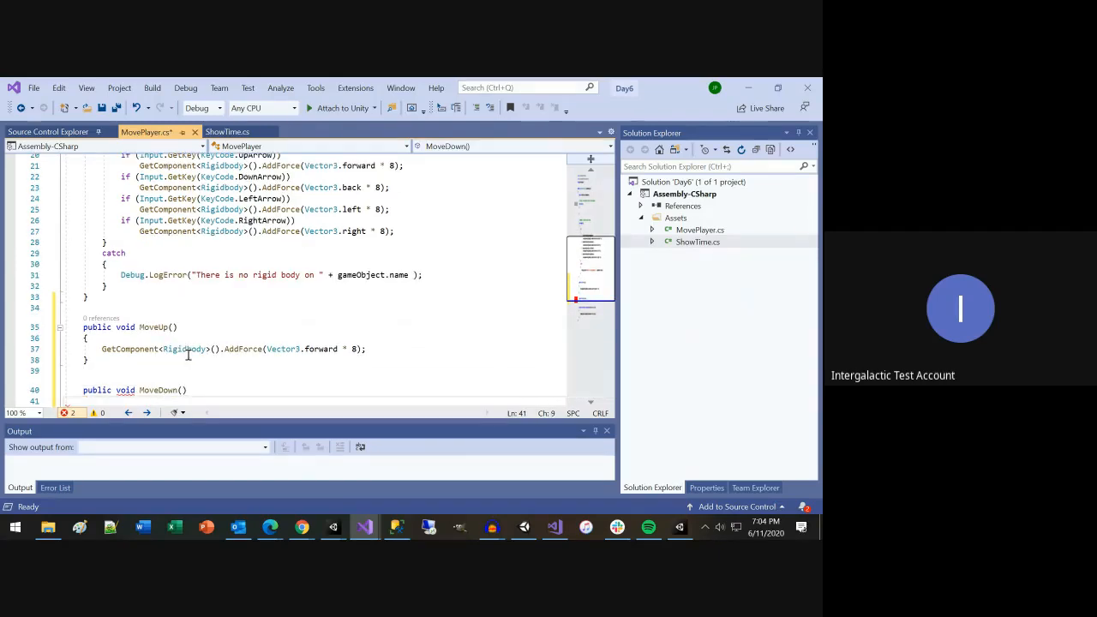
type("{")
key("Return")
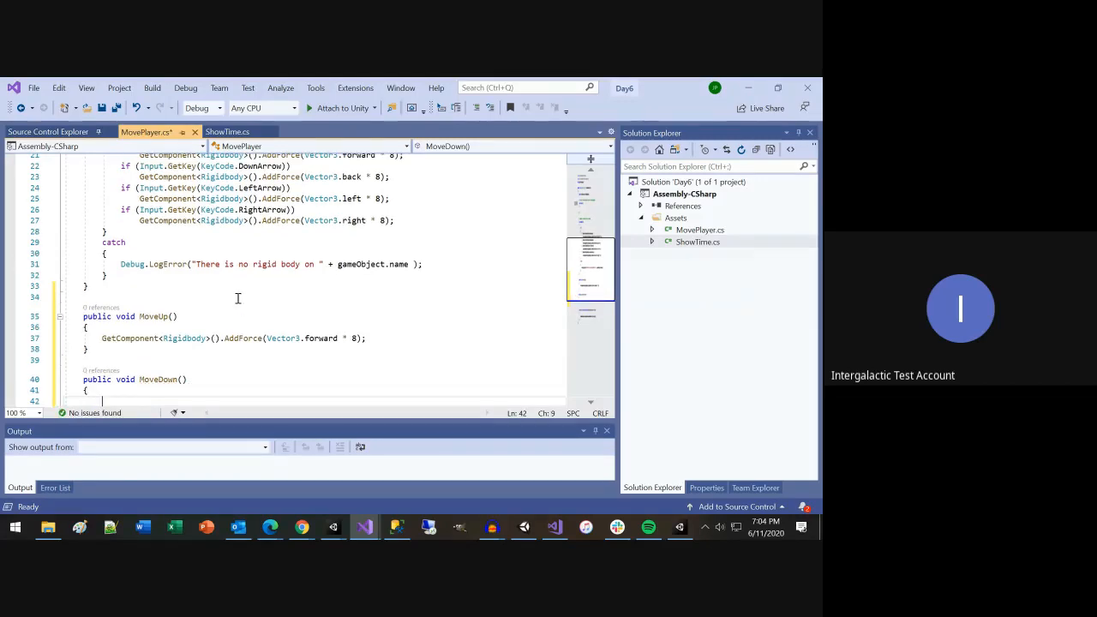
Step: Copy the GetComponent<Rigidbody>().AddForce(Vector3.back * 8); line from Update into the body of MoveDown
scroll(257, 283, "up", 1)
left_click(410, 211)
key("shift+Home")
key("ctrl+c")
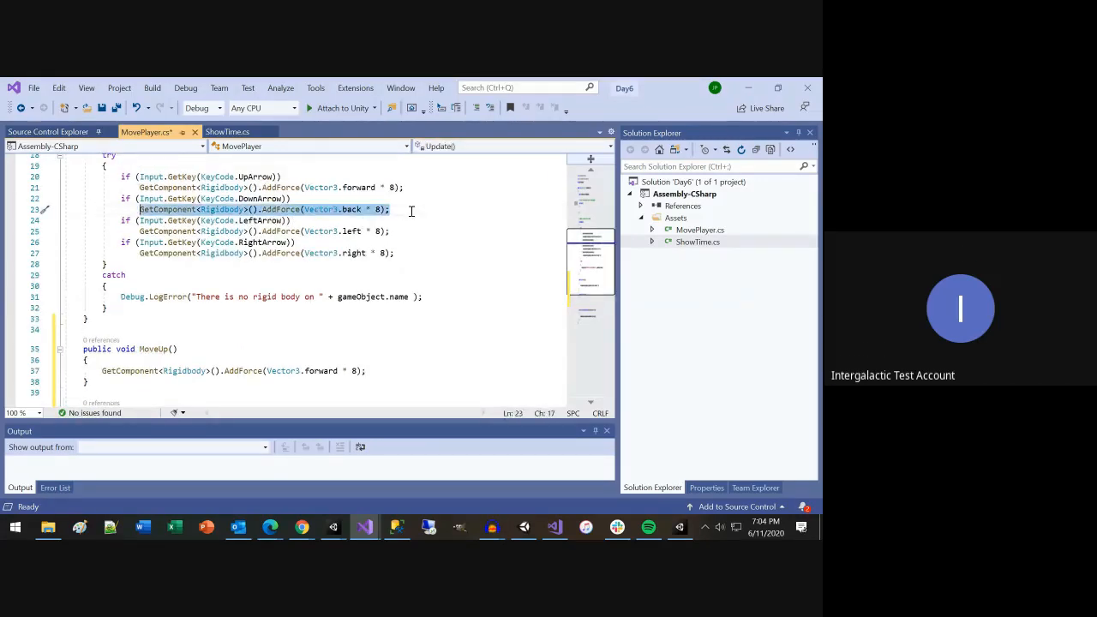
scroll(296, 299, "down", 3)
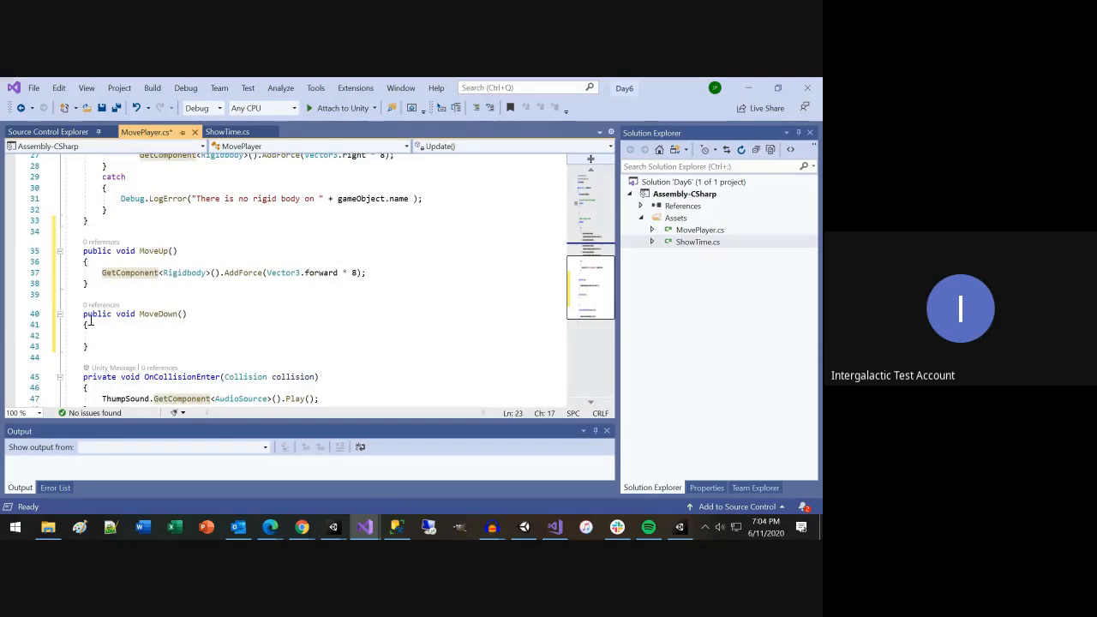
left_click(128, 335)
key("ctrl+v")
Step: Add an empty public void MoveLeft() method with braces below MoveDown
key("Down")
key("Return")
key("Return")
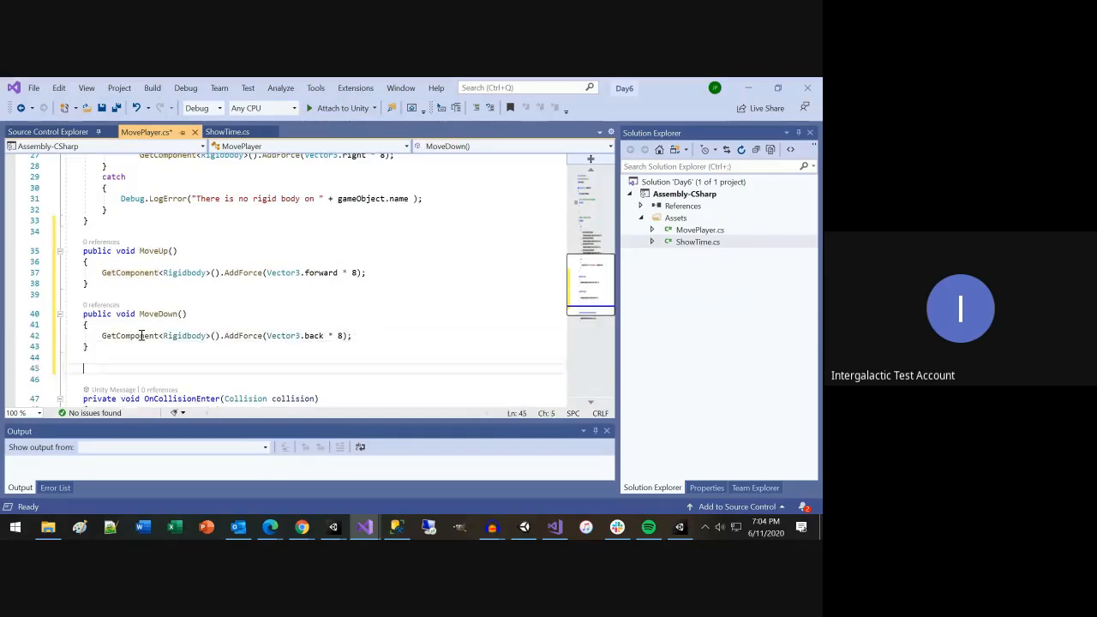
type("public void ")
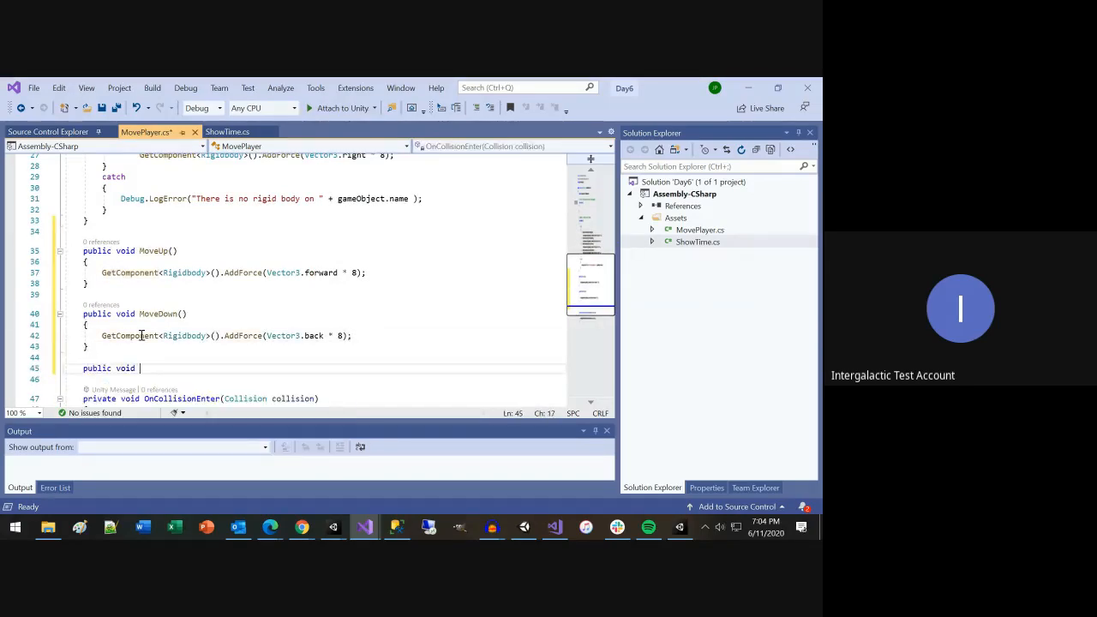
type("MoveLeft()")
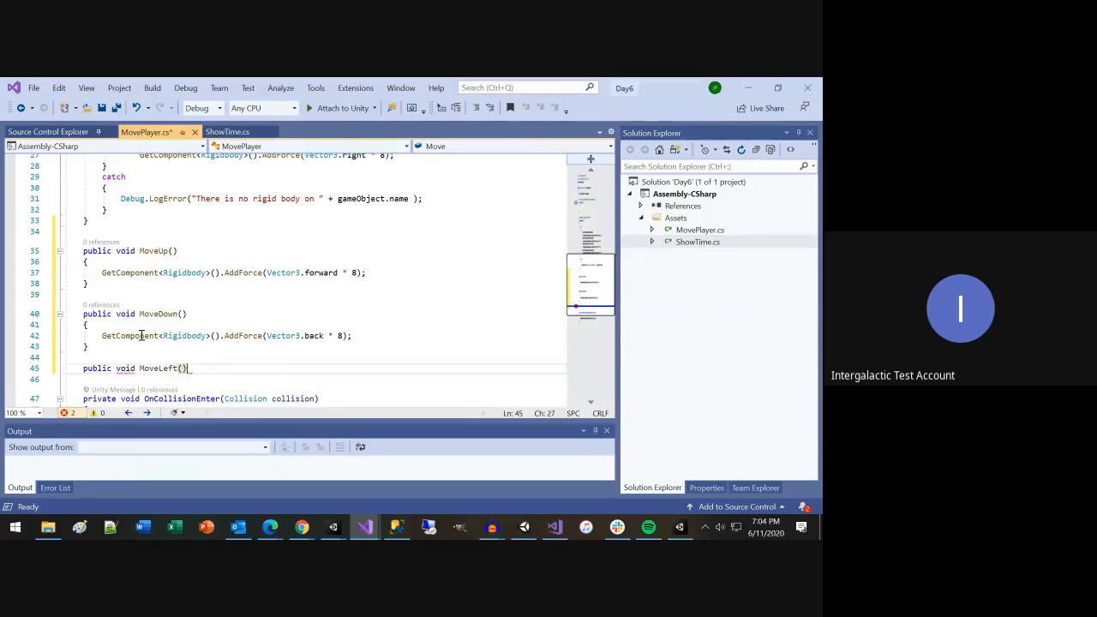
key("Return")
type("{")
key("Return")
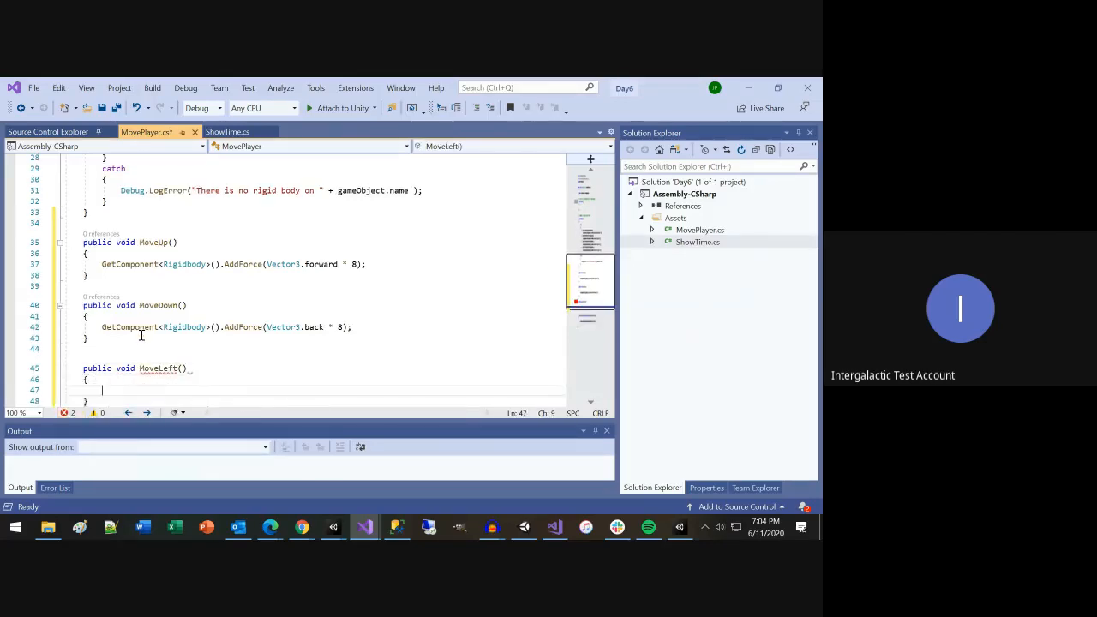
Step: Copy the GetComponent<Rigidbody>().AddForce(Vector3.left * 8); line from Update into the body of MoveLeft
scroll(255, 255, "up", 3)
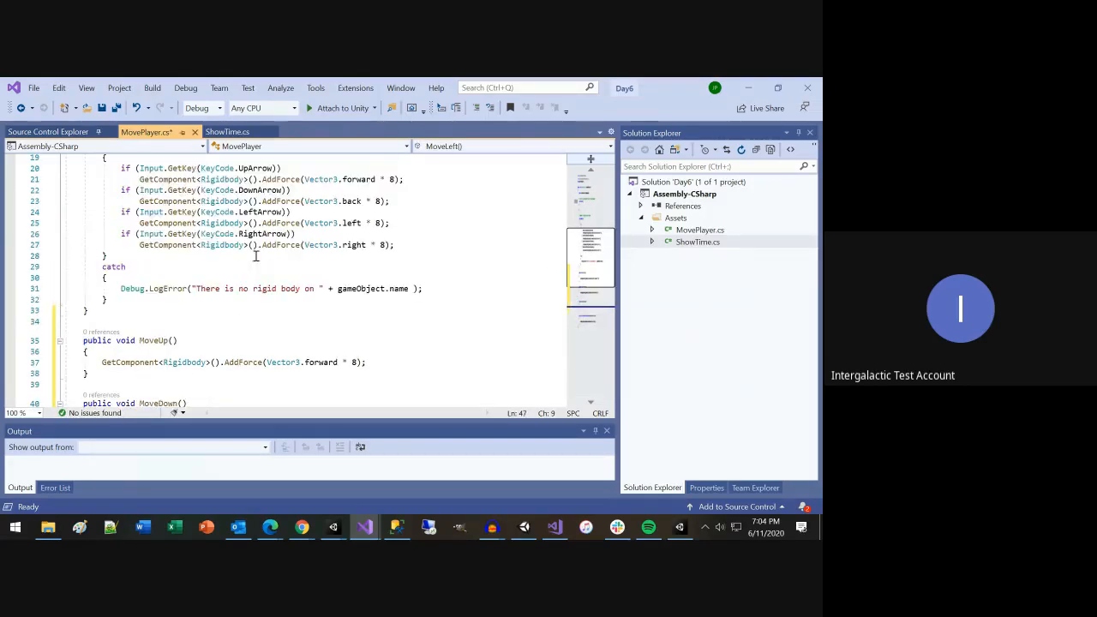
left_click(409, 228)
key("shift+Home")
key("ctrl+c")
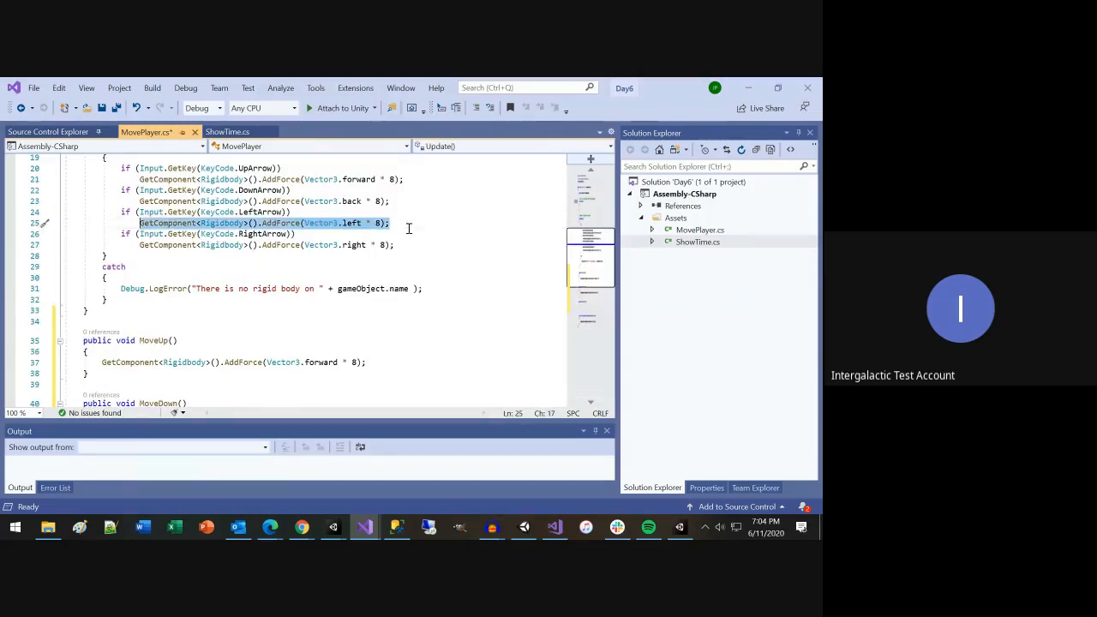
scroll(297, 316, "down", 3)
left_click(147, 390)
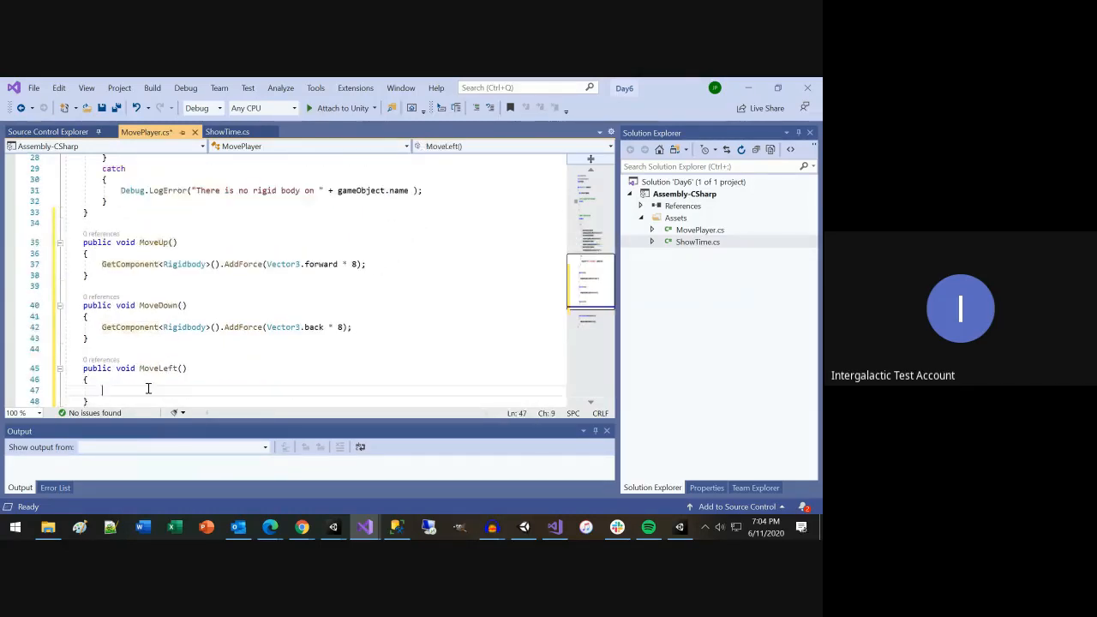
key("ctrl+v")
Step: Add an empty public void MoveRight() method with braces below MoveLeft
scroll(147, 386, "down", 1)
left_click(147, 389)
key("Return")
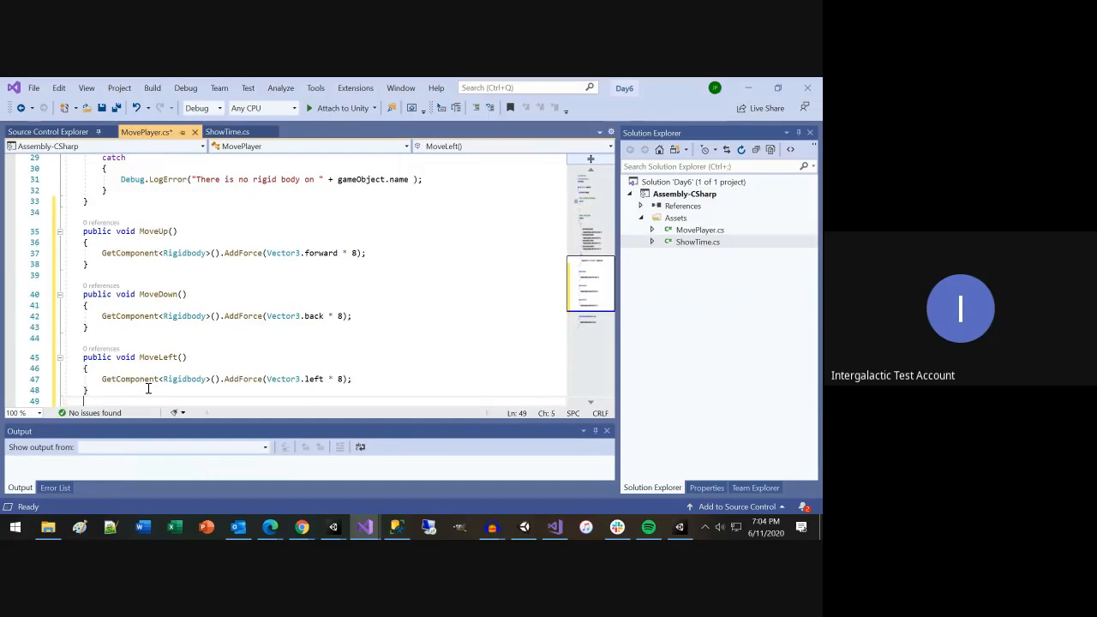
scroll(170, 381, "down", 3)
key("Return")
type("public")
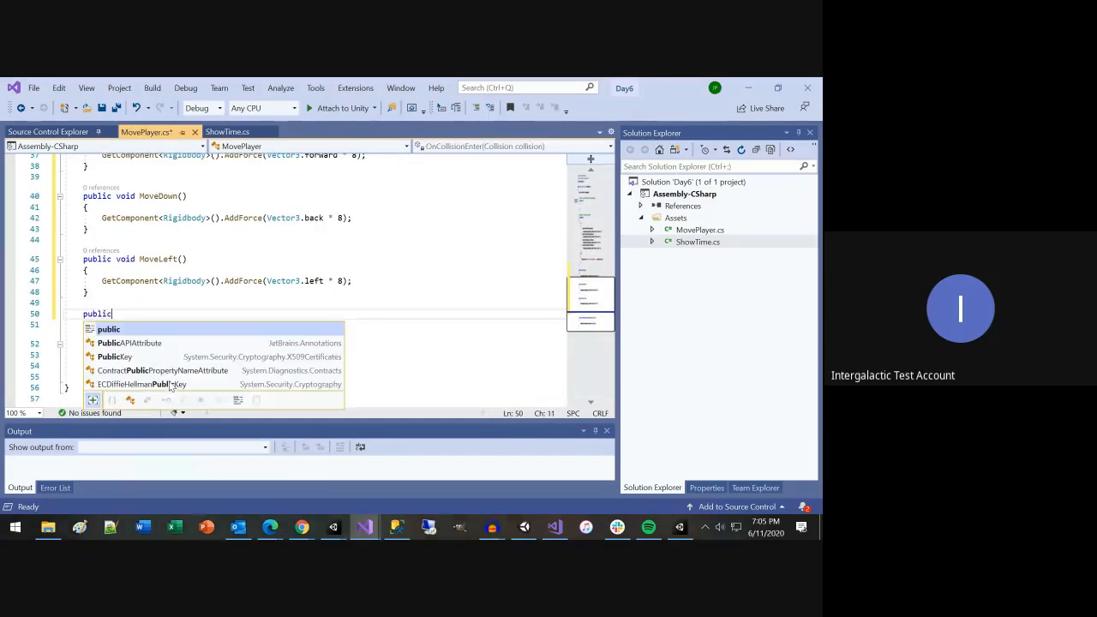
key("Escape")
type("void ")
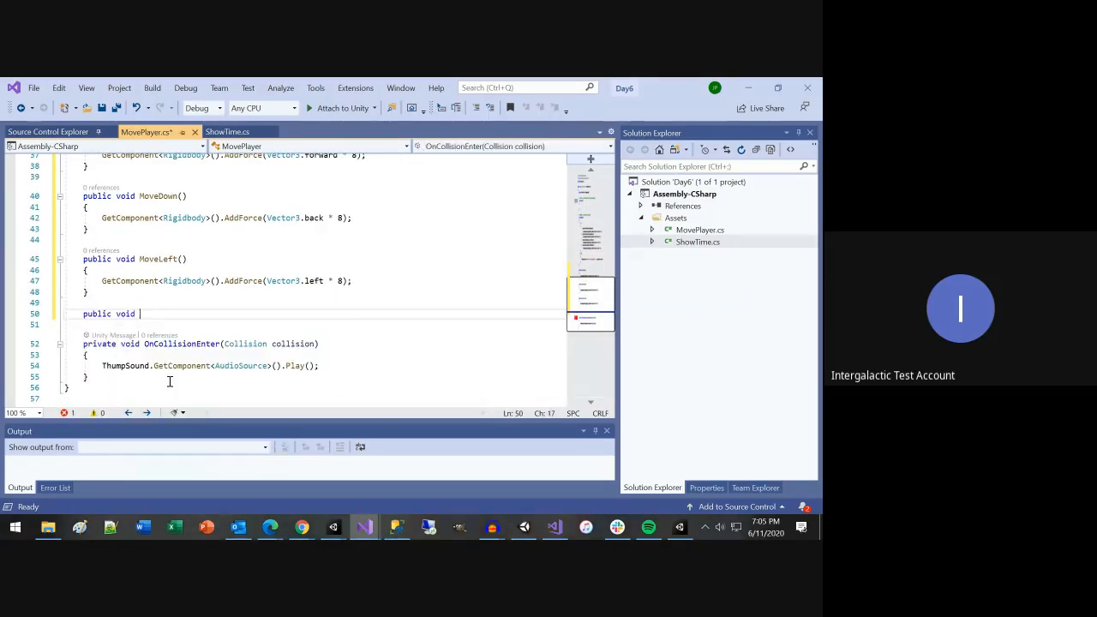
type("MoveRigth")
key("BackSpace")
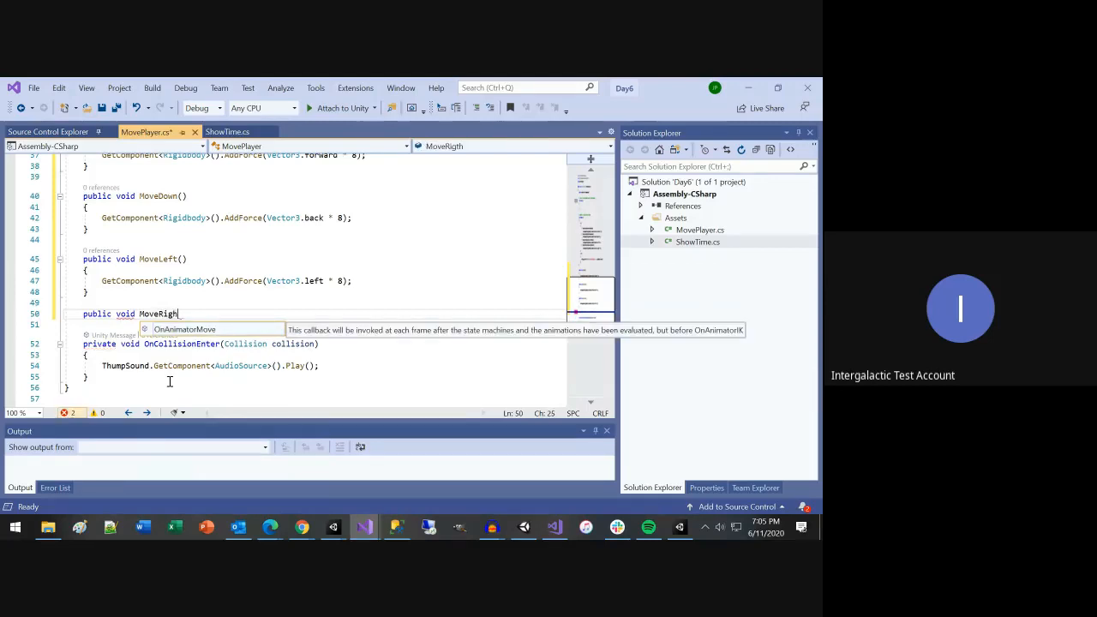
type("(")
key("Return")
type("{")
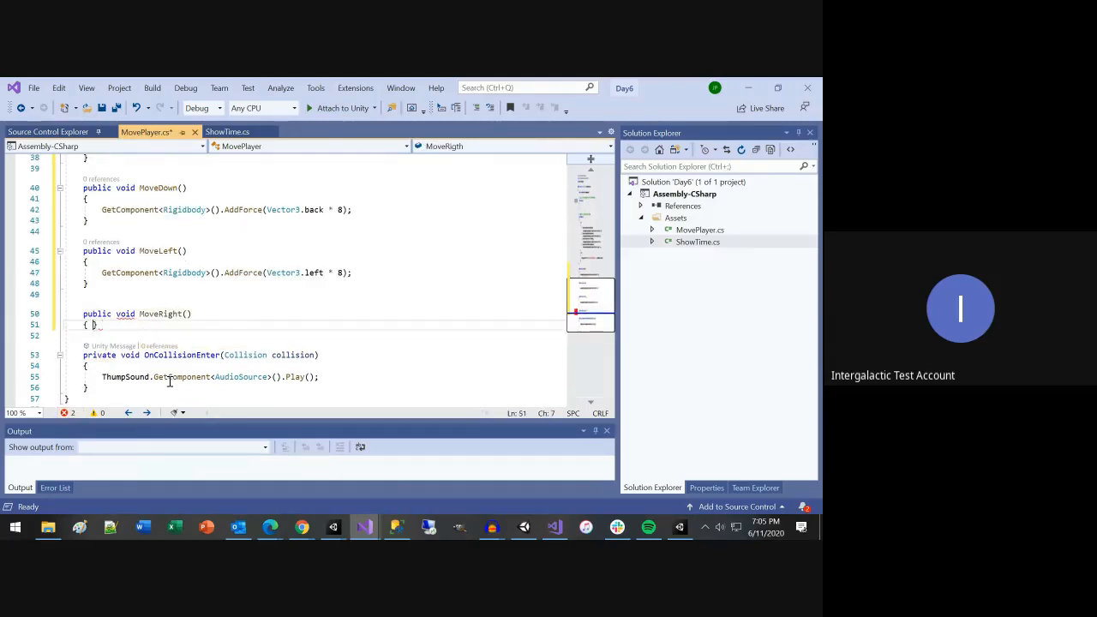
key("Return")
Step: Copy the GetComponent<Rigidbody>().AddForce(Vector3.right * 8); line from Update into the body of MoveRight and save the script
scroll(248, 352, "up", 5)
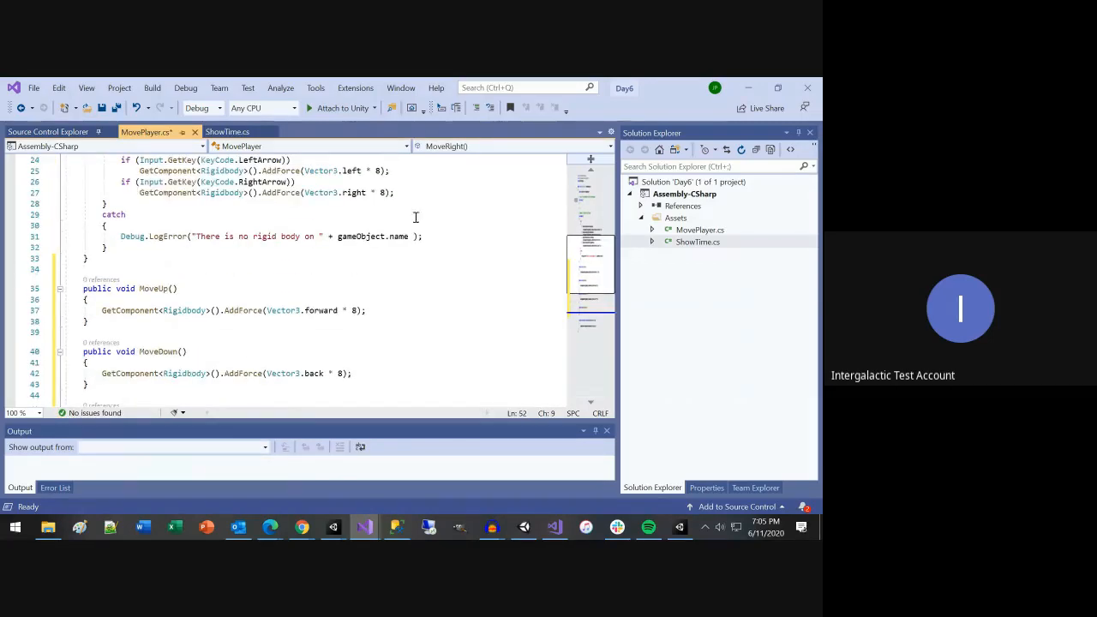
left_click(408, 192)
key("shift+Home")
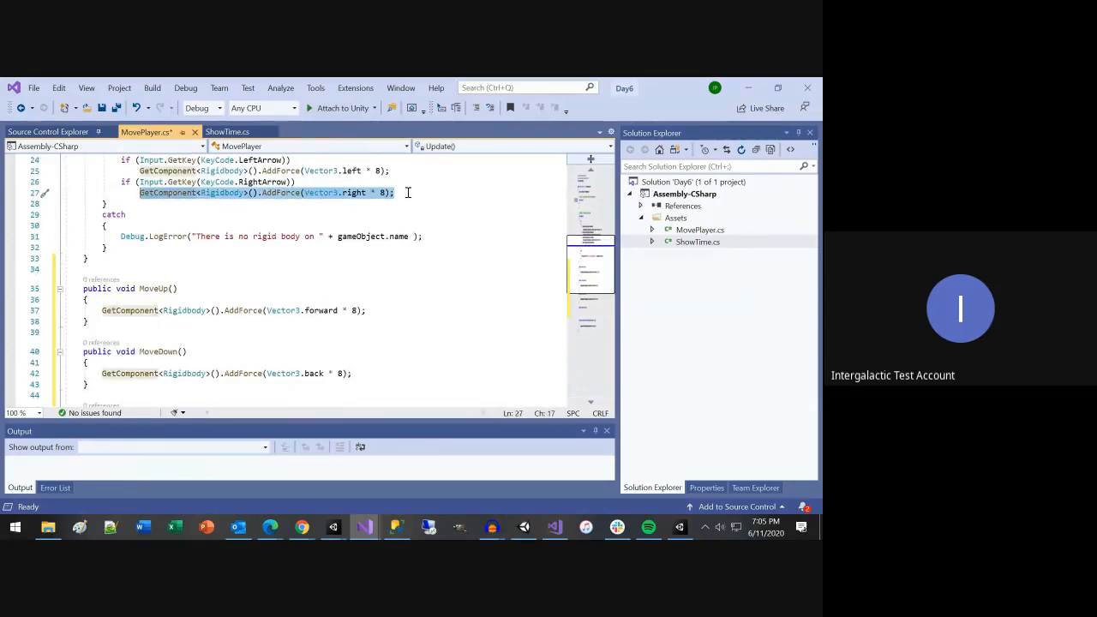
key("ctrl+c")
scroll(316, 317, "down", 4)
left_click(129, 368)
key("ctrl+v")
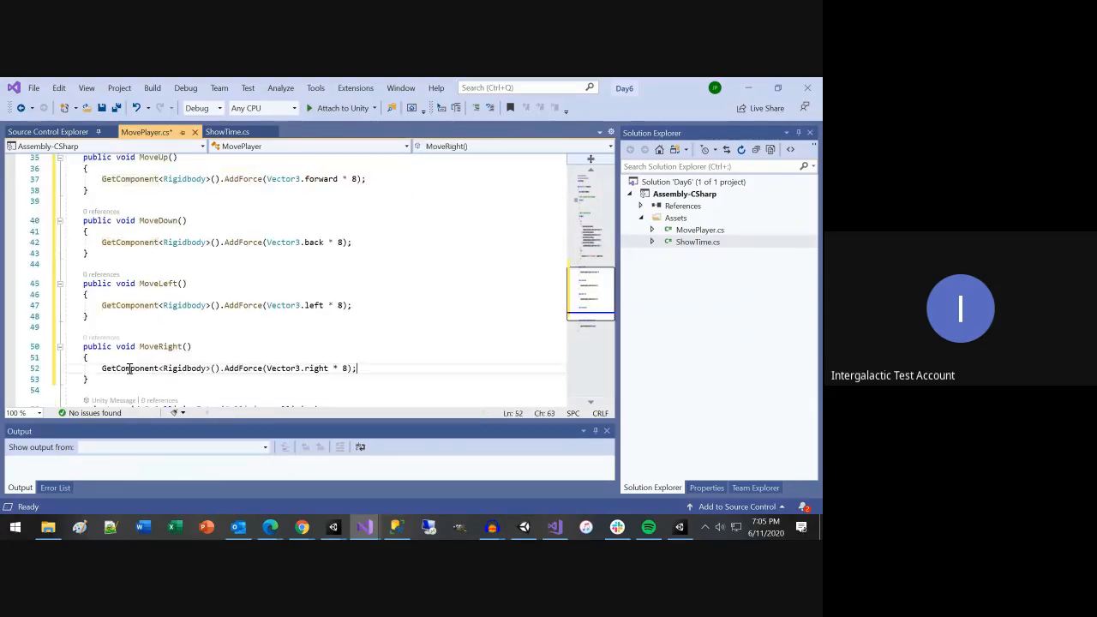
key("ctrl+s")
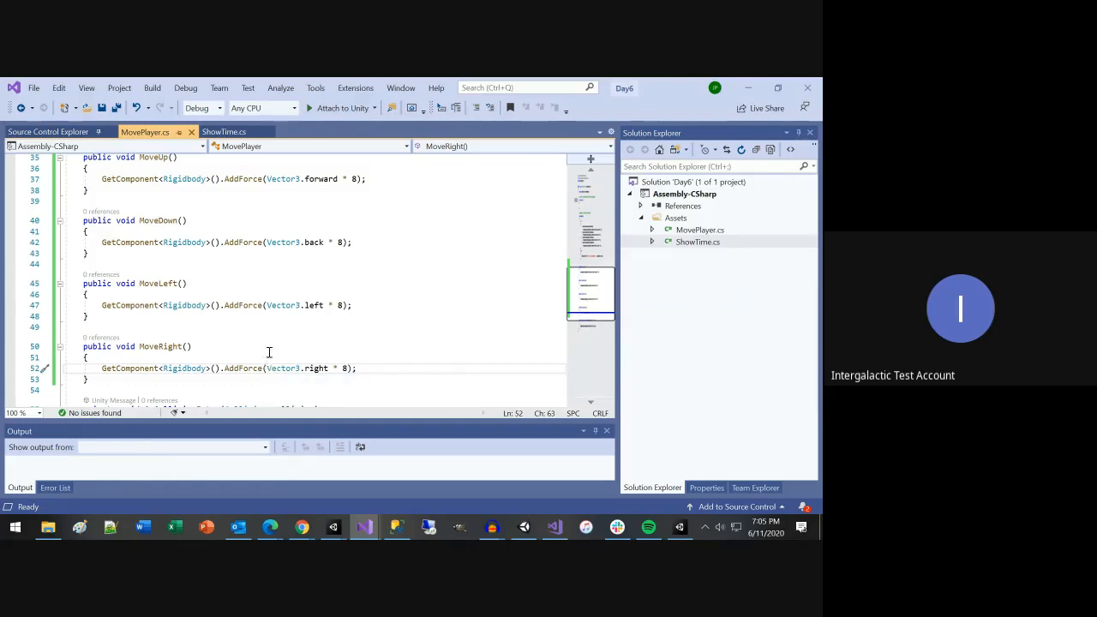
Step: In Unity, assign the Player object to the UP button's On Click entry and set its function to MovePlayer.MoveUp
left_click(678, 526)
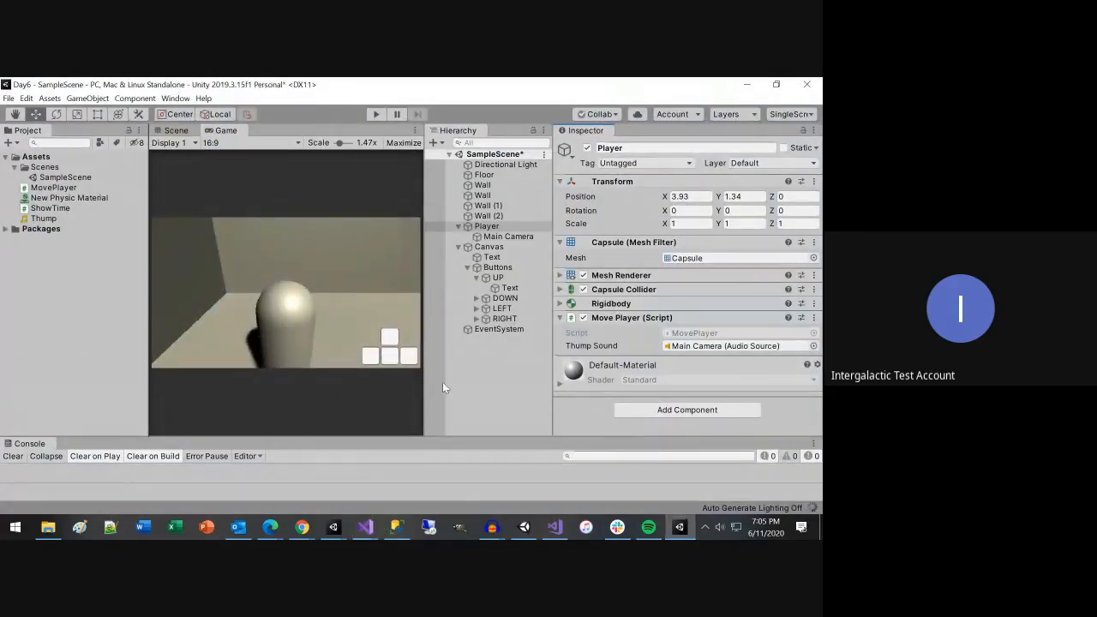
left_click(499, 277)
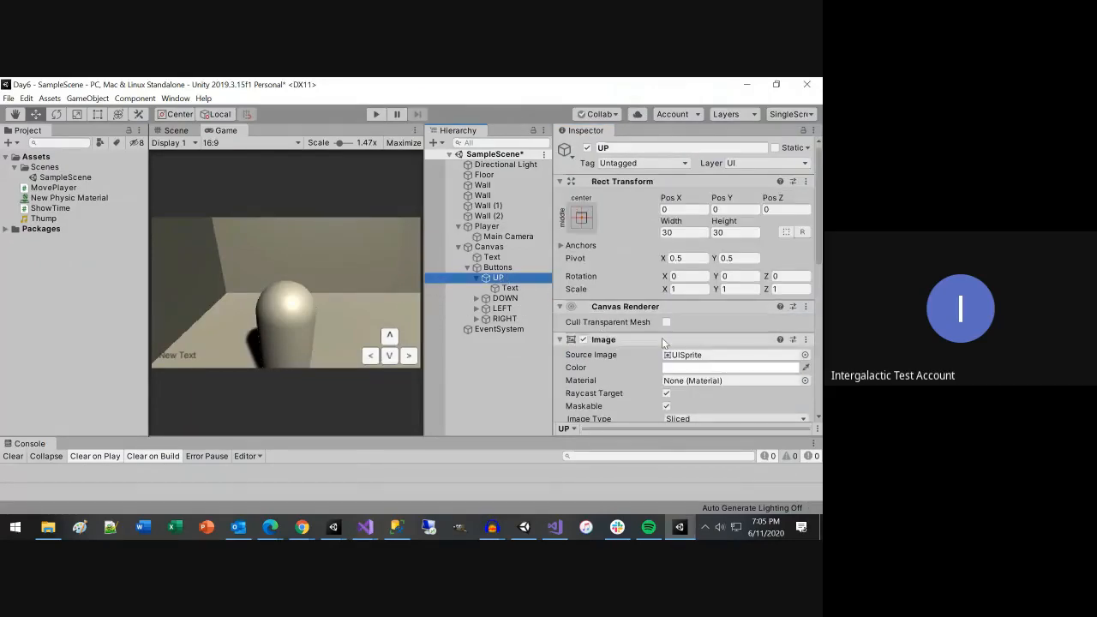
scroll(661, 338, "down", 8)
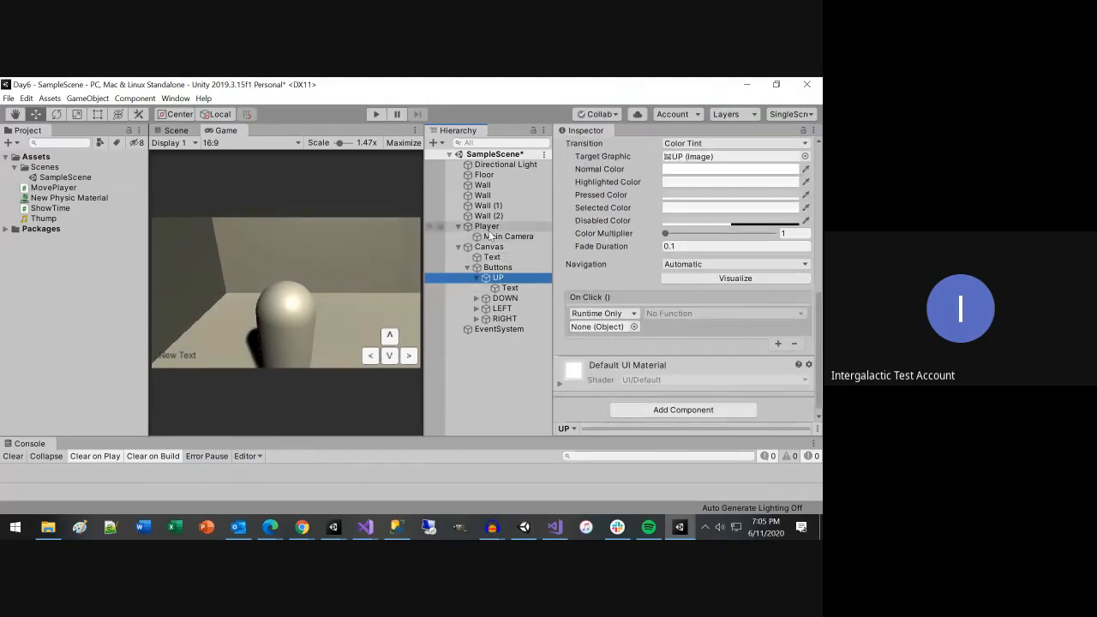
left_click_drag(486, 233, 617, 331)
left_click(687, 315)
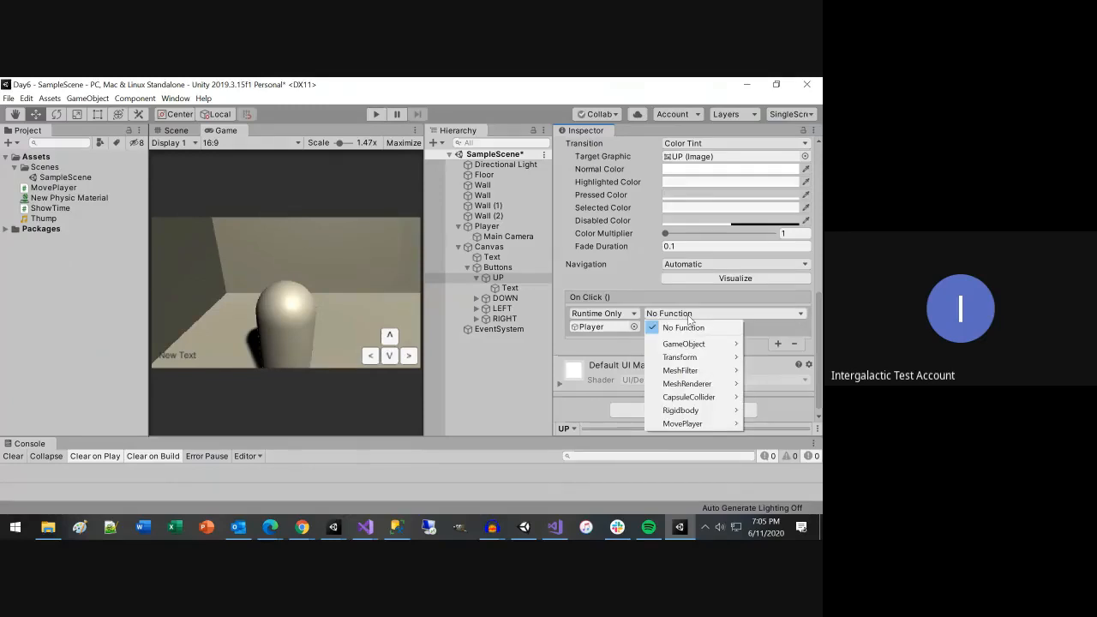
mouse_move(701, 425)
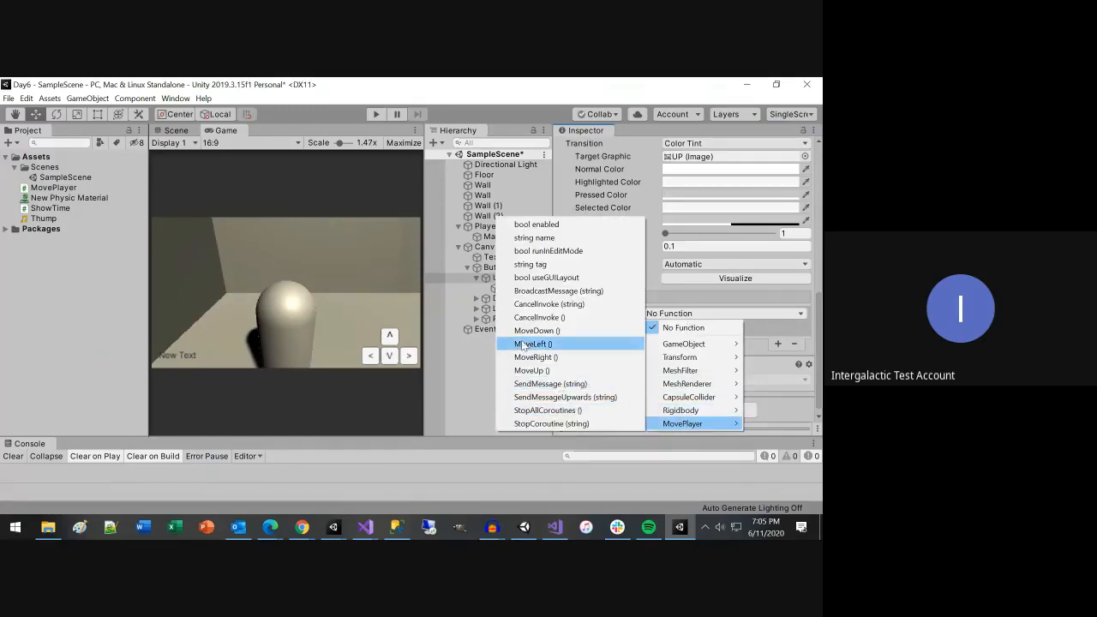
left_click(532, 370)
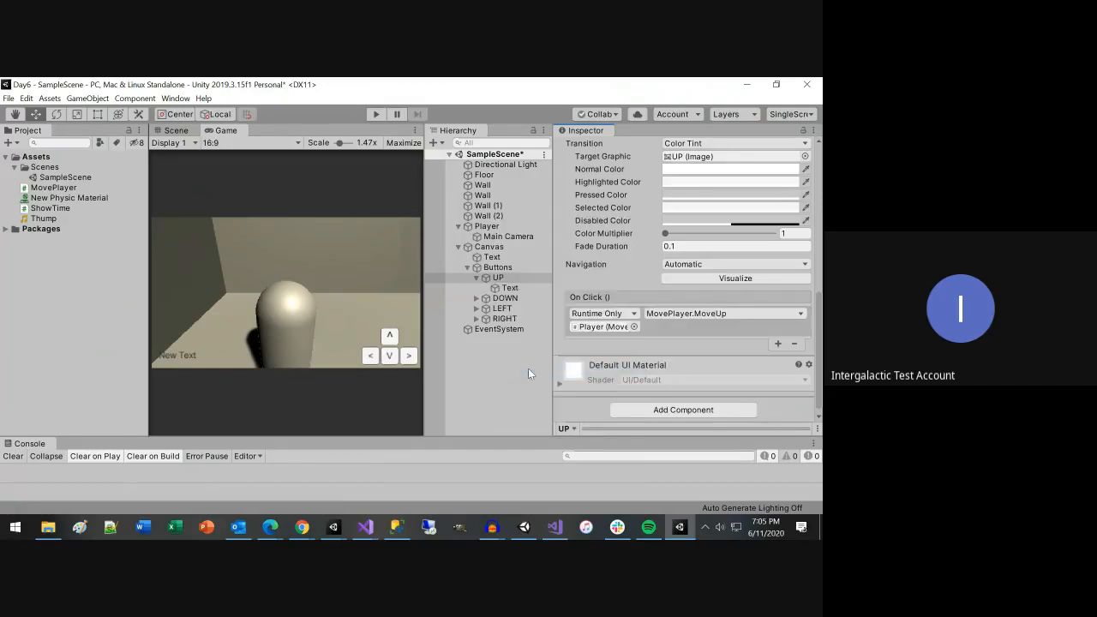
Step: Run the game and test the on-screen up-arrow button several times
left_click(377, 115)
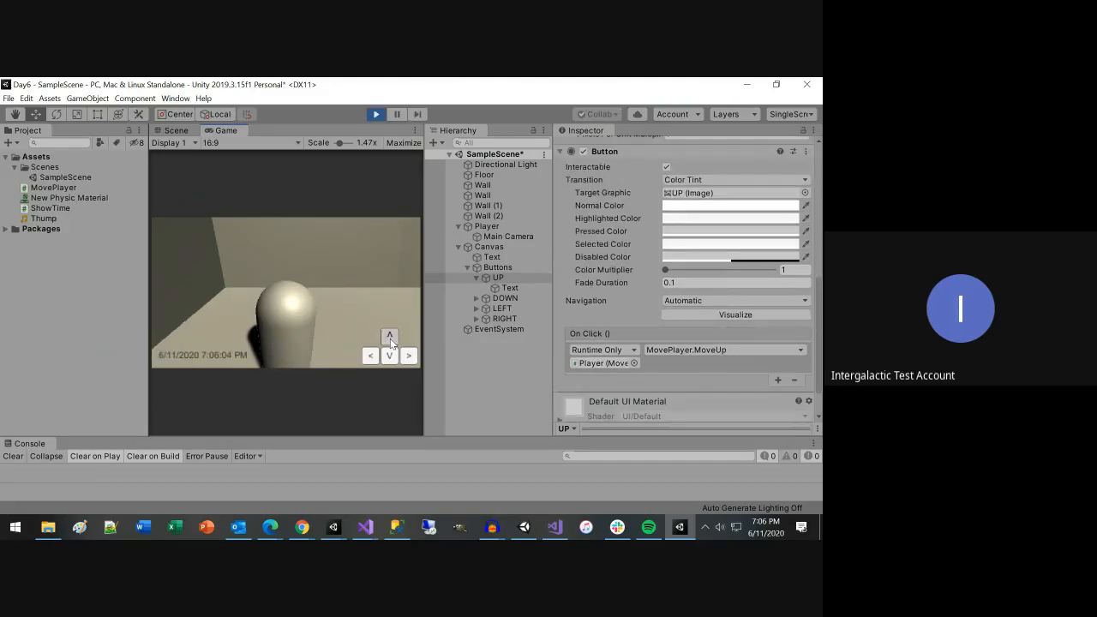
left_click(389, 338)
left_click(390, 340)
left_click(391, 339)
left_click(391, 339)
left_click(391, 339)
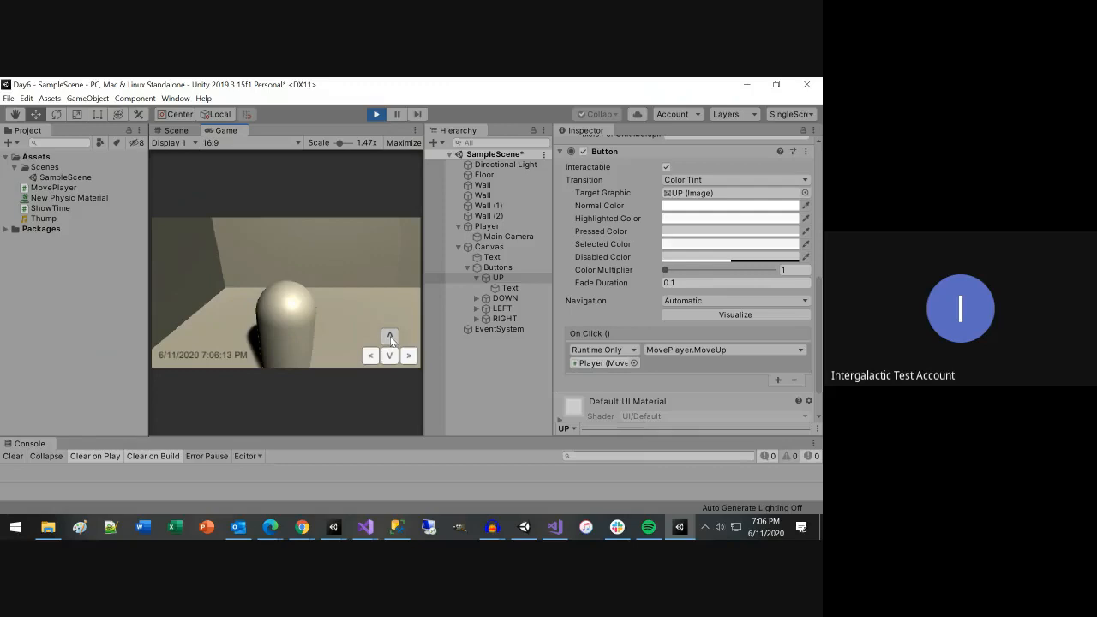
Step: Switch to the Day6 project in Visual Studio and set a breakpoint on the AddForce line inside MoveUp
left_click(366, 528)
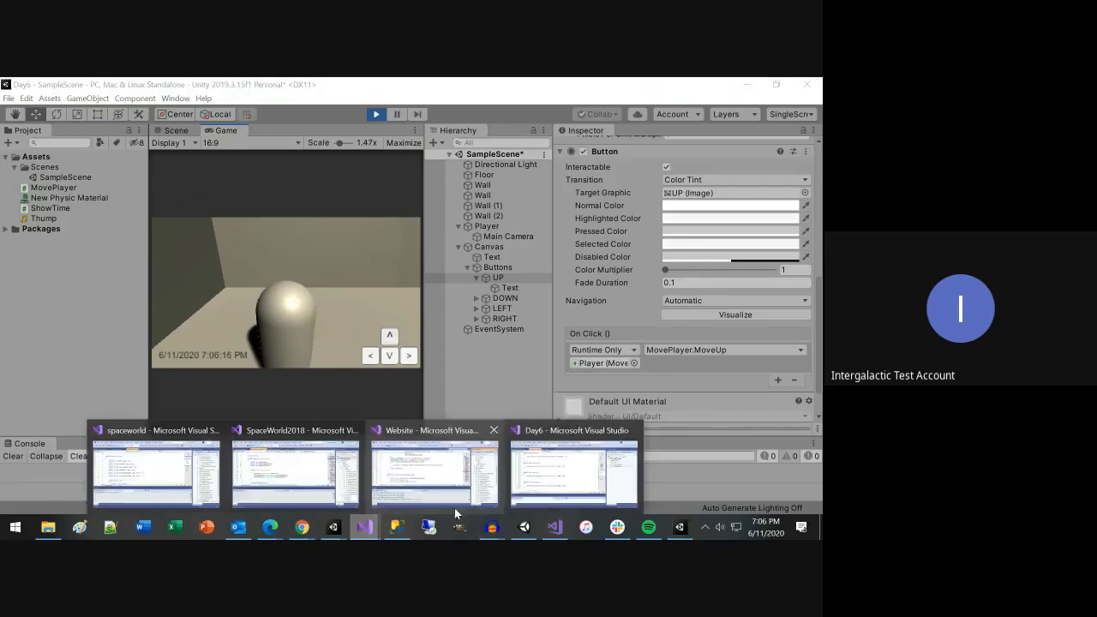
left_click(550, 480)
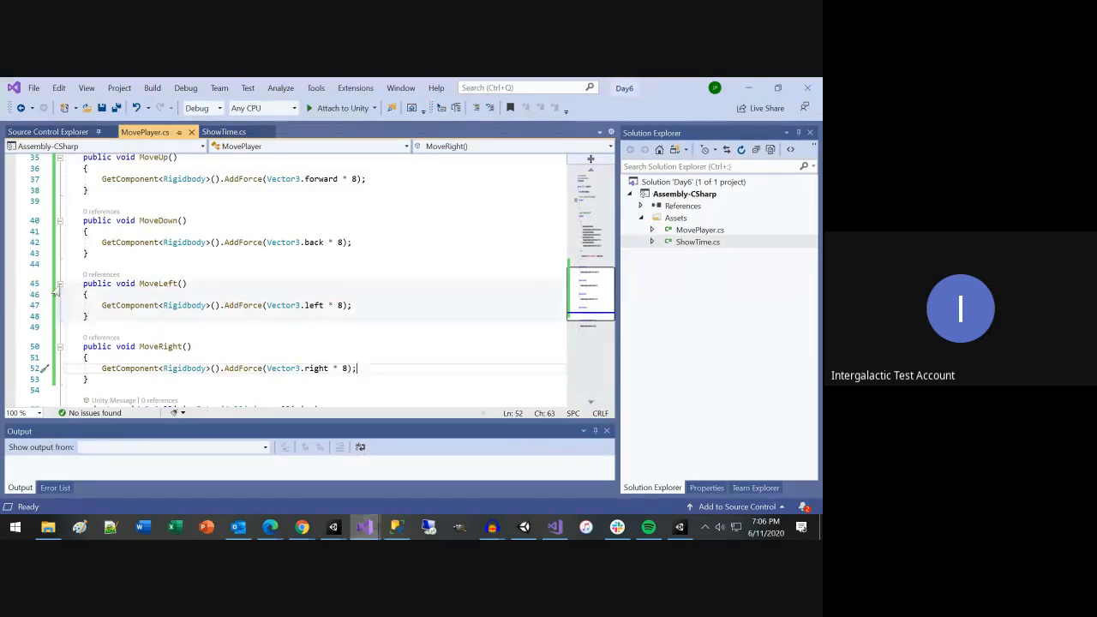
scroll(56, 290, "up", 1)
left_click(11, 212)
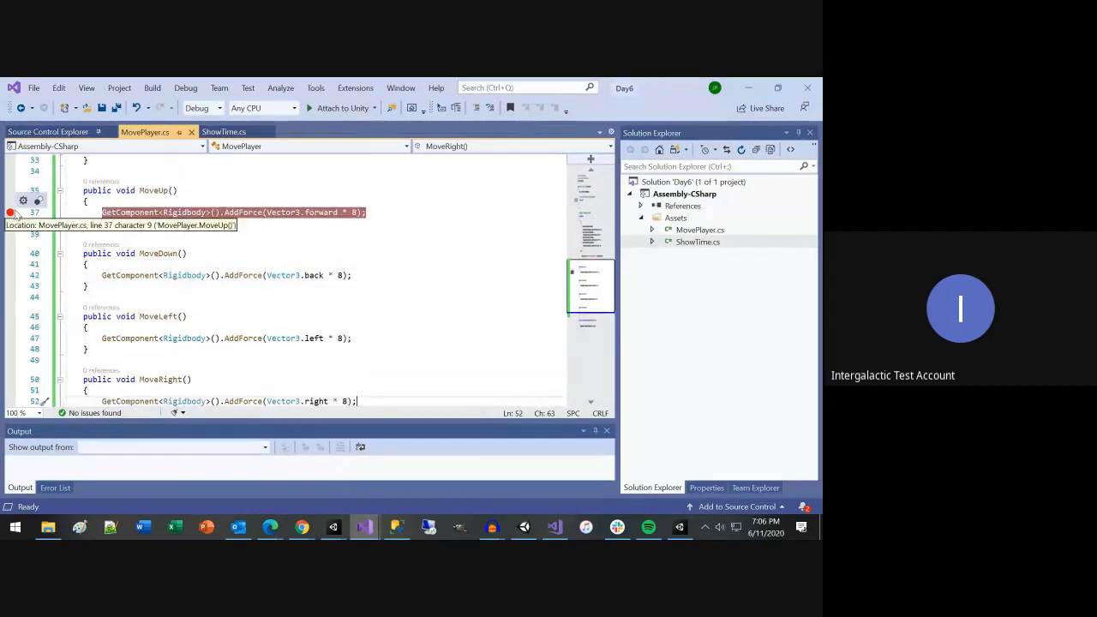
Step: Attach the debugger to Unity, trigger the MoveUp breakpoint with the game's up-arrow button, inspect the paused line and stop debugging
left_click(322, 109)
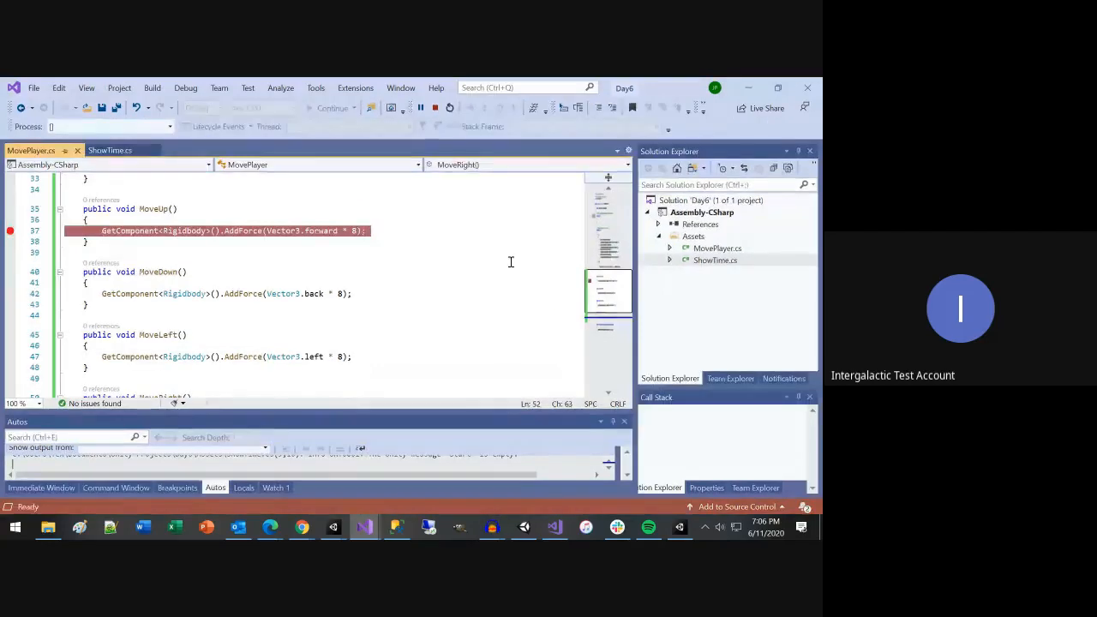
left_click(748, 88)
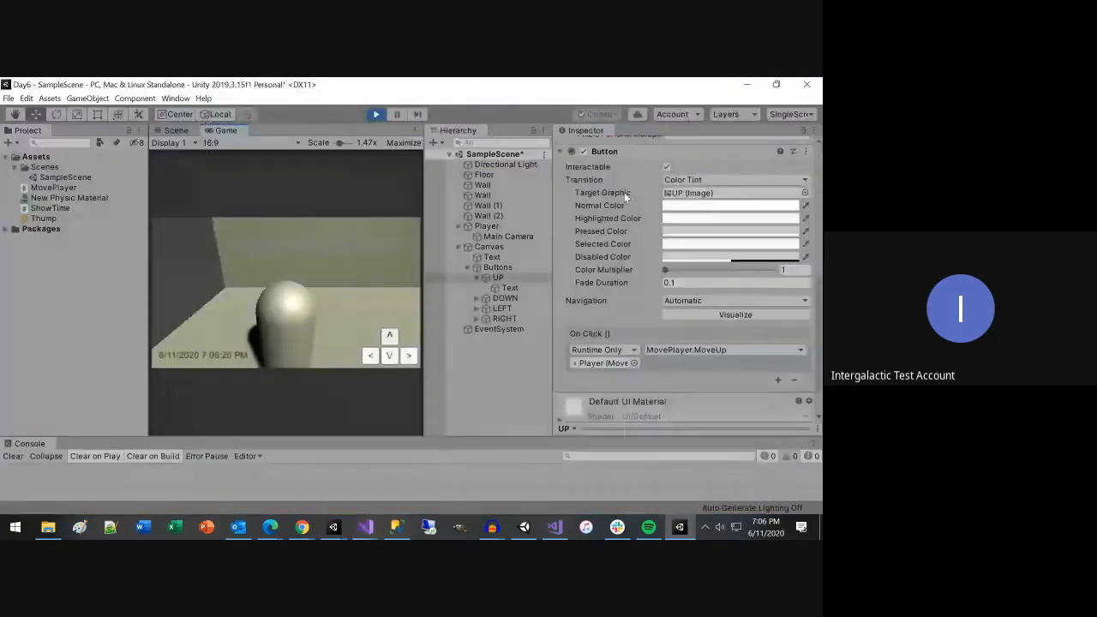
left_click(389, 337)
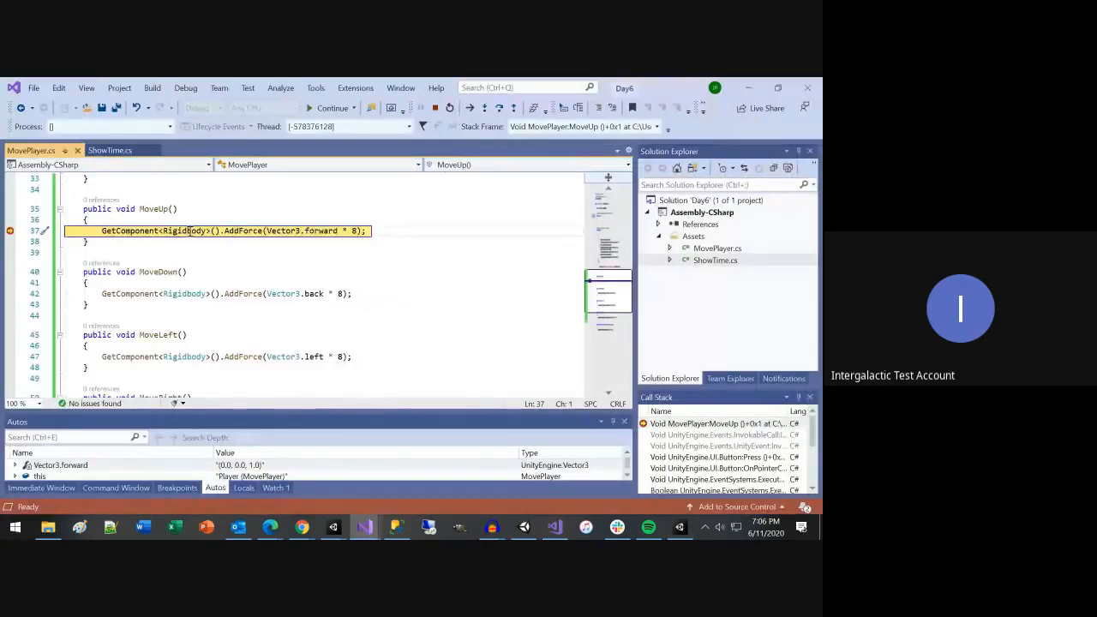
mouse_move(193, 231)
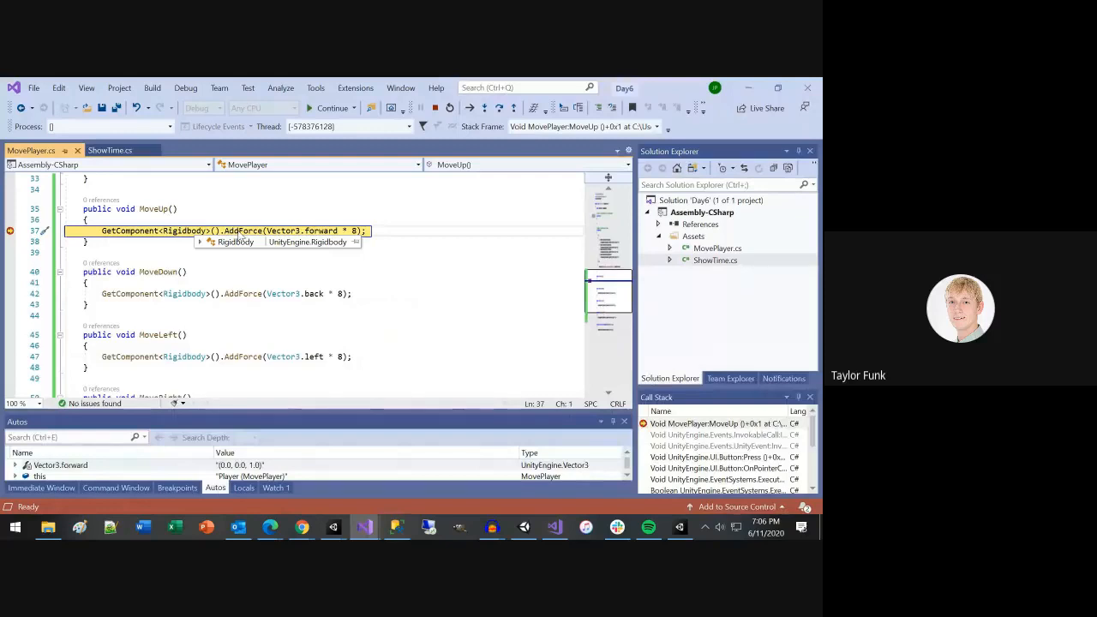
left_click(434, 110)
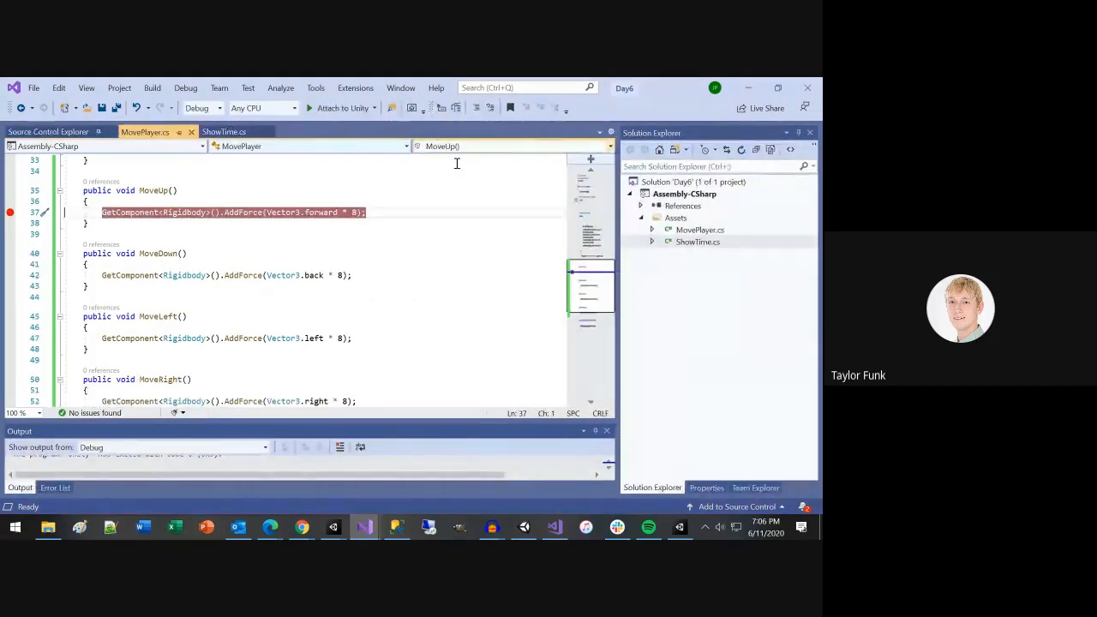
Step: Switch to Unity and review the UP button's components, its child Text object and its On Click entry
left_click(679, 527)
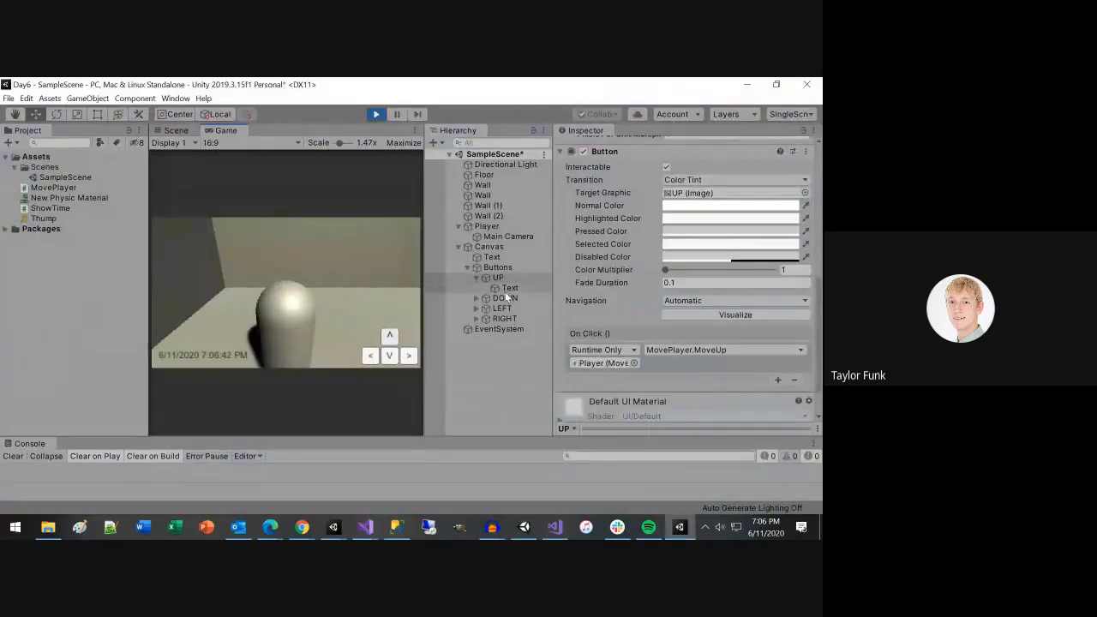
scroll(632, 310, "up", 3)
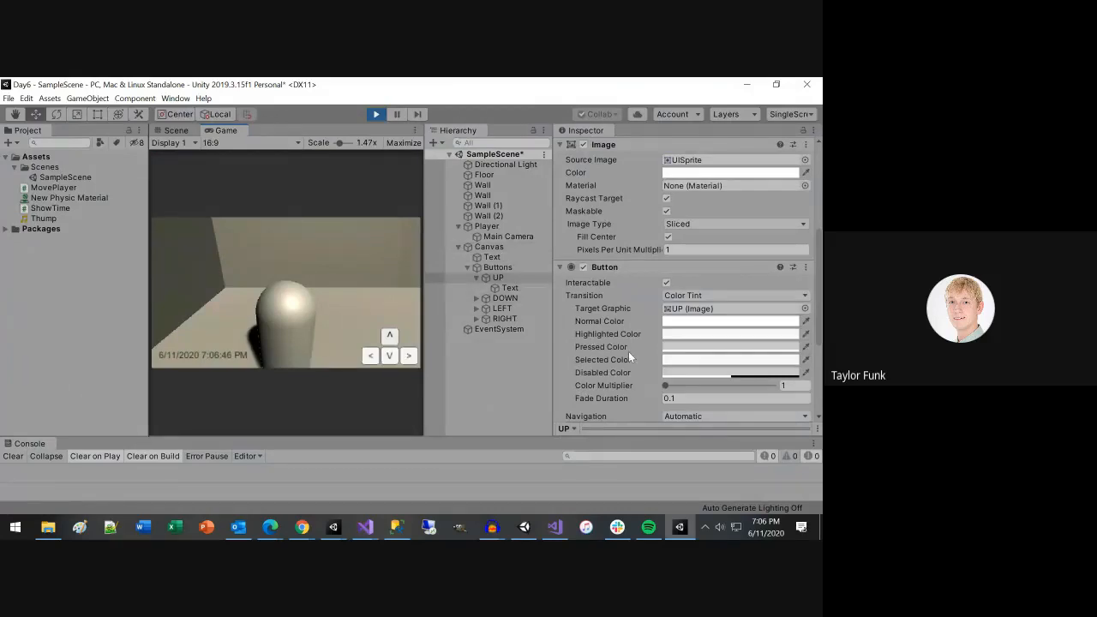
scroll(628, 351, "down", 3)
scroll(641, 330, "up", 6)
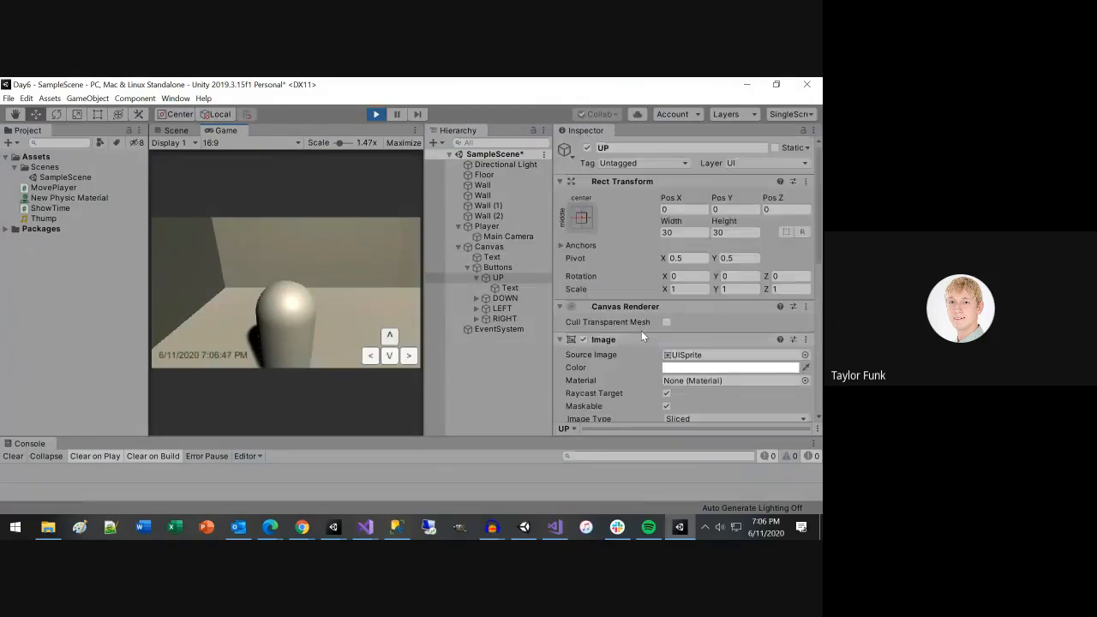
left_click(508, 287)
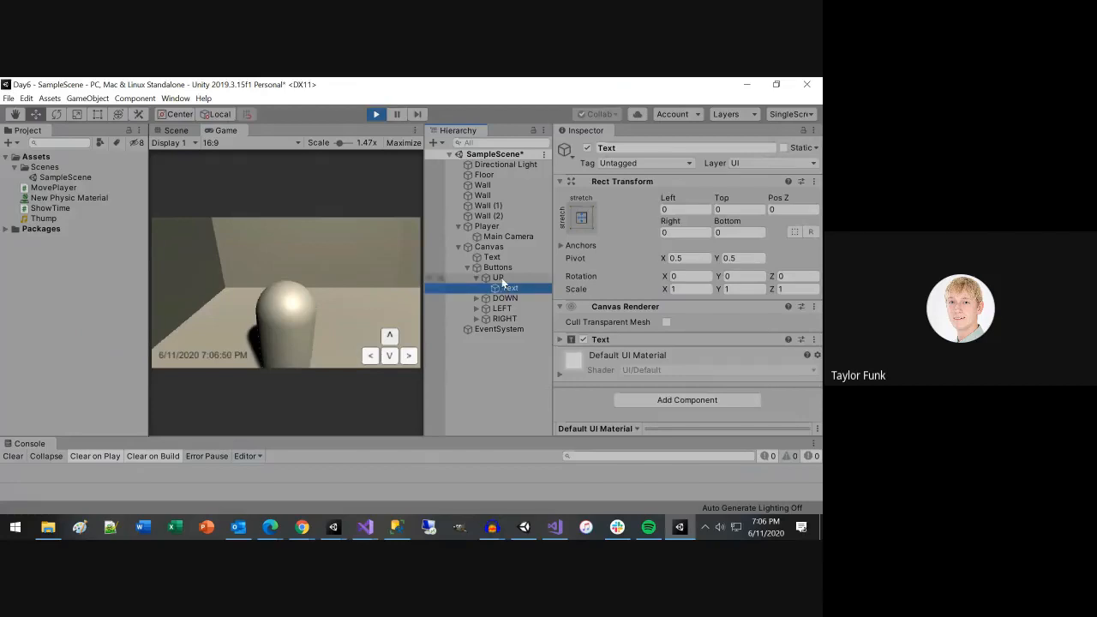
left_click(501, 278)
scroll(596, 295, "down", 8)
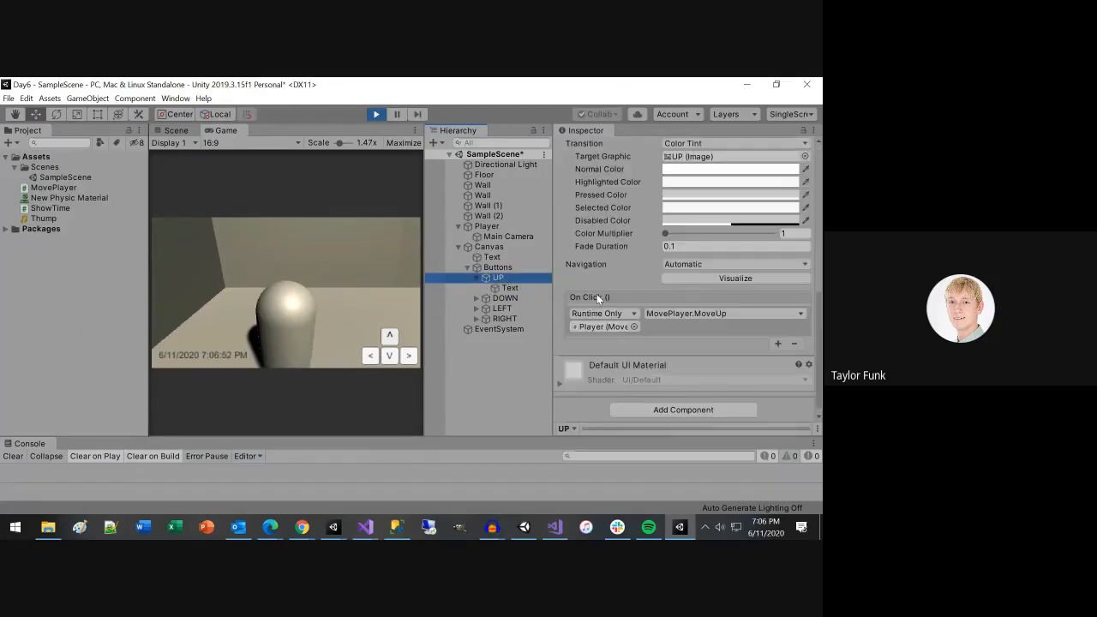
scroll(596, 294, "up", 3)
scroll(599, 299, "down", 3)
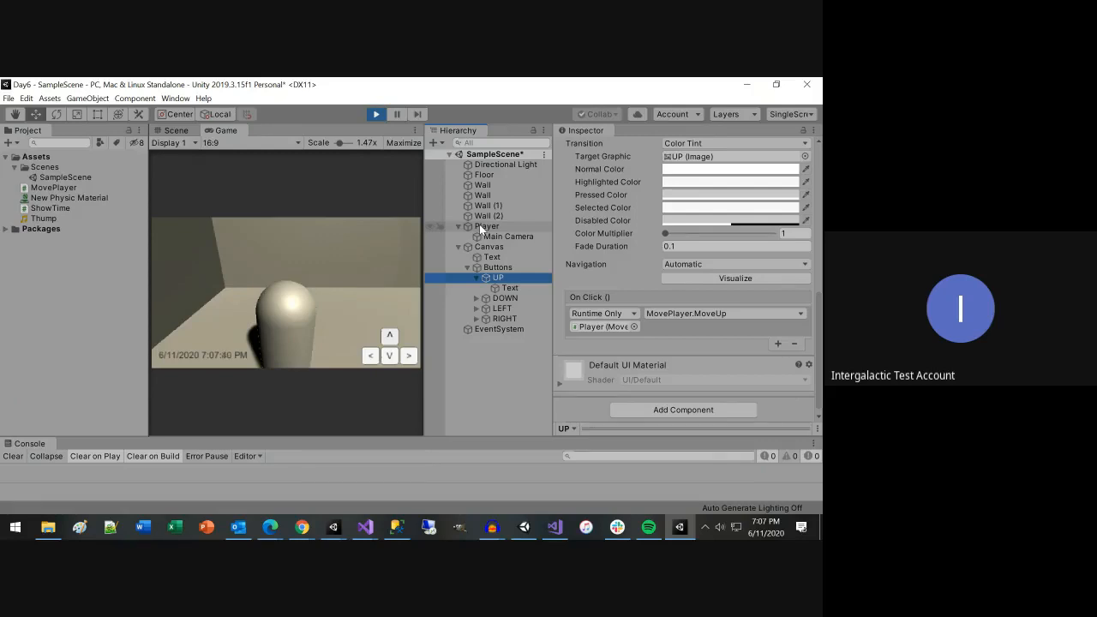
Step: Reassign the Player object to the UP button's On Click entry and browse the functions offered by its Rigidbody and MovePlayer components
left_click_drag(479, 224, 598, 327)
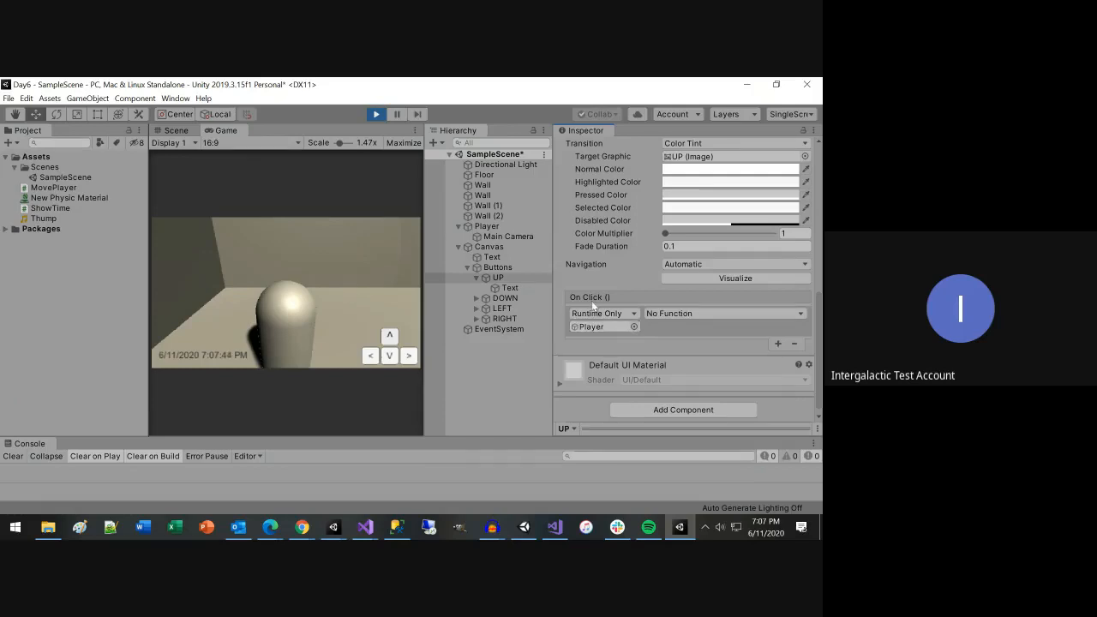
left_click(676, 313)
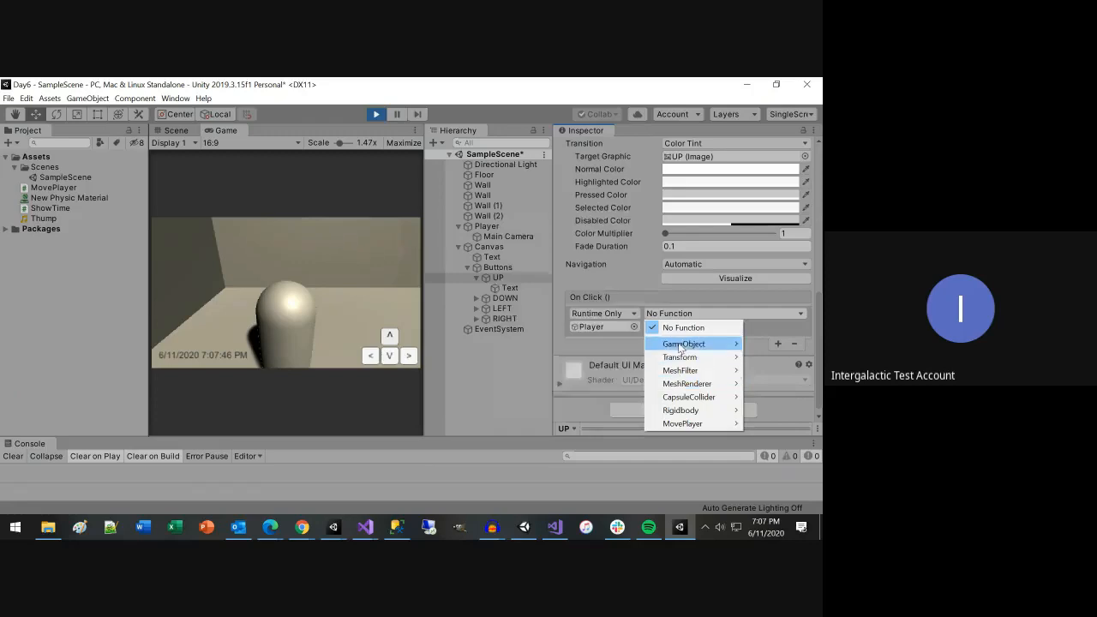
mouse_move(681, 345)
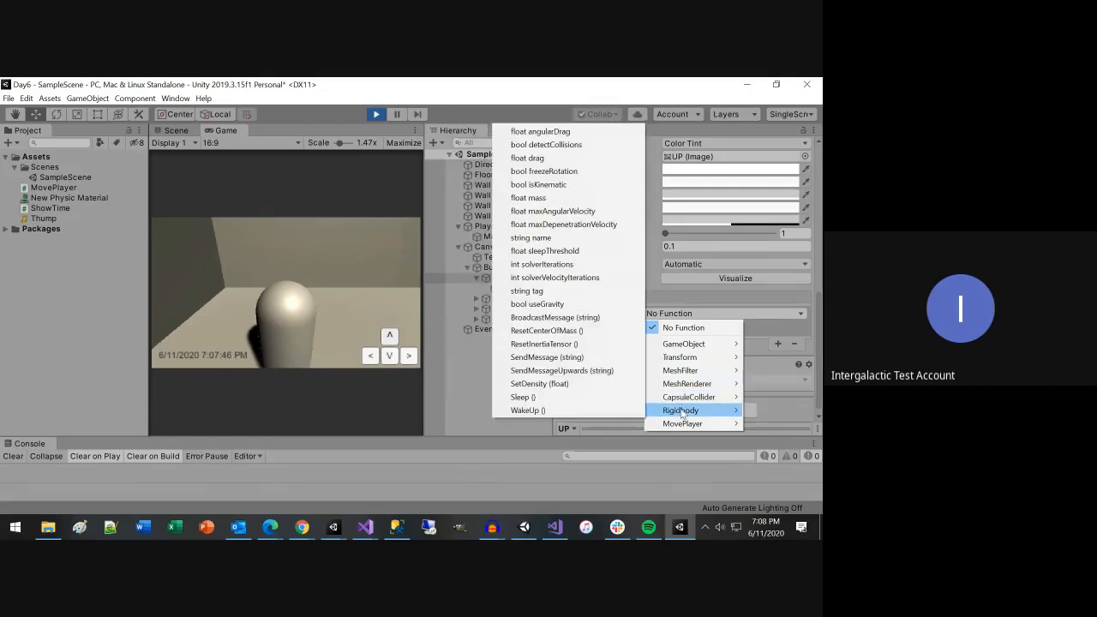
mouse_move(683, 426)
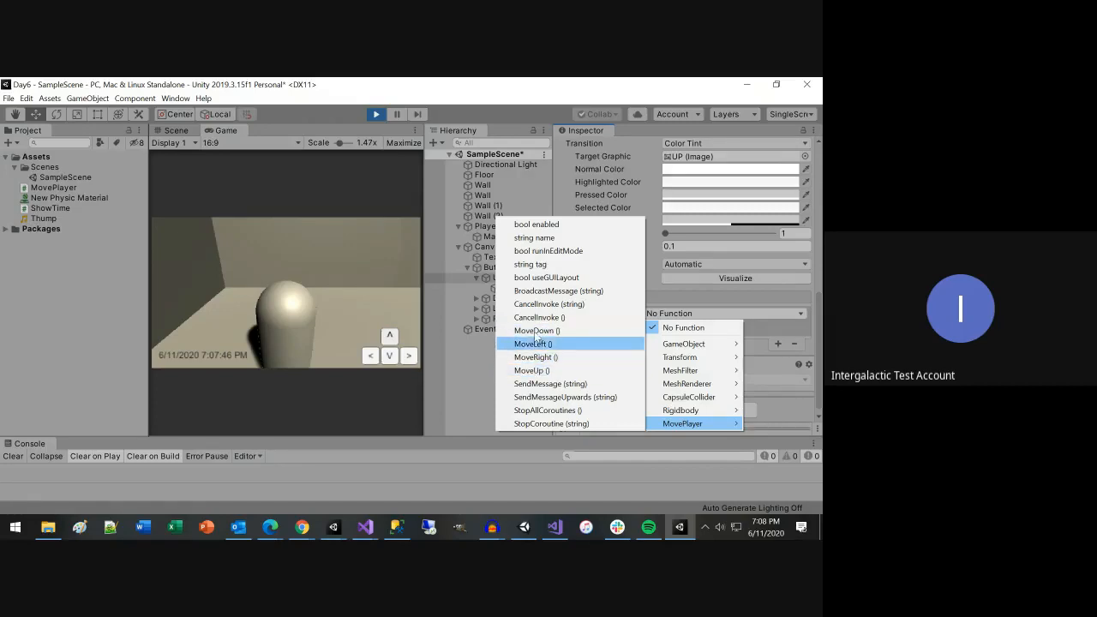
Step: Switch to the Day6 project in Visual Studio and review the Update key checks and the four public Move methods in MovePlayer.cs
left_click(364, 529)
left_click(560, 473)
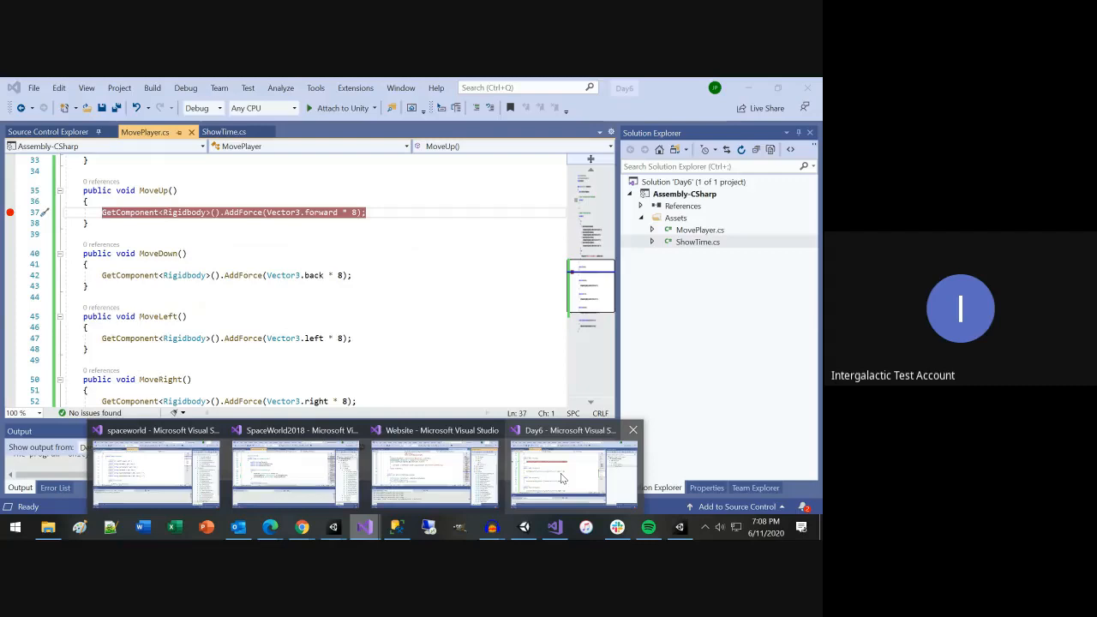
scroll(285, 320, "up", 5)
scroll(286, 321, "up", 3)
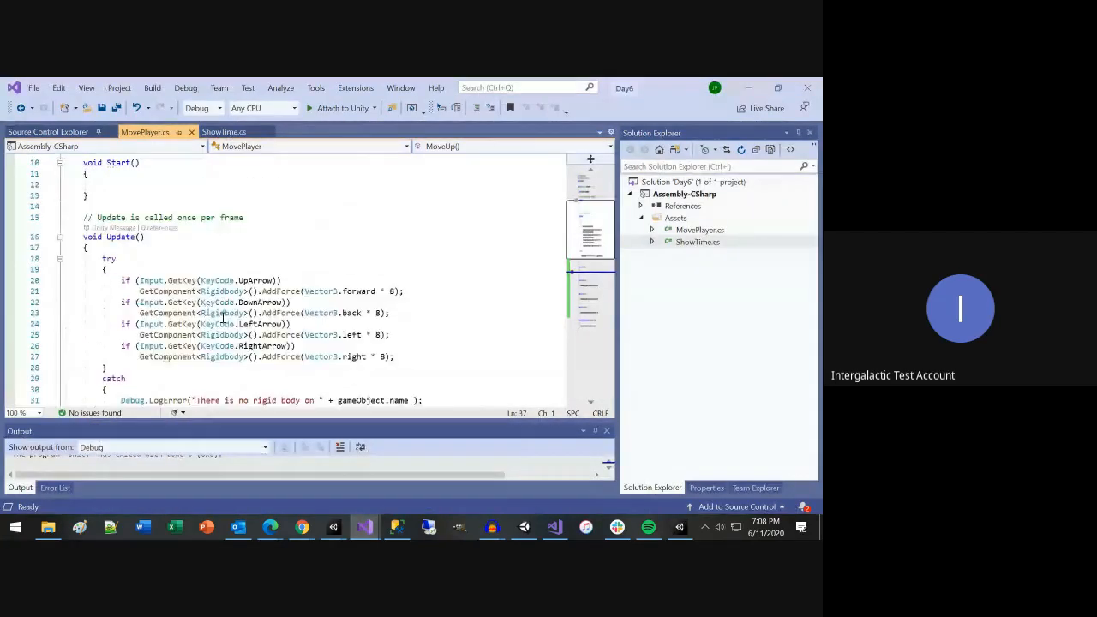
scroll(223, 314, "down", 4)
scroll(222, 318, "down", 2)
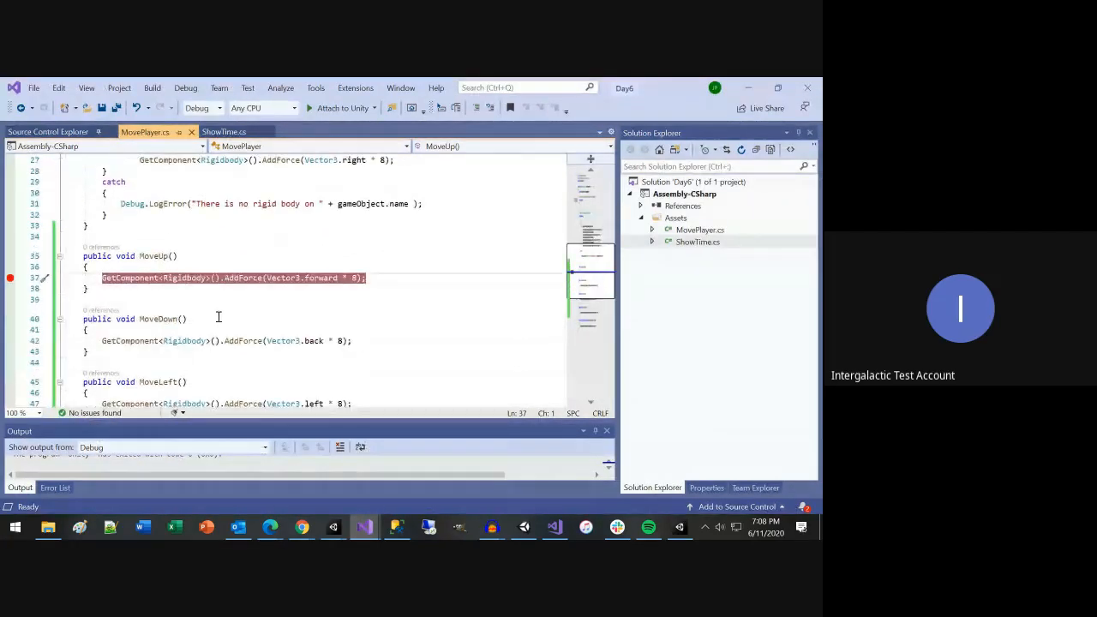
scroll(219, 317, "down", 1)
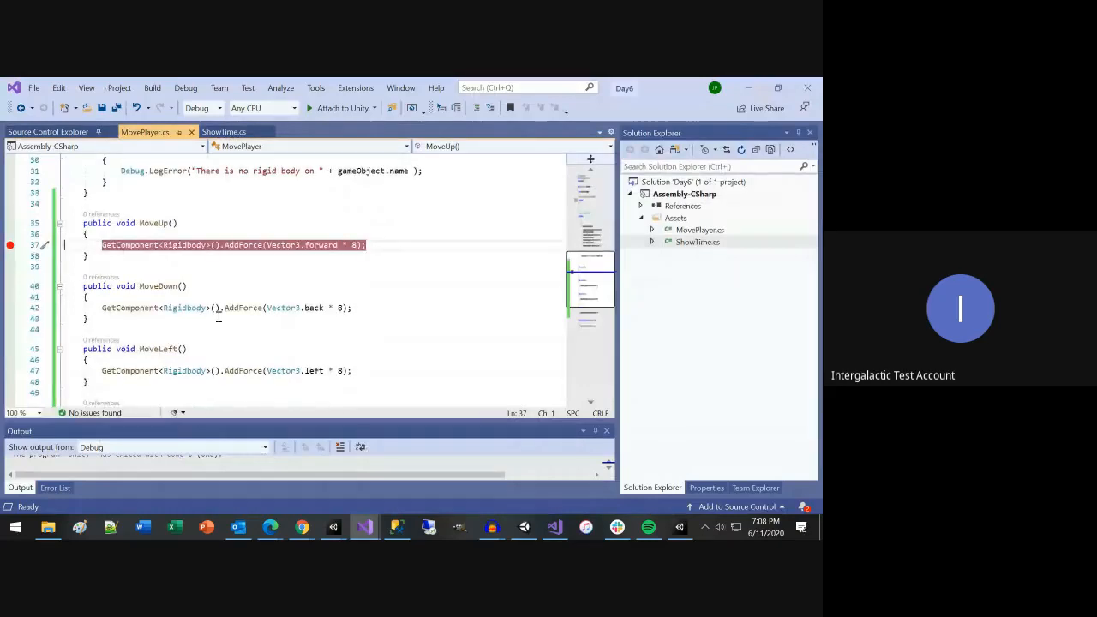
scroll(219, 317, "up", 3)
scroll(218, 317, "down", 2)
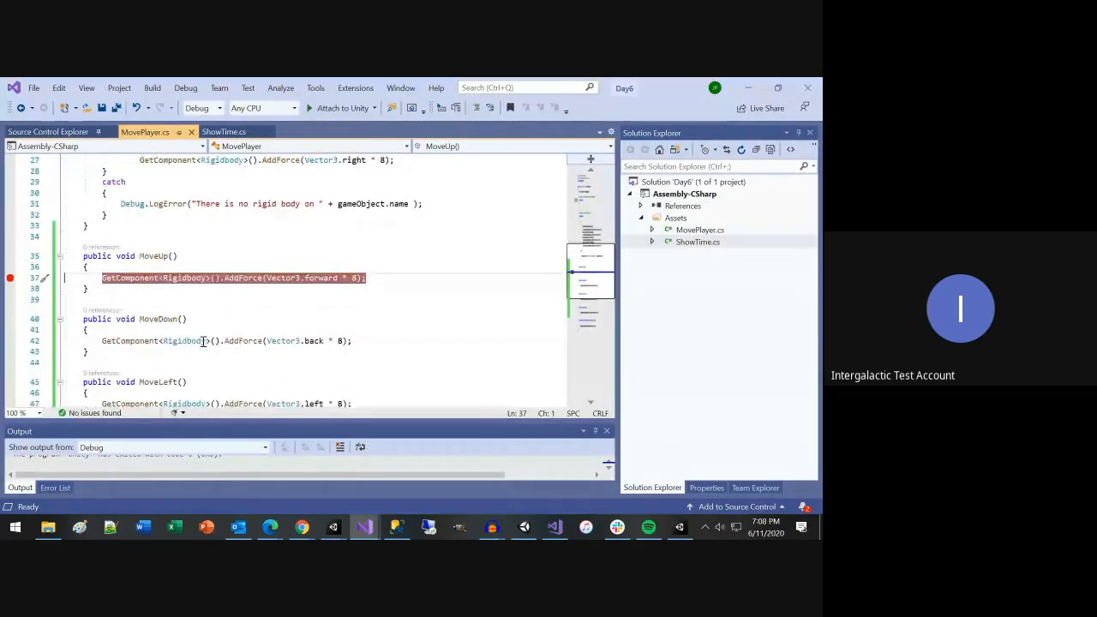
scroll(214, 347, "down", 1)
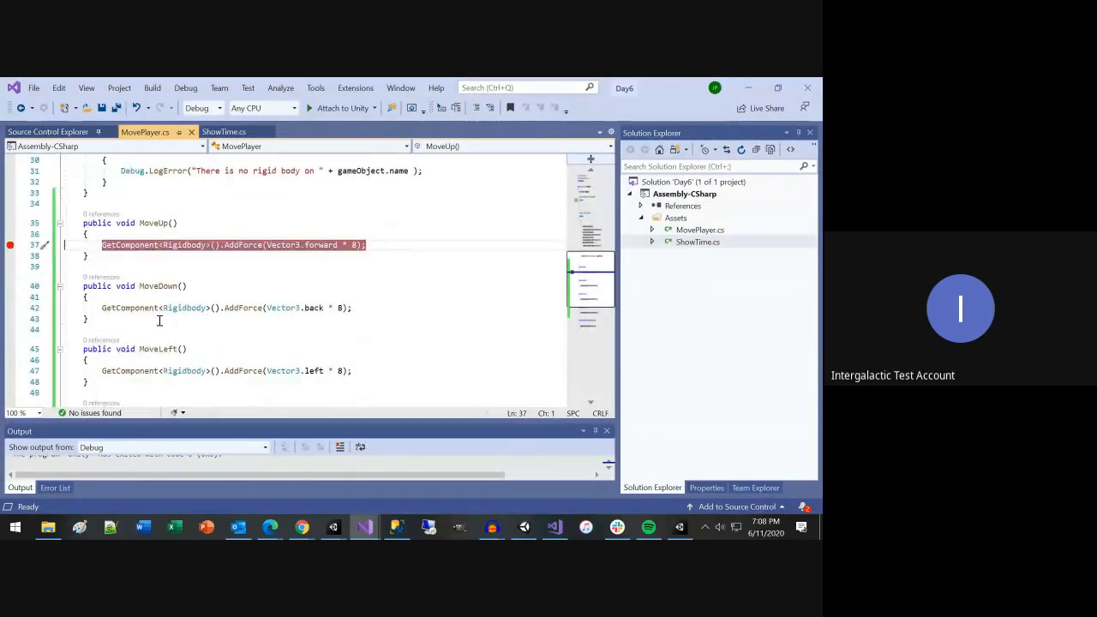
scroll(161, 319, "down", 1)
scroll(183, 318, "down", 1)
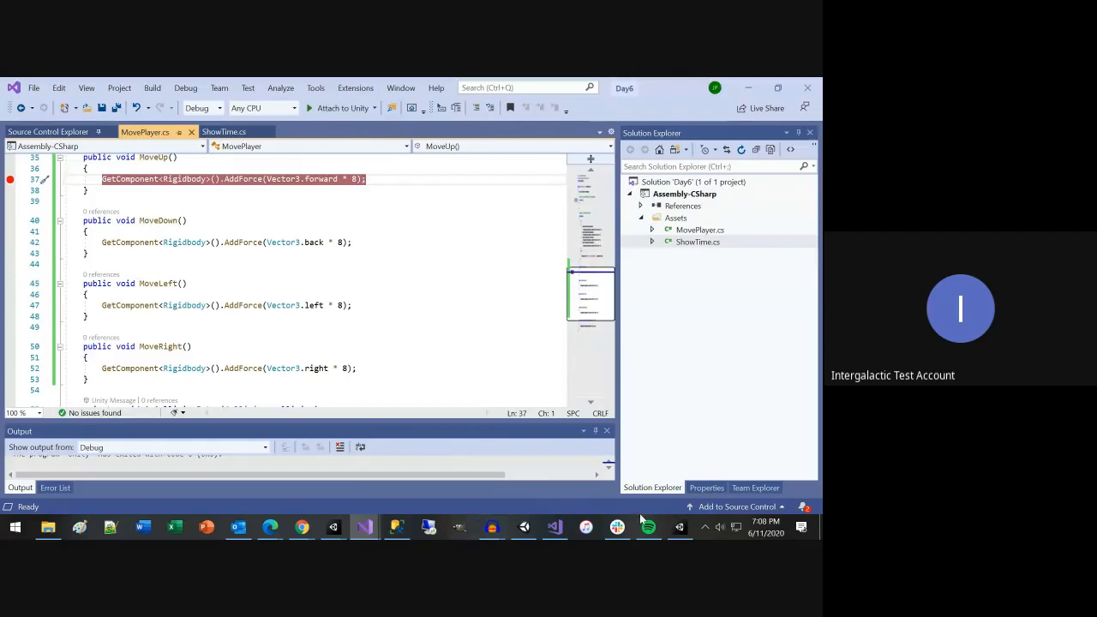
Step: Back in Unity, set the UP button's On Click function to MovePlayer.MoveUp and test the on-screen up-arrow button
left_click(679, 527)
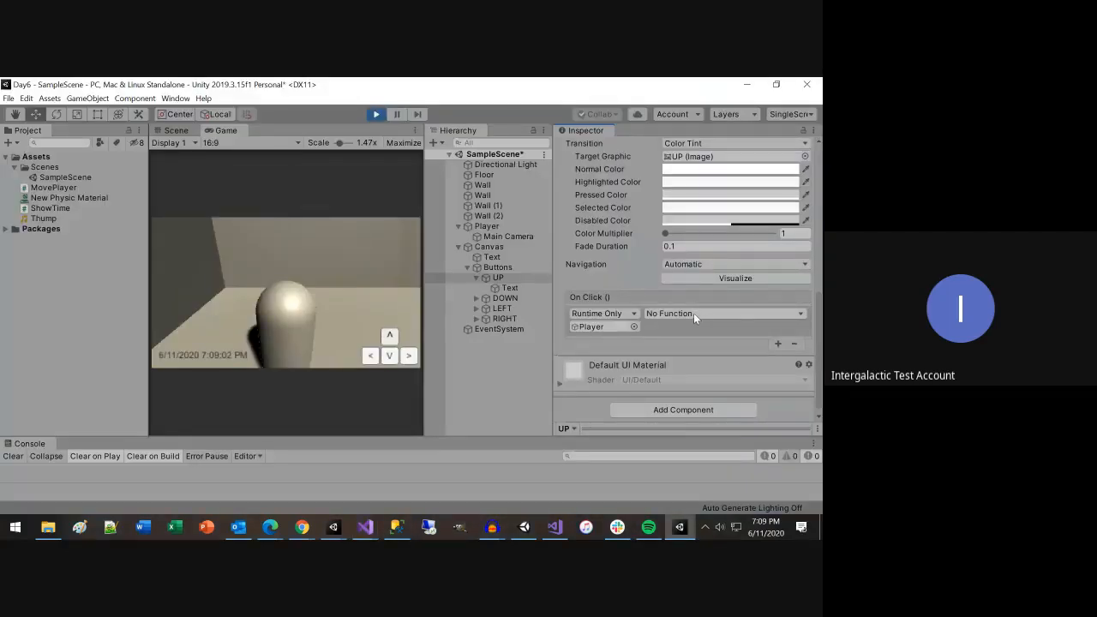
left_click(694, 314)
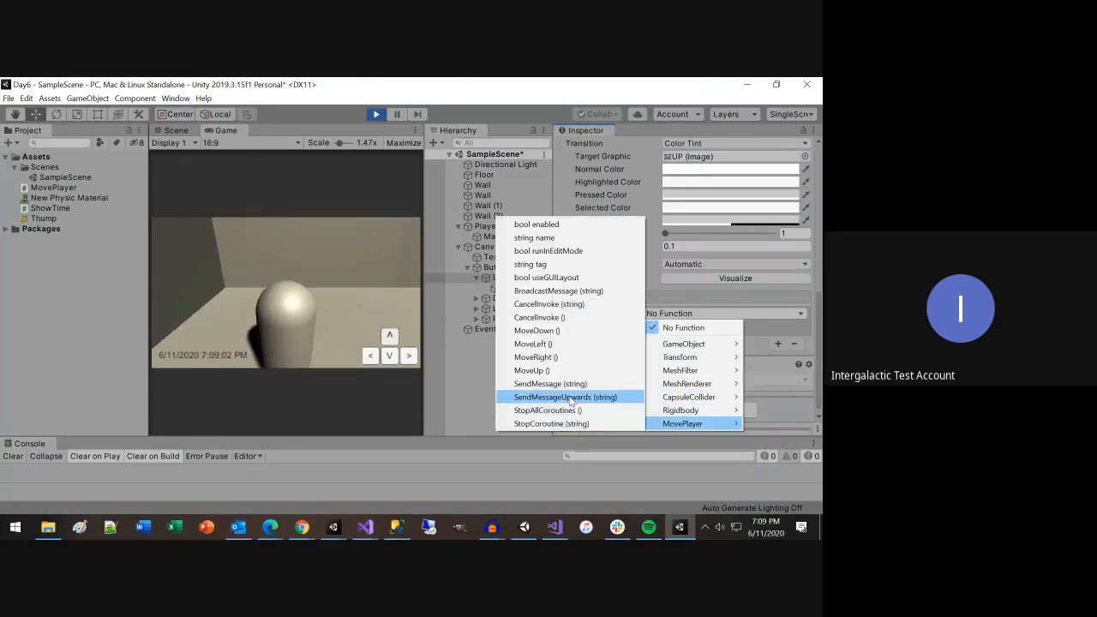
left_click(542, 372)
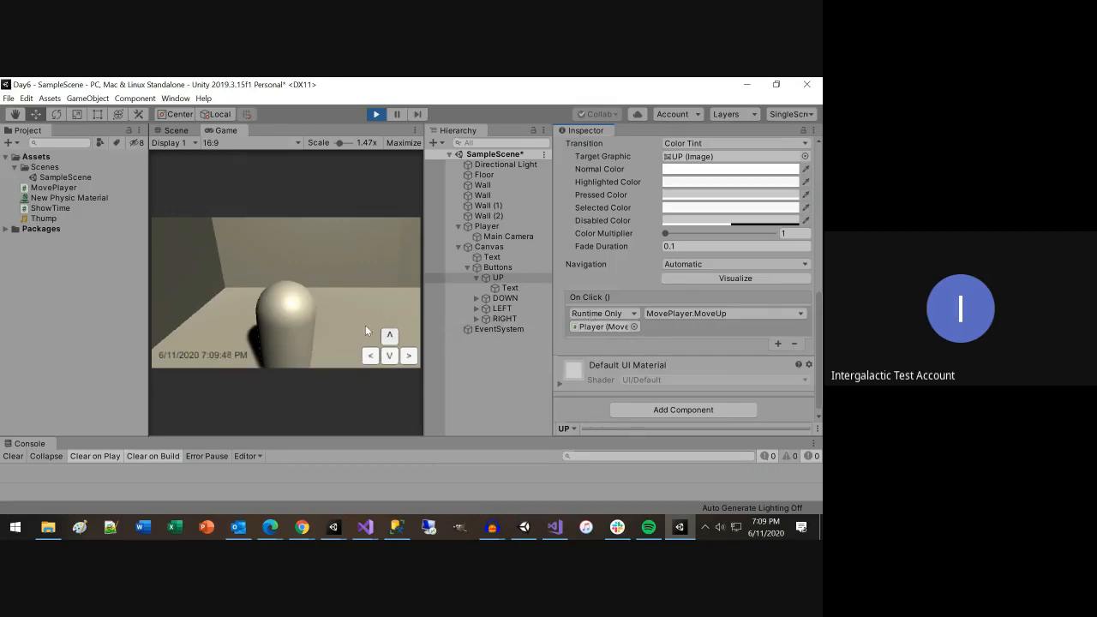
left_click(390, 339)
Step: Attach the Day6 debugger to Unity again, trigger the MoveUp breakpoint from the game, examine Vector3.forward * 8 and continue execution
mouse_move(363, 526)
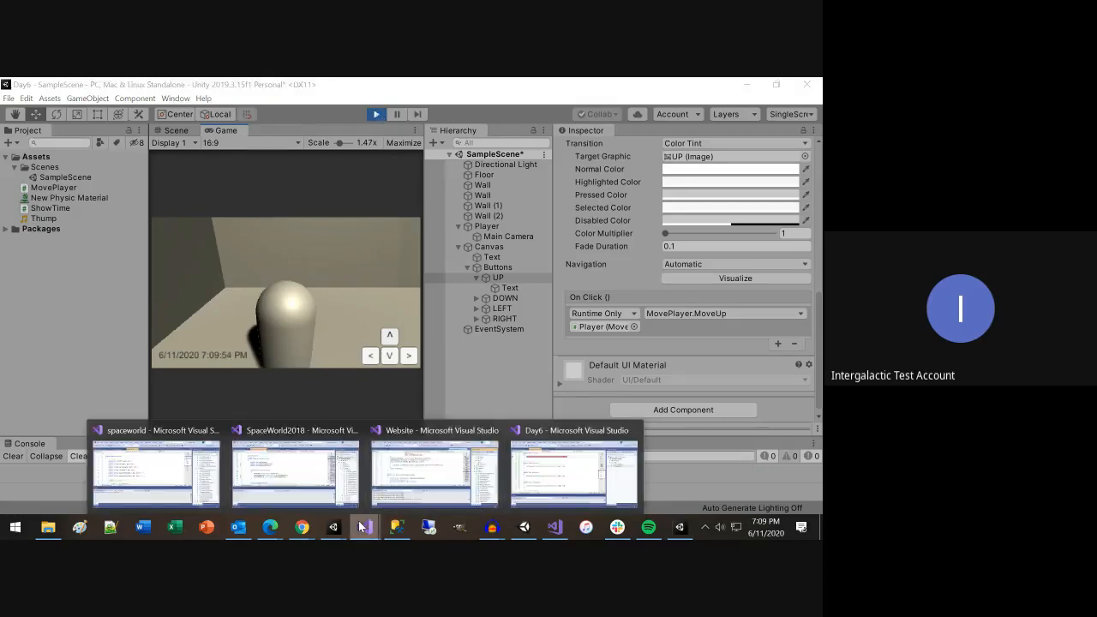
left_click(571, 487)
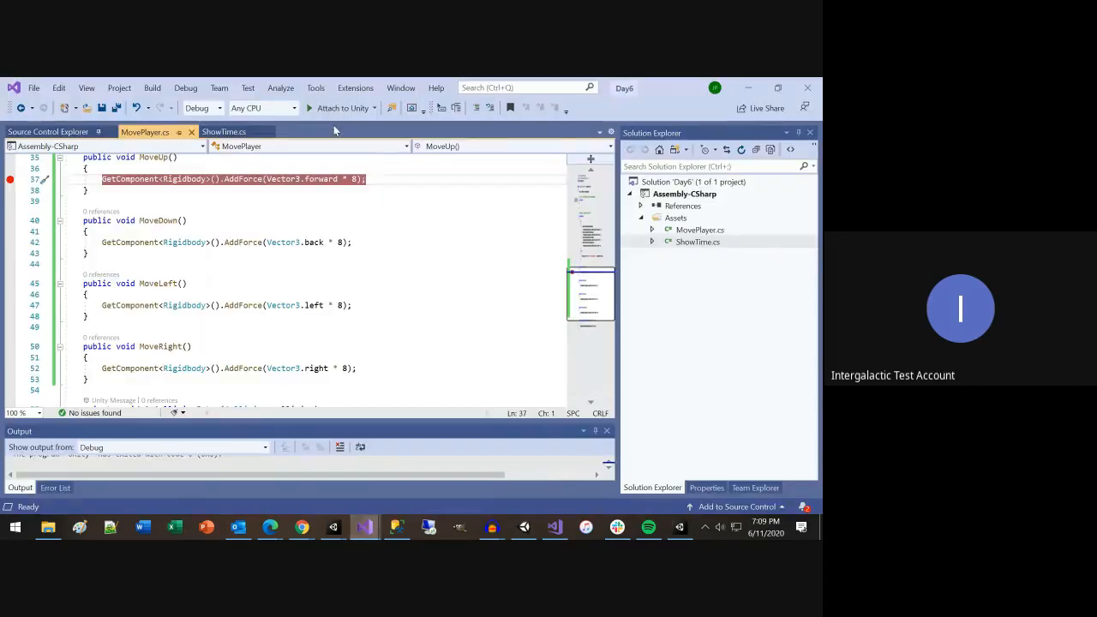
left_click(332, 109)
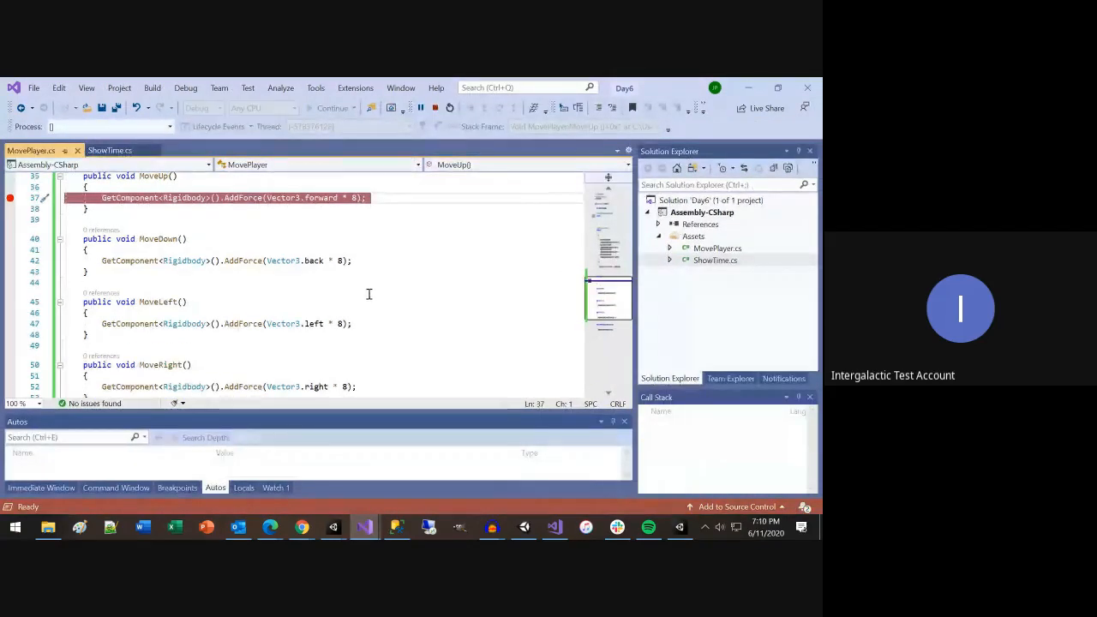
key("alt+Tab")
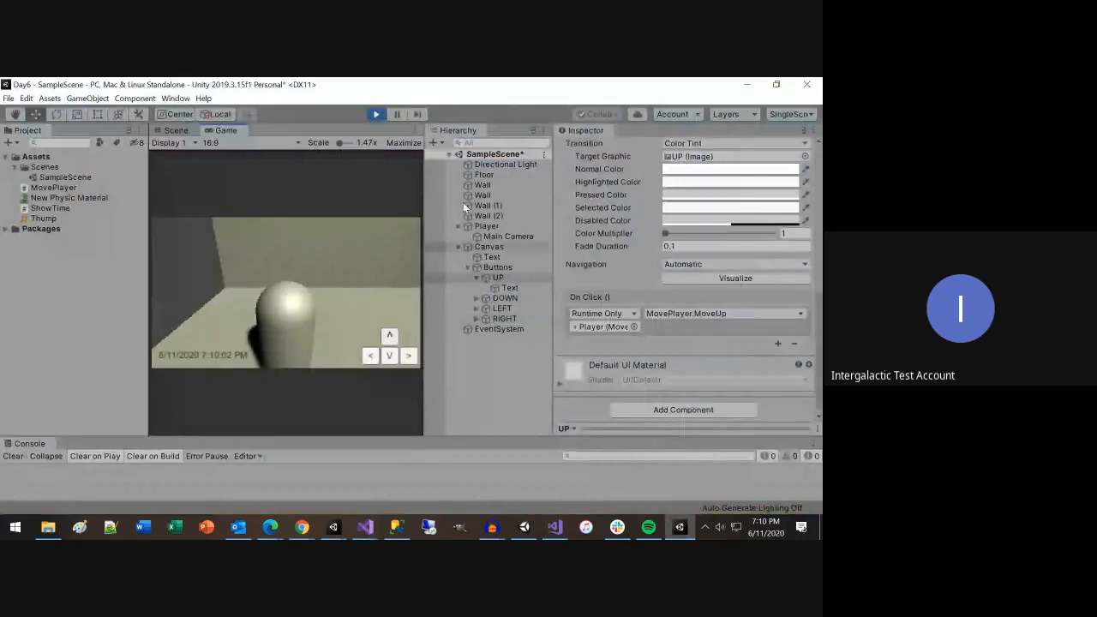
left_click(389, 336)
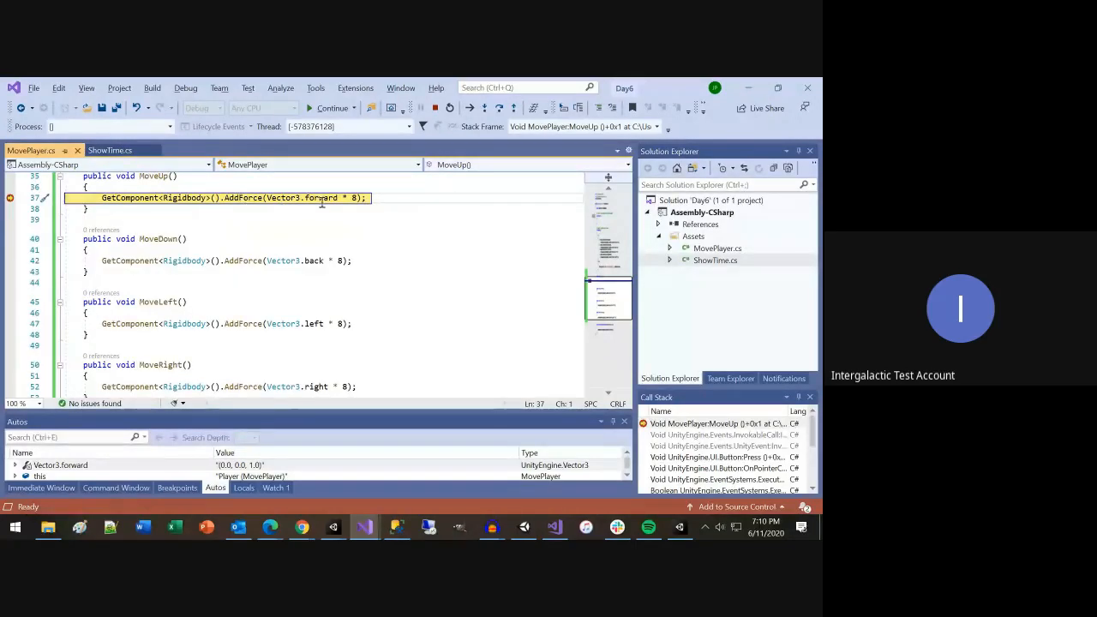
mouse_move(322, 200)
left_click_drag(266, 198, 355, 199)
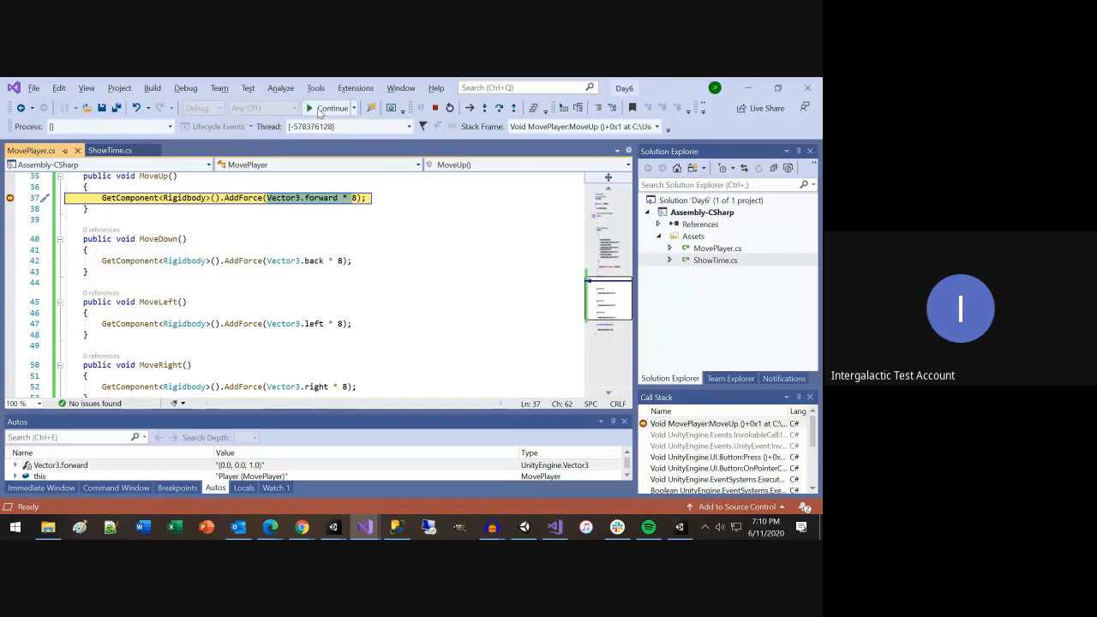
left_click(330, 107)
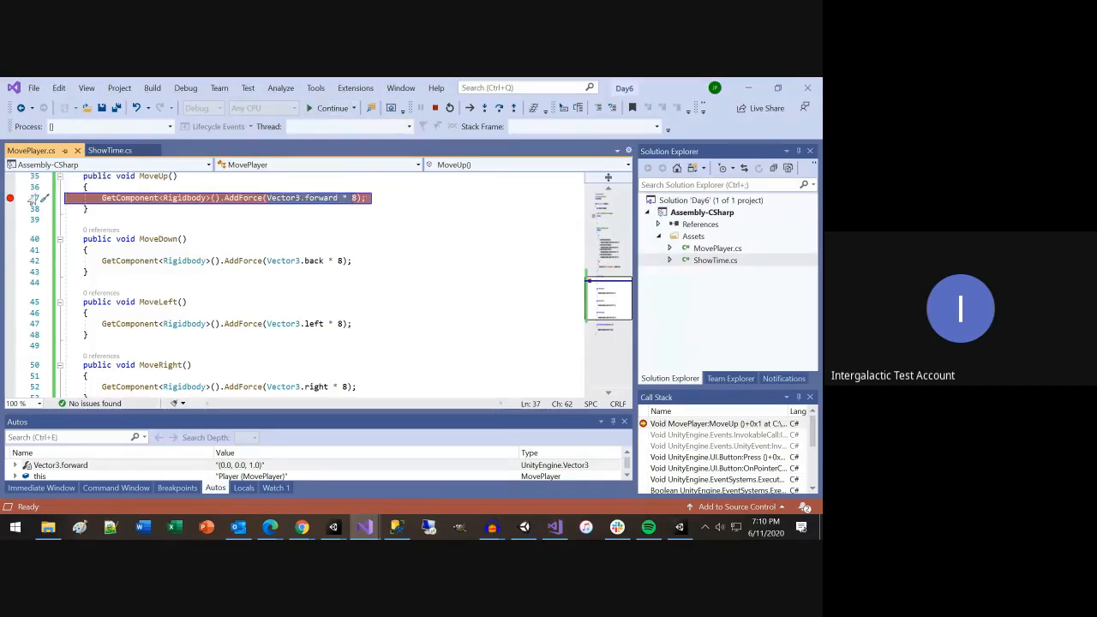
Step: Remove the breakpoint from the AddForce line inside MoveUp in MovePlayer.cs
key("alt+Tab")
key("alt+Tab")
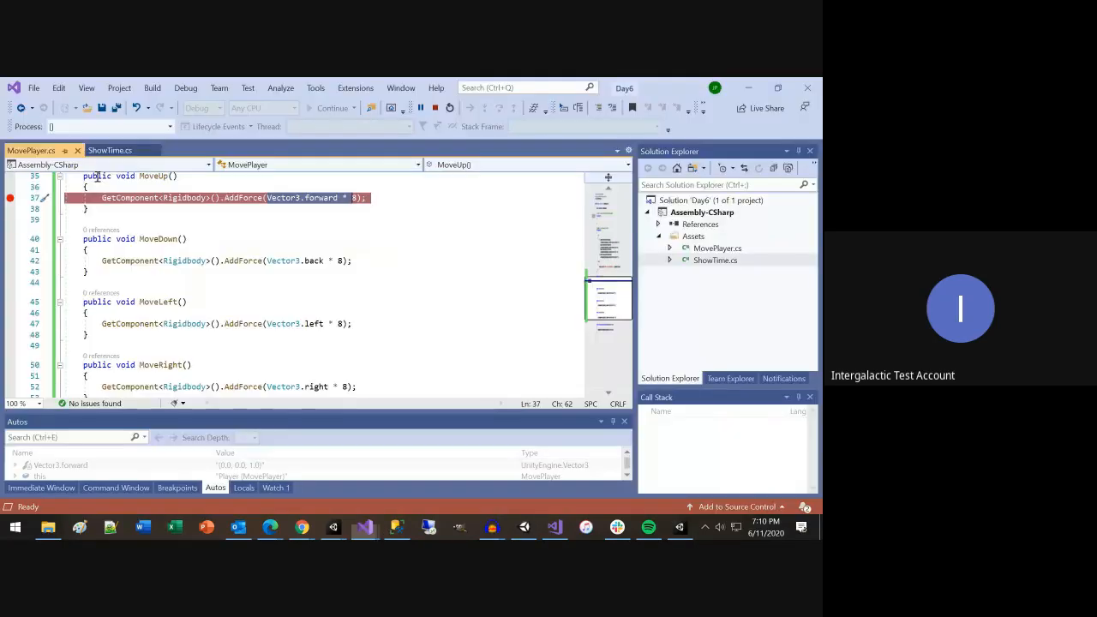
left_click(10, 198)
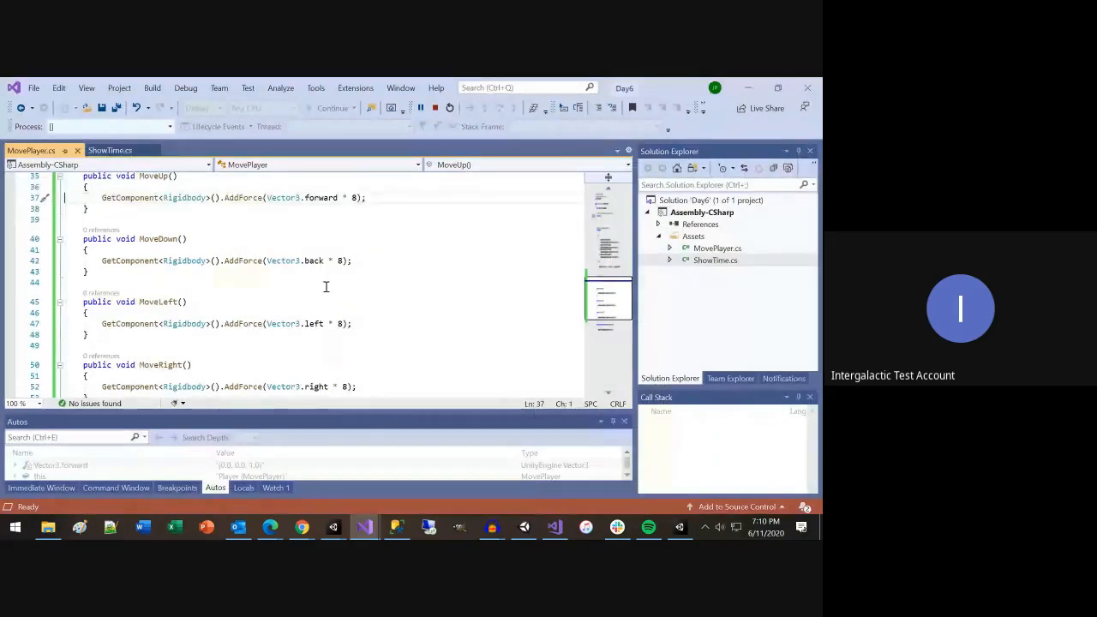
scroll(231, 285, "up", 3)
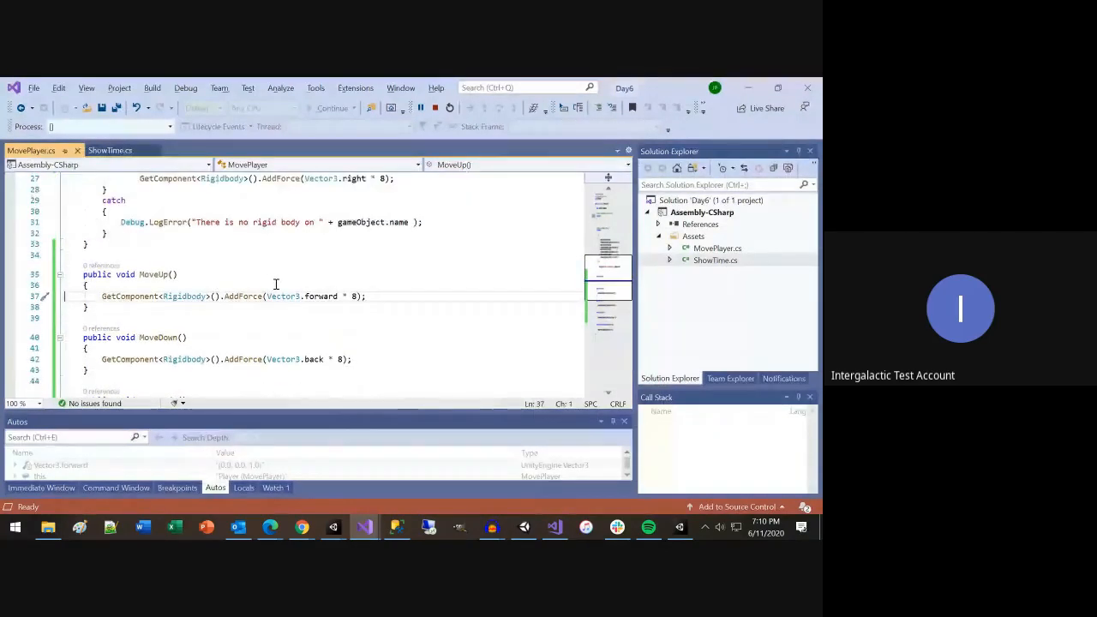
Step: Back in Unity, test the on-screen up-arrow button several times in the running game and exit play mode
key("alt+Tab")
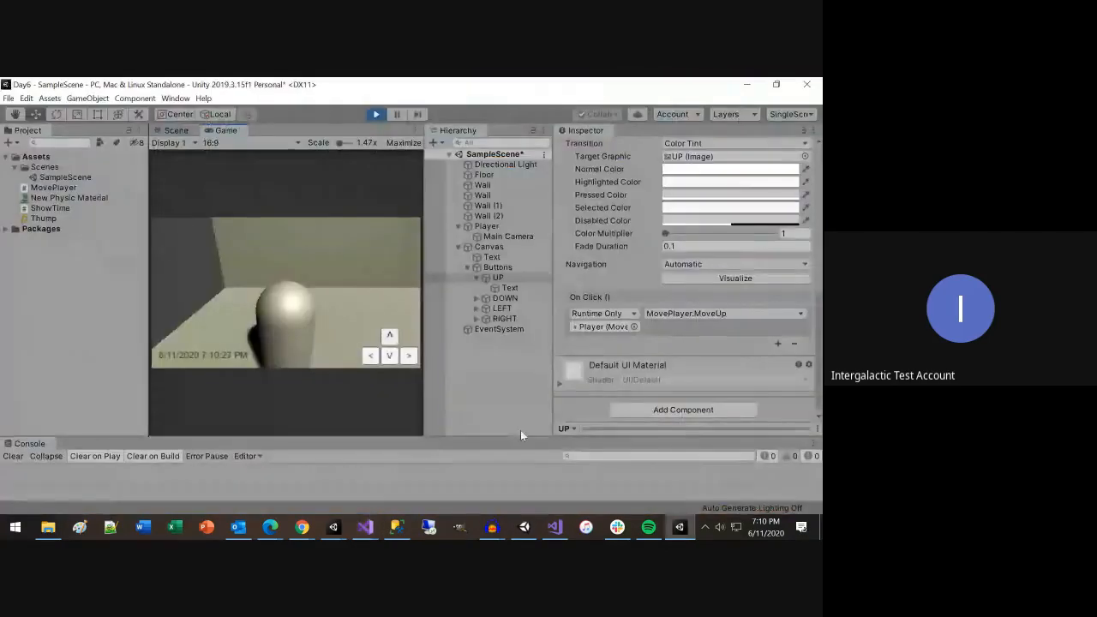
left_click(389, 337)
left_click(390, 339)
left_click(391, 339)
left_click(392, 336)
left_click(375, 115)
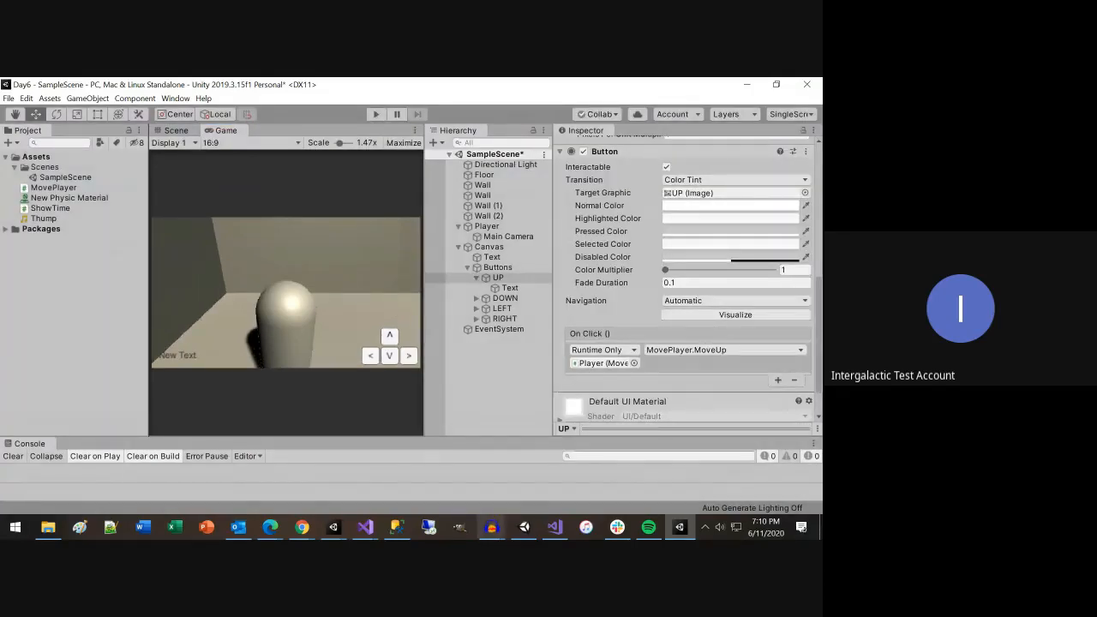
Step: Switch to the Day6 project in Visual Studio and place the cursor after the 8 in MoveUp's AddForce line
left_click(369, 527)
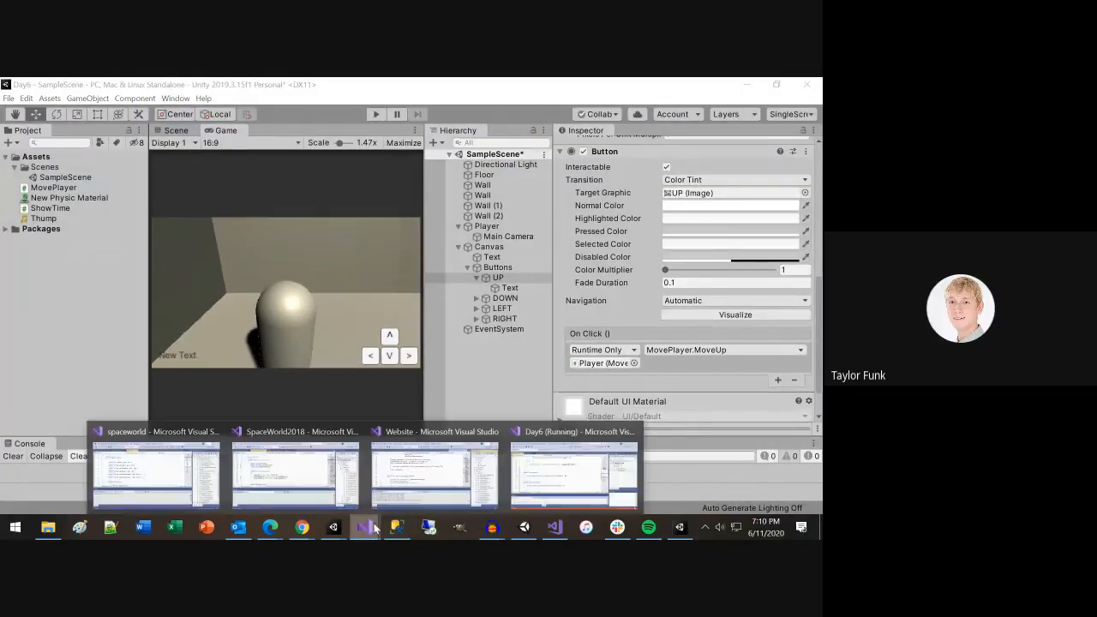
left_click(574, 476)
left_click(358, 296)
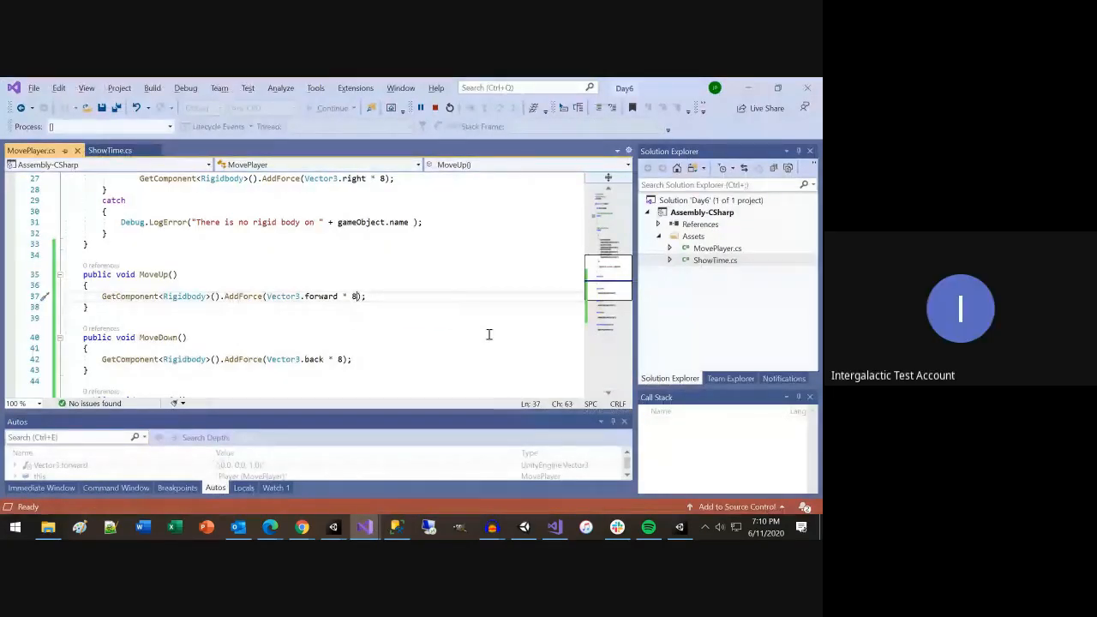
Step: Return to Unity and examine the UP button's Image and Button component settings, including its On Click entry
key("alt+Tab")
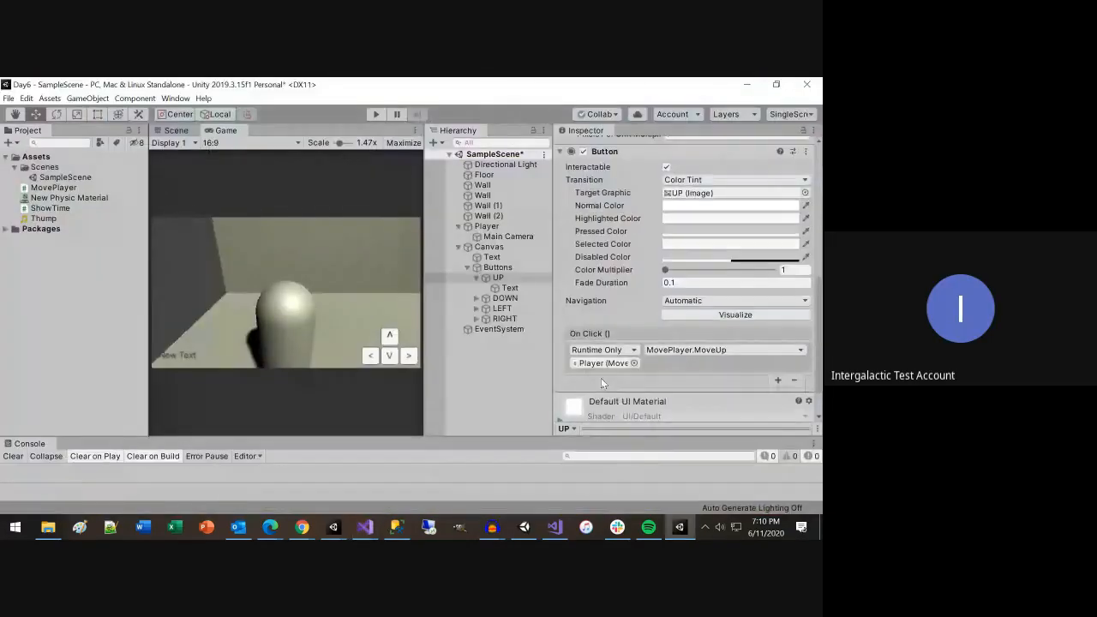
left_click(635, 351)
left_click(635, 351)
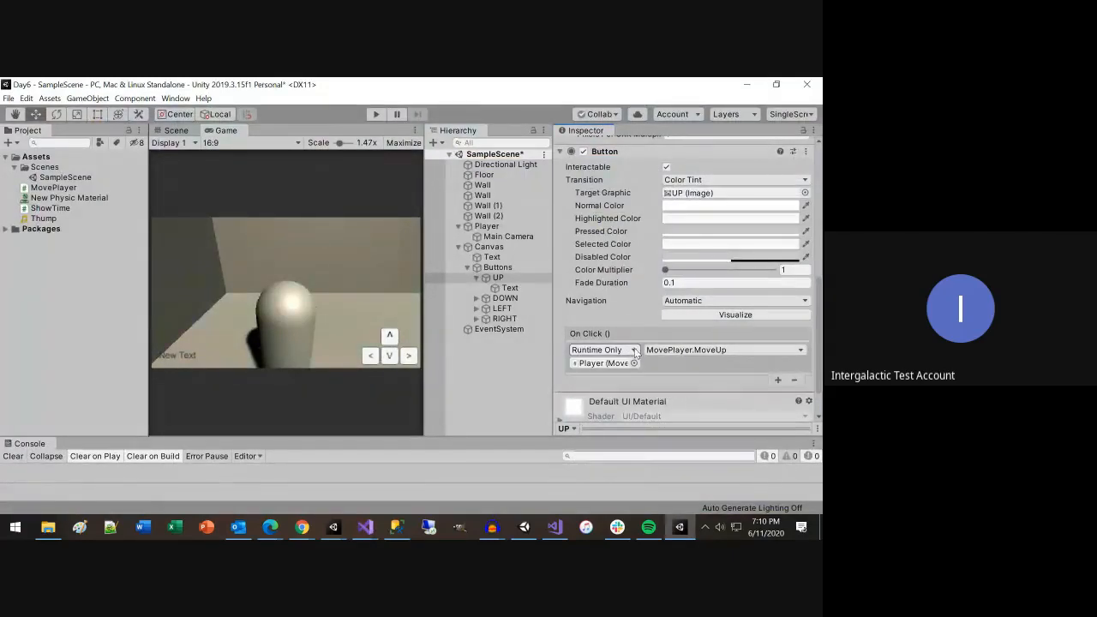
scroll(630, 350, "up", 5)
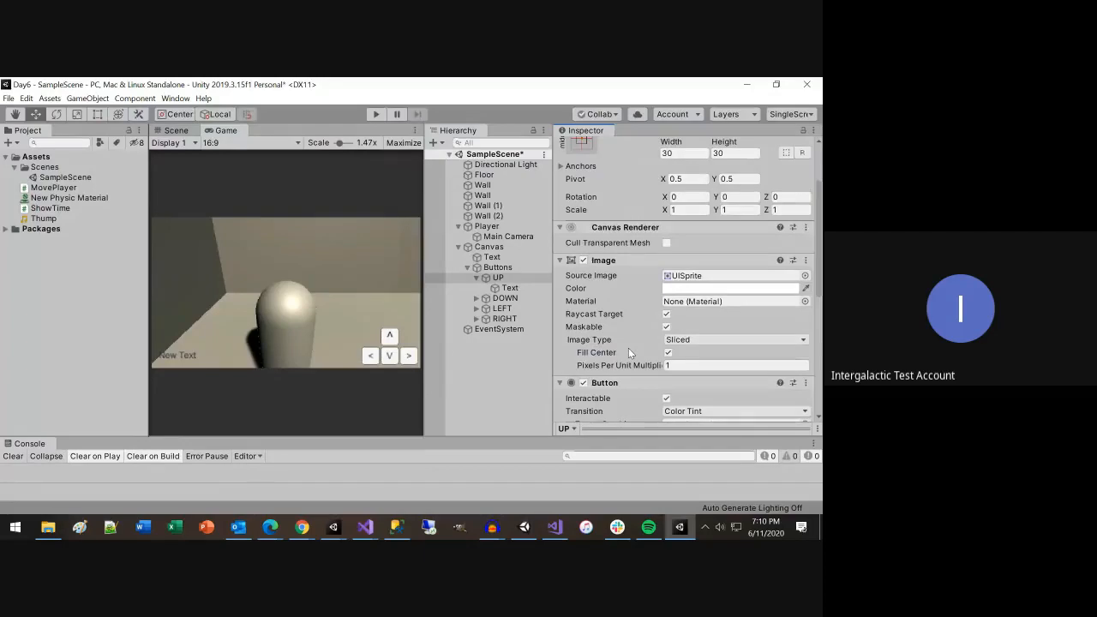
scroll(628, 348, "down", 3)
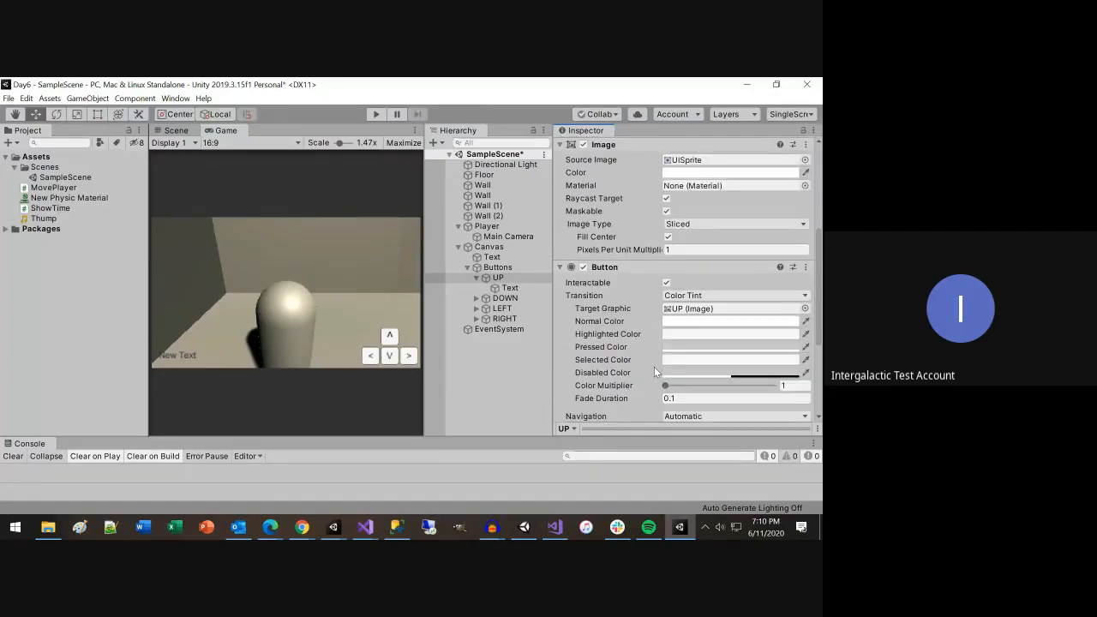
scroll(654, 367, "down", 3)
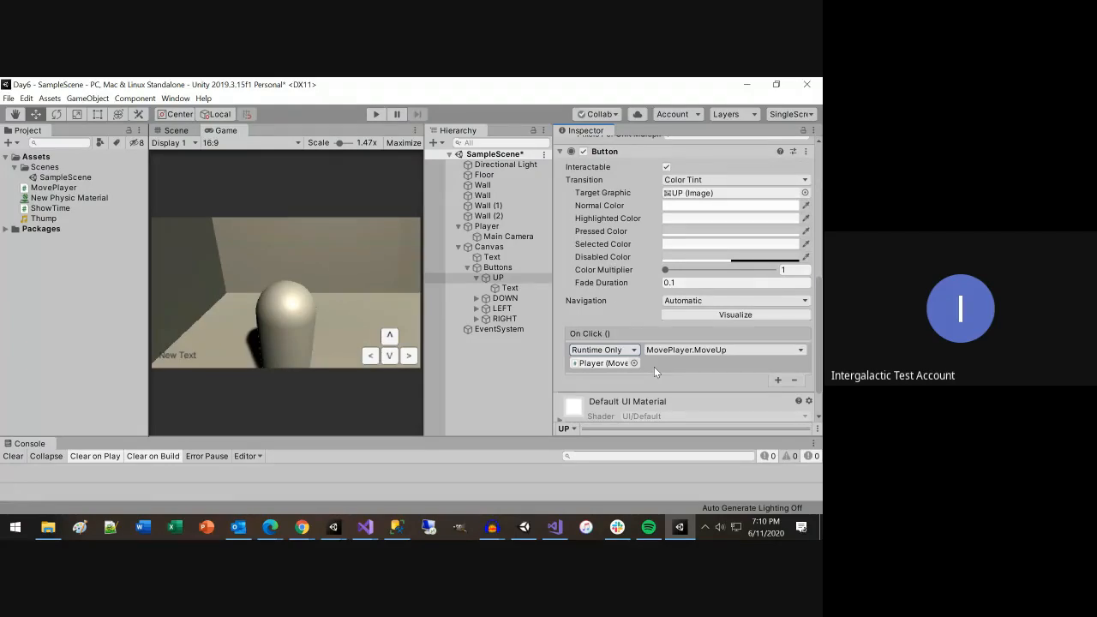
scroll(654, 367, "up", 3)
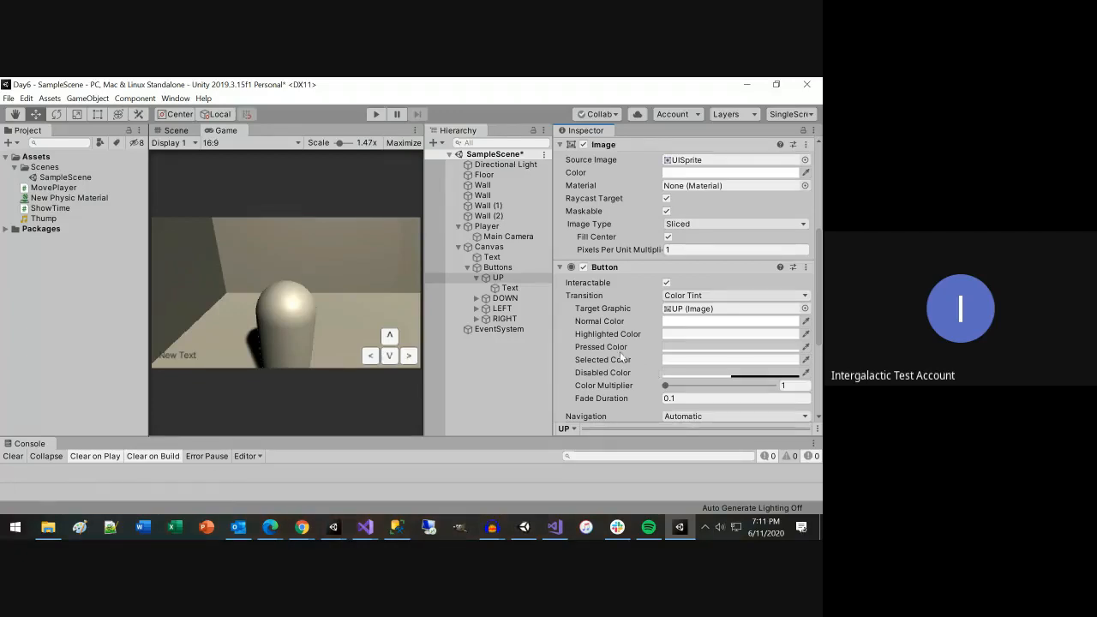
scroll(622, 356, "down", 3)
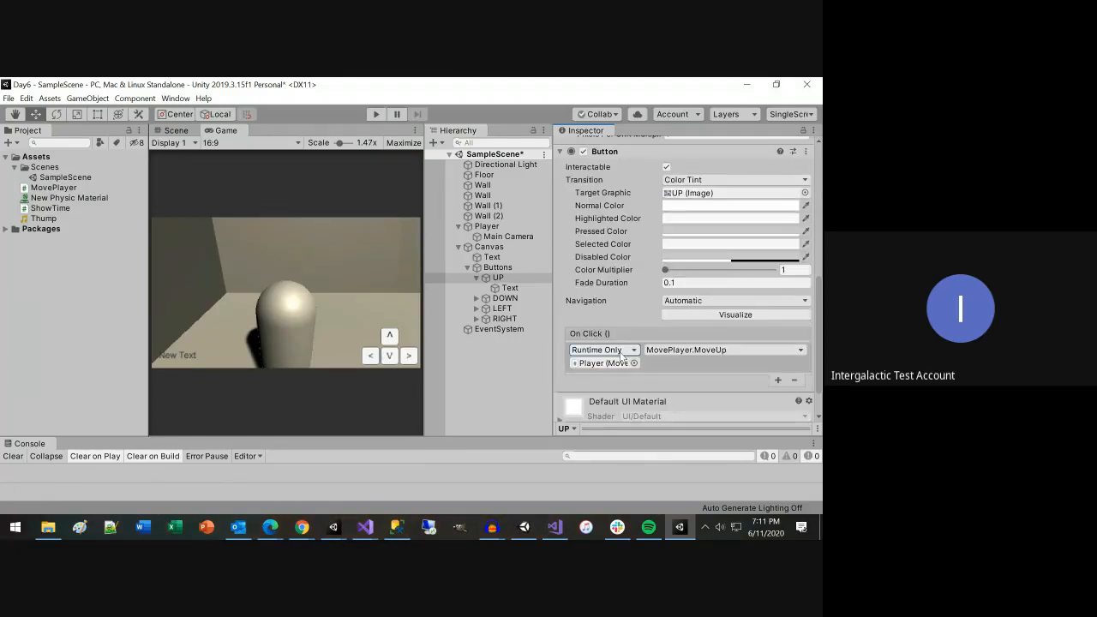
scroll(622, 357, "down", 1)
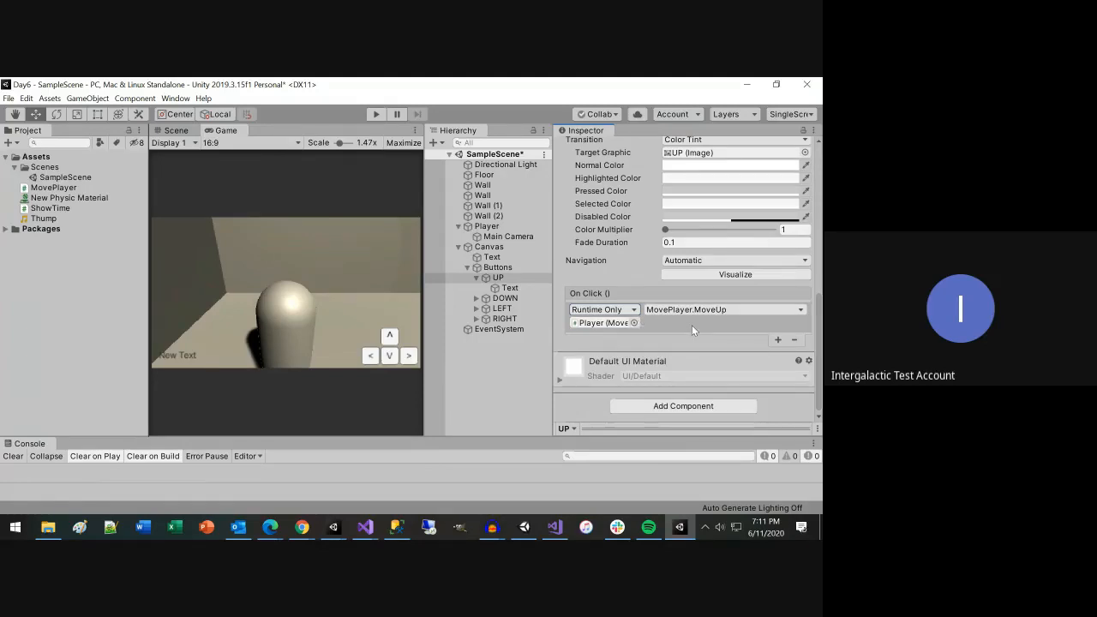
Step: In Visual Studio, set the Vector3.forward multiplier inside MoveUp to 800 and save MovePlayer.cs
key("alt+Tab")
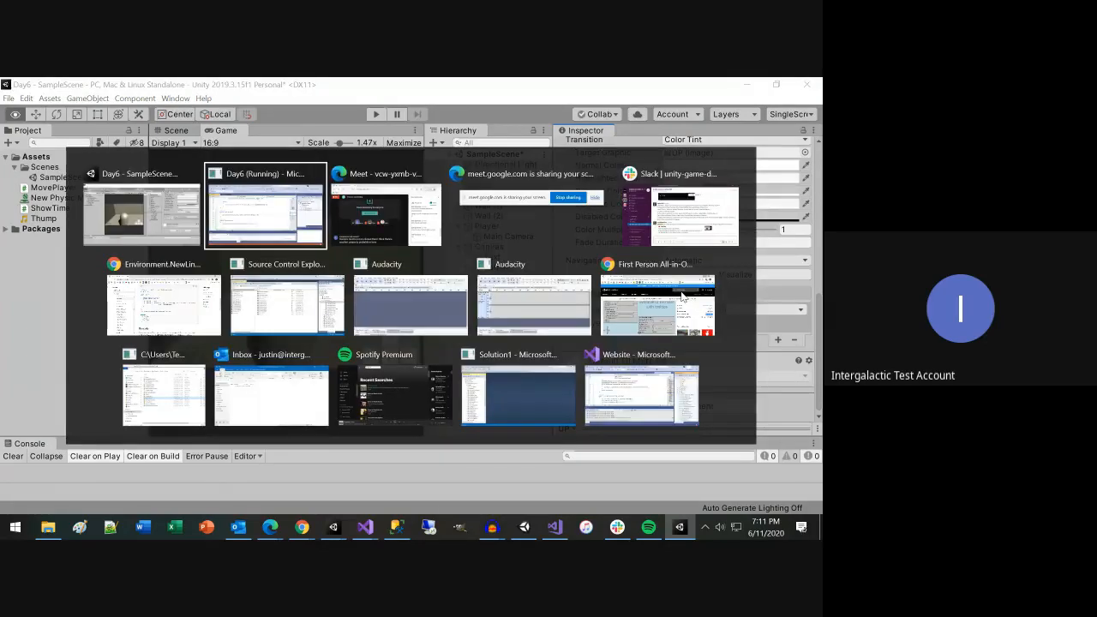
type("00);")
key("ctrl+s")
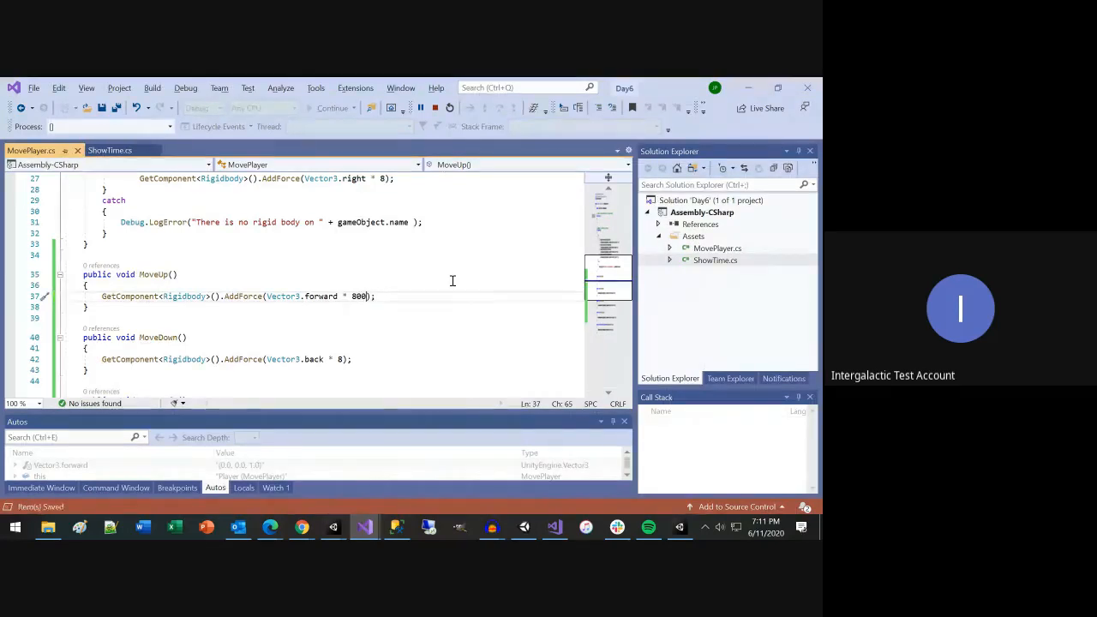
Step: Back in Unity, run the game, test the on-screen up-arrow and down-arrow buttons, and exit play mode
key("alt+Tab")
left_click(374, 114)
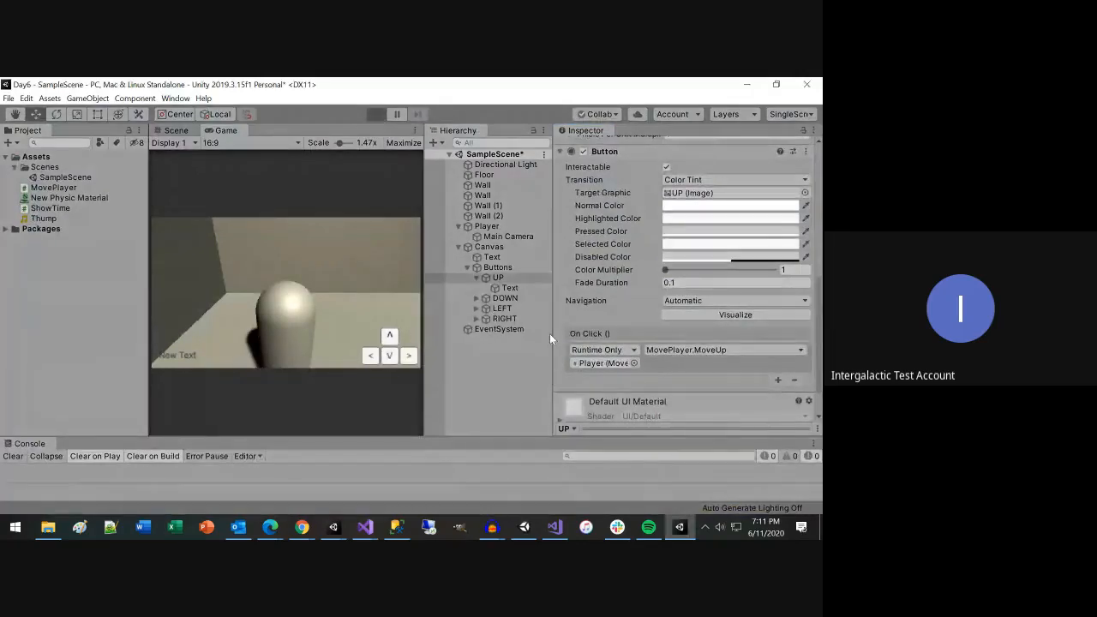
left_click(389, 337)
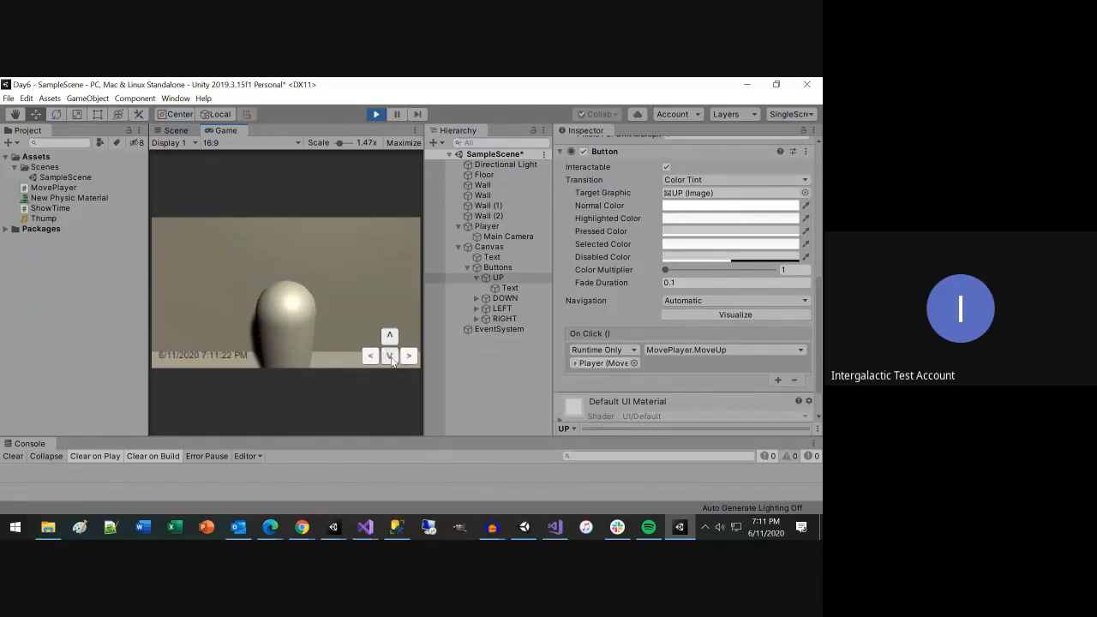
left_click(390, 356)
left_click(377, 114)
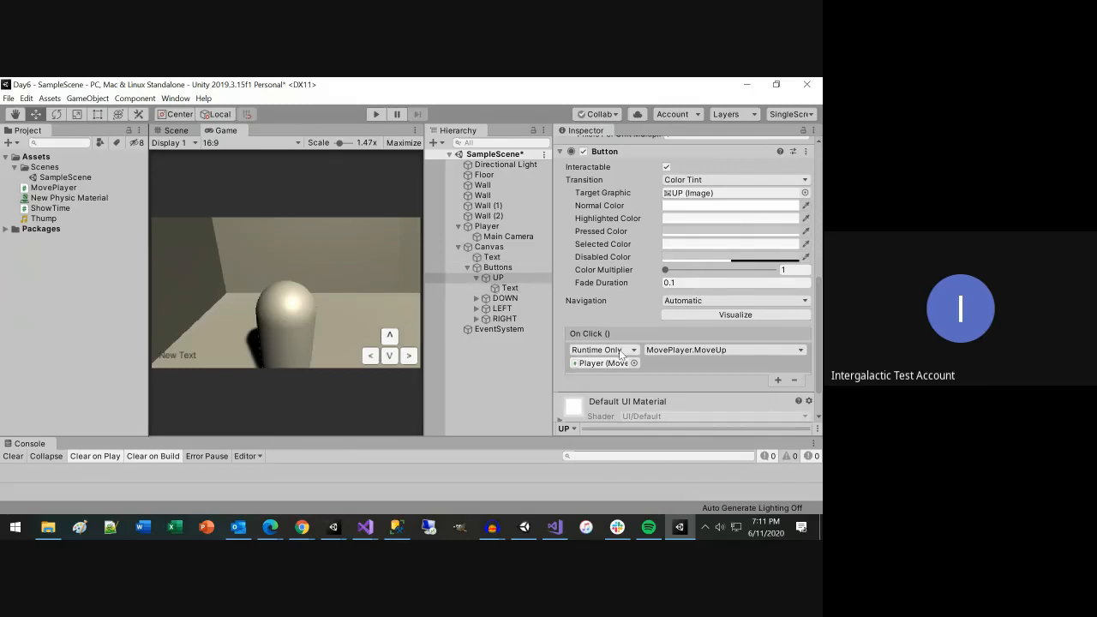
Step: Add a second On Click entry to the UP button and check its call-state options, keeping Runtime Only
left_click(778, 379)
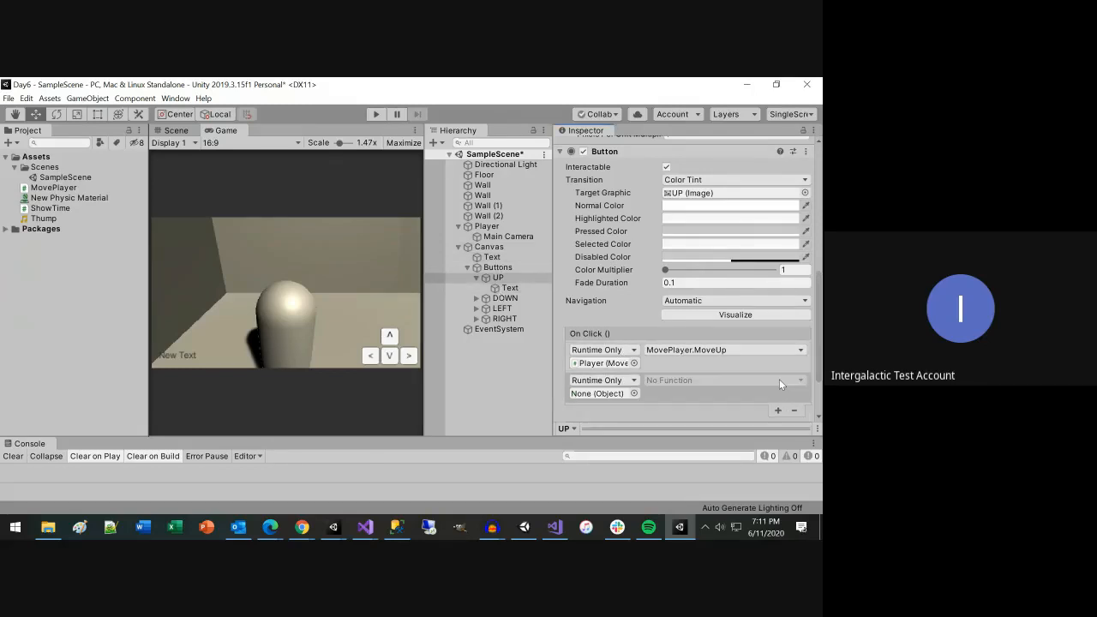
left_click(634, 379)
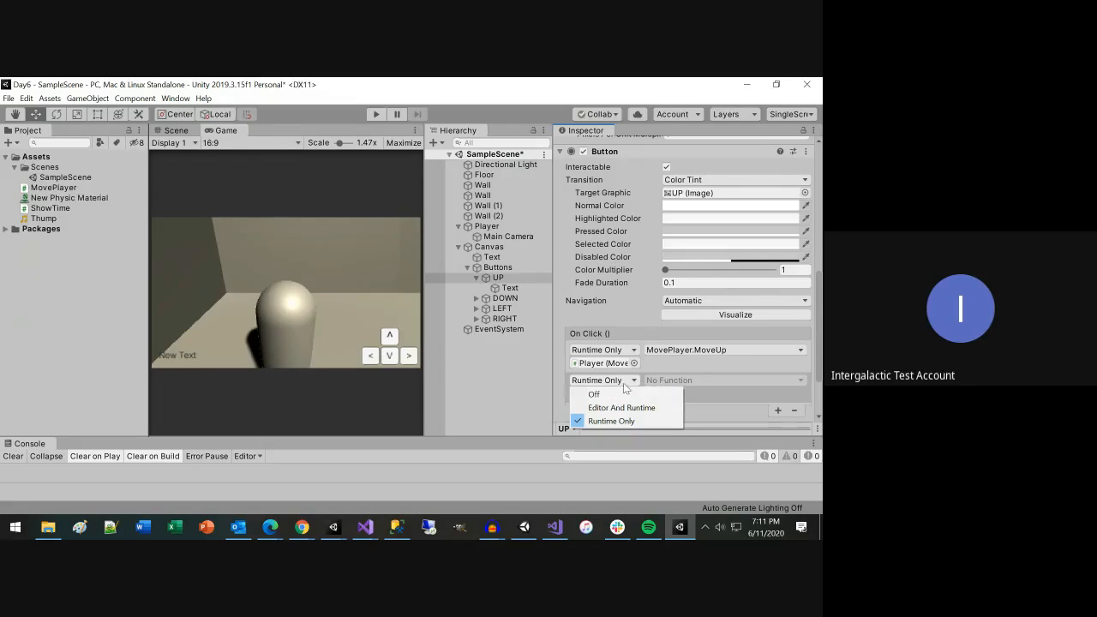
left_click(633, 382)
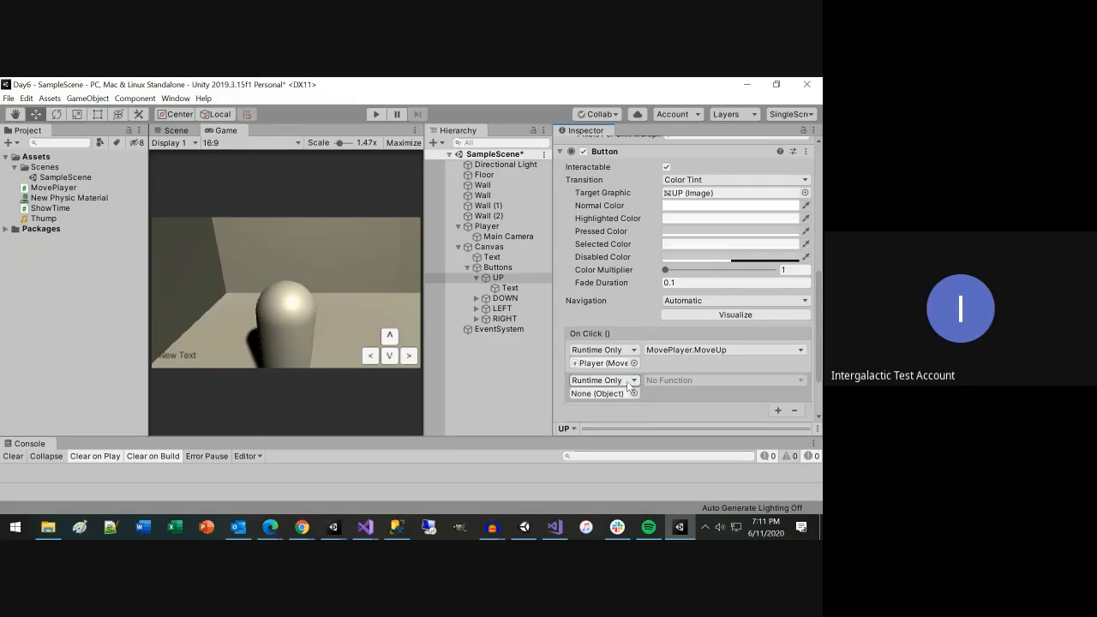
Step: Switch to Chrome, search Google for "unity onclick down" and open the Unity Answers question about Button OnClick() firing only on release
left_click(302, 526)
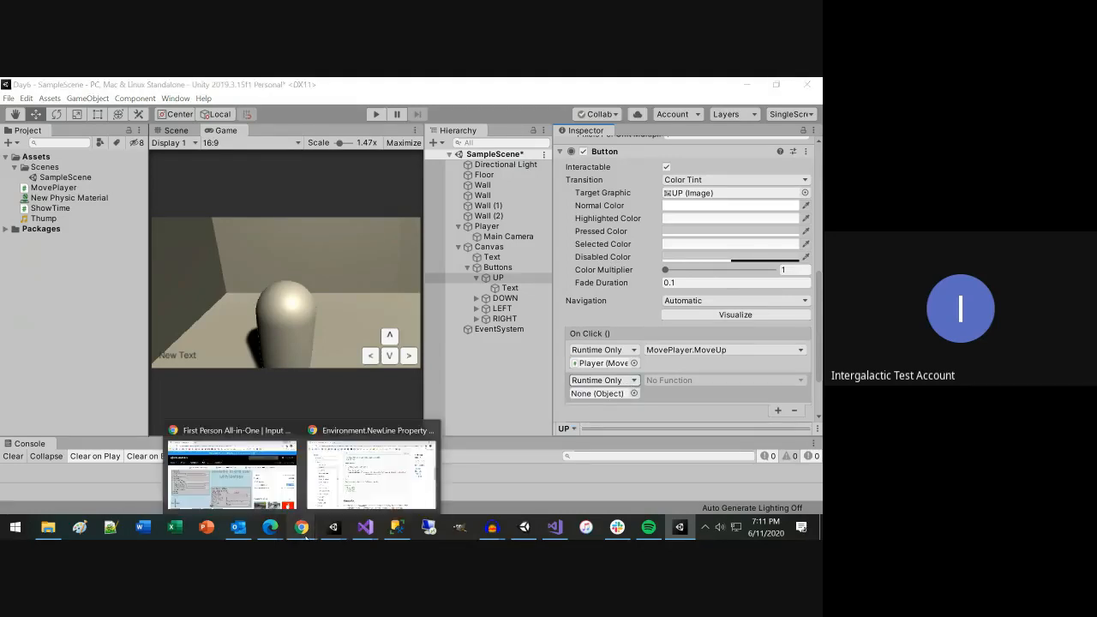
left_click(408, 449)
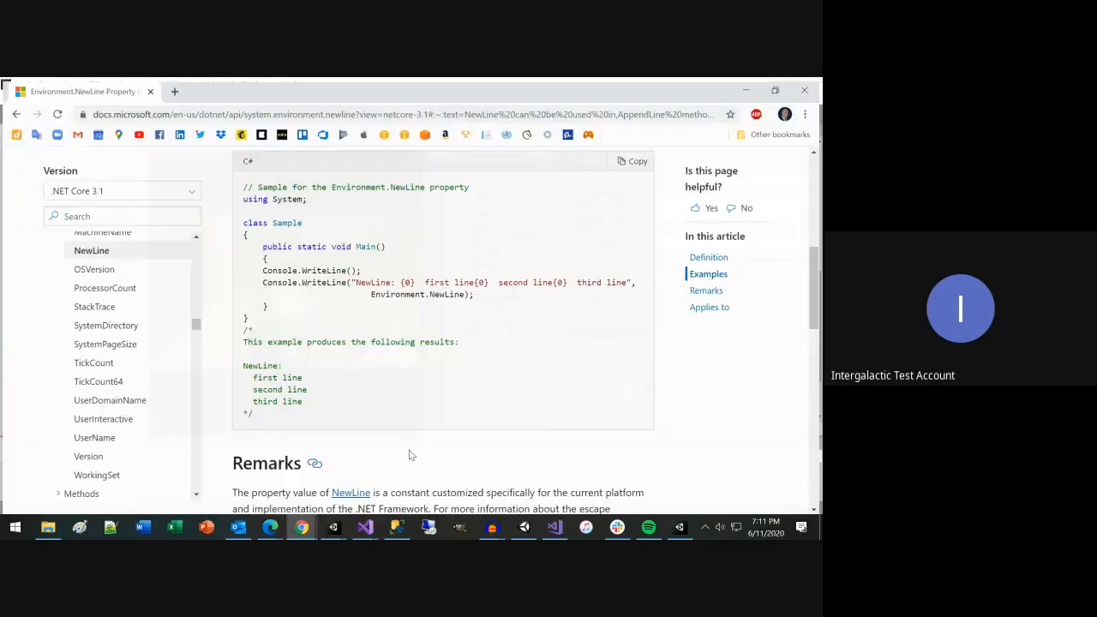
left_click(312, 114)
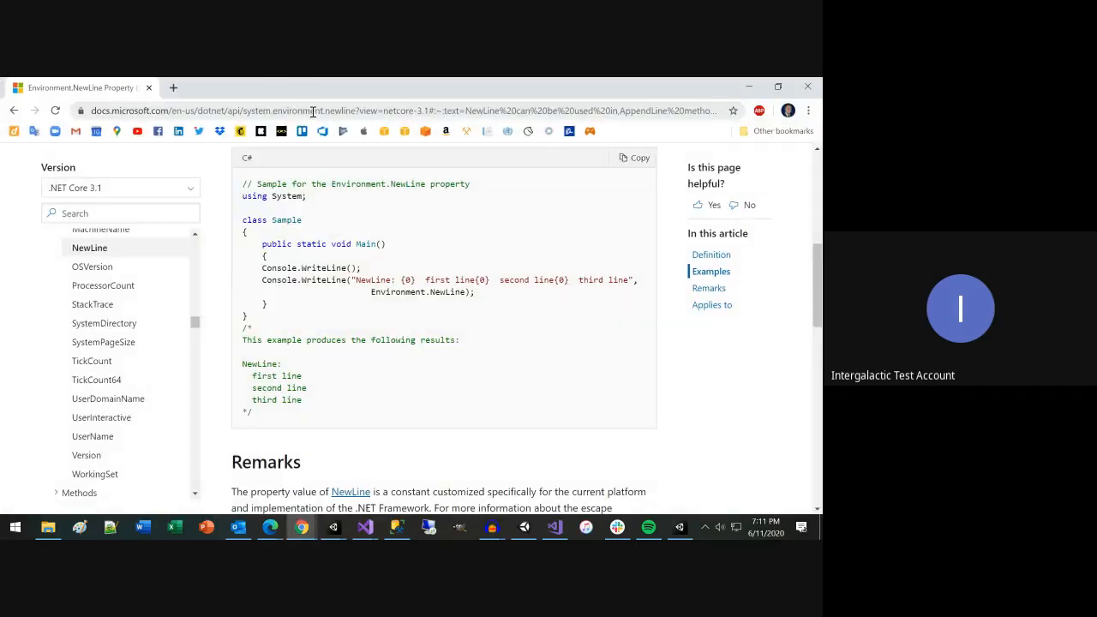
type("unity on")
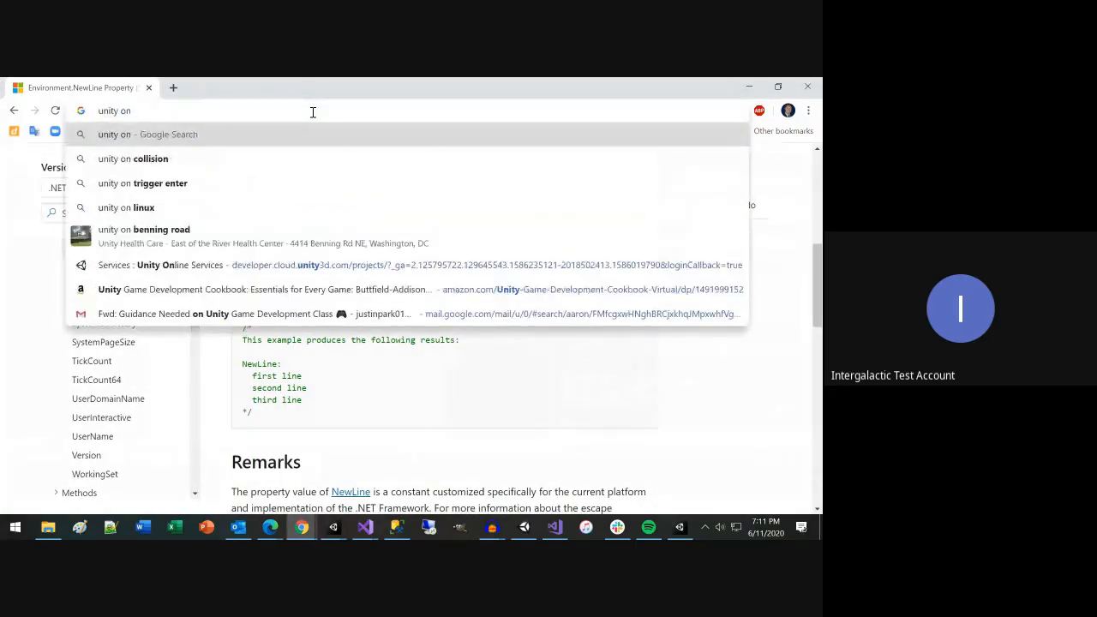
type("click down")
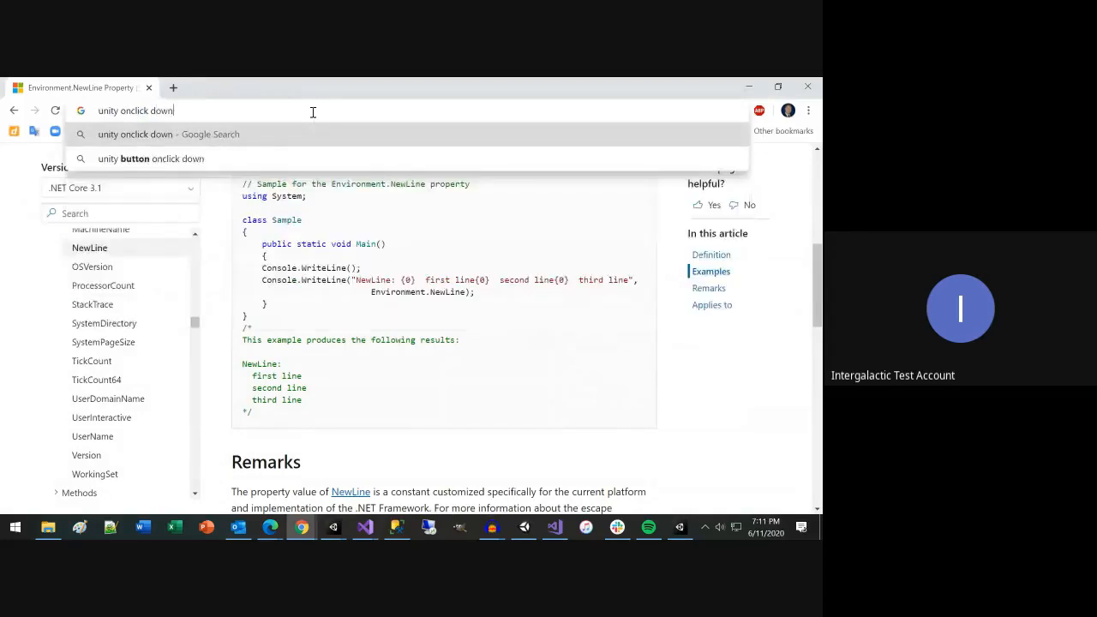
key("Return")
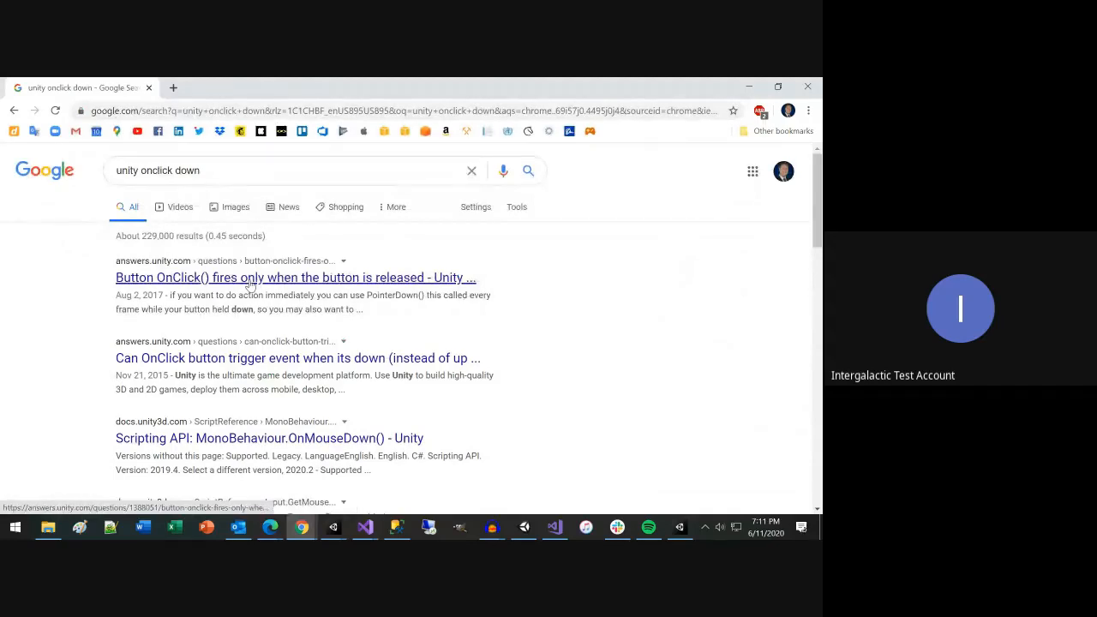
left_click(249, 283)
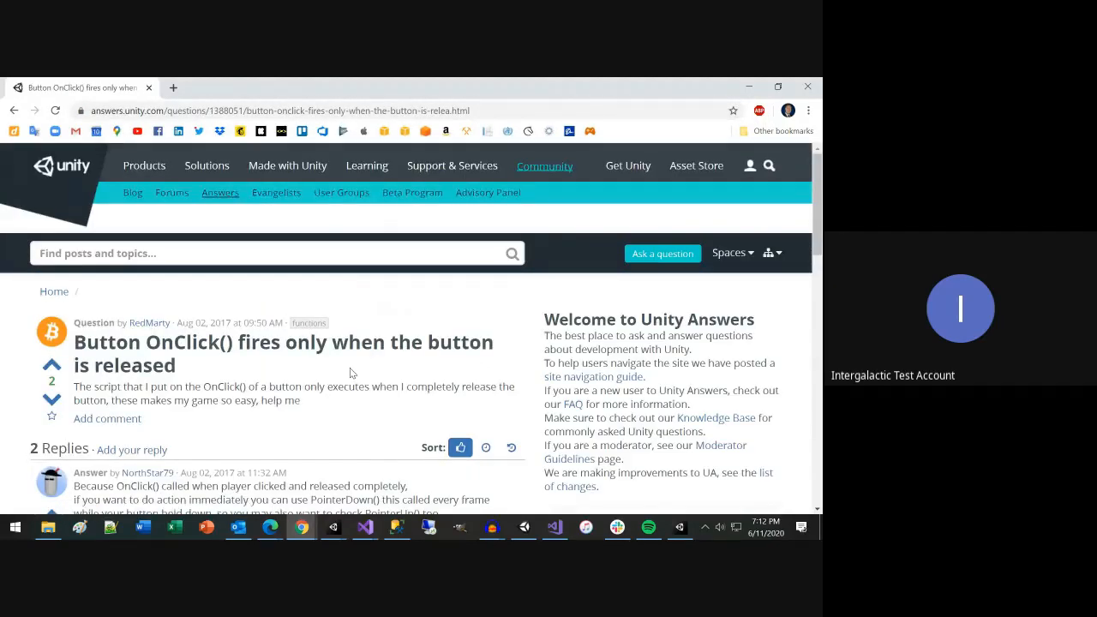
Step: Read the replies to the Unity Answers question, examining the PointerDown explanation and the Event Trigger component screenshot
scroll(350, 368, "down", 3)
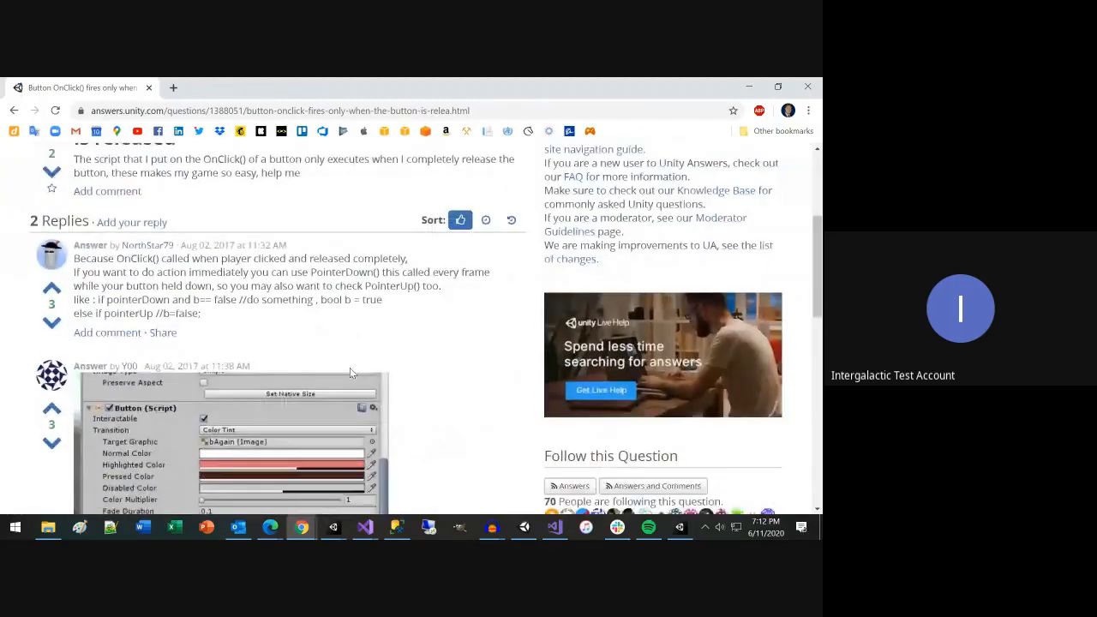
scroll(350, 367, "down", 2)
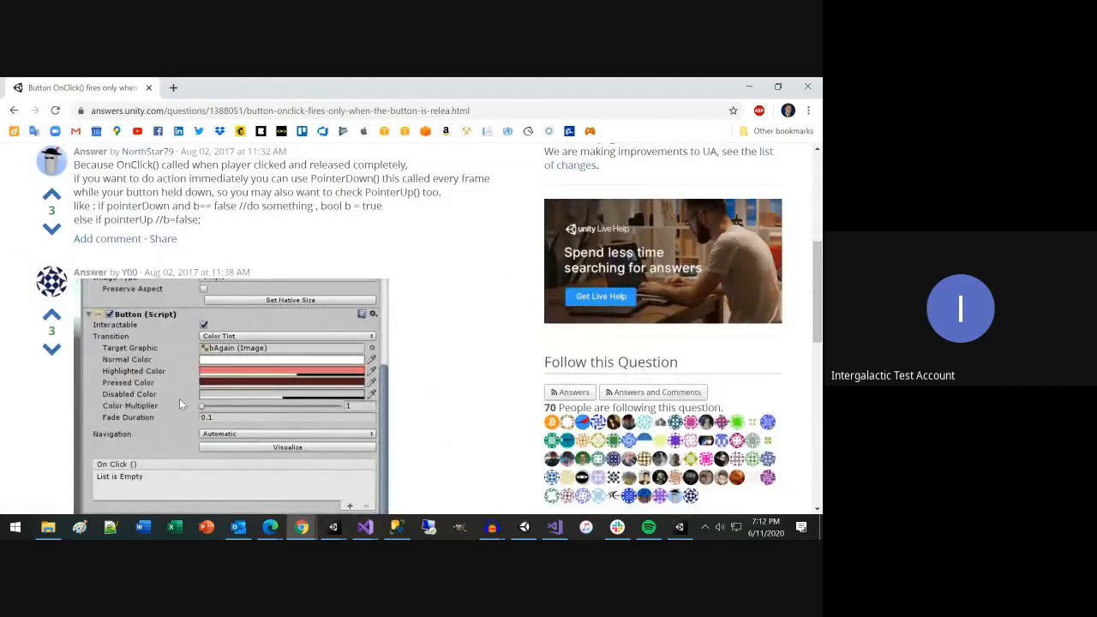
scroll(181, 404, "down", 3)
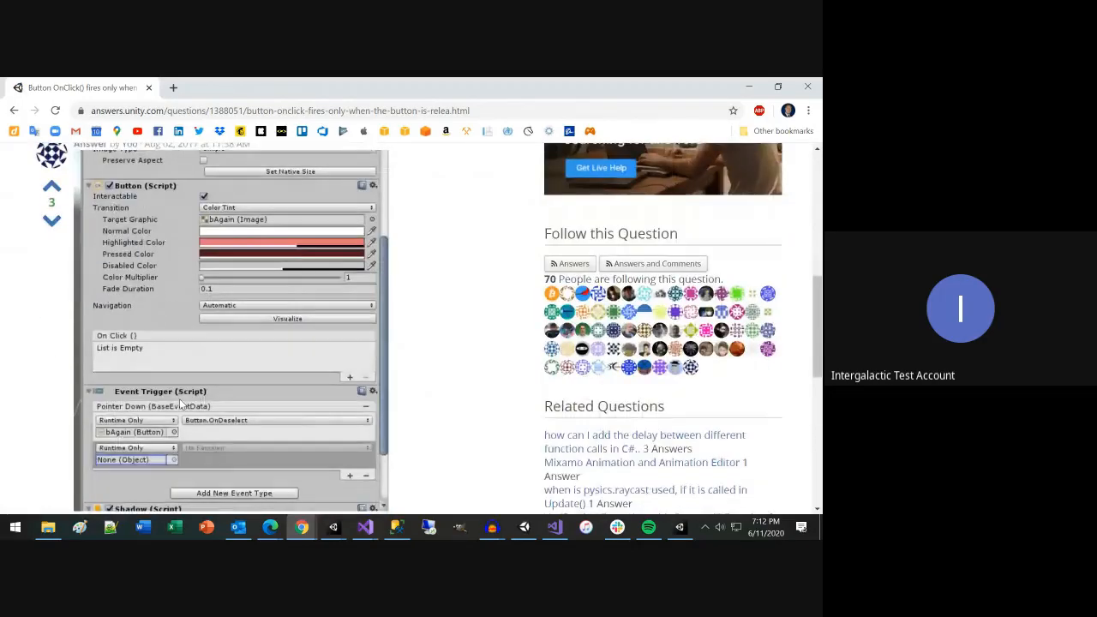
scroll(236, 425, "down", 2)
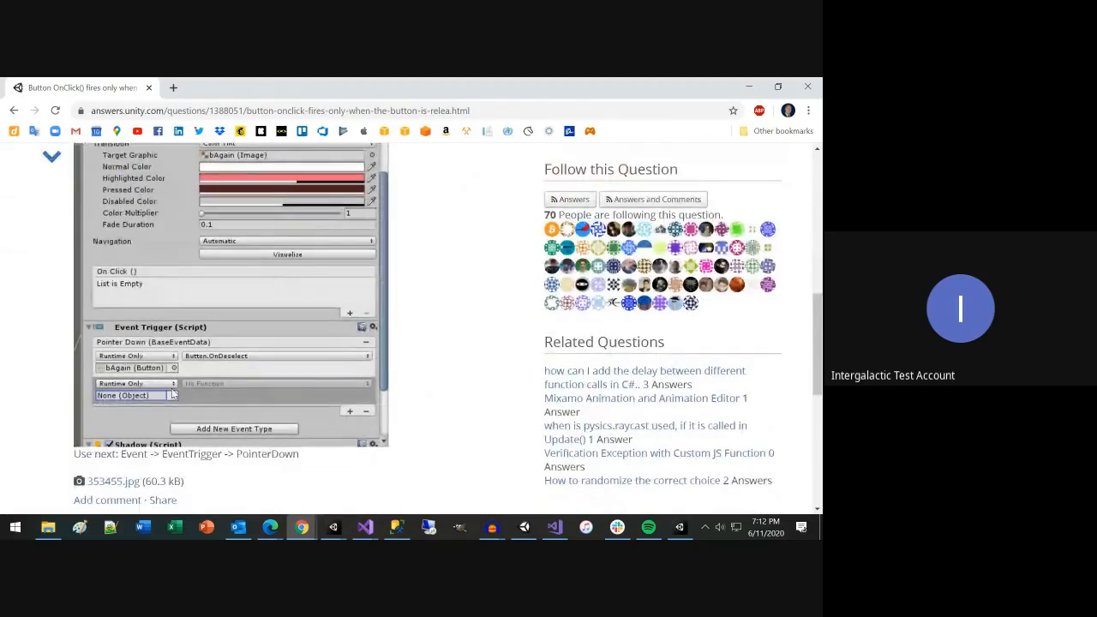
scroll(171, 394, "down", 2)
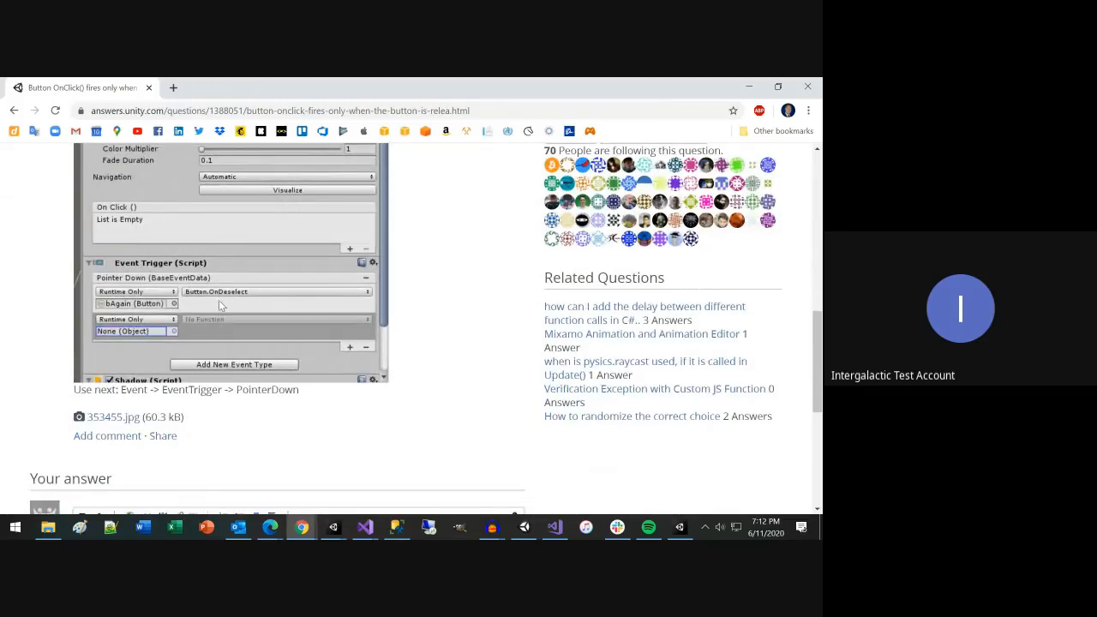
scroll(218, 300, "up", 2)
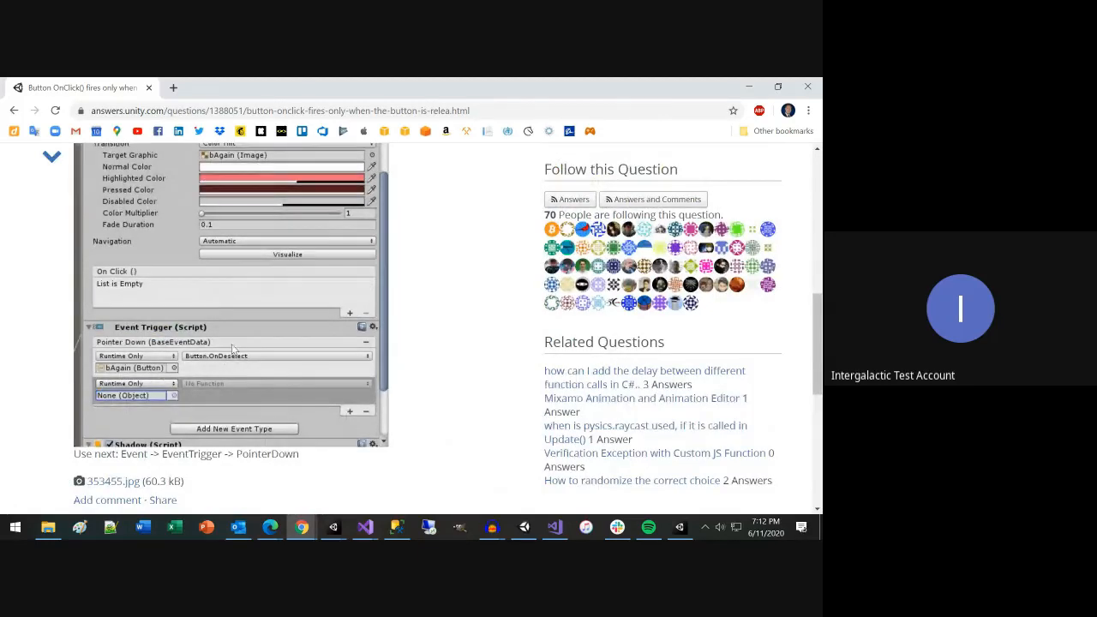
scroll(206, 343, "up", 2)
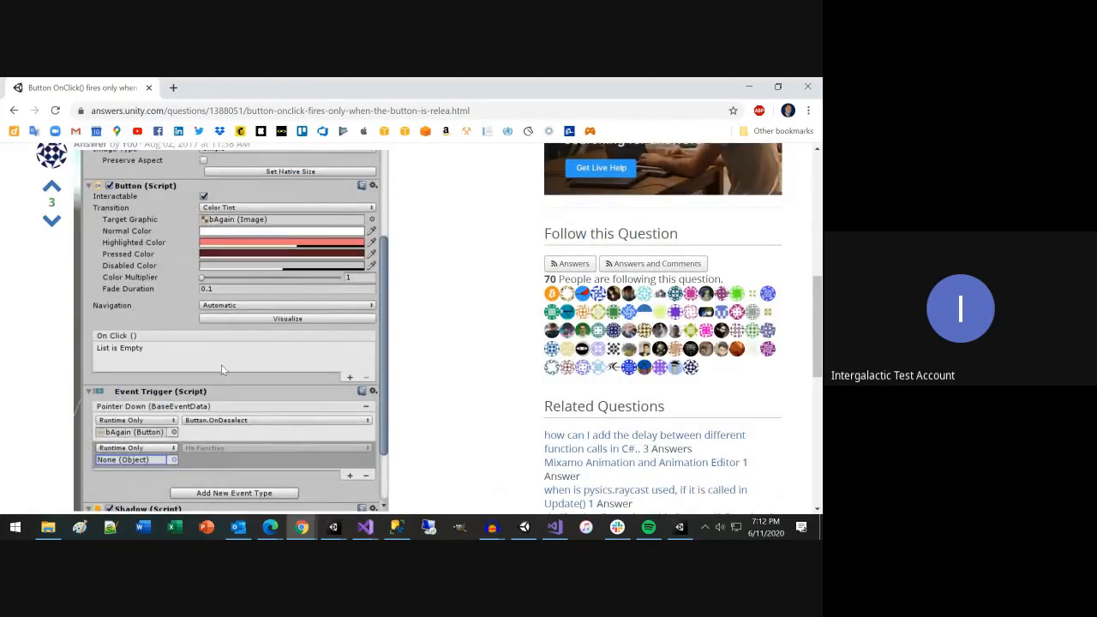
scroll(221, 368, "down", 2)
scroll(214, 364, "down", 2)
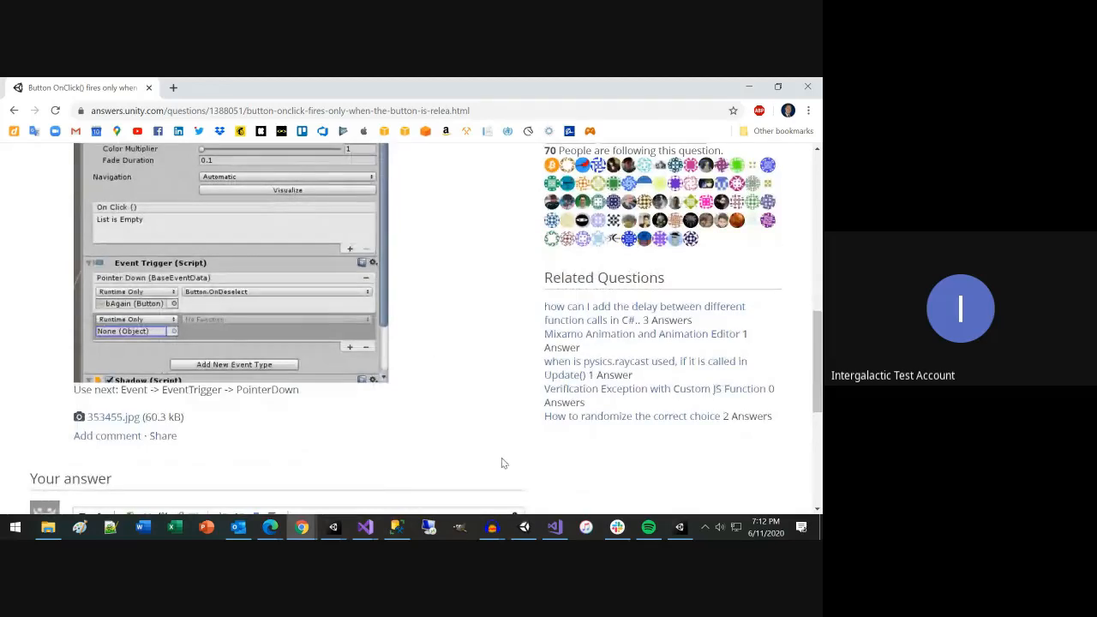
Step: Switch to Slack and highlight "Event Triggers" in the course topic list of the unity-game-dev-spring-2020 channel
left_click(616, 526)
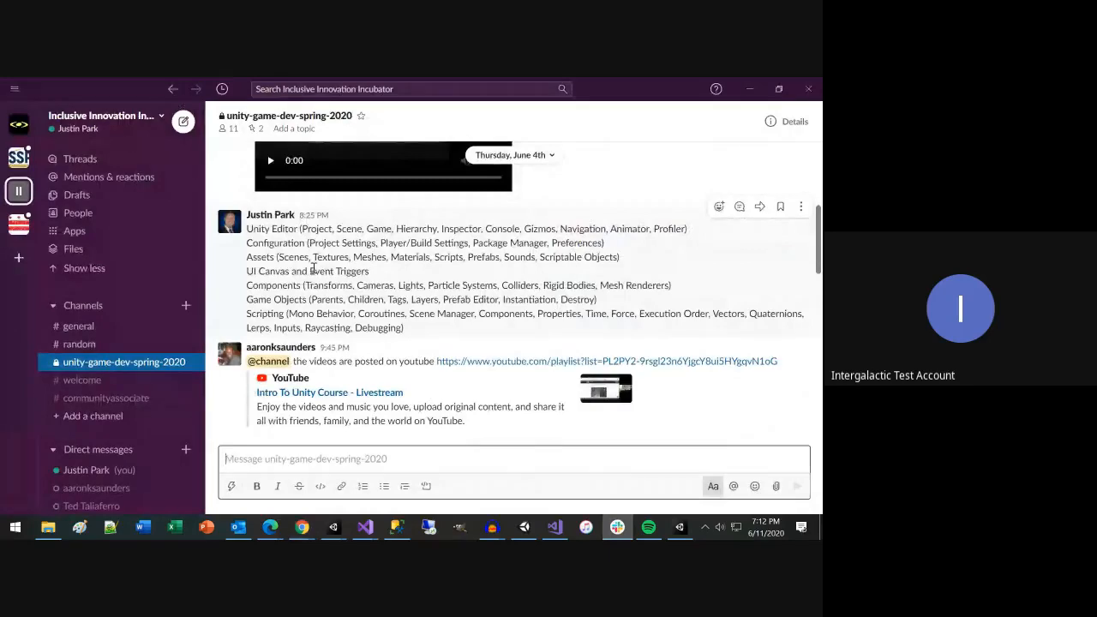
left_click_drag(310, 271, 403, 274)
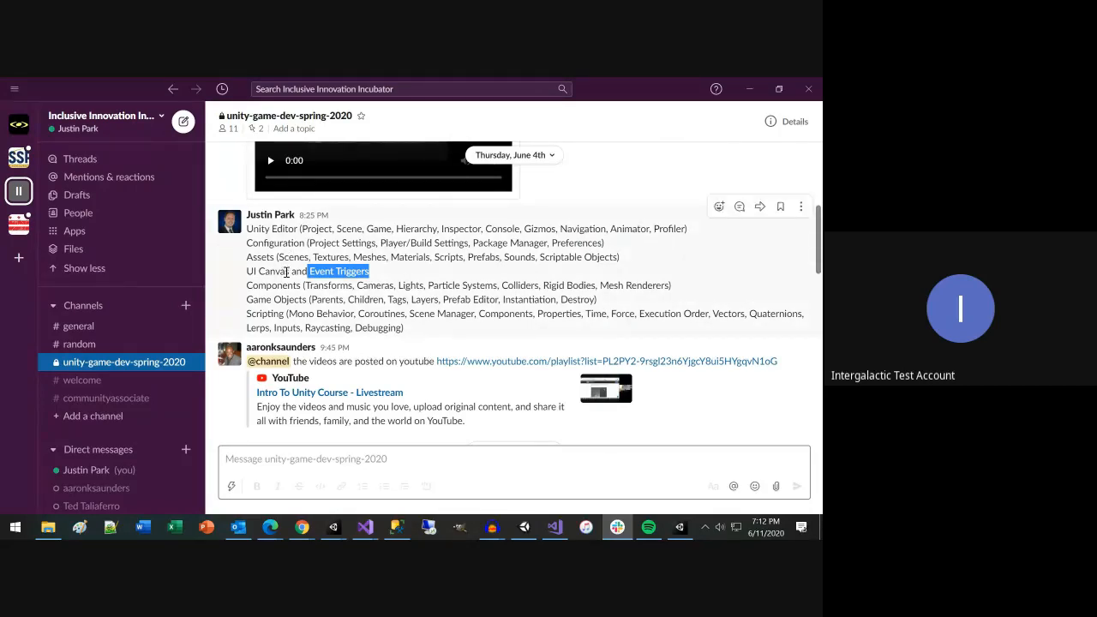
Step: Switch back to the Unity editor and remove the empty second entry from the UP button's On Click list
left_click(747, 91)
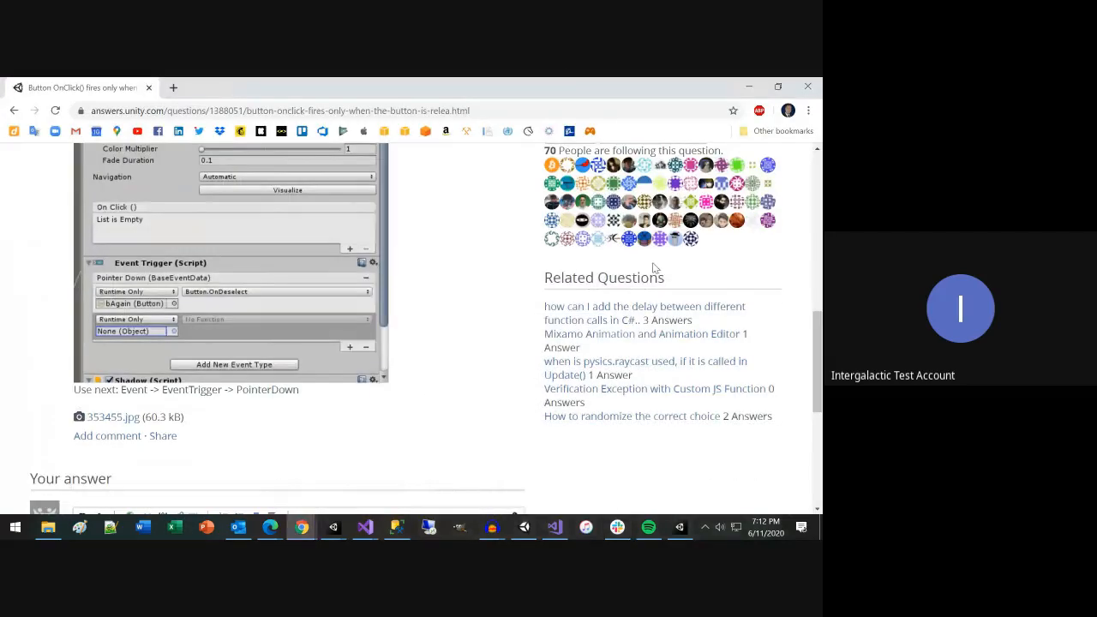
left_click(748, 86)
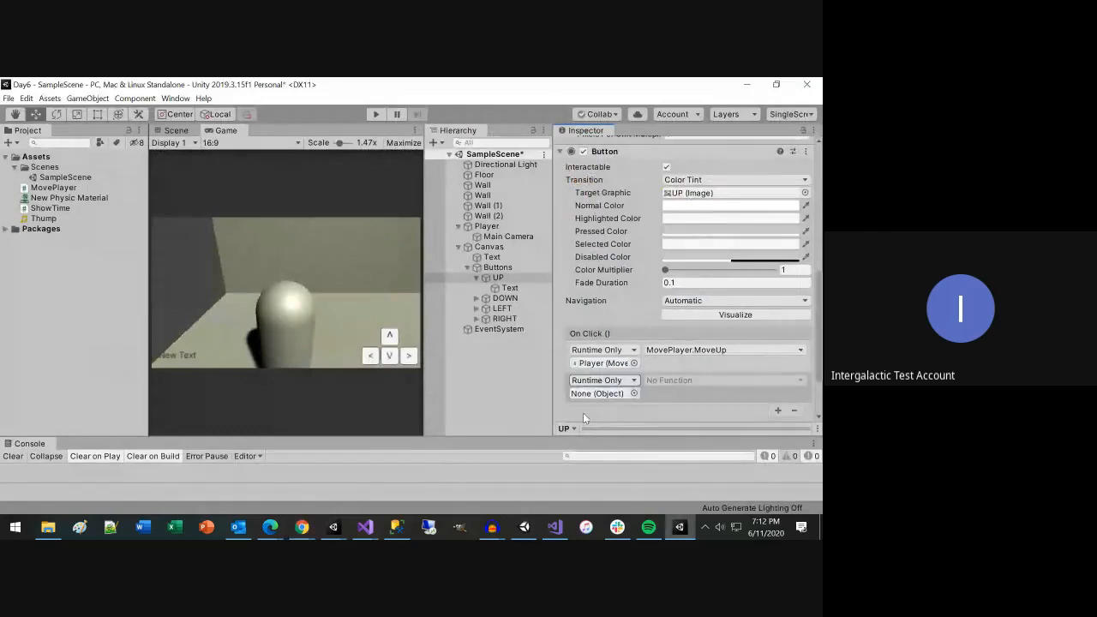
left_click(793, 410)
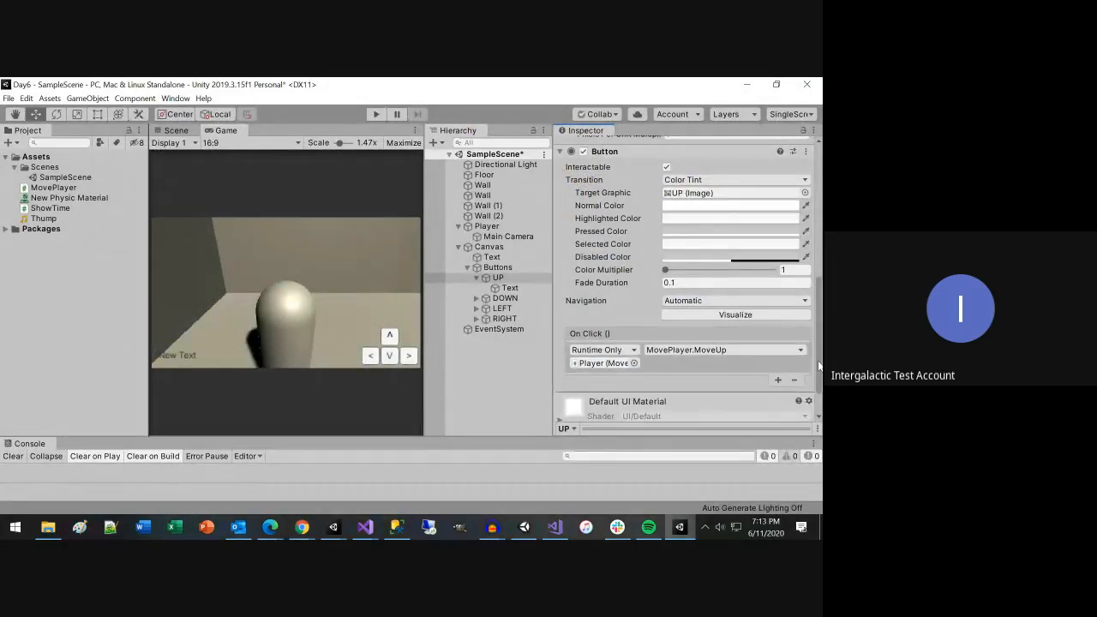
Step: Add an Event Trigger component to the UP button
scroll(818, 365, "down", 2)
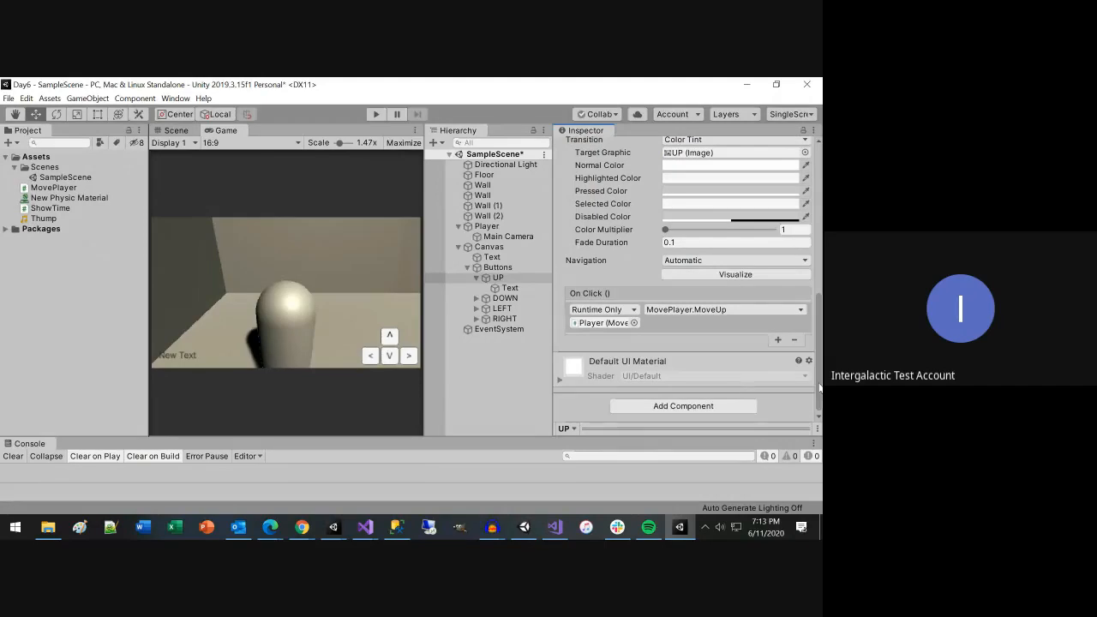
left_click(676, 403)
type("event")
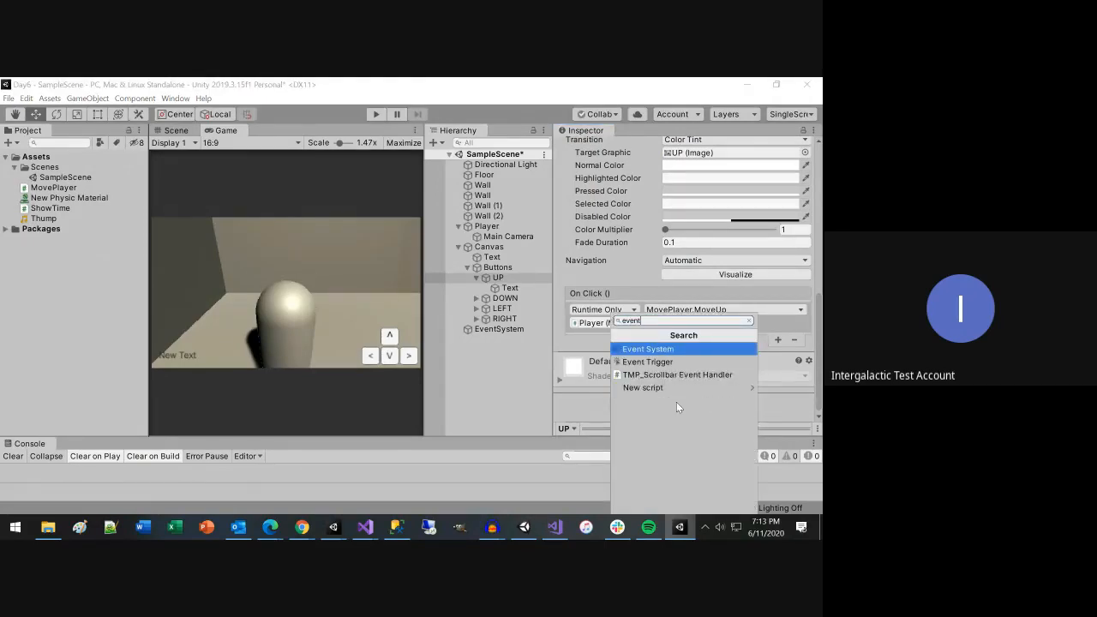
key("Down")
key("Return")
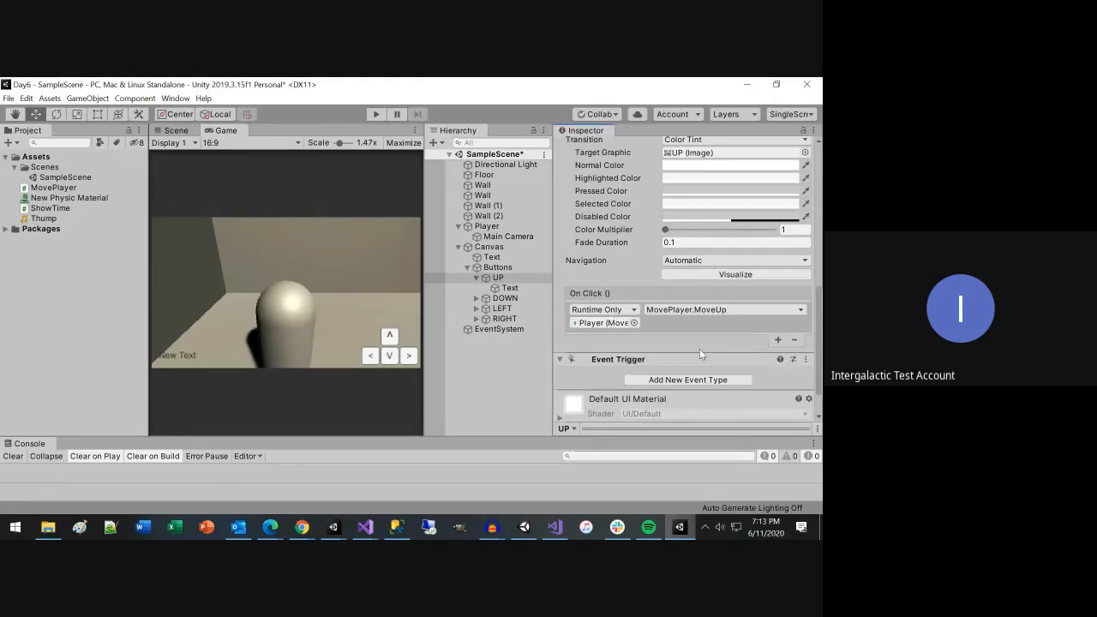
left_click(671, 378)
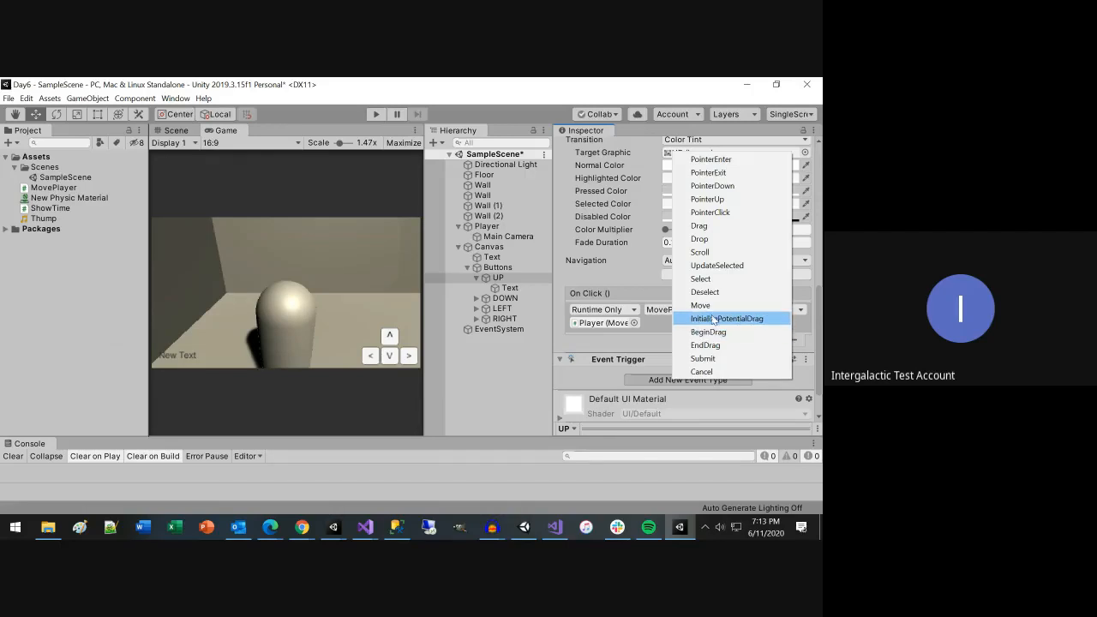
left_click(574, 376)
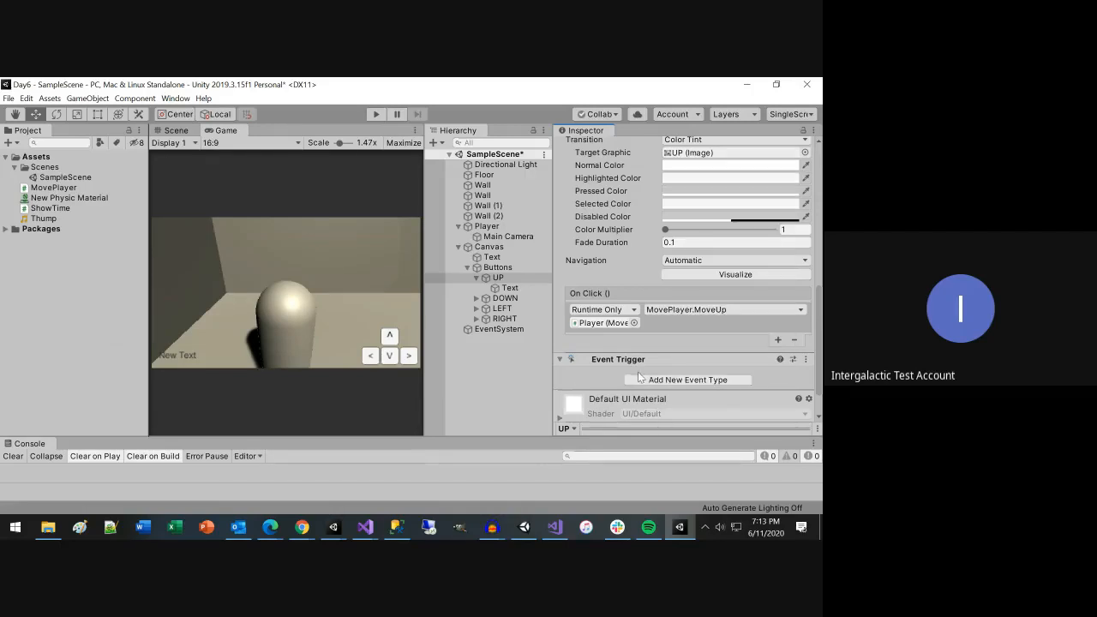
left_click(804, 360)
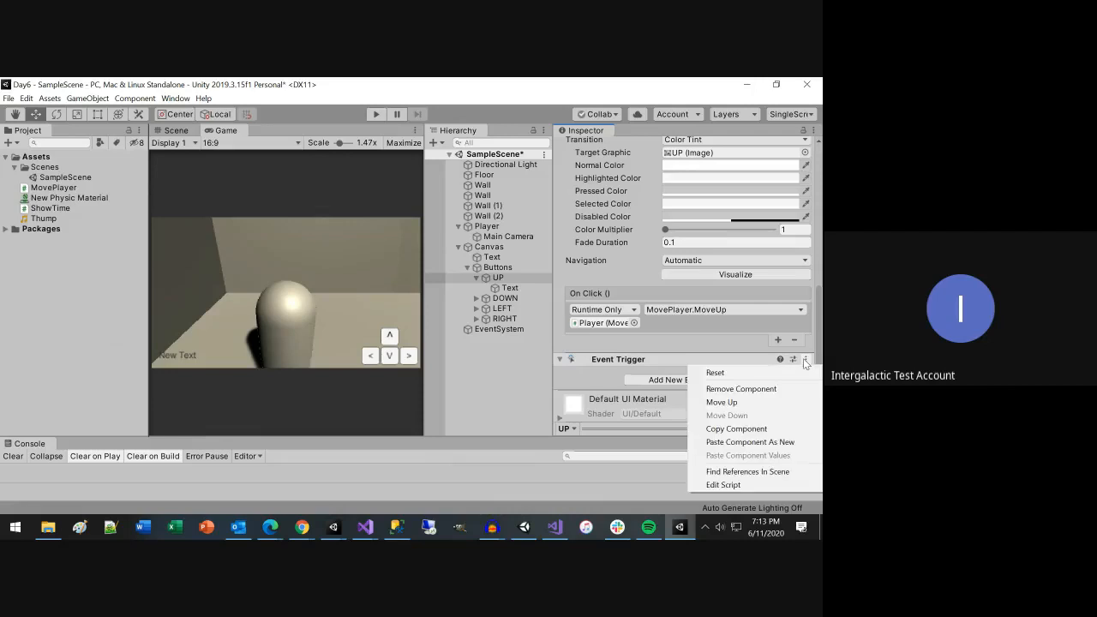
left_click(587, 379)
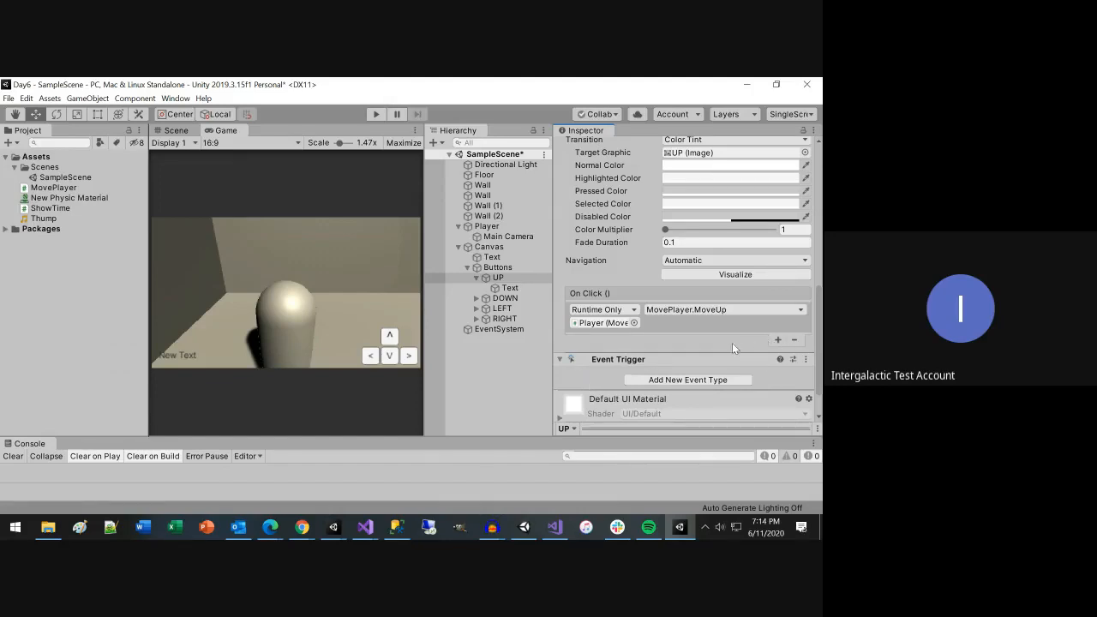
Step: Try a Submit event type on the UP button's Event Trigger and remove it again
left_click(698, 379)
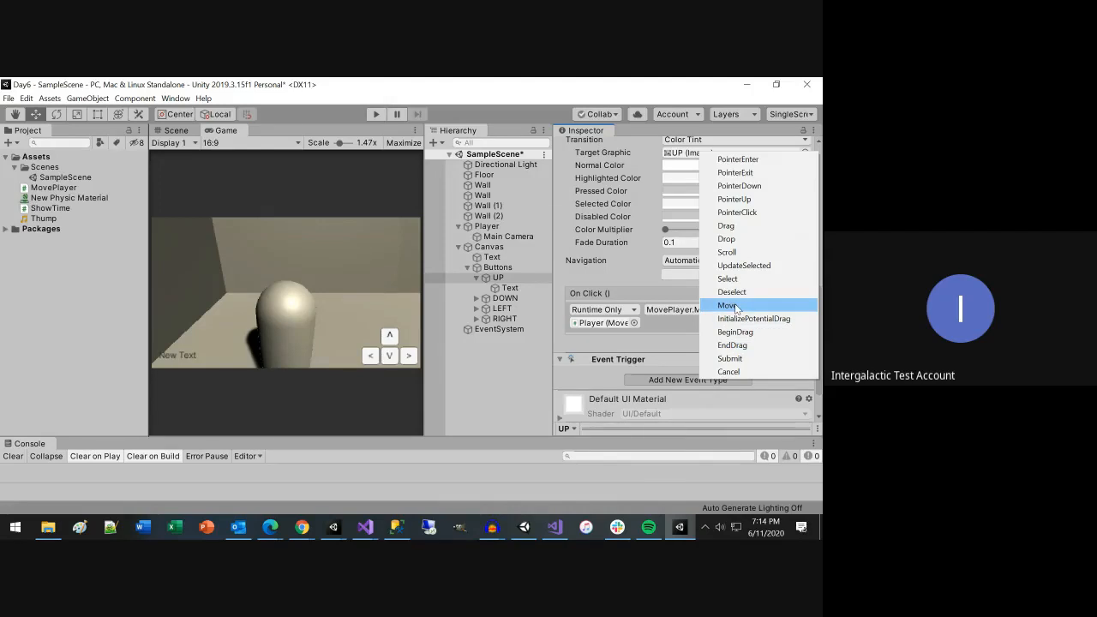
left_click(724, 358)
scroll(682, 369, "down", 3)
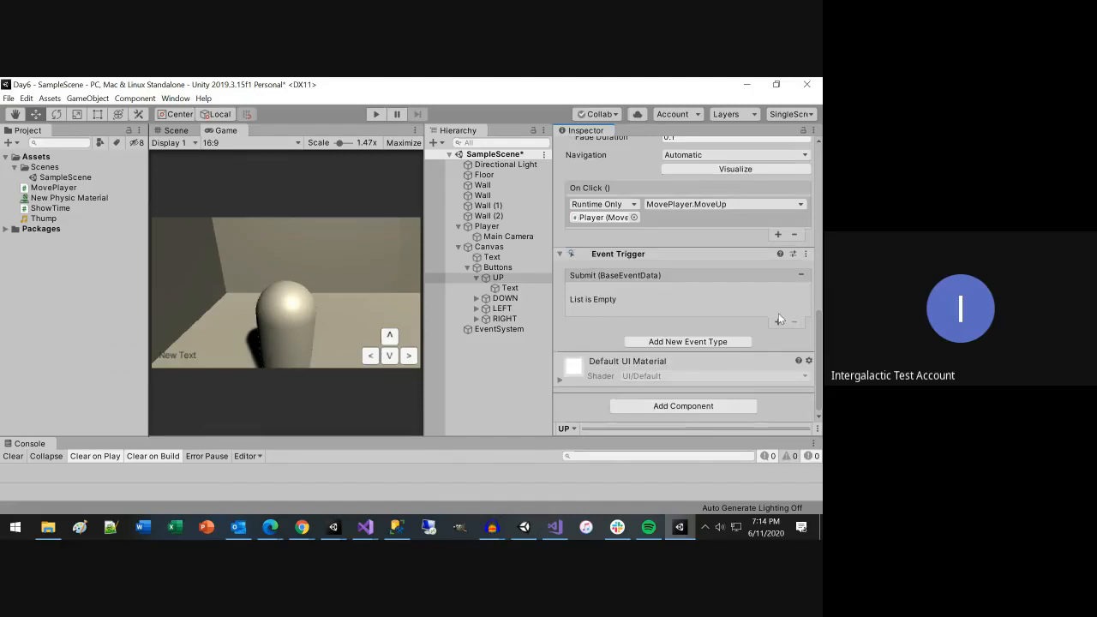
left_click(804, 254)
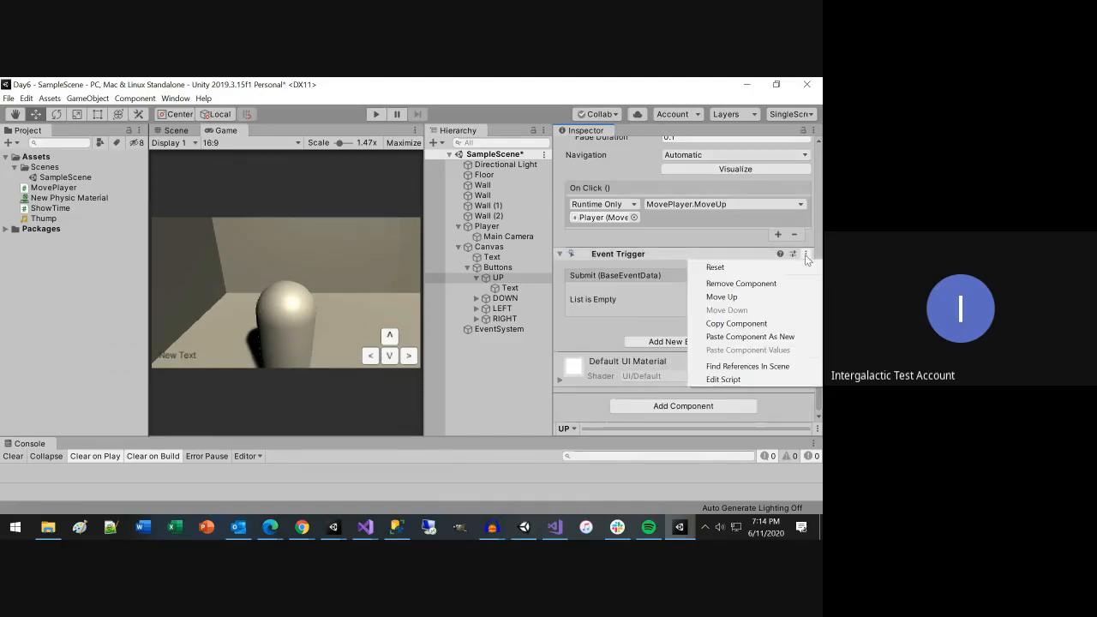
left_click(566, 300)
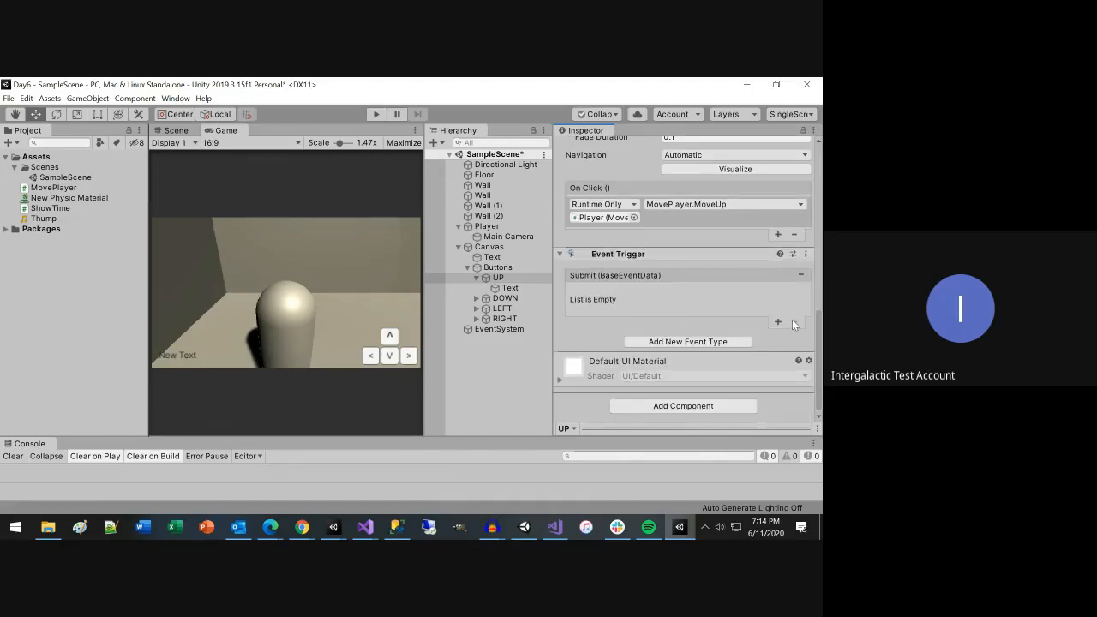
left_click(801, 274)
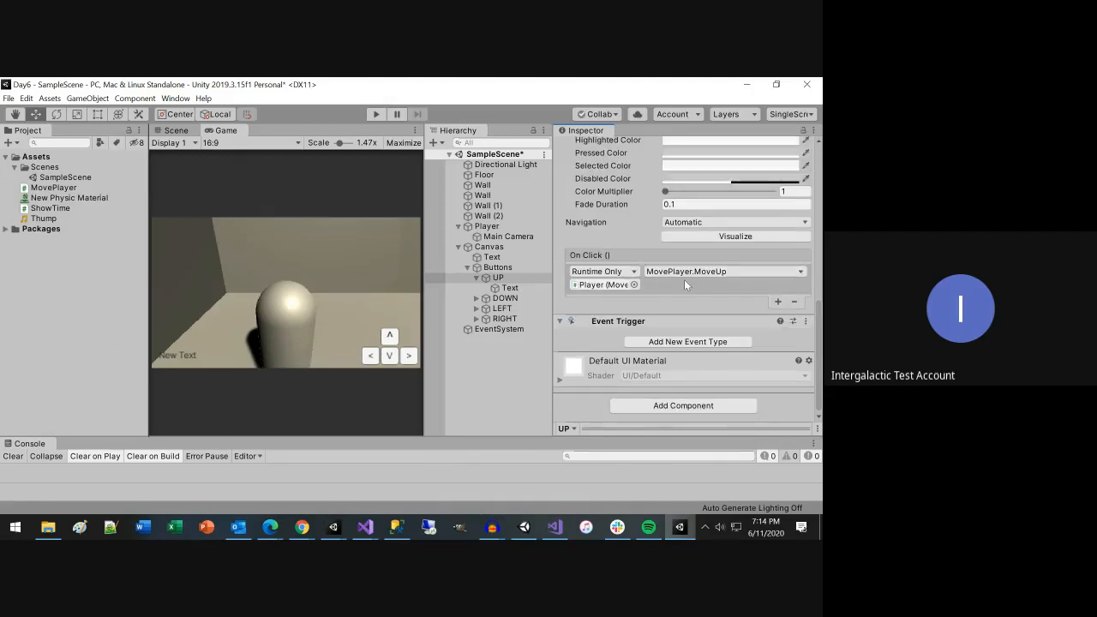
Step: Remove the MovePlayer.MoveUp entry from the UP button's On Click list and check the Event Trigger example in Chrome
left_click(795, 303)
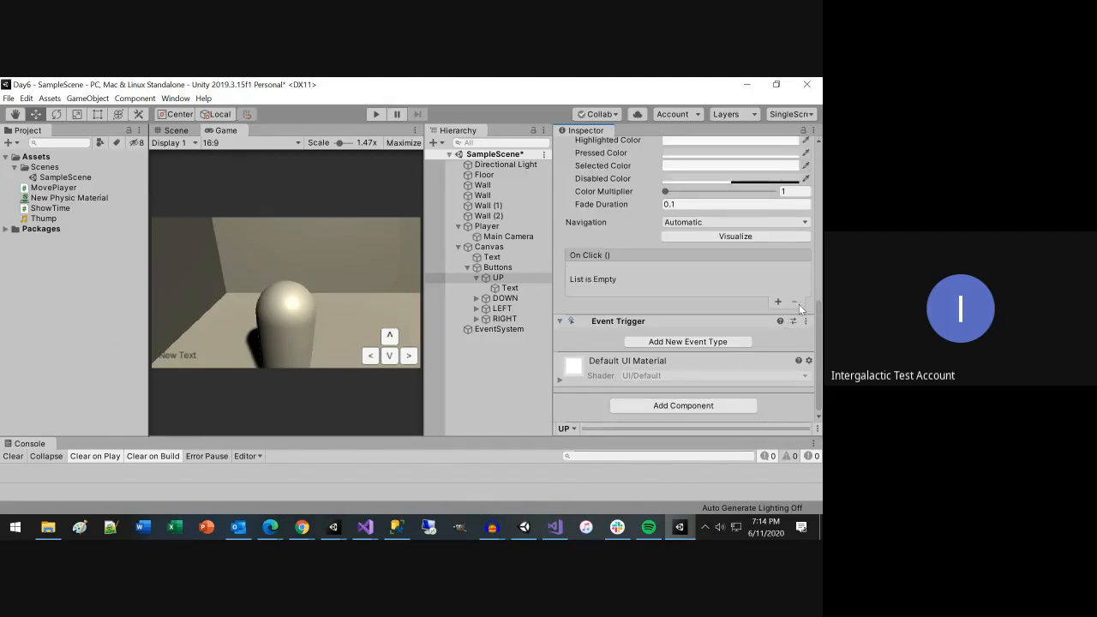
left_click(302, 526)
left_click(395, 495)
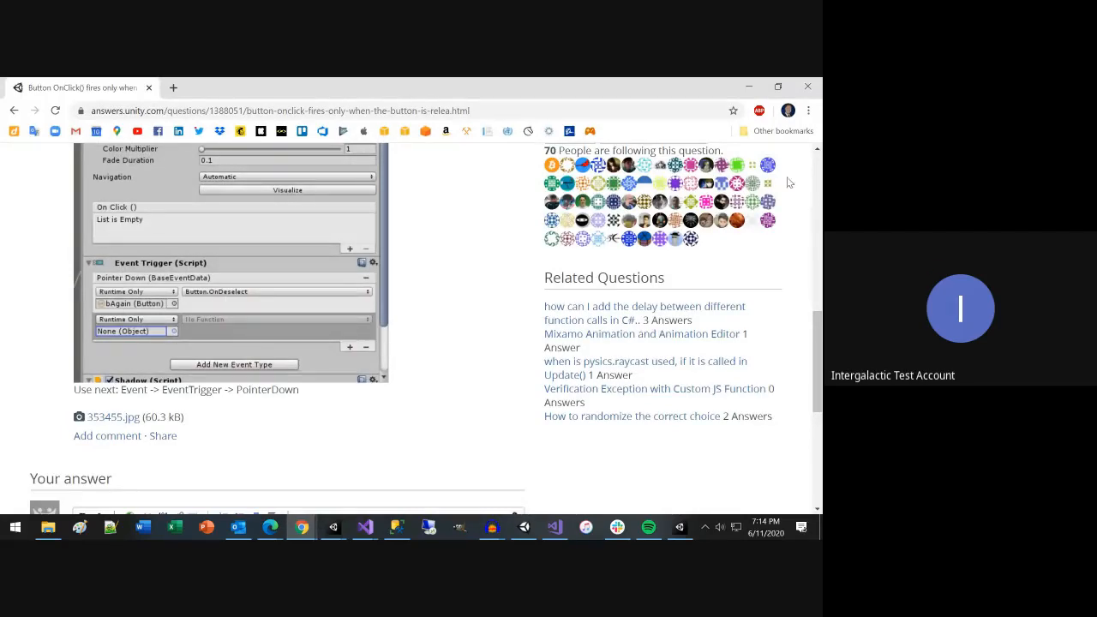
left_click(748, 87)
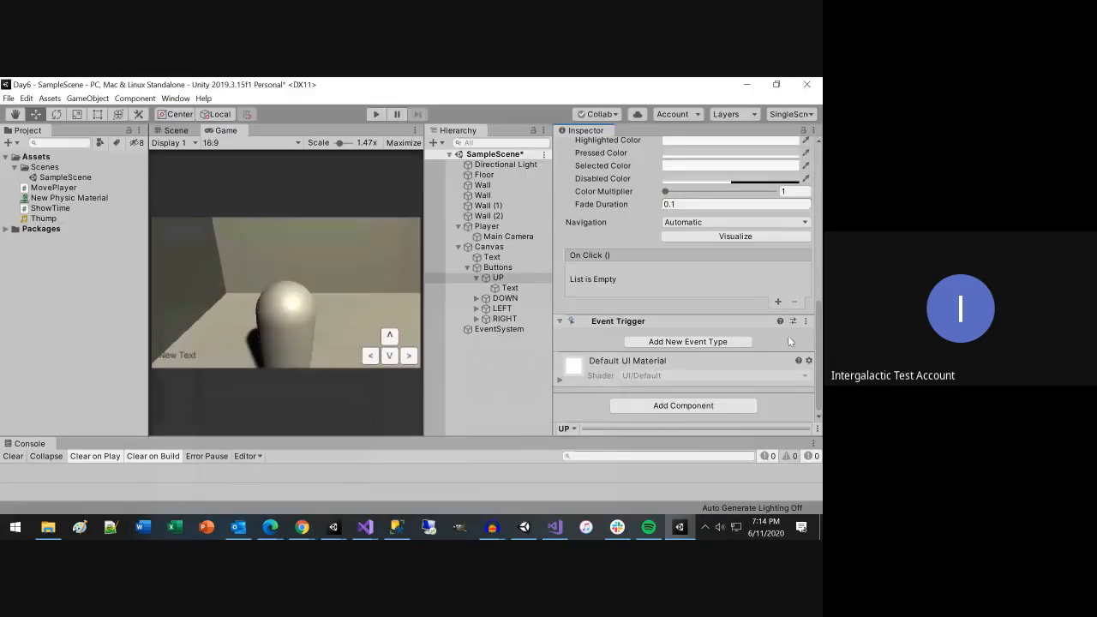
Step: Add a PointerDown event to the UP button's Event Trigger that calls MovePlayer.MoveUp on the Player object
left_click(727, 342)
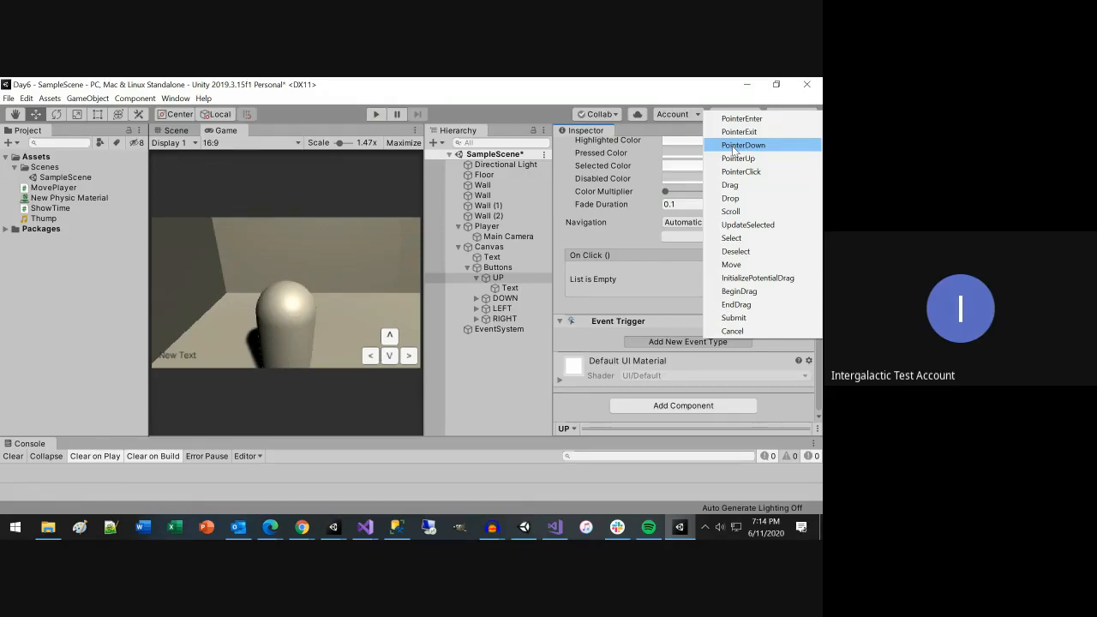
left_click(737, 145)
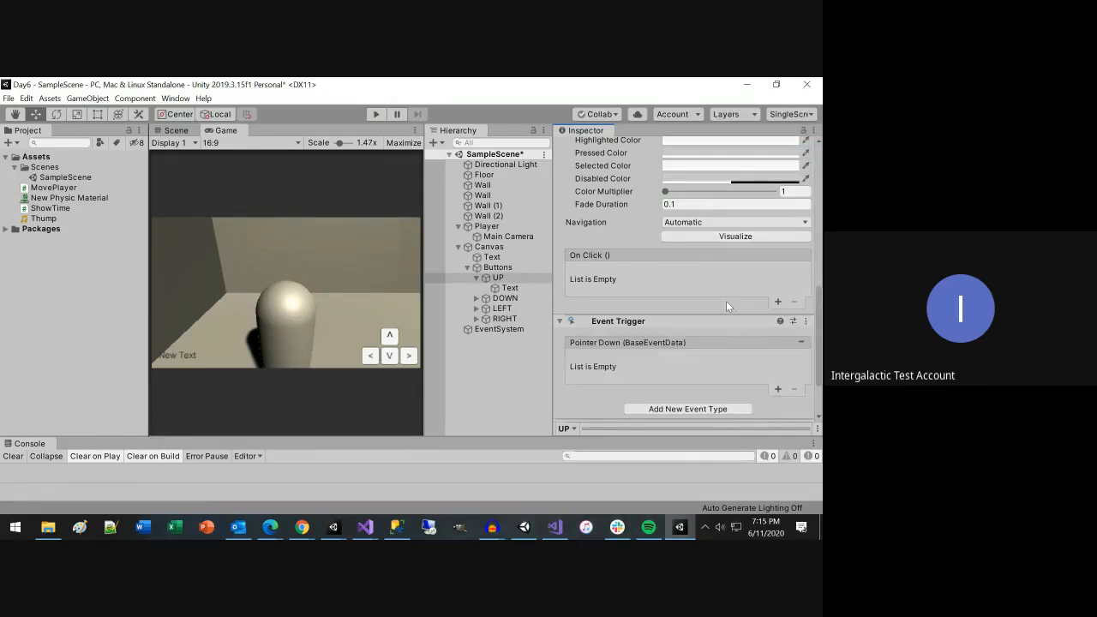
left_click(779, 390)
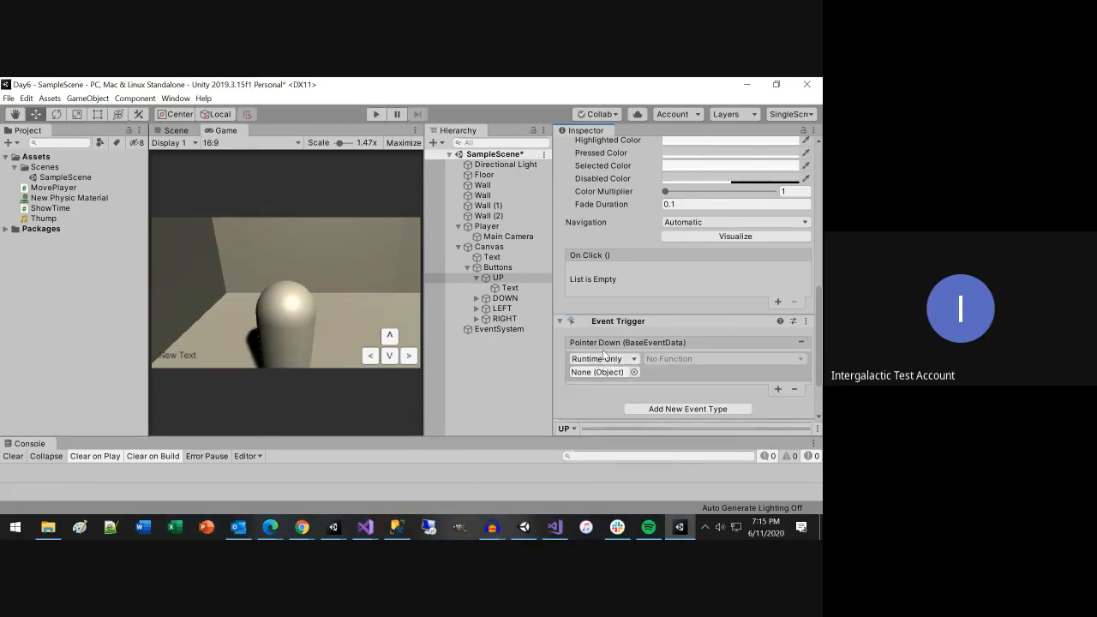
left_click_drag(488, 227, 610, 374)
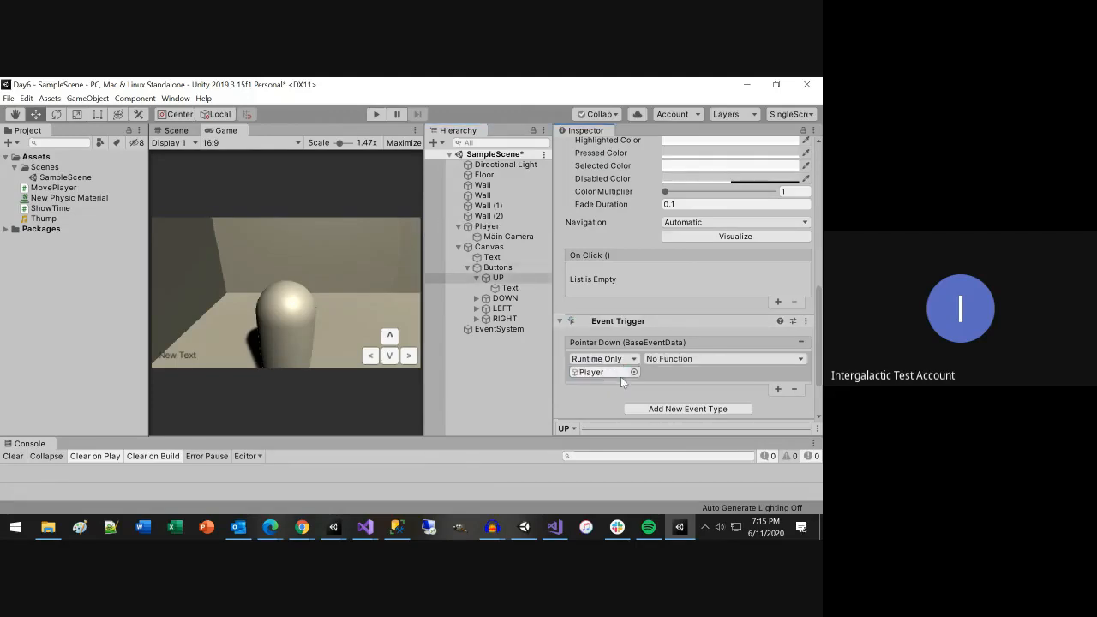
left_click(708, 358)
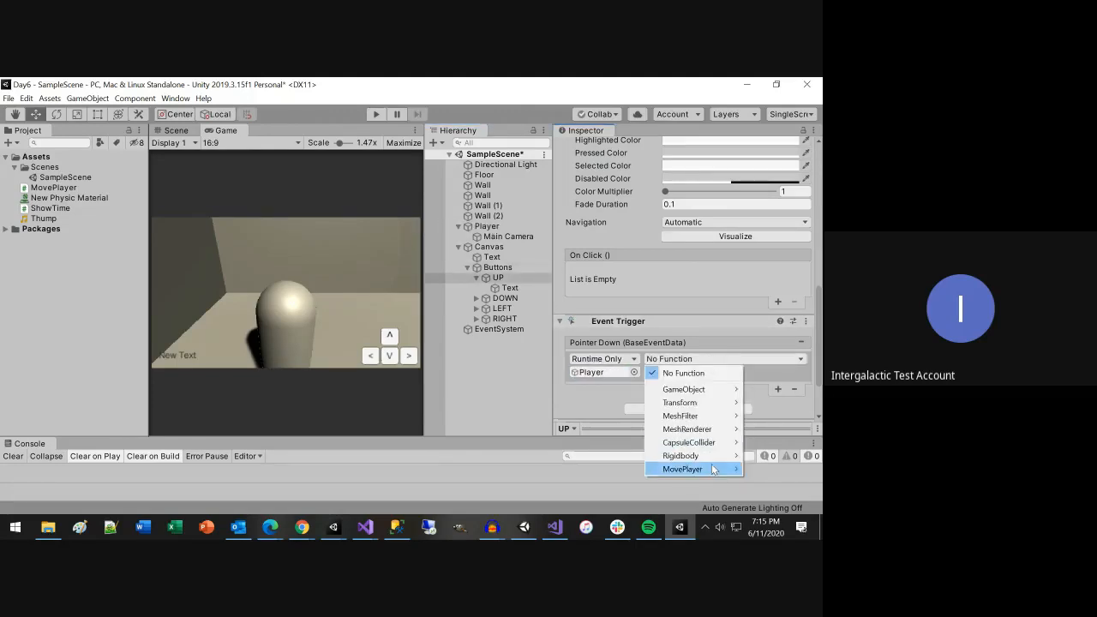
mouse_move(701, 471)
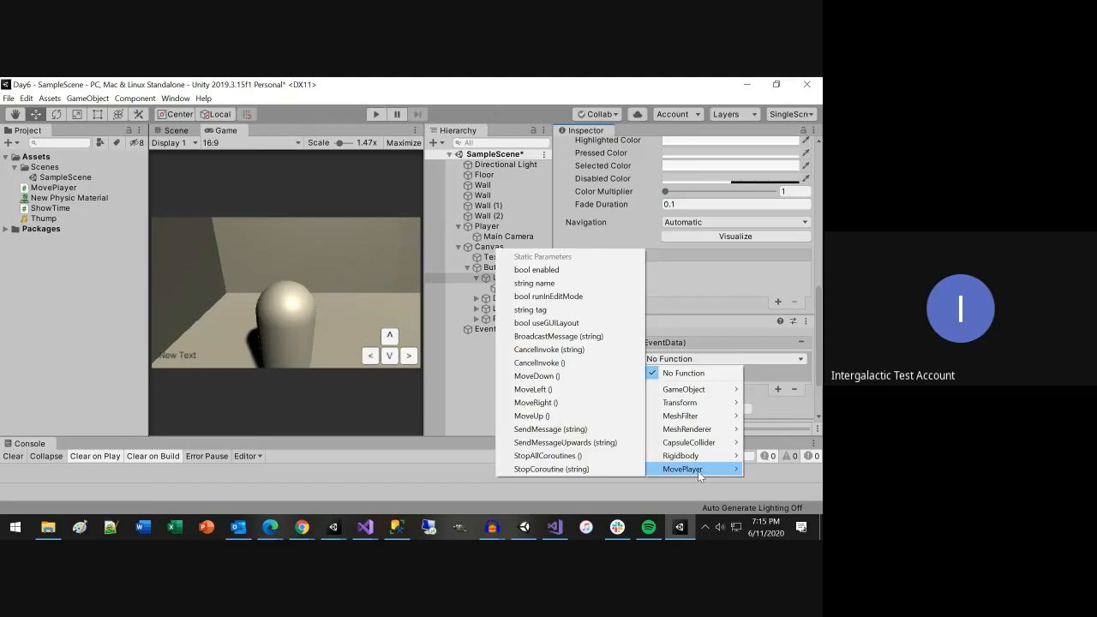
left_click(535, 415)
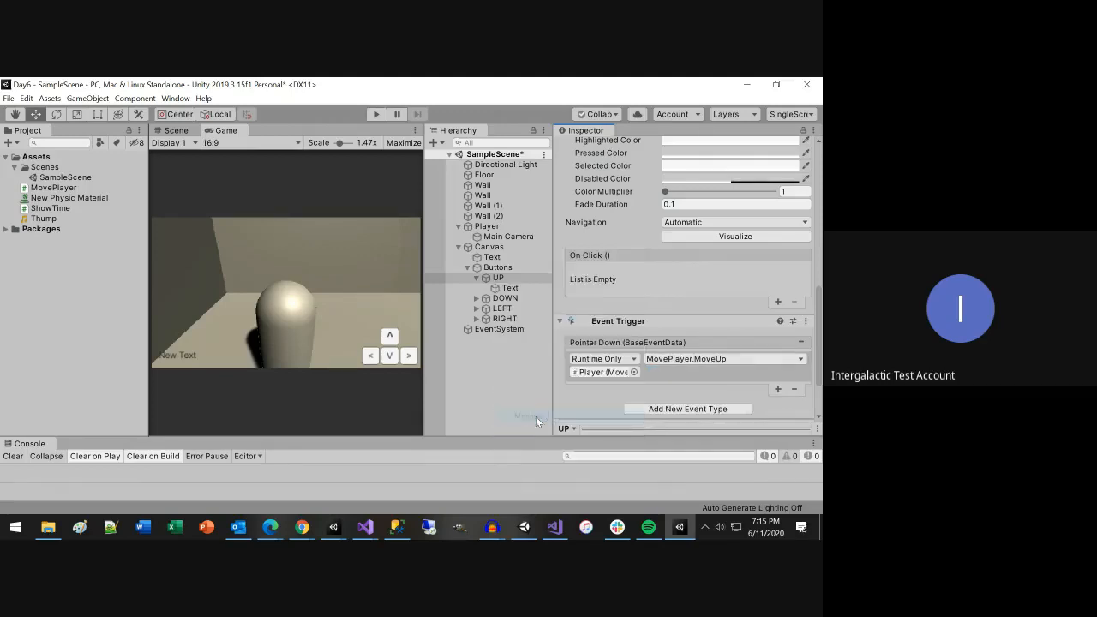
Step: In the Day6 Visual Studio project, stop debugging, set the MoveUp force multiplier to 8 in MovePlayer.cs and save the script
left_click(374, 532)
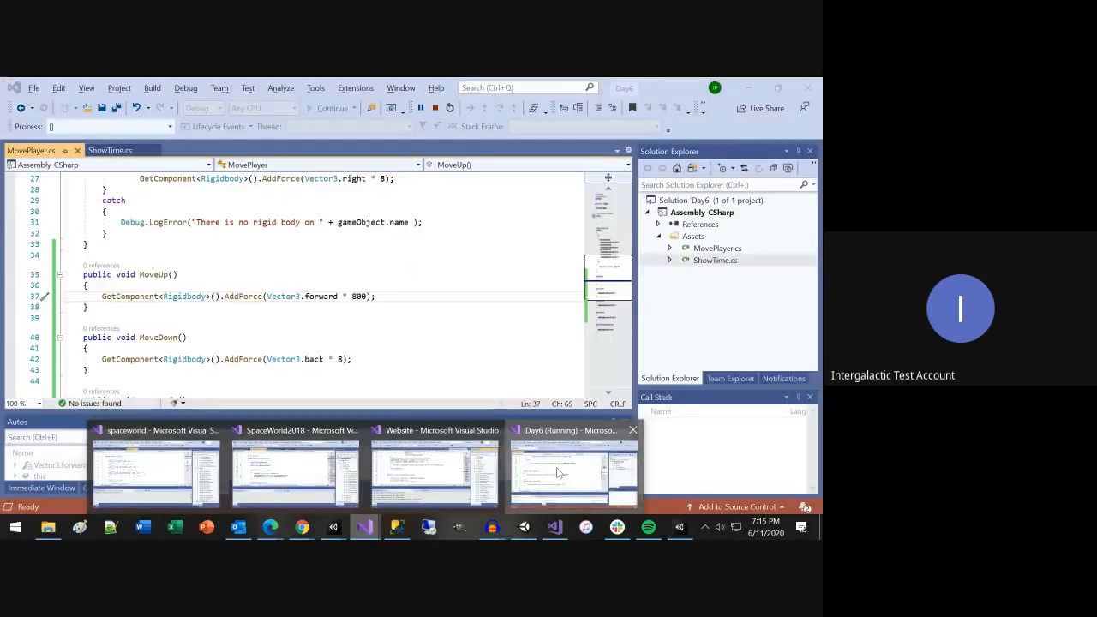
left_click(556, 467)
left_click(434, 107)
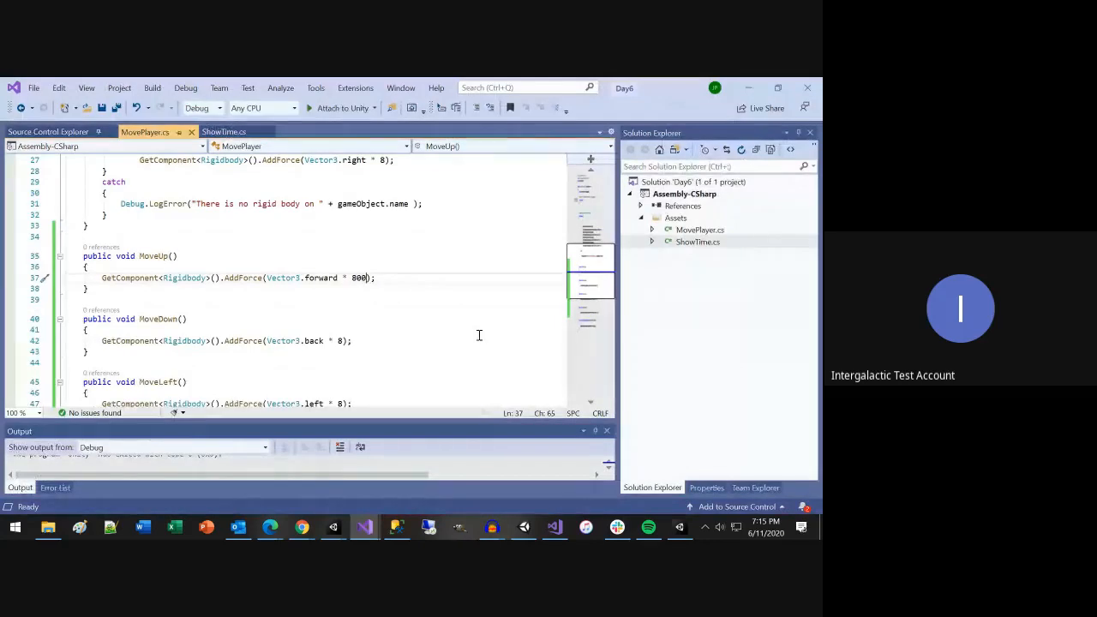
key("BackSpace")
key("BackSpace")
key("ctrl+s")
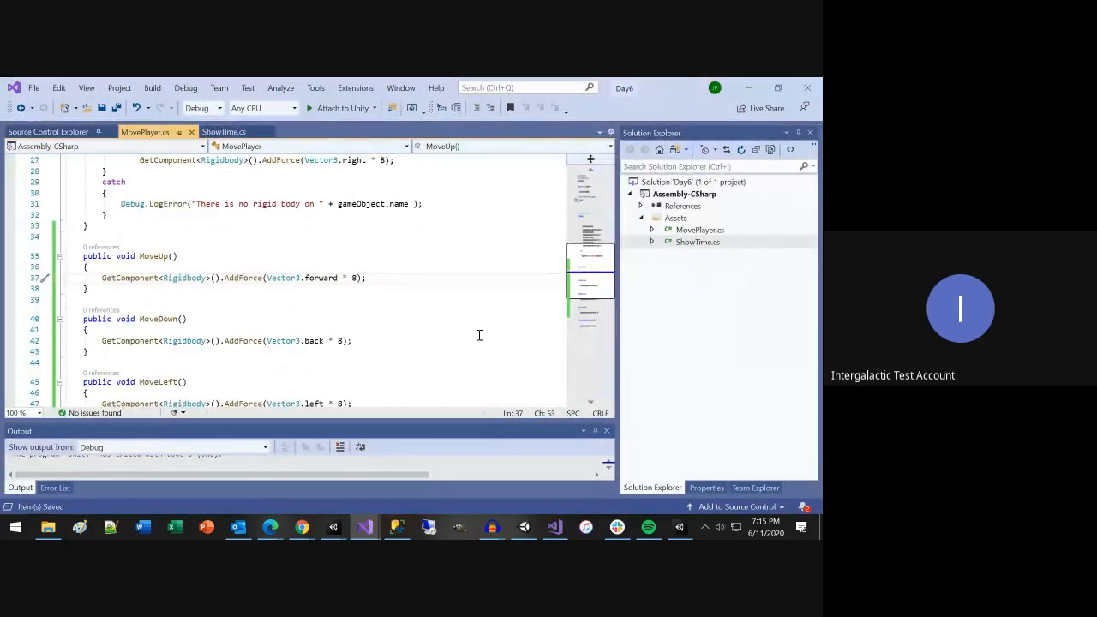
Step: Run the scene in Unity, test the up-arrow button several times, and stop play mode
left_click(747, 88)
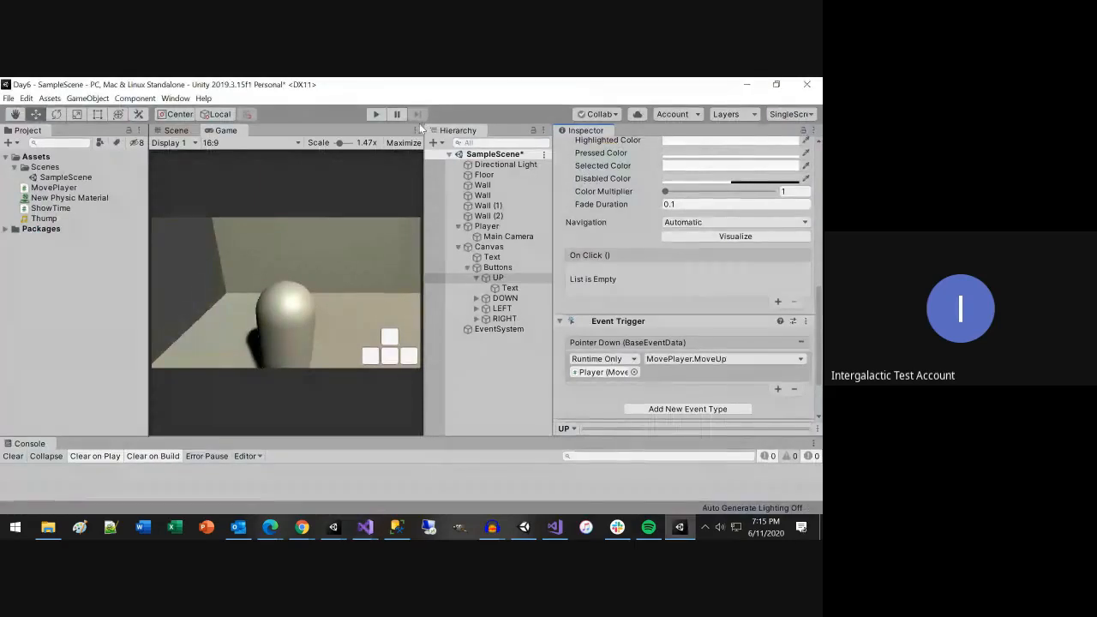
left_click(377, 114)
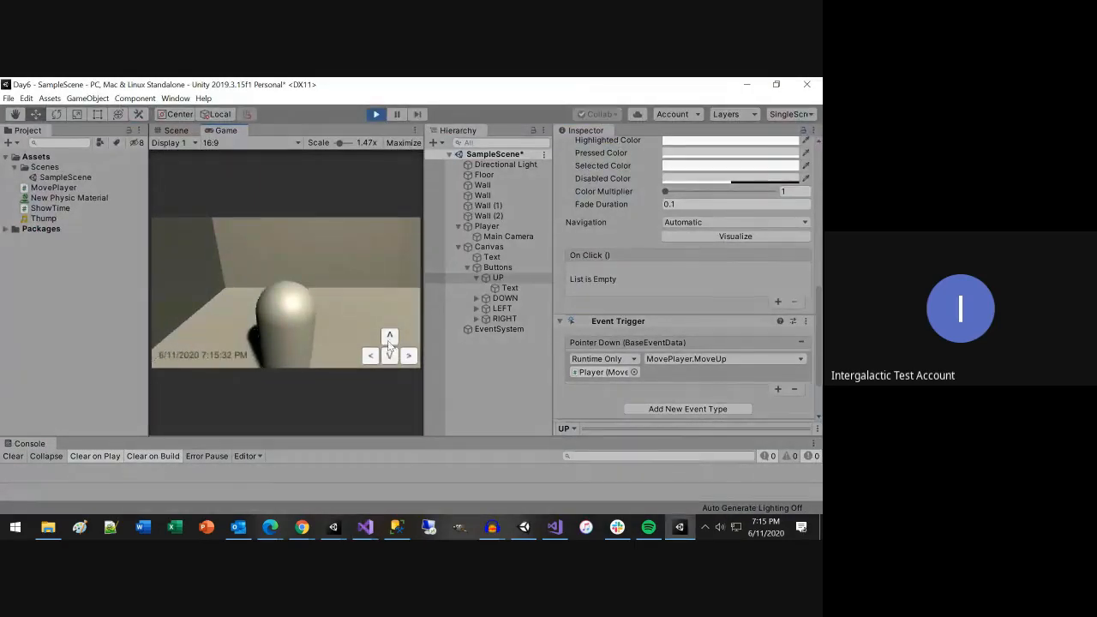
left_click(389, 336)
left_click(389, 336)
left_click(389, 336)
left_click(389, 336)
left_click(378, 114)
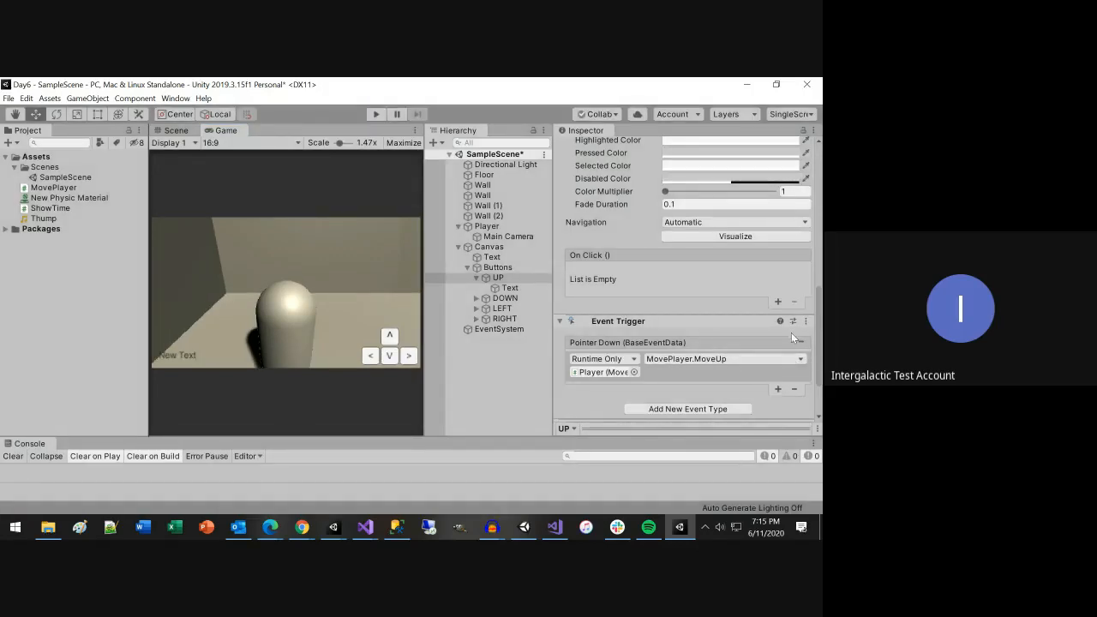
Step: Check the event types available for the UP button's Event Trigger and search the web in Chrome for "unity event trigger"
left_click(701, 409)
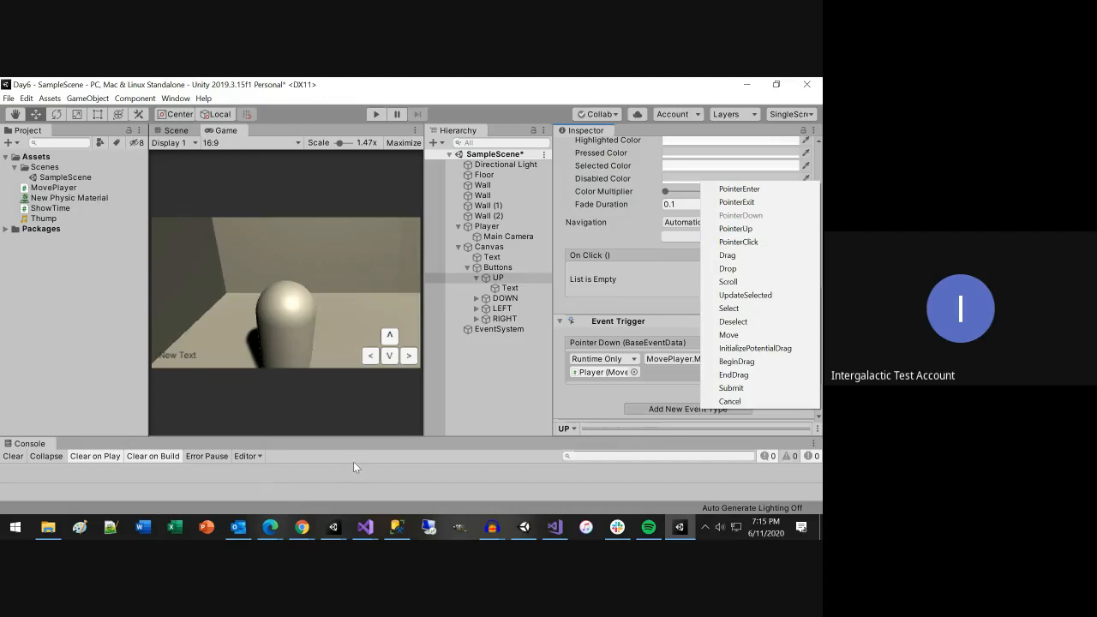
left_click(305, 527)
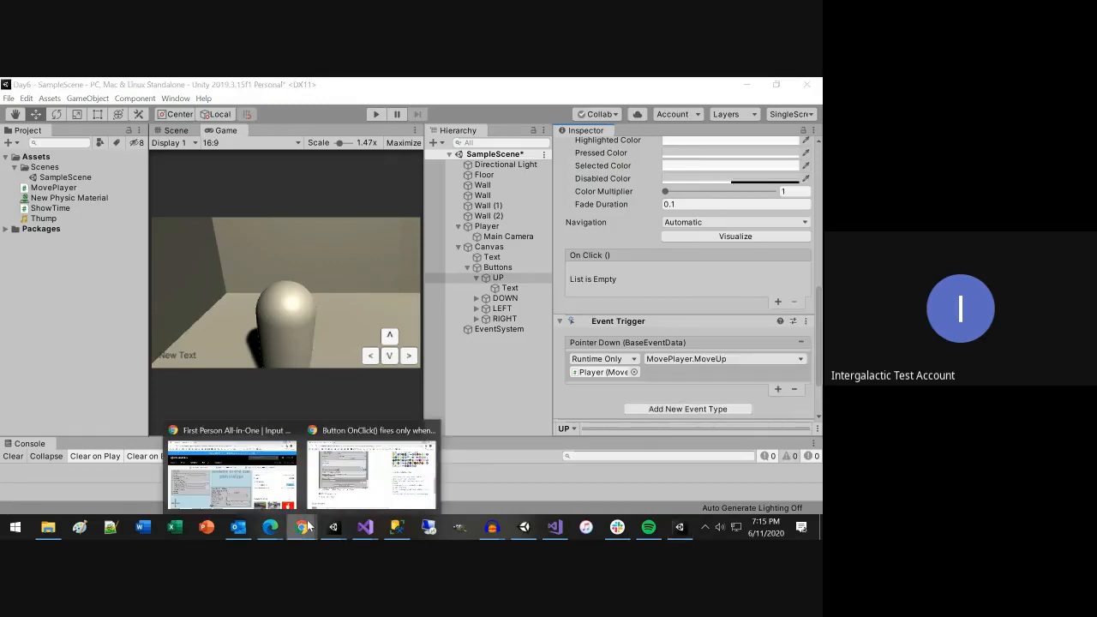
left_click(364, 484)
left_click(289, 112)
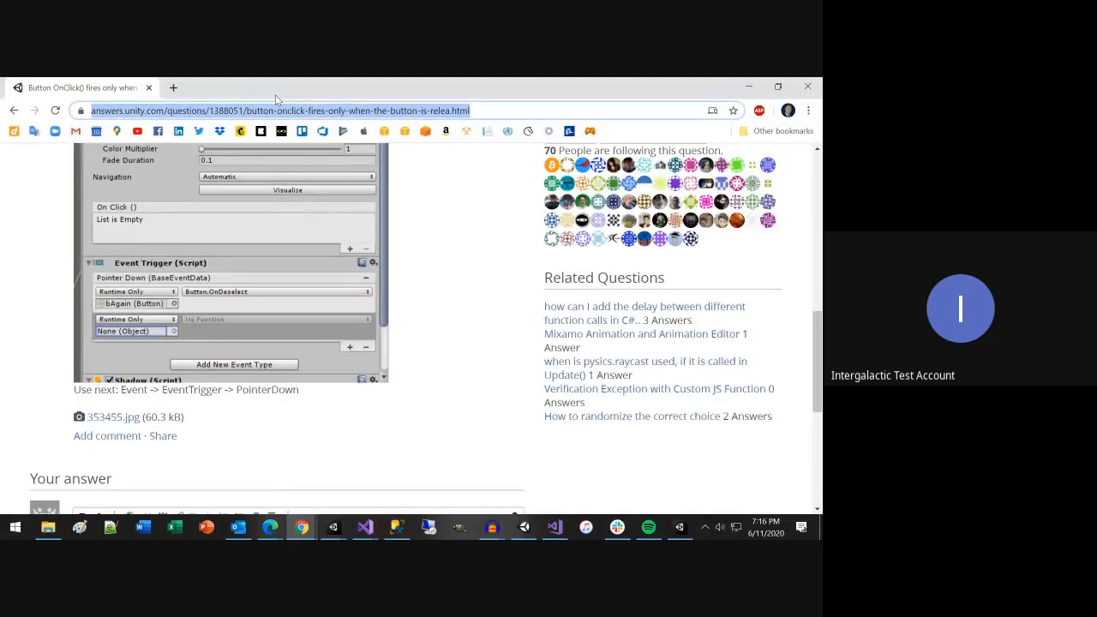
type("unity ev")
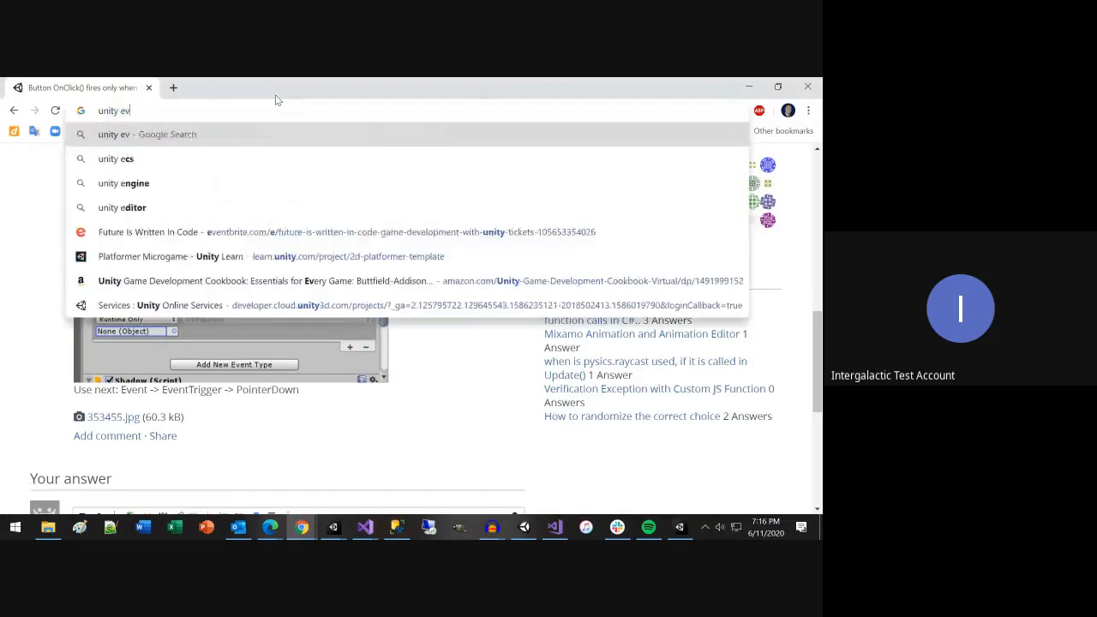
type("ent tri")
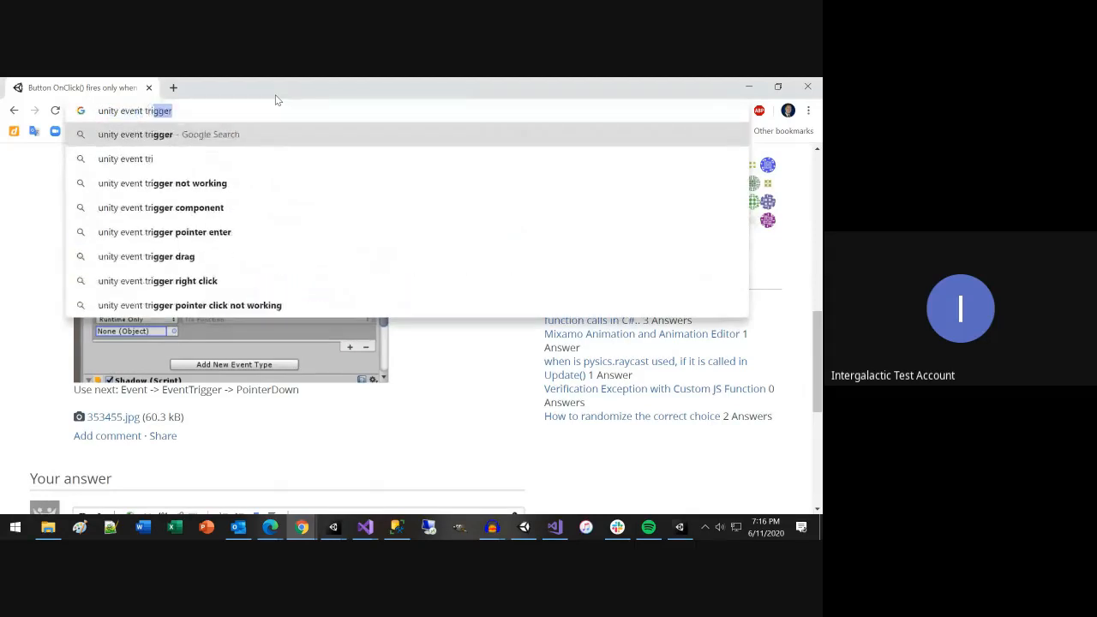
type("gger ")
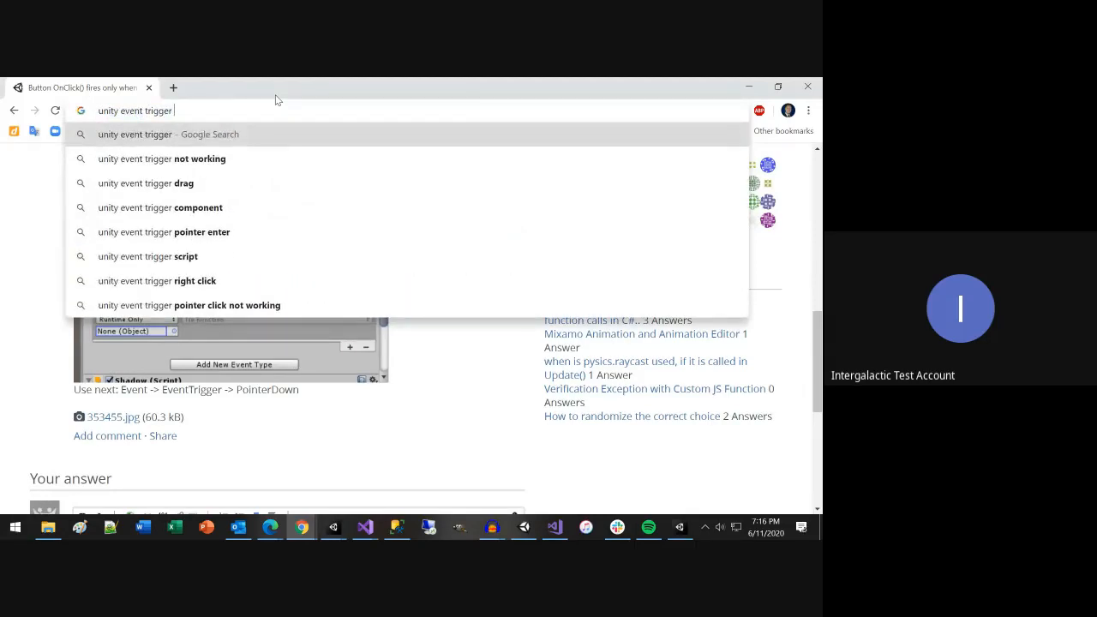
type("point")
key("BackSpace")
key("BackSpace")
key("BackSpace")
key("BackSpace")
key("BackSpace")
key("BackSpace")
key("BackSpace")
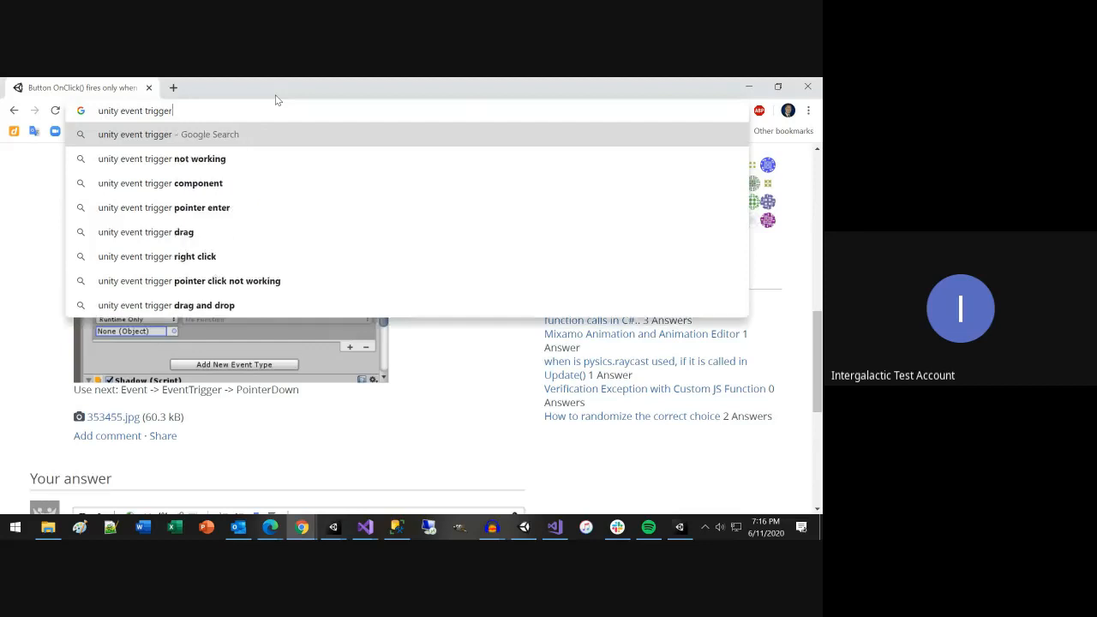
key("Return")
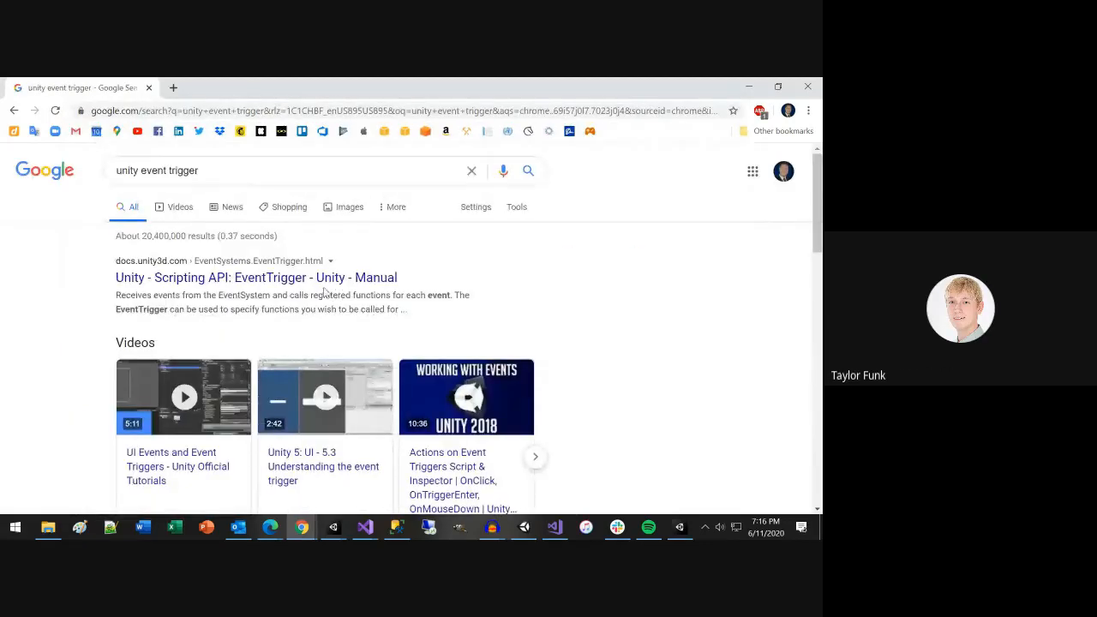
Step: Open Unity's EventTrigger Scripting API page and examine its code examples and the list of public methods
left_click(343, 279)
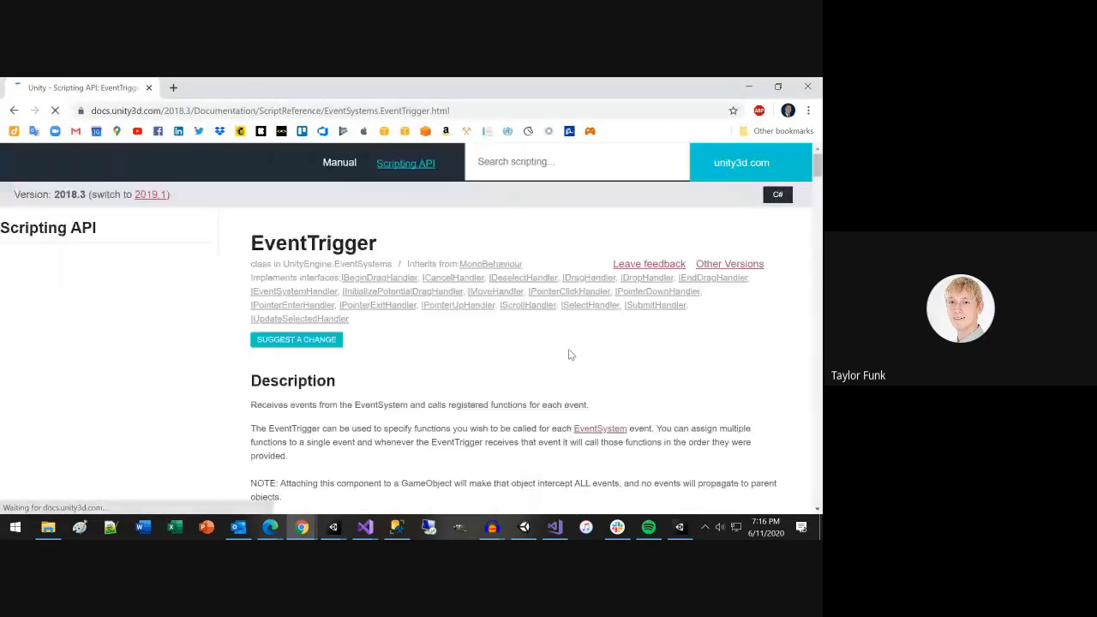
scroll(598, 400, "down", 5)
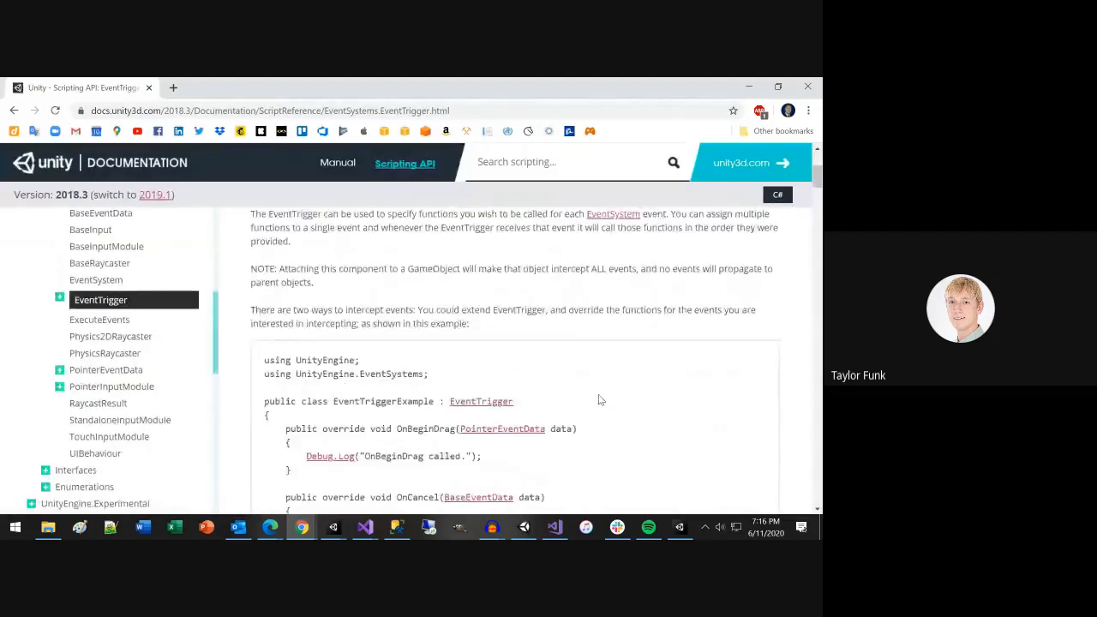
scroll(602, 406, "down", 1)
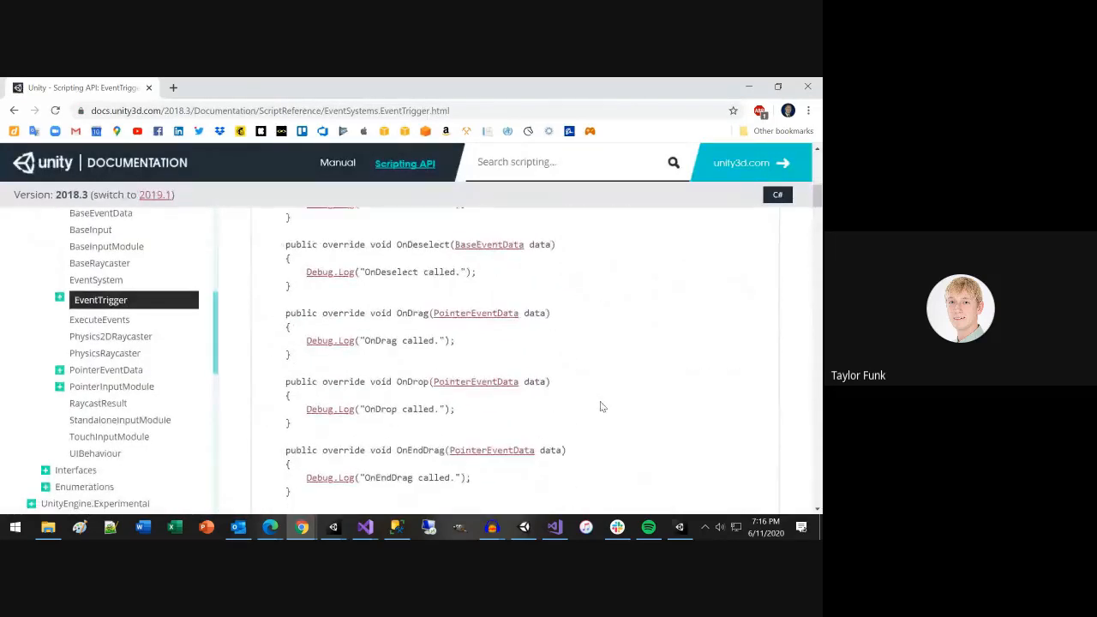
scroll(602, 406, "down", 4)
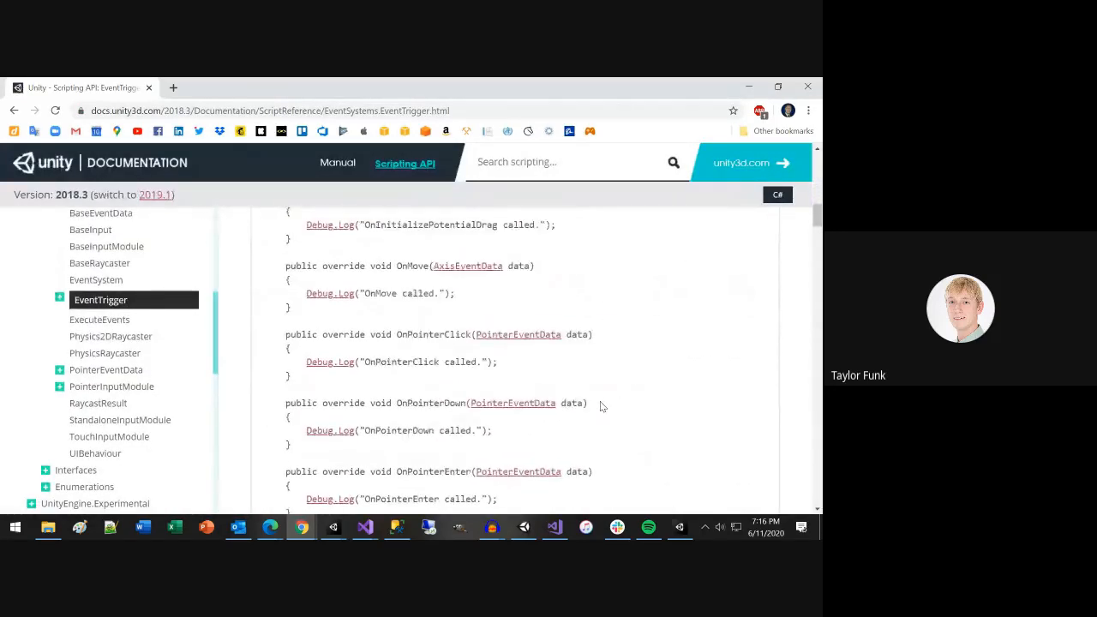
scroll(602, 406, "down", 4)
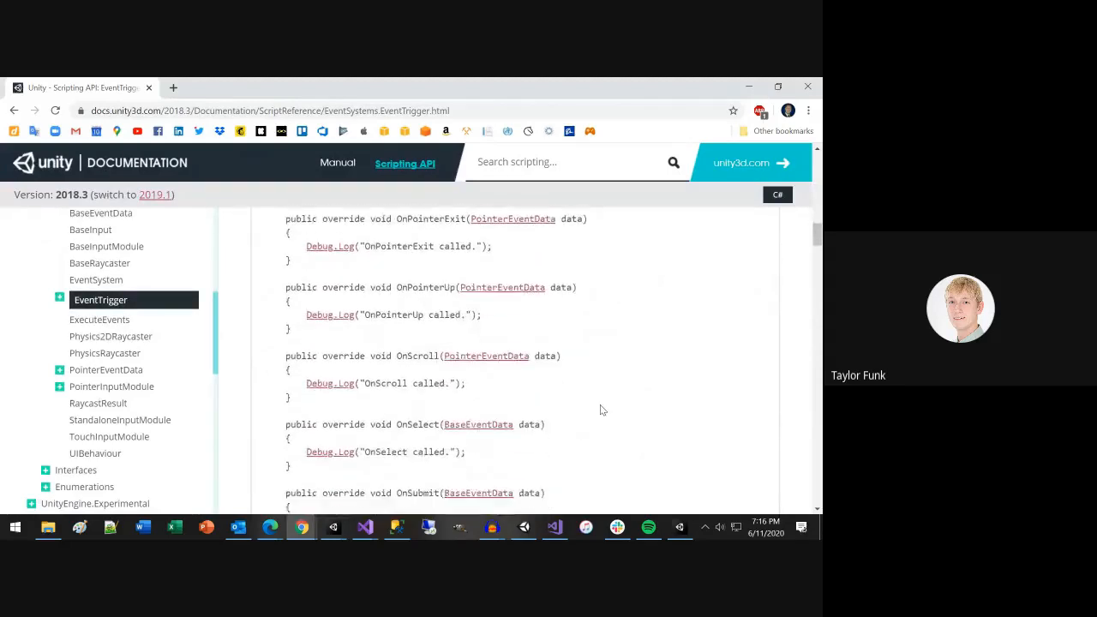
scroll(601, 410, "down", 4)
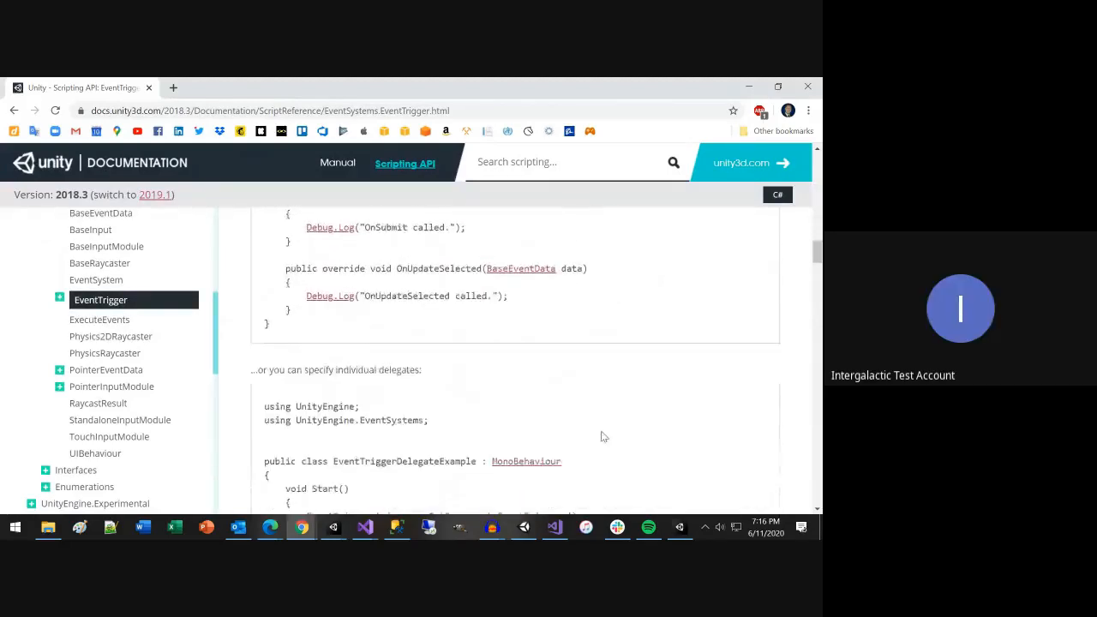
scroll(596, 435, "down", 1)
scroll(590, 430, "down", 2)
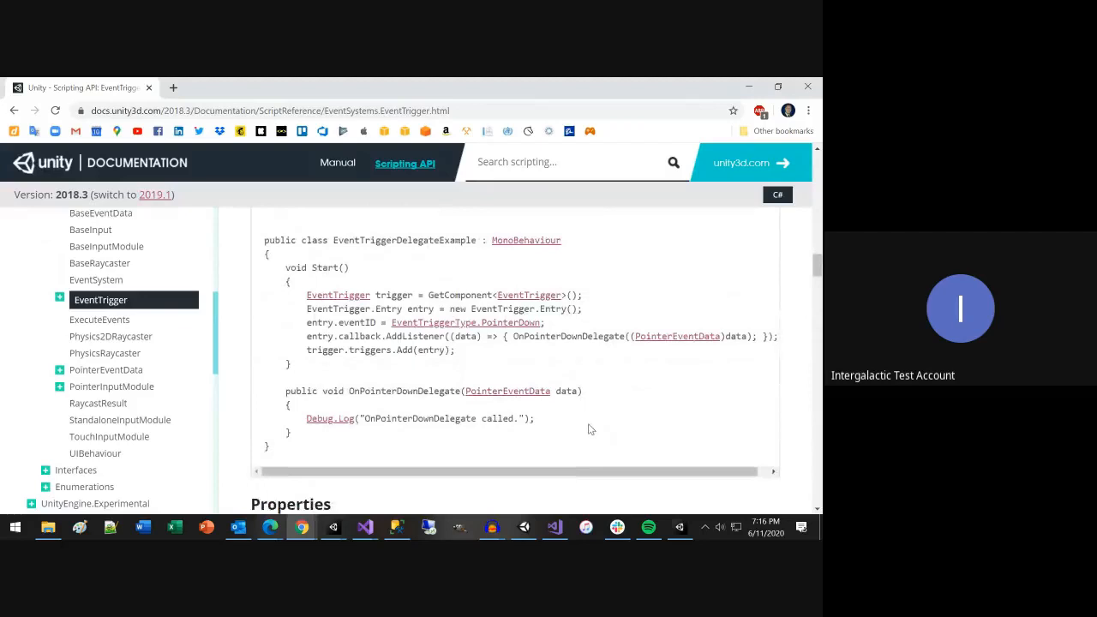
scroll(590, 428, "down", 4)
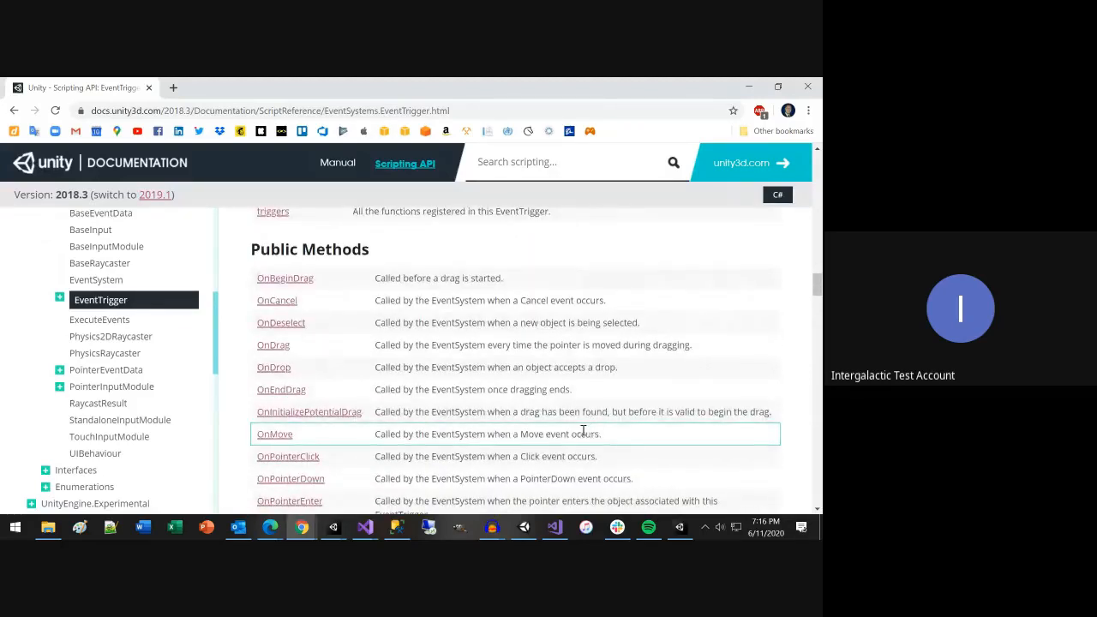
scroll(583, 429, "down", 2)
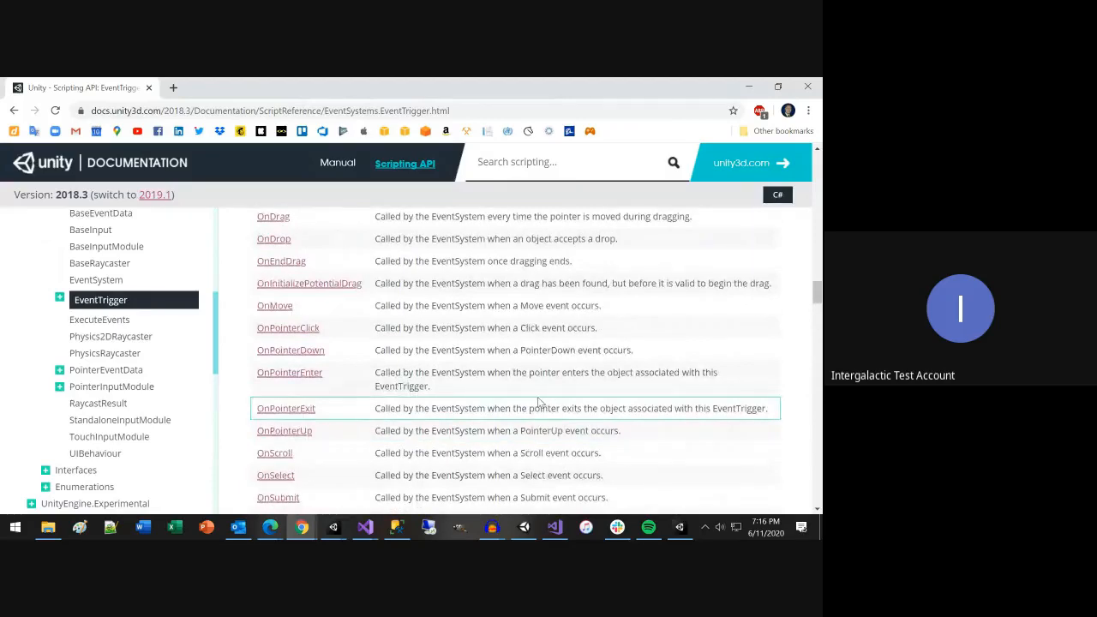
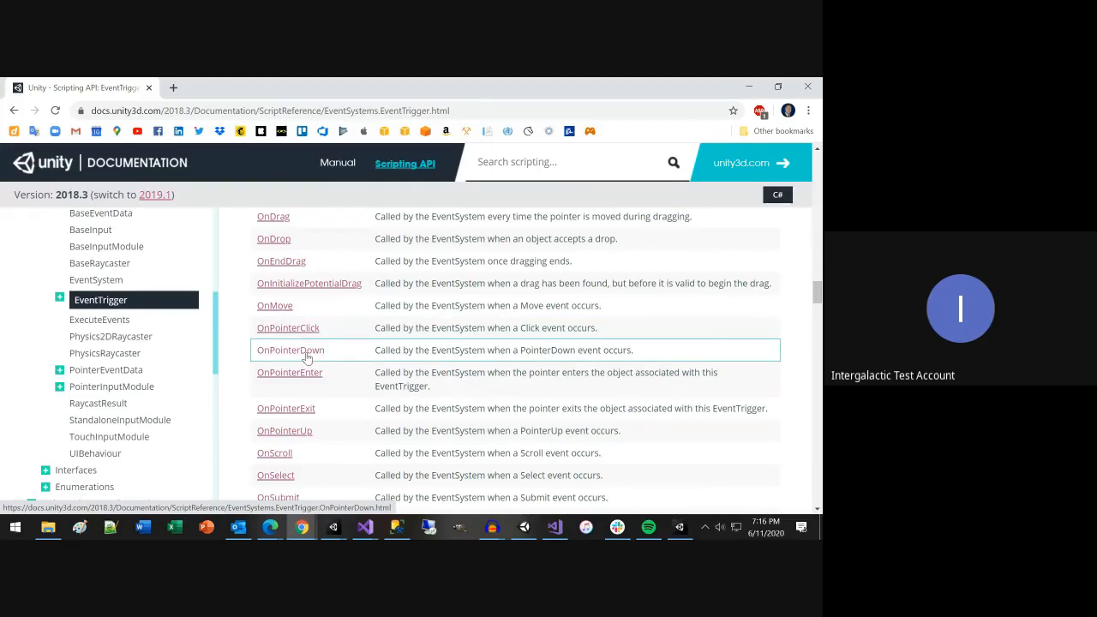
Step: Look up OnPointerDown among the EventTrigger public methods, read its reference page and return to the EventTrigger page
scroll(307, 359, "down", 2)
scroll(307, 358, "up", 2)
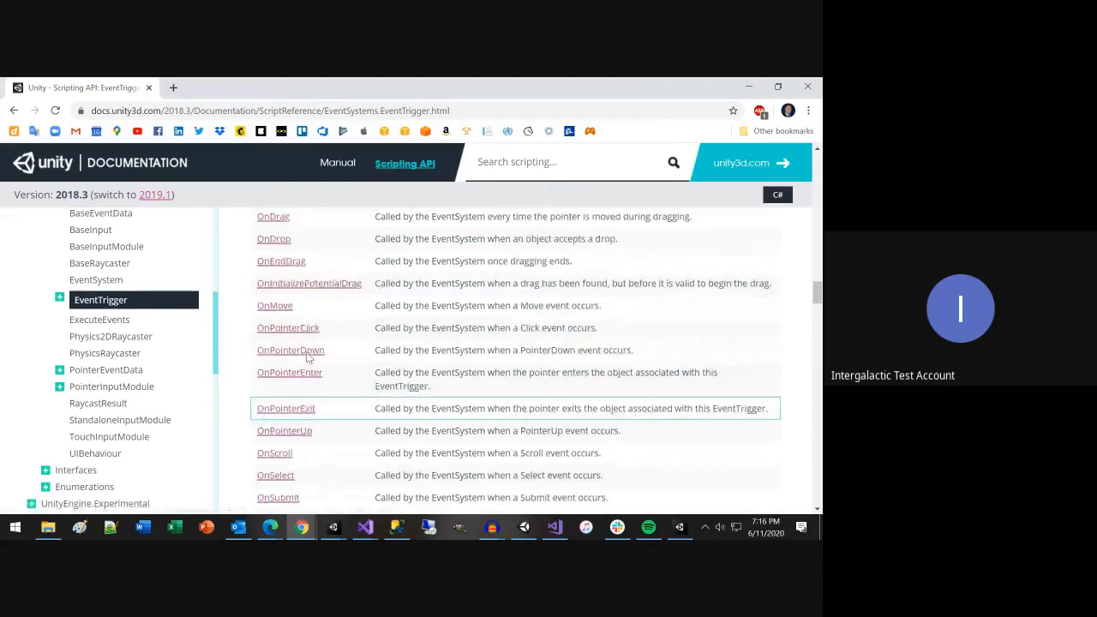
scroll(306, 358, "up", 1)
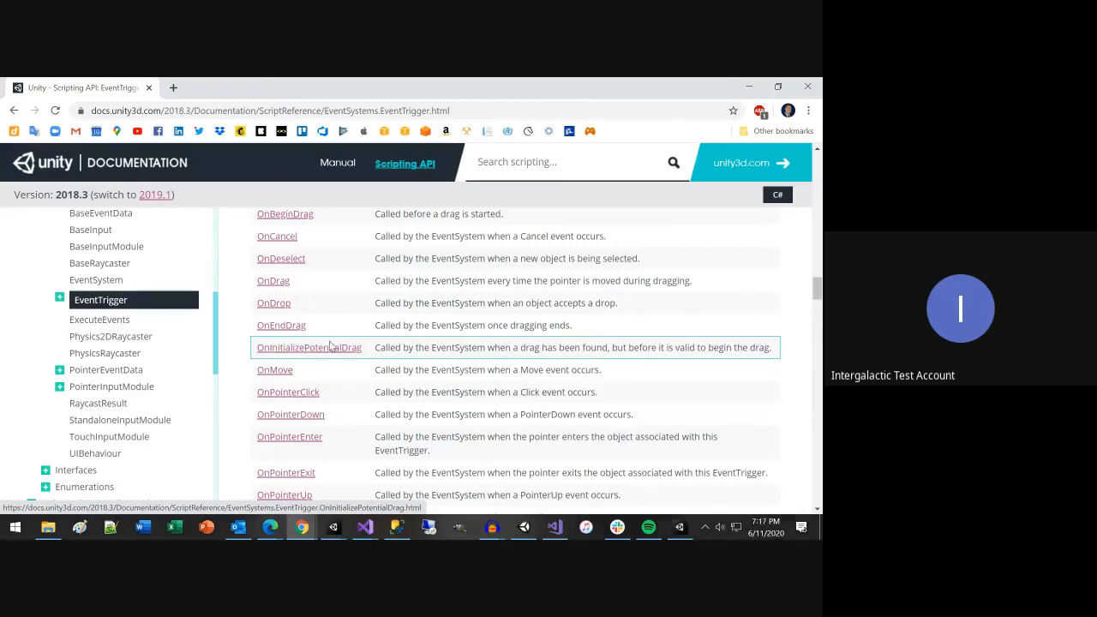
scroll(331, 351, "up", 1)
scroll(331, 346, "down", 1)
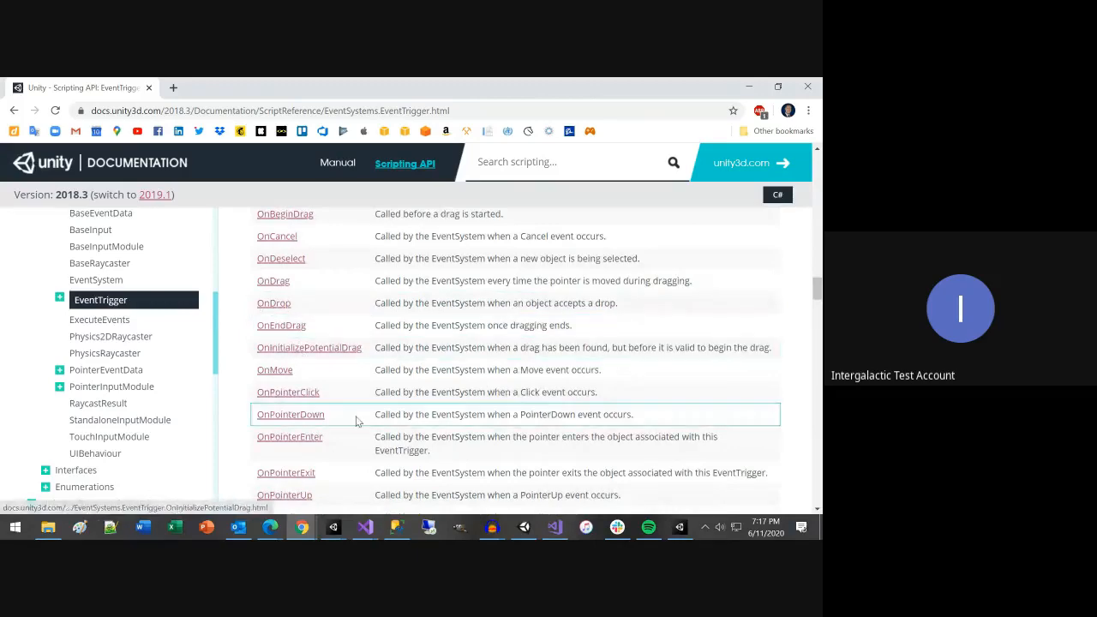
scroll(356, 422, "down", 1)
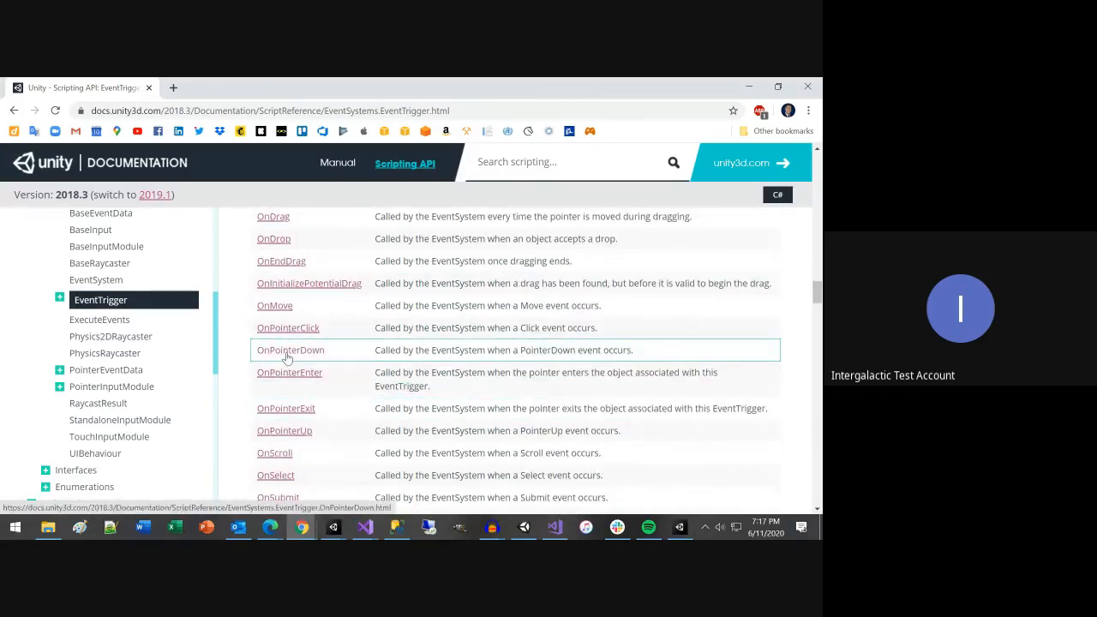
left_click(288, 359)
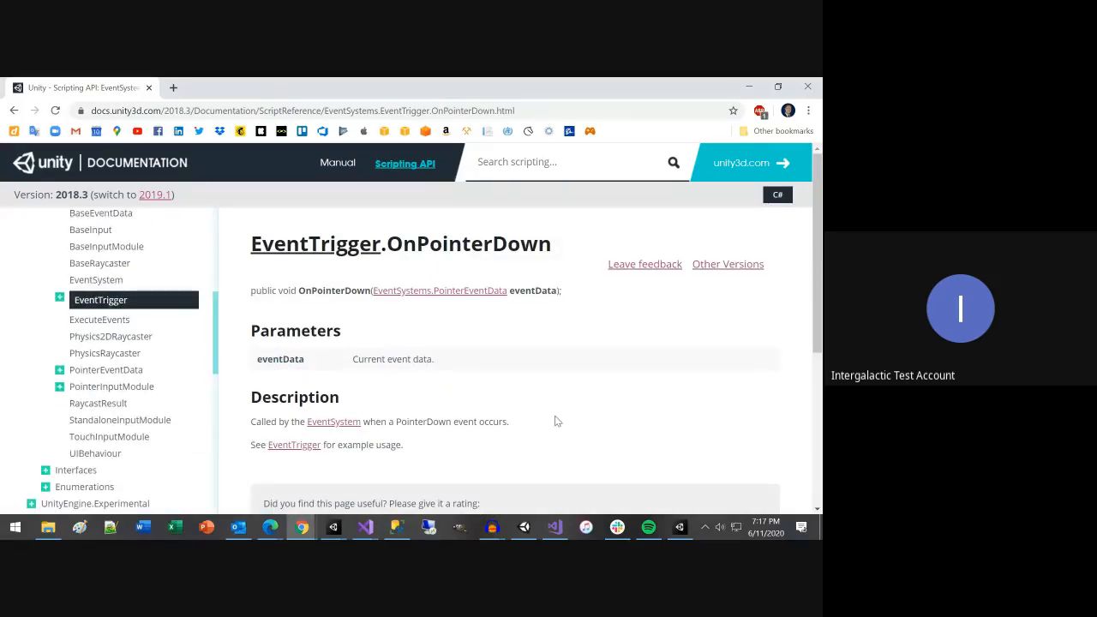
scroll(555, 421, "down", 1)
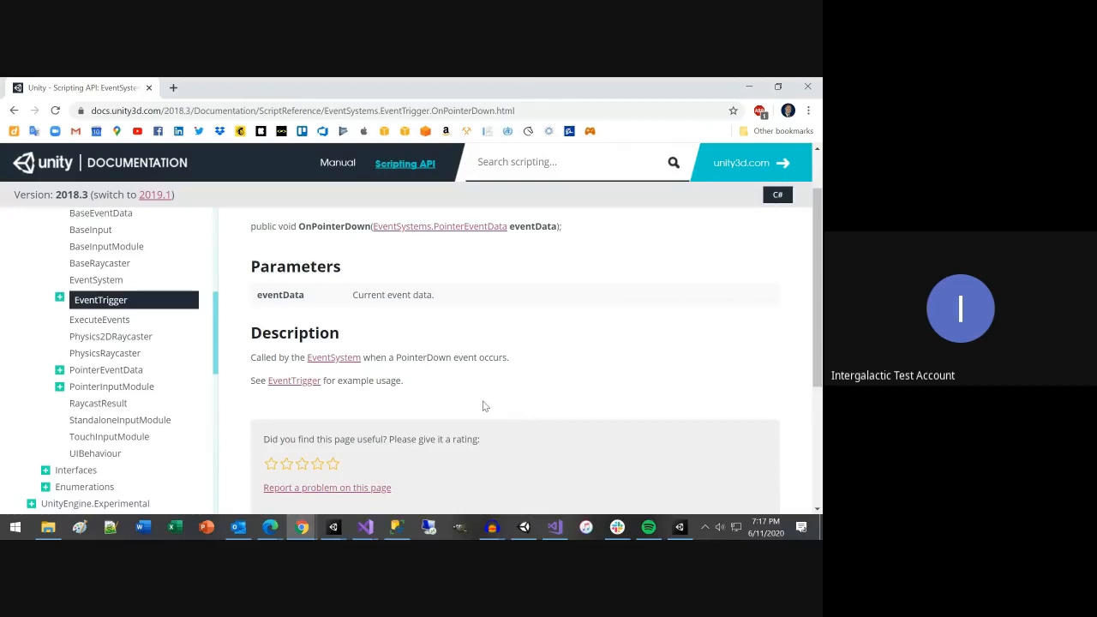
scroll(350, 343, "down", 1)
scroll(351, 342, "up", 1)
scroll(352, 340, "up", 1)
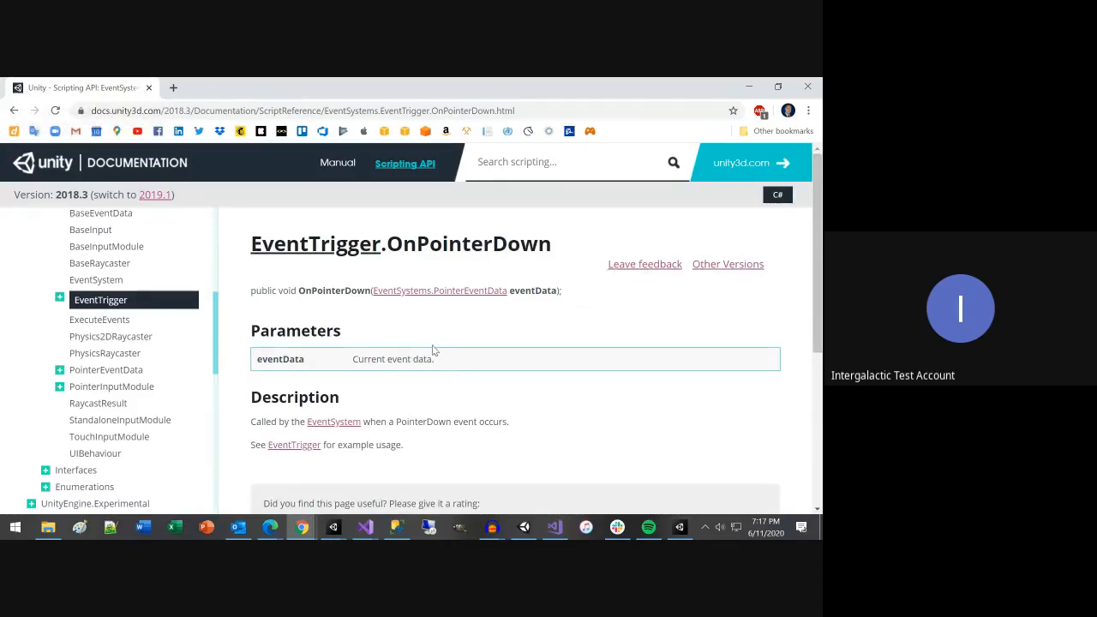
left_click(14, 111)
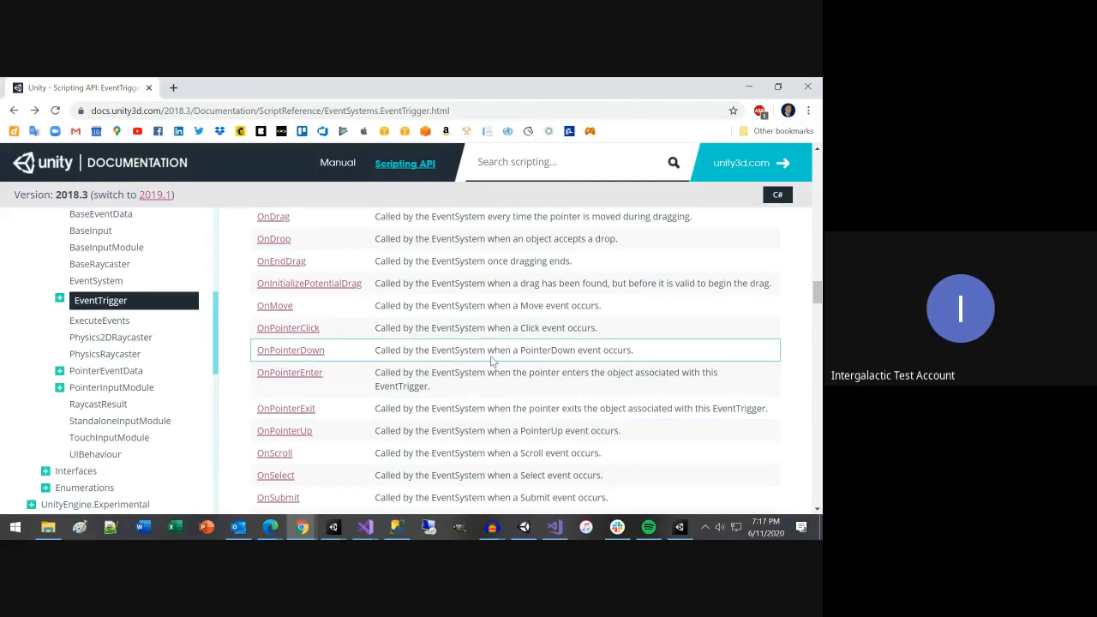
Step: Review the remaining public methods and the inherited members on the EventTrigger reference page
scroll(492, 360, "up", 2)
scroll(492, 361, "down", 3)
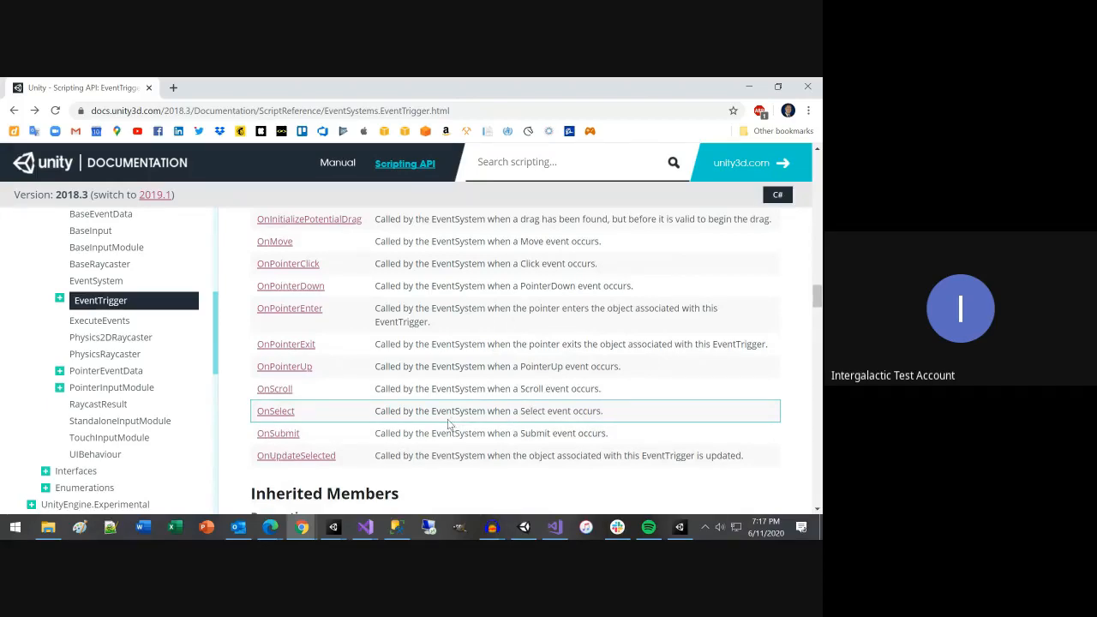
scroll(447, 422, "down", 3)
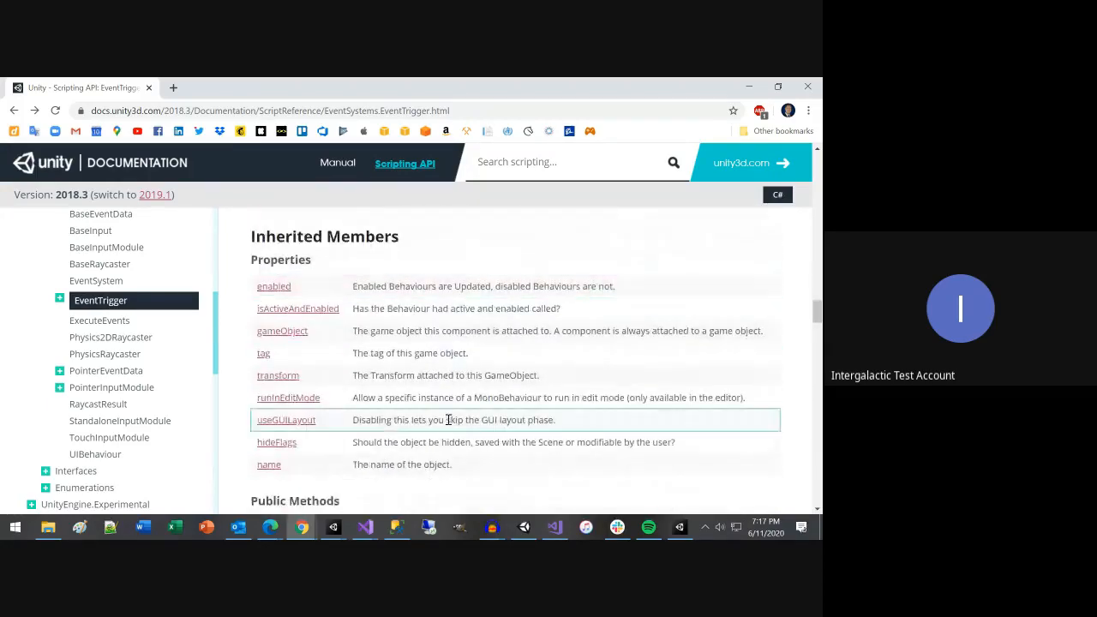
scroll(447, 420, "up", 2)
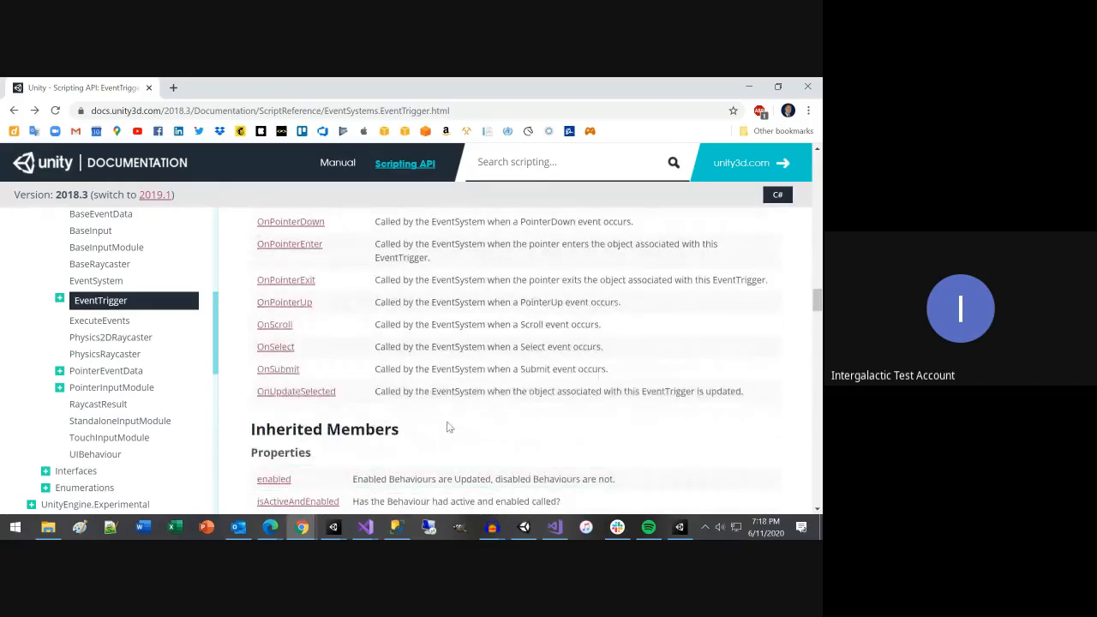
scroll(448, 426, "up", 1)
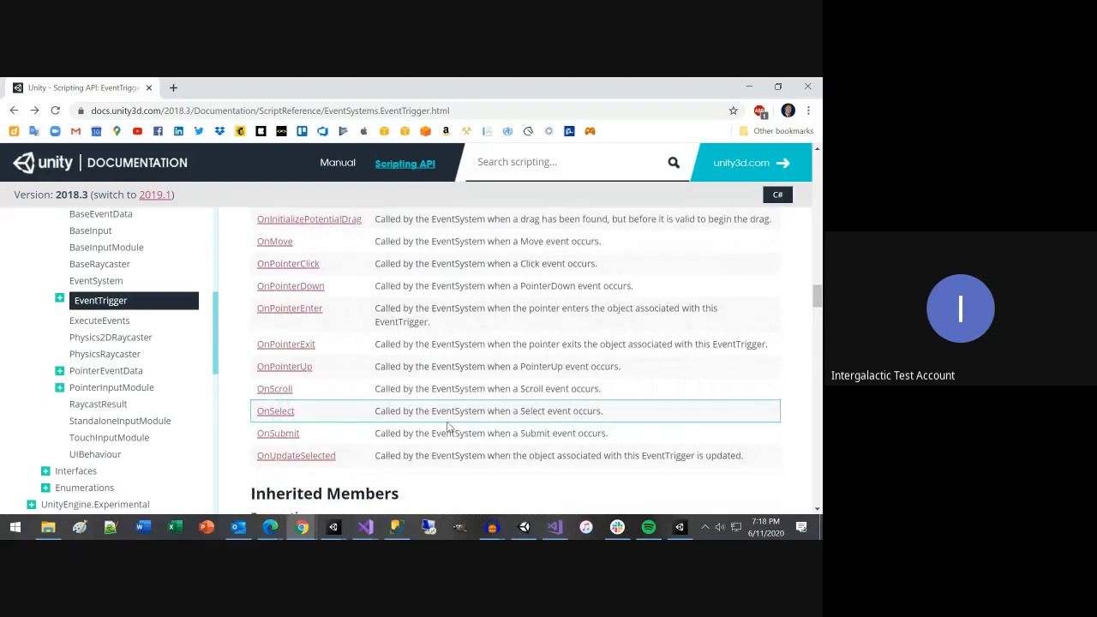
Step: In the Day6 Visual Studio project, set a breakpoint on the AddForce line of MoveUp in MovePlayer.cs and attach the debugger to Unity
key("alt+Tab")
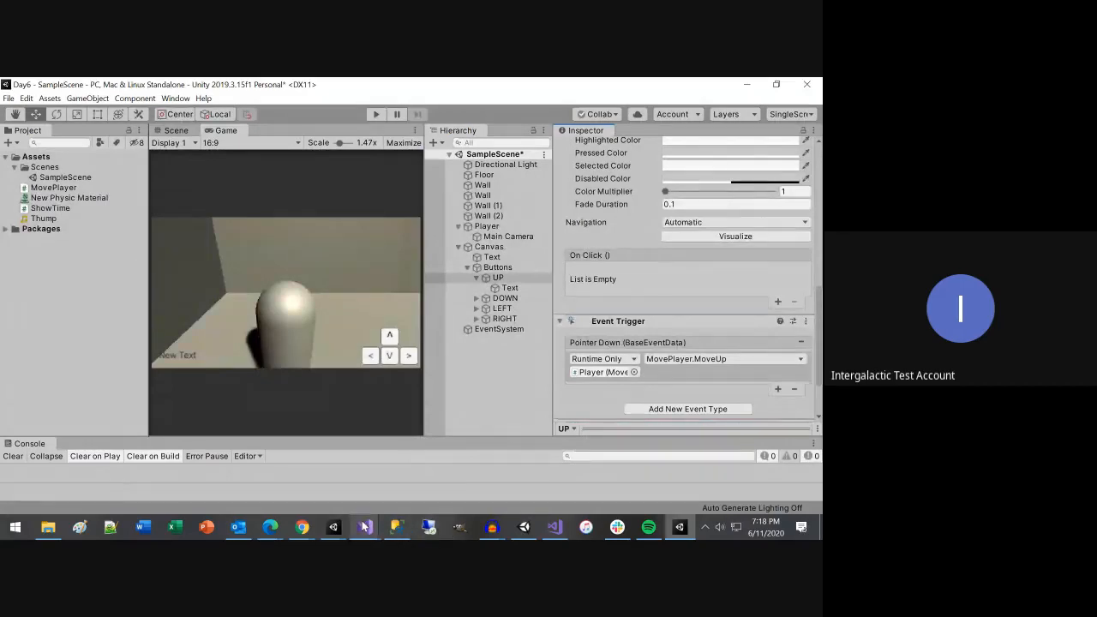
mouse_move(369, 526)
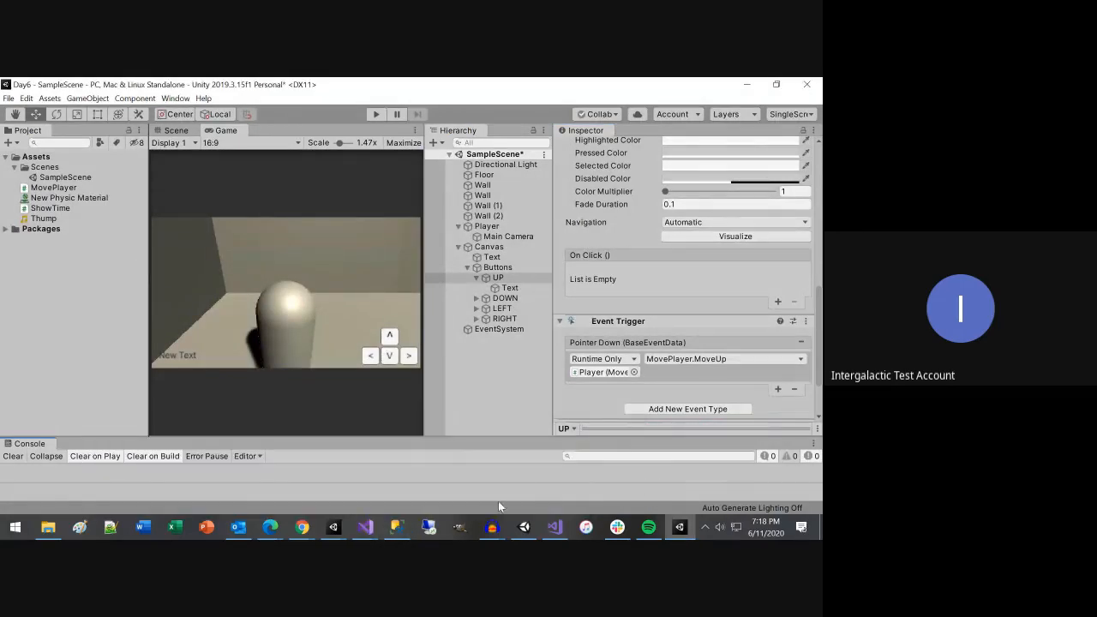
left_click(548, 464)
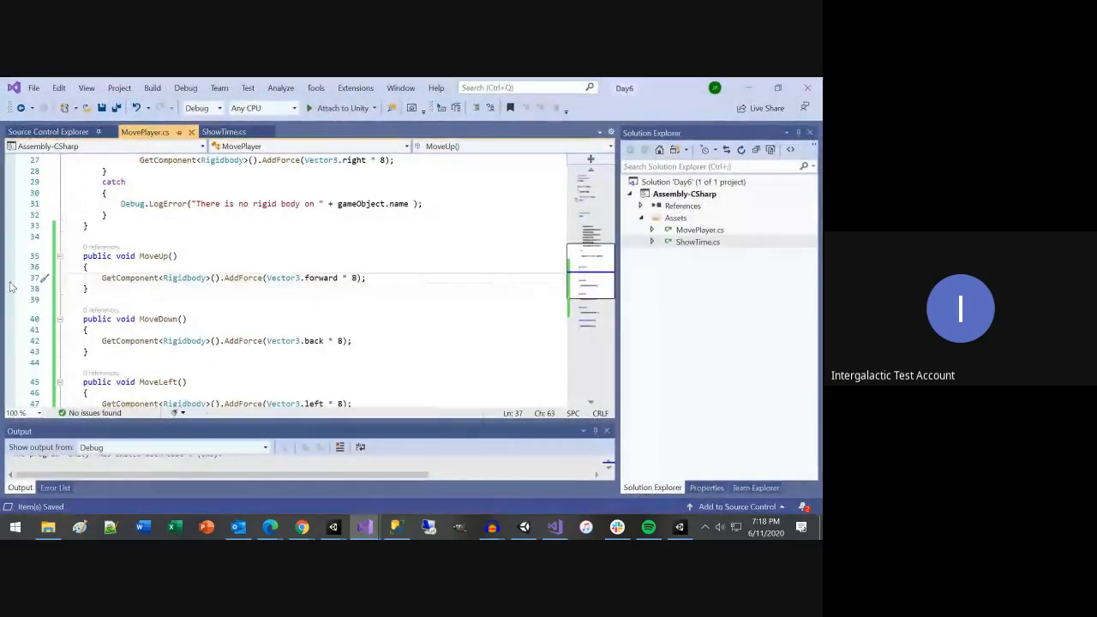
left_click(11, 278)
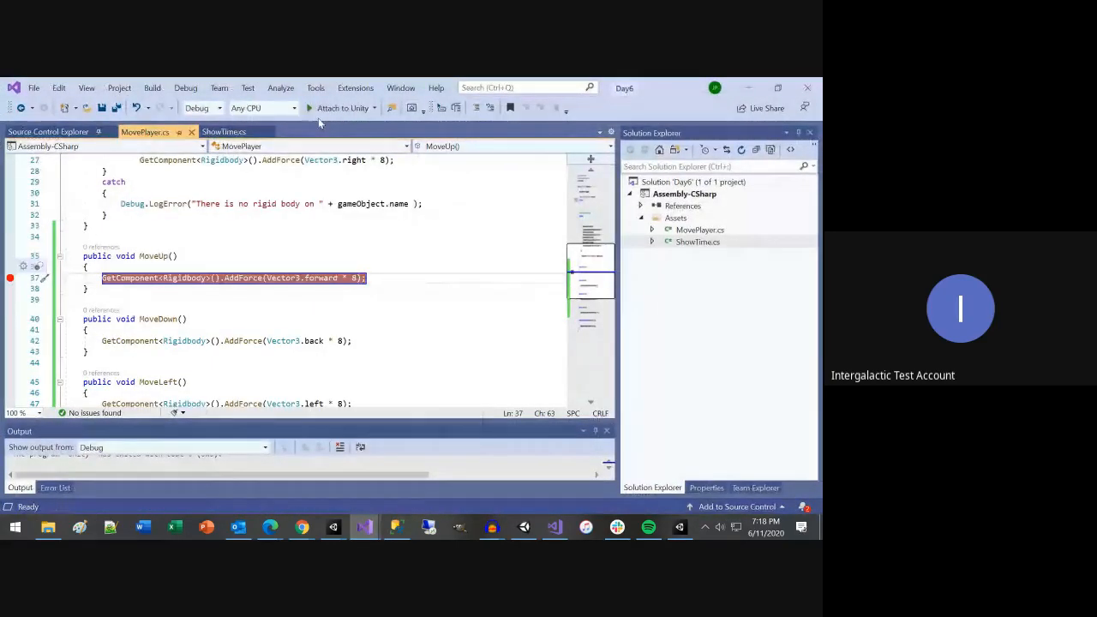
left_click(330, 110)
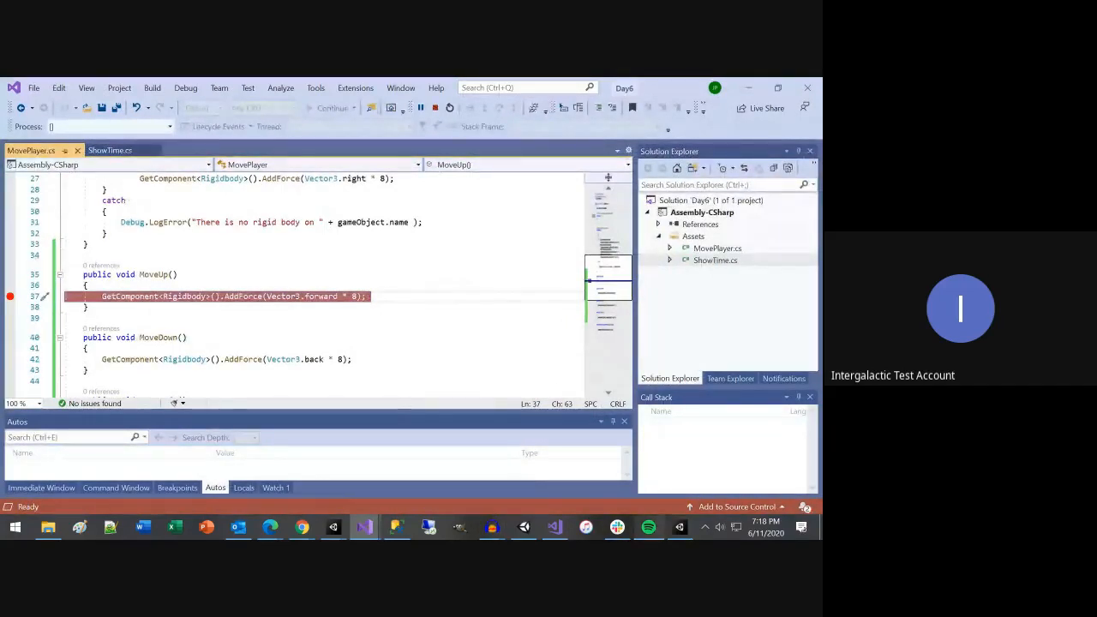
Step: Switch to Unity, run the game, trigger the on-screen UP button, and resume execution from the MoveUp breakpoint
left_click(703, 527)
left_click(679, 526)
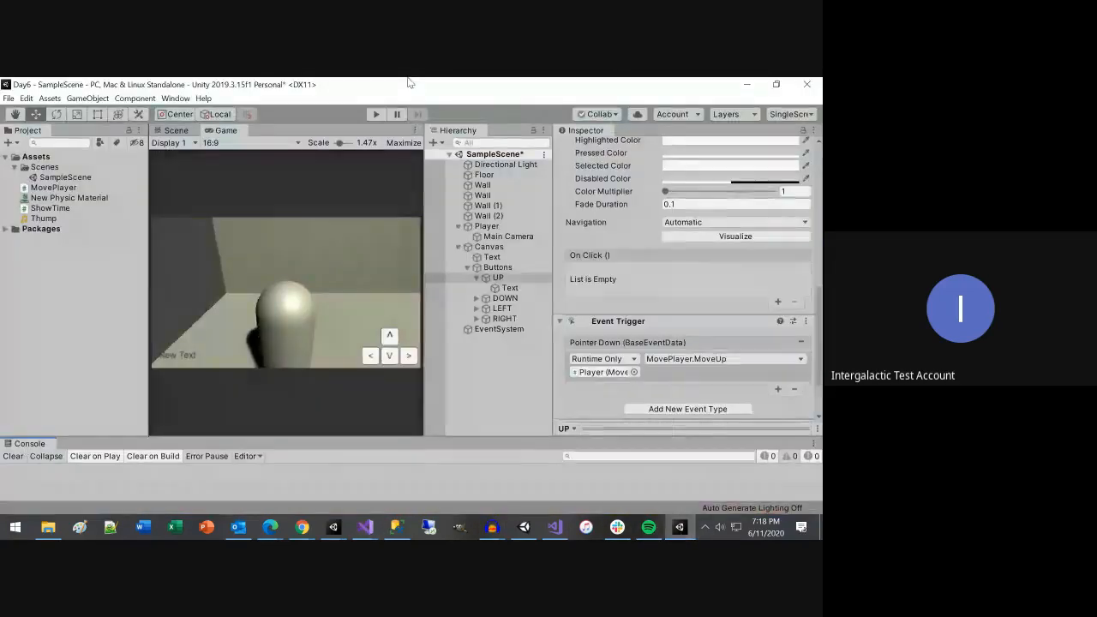
left_click(377, 114)
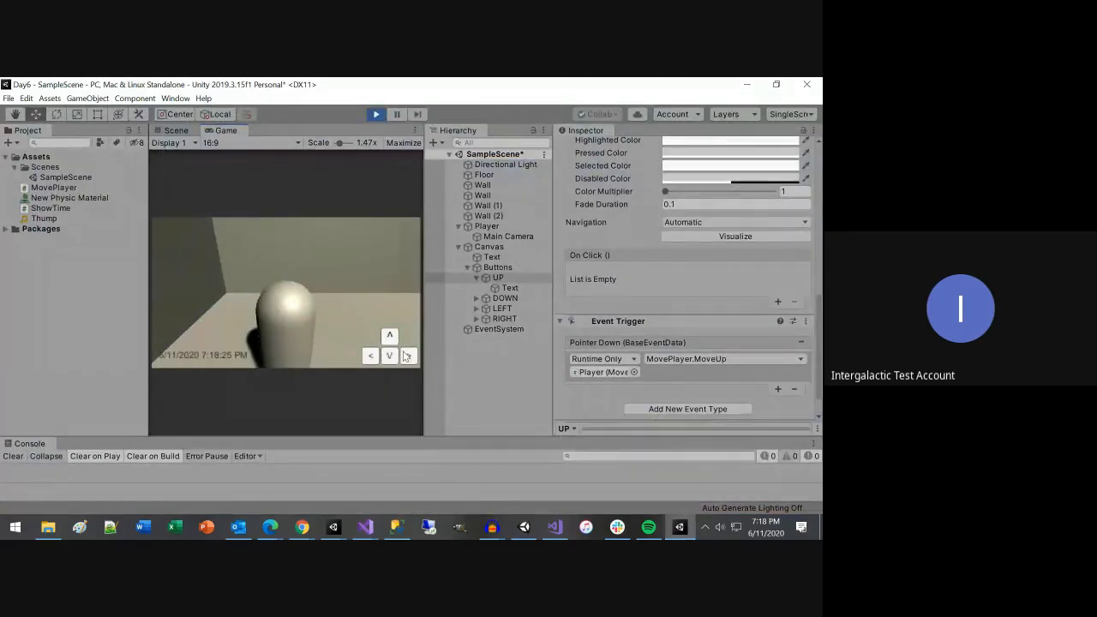
left_click(390, 338)
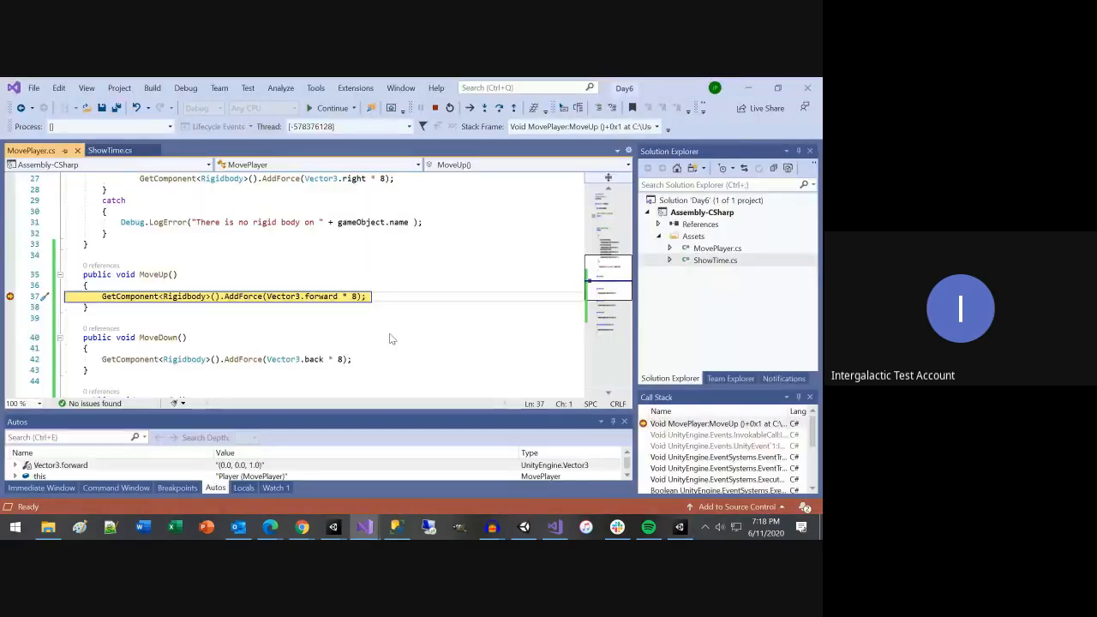
left_click(332, 108)
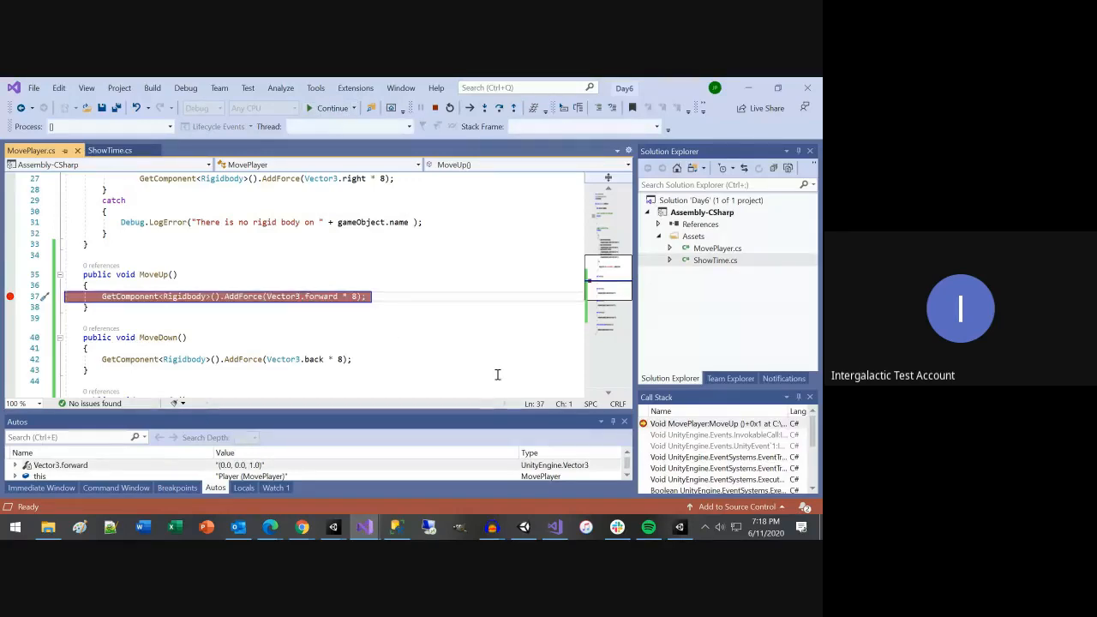
Step: Review the UP button's Button and Event Trigger components in Unity, and resume the paused Day6 debugging session in Visual Studio
key("alt+Tab")
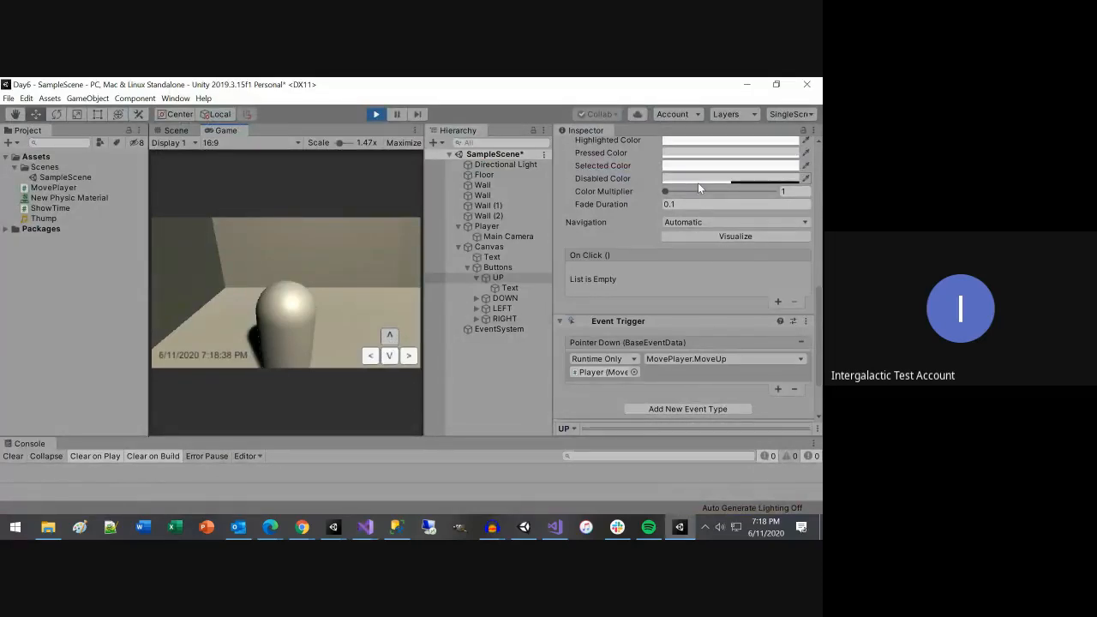
scroll(605, 221, "up", 3)
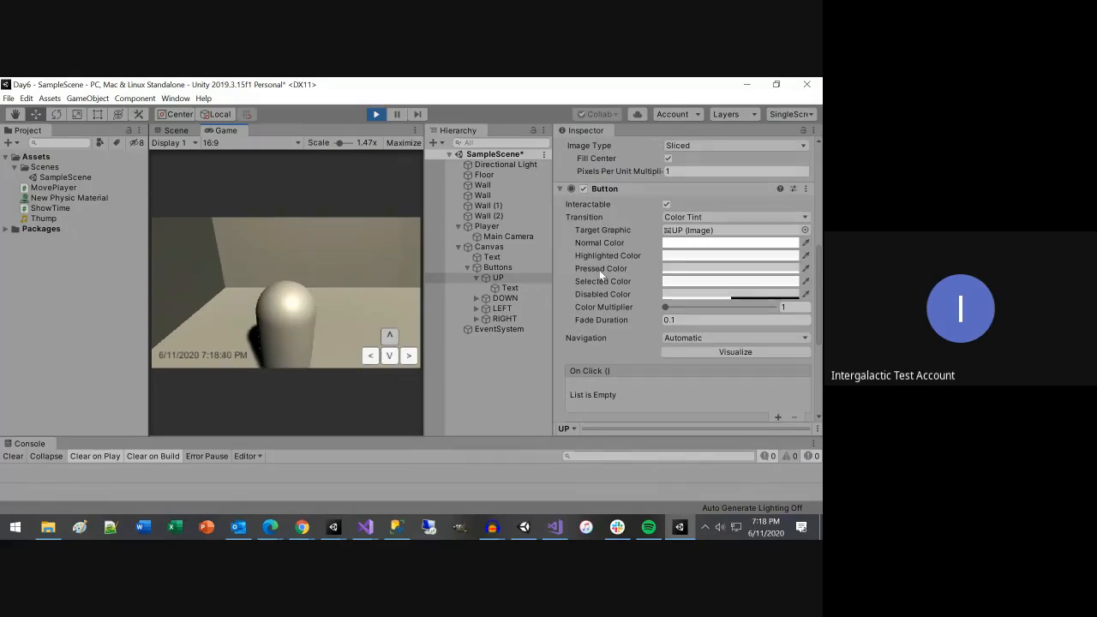
scroll(599, 270, "down", 3)
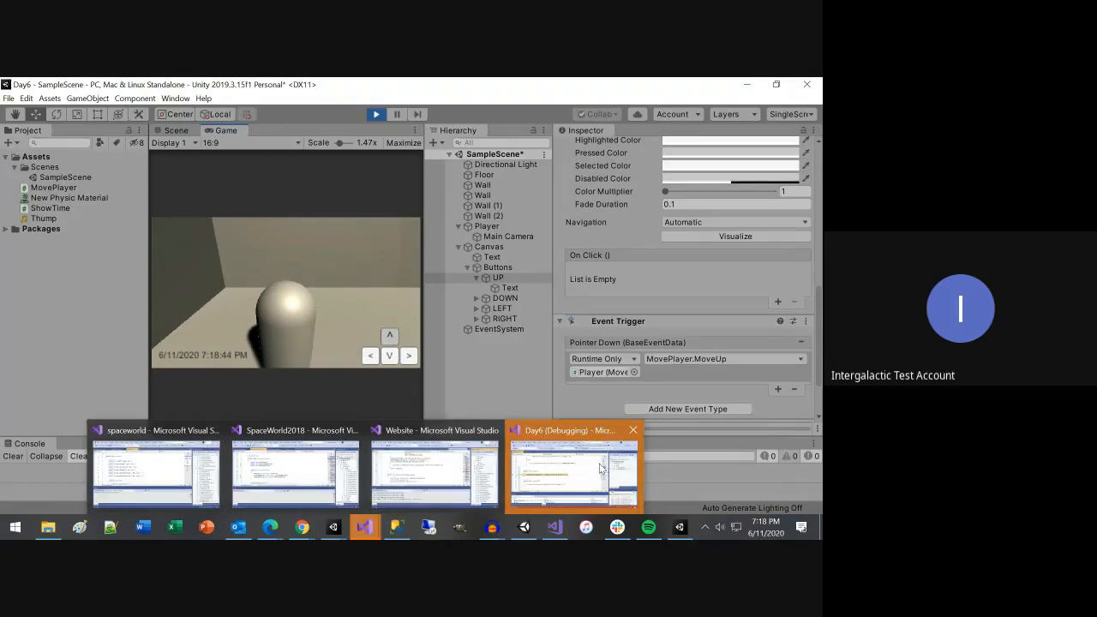
left_click(523, 456)
key("F5")
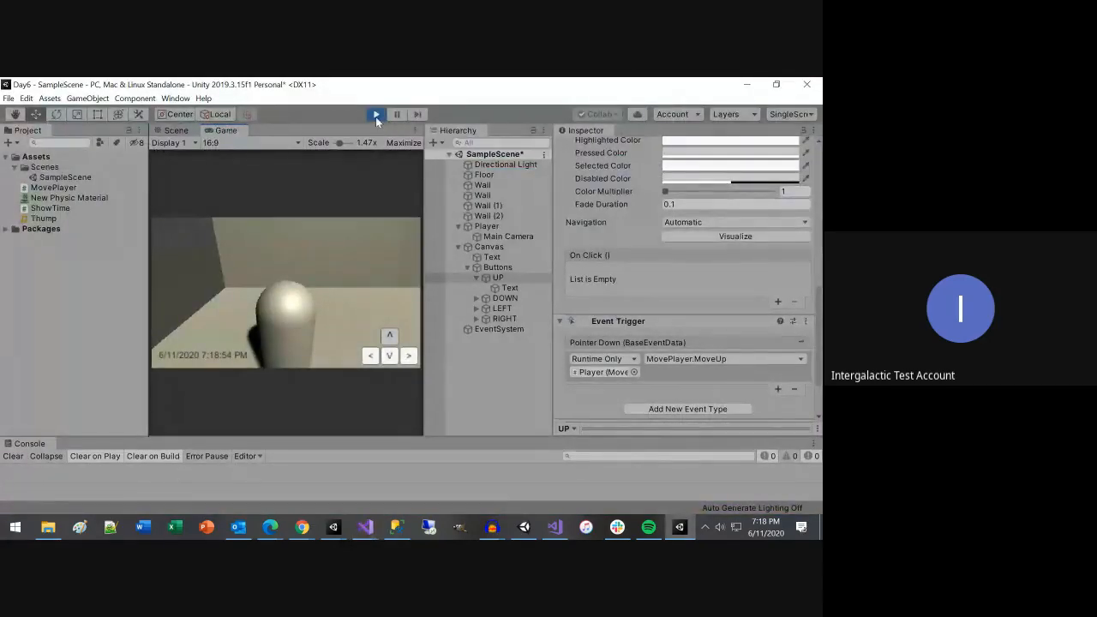
Step: End the running game and the debugging session, and remove the breakpoint from MoveUp's AddForce line
left_click(375, 115)
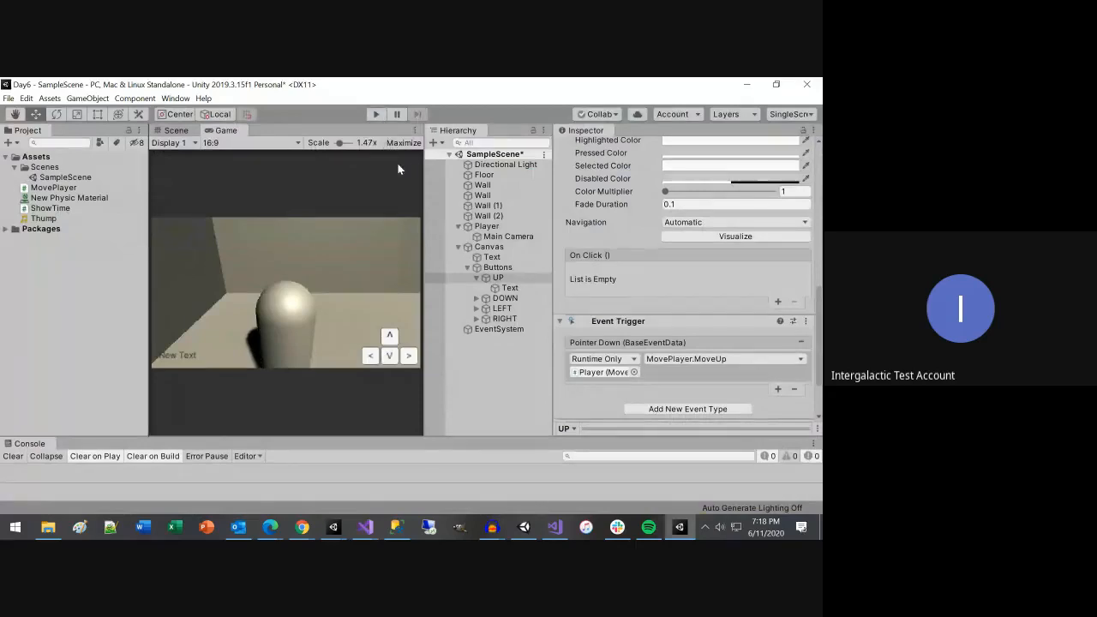
key("alt+Tab")
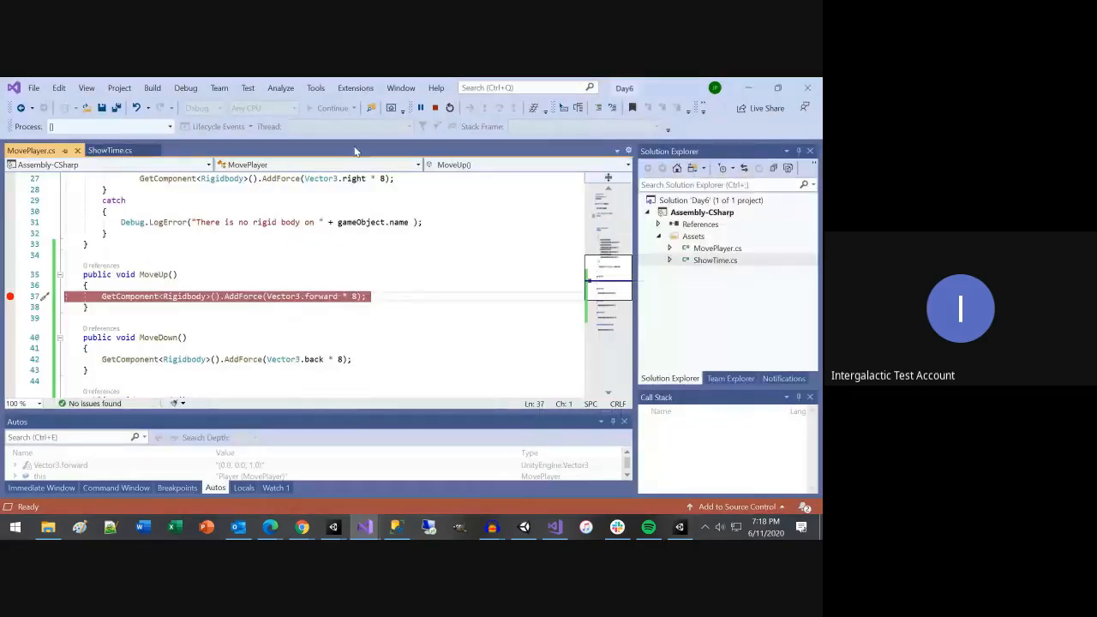
left_click(435, 107)
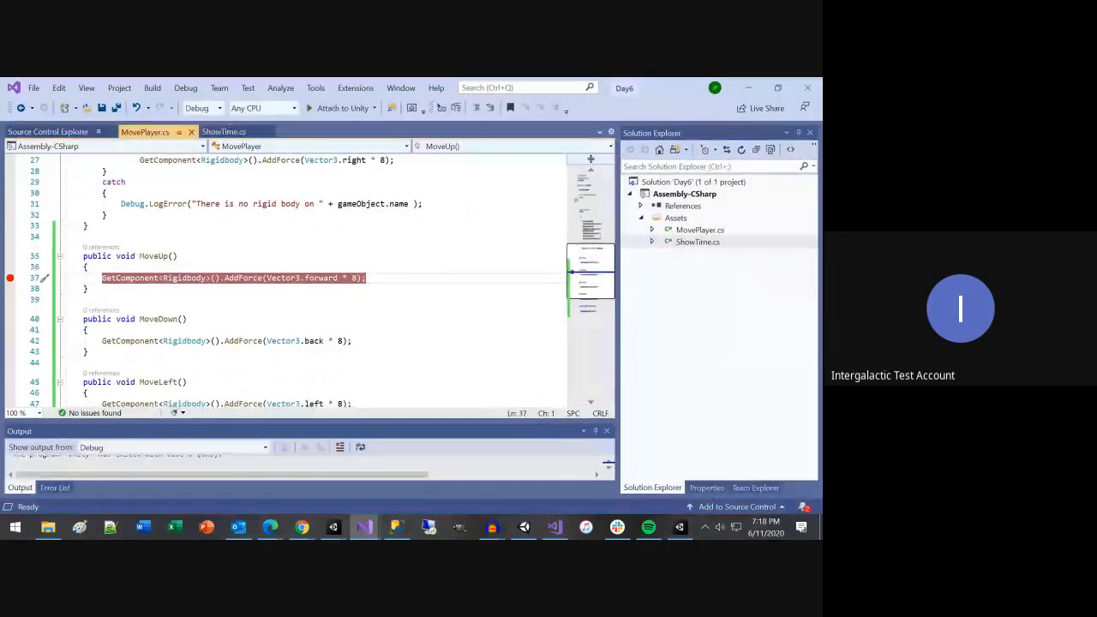
left_click(10, 277)
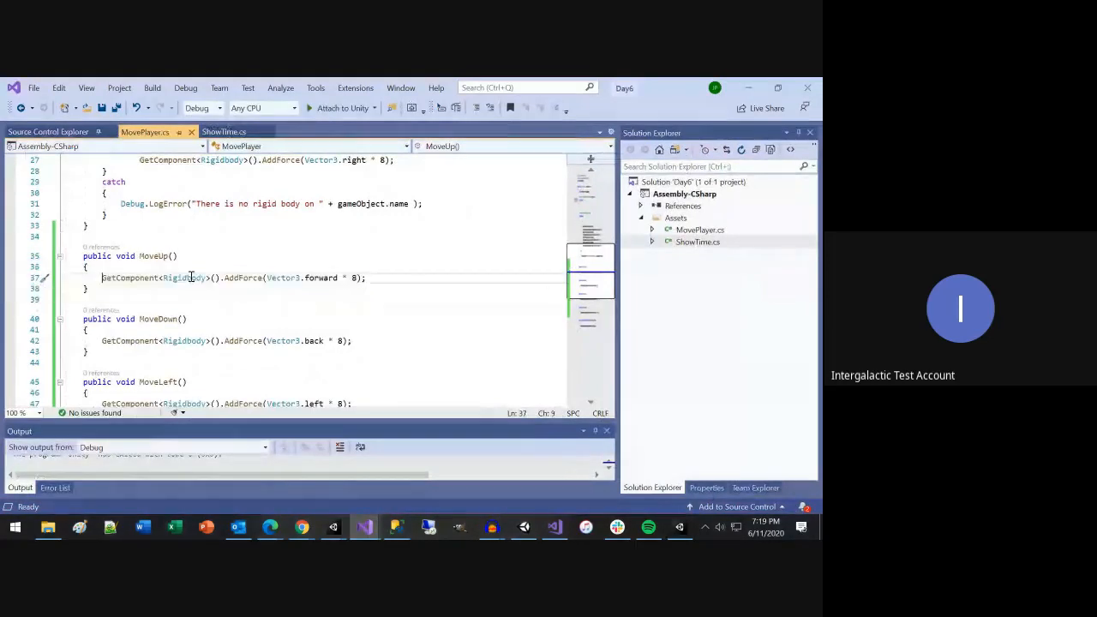
Step: Add Debug.Log("Up being press"); after the AddForce line in MoveUp, save MovePlayer.cs, and compare MoveUp with the key handling in Update
left_click(395, 275)
key("Return")
type("Deb")
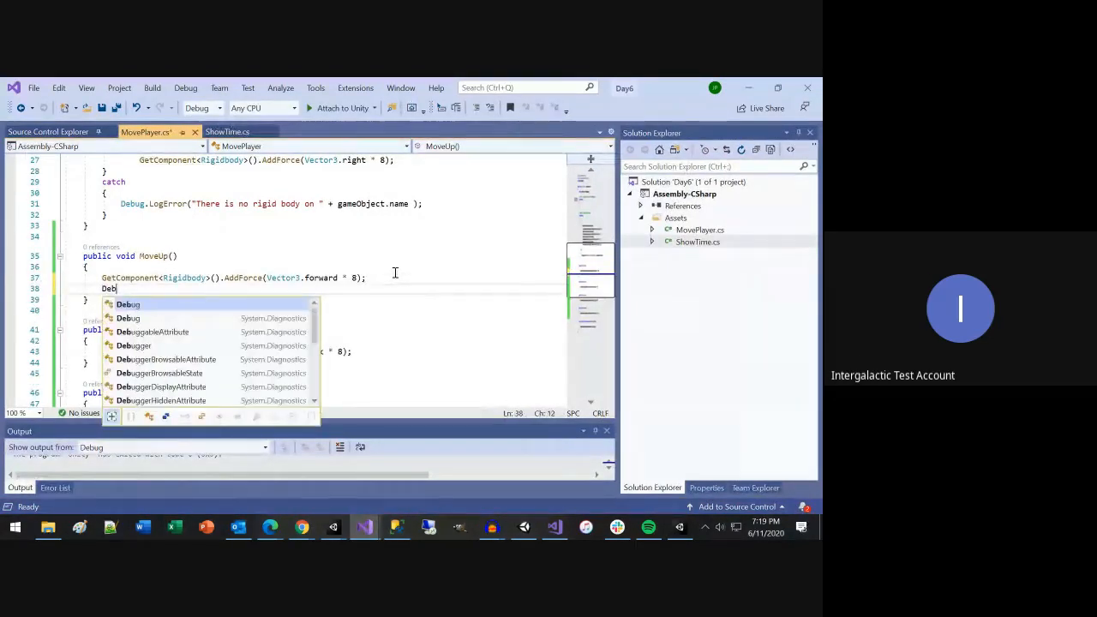
type("ug.log")
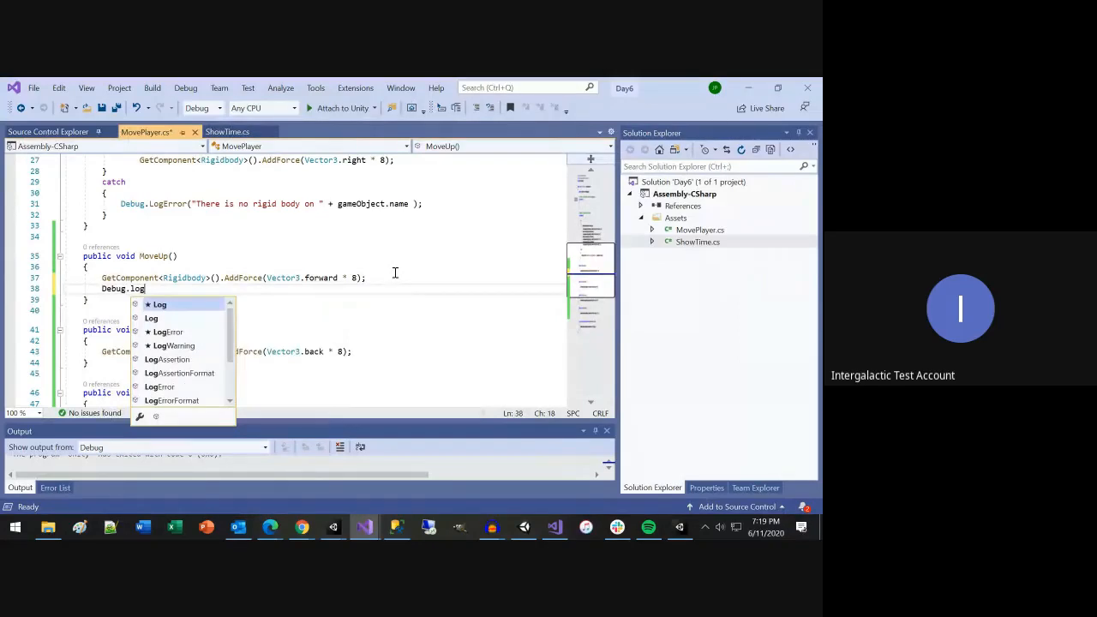
type("(\"Up bein")
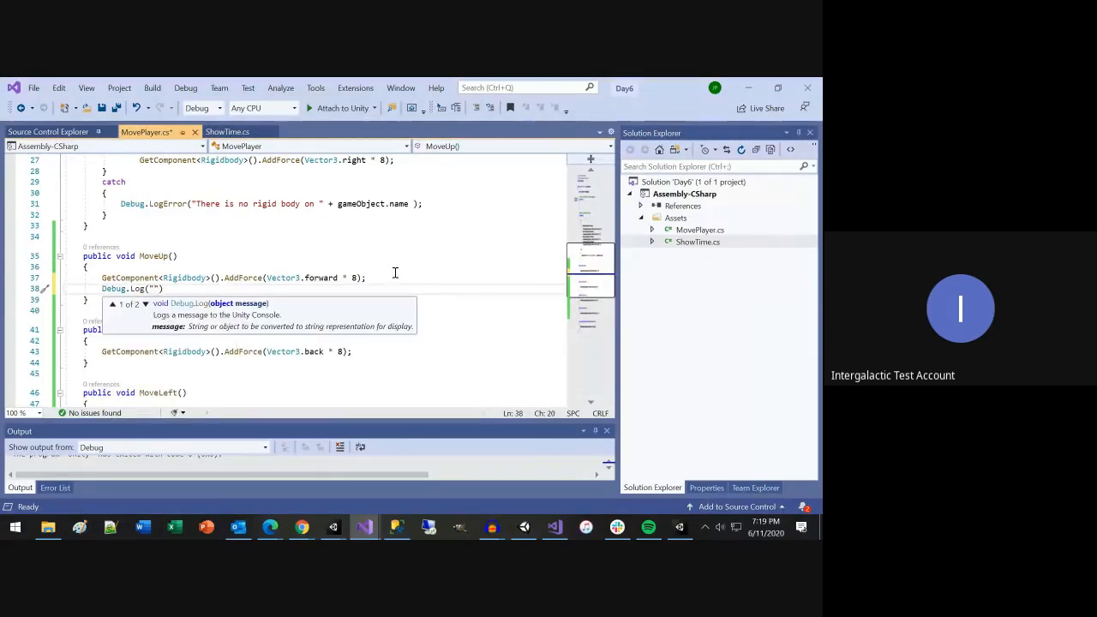
type("g press\");")
key("ctrl+s")
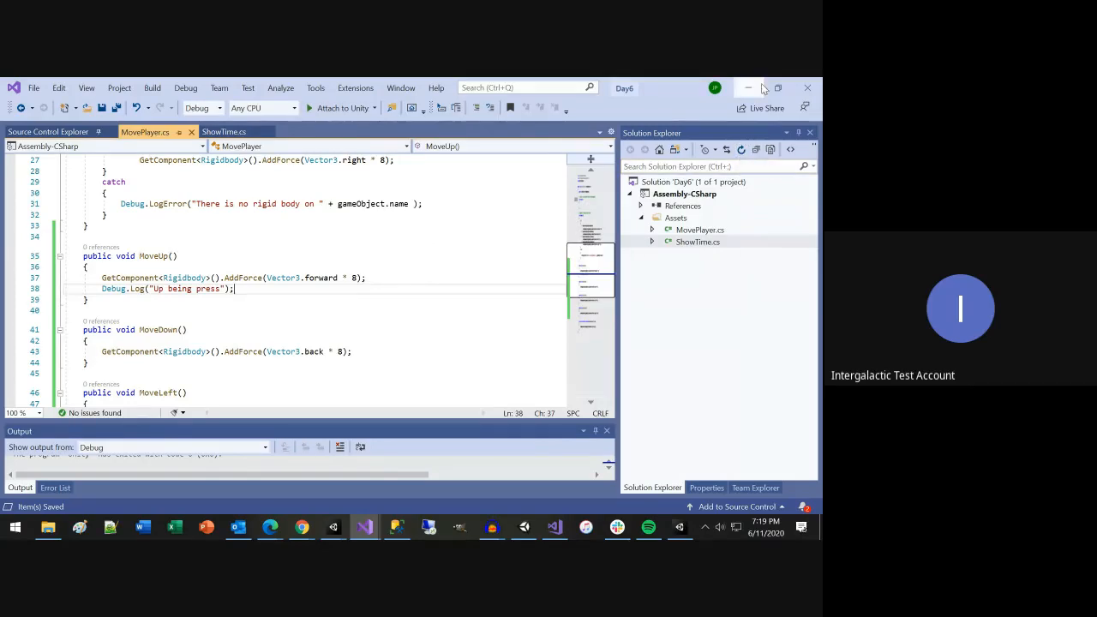
scroll(414, 264, "up", 1)
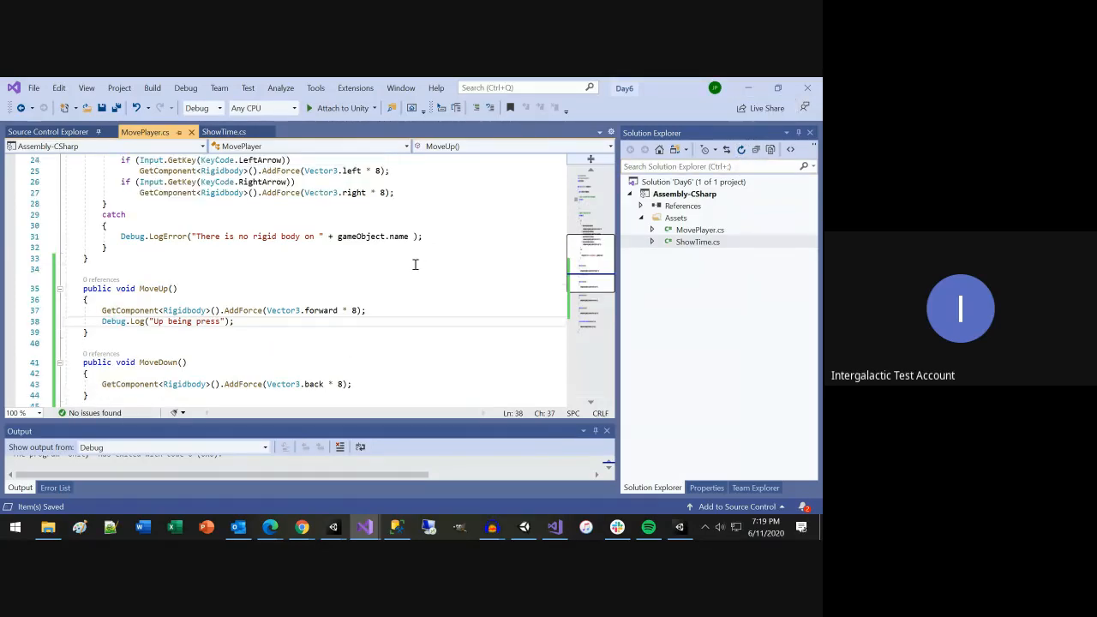
scroll(415, 264, "up", 3)
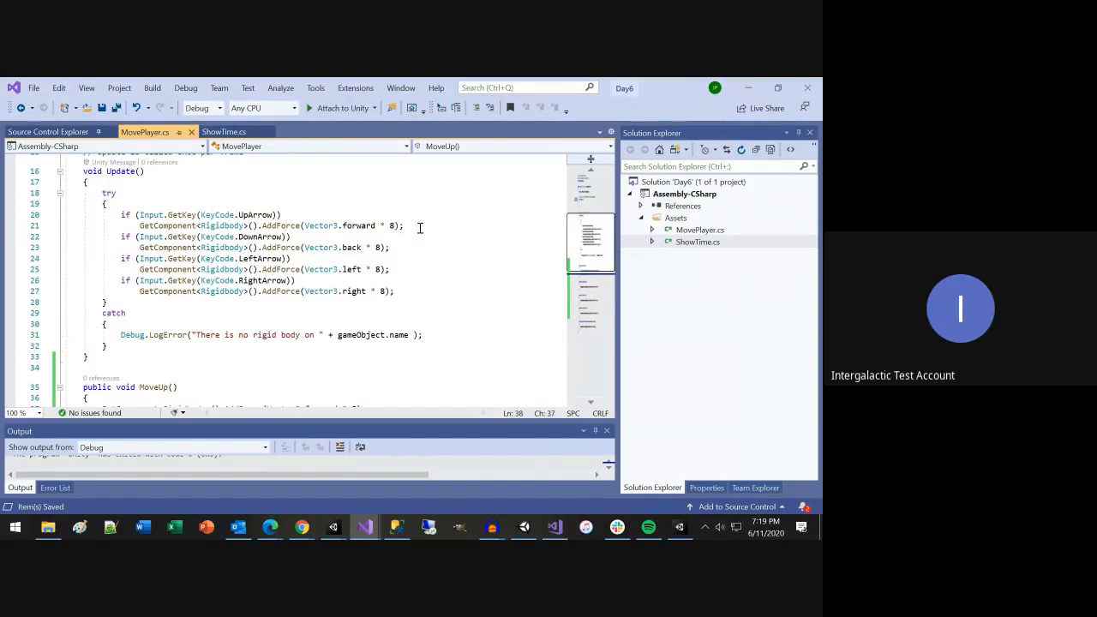
scroll(417, 257, "down", 2)
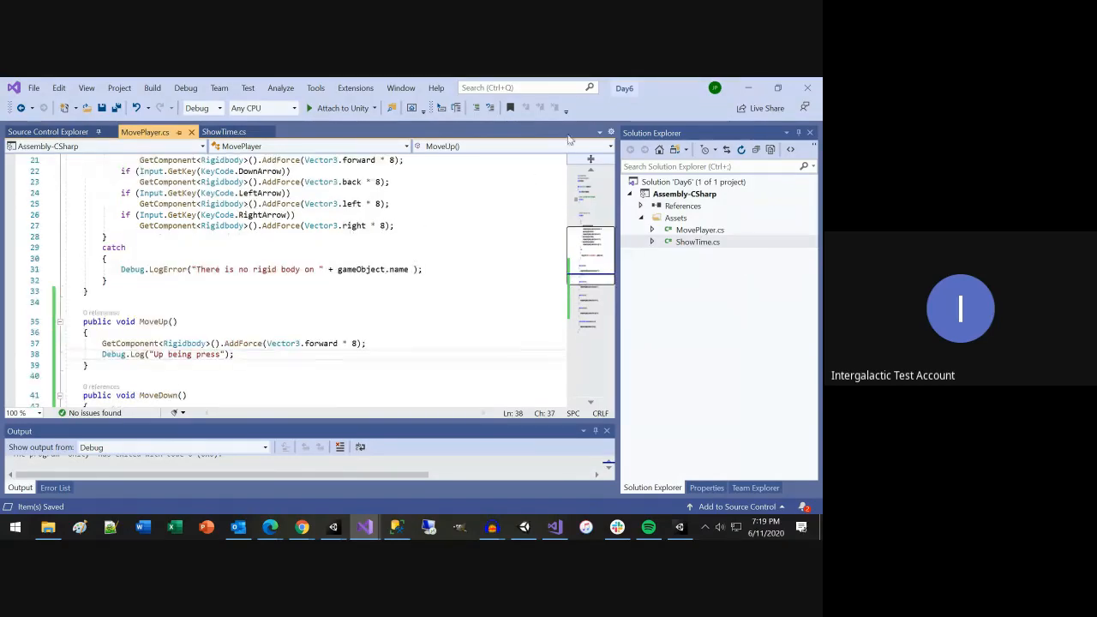
Step: Run the game in Unity with an enlarged Console, test the UP button repeatedly against the log, and stop the game
left_click(748, 87)
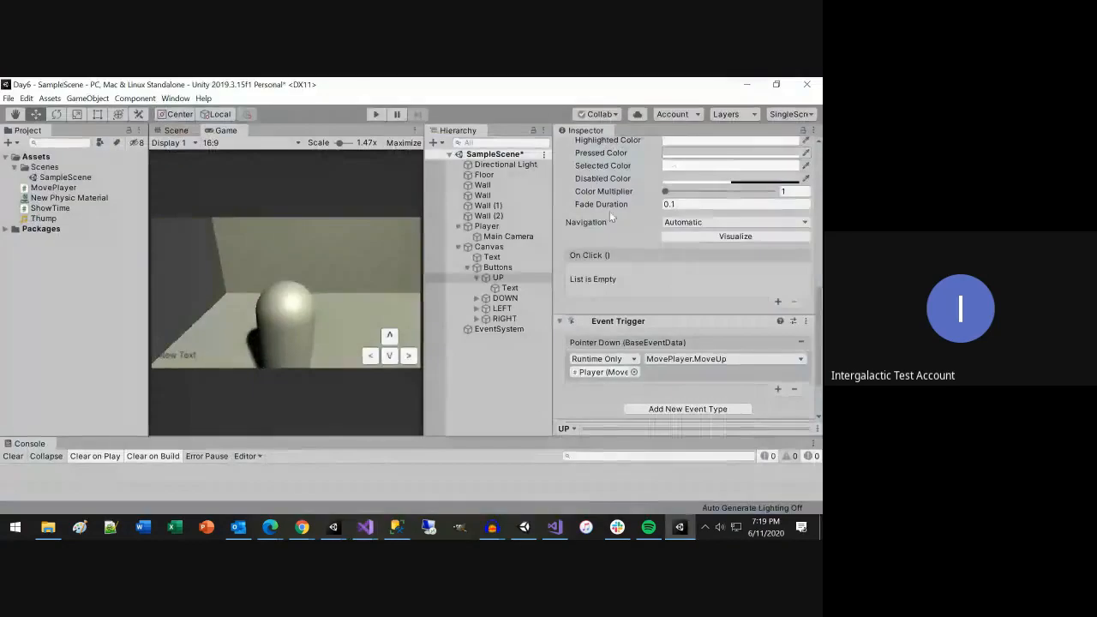
left_click(378, 114)
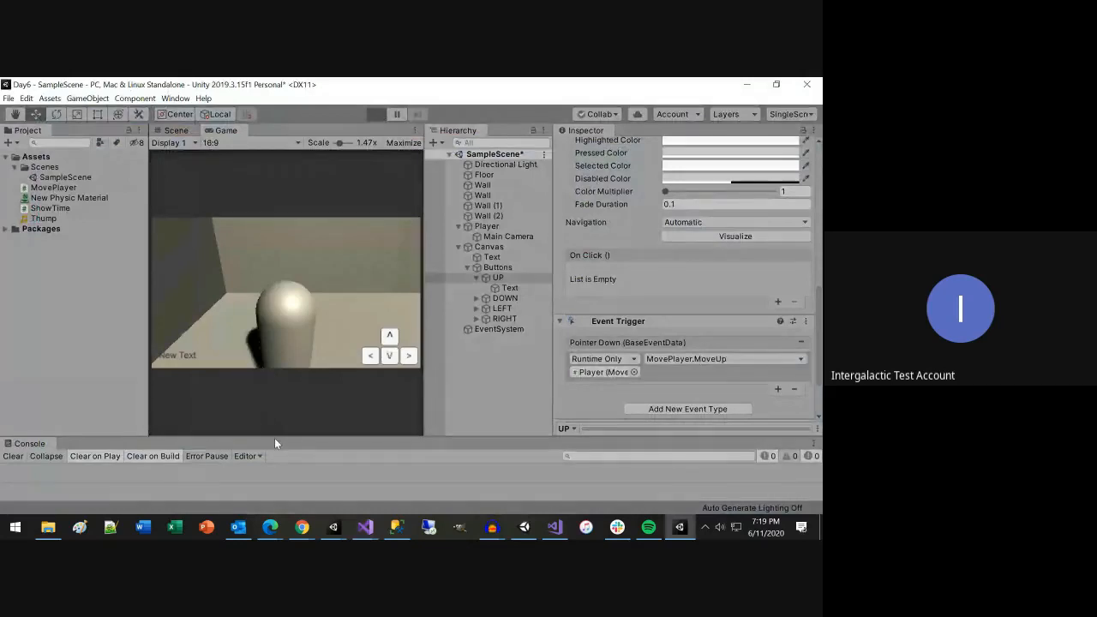
left_click_drag(340, 440, 360, 392)
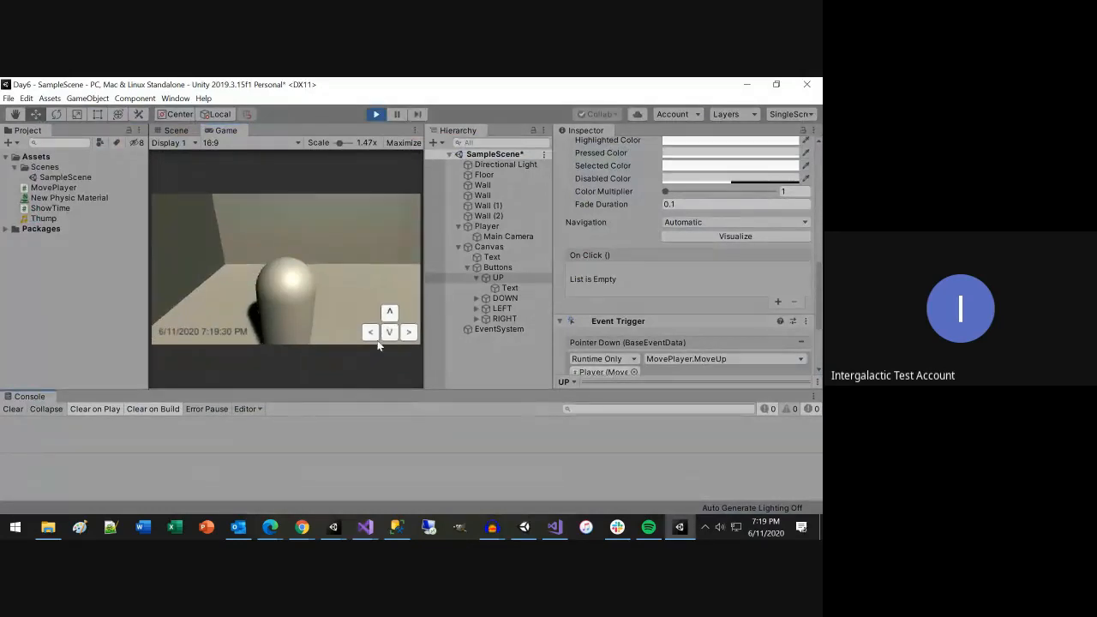
left_click(391, 311)
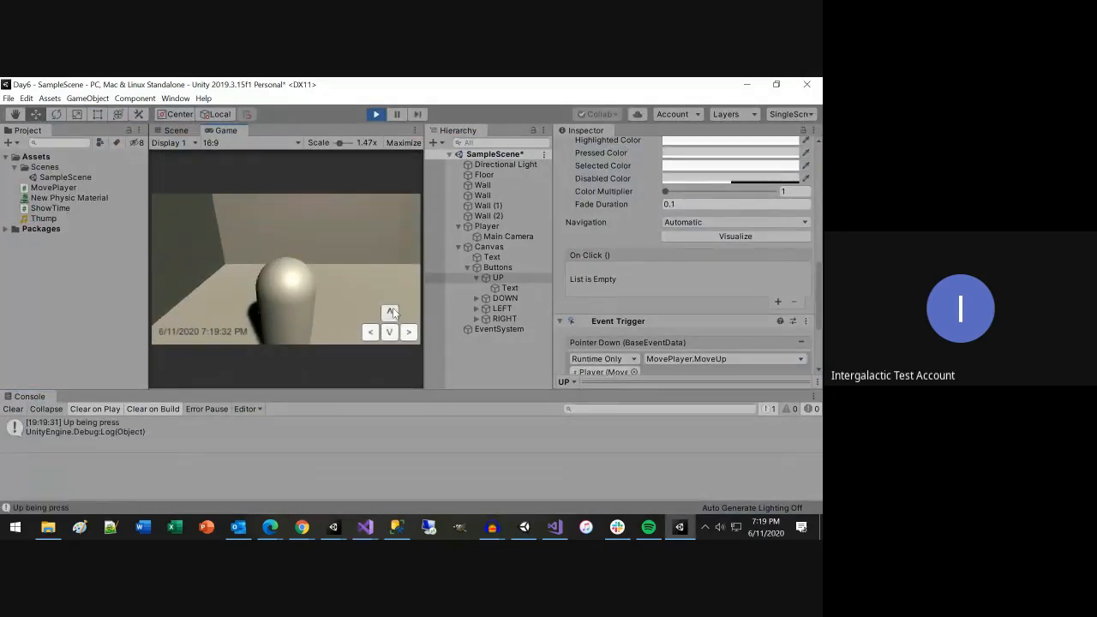
left_click(390, 310)
left_click(393, 311)
left_click(392, 312)
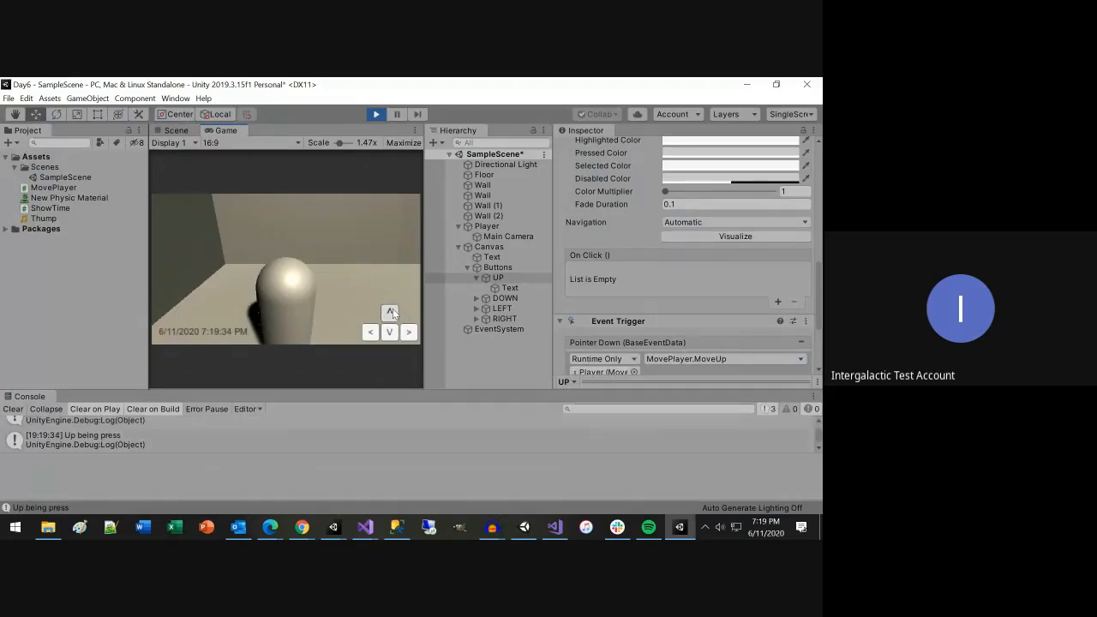
left_click(392, 312)
left_click(393, 311)
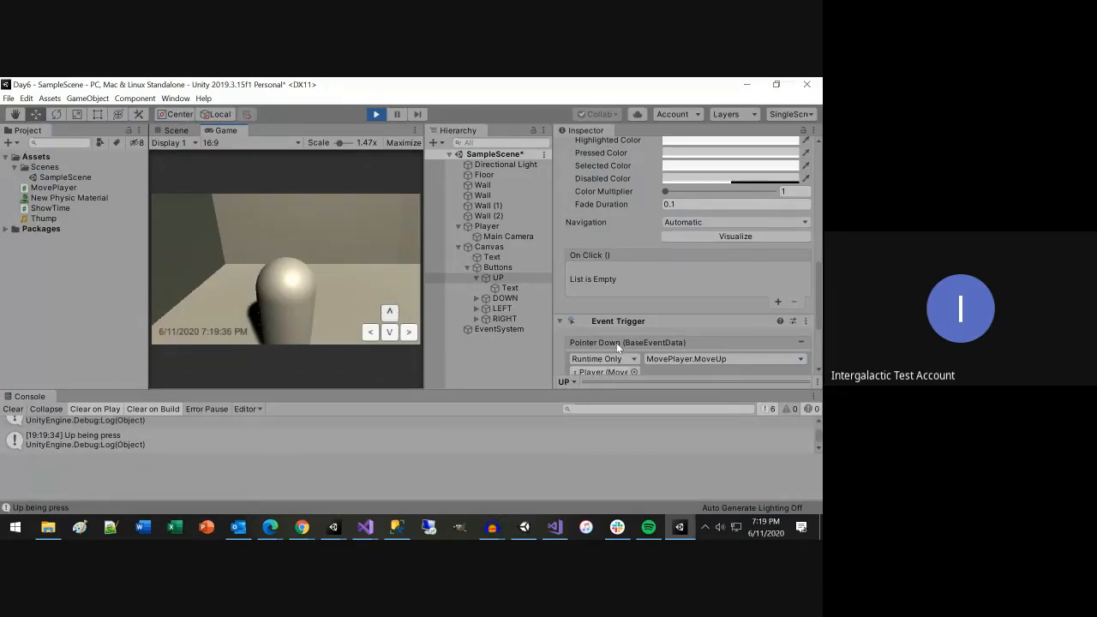
scroll(616, 343, "down", 3)
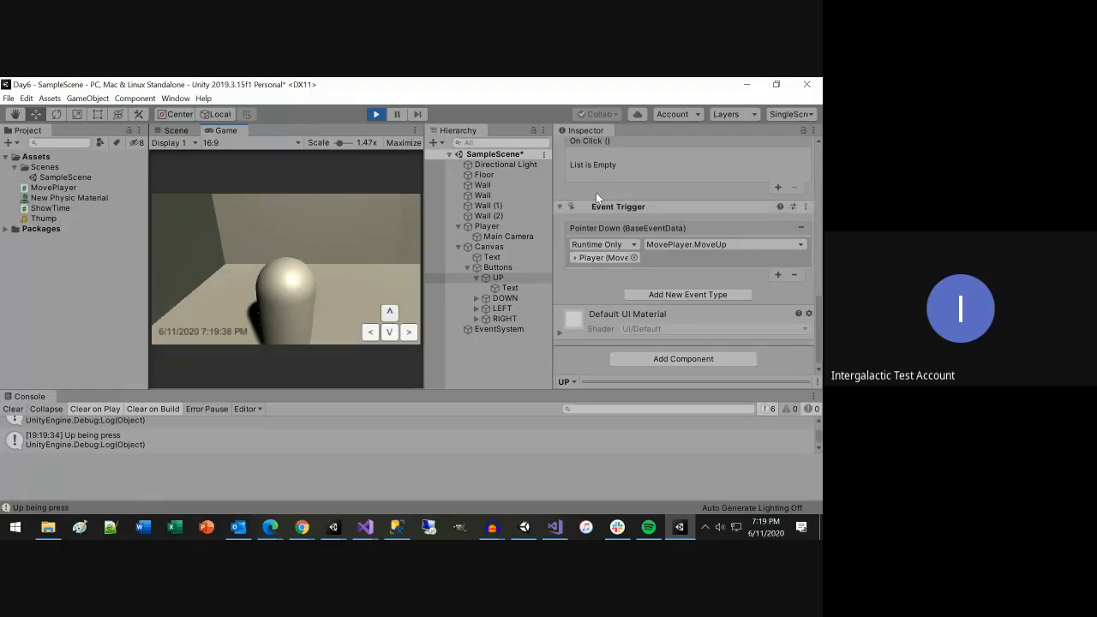
left_click(375, 114)
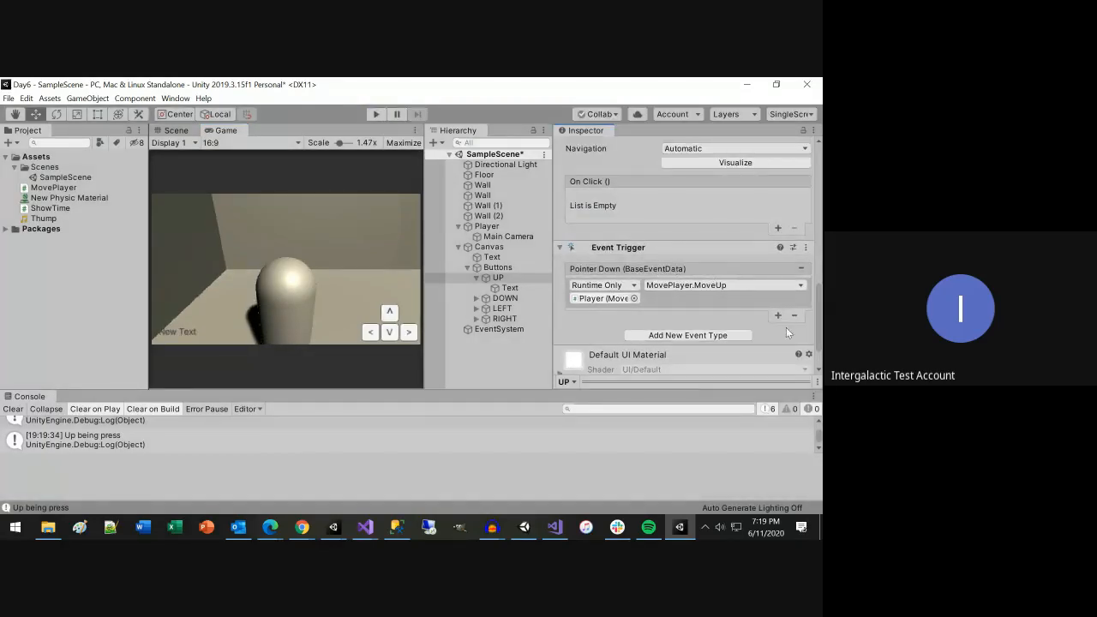
Step: Replace the Pointer Down event in the UP button's Event Trigger with a Select event
left_click(801, 268)
left_click(682, 296)
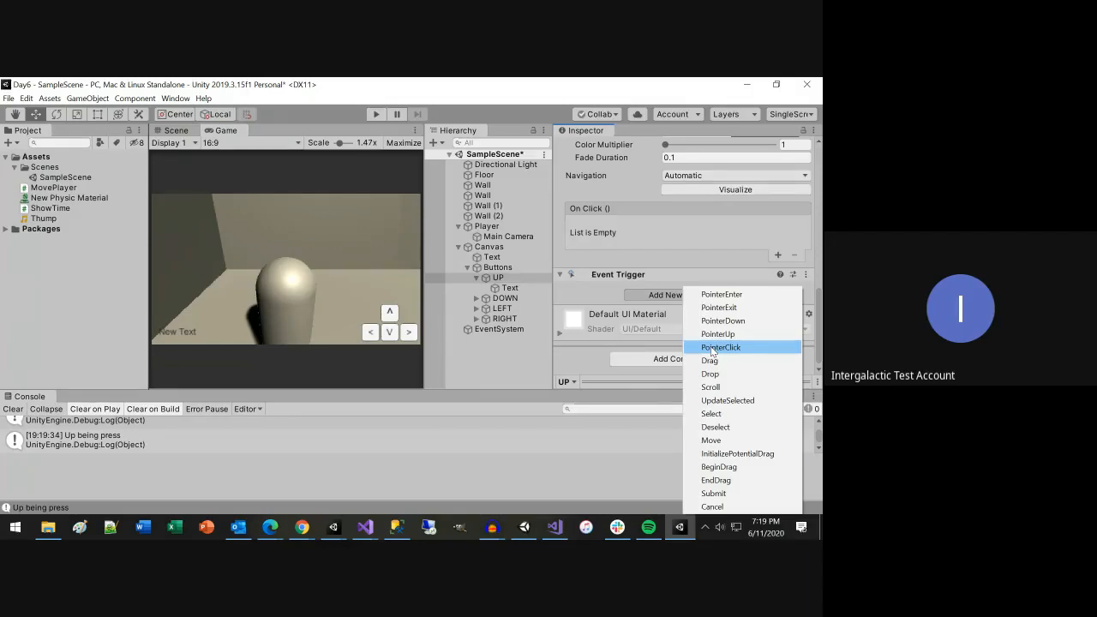
left_click(711, 414)
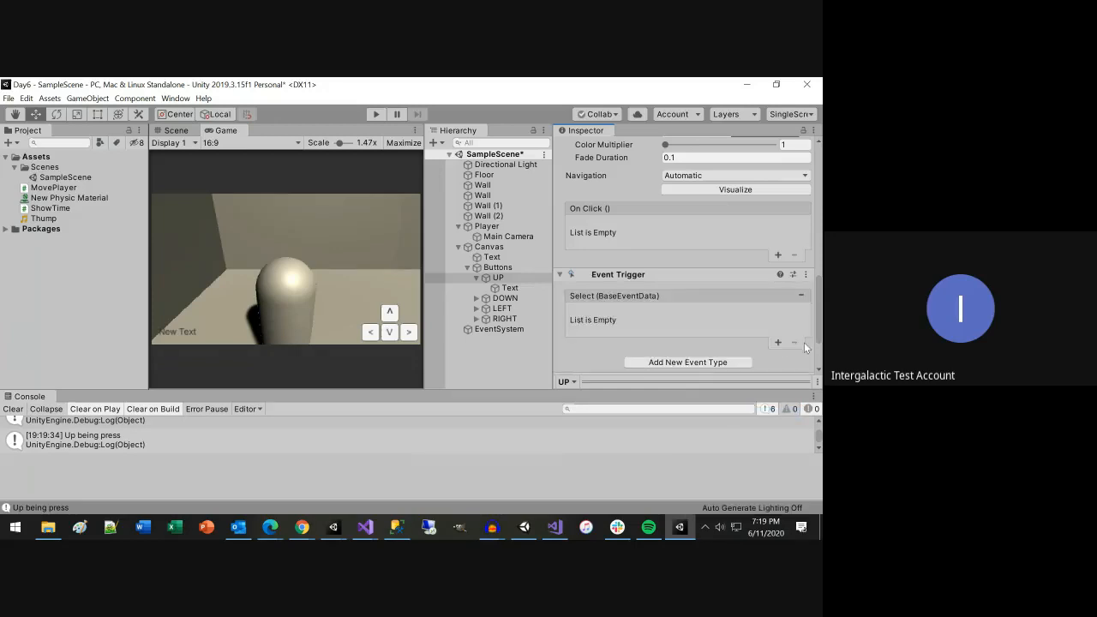
Step: Add an entry to the Select event that targets the Player object and calls MovePlayer.MoveUp
left_click(777, 342)
left_click_drag(436, 224, 593, 333)
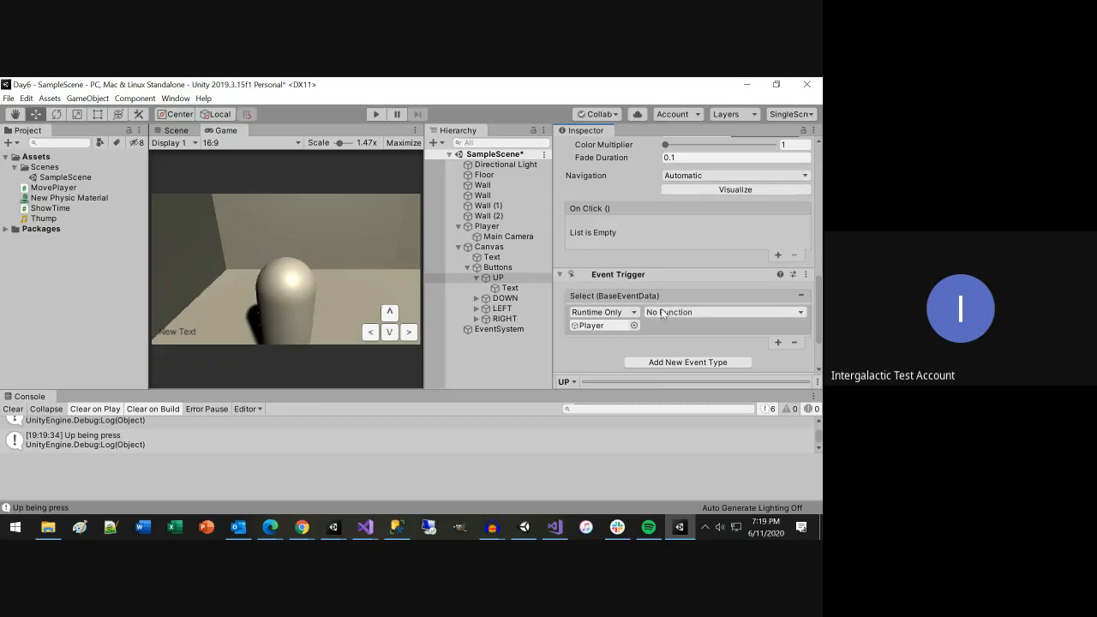
left_click(682, 313)
mouse_move(684, 422)
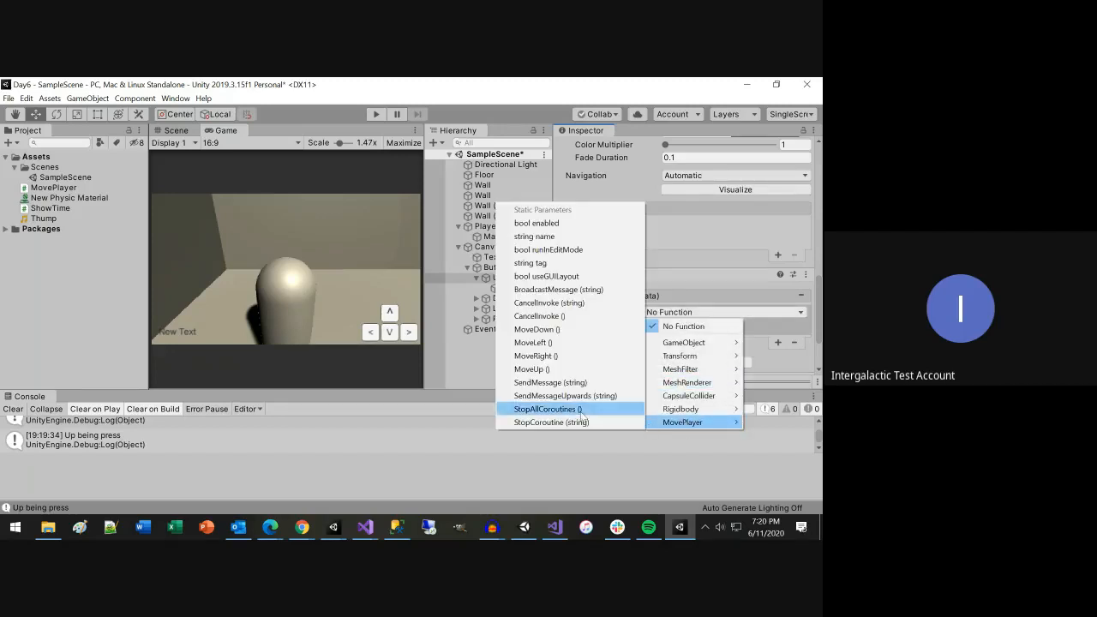
left_click(541, 369)
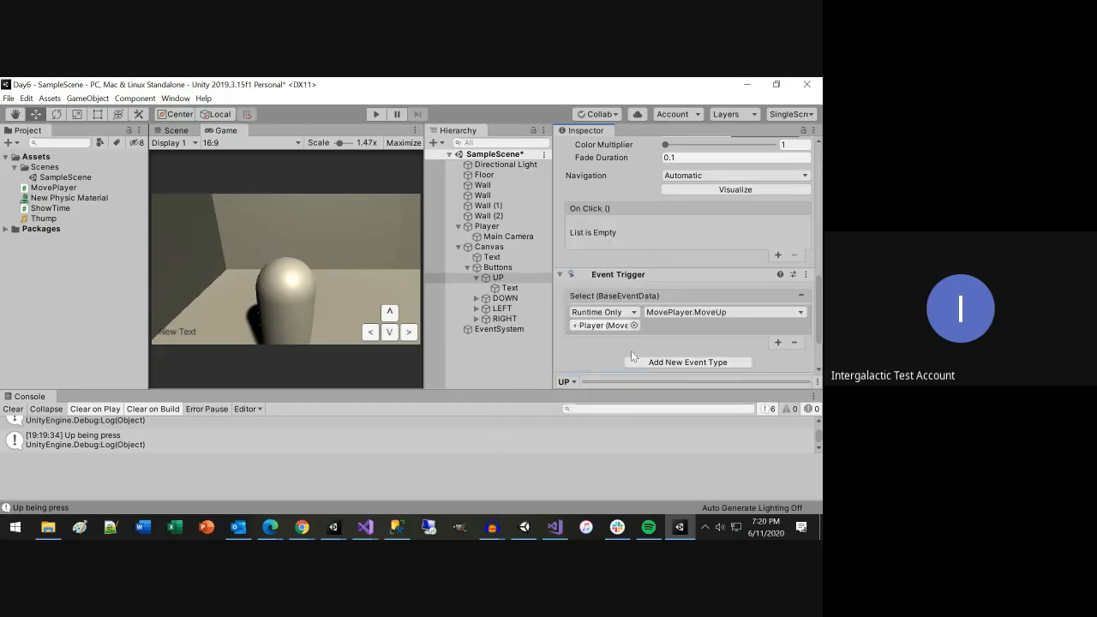
Step: Run the game, test the UP button's Select event against the Console log, and stop the game
left_click(373, 114)
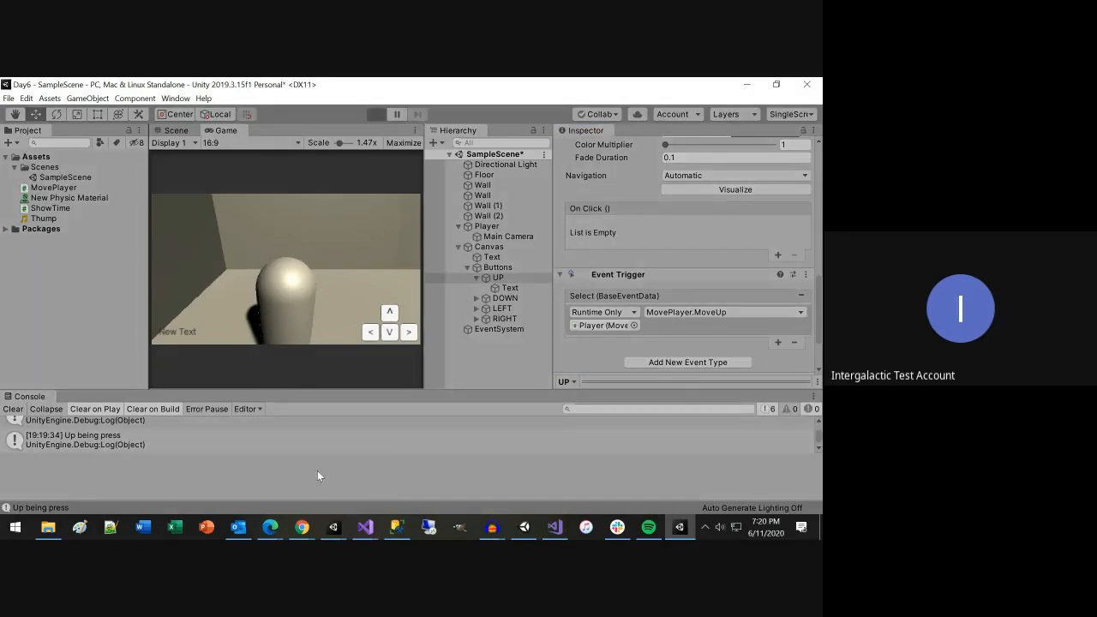
left_click(391, 312)
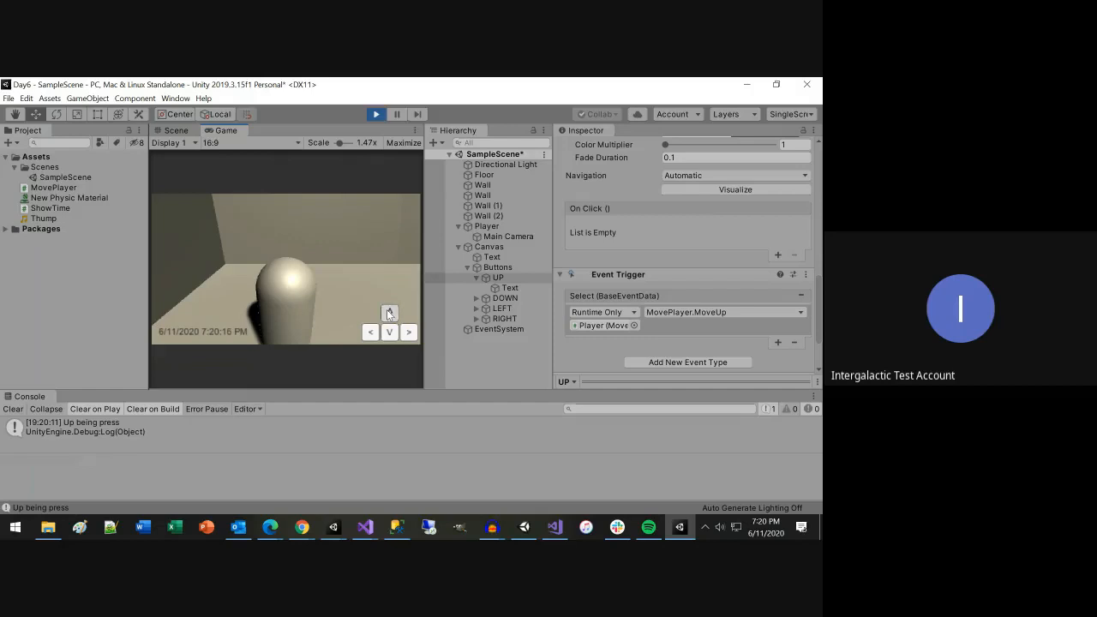
left_click(377, 115)
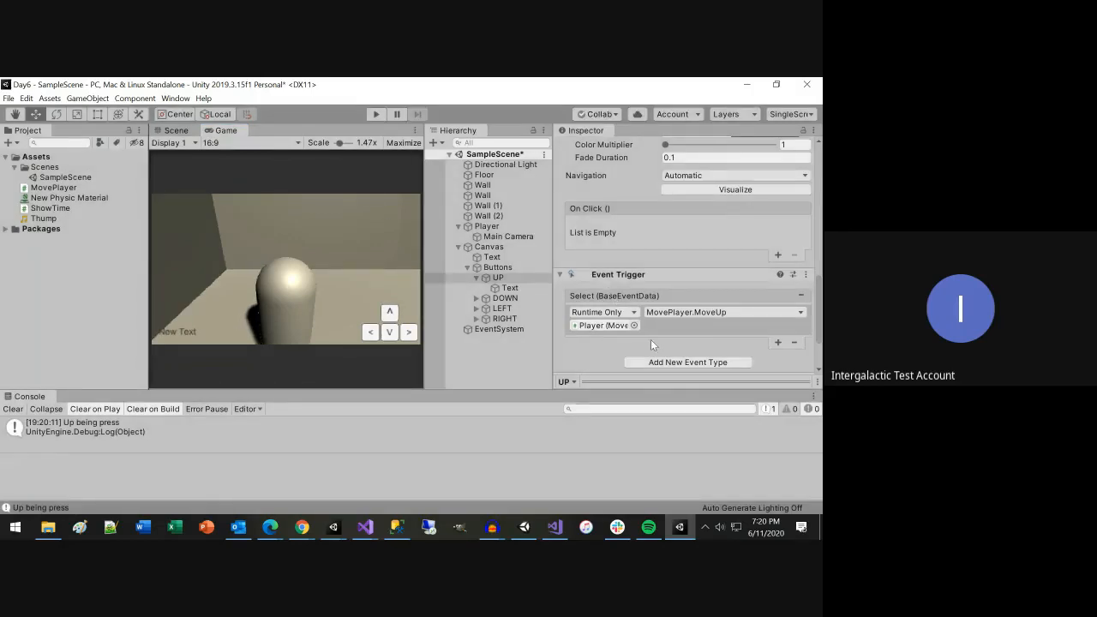
Step: Remove the Select event from the UP button's Event Trigger and bring up the available event types
left_click(802, 295)
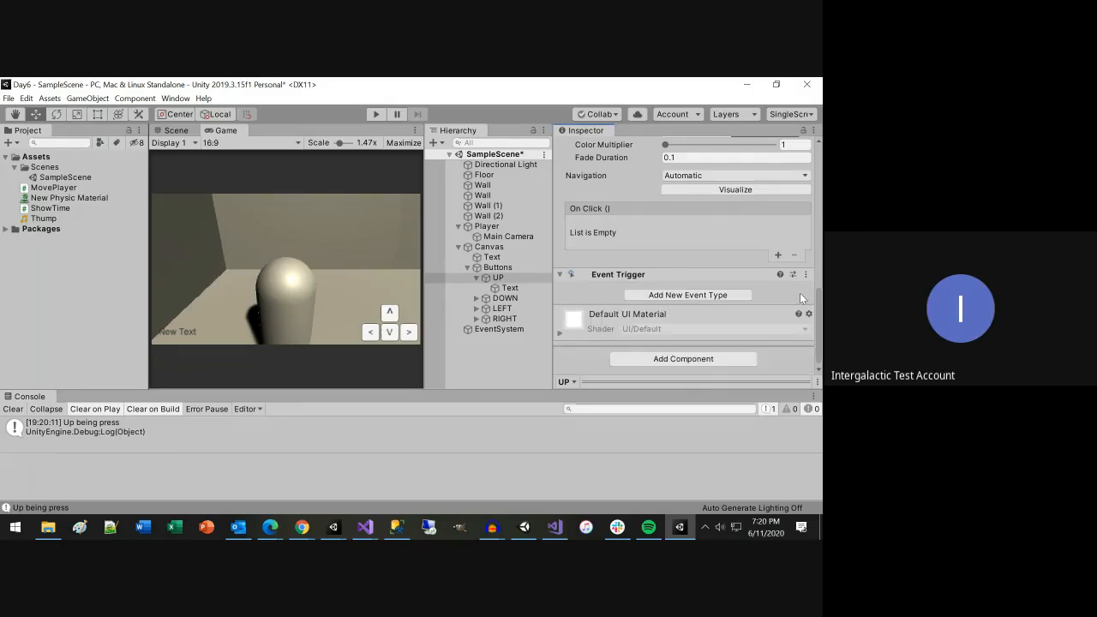
left_click(716, 295)
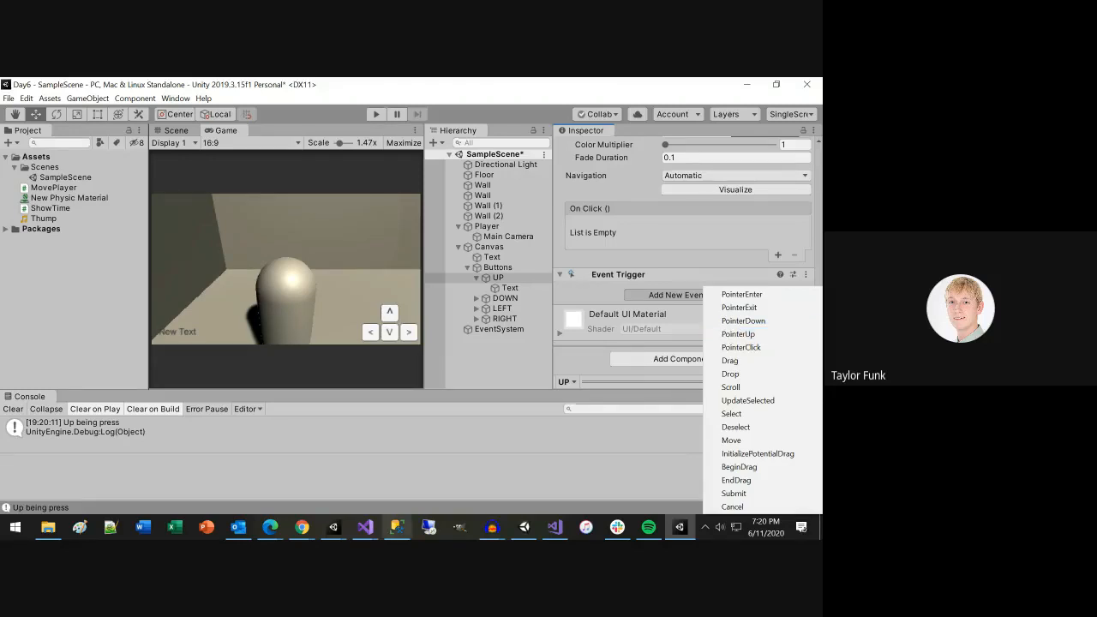
Step: Switch to Chrome and review the public methods of EventTrigger in the Unity Scripting API documentation
left_click(301, 527)
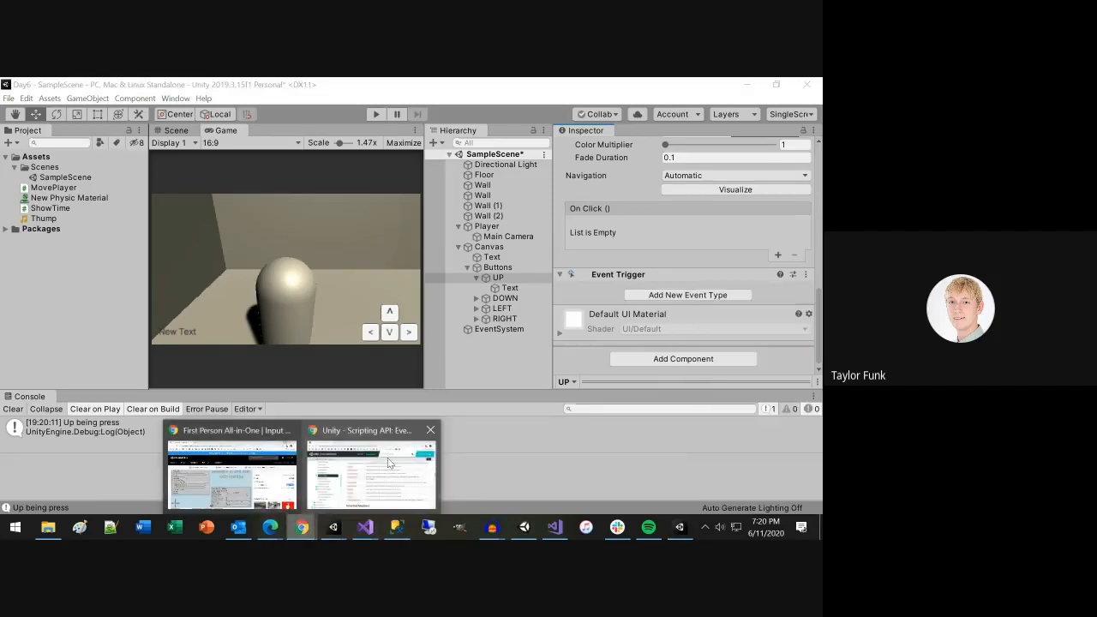
left_click(387, 458)
scroll(367, 391, "up", 3)
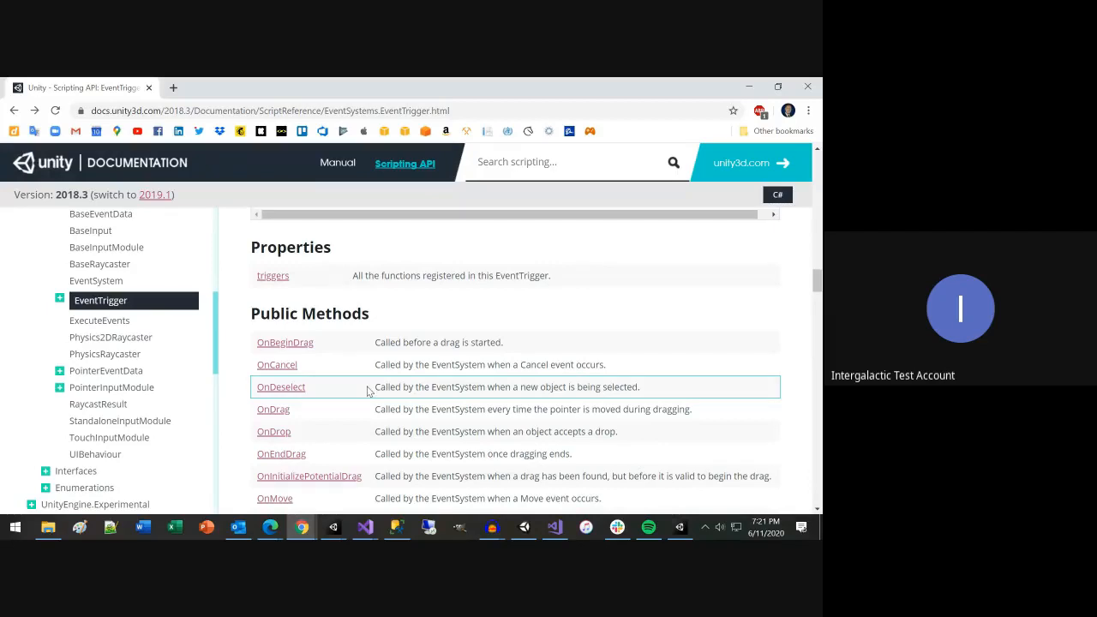
scroll(369, 391, "down", 3)
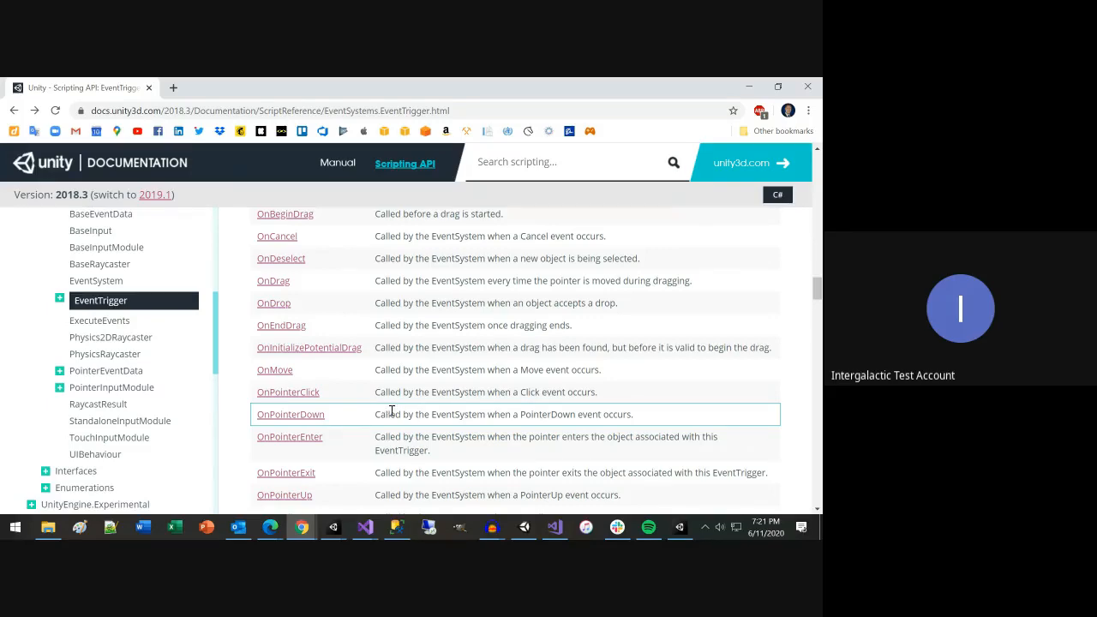
scroll(392, 412, "down", 3)
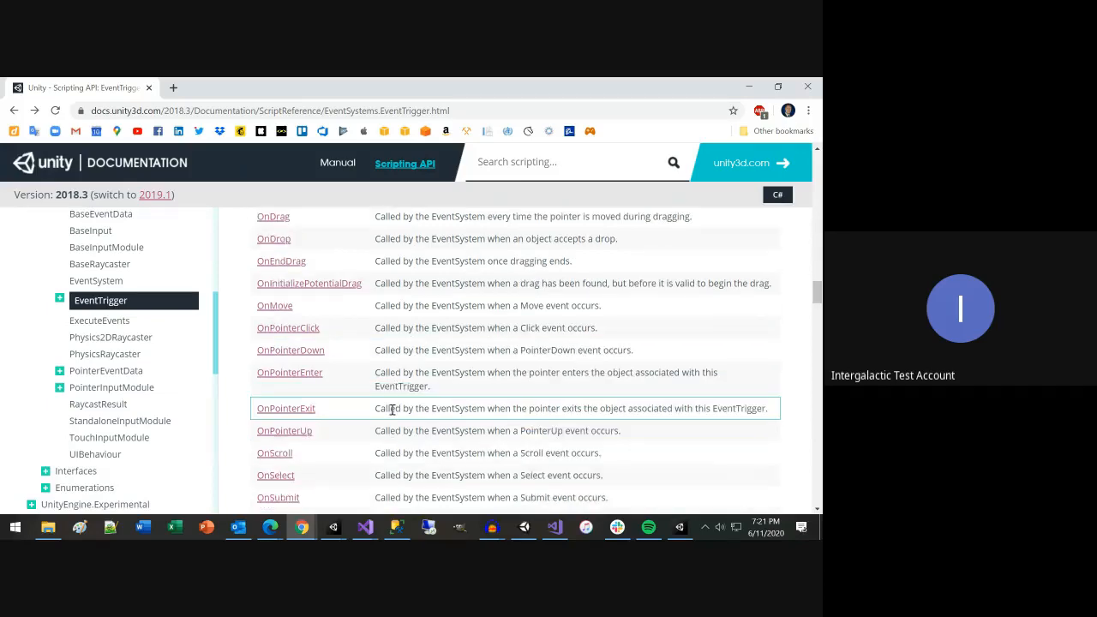
left_click(748, 86)
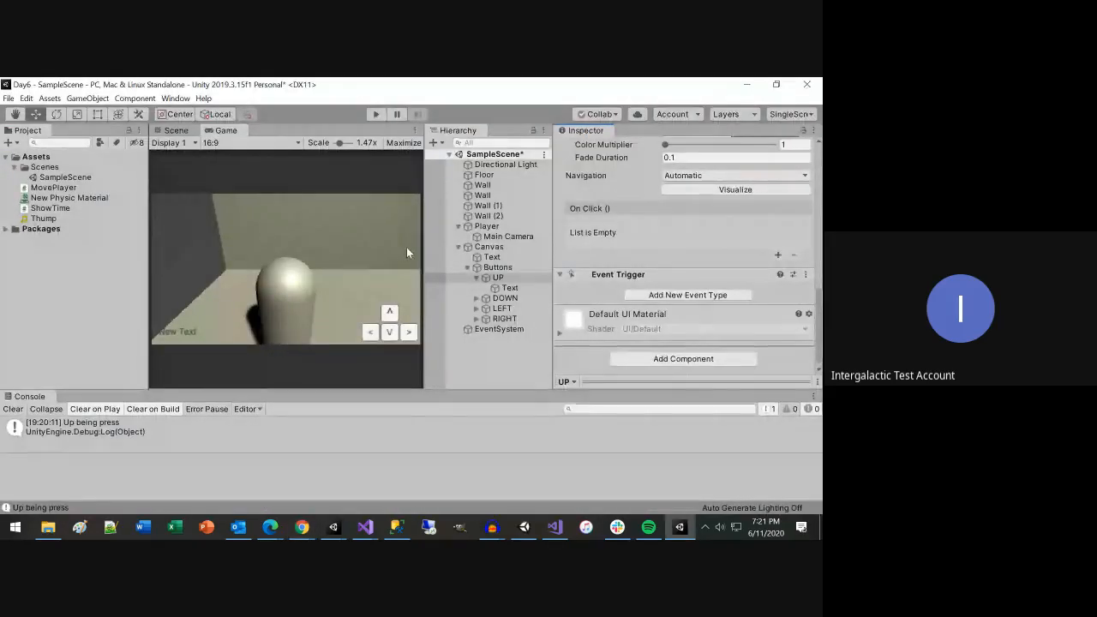
key("alt+Tab")
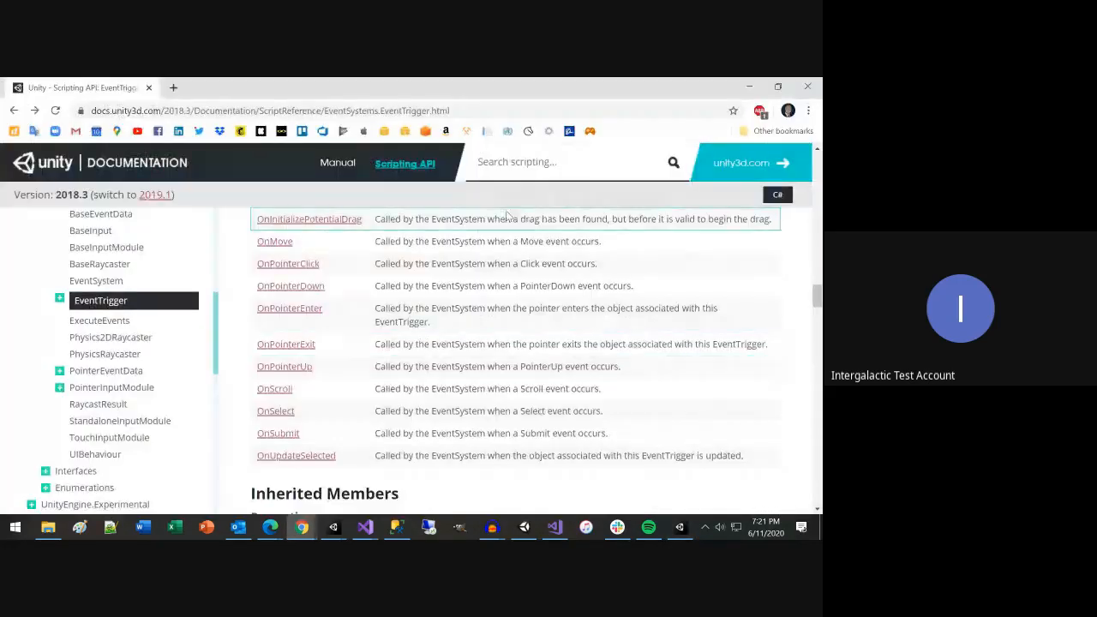
Step: Switch to MovePlayer.cs in Visual Studio and insert two blank lines after the RightArrow check in Update
left_click(367, 533)
left_click(574, 472)
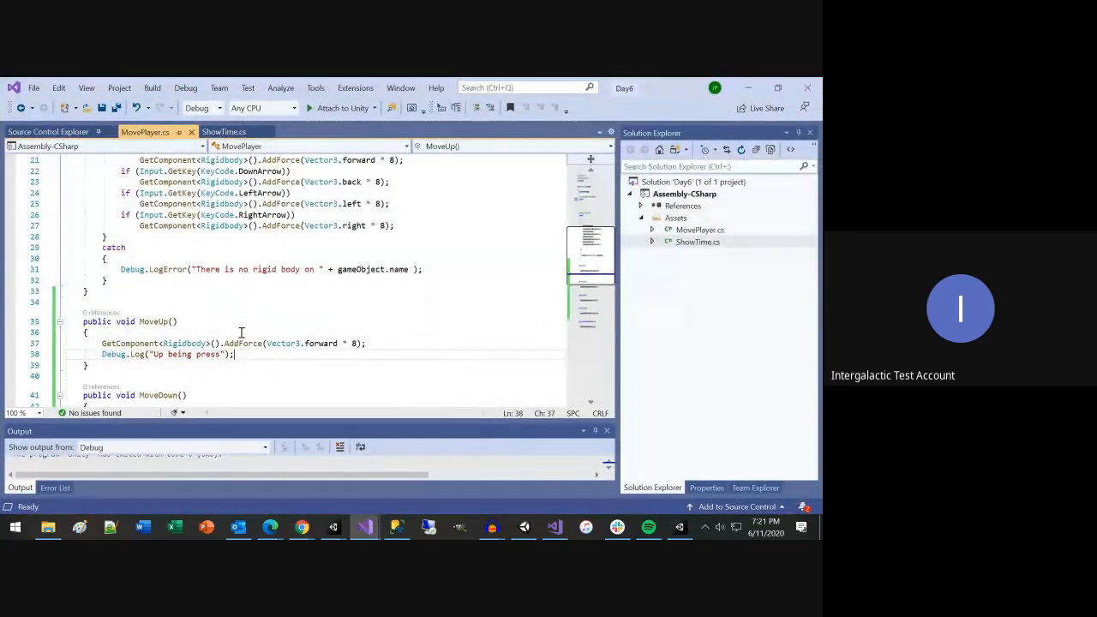
scroll(289, 264, "up", 2)
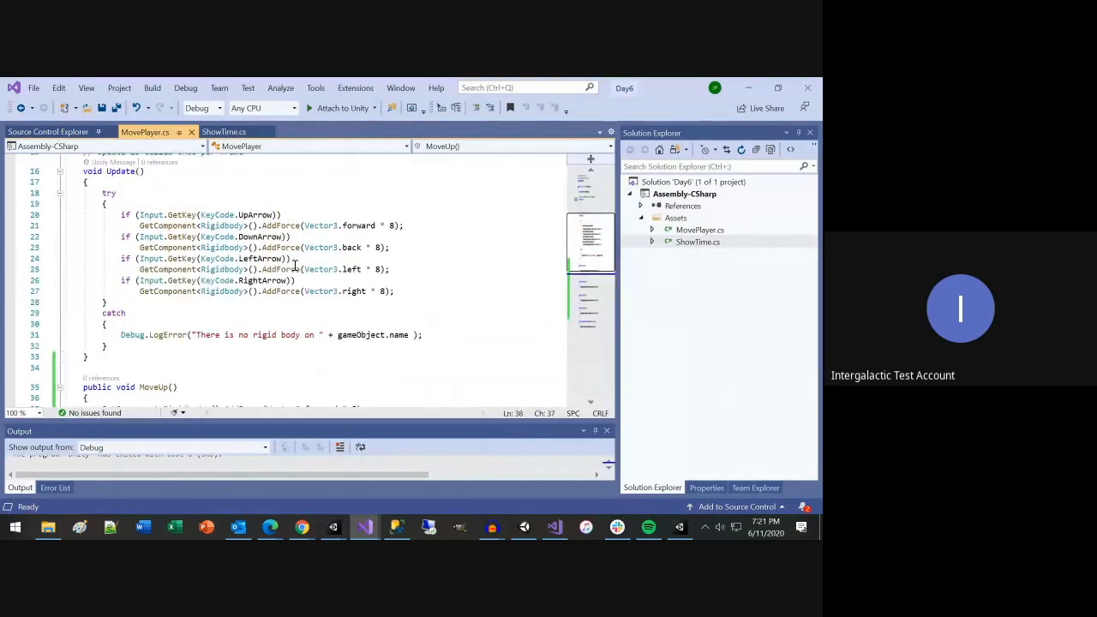
left_click(418, 294)
key("Return")
key("Return")
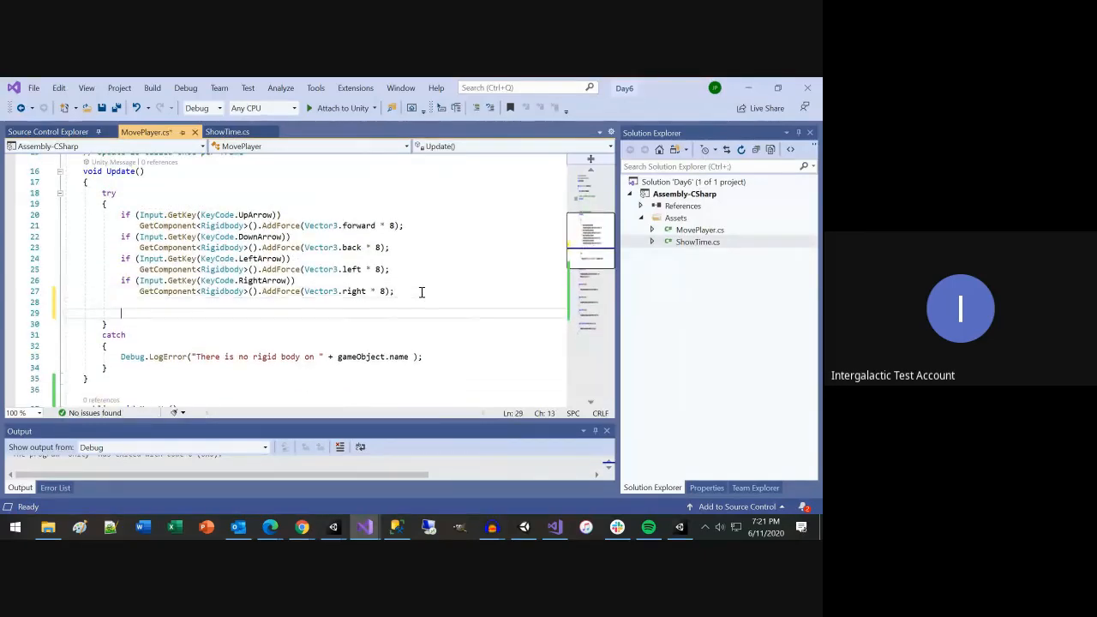
Step: Declare a private bool UpPressed = false directly below the ThumpSound field in the MovePlayer class
scroll(135, 213, "up", 5)
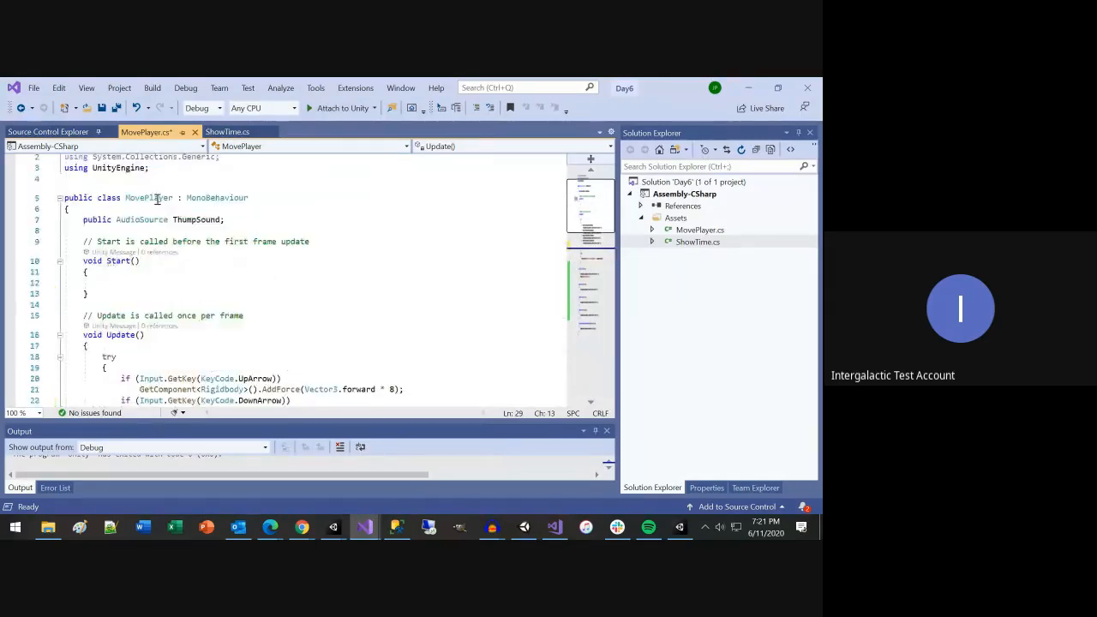
left_click(262, 222)
key("Return")
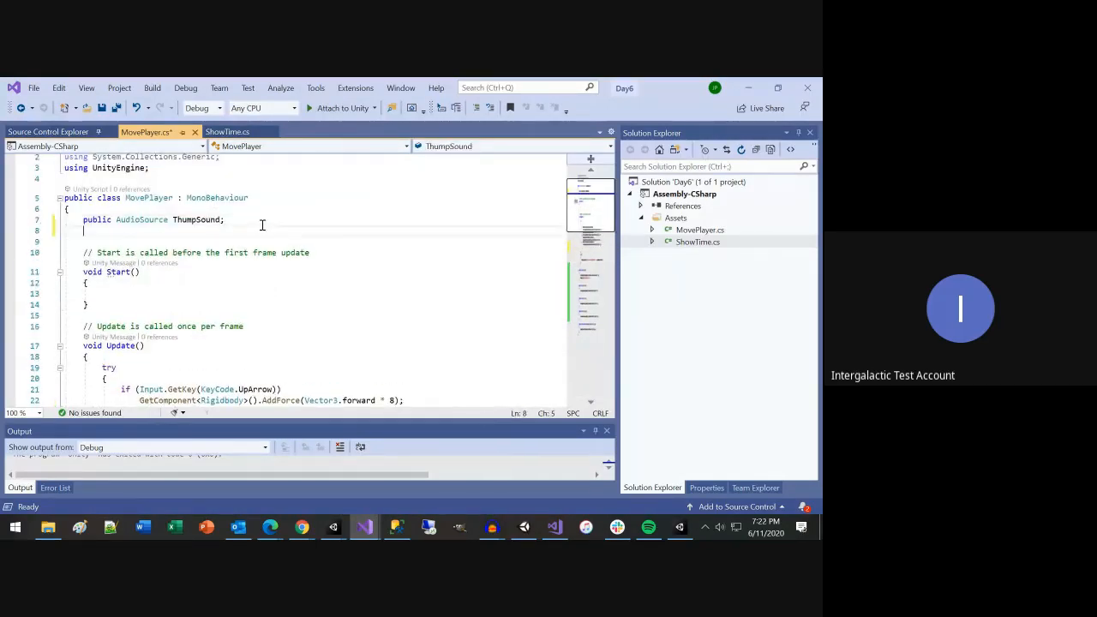
type("private bool ")
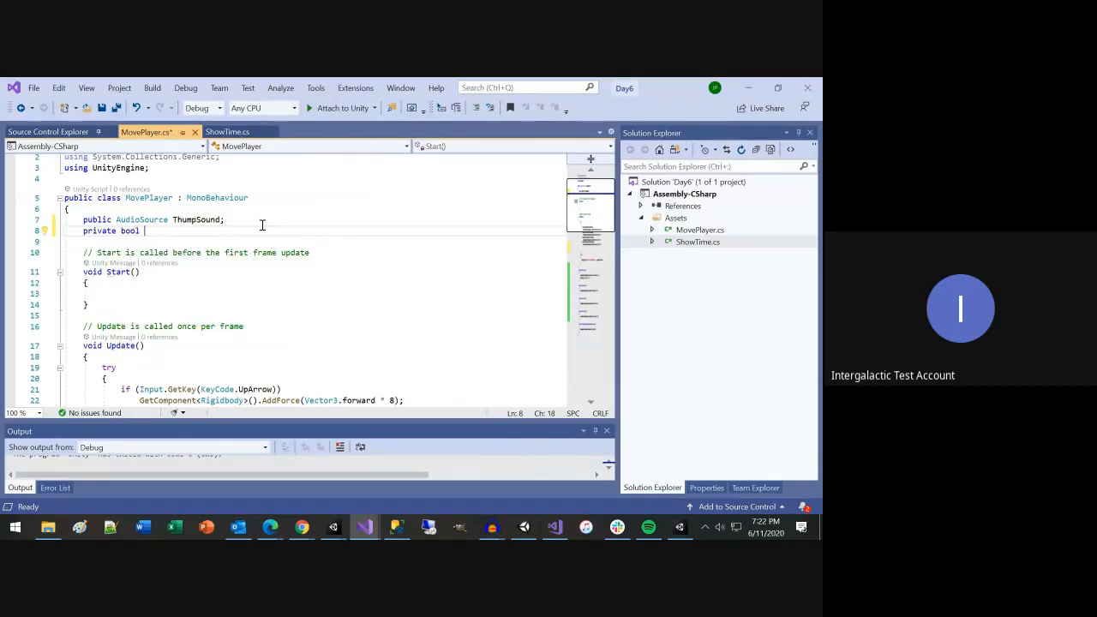
type("UpPress")
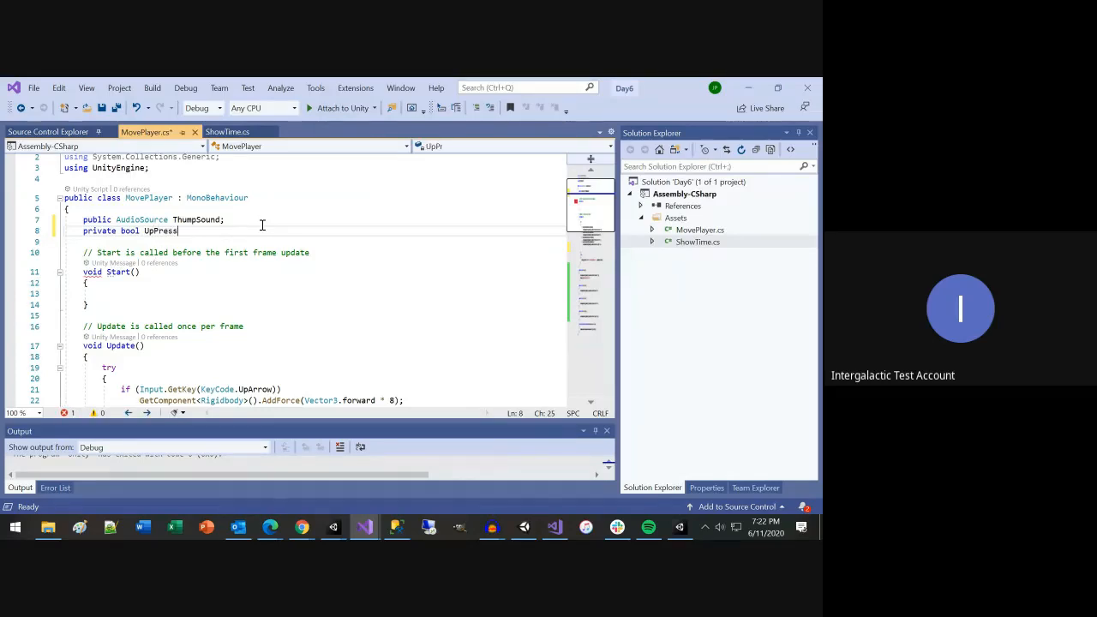
type("ed = ")
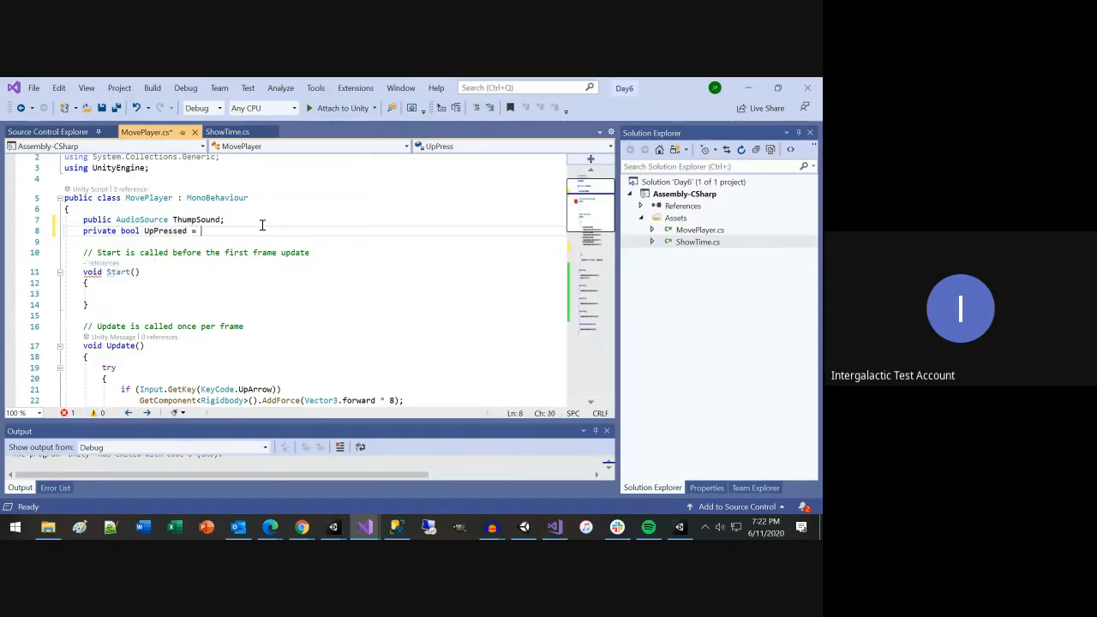
type("false;")
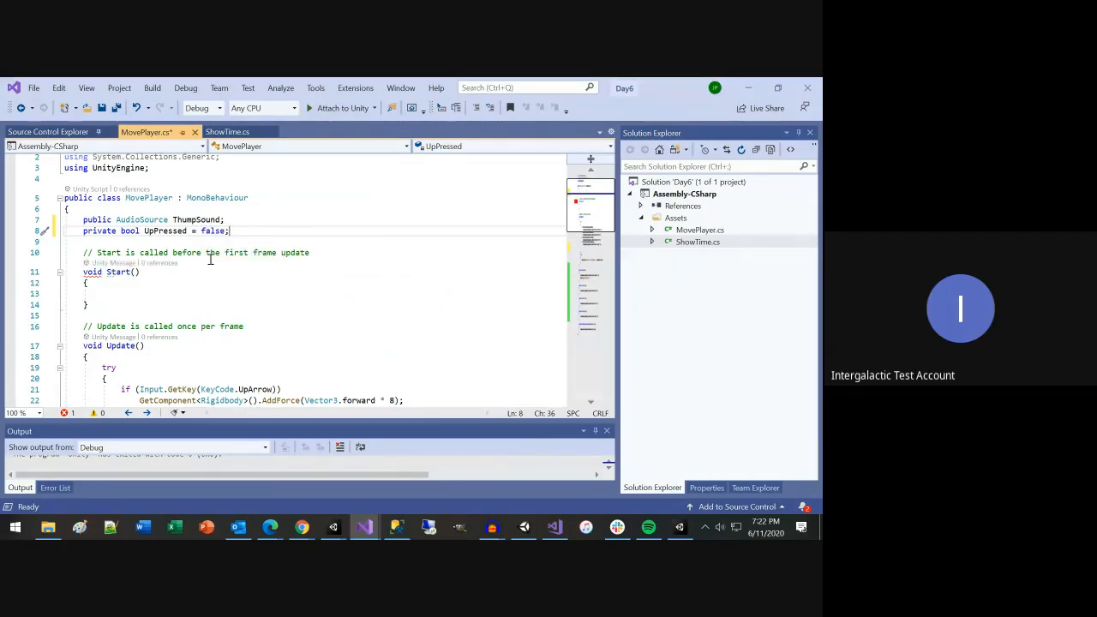
Step: Add the condition if (UpPressed) at the end of the try block in Update
scroll(207, 266, "down", 5)
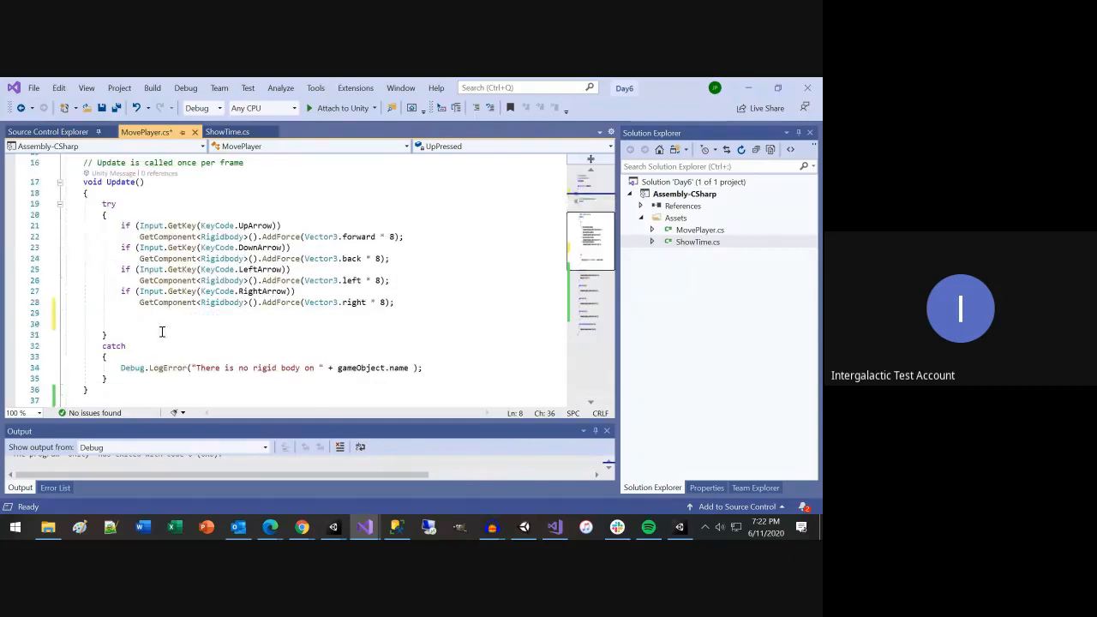
left_click(161, 329)
left_click(162, 327)
type("if ")
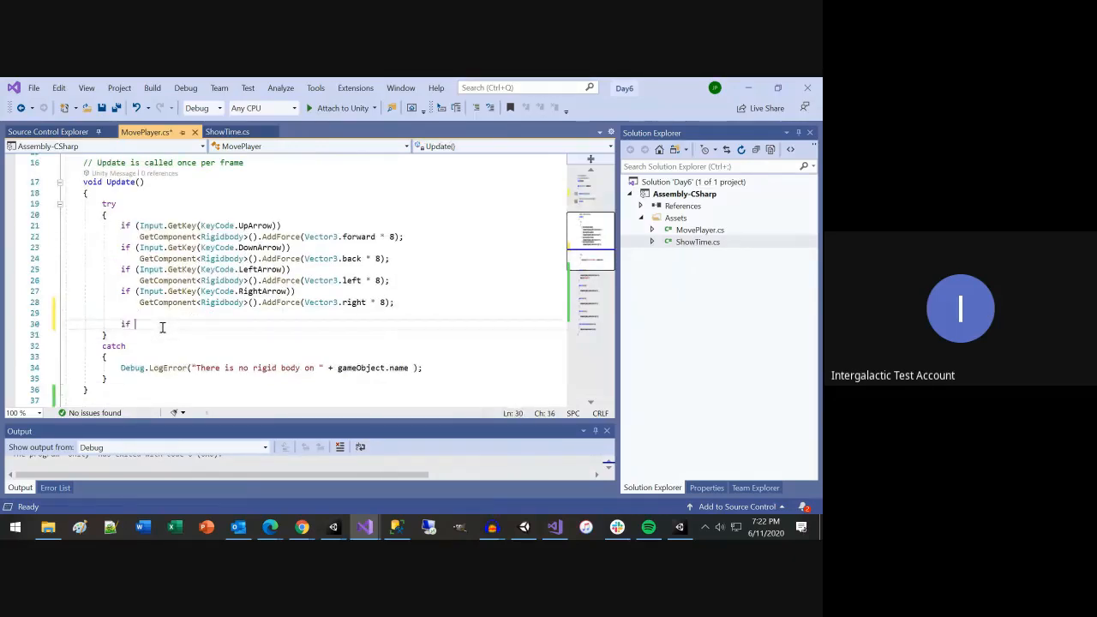
type("(UpPressed")
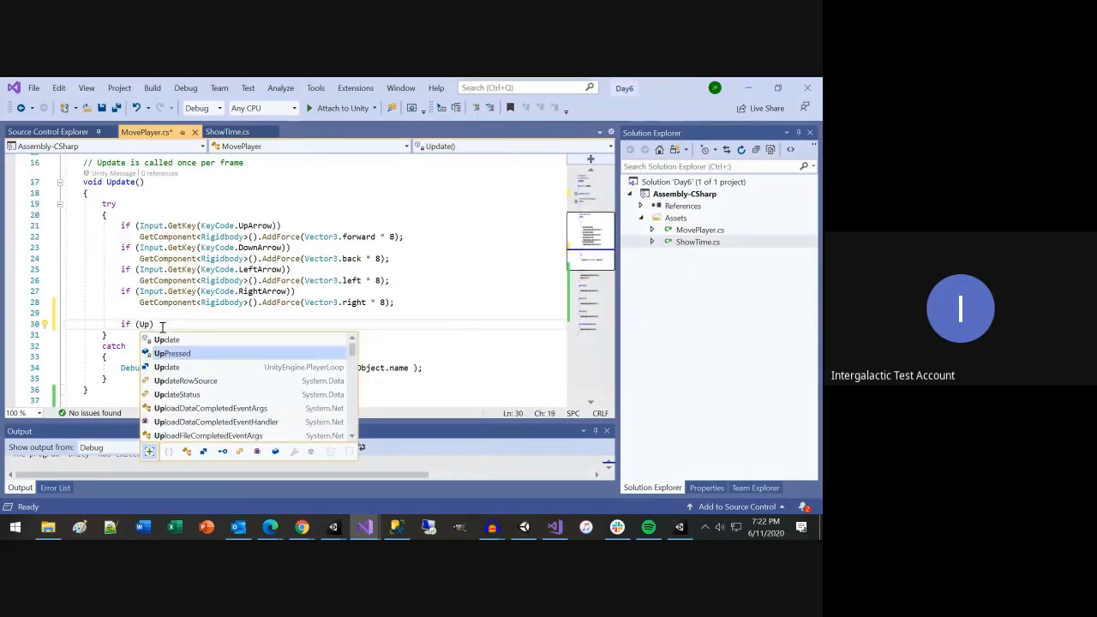
Step: Copy the Vector3.forward AddForce statement from the UpArrow check to below the UpPressed condition and save the script
key("Up")
key("Up")
key("Up")
key("Up")
key("Up")
key("Up")
key("Up")
key("Up")
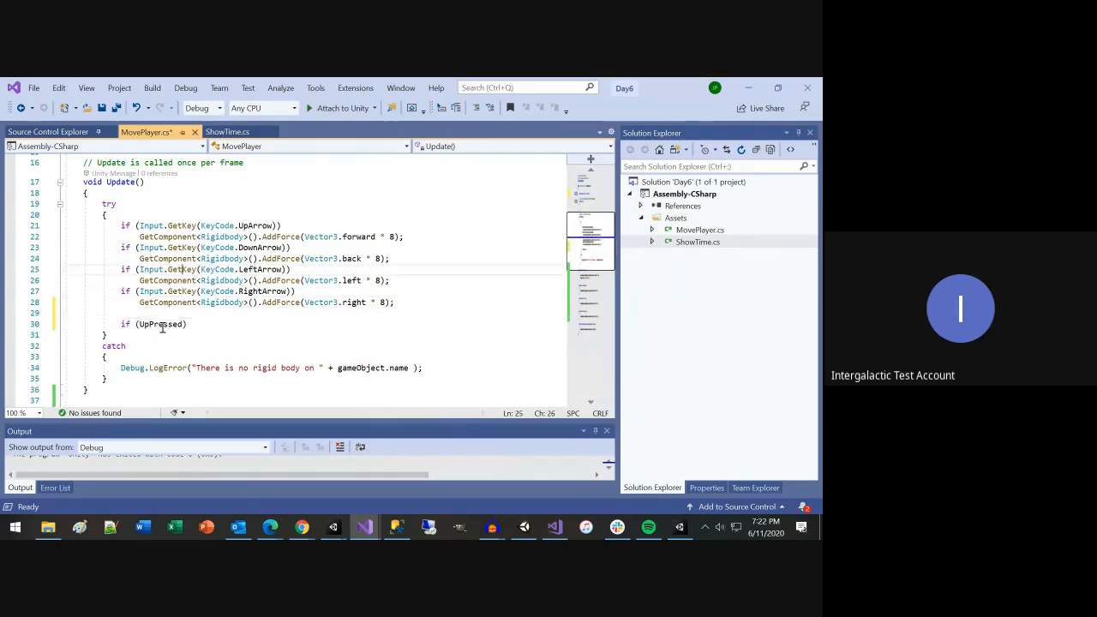
key("Home")
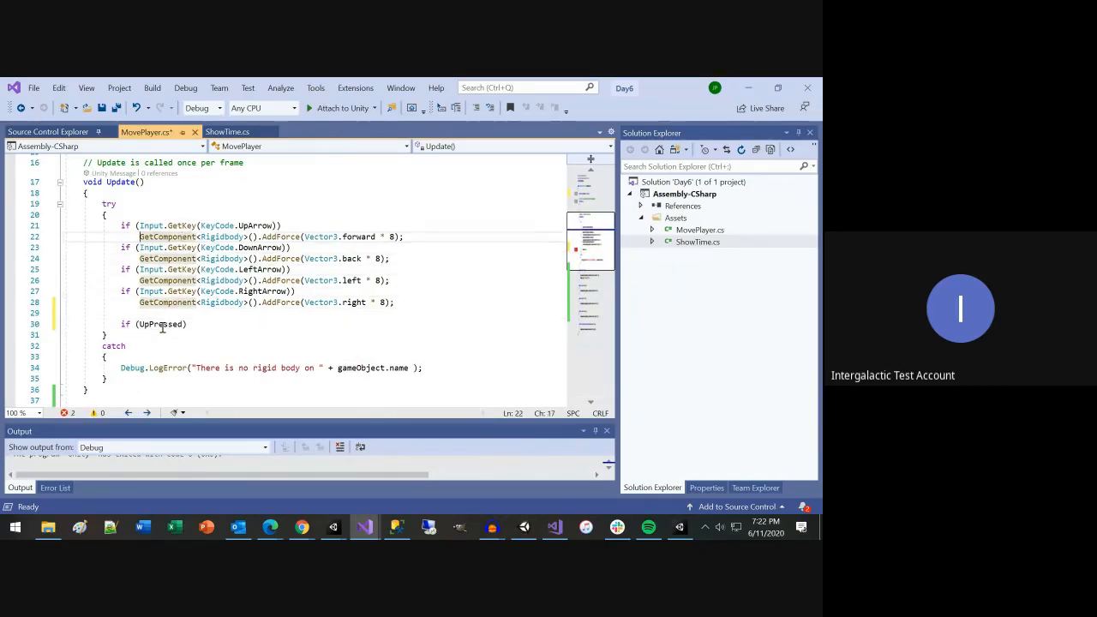
key("shift+End")
key("ctrl+c")
key("Down")
key("Down")
key("Down")
key("Down")
key("Down")
key("Down")
key("Down")
key("Down")
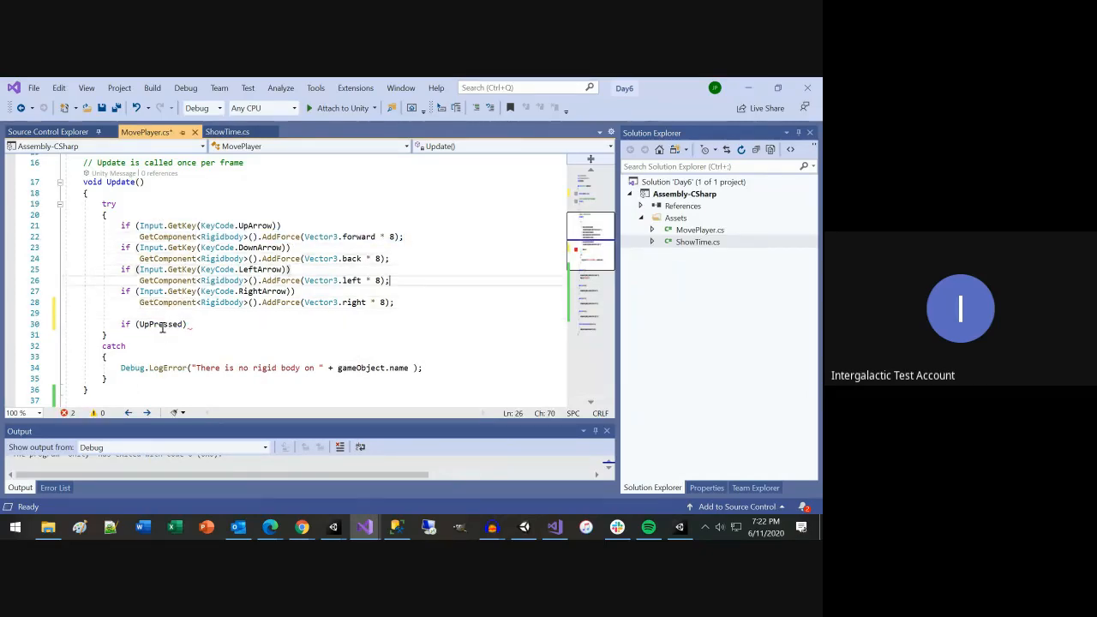
key("Return")
key("ctrl+v")
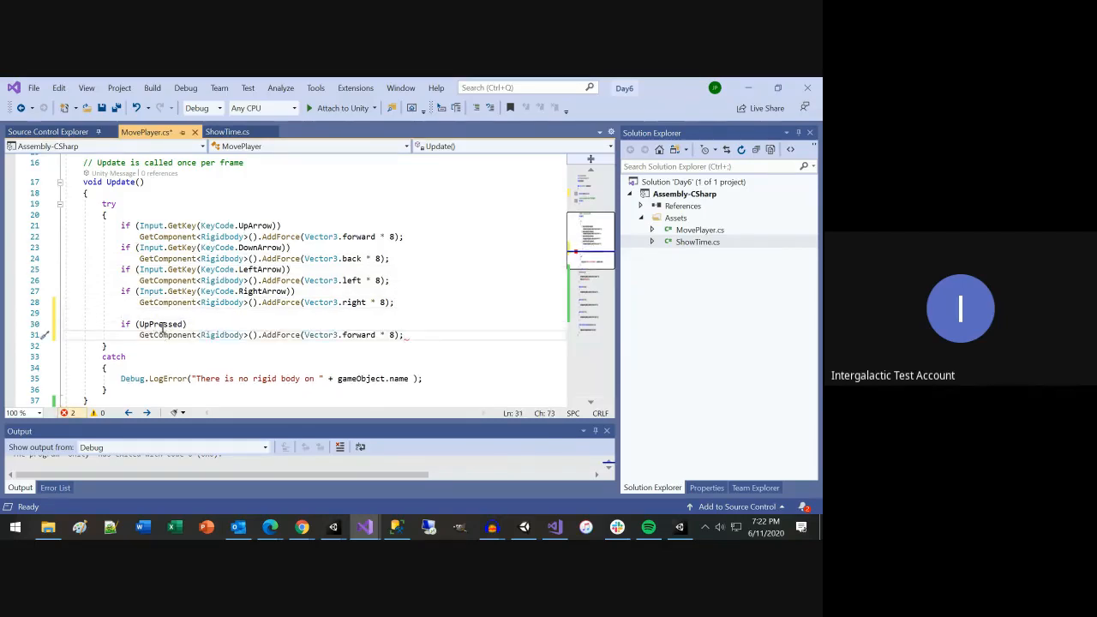
key("ctrl+s")
Step: Replace the AddForce statement in the MoveUp method with UpPressed = true; above the Debug.Log line
scroll(163, 327, "down", 4)
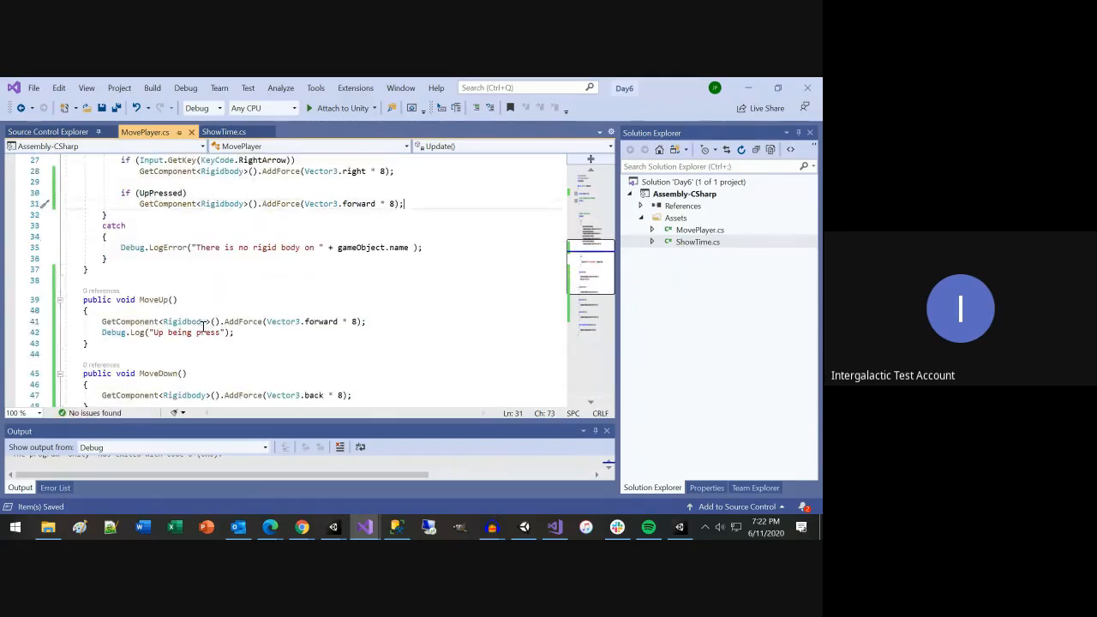
left_click_drag(236, 333, 107, 321)
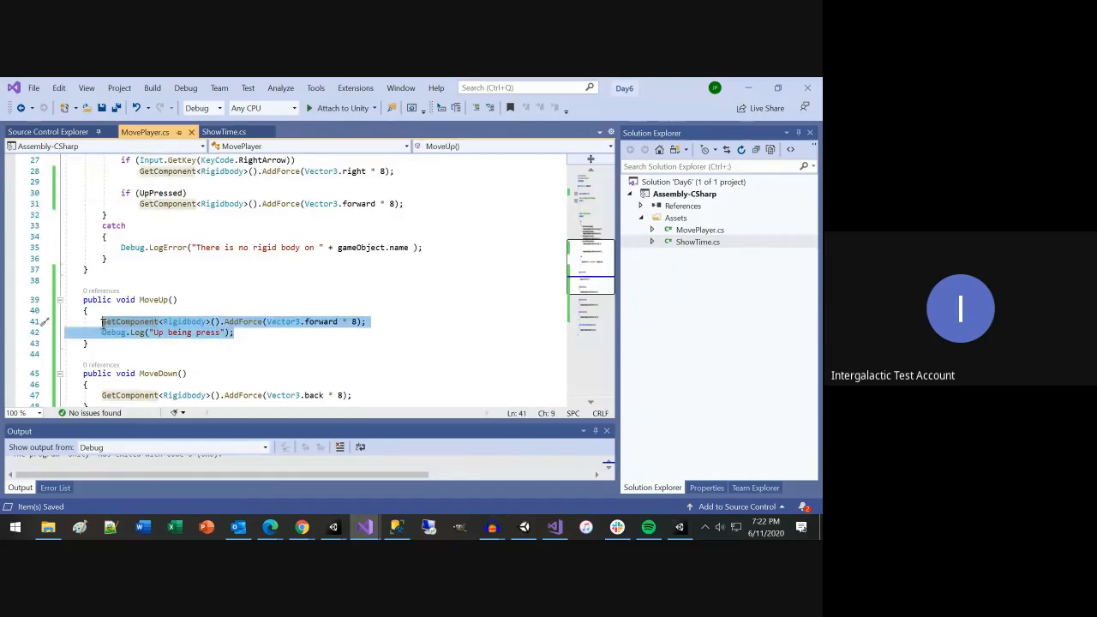
left_click(101, 324)
key("shift+End")
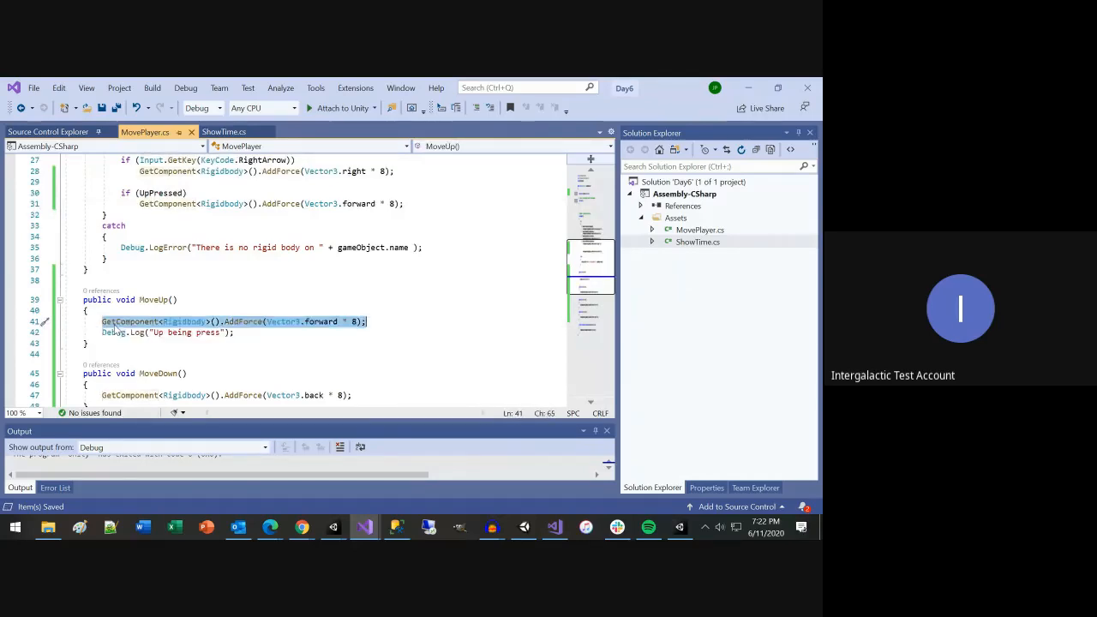
key("Delete")
key("ctrl+space")
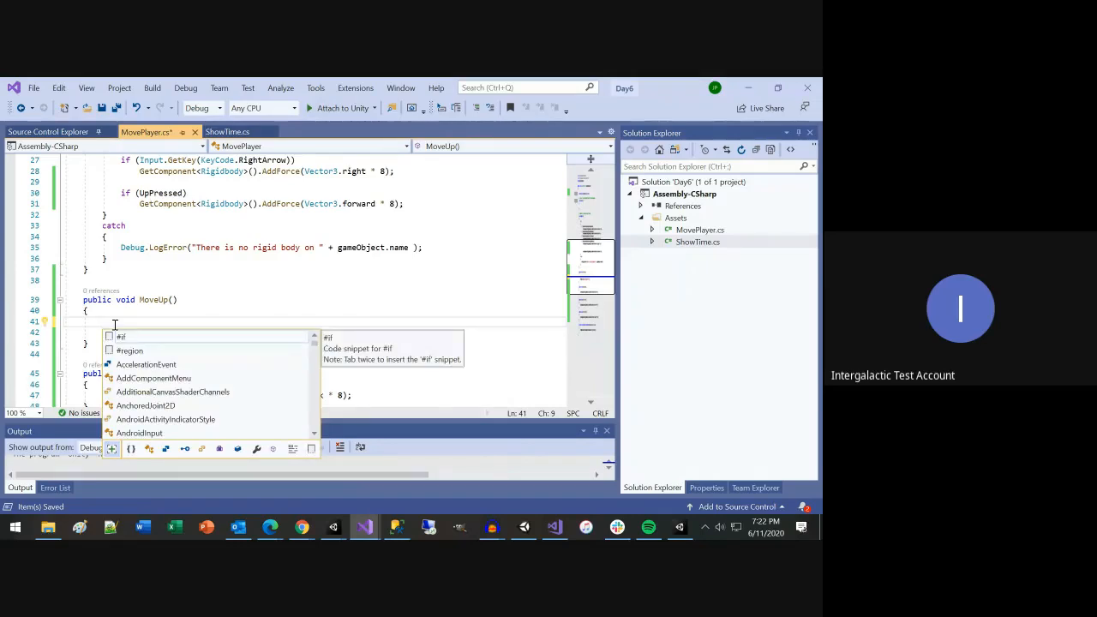
type("Move")
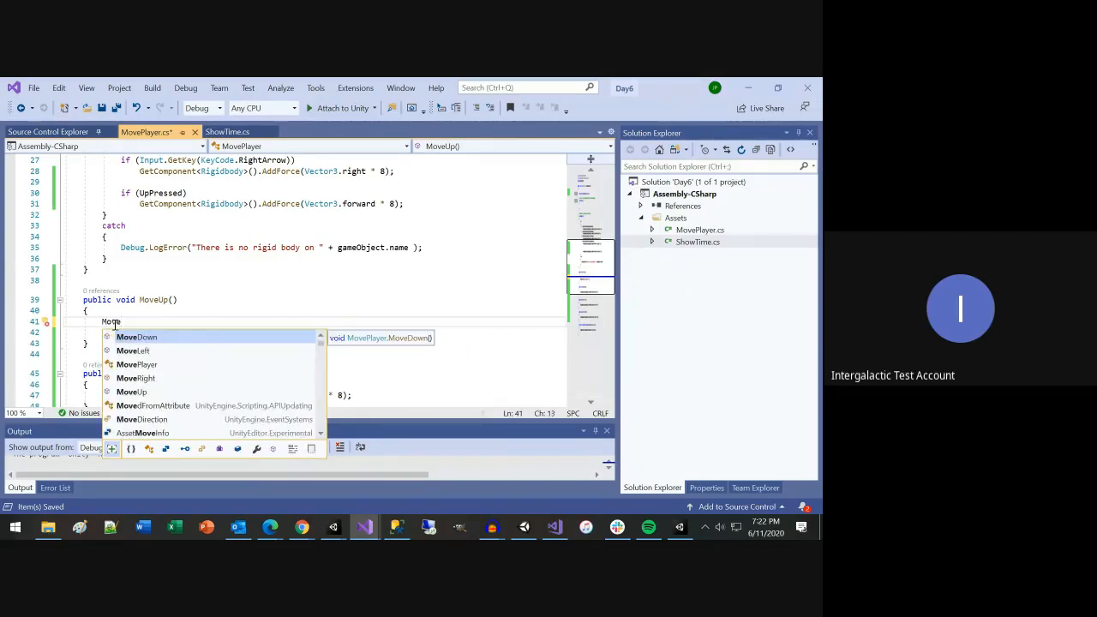
key("BackSpace")
key("BackSpace")
key("BackSpace")
key("BackSpace")
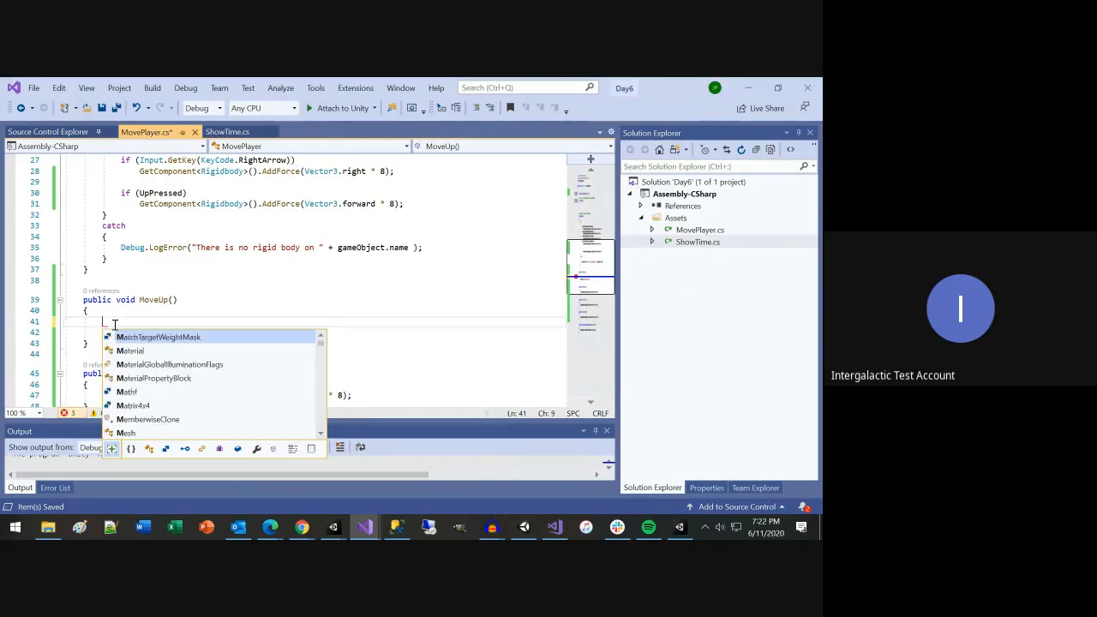
type("Up")
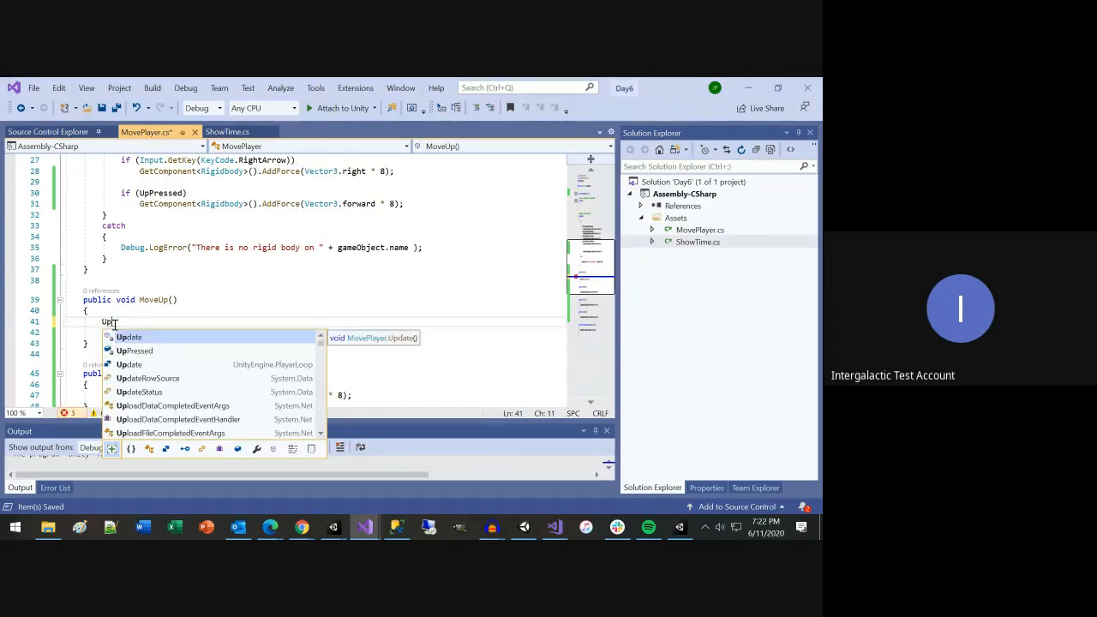
key("Down")
key("Tab")
type("= t")
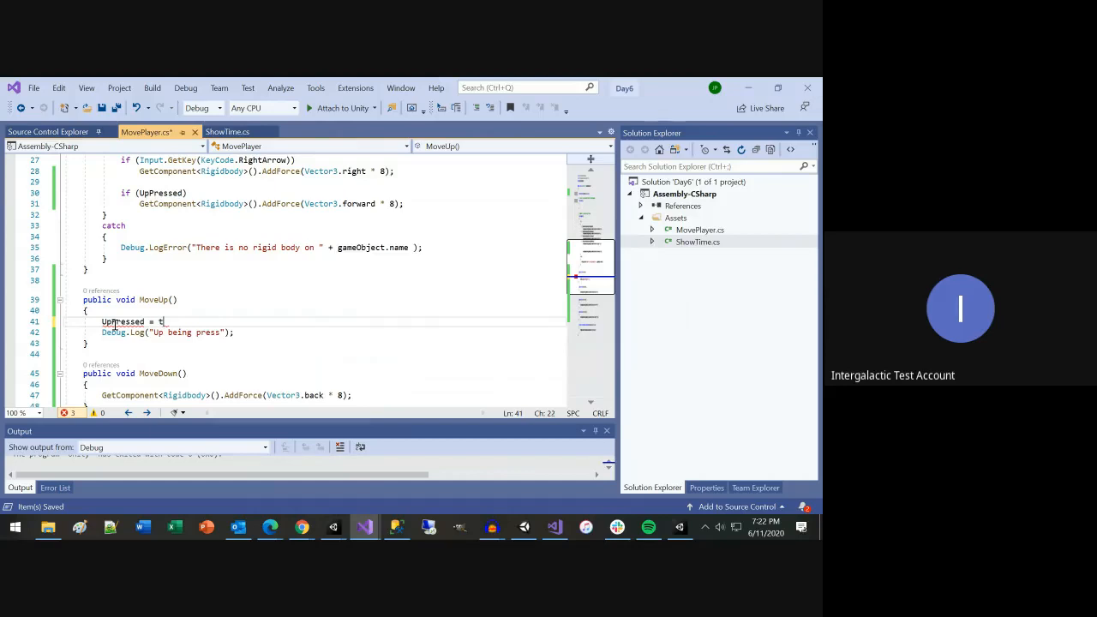
type("rue;")
left_click(100, 334)
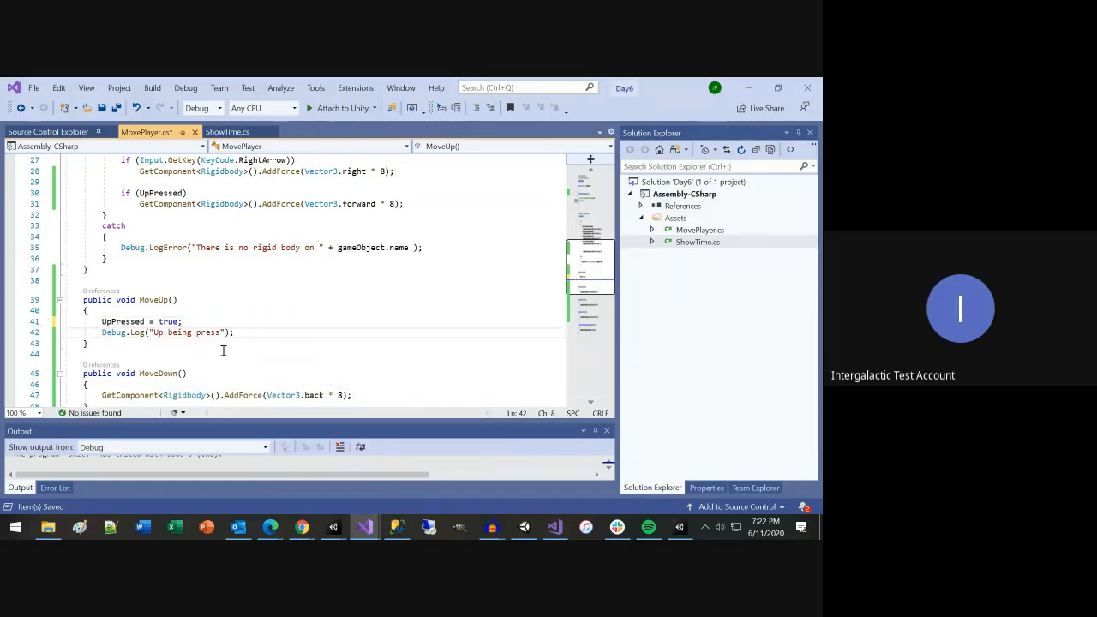
Step: Declare a new method public void UpReleased() between the MoveUp and MoveDown methods
left_click(222, 350)
key("Return")
key("Return")
type("public ")
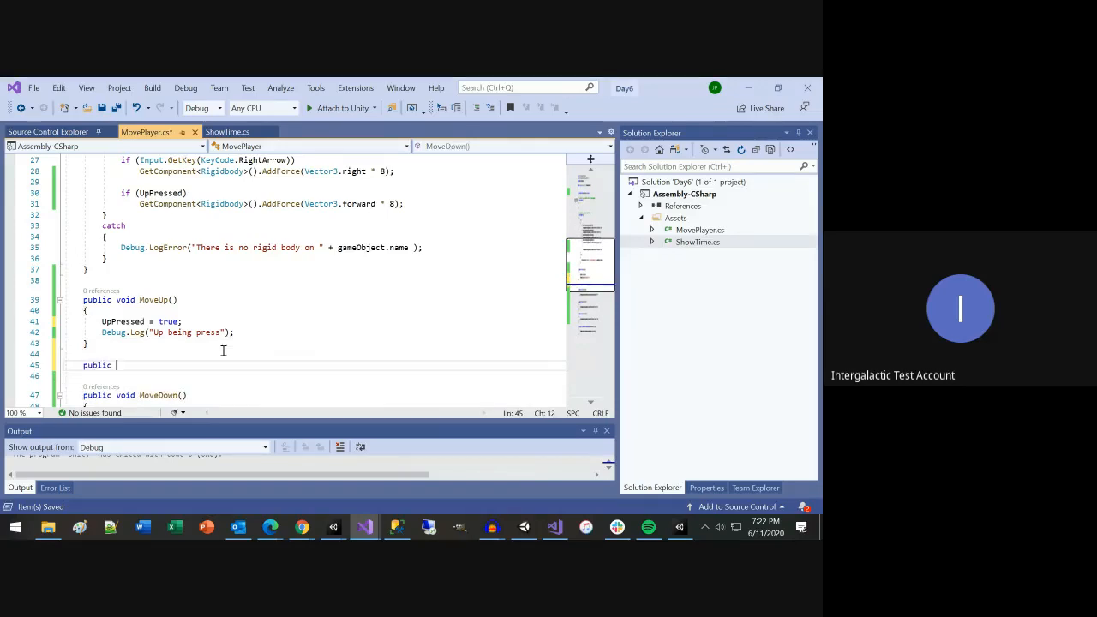
type("void UpRelease")
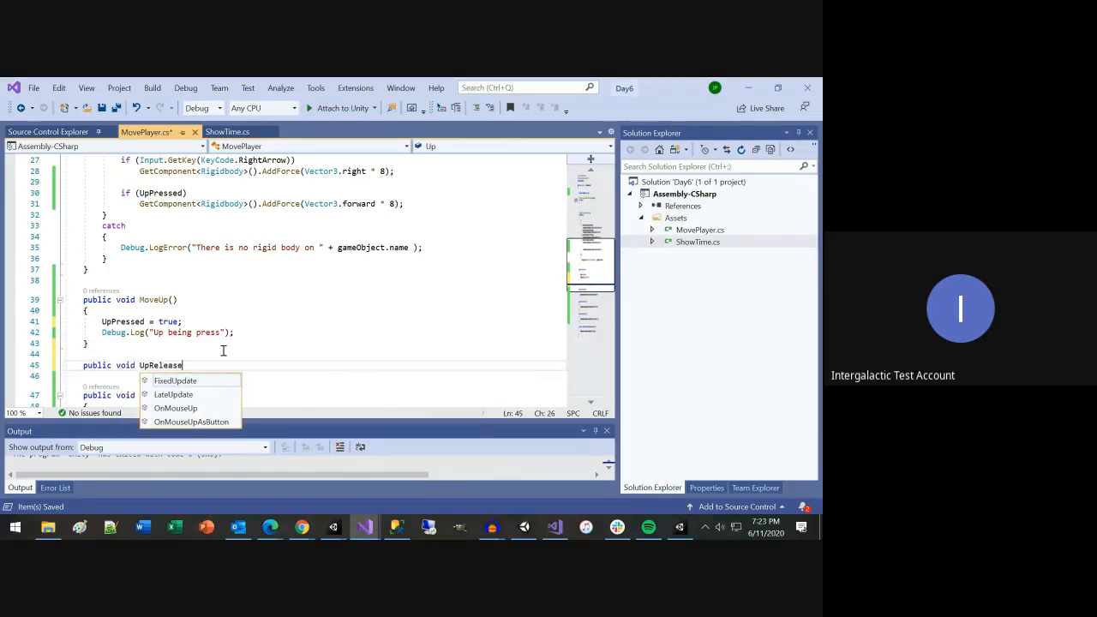
type("d")
key("Return")
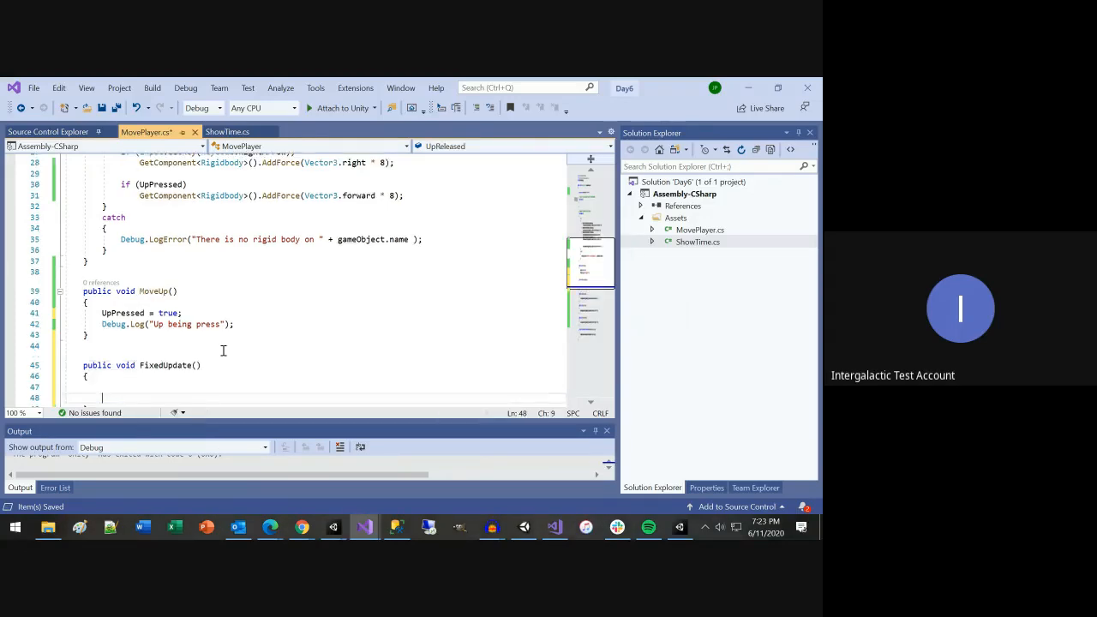
key("ctrl+z")
key("ctrl+z")
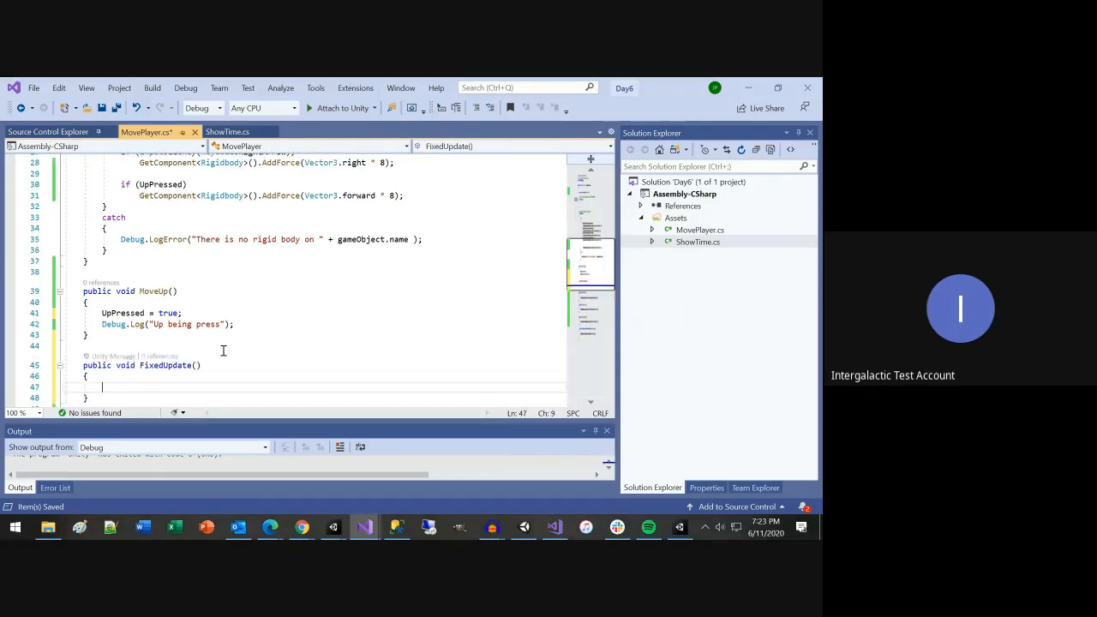
type("()")
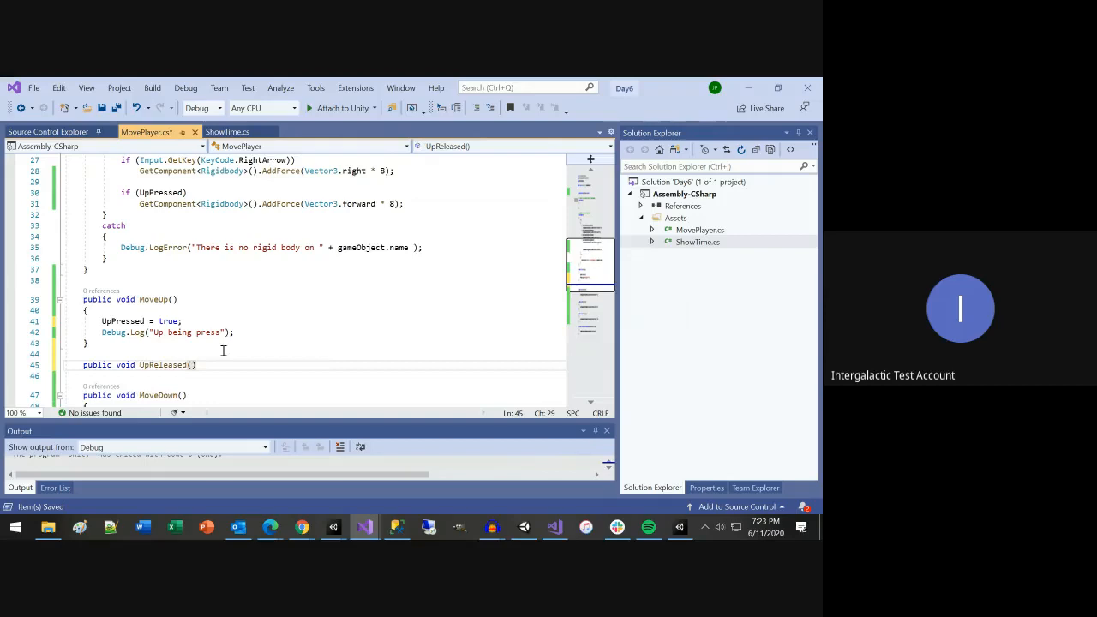
Step: Give UpReleased a one-line body that sets UpPressed = false; and save the script
type(" {")
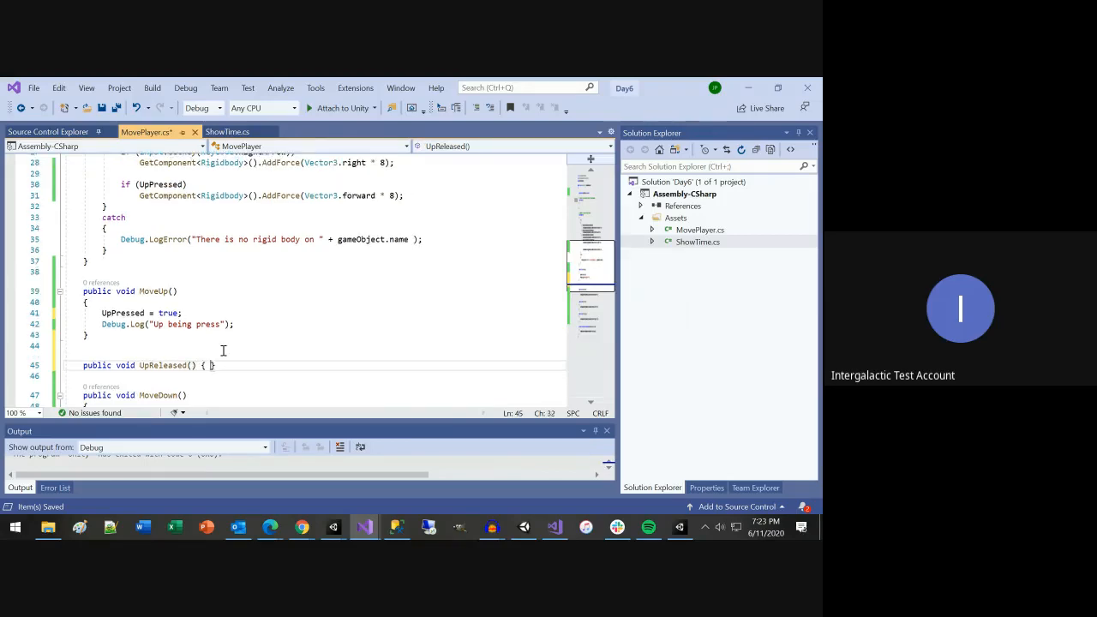
key("BackSpace")
type("Up")
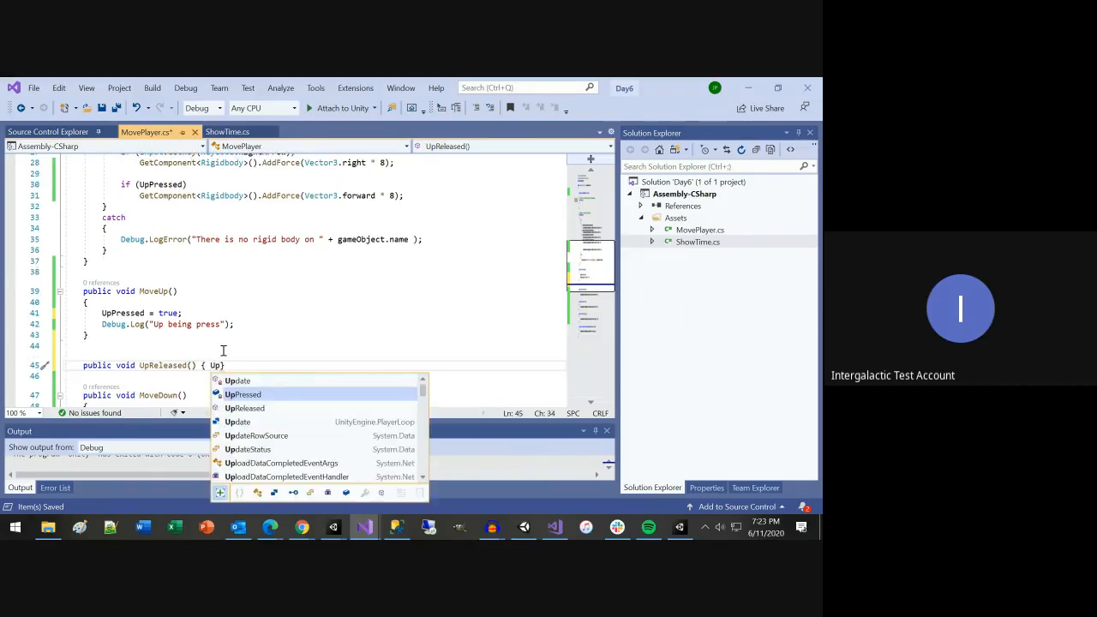
type("Pressed = fa")
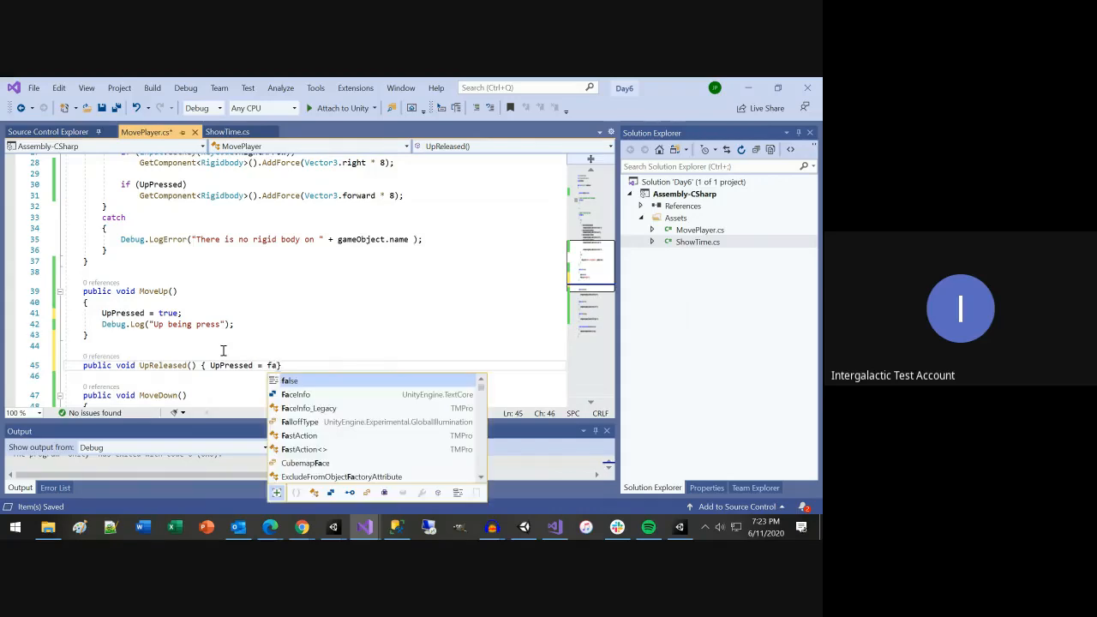
key("Tab")
key("ctrl+s")
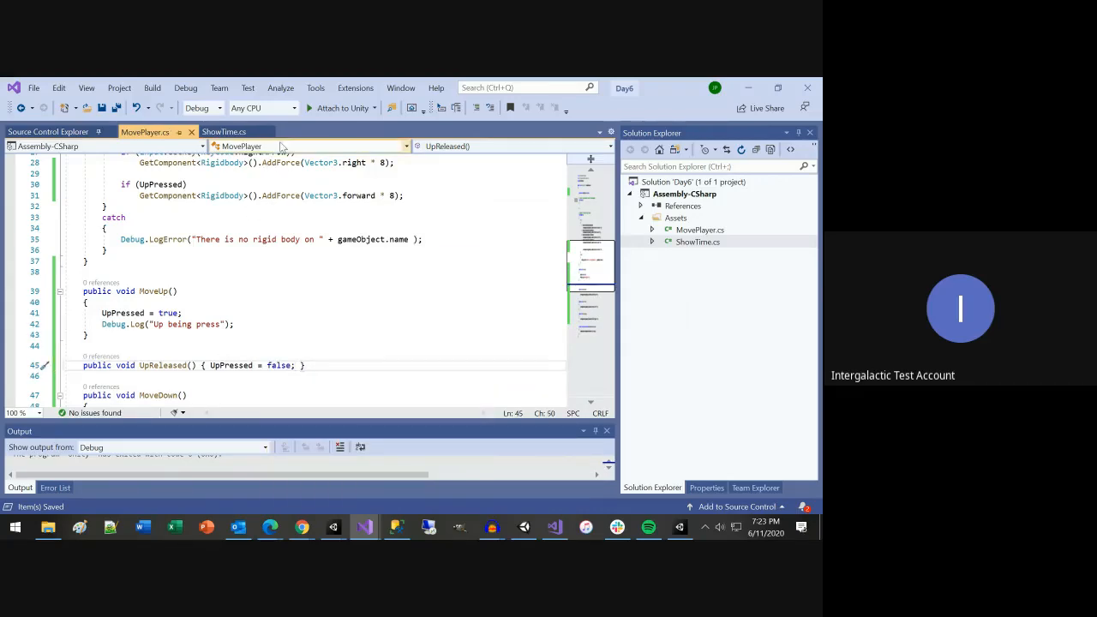
Step: Switch to the Unity editor, run the game and test the on-screen UP button several times
key("alt+Tab")
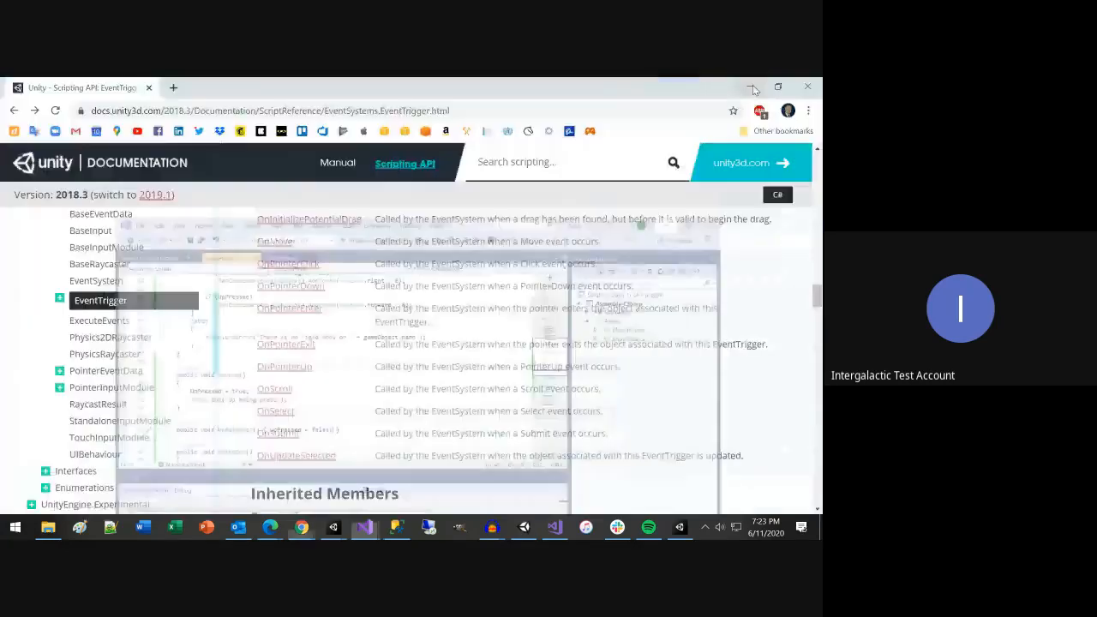
left_click(748, 87)
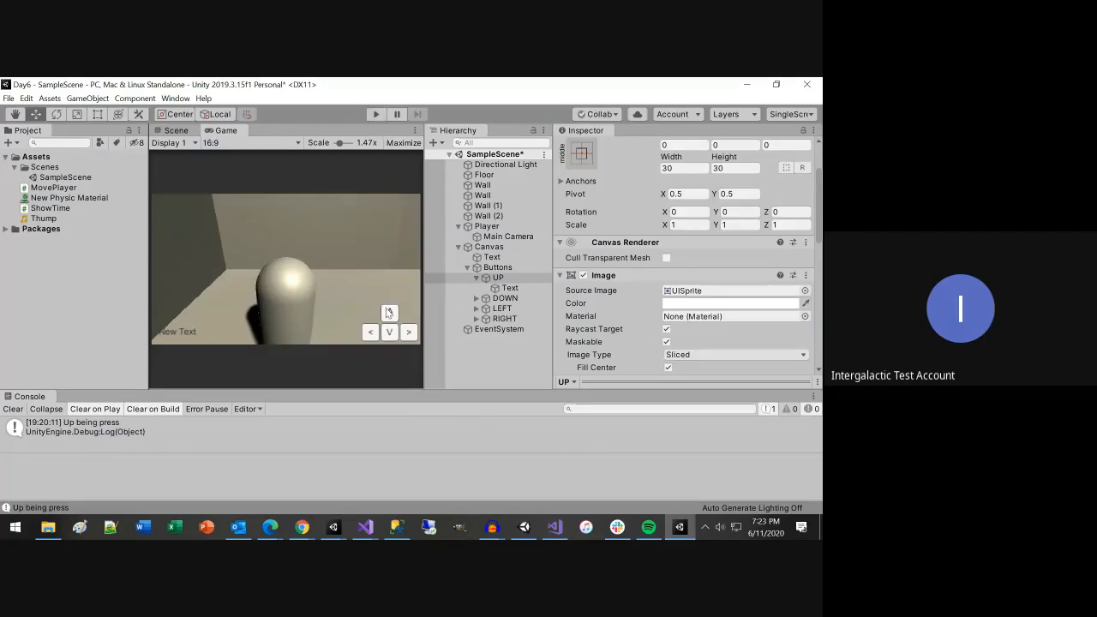
left_click(373, 114)
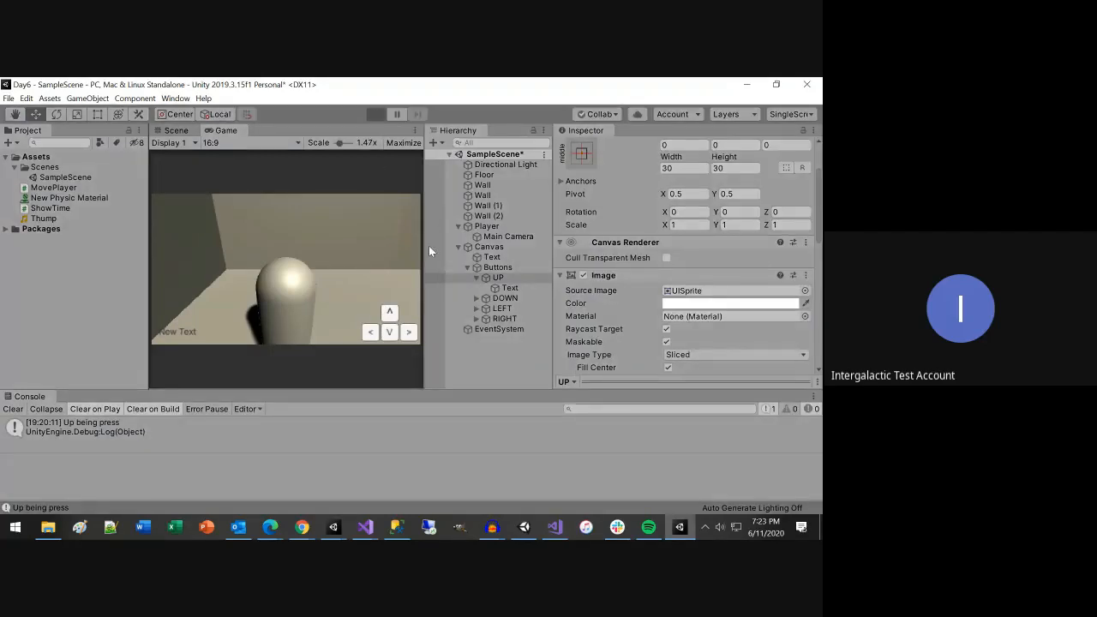
left_click(391, 313)
left_click(392, 316)
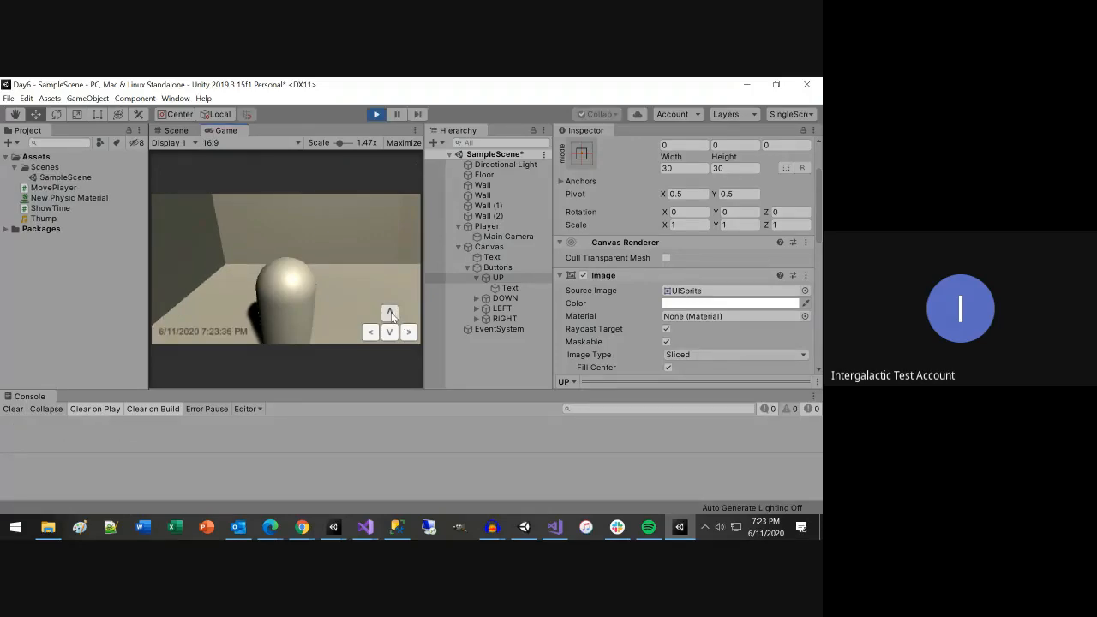
left_click(391, 313)
left_click(391, 314)
key("alt+Tab")
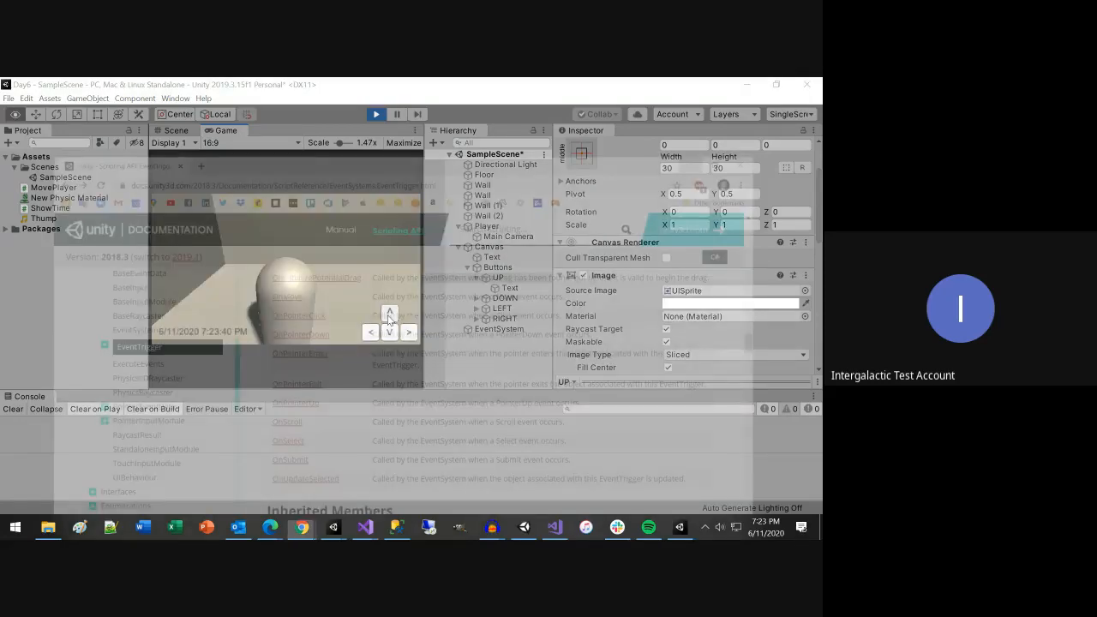
key("alt+Tab")
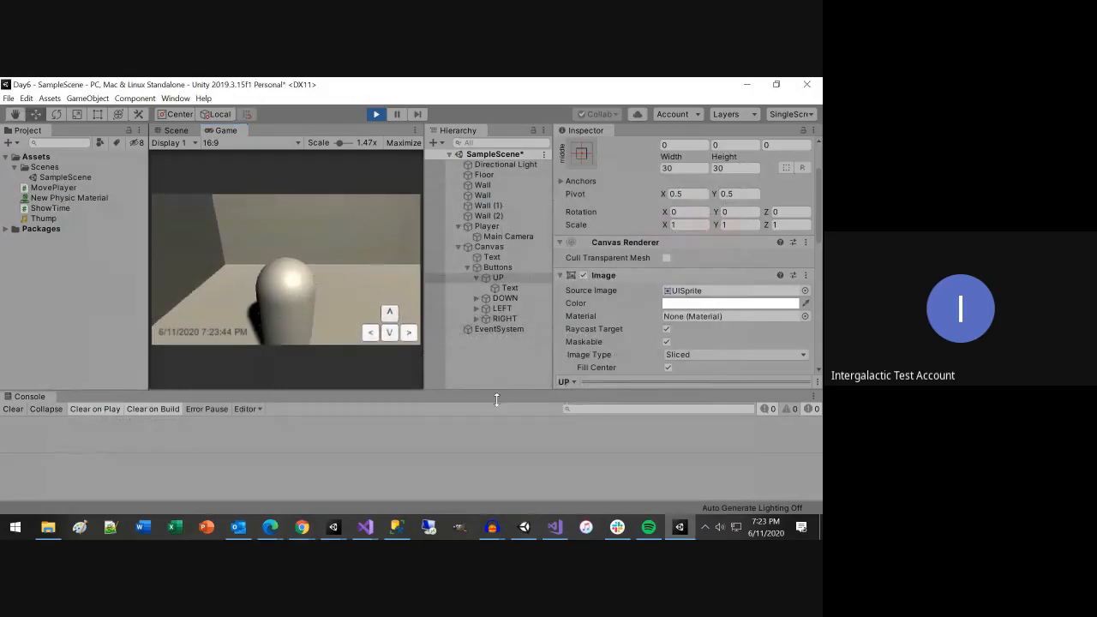
Step: Shrink the Console area, test the player's forward and backward movement with the keyboard arrows, and stop the game
left_click_drag(496, 399, 495, 439)
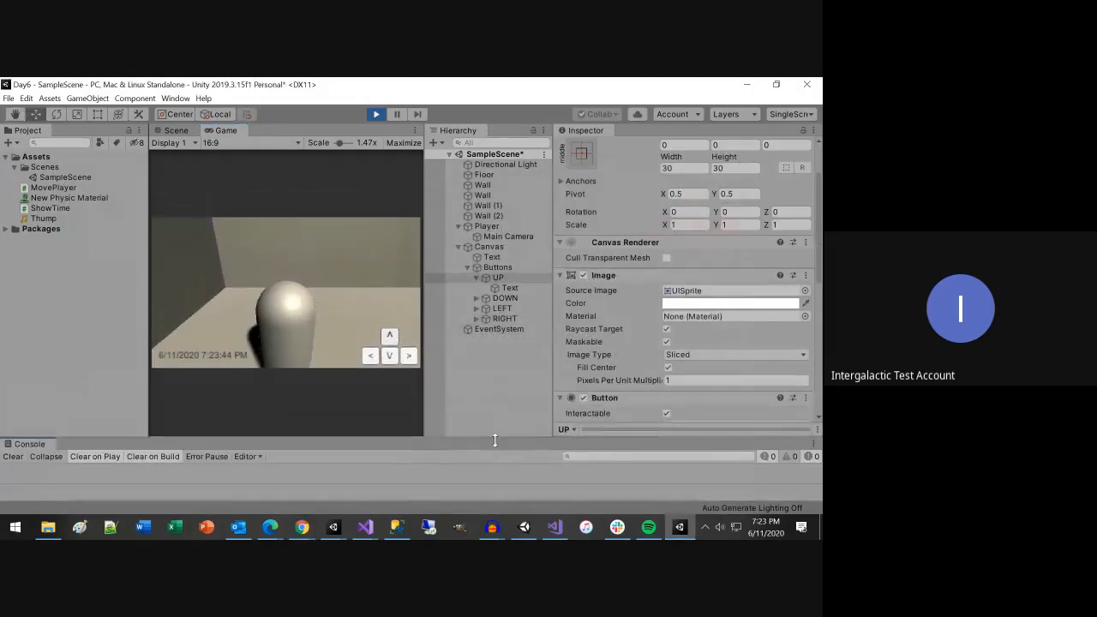
left_click(482, 227)
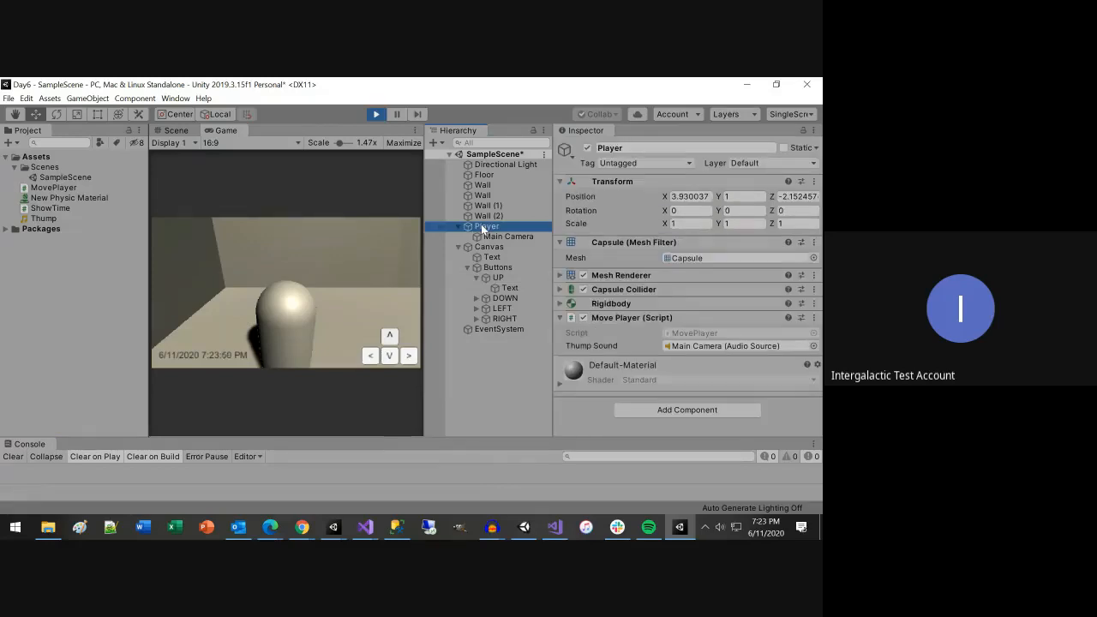
key("Down")
key("Down")
left_click(483, 227)
key("Up")
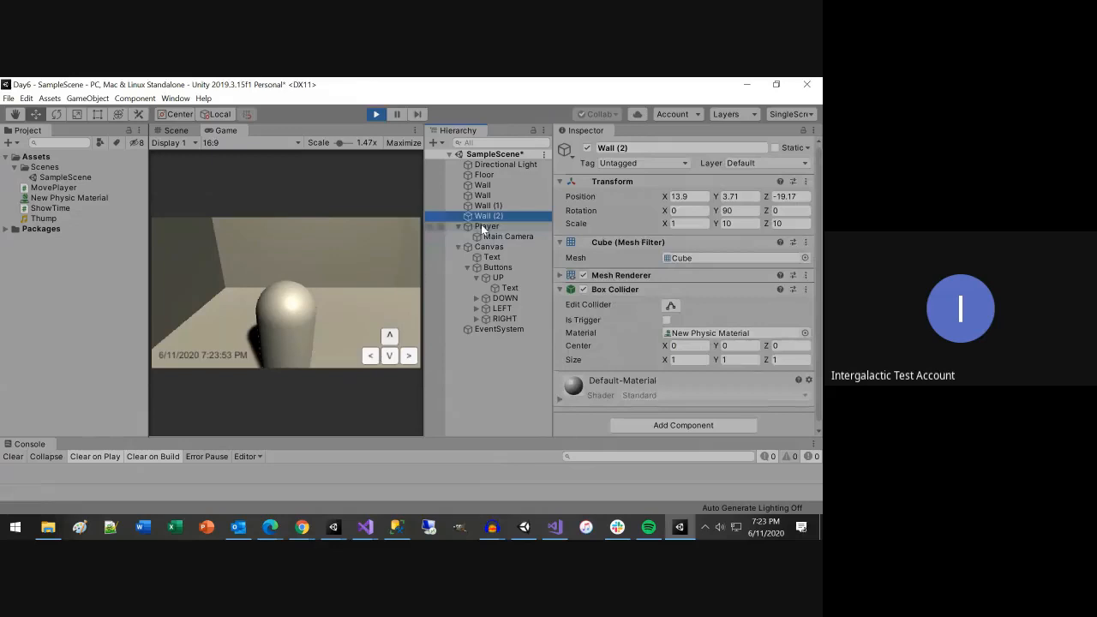
left_click(291, 318)
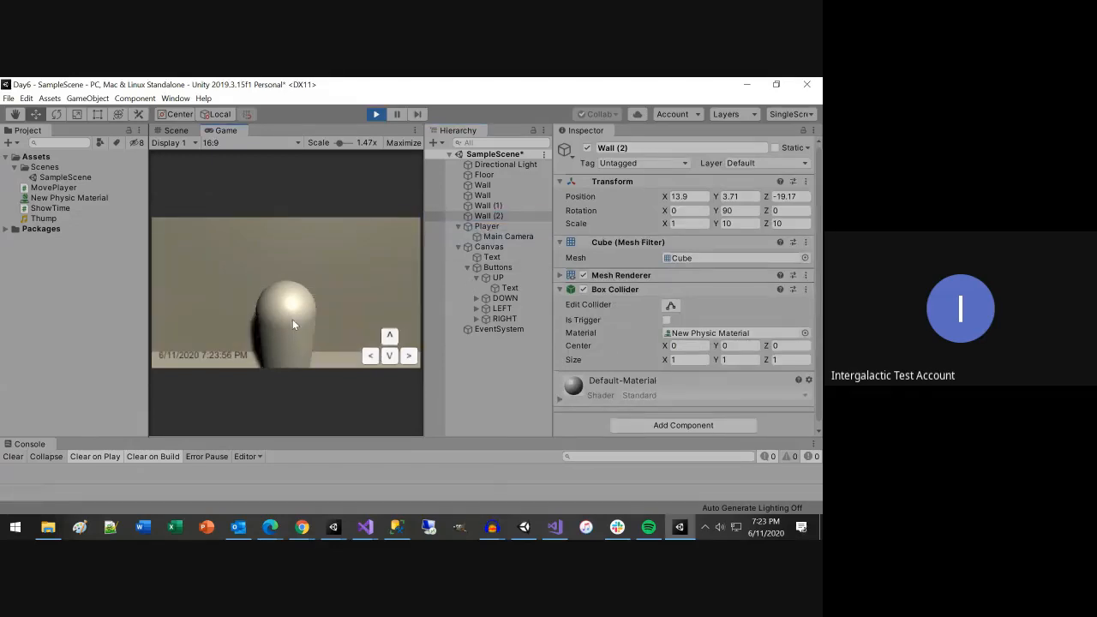
key("Down")
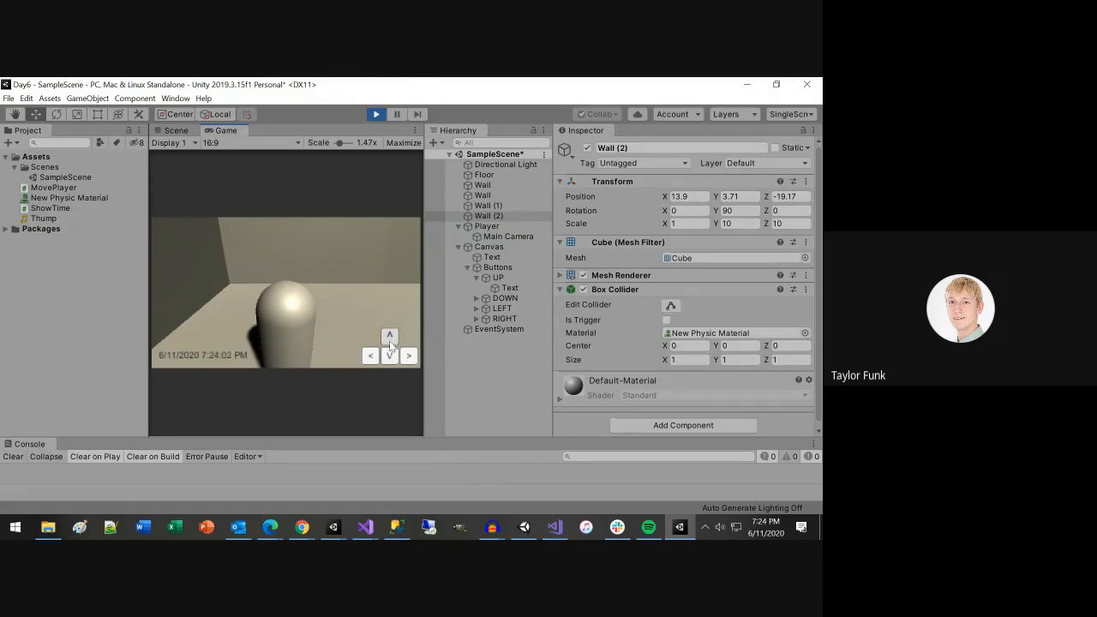
left_click(374, 114)
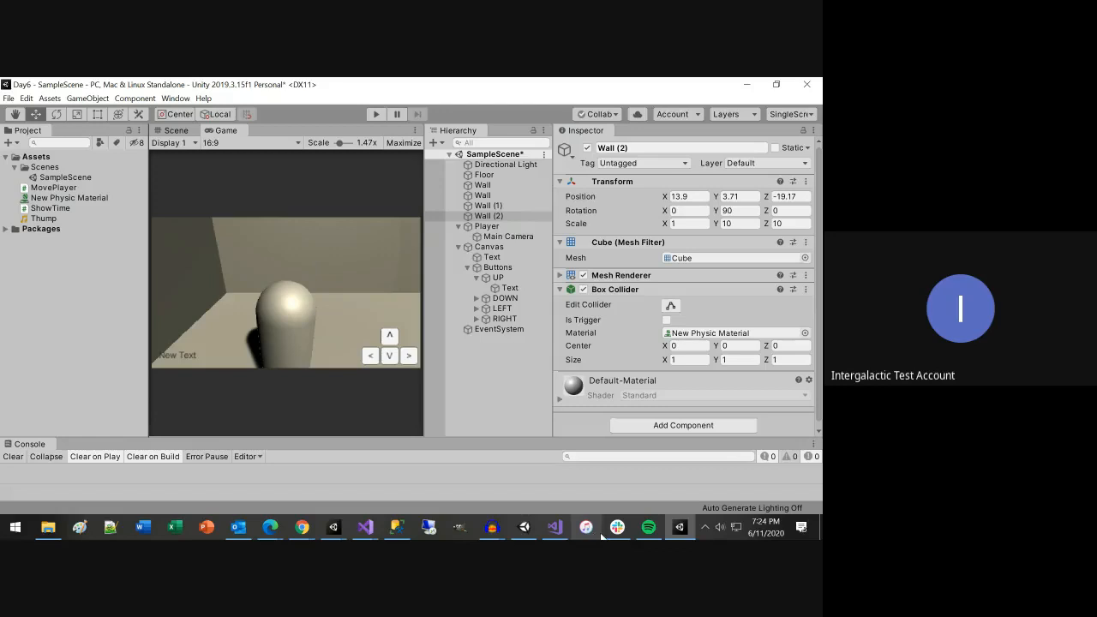
Step: In Visual Studio, set a breakpoint on the AddForce line under if (UpPressed) and attach the debugger to Unity
key("alt+Tab")
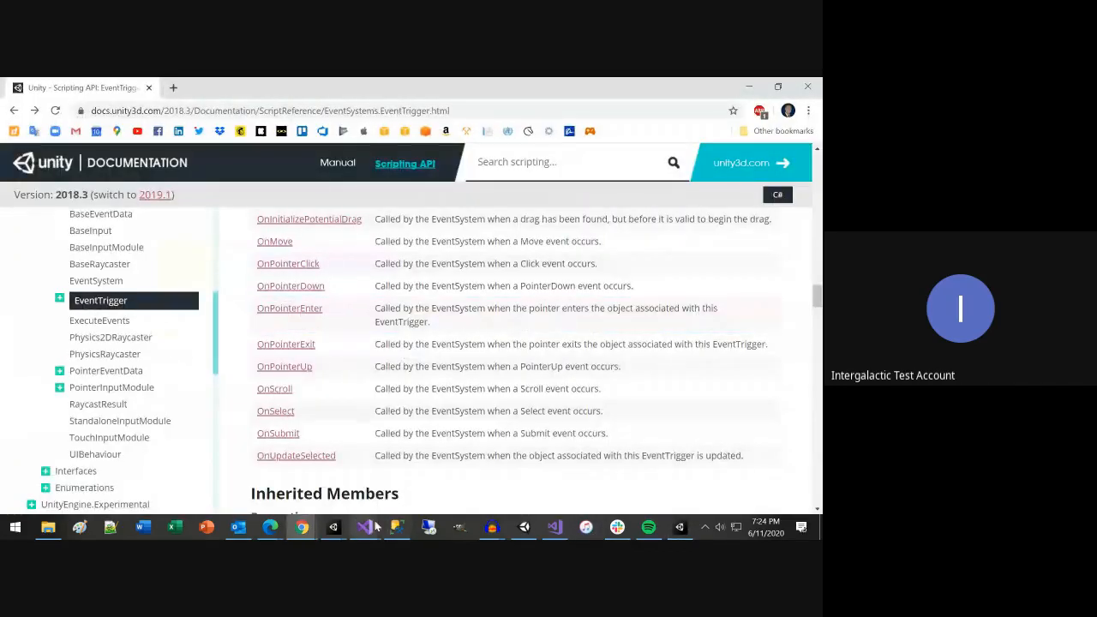
left_click(556, 529)
left_click(550, 528)
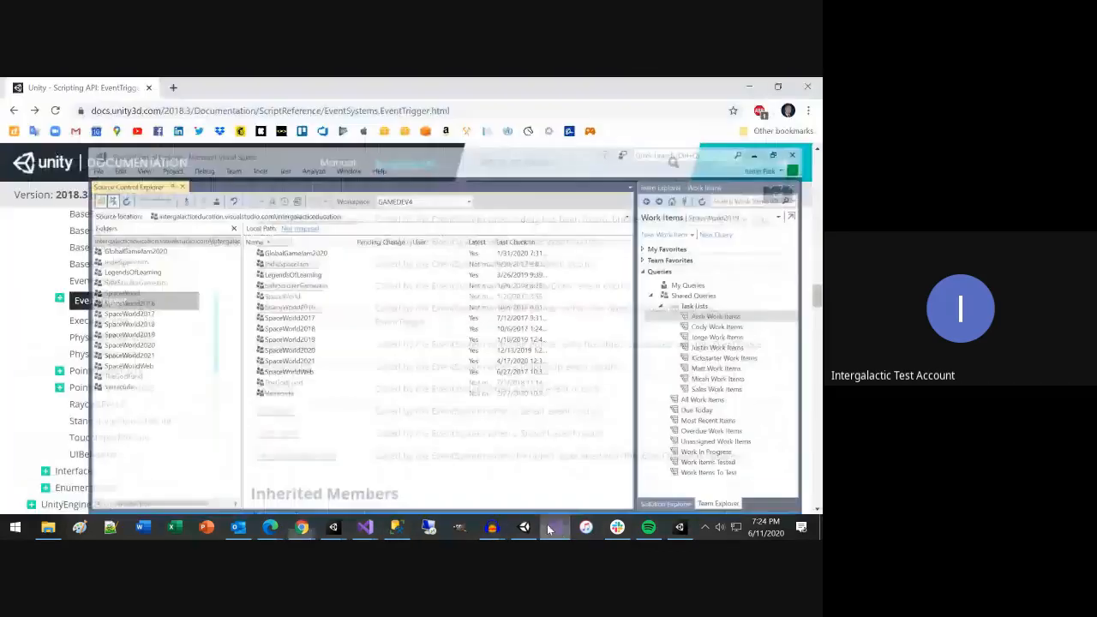
mouse_move(553, 528)
left_click(555, 463)
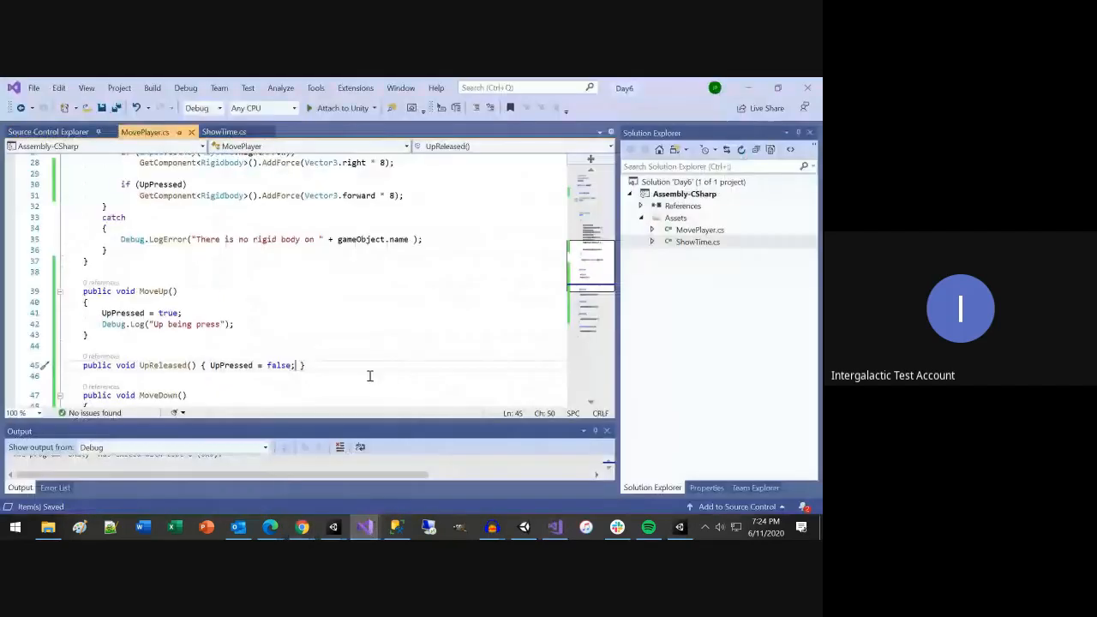
scroll(81, 236, "up", 2)
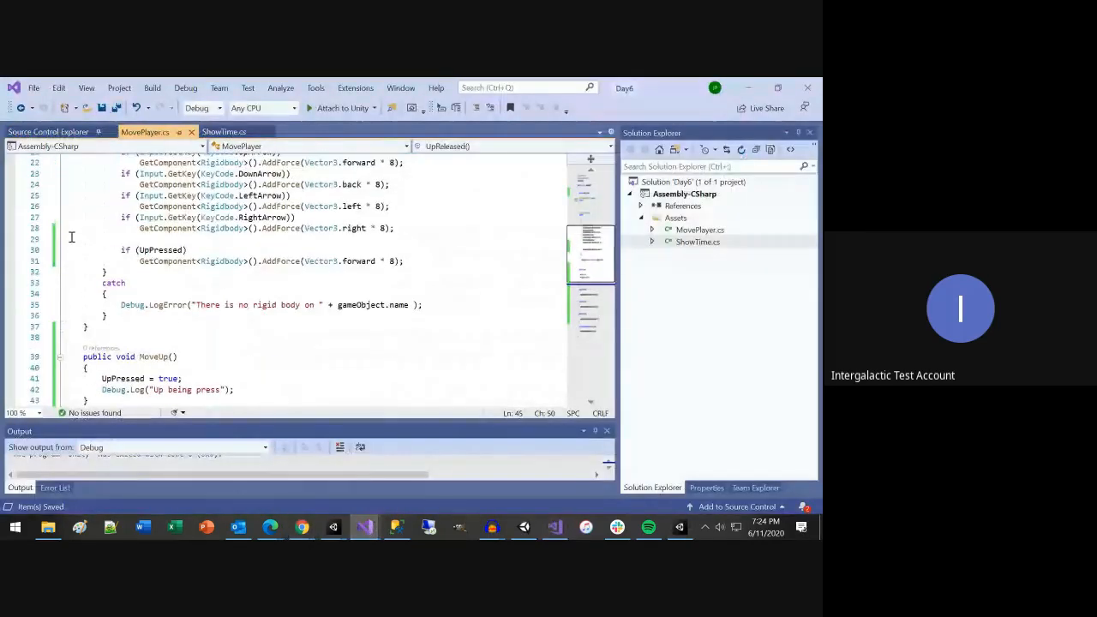
left_click(10, 261)
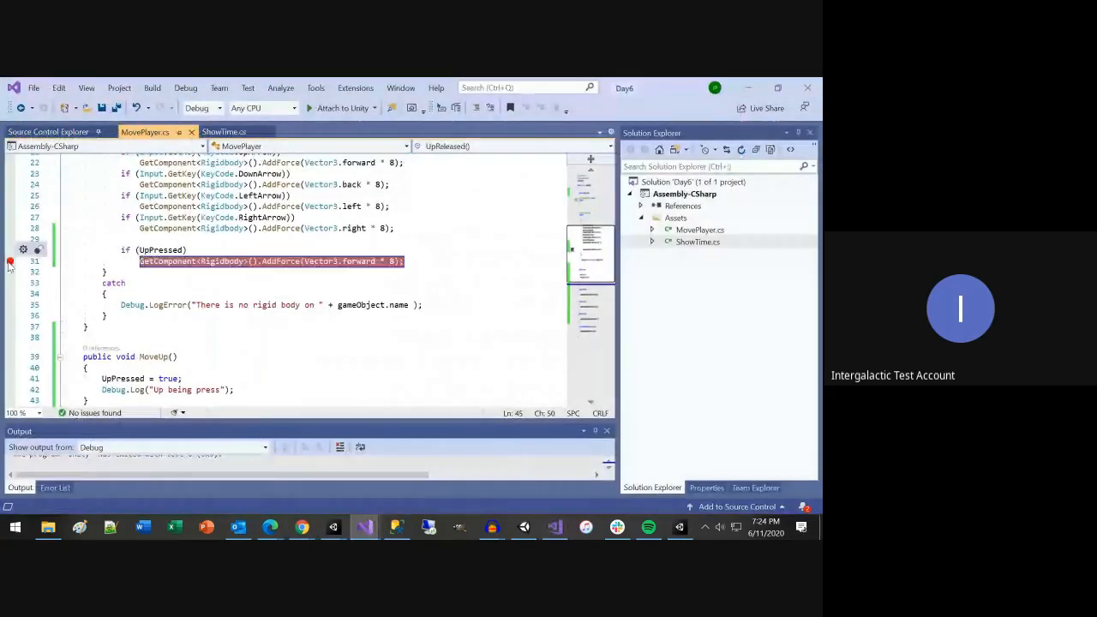
left_click(342, 108)
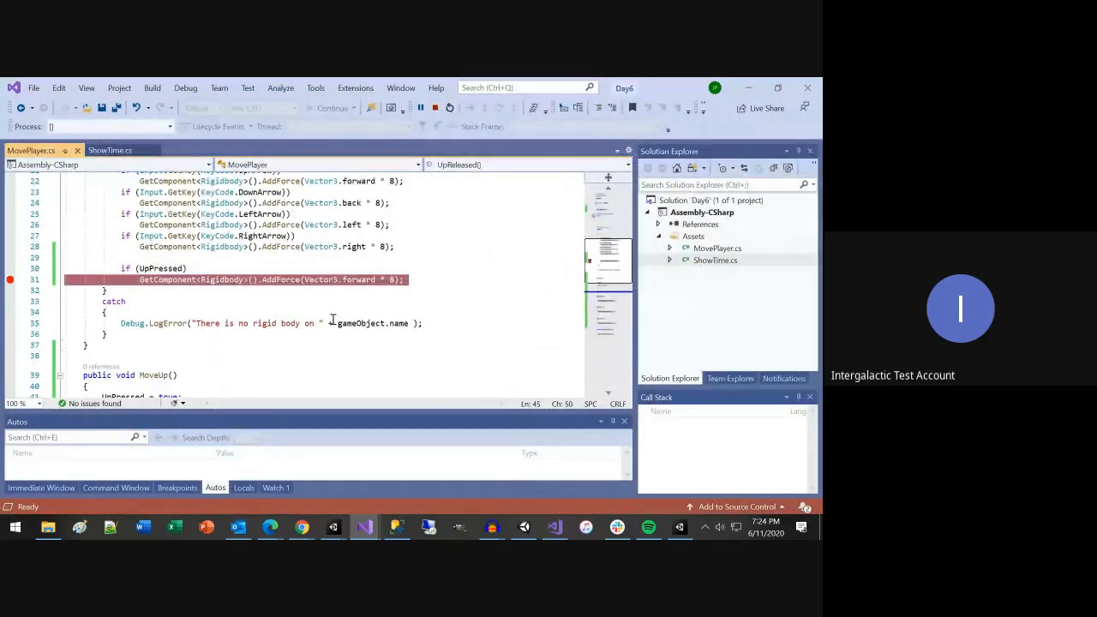
Step: Run the game in Unity with the debugger attached, test the UP button against the breakpoint, and stop the game
key("alt+Tab")
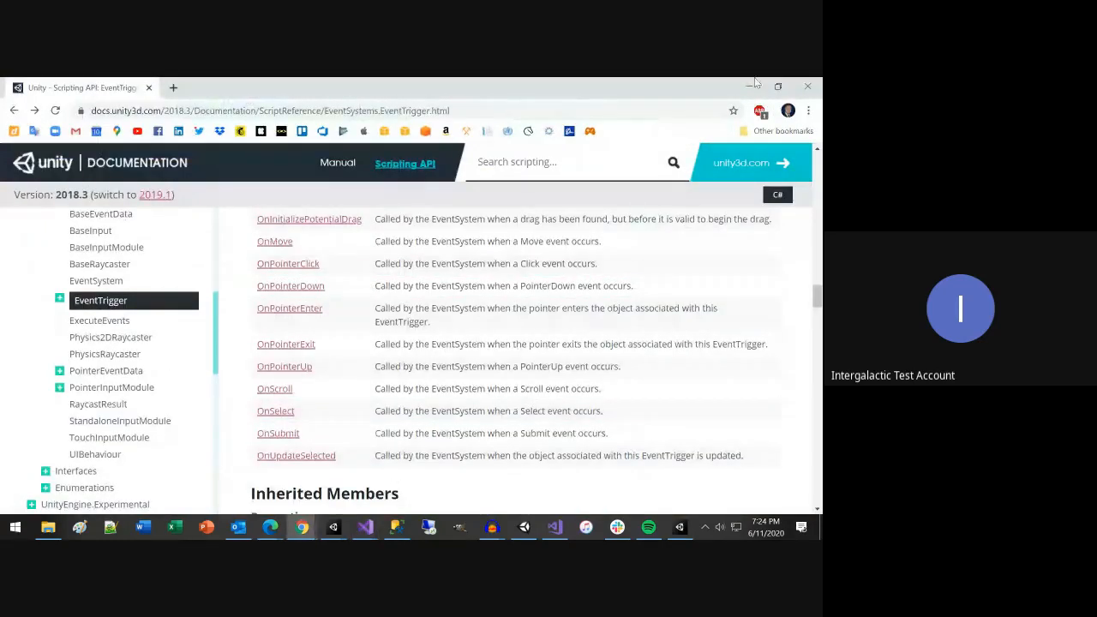
key("alt+Tab")
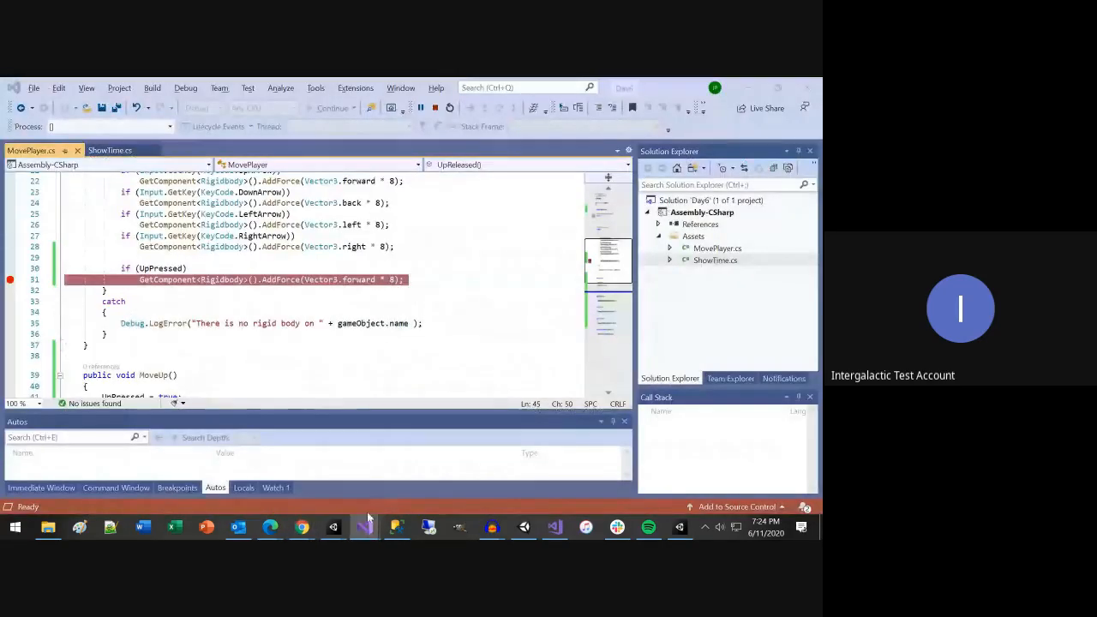
left_click(679, 528)
left_click(375, 114)
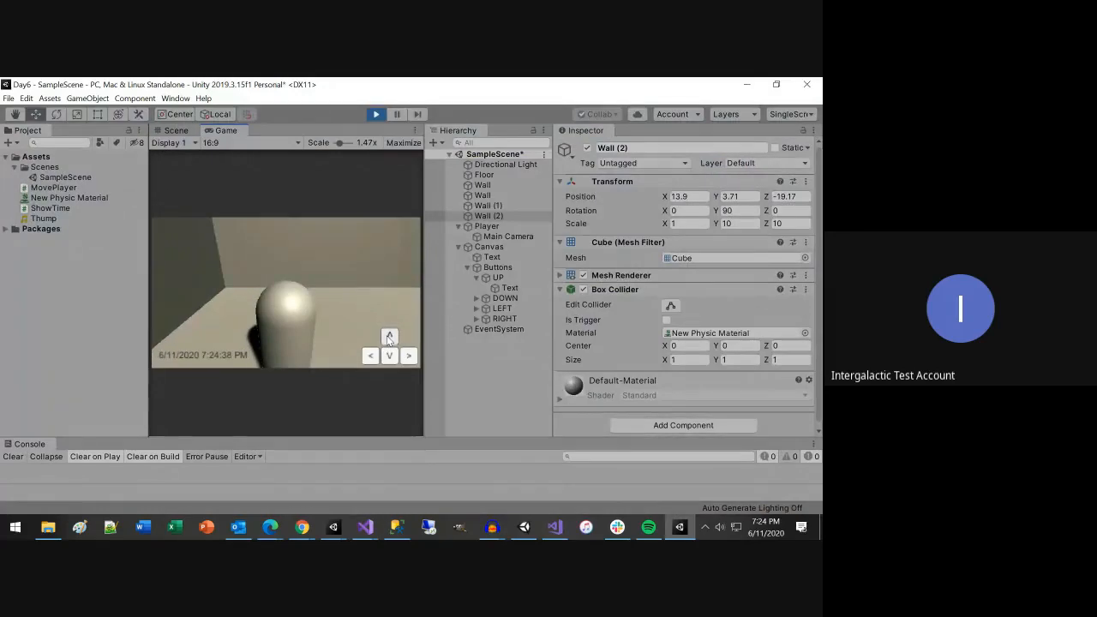
left_click(388, 338)
left_click(388, 338)
left_click(389, 337)
key("alt+Tab")
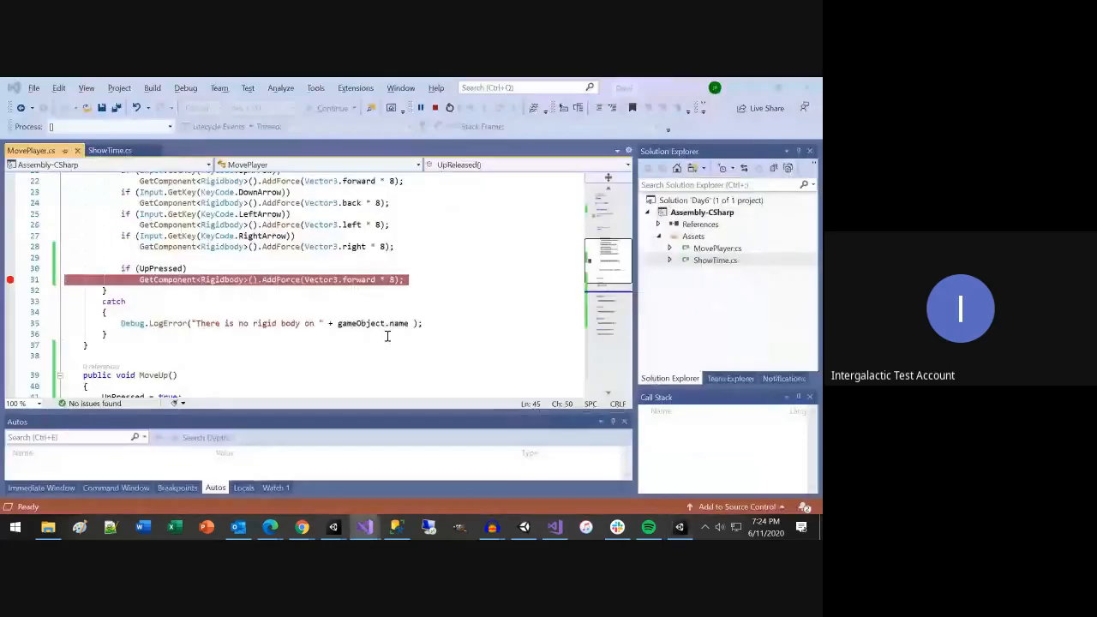
key("alt+Tab")
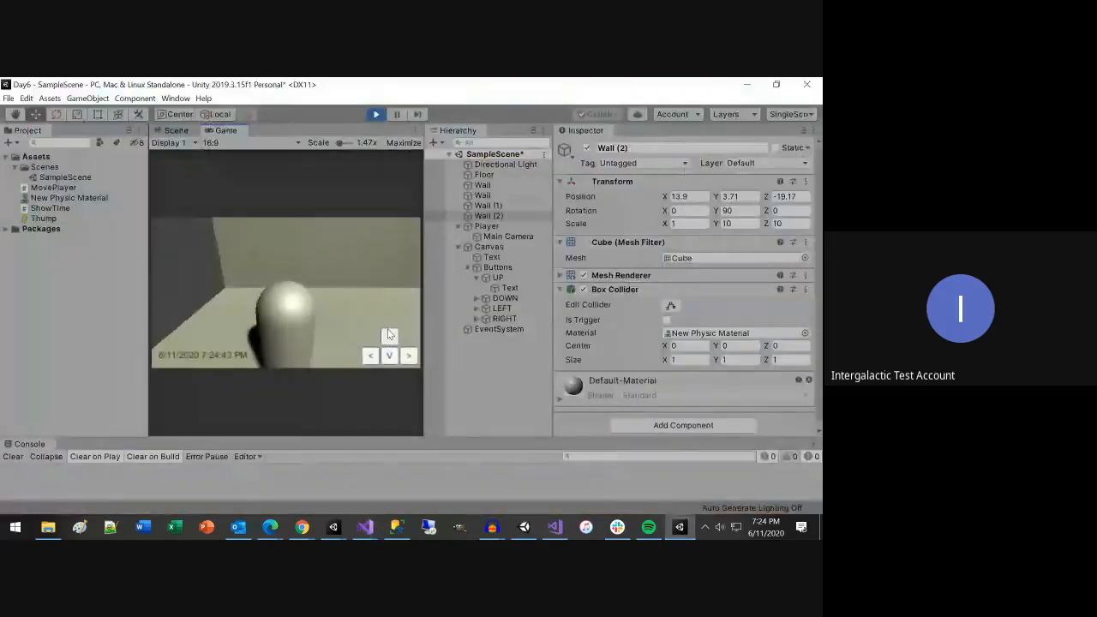
left_click(376, 114)
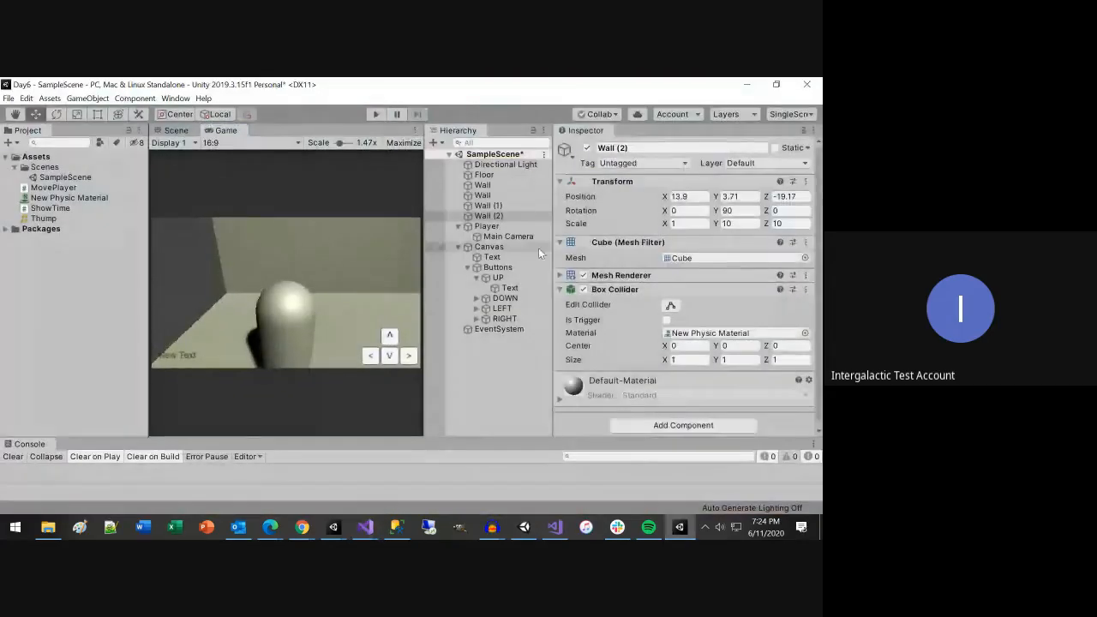
Step: Collapse the UP button's Image and Button components and add a PointerDown event to its Event Trigger
left_click(510, 289)
left_click(497, 278)
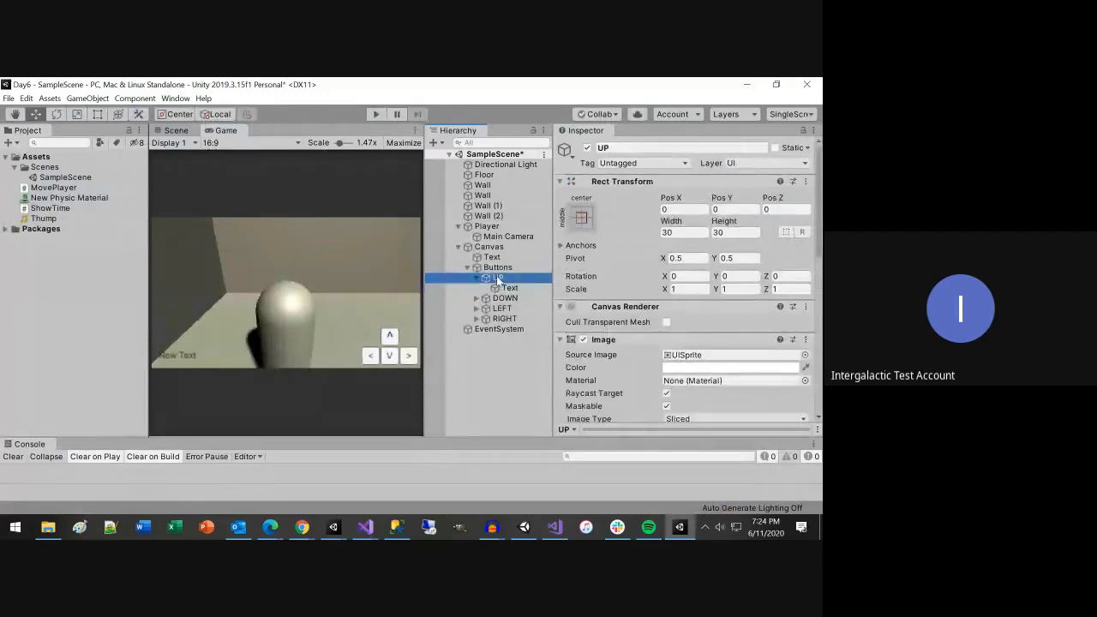
left_click(561, 340)
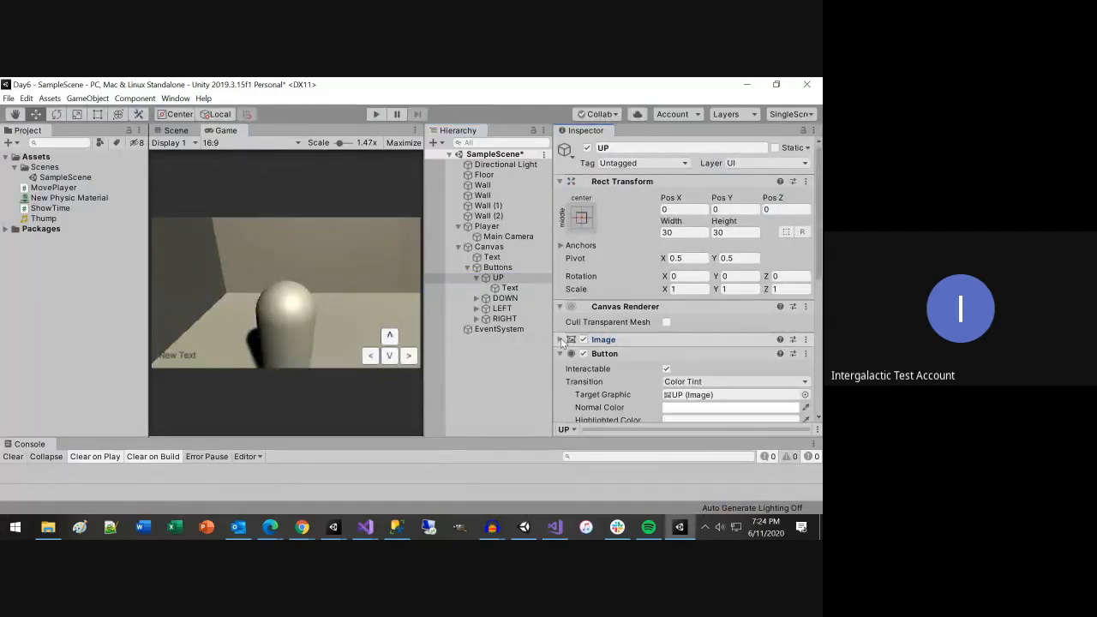
left_click(561, 353)
scroll(560, 355, "down", 1)
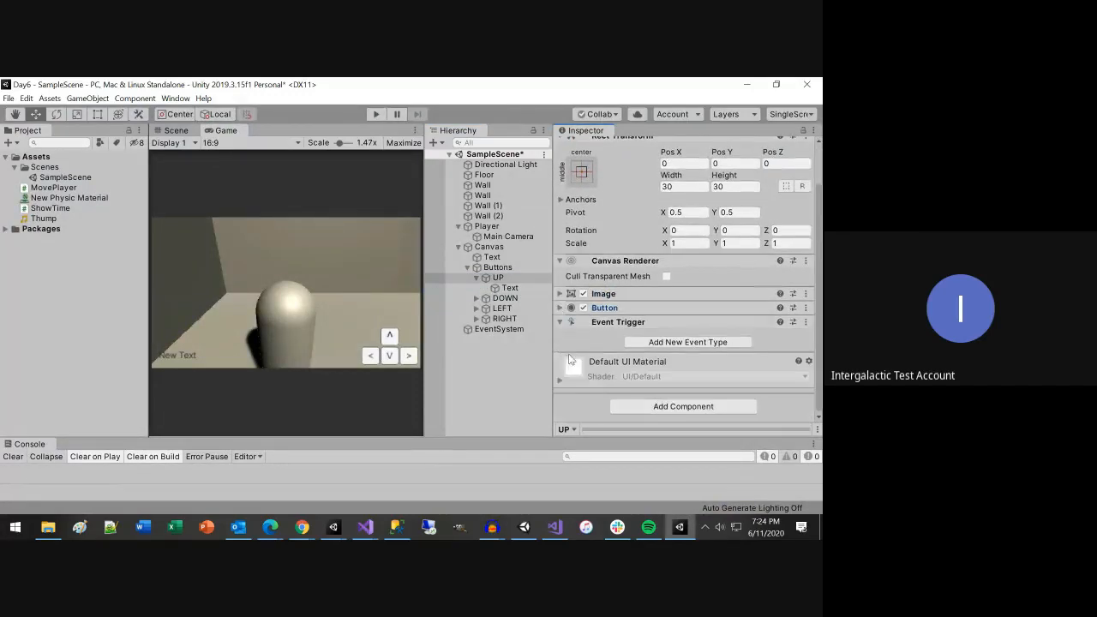
left_click(691, 341)
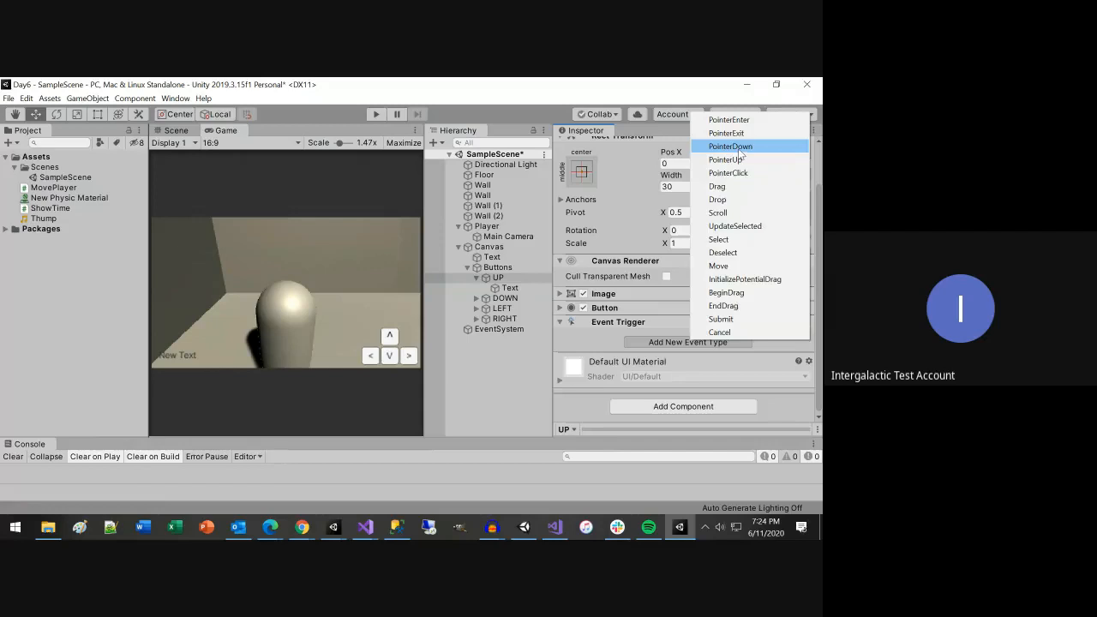
left_click(738, 148)
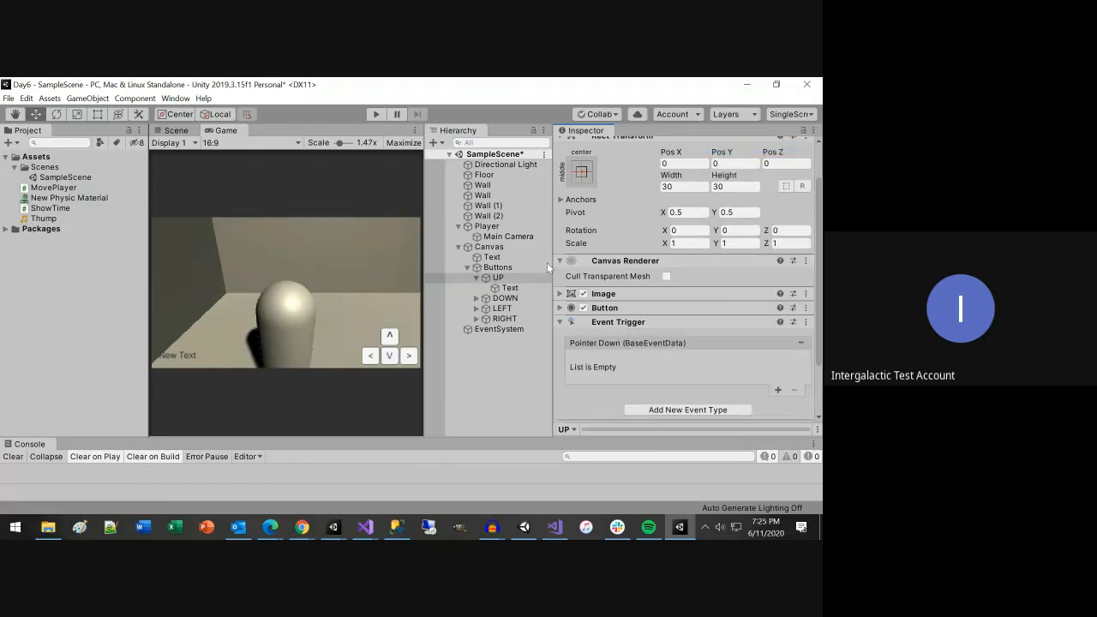
Step: Assign the Player object to the UP button's Pointer Down event and have it call MovePlayer.MoveUp
left_click(776, 390)
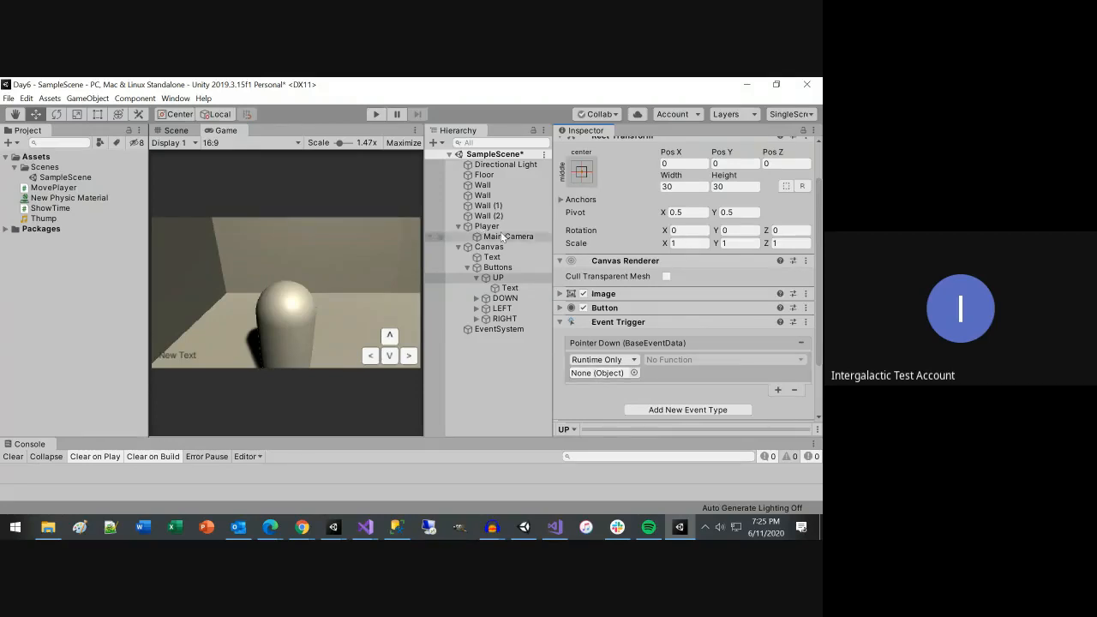
left_click_drag(488, 226, 606, 371)
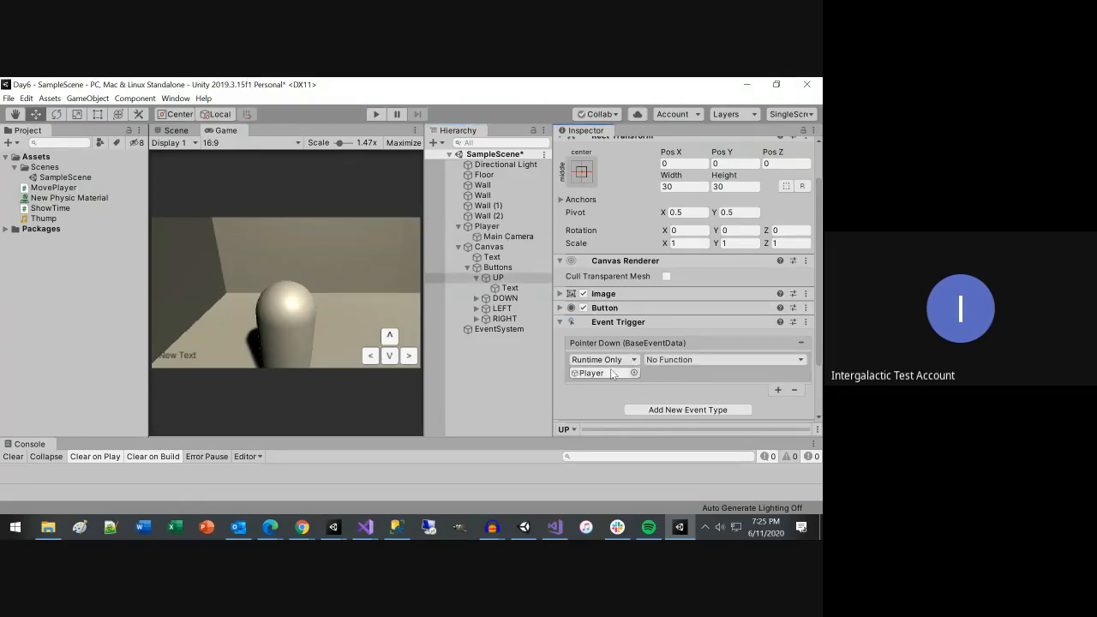
left_click(673, 360)
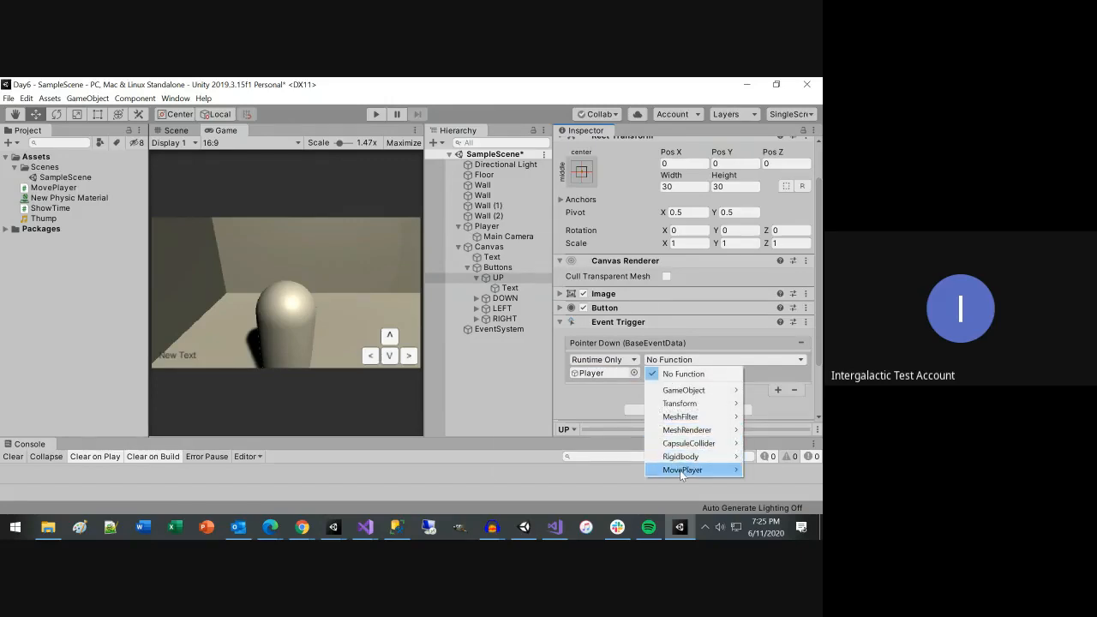
mouse_move(681, 473)
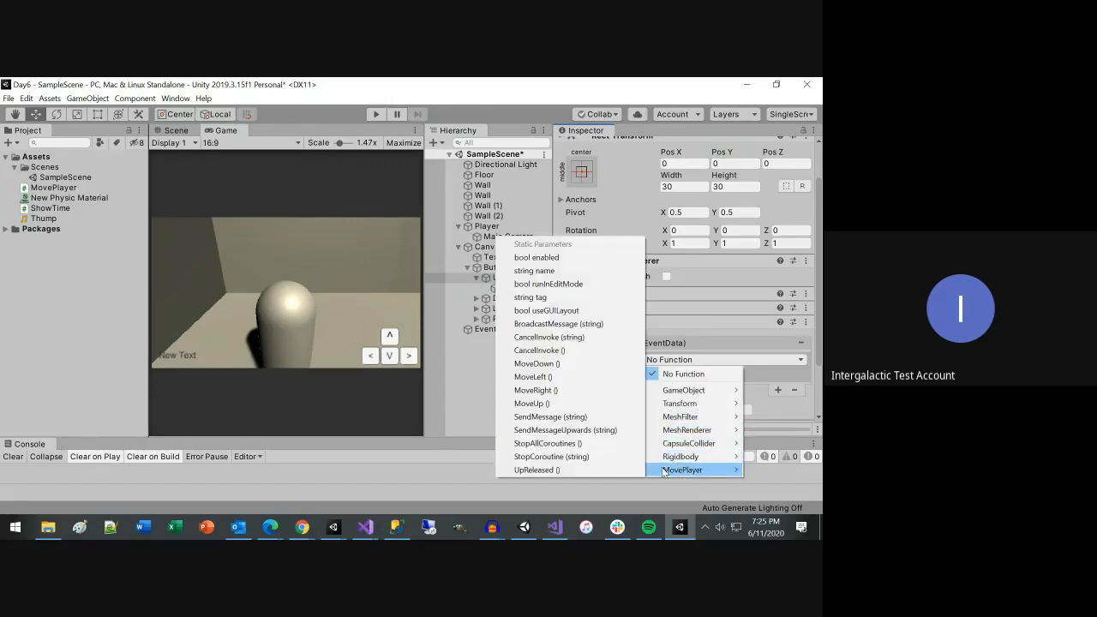
left_click(533, 403)
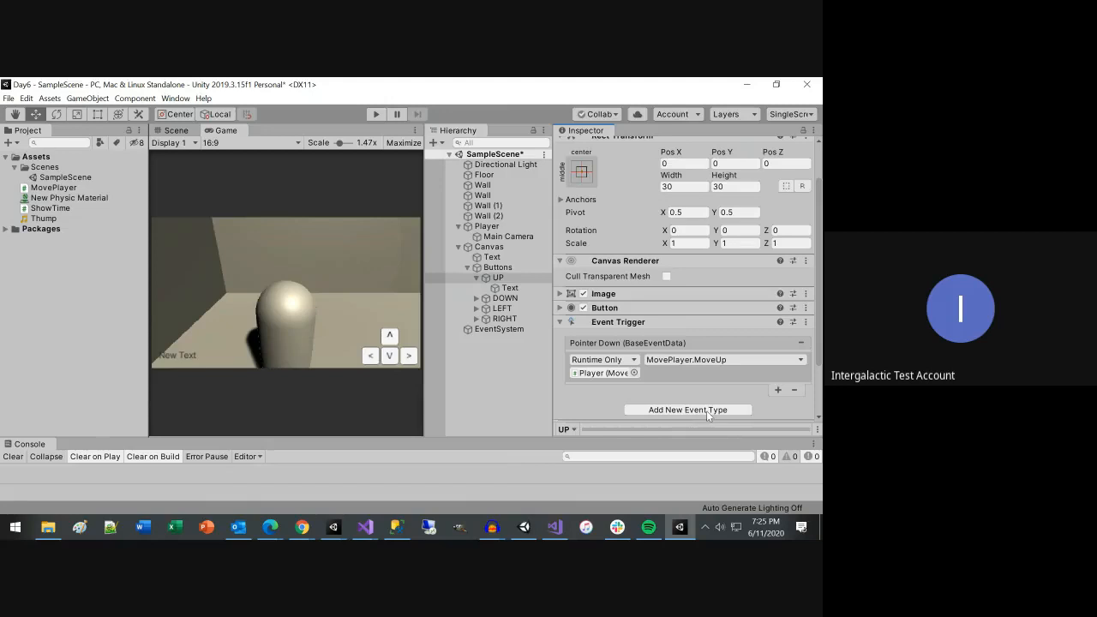
left_click(778, 390)
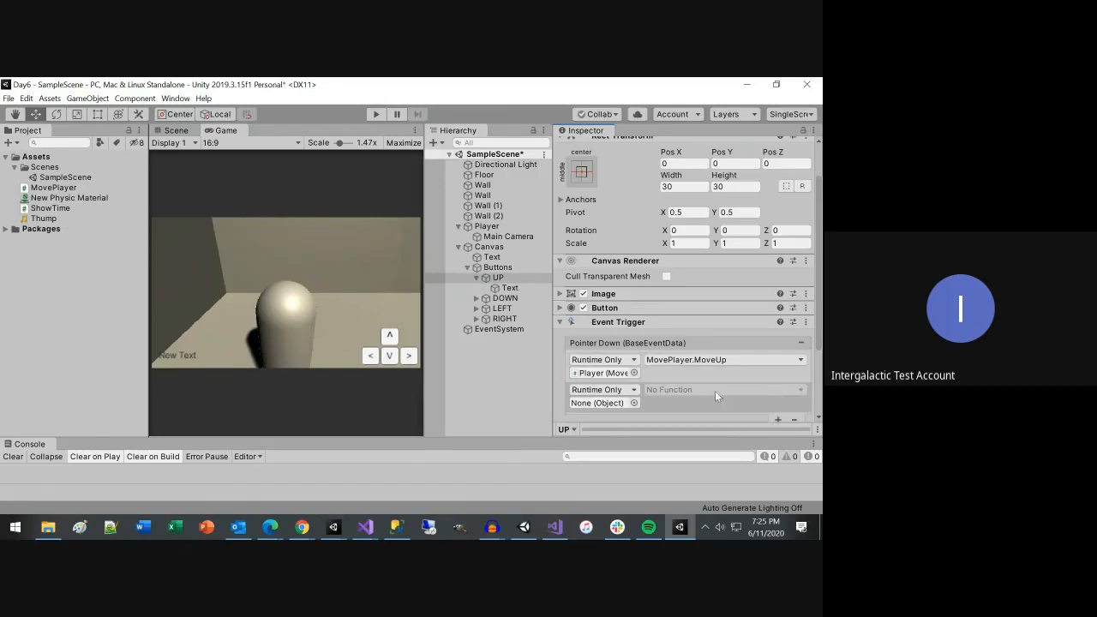
left_click(795, 419)
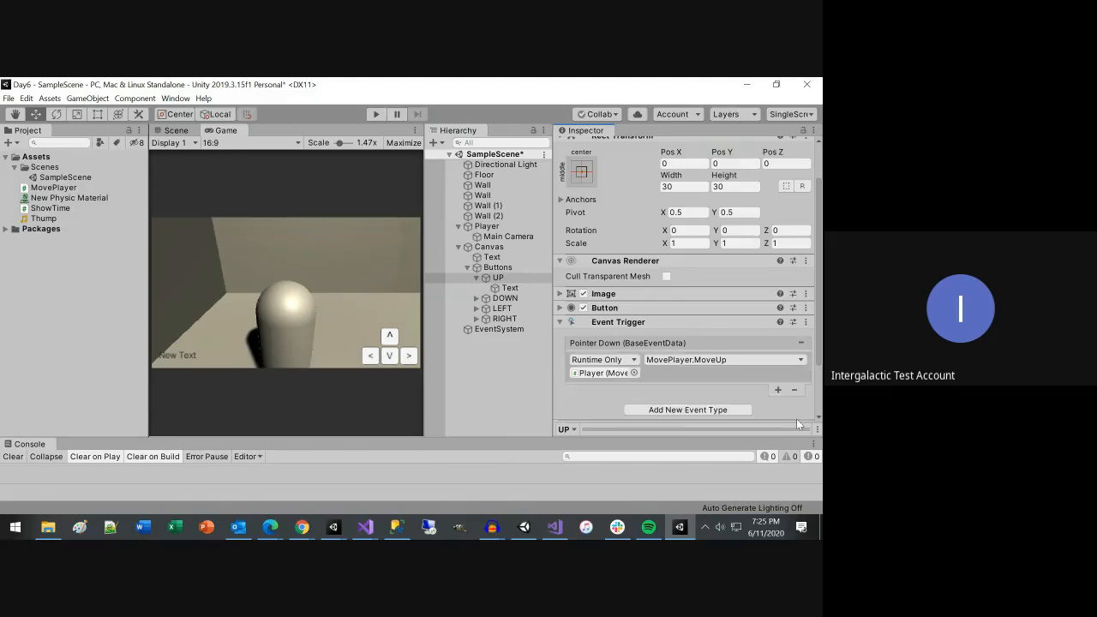
Step: Add a PointerUp event to the UP button's Event Trigger and have it call MovePlayer.UpReleased on the Player
left_click(711, 411)
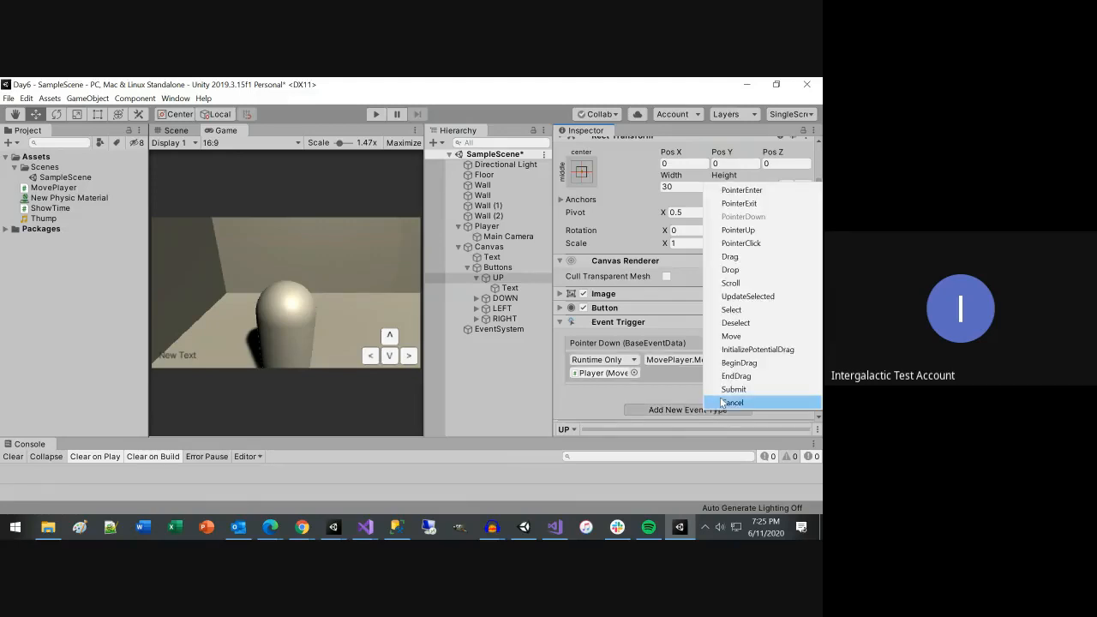
left_click(733, 229)
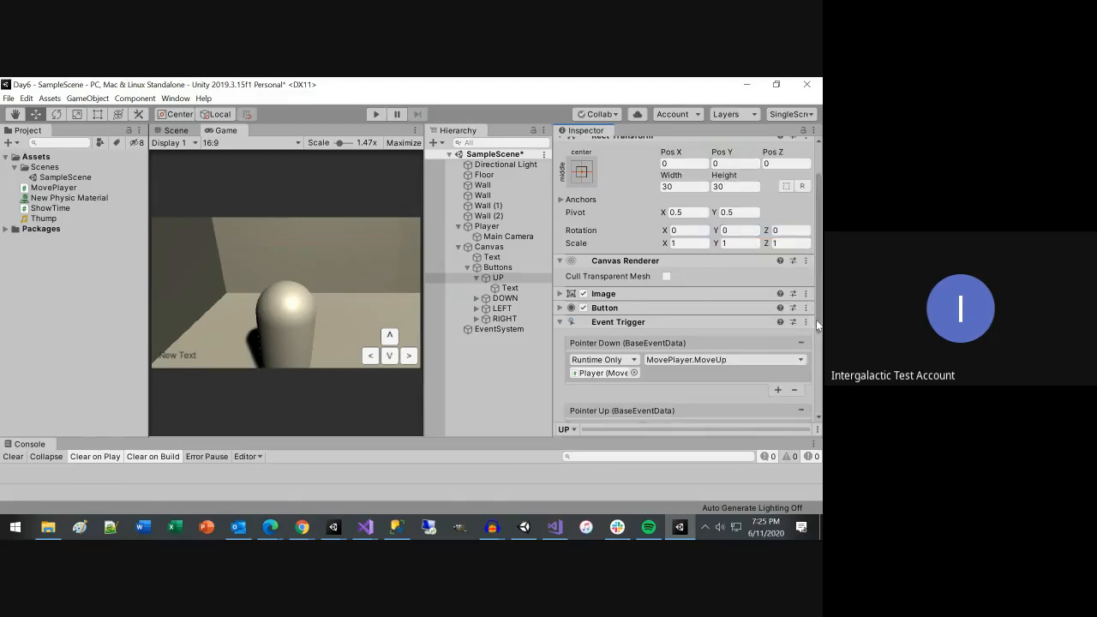
scroll(703, 336, "down", 3)
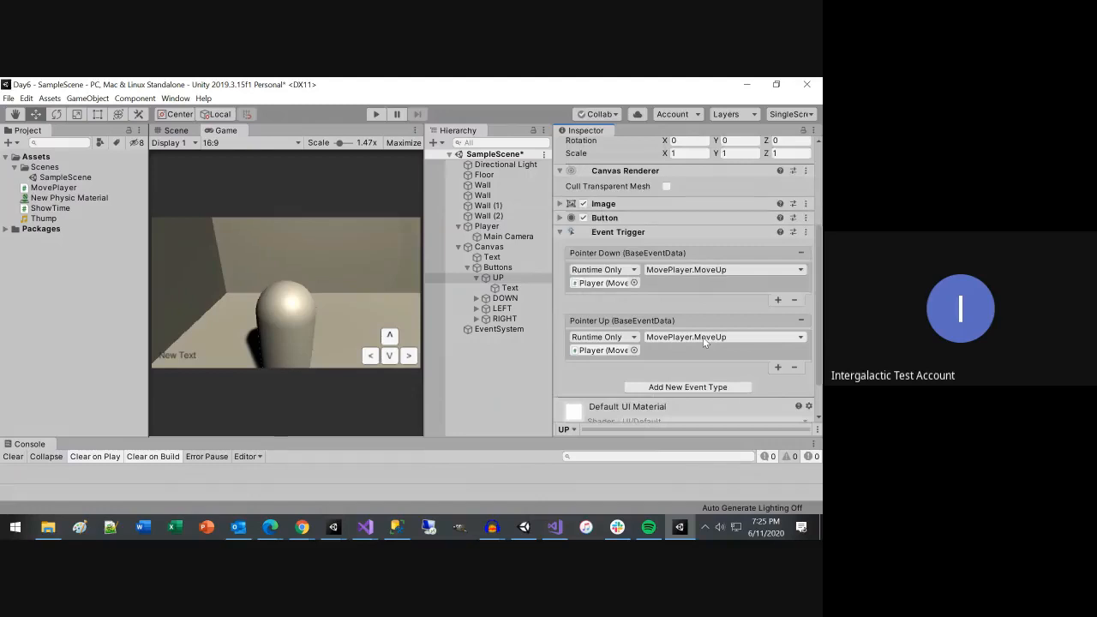
left_click(703, 336)
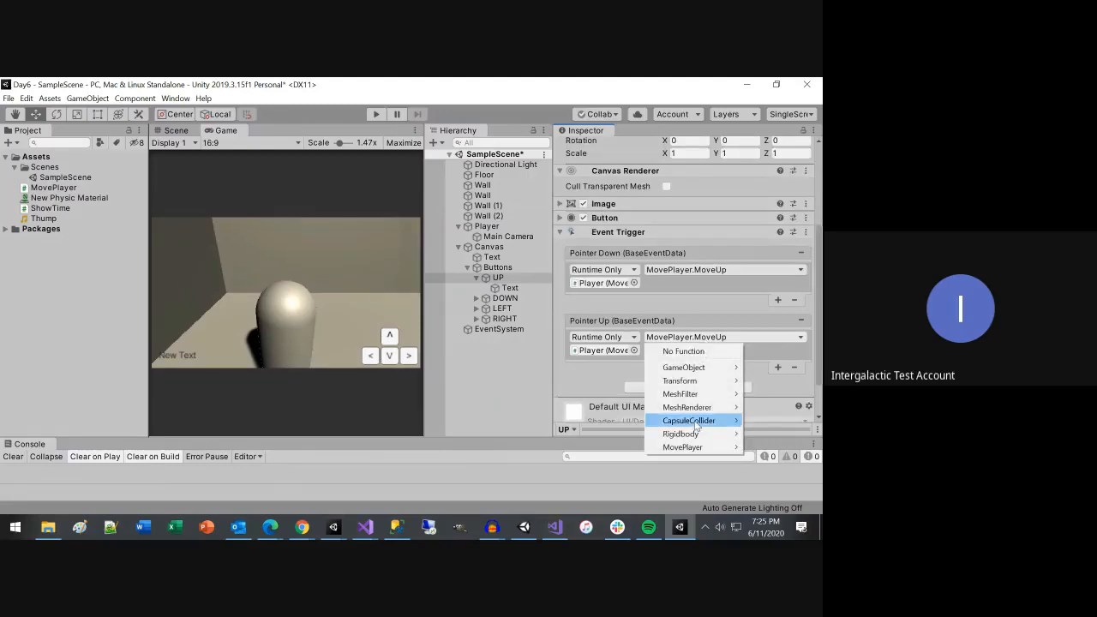
mouse_move(690, 449)
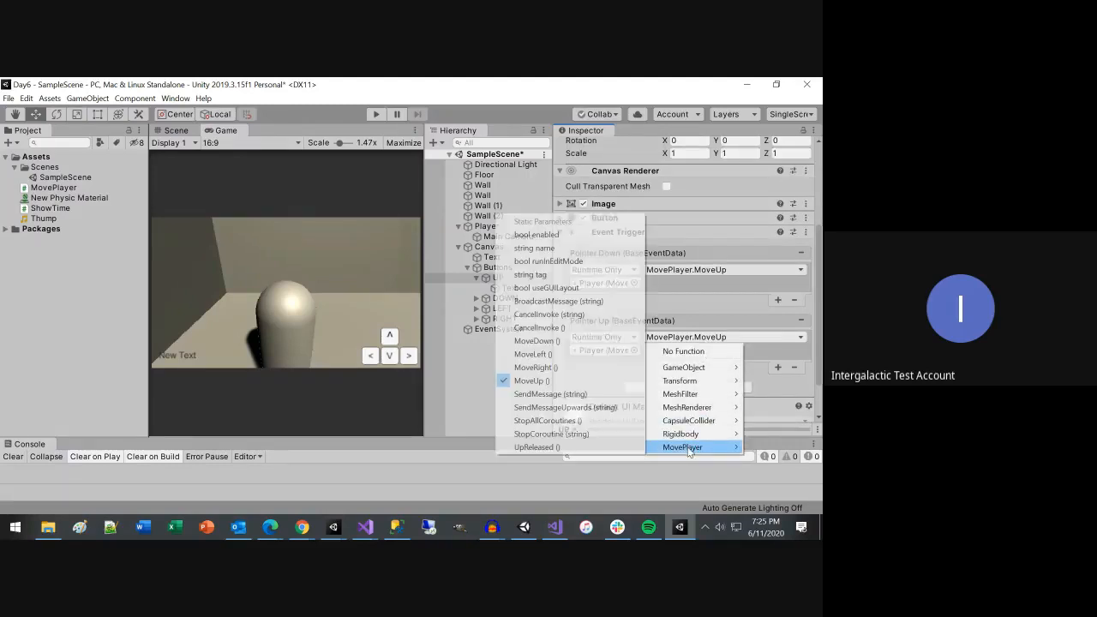
left_click(548, 447)
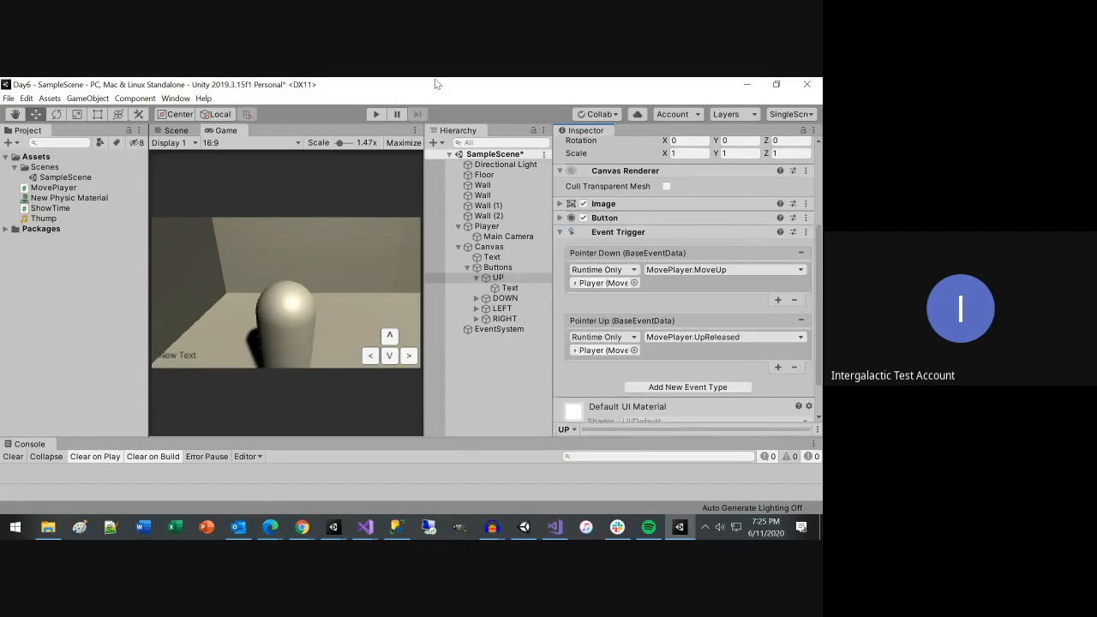
Step: Run the game, test the UP button against the AddForce breakpoint, stop debugging in Visual Studio and return to Unity
left_click(376, 114)
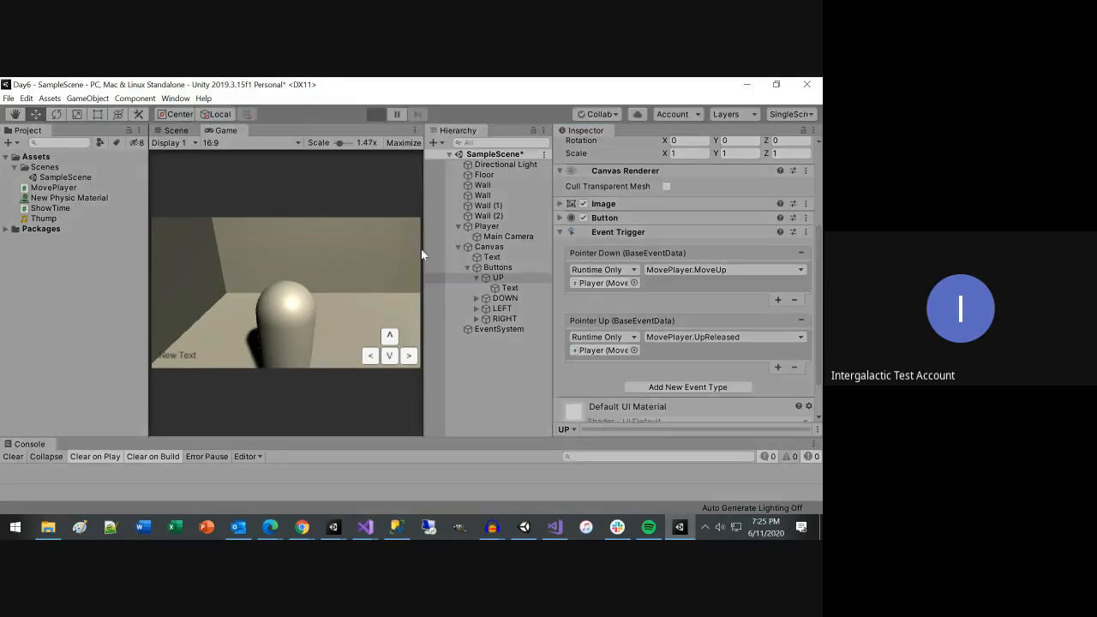
left_click(393, 336)
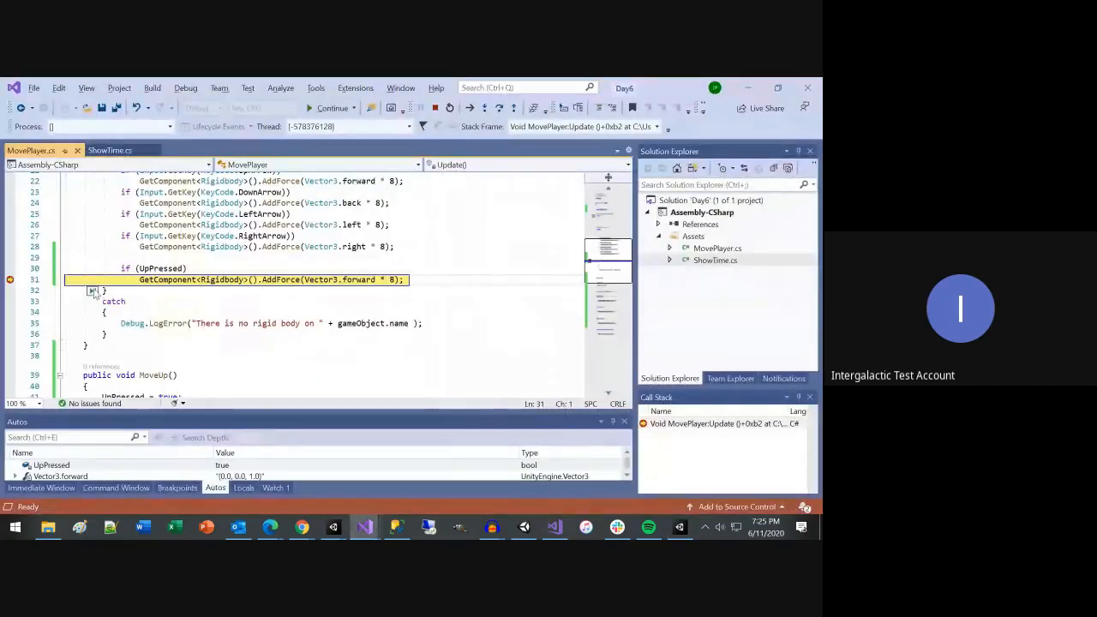
left_click(432, 106)
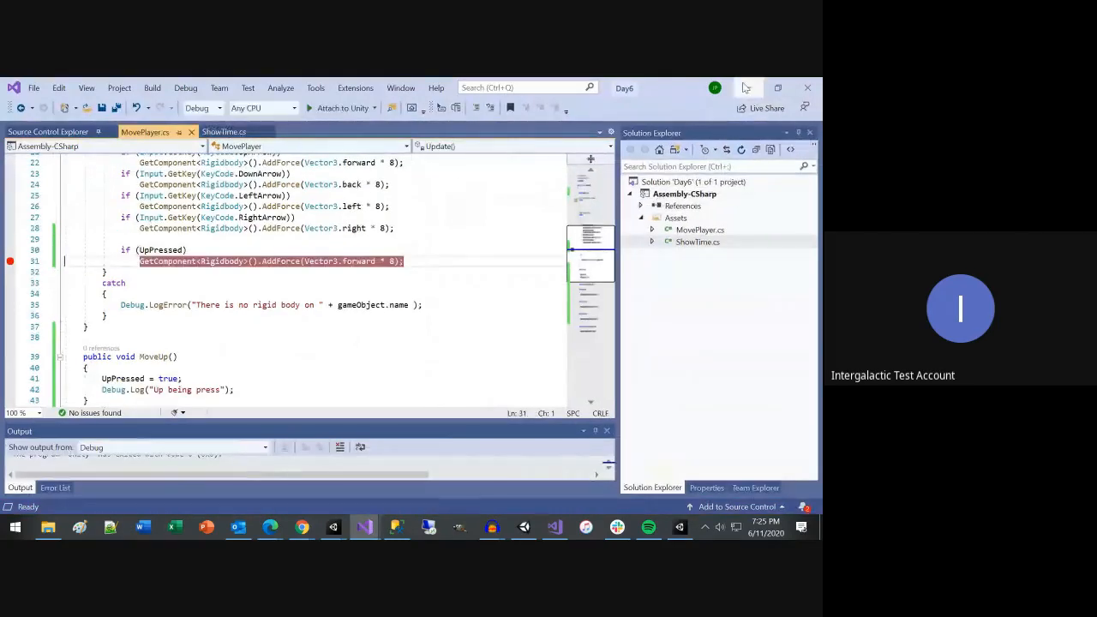
left_click(745, 87)
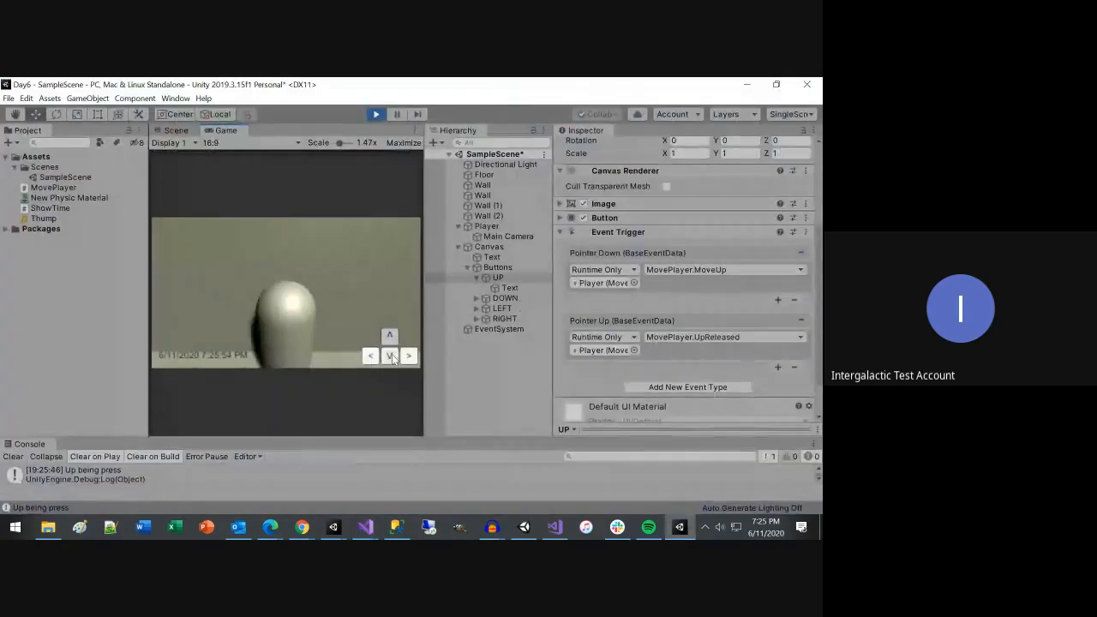
Step: Restart the game without the debugger, test the on-screen UP button again, and stop the game
left_click(377, 115)
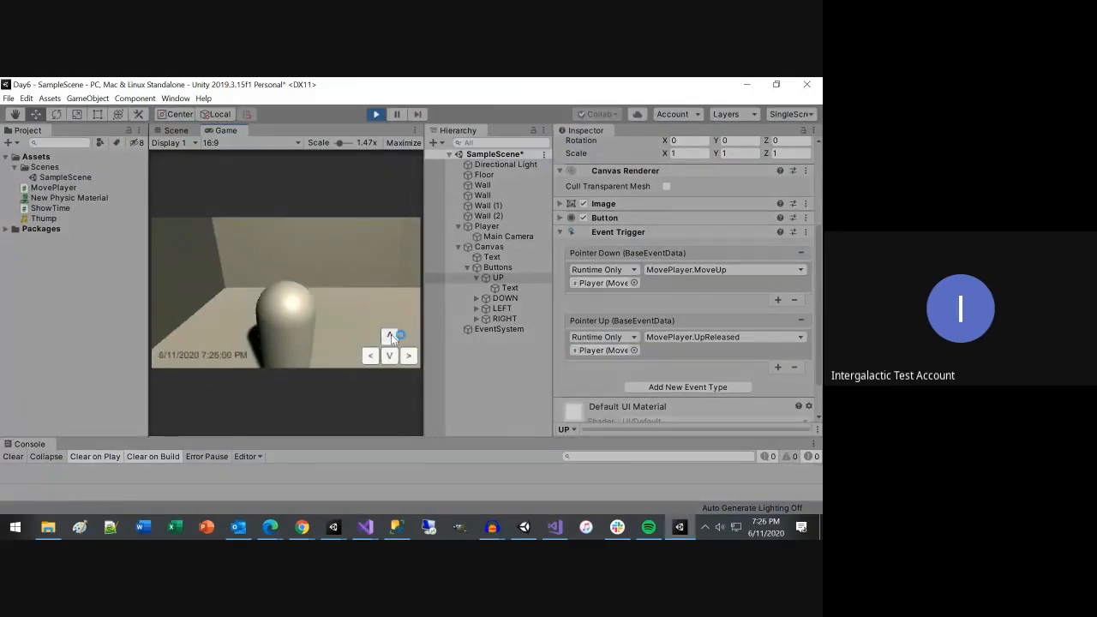
left_click(391, 334)
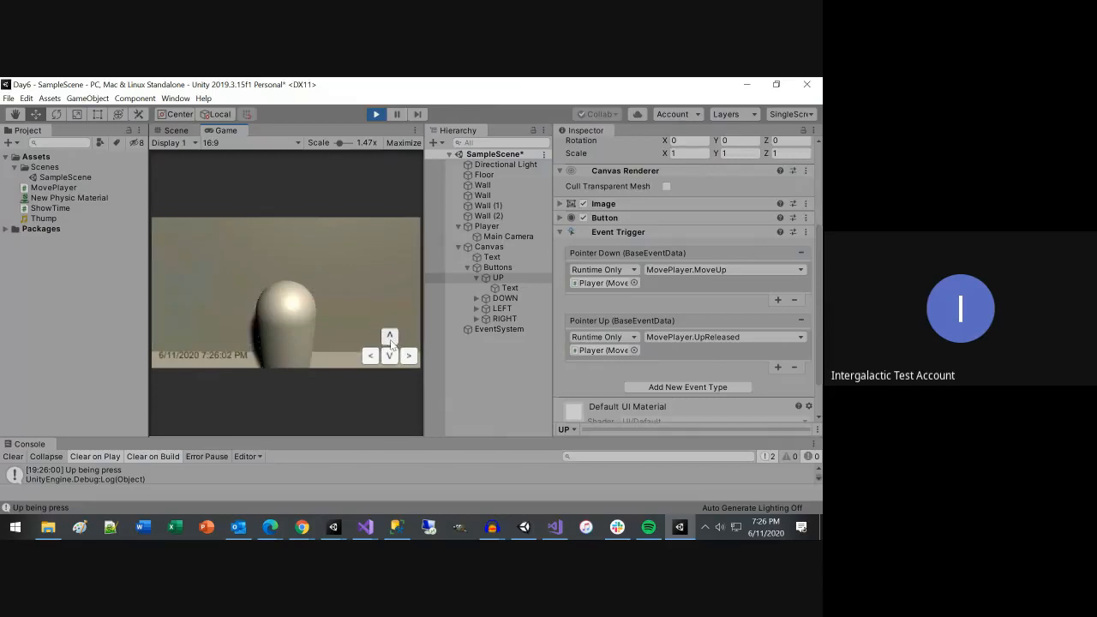
left_click(377, 113)
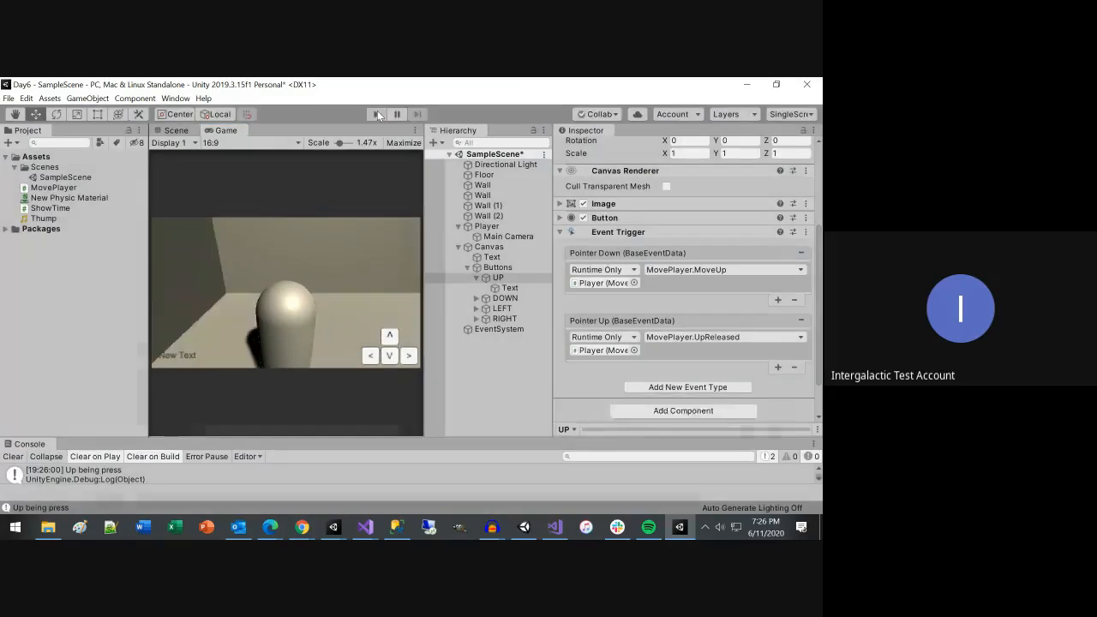
Step: Switch to Visual Studio and review the UpPressed check and the MoveUp, UpReleased, MoveDown, MoveLeft and MoveRight methods in MovePlayer.cs
key("alt+Tab")
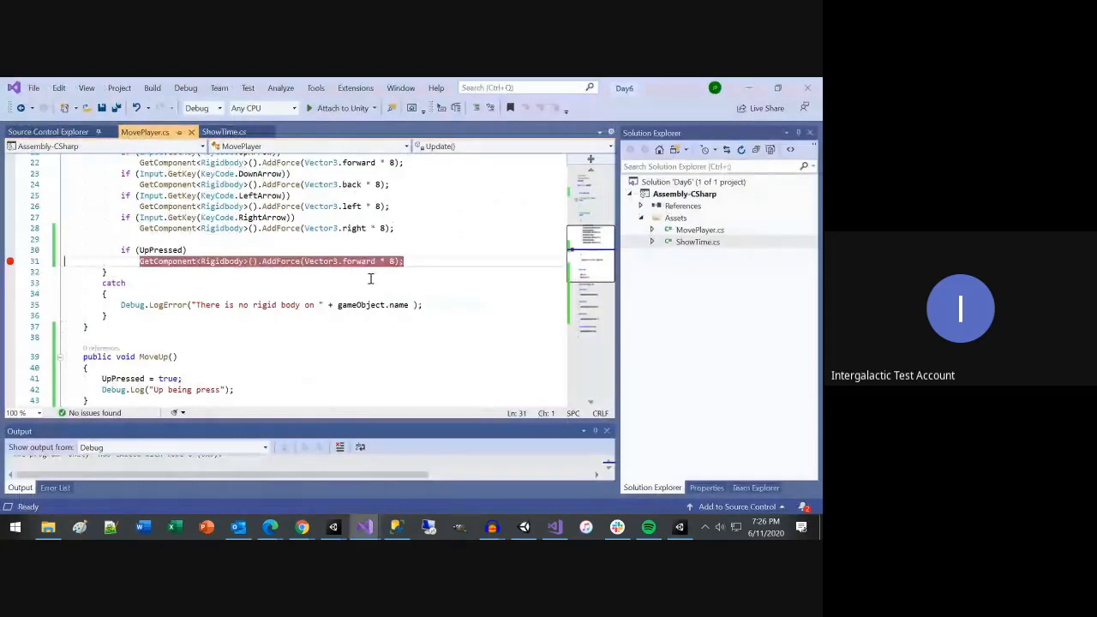
scroll(370, 278, "down", 6)
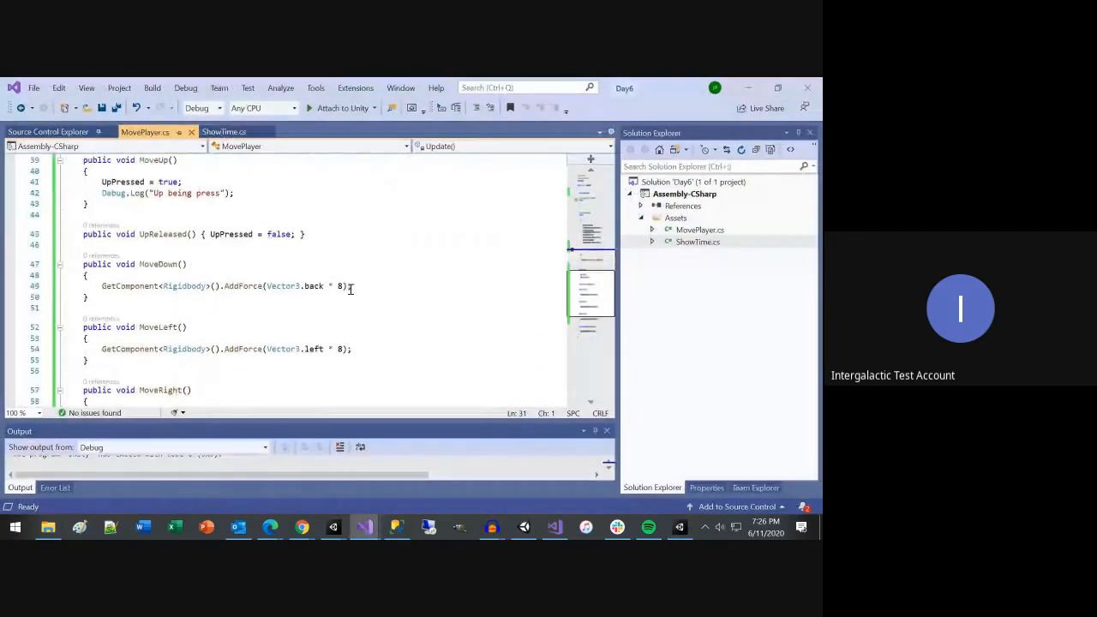
scroll(313, 232, "up", 1)
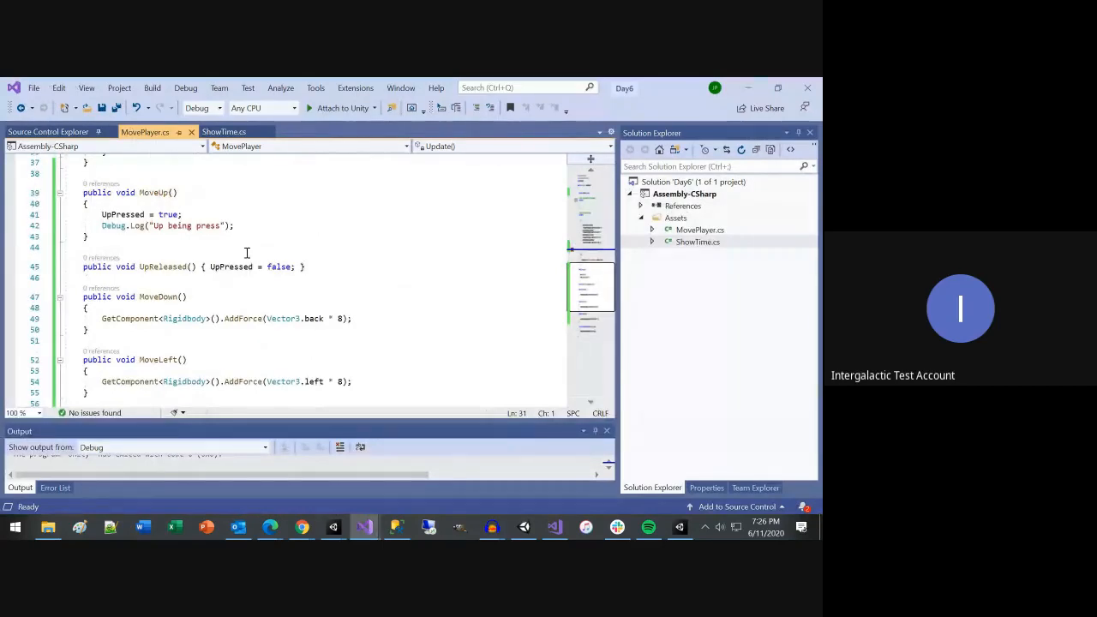
scroll(248, 252, "up", 3)
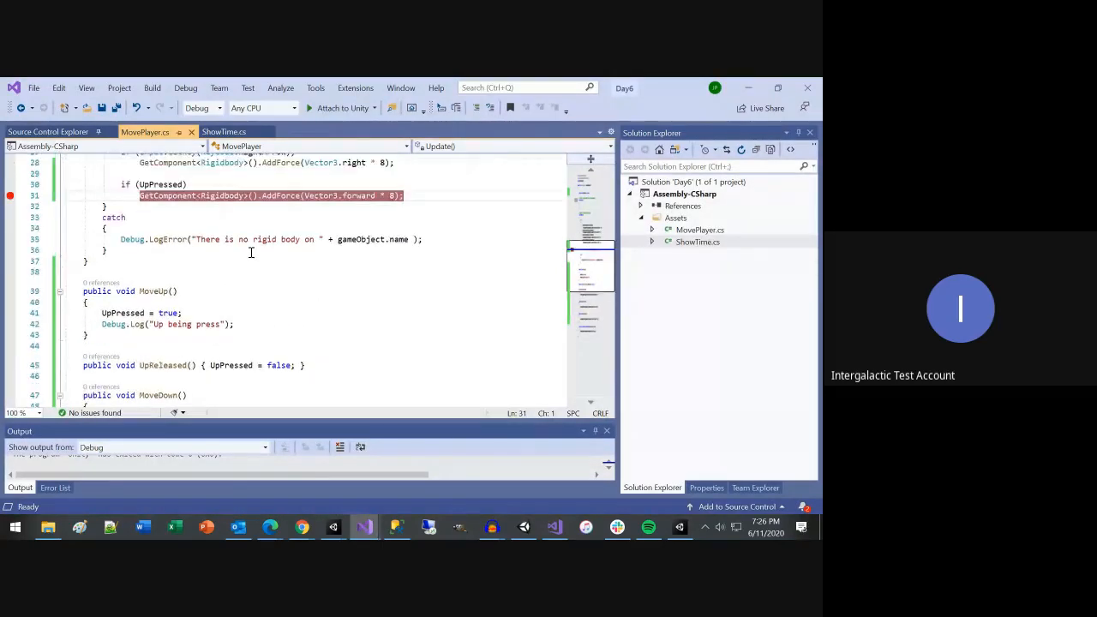
scroll(251, 252, "up", 2)
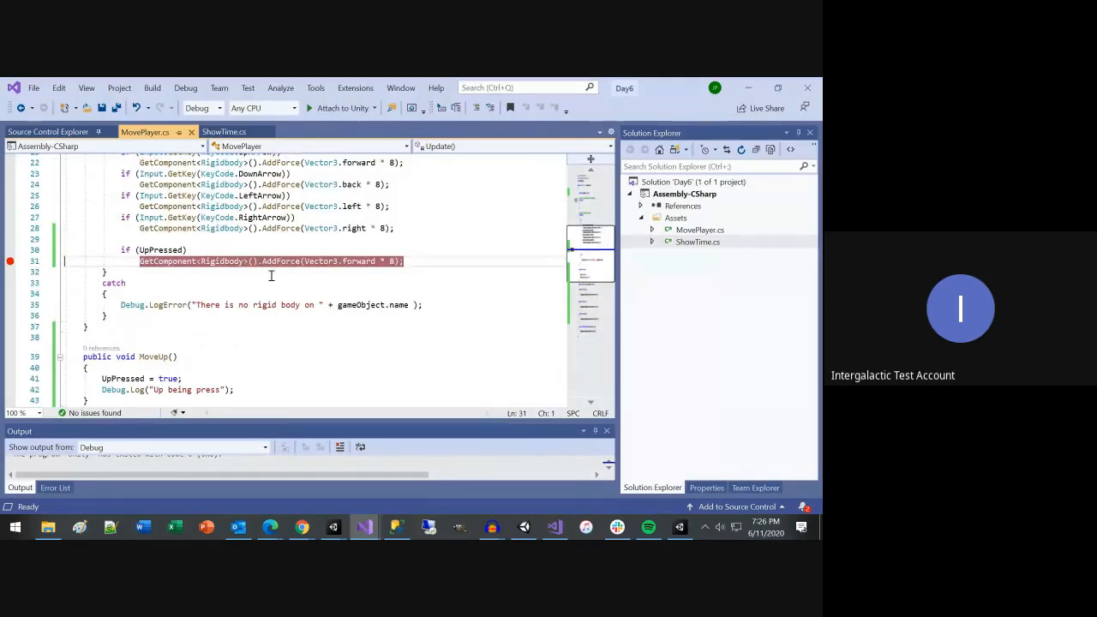
scroll(271, 275, "down", 1)
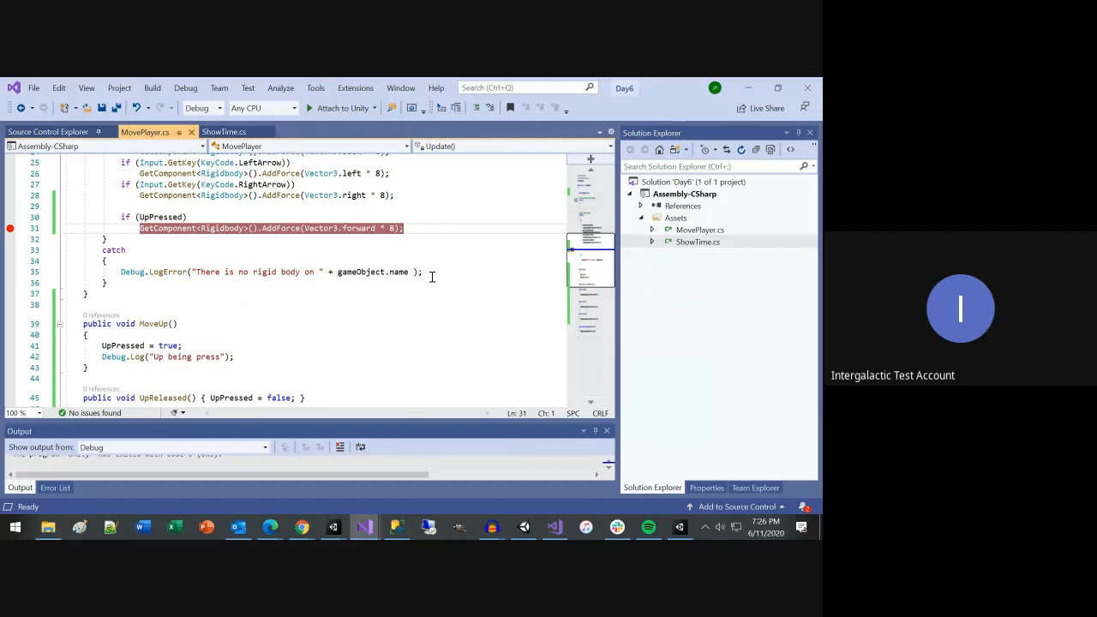
scroll(351, 290, "down", 6)
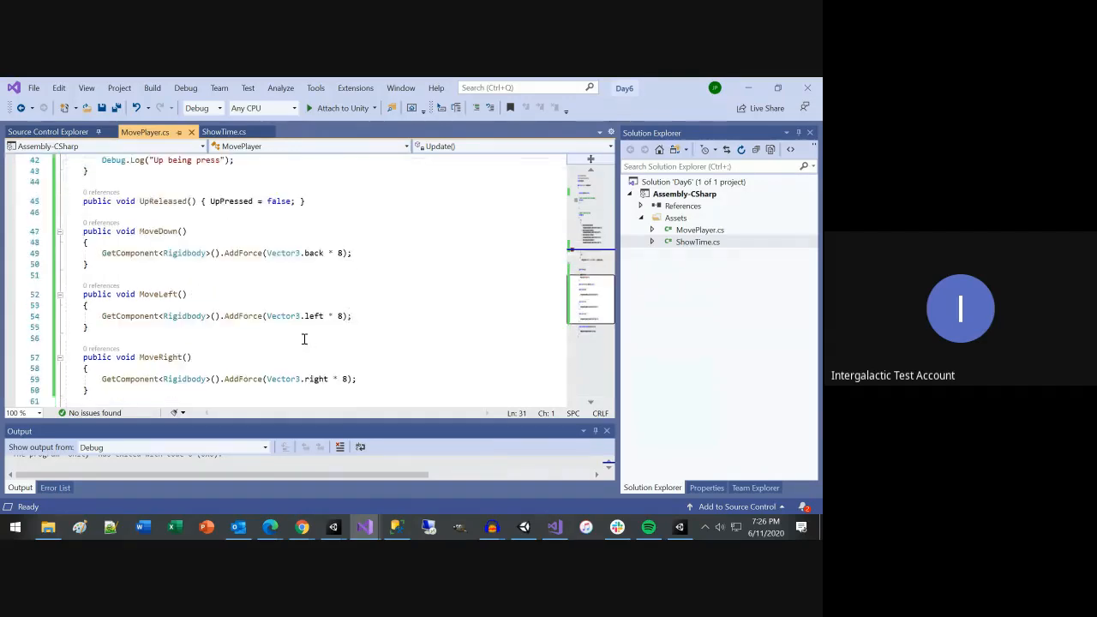
left_click(324, 203)
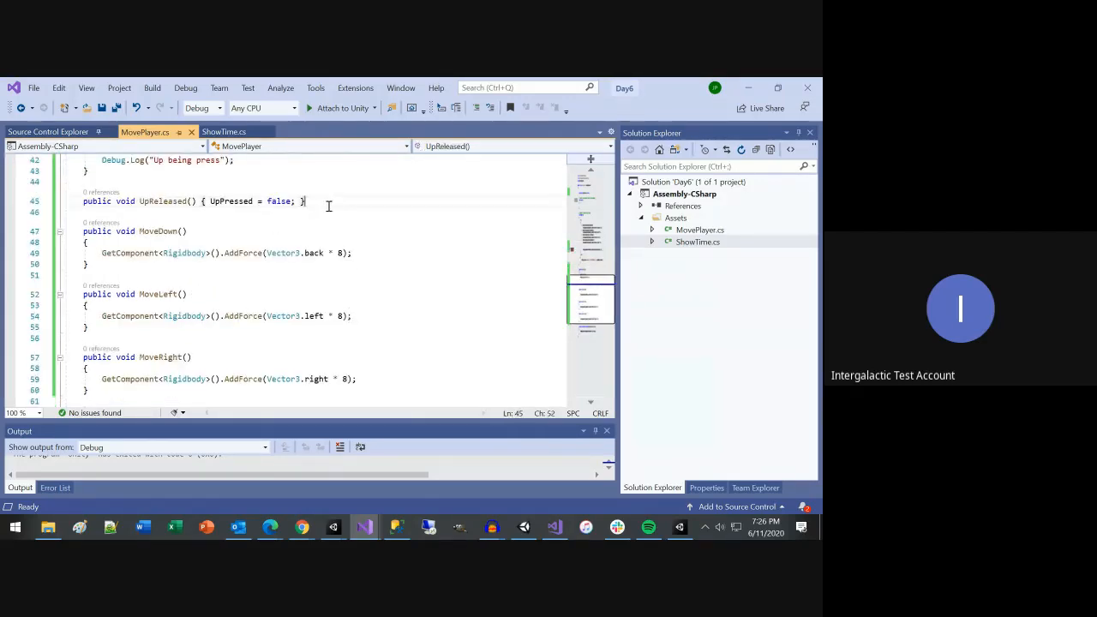
scroll(328, 206, "down", 1)
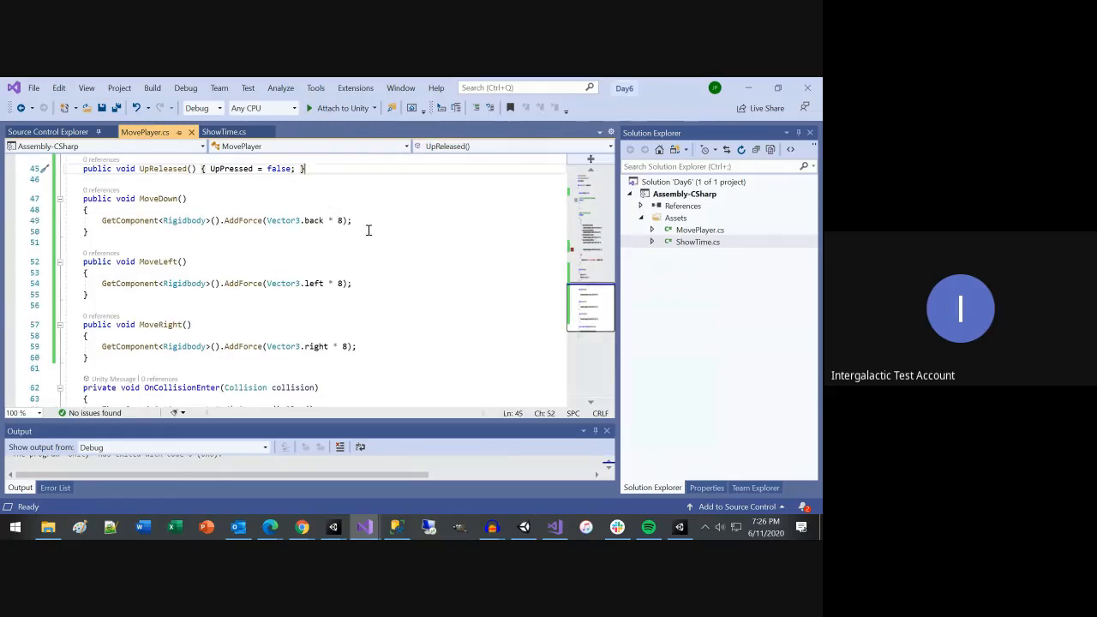
scroll(325, 248, "up", 1)
left_click(364, 261)
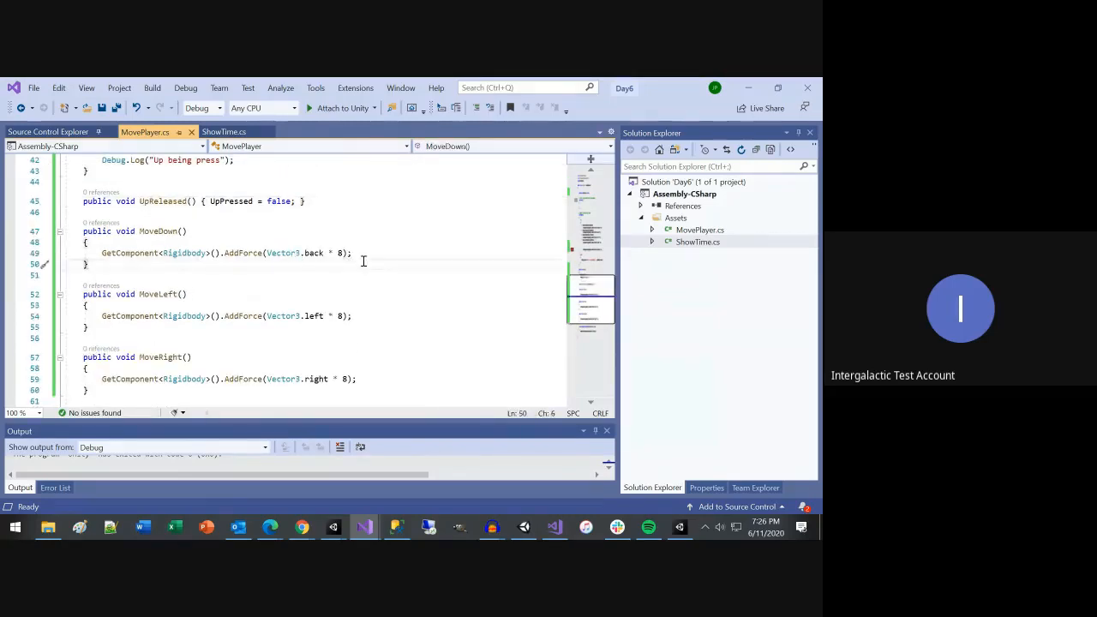
Step: Declare private bools DownPressed and LeftPressed, both set to false, below the UpPressed field in the MovePlayer class
scroll(363, 261, "up", 13)
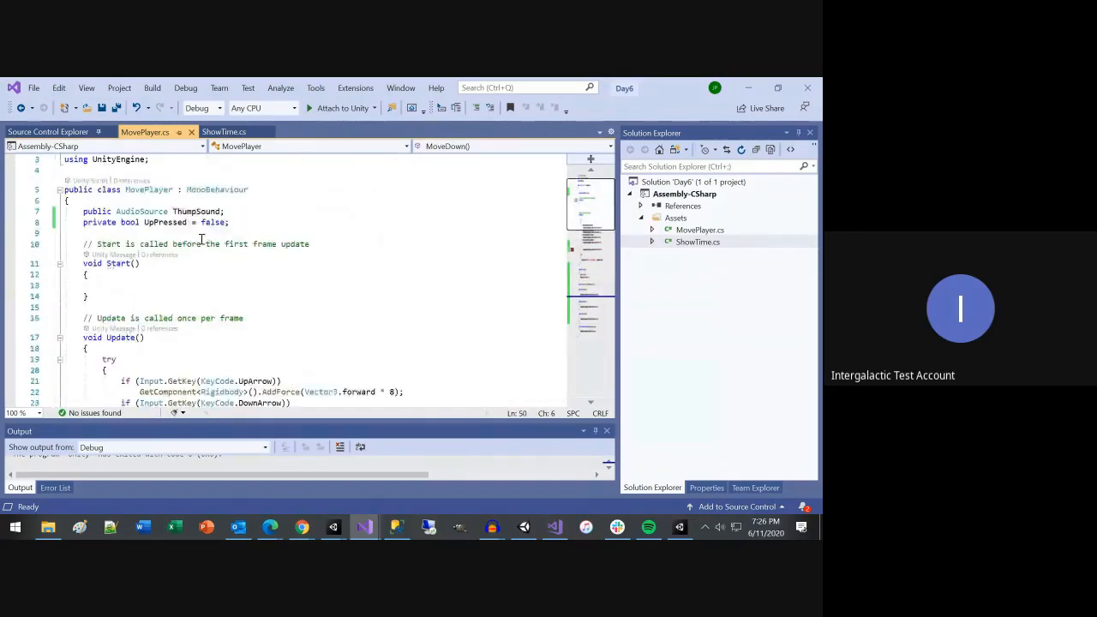
left_click(249, 221)
key("Return")
type("pr")
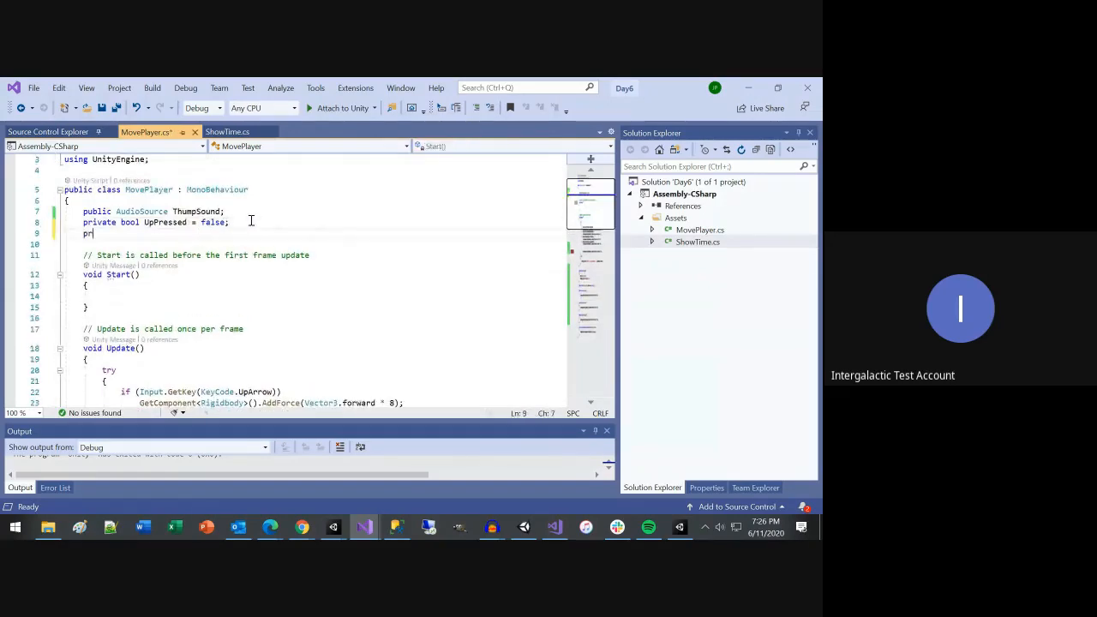
type("ivate bool DownPr")
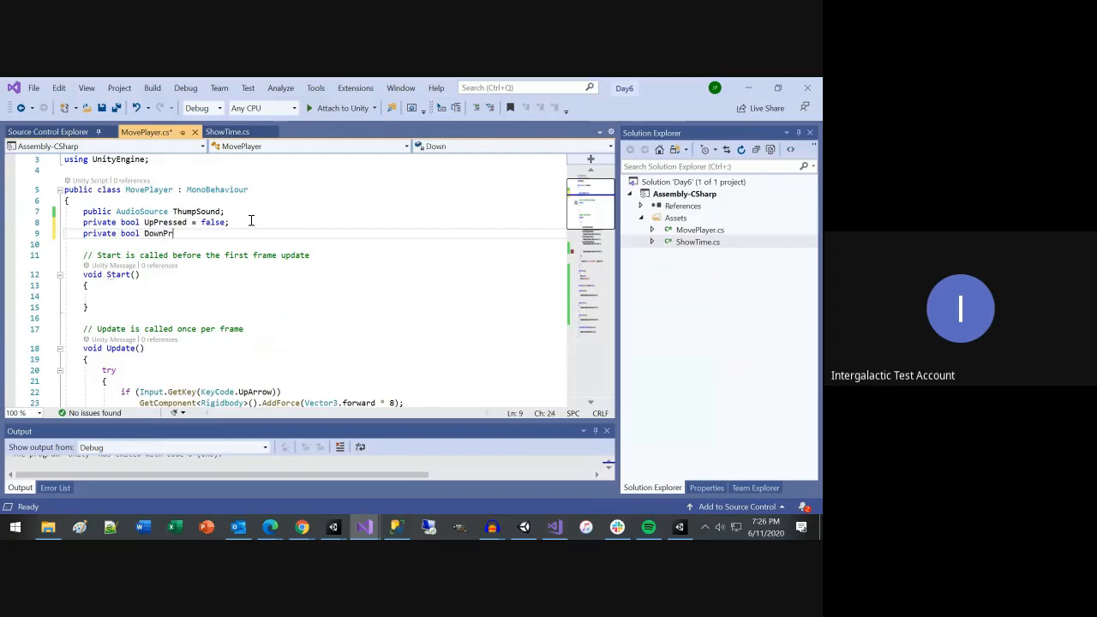
type("essed = false")
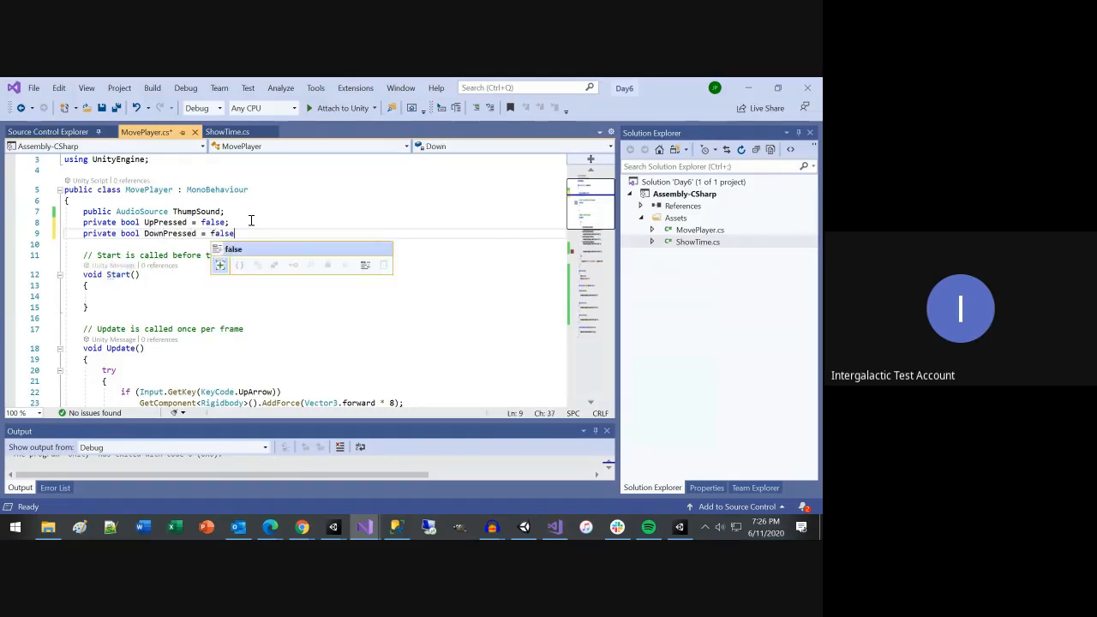
type(";")
key("Return")
type("private ")
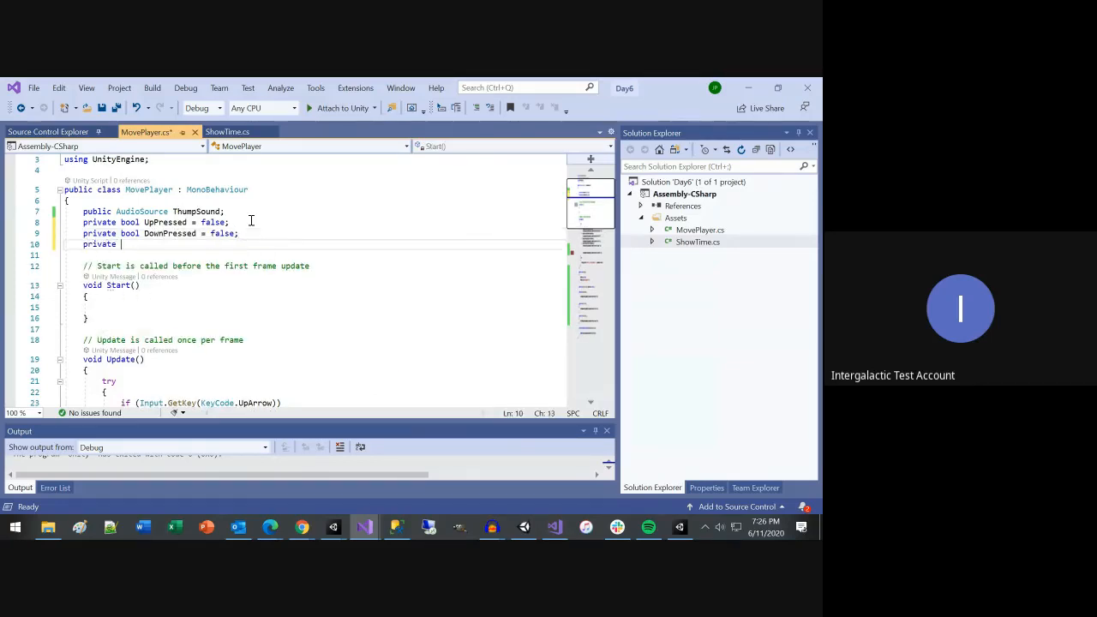
type("bool LeftPressed = false;")
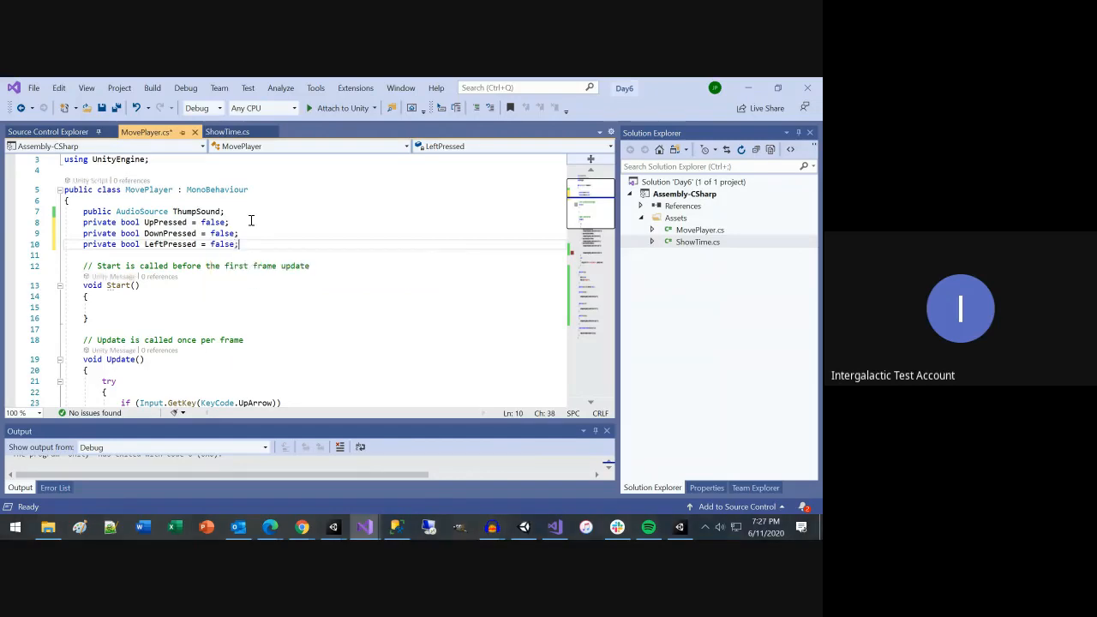
Step: Declare a private bool RightPressed set to false below the LeftPressed field
key("Return")
type("poriva")
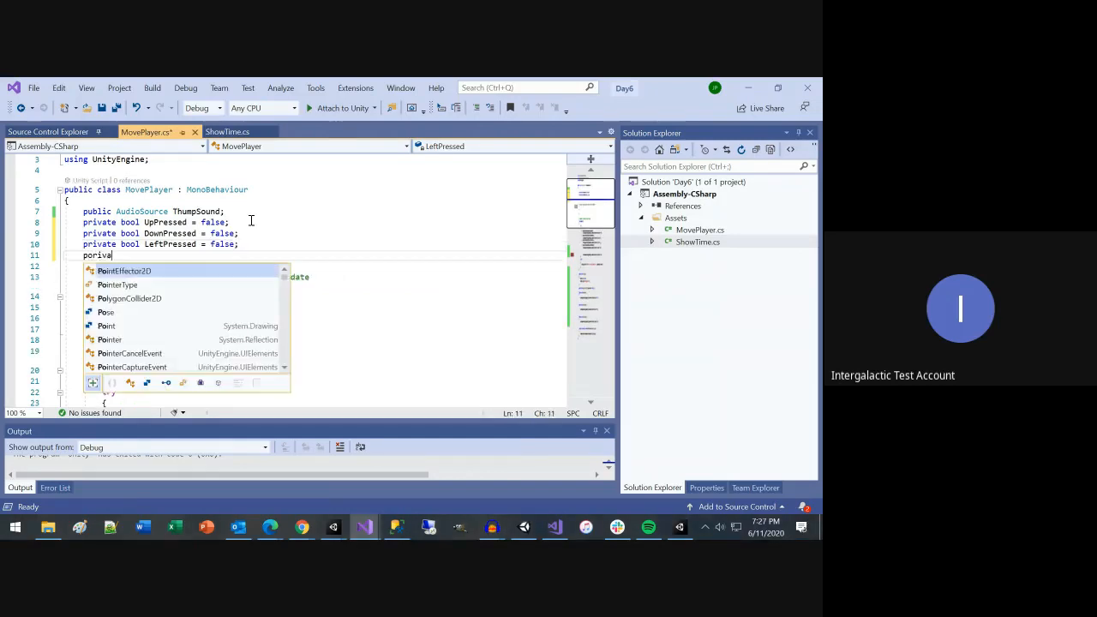
key("BackSpace")
key("BackSpace")
key("BackSpace")
key("BackSpace")
key("BackSpace")
type("rivate ")
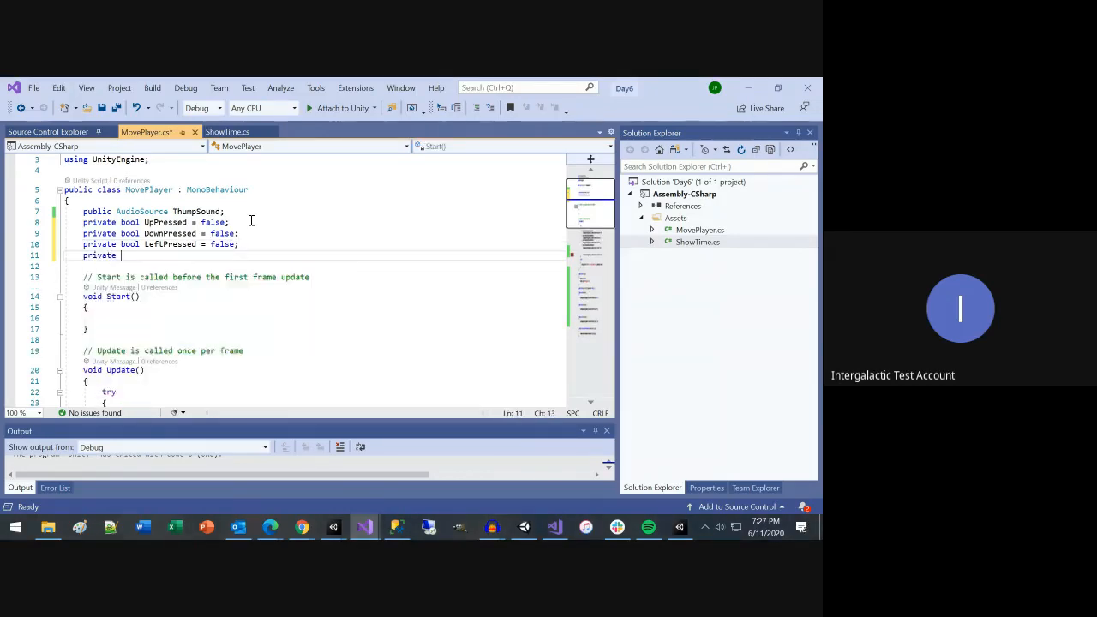
type("bool RightP")
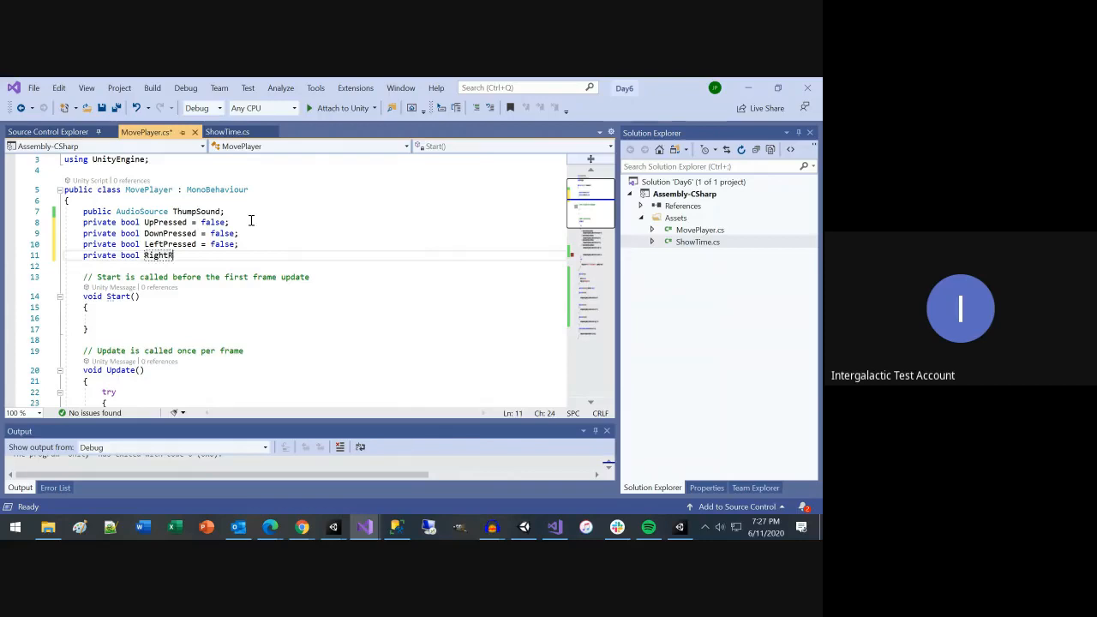
type("ressed = false;")
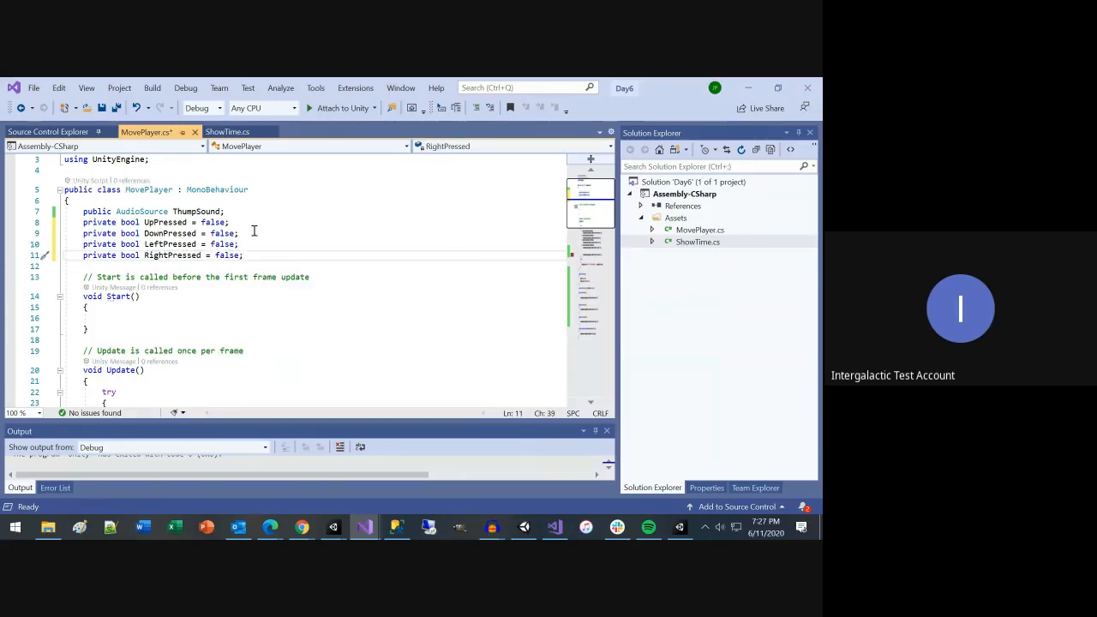
Step: Copy the DownArrow, LeftArrow and RightArrow checks with their AddForce lines to below the UpPressed block in Update
scroll(255, 233, "down", 2)
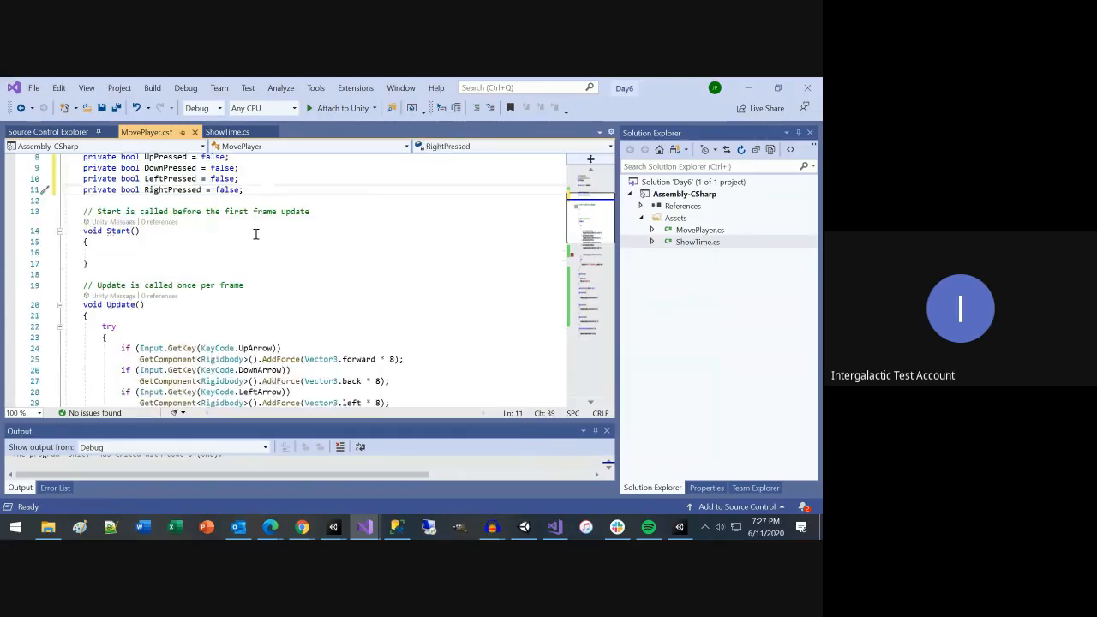
scroll(255, 233, "down", 4)
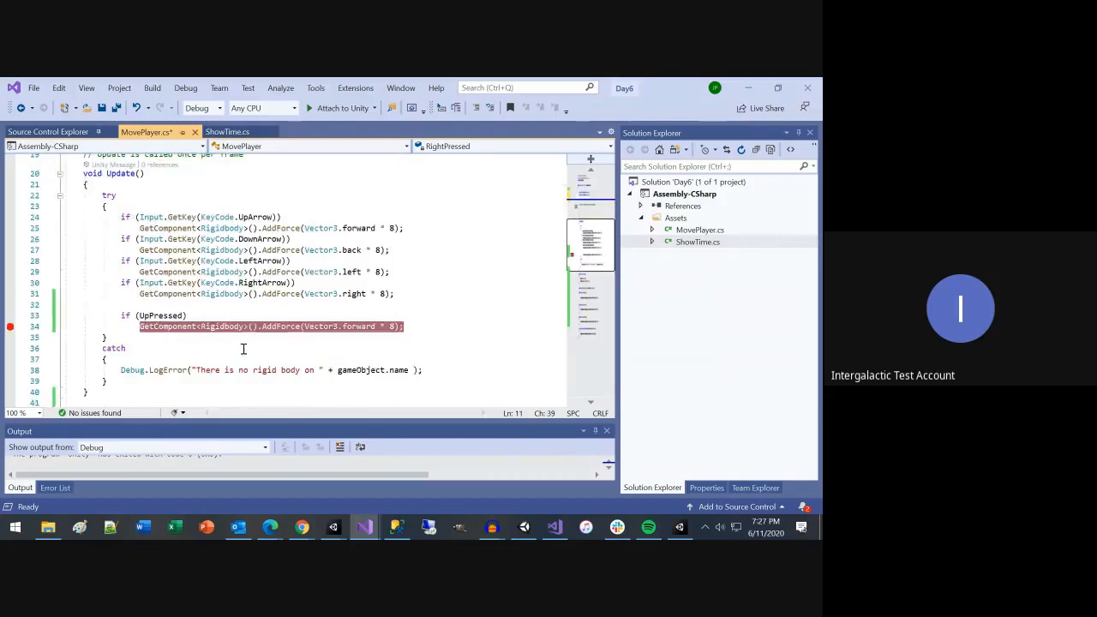
double_click(167, 327)
key("End")
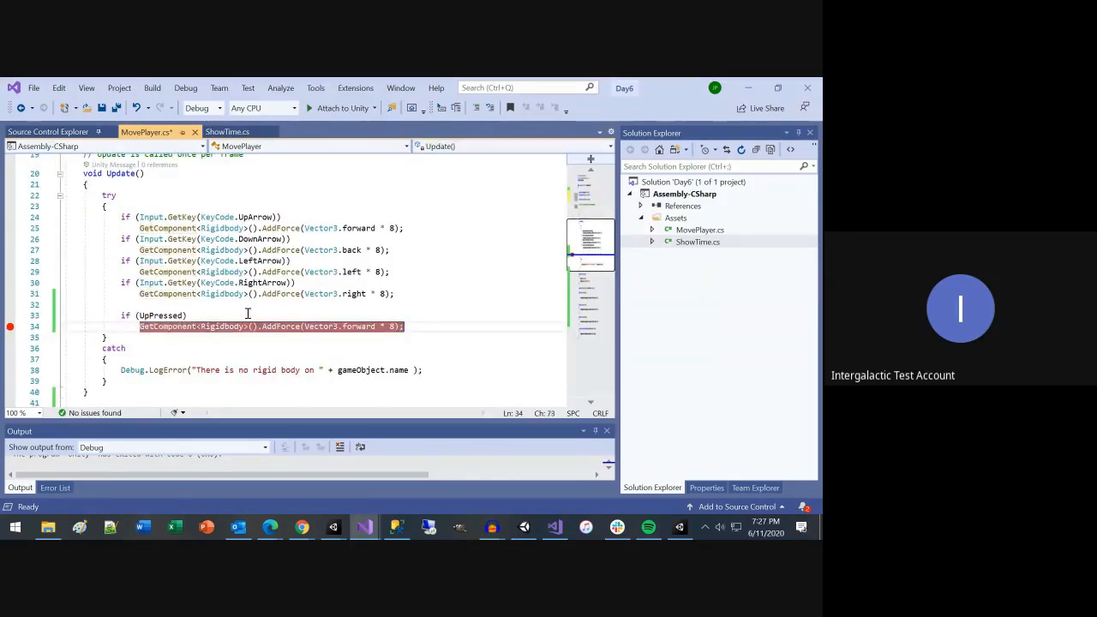
key("Return")
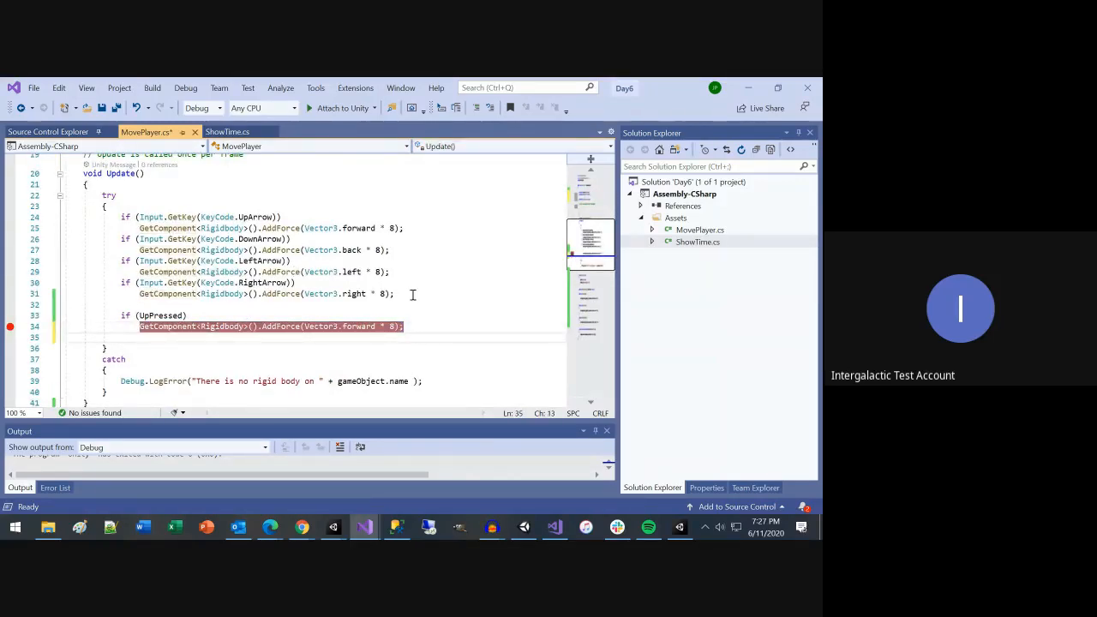
left_click_drag(396, 294, 121, 240)
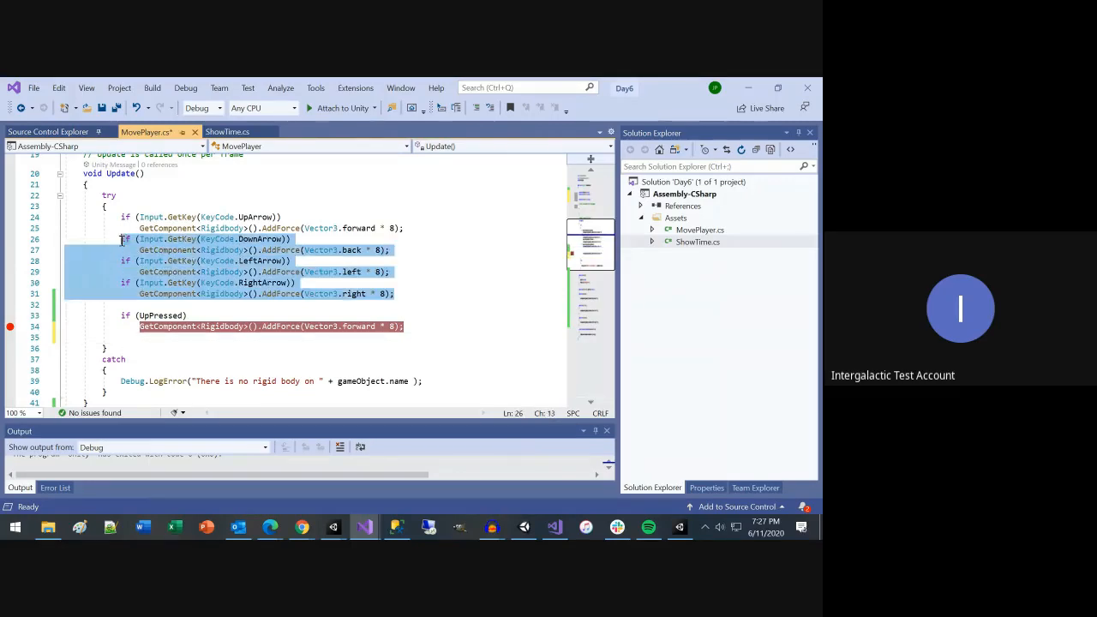
key("ctrl+c")
left_click(150, 337)
key("ctrl+v")
Step: Replace the Input.GetKey condition of the copied DownArrow check with DownPressed
left_click(158, 338)
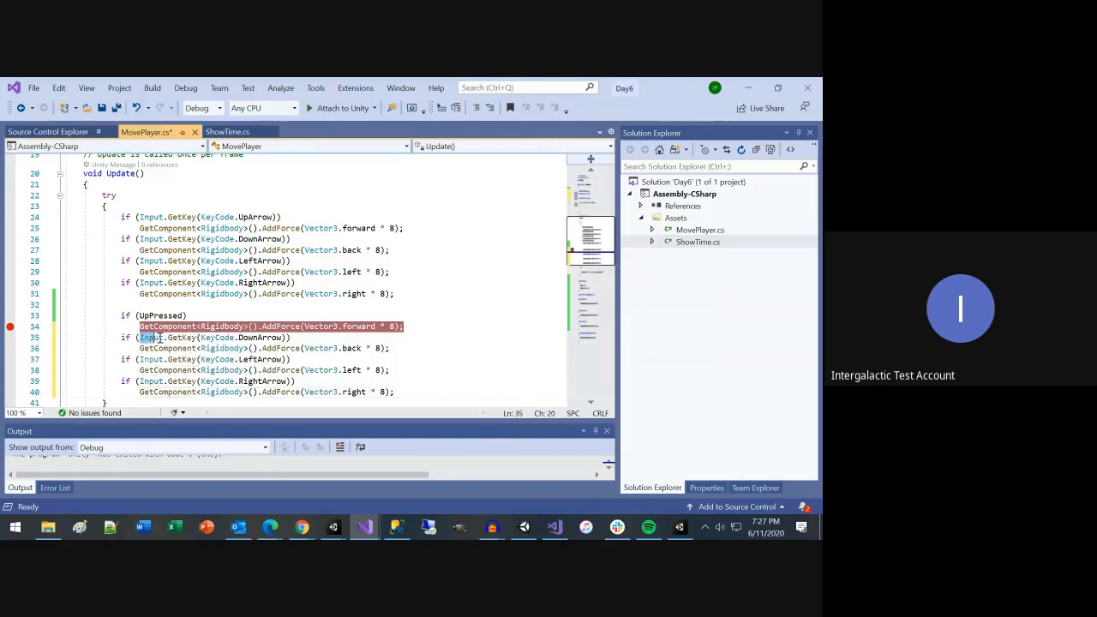
left_click_drag(158, 339, 289, 337)
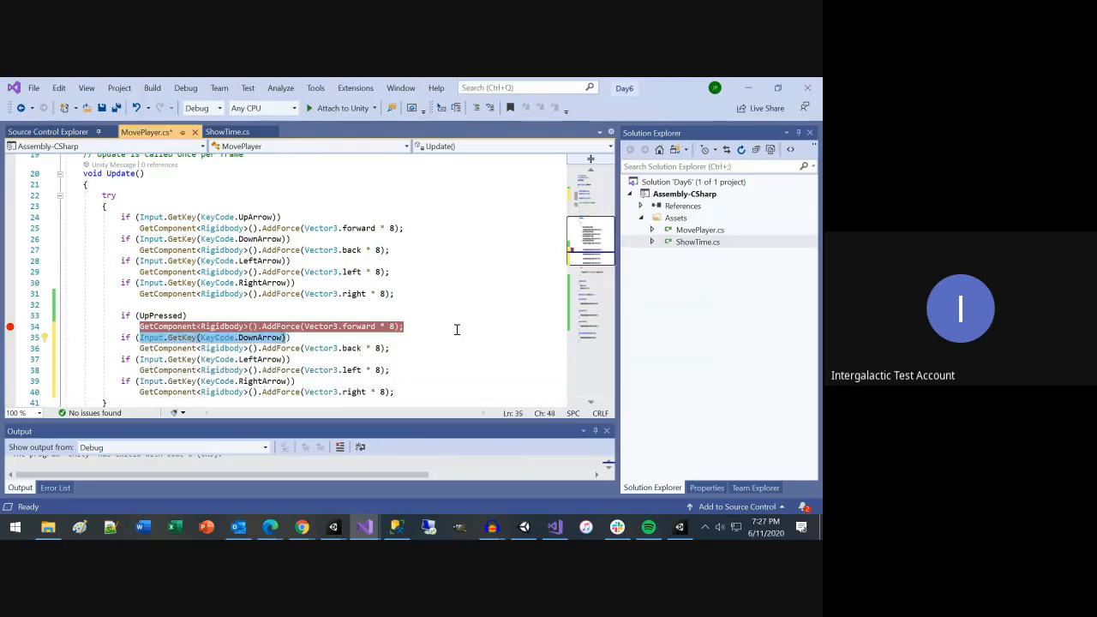
key("BackSpace")
type("UP")
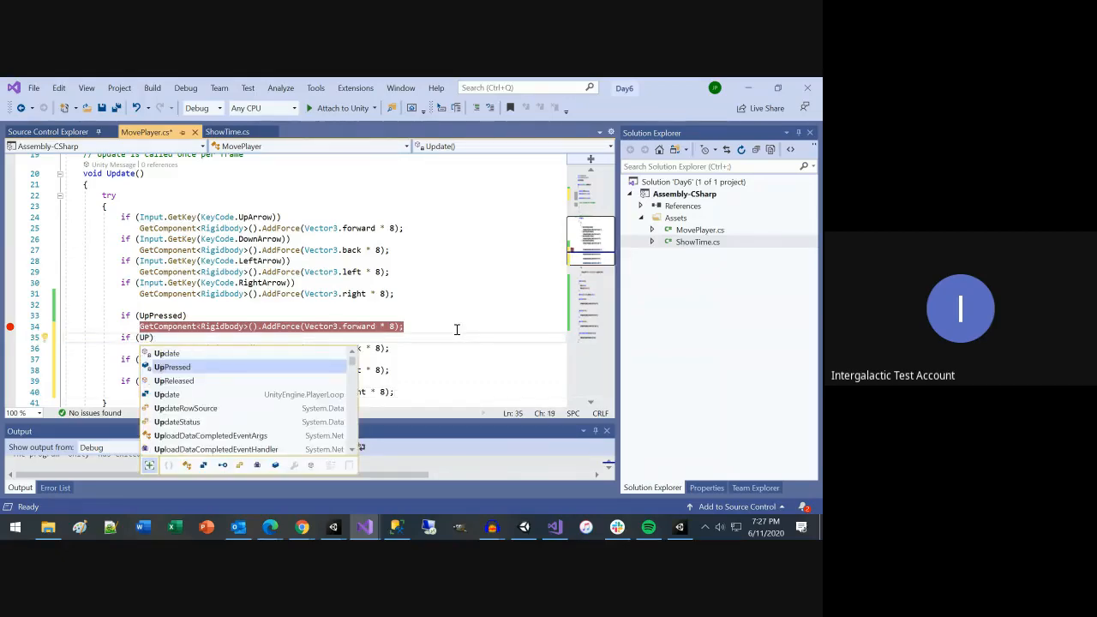
key("BackSpace")
key("BackSpace")
type("Dp")
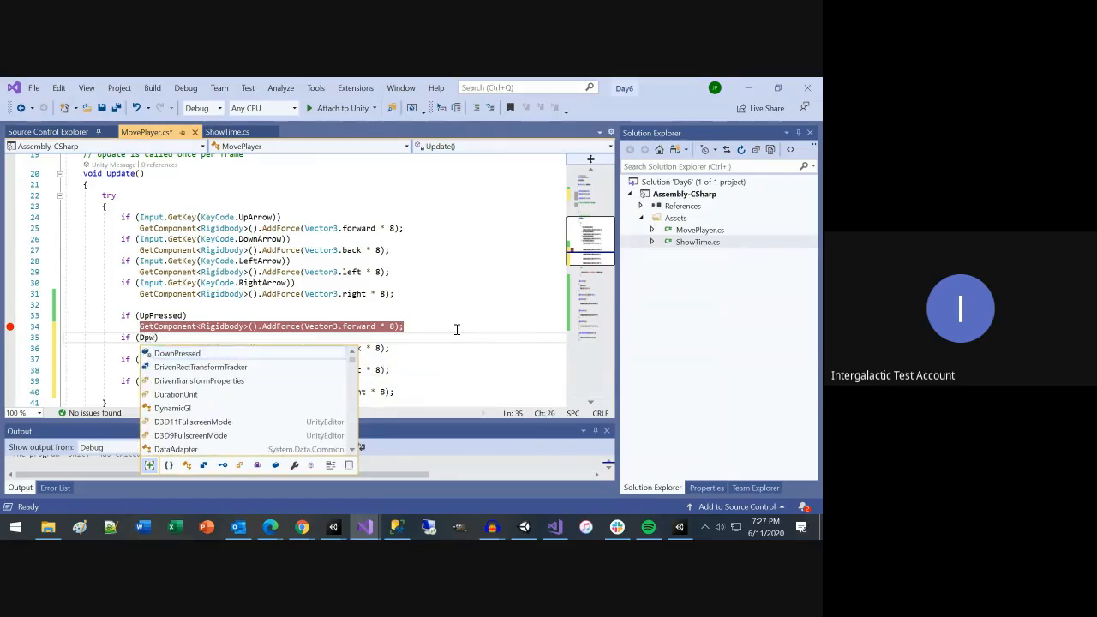
type("w")
key("Tab")
Step: Replace the Input.GetKey condition of the copied LeftArrow check with LeftPressed
key("Down")
key("Down")
key("Home")
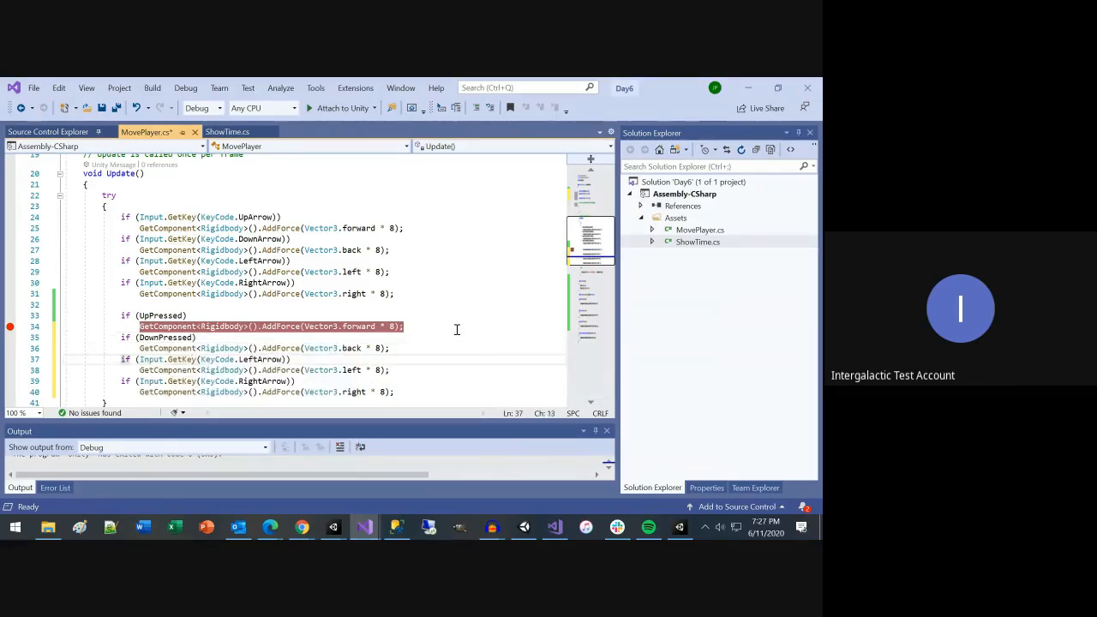
key("Right")
key("Right")
key("Right")
key("Right")
key("shift+End")
key("shift+Left")
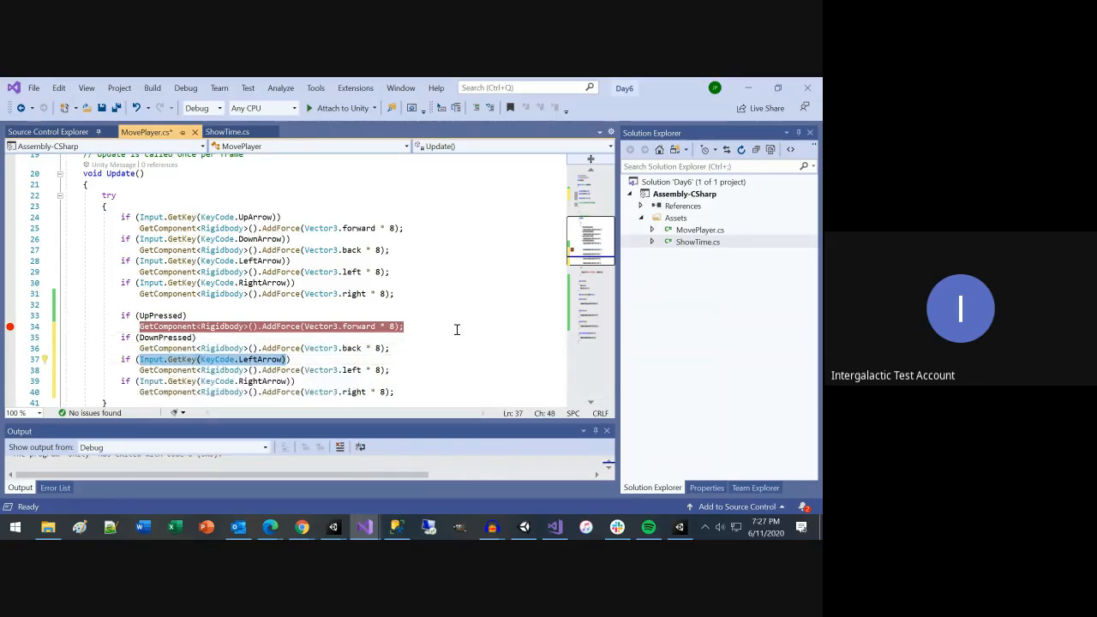
key("BackSpace")
type("Left")
key("Tab")
Step: Replace the Input.GetKey condition of the copied RightArrow check with RightPressed and save the script
key("Down")
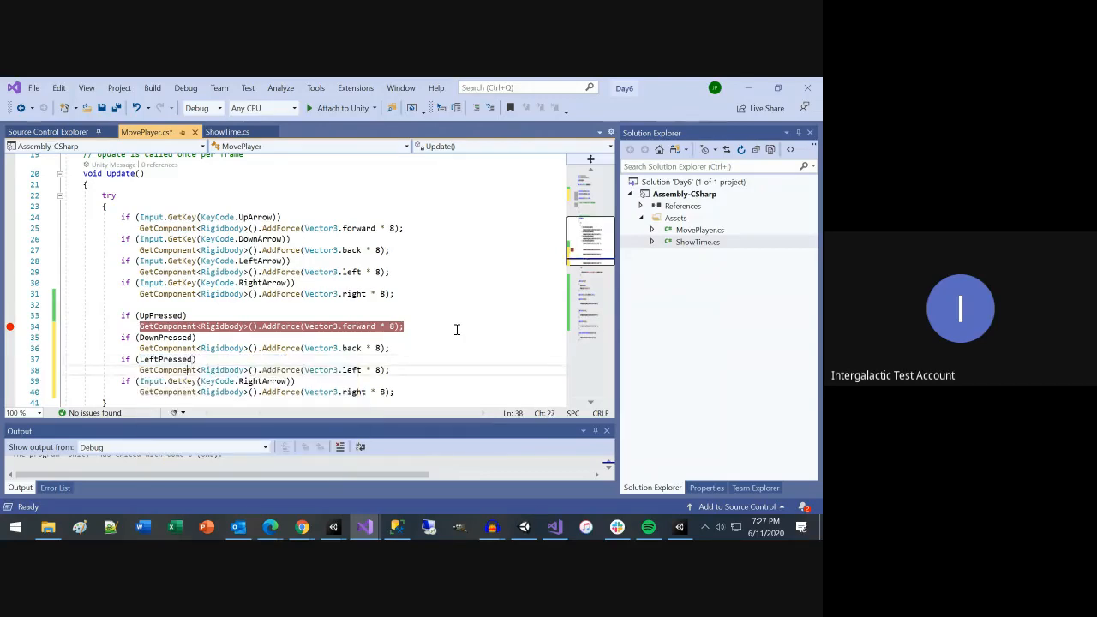
key("Down")
key("Home")
key("Right")
key("Right")
key("Right")
key("Right")
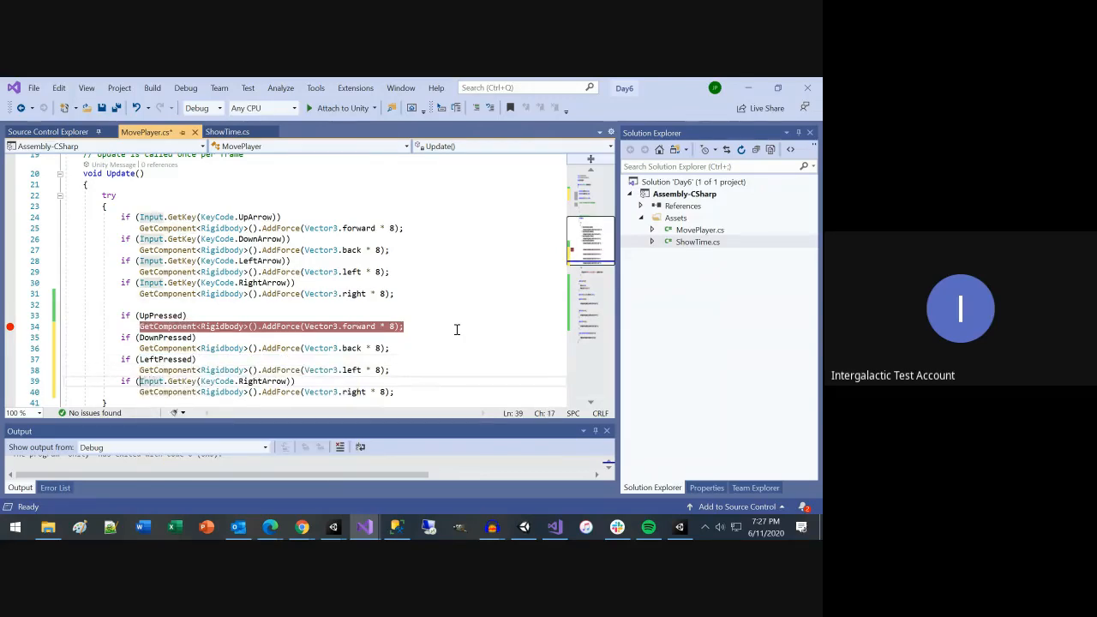
key("shift+End")
key("shift+Left")
key("BackSpace")
type("Right")
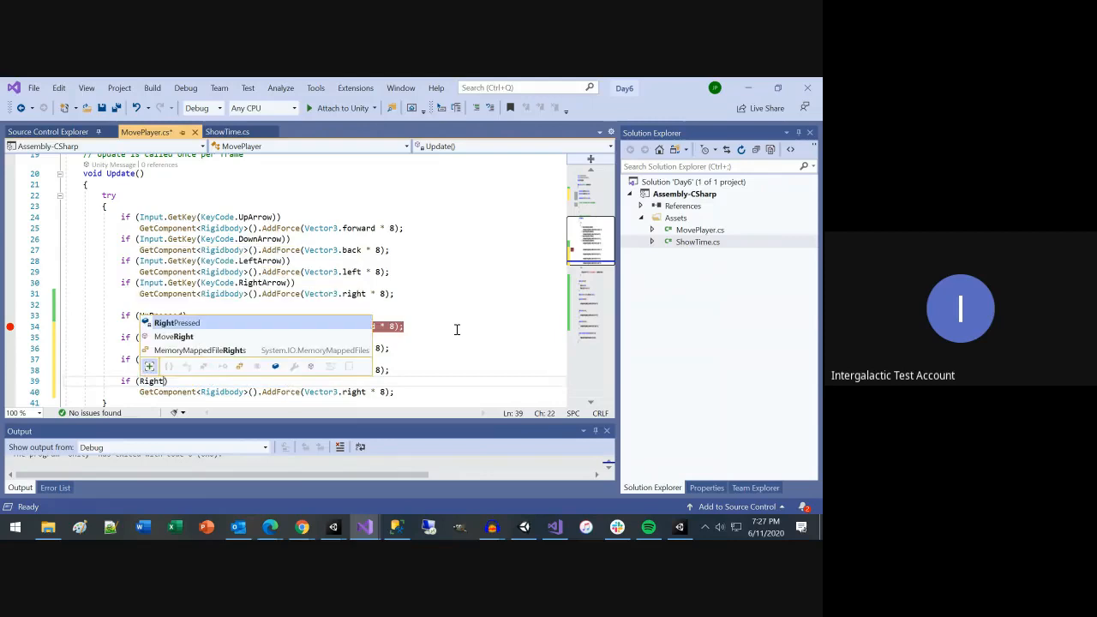
key("Tab")
key("ctrl+s")
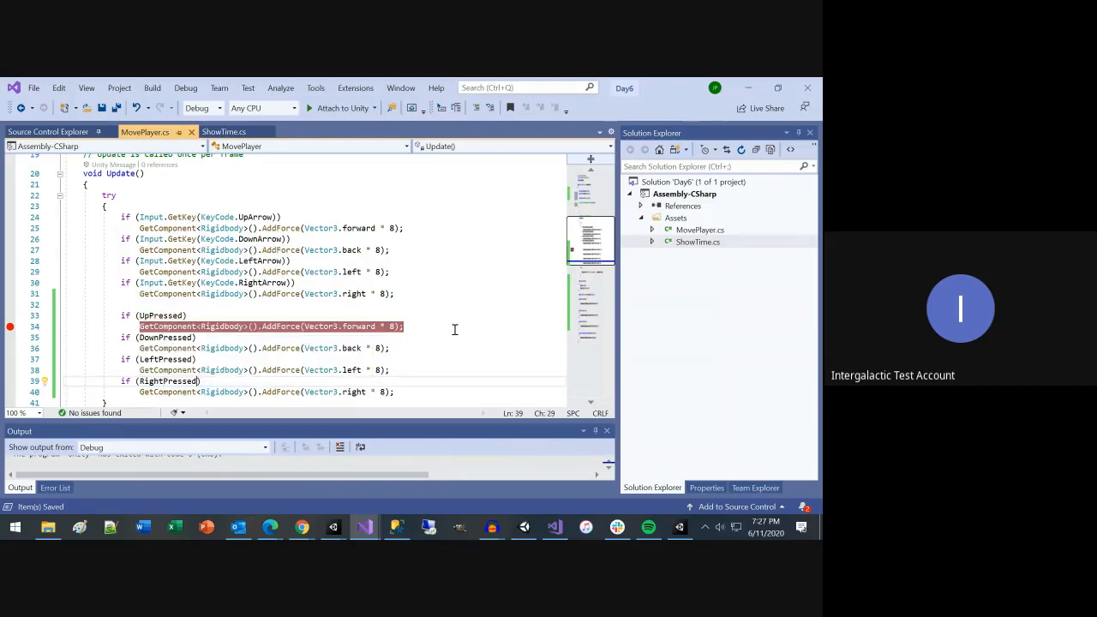
Step: Replace the AddForce statement in the MoveDown method with DownPressed = true;
scroll(428, 335, "down", 4)
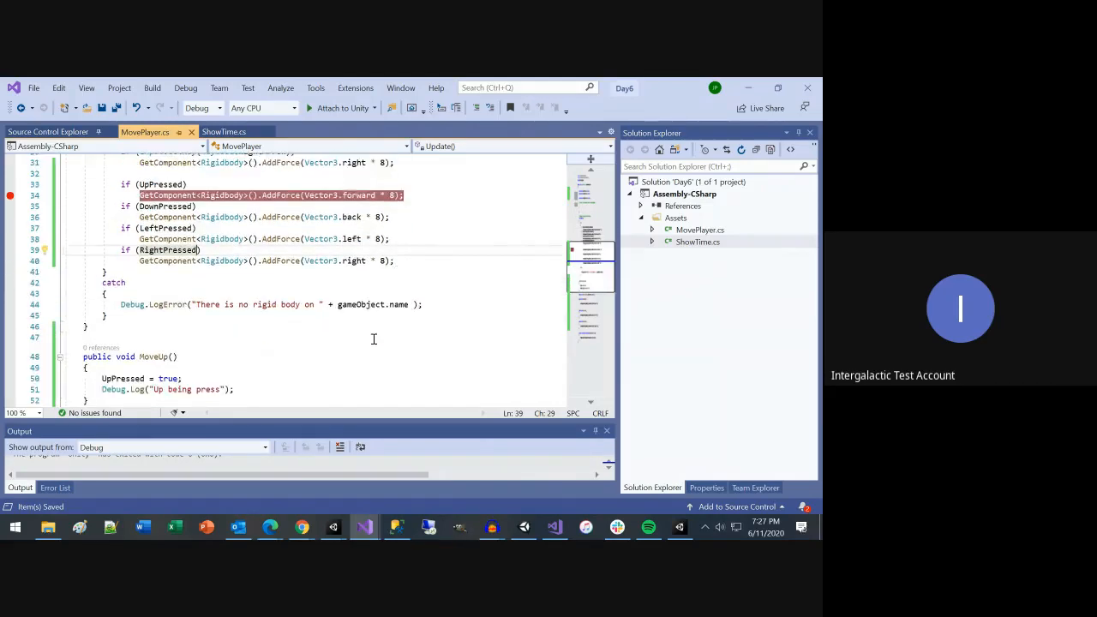
scroll(374, 339, "down", 4)
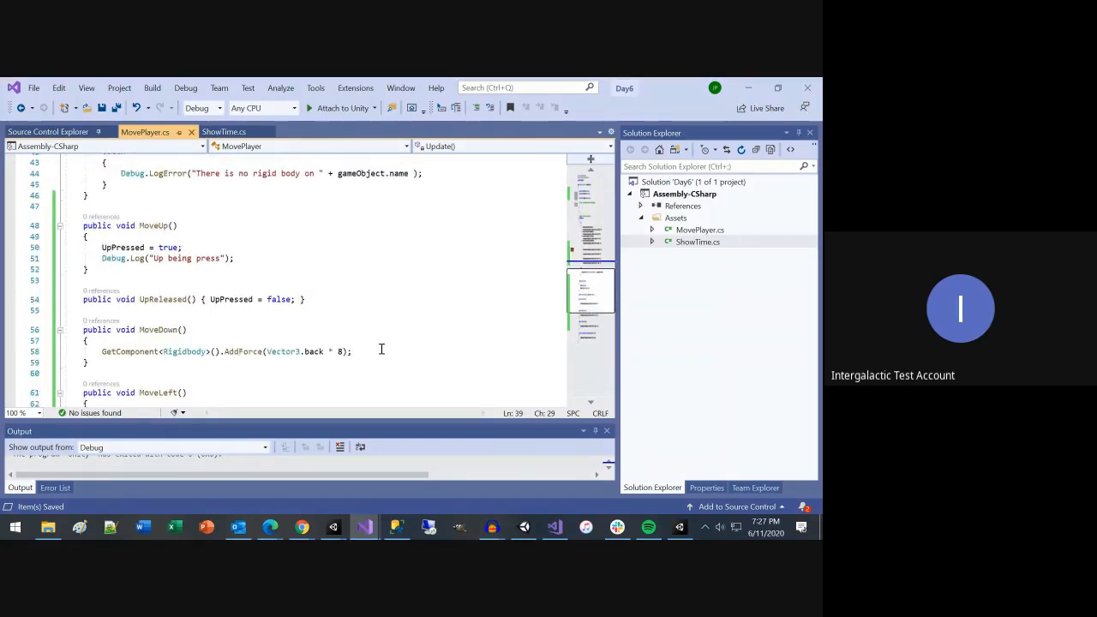
double_click(144, 352)
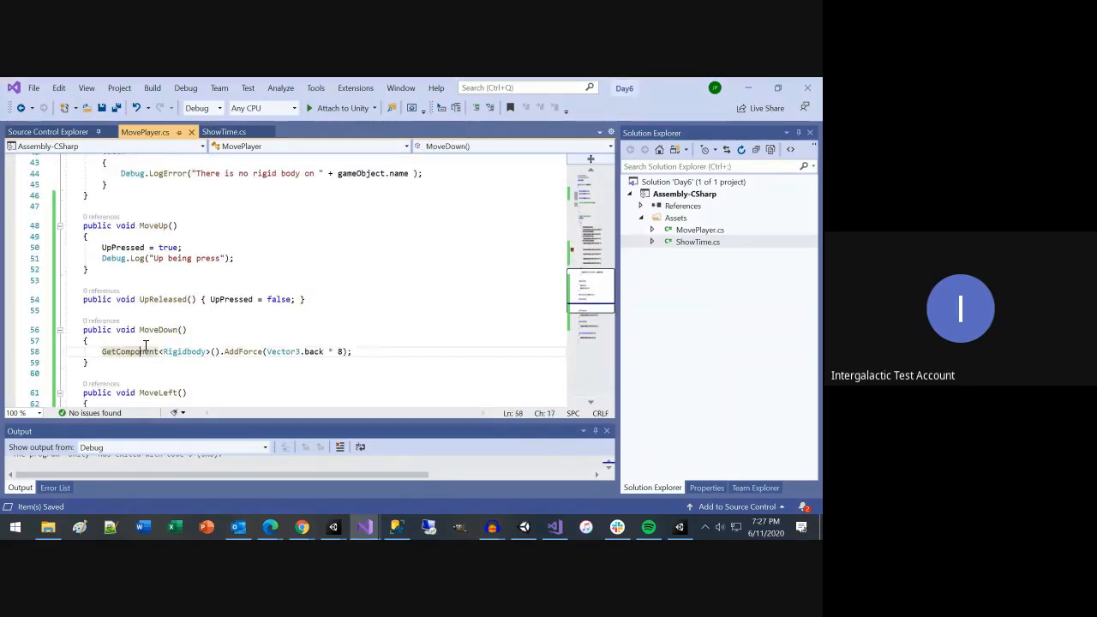
key("shift+End")
type("Down")
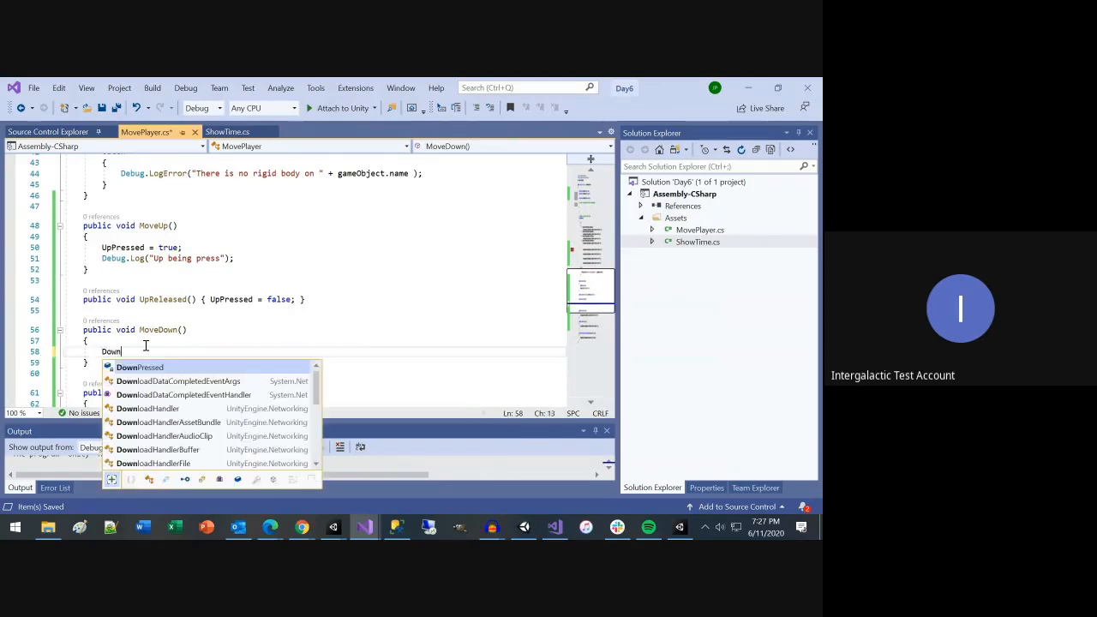
type("Pressed = t")
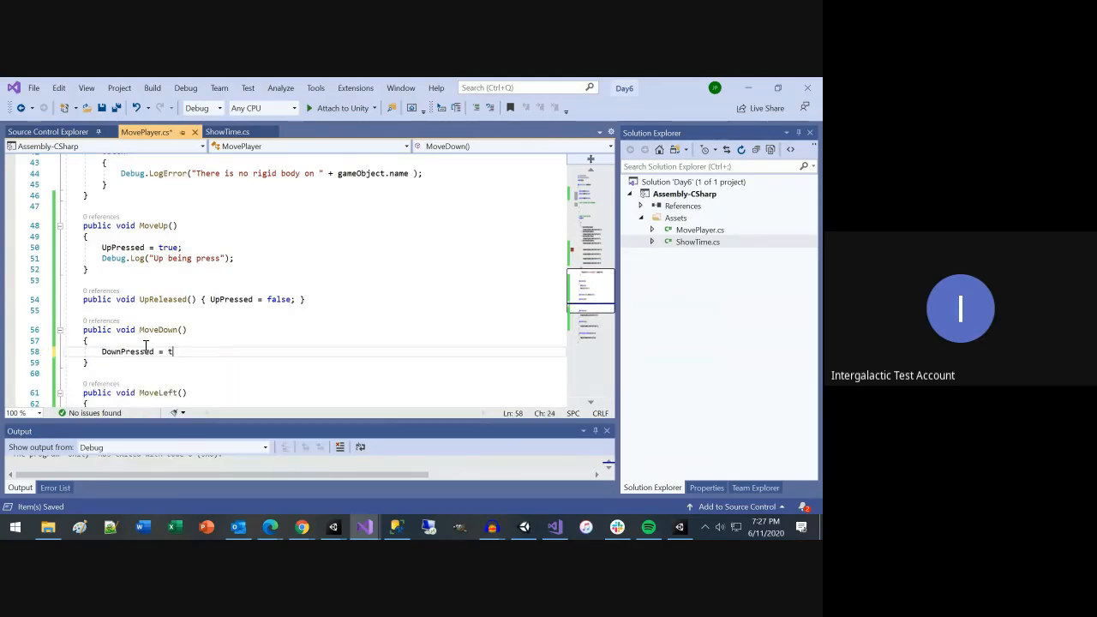
type("rue;")
Step: Replace the AddForce statement in the MoveLeft method with LeftPressed = true
scroll(241, 338, "down", 4)
left_click(365, 282)
key("shift+Home")
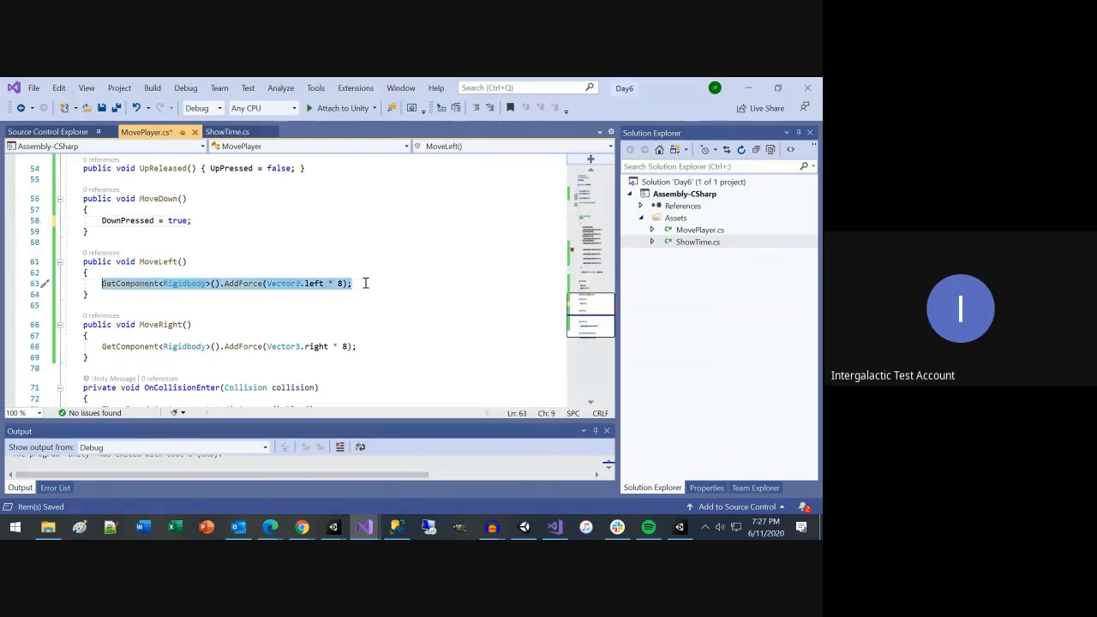
type("LeftPressed")
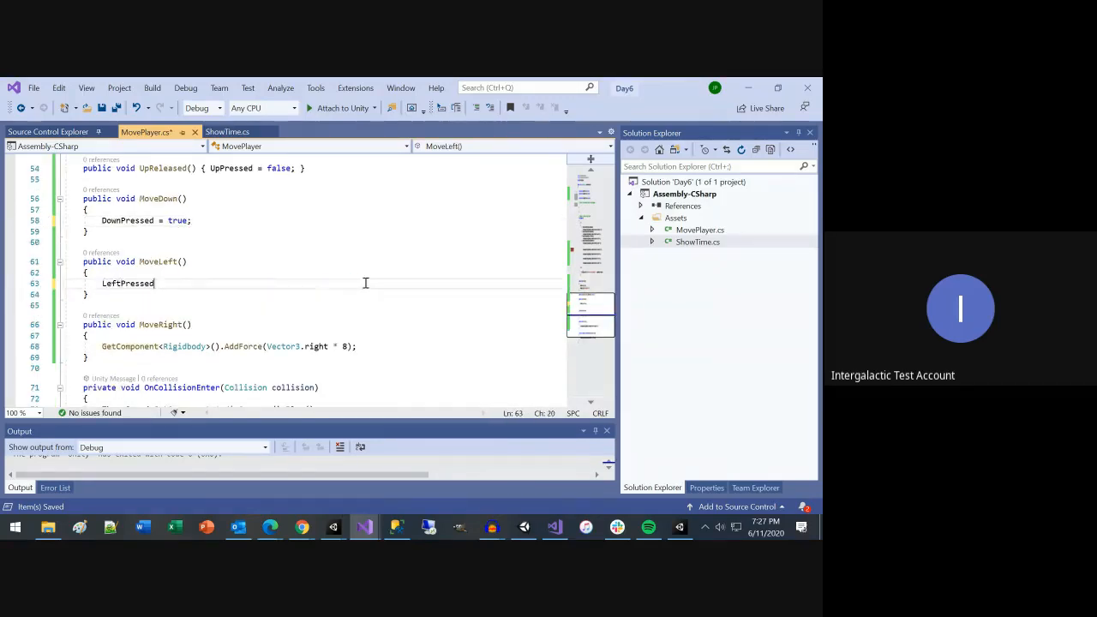
type(" = true")
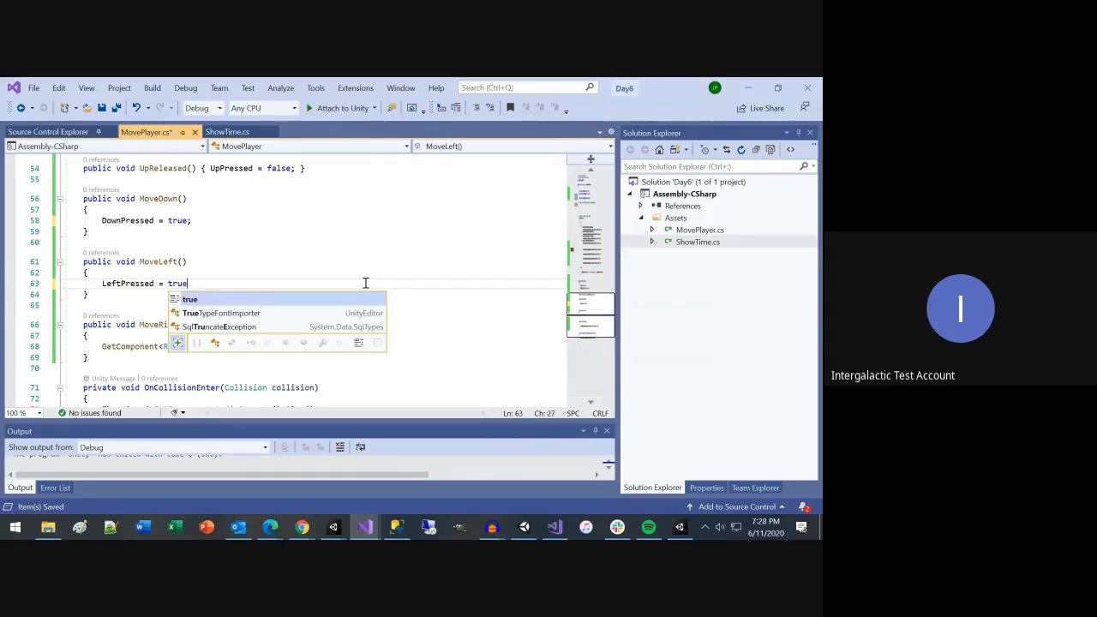
key("Escape")
Step: Replace the AddForce statement in the MoveRight method with RightPressed = true; and add the missing semicolon to the LeftPressed assignment in MoveLeft
left_click(384, 347)
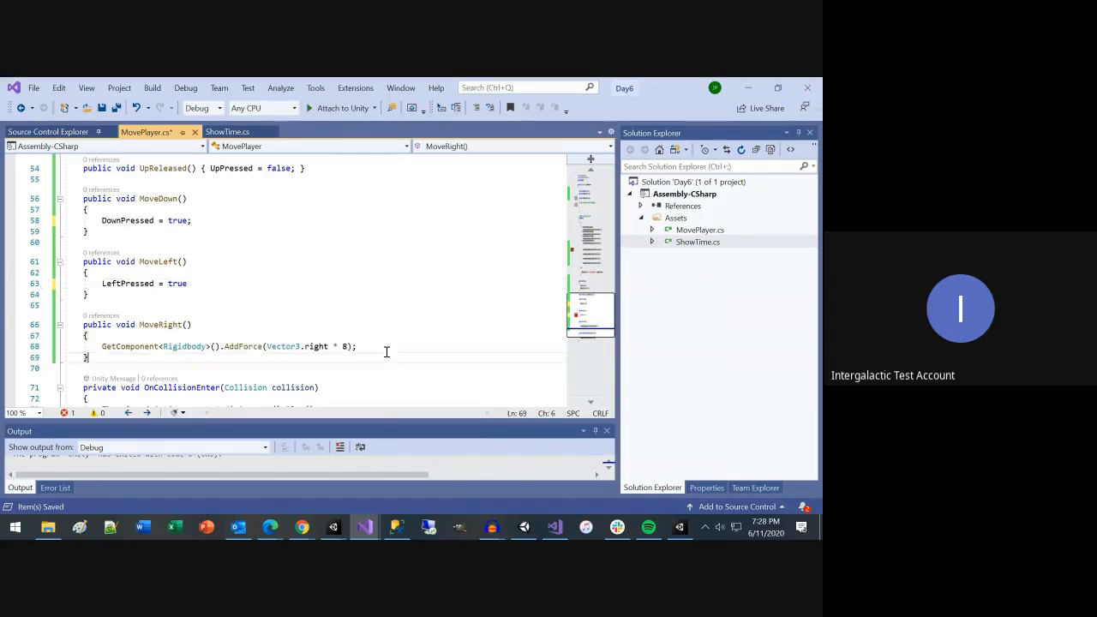
key("shift+Home")
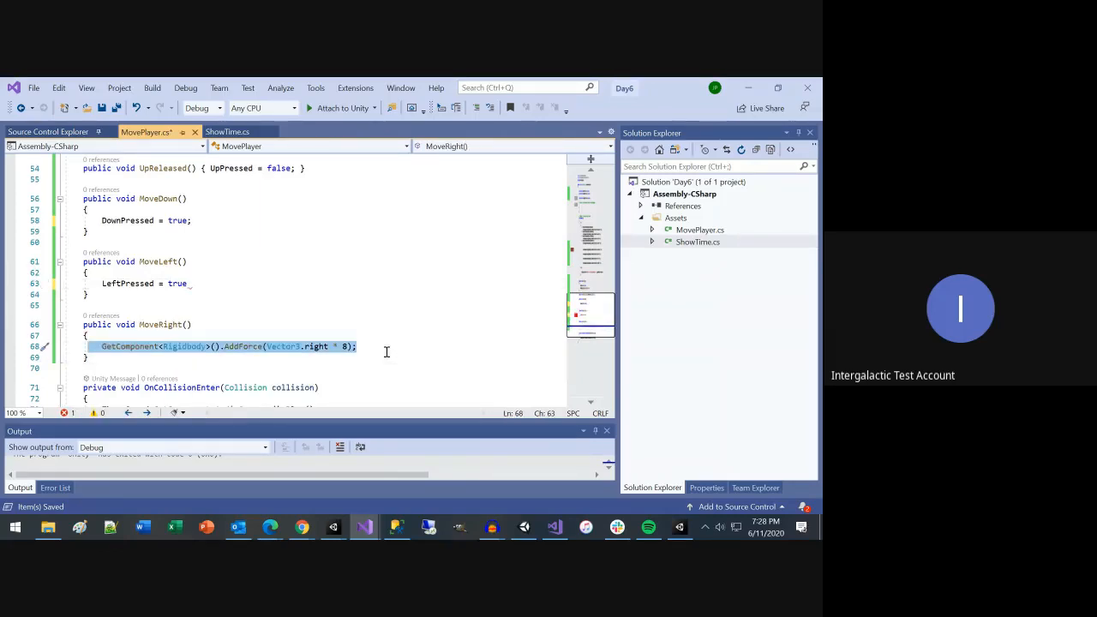
key("BackSpace")
type("Rig")
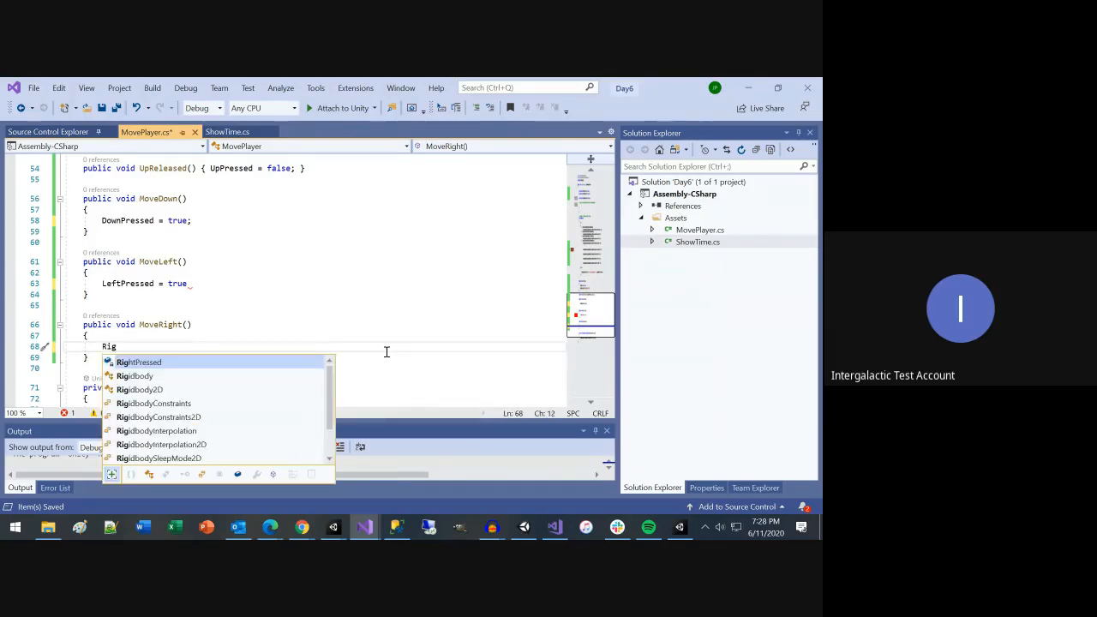
type("htPressed = true")
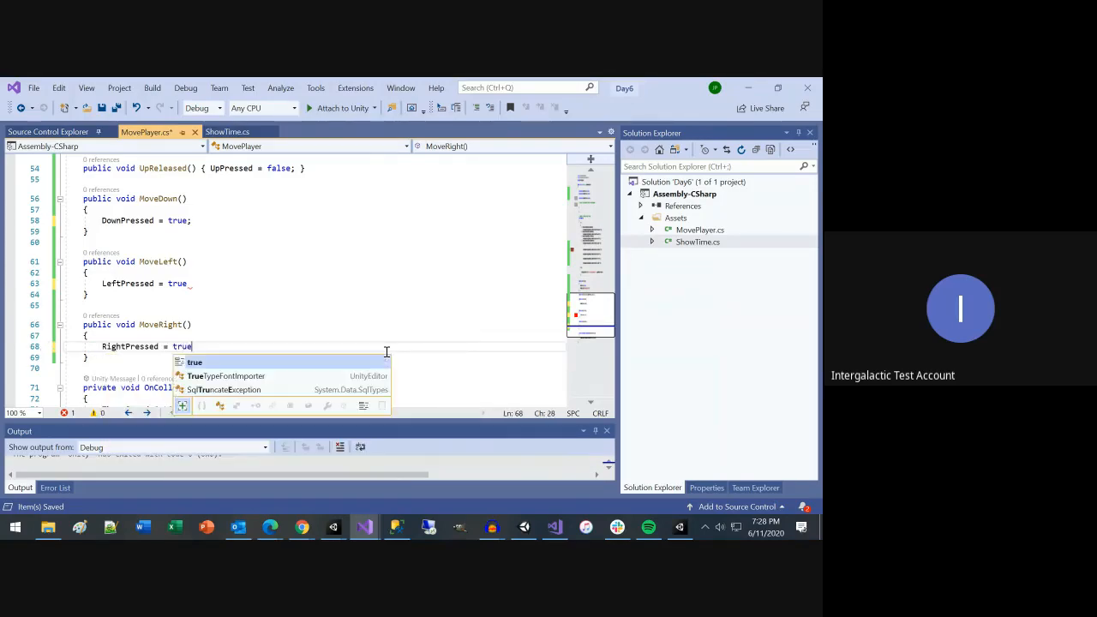
type(";")
left_click(229, 280)
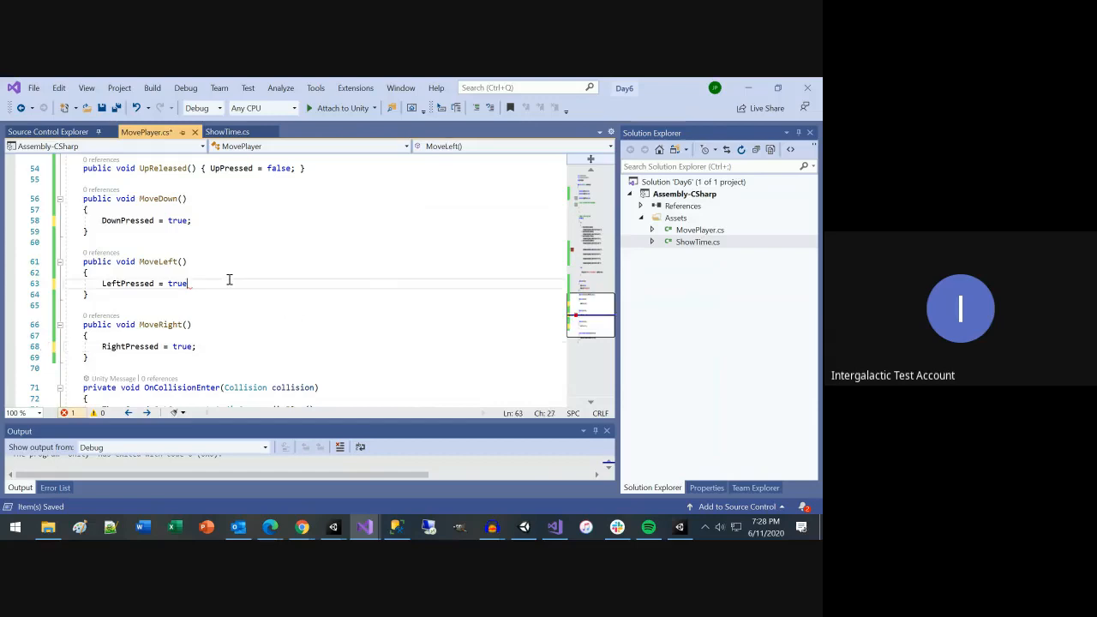
type("'")
Step: Add a one-line public void DownRelease() method below MoveDown that sets DownPressed = false;
scroll(229, 274, "up", 3)
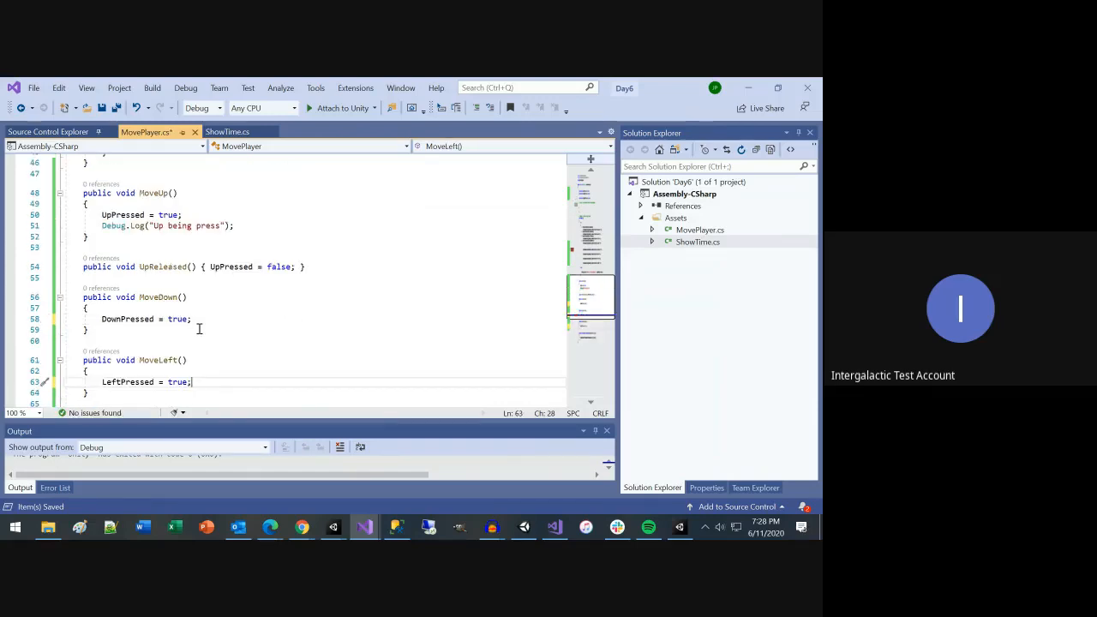
left_click(113, 340)
key("Return")
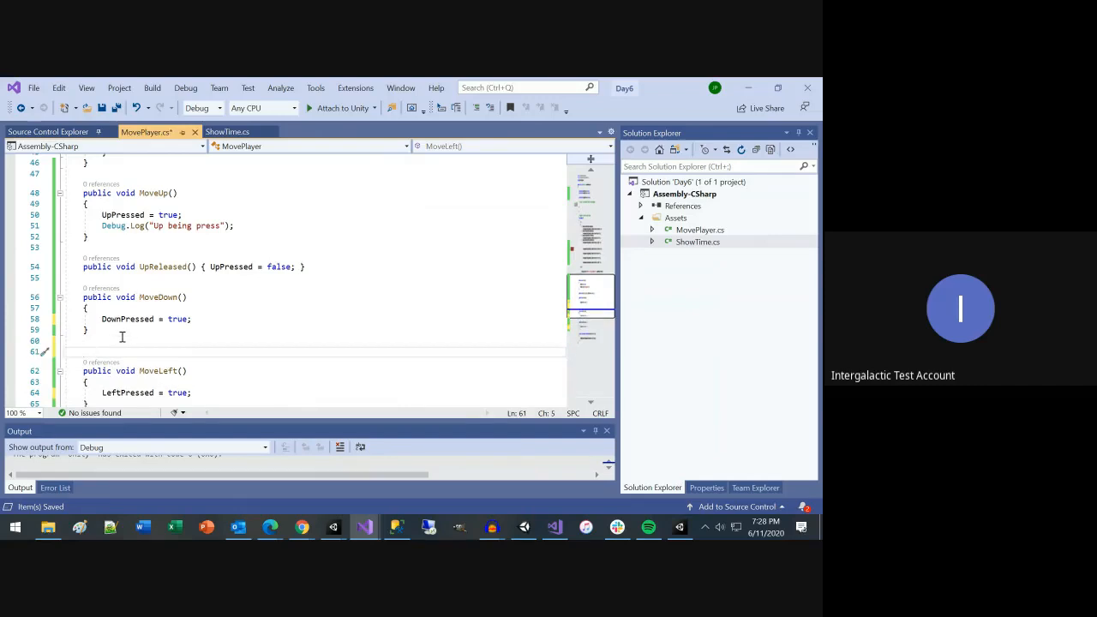
left_click(121, 336)
key("Return")
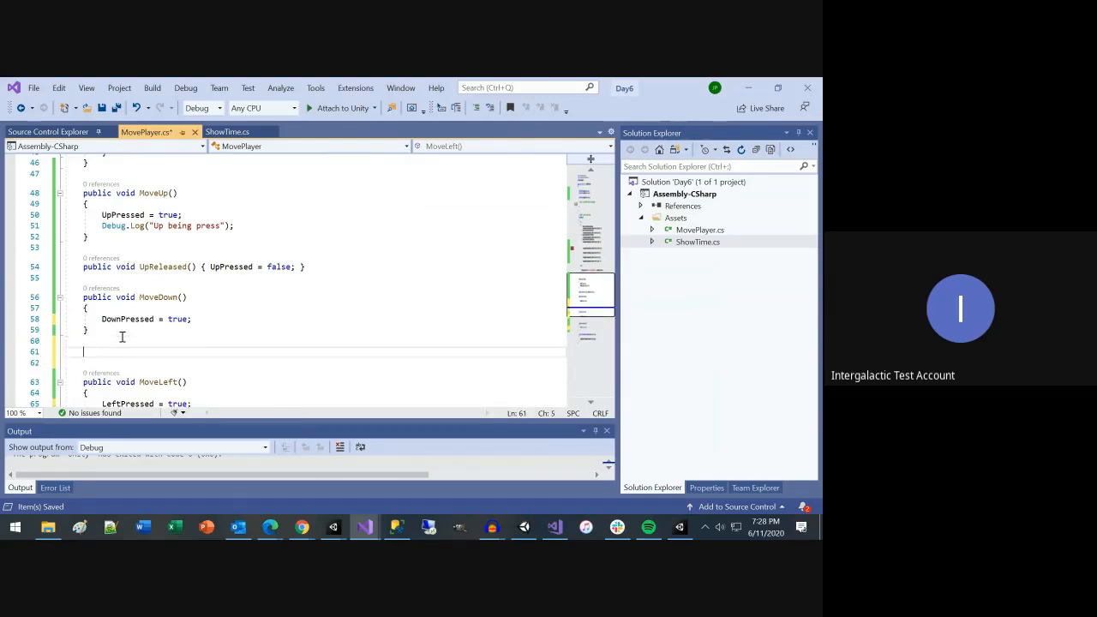
type("public void DownE")
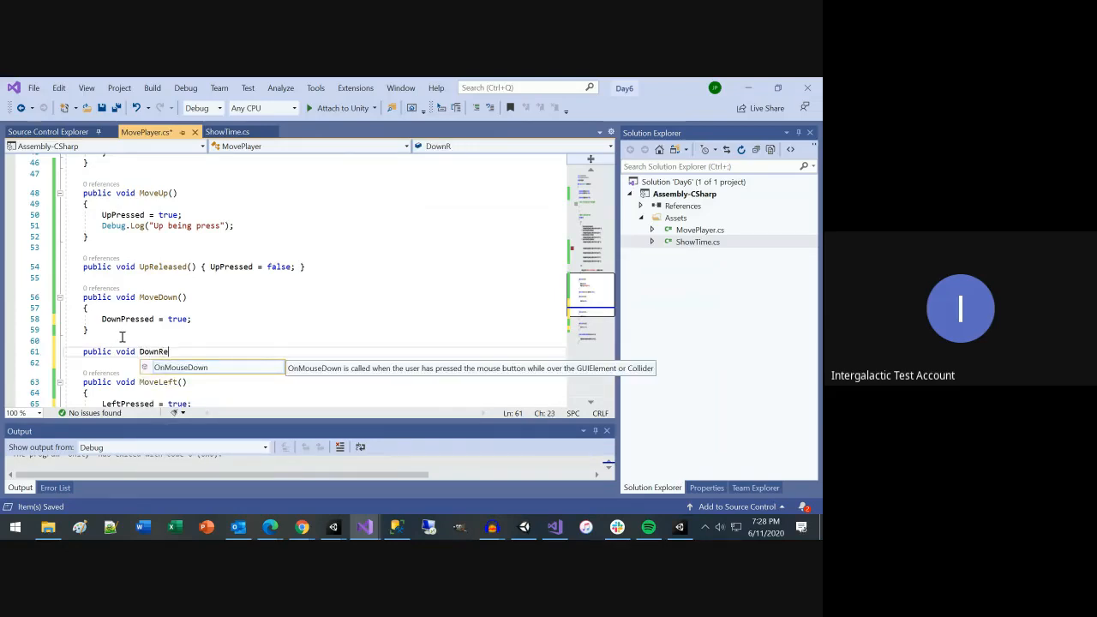
type("elease() ")
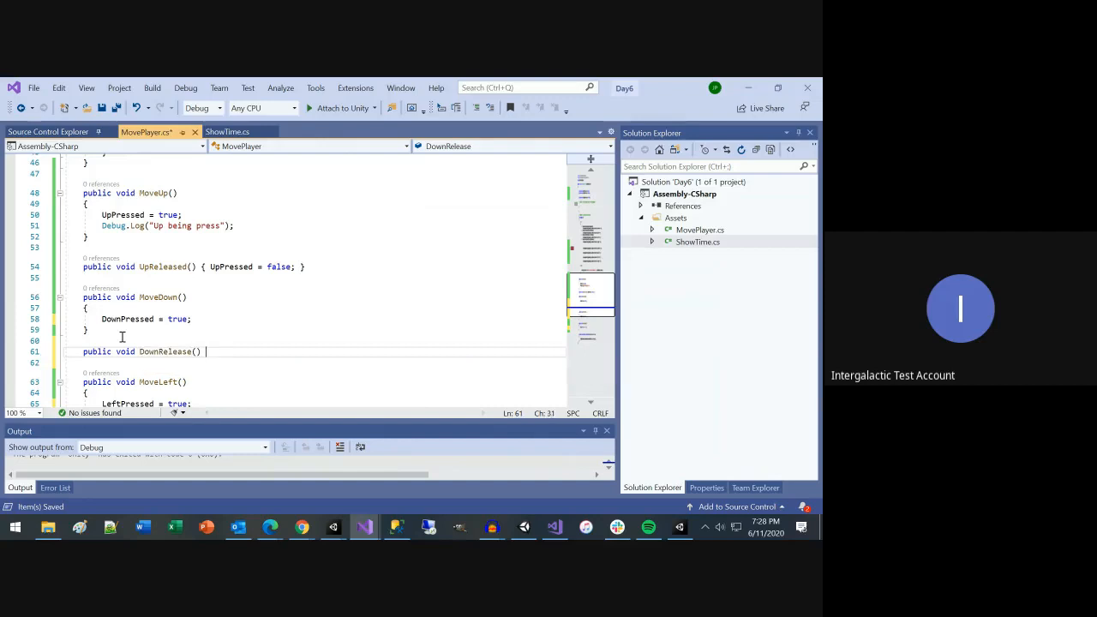
type("{ DownPressed = fa")
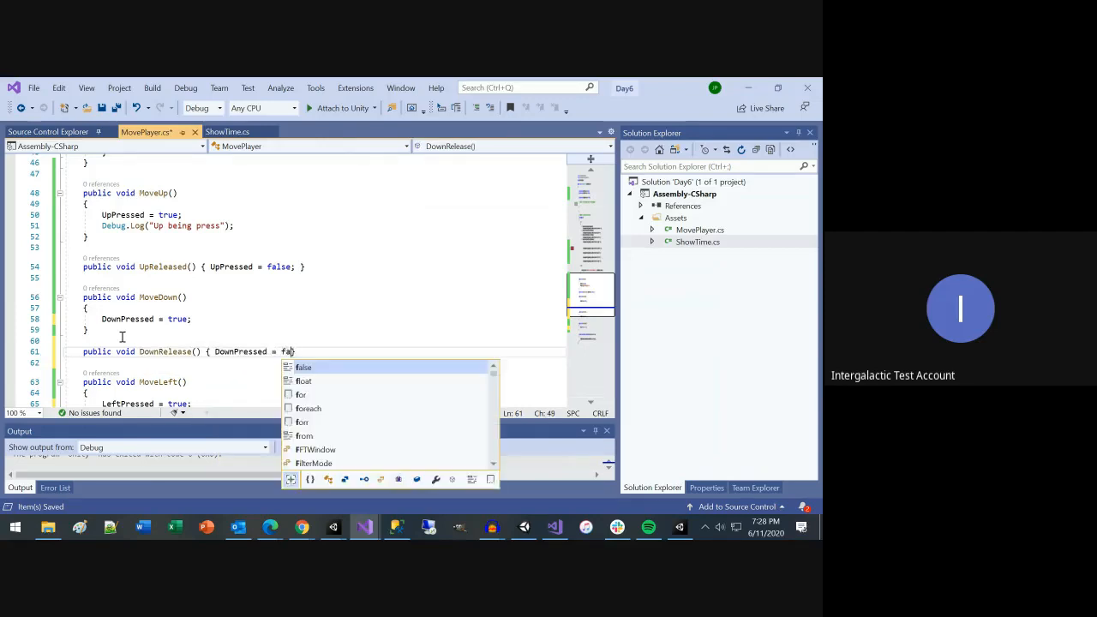
type("lse;")
Step: Add a one-line public void LeftReleased() method below MoveLeft that sets LeftPressed = false;
key("Down")
key("Down")
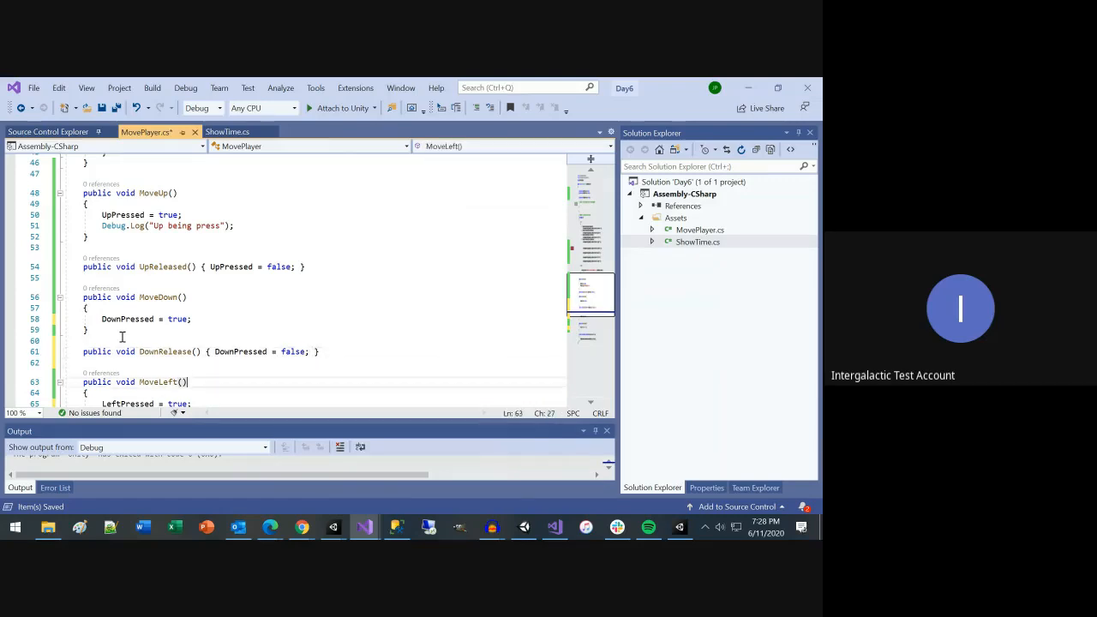
key("Down")
key("Down")
key("Down")
key("Down")
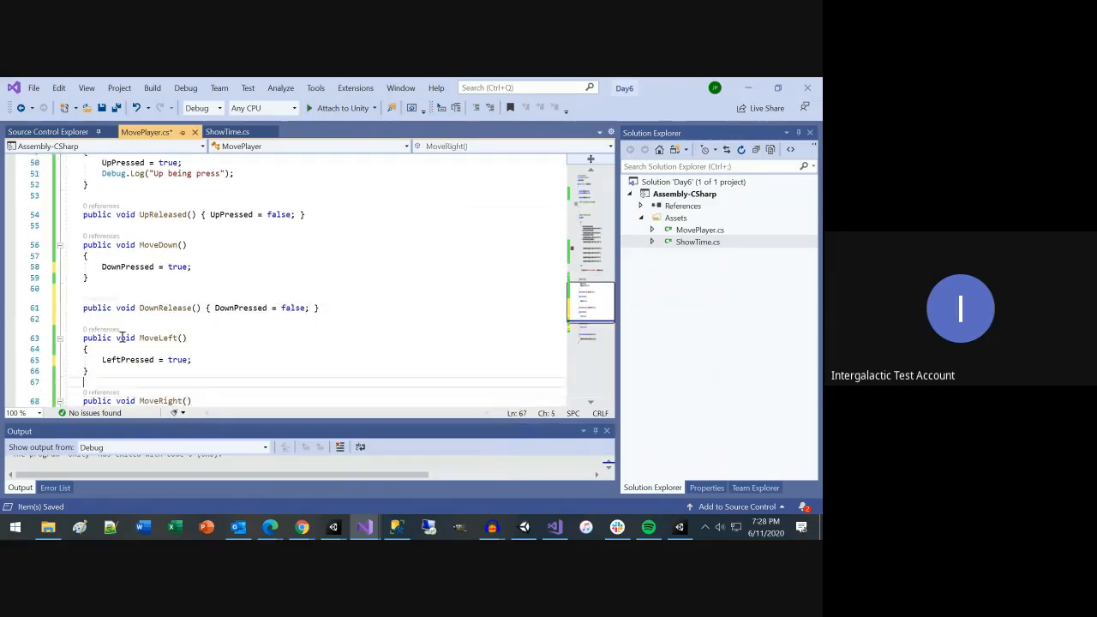
key("Return")
type("public vo")
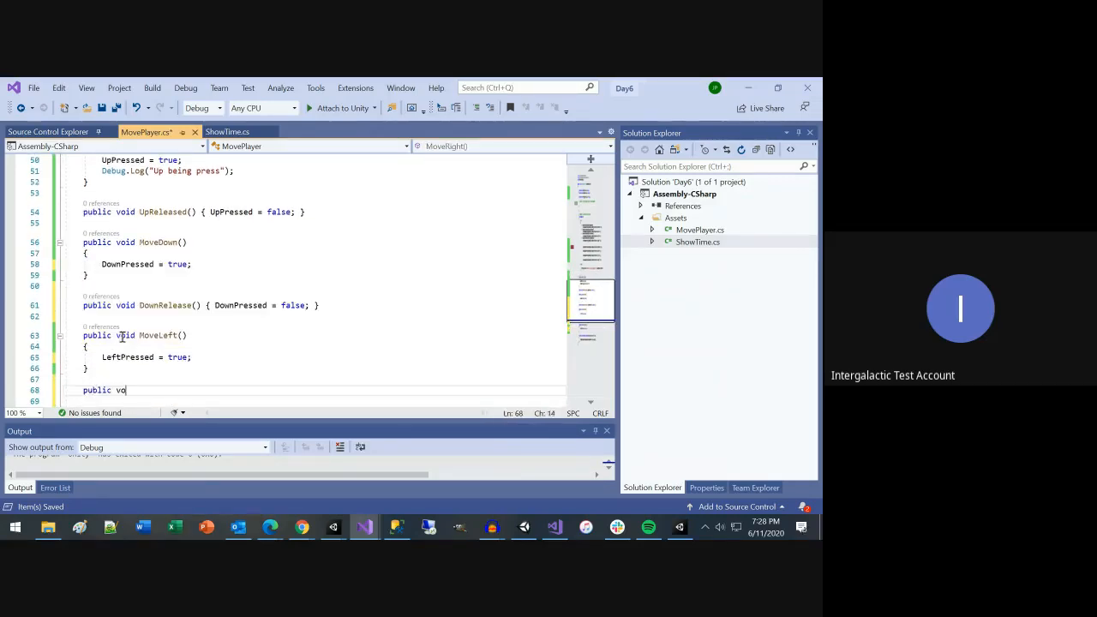
type("id LeftR")
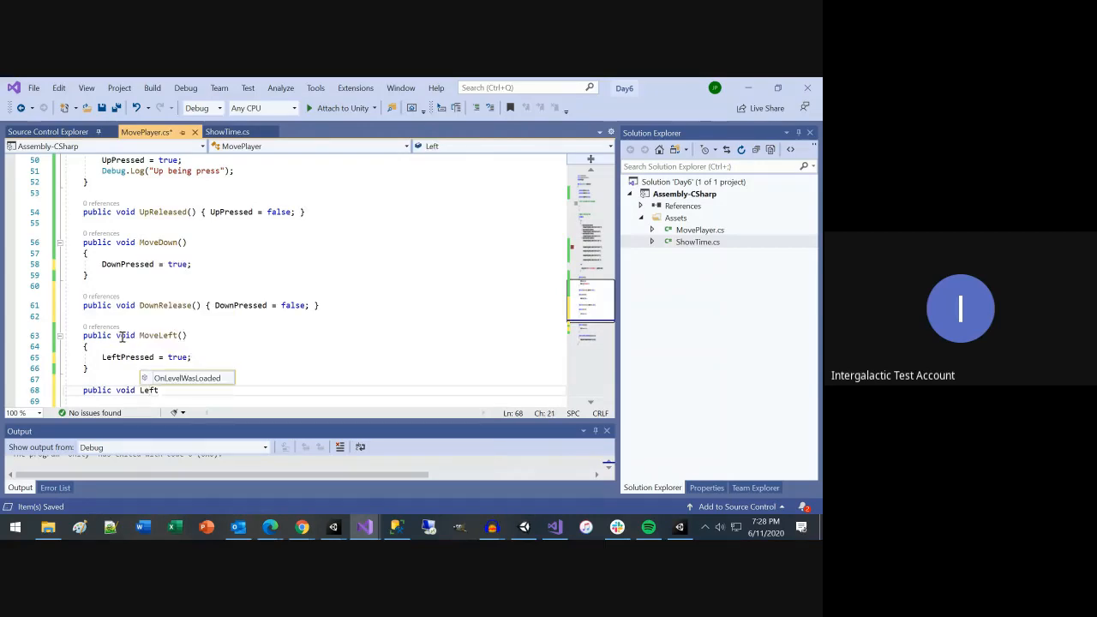
key("BackSpace")
key("BackSpace")
key("BackSpace")
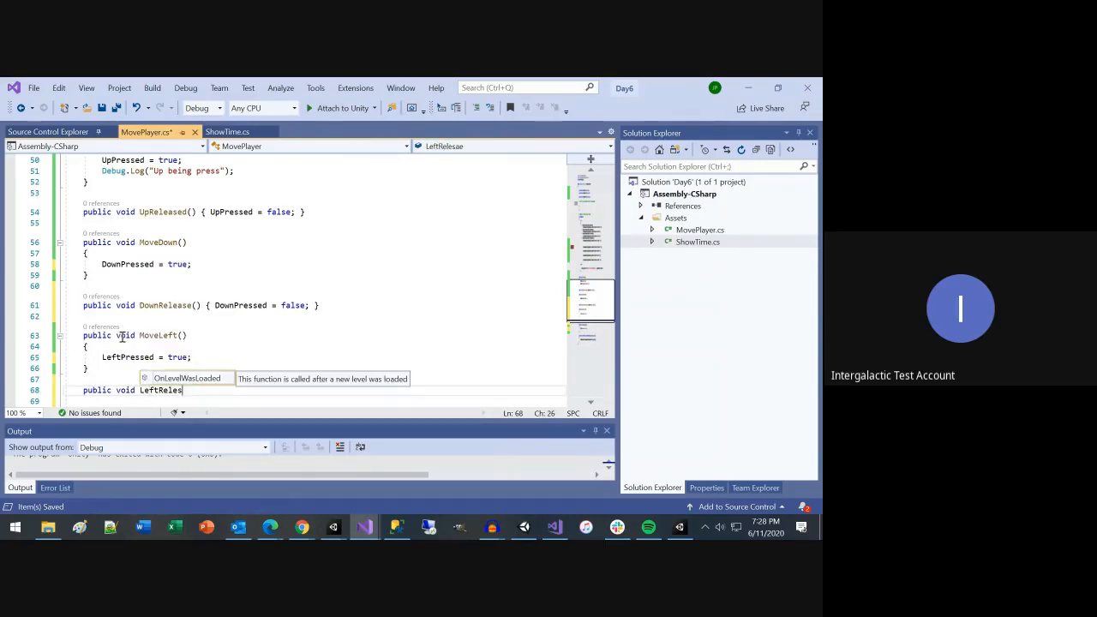
type("ased { ")
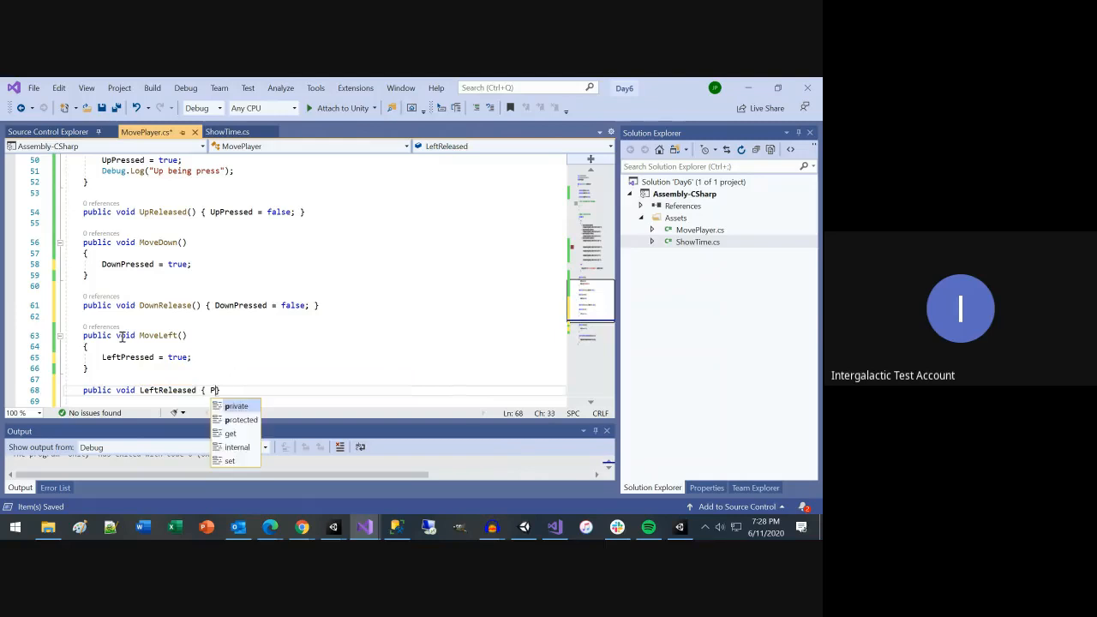
type("Lef")
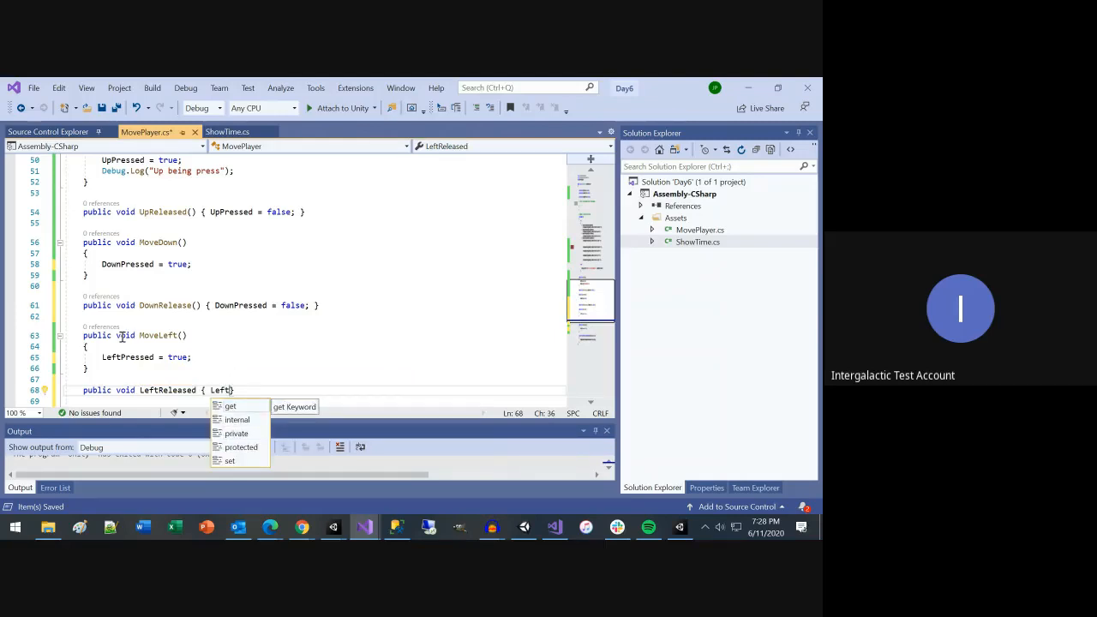
type("t")
key("Left")
key("Left")
key("Left")
key("Left")
key("Left")
type("()")
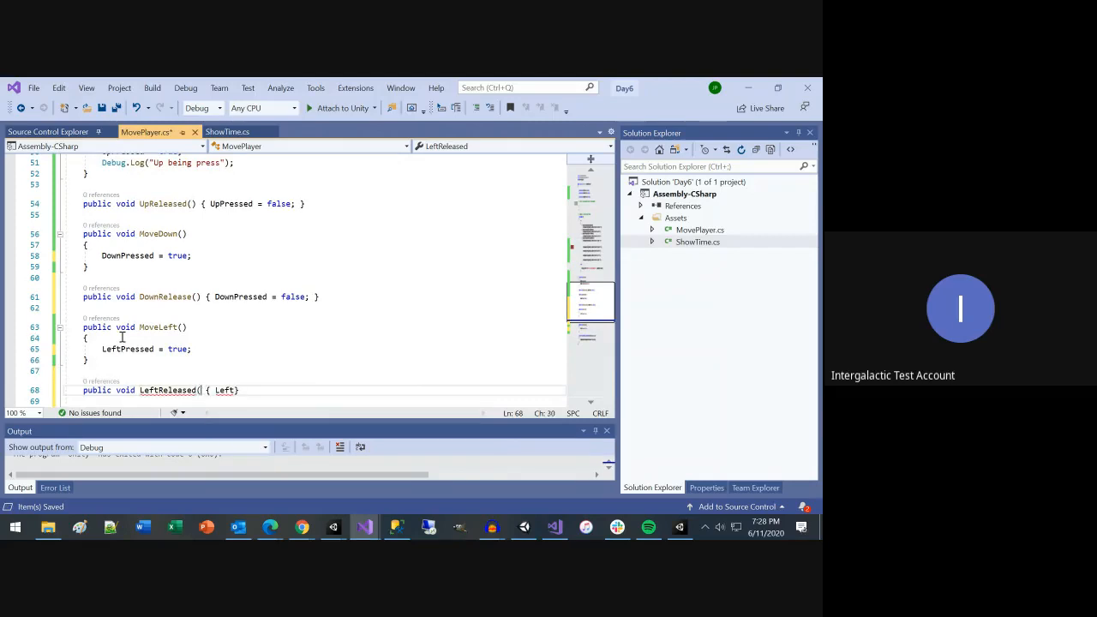
key("Right")
key("Right")
key("Right")
key("Right")
key("Right")
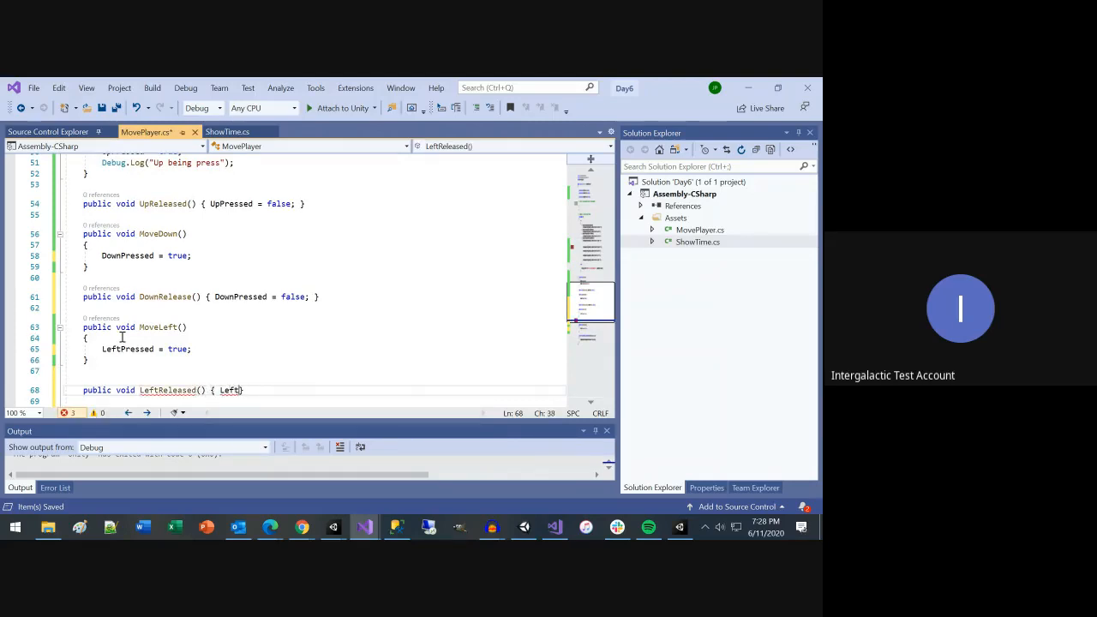
type("Pressed = false;")
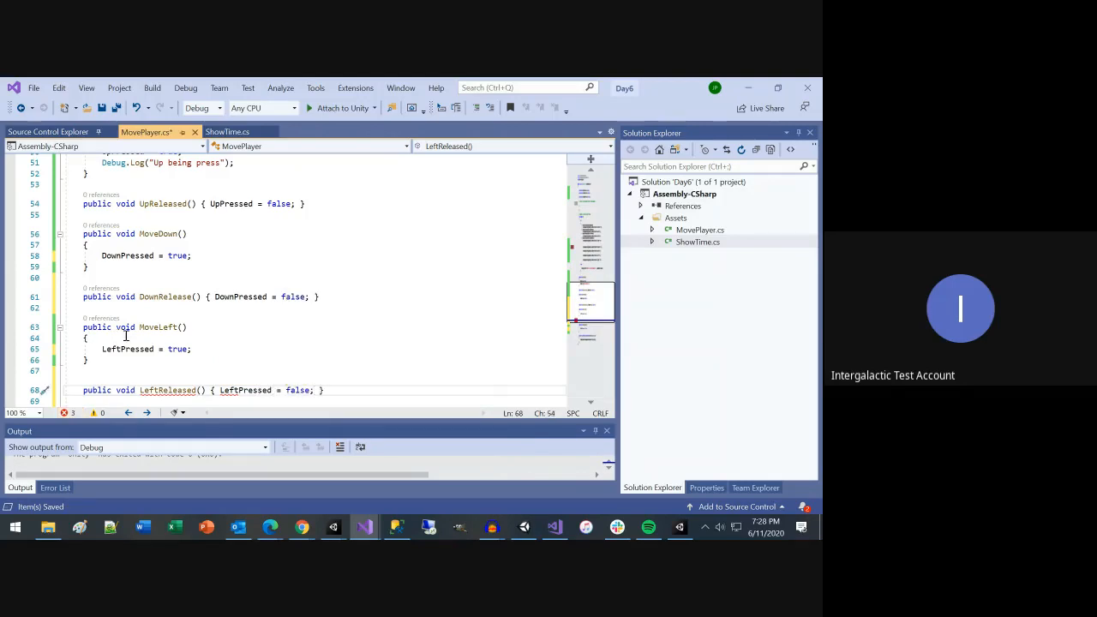
Step: Add a one-line public void RightReleased() method below MoveRight that sets RightPressed = false; and save the script
scroll(125, 336, "down", 3)
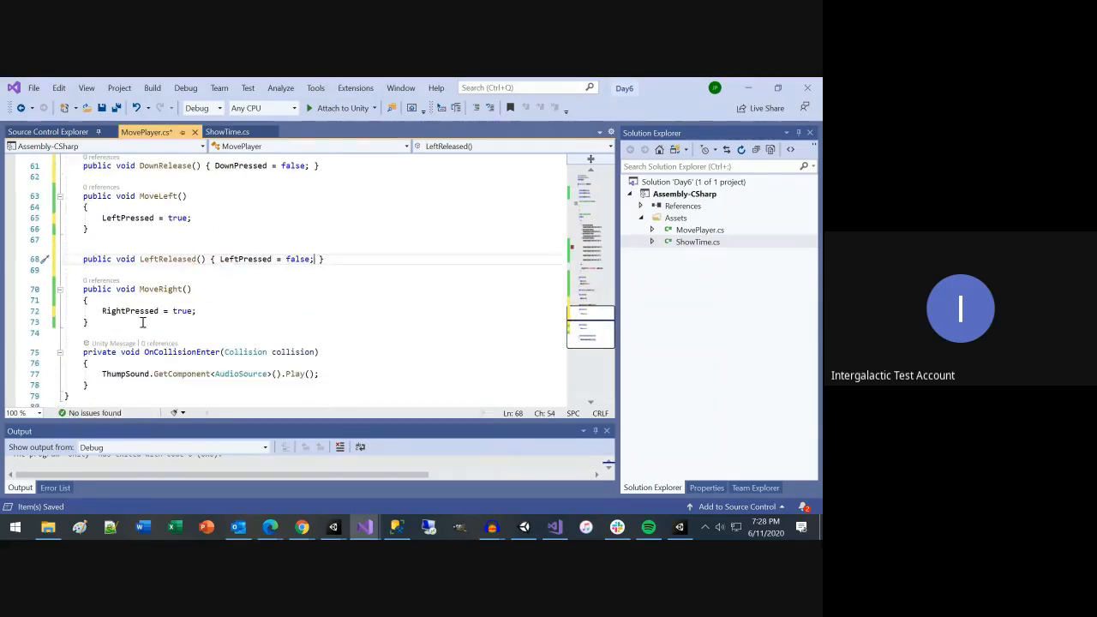
left_click(142, 322)
key("Return")
key("Return")
type("public")
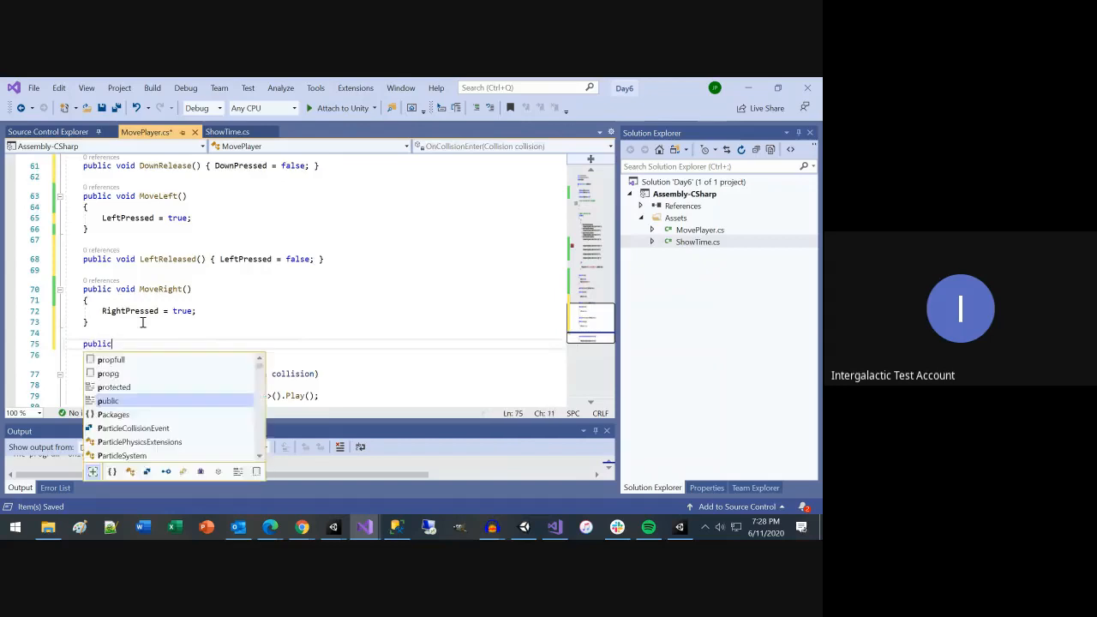
type(" void ")
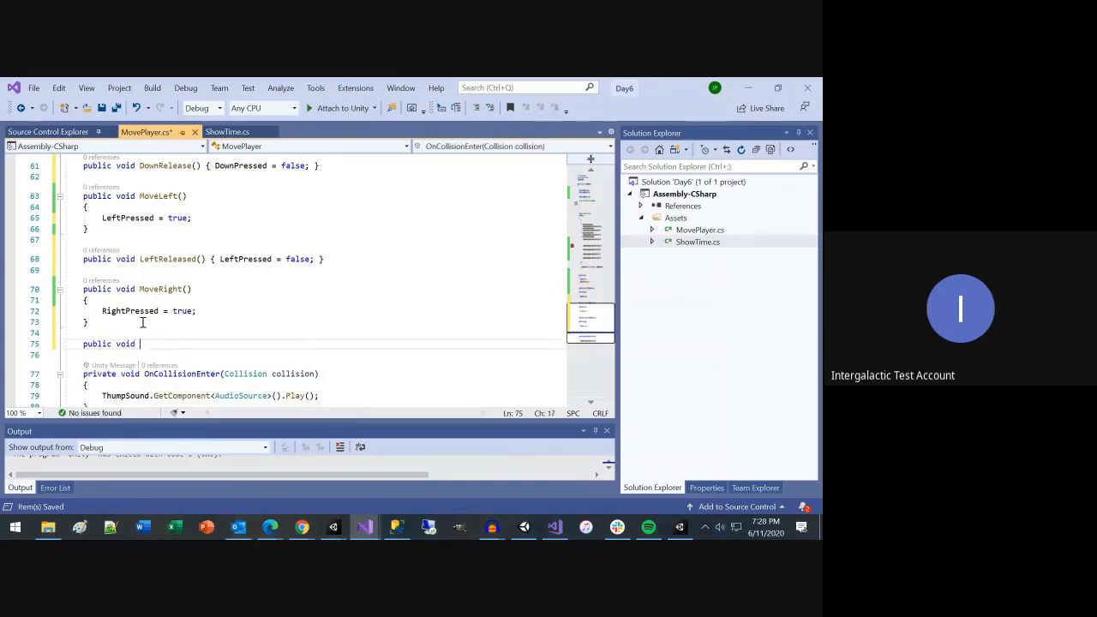
type("RightR")
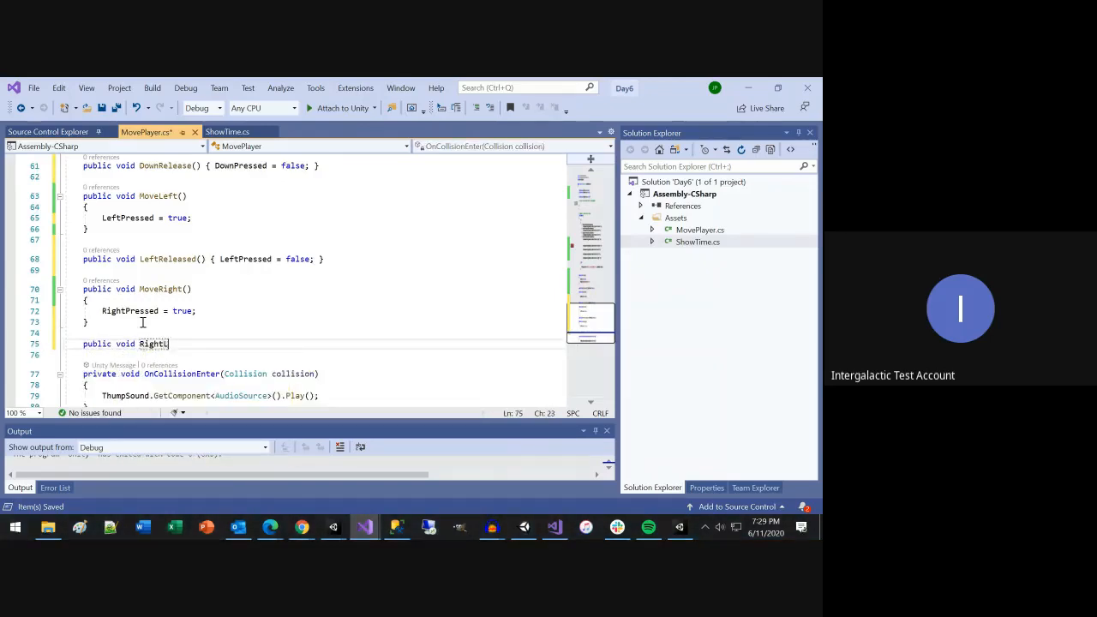
type("eleased")
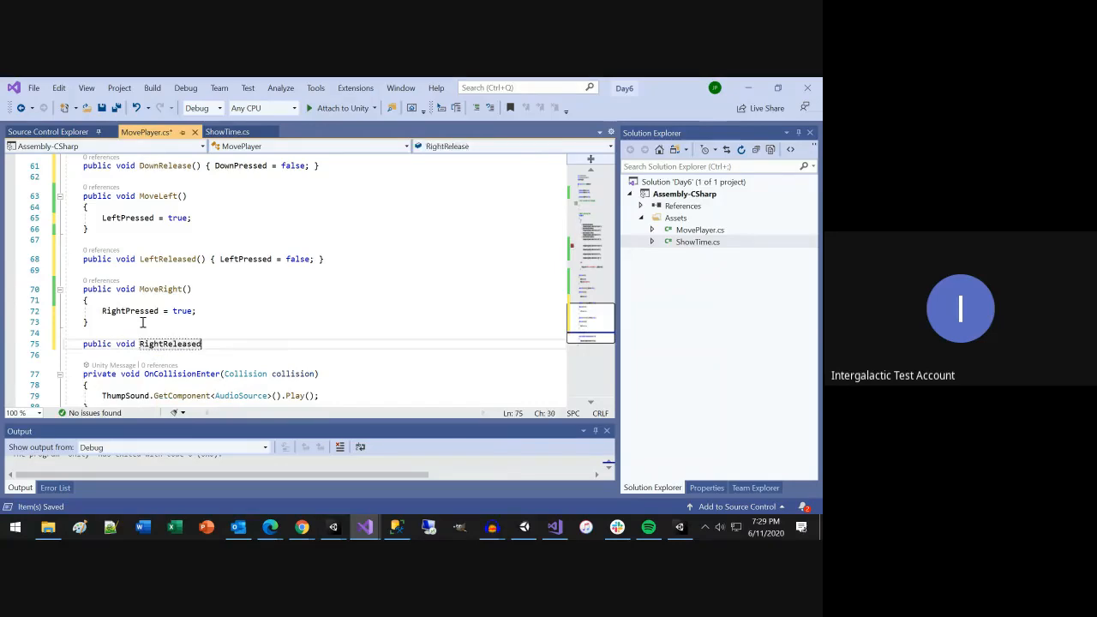
type("() { ")
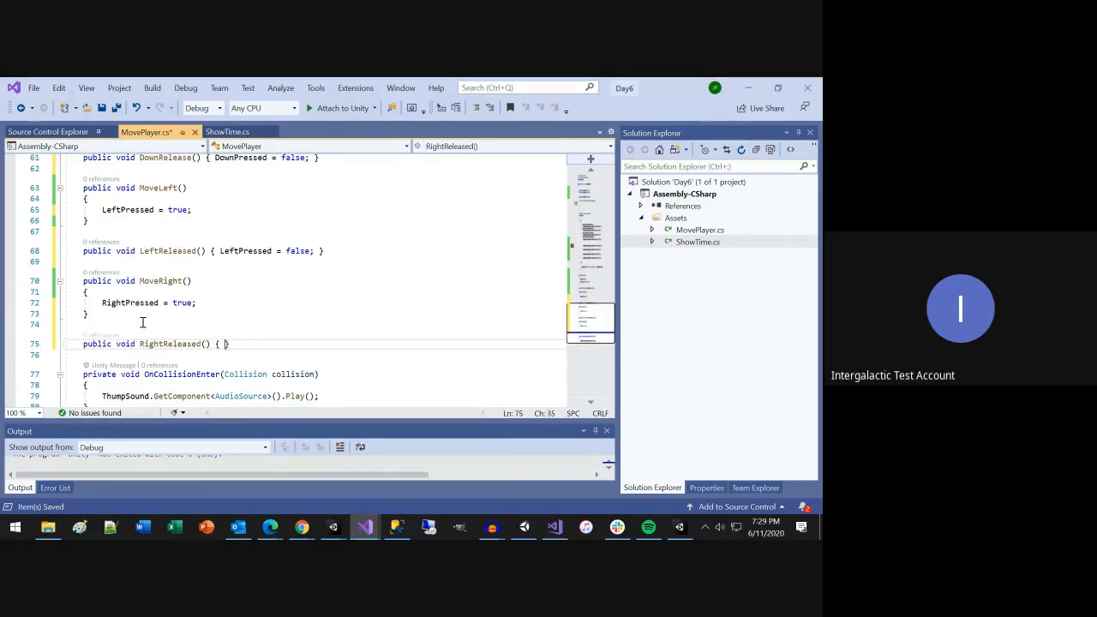
type("Right")
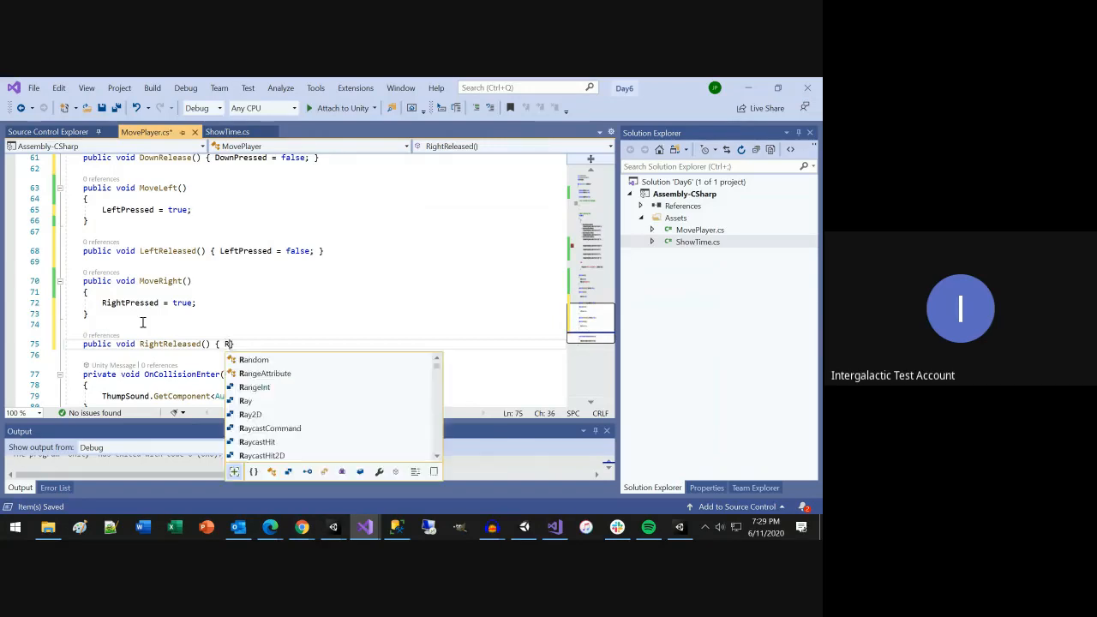
type("Pressed ")
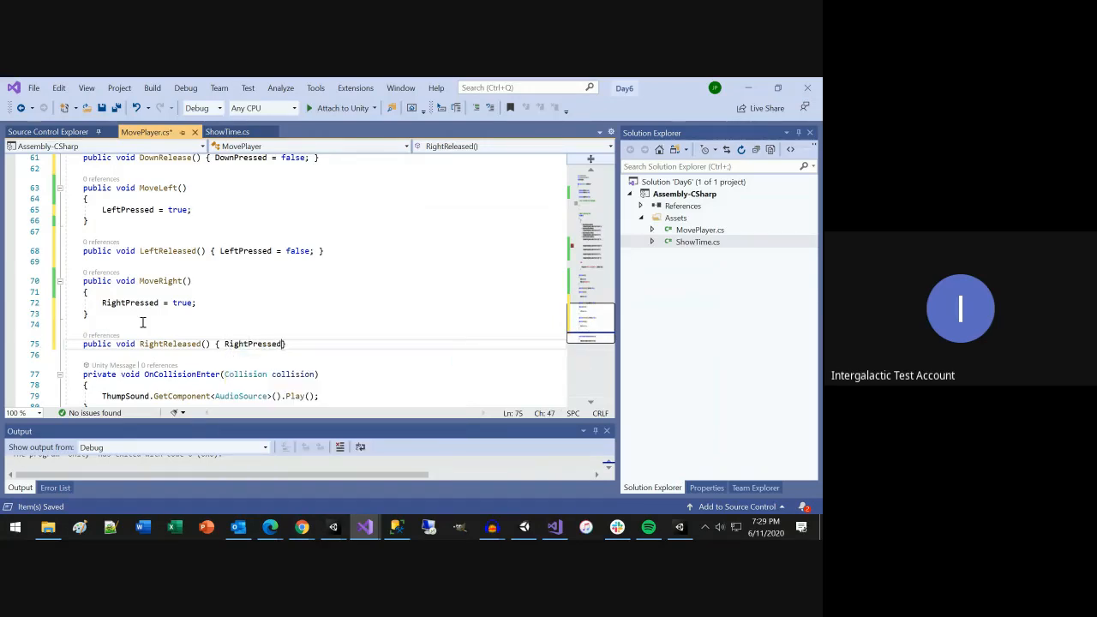
type("= false")
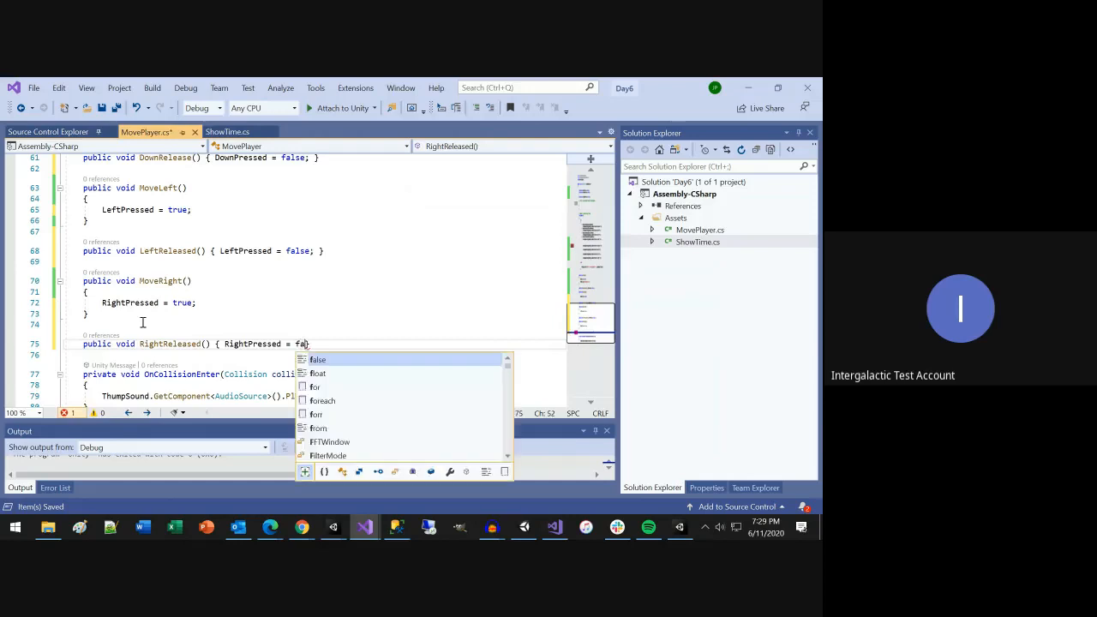
type(";")
key("ctrl+s")
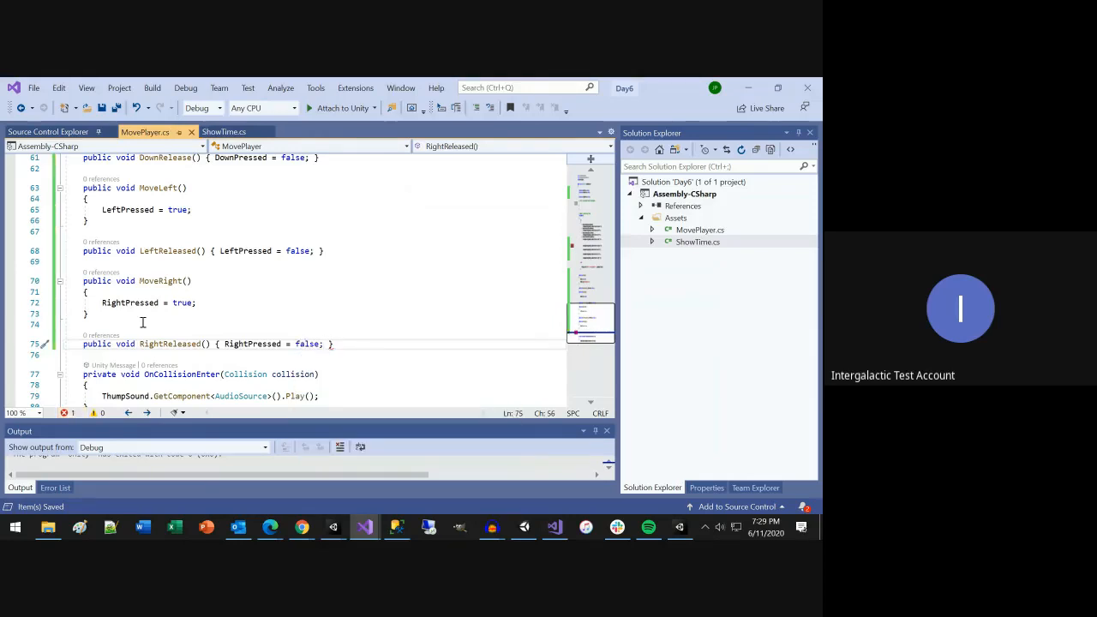
Step: Remove the breakpoint from the AddForce line under the UpPressed check
scroll(265, 306, "down", 1)
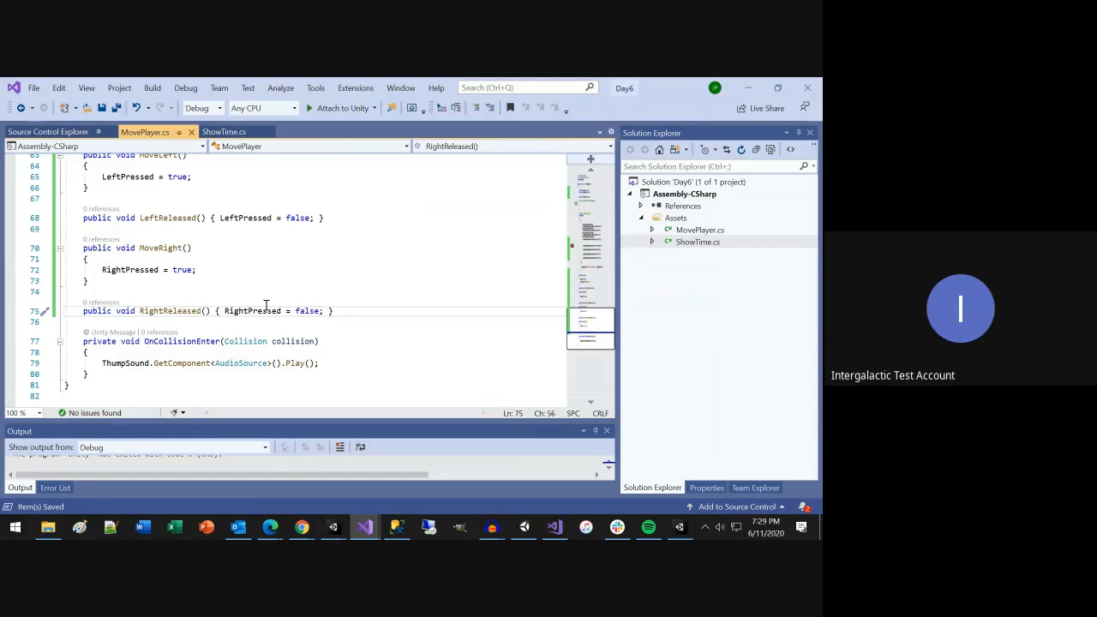
scroll(265, 306, "up", 10)
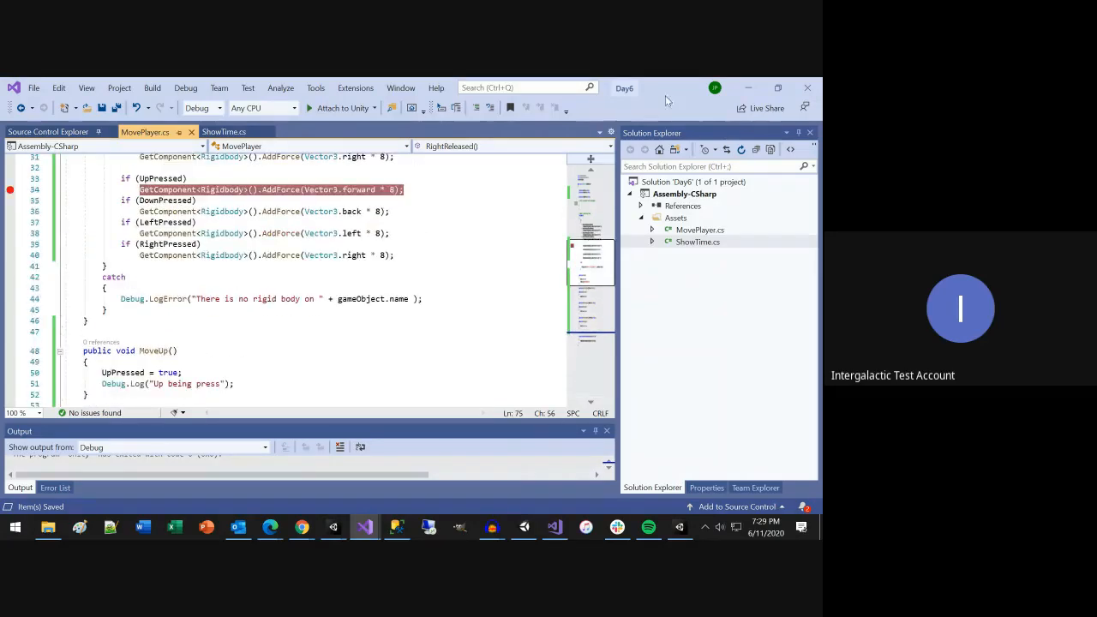
left_click(11, 189)
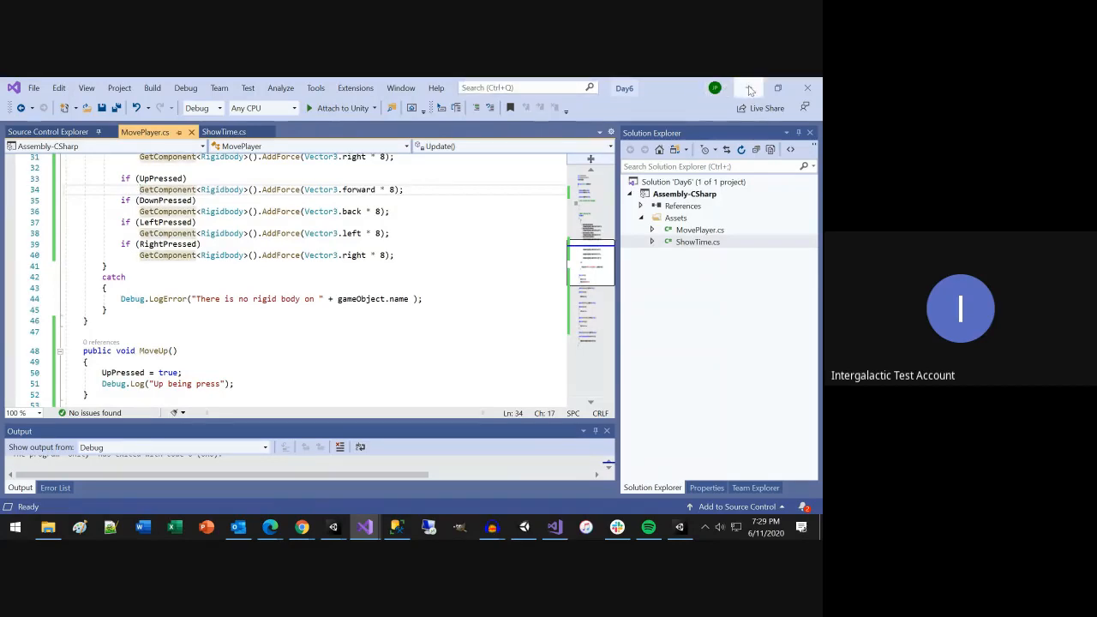
Step: Switch to the Unity editor and add an Event Trigger component to the DOWN button
left_click(749, 88)
left_click(469, 299)
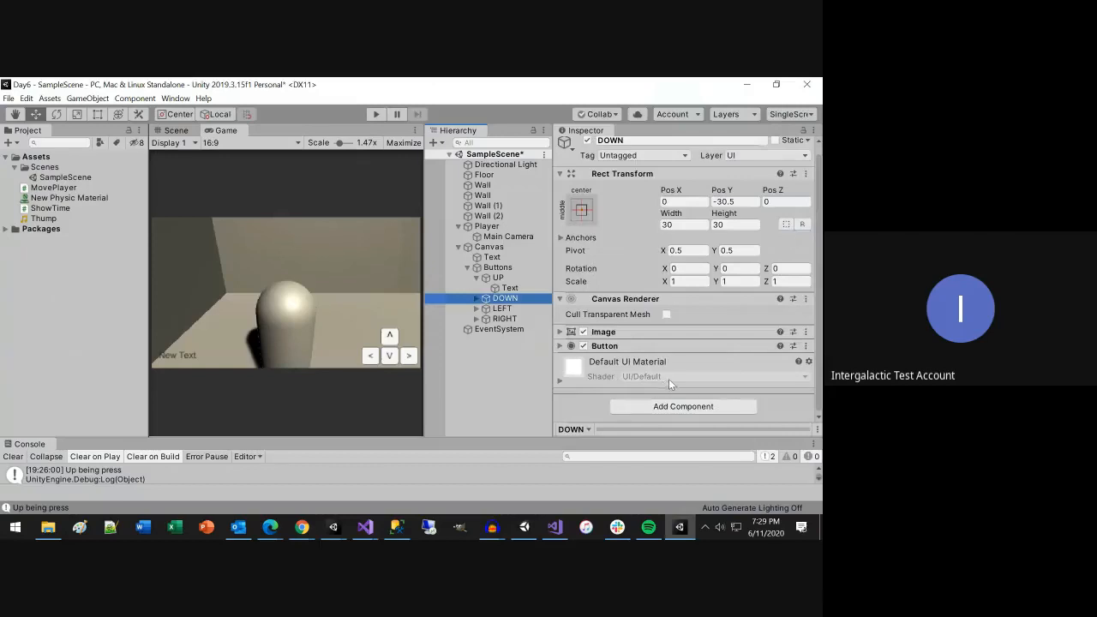
left_click(679, 407)
type("ev")
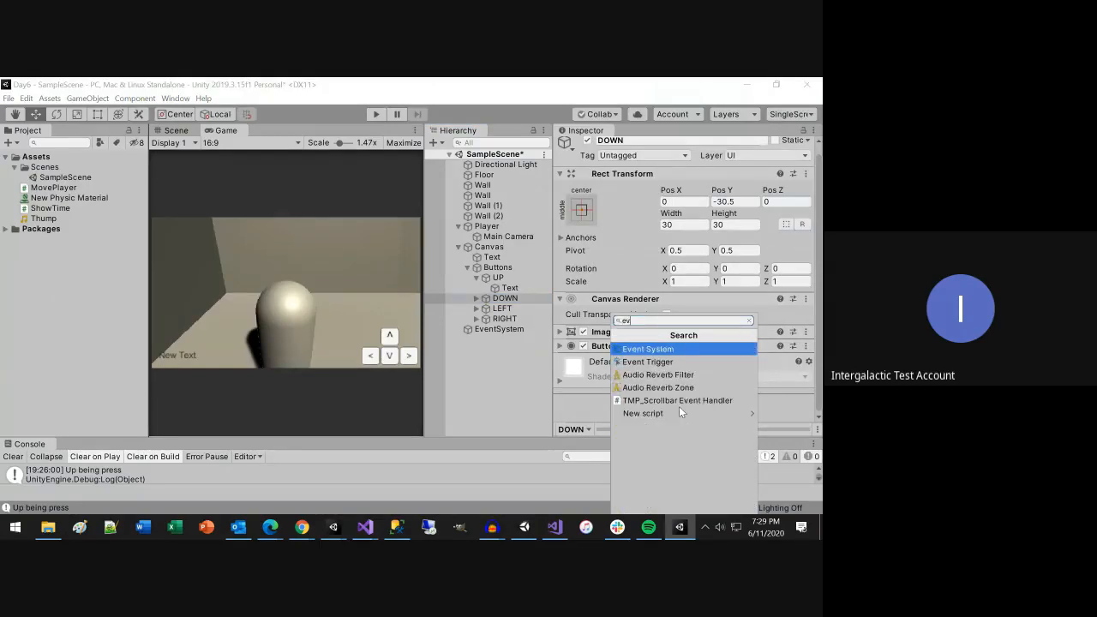
key("Down")
key("Return")
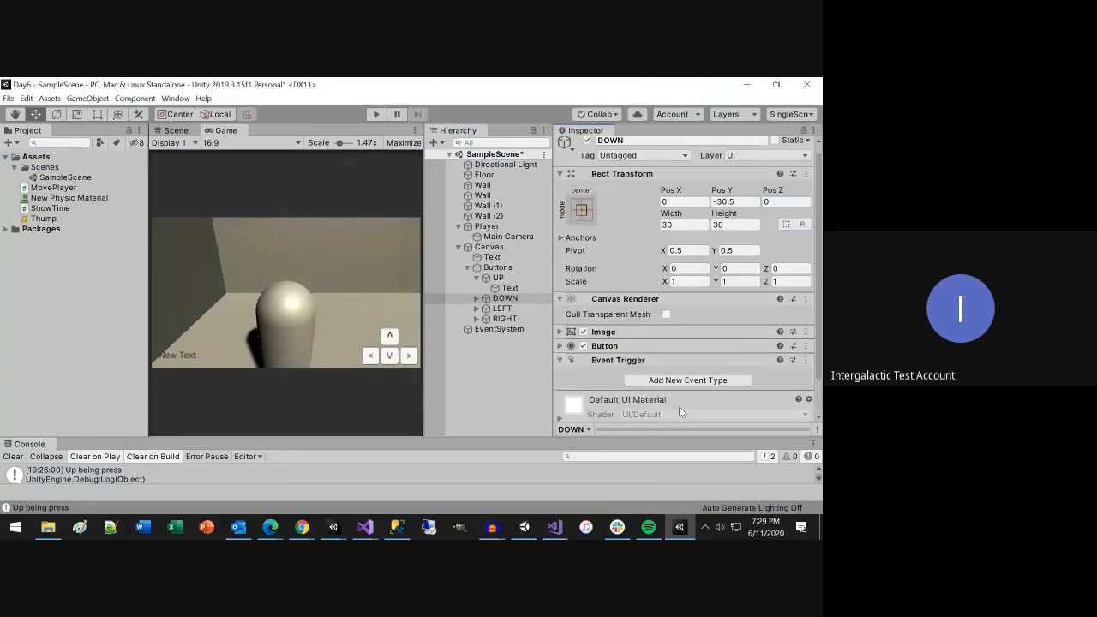
Step: Add a PointerDown event to DOWN's Event Trigger that calls MovePlayer.MoveDown on the Player object
scroll(674, 406, "down", 1)
left_click(681, 342)
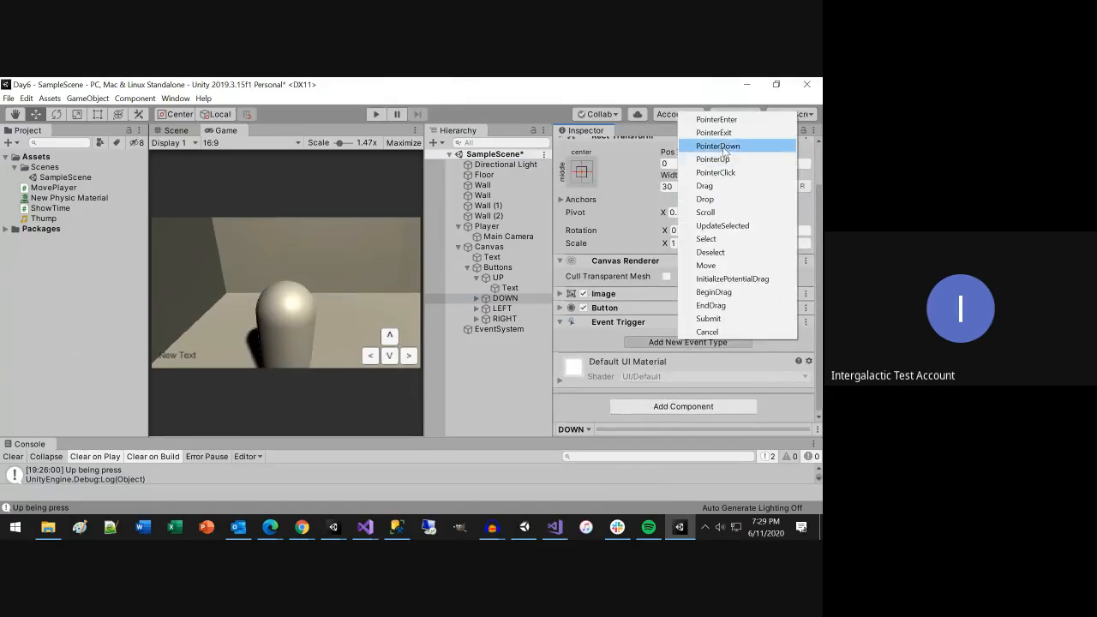
left_click(720, 145)
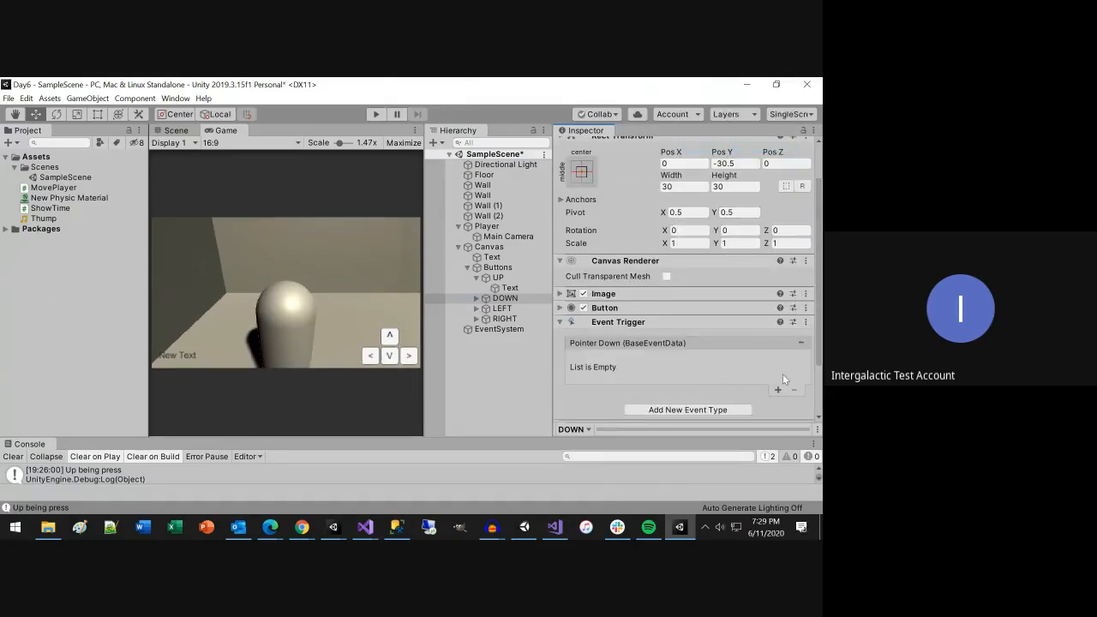
left_click(776, 389)
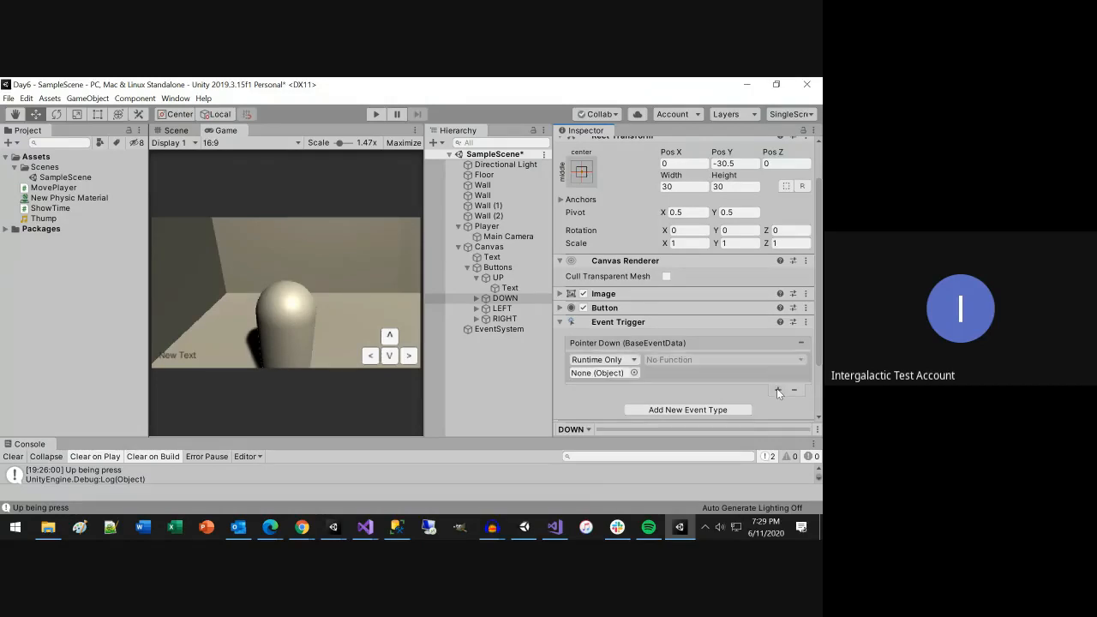
left_click_drag(472, 228, 595, 375)
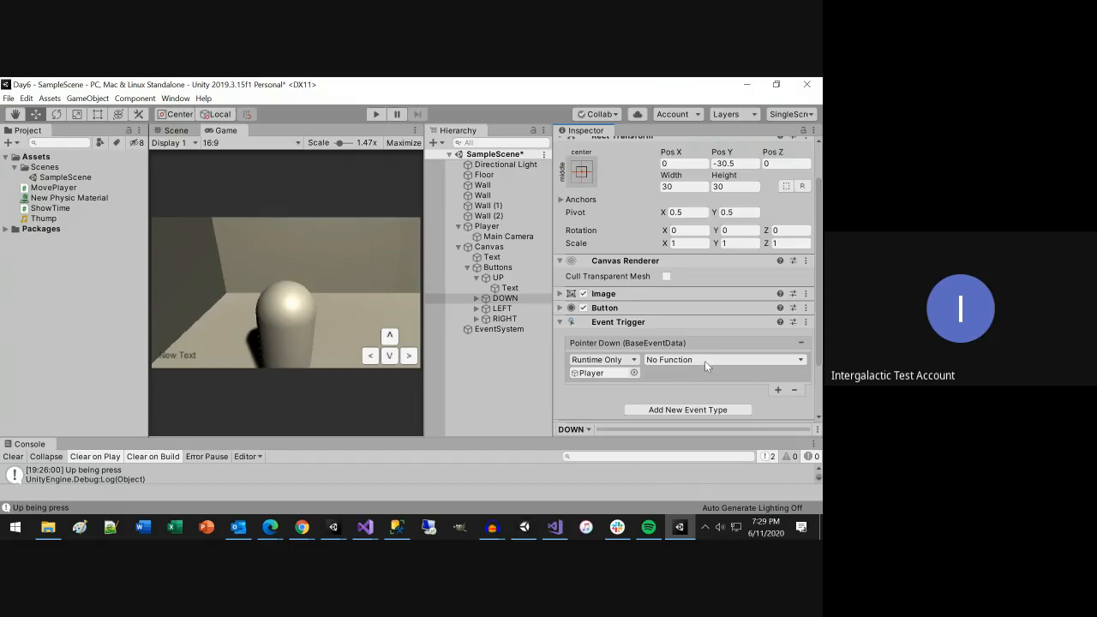
left_click(704, 361)
mouse_move(694, 470)
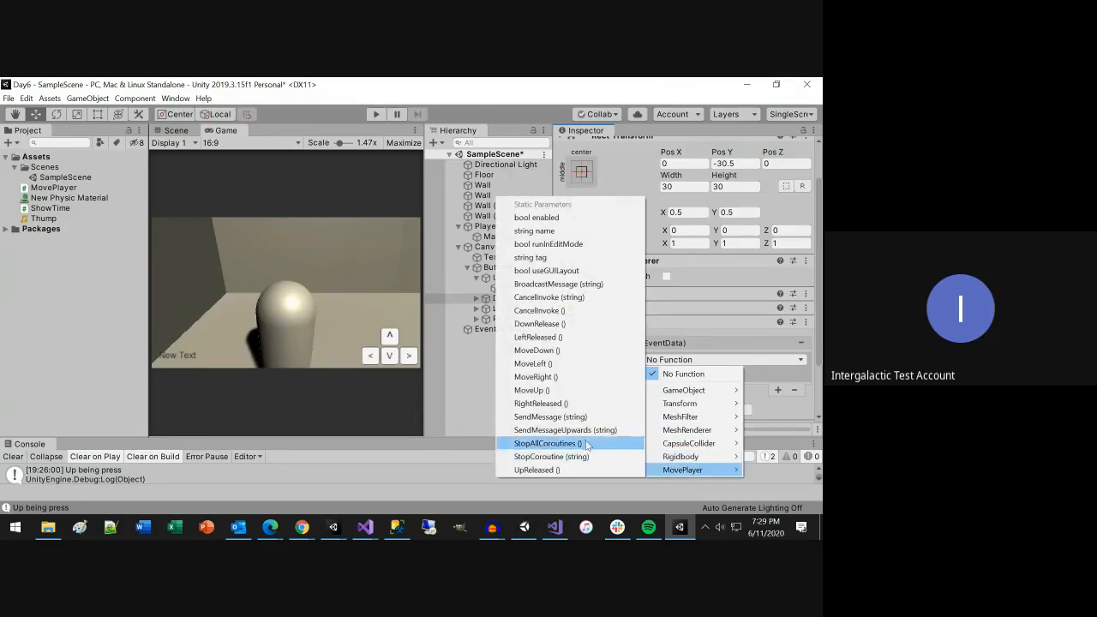
left_click(536, 351)
Step: Add a PointerUp event to DOWN's Event Trigger and set its Player function to MovePlayer.DownRelease
left_click(678, 412)
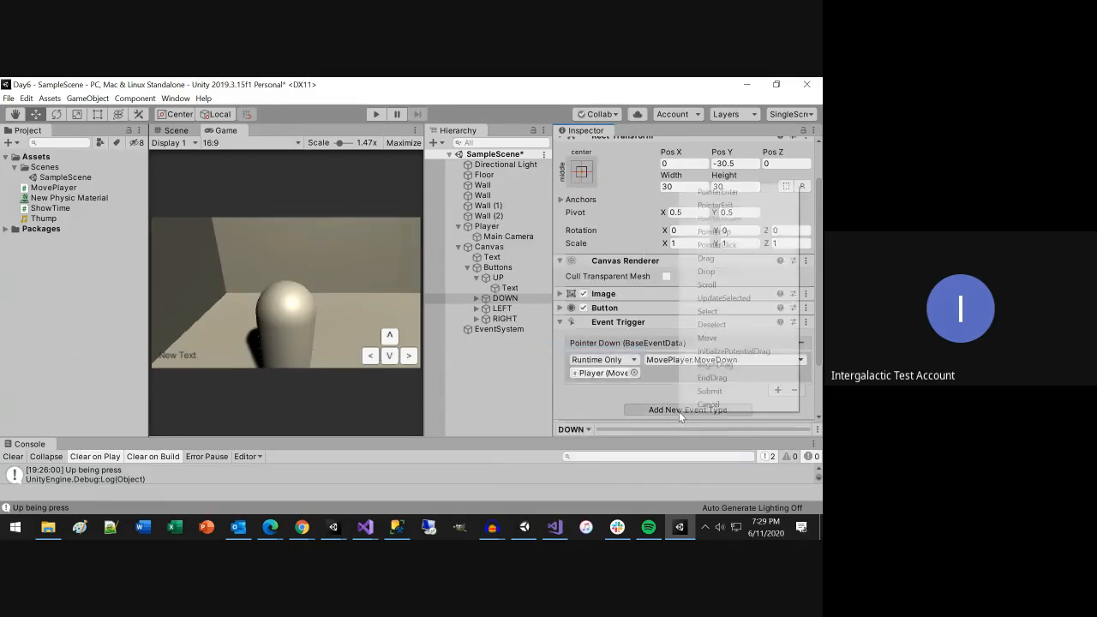
left_click(714, 232)
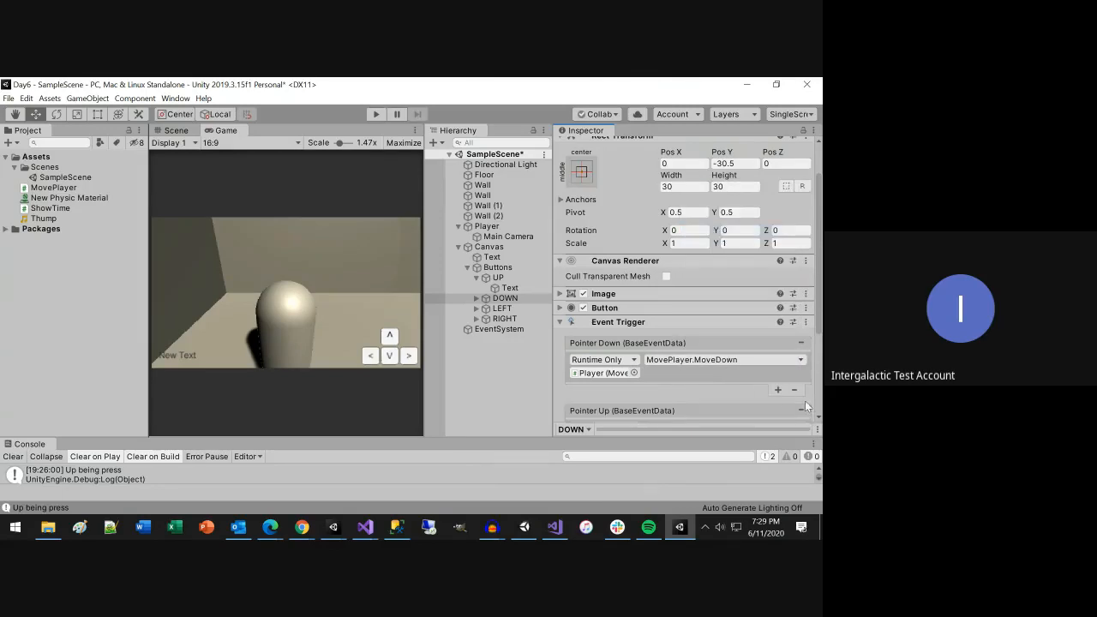
scroll(630, 370, "down", 3)
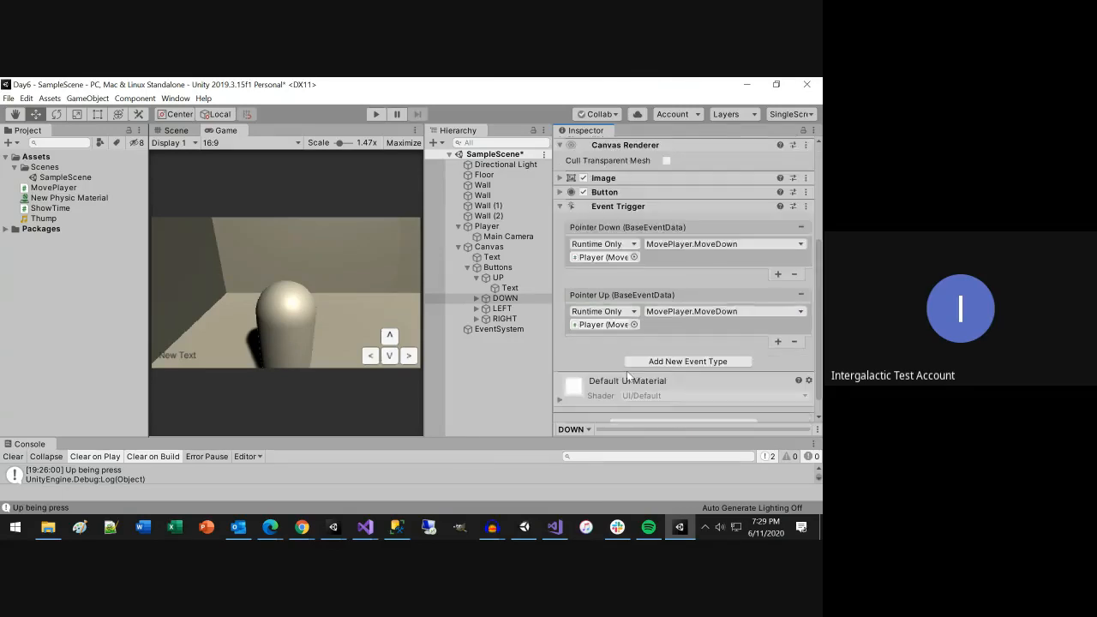
left_click(682, 311)
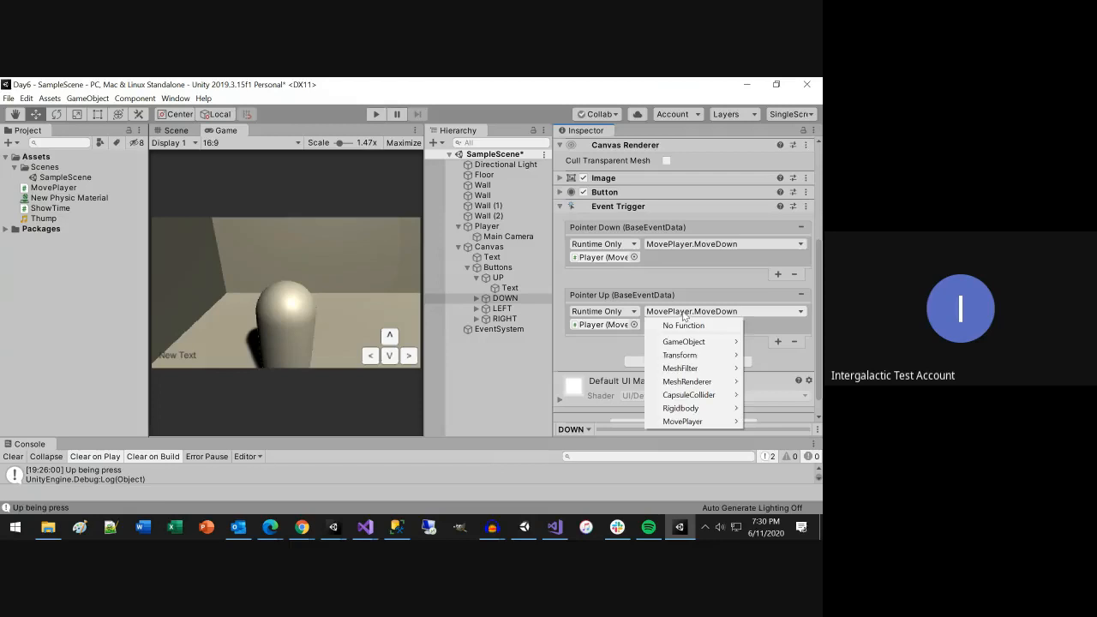
mouse_move(677, 420)
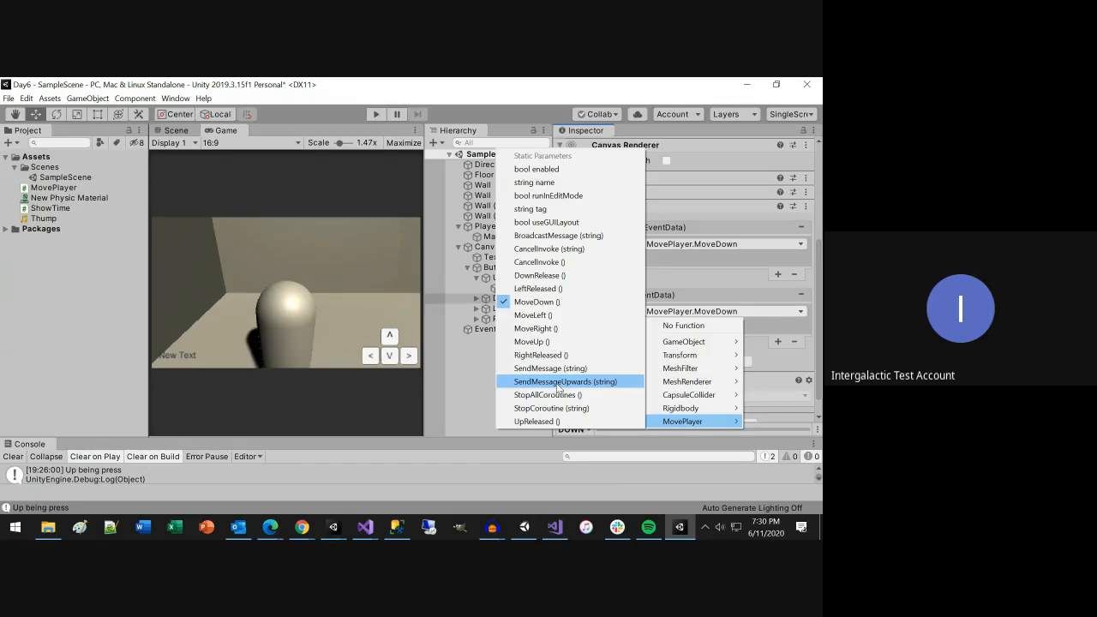
left_click(537, 275)
Step: Add an Event Trigger component to the LEFT button
left_click(480, 309)
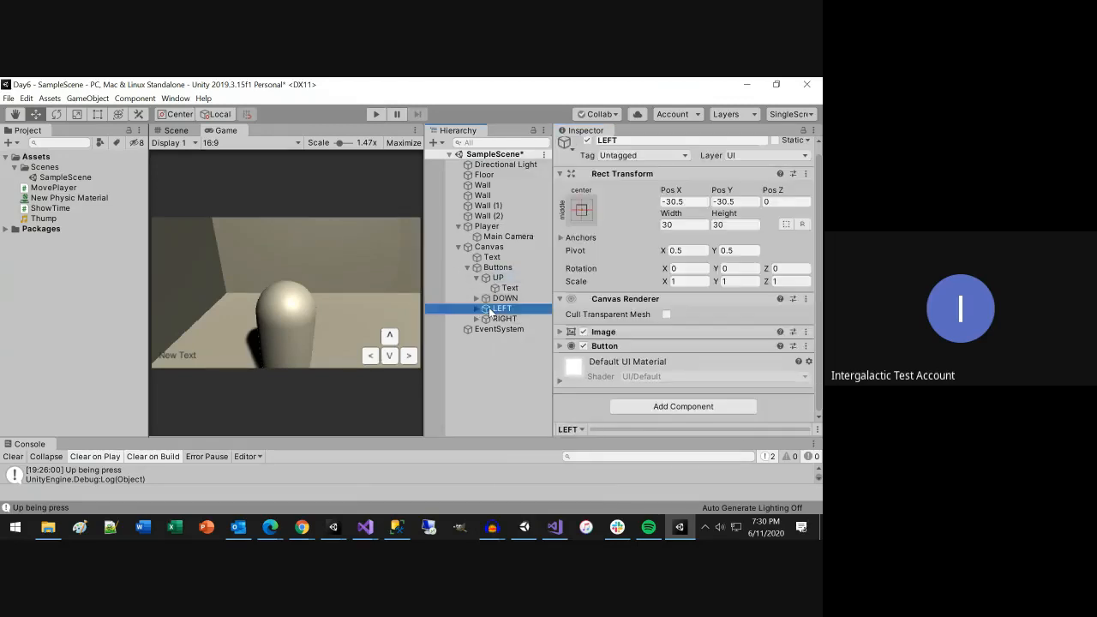
left_click(673, 406)
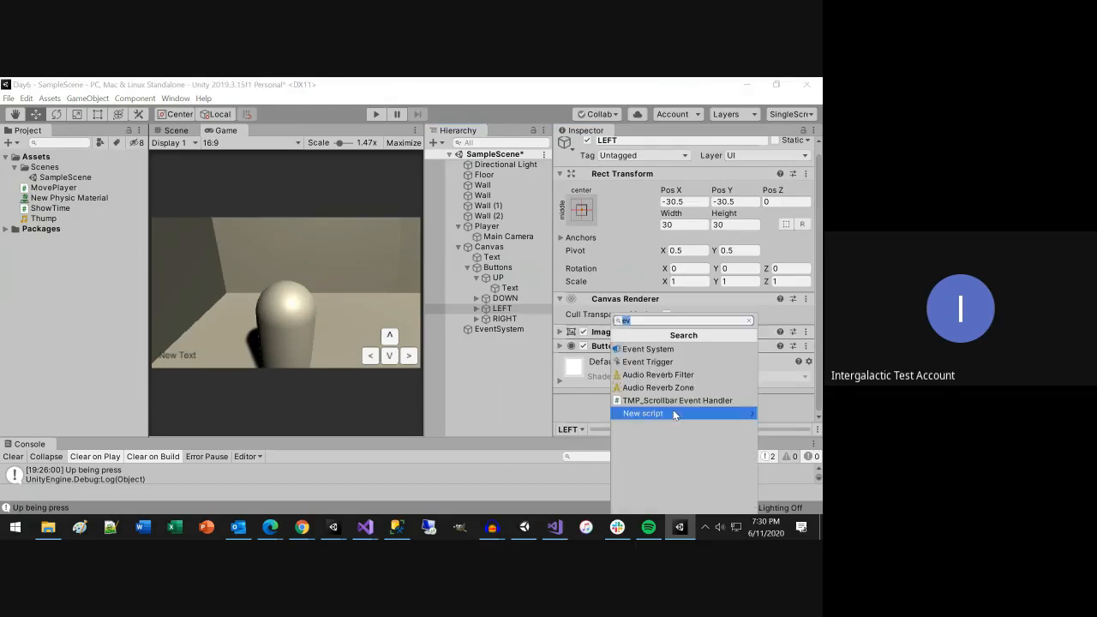
left_click(659, 366)
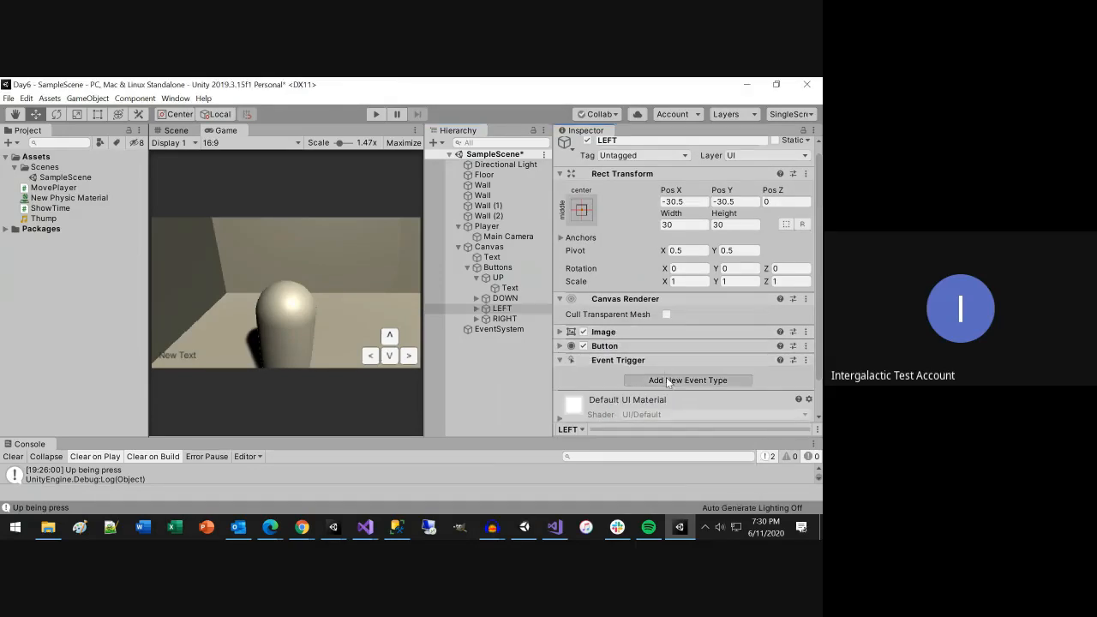
Step: Add a PointerDown event to LEFT's Event Trigger that calls MovePlayer.MoveLeft on the Player object
left_click(665, 377)
left_click(707, 185)
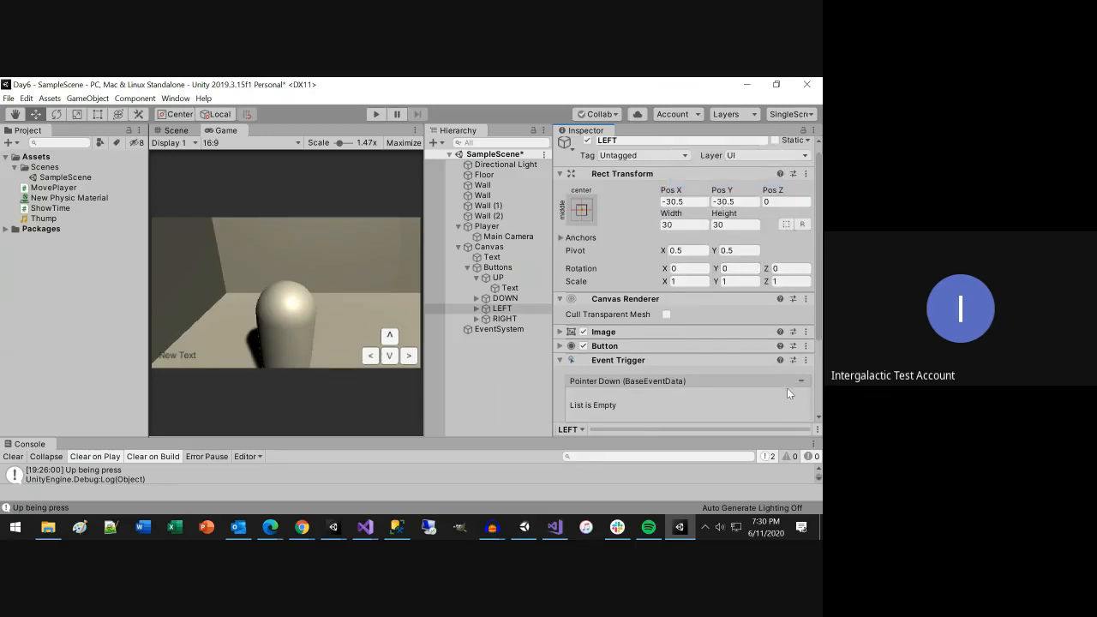
scroll(797, 404, "down", 3)
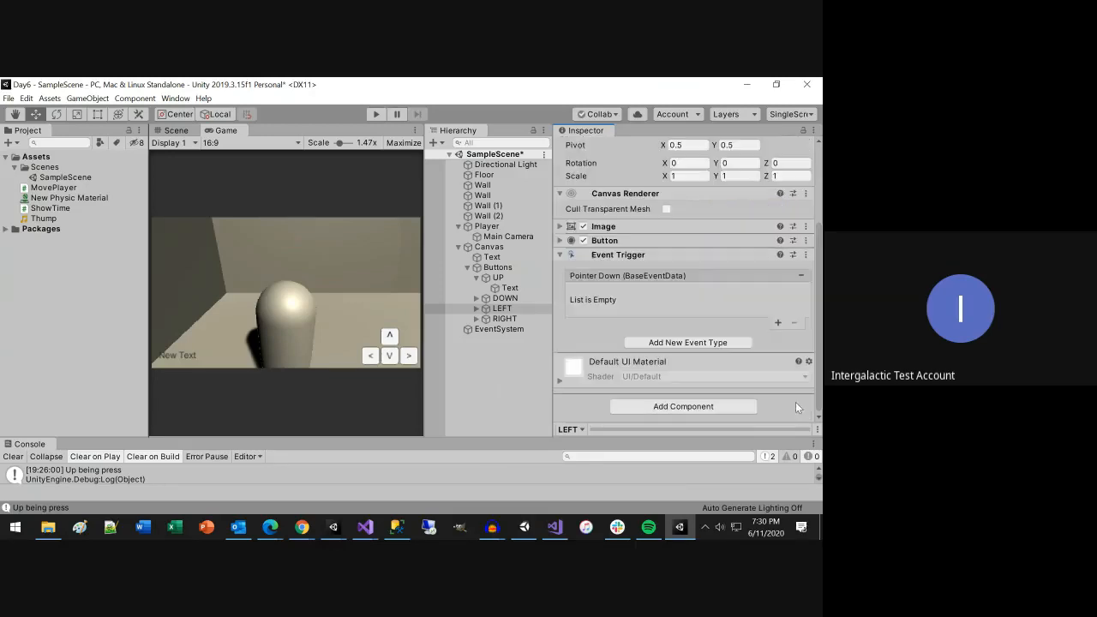
left_click(778, 322)
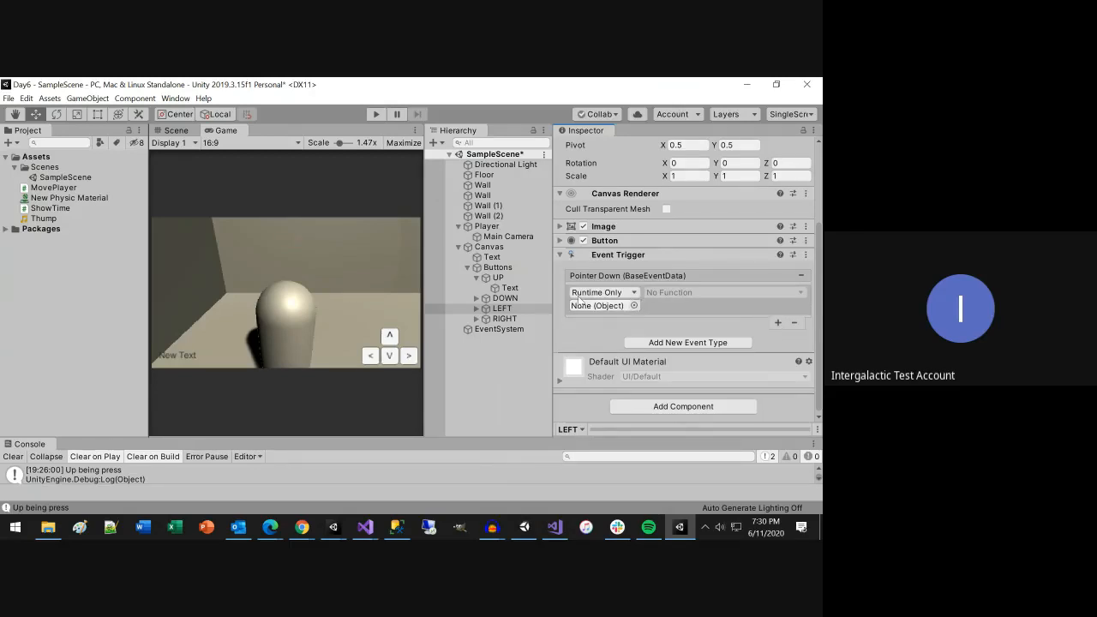
left_click_drag(485, 231, 605, 306)
left_click(684, 293)
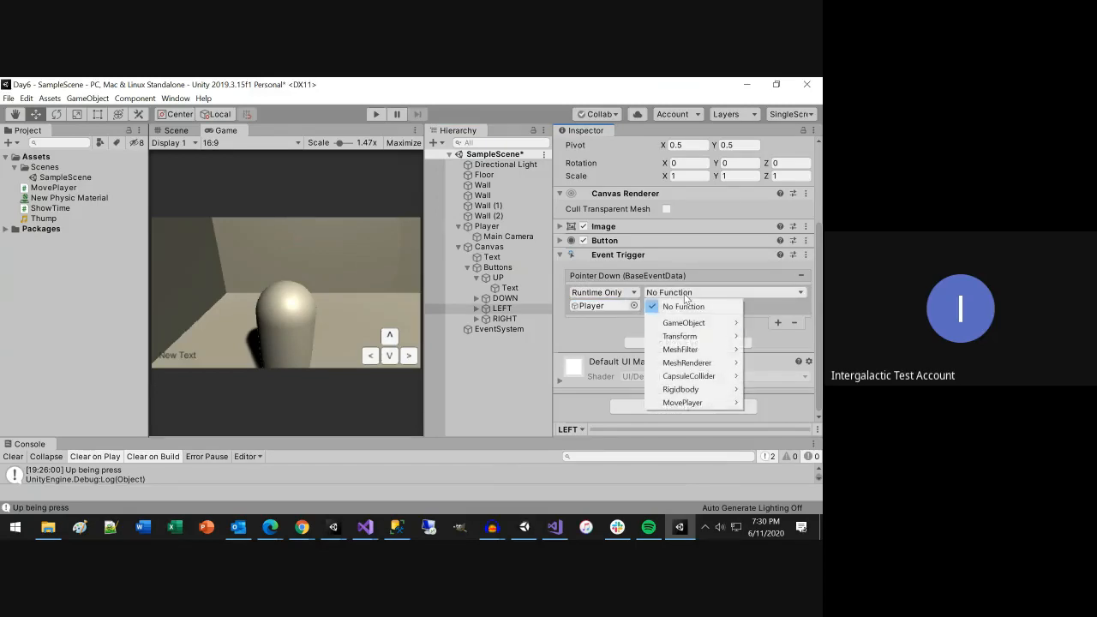
mouse_move(691, 402)
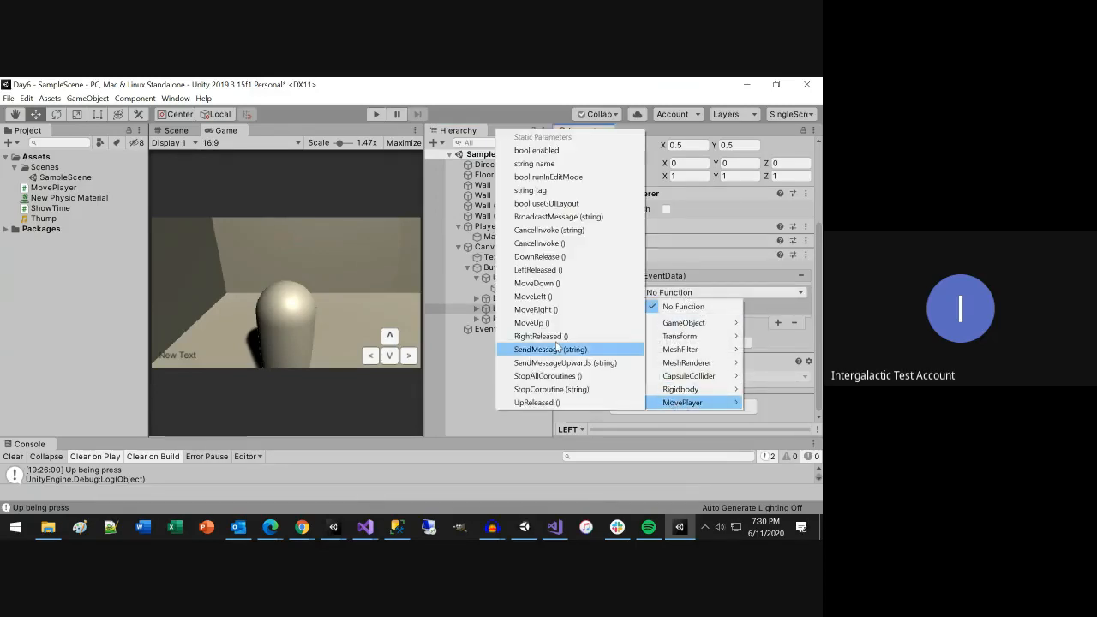
left_click(533, 296)
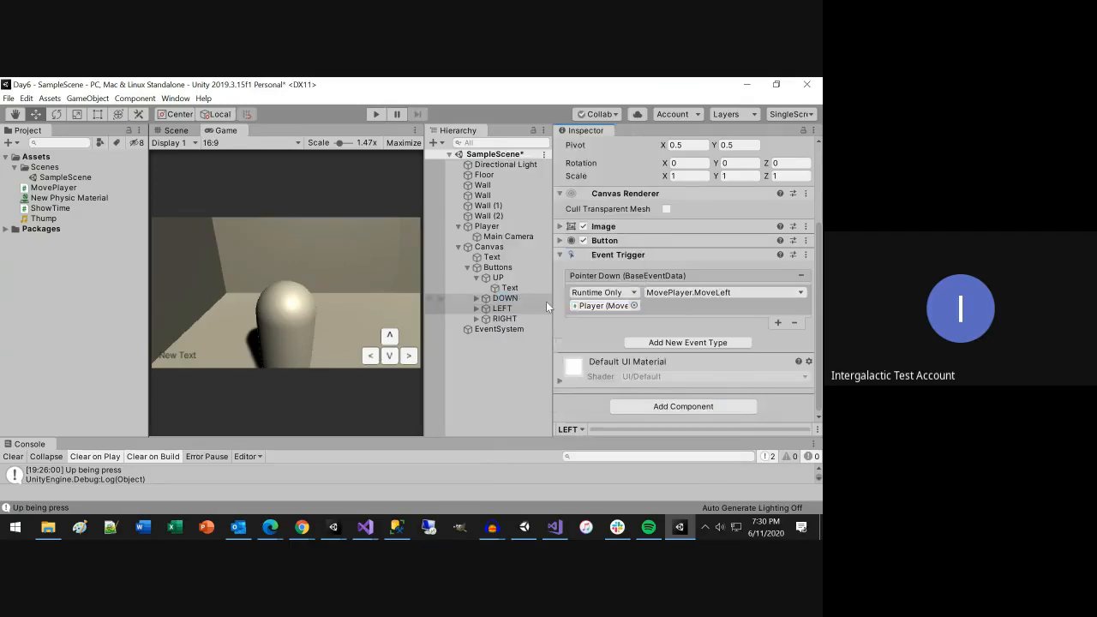
Step: Add a PointerUp event to LEFT's Event Trigger and set its Player function to MovePlayer.LeftReleased
left_click(711, 343)
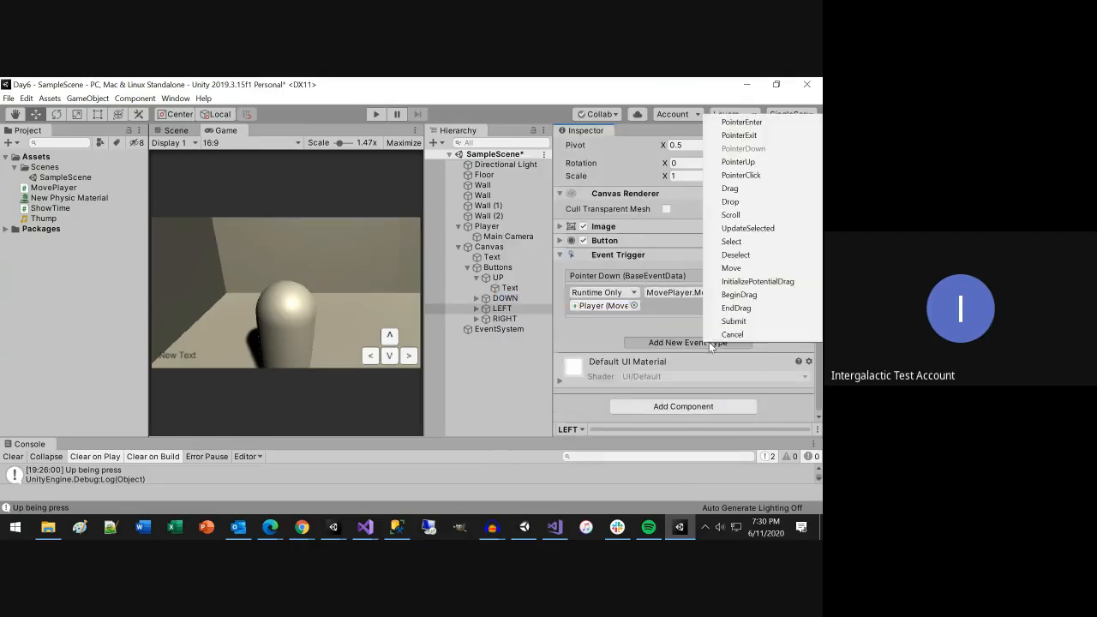
left_click(737, 162)
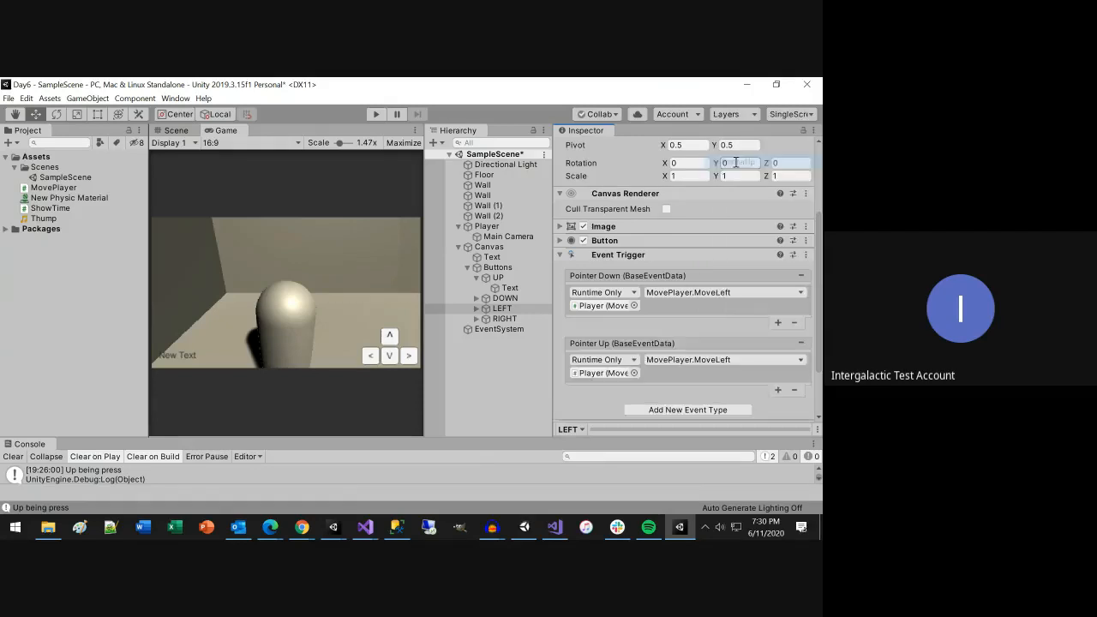
left_click(703, 360)
mouse_move(678, 470)
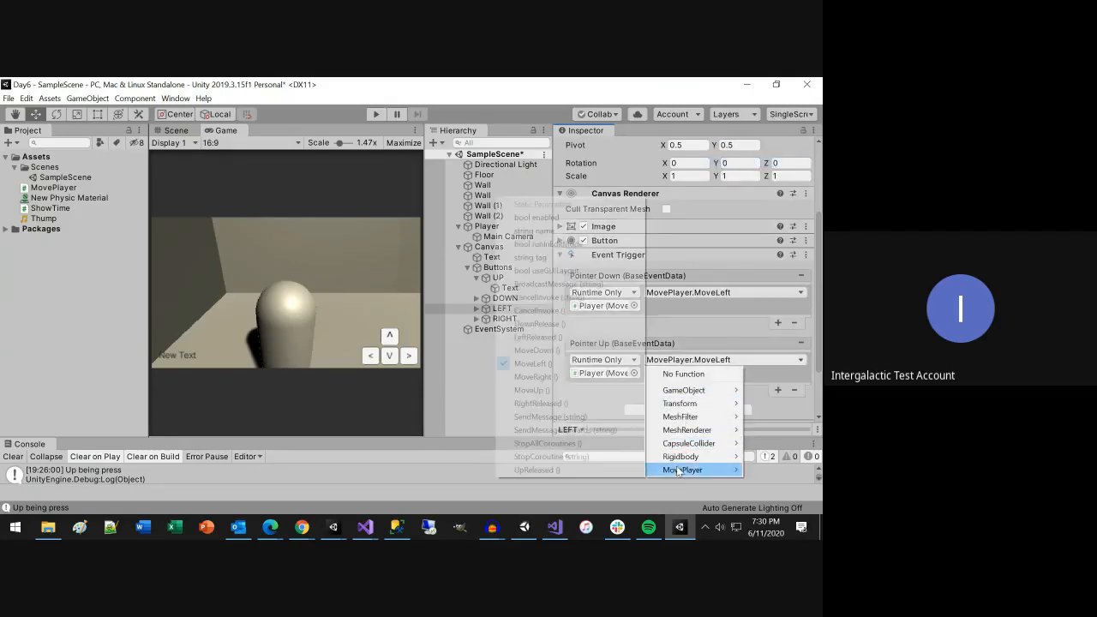
left_click(538, 337)
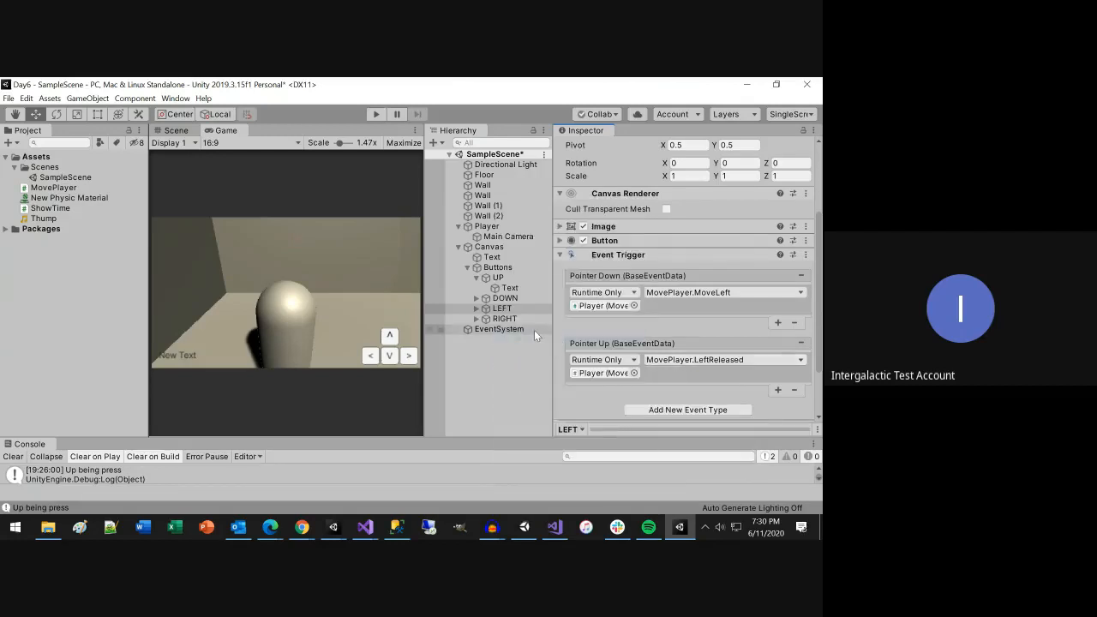
Step: Add an Event Trigger component to the RIGHT button
left_click(509, 312)
left_click(507, 319)
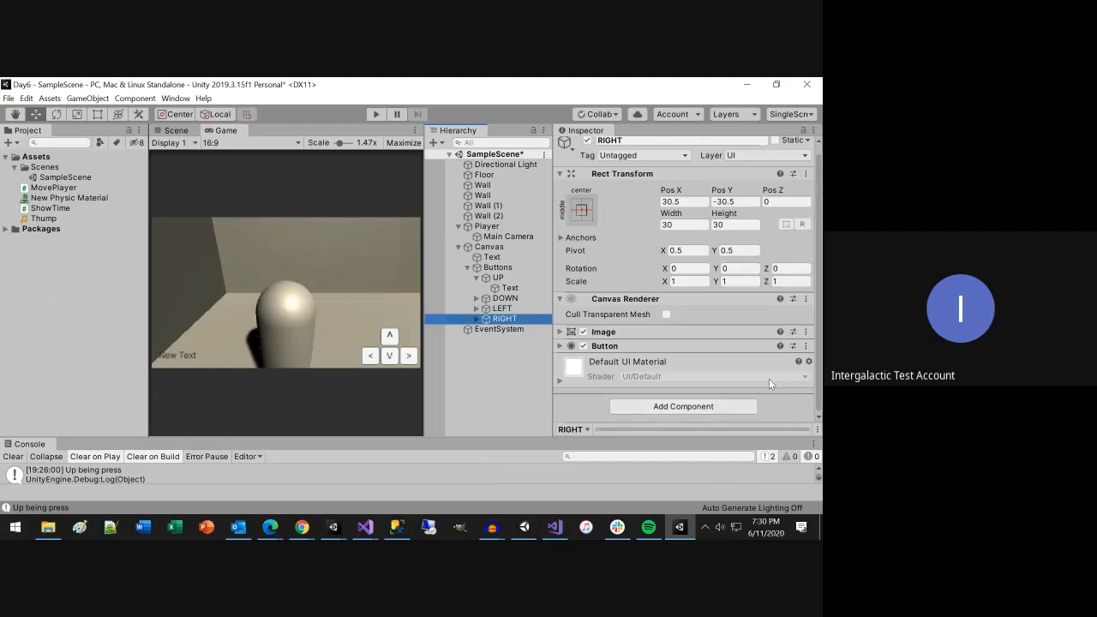
left_click(703, 410)
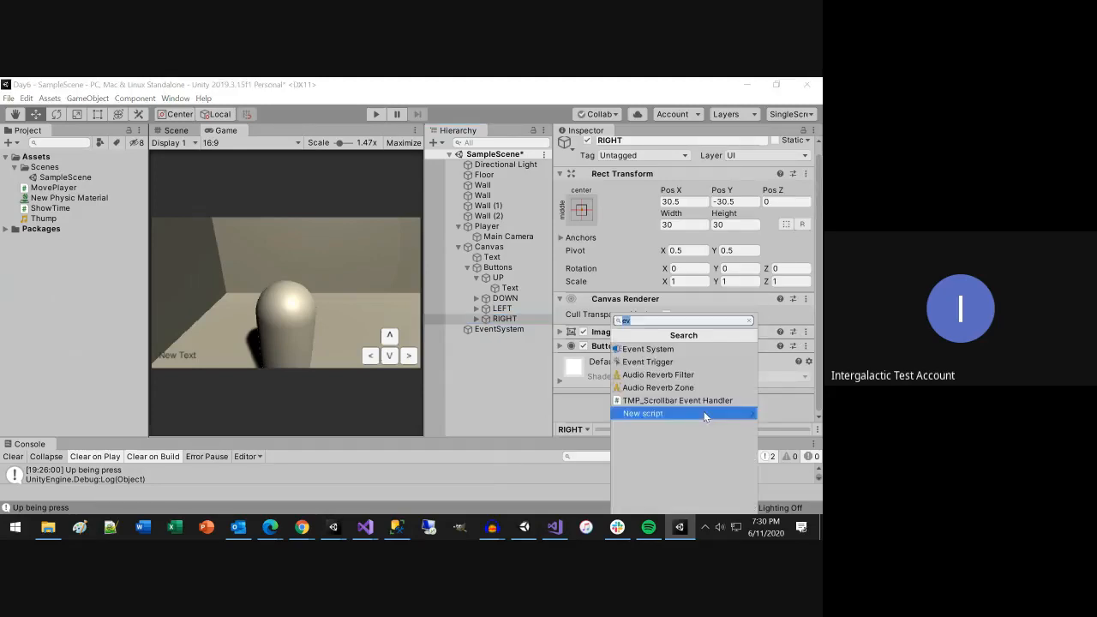
left_click(664, 363)
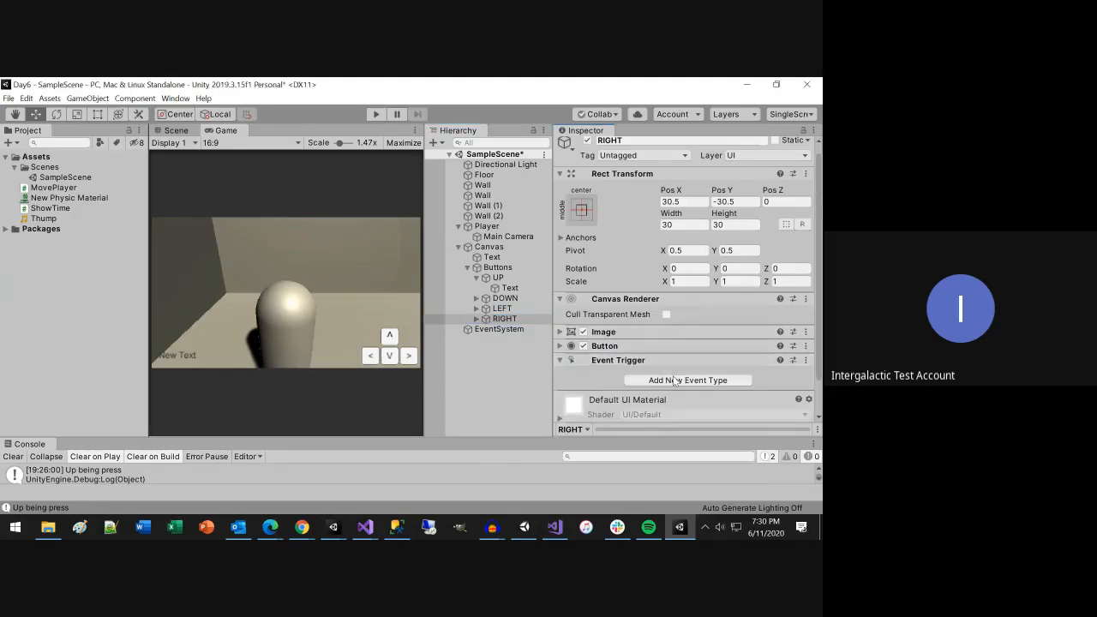
Step: Add a PointerDown event to RIGHT's Event Trigger that calls MovePlayer.MoveRight on the Player object
left_click(694, 382)
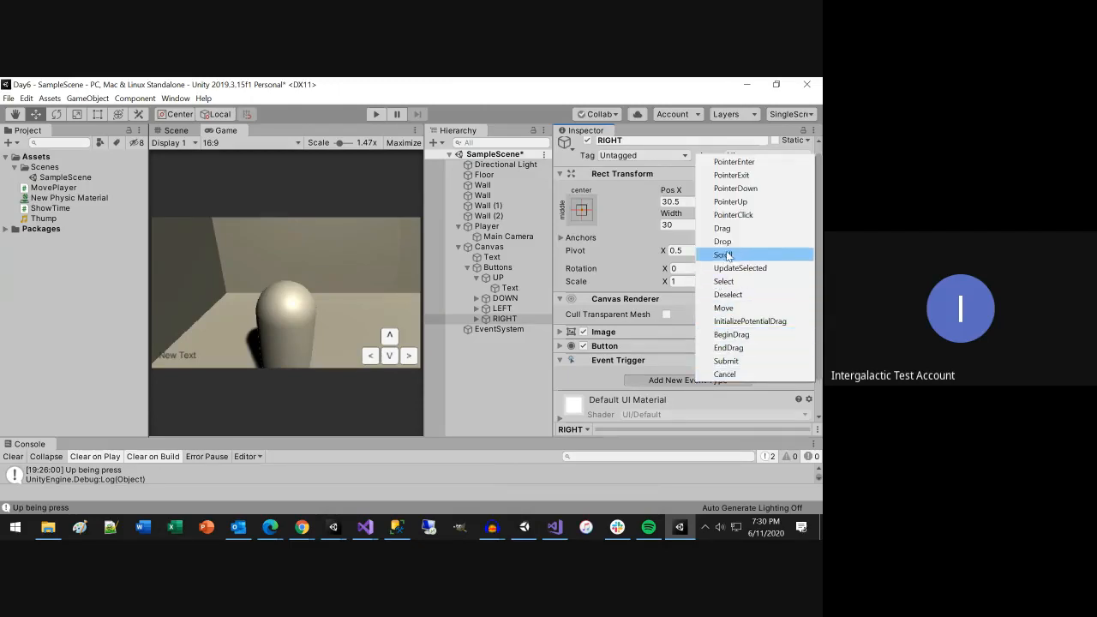
left_click(737, 189)
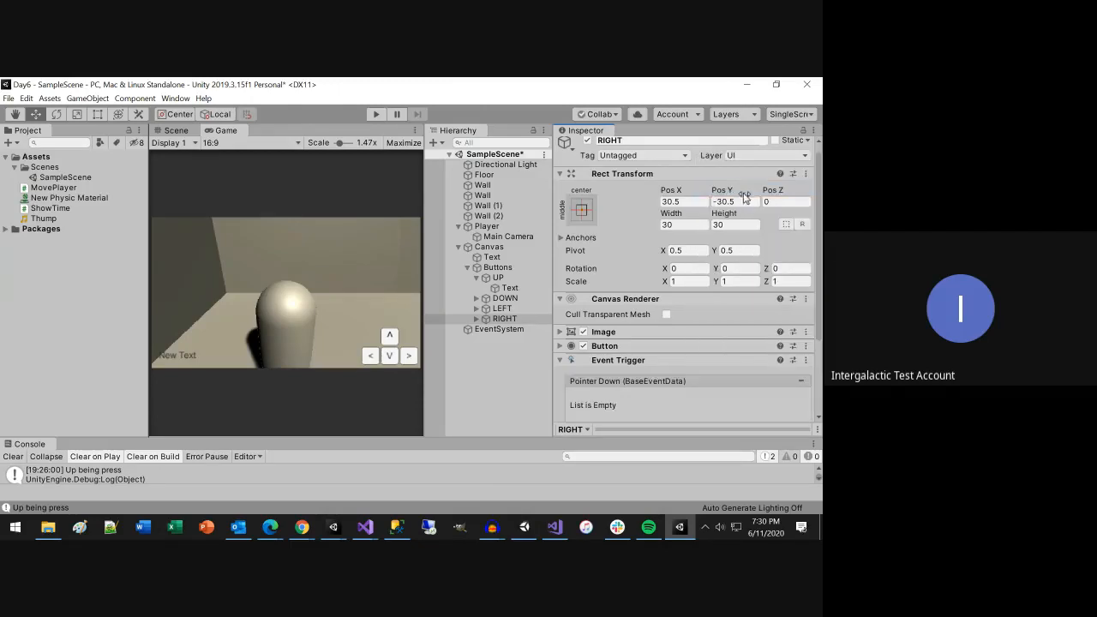
scroll(791, 399, "down", 3)
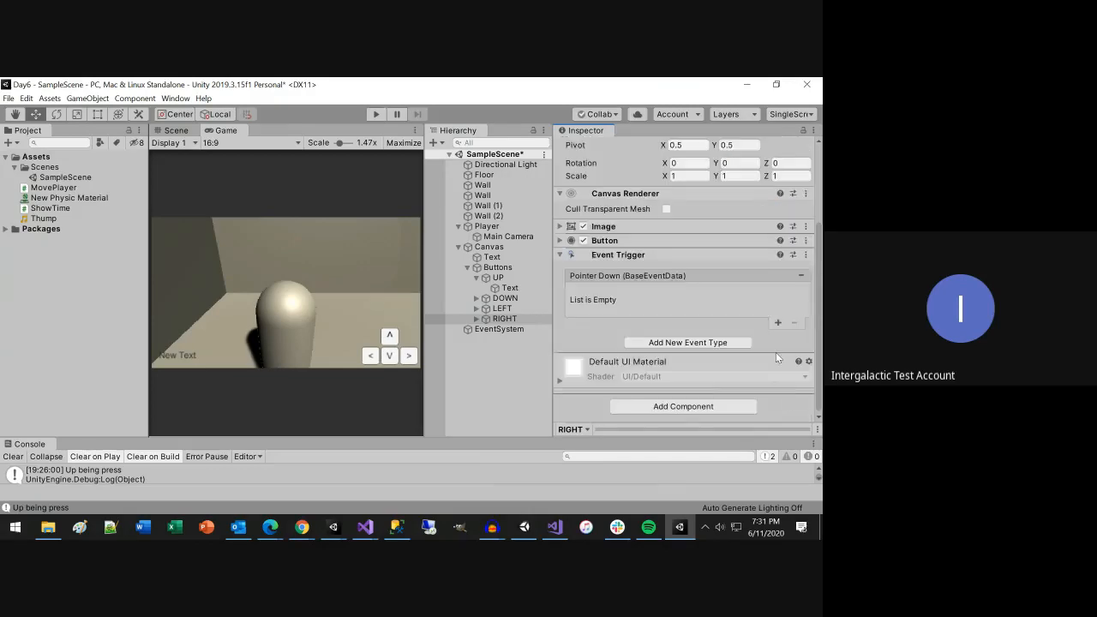
left_click(776, 322)
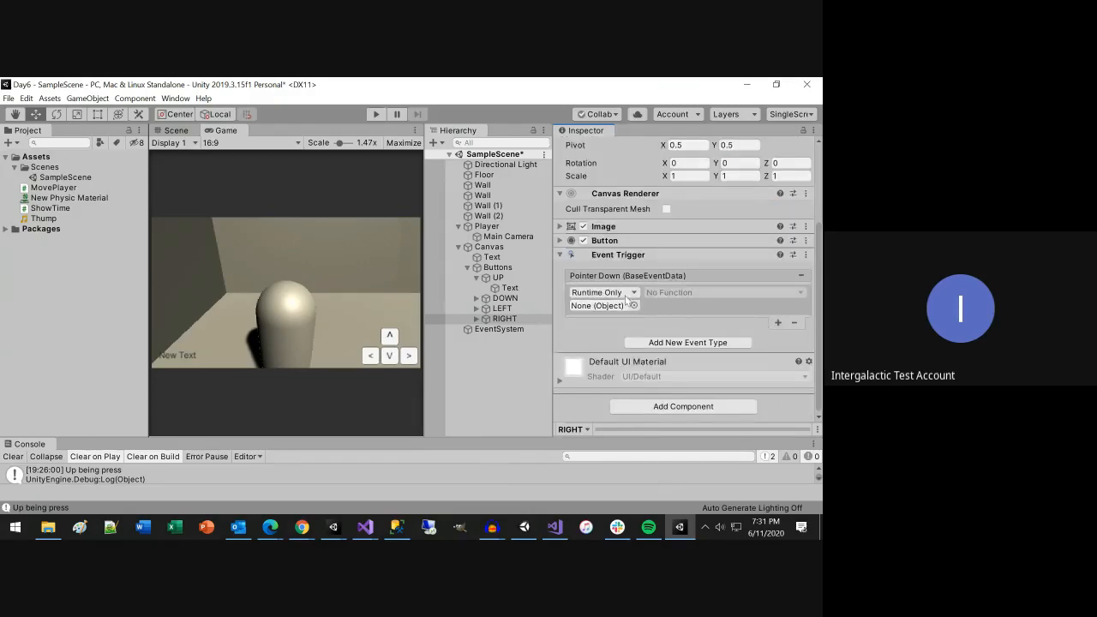
left_click_drag(487, 227, 599, 306)
left_click(700, 291)
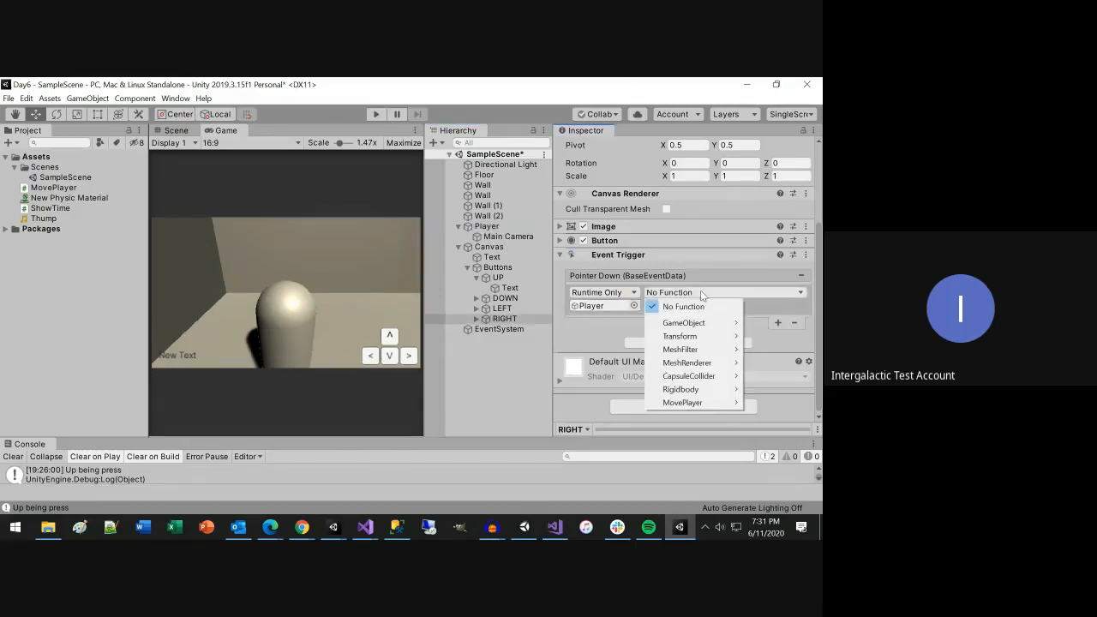
mouse_move(681, 408)
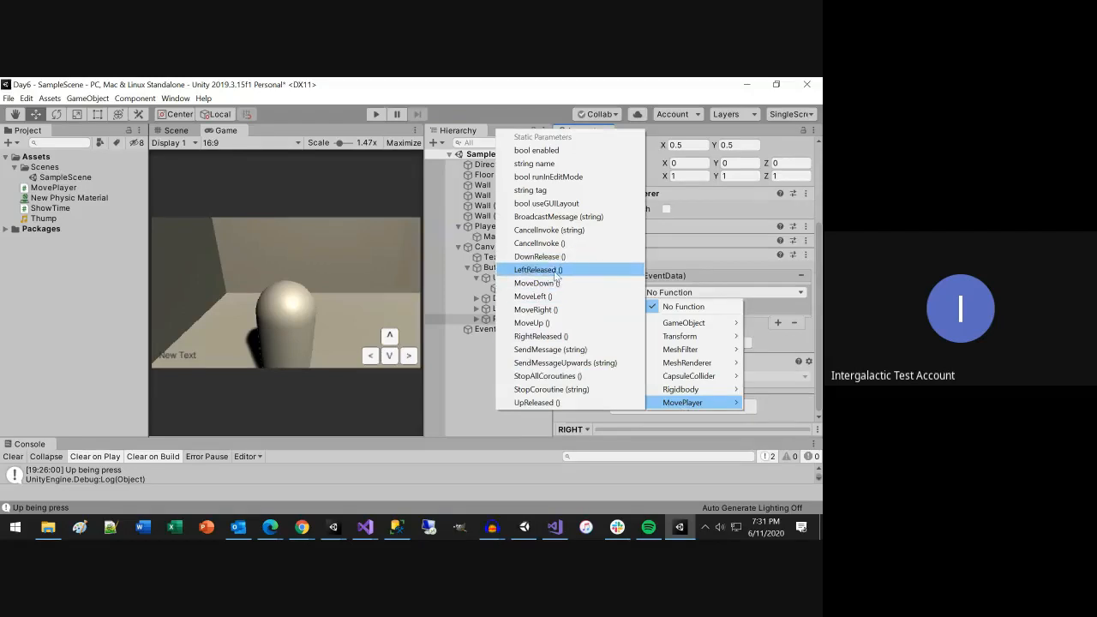
left_click(542, 310)
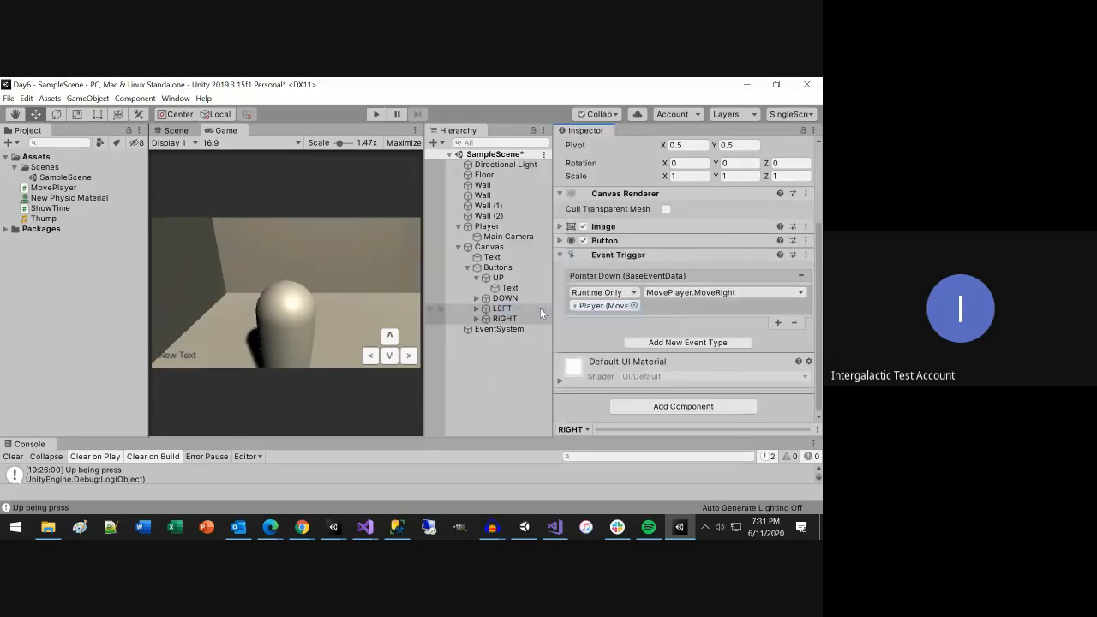
Step: Add a PointerUp event to RIGHT's Event Trigger calling MovePlayer.RightReleased on the Player, and save the scene
left_click(738, 343)
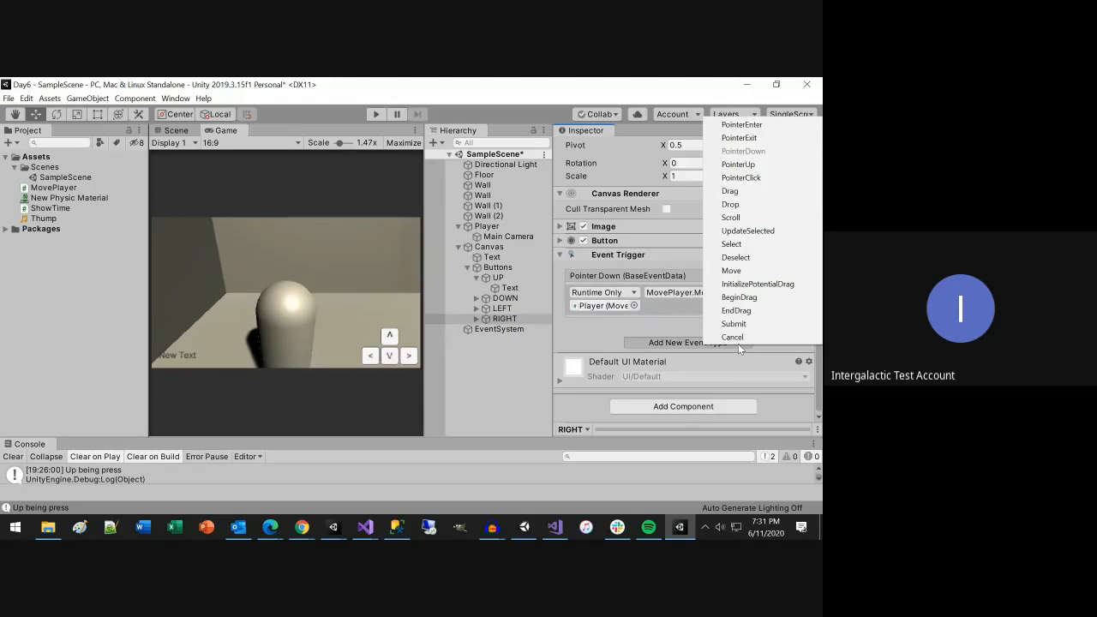
left_click(740, 164)
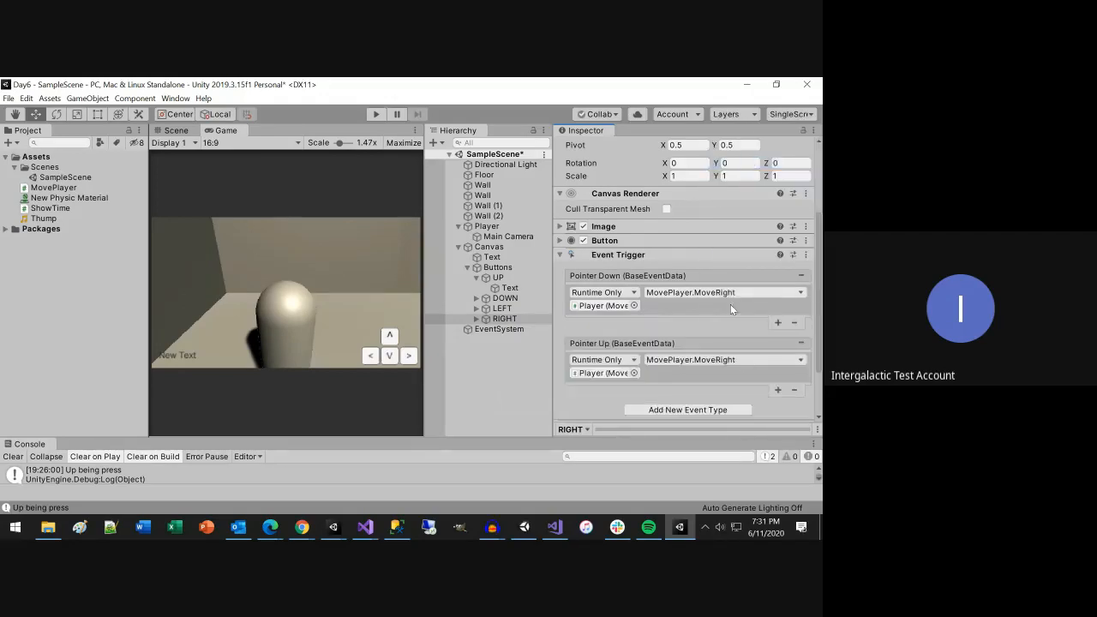
left_click(784, 368)
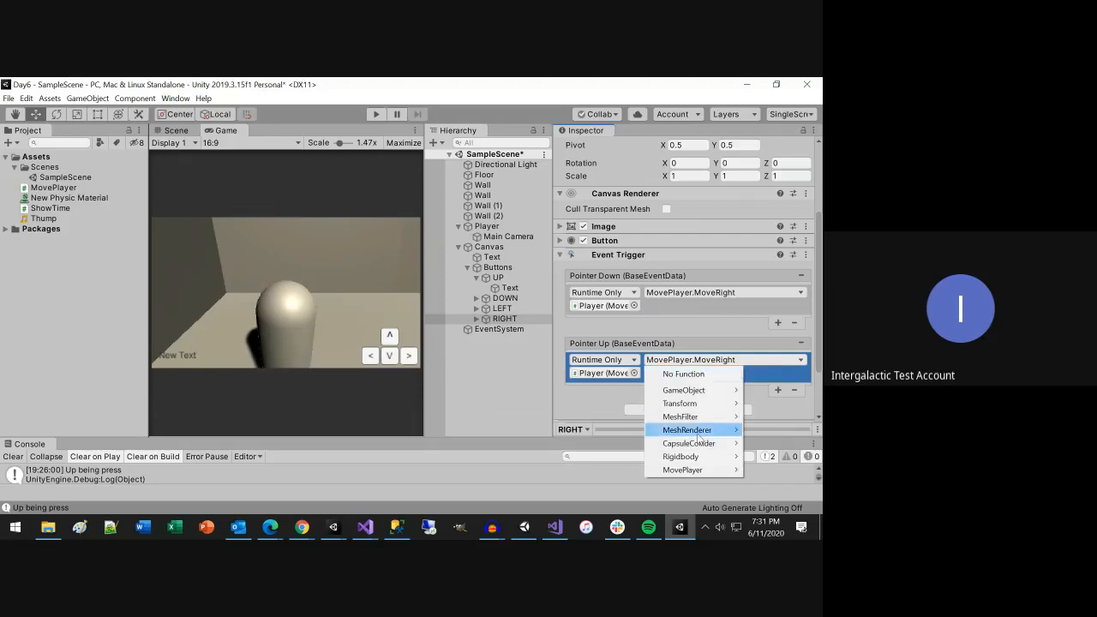
mouse_move(690, 470)
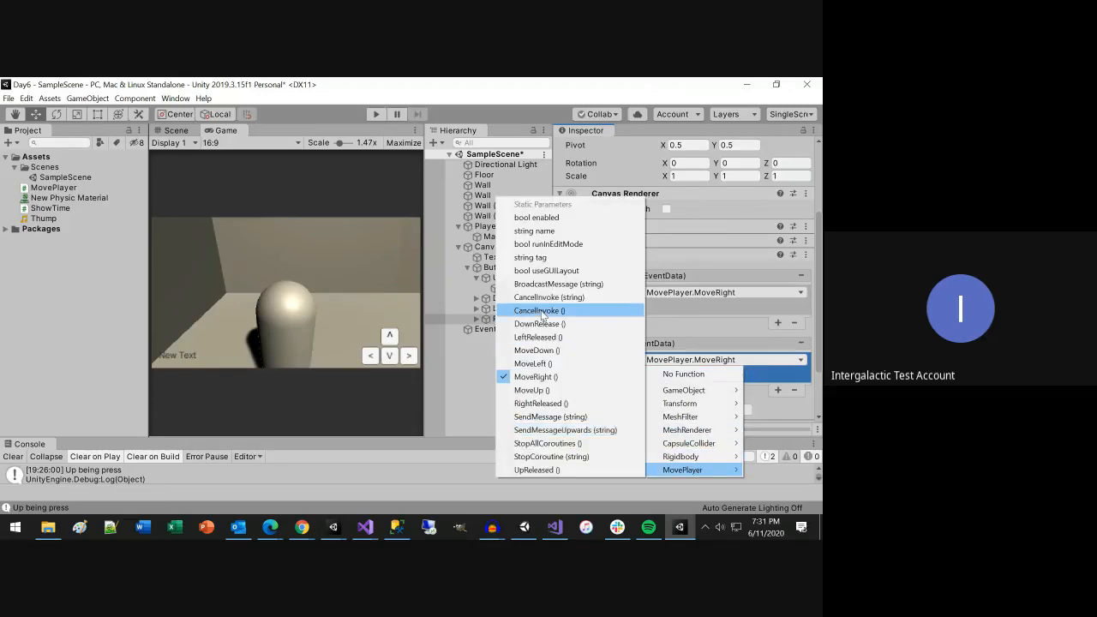
left_click(550, 403)
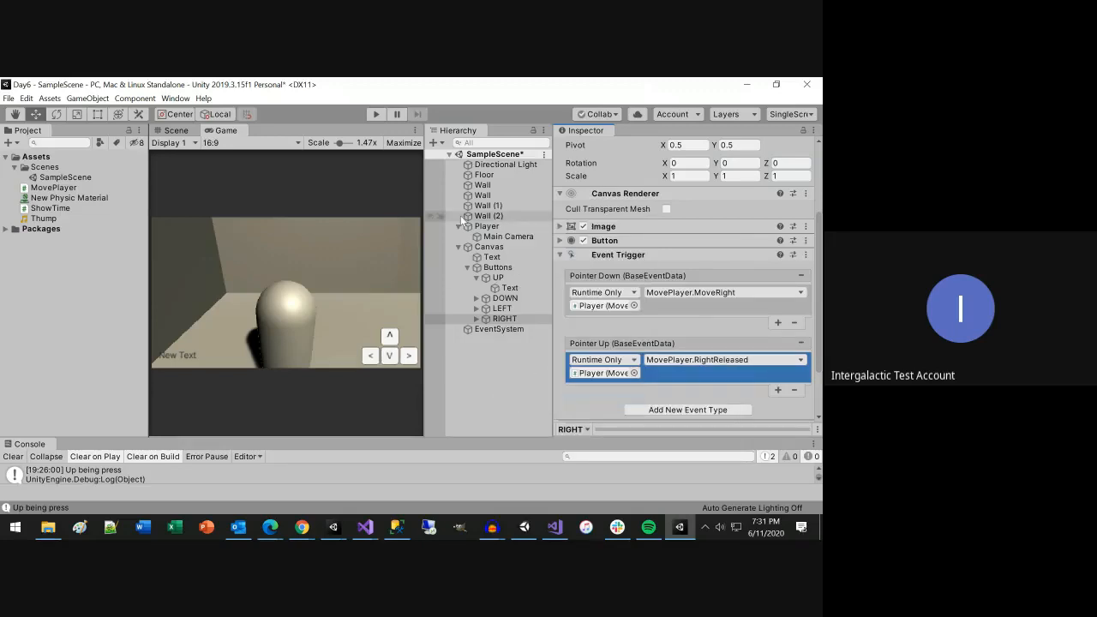
key("ctrl+s")
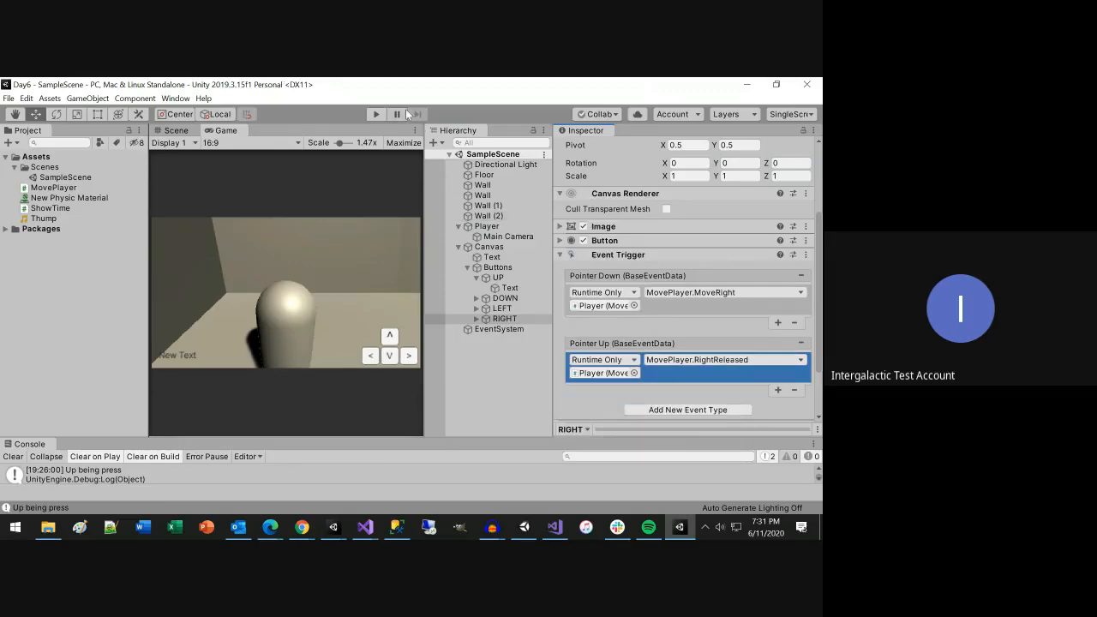
Step: Play-test the scene by steering the player with the on-screen up, down, left and right buttons, and stop play mode
left_click(375, 115)
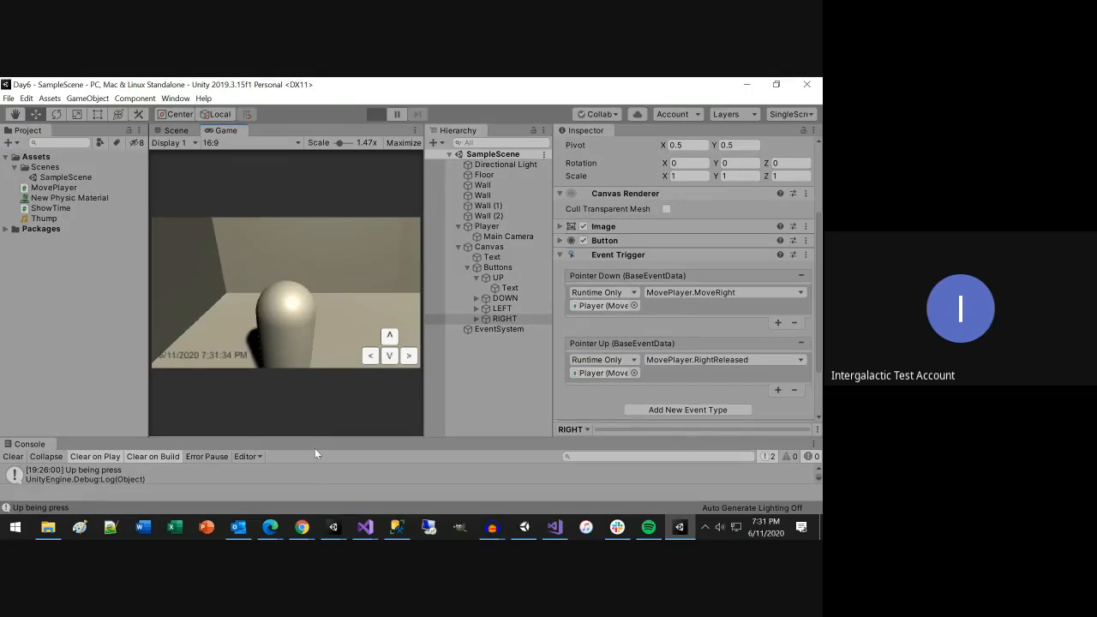
left_click(370, 356)
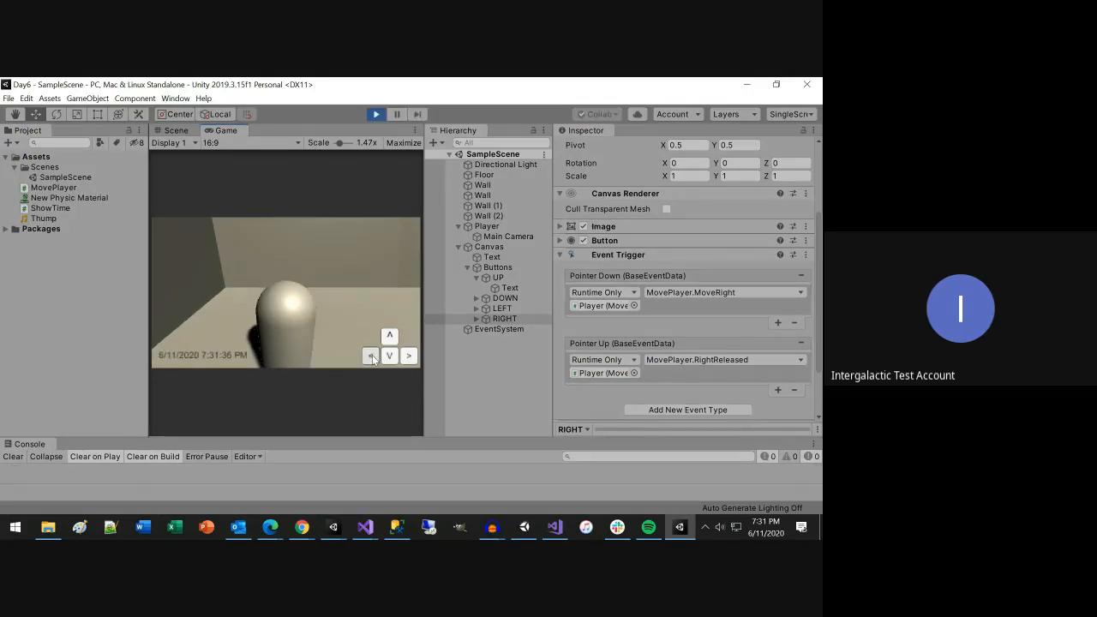
left_click(415, 358)
left_click(389, 336)
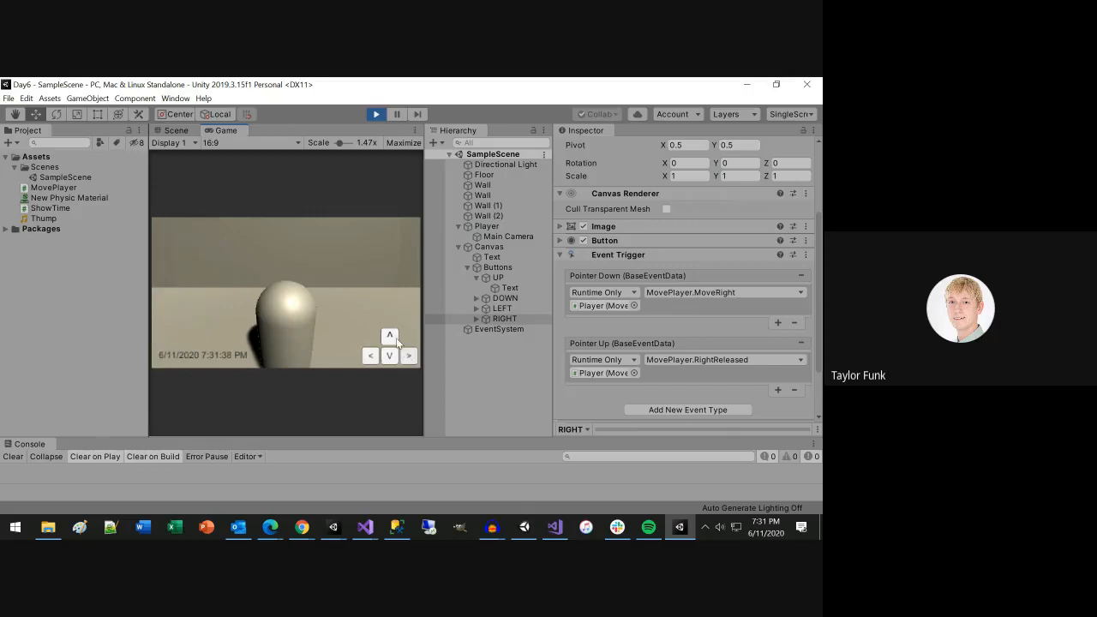
left_click(389, 355)
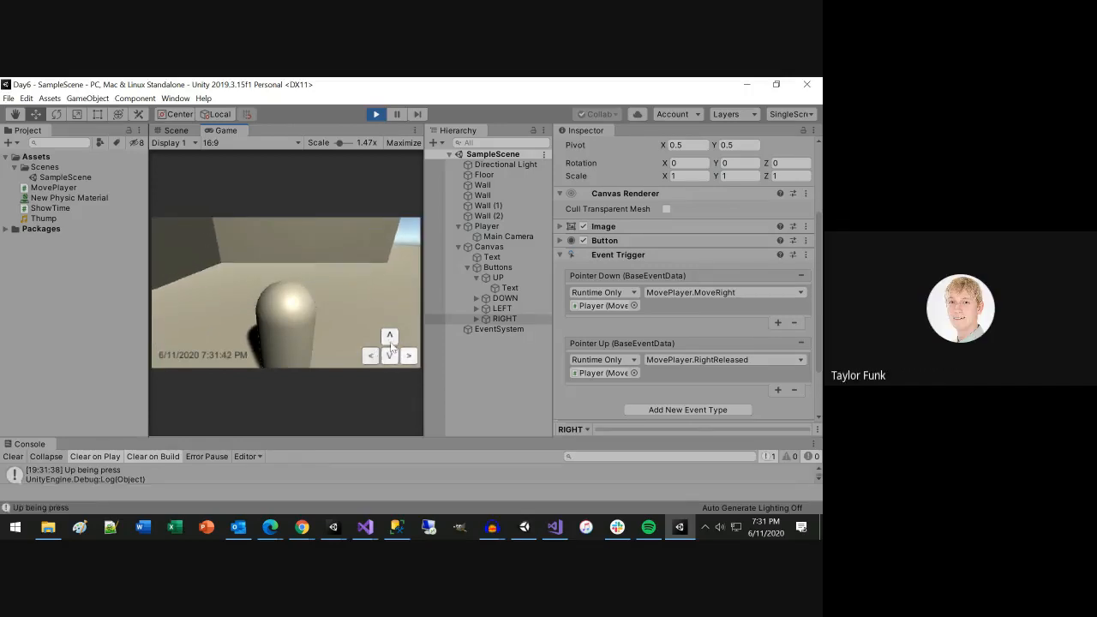
left_click(390, 338)
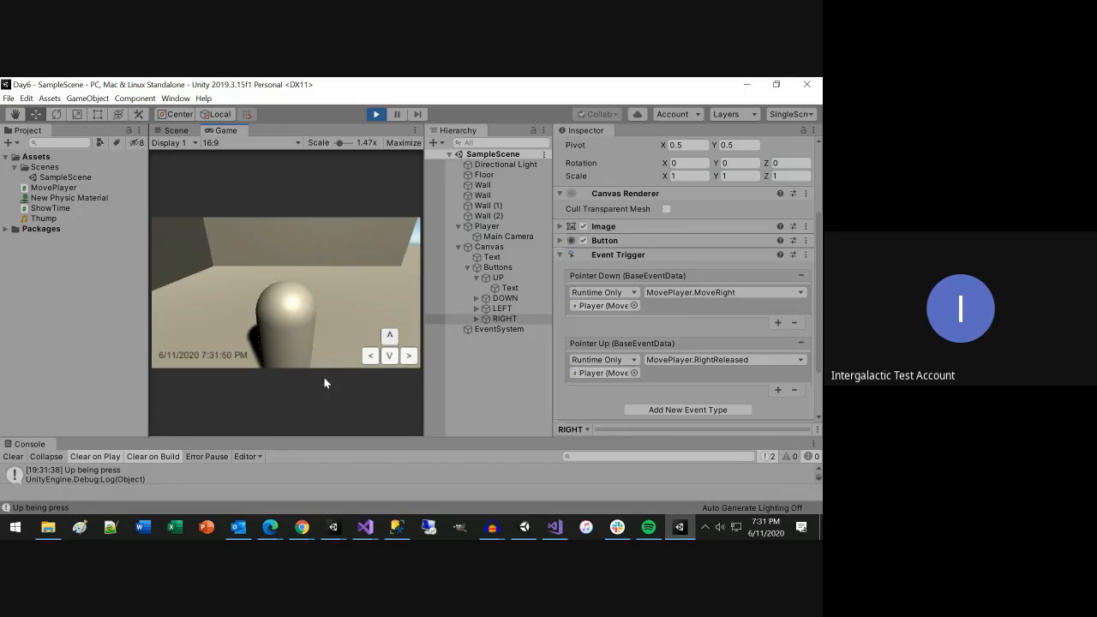
left_click(369, 356)
left_click(392, 337)
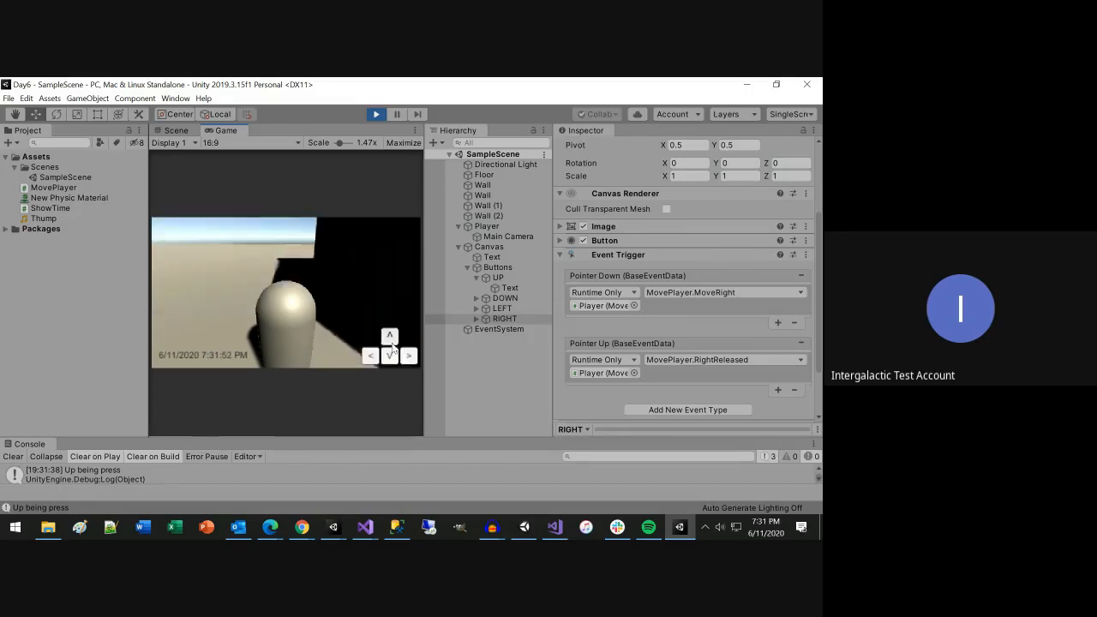
left_click(391, 356)
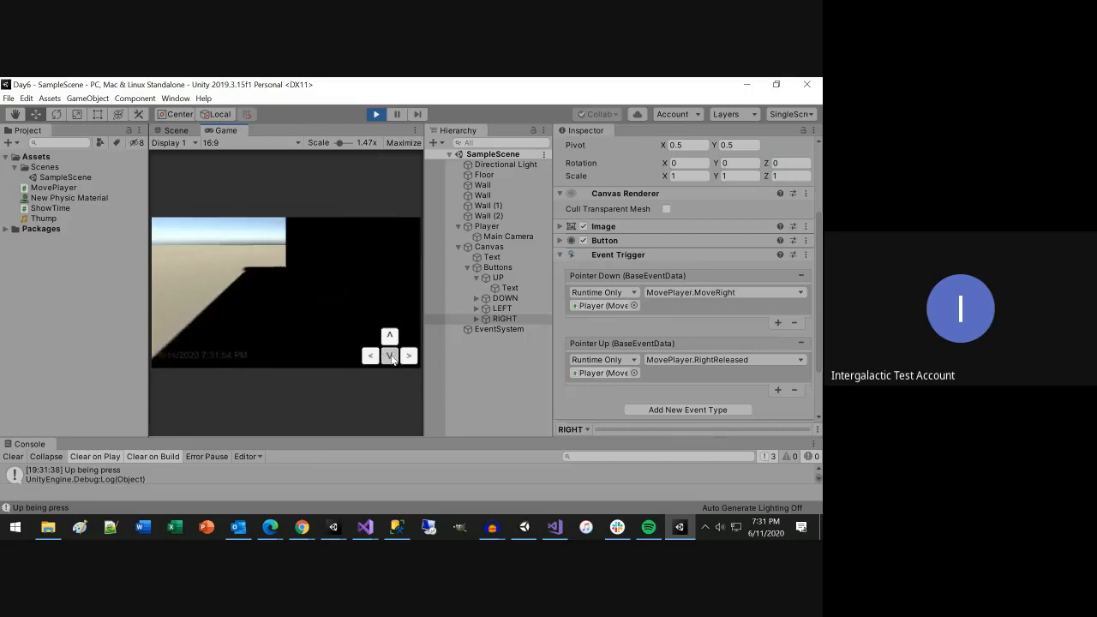
left_click(406, 357)
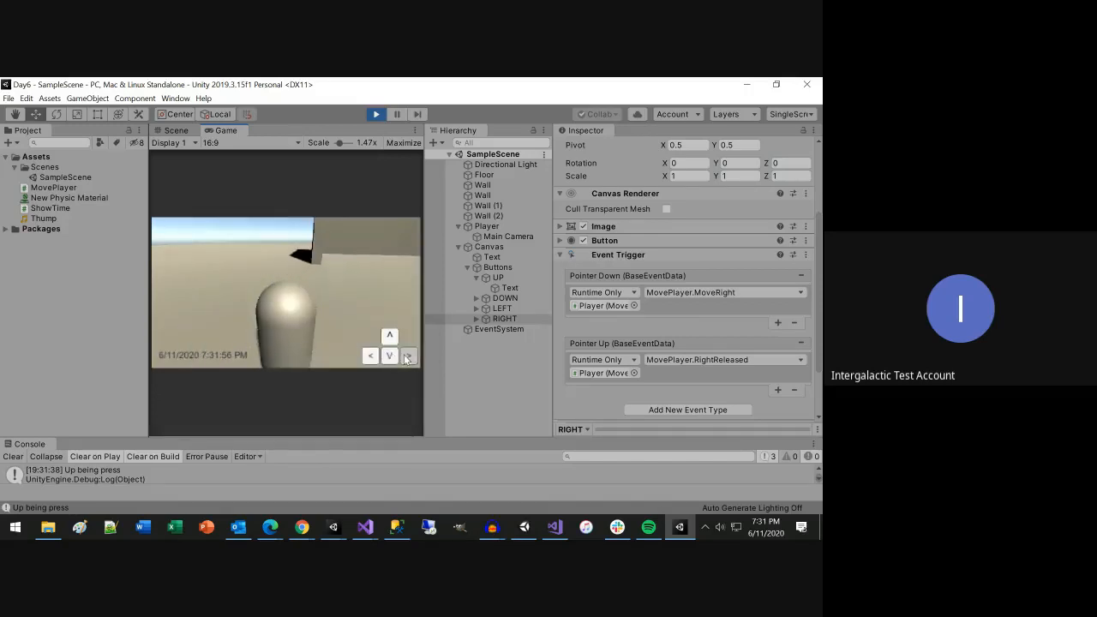
left_click(391, 338)
left_click(405, 358)
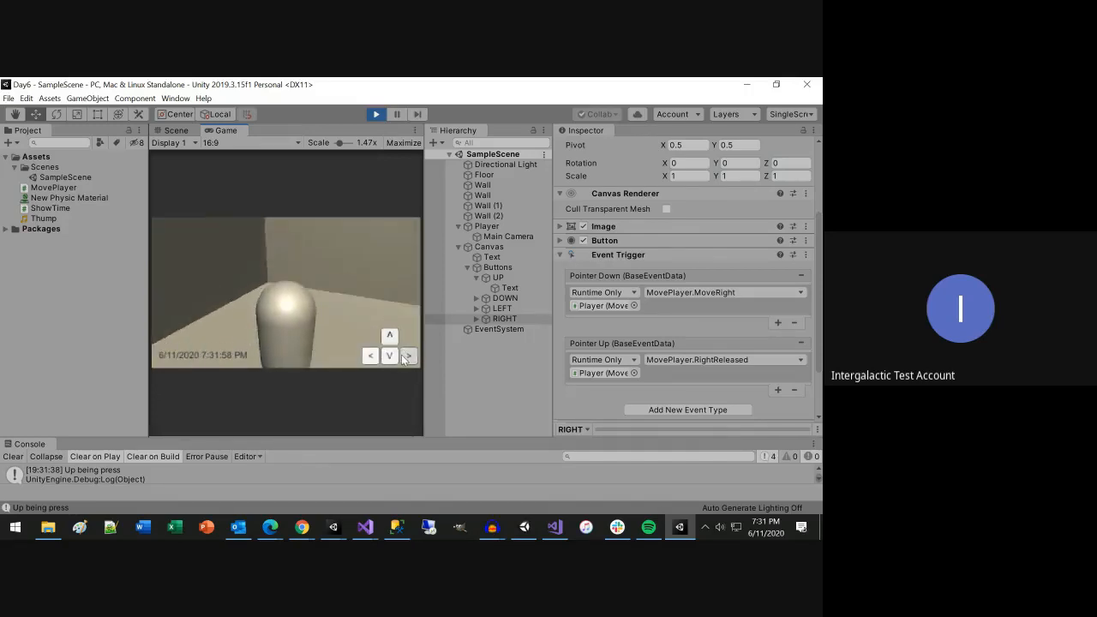
left_click(372, 358)
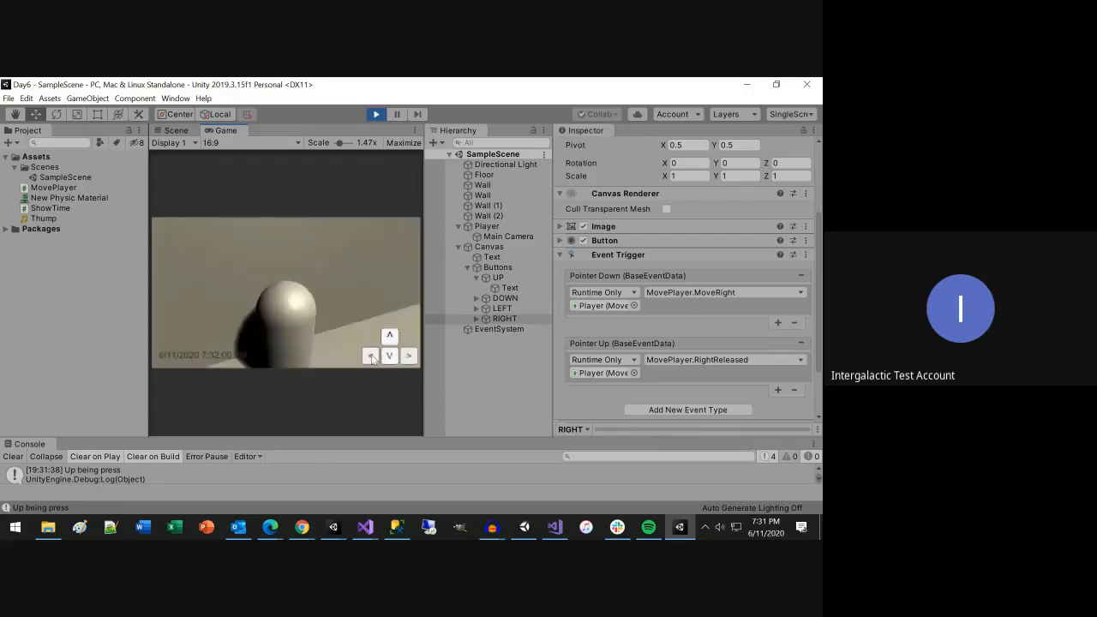
left_click(392, 361)
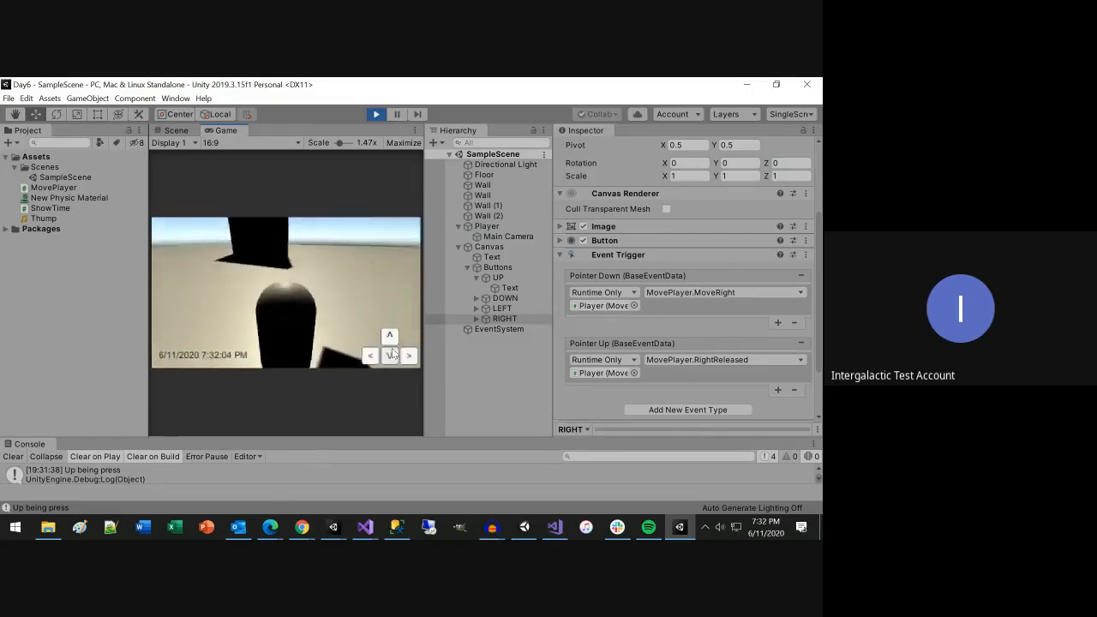
left_click(389, 334)
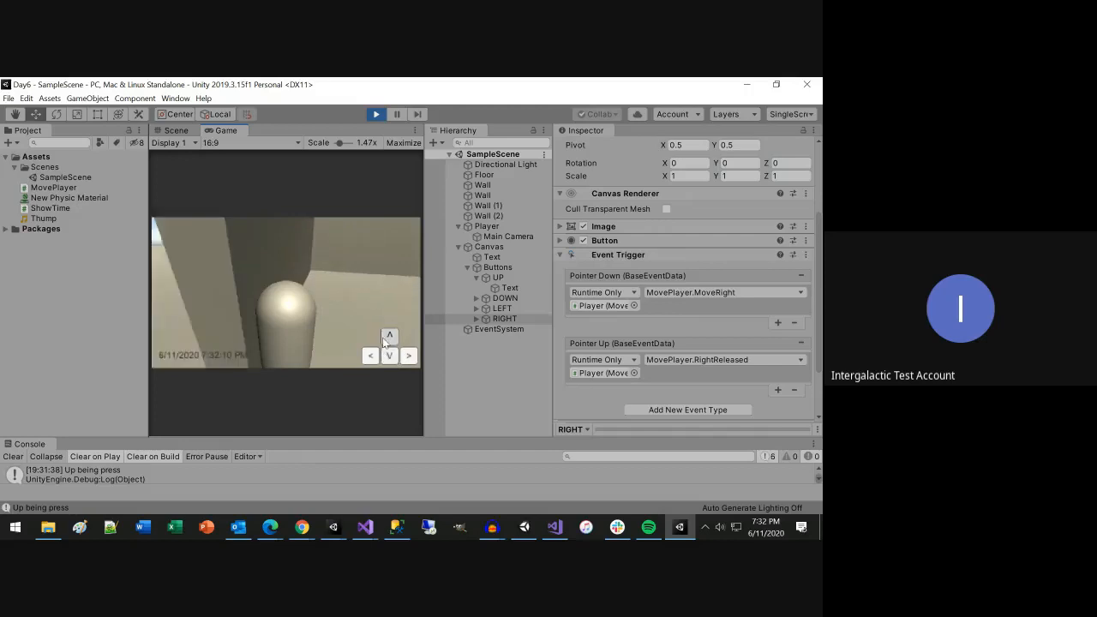
left_click(390, 338)
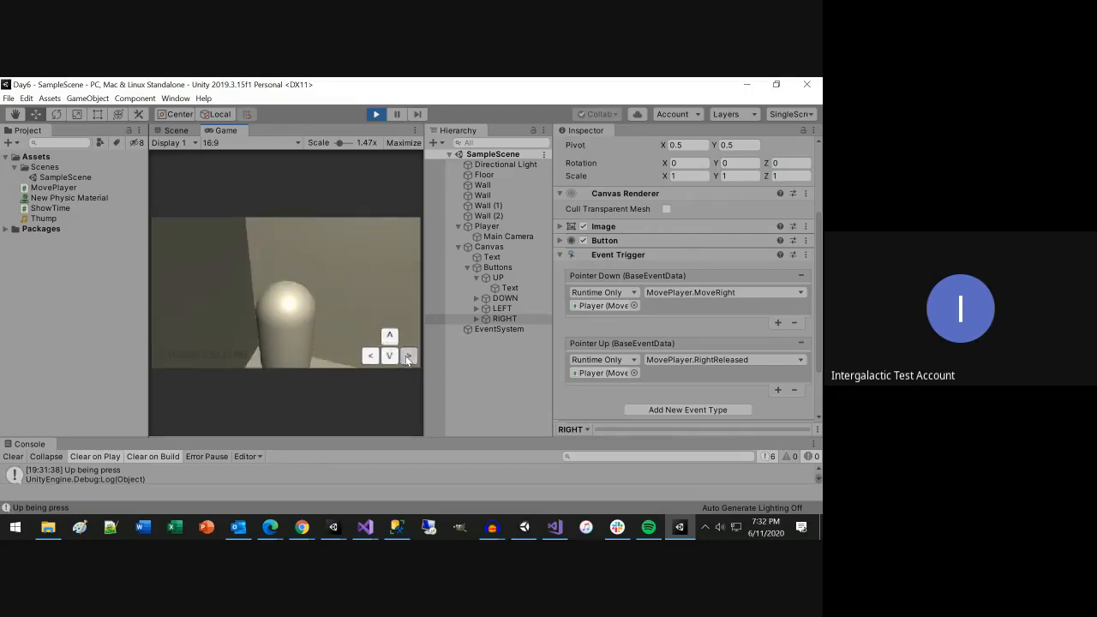
left_click(370, 359)
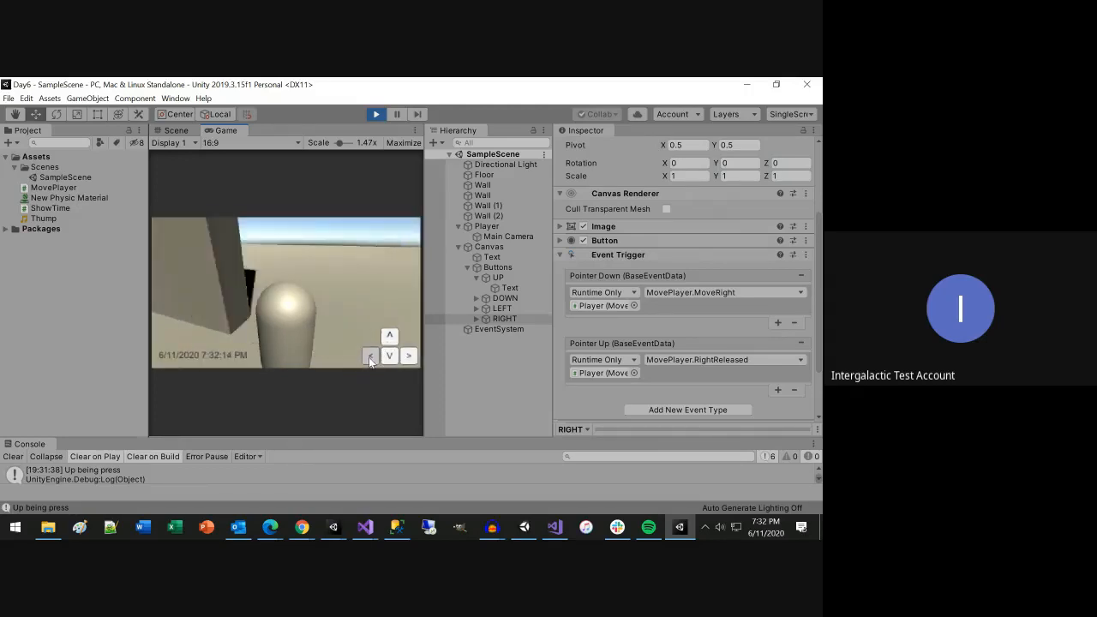
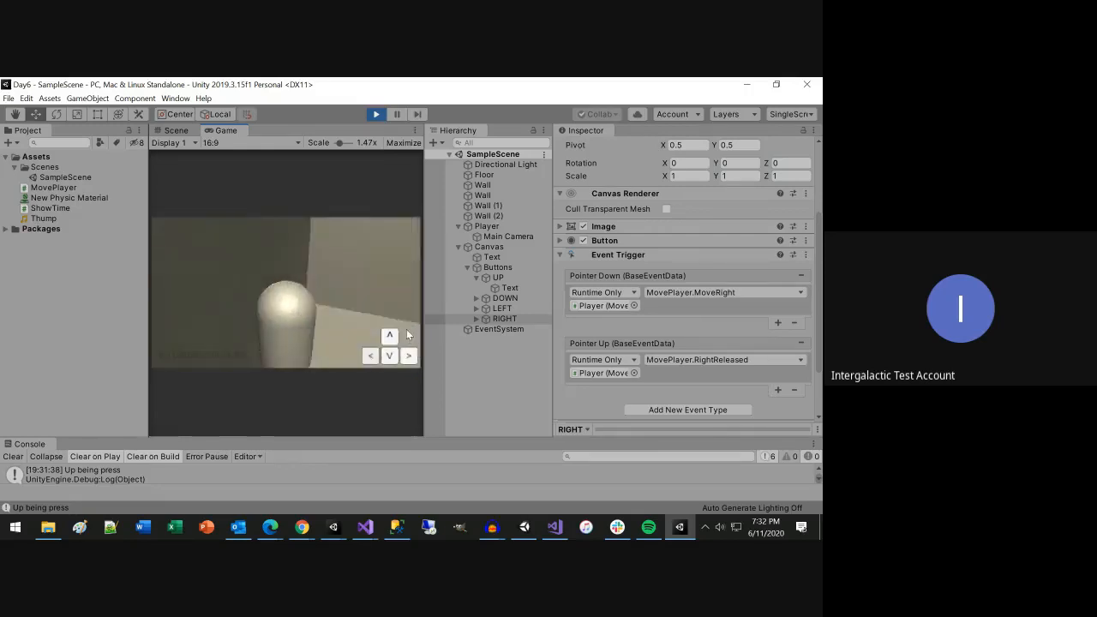
left_click(375, 114)
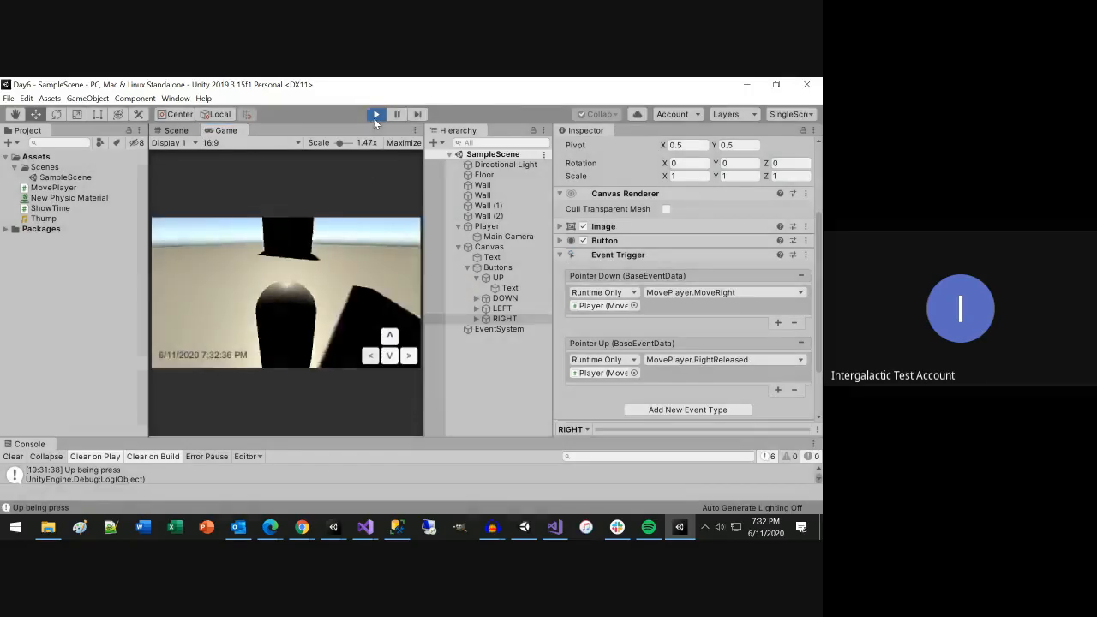
Step: Export the whole Assets folder with its dependencies as a Unity package named Day6 on the Desktop
left_click(33, 157)
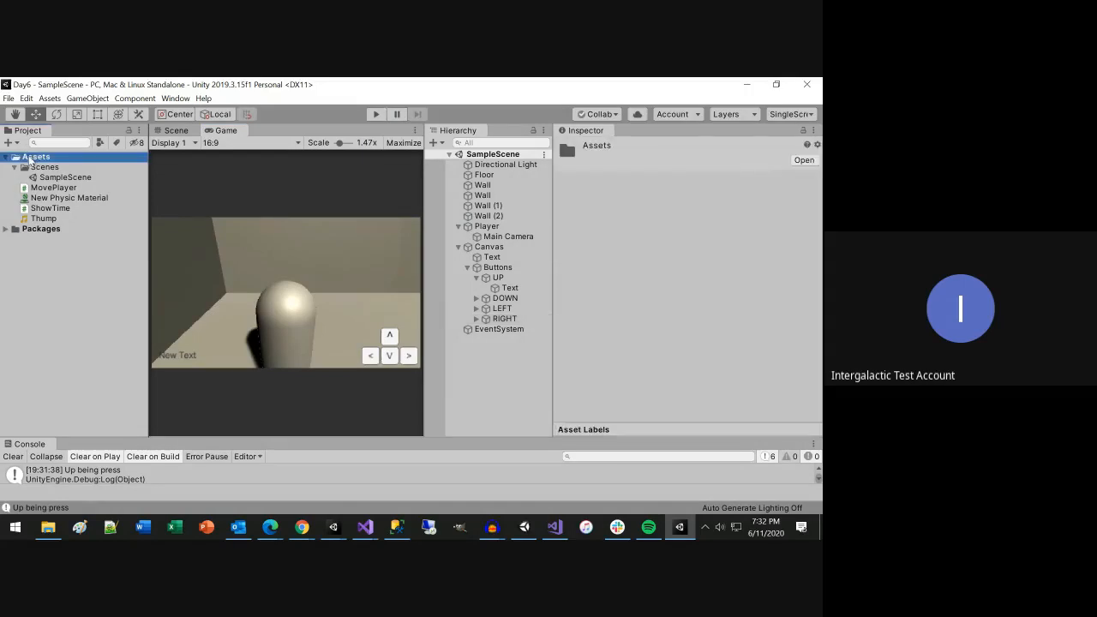
right_click(33, 157)
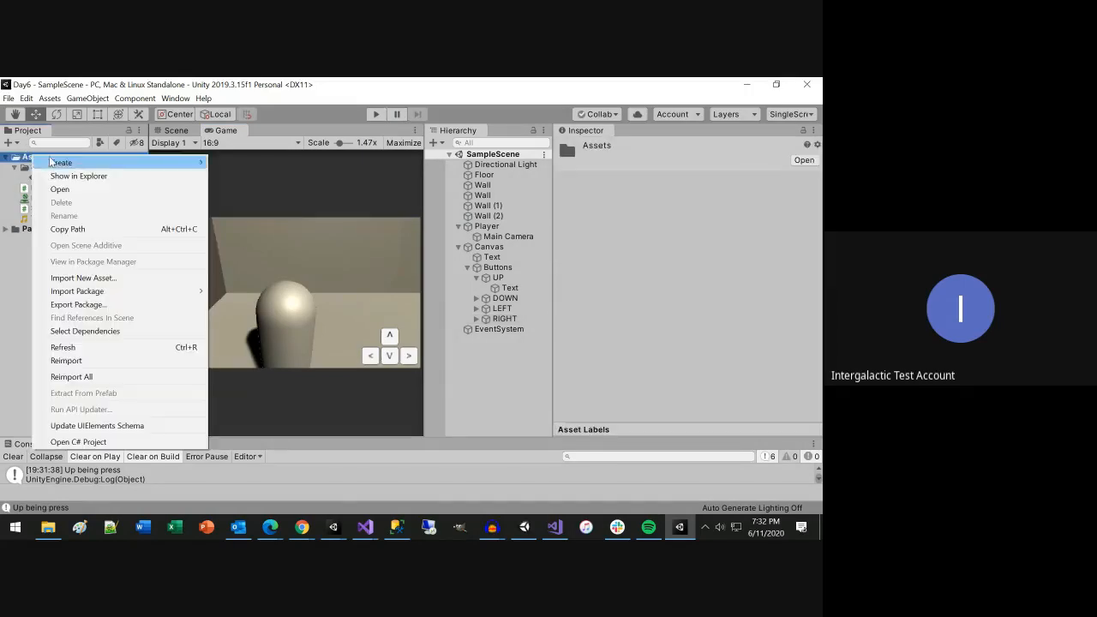
left_click(101, 305)
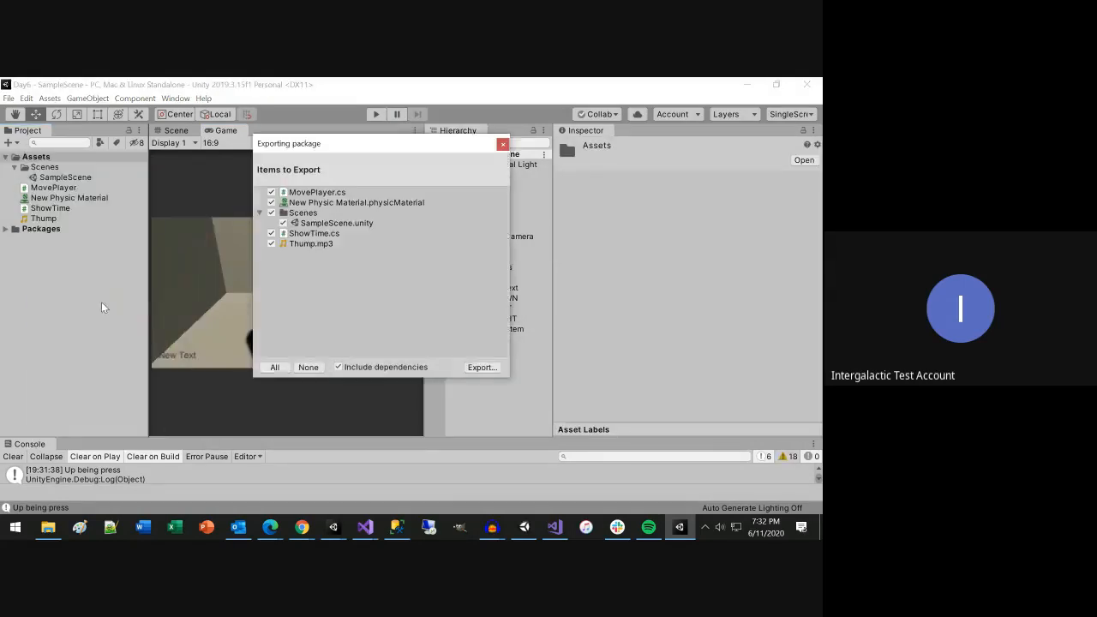
left_click(483, 367)
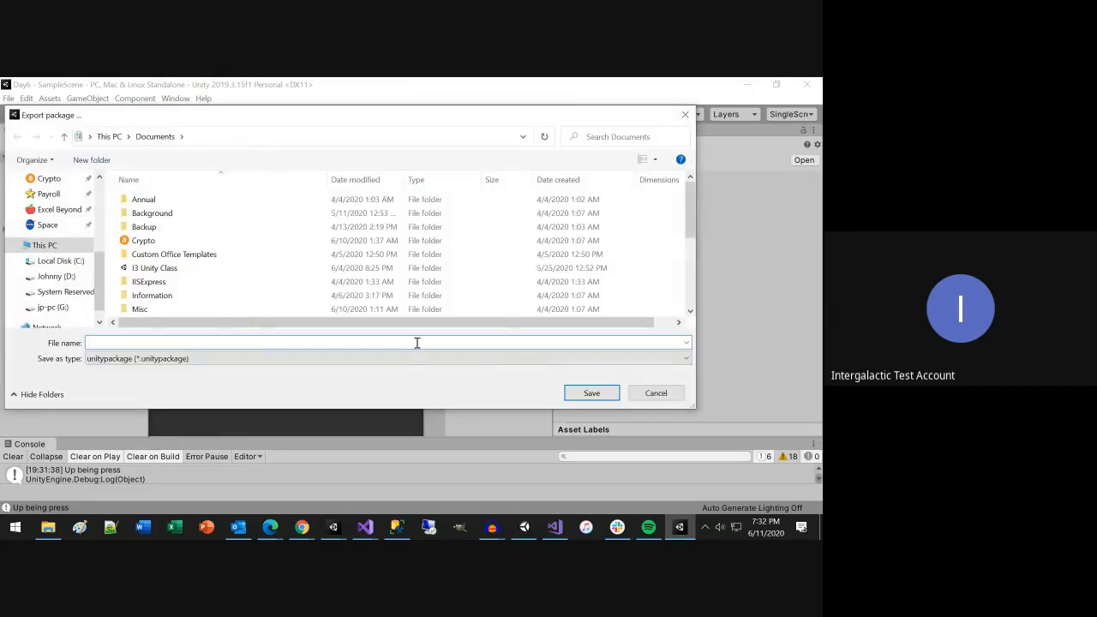
scroll(102, 200, "up", 5)
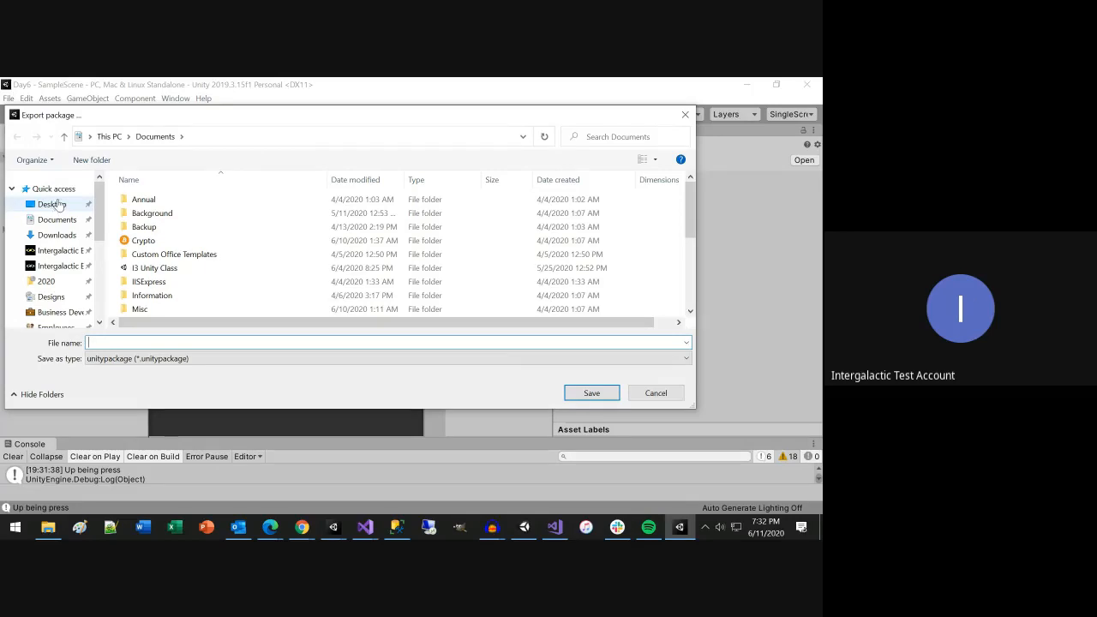
left_click(58, 204)
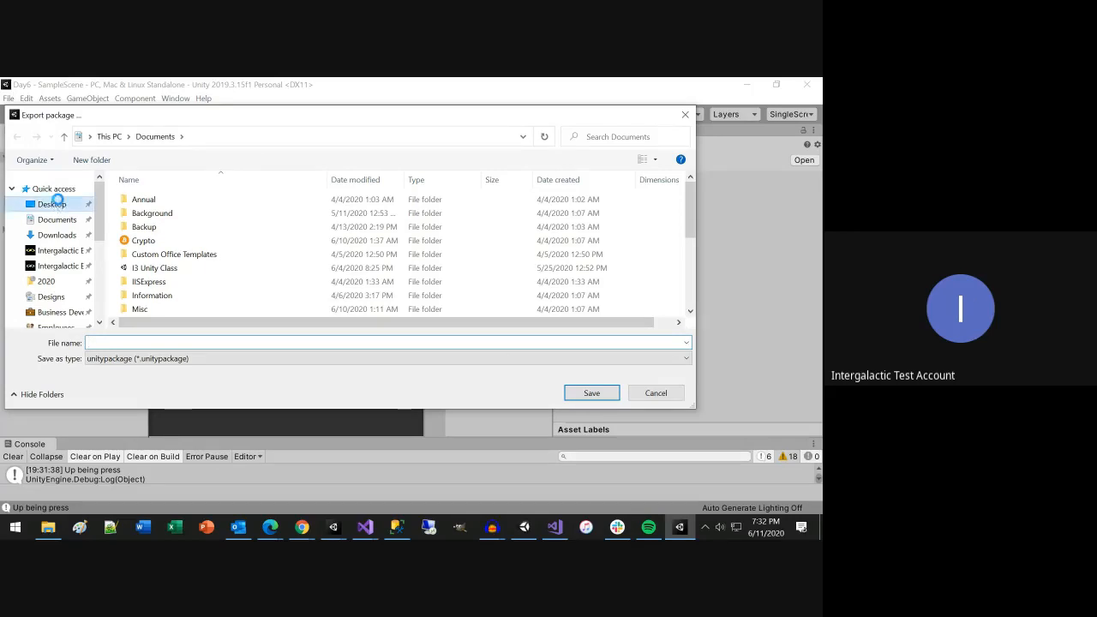
left_click(203, 341)
type("Da")
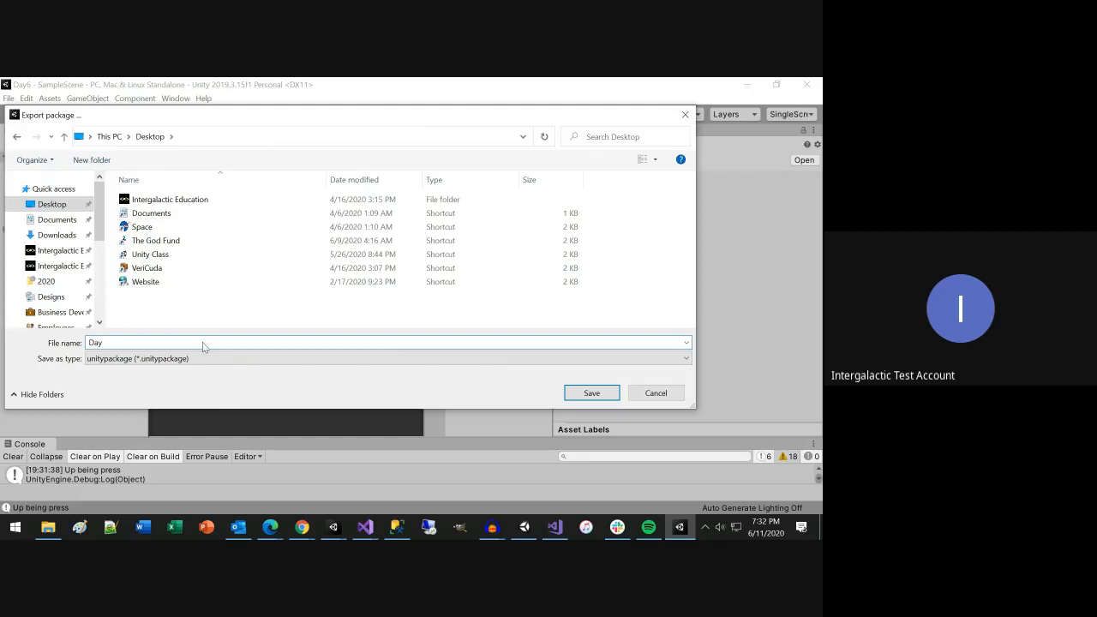
type("y6")
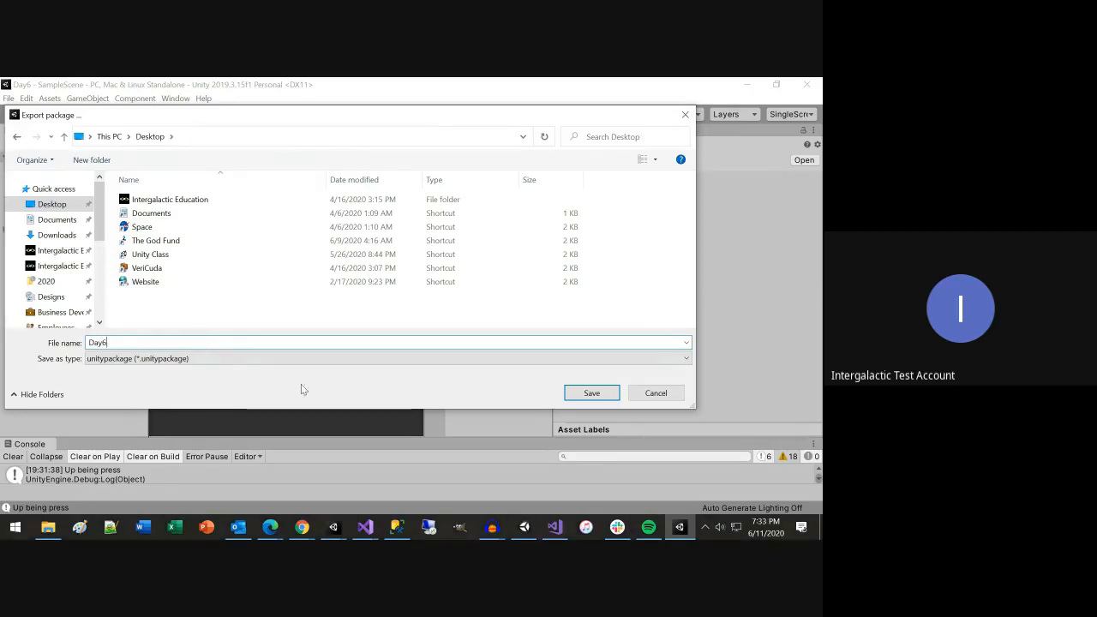
left_click(604, 394)
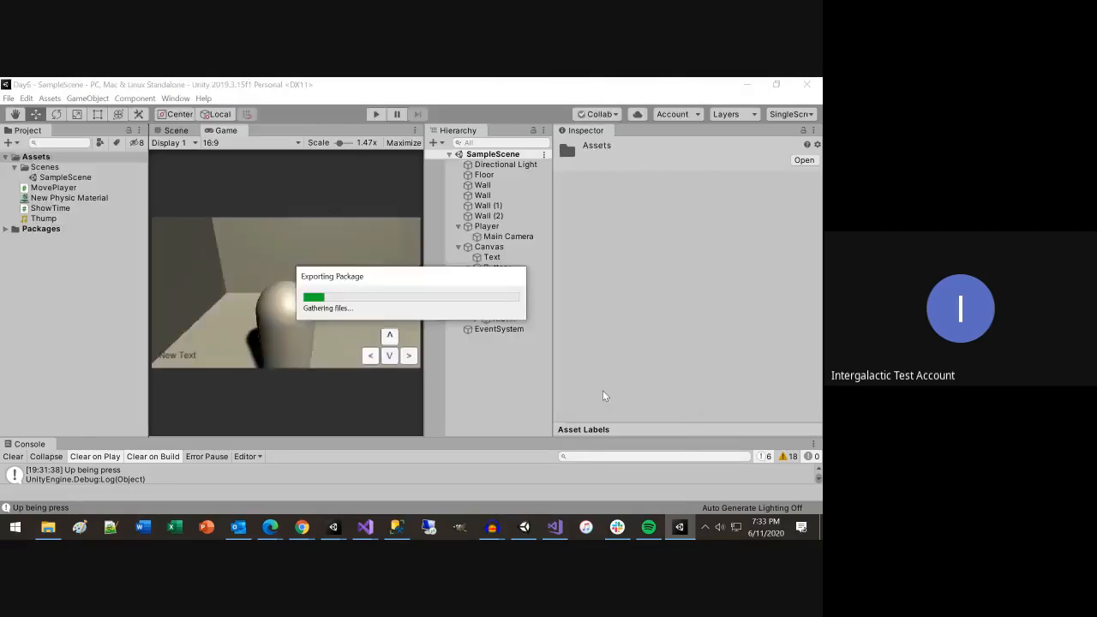